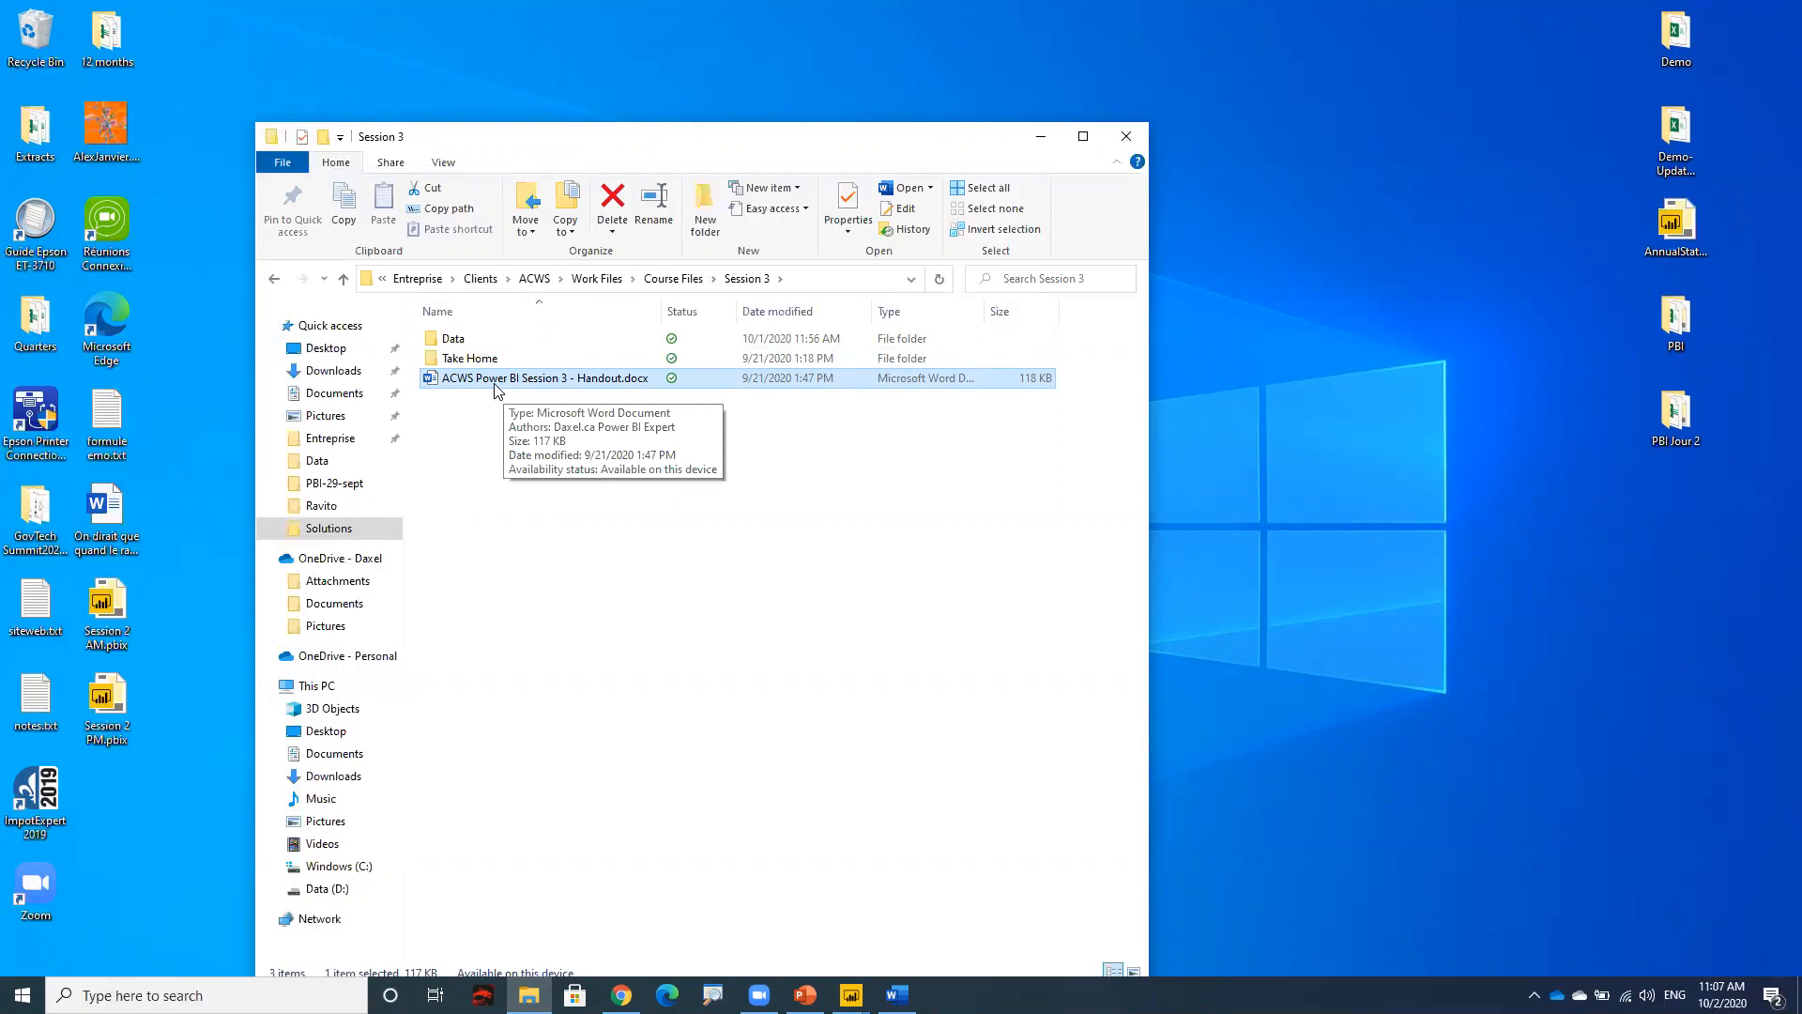
- Review the Take Home 2 chart and steps in the Session 2 handout in Word, clearing the open windows from the desktop
left_click(452, 343)
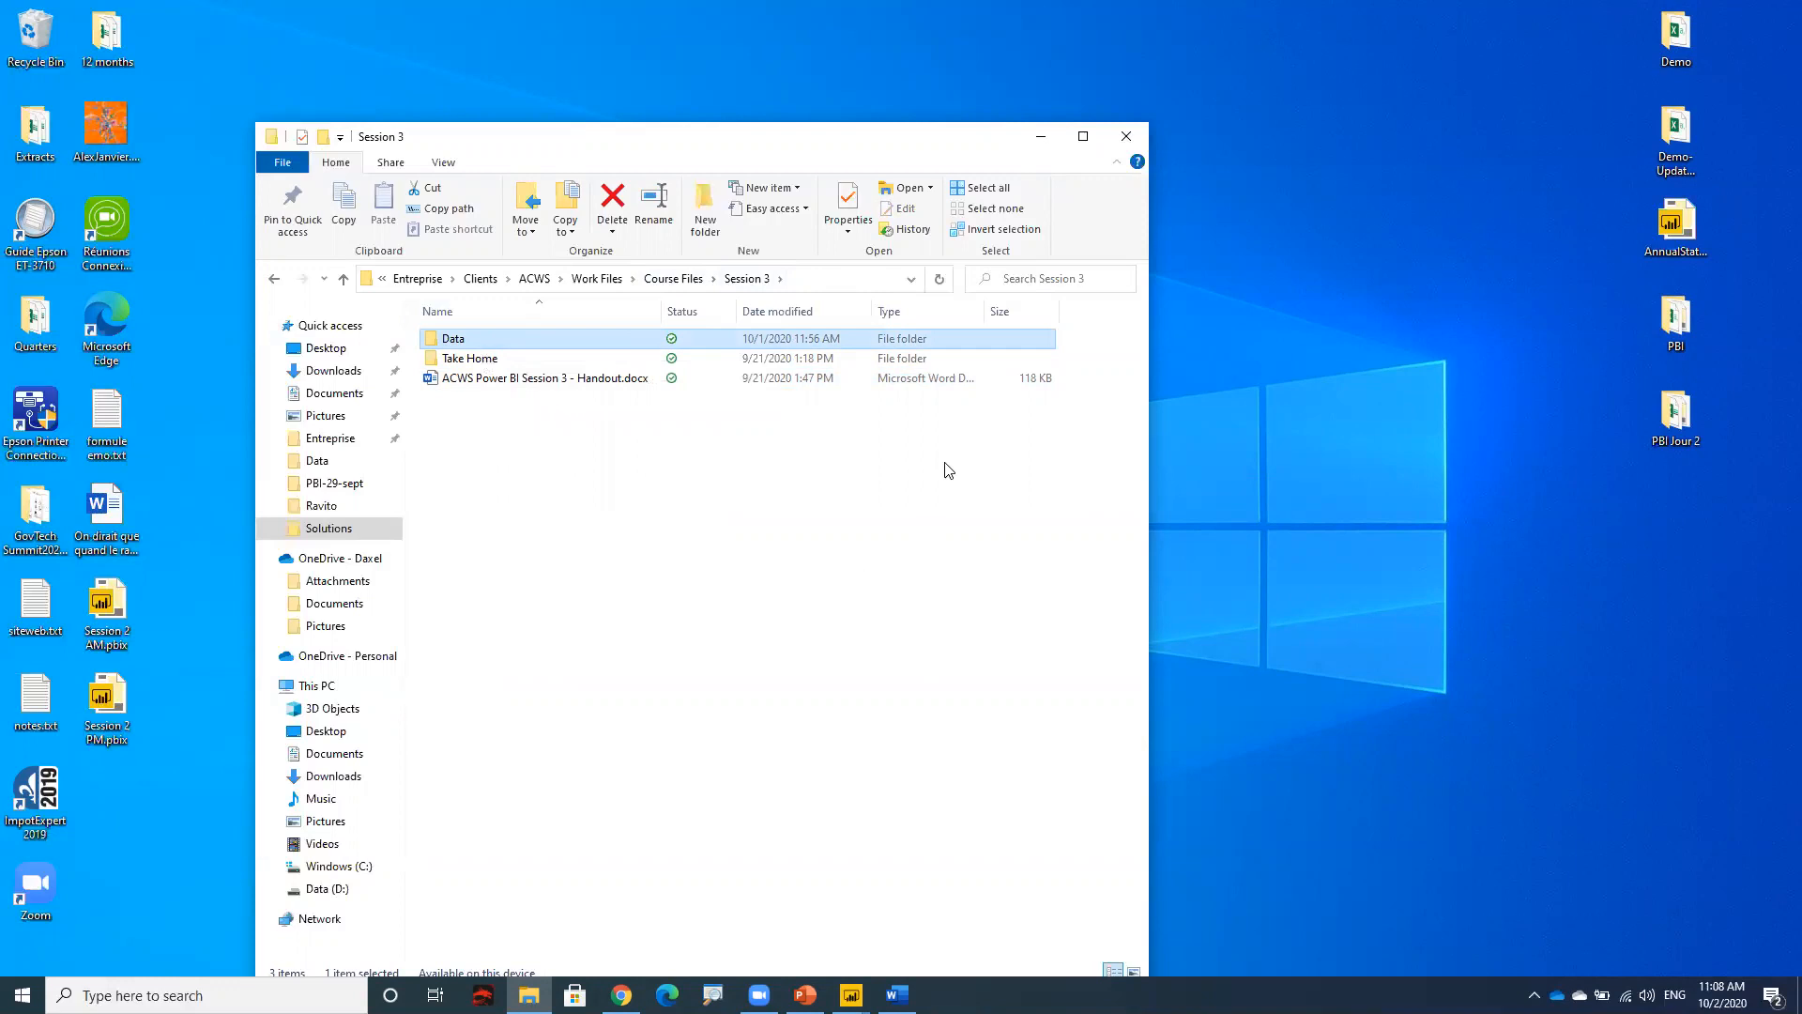
left_click(1042, 141)
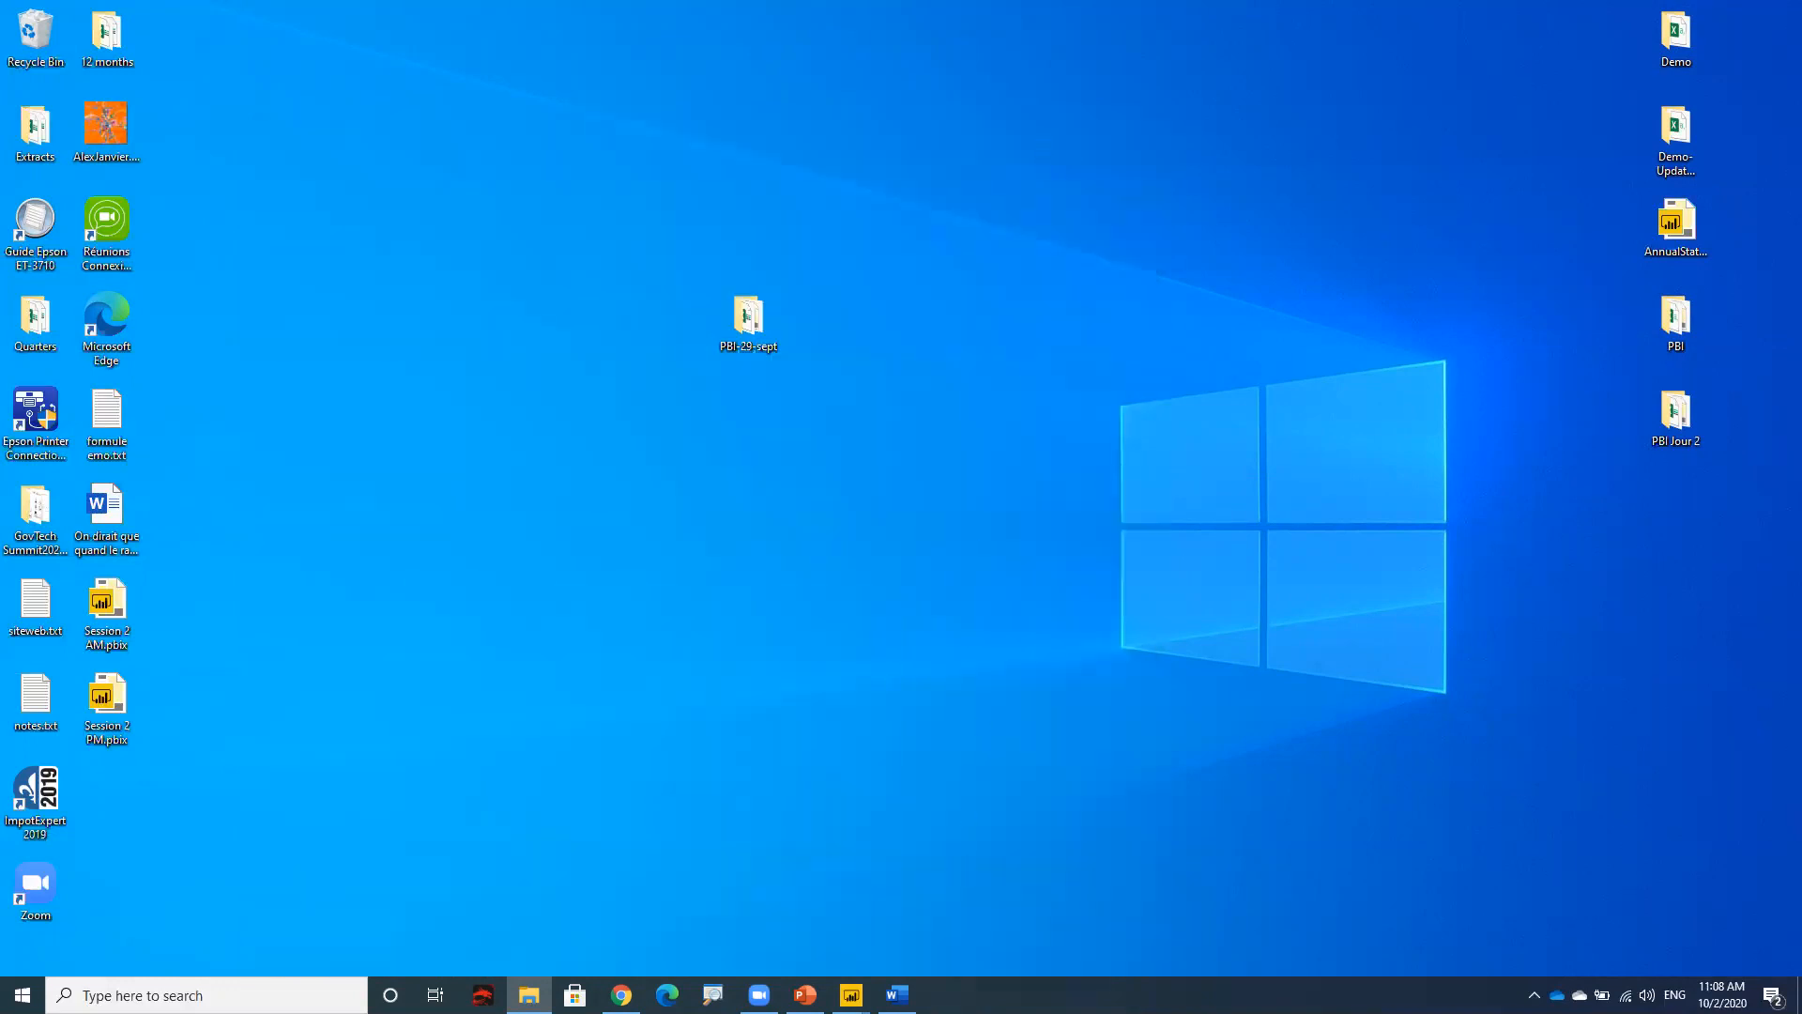
left_click(897, 994)
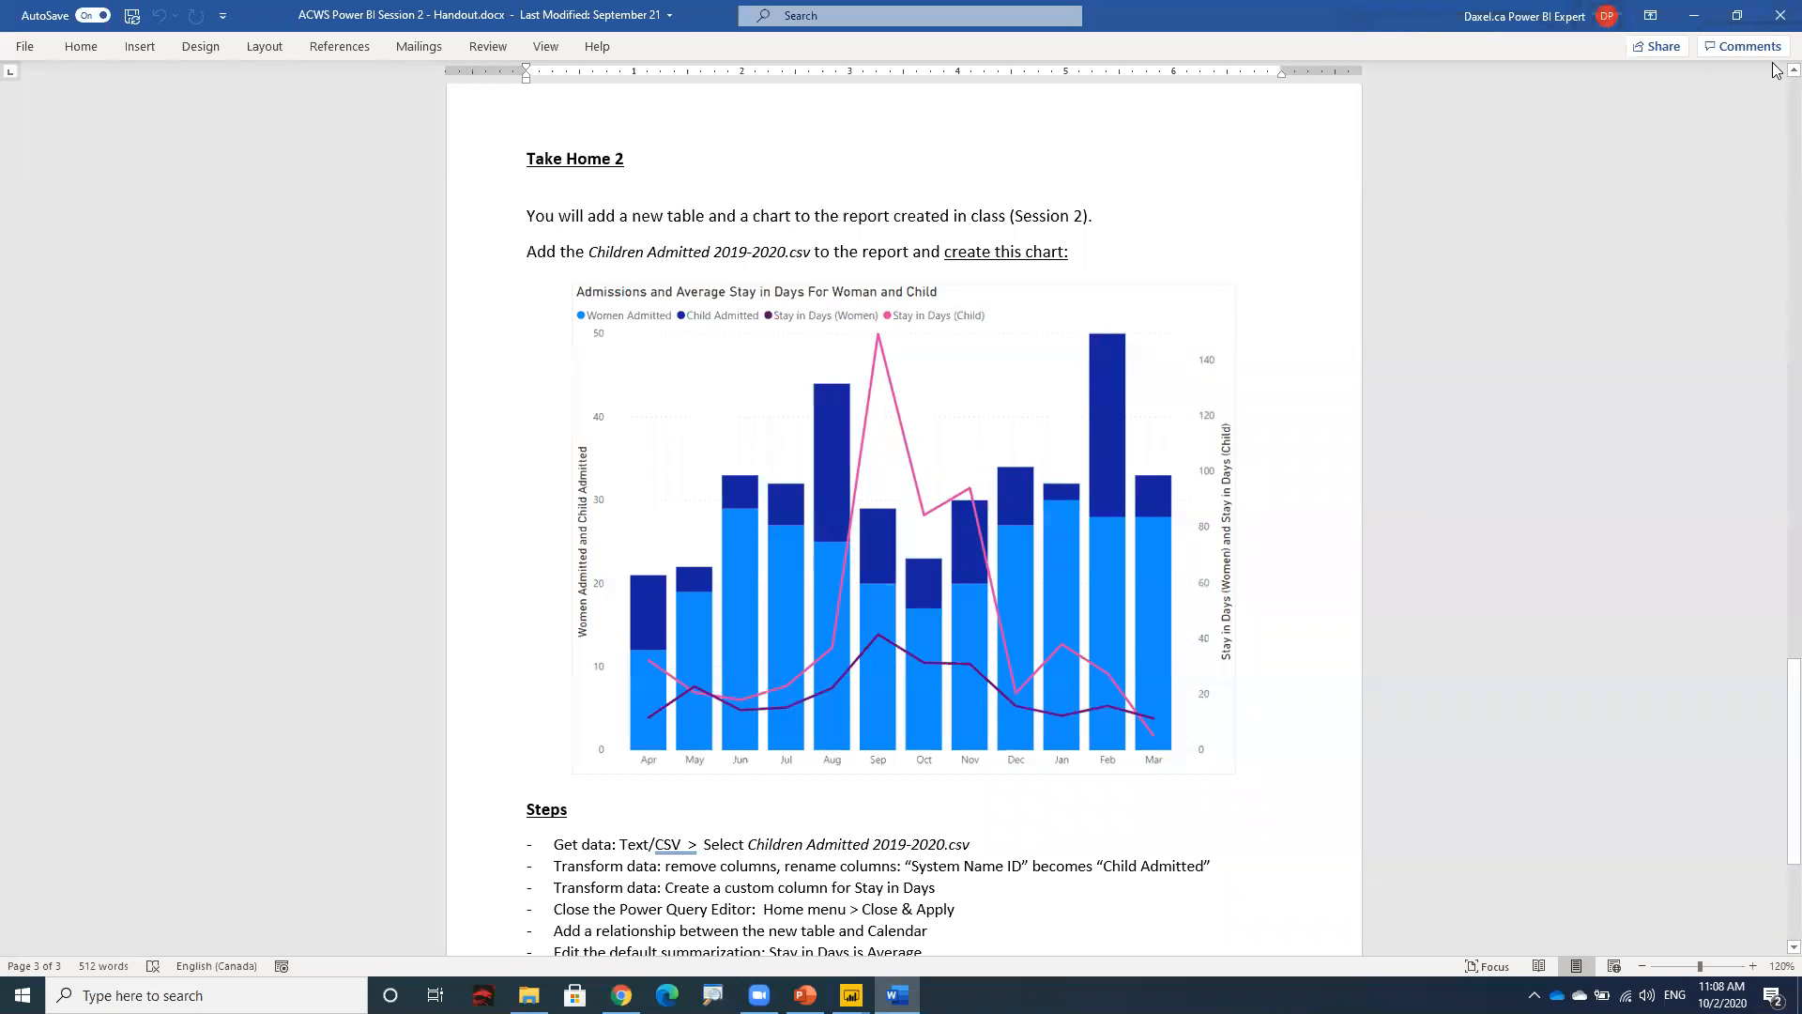
left_click(1694, 16)
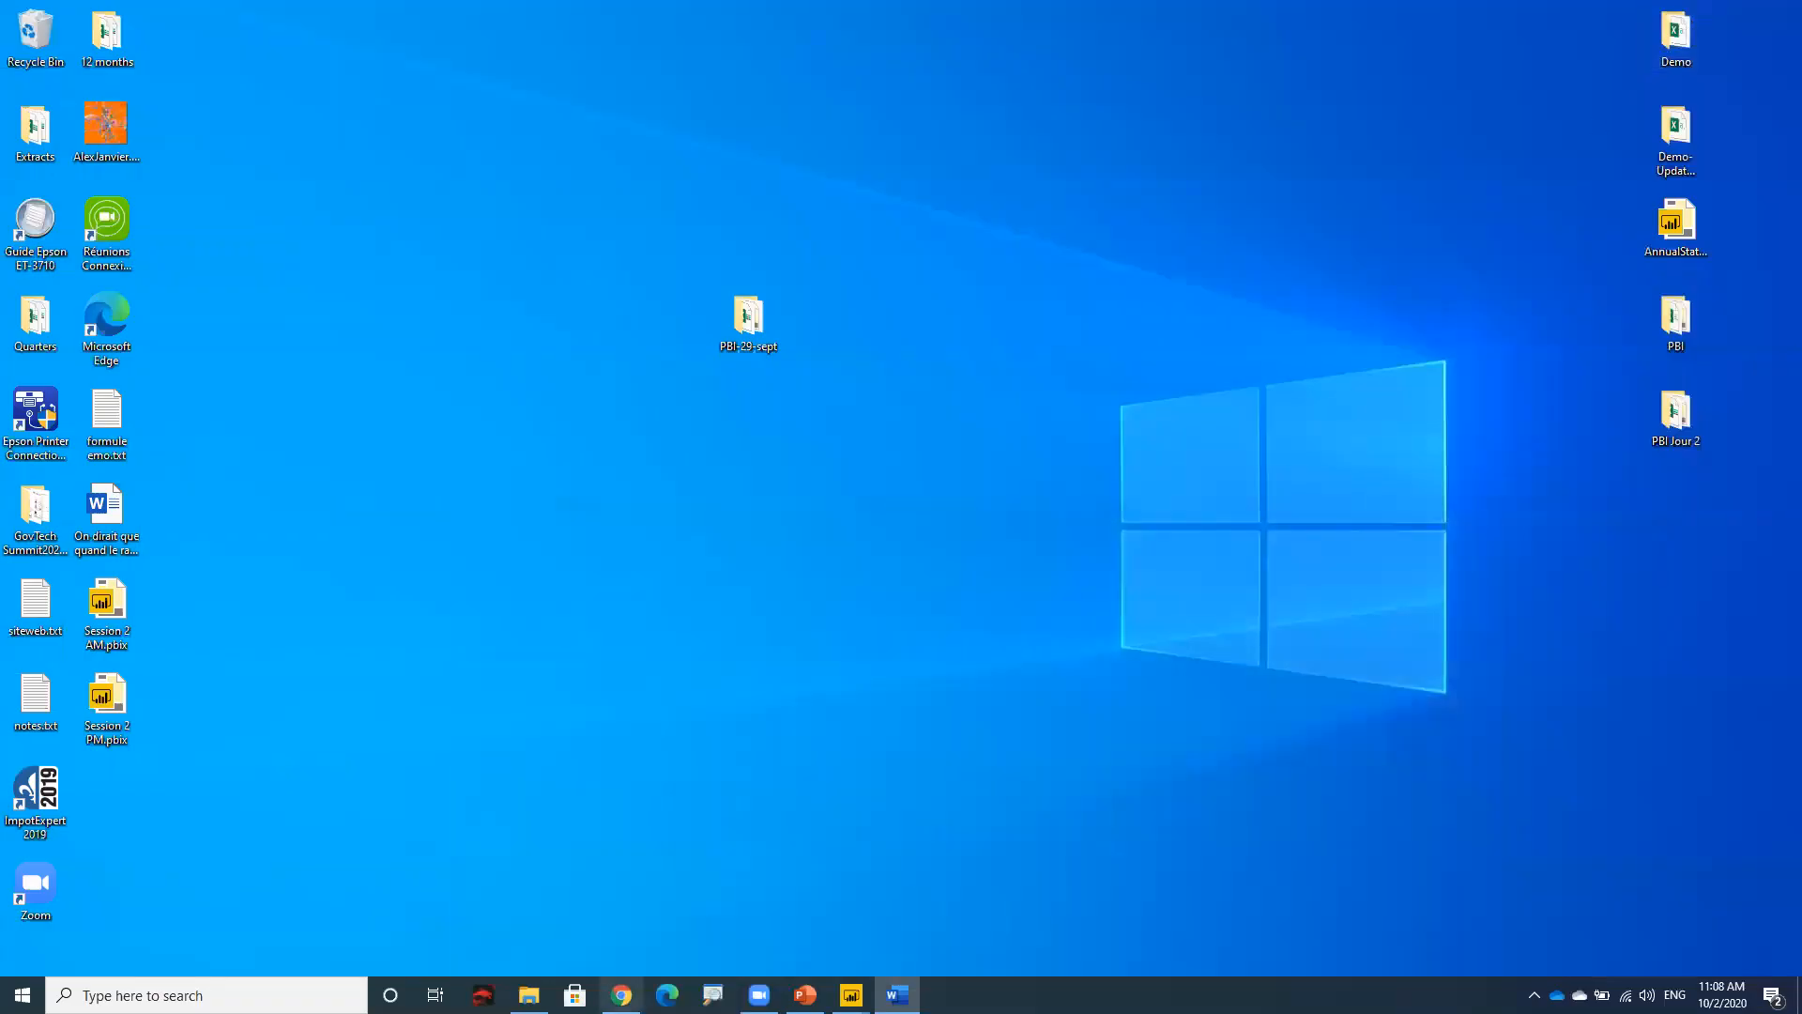
- Switch to the Session 2 AM report in Power BI Desktop and add a new blank page
mouse_move(852, 995)
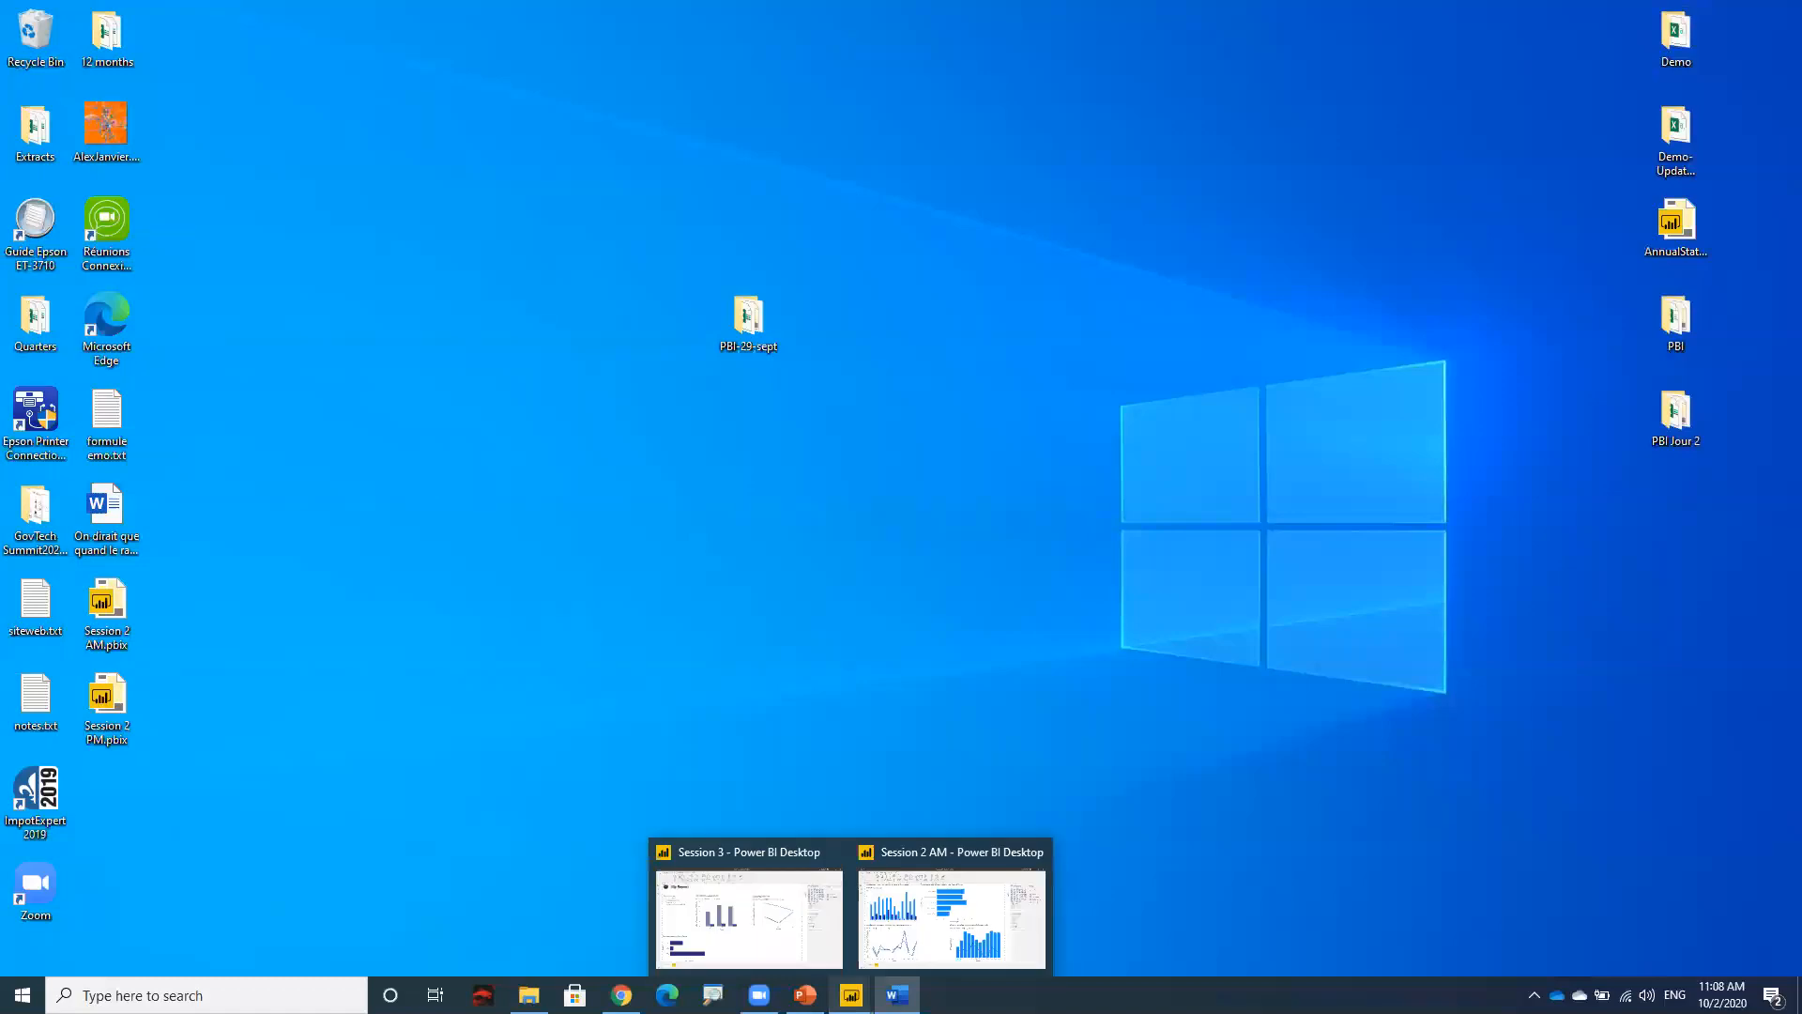
left_click(952, 916)
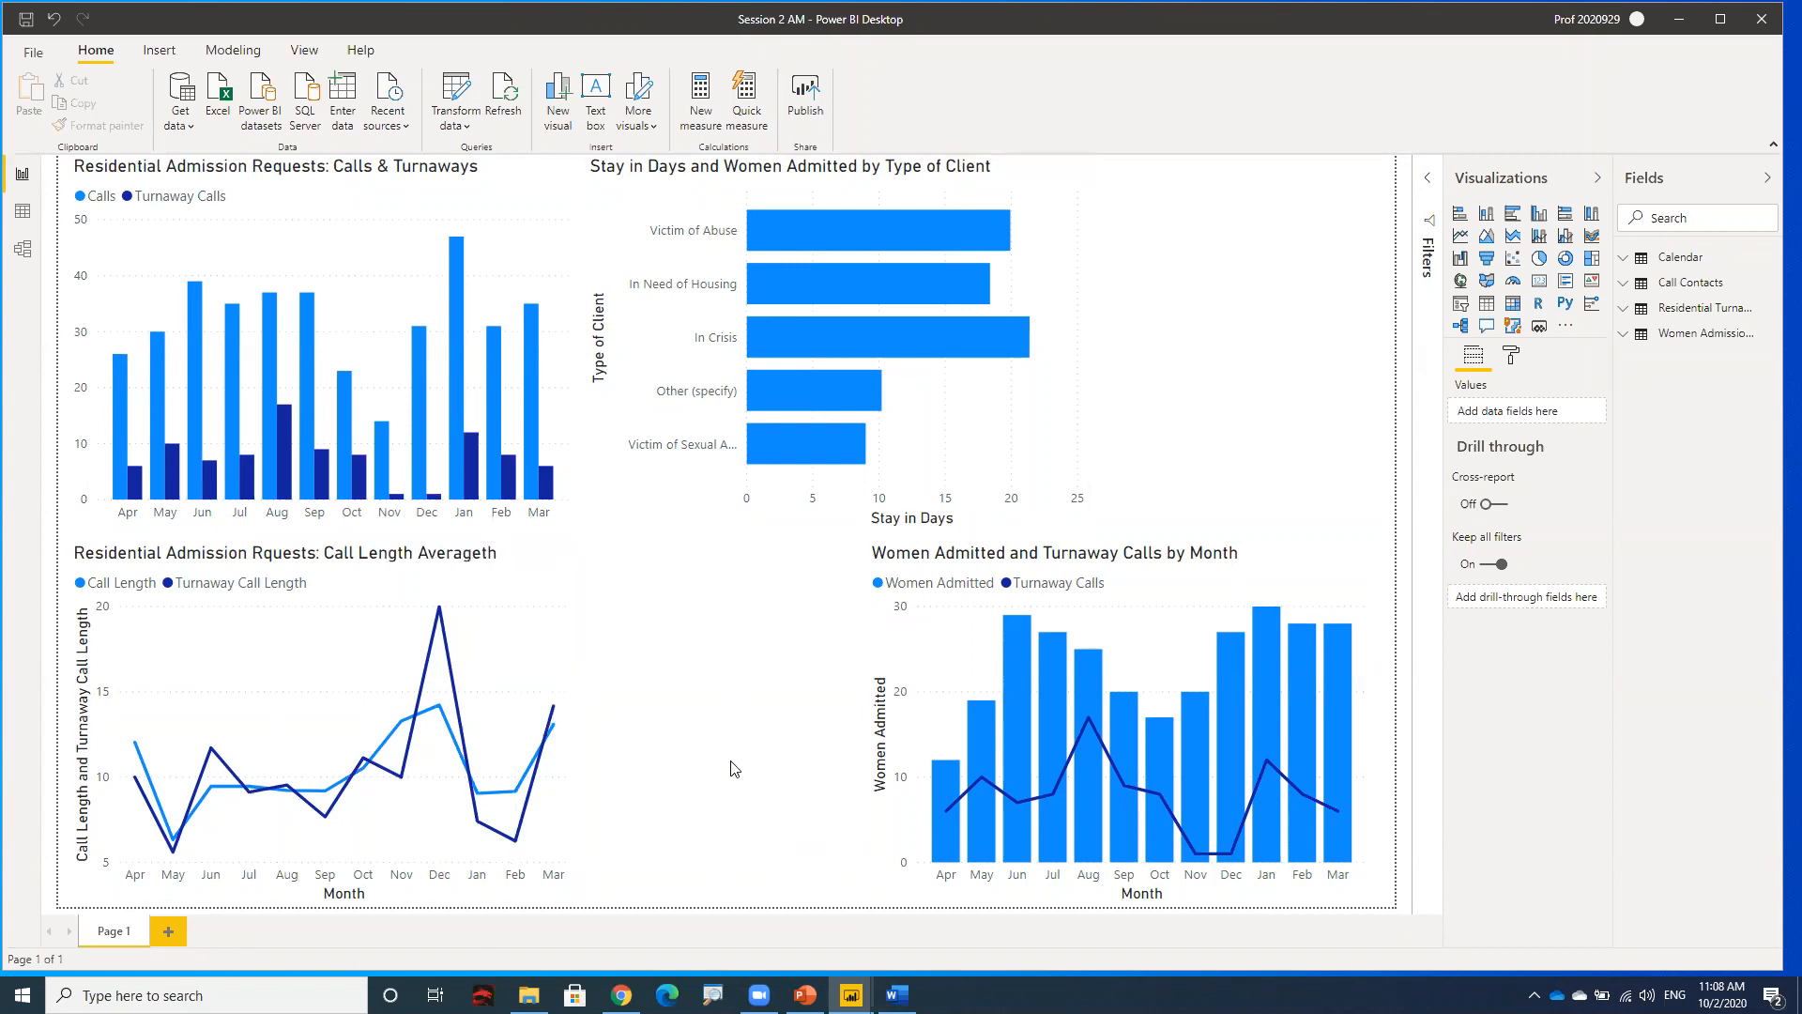
left_click(177, 936)
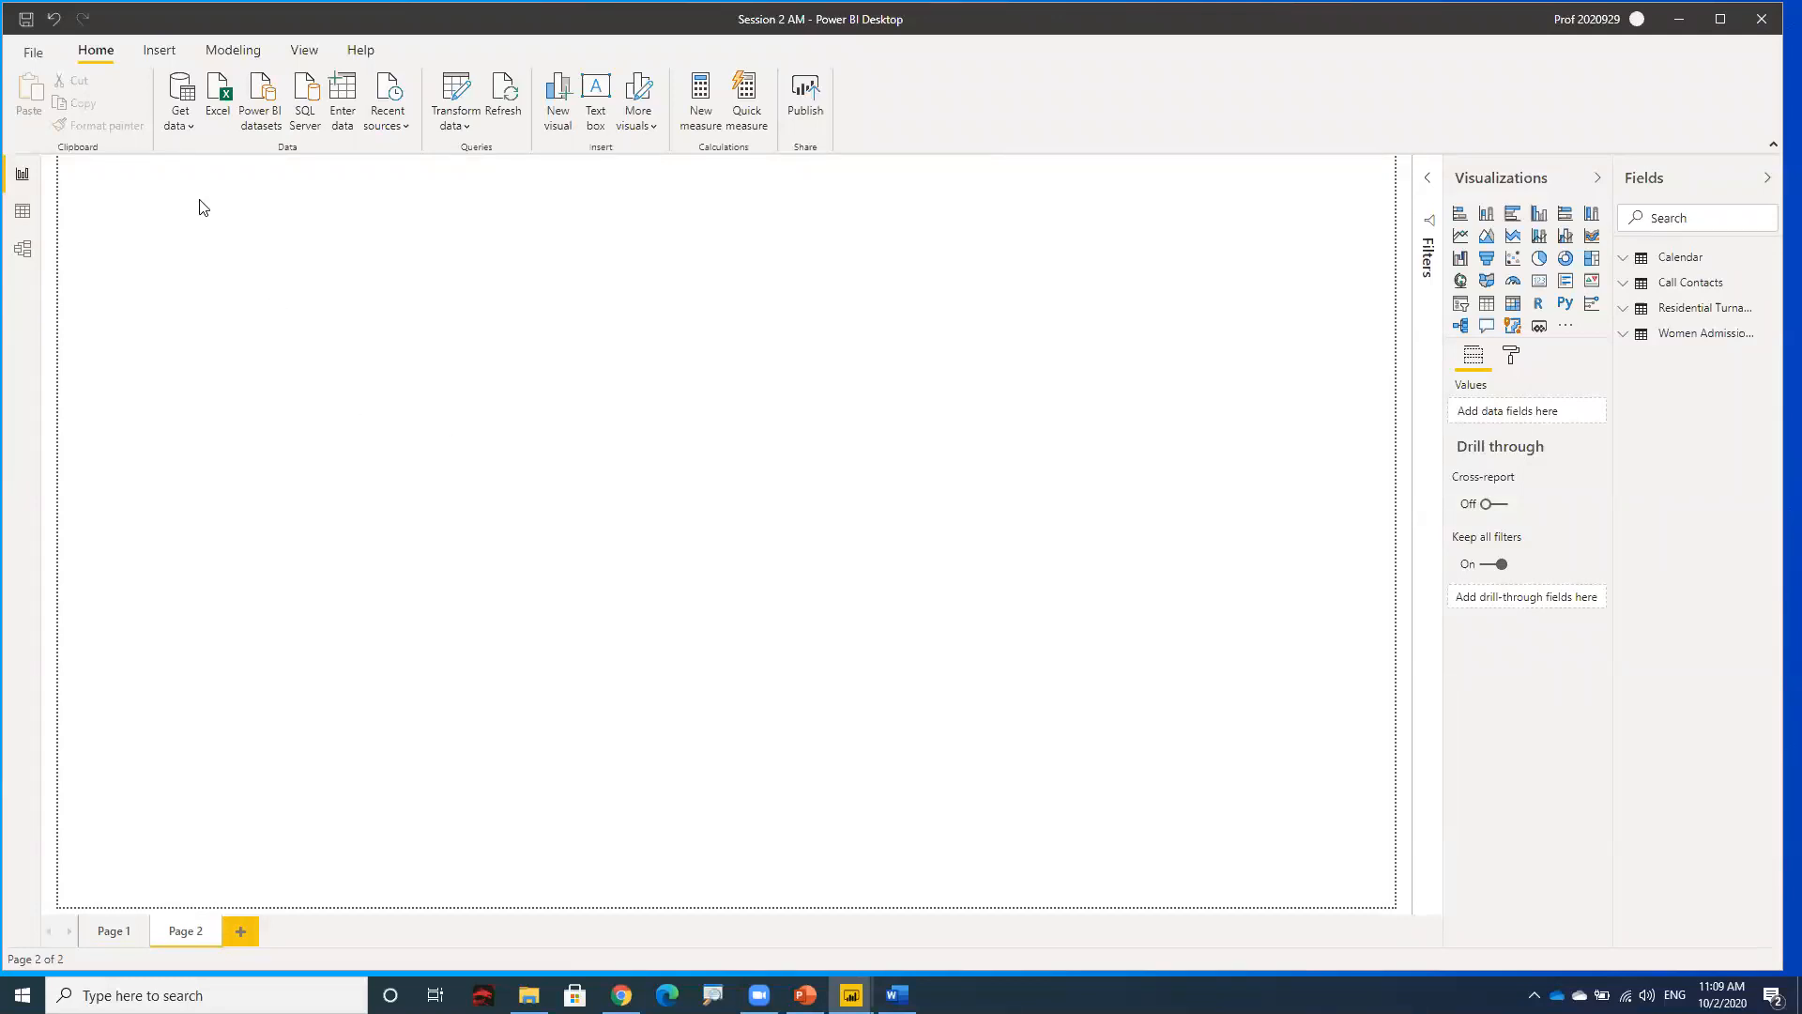
- Start a Text/CSV data import and browse to ACWS > Work Files > Course Files > Session 2 > Take Home
left_click(183, 127)
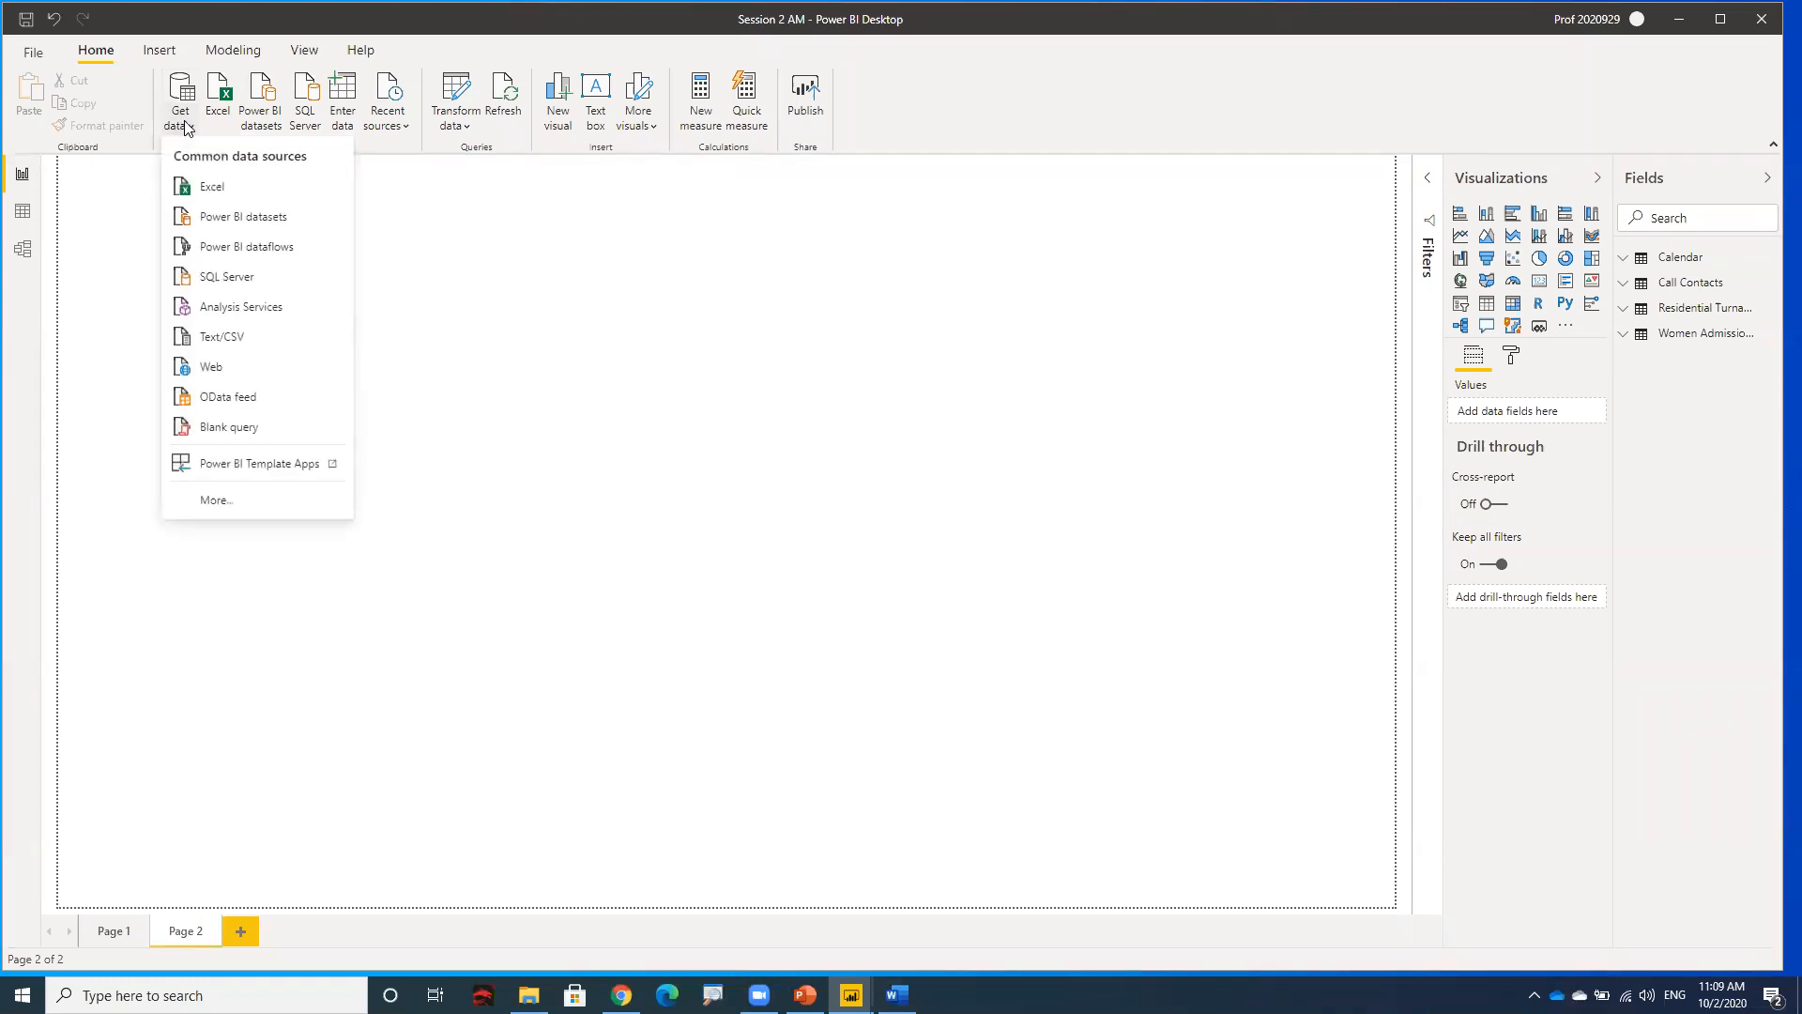
left_click(226, 341)
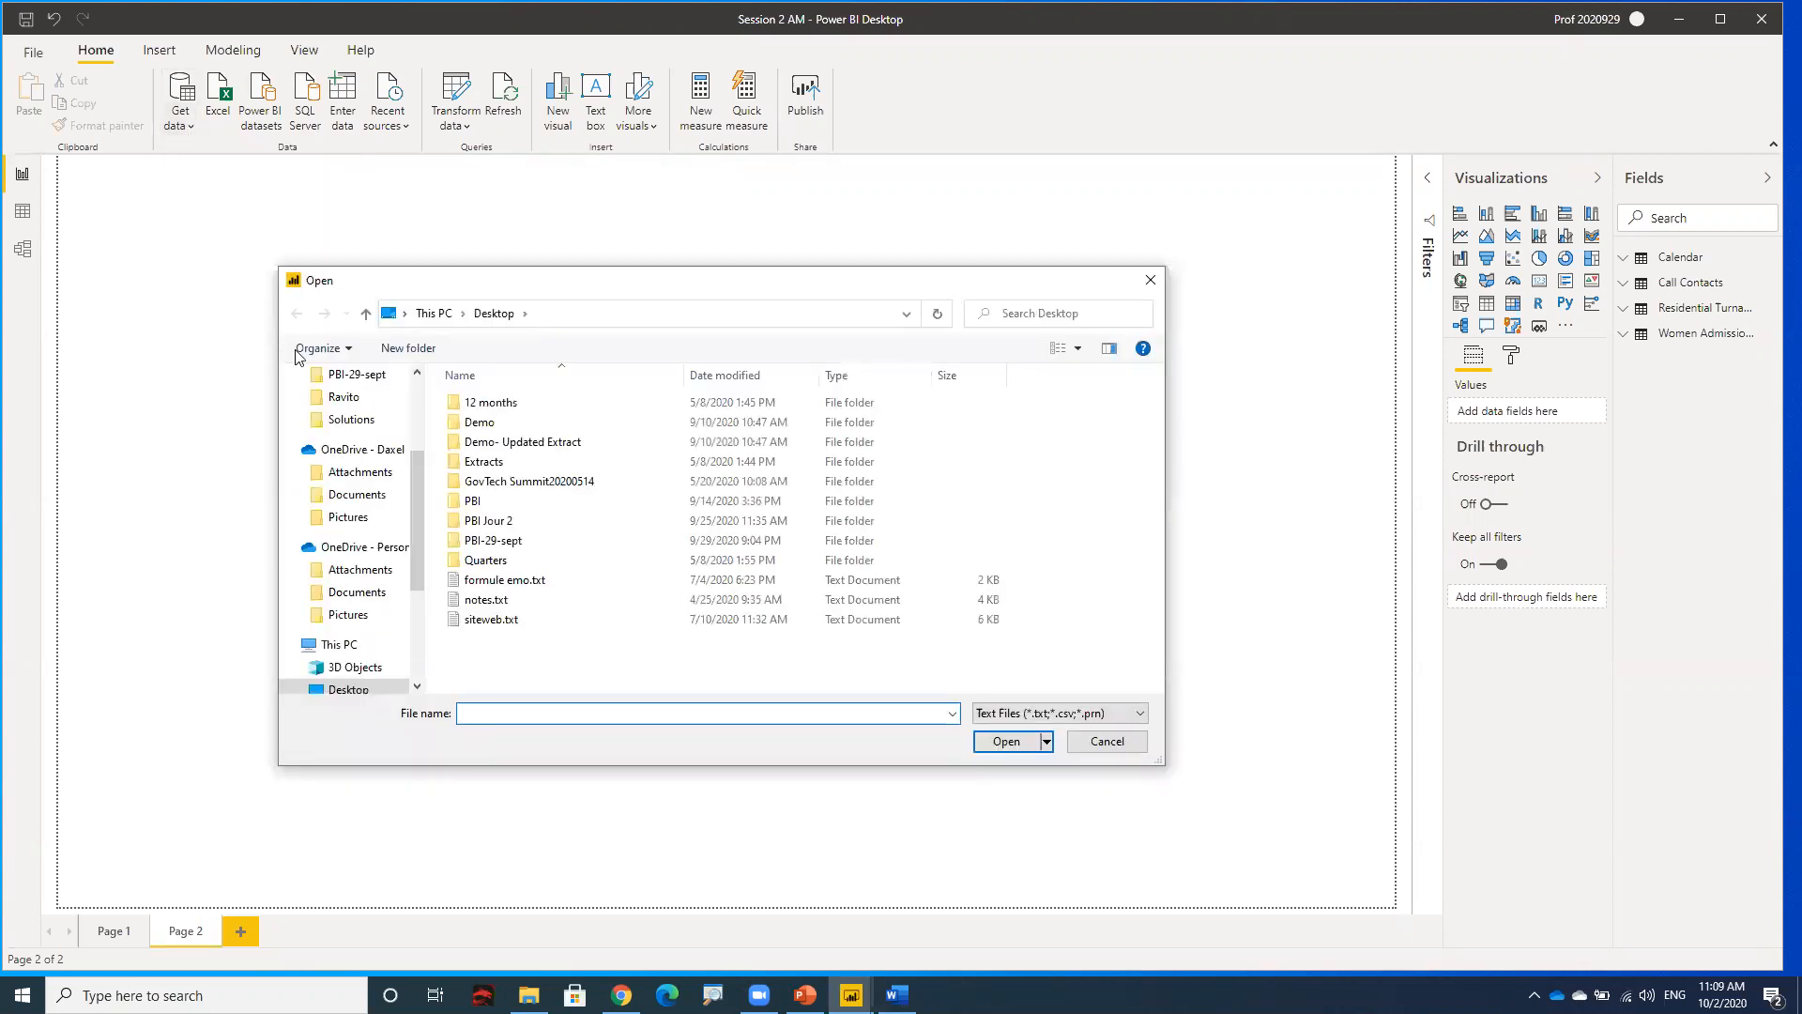
left_click(370, 423)
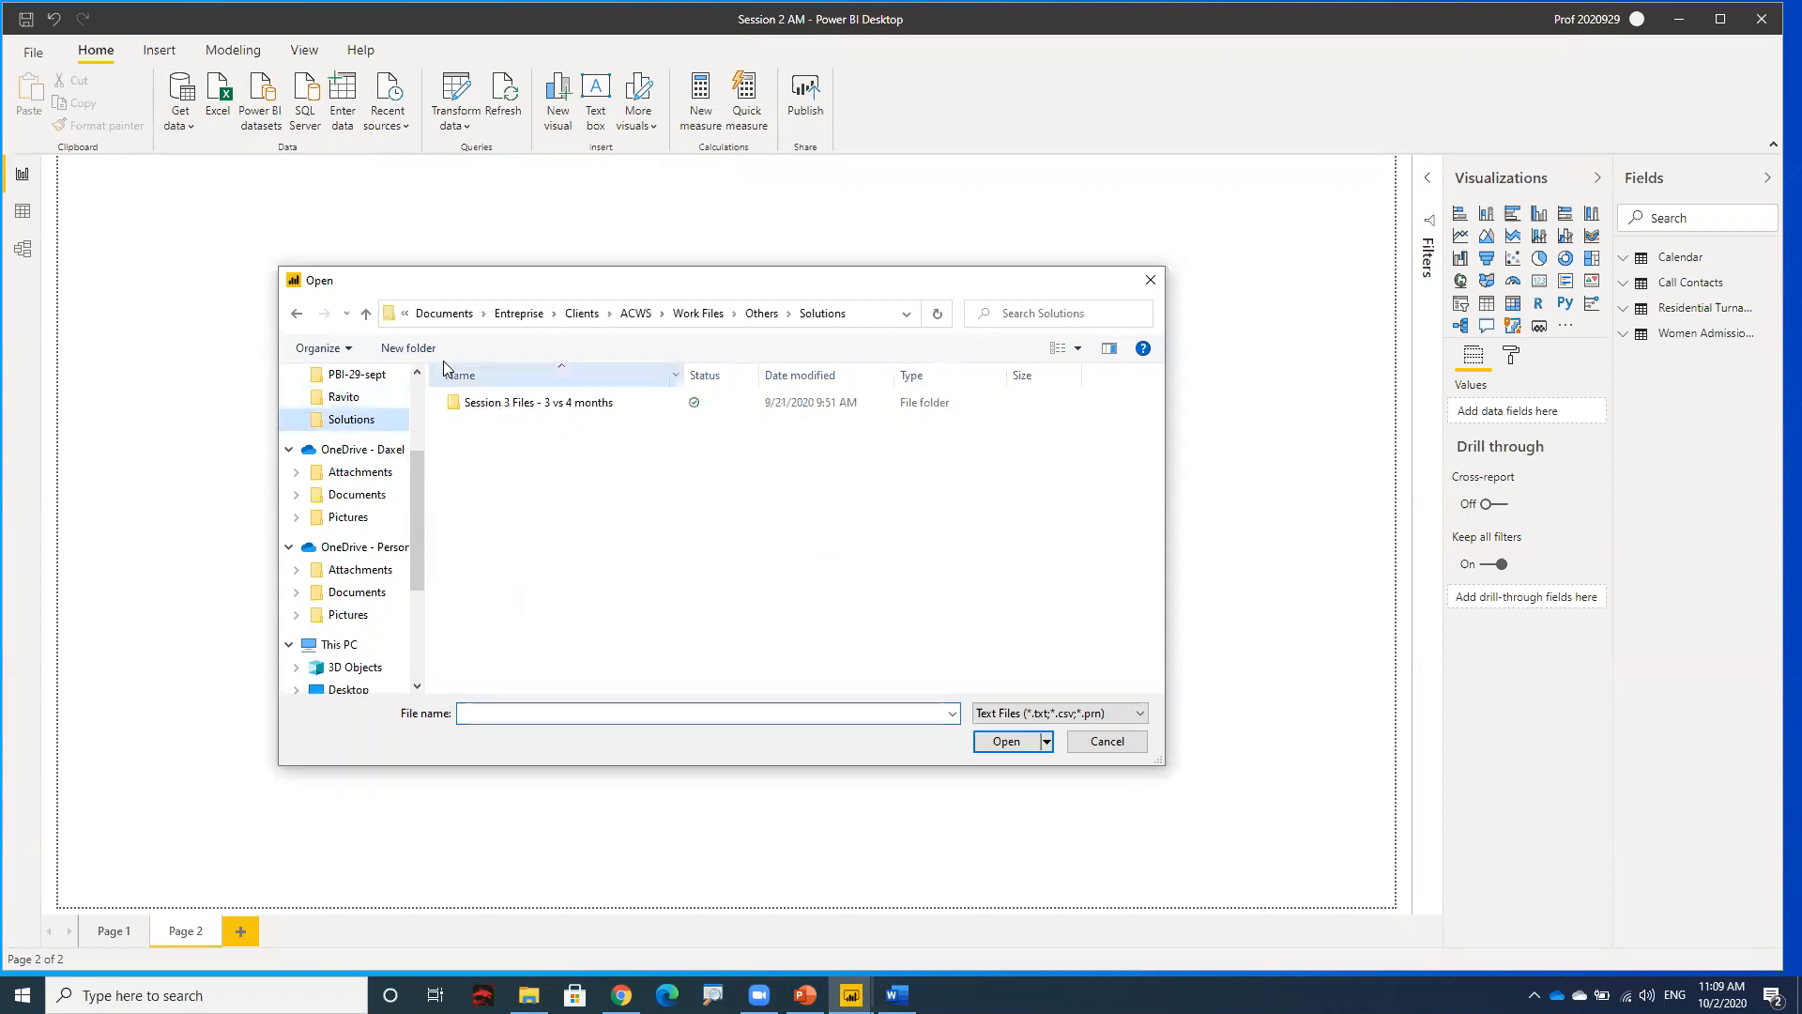
left_click(683, 313)
left_click(639, 313)
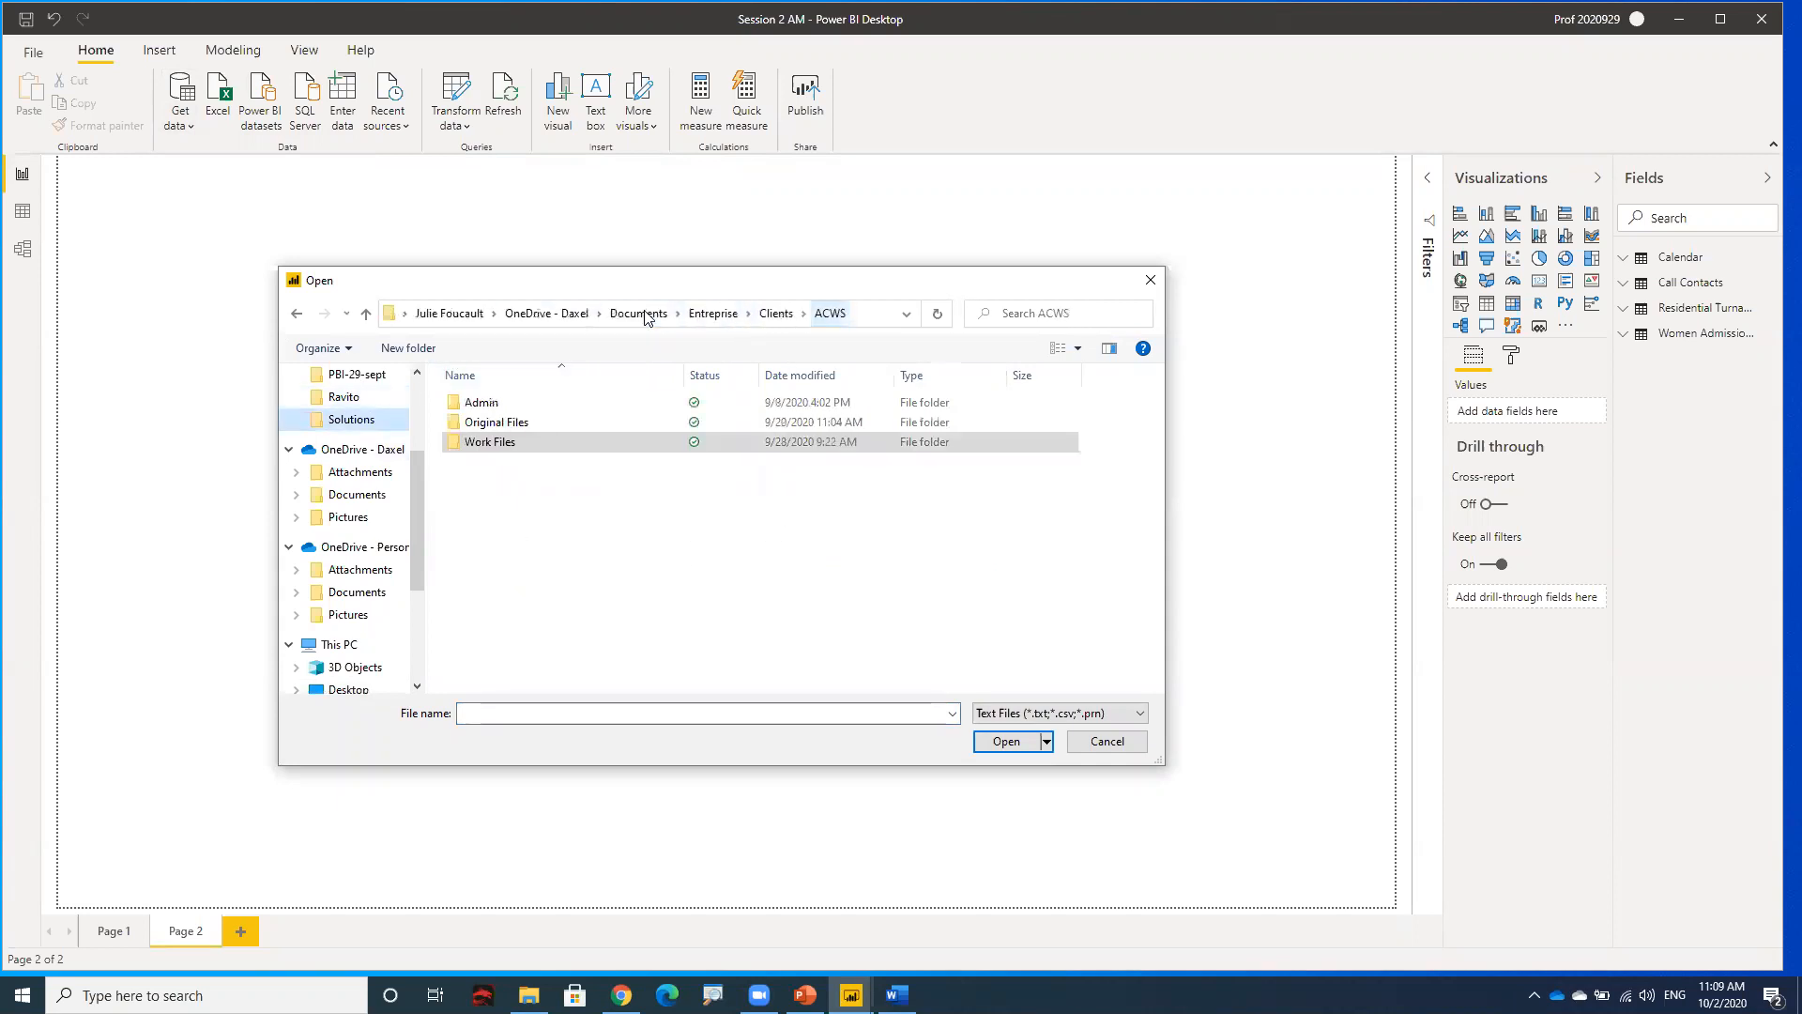
double_click(477, 445)
double_click(492, 403)
double_click(482, 422)
double_click(483, 423)
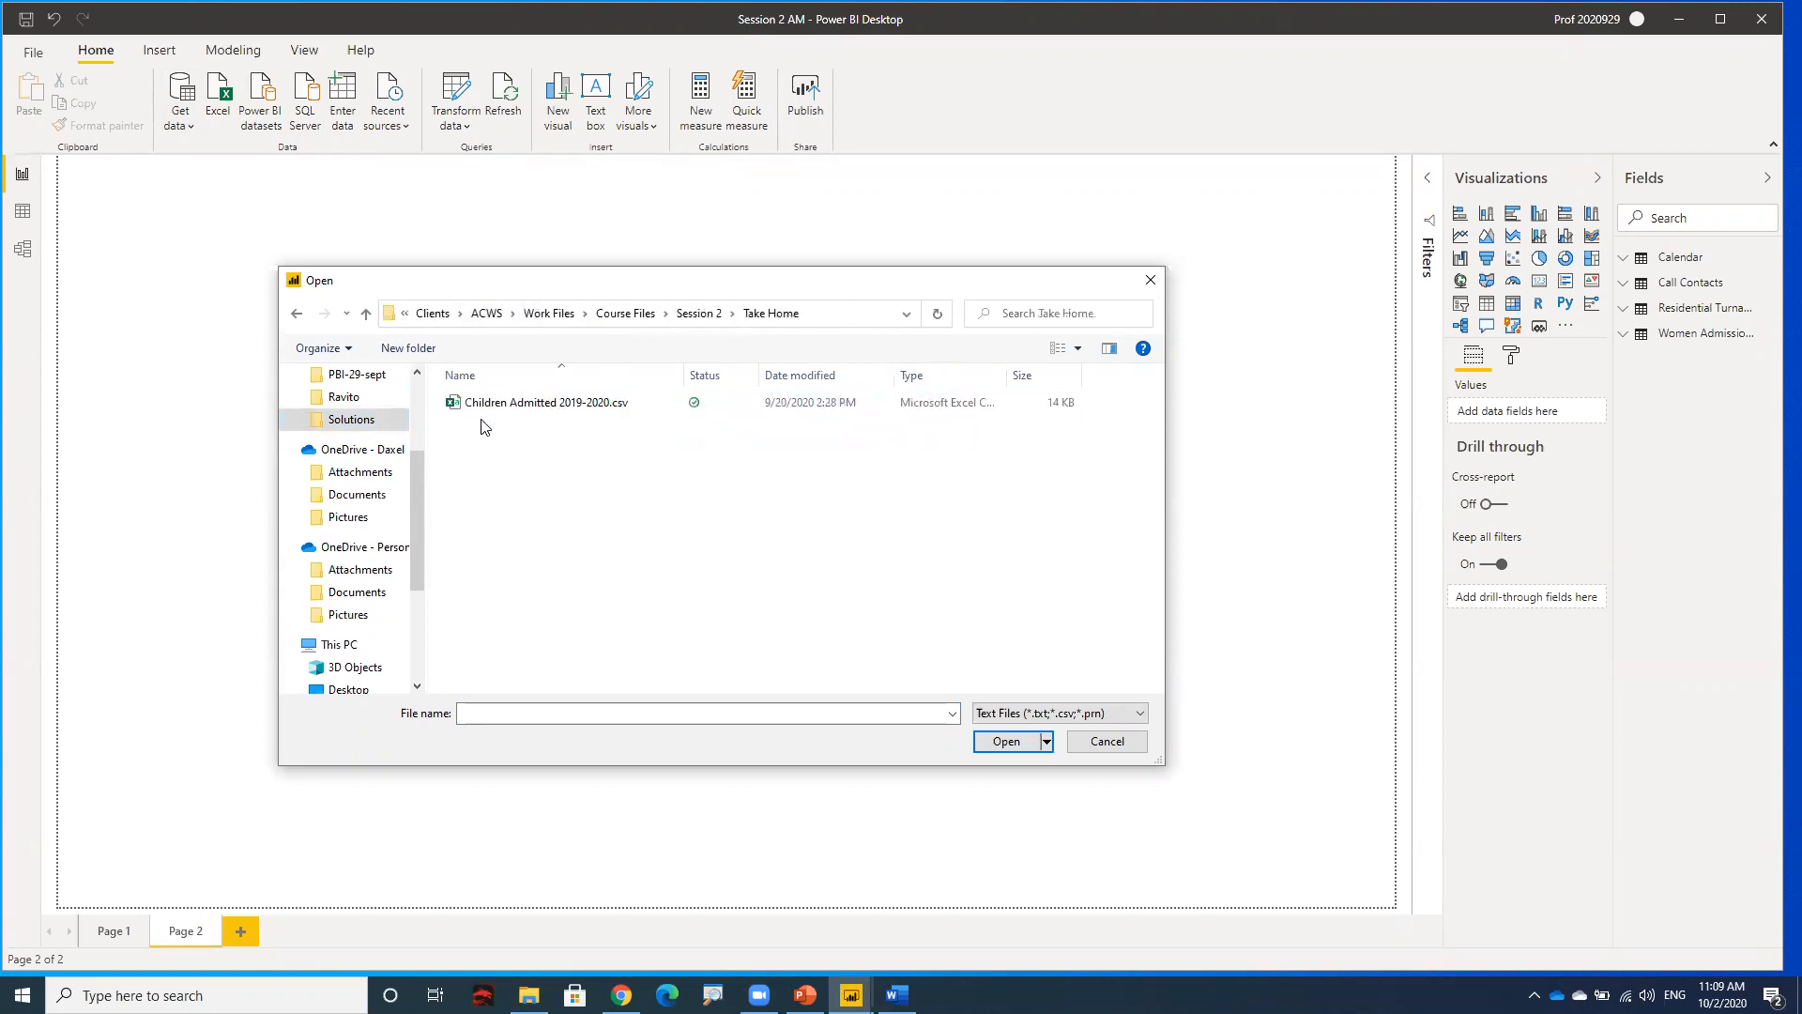
- Import Children Admitted 2019-2020.csv and open it in the Power Query Editor for transformation
left_click(498, 406)
left_click(1002, 743)
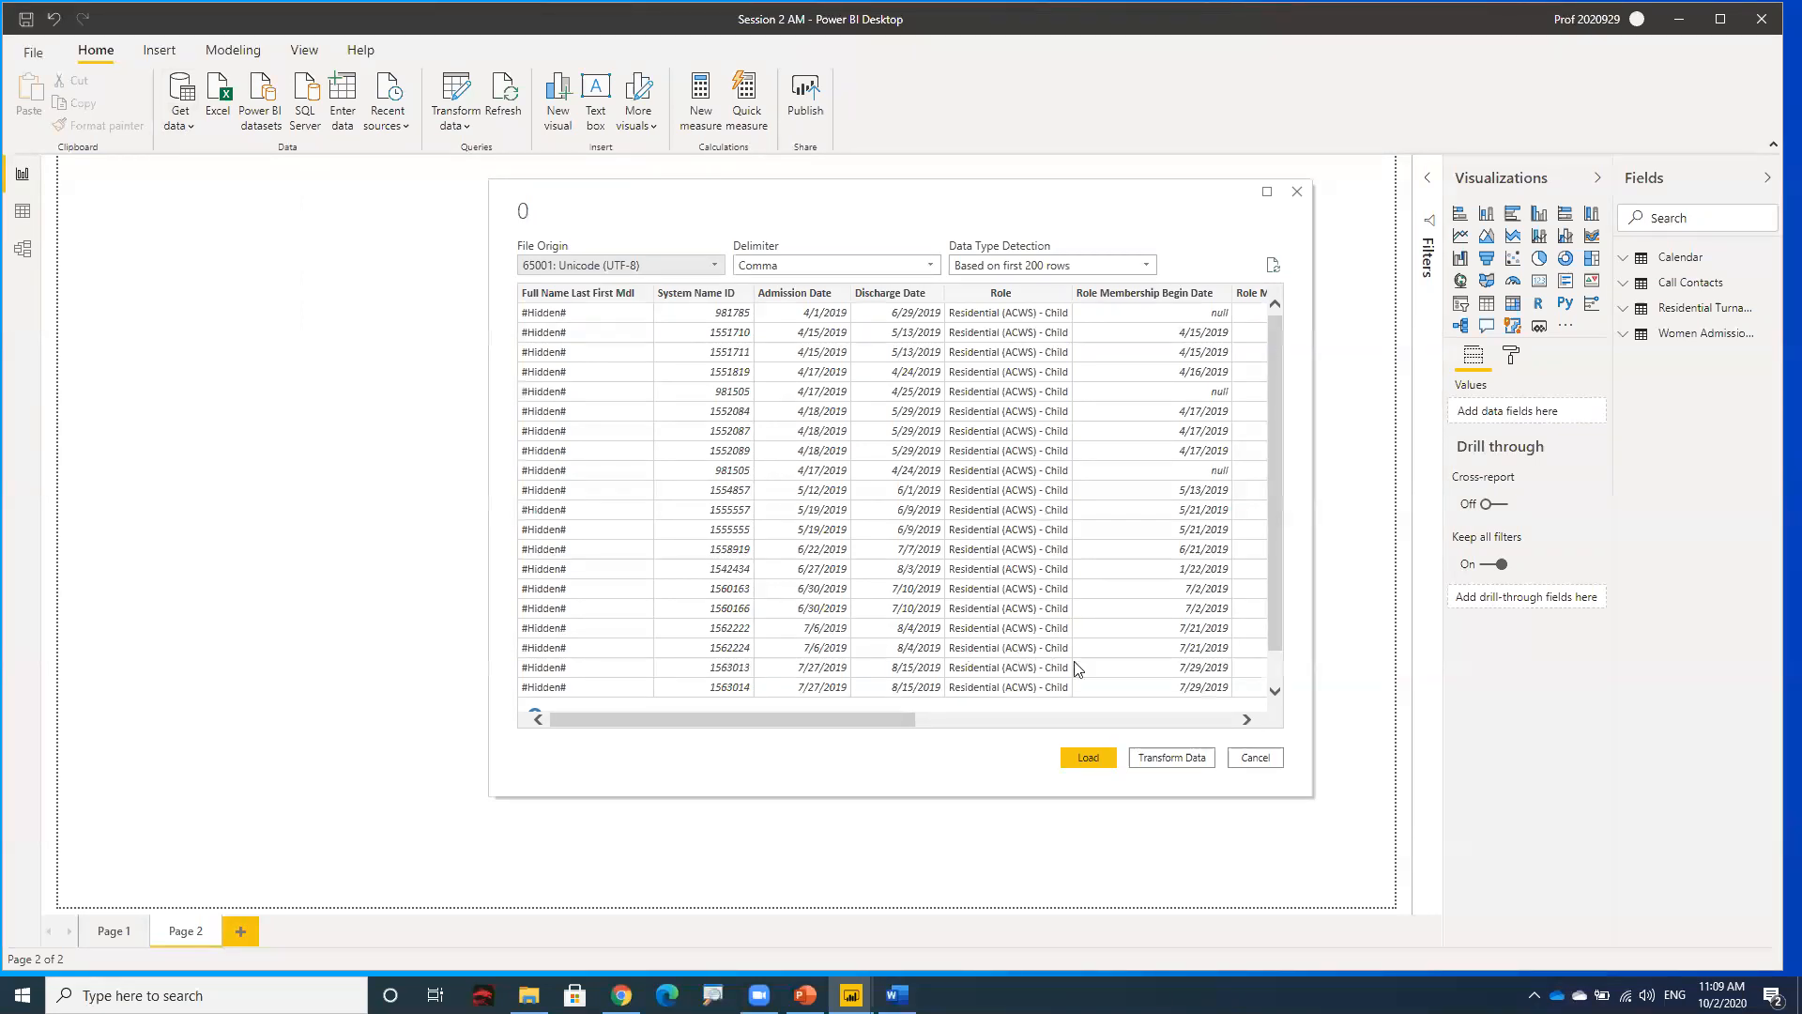
left_click(1178, 760)
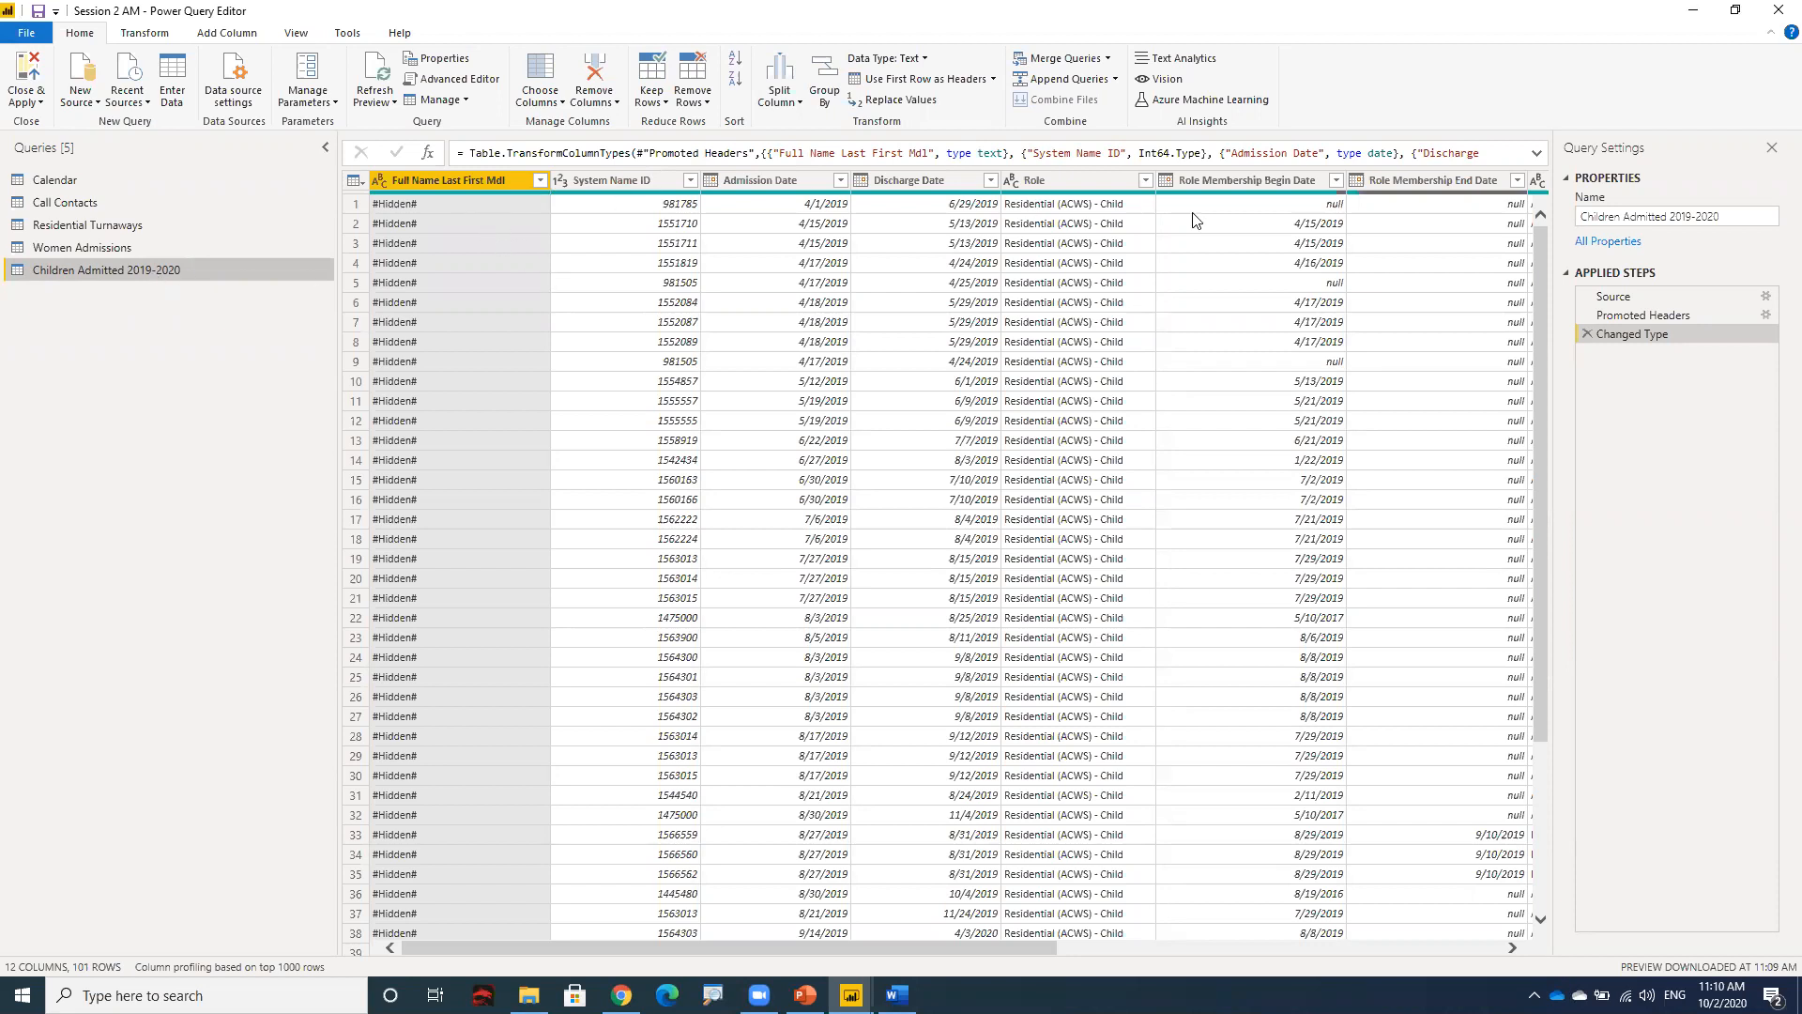
- Remove all columns except System Name ID, Admission Date and Discharge Date from the Children Admitted 2019-2020 query
left_click_drag(1003, 950, 938, 924)
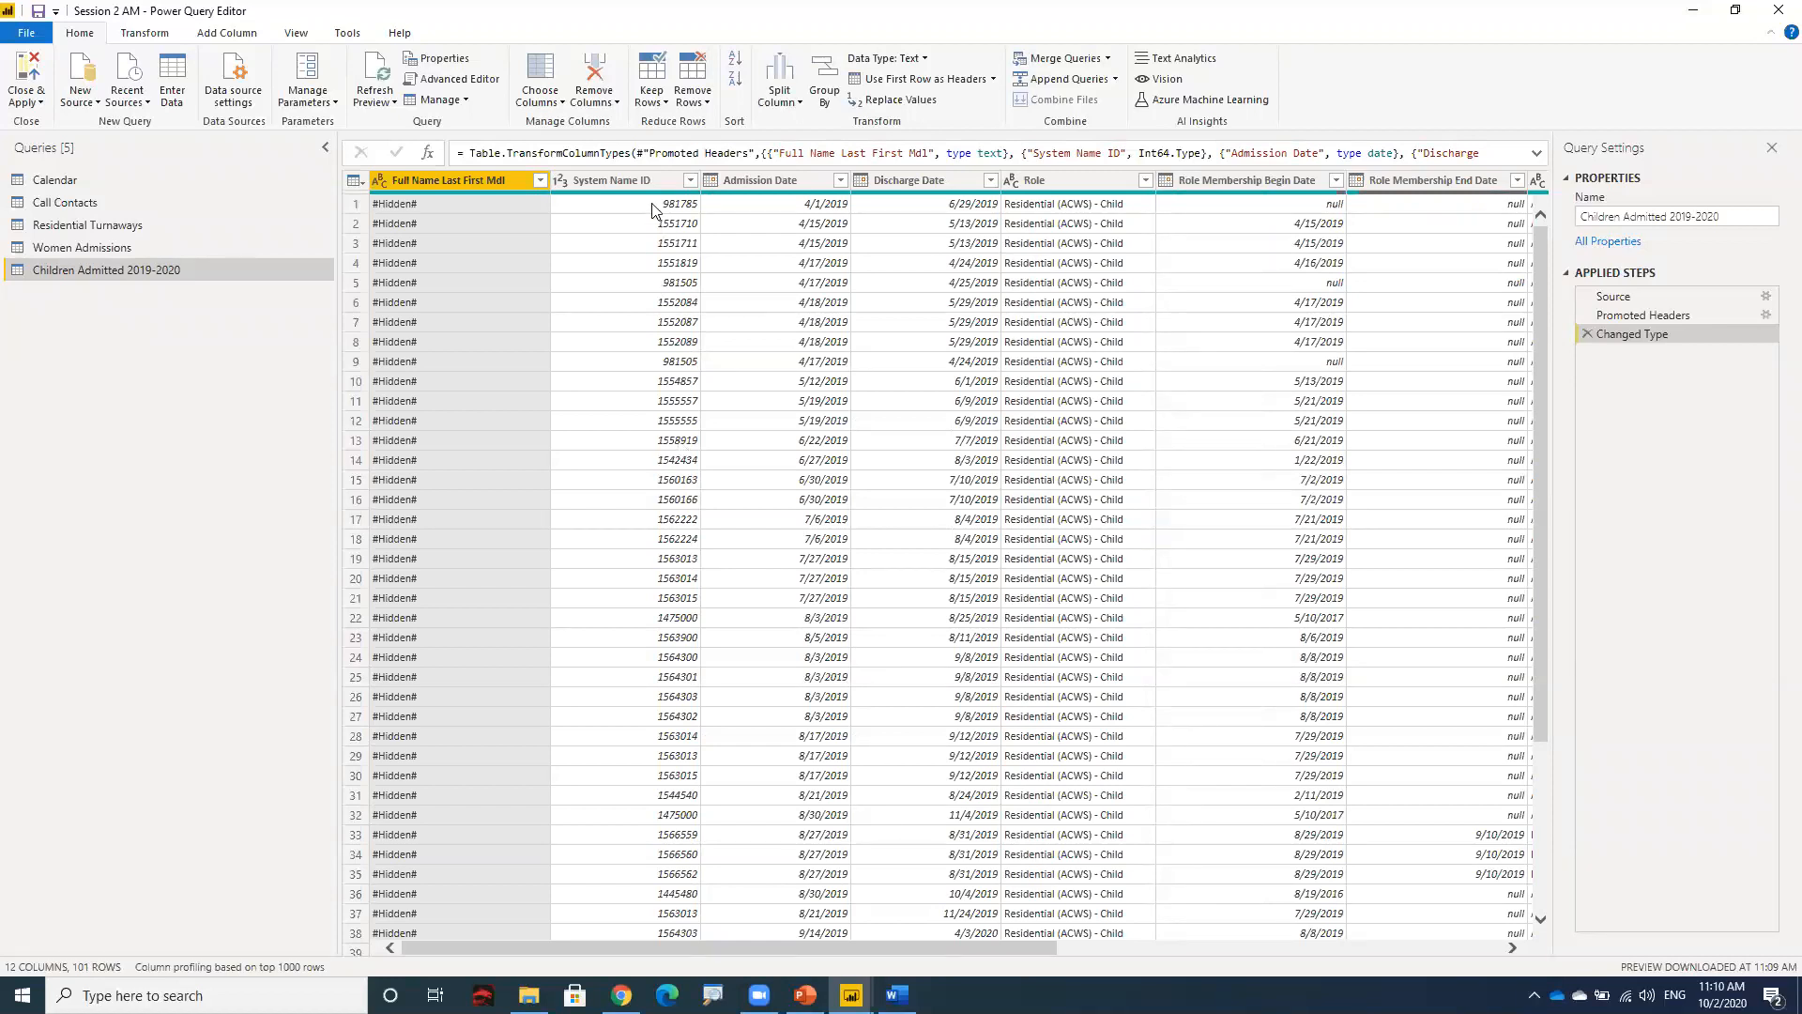
left_click(620, 180)
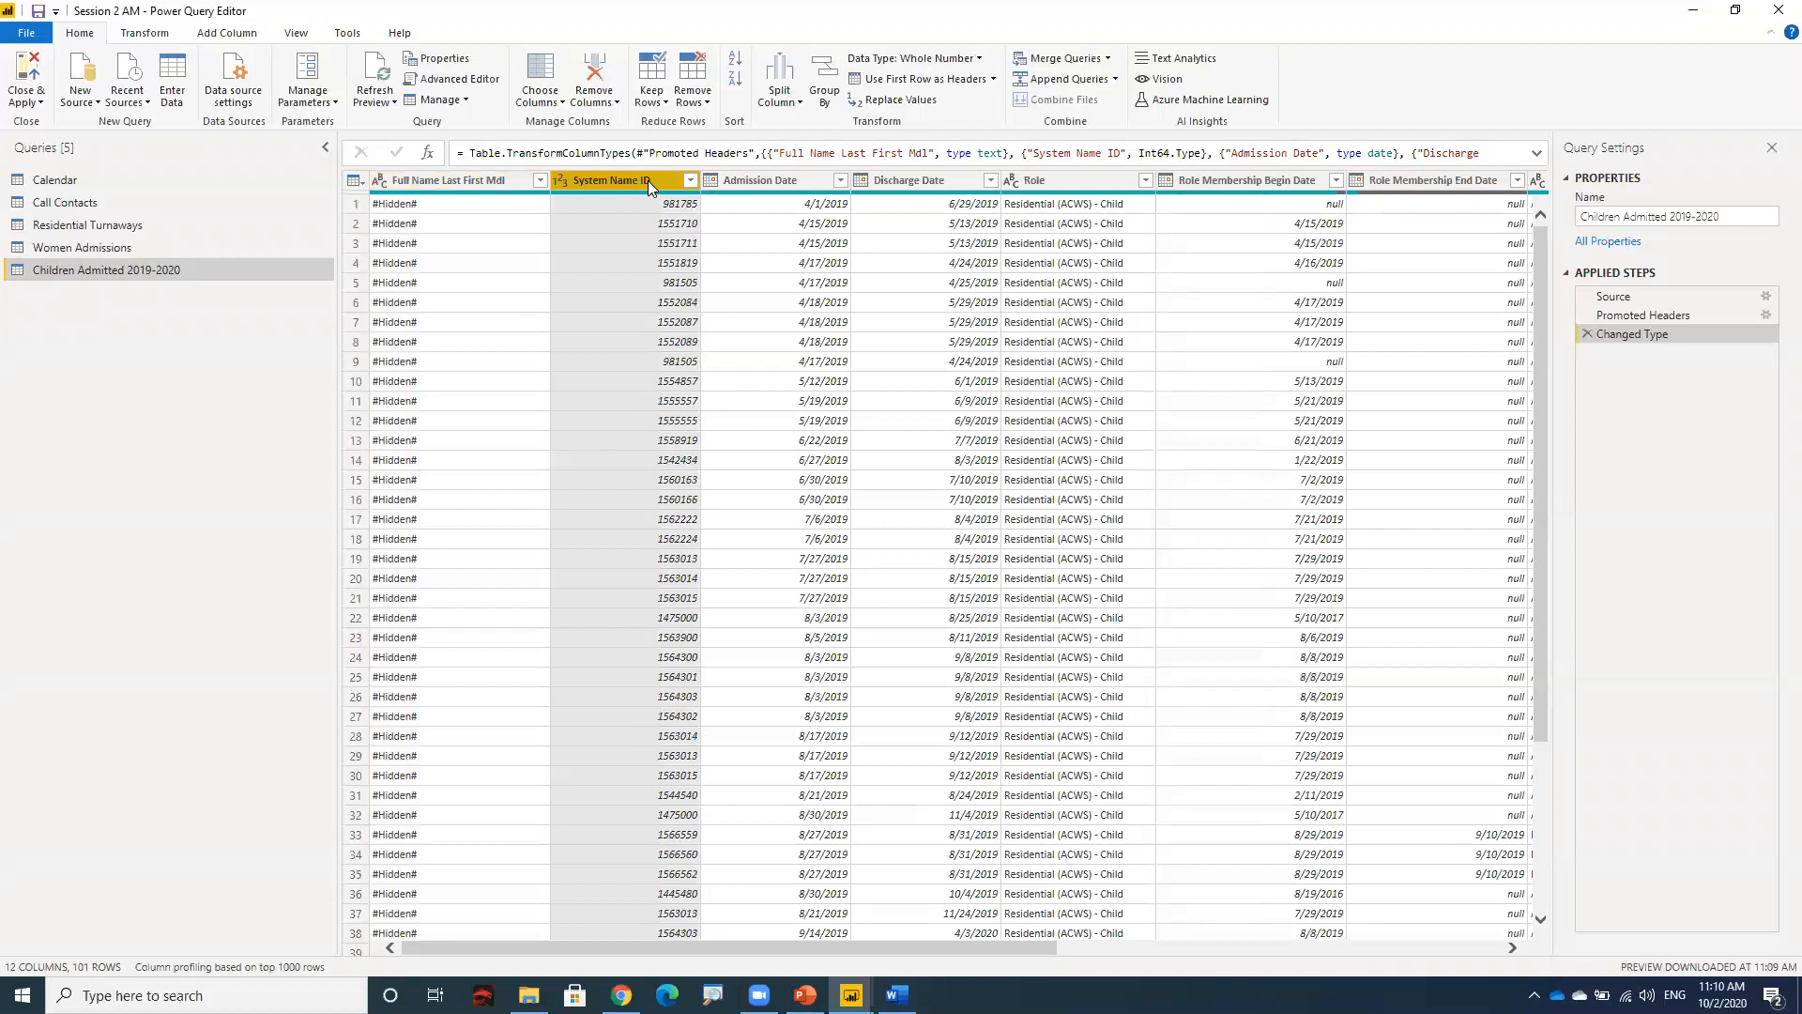
left_click(804, 185, "ctrl")
left_click(920, 182, "ctrl")
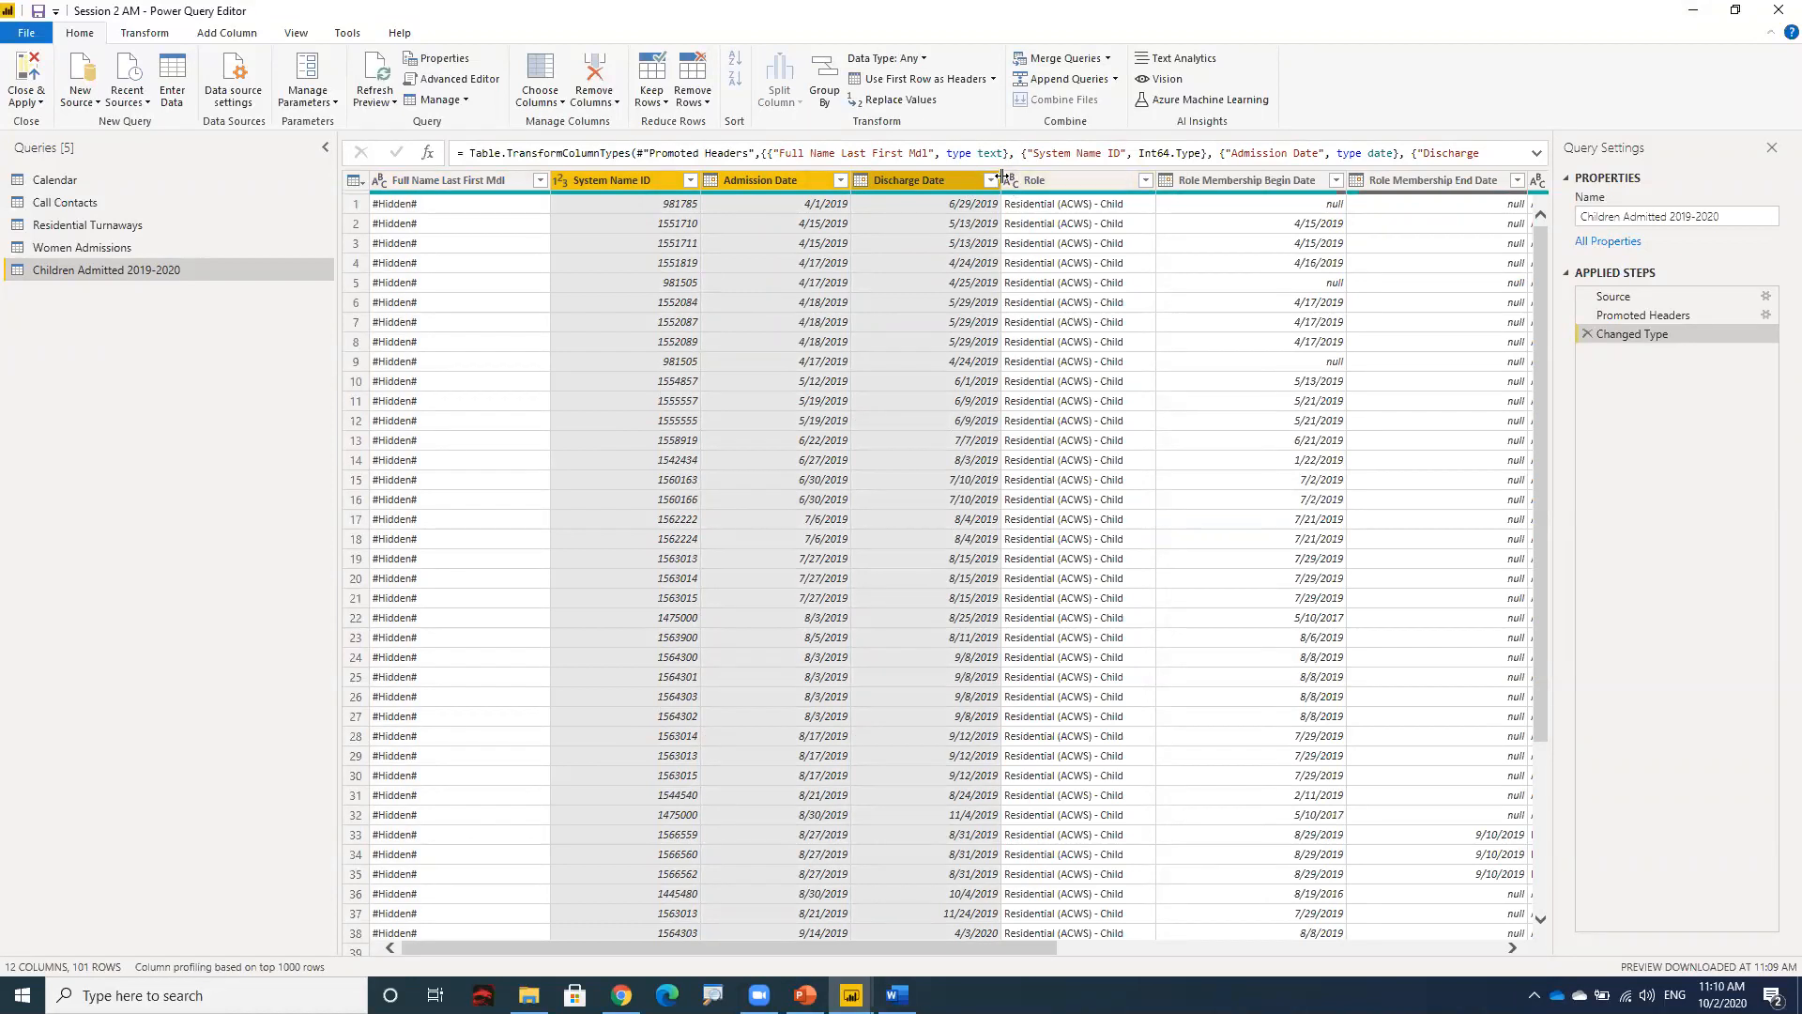
left_click_drag(1035, 948, 986, 972)
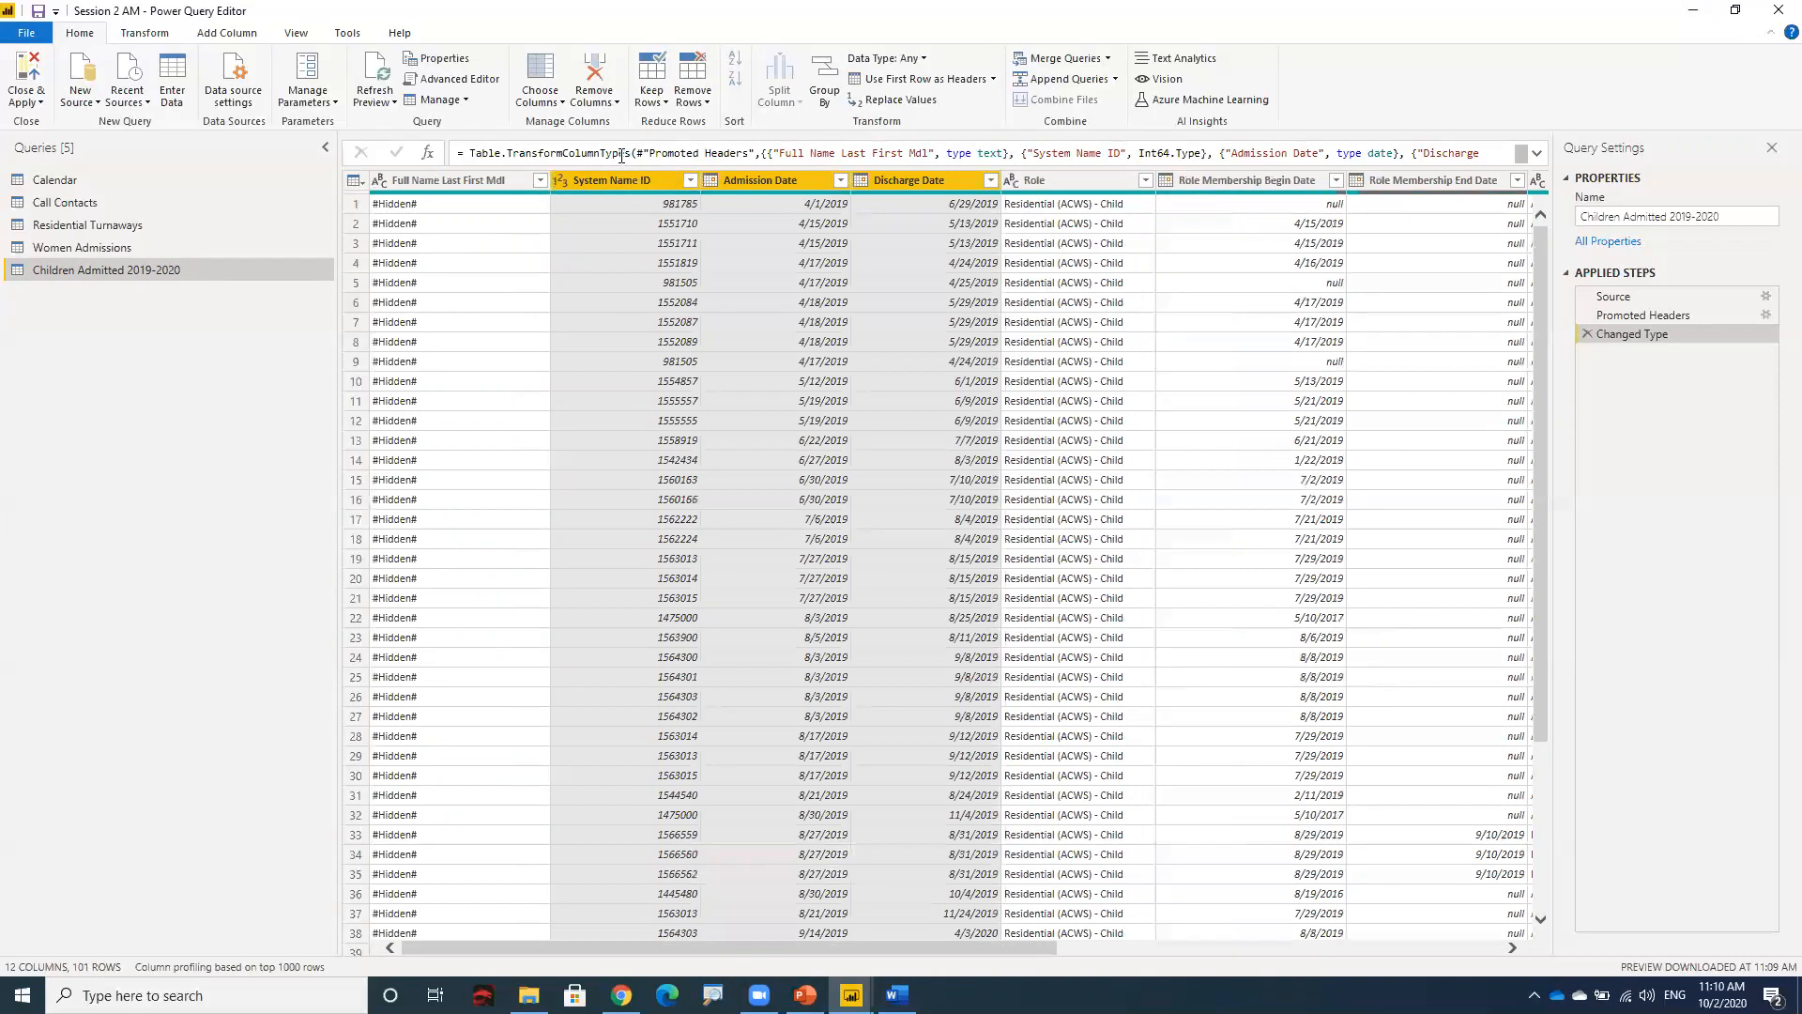
right_click(603, 184)
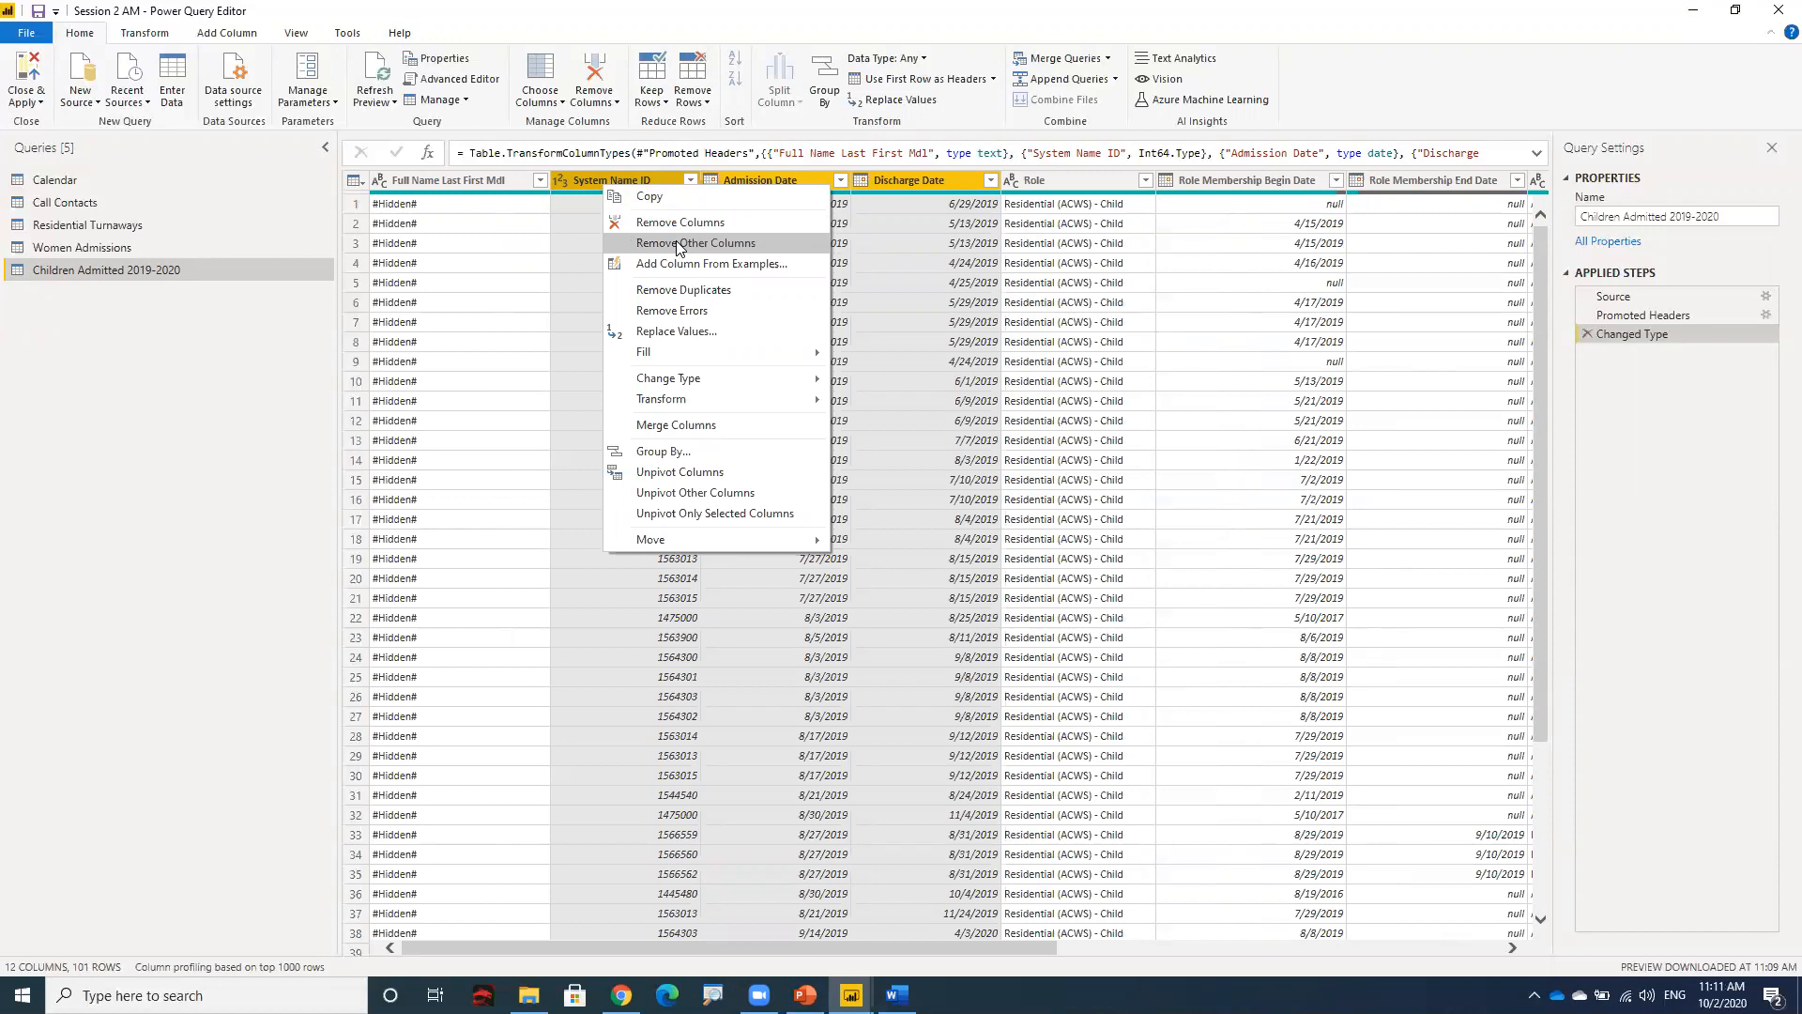
right_click(594, 186)
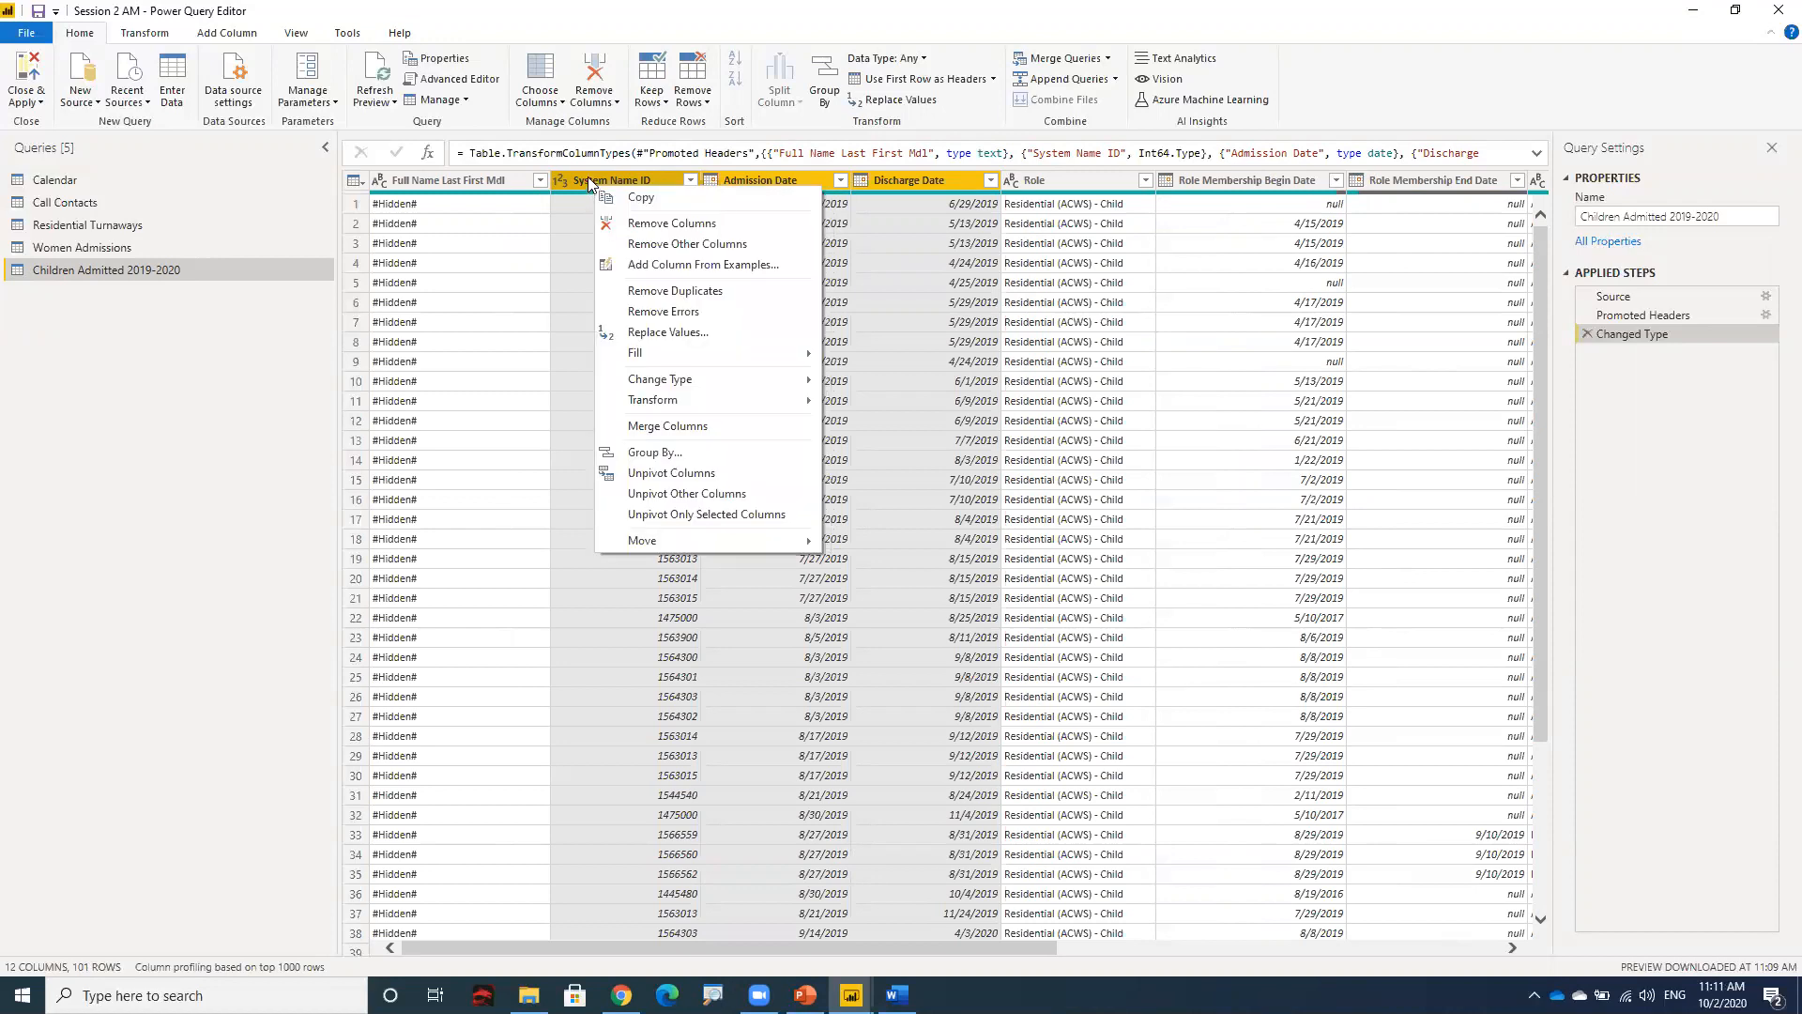
left_click(615, 103)
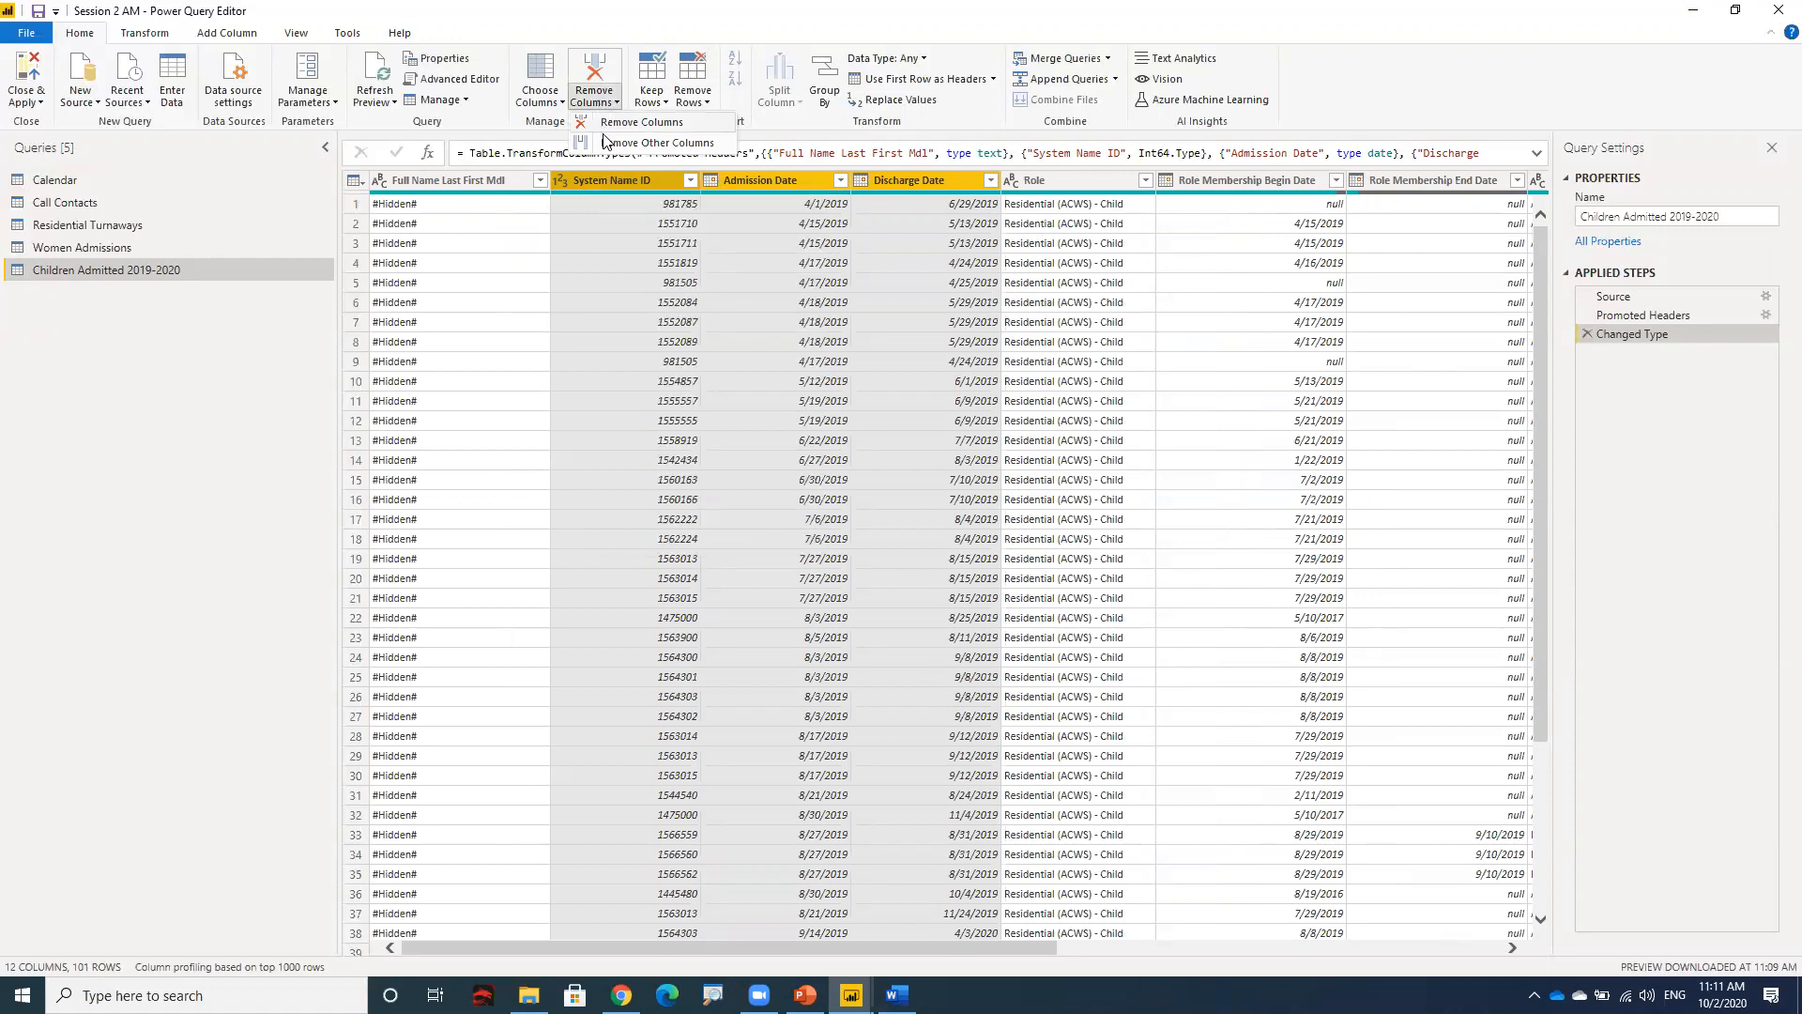
left_click(608, 146)
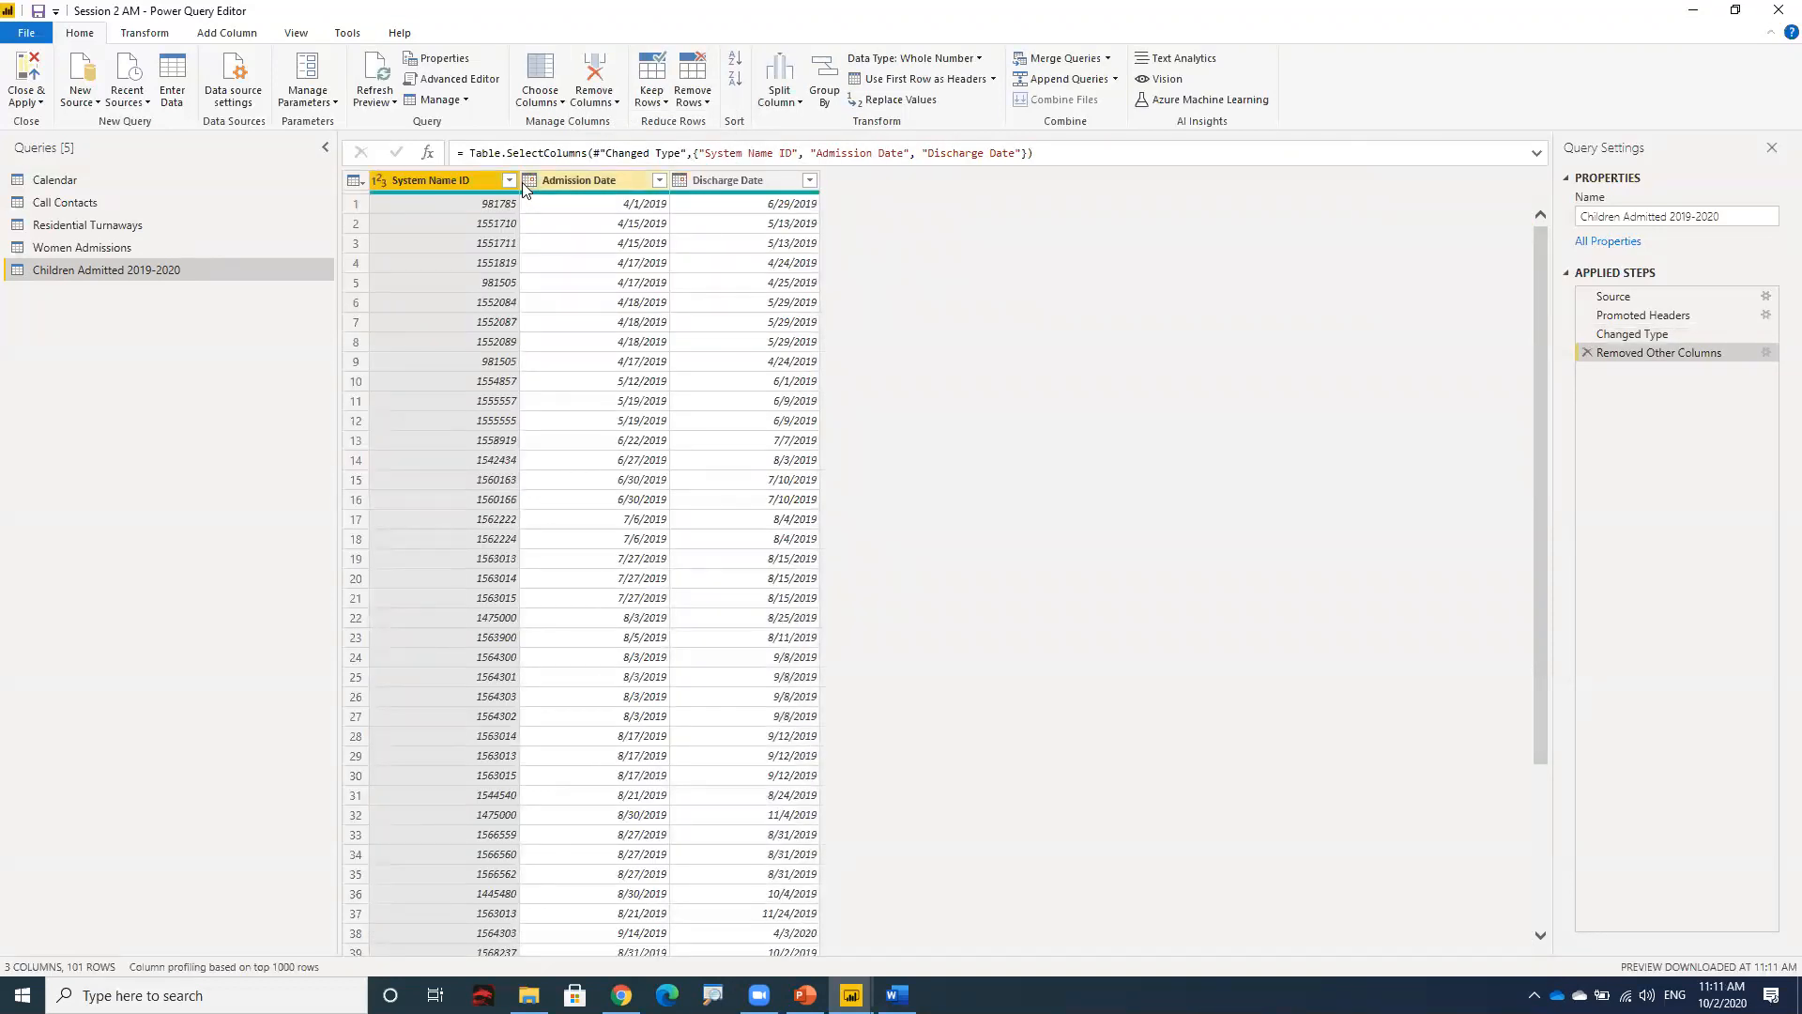
- Rename the System Name ID column as Child Admitted
double_click(451, 177)
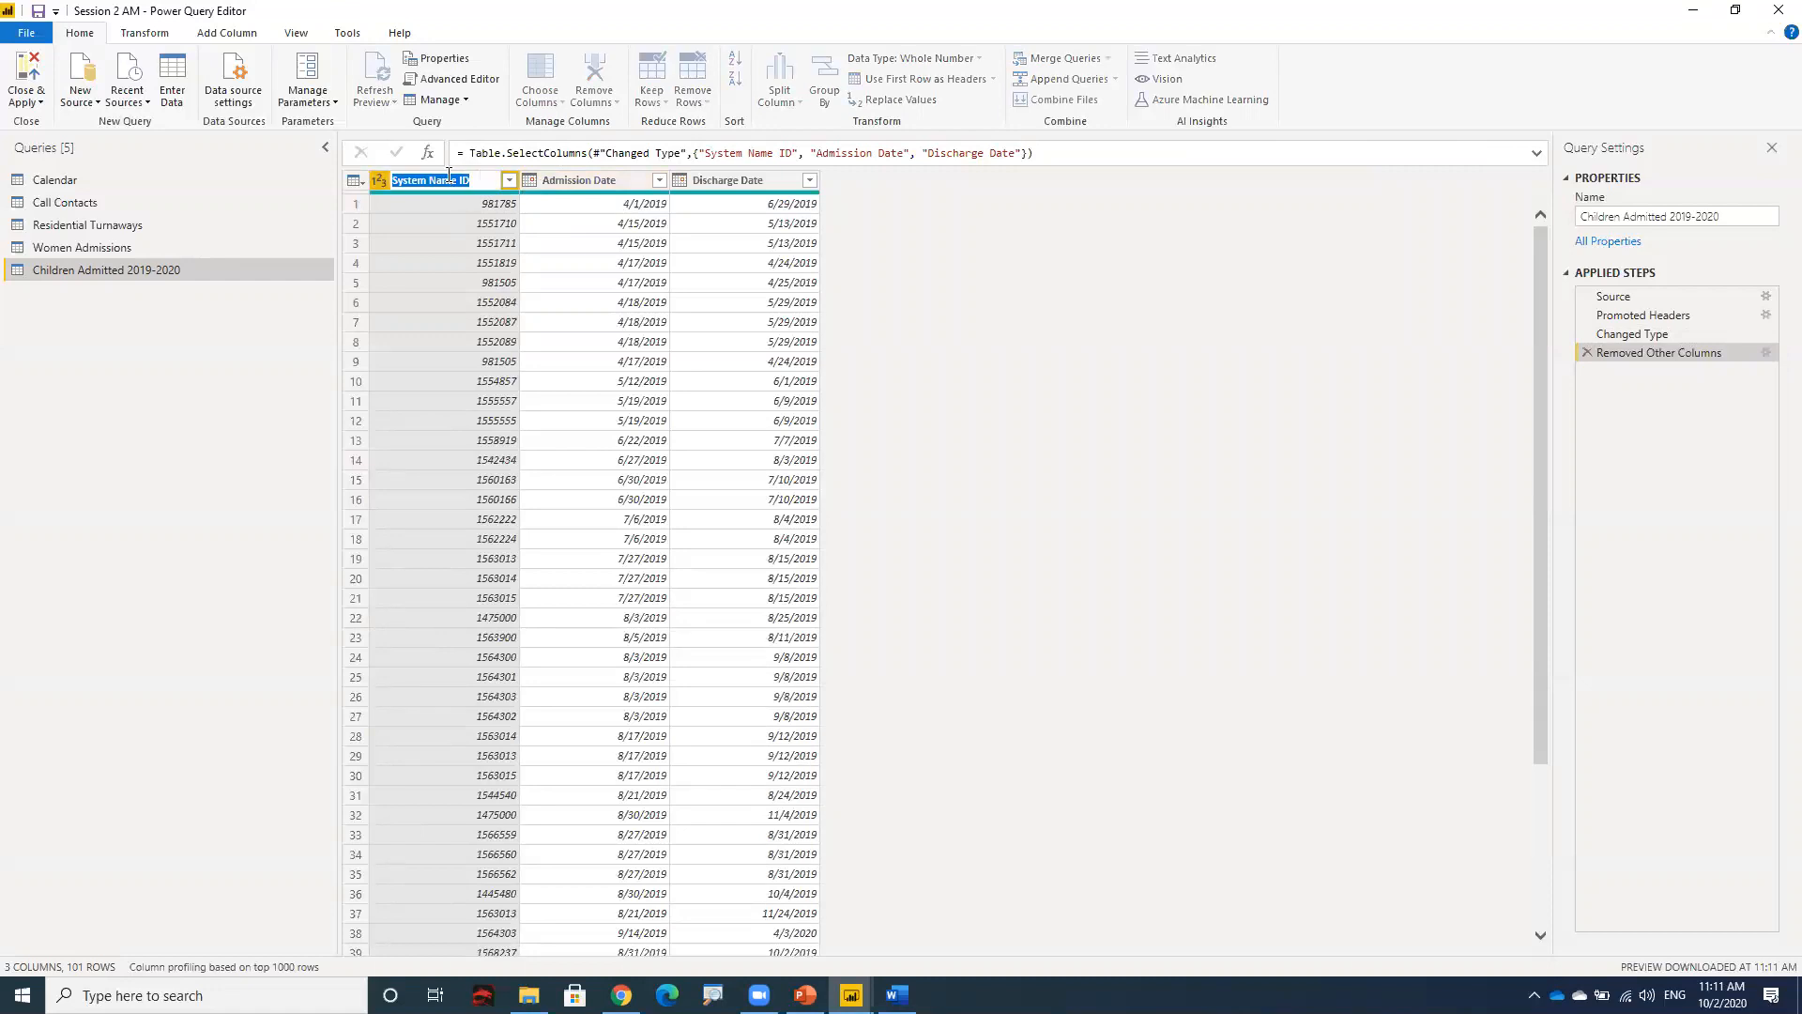
type("Child Adme")
type("tted")
key("Return")
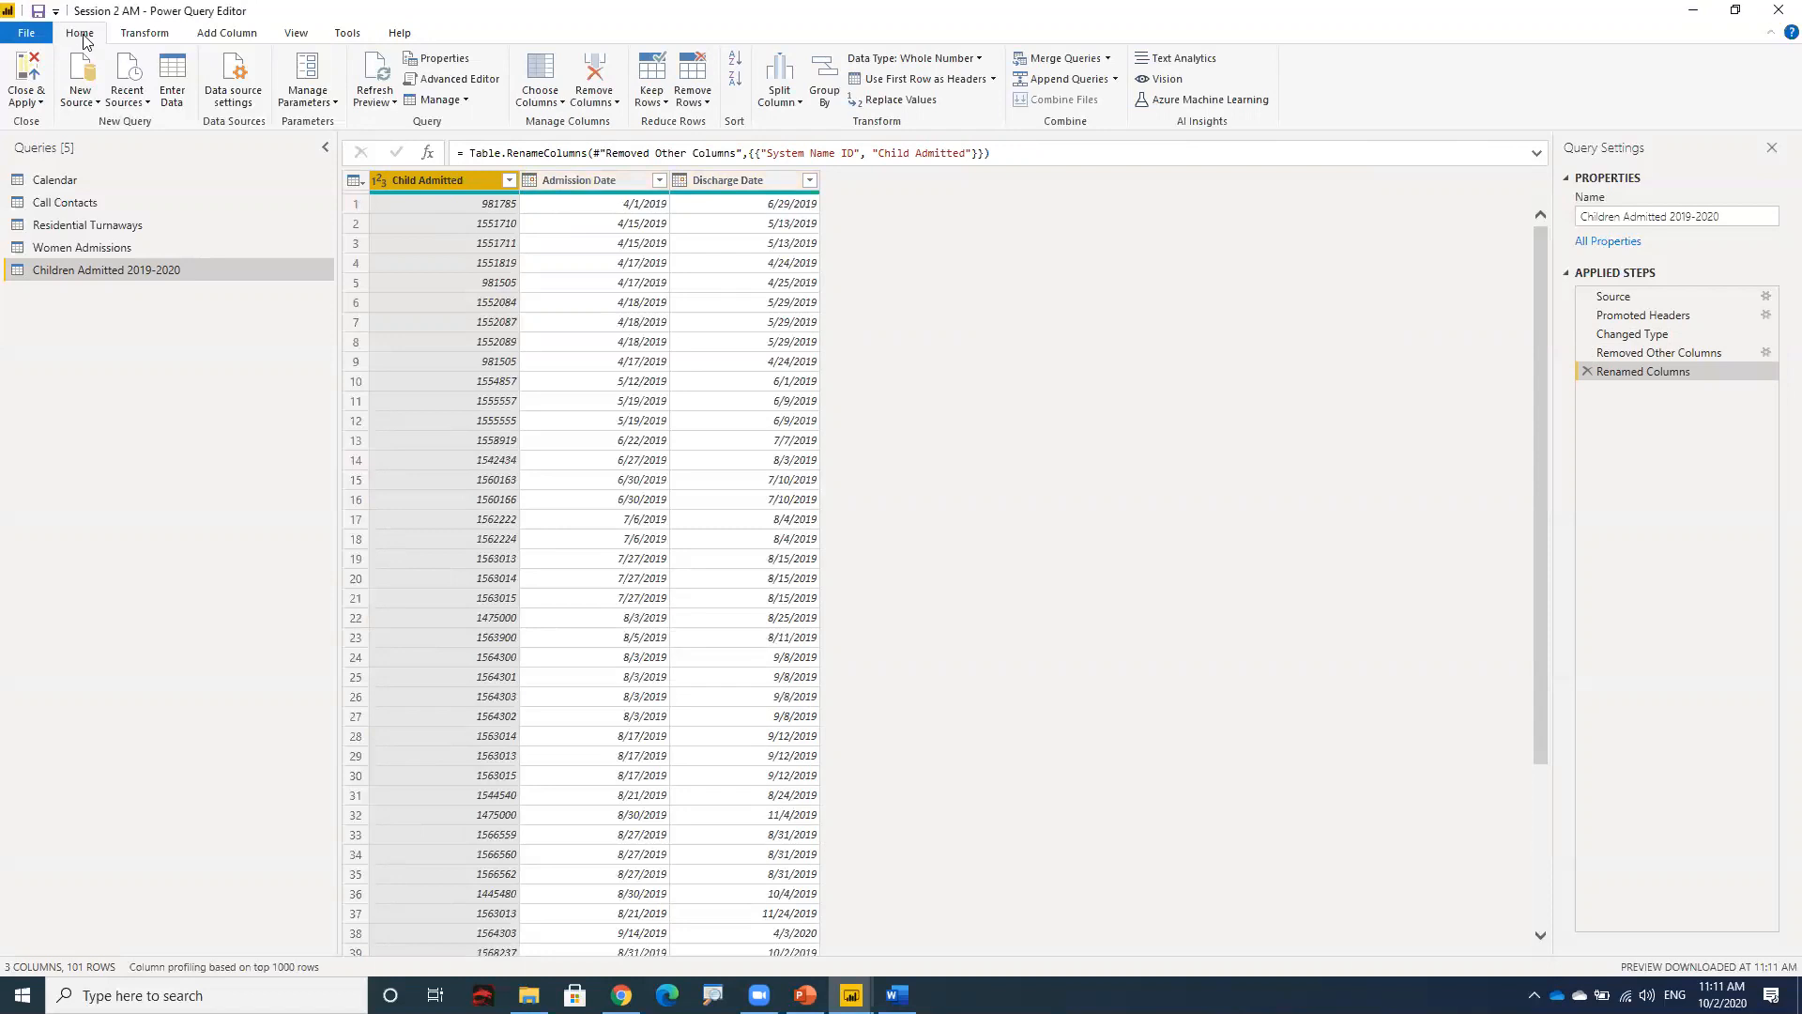
- Start a custom column in the Children Admitted 2019-2020 query and name it Stay in Days
left_click(228, 37)
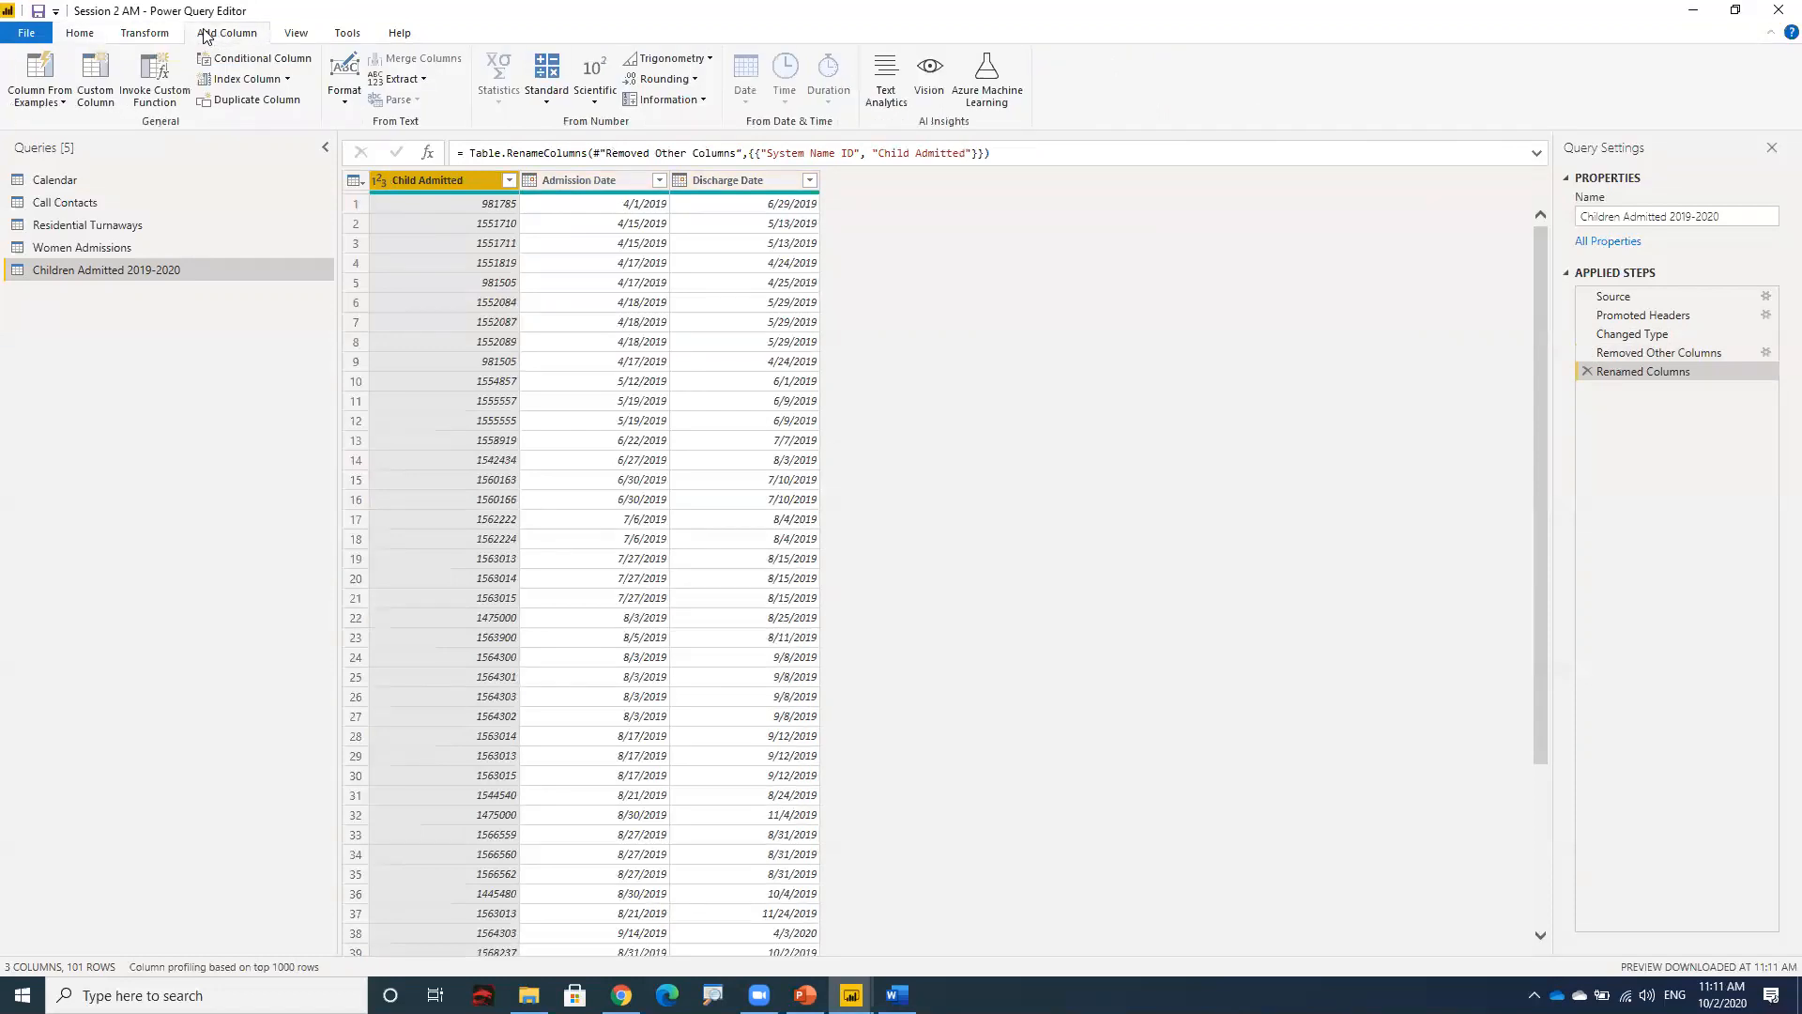
left_click(96, 103)
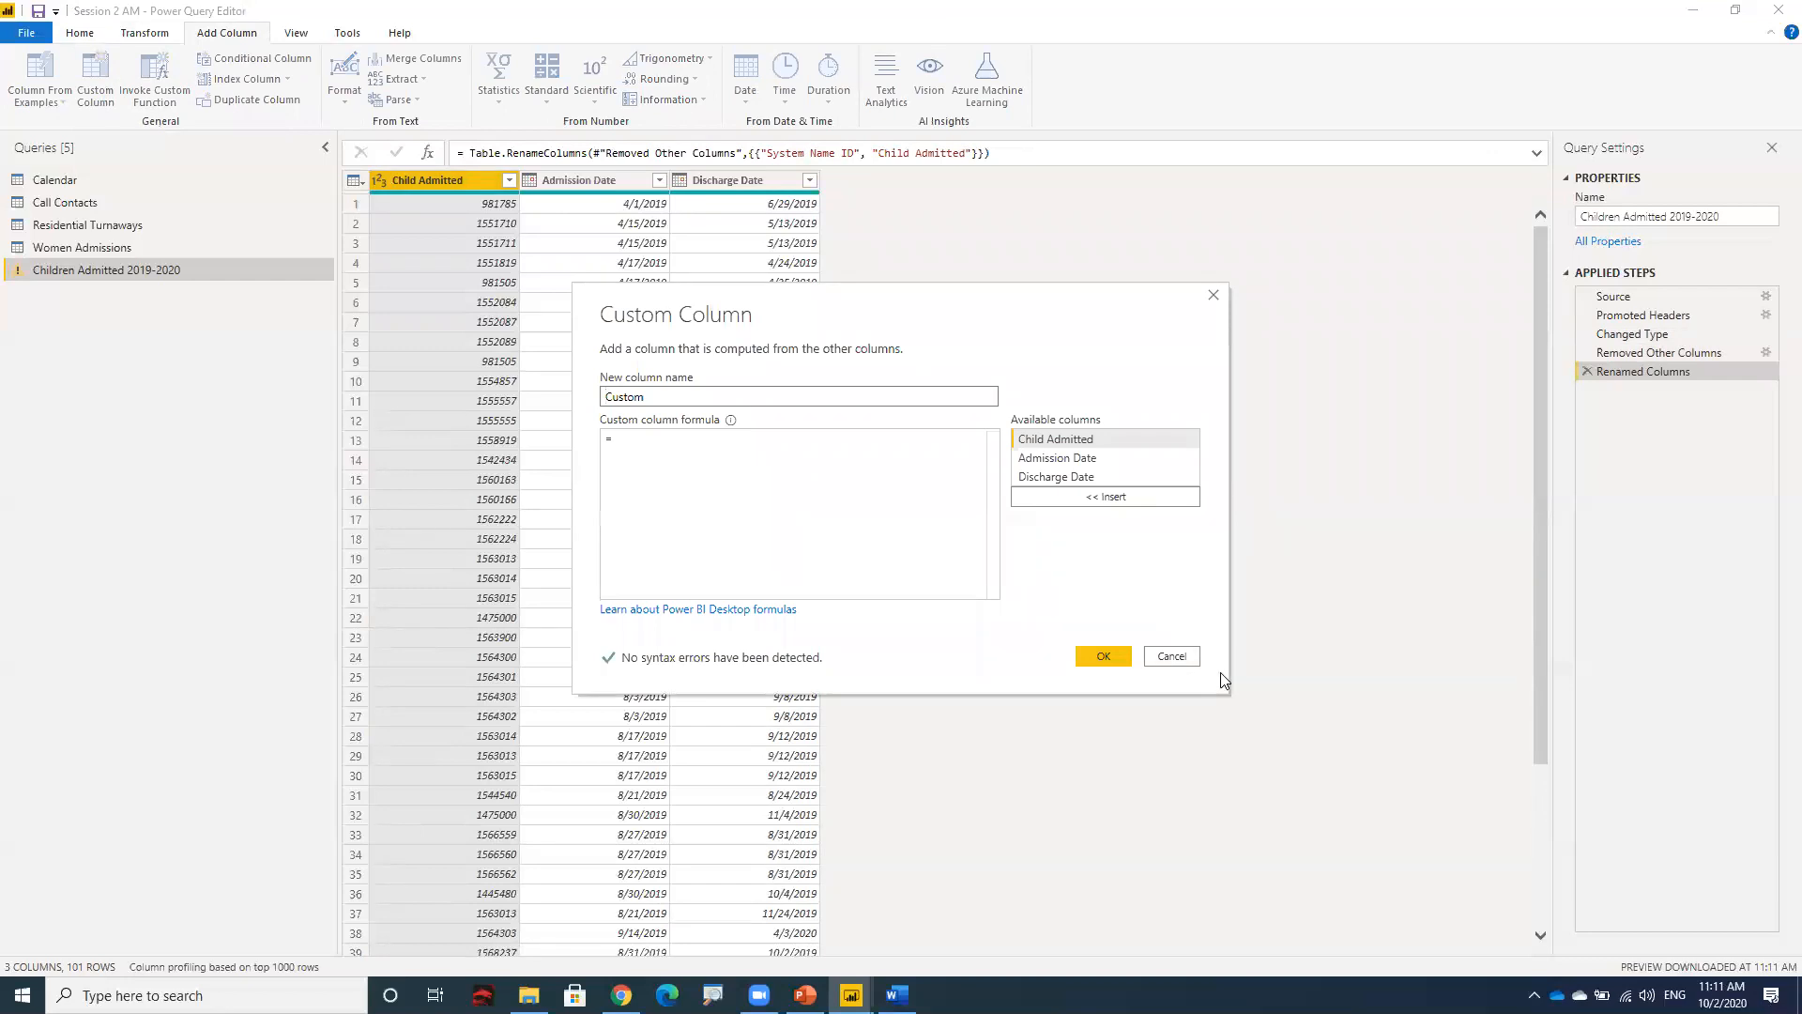
left_click_drag(659, 396, 592, 394)
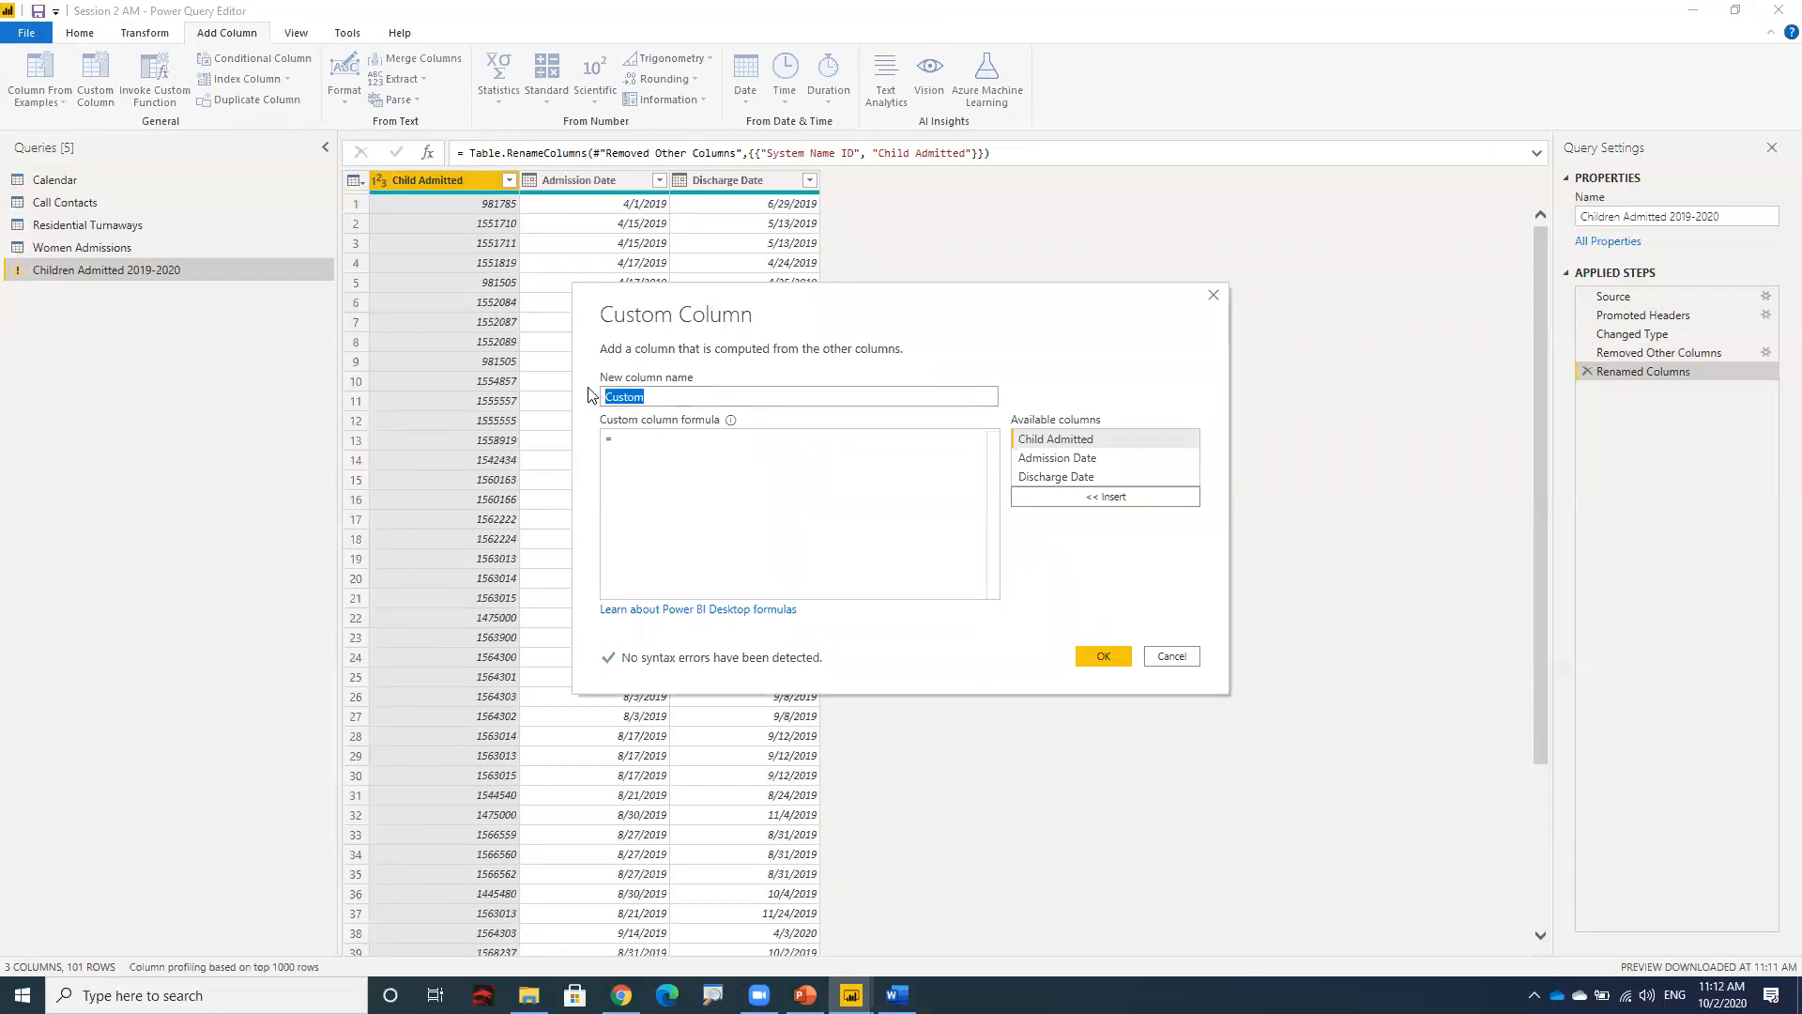
type("Stay id D")
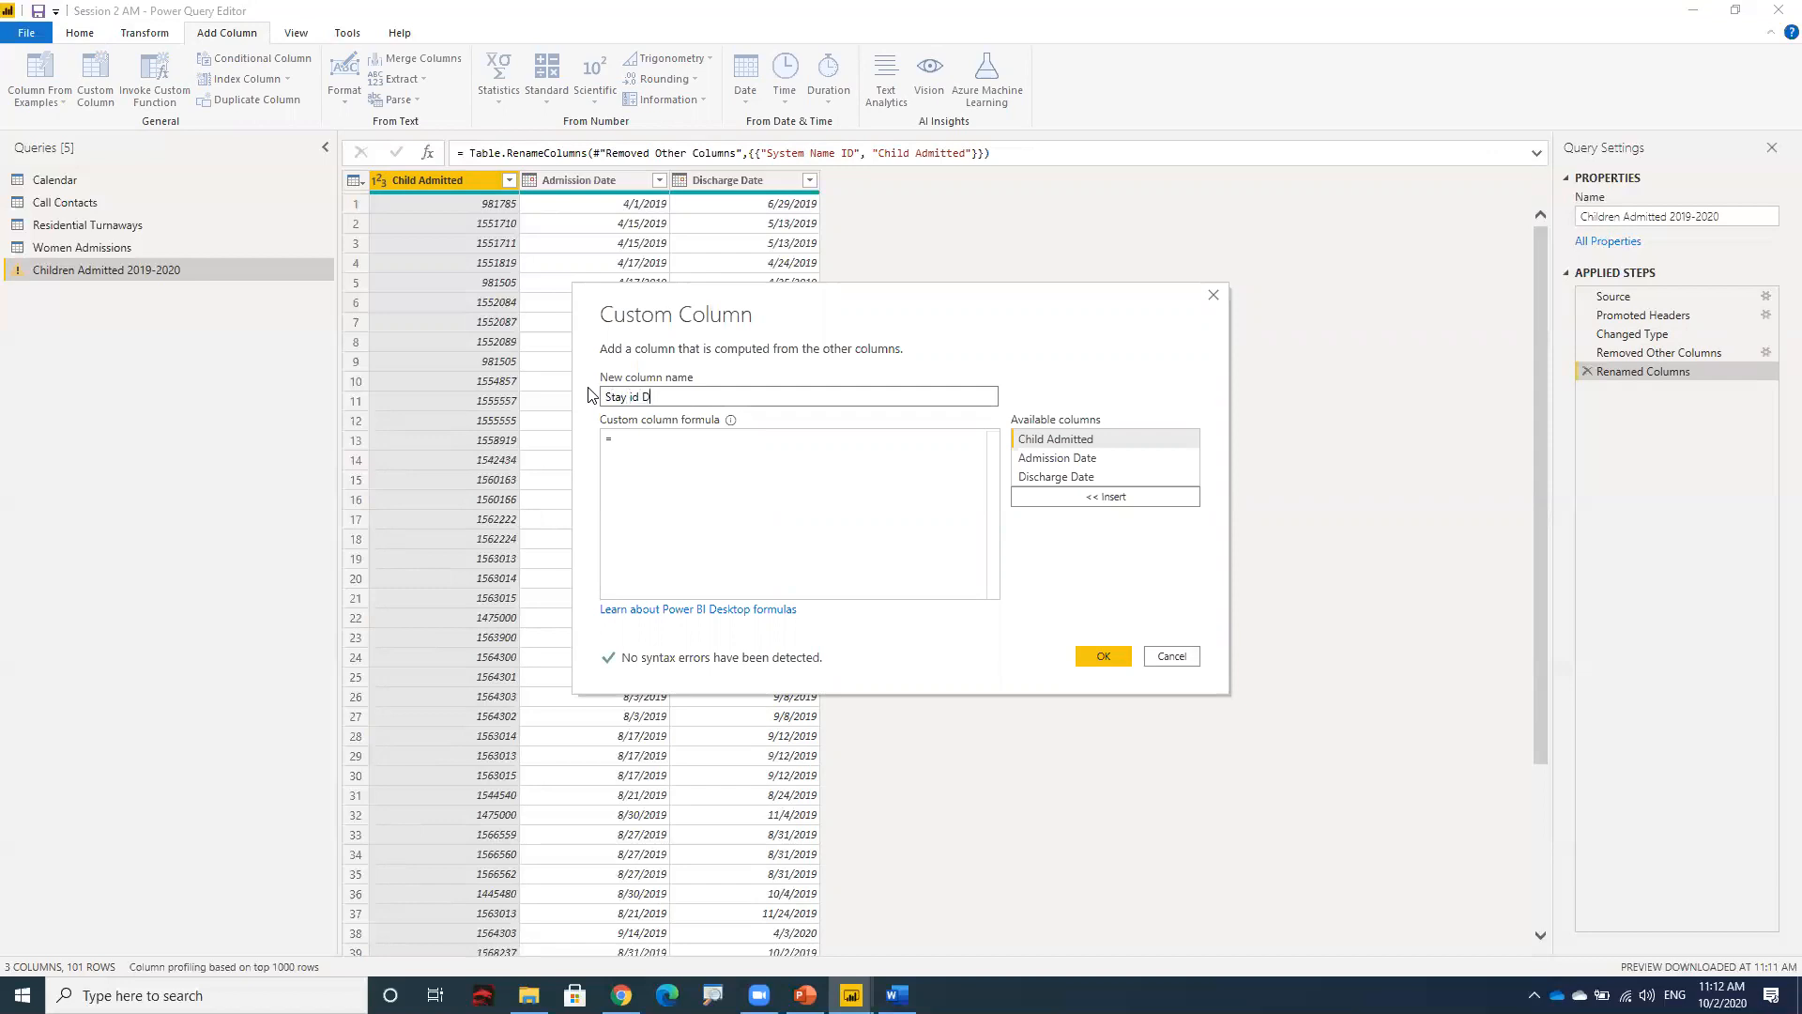
key("BackSpace")
type("in Days")
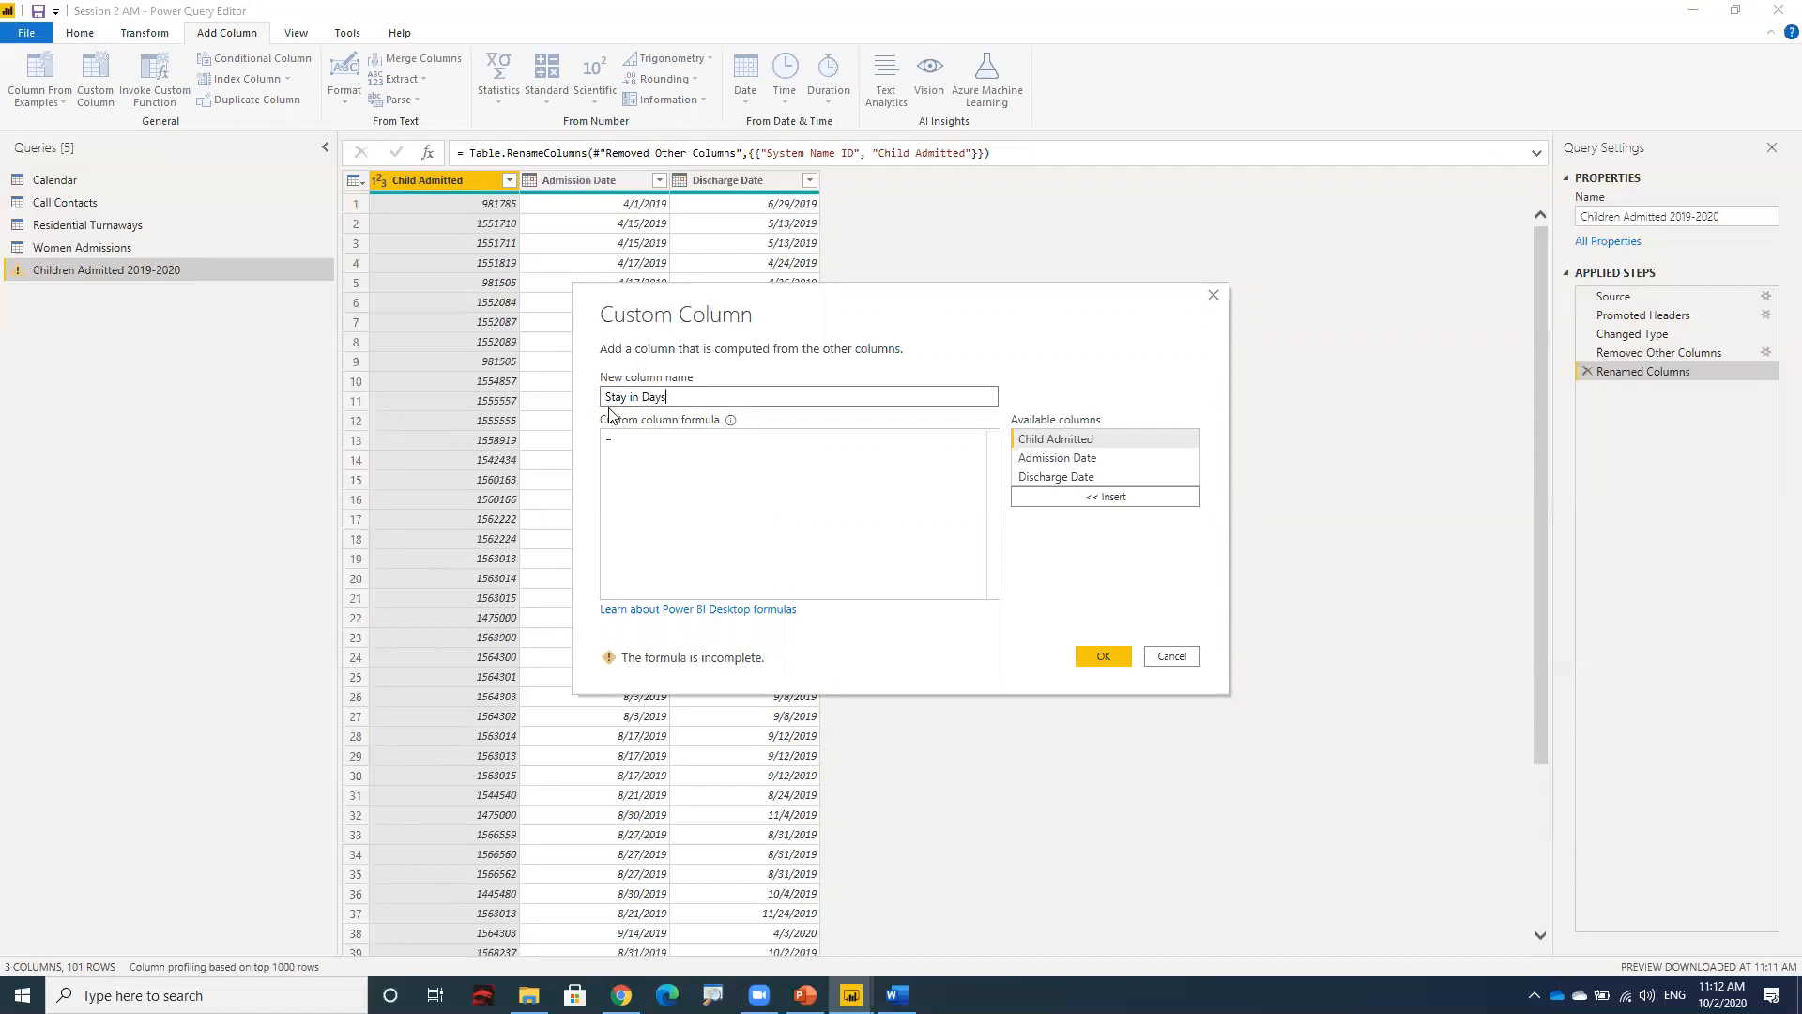
- Set the custom column formula to [Discharge Date]-[Admission Date] and create the column
left_click(644, 436)
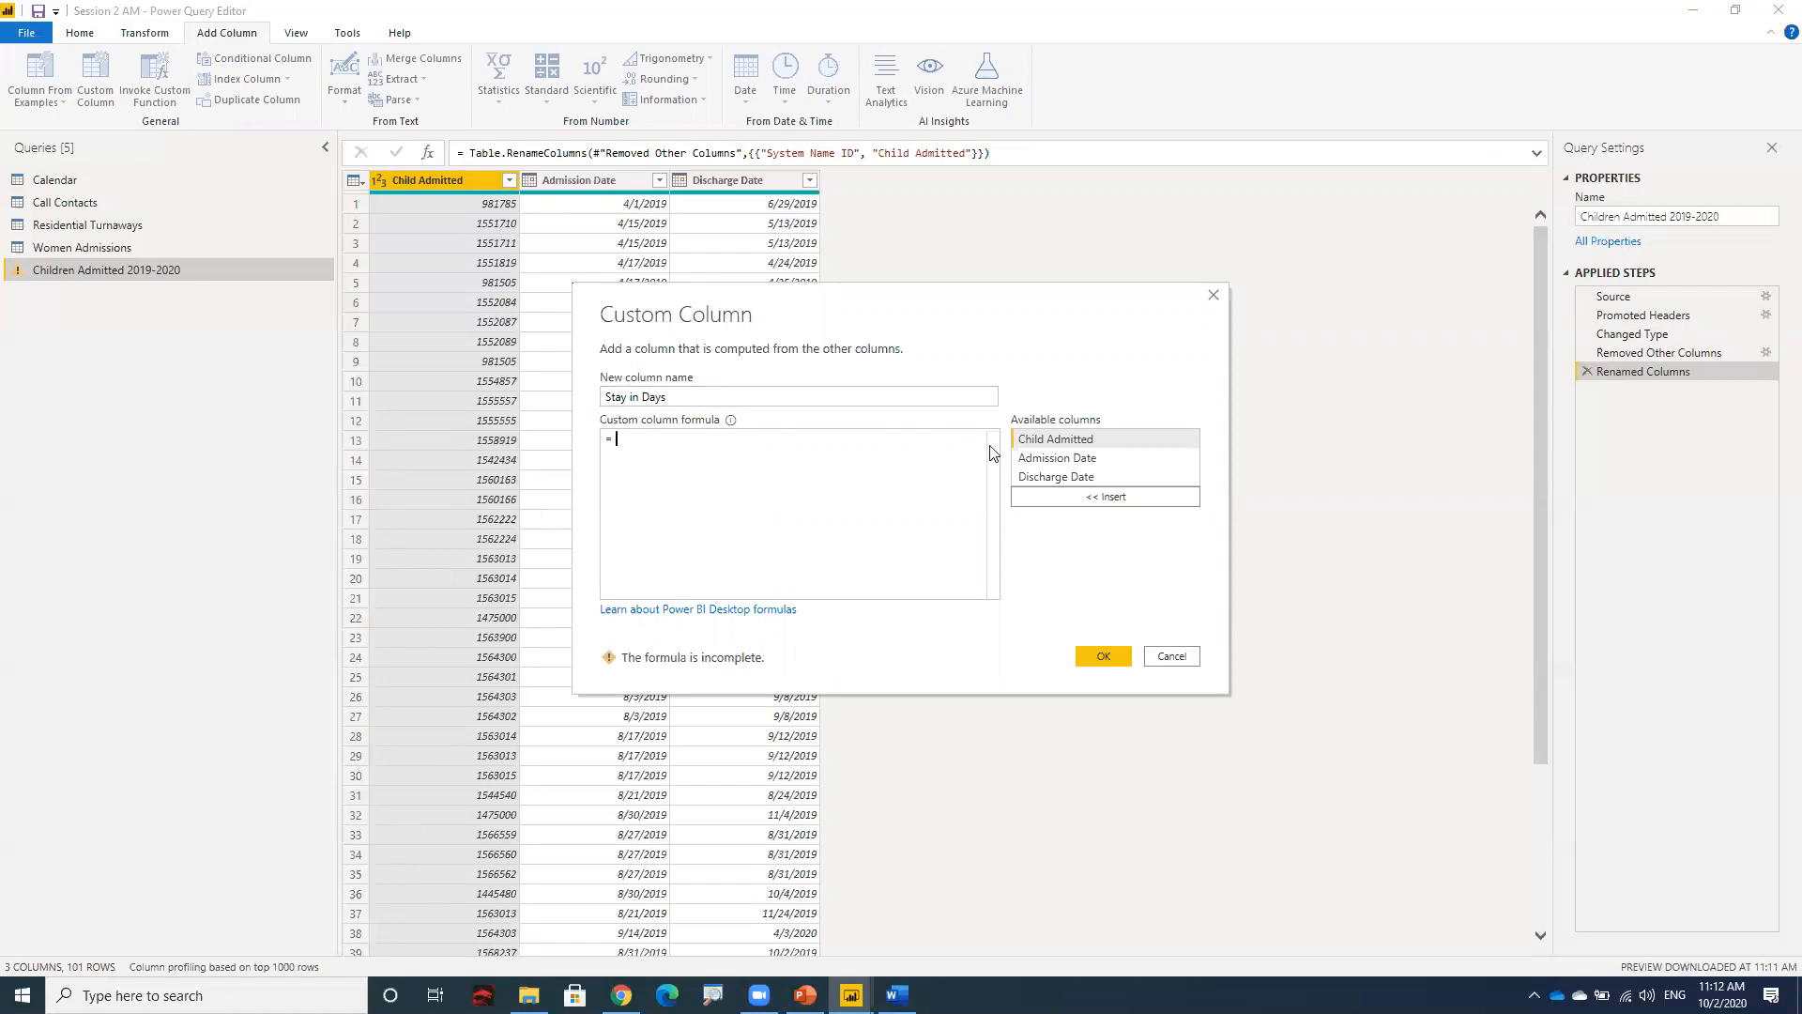
double_click(1037, 478)
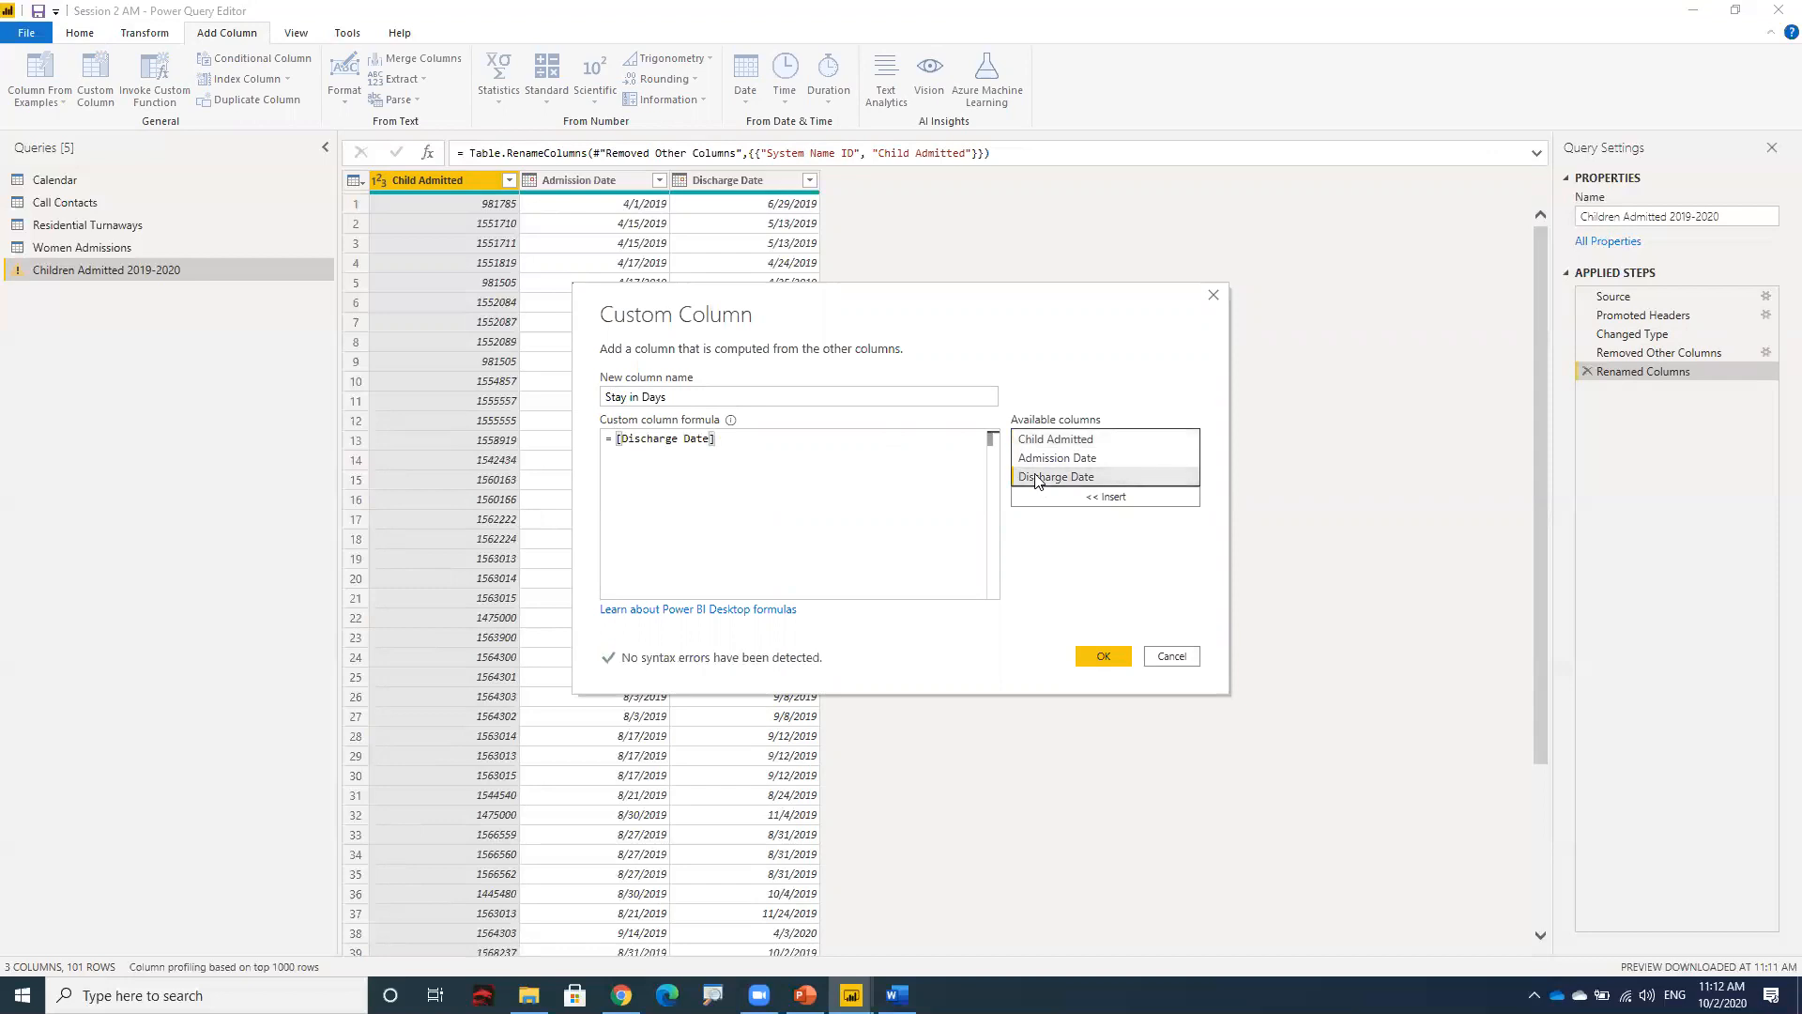
type("-")
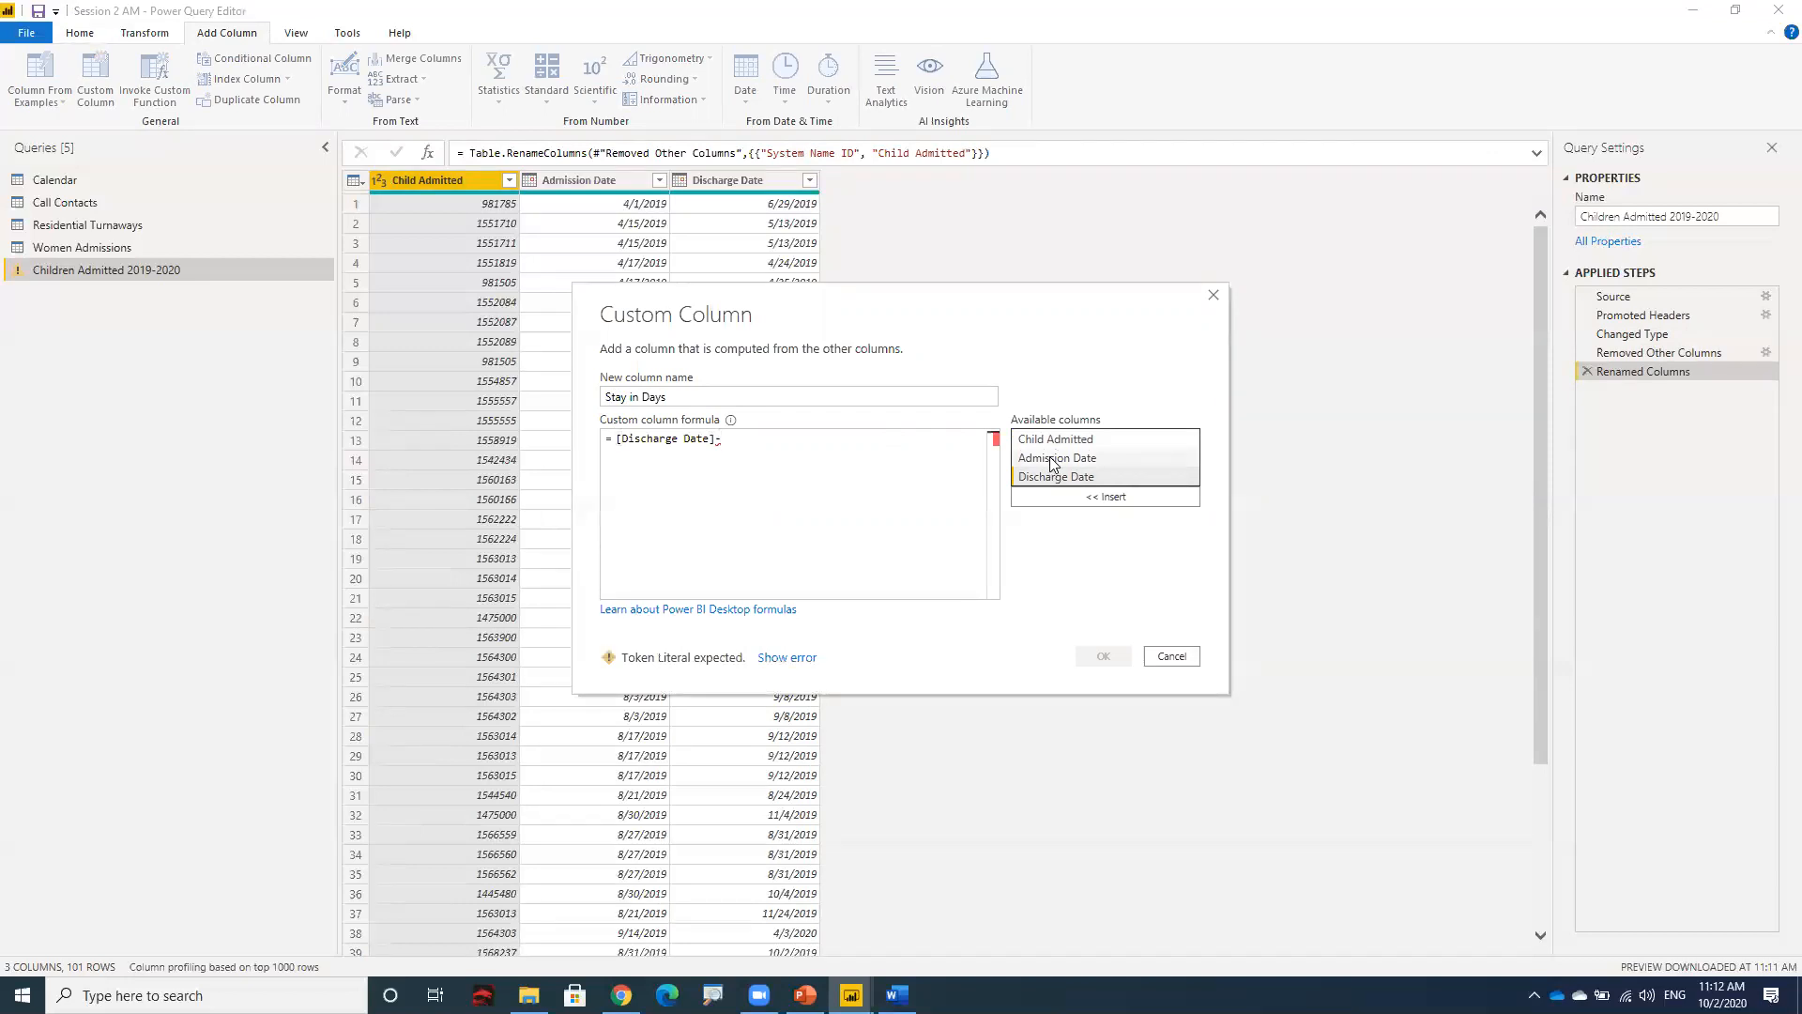
double_click(1051, 460)
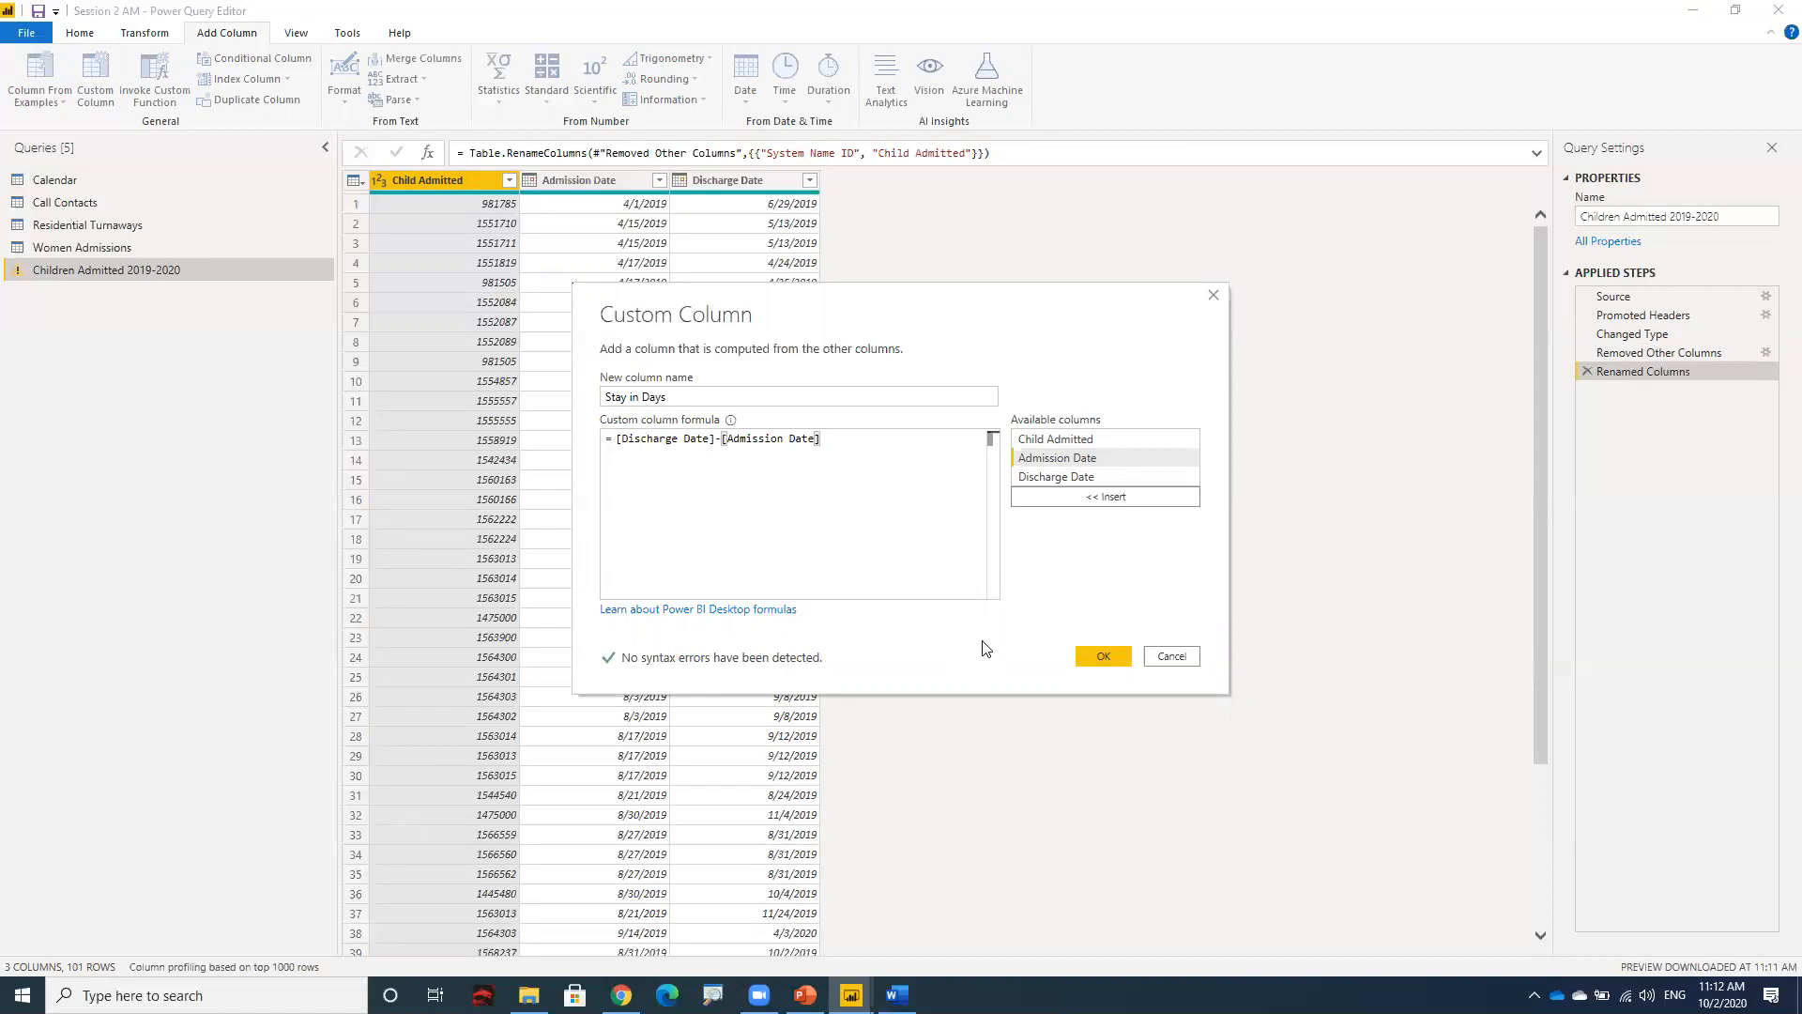
left_click(1104, 656)
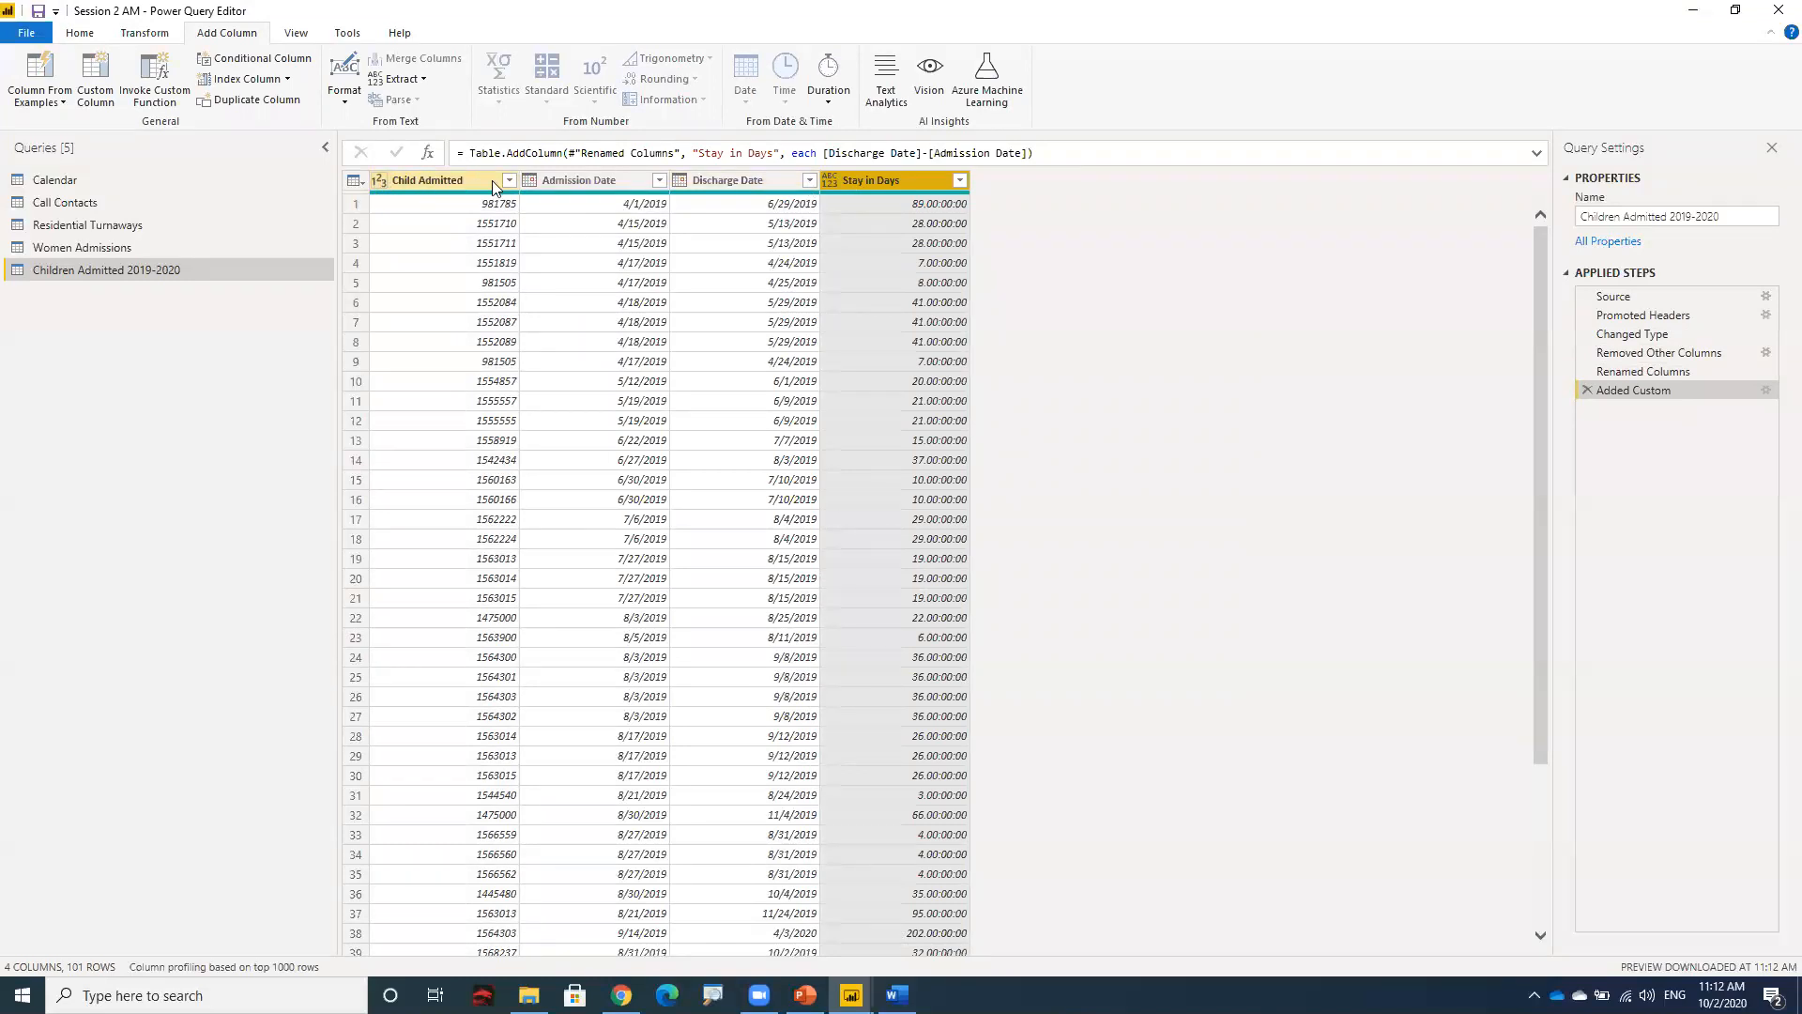
- Change the data type of the Stay in Days column to Whole Number
left_click(829, 184)
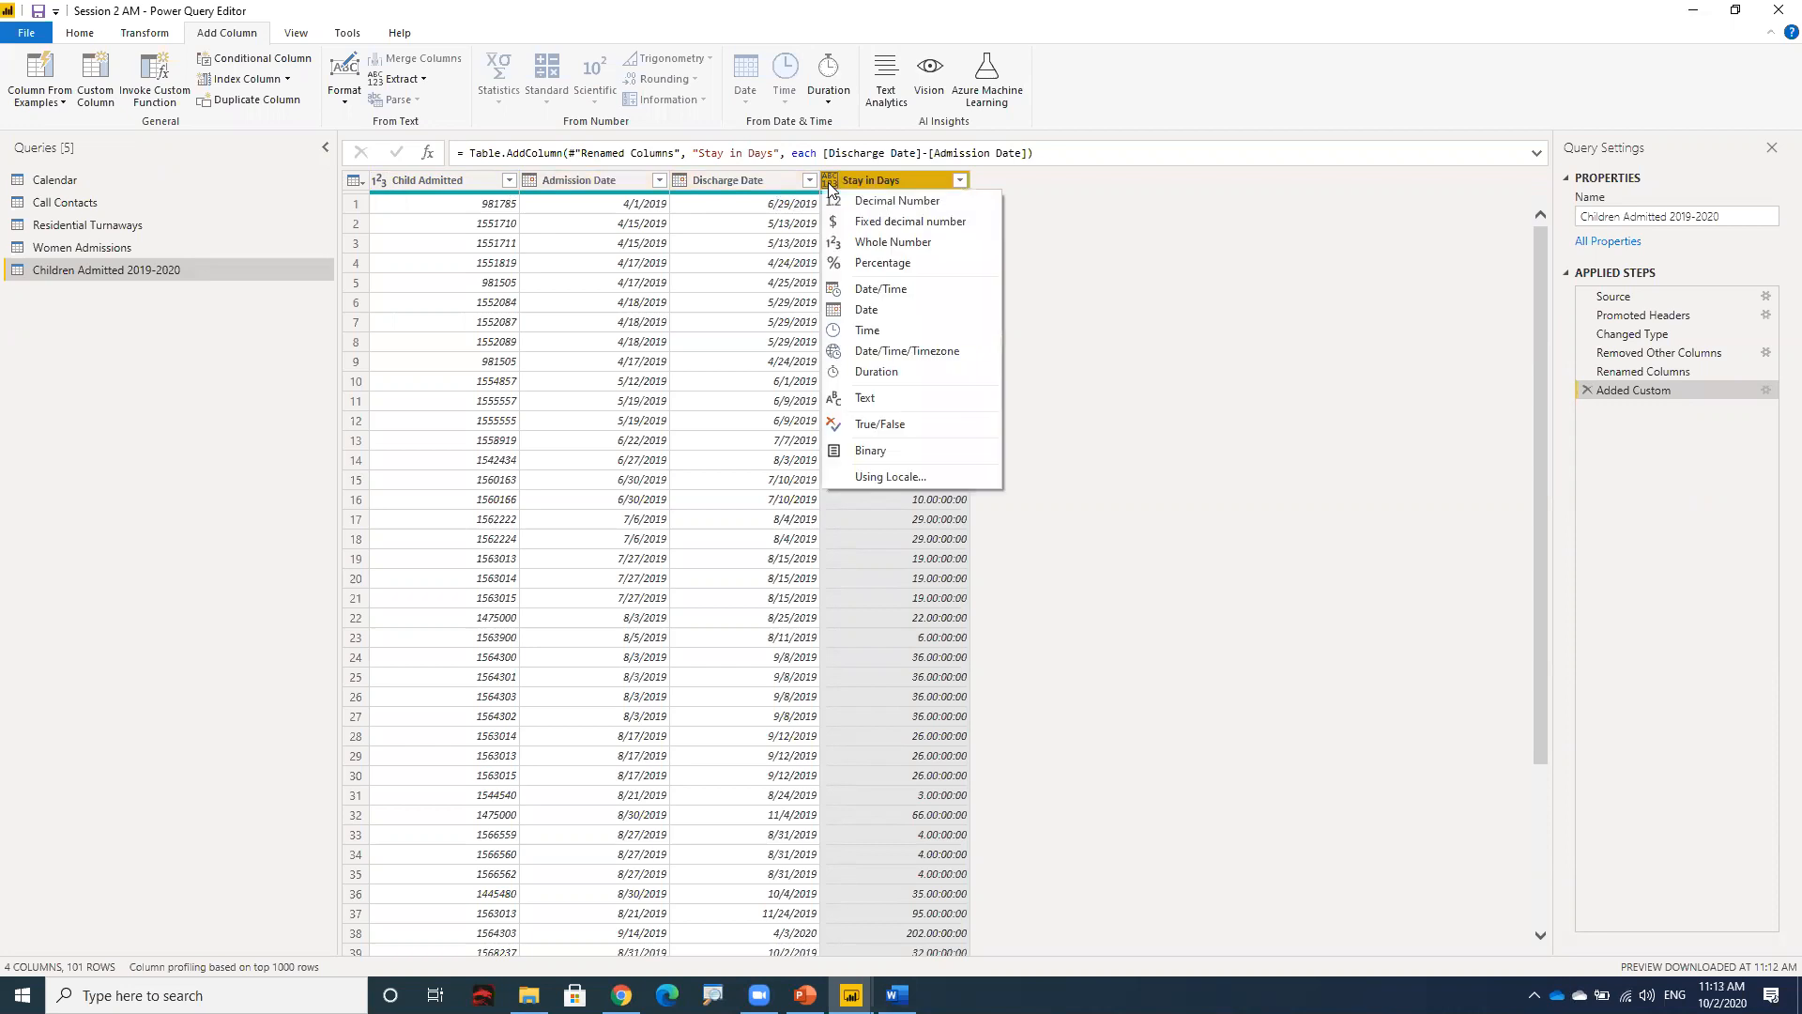
left_click(842, 243)
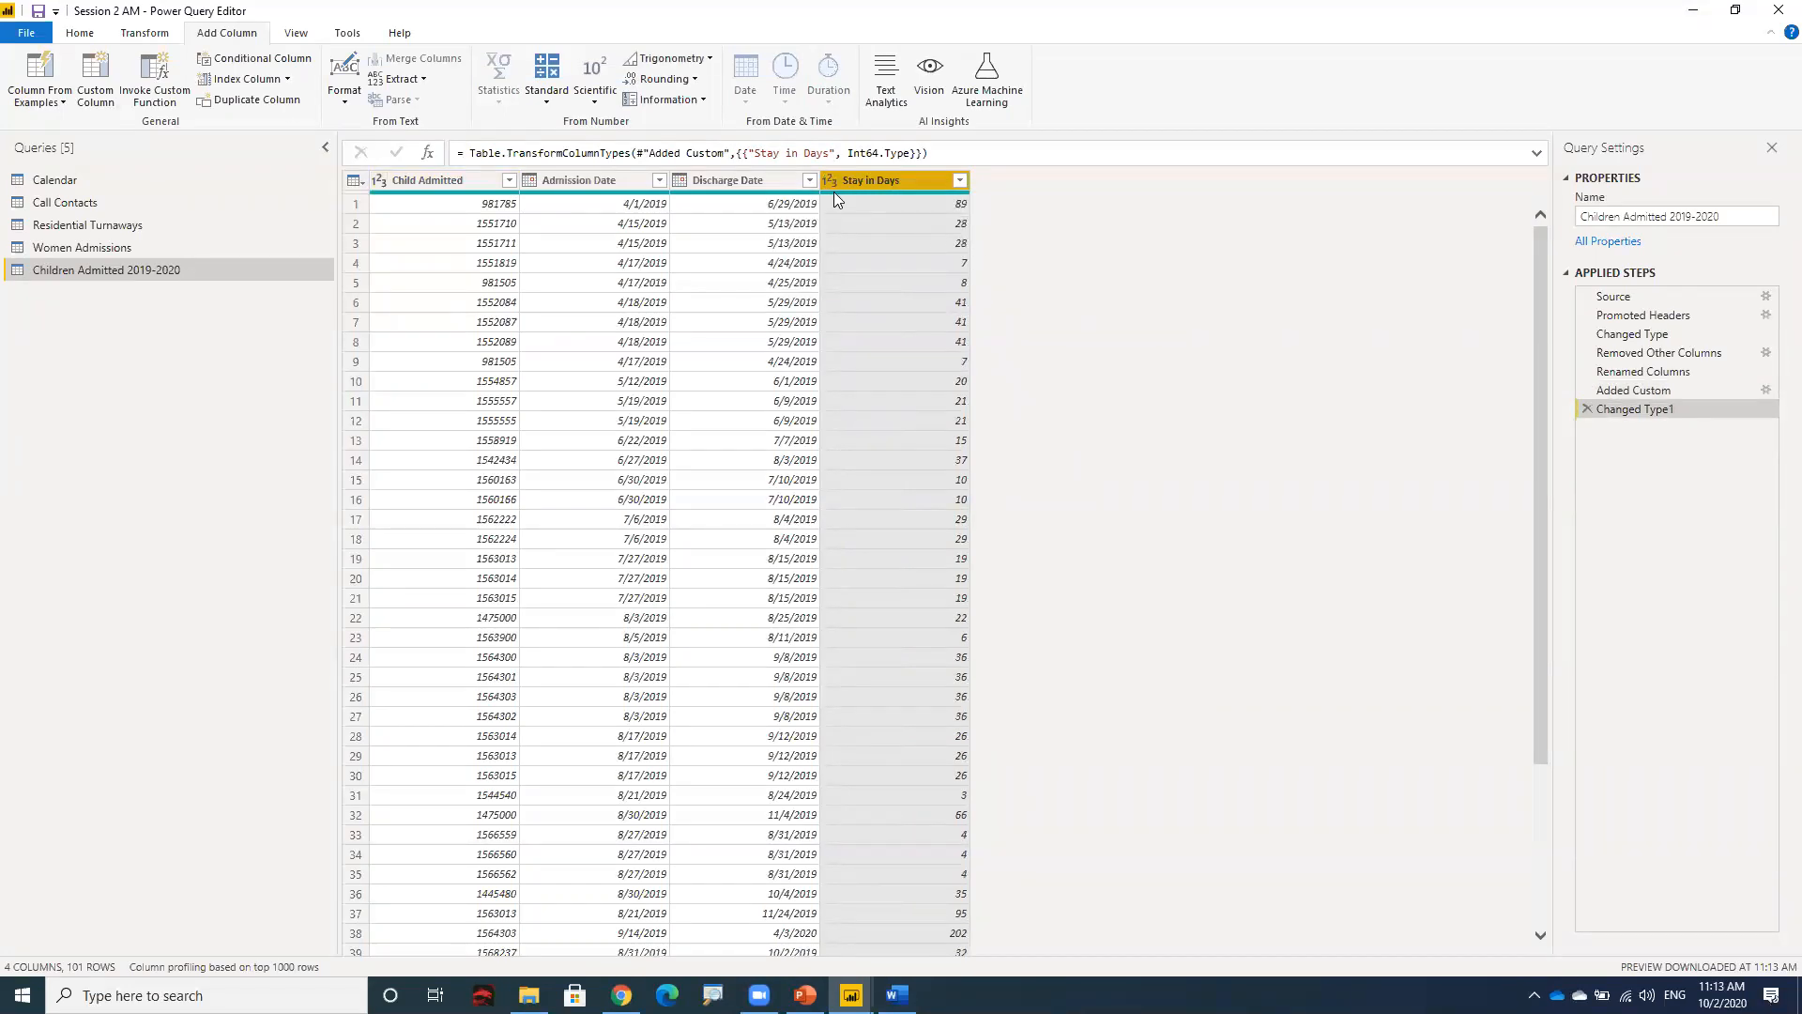
mouse_move(836, 193)
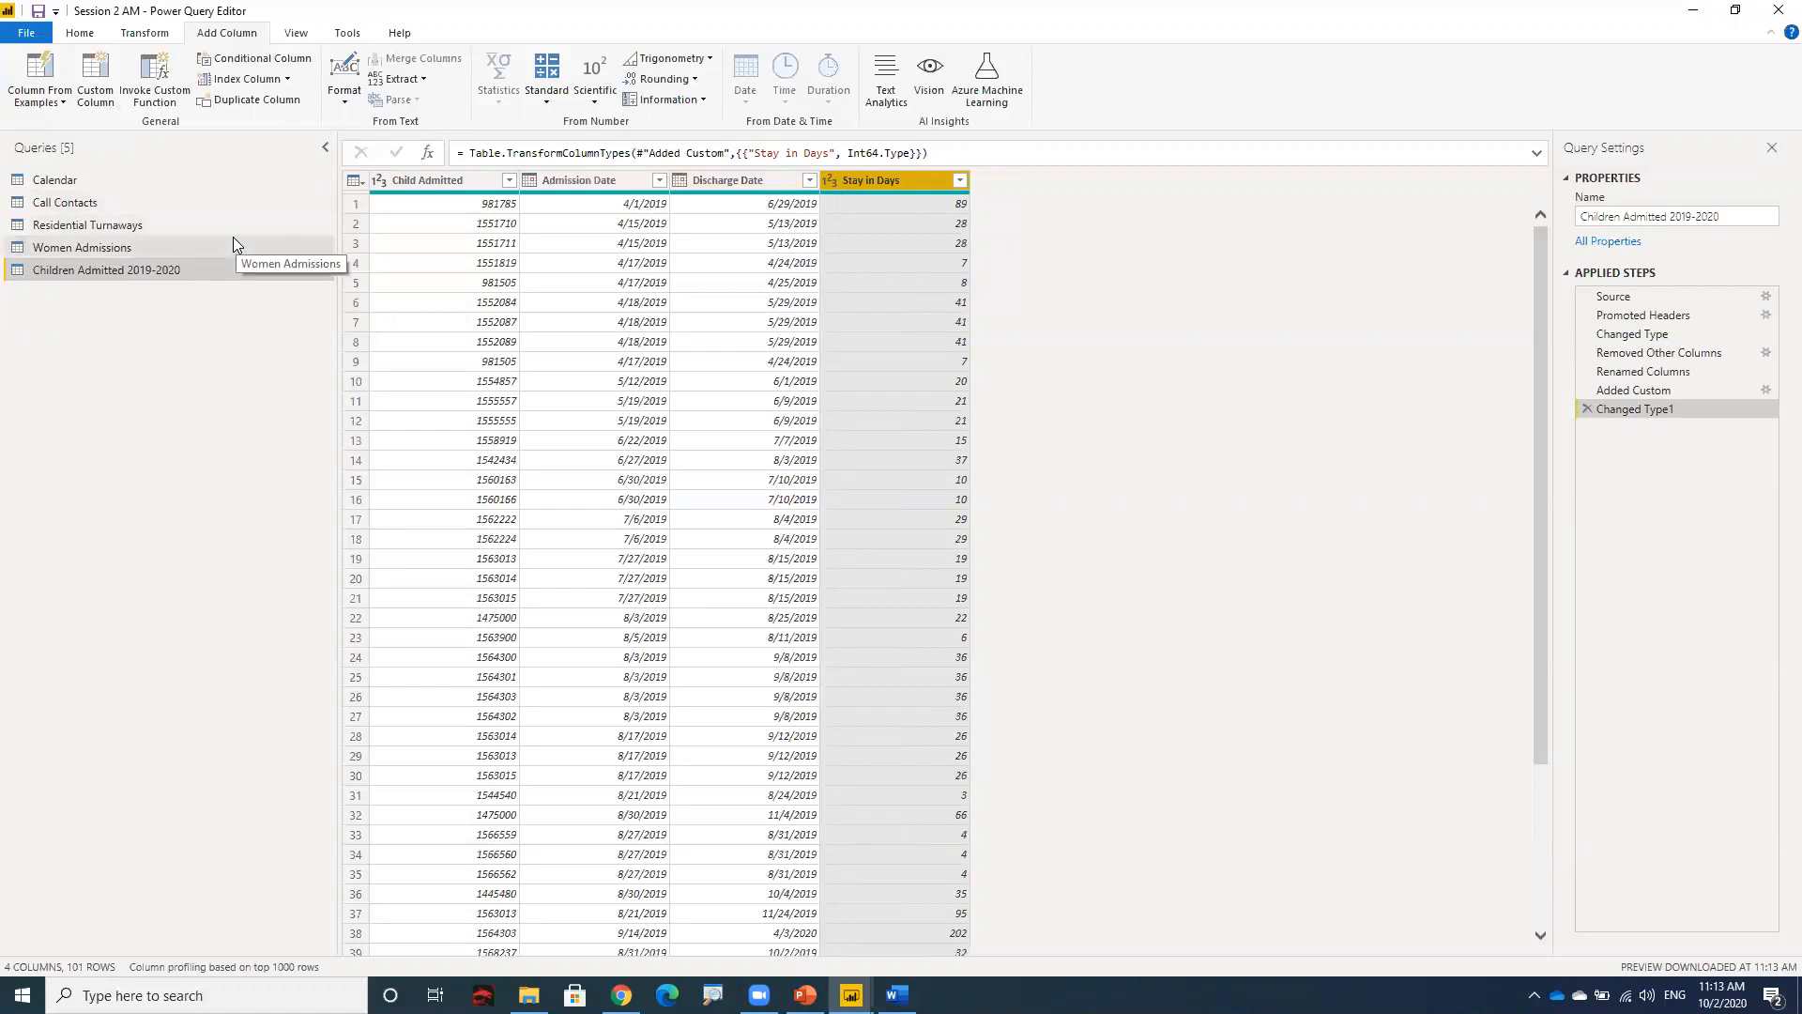
- Rename the Children Admitted 2019-2020 query as Children Admitted and apply the query changes to the report
double_click(119, 272)
left_click(127, 269)
left_click_drag(127, 269, 226, 270)
key("BackSpace")
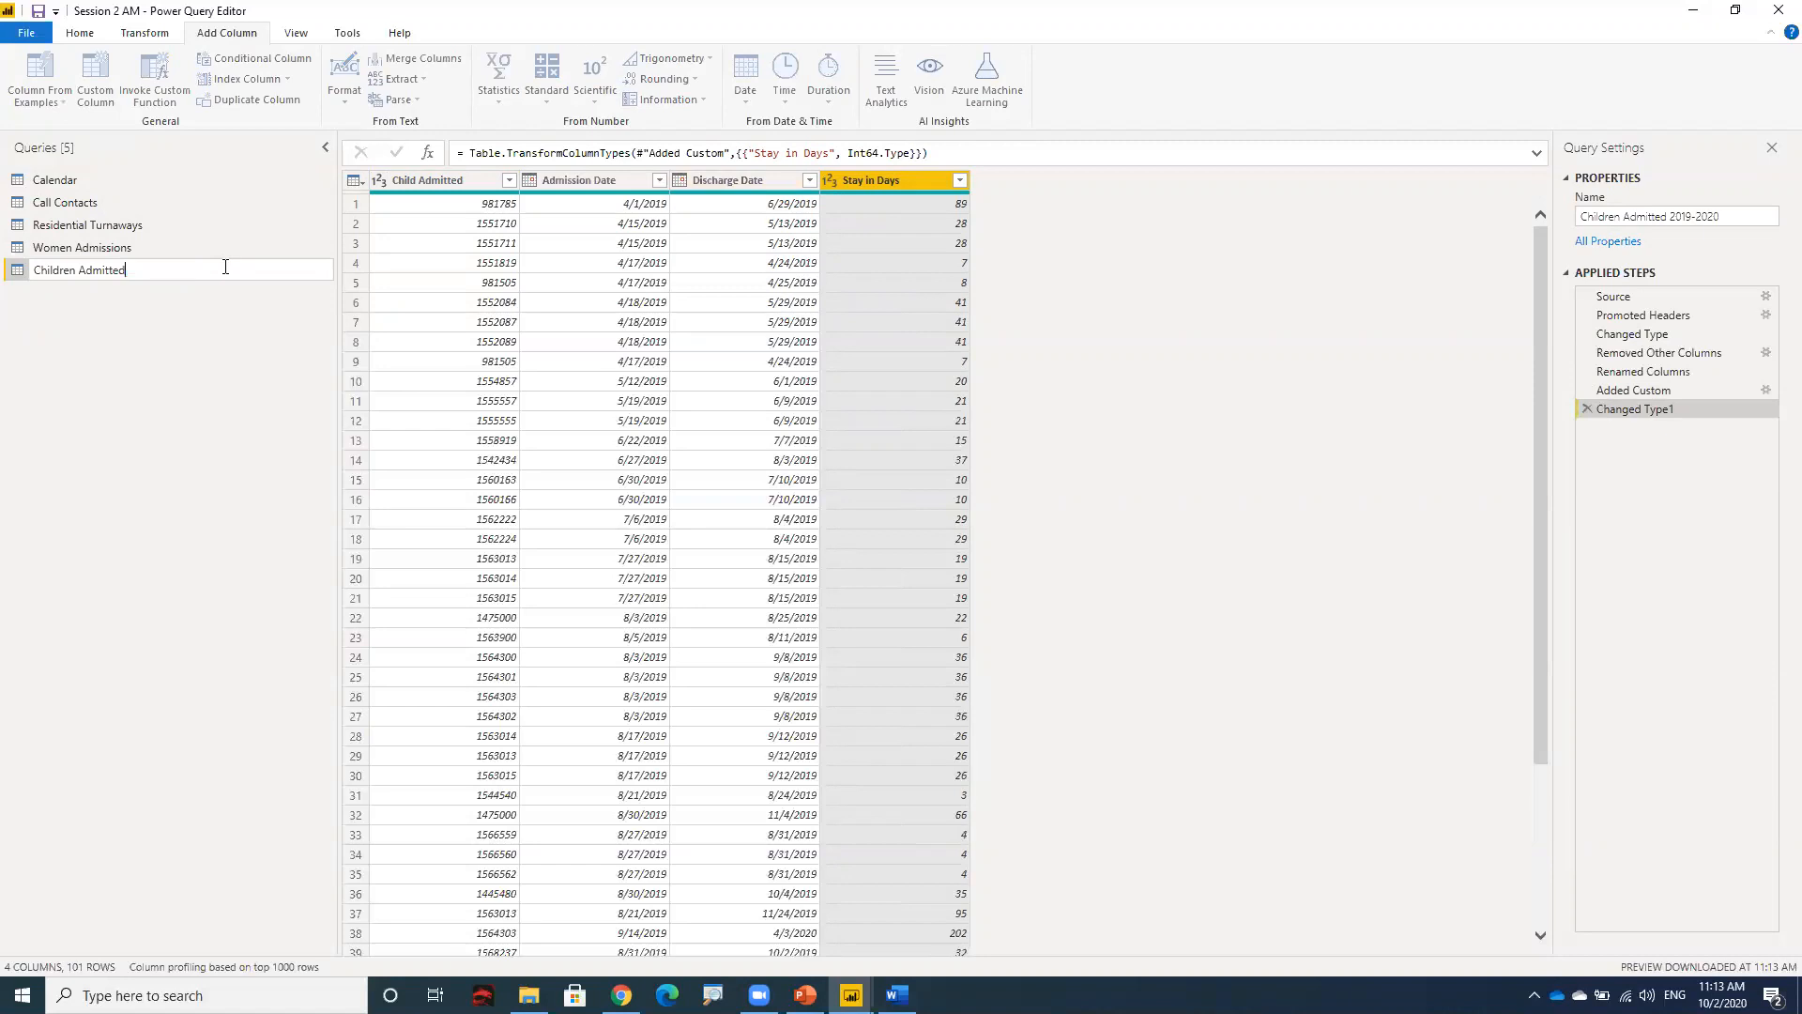
key("Return")
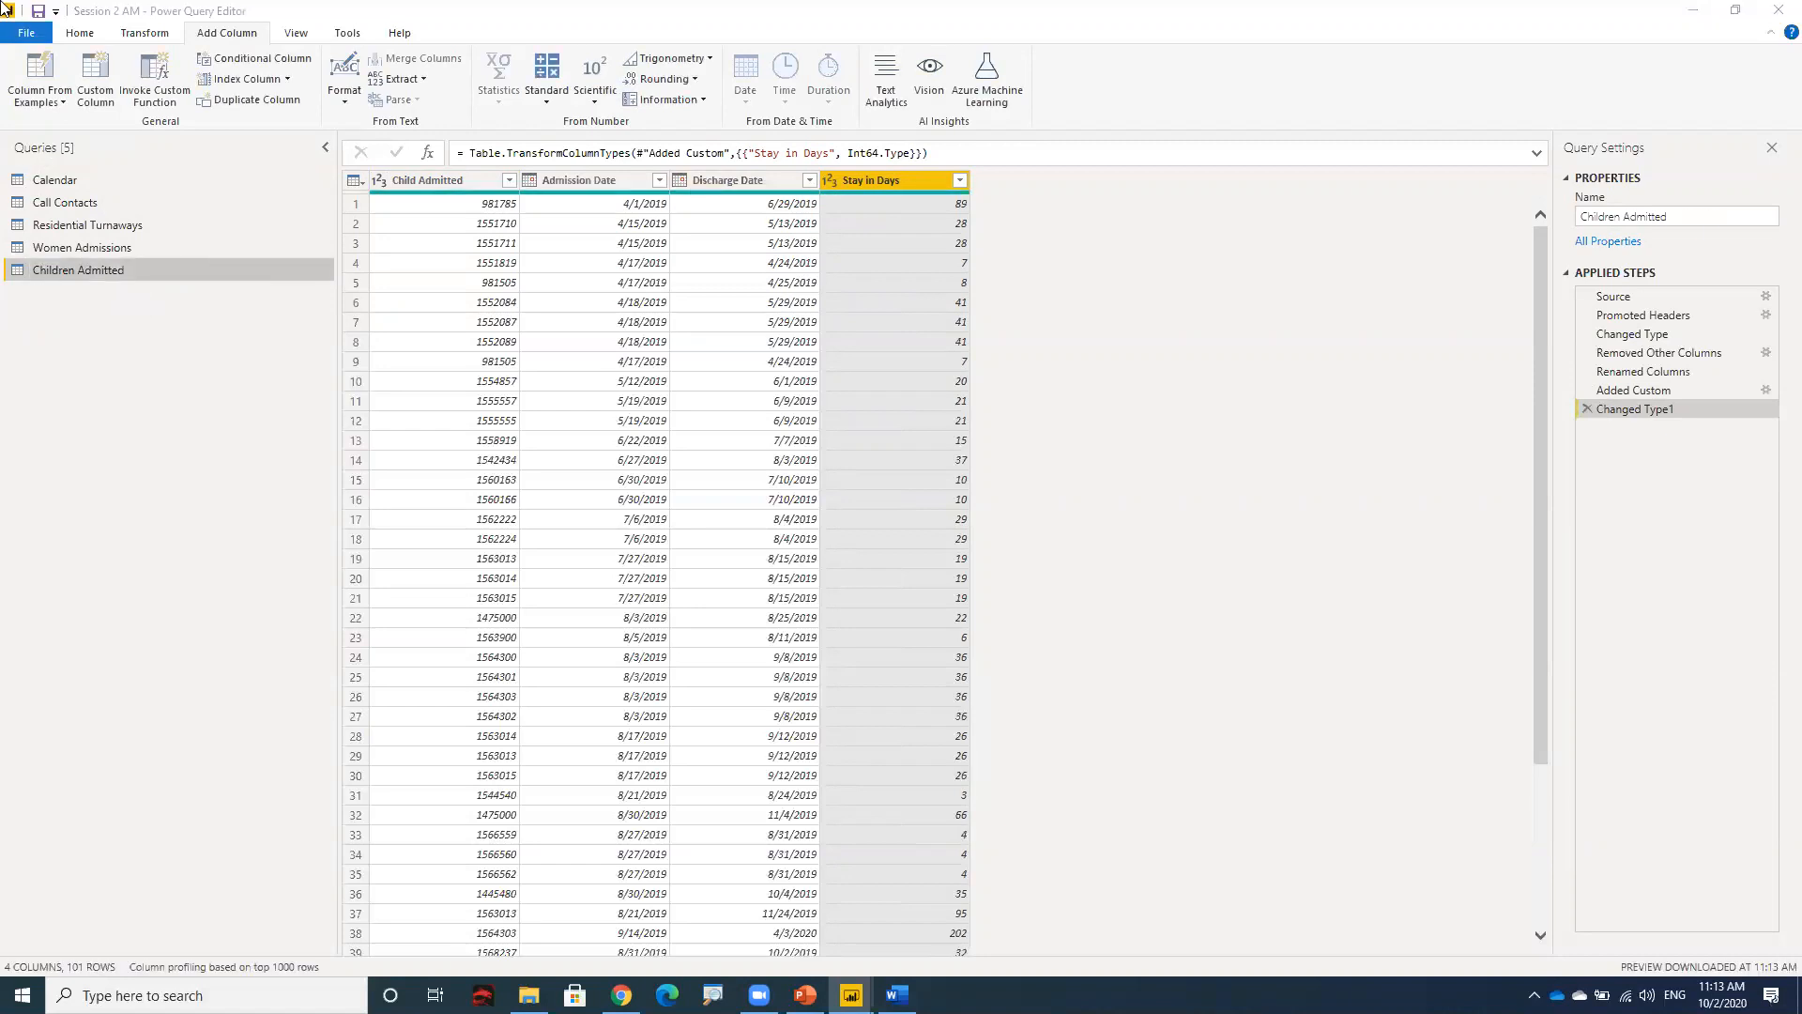
left_click(86, 37)
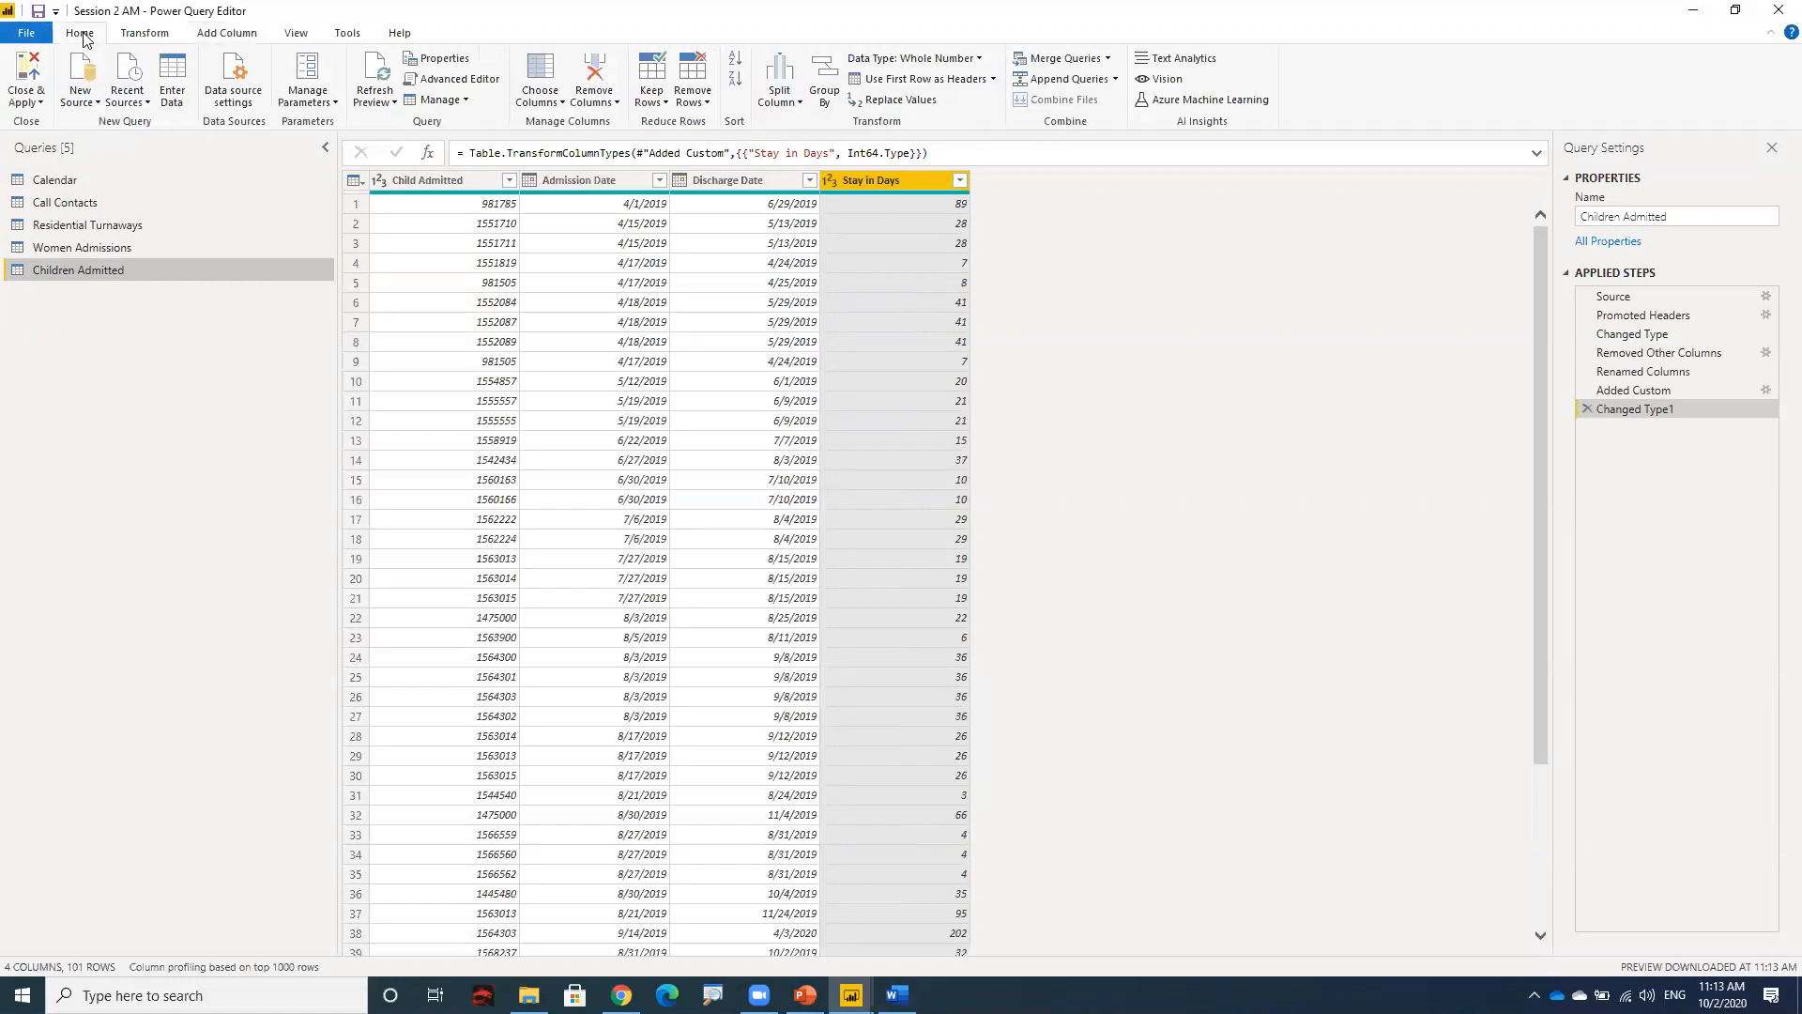
left_click(24, 73)
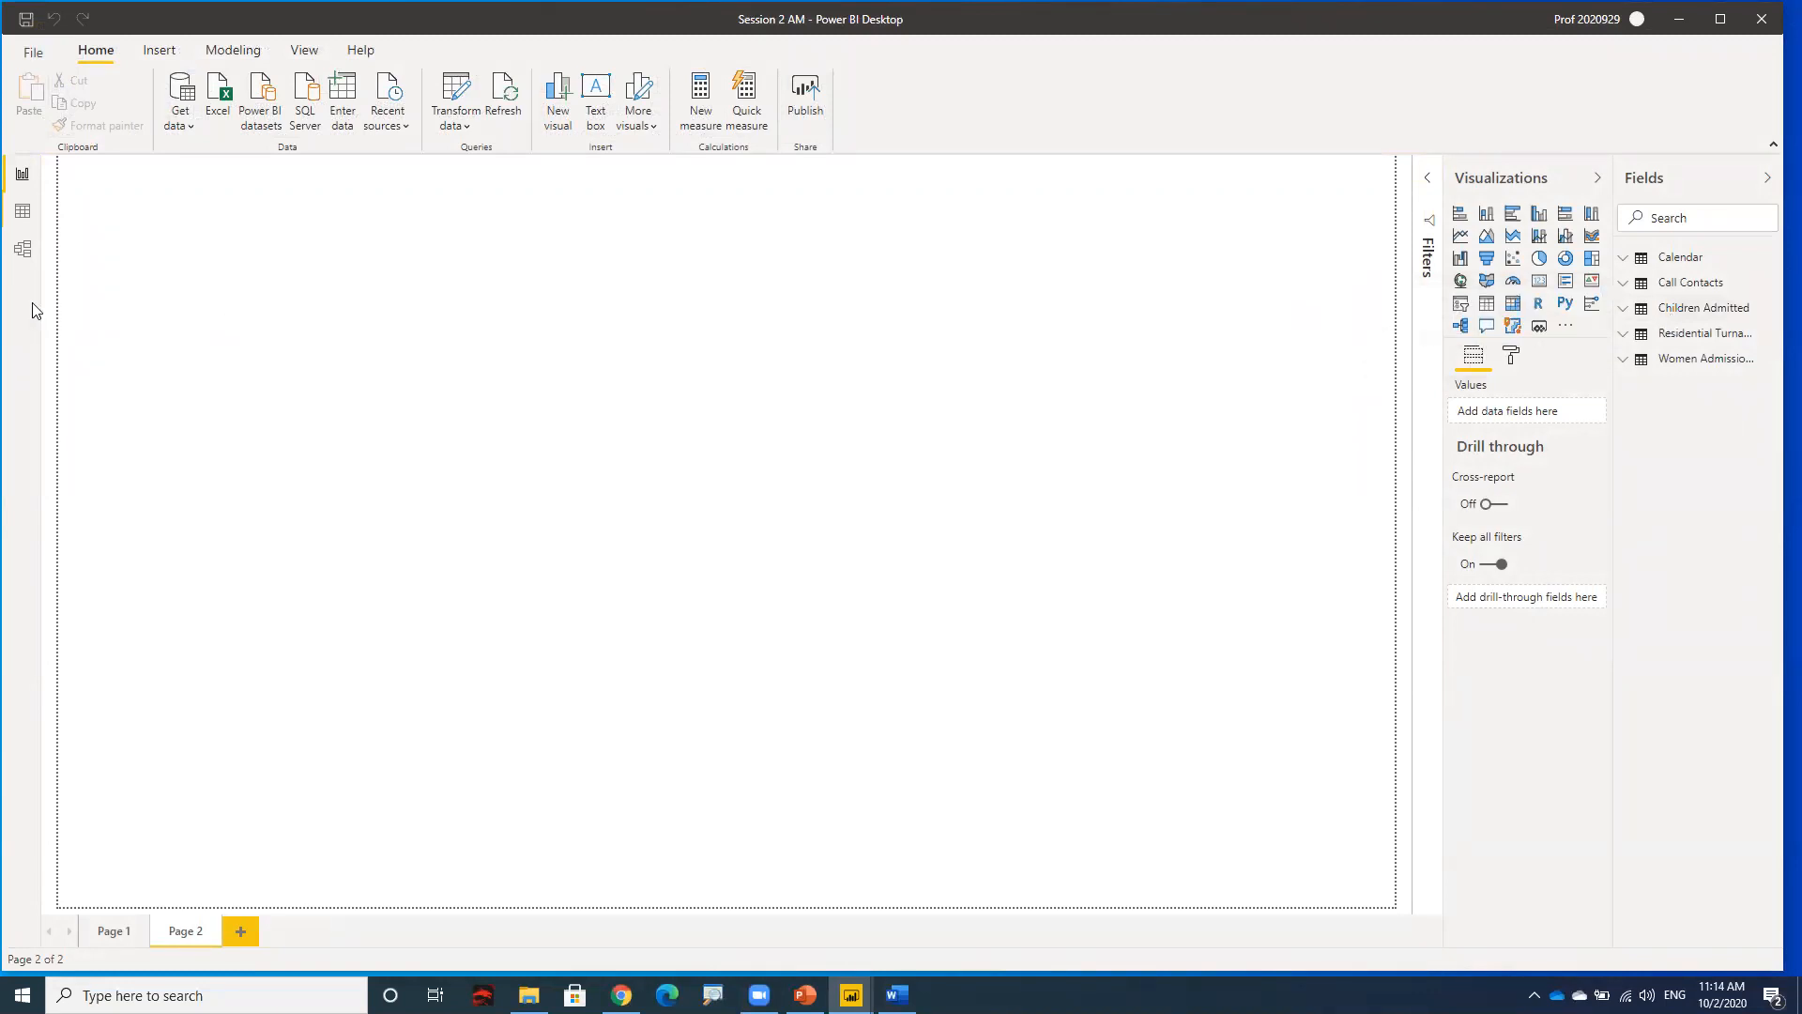
- In the data model, place the Children Admitted table below Women Admissions and relate its Admission Date to the Calendar table's Date
left_click(23, 250)
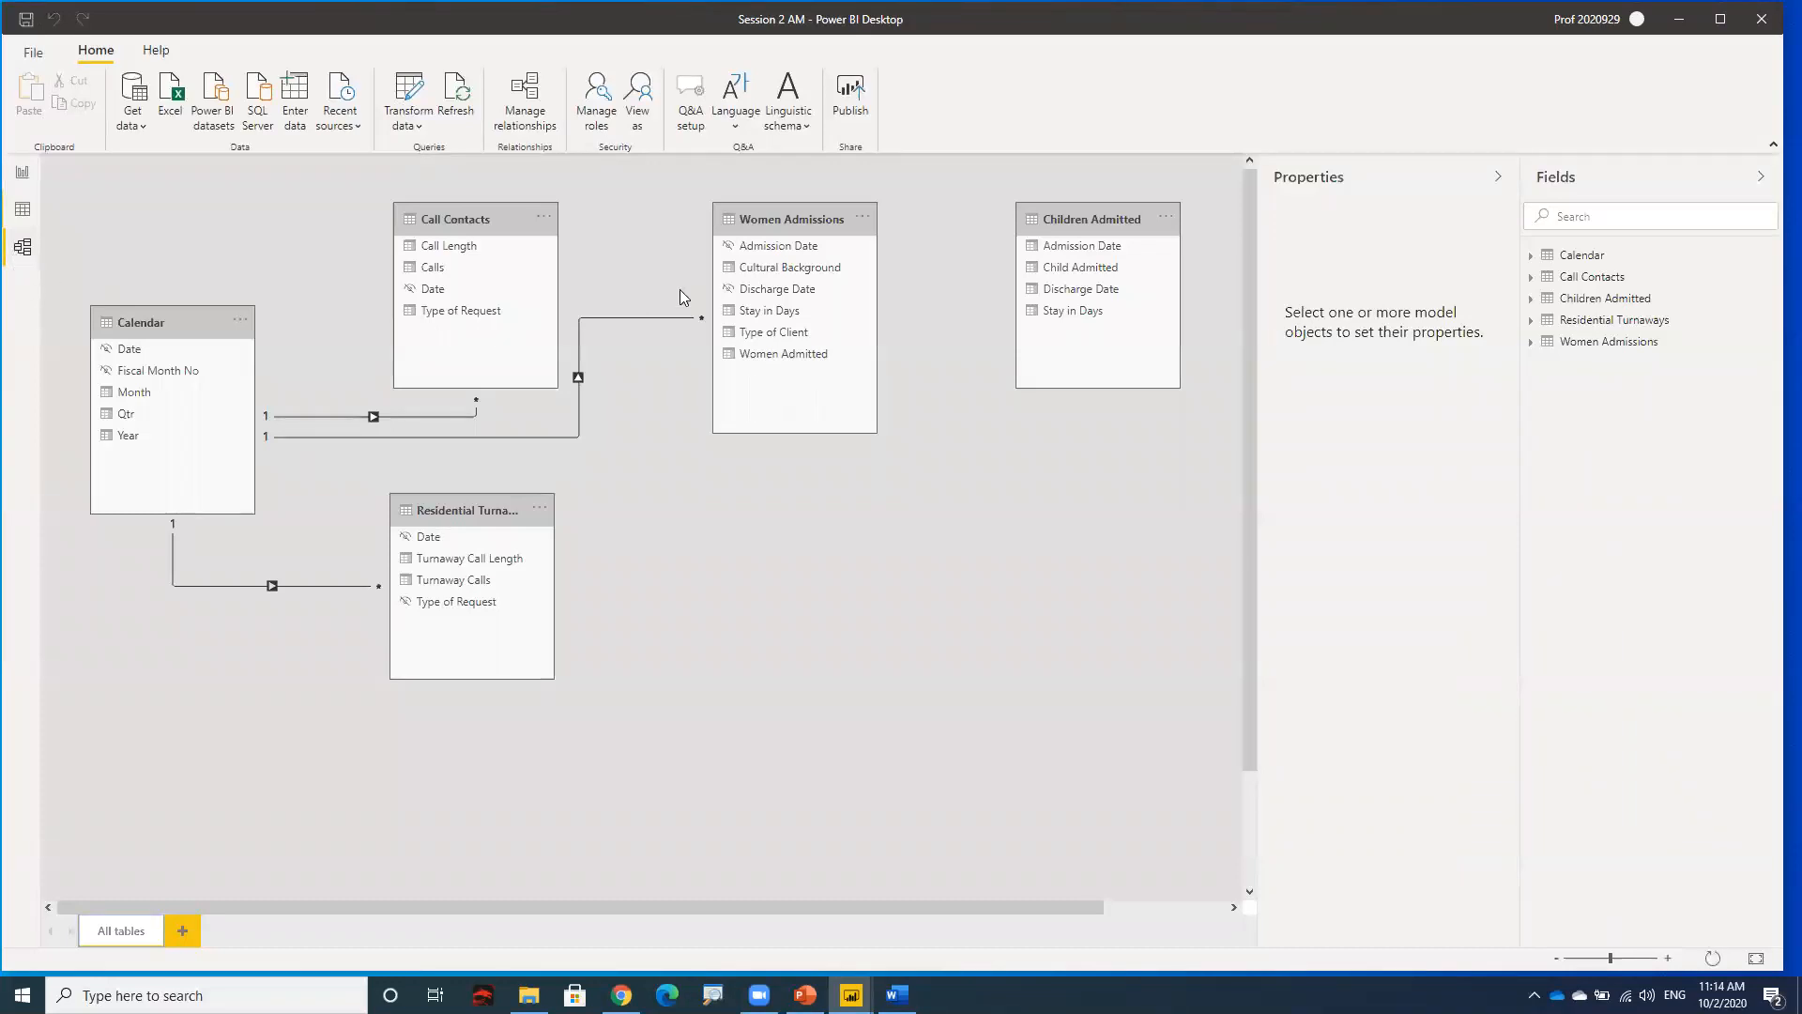
left_click_drag(1077, 222, 770, 488)
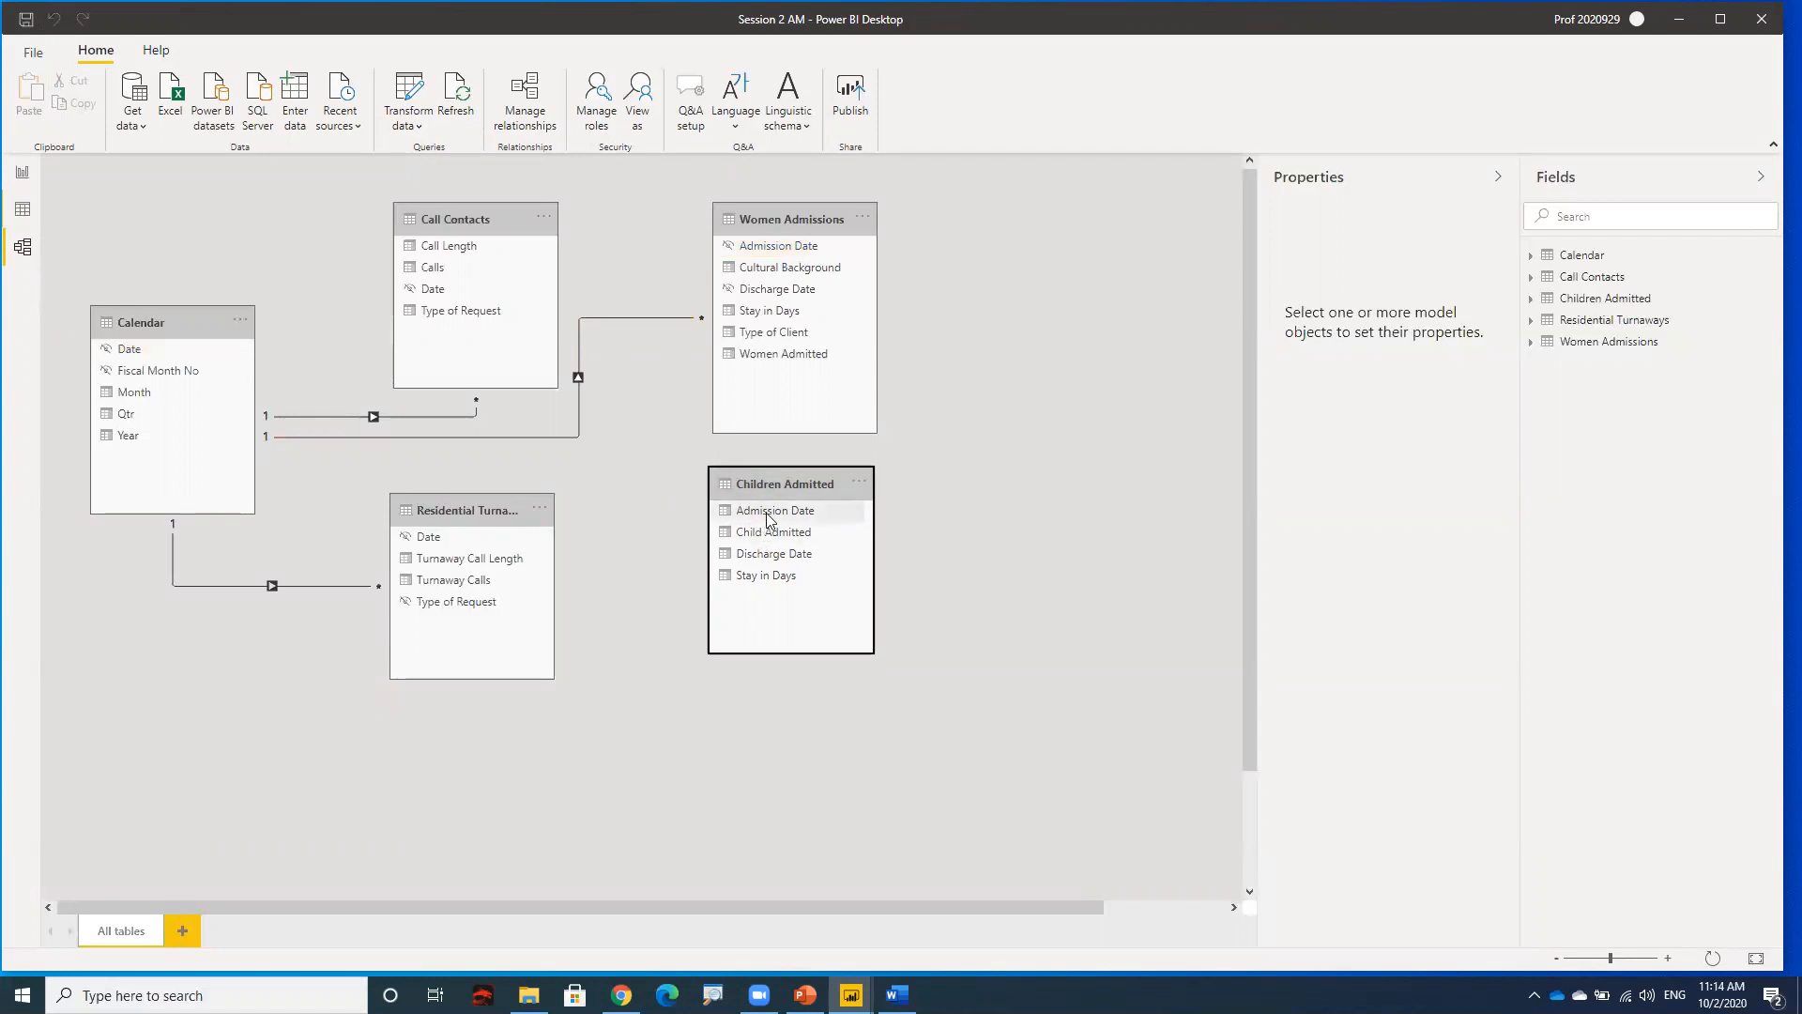
left_click_drag(768, 519, 161, 348)
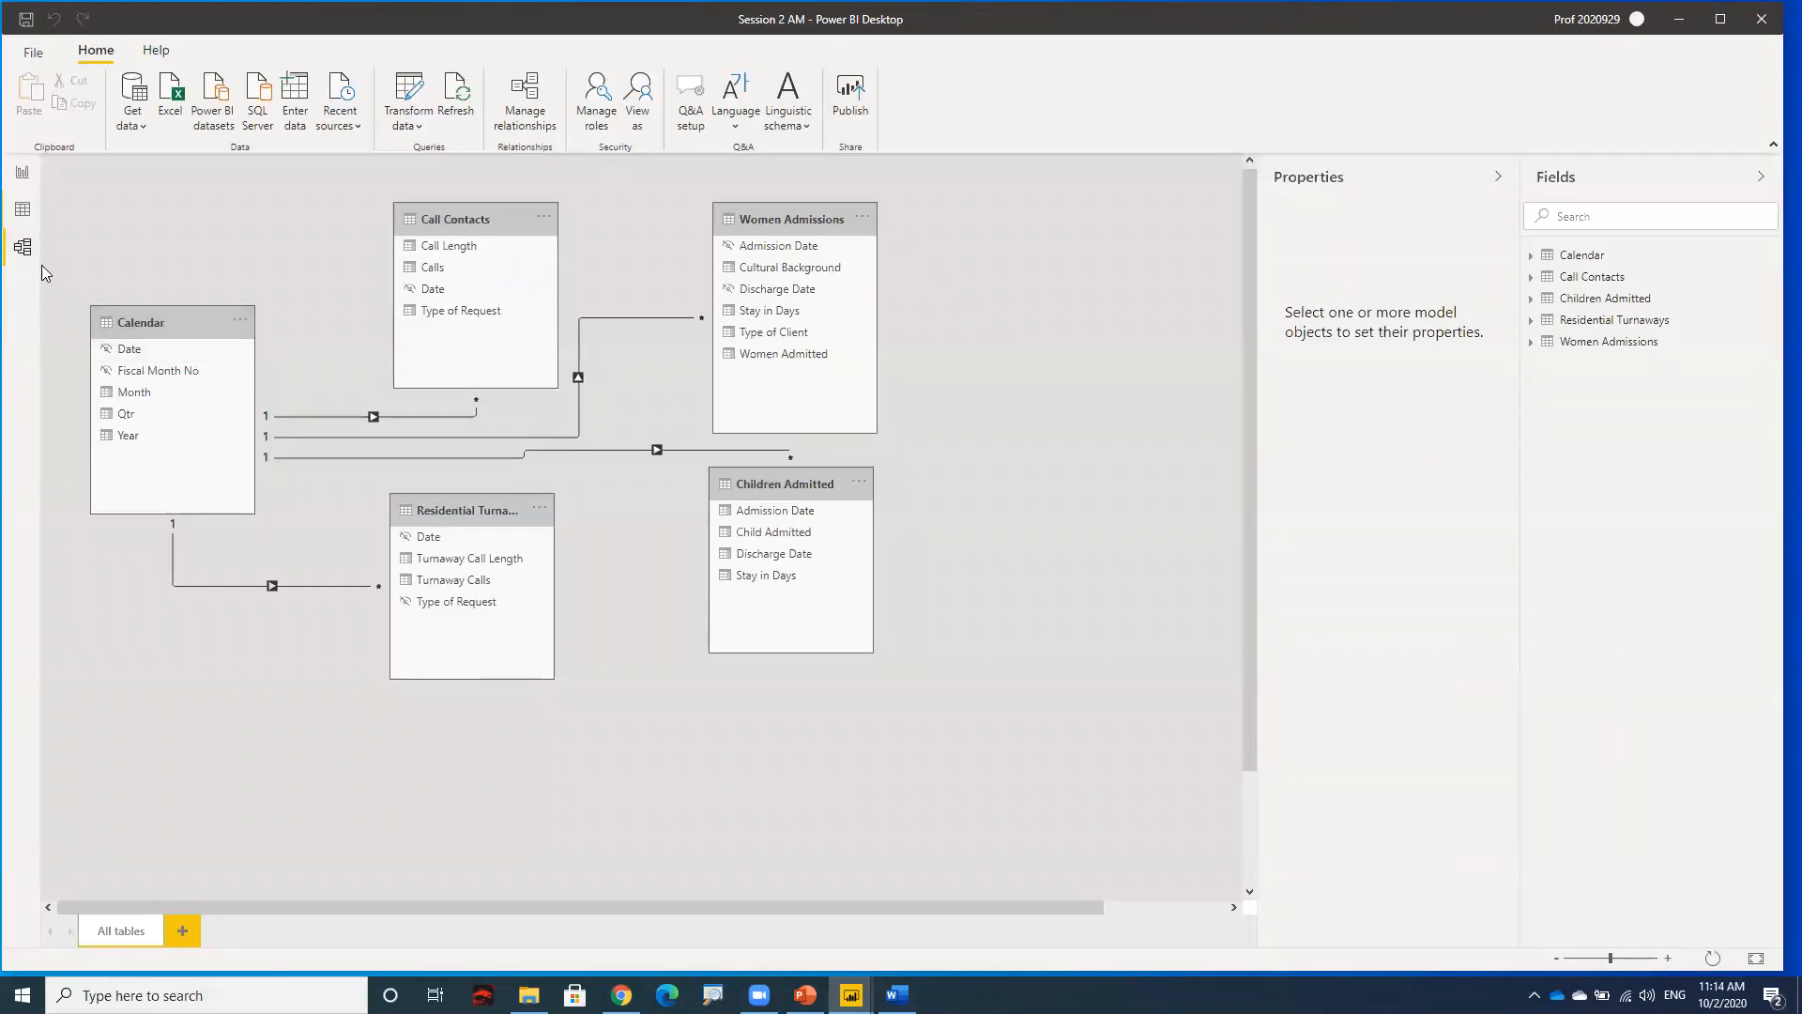
- Hide the Admission Date and Discharge Date columns of the Children Admitted table in report view
left_click(20, 210)
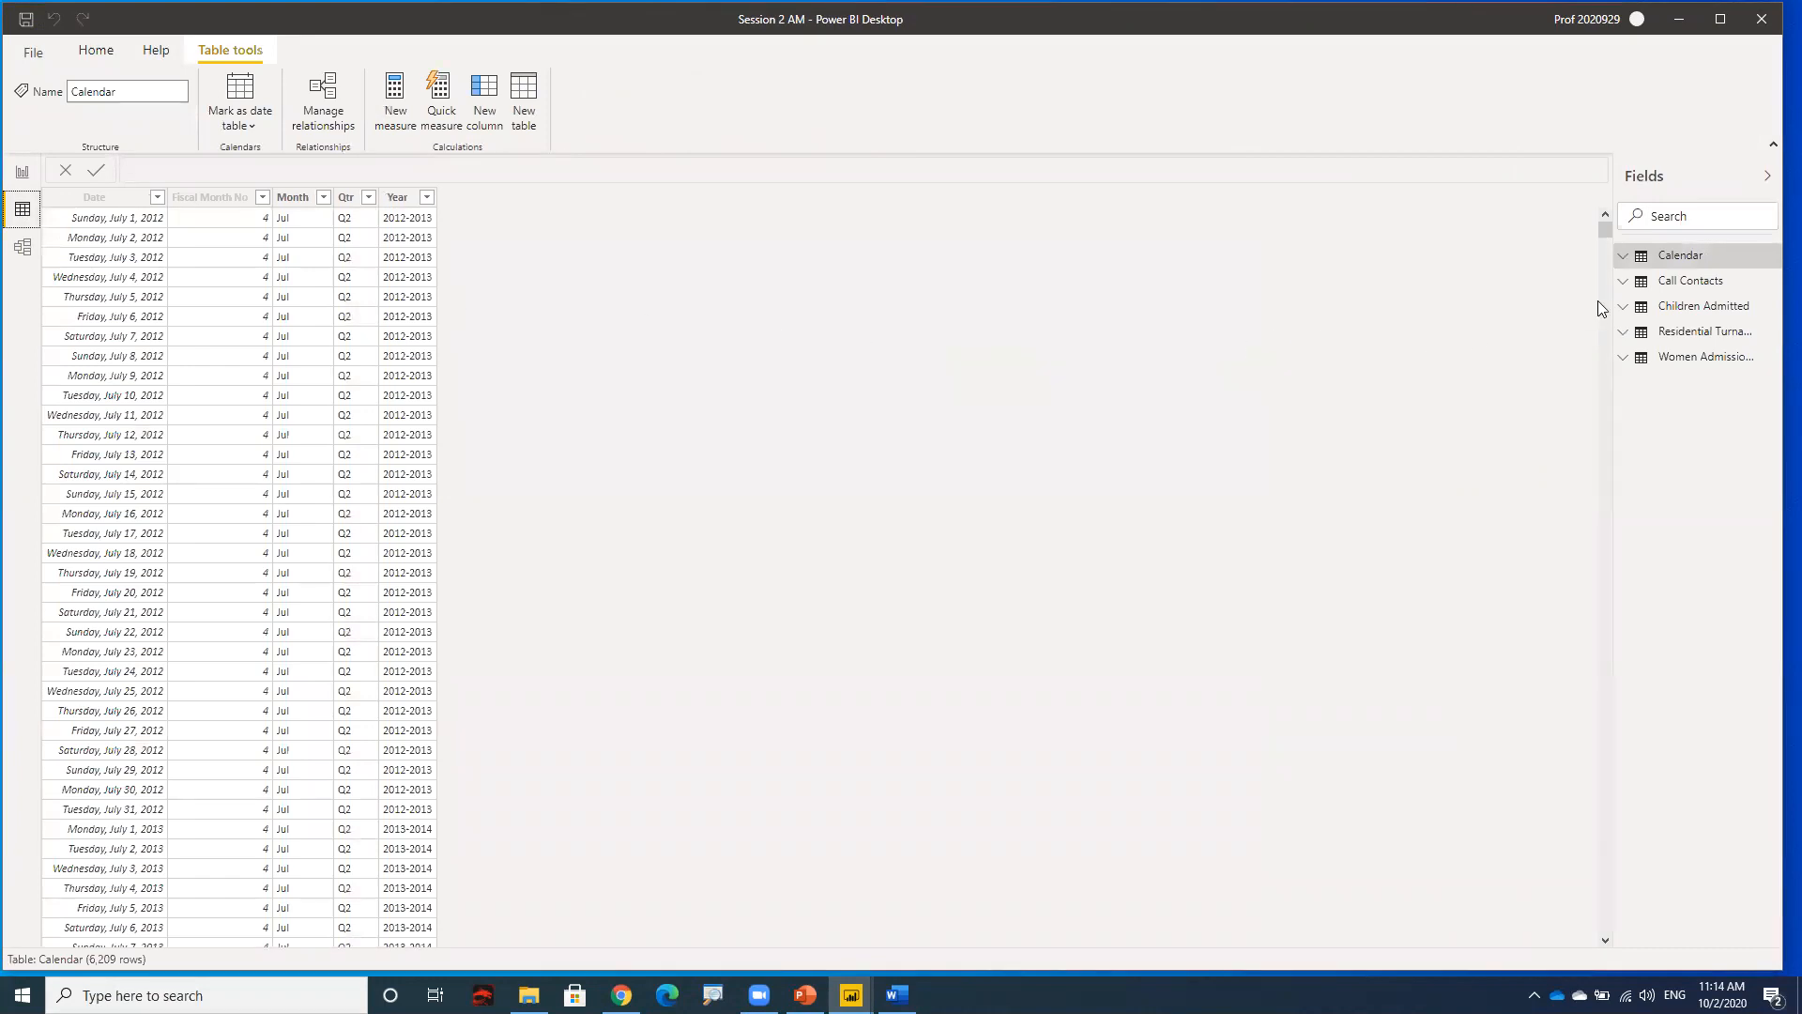
left_click(1704, 307)
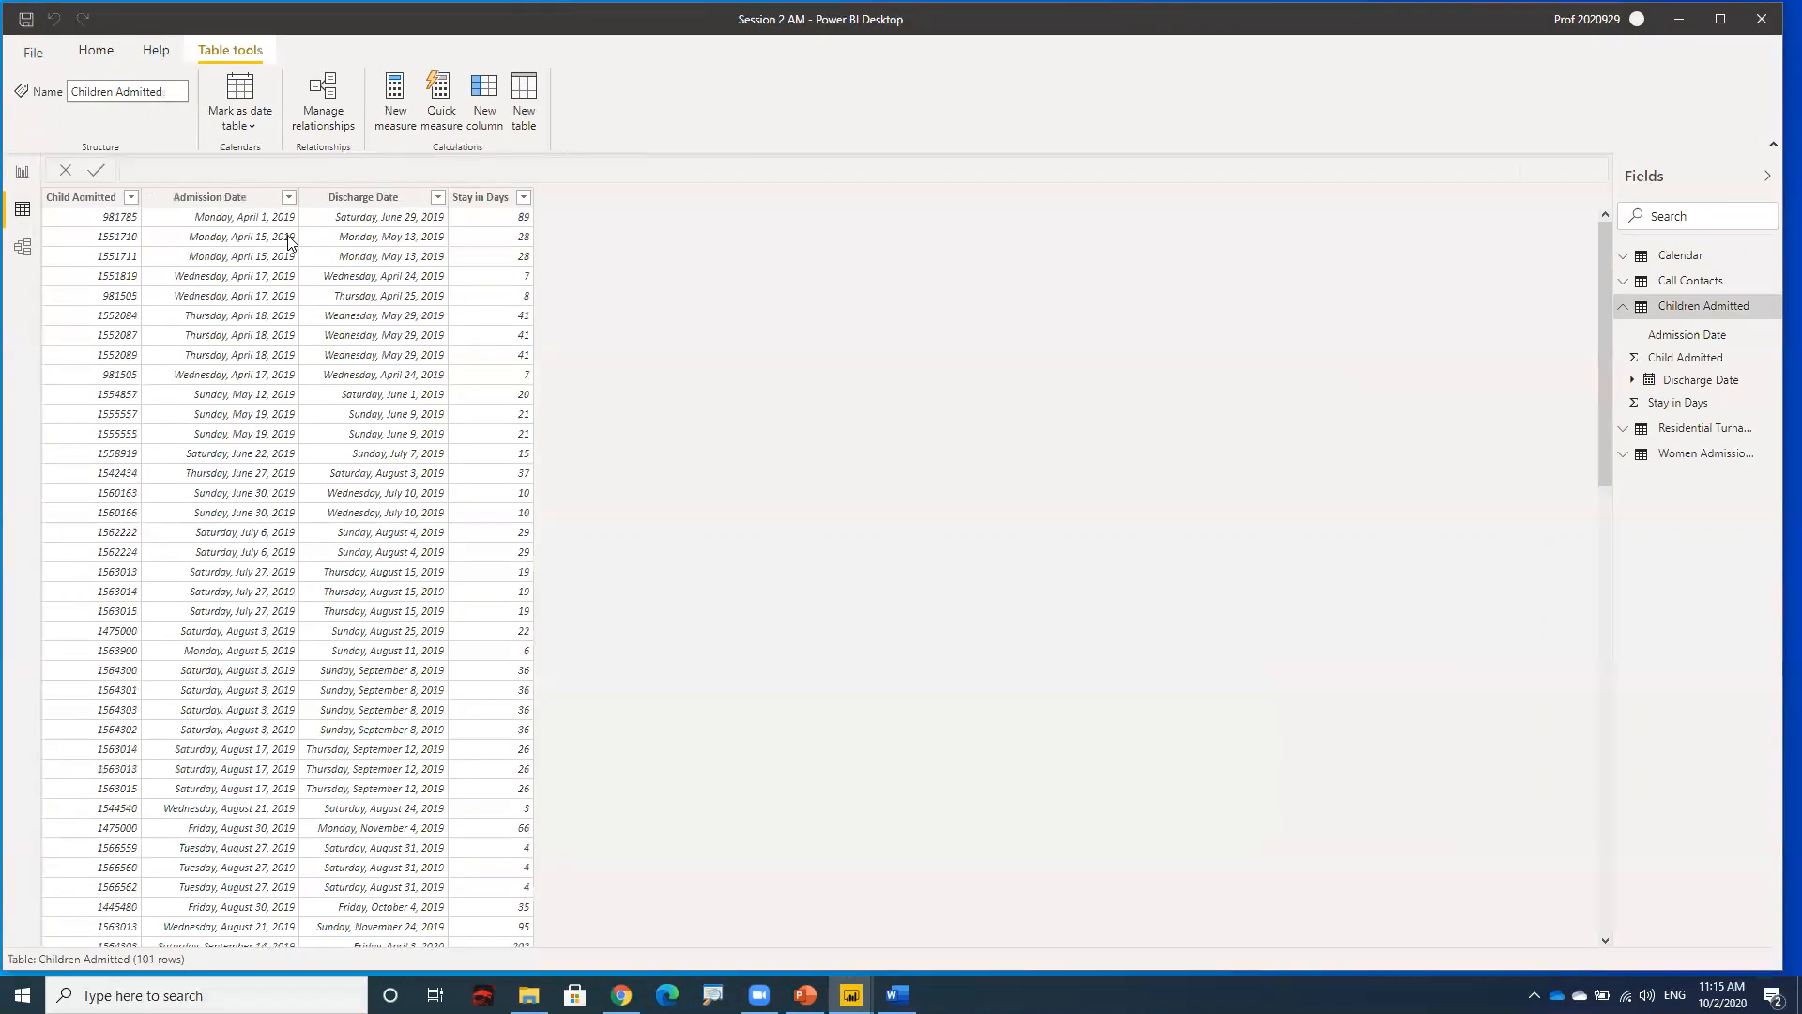
right_click(250, 205)
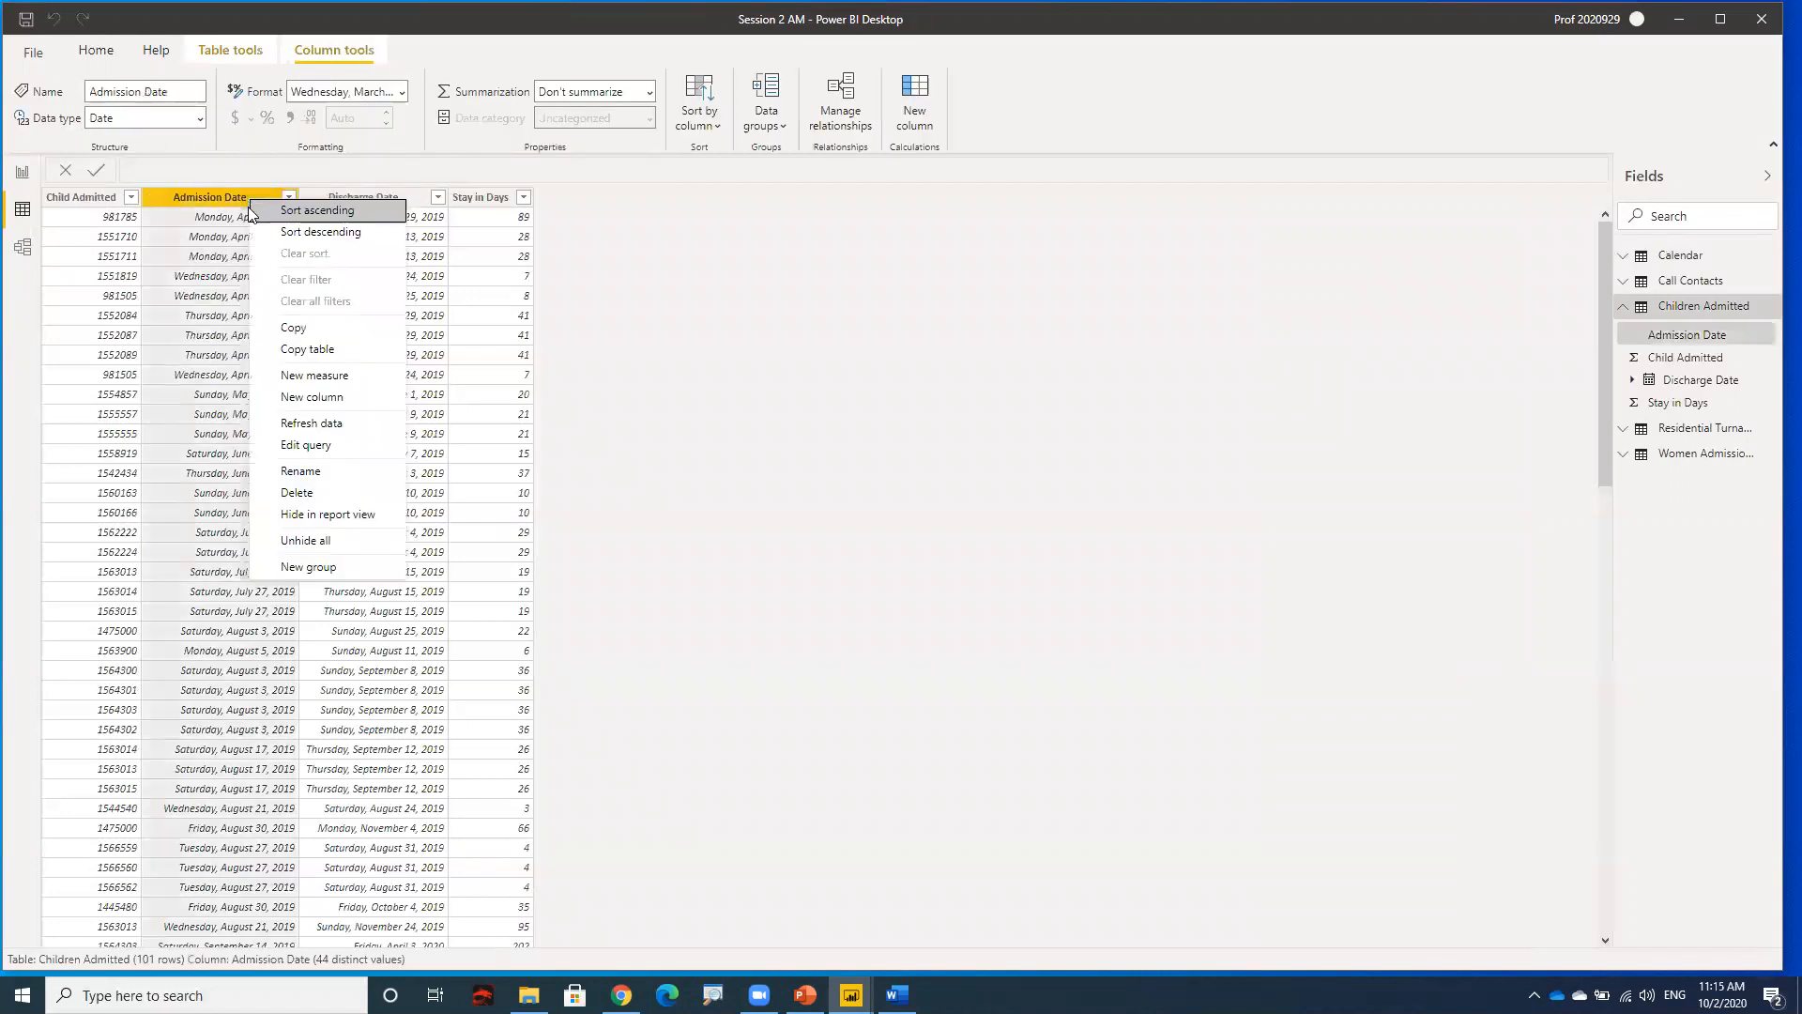
left_click(310, 515)
right_click(354, 199)
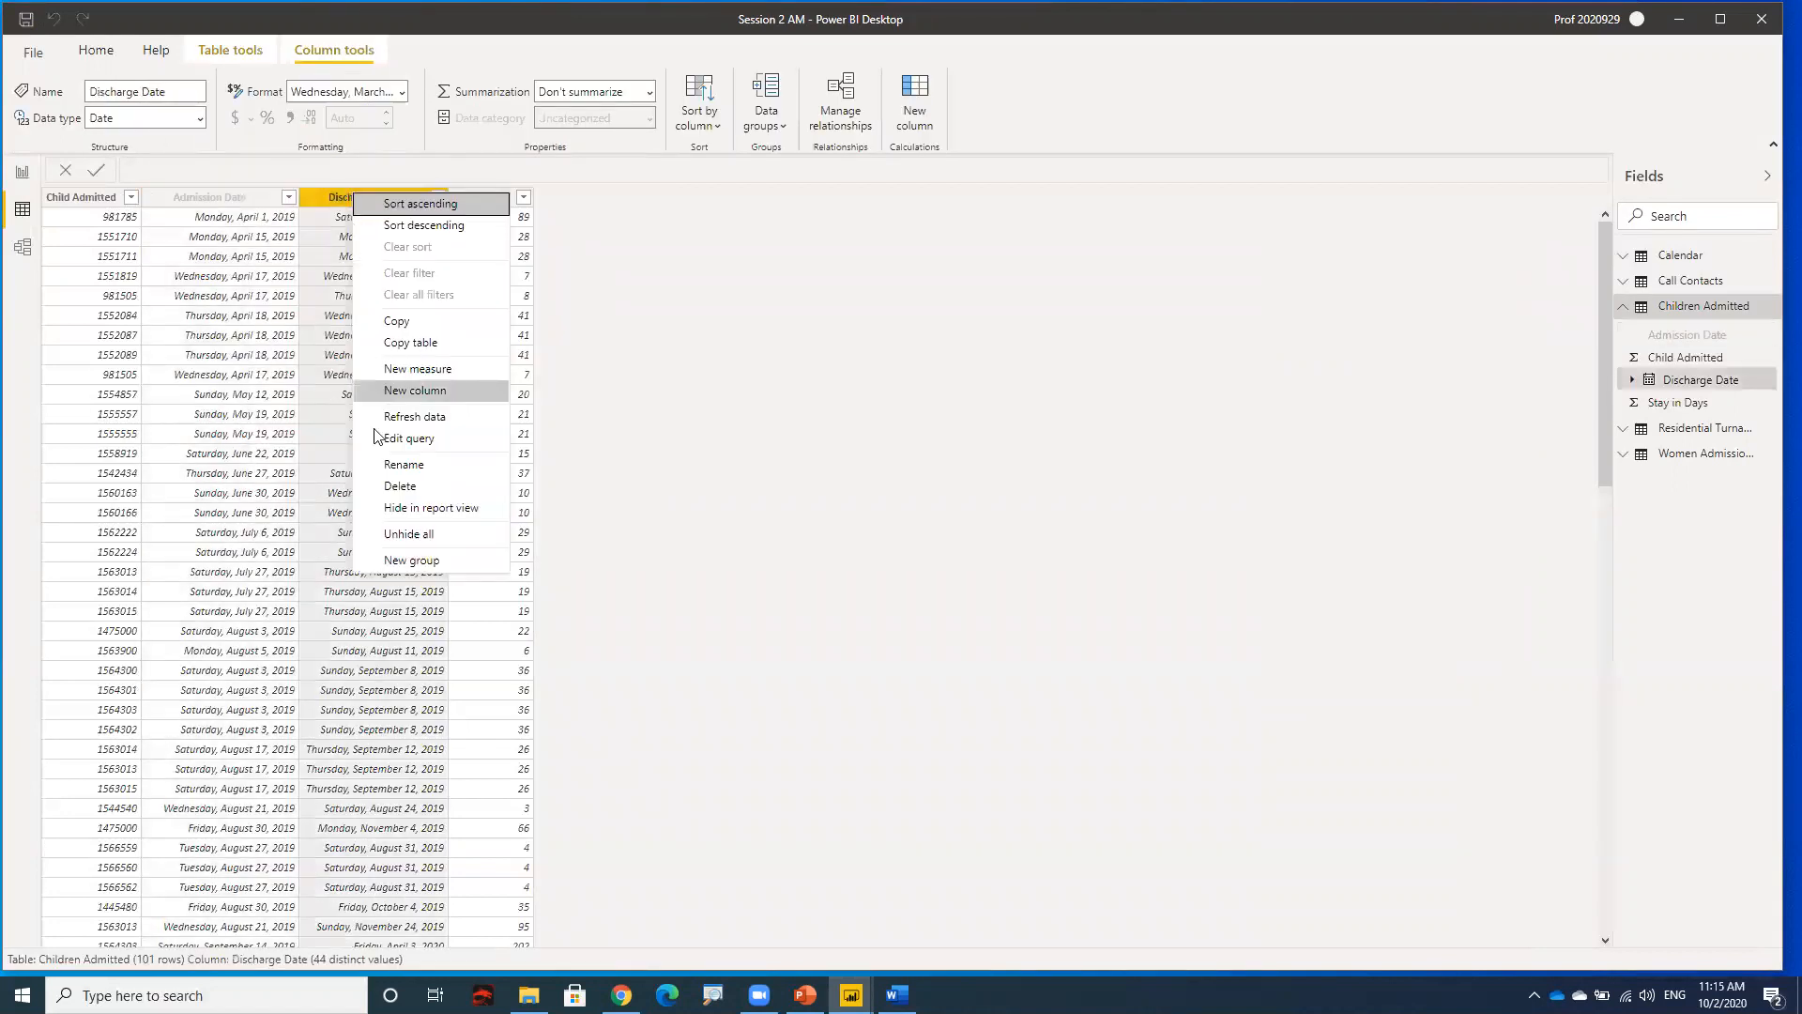
left_click(381, 507)
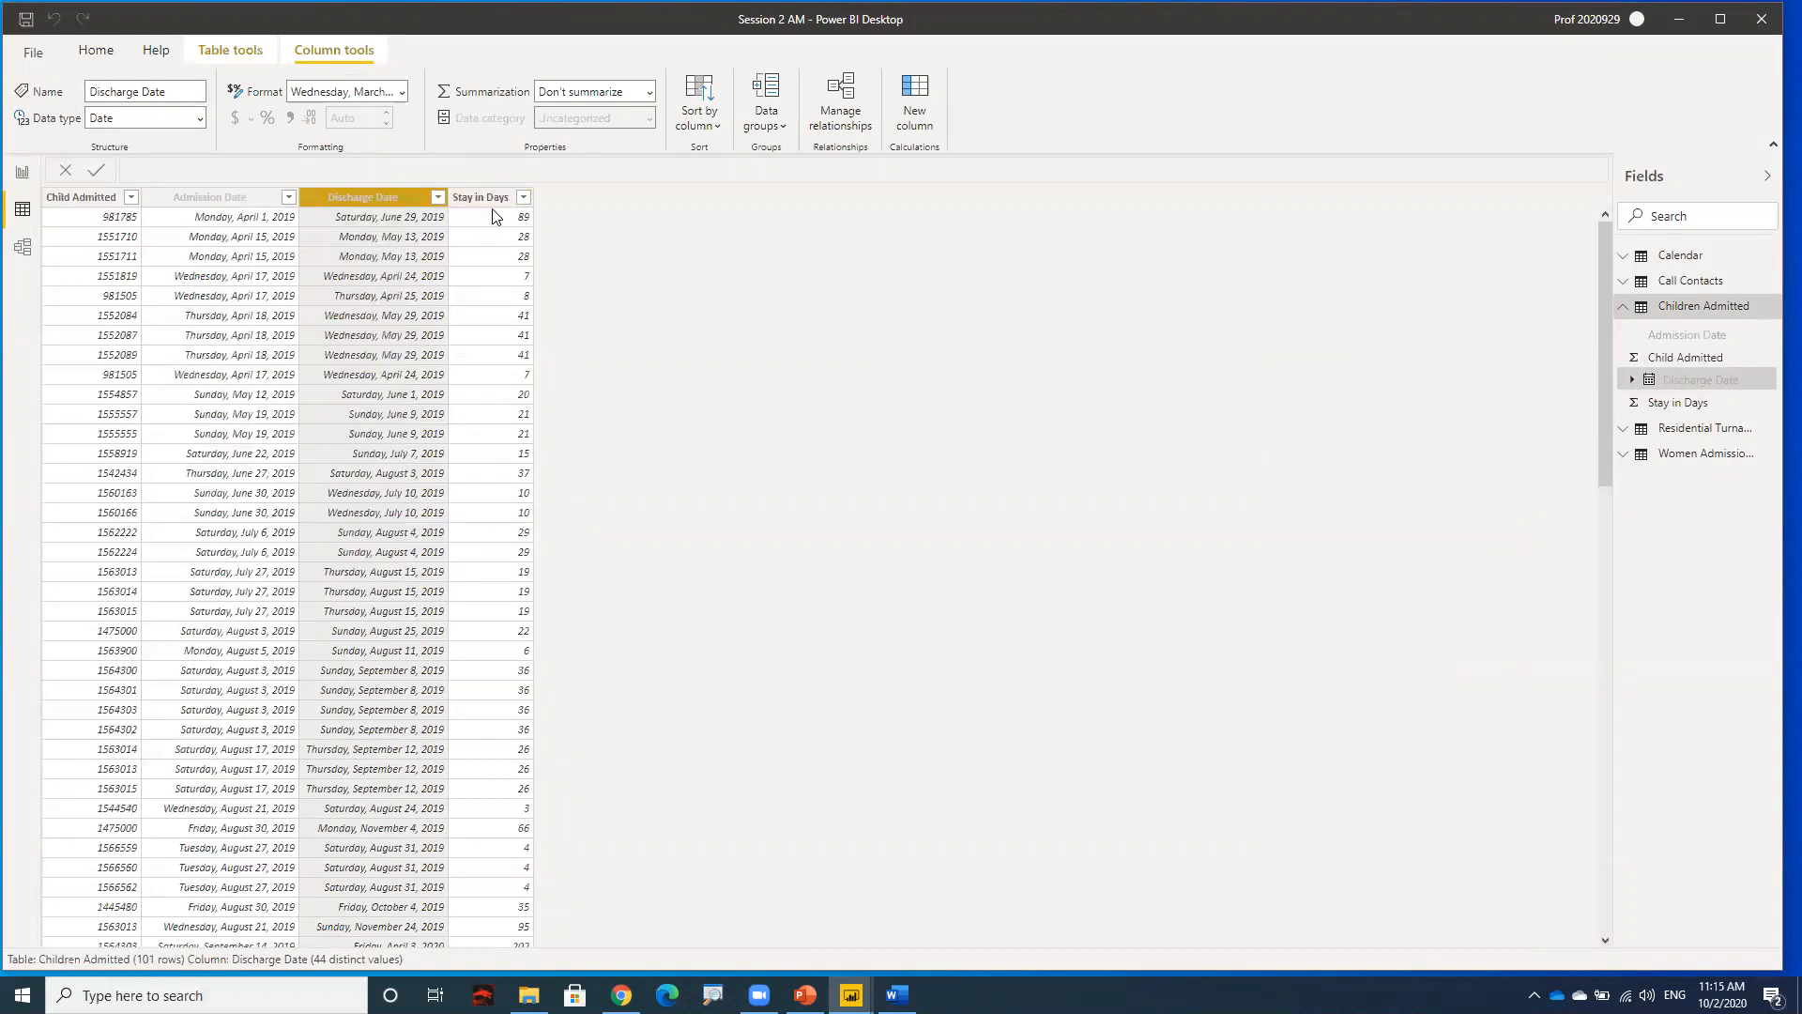
- In the Children Admitted table, set the default summarization to Count for Child Admitted and Average for Stay in Days
left_click(72, 200)
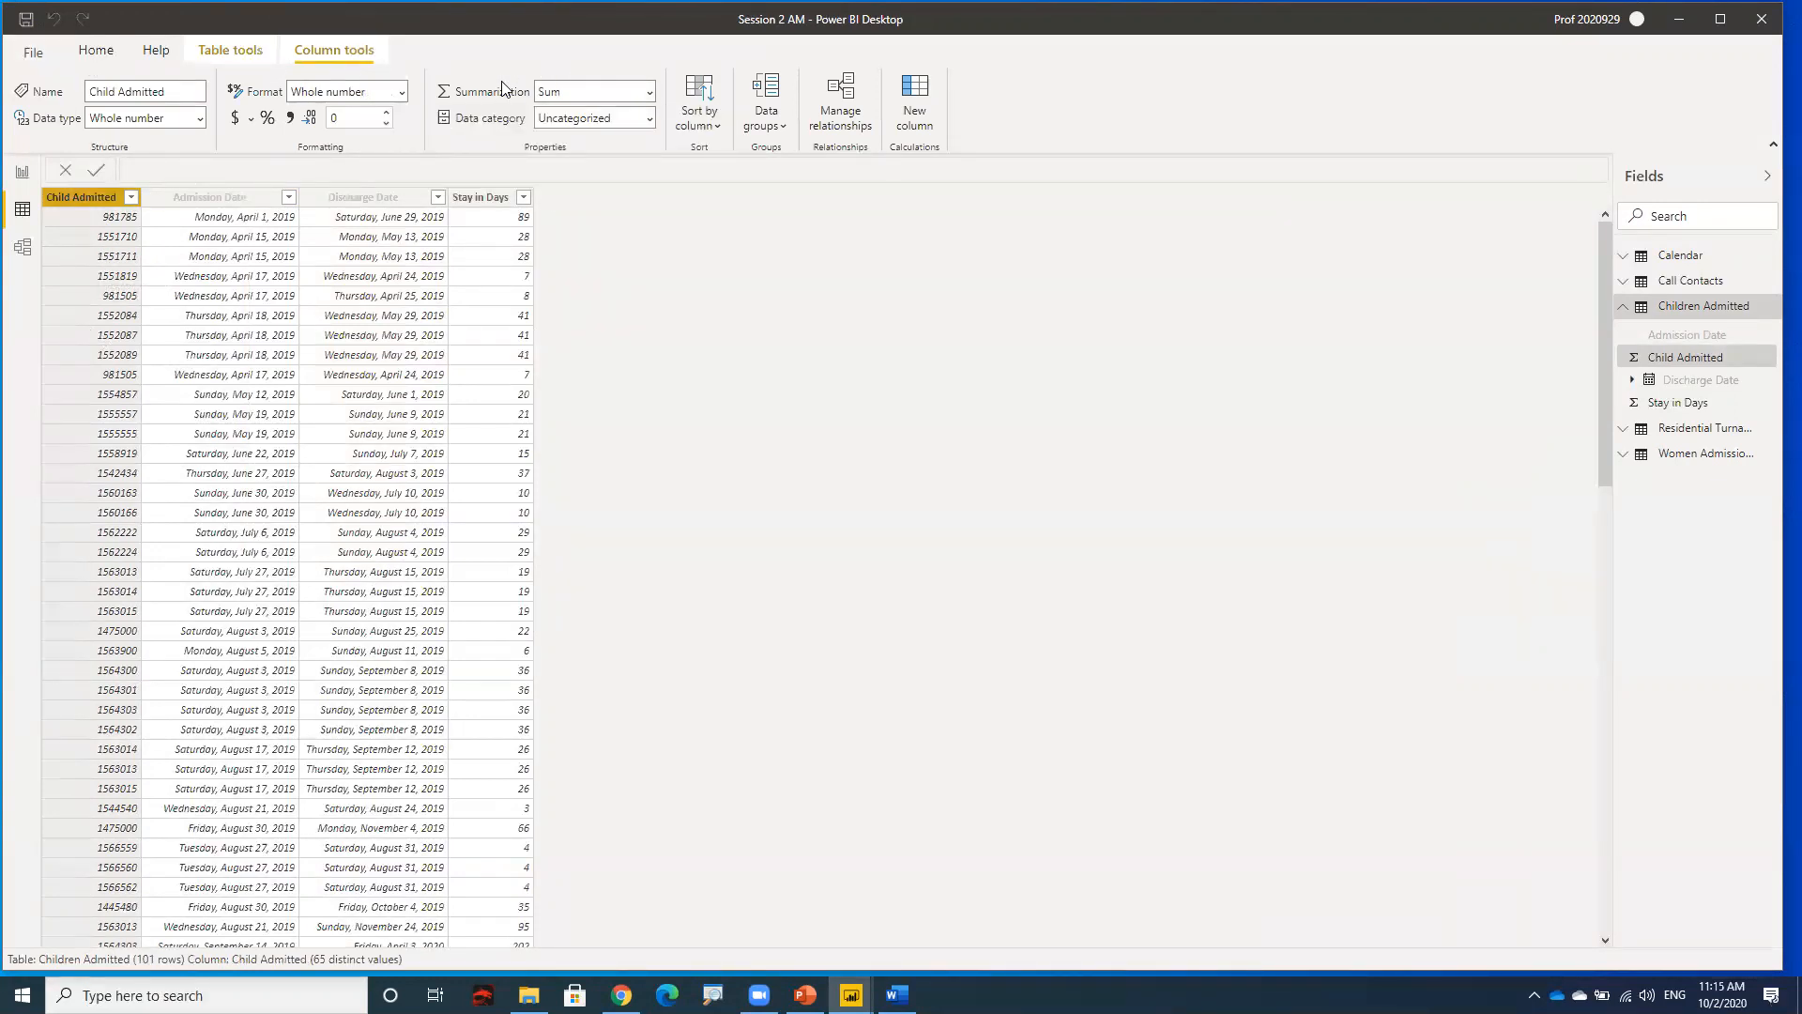
left_click(652, 93)
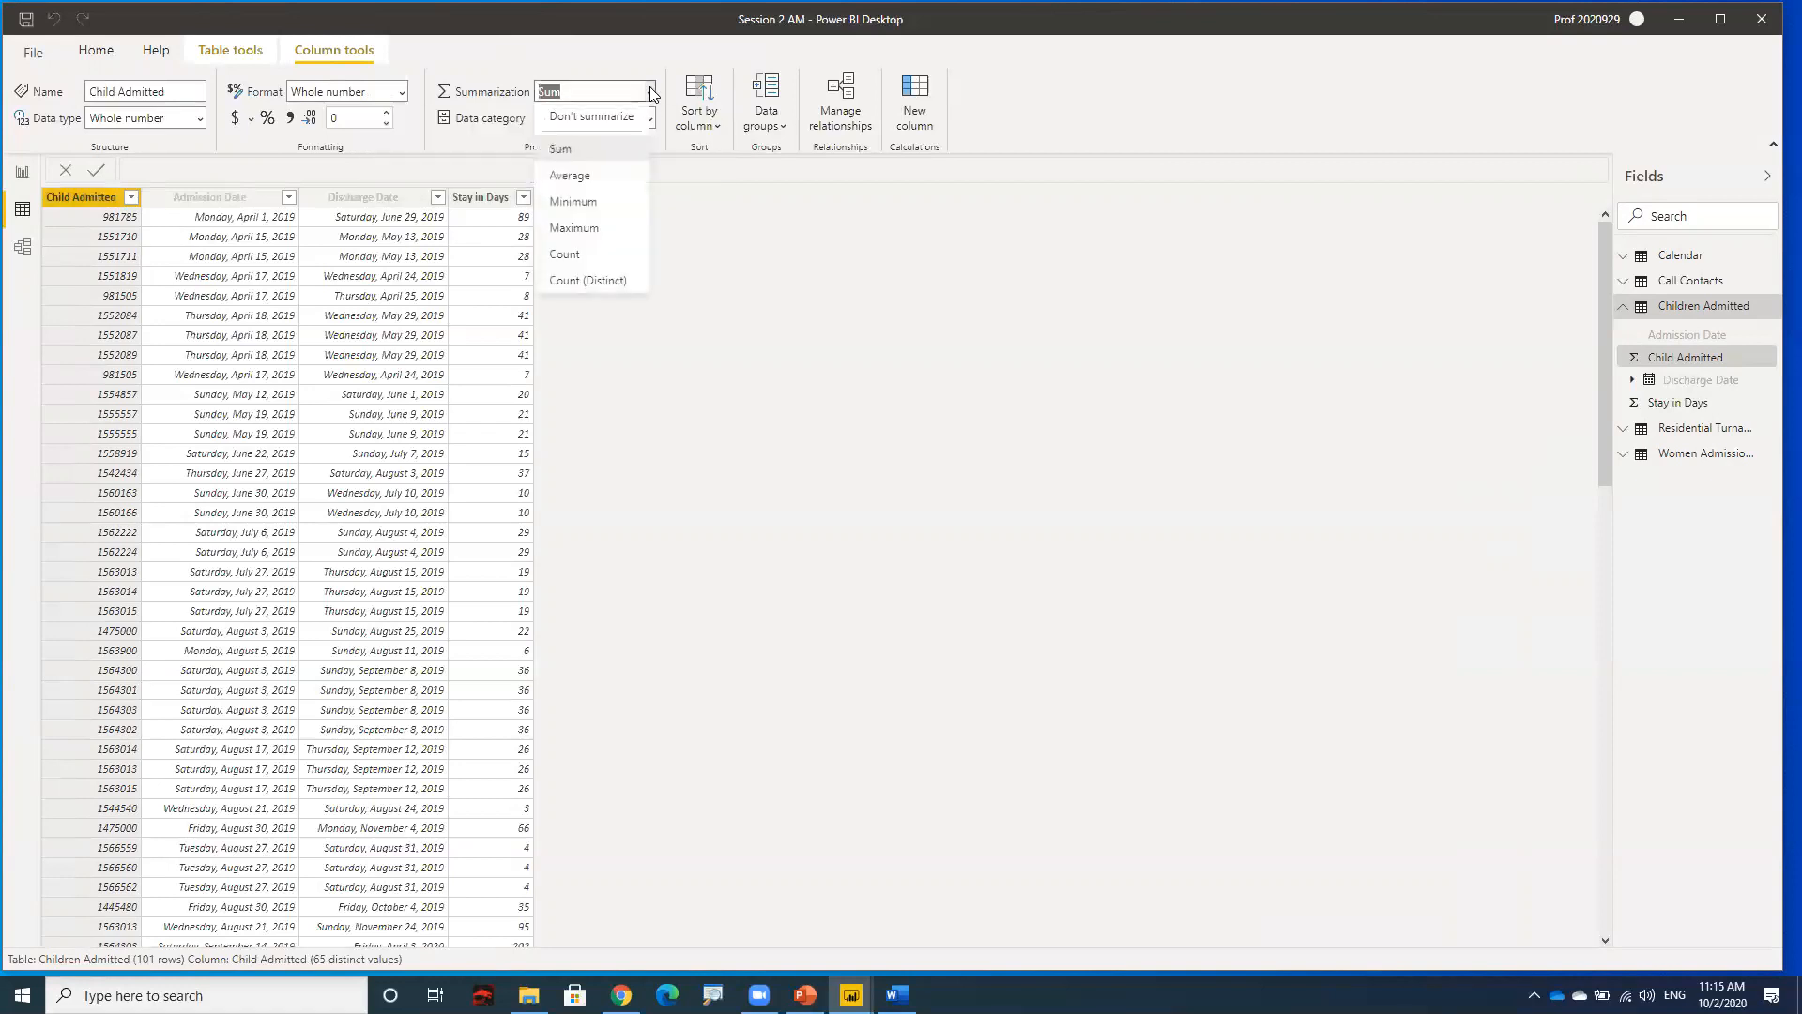
left_click(577, 260)
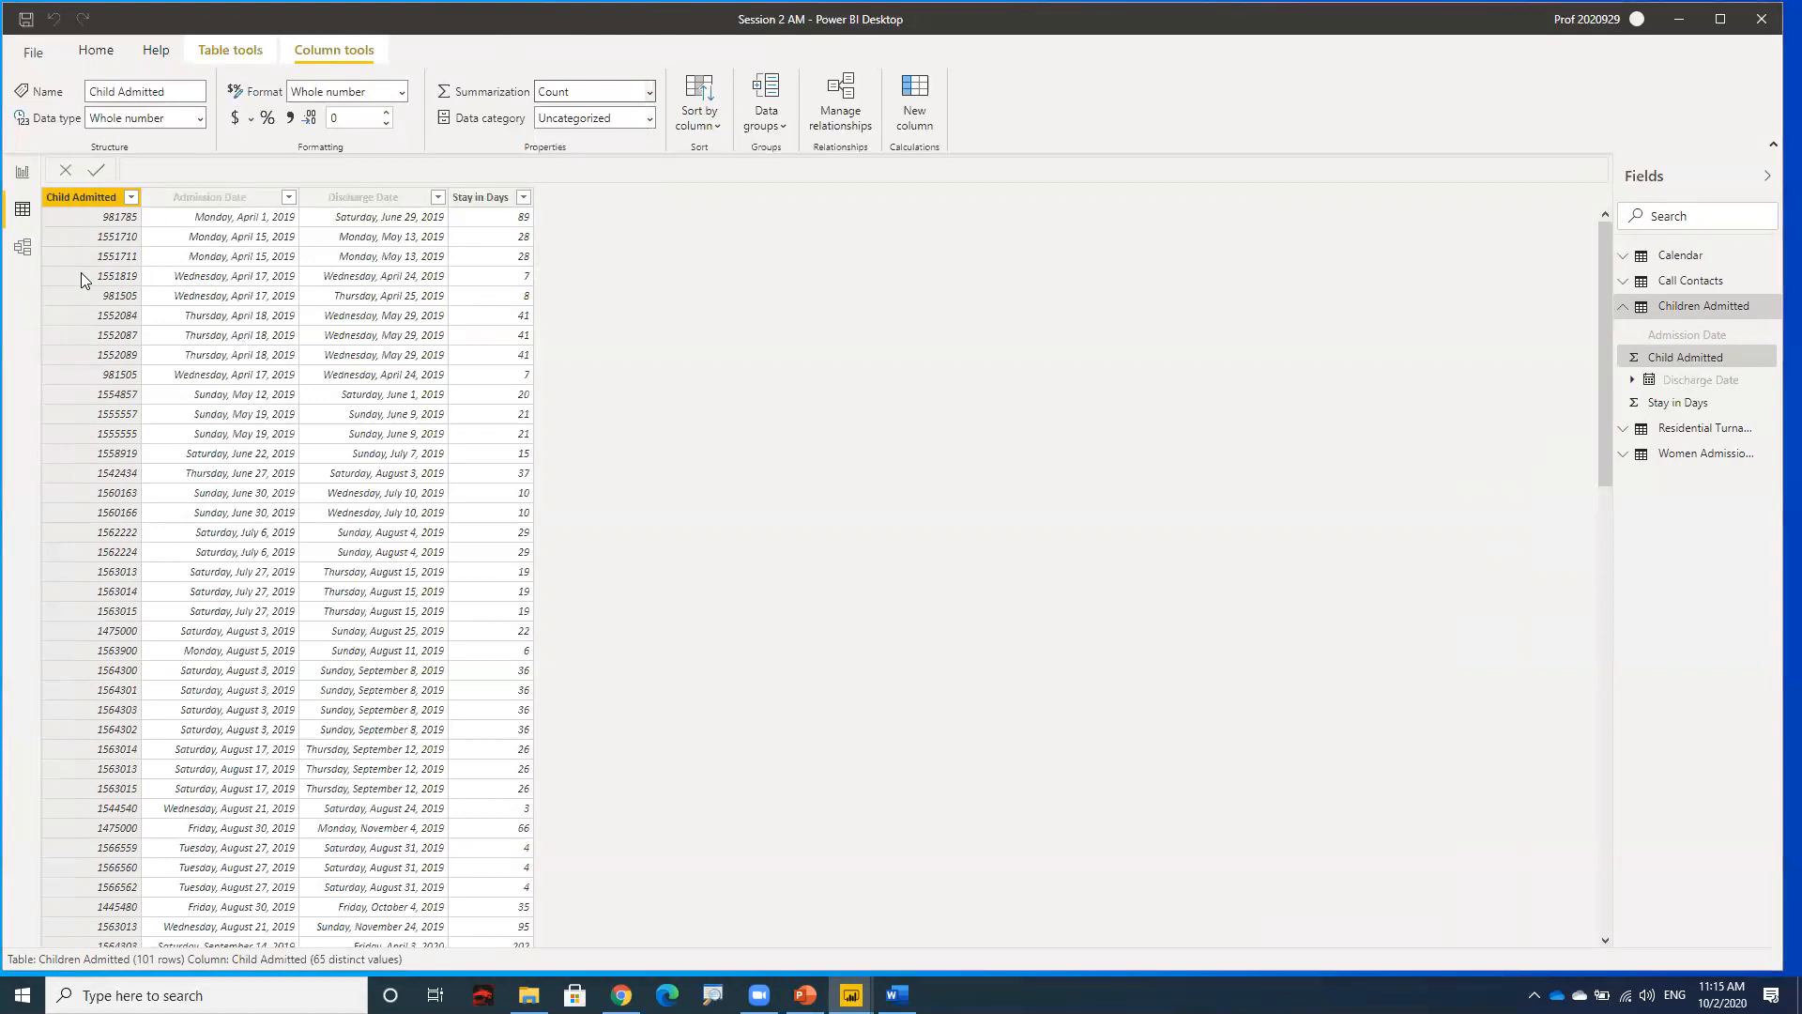
left_click(500, 199)
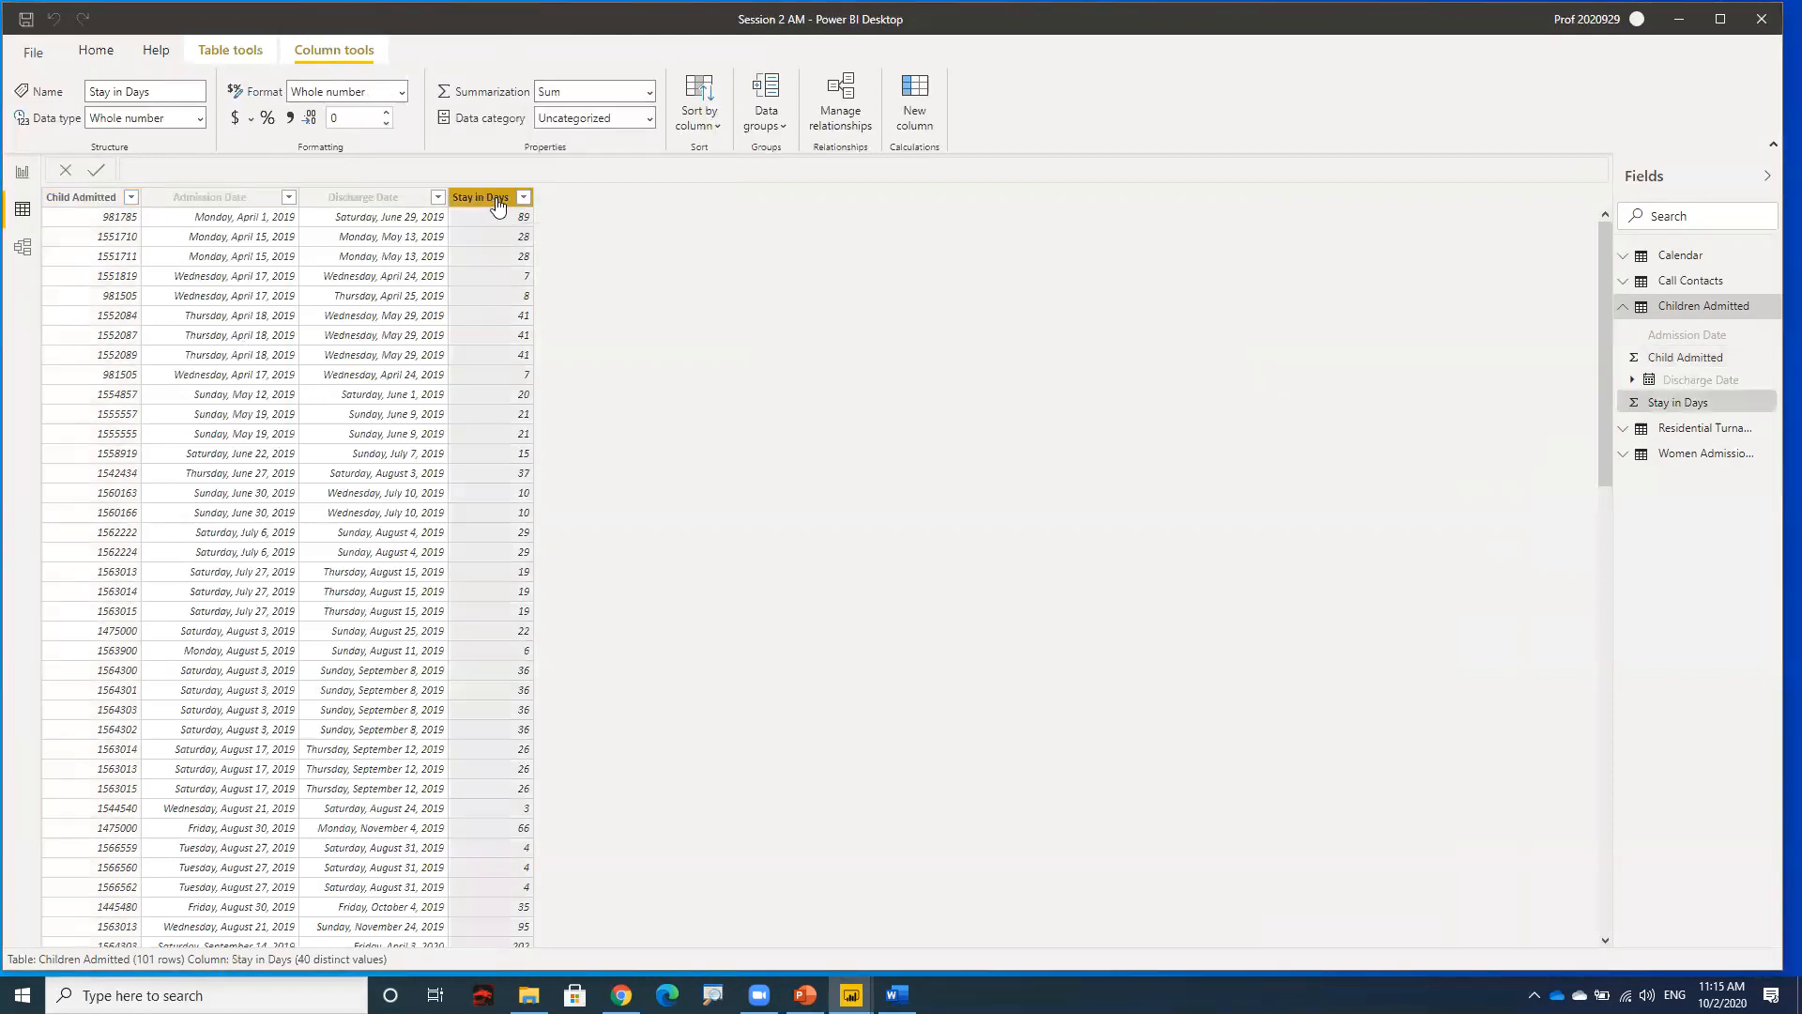
left_click(651, 91)
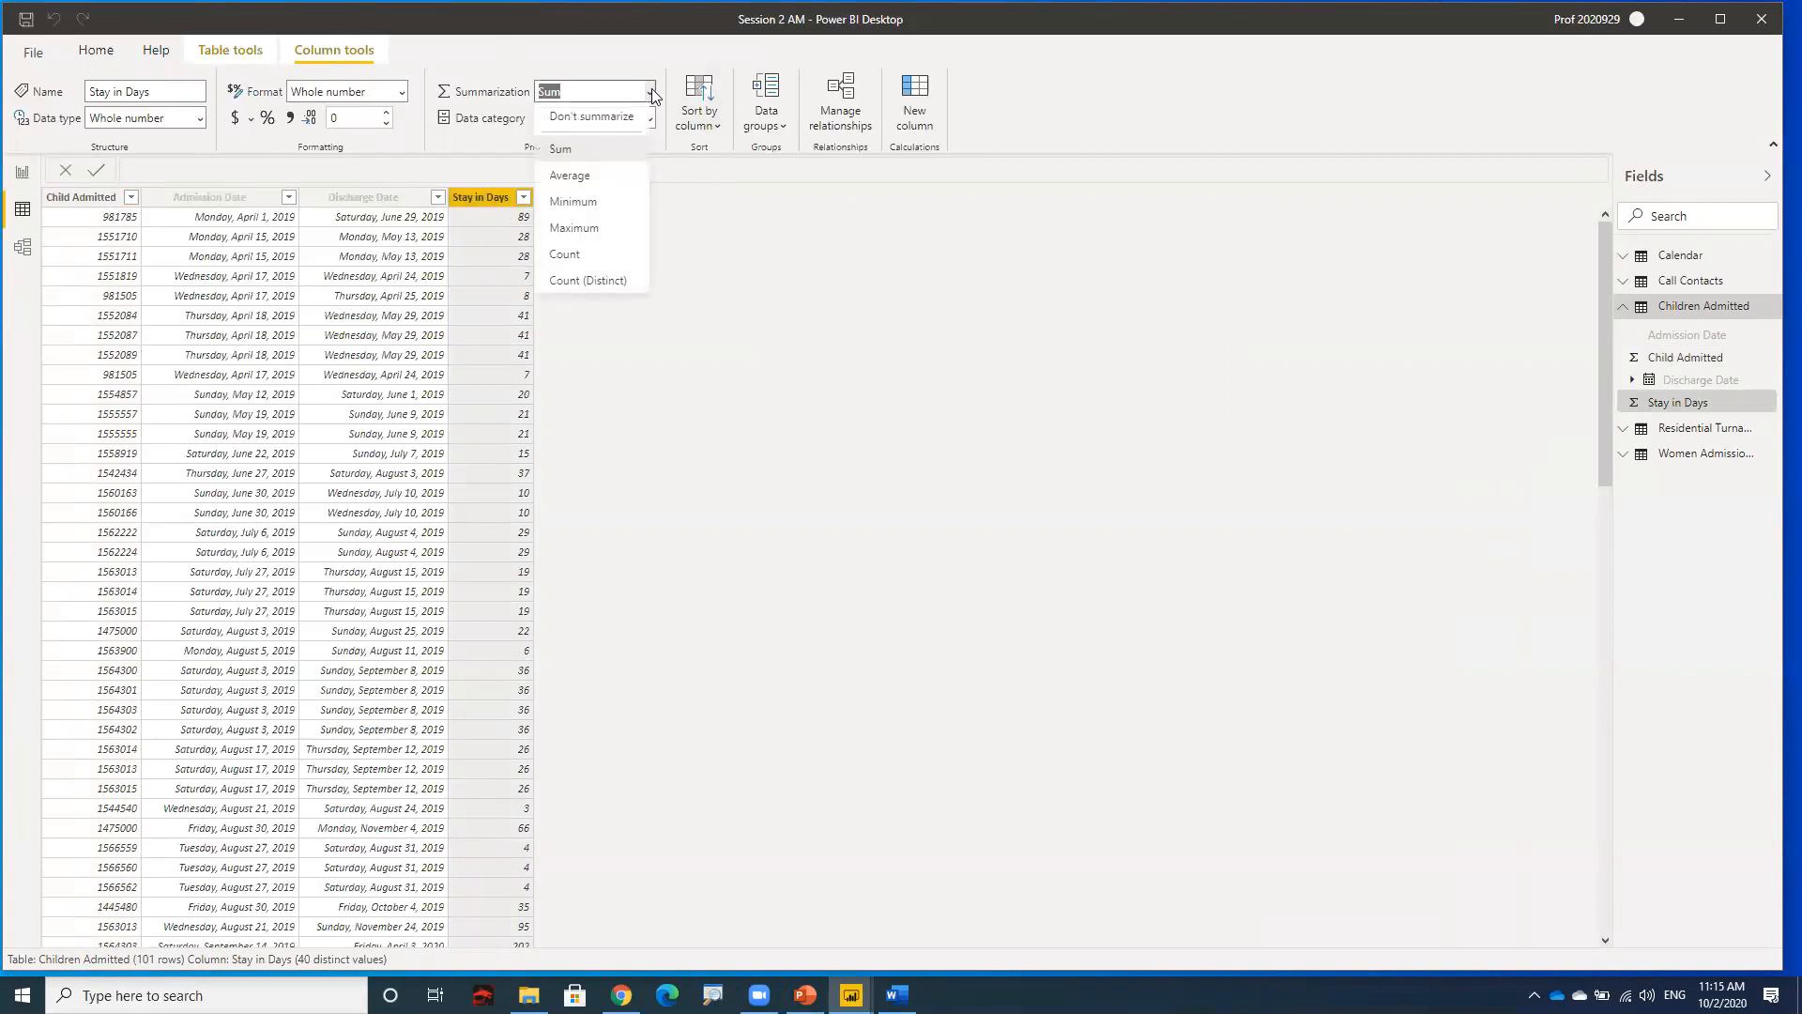
left_click(569, 175)
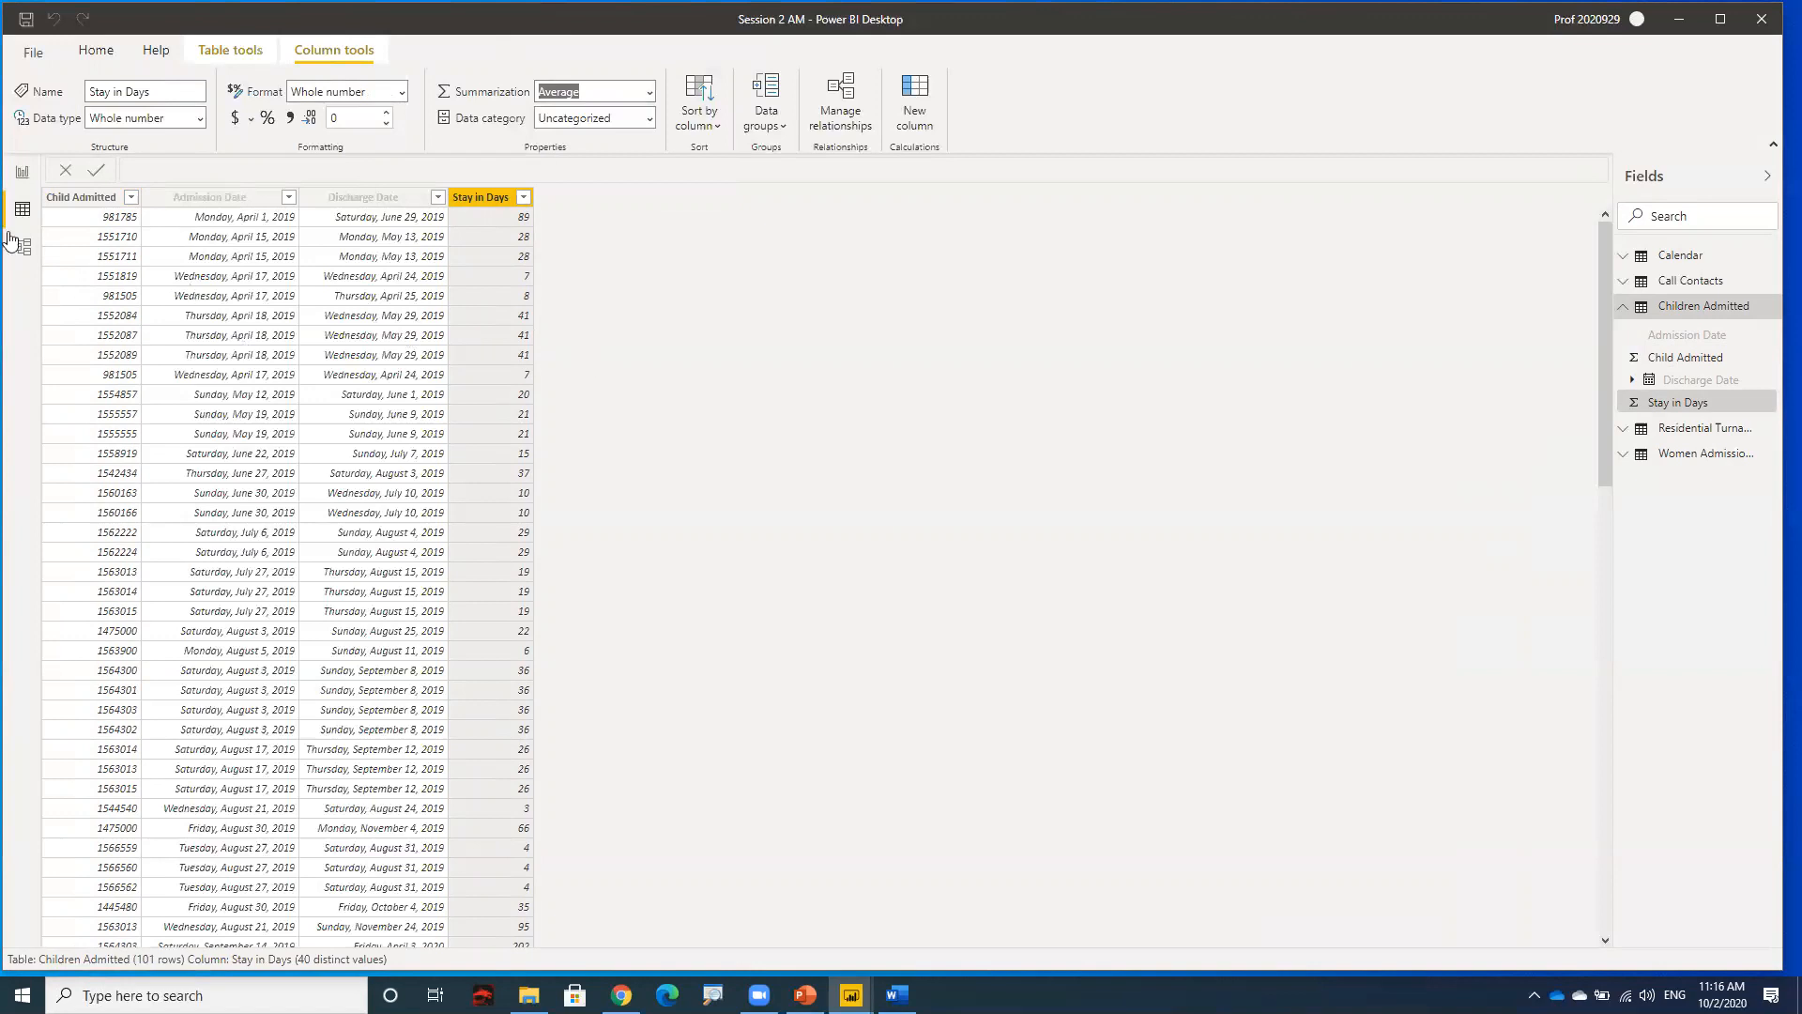
- Insert a line and stacked column chart on Page 2 with the Calendar table's Month as shared axis
left_click(23, 174)
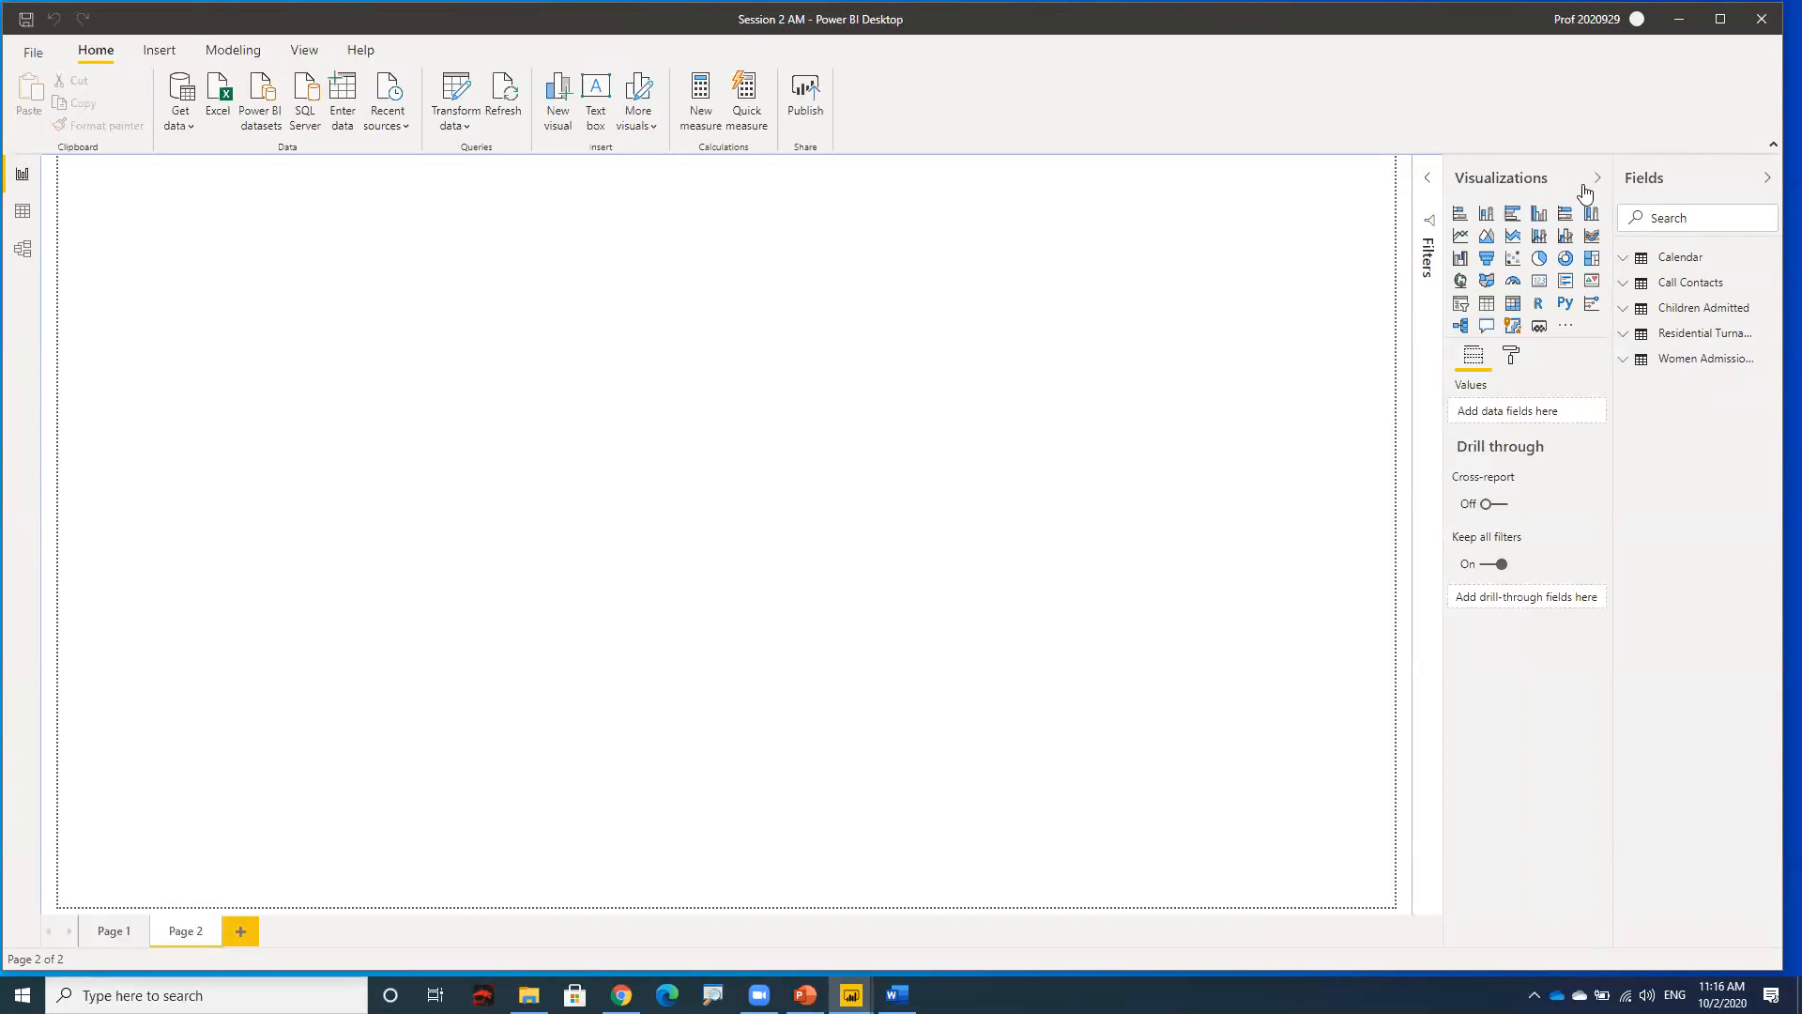
left_click(1541, 236)
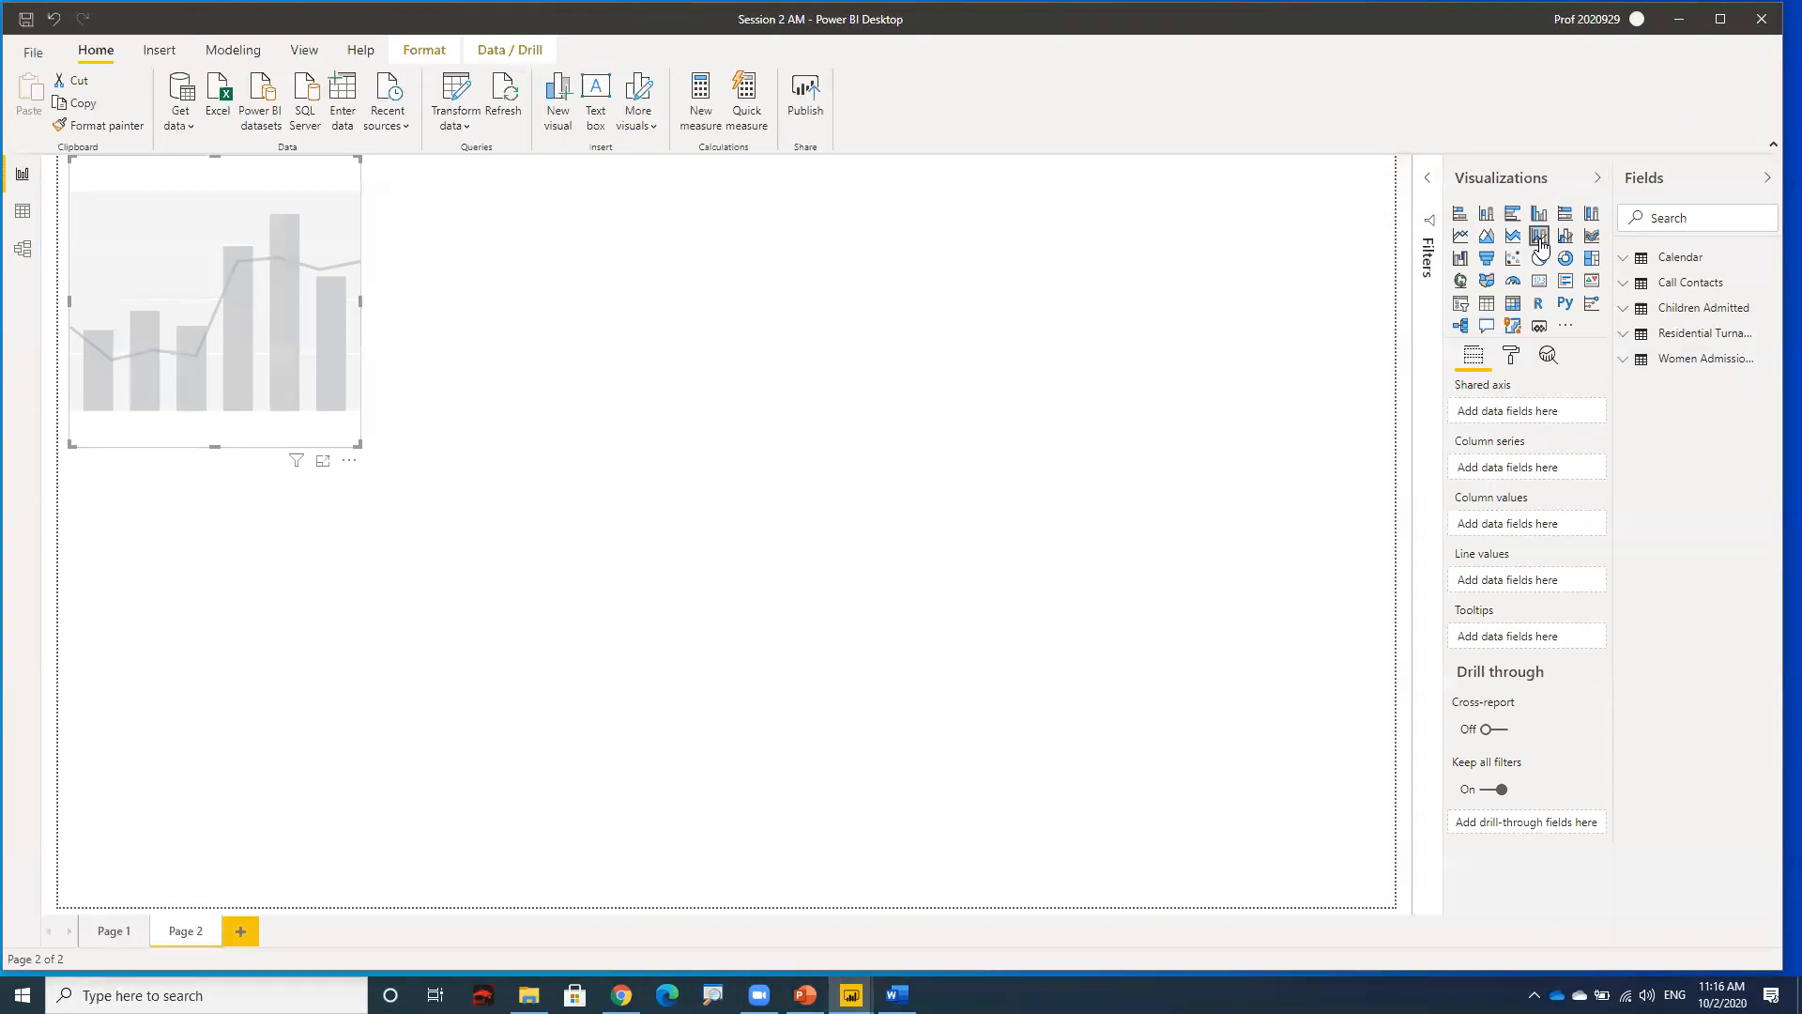
left_click(1620, 263)
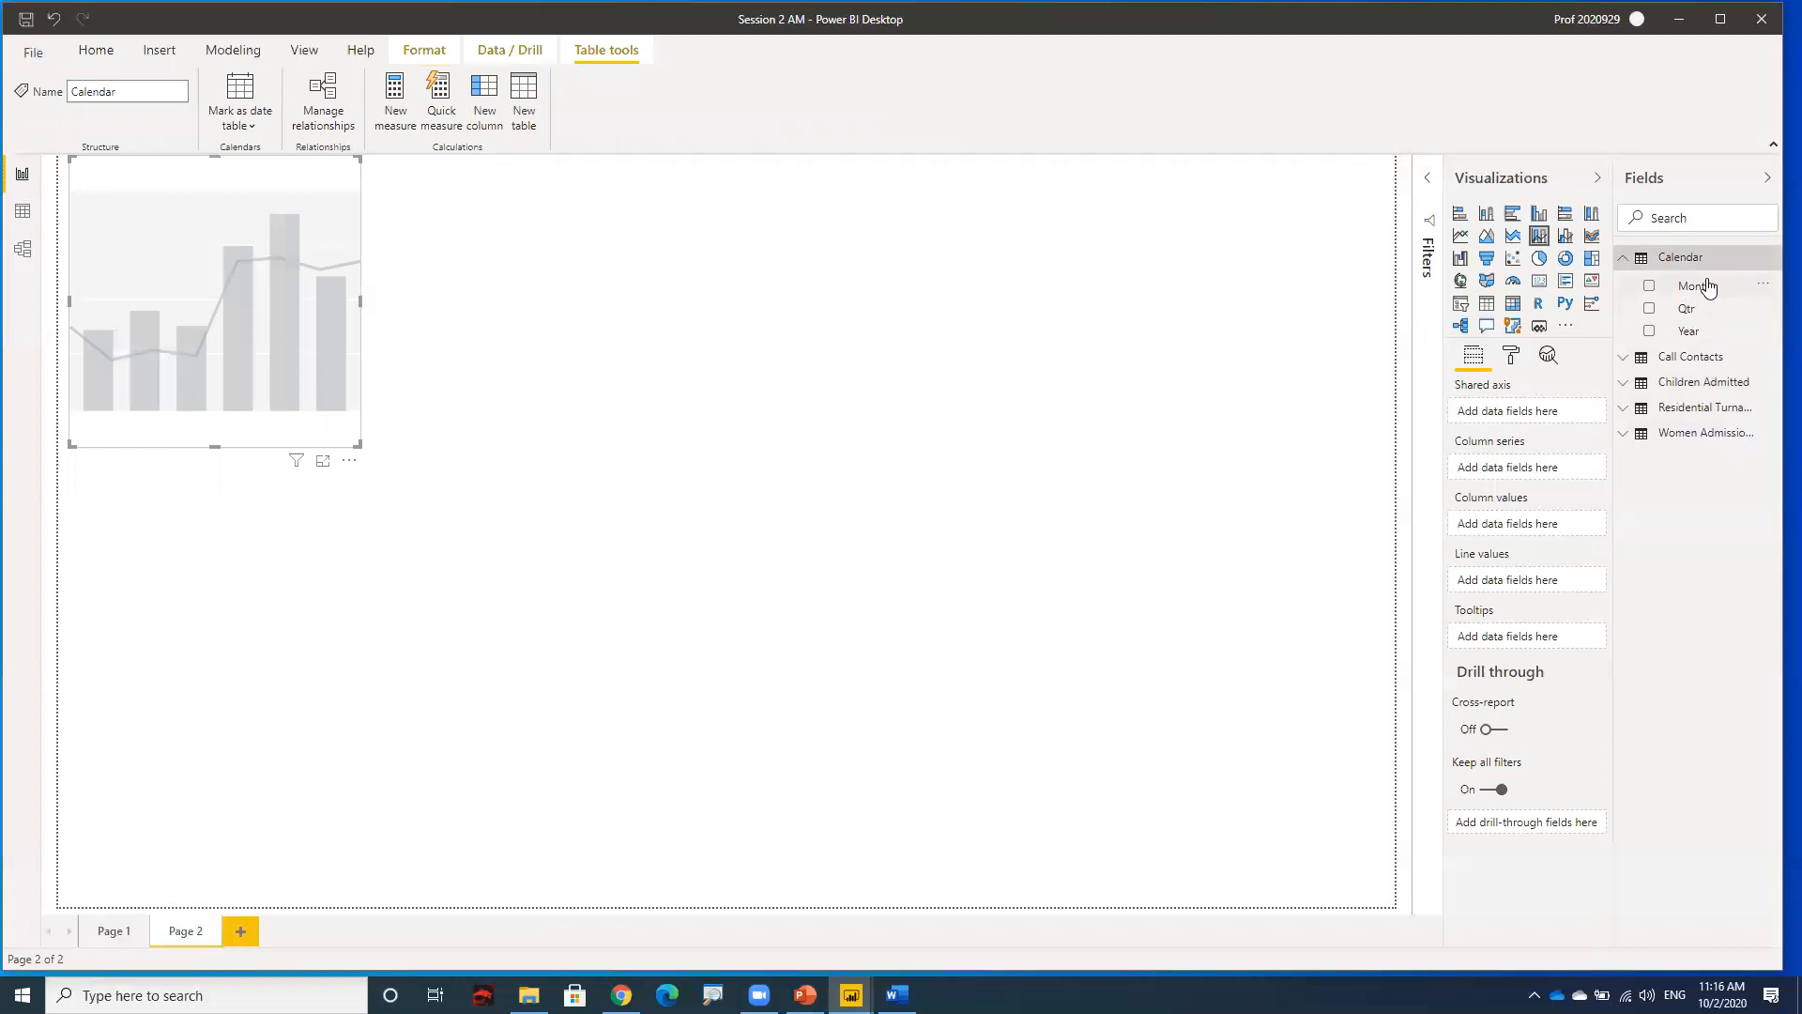
left_click_drag(1706, 287, 1546, 408)
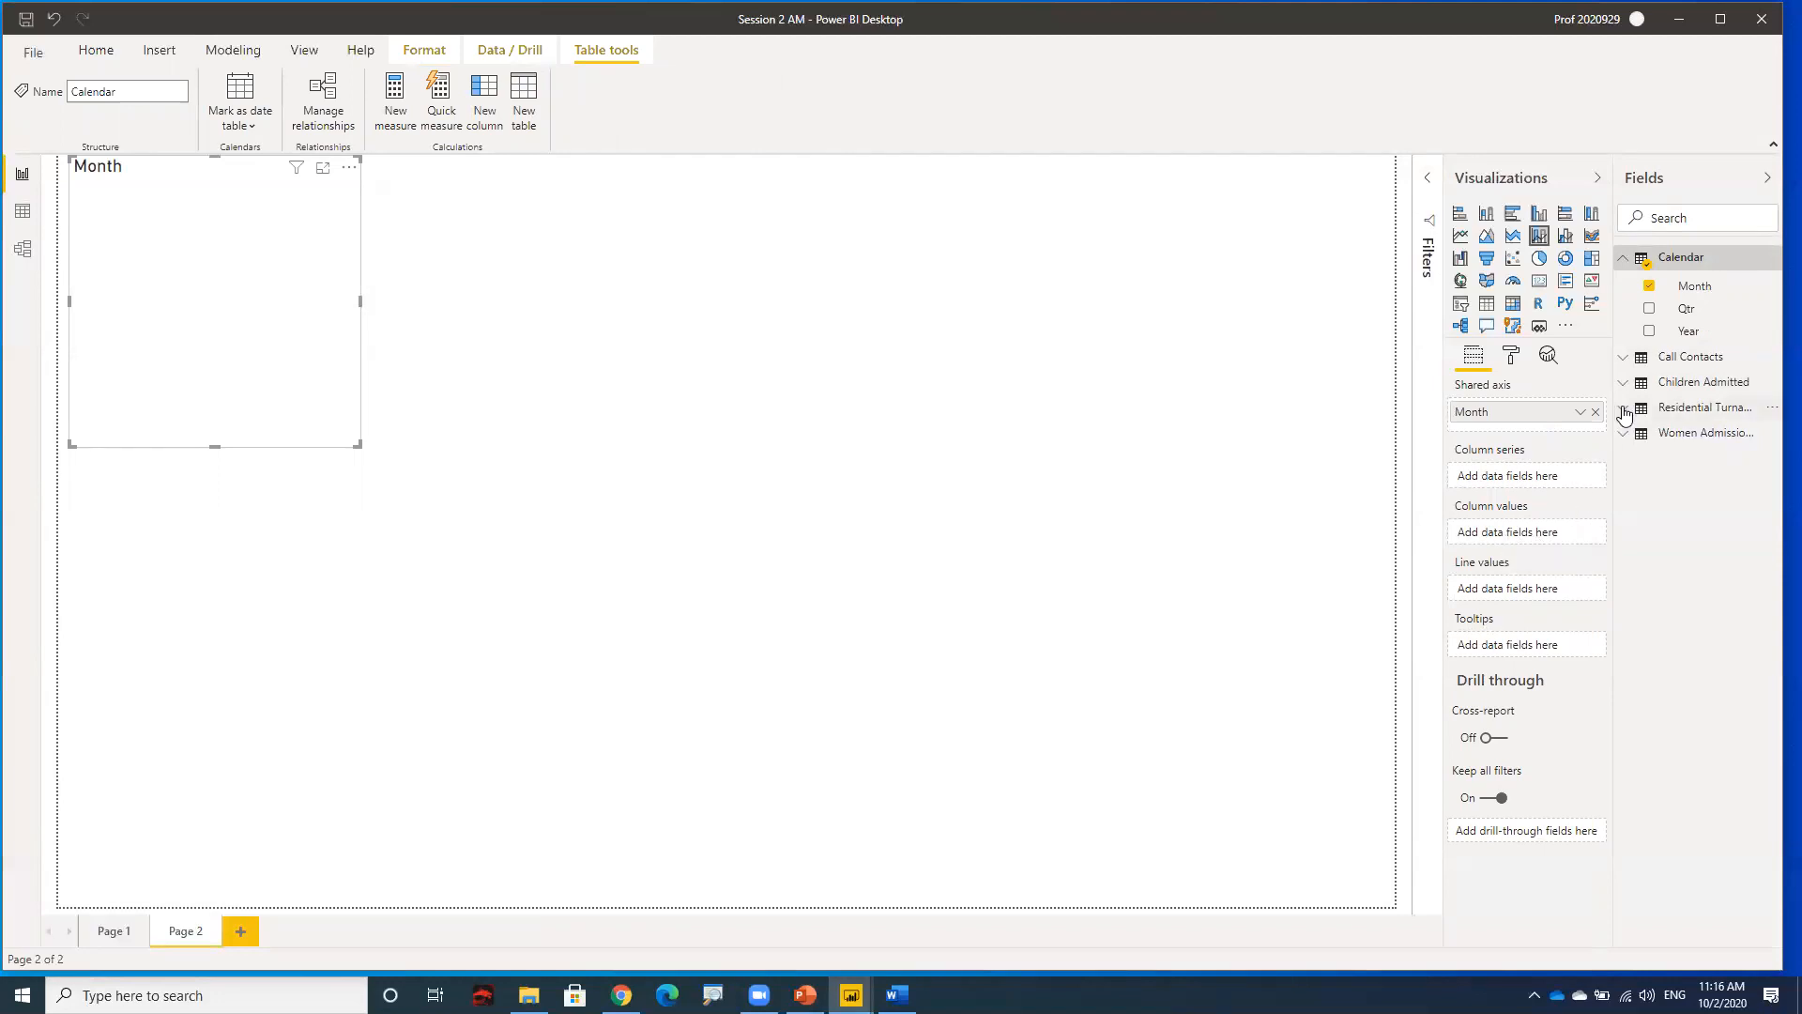
- Add Women Admitted from Women Admissions and Child Admitted from Children Admitted as the chart's column values
left_click(1623, 438)
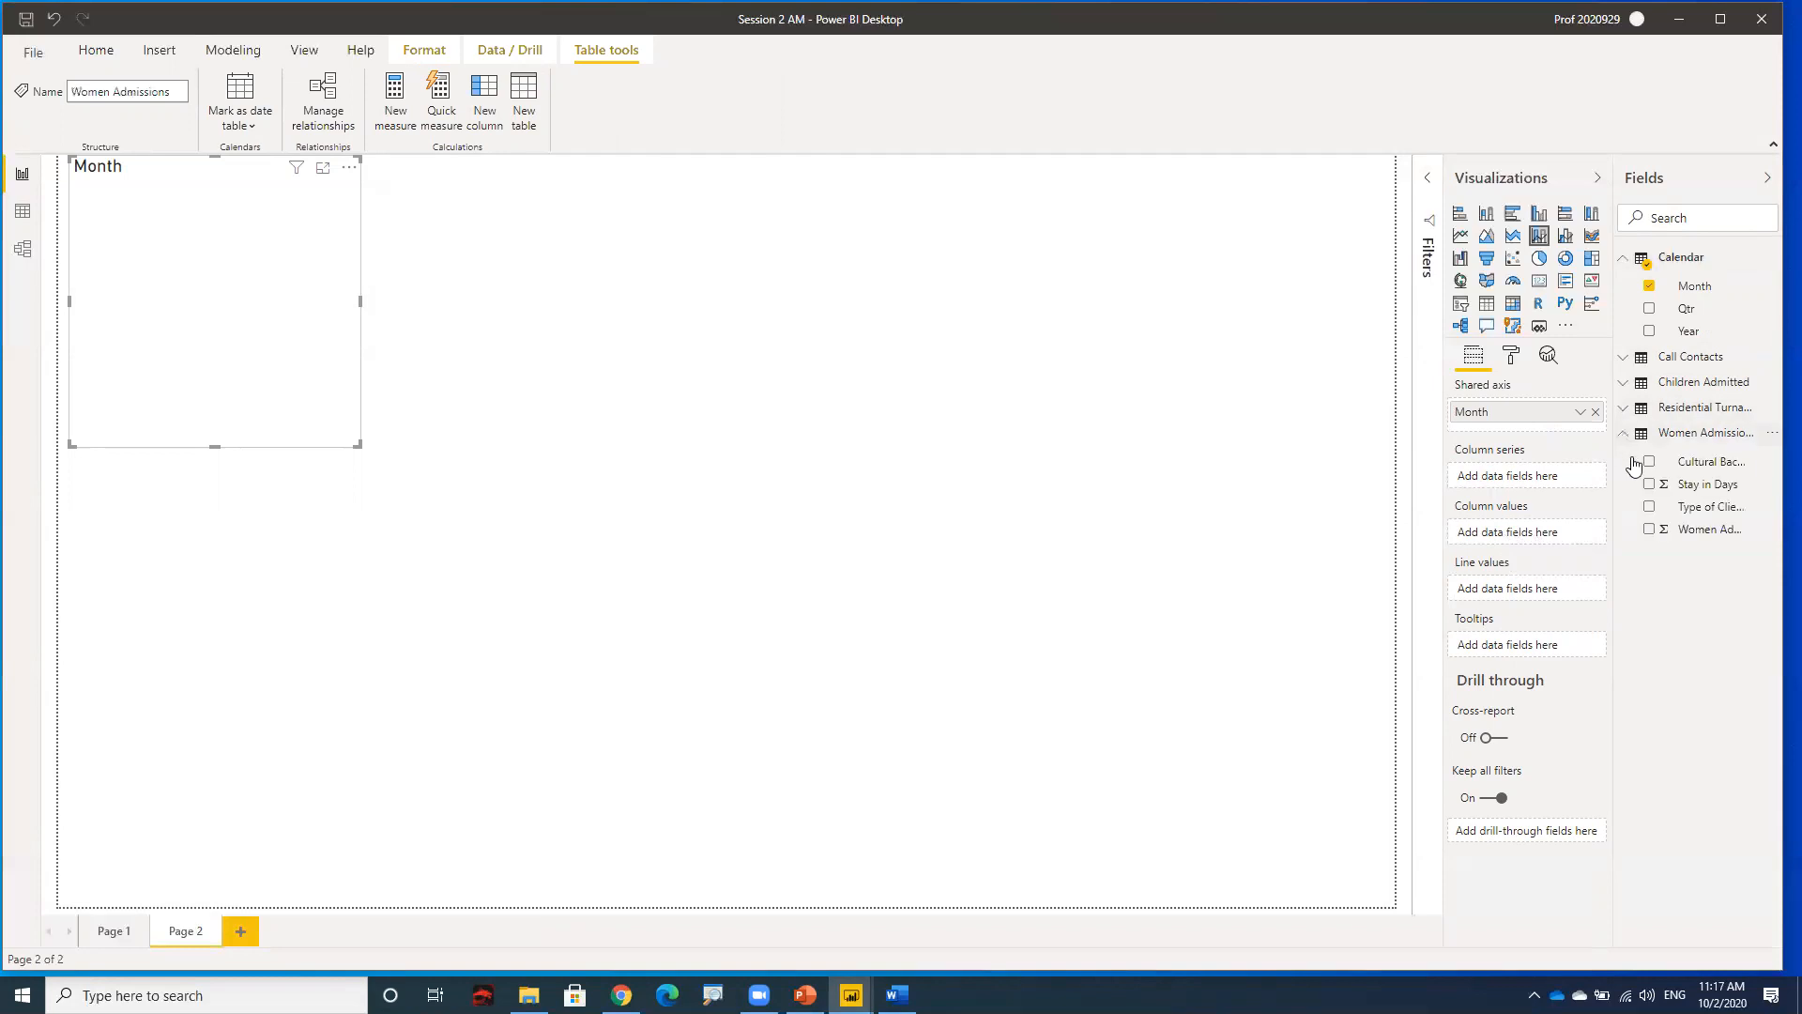
left_click_drag(1716, 531, 1549, 532)
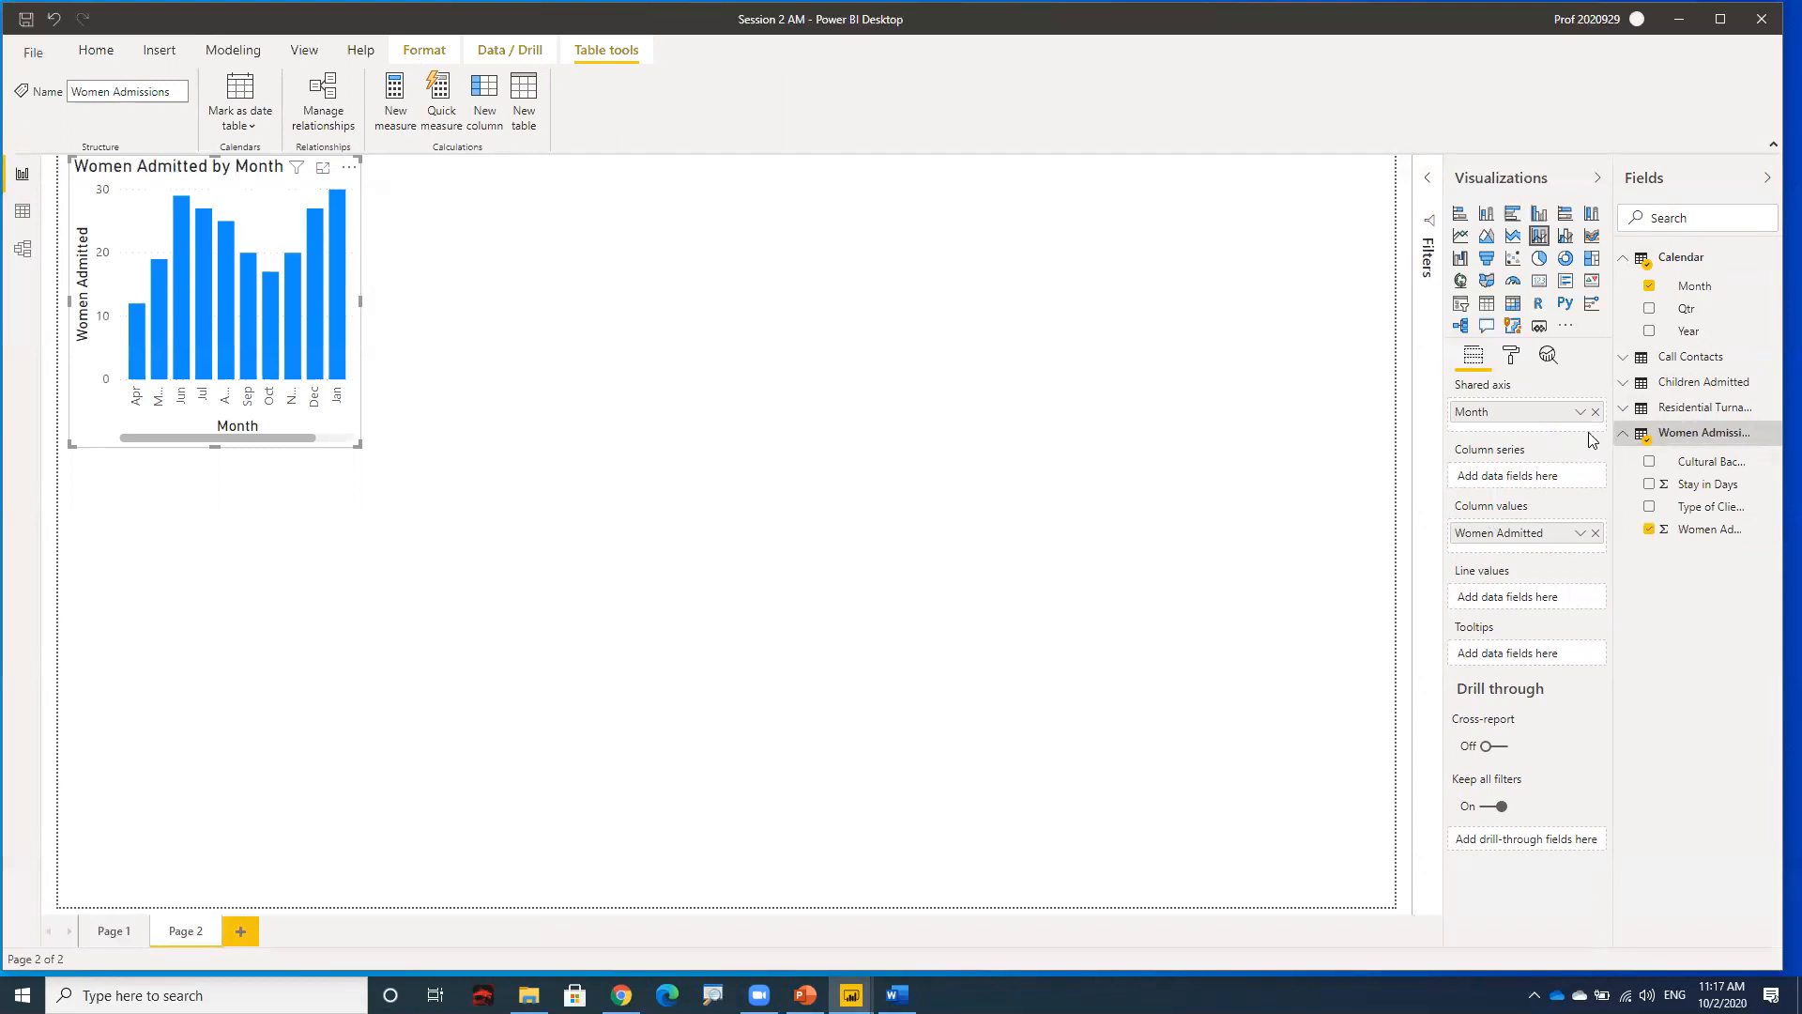
left_click(1625, 386)
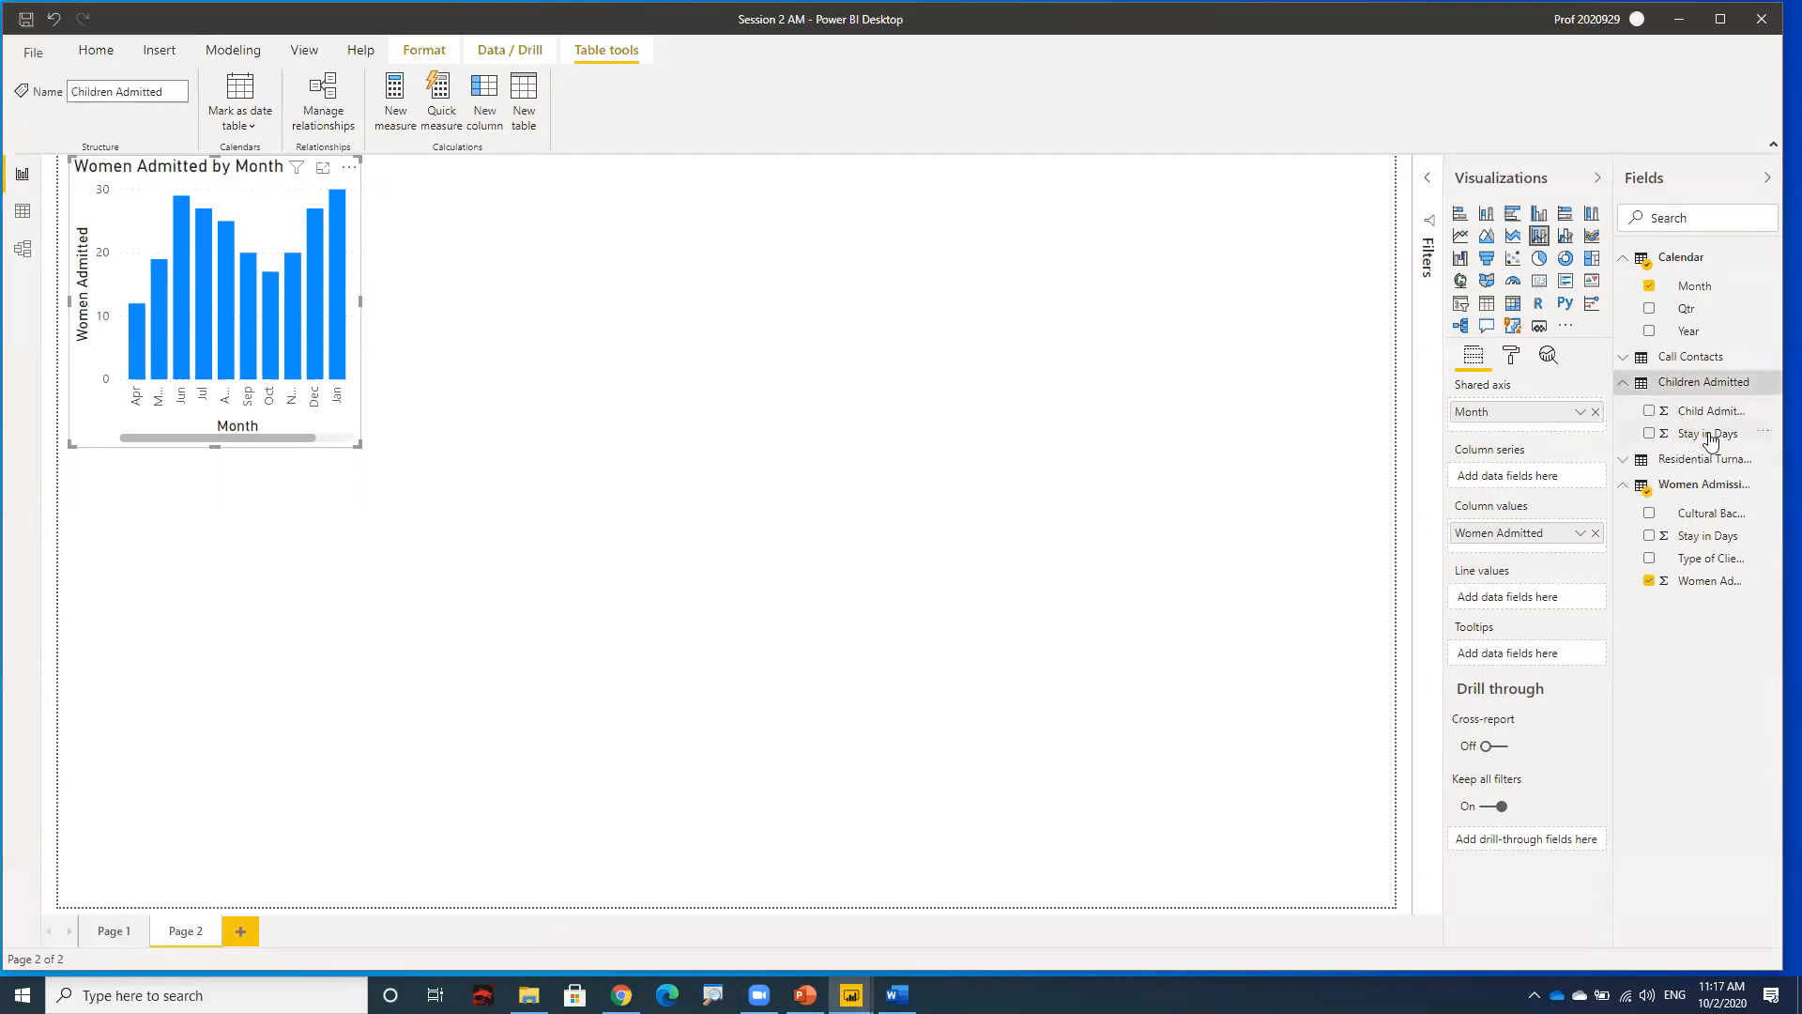
left_click_drag(1713, 413, 1549, 550)
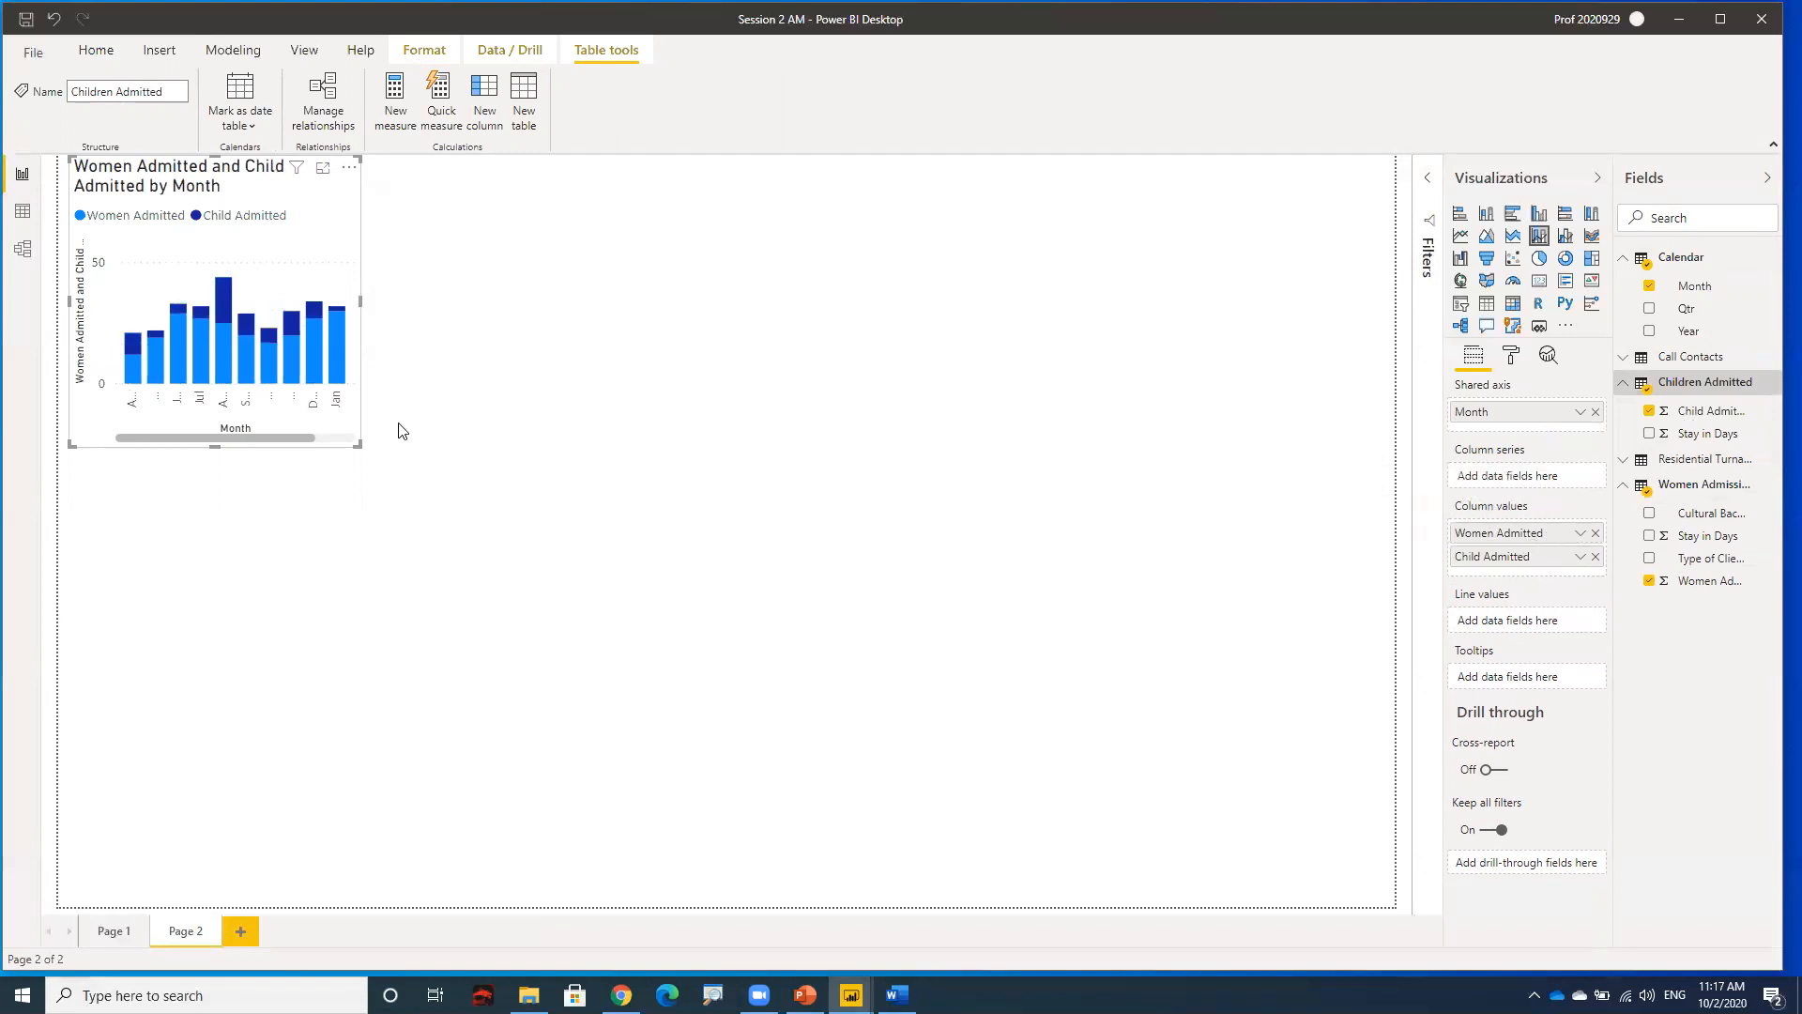
- Enlarge the chart to about half the page's width and two thirds of its height, and inspect the April column's values
left_click_drag(358, 445, 734, 669)
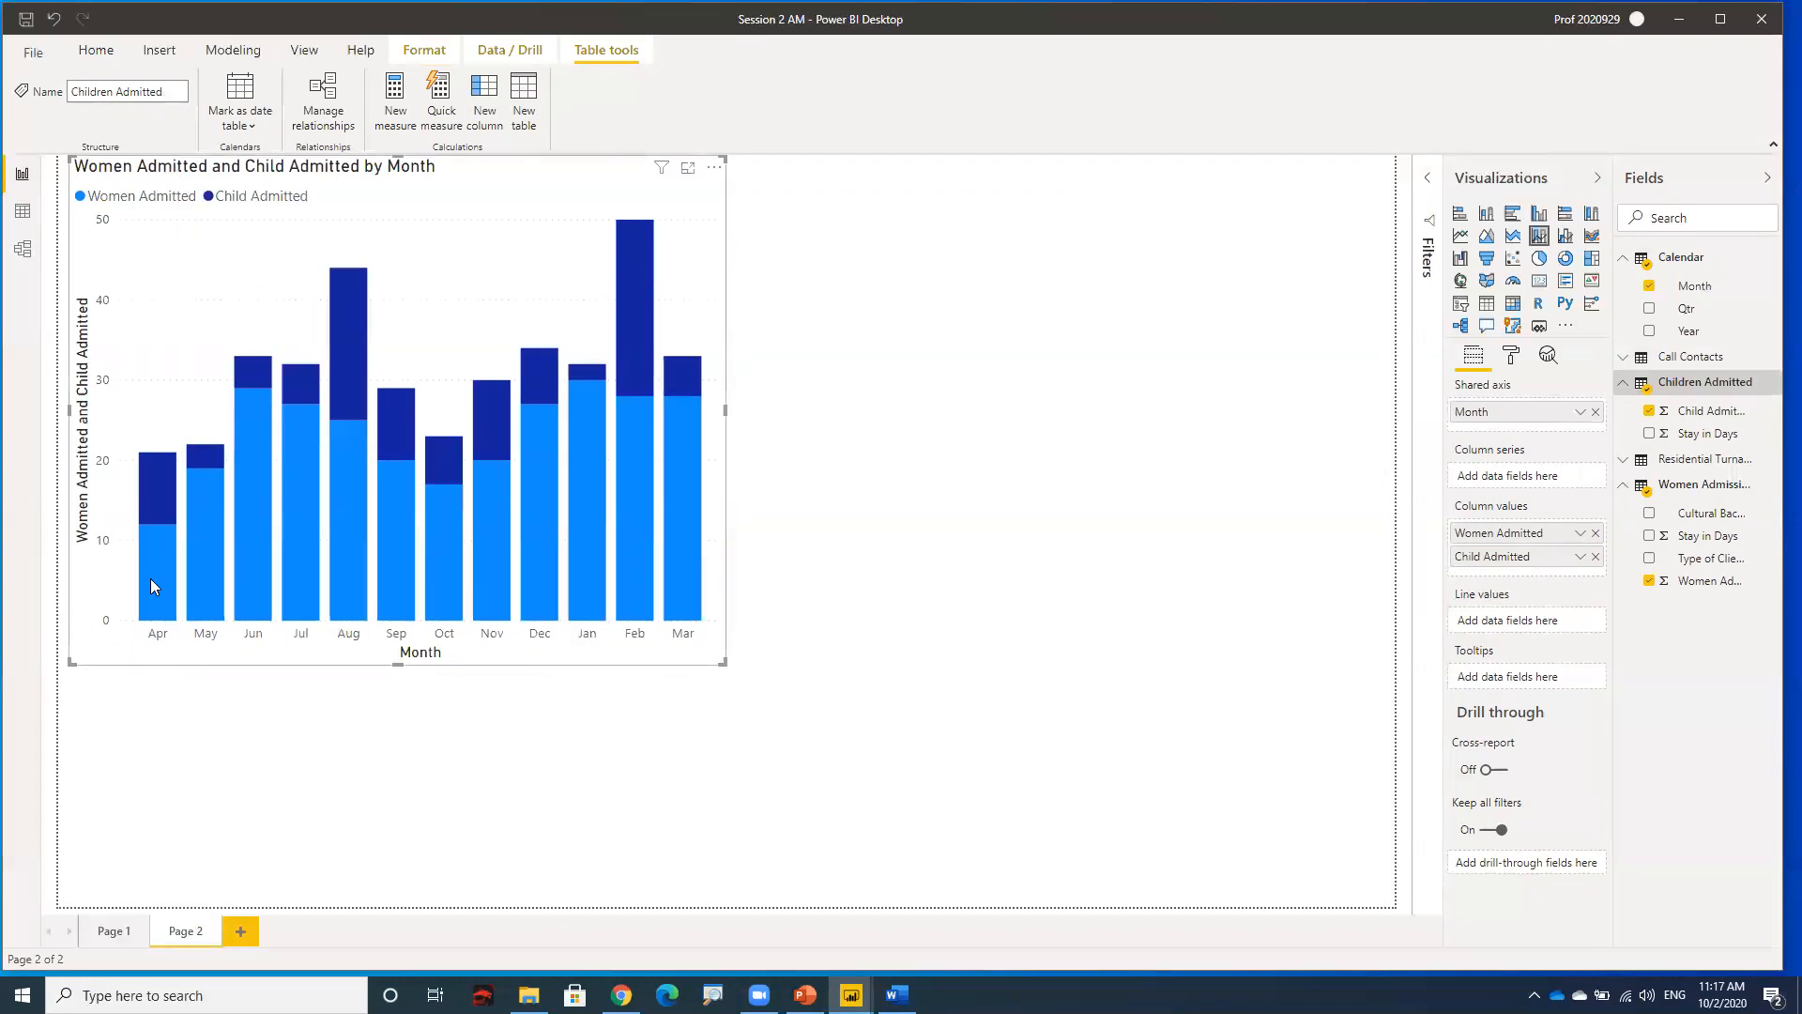
mouse_move(152, 579)
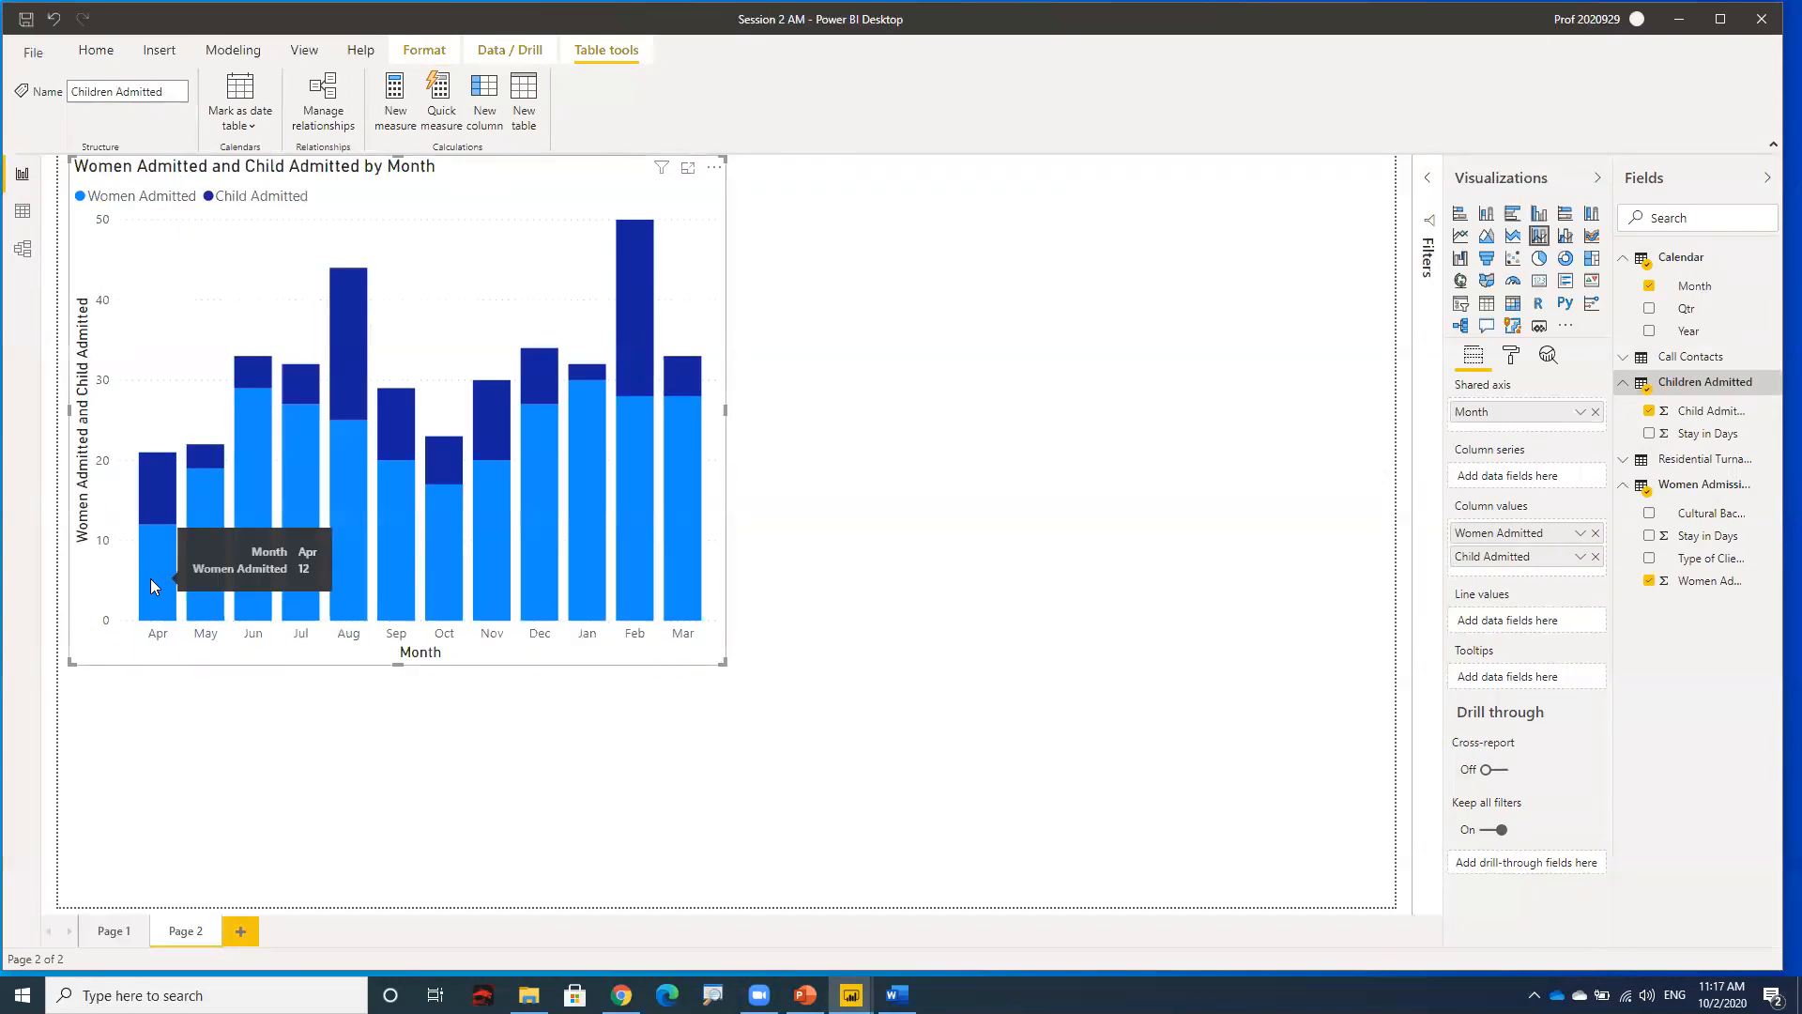
mouse_move(155, 500)
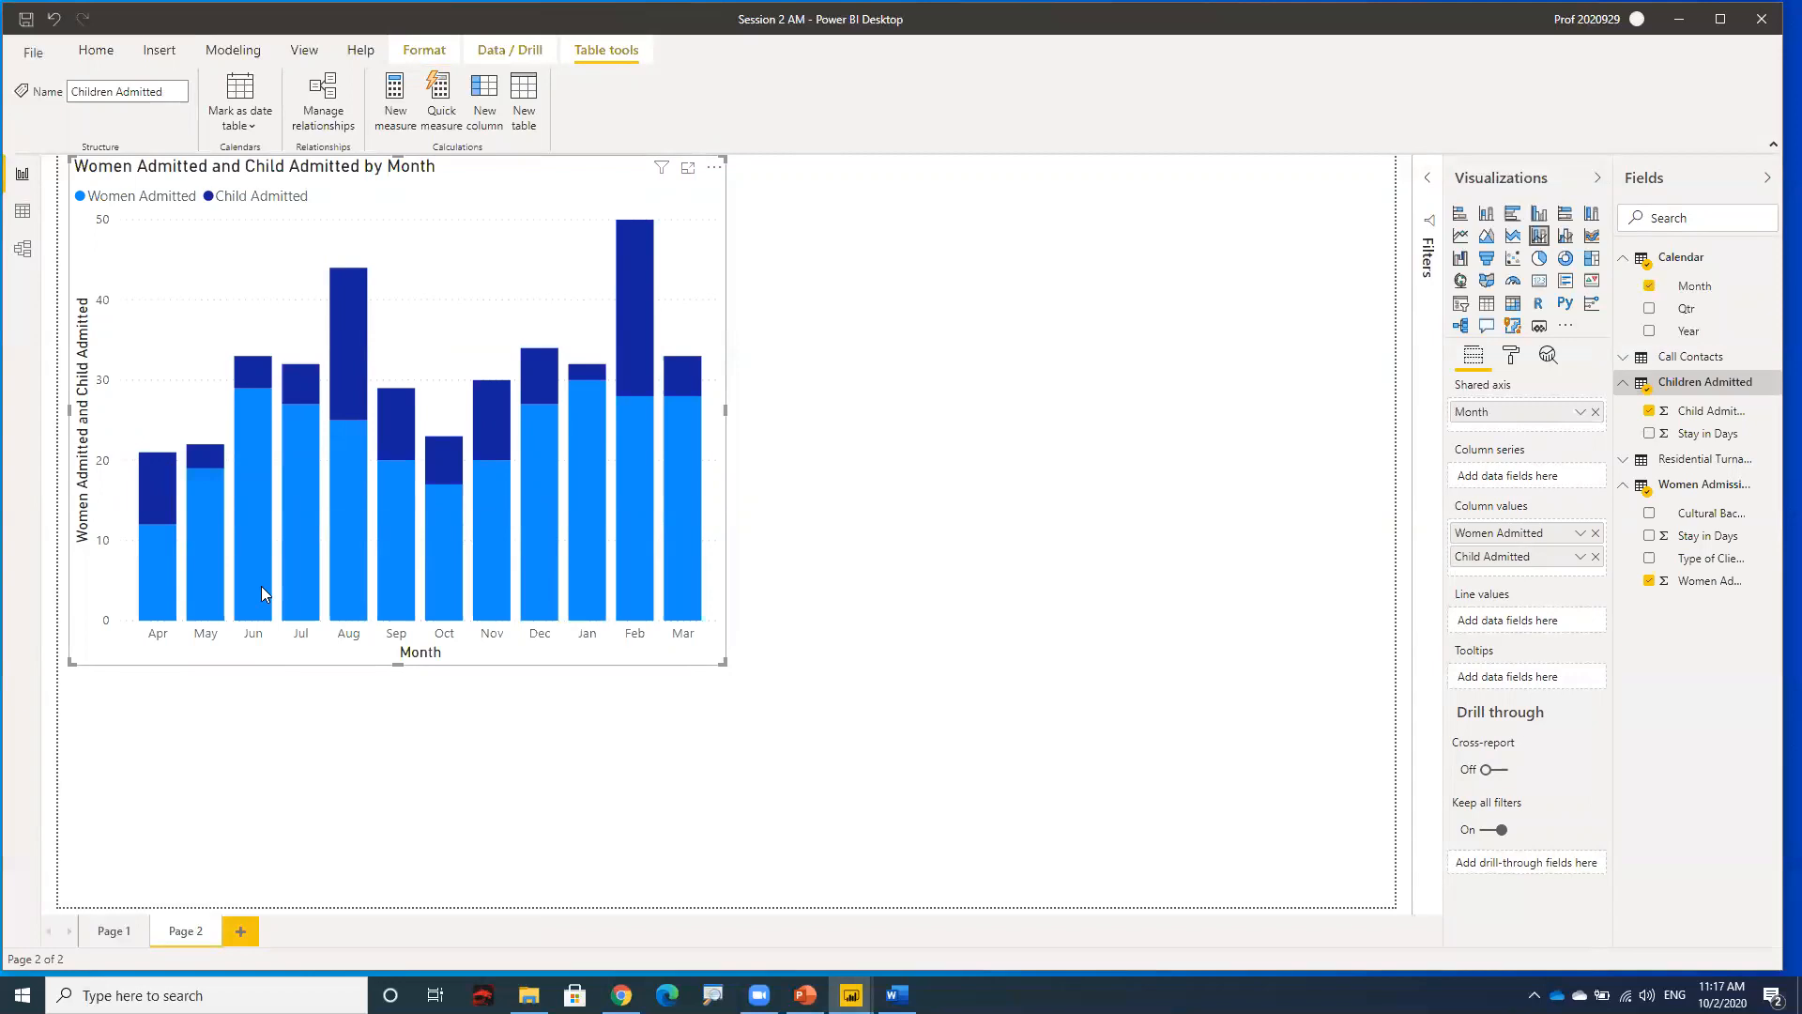
left_click(862, 543)
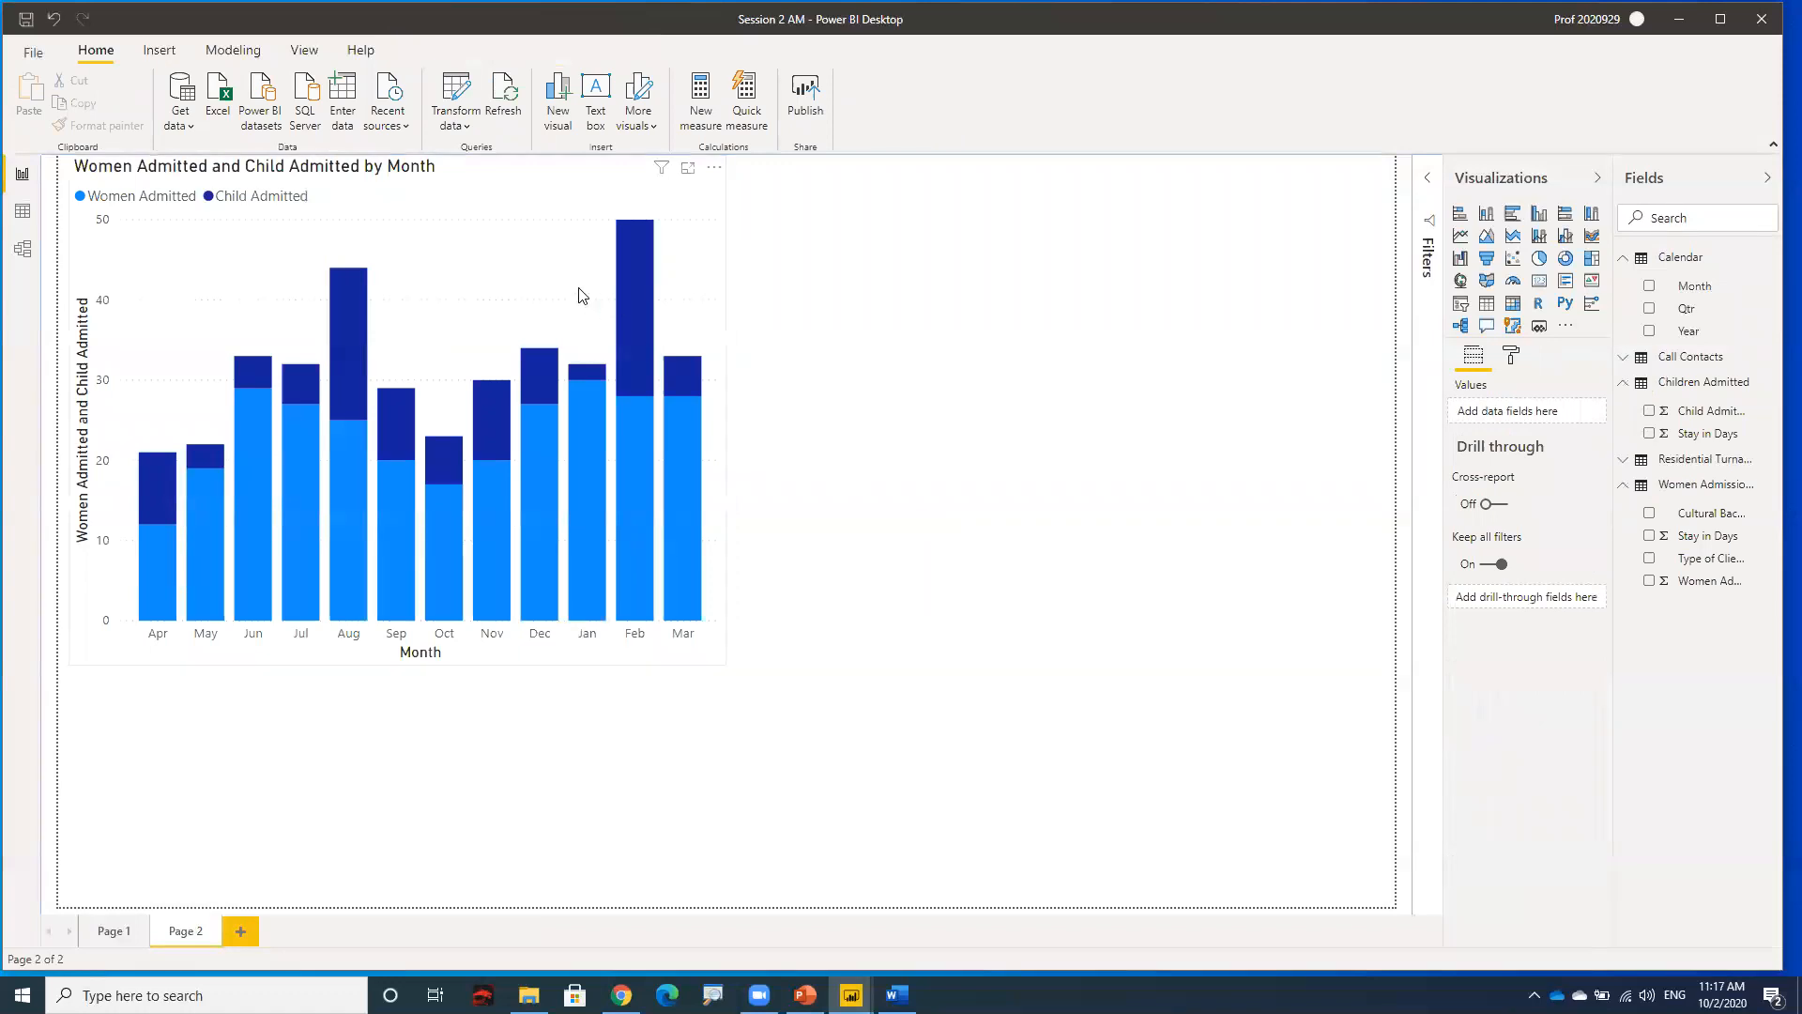
- Add Stay in Days from both the Women Admissions and Children Admitted tables as the chart's line values
left_click(452, 167)
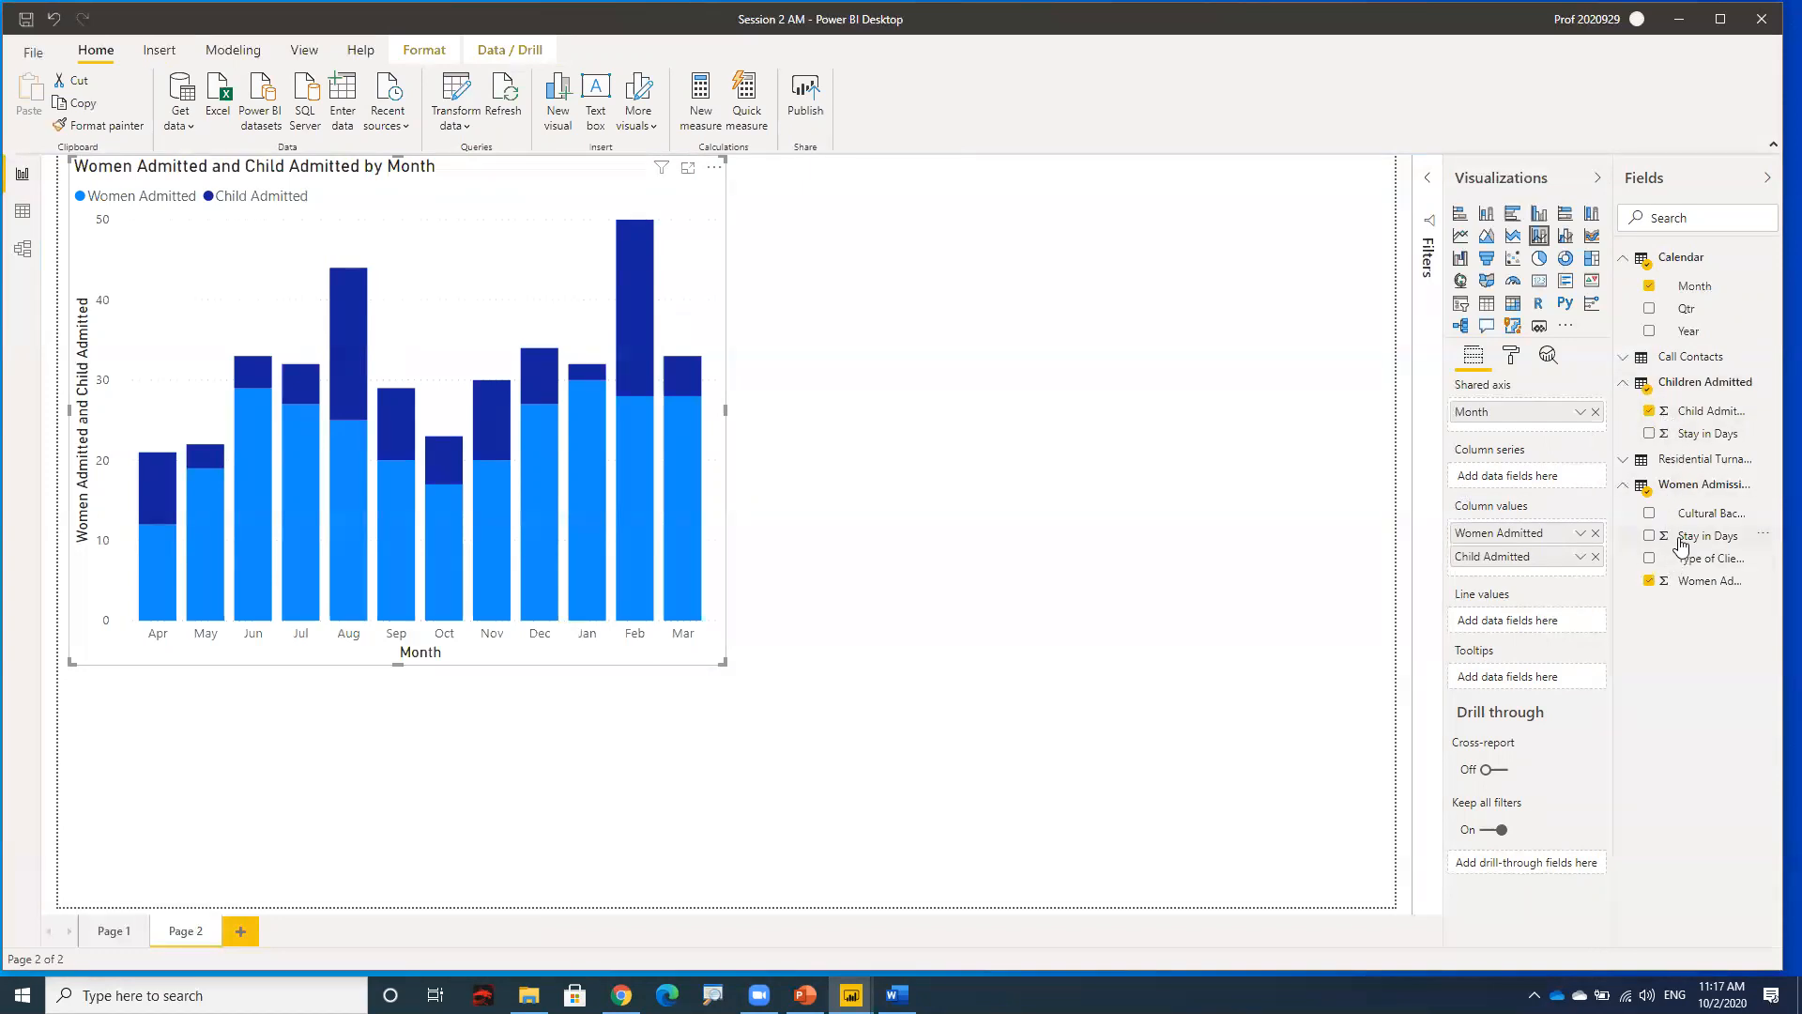
left_click_drag(1680, 540, 1549, 617)
left_click_drag(1688, 436, 1530, 634)
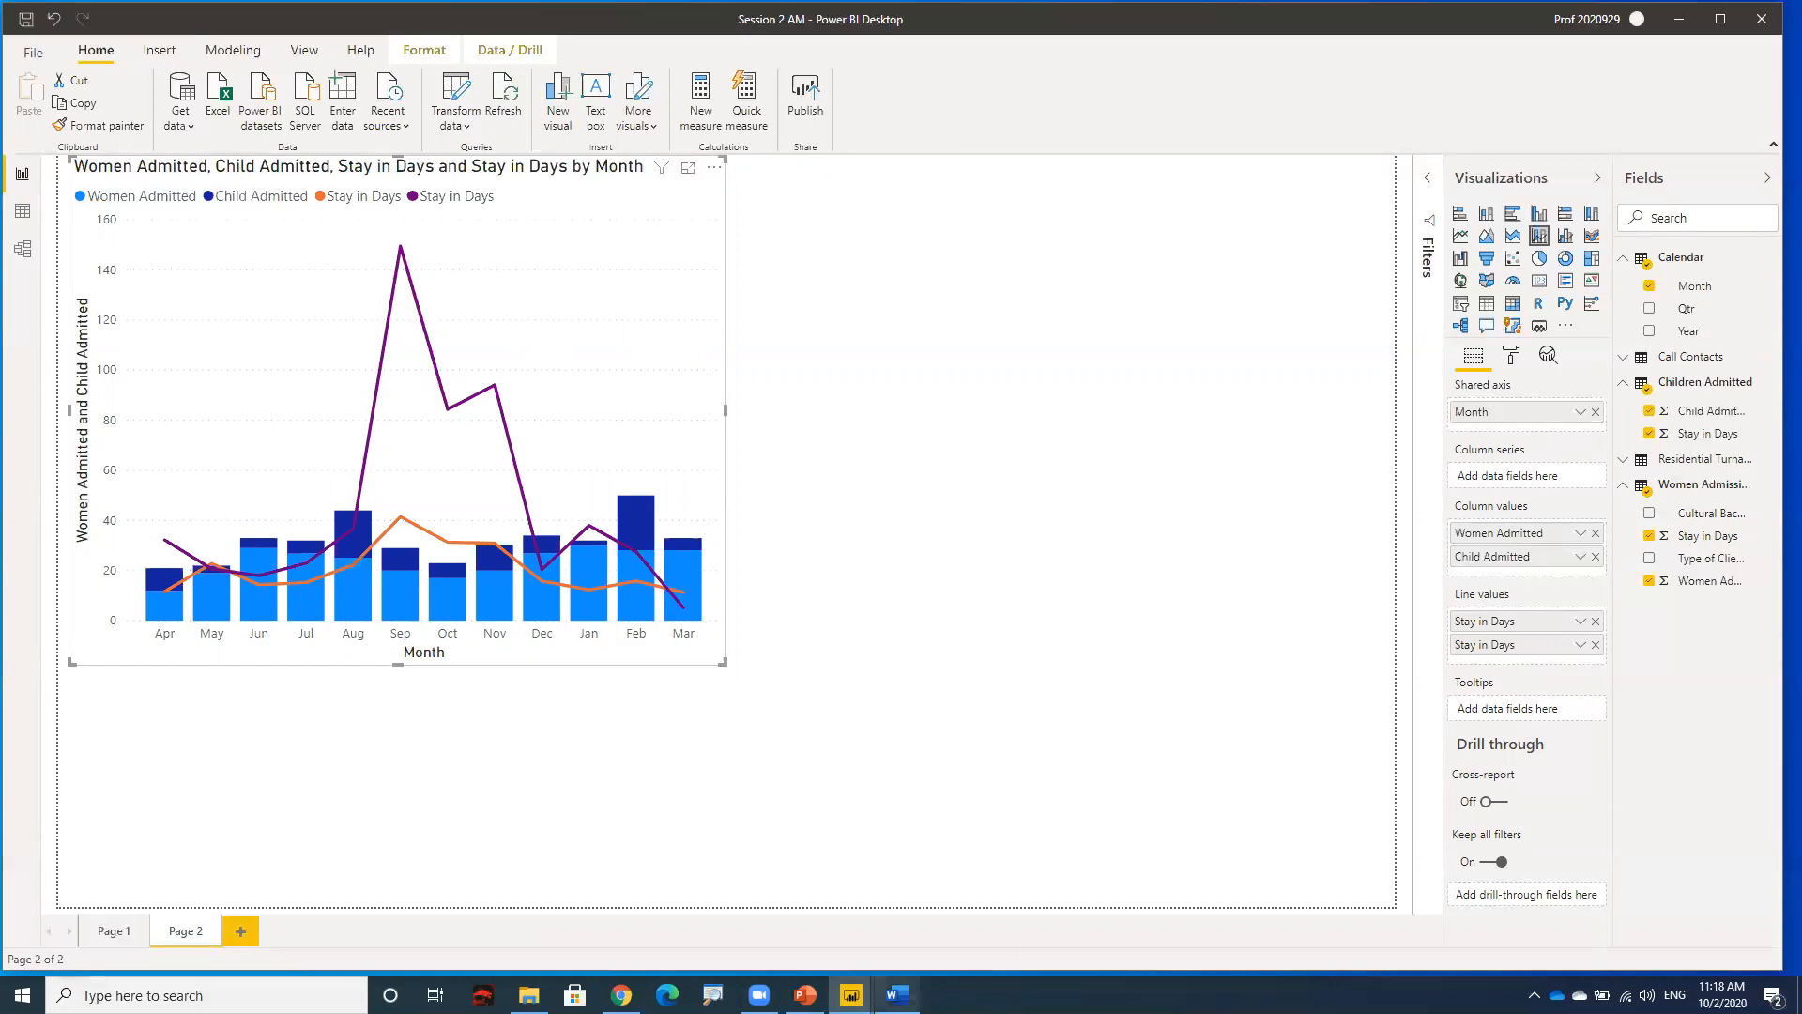
- Switch to the Word handout, open its "Find out how to do so here" link in the browser, and highlight the site address community.powerbi.com
left_click(903, 987)
scroll(852, 862, "down", 3)
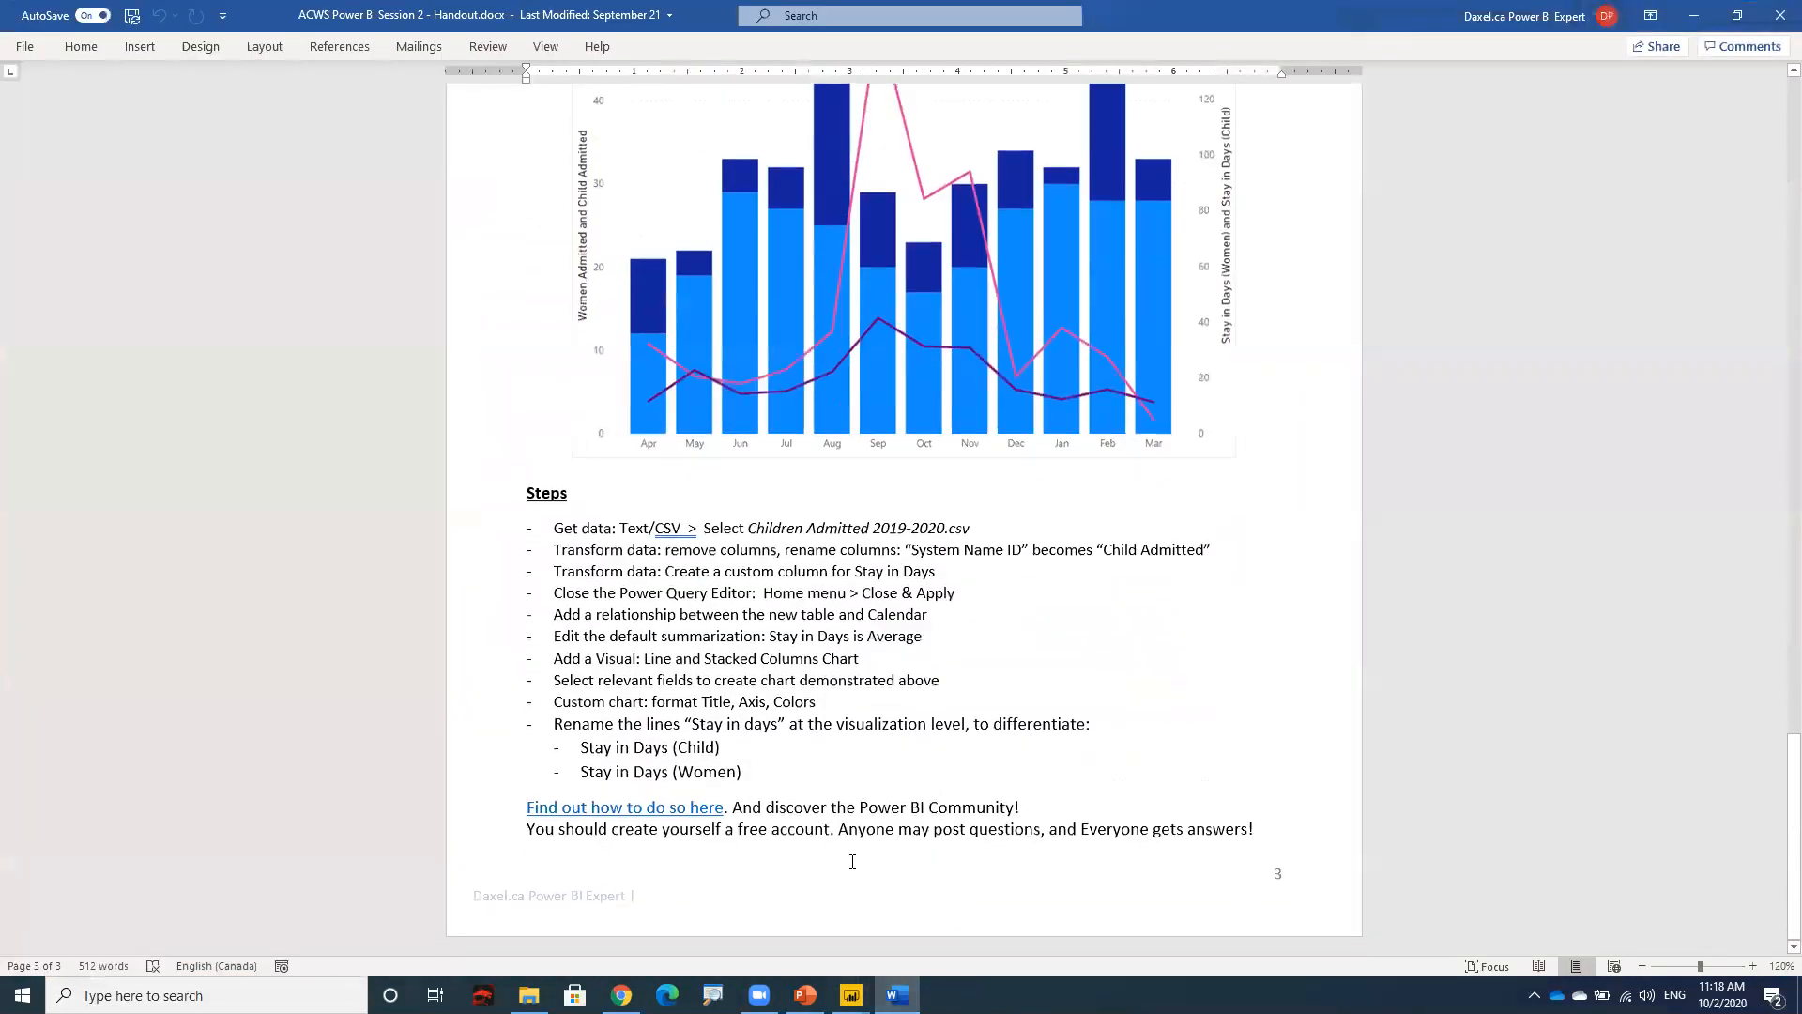
right_click(655, 807)
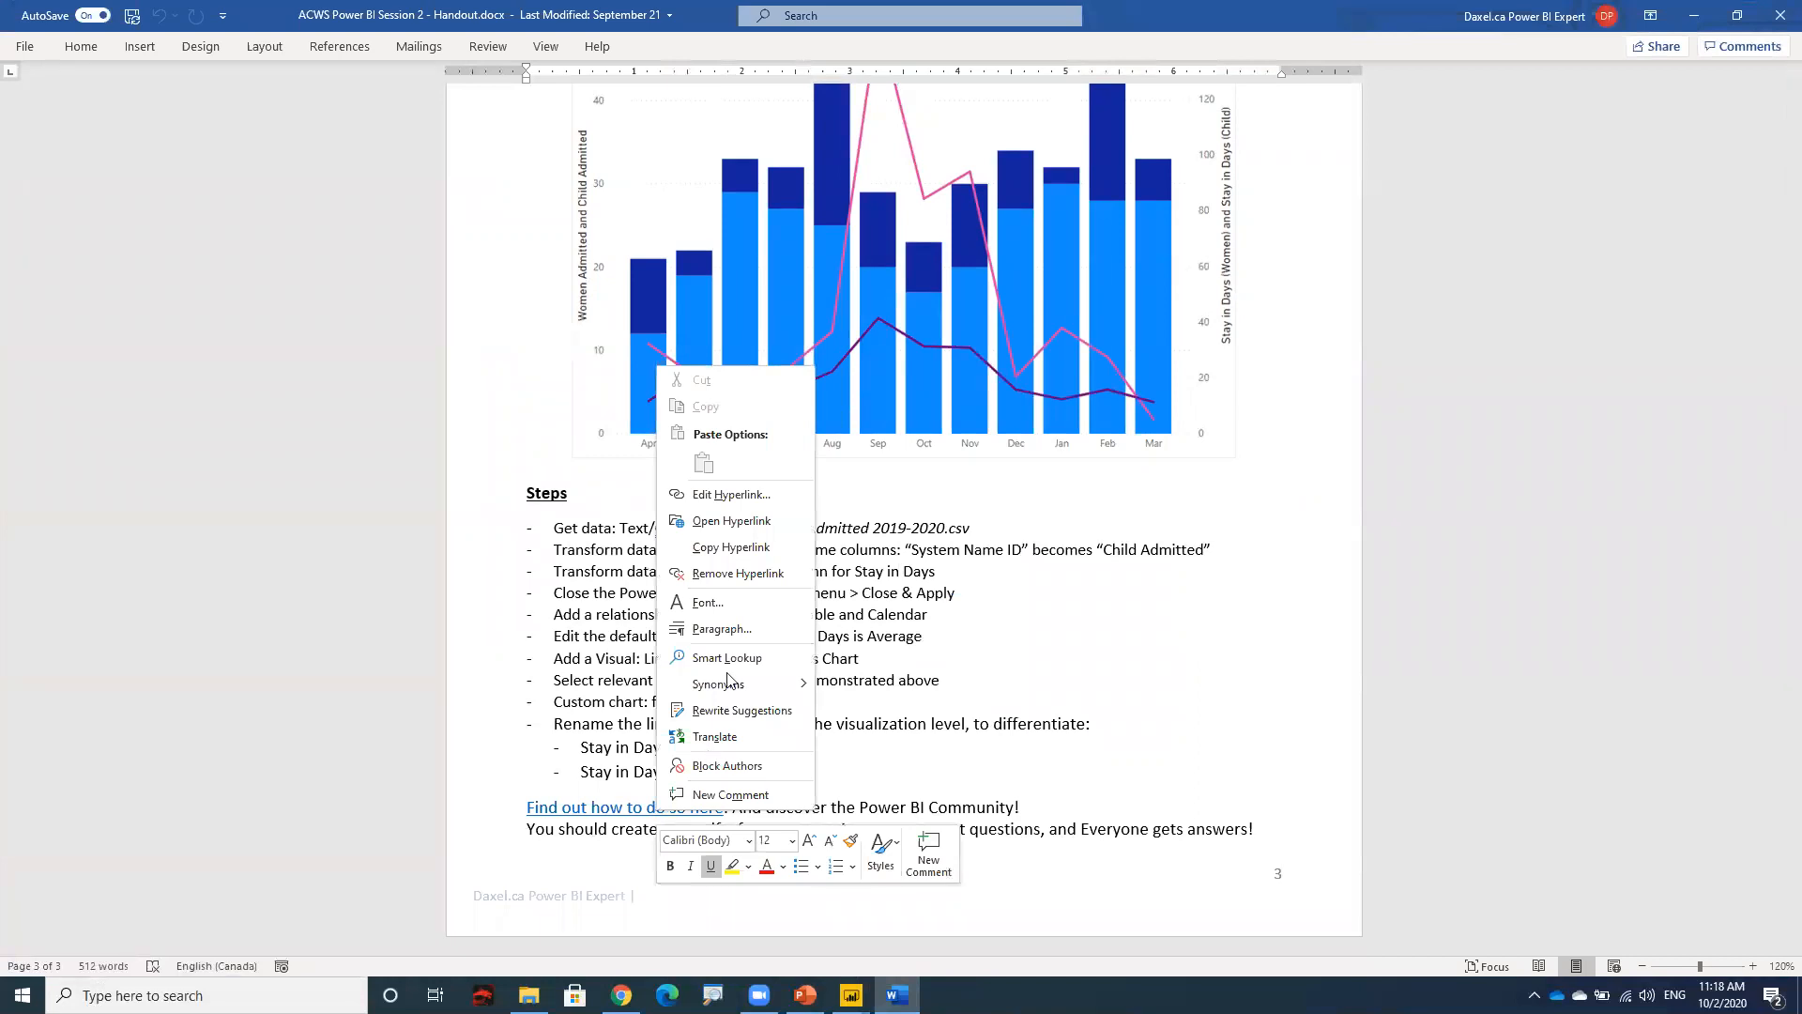
left_click(729, 522)
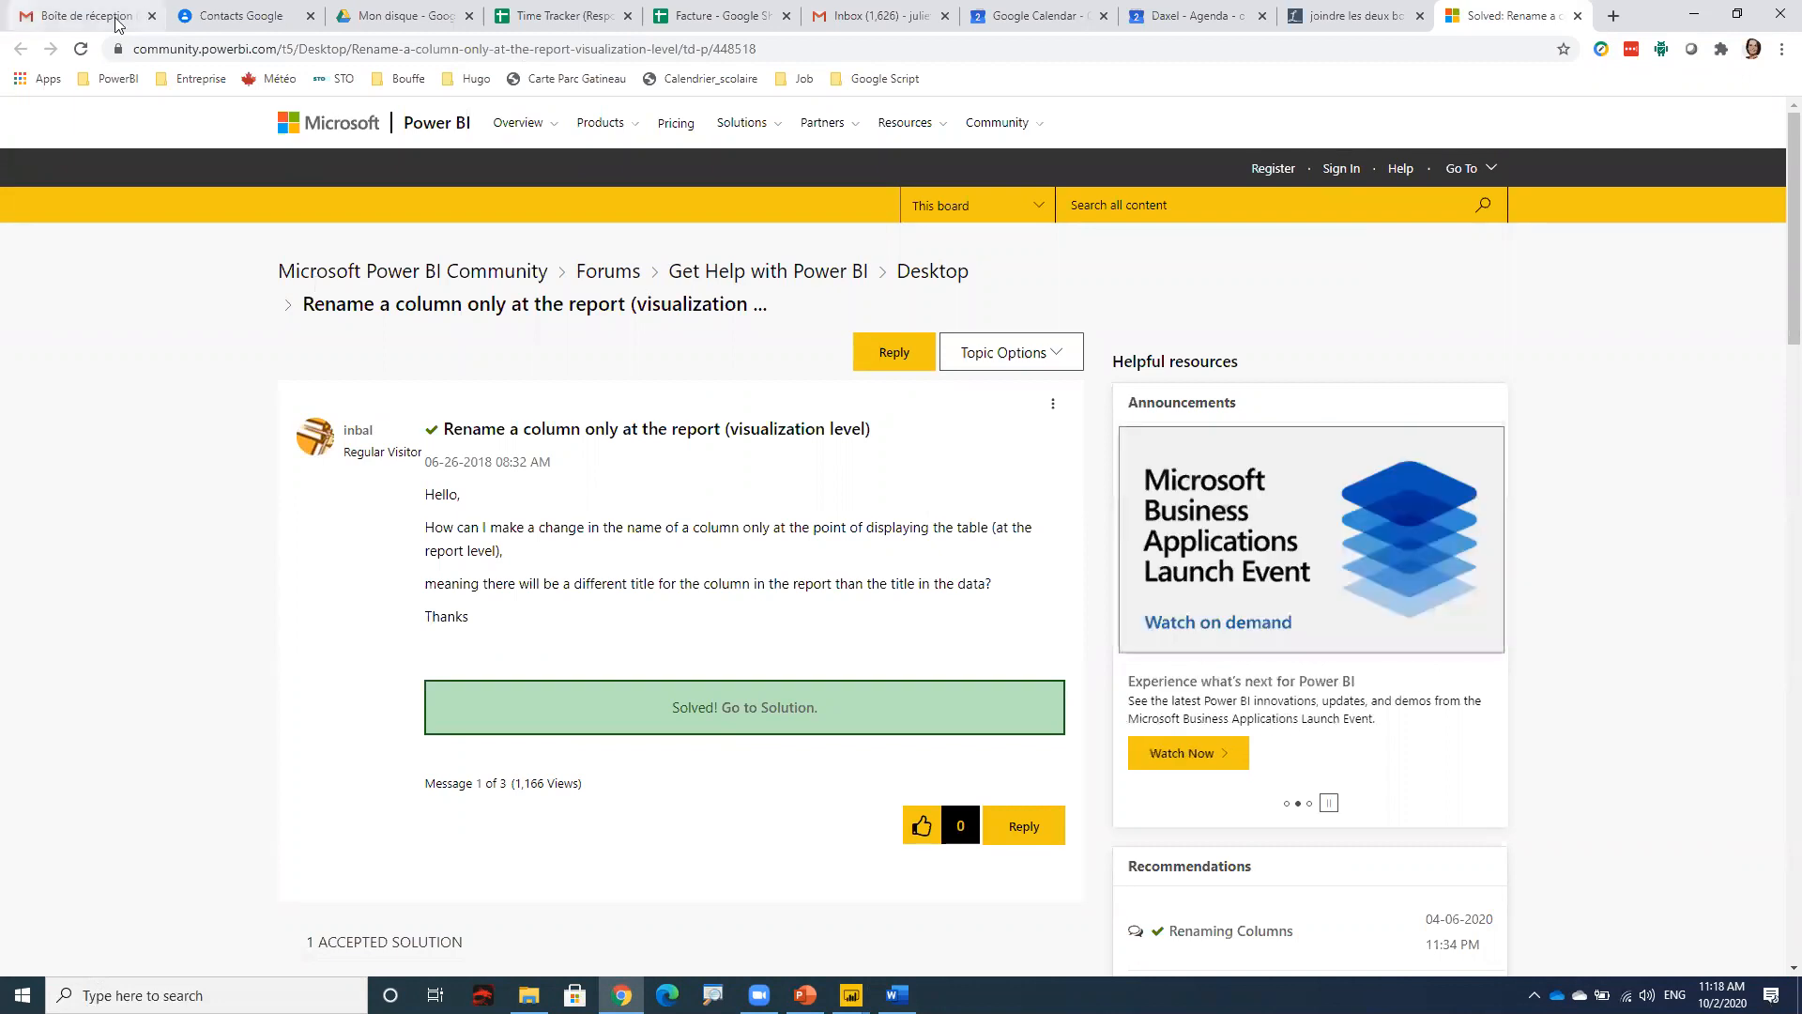
left_click_drag(133, 49, 319, 49)
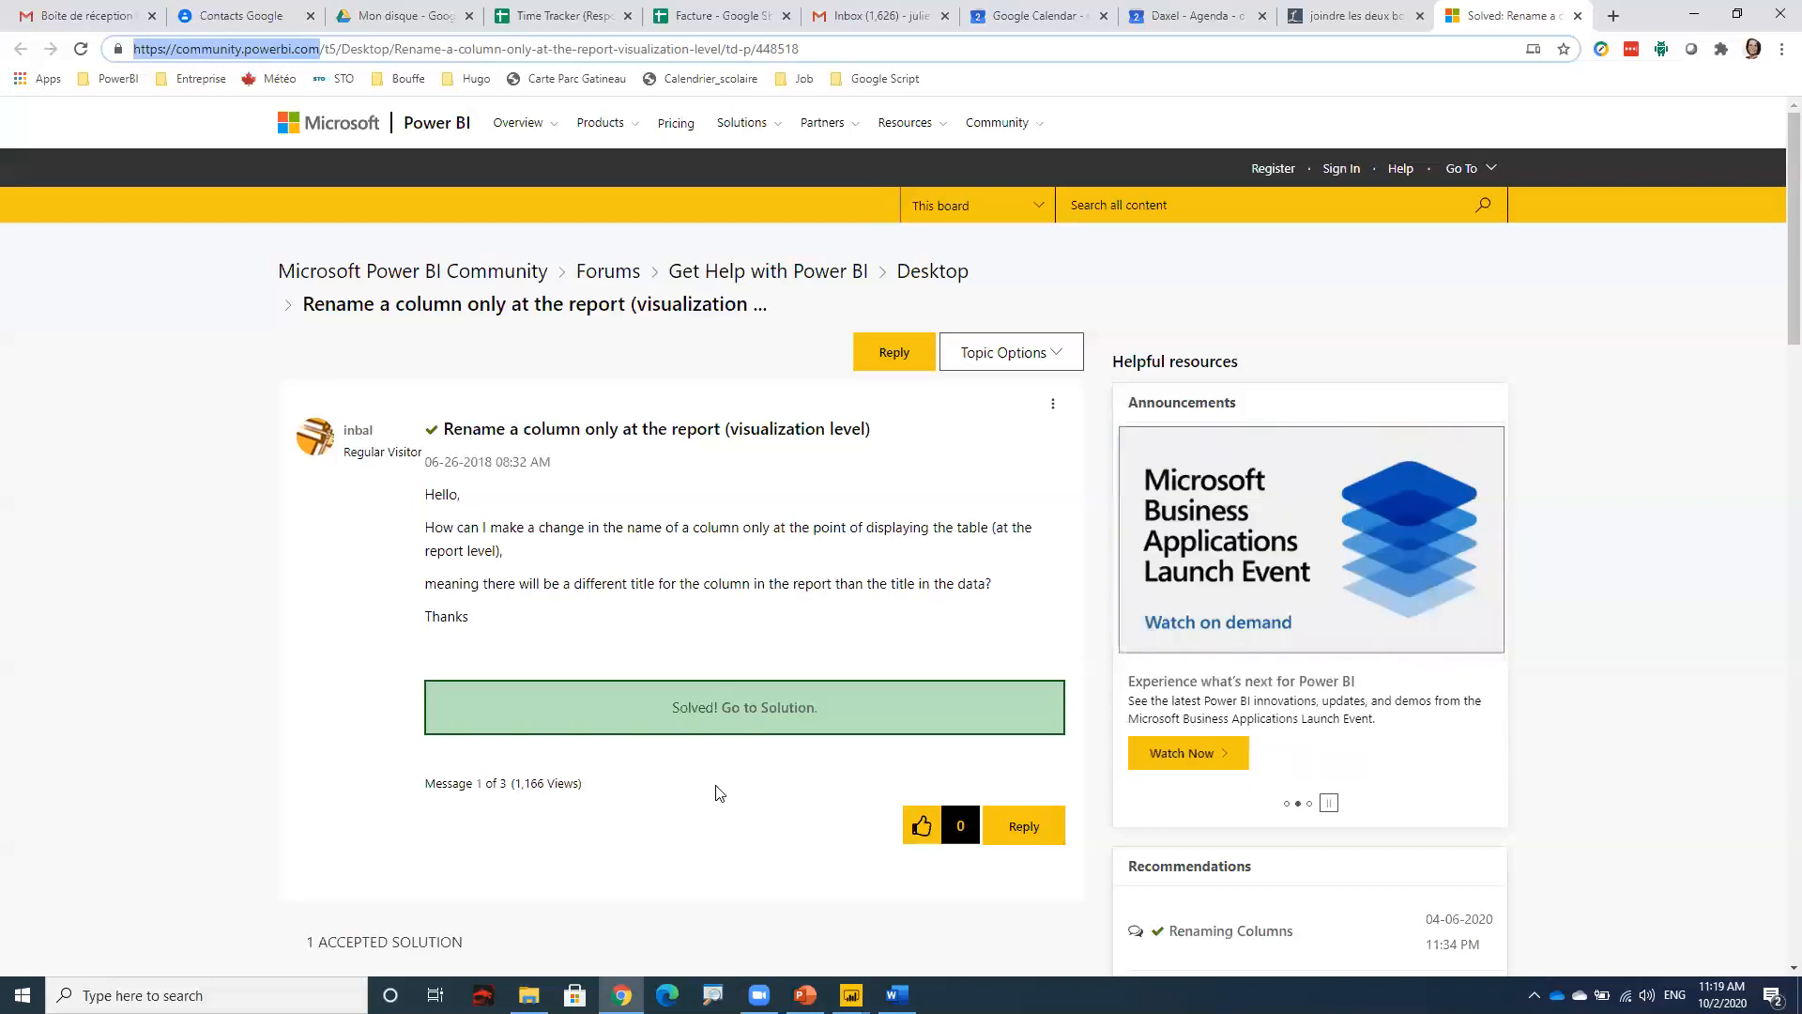
- Read the accepted solution on renaming a column only at the visualization level, and return to the Power BI Desktop report
scroll(711, 749, "down", 5)
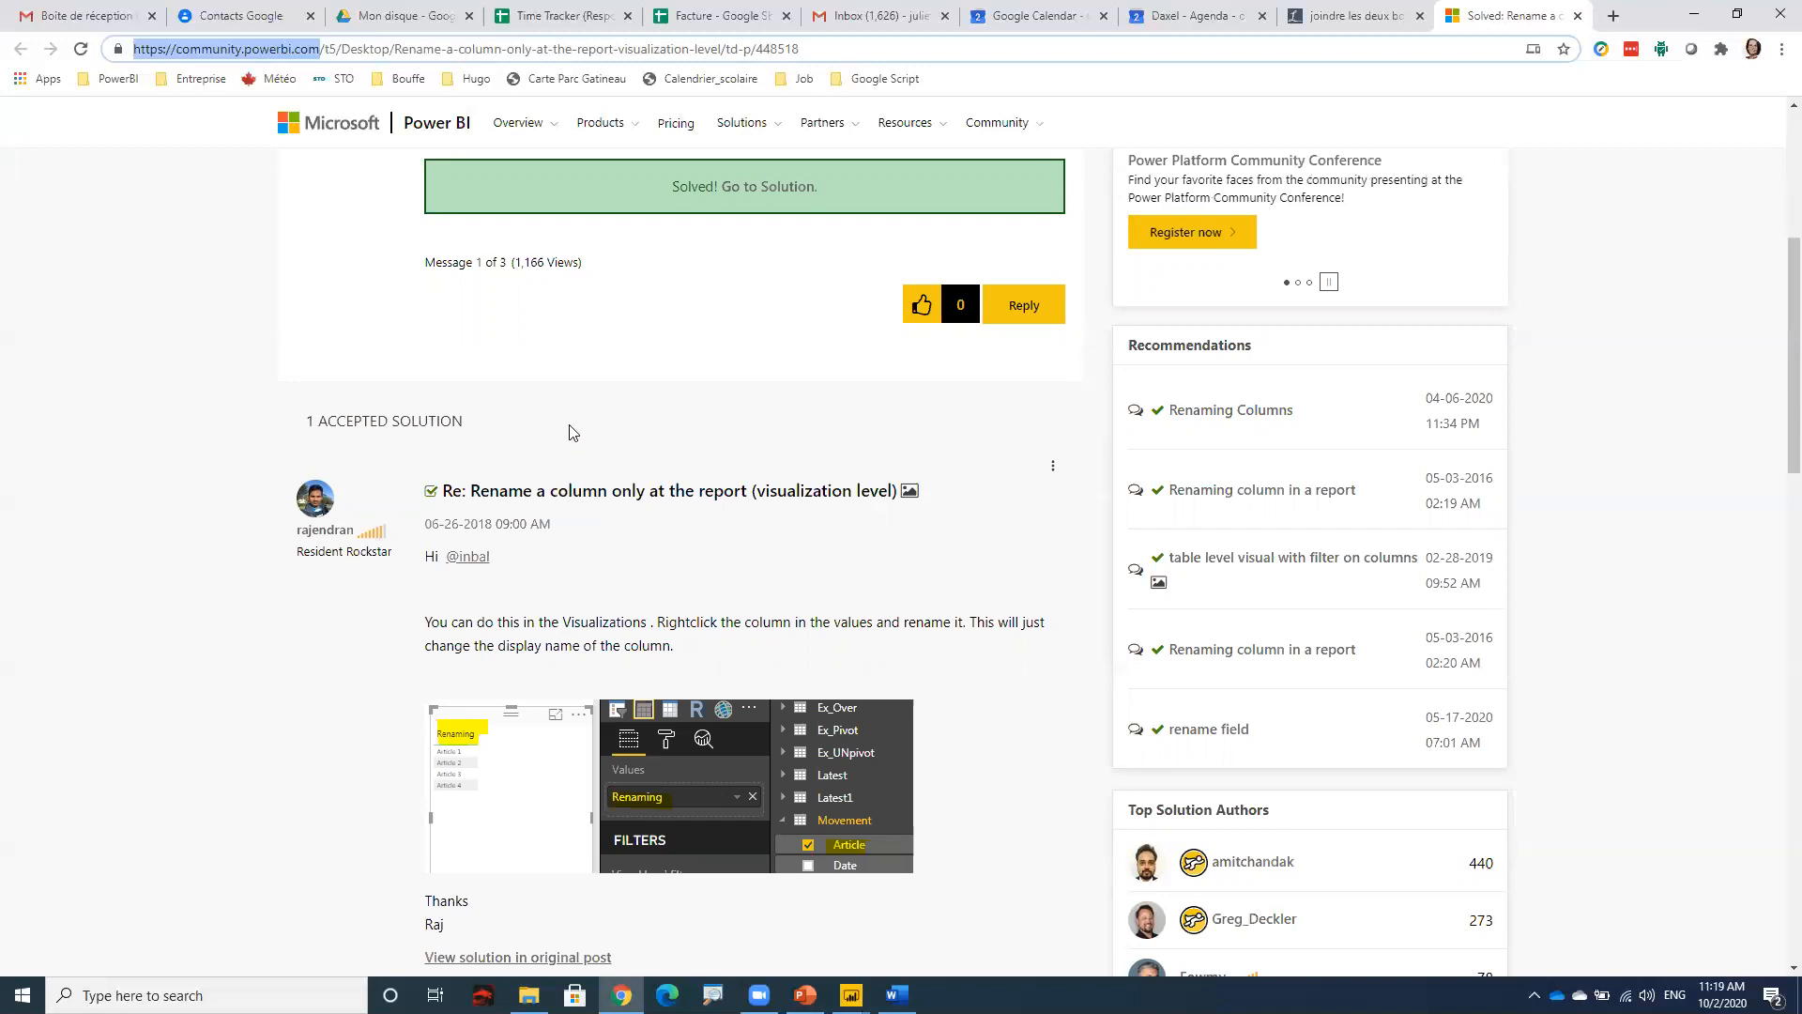
scroll(507, 298, "up", 2)
scroll(507, 304, "up", 3)
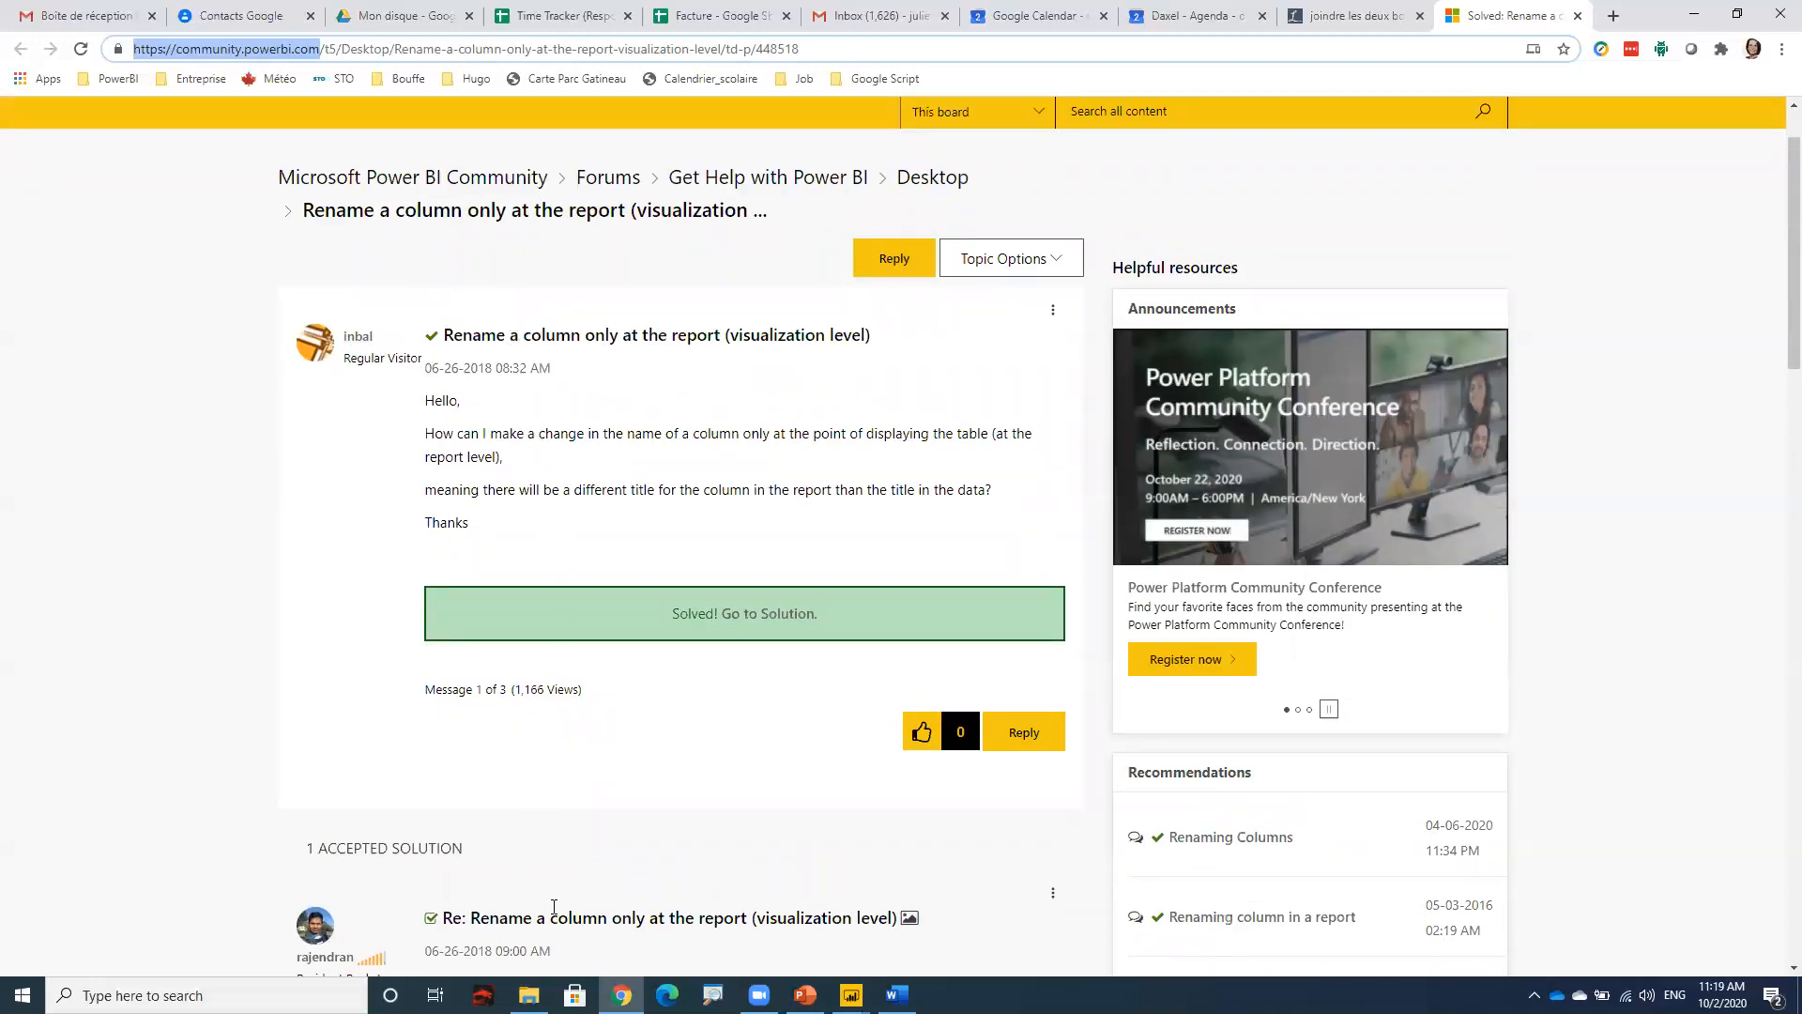
scroll(549, 906, "down", 2)
scroll(549, 906, "down", 3)
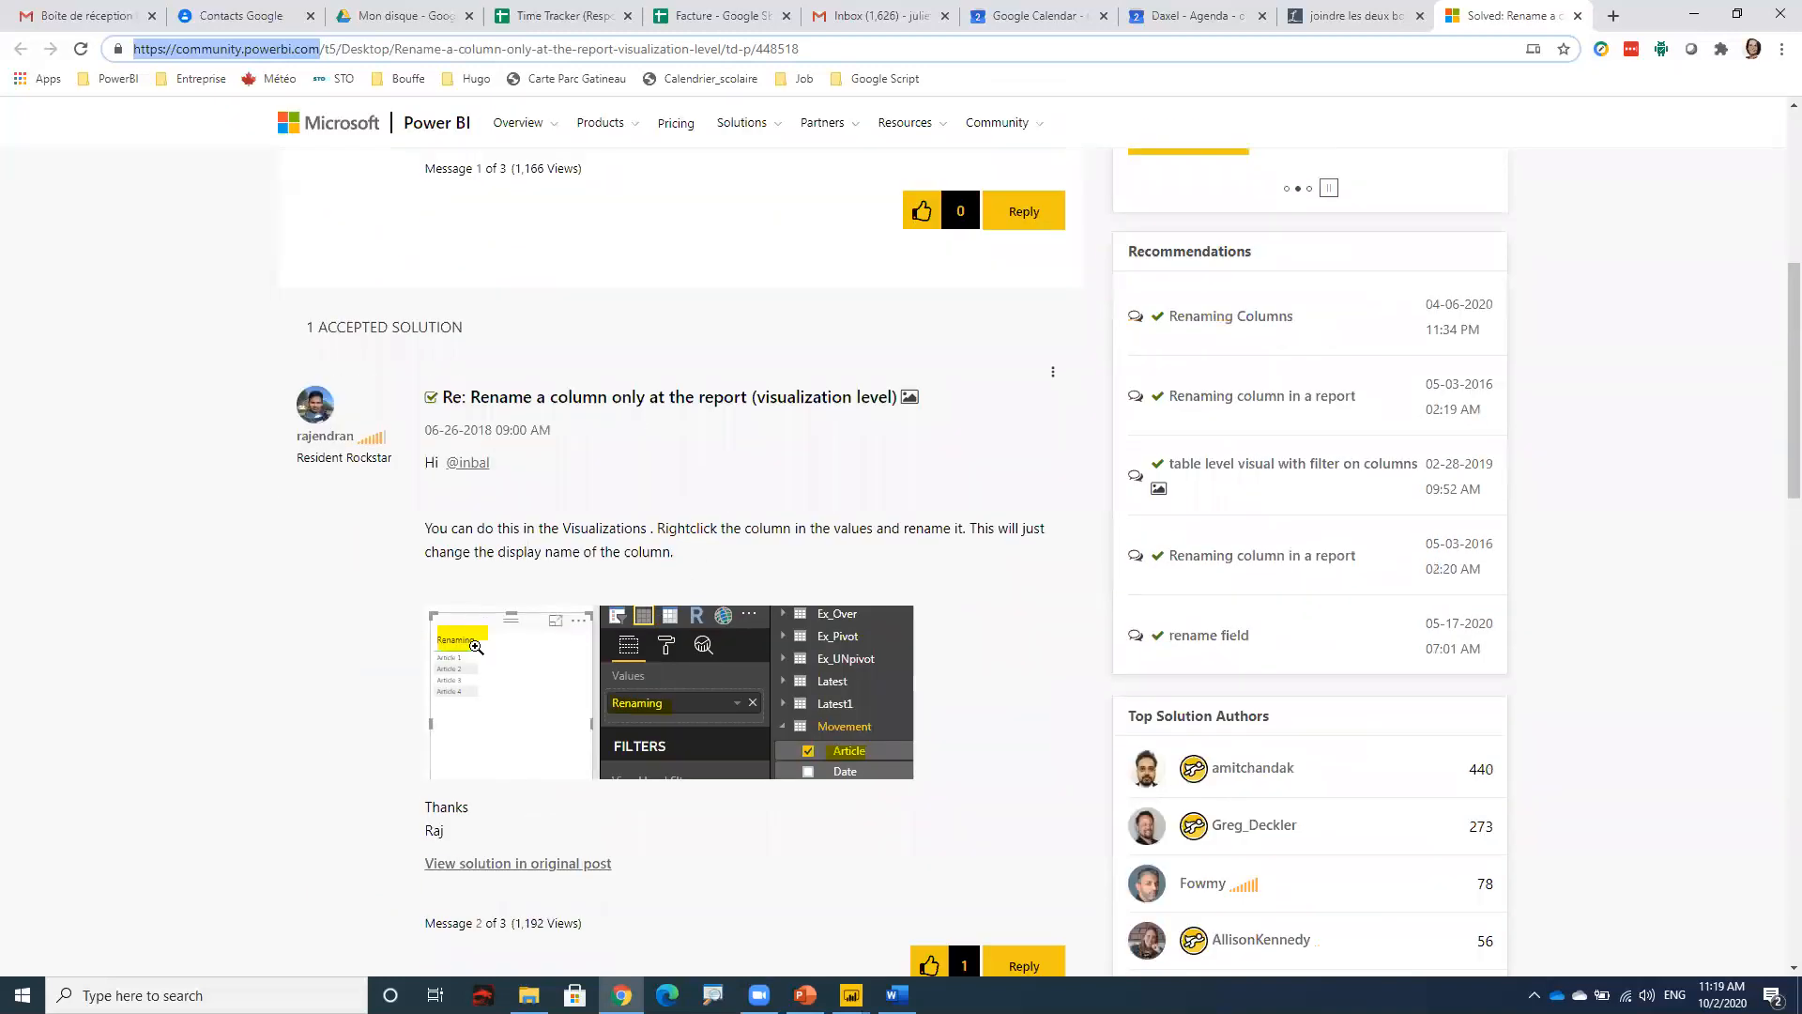
scroll(640, 878, "down", 1)
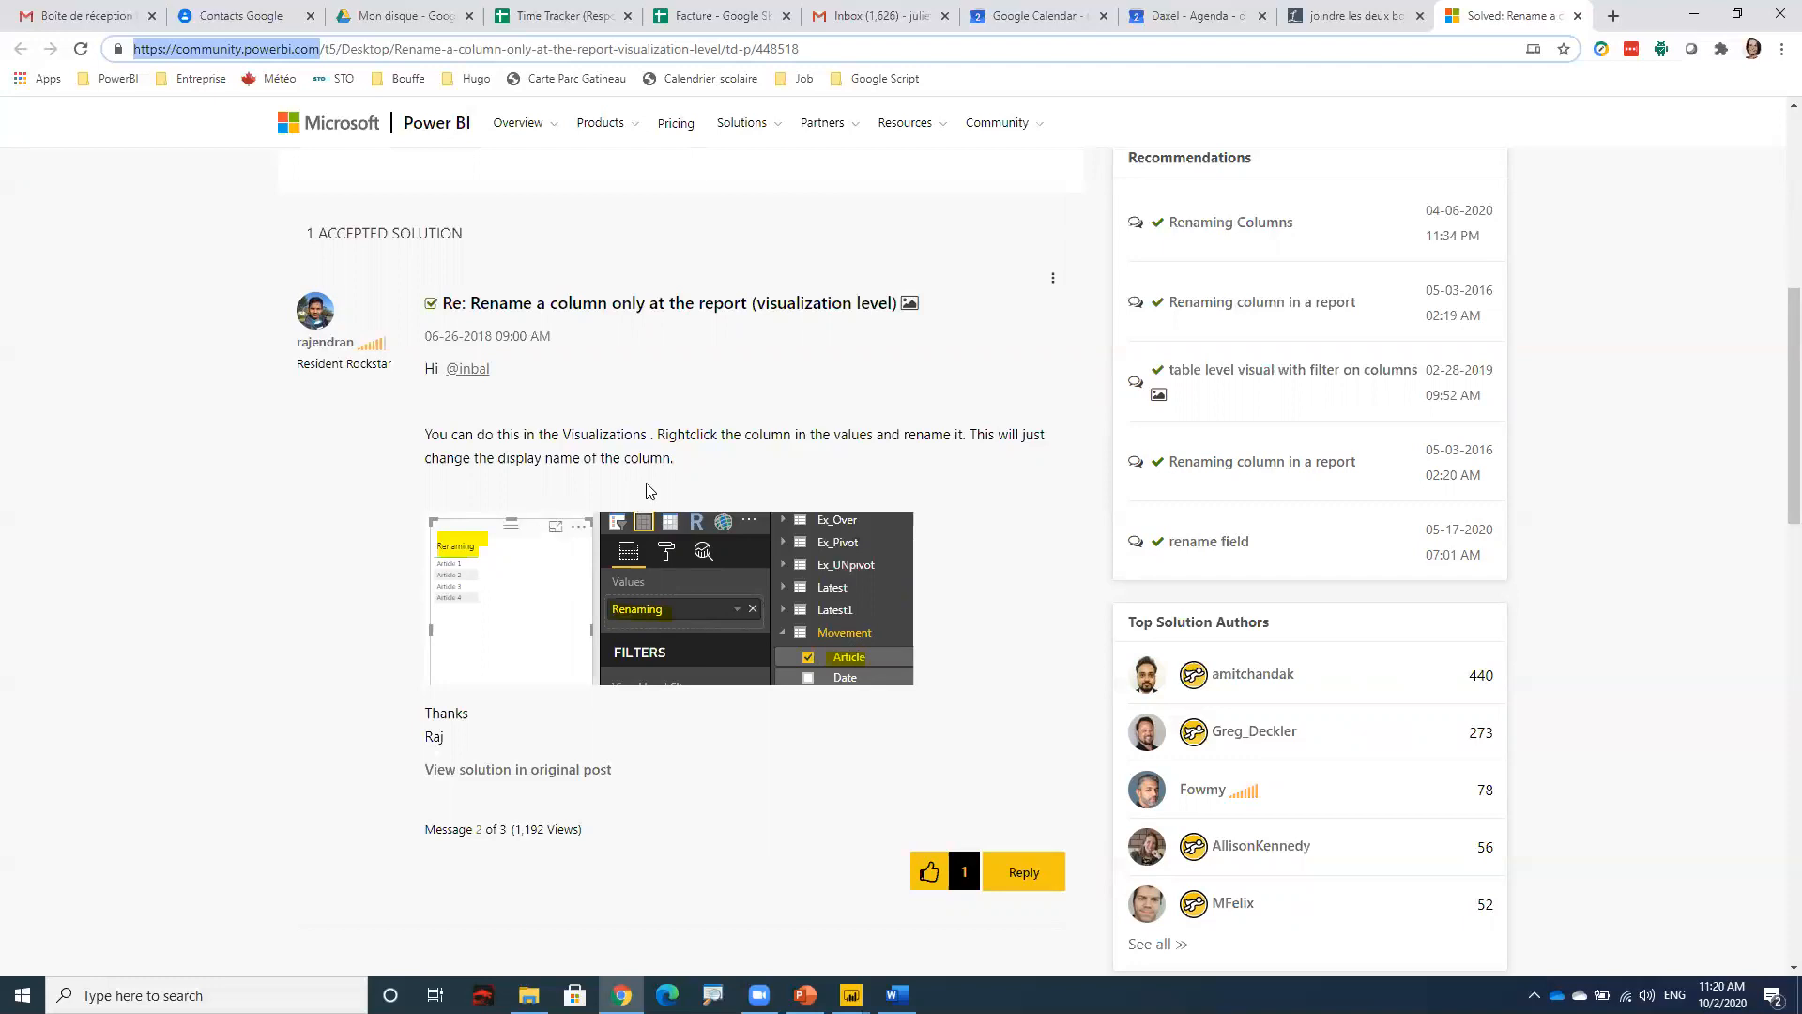
left_click(1694, 15)
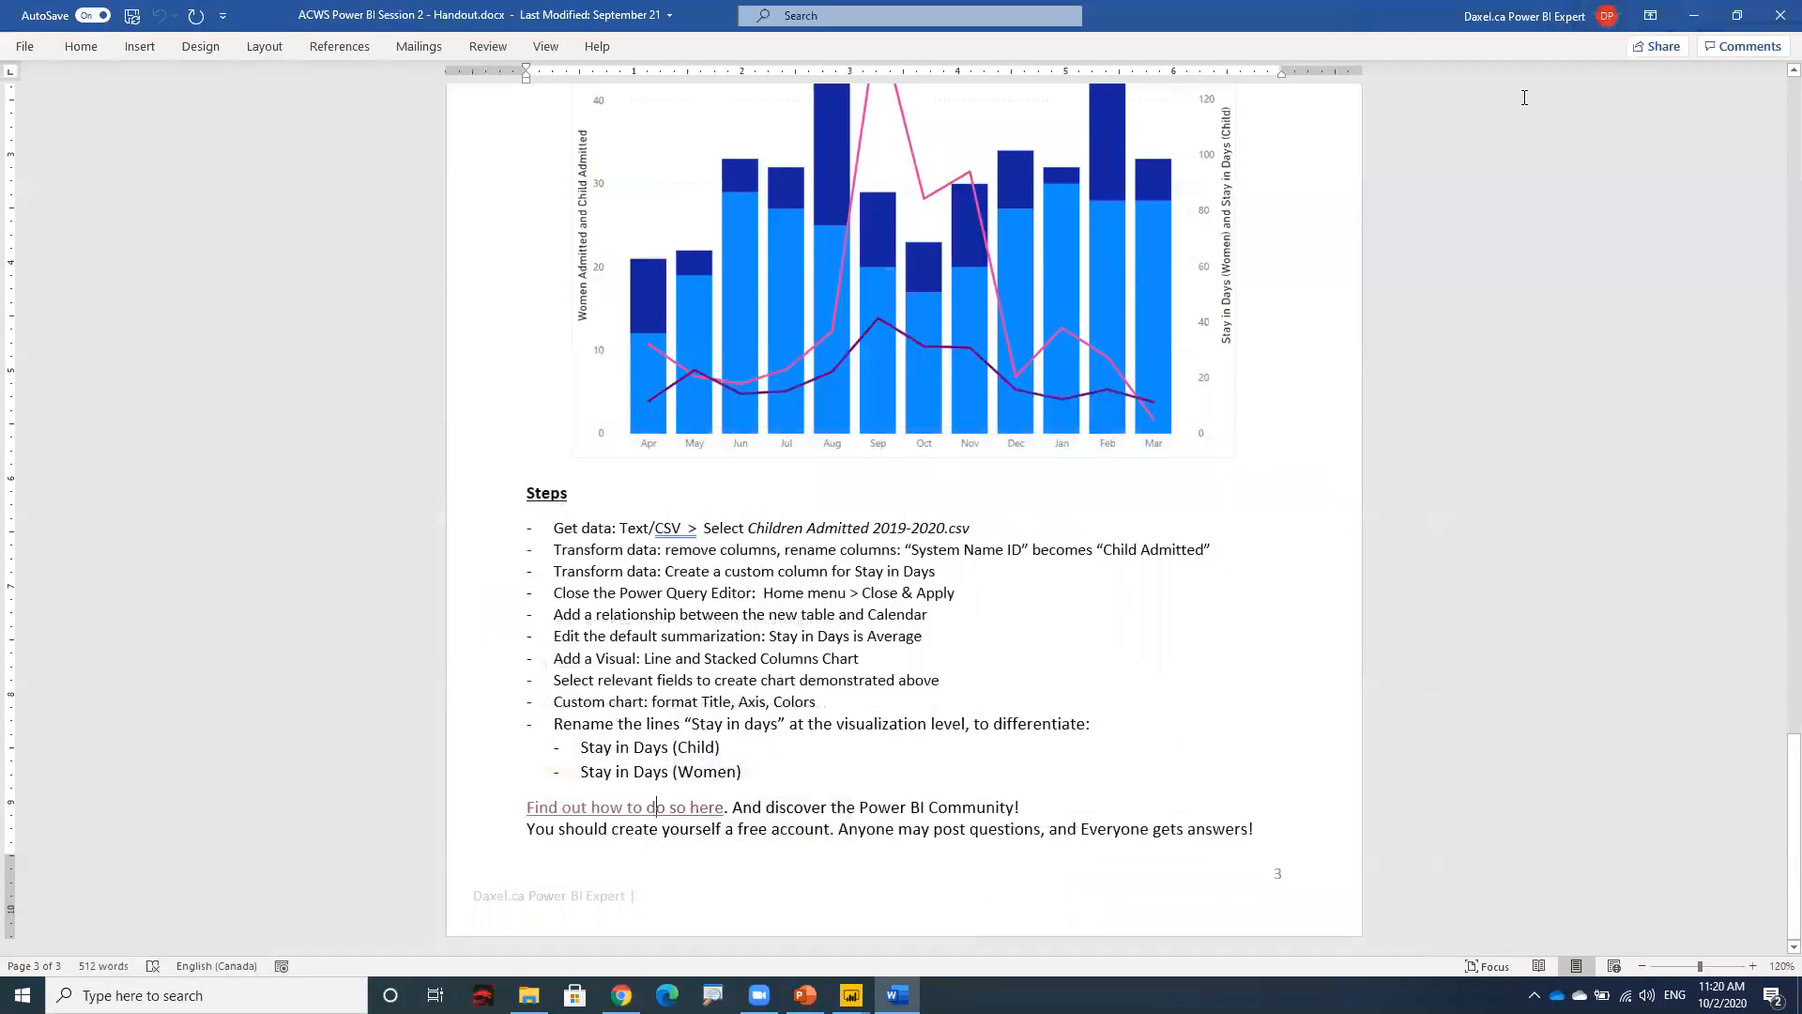
left_click(1694, 15)
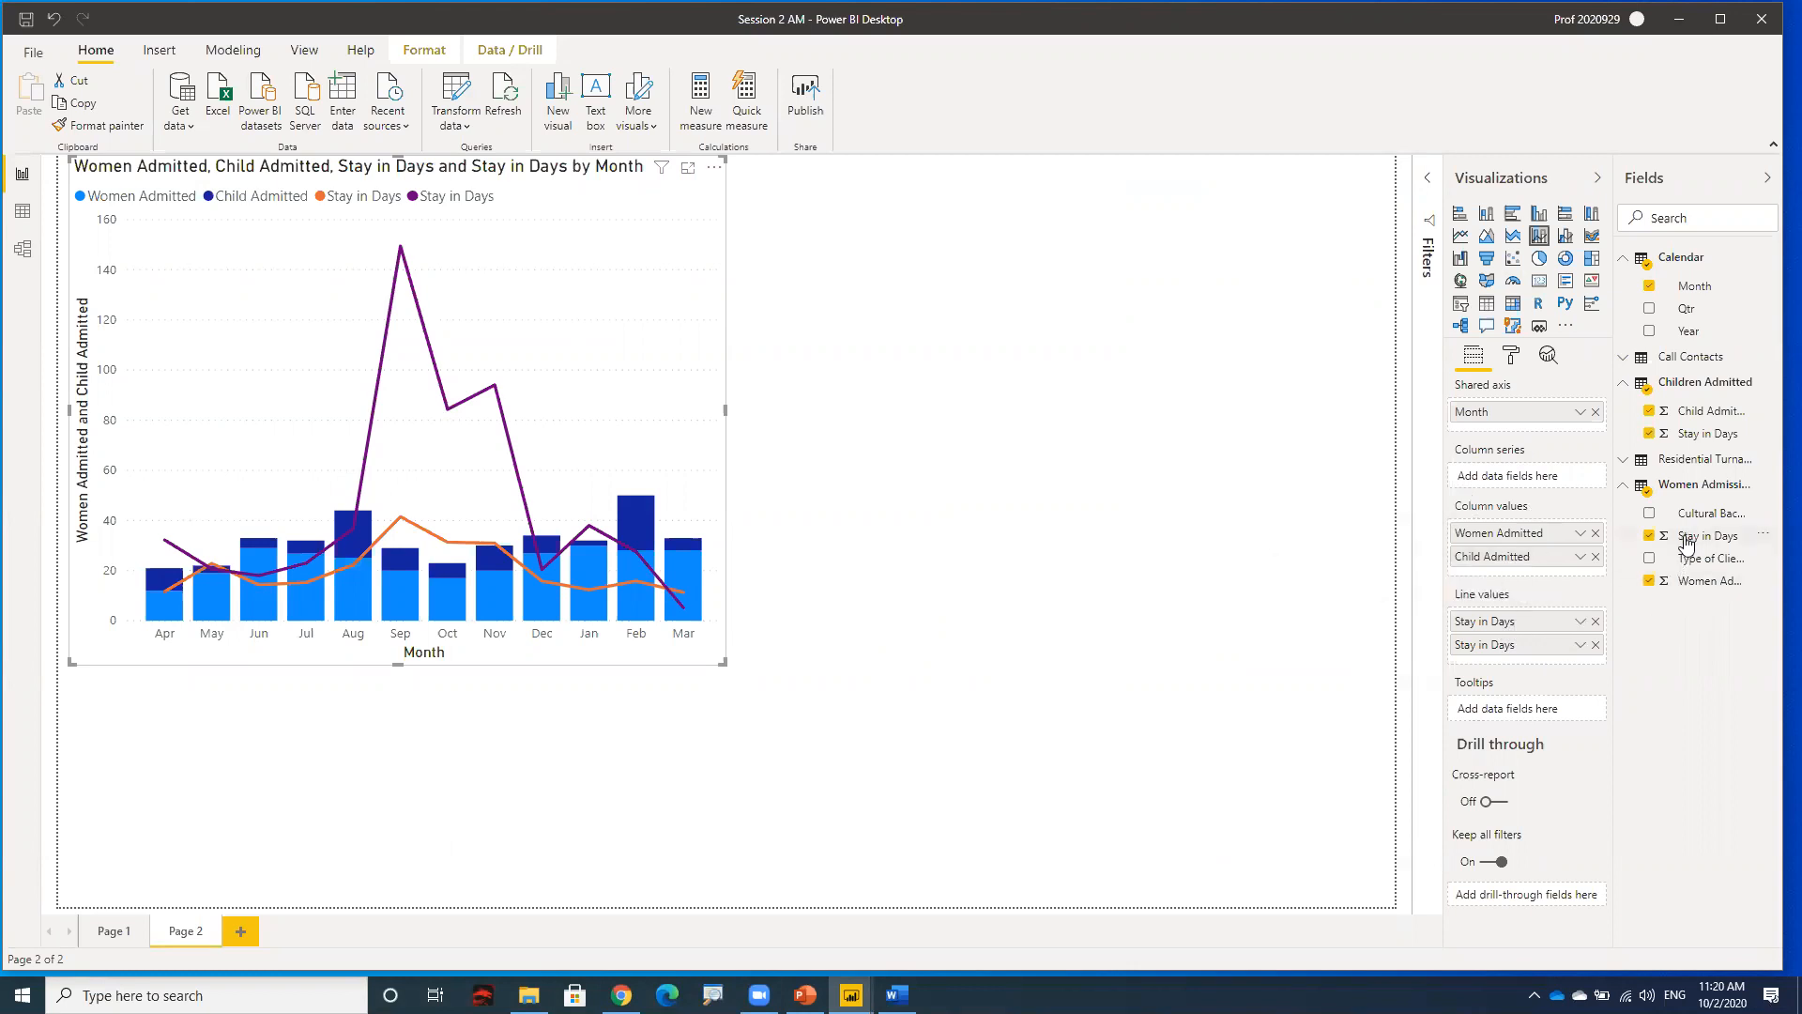
- Rename the chart's first line value to Stay in Days (Women) at the visual level
right_click(1512, 624)
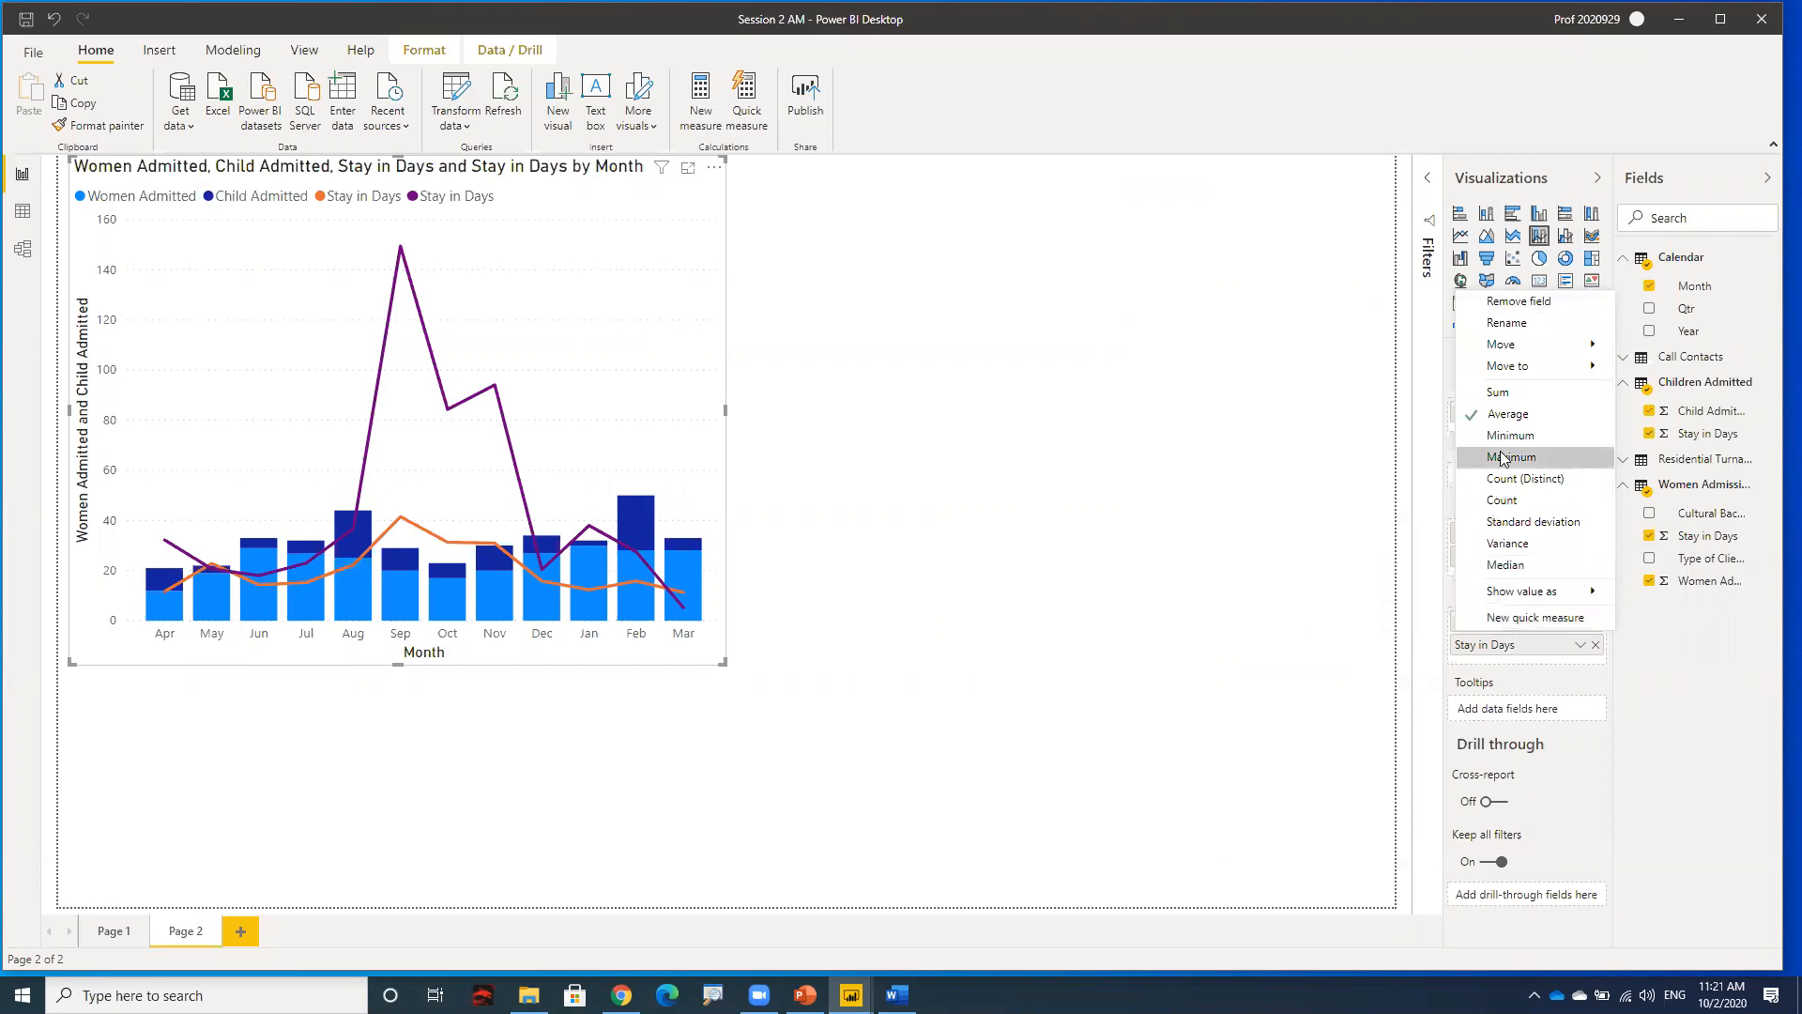
mouse_move(1509, 365)
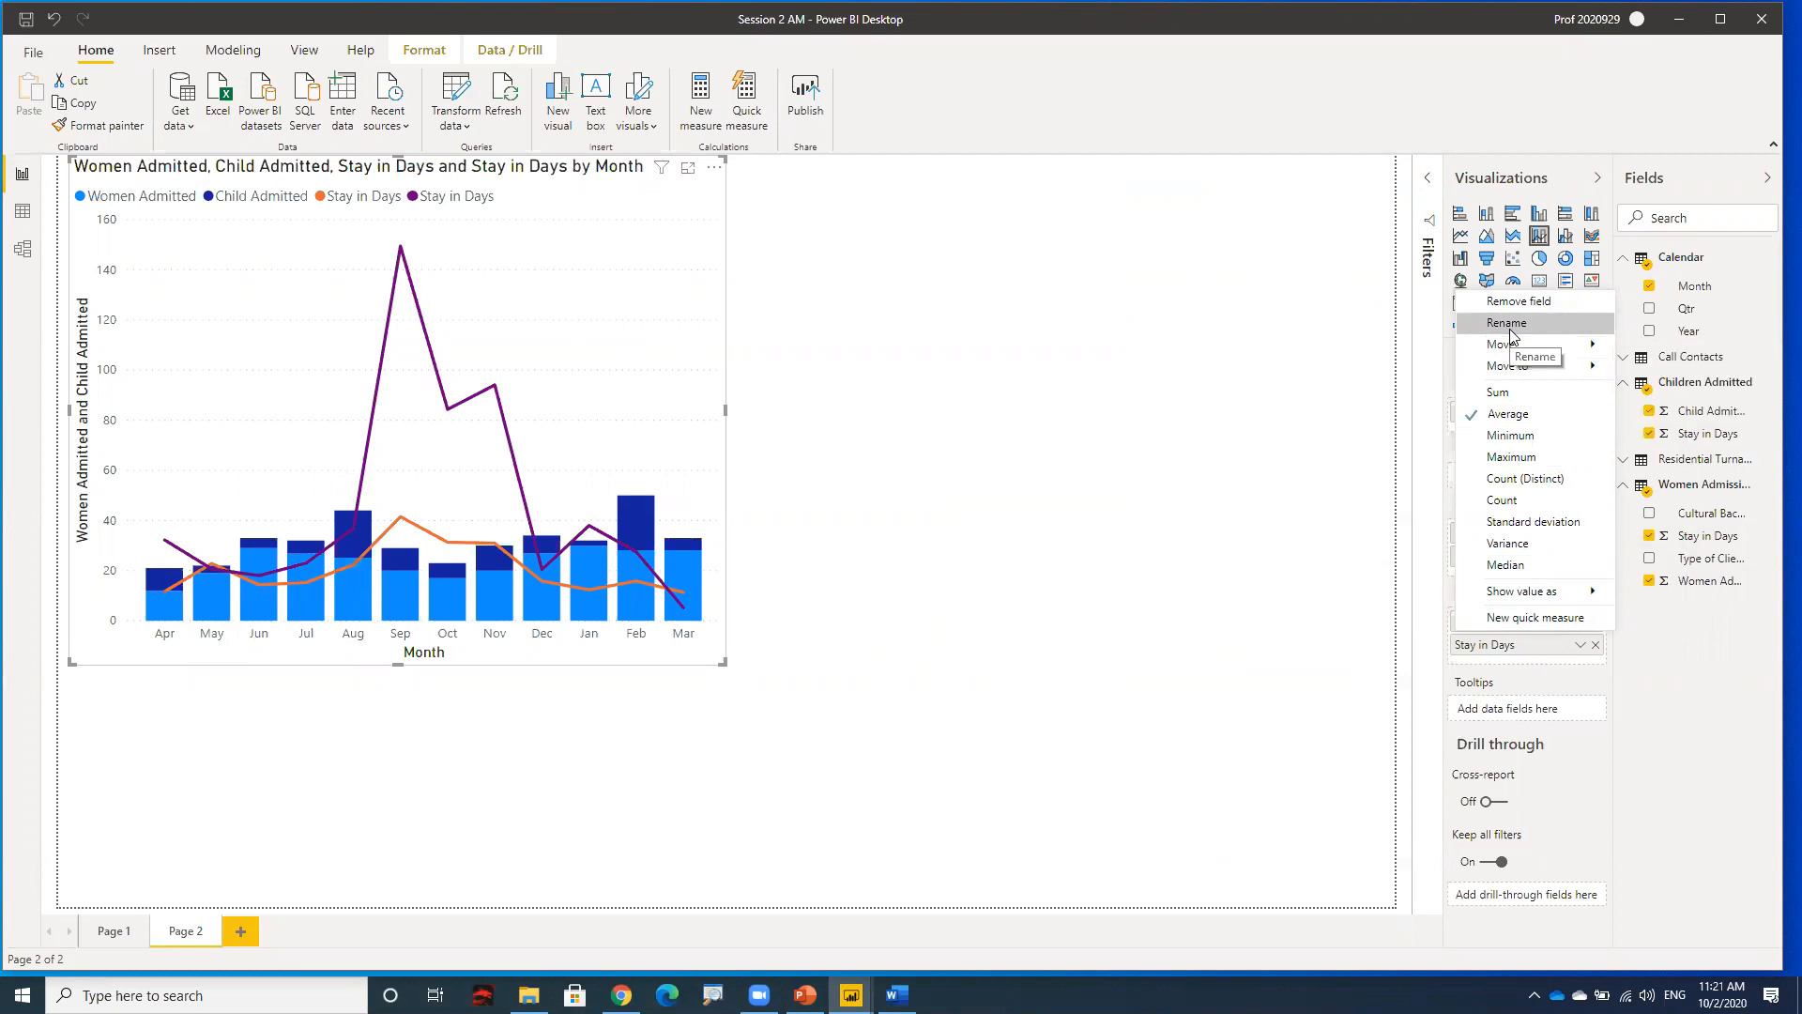
left_click(1507, 323)
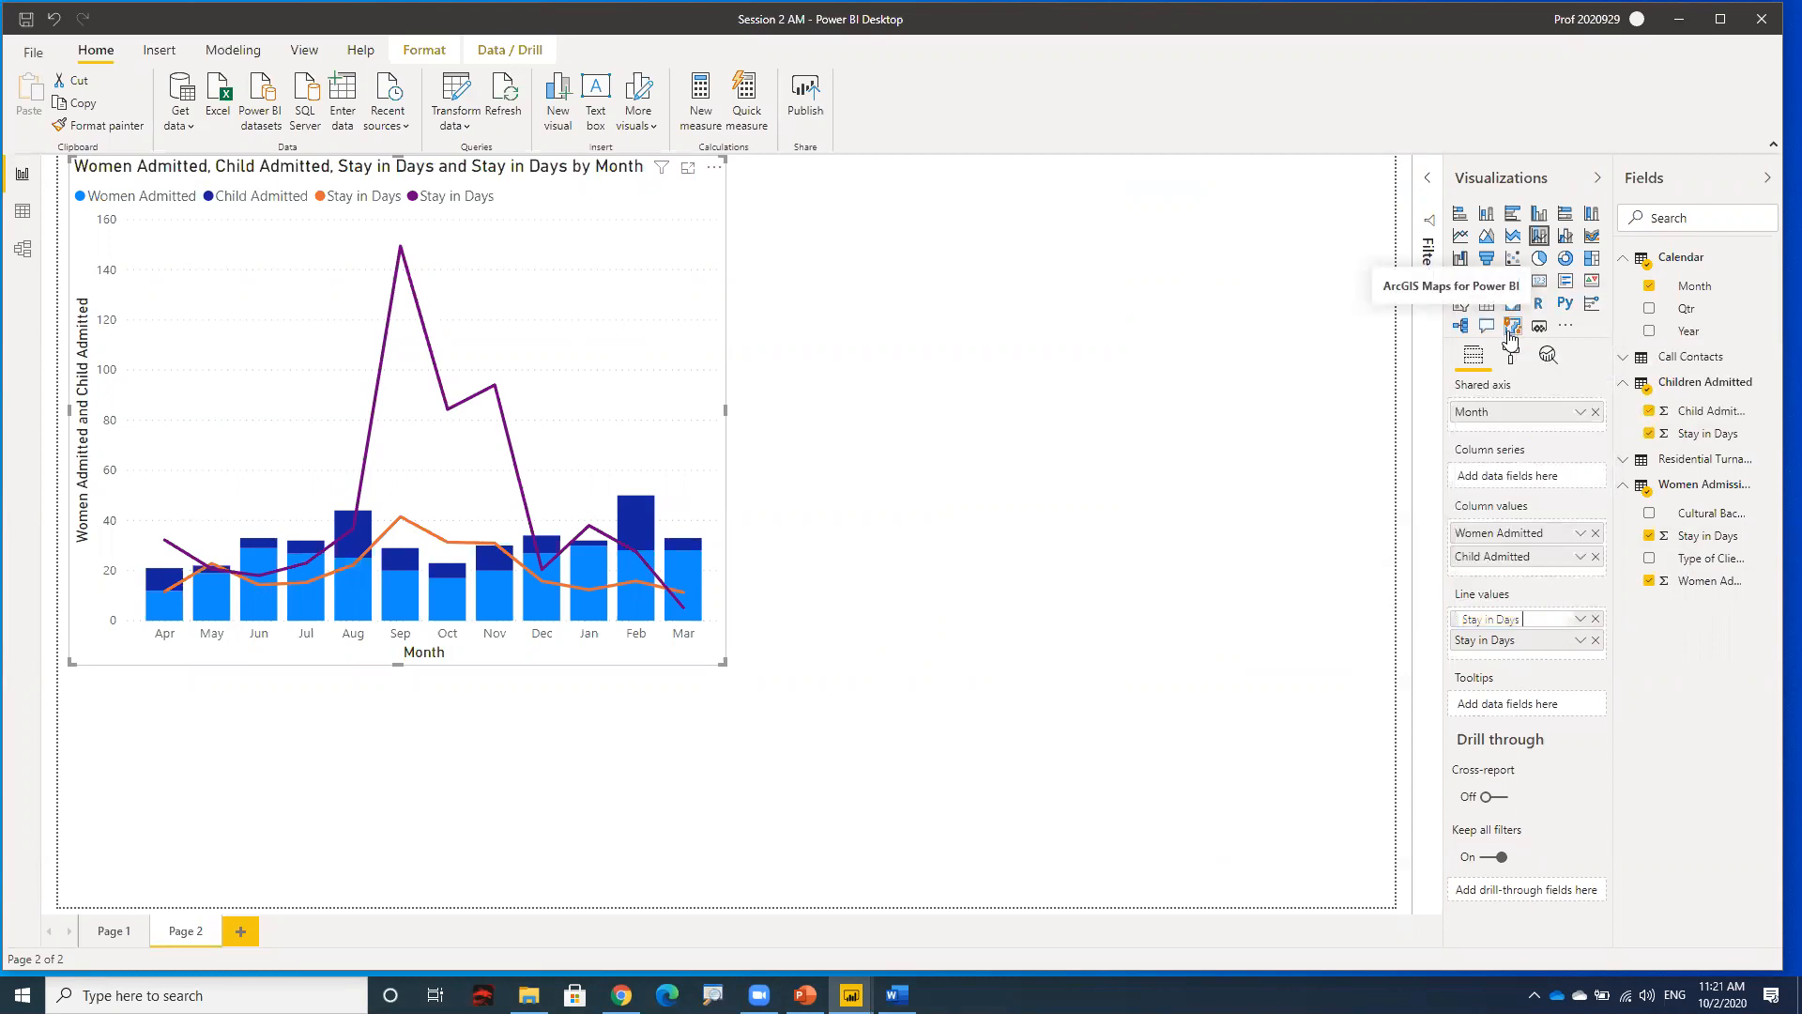
type("(Women")
key("Return")
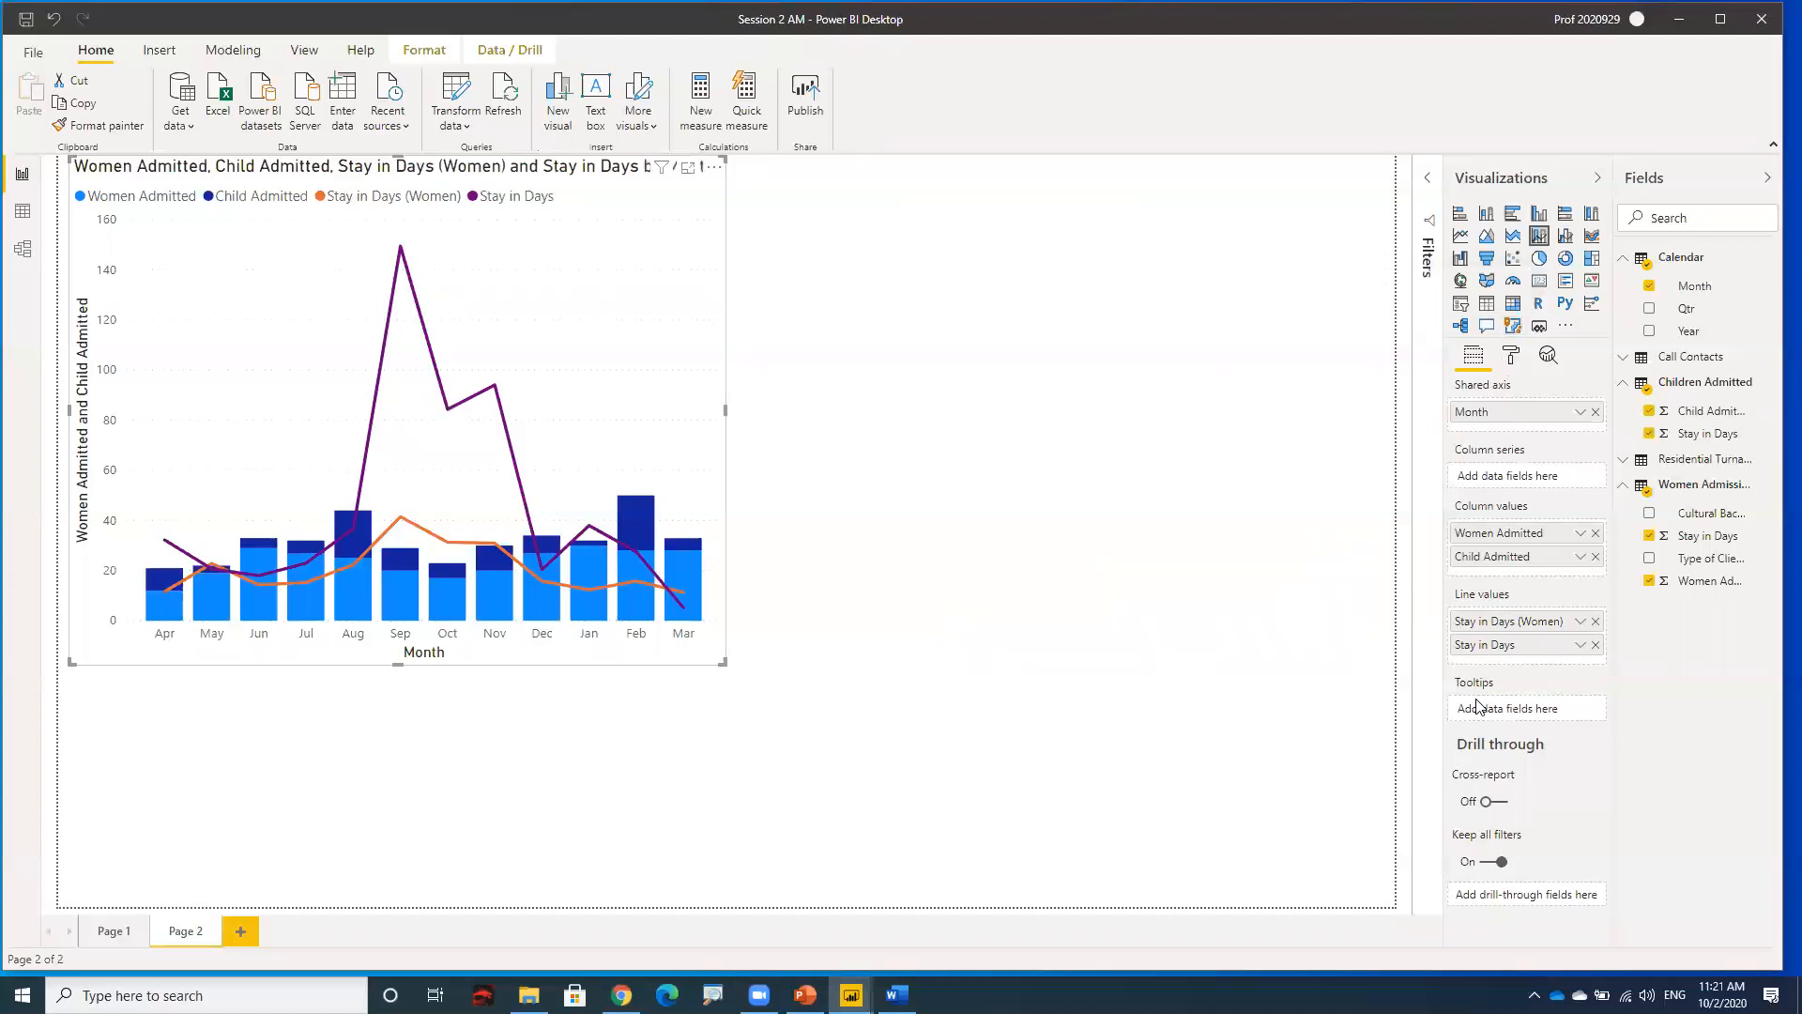
- Rename the chart's second line value to Stay in Days (Child), and inspect the September values on the chart
right_click(1521, 644)
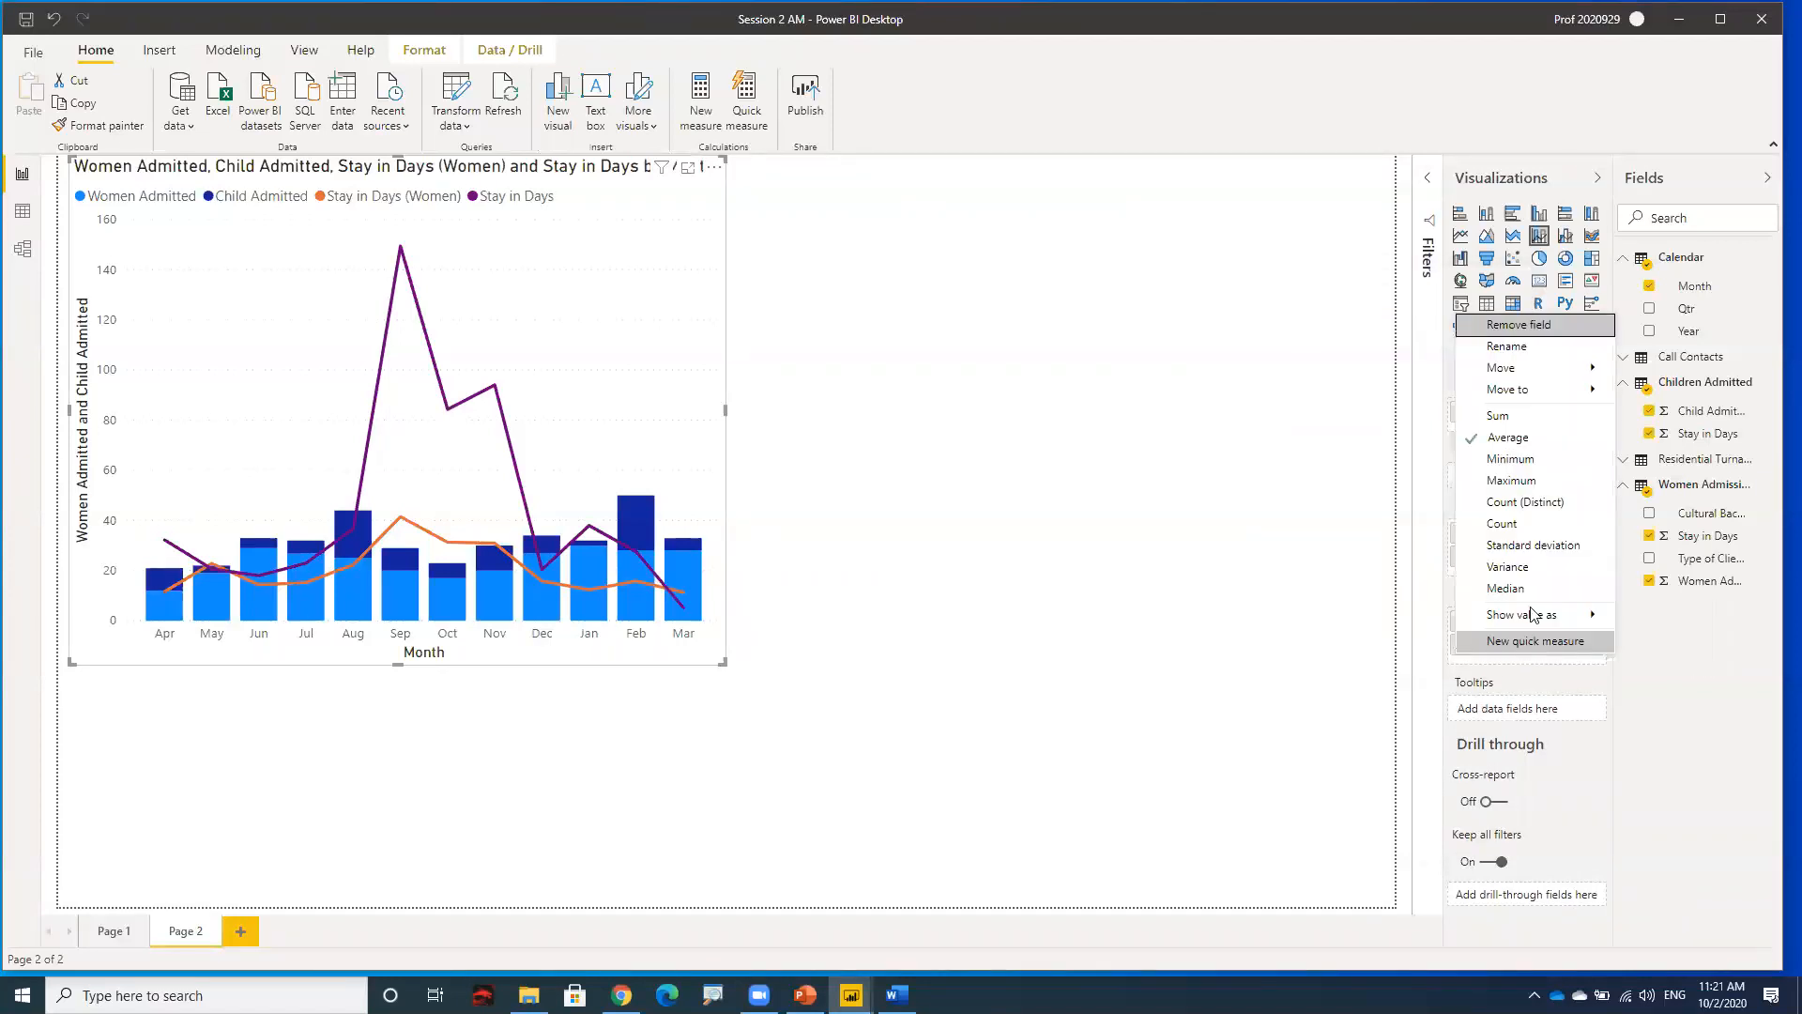
left_click(1551, 347)
key("End")
type("(Ch")
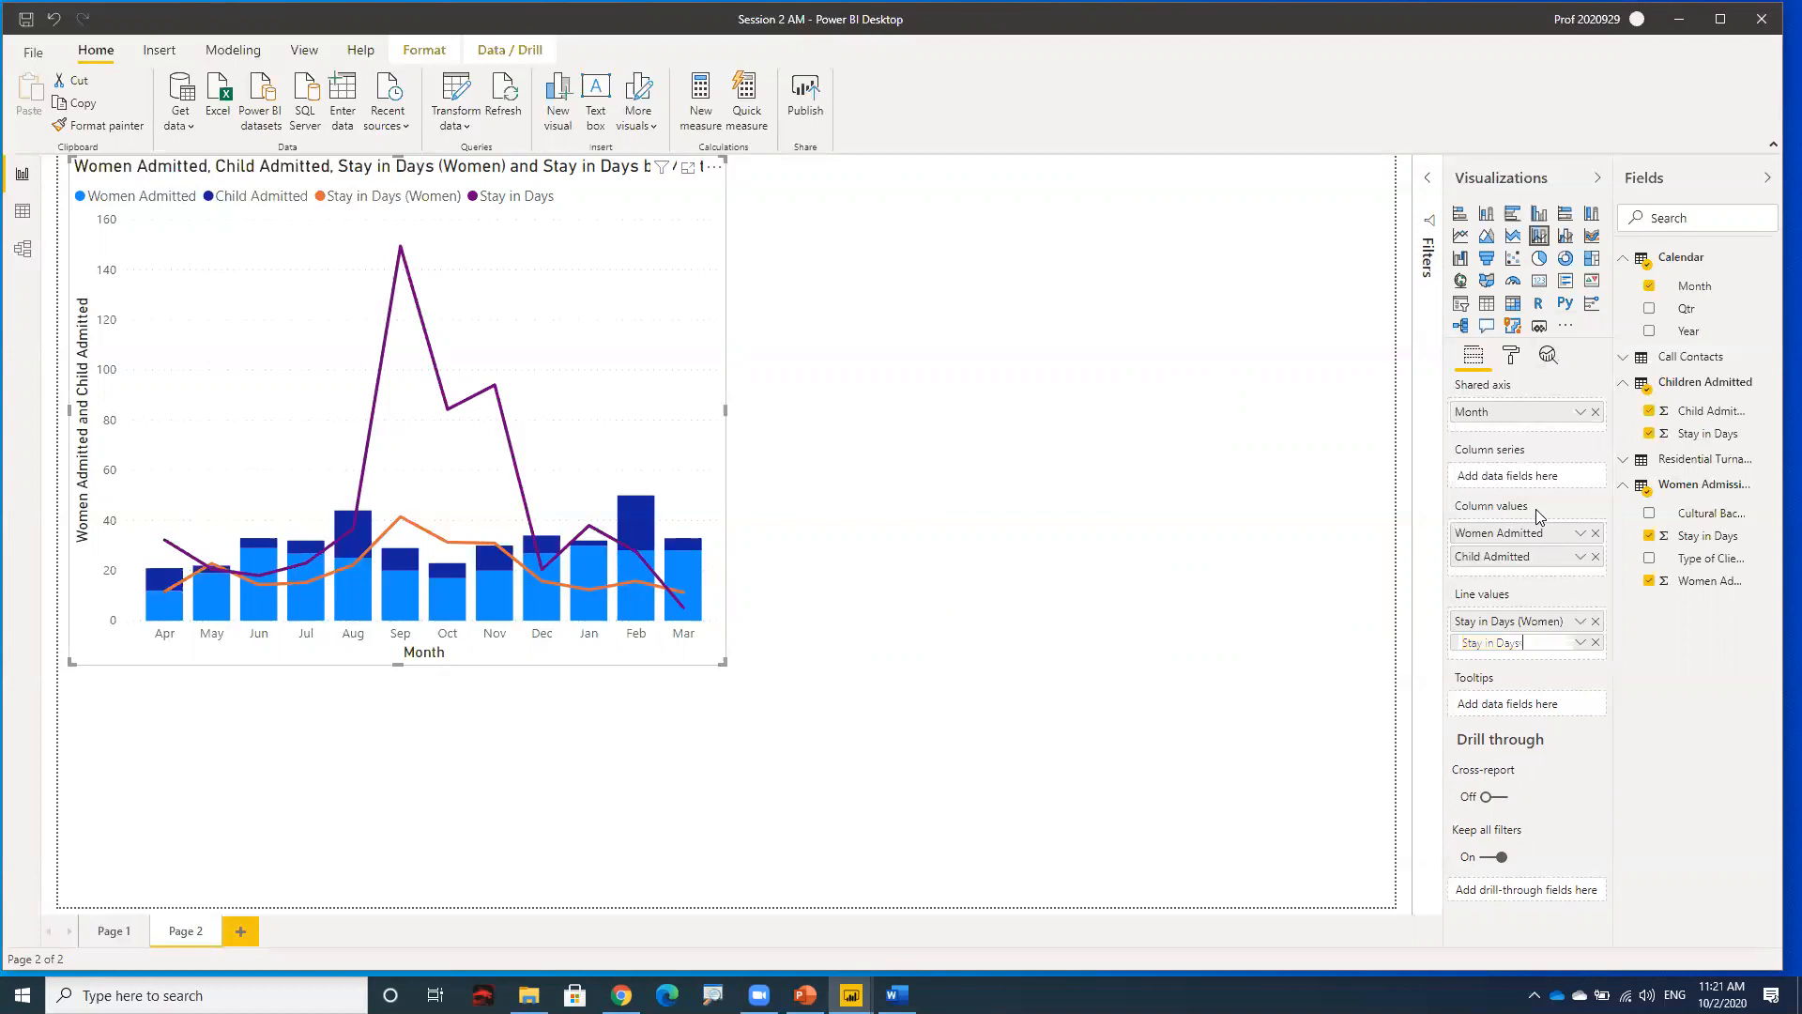
type("ild)")
key("Return")
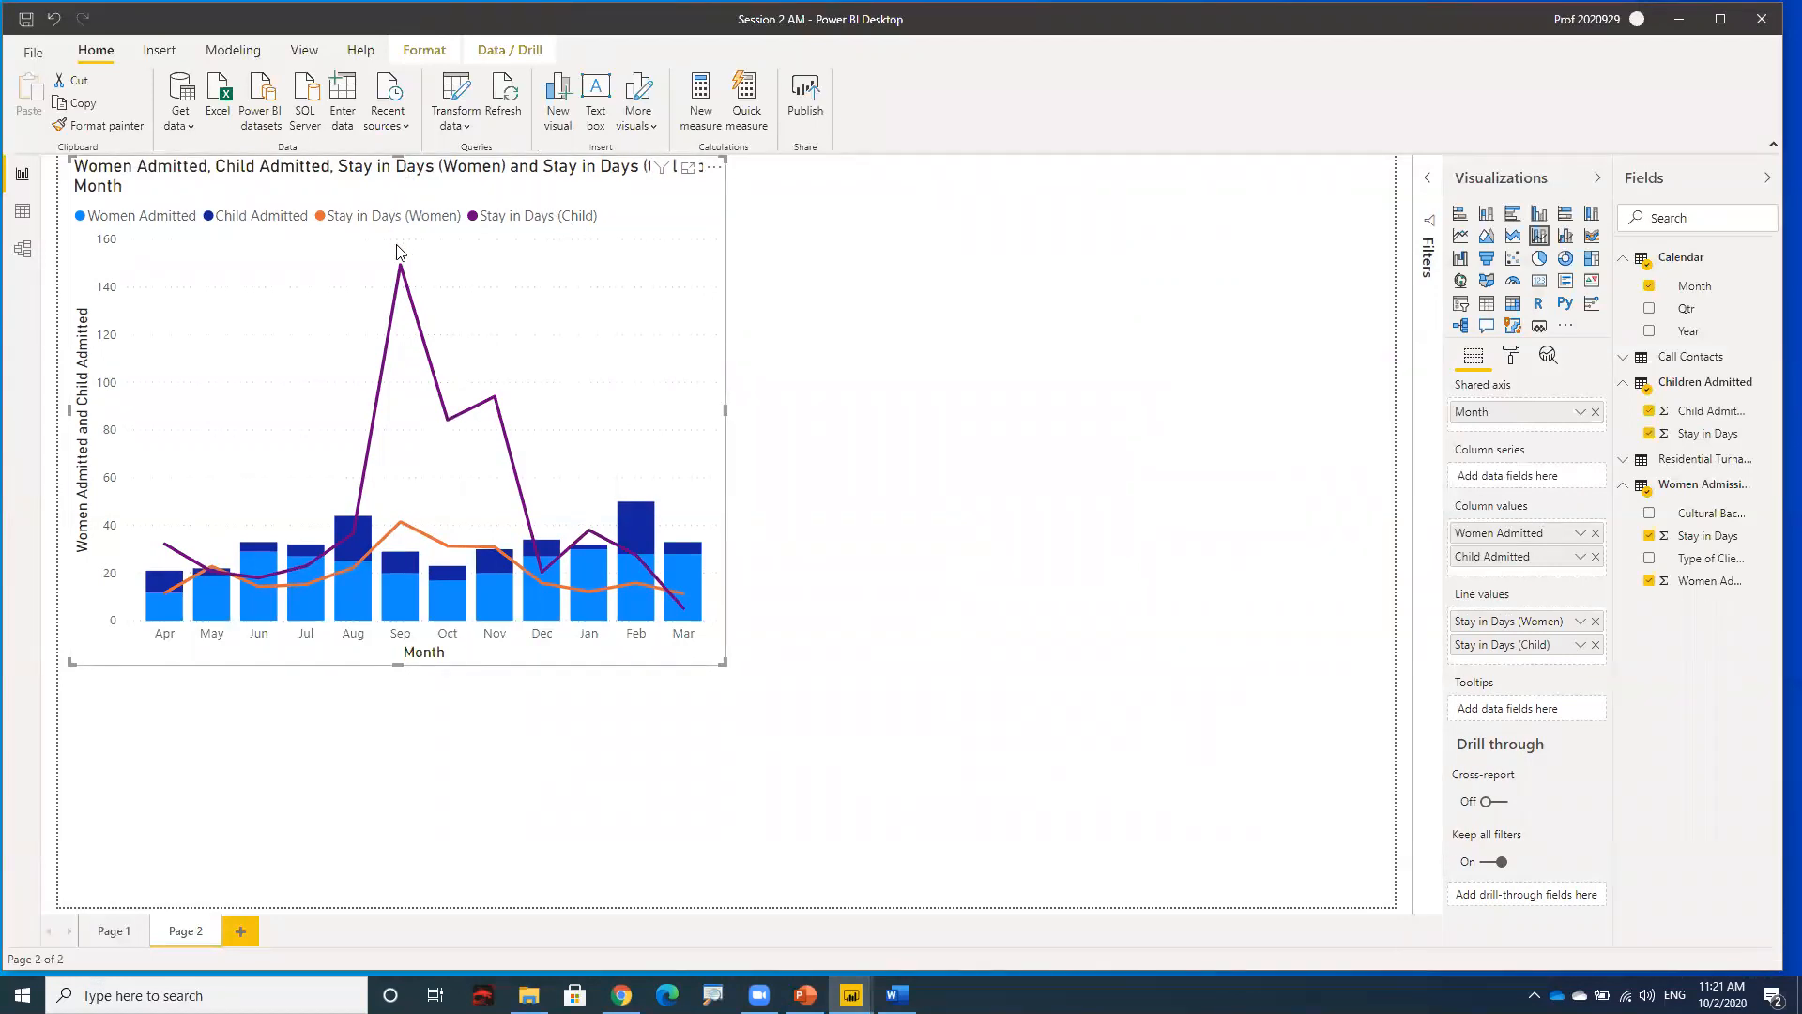
mouse_move(404, 272)
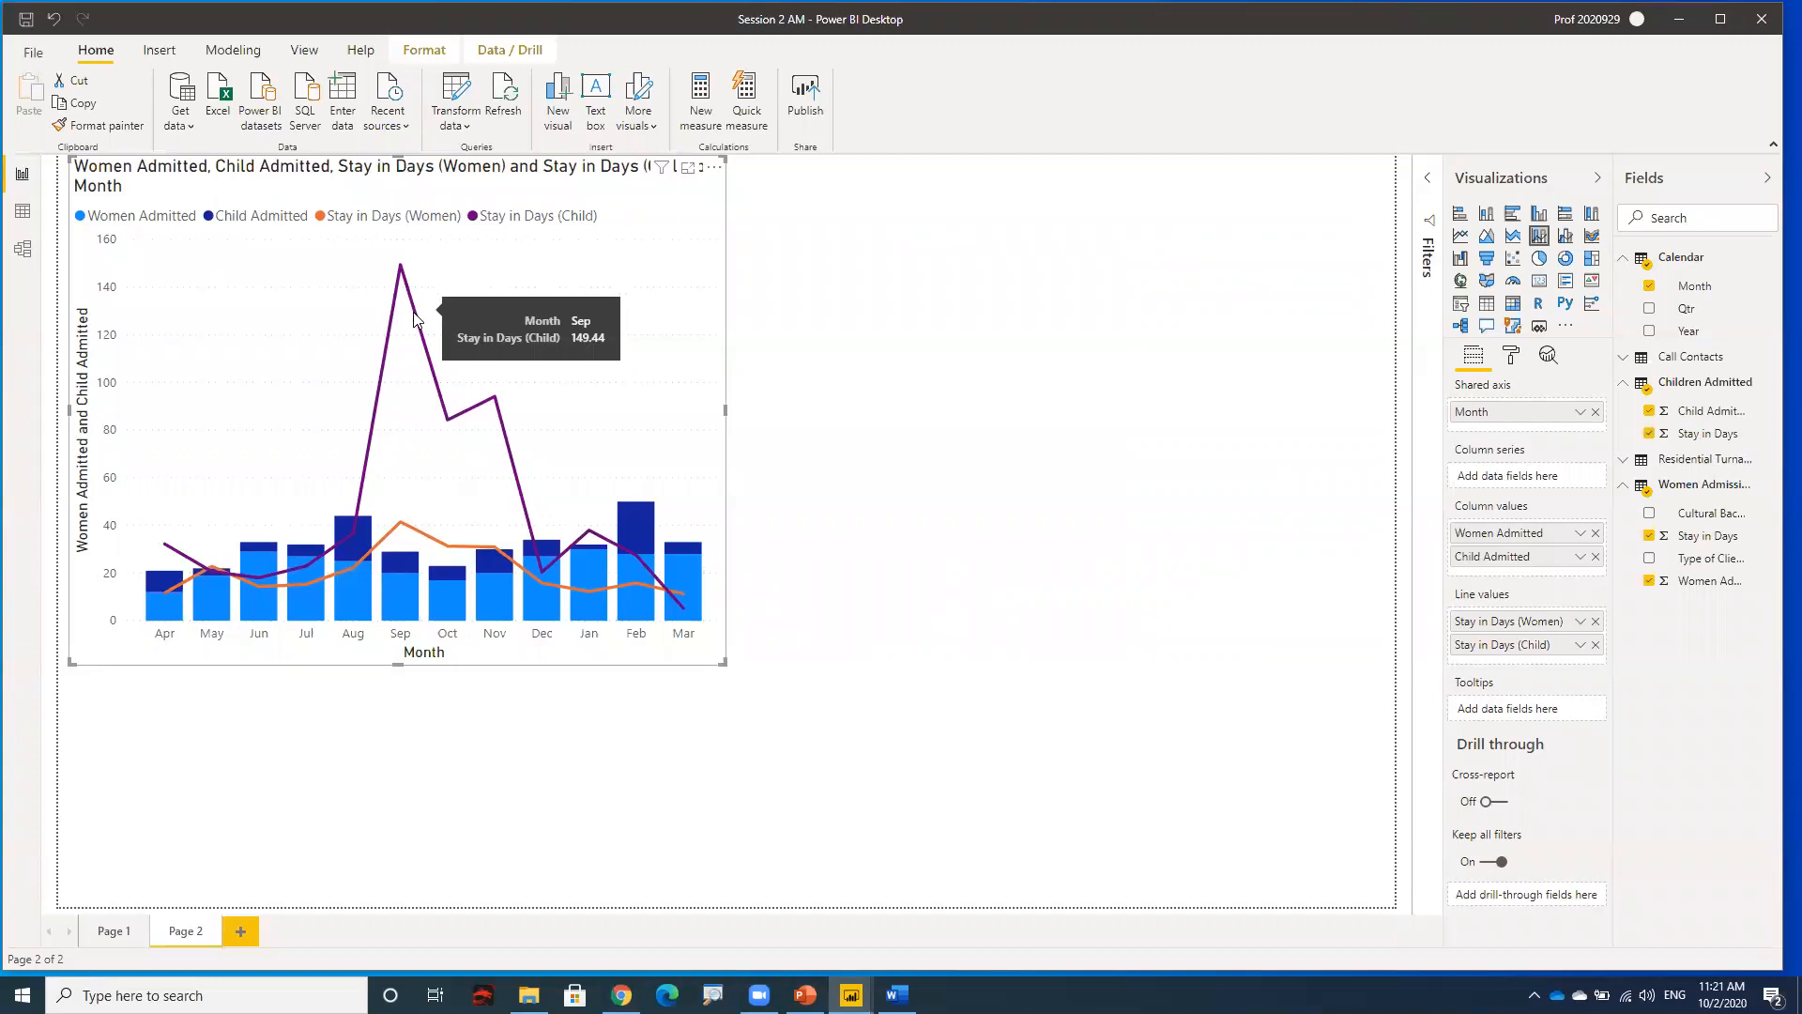
mouse_move(416, 538)
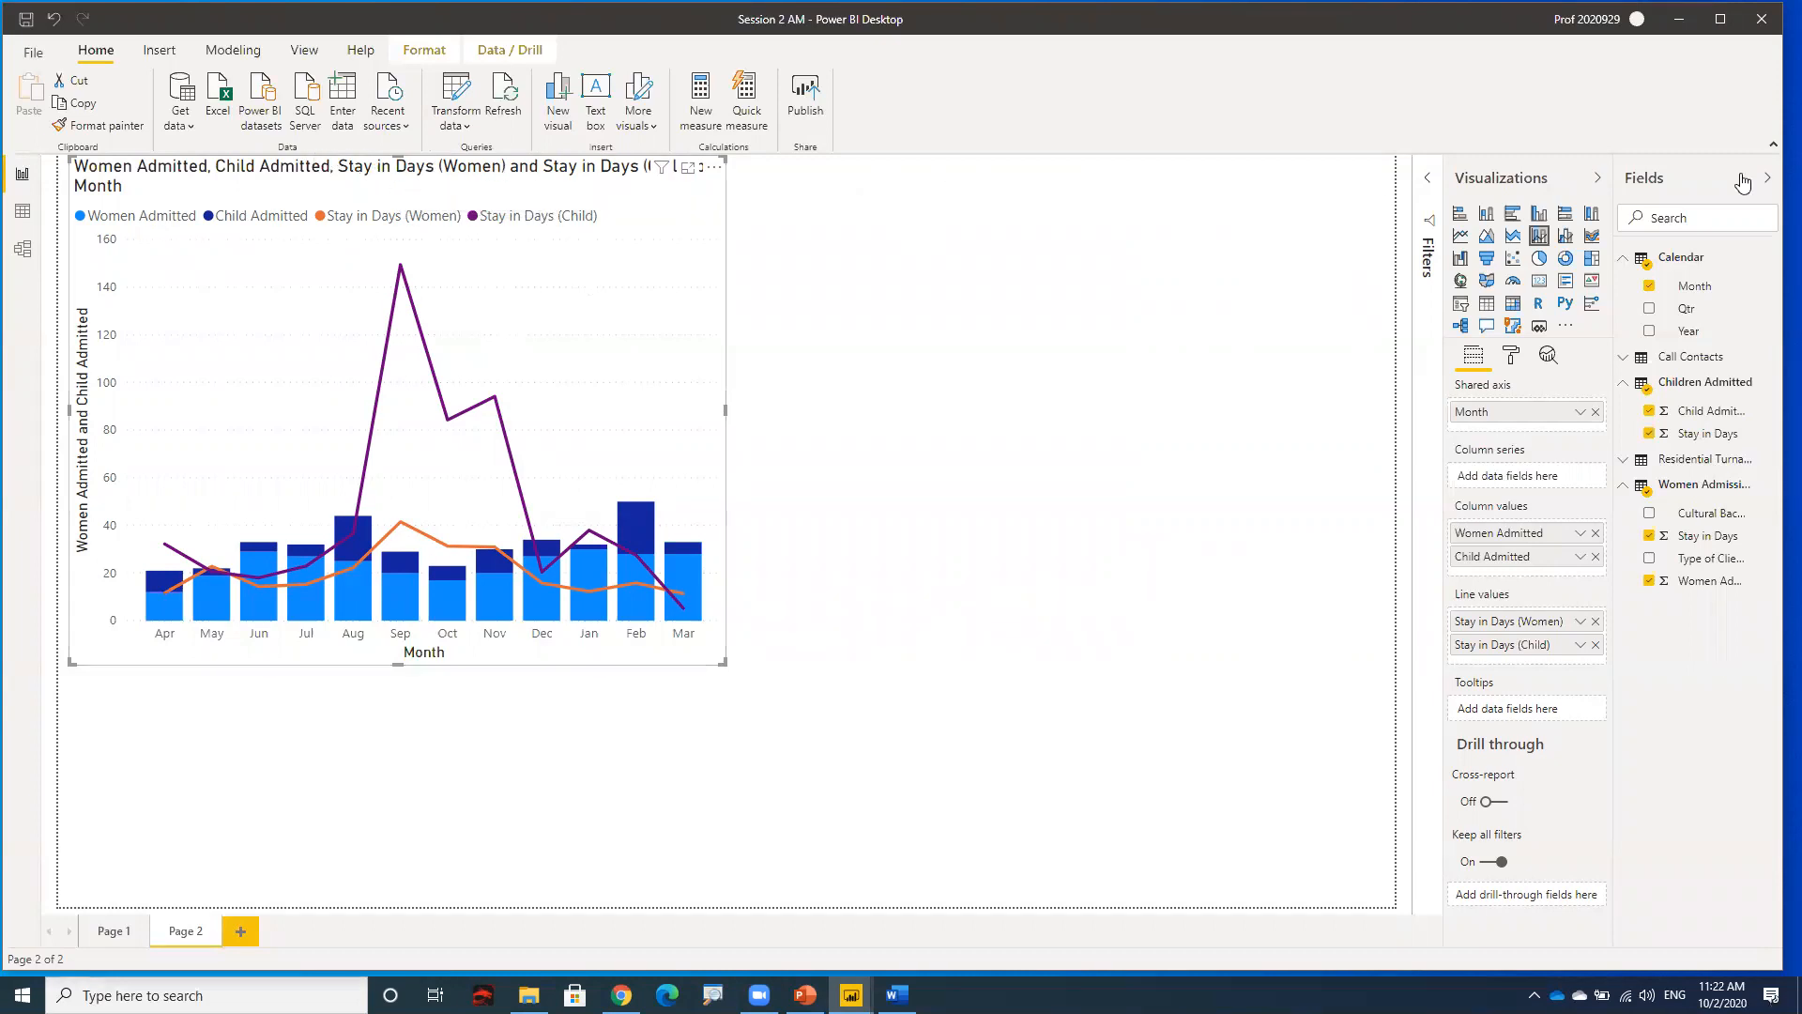
- Turn off the X axis title in the chart's formatting
left_click(1520, 358)
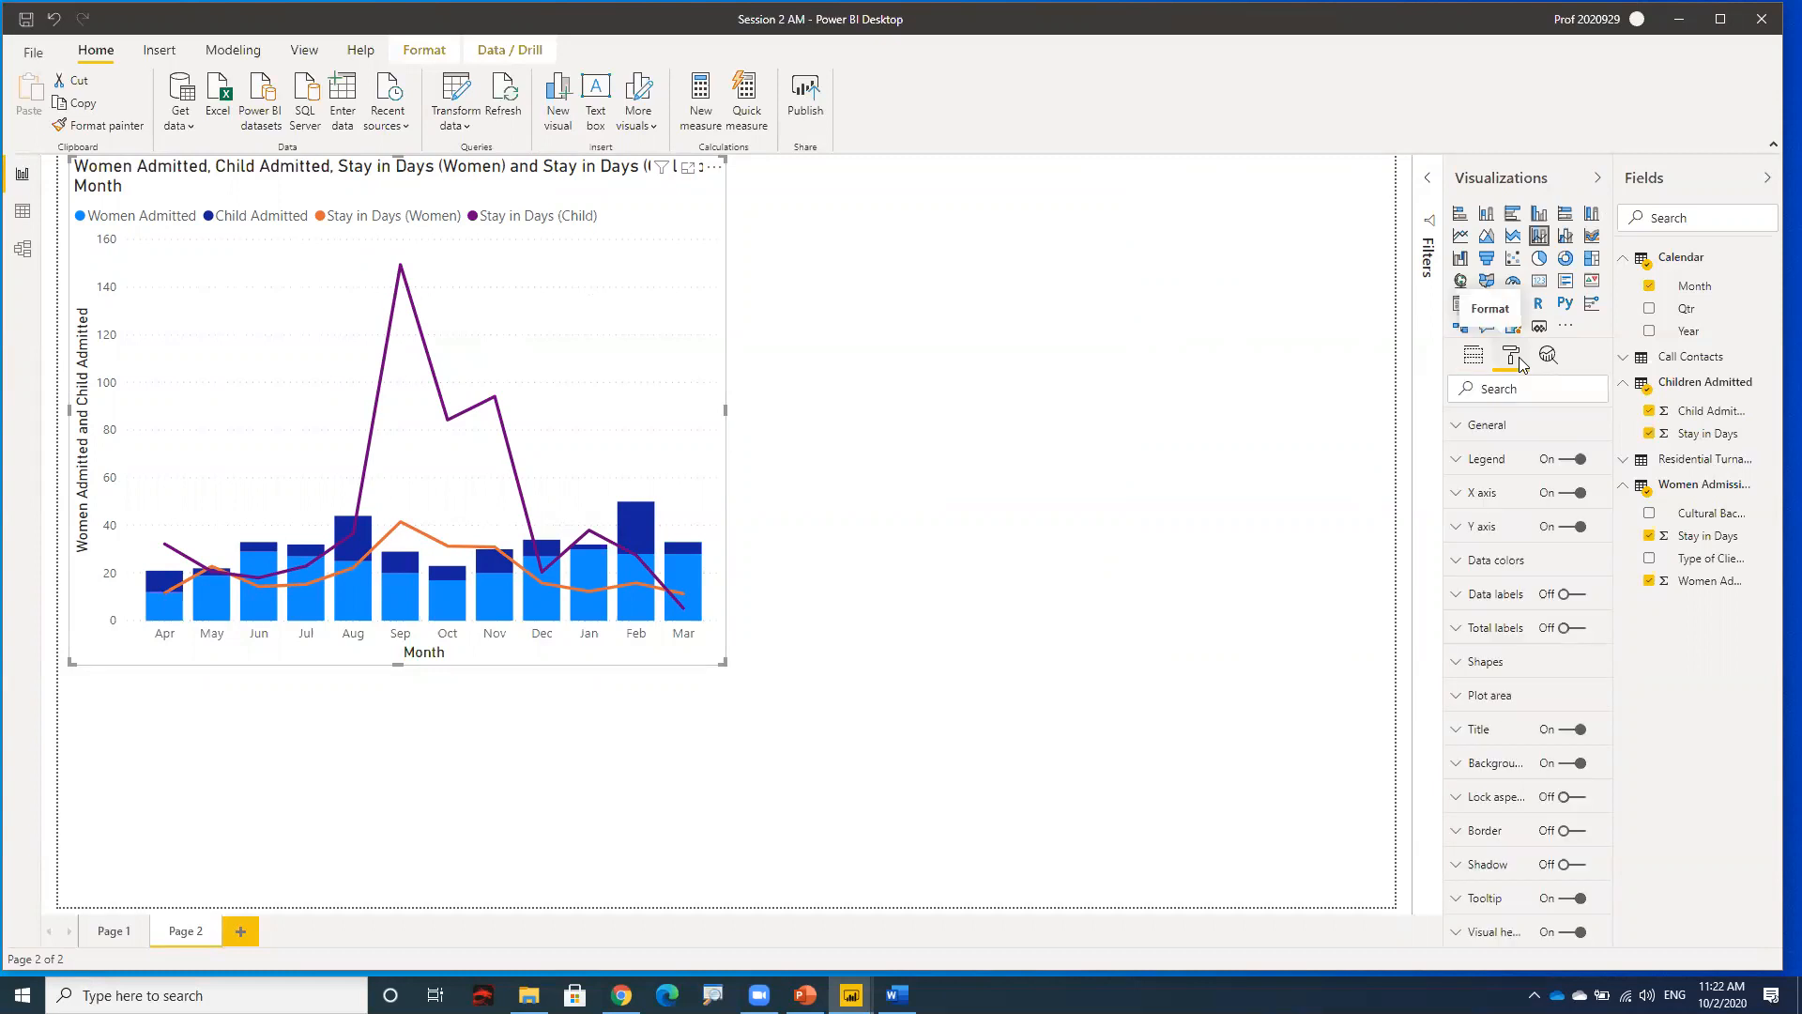
left_click(1475, 497)
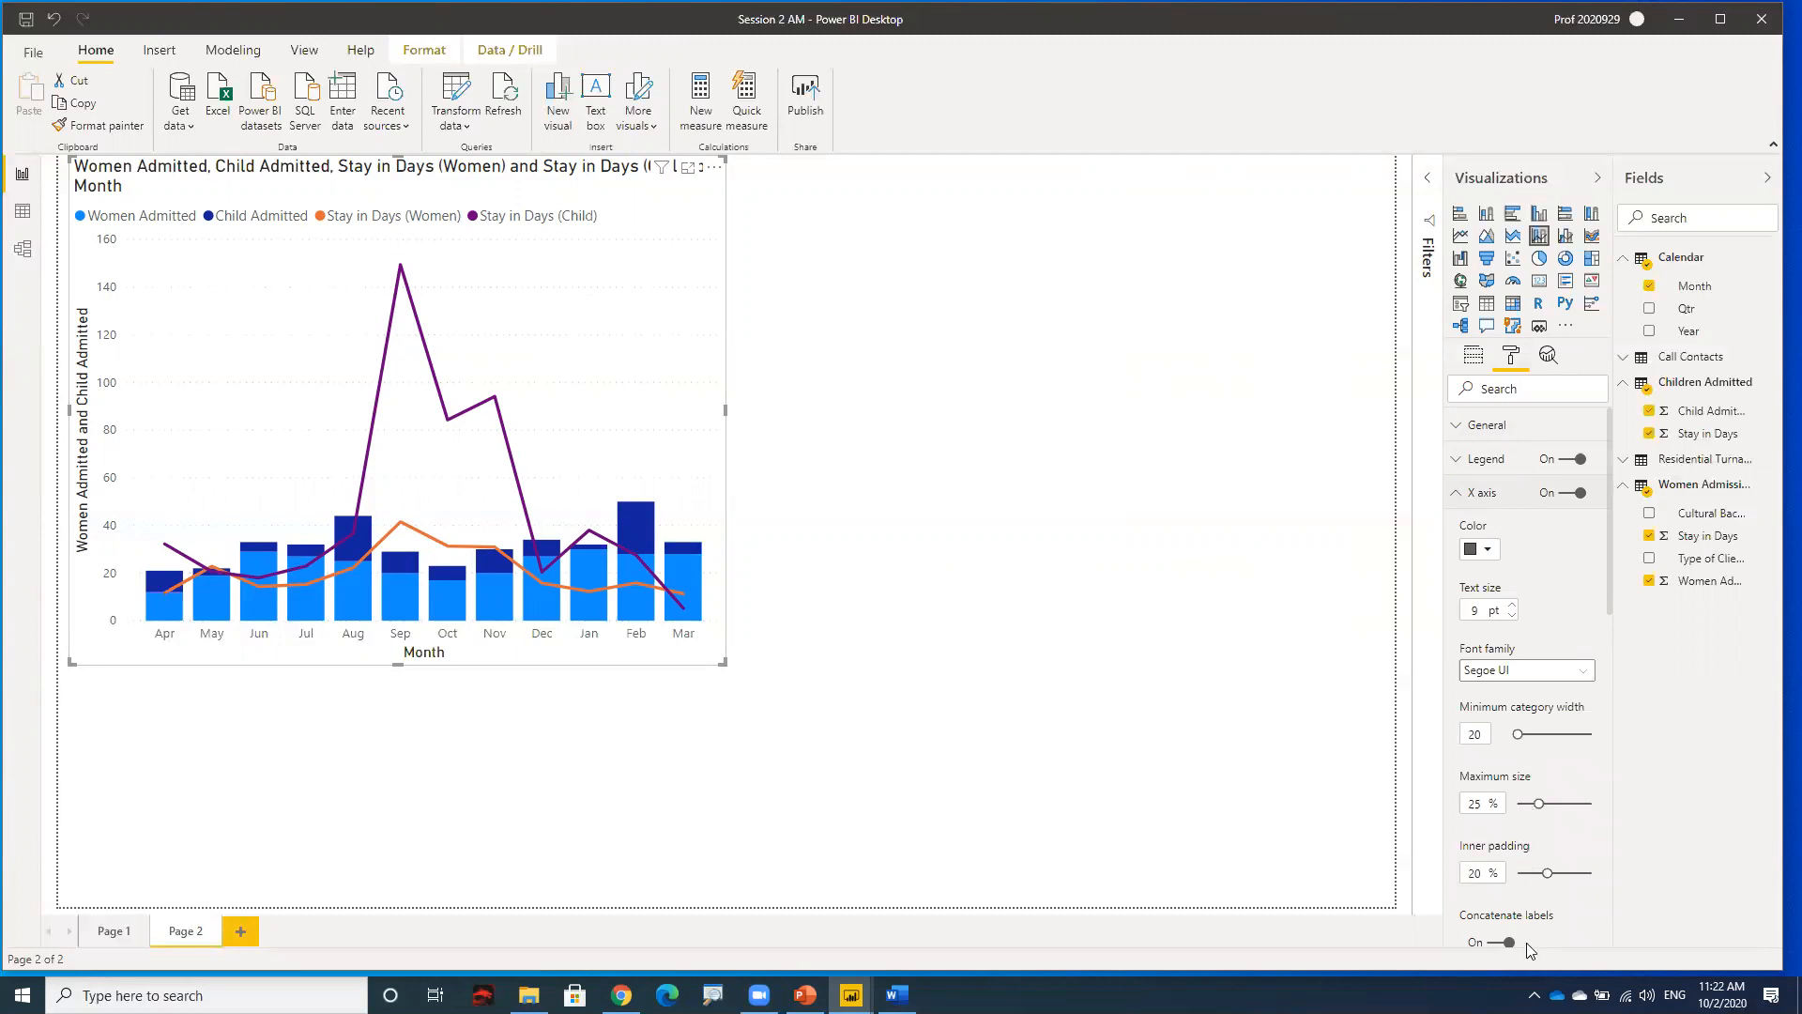
scroll(1533, 798, "down", 3)
scroll(1534, 796, "down", 1)
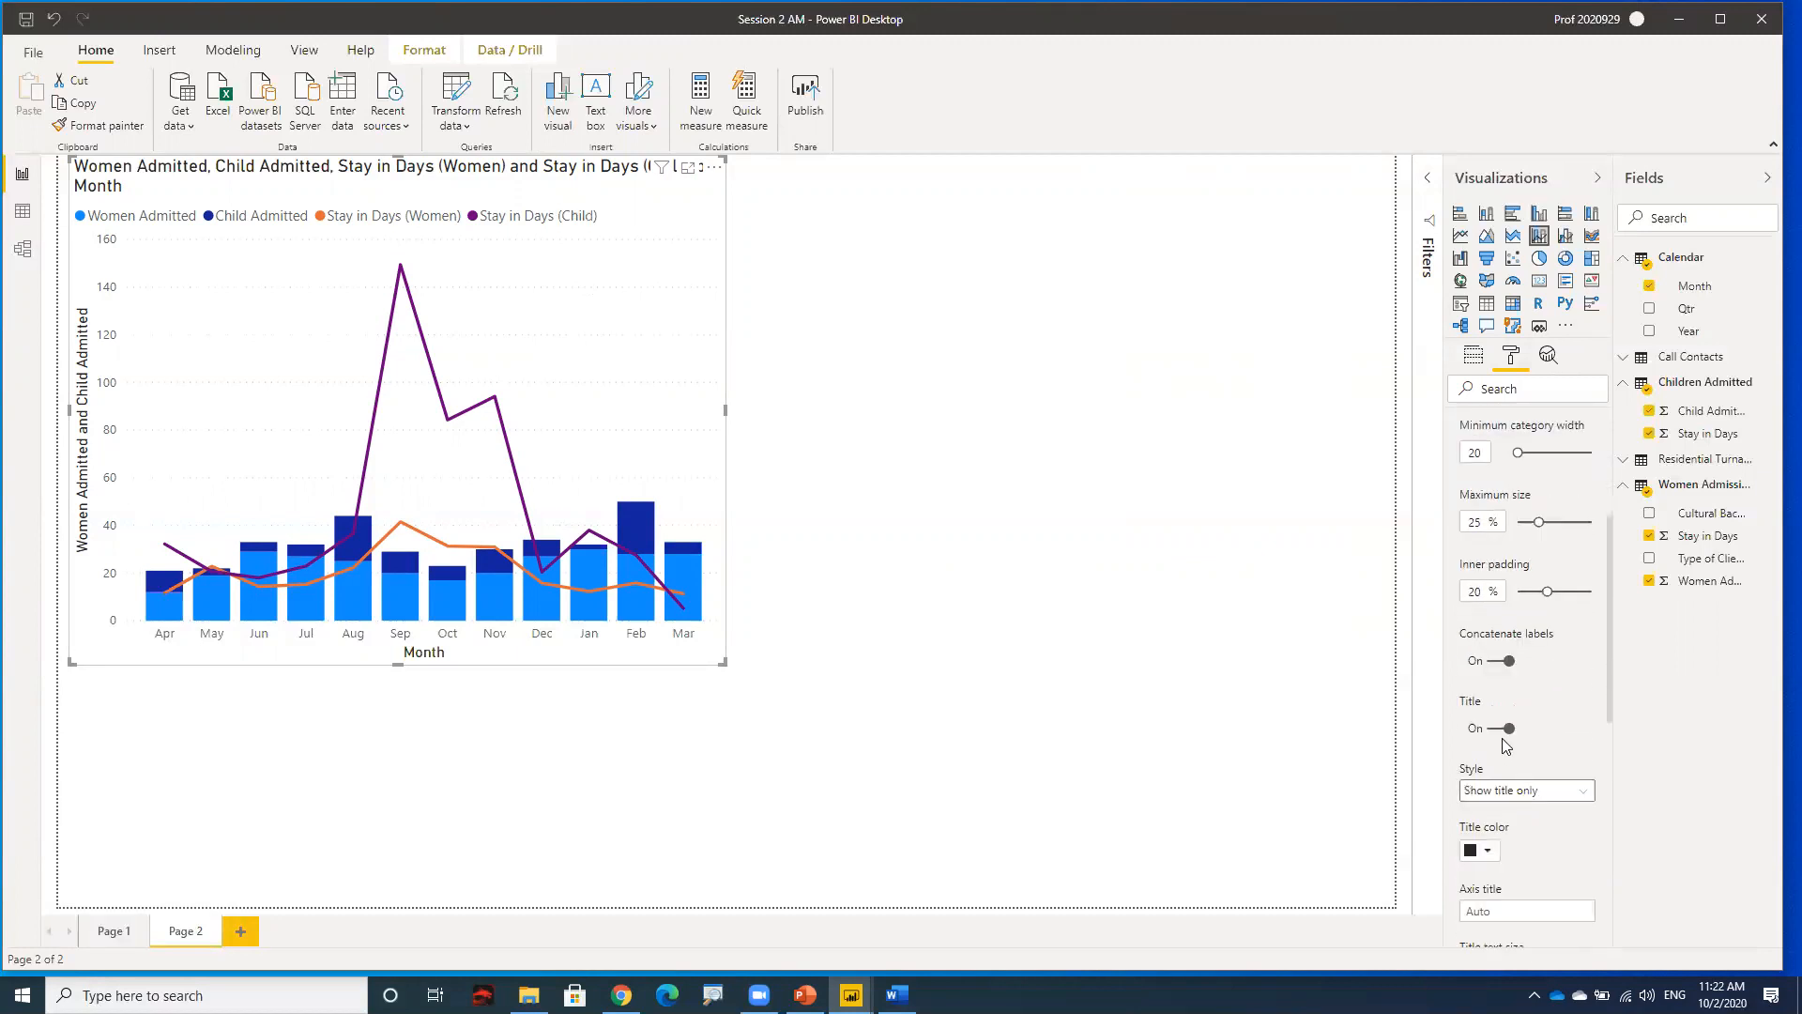
left_click(1507, 730)
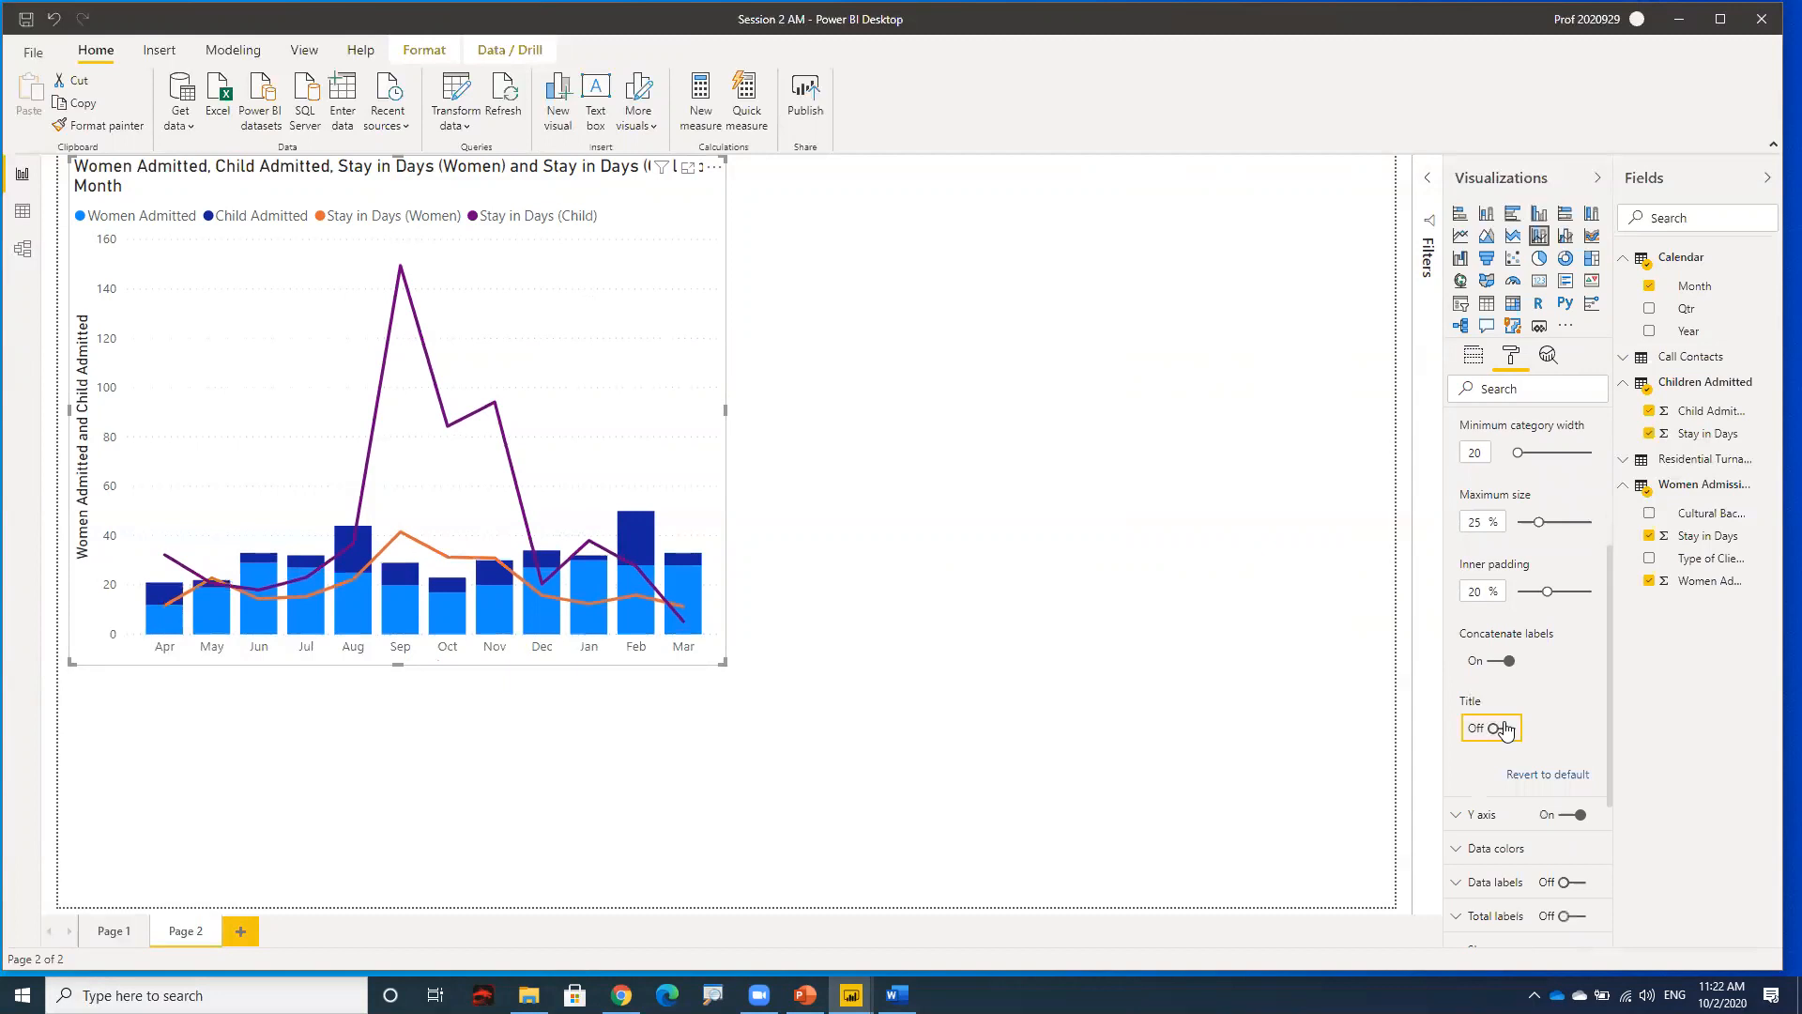
- Turn on the secondary Y axis in the chart's formatting so the stay lines get their own scale
left_click(1458, 817)
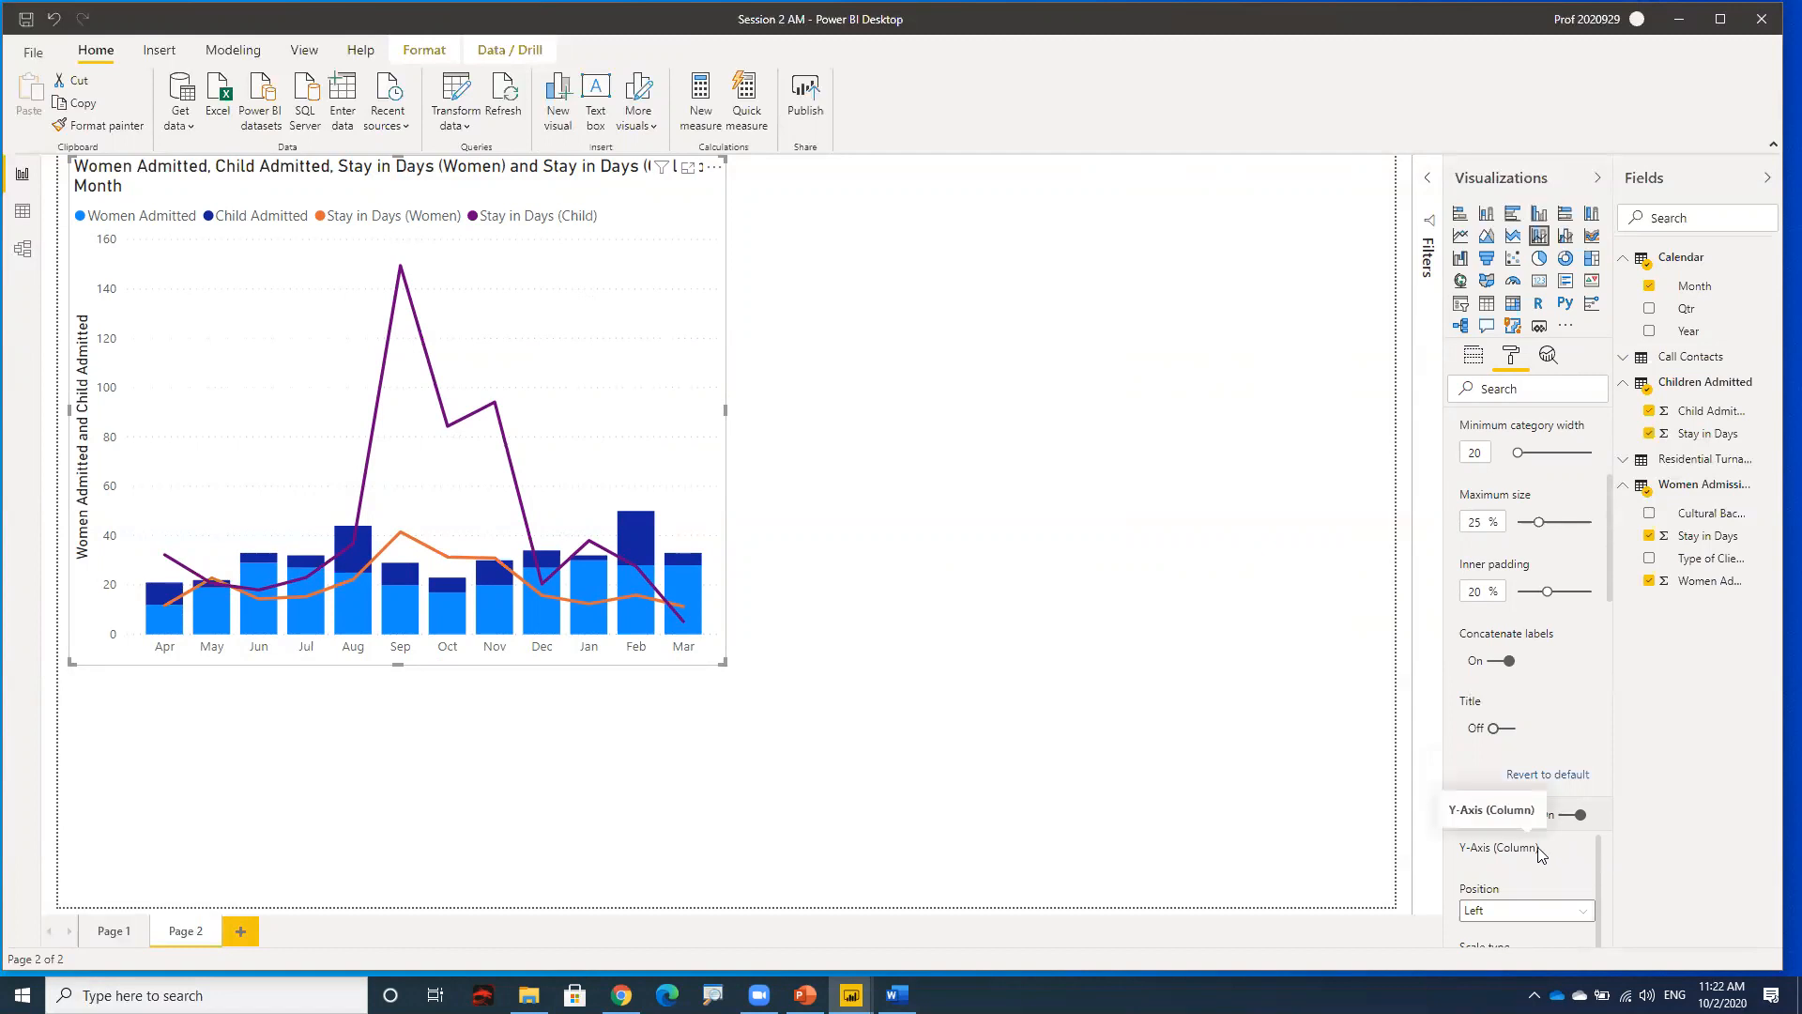
scroll(1537, 847, "down", 5)
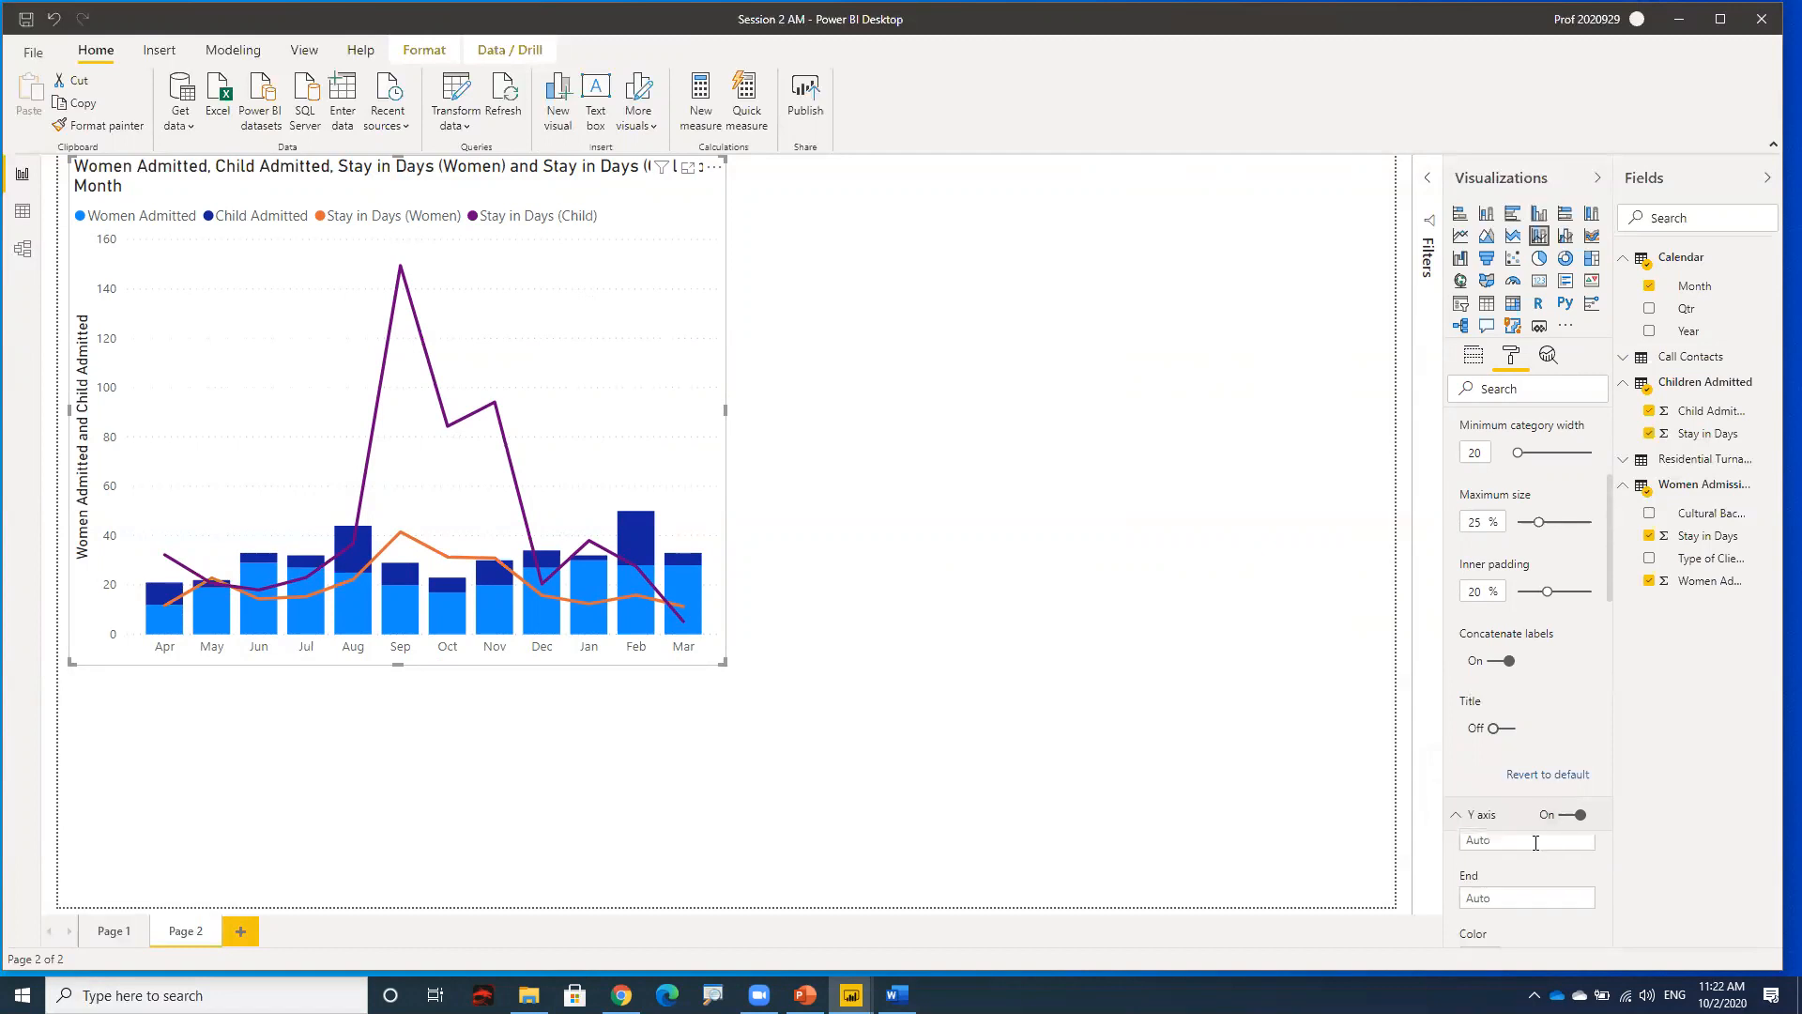
scroll(1551, 909, "down", 1)
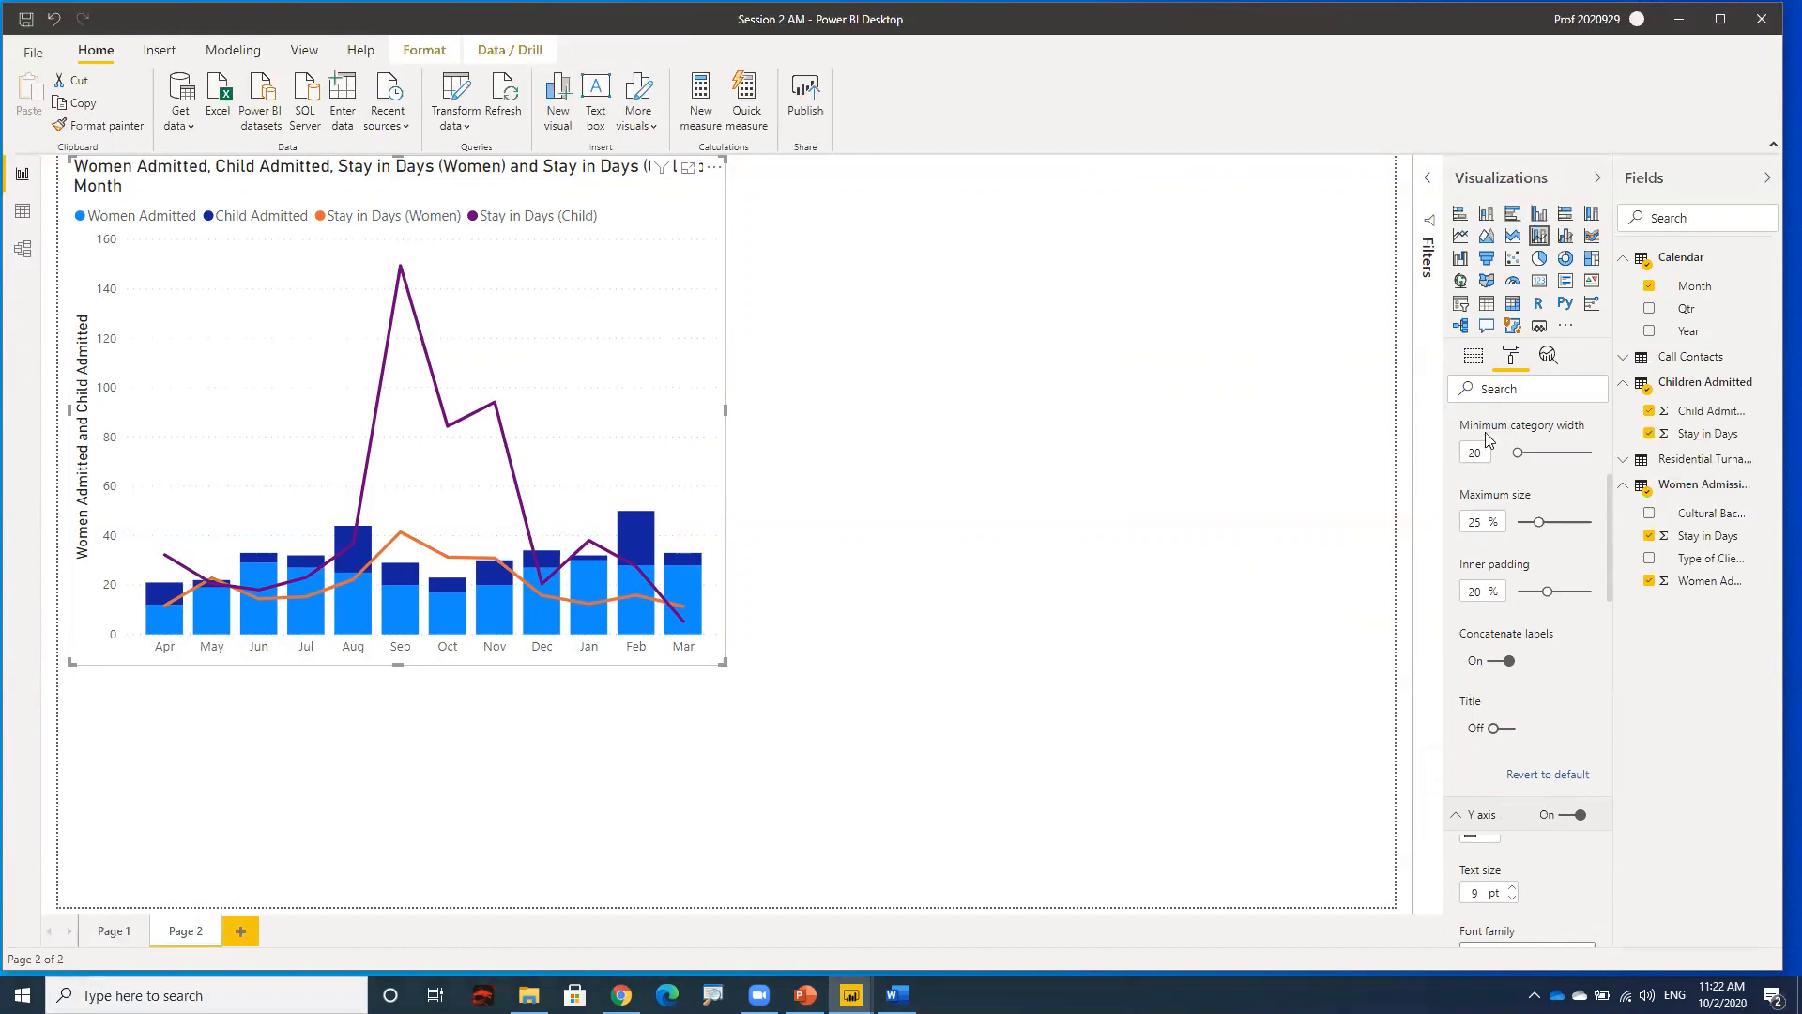
scroll(1486, 440, "up", 3)
left_click(1458, 495)
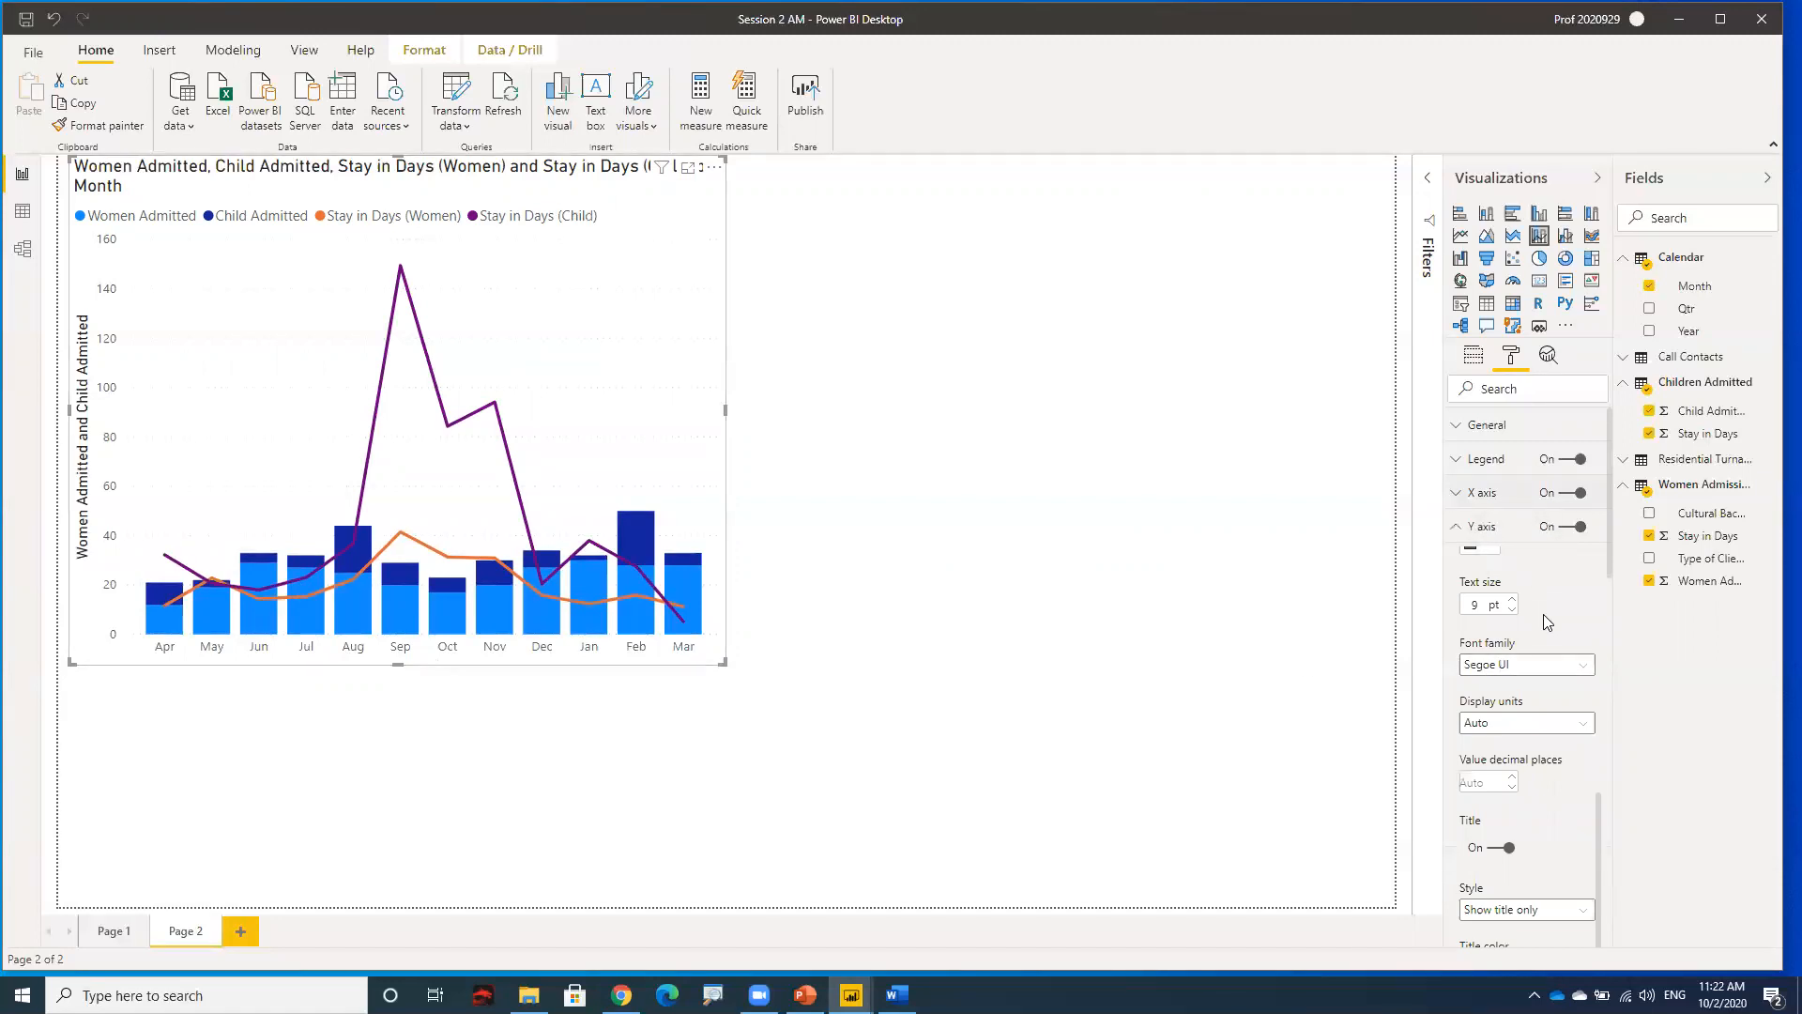
scroll(1544, 612, "down", 10)
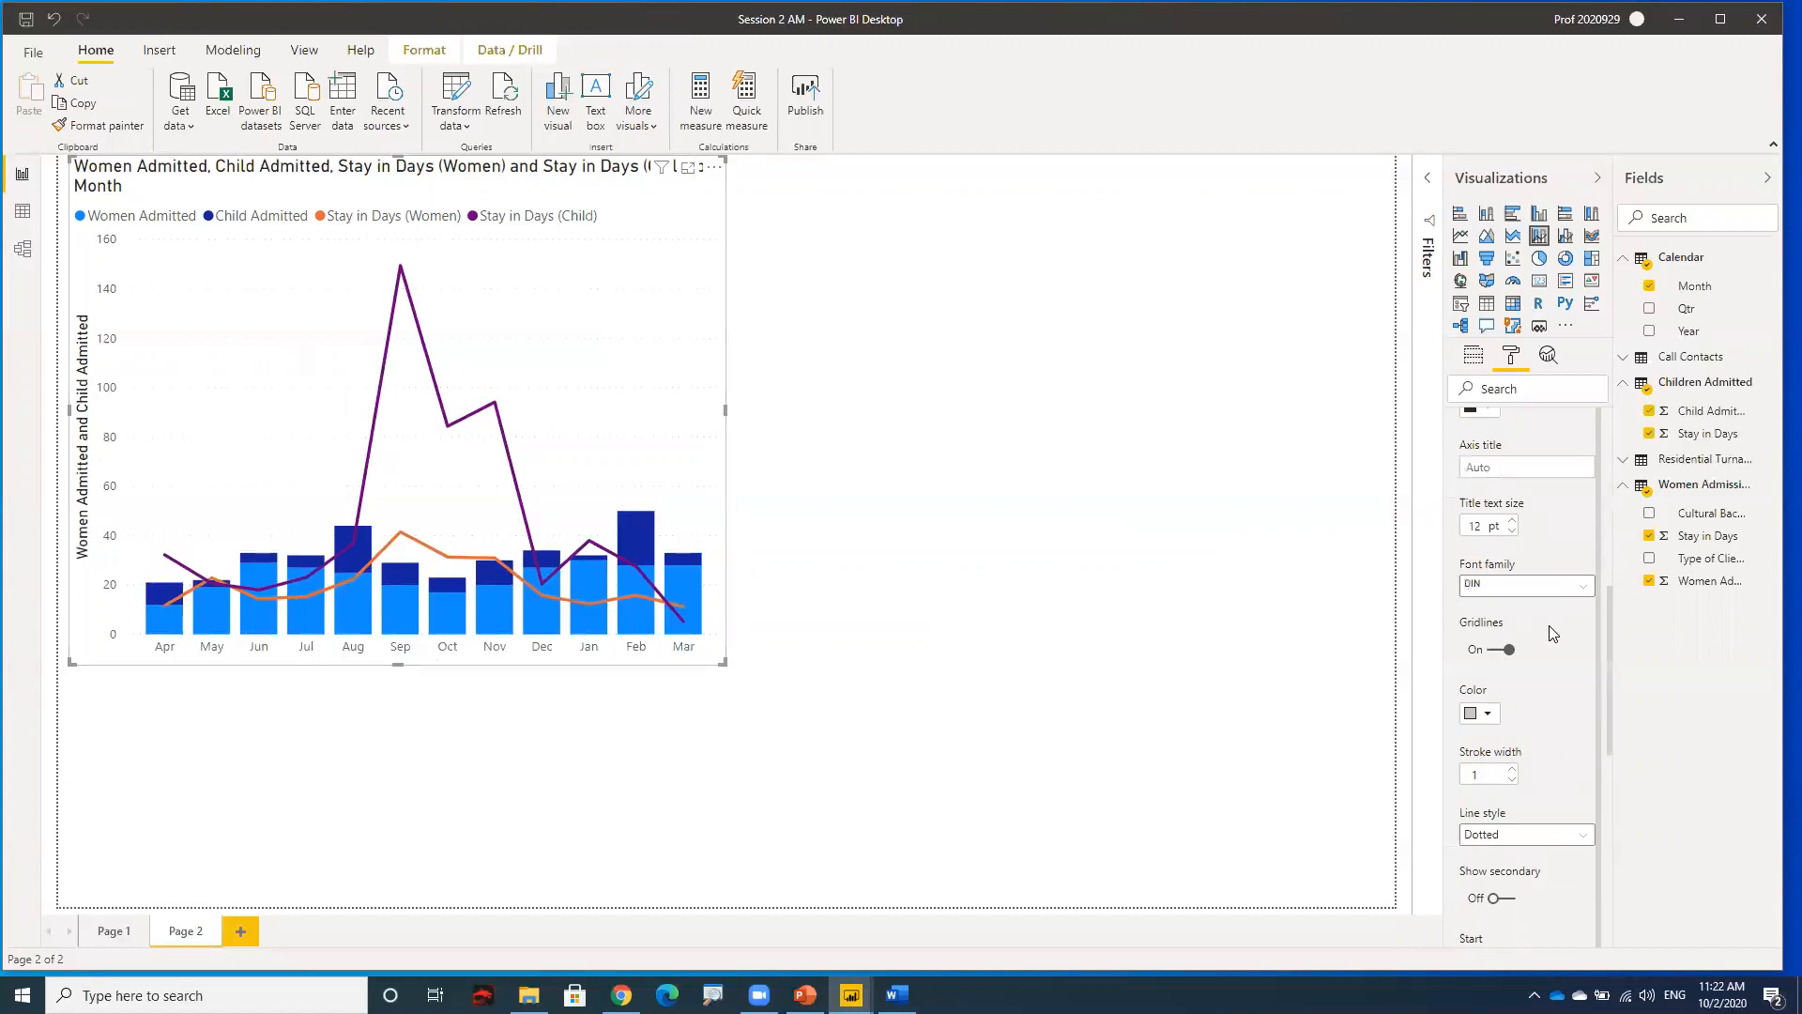
scroll(1540, 620, "down", 3)
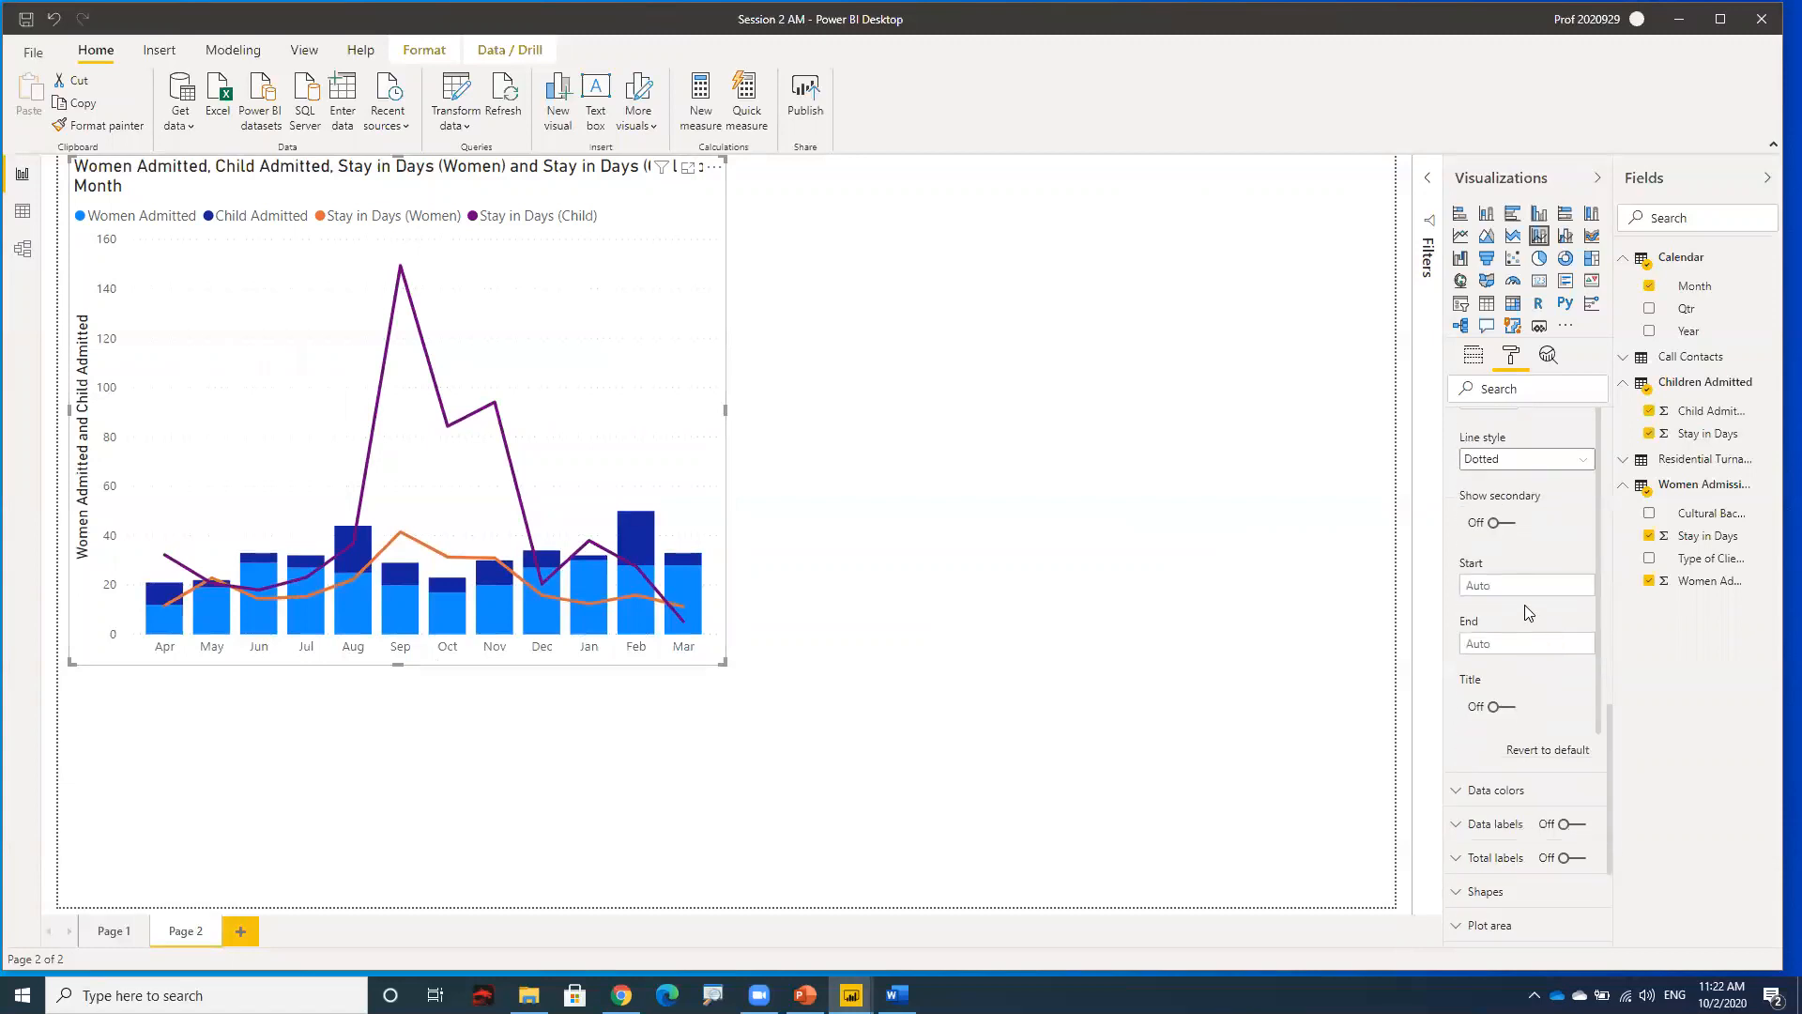
left_click(1502, 524)
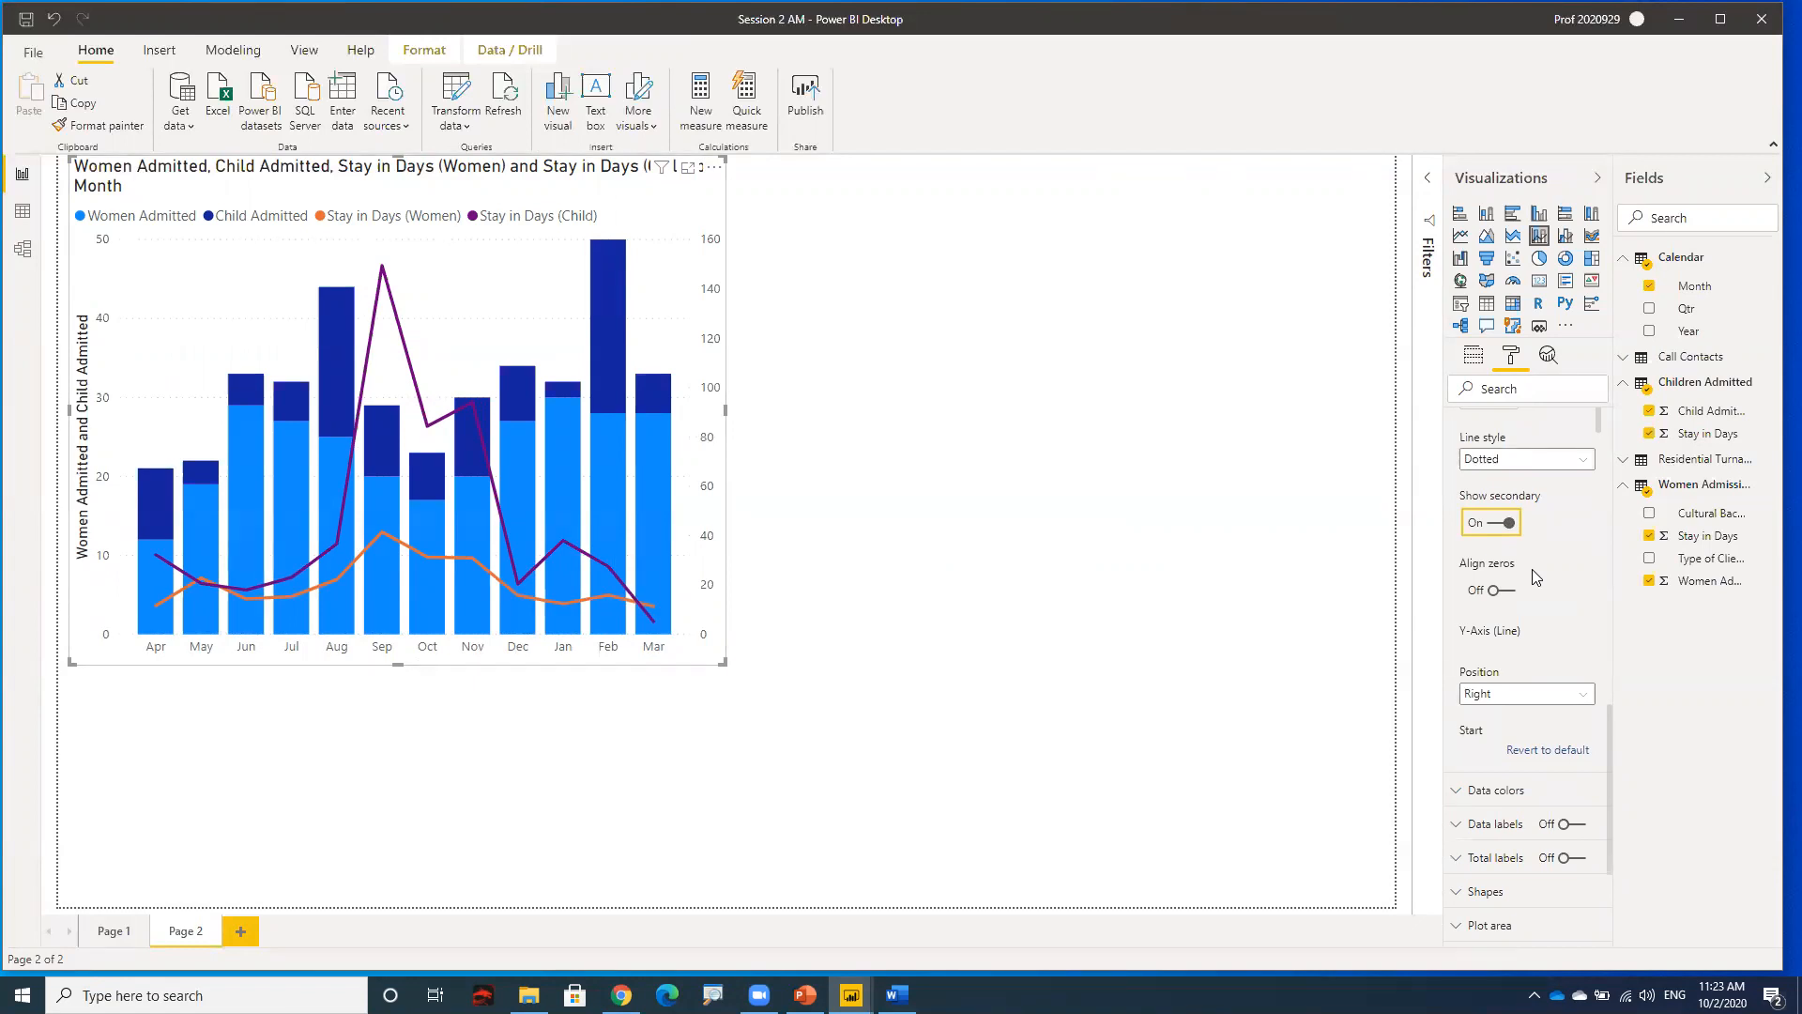
- Replace the chart's title text with "Admissions and Average Stay in Days"
scroll(1515, 648, "down", 3)
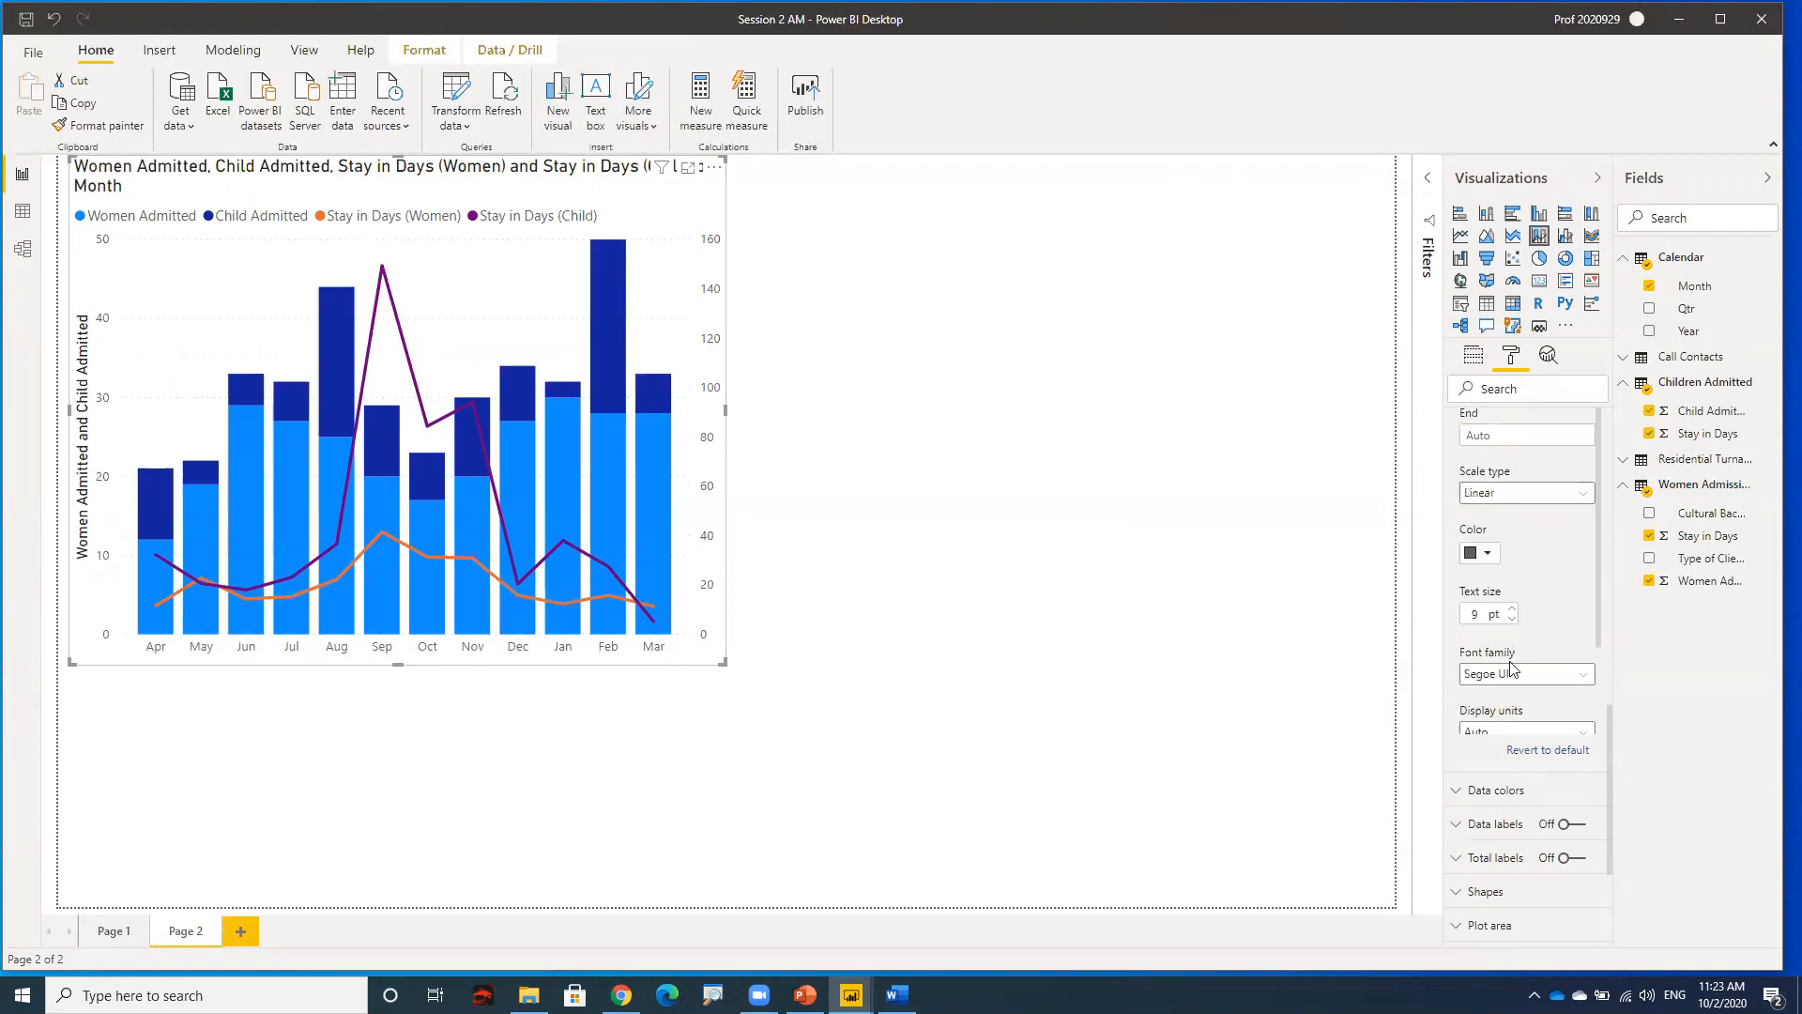
scroll(1518, 774, "down", 3)
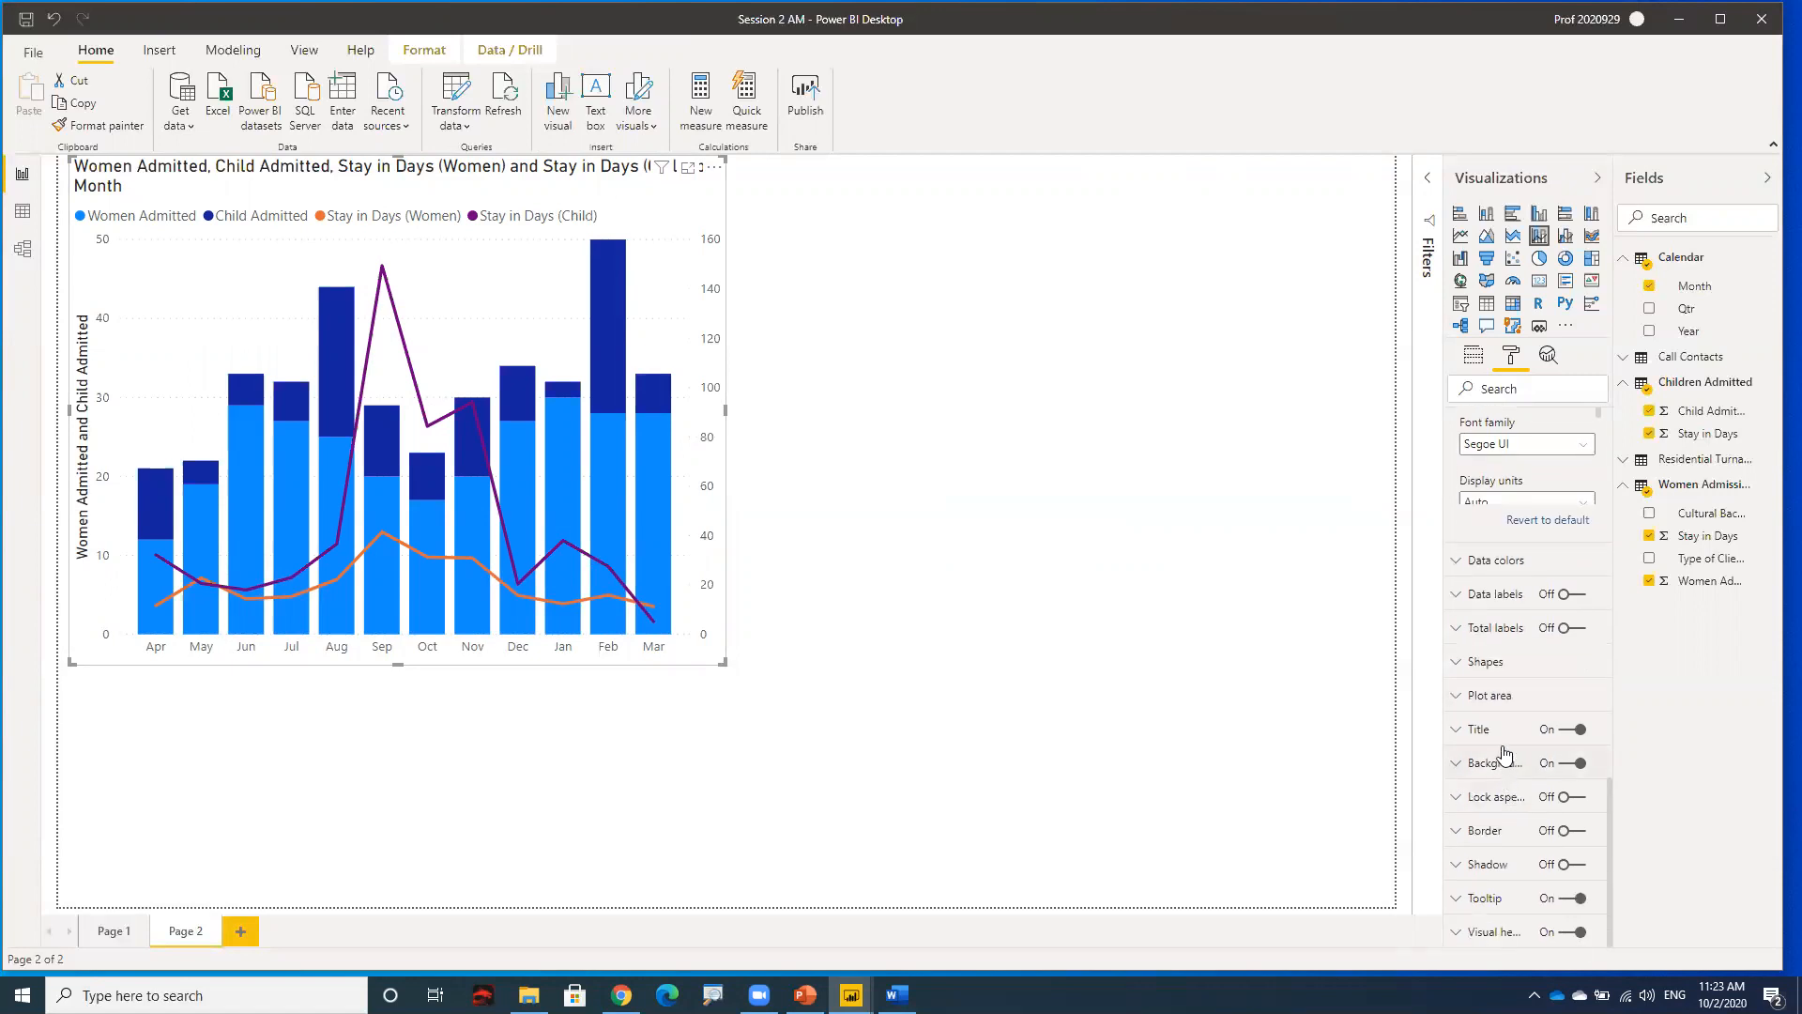
left_click(1500, 740)
left_click(1484, 785)
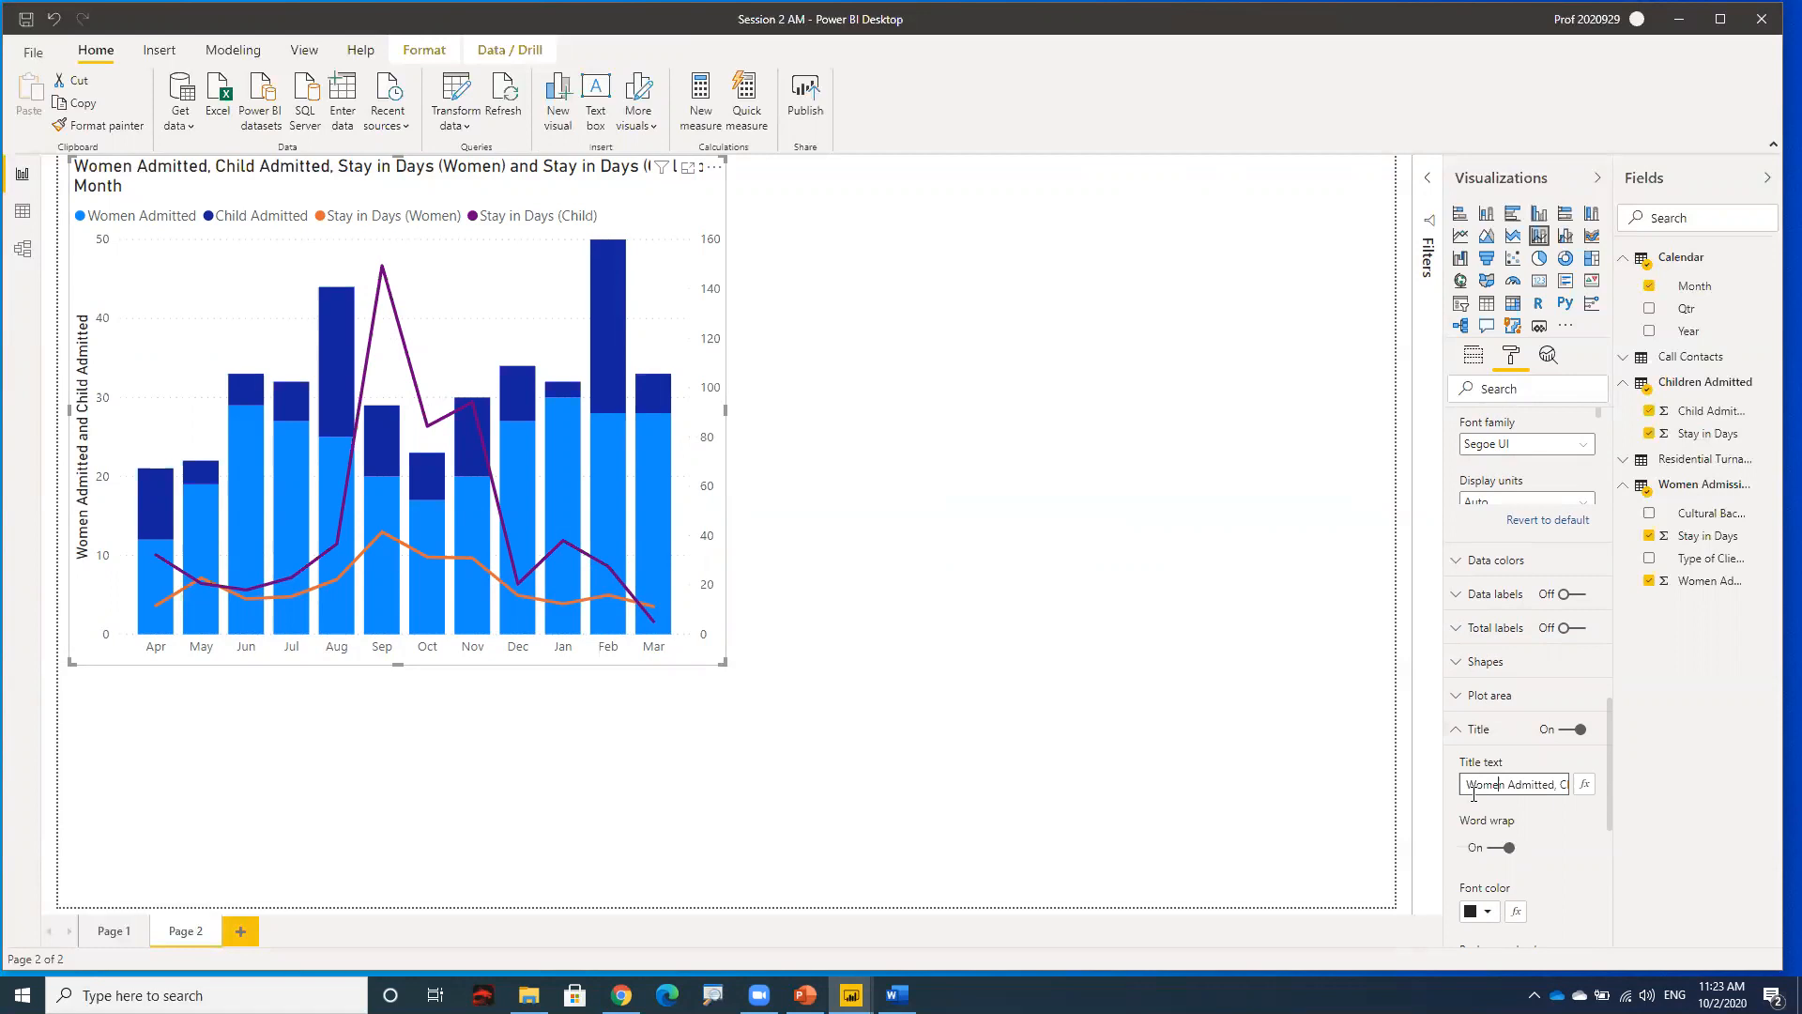
left_click_drag(1461, 785, 1637, 758)
type("Admissions and Ave")
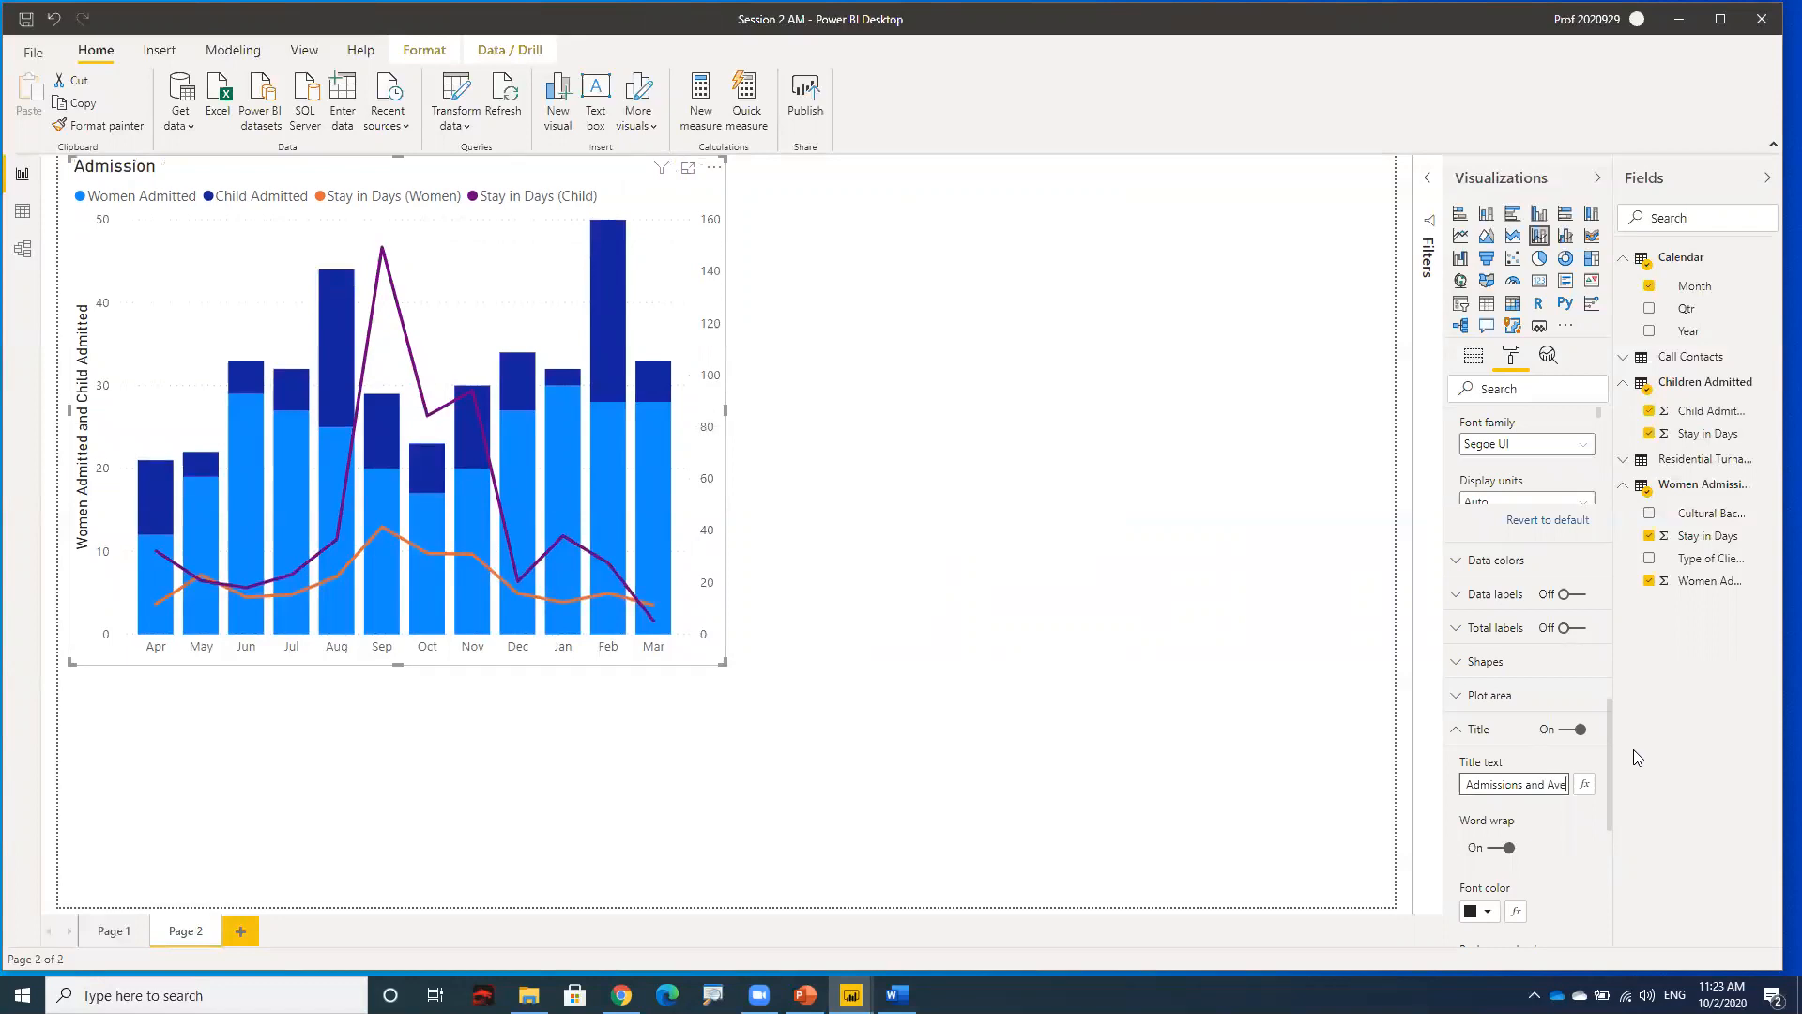
type("eage Stay in Days")
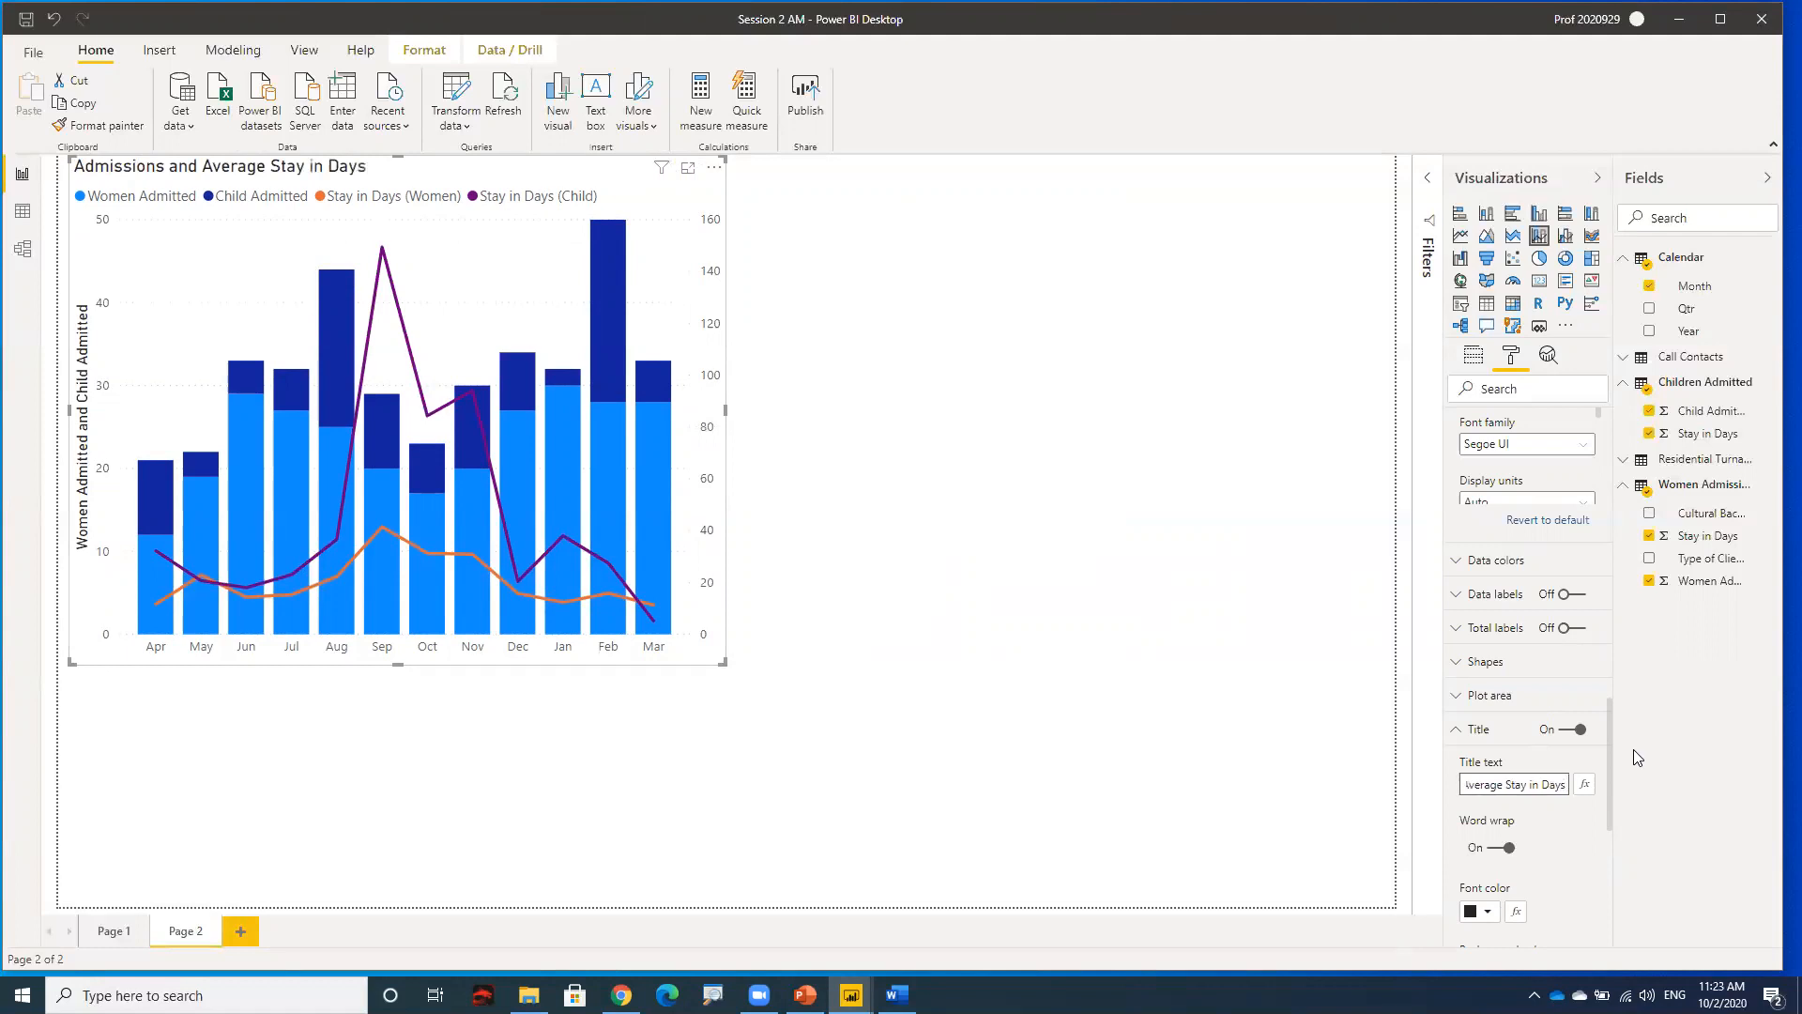
- Append " for Women and Children" to the combo chart's title and move the chart to the middle of the page
type(" for Women and Children")
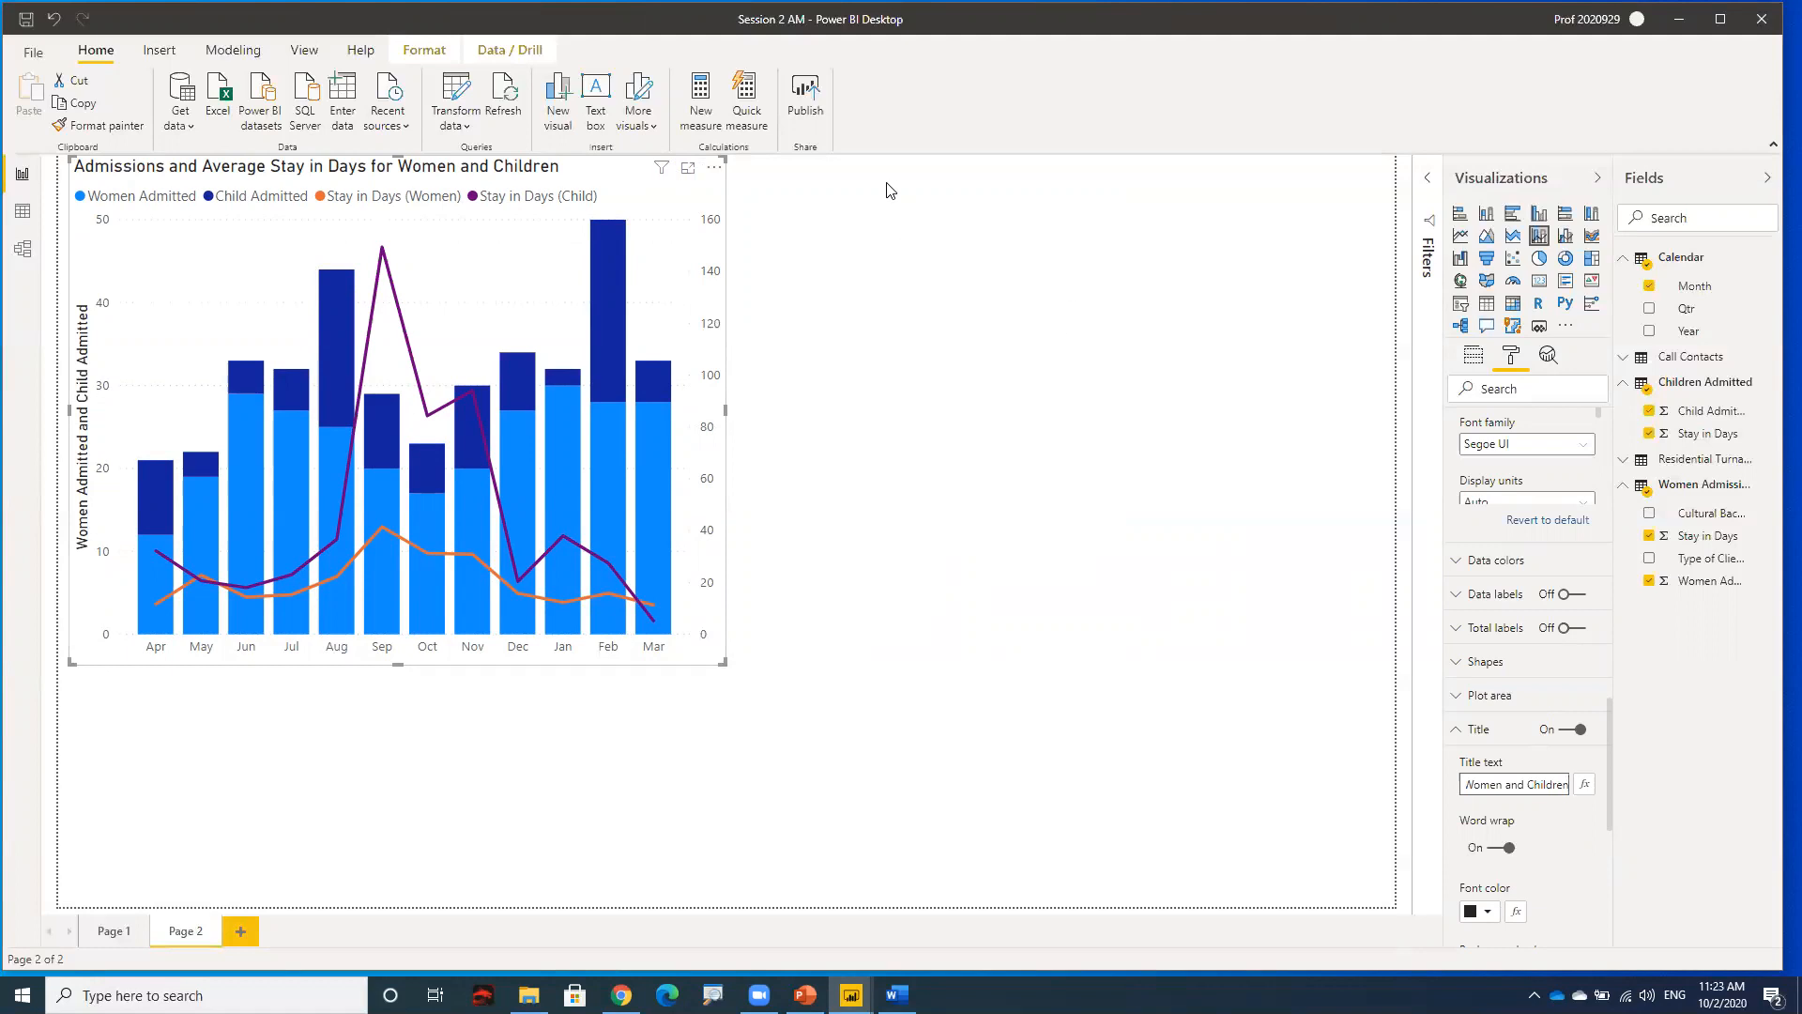
left_click(901, 76)
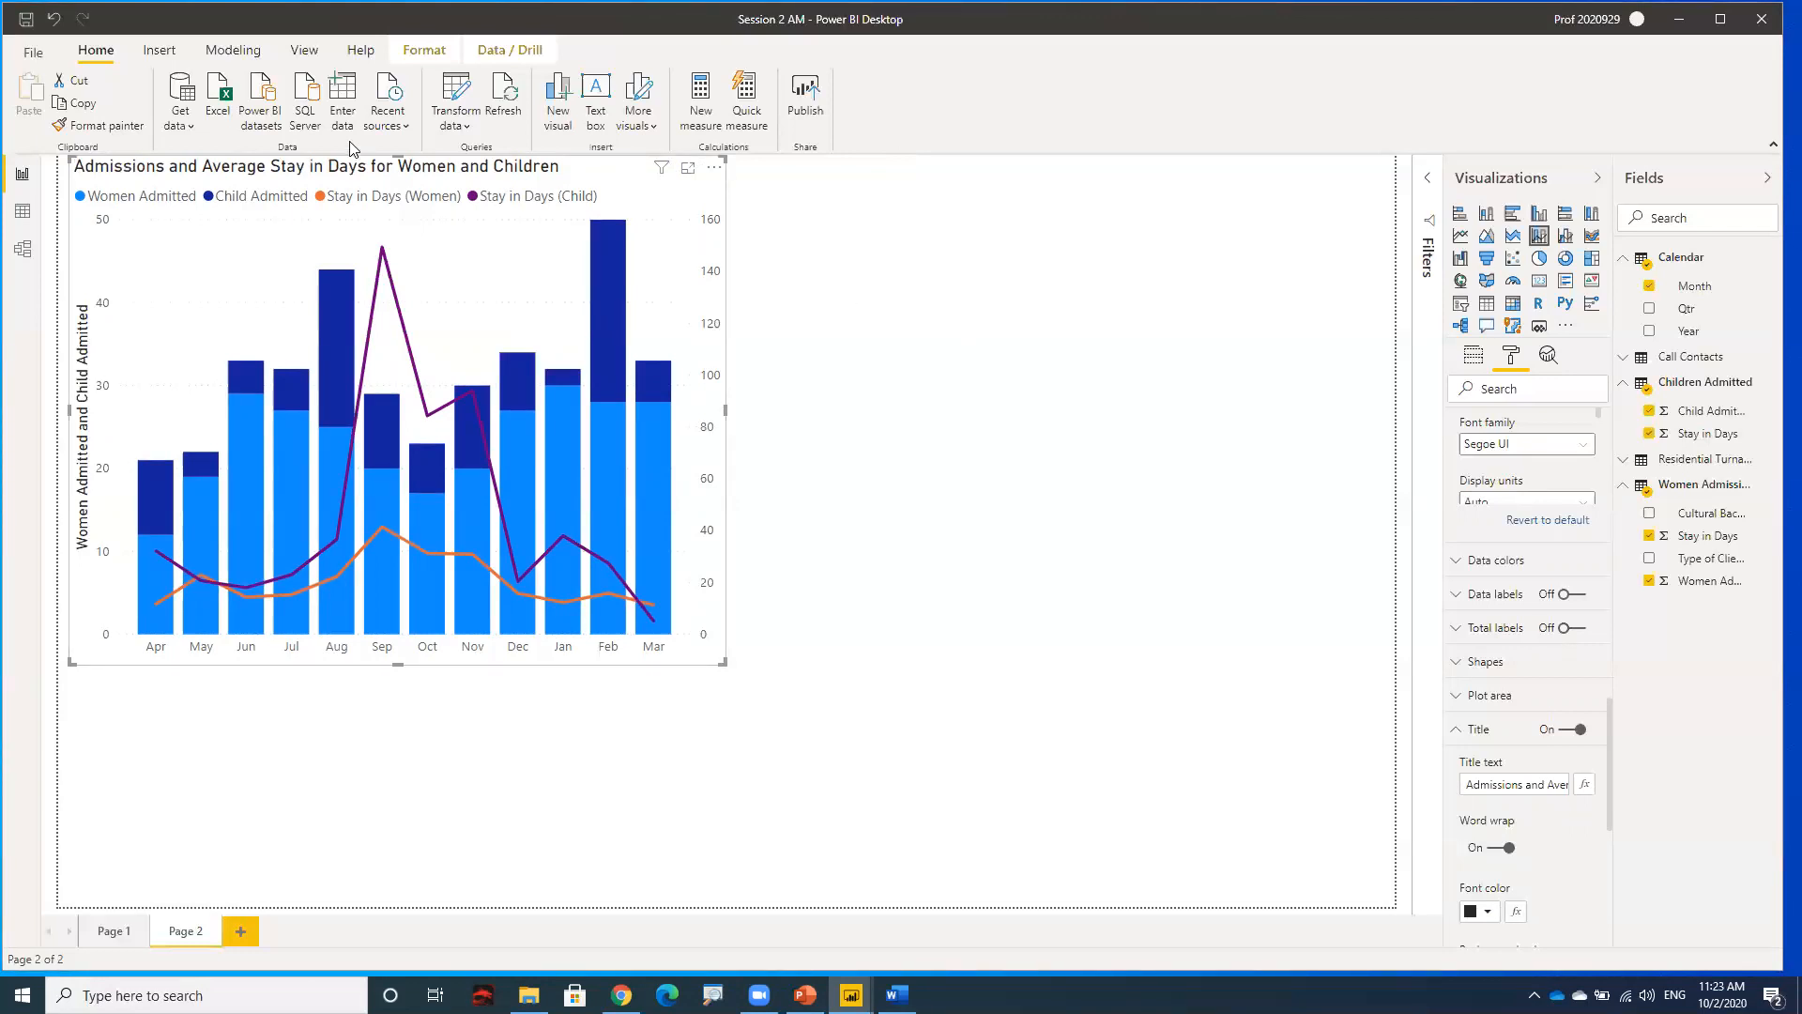
left_click_drag(352, 172, 716, 250)
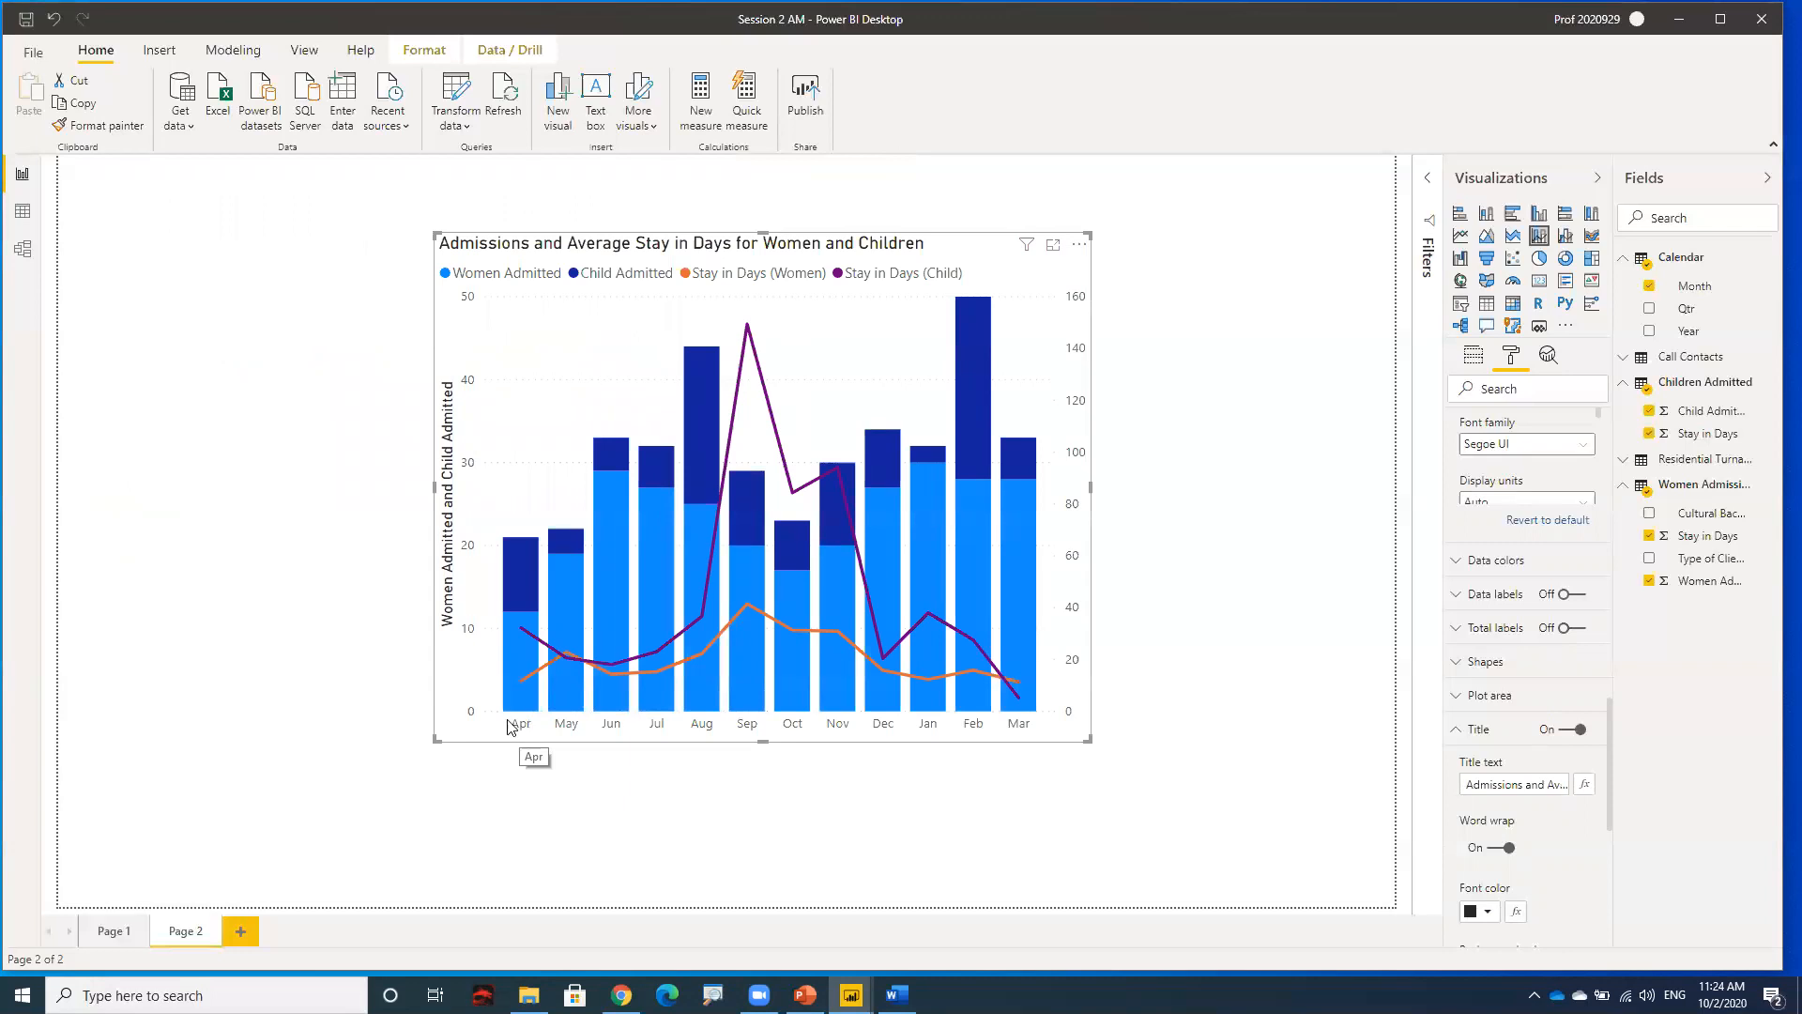
- Sort the Calendar table's Month column by Fiscal Month No and return to the report page
left_click(19, 216)
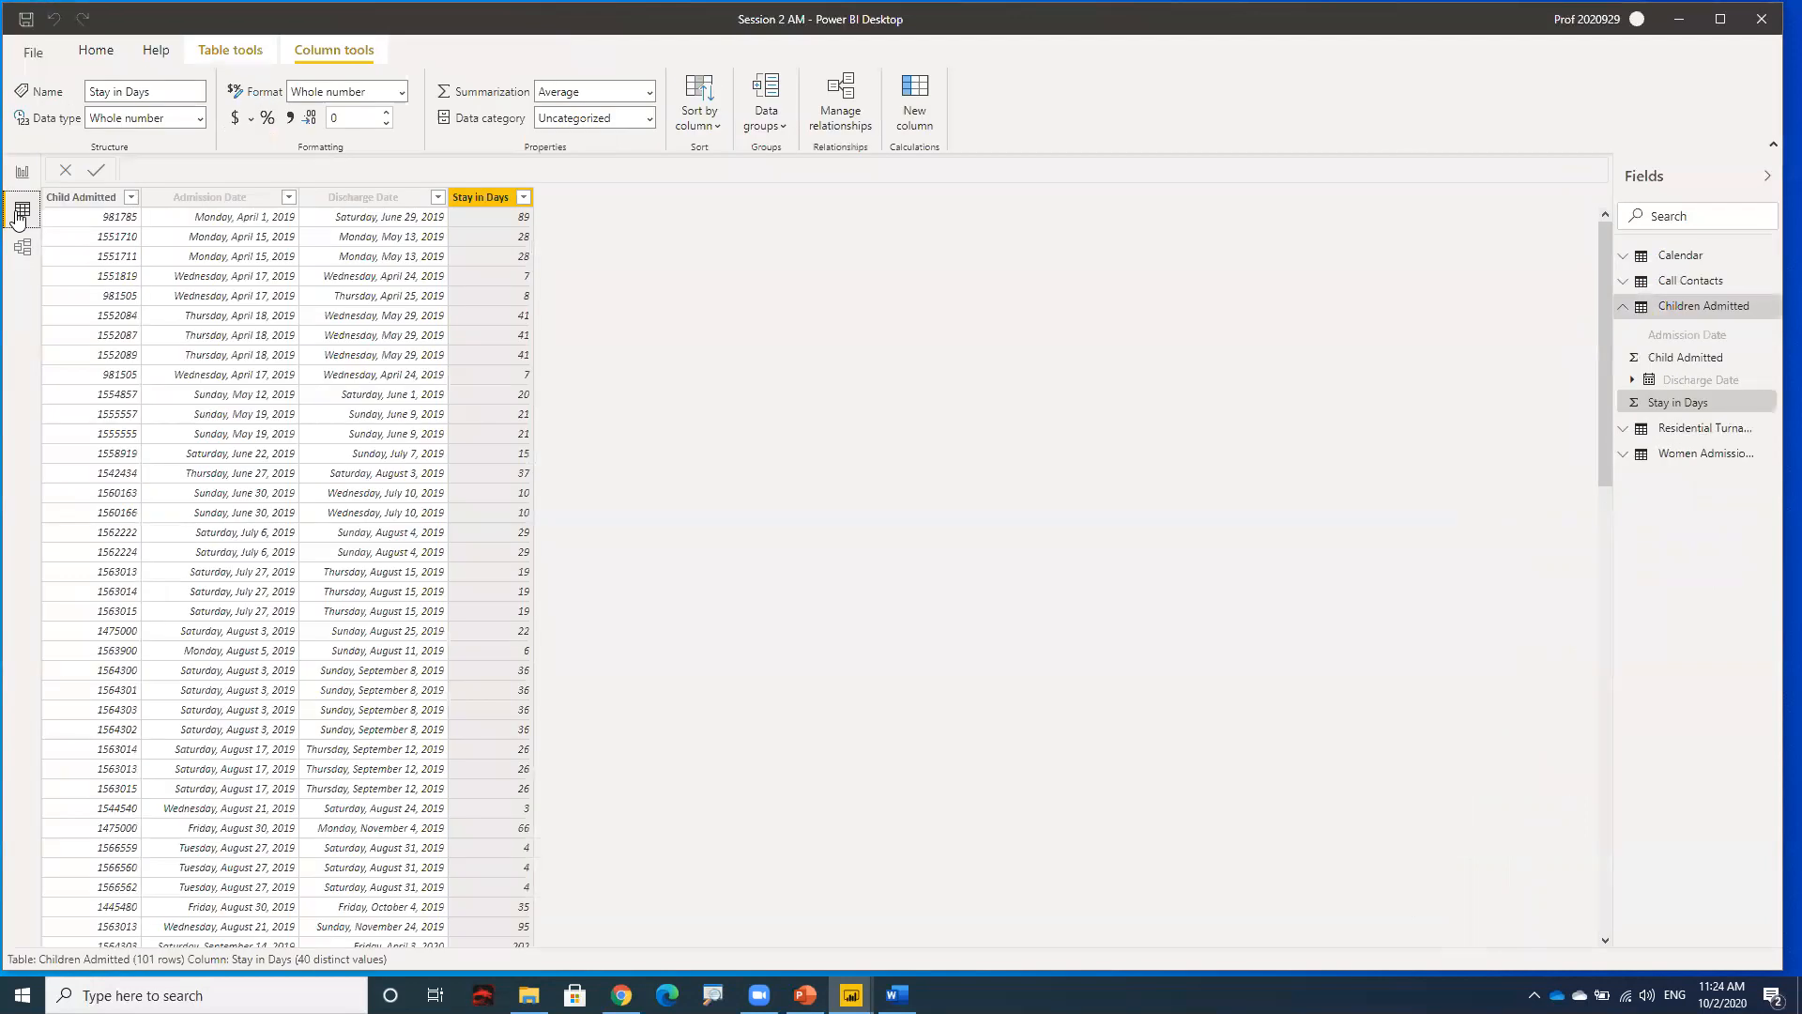
left_click(1676, 255)
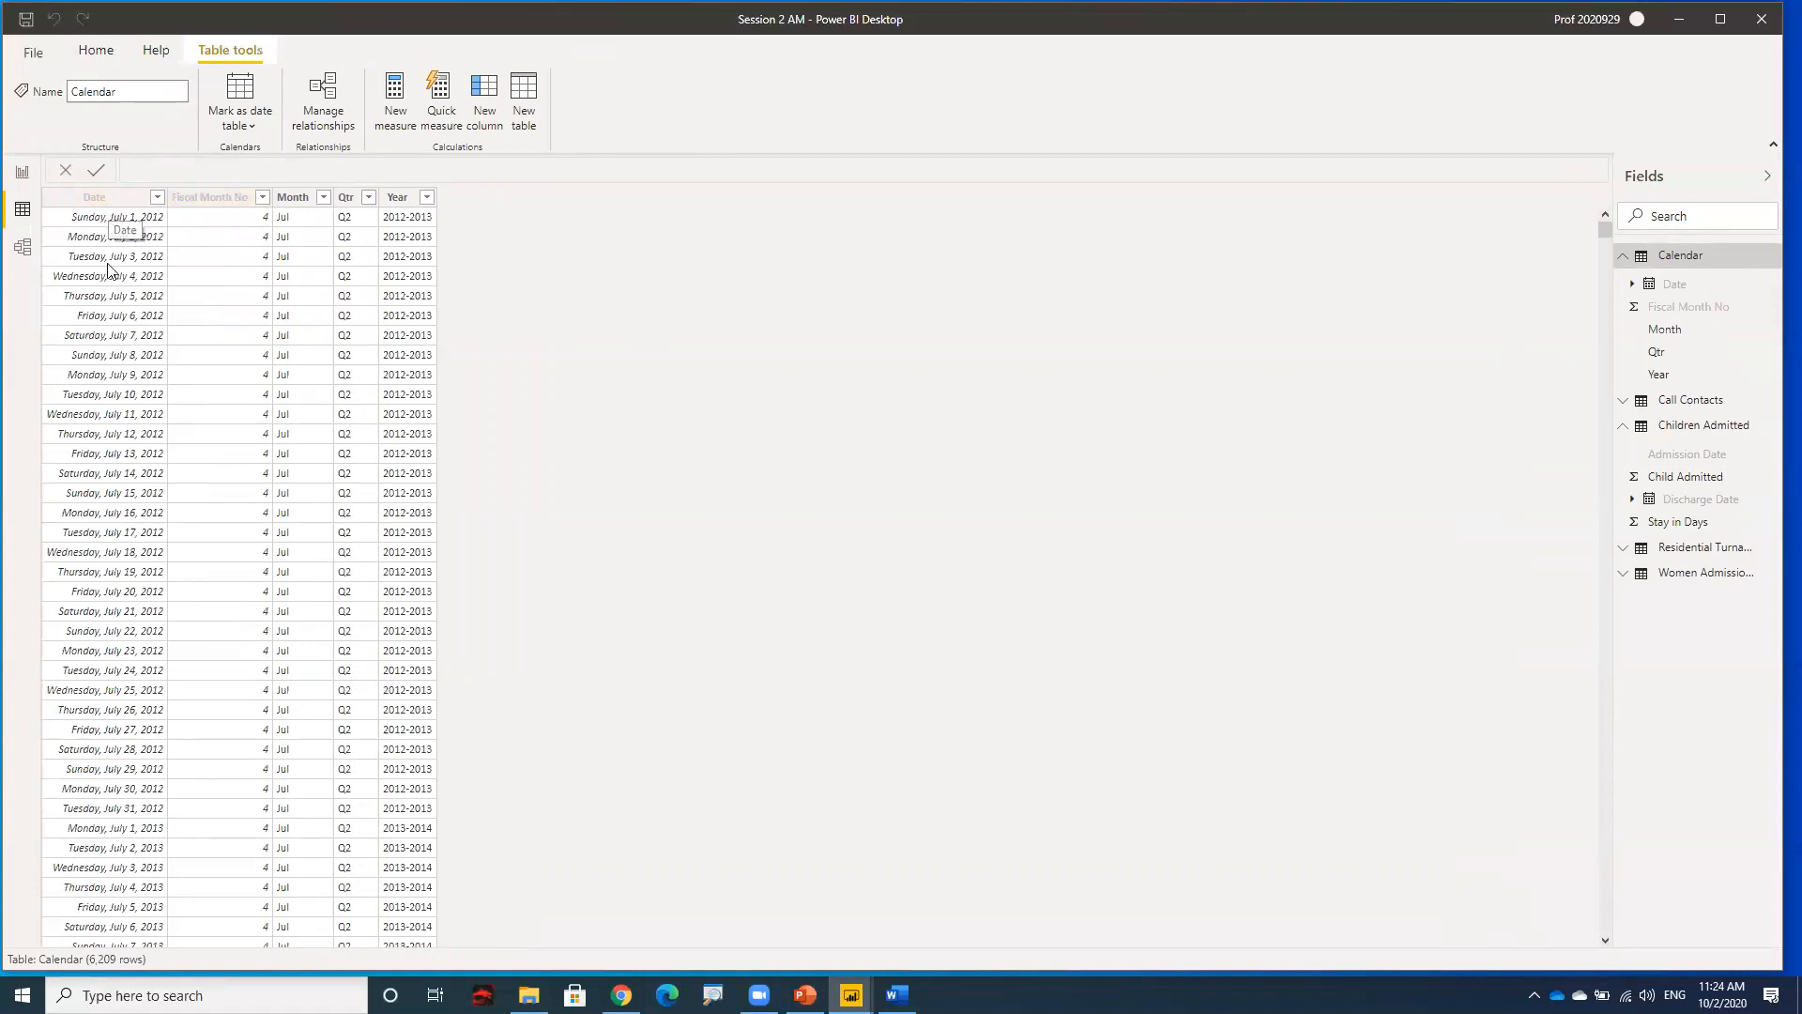
left_click(302, 206)
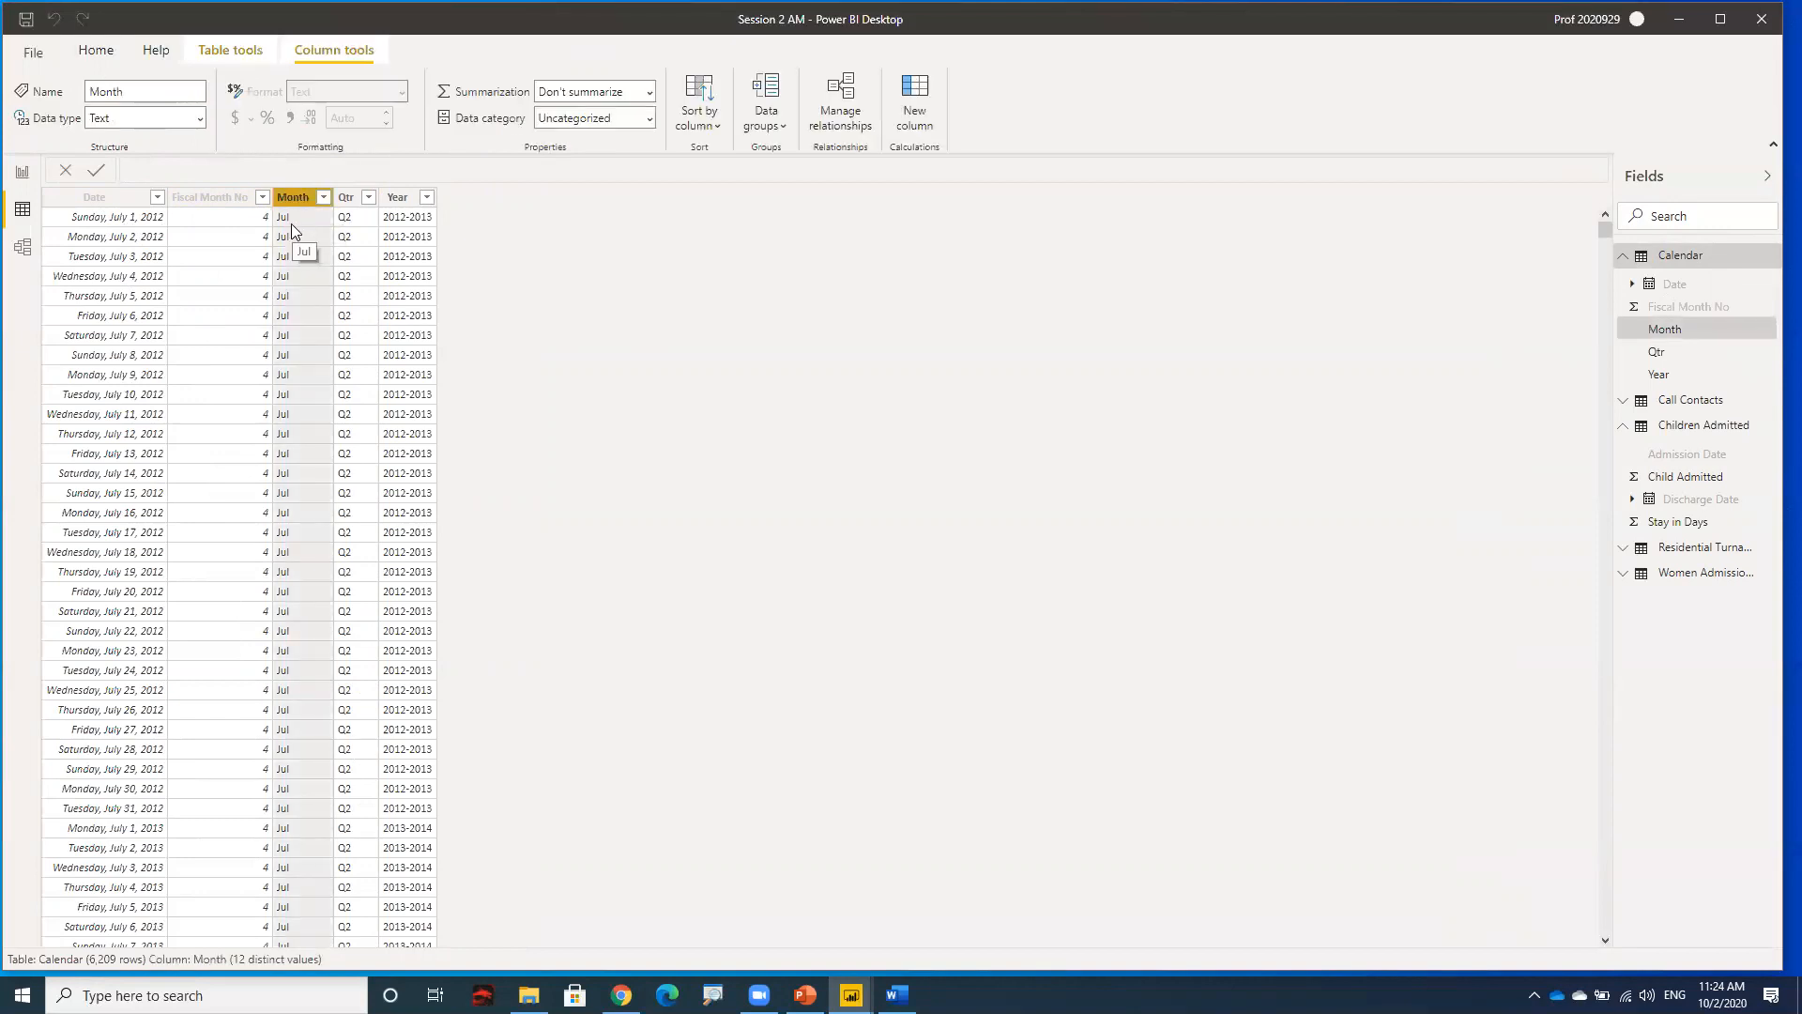
left_click(716, 127)
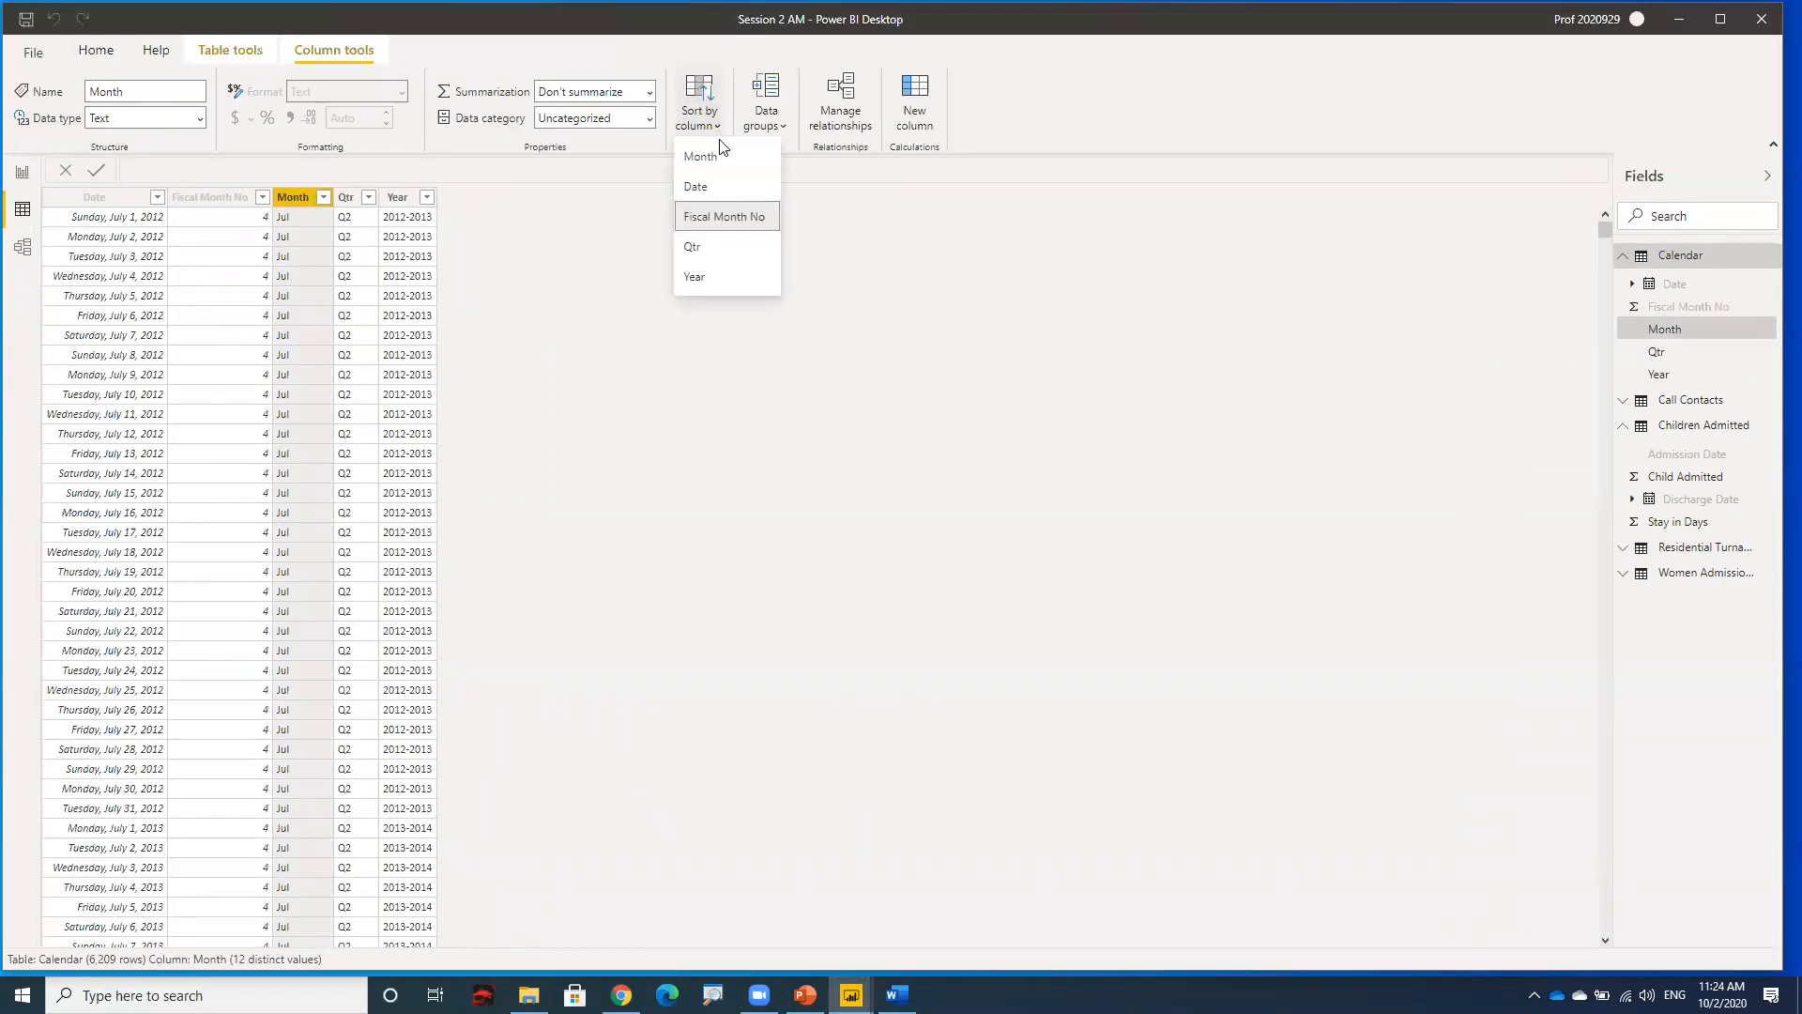
left_click(751, 222)
left_click(629, 257)
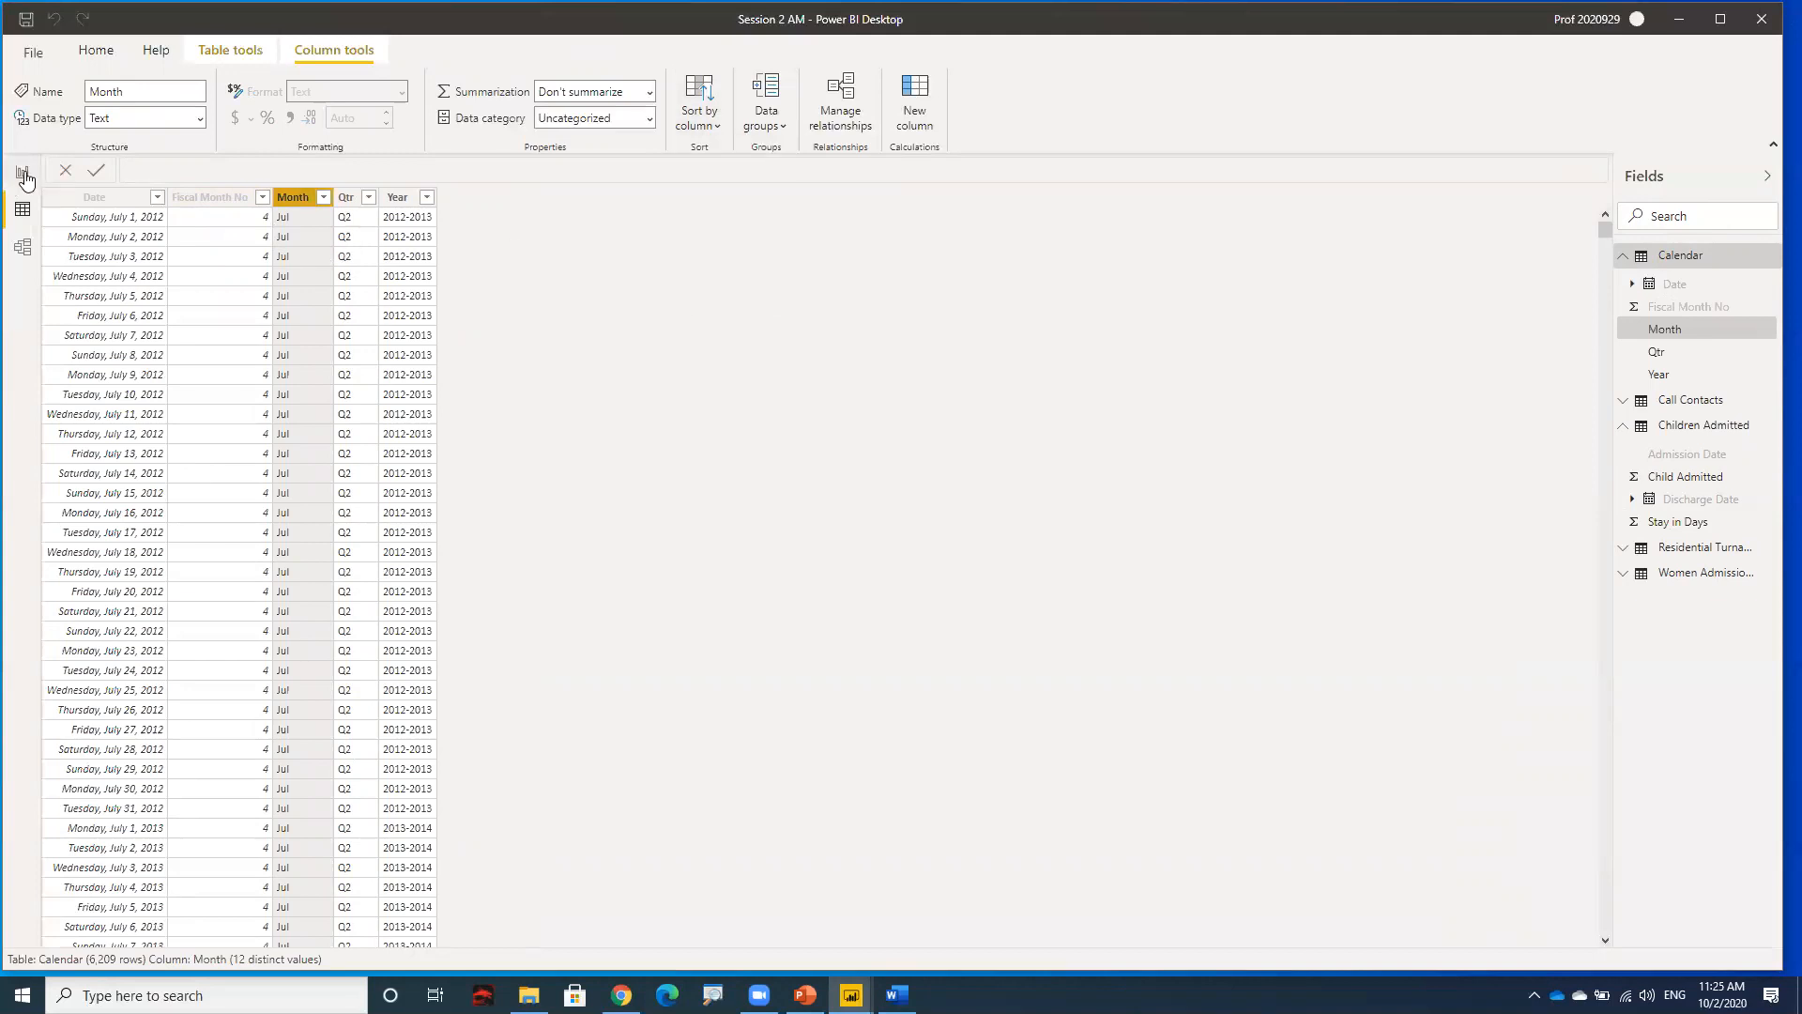
left_click(23, 175)
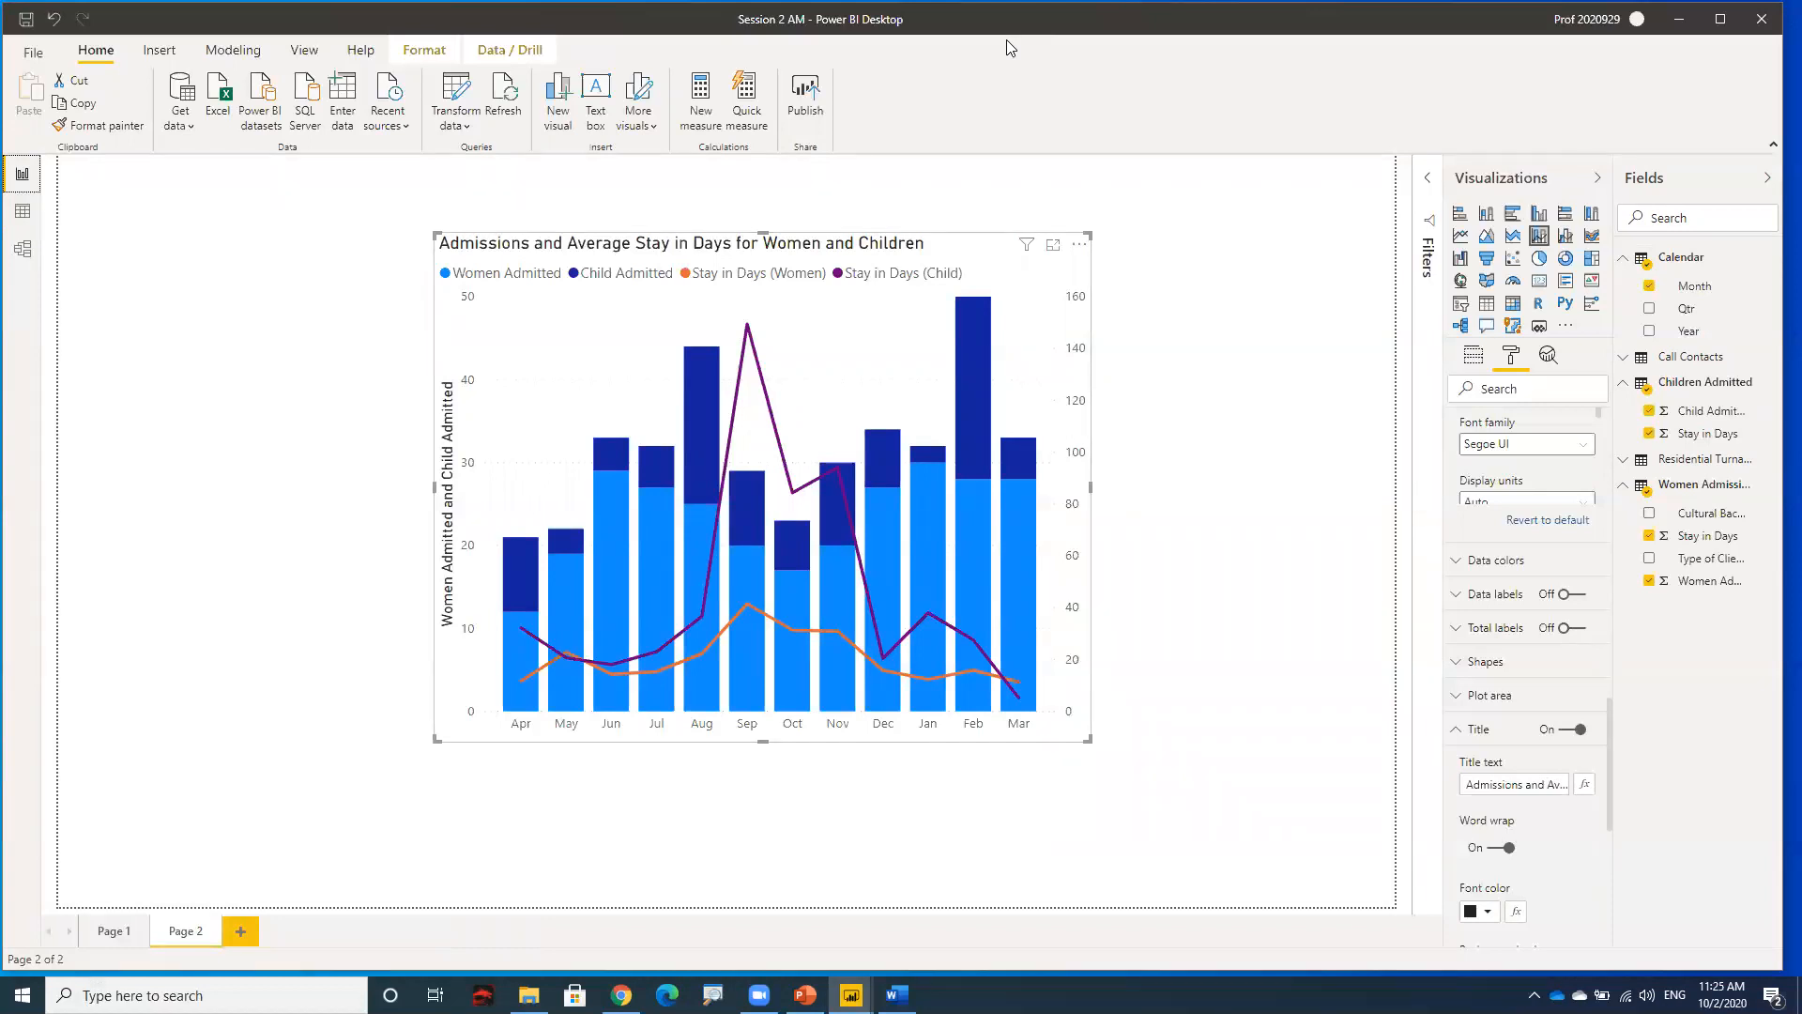
- Deselect the combo chart, save the Session 2 AM report and close it
left_click(1156, 189)
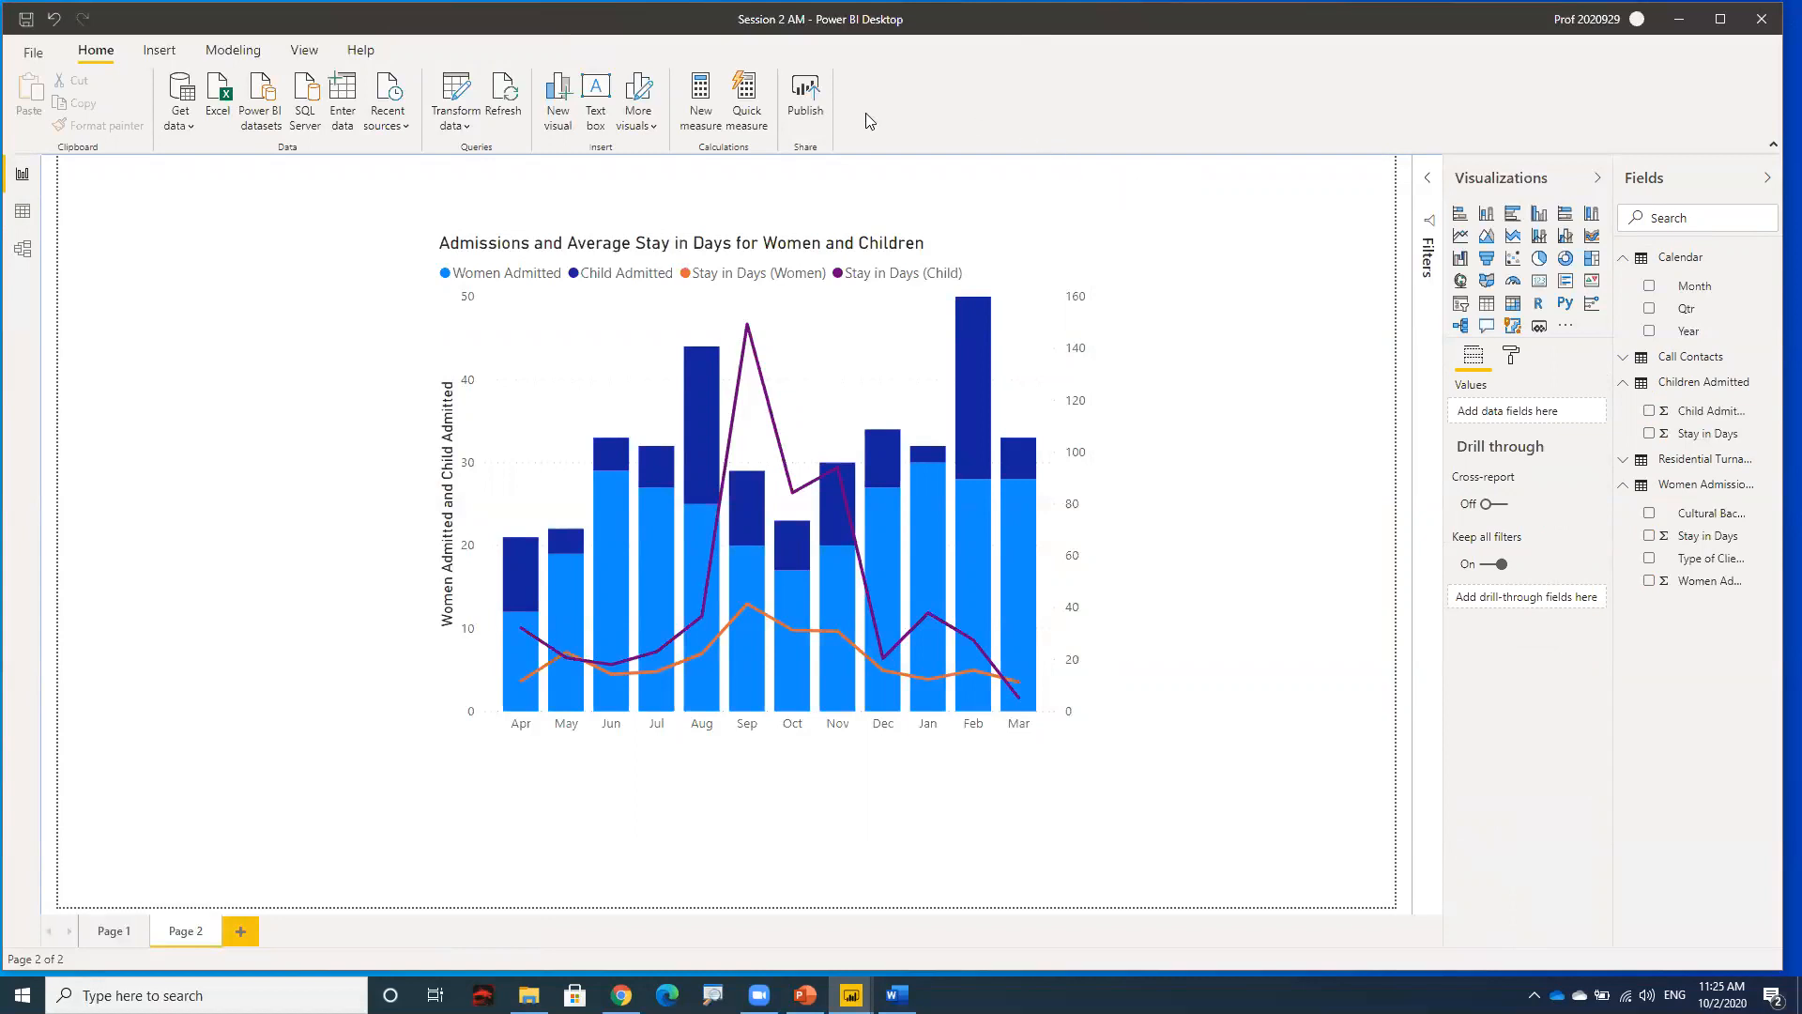
left_click(30, 21)
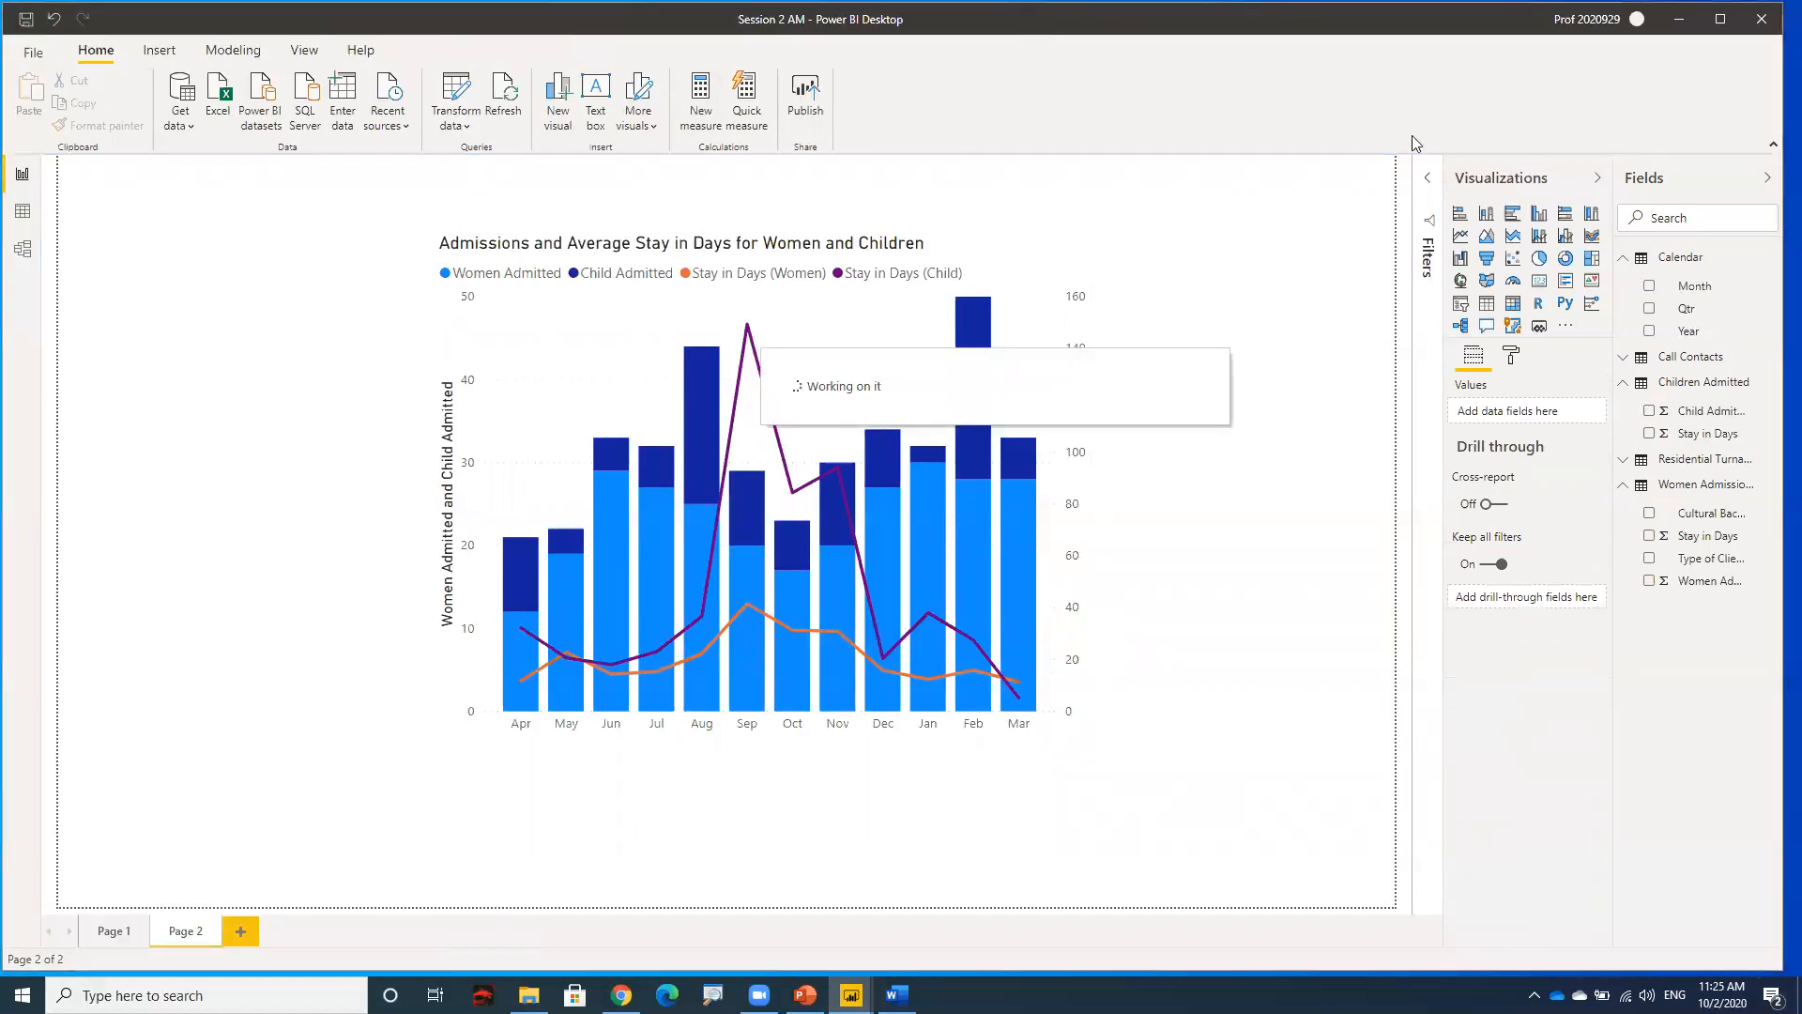
left_click(1762, 29)
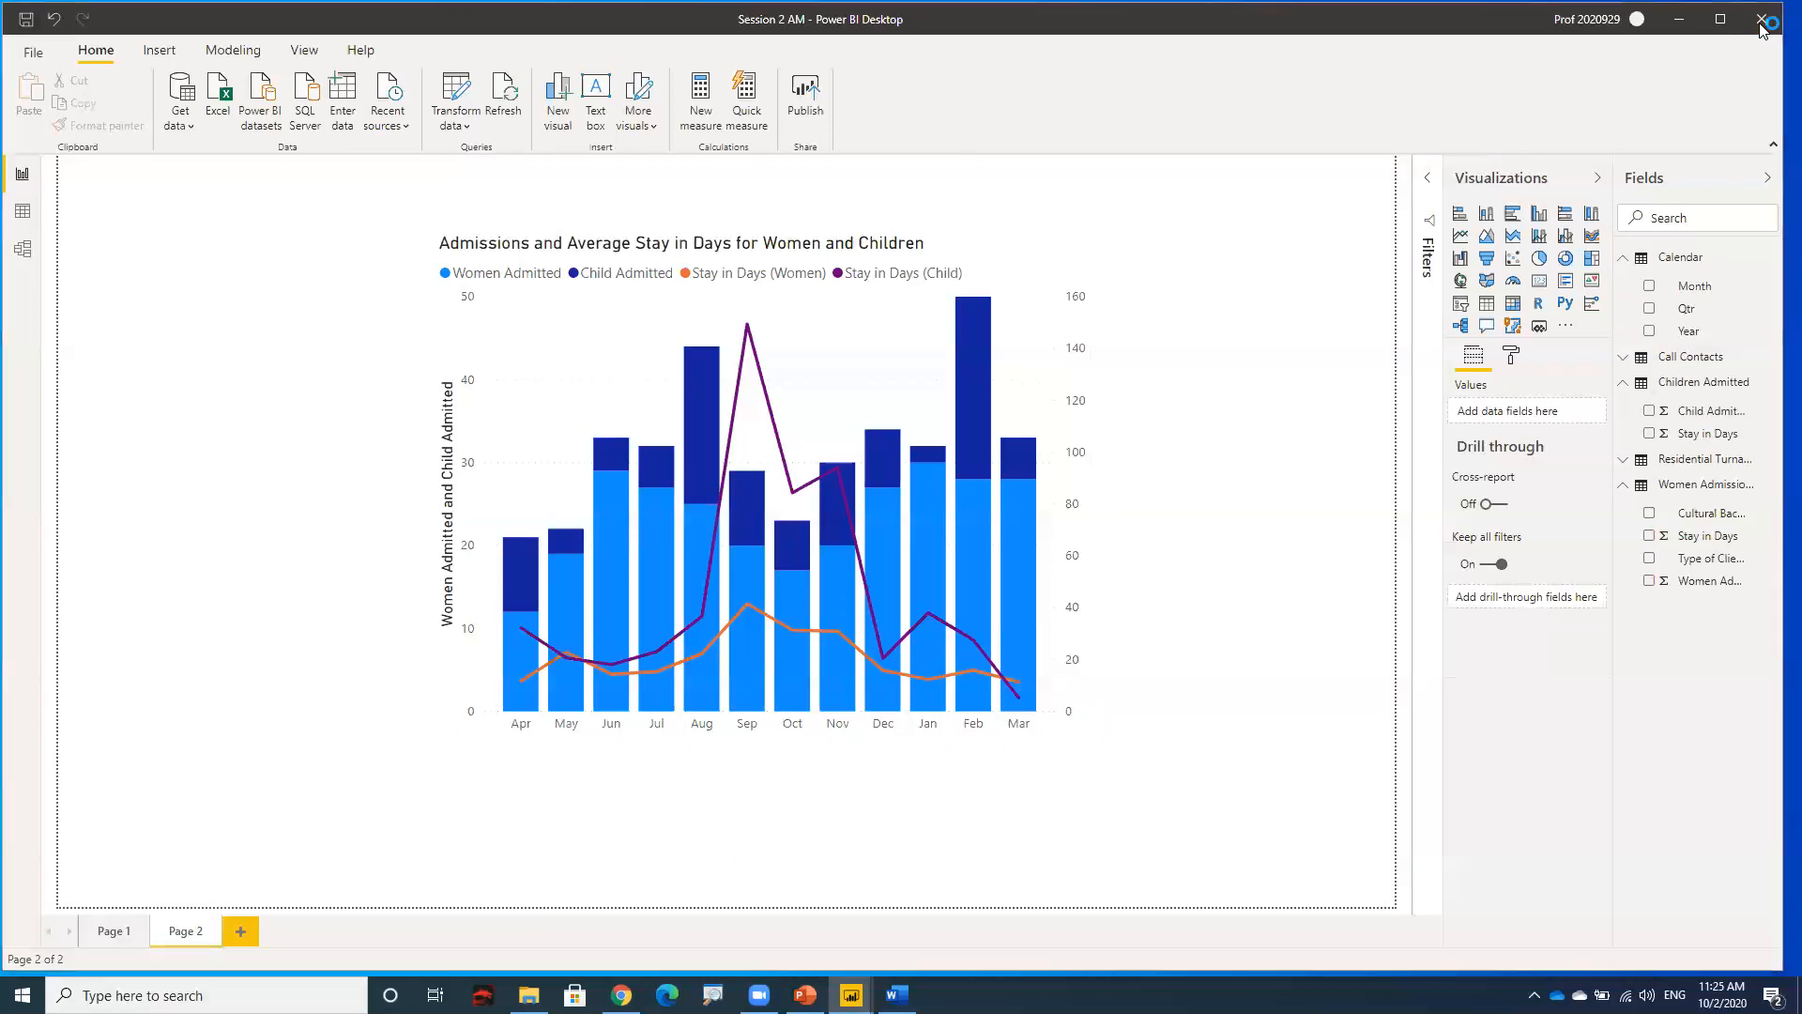
- Look over the Session 3 report page and the fields behind its Calls and Turnaways Count chart
left_click(917, 534)
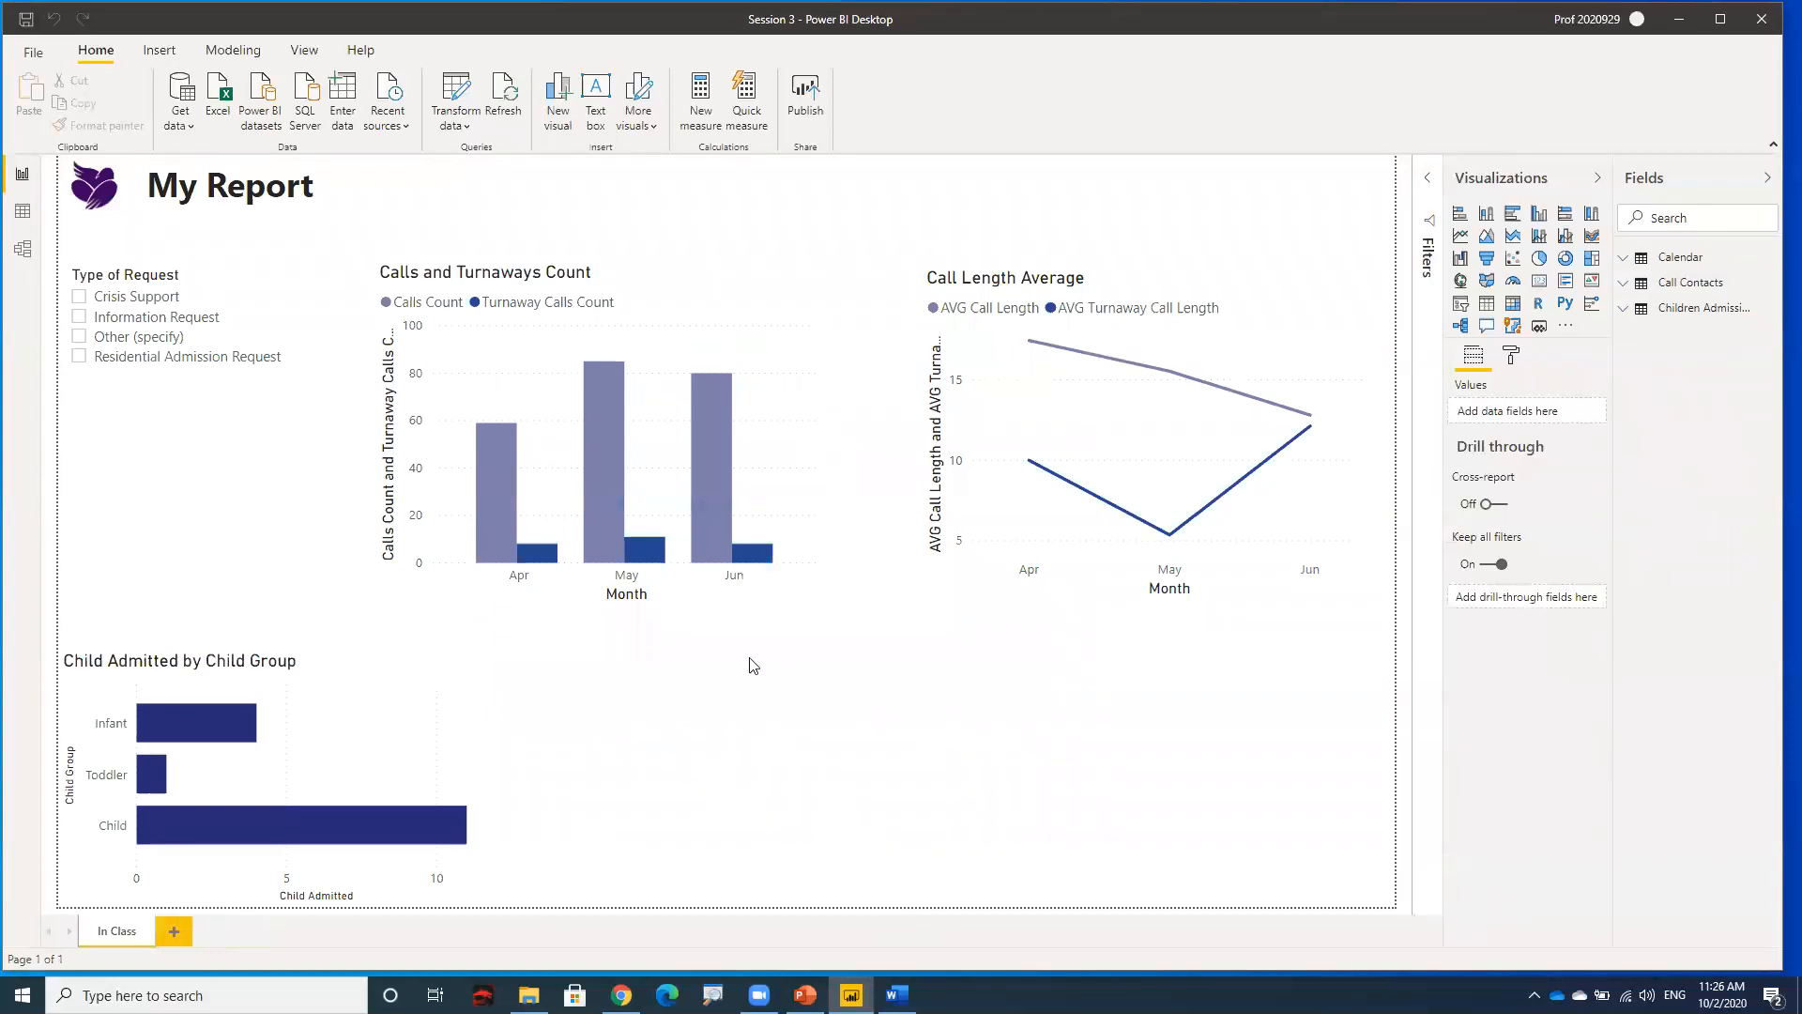
left_click(412, 282)
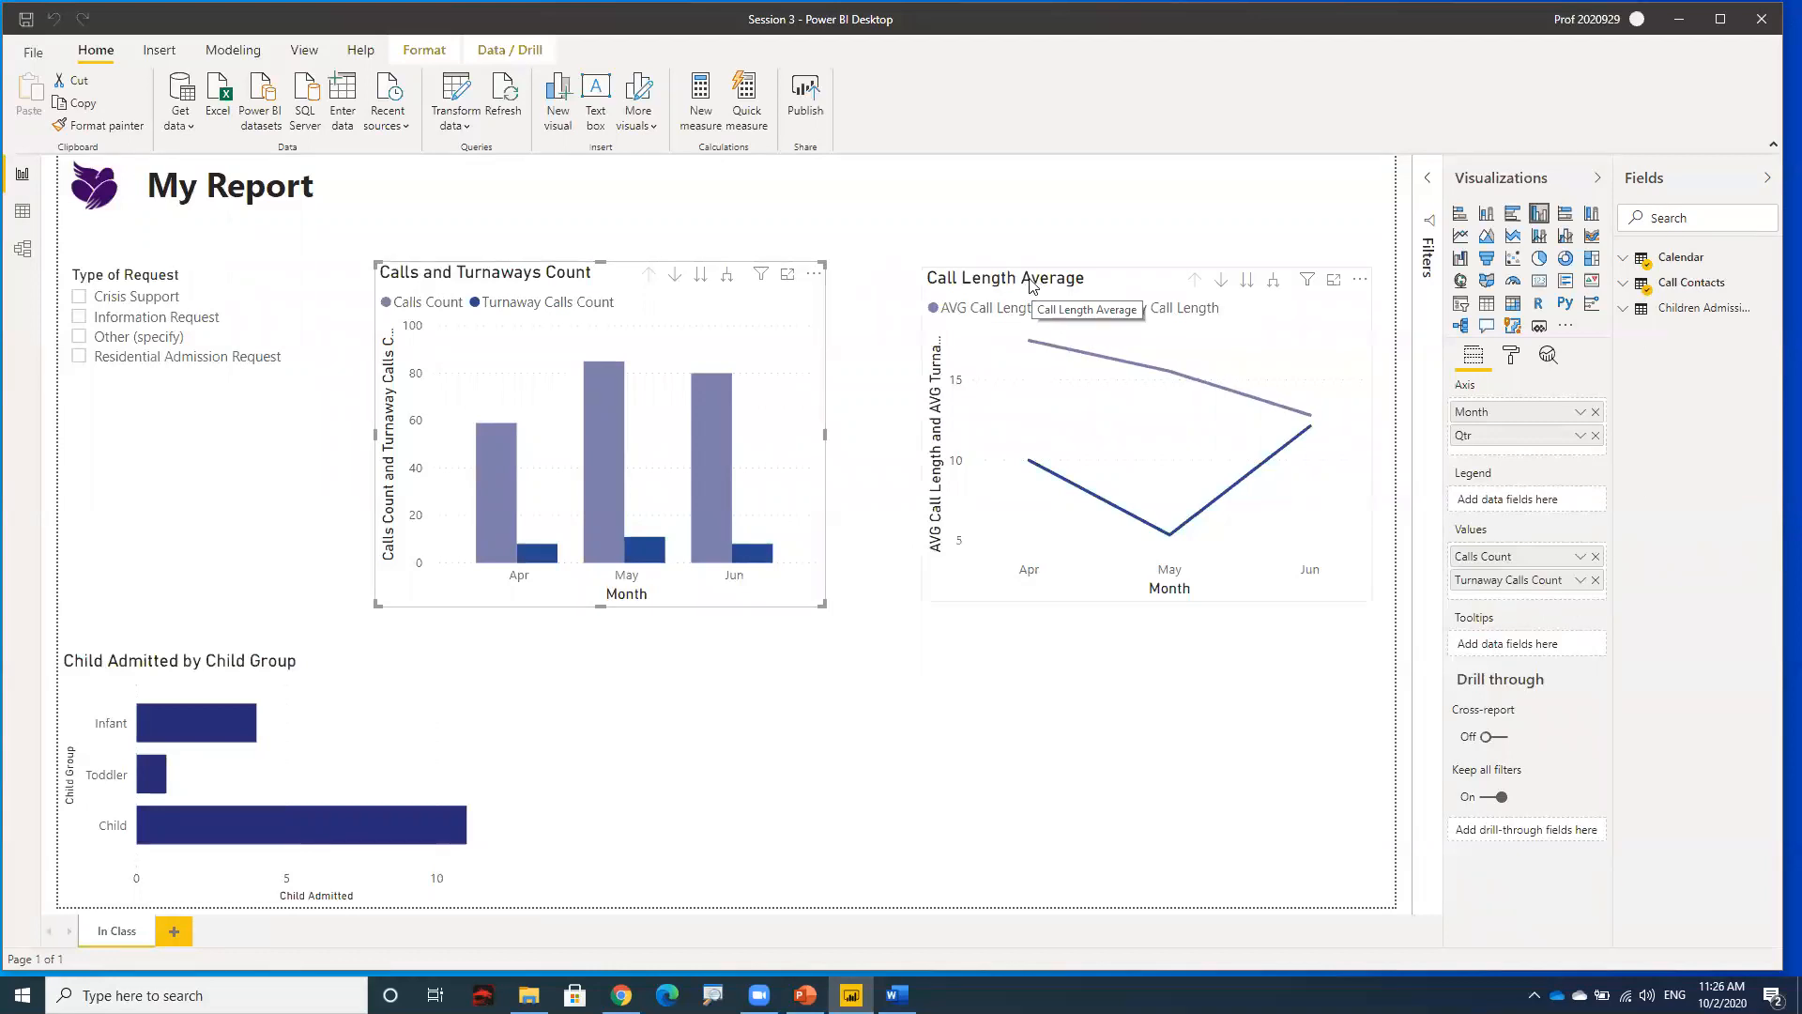
left_click(974, 231)
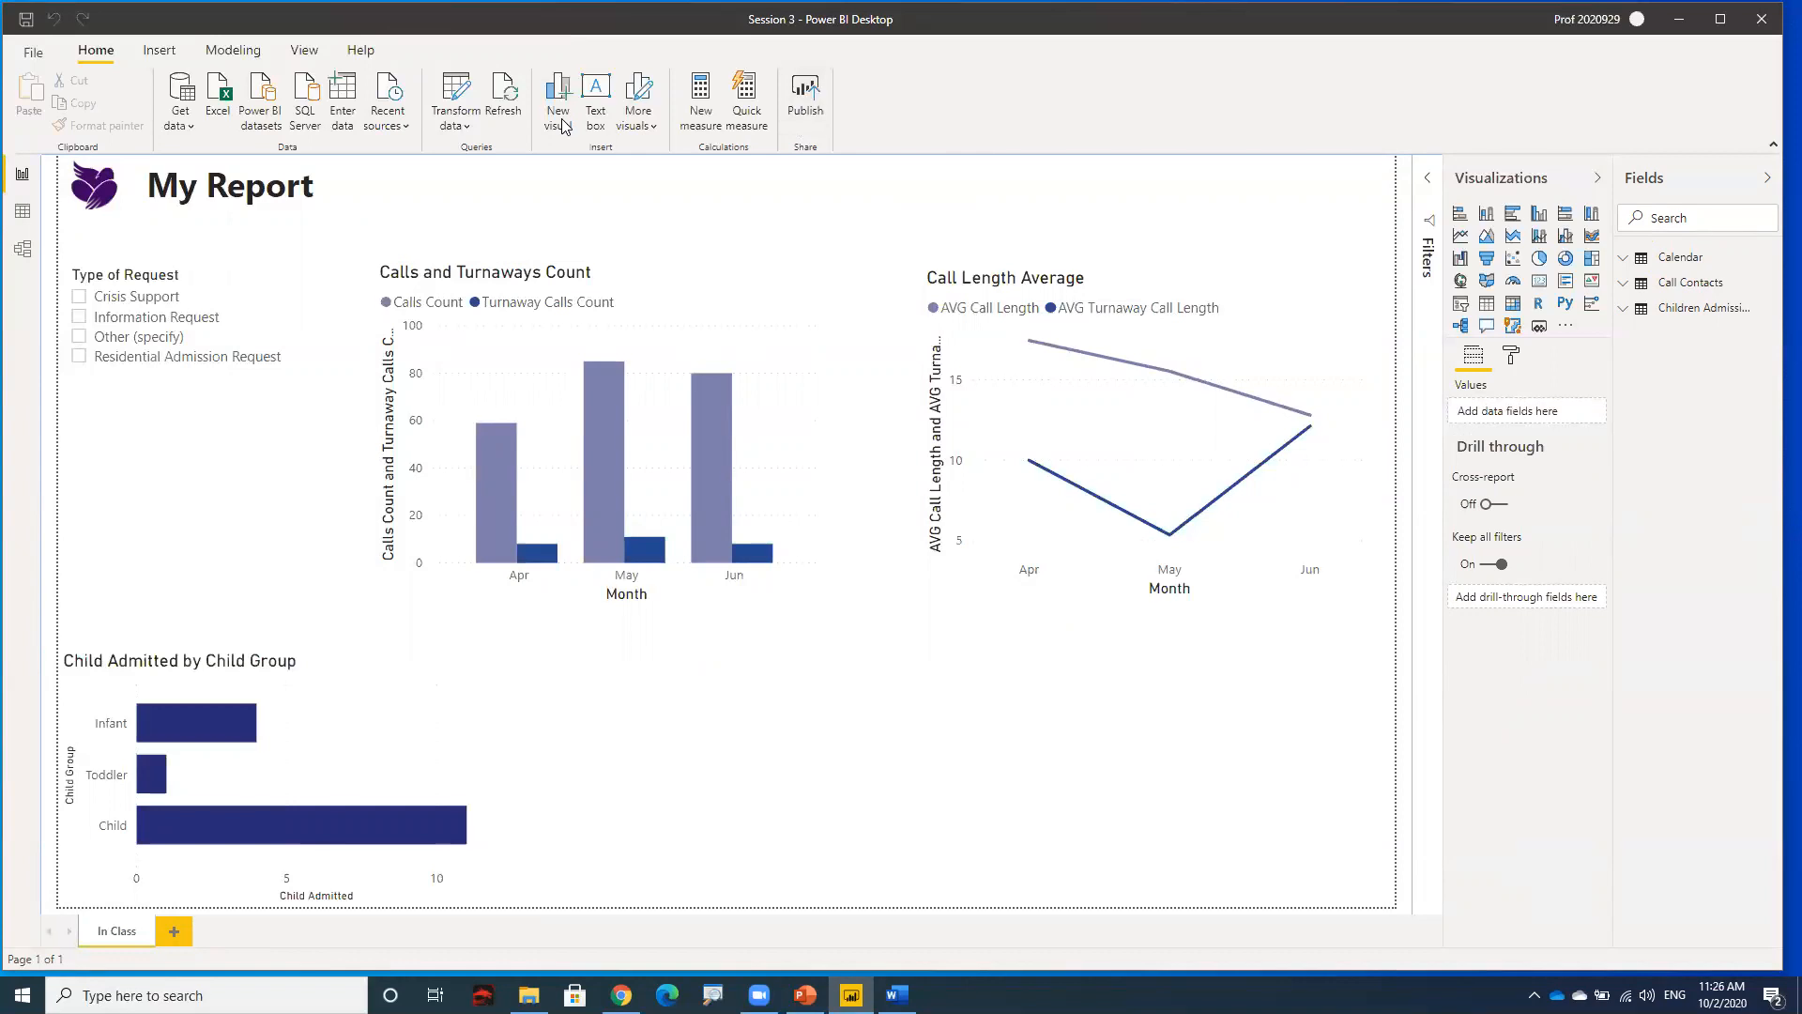
- Create a new blank report from the Session 3 report window
left_click(34, 52)
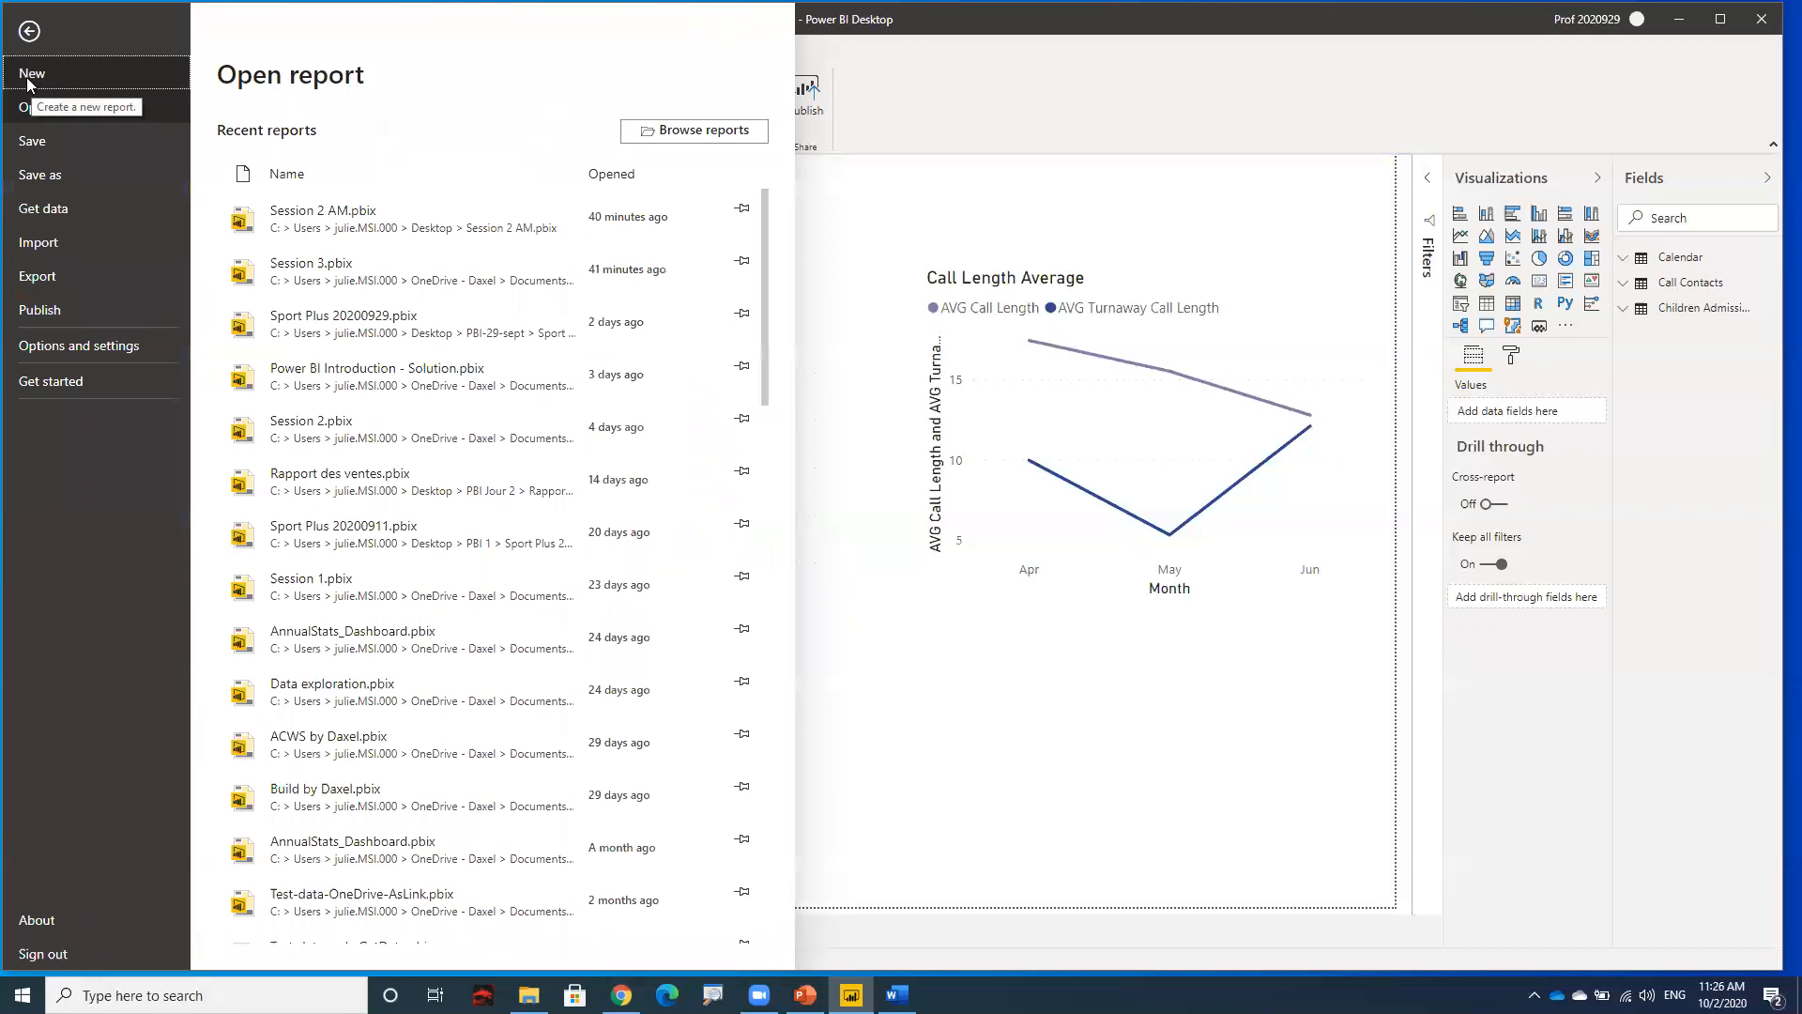
left_click(32, 75)
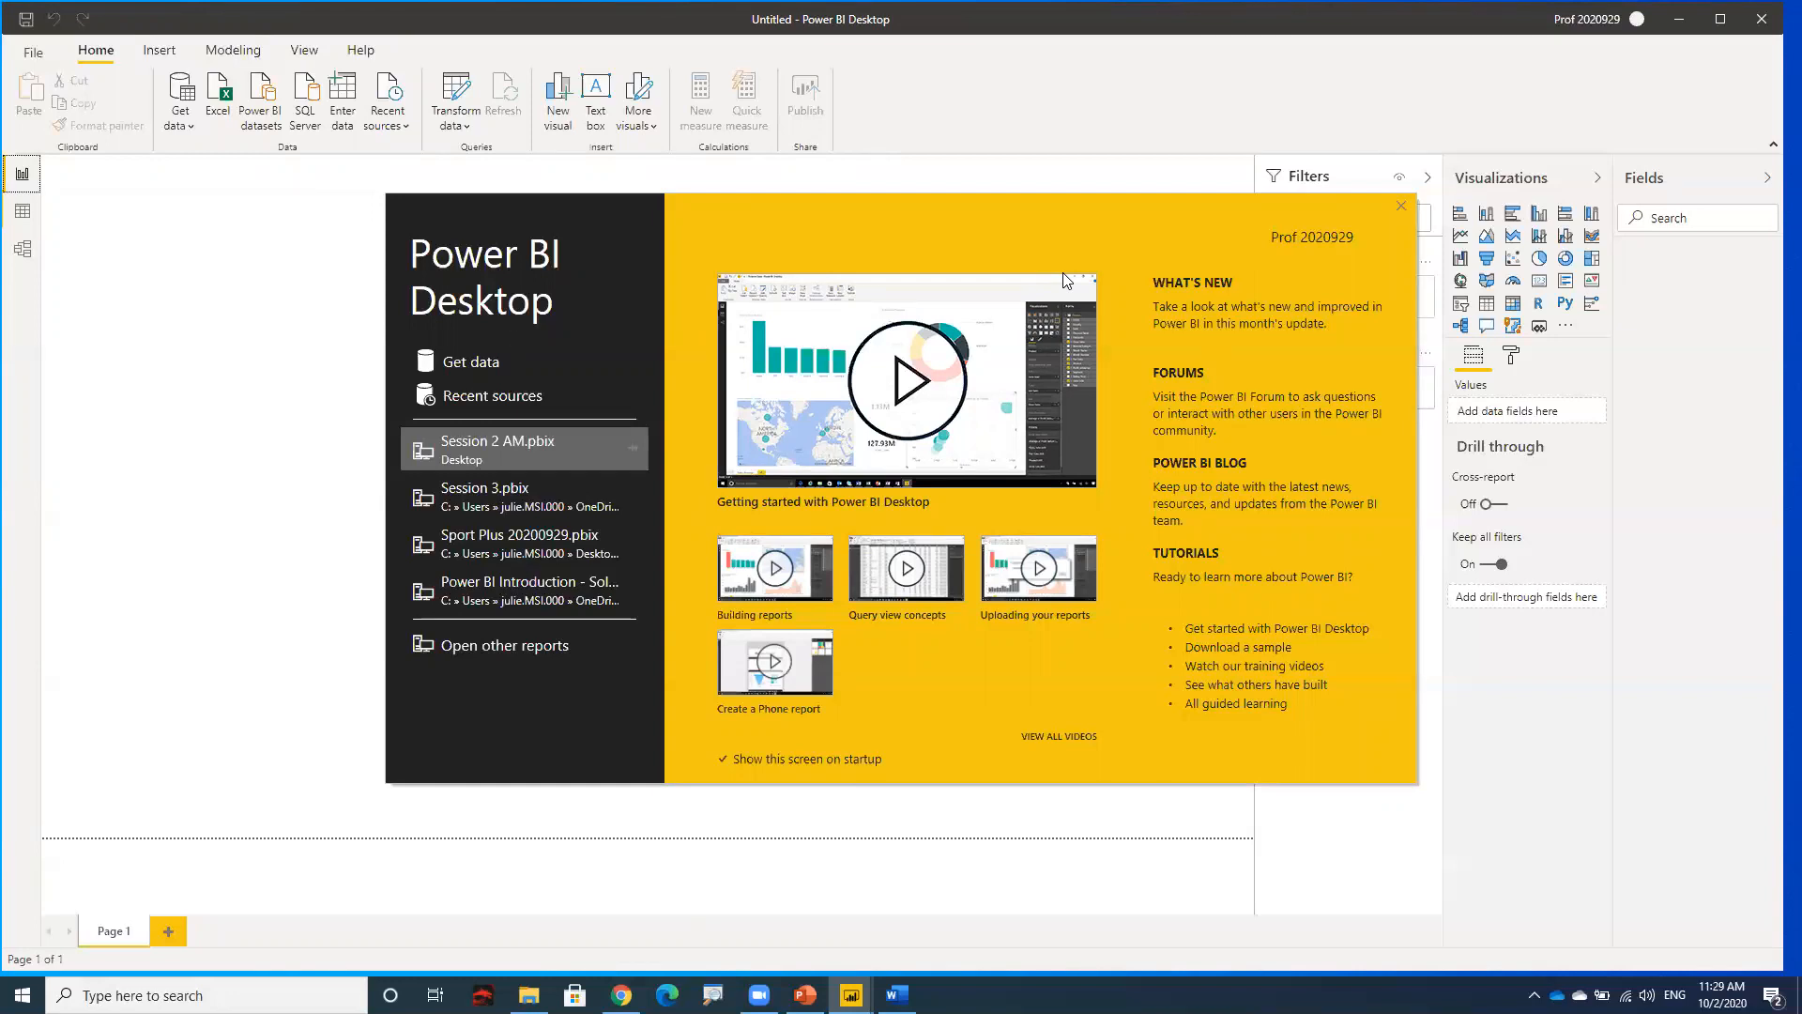
- Switch back to the Session 3 report window and open the recent report Session 2 AM.pbix
mouse_move(851, 995)
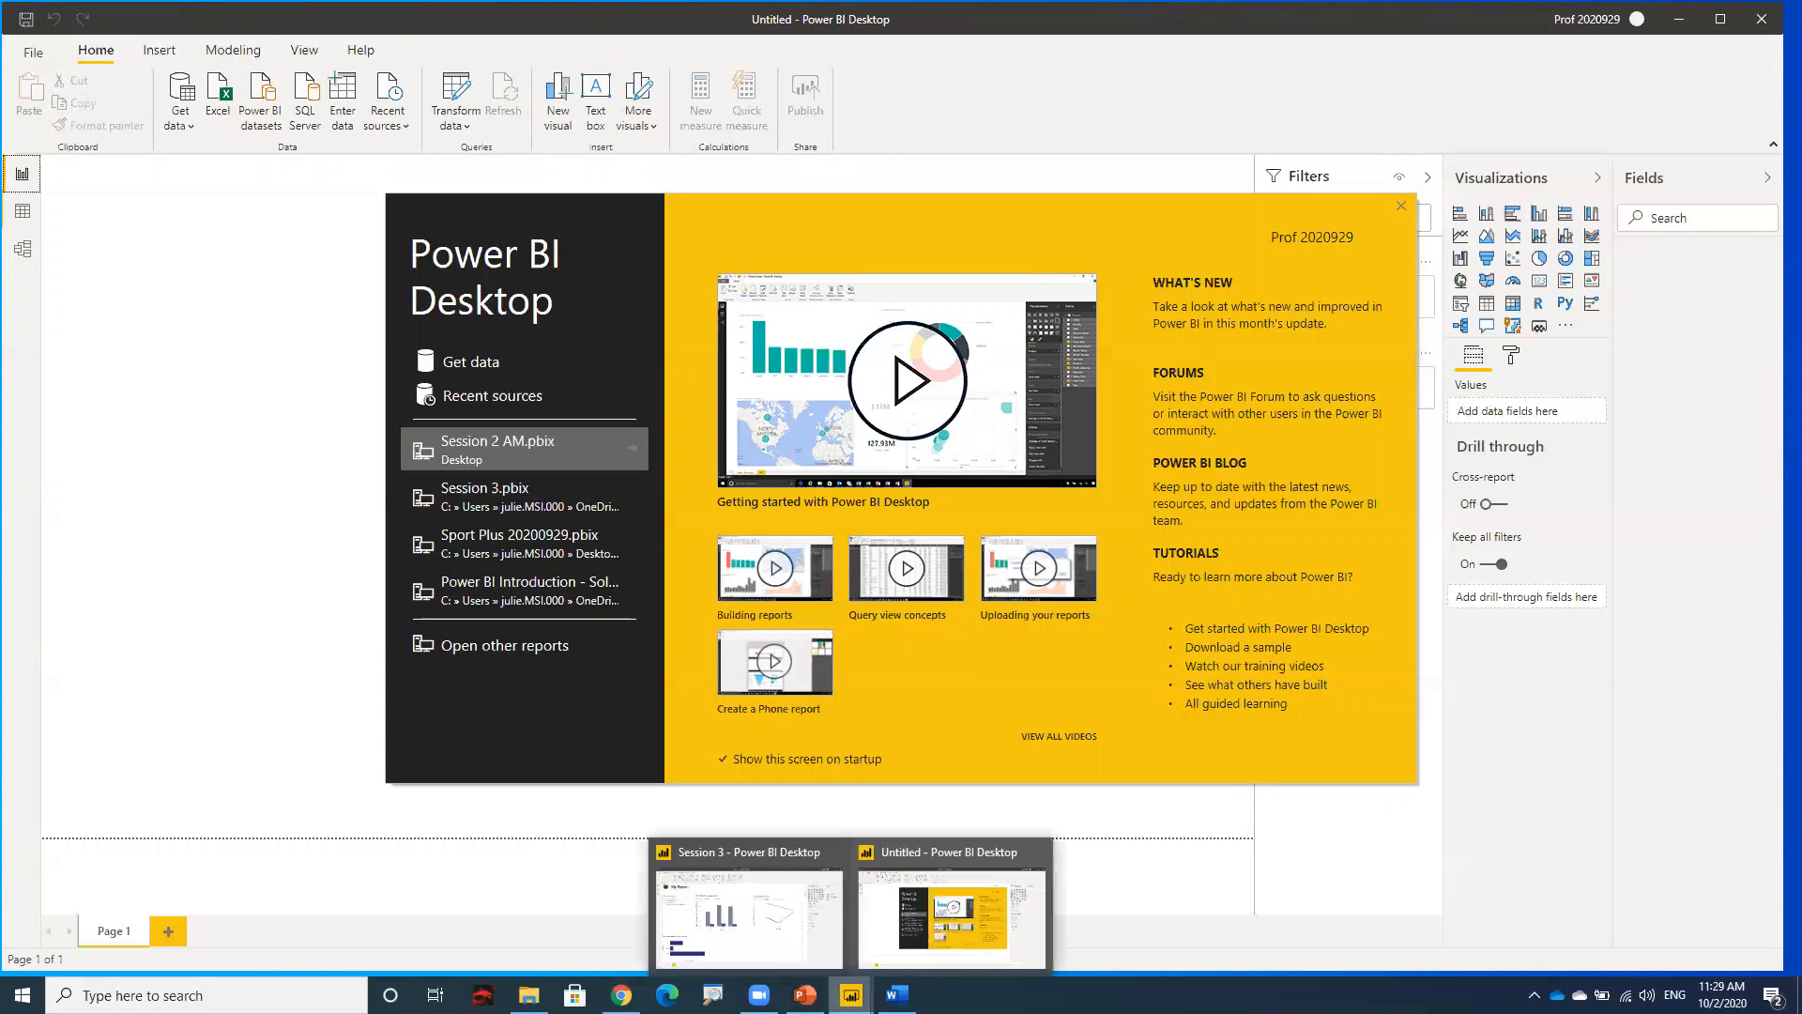
left_click(804, 954)
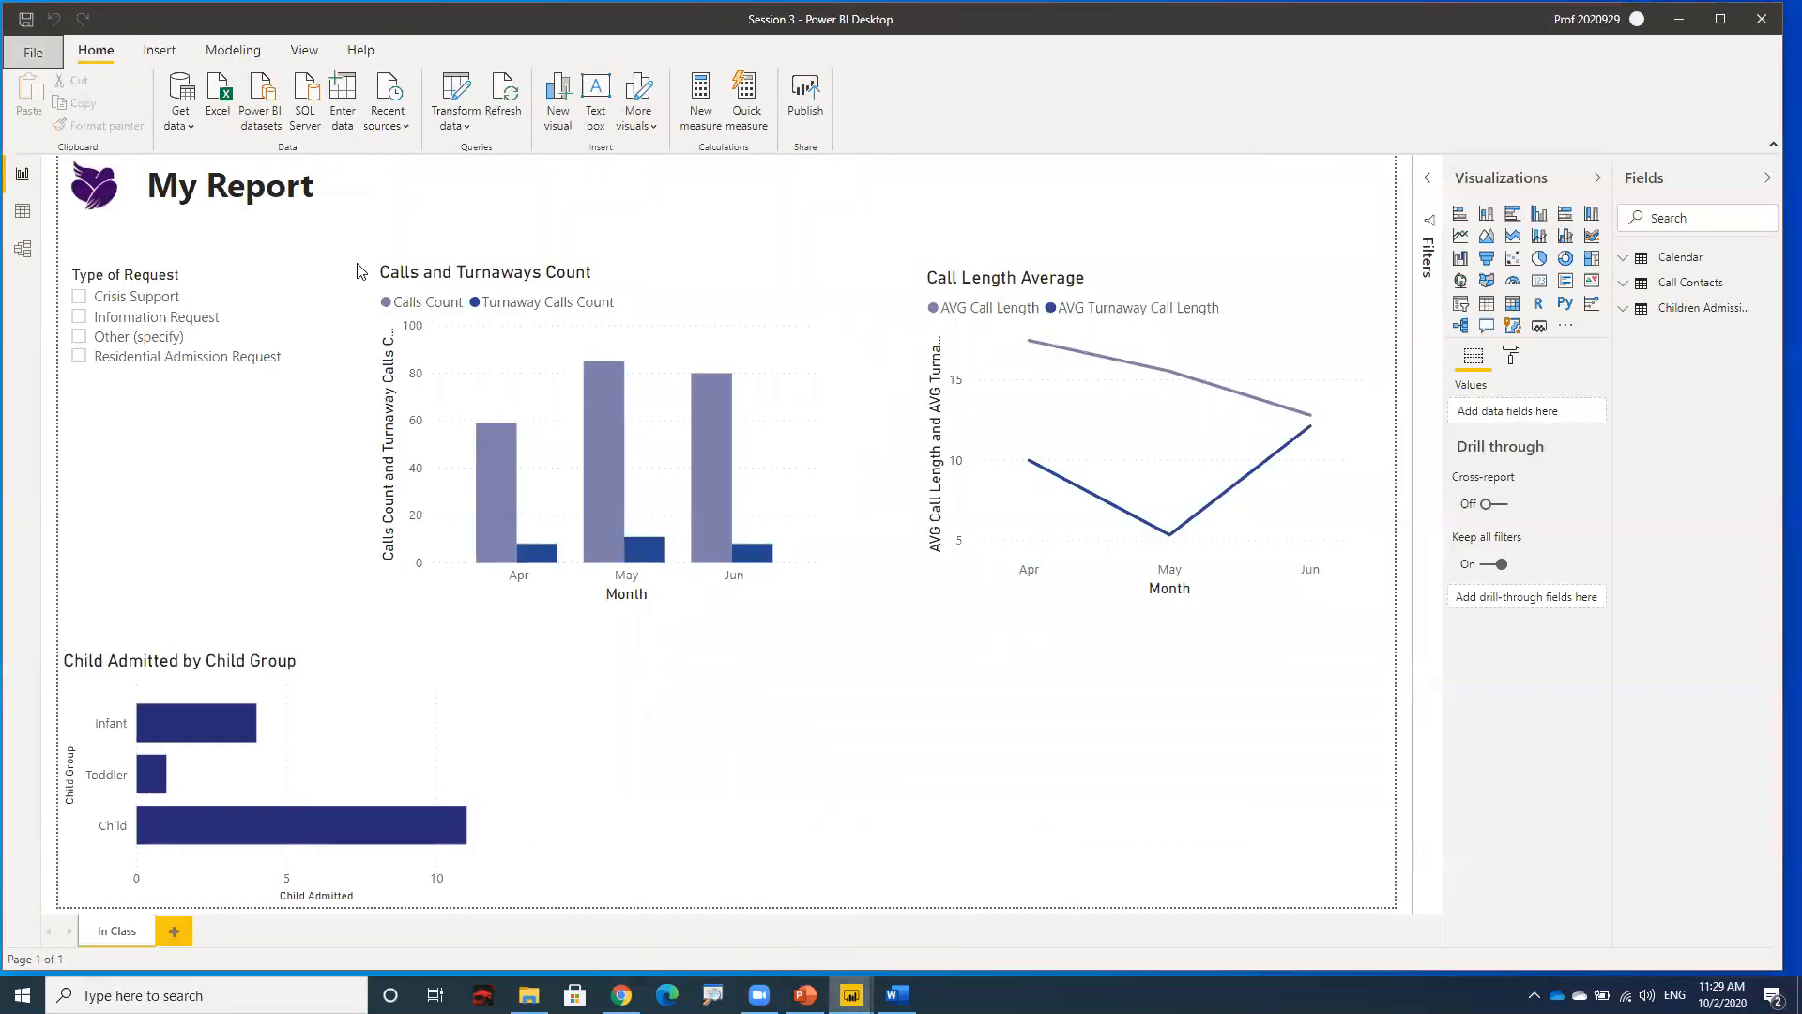
left_click(28, 53)
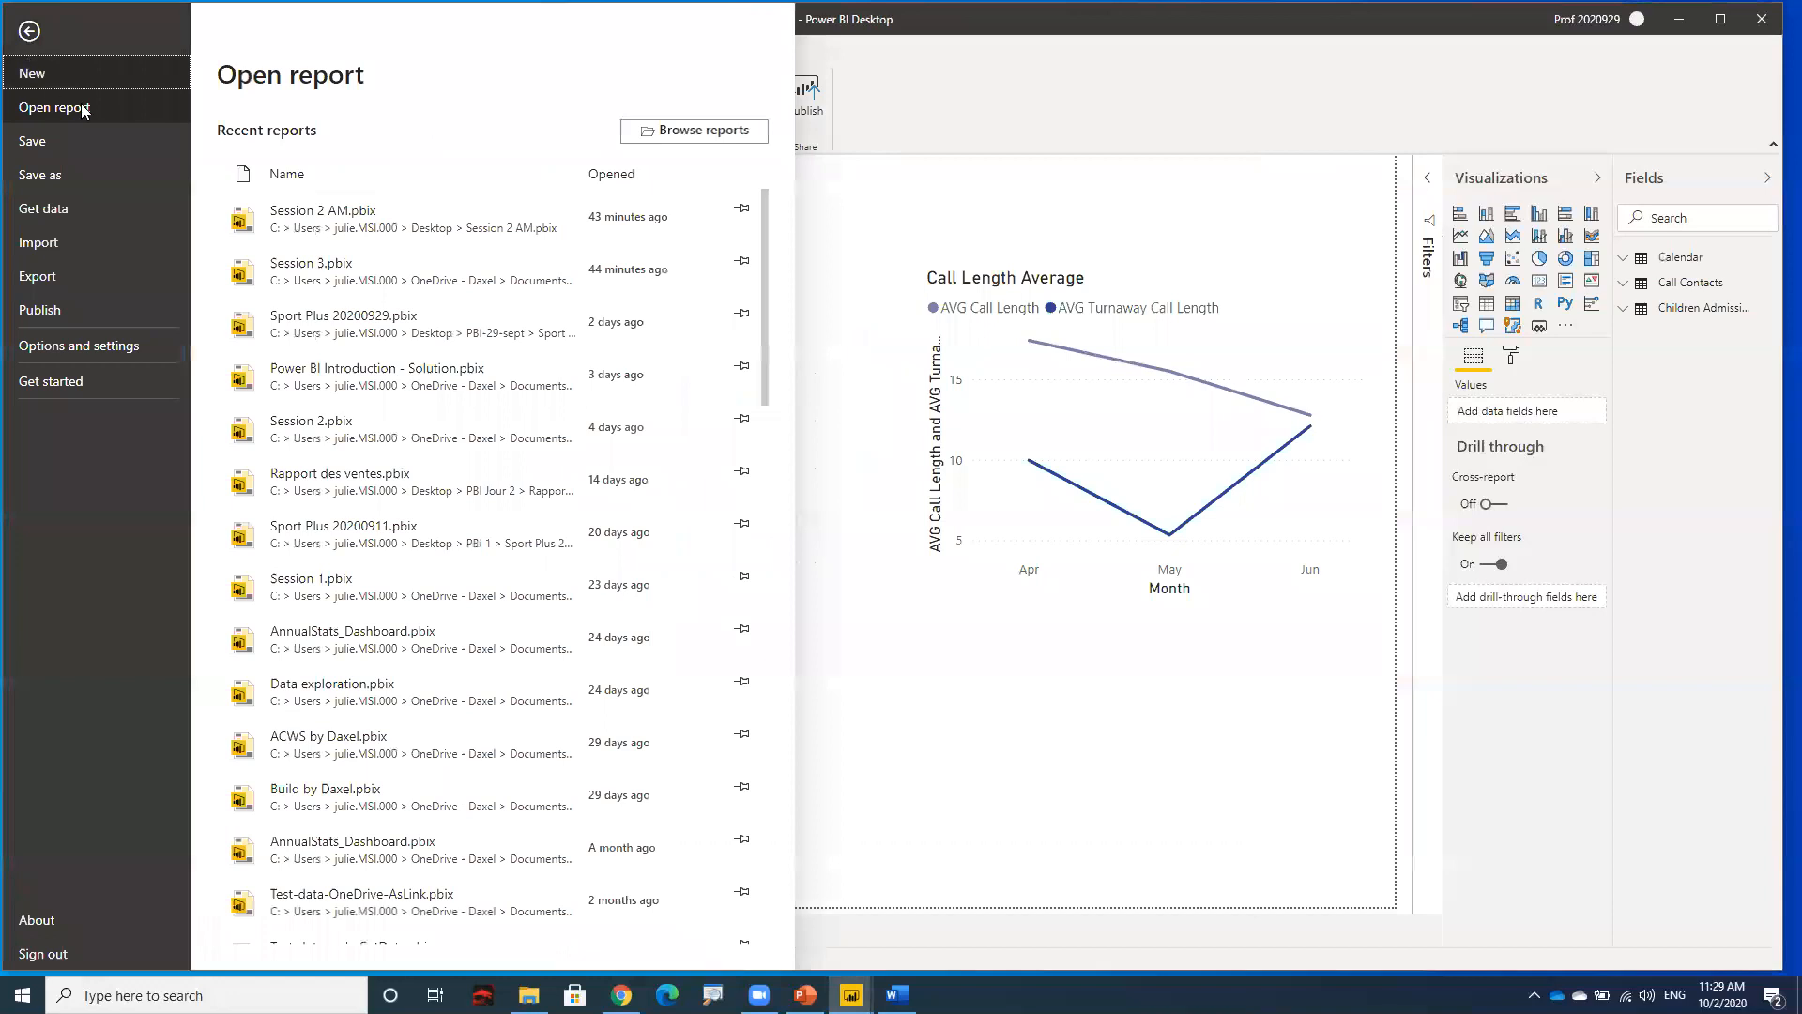
left_click(272, 218)
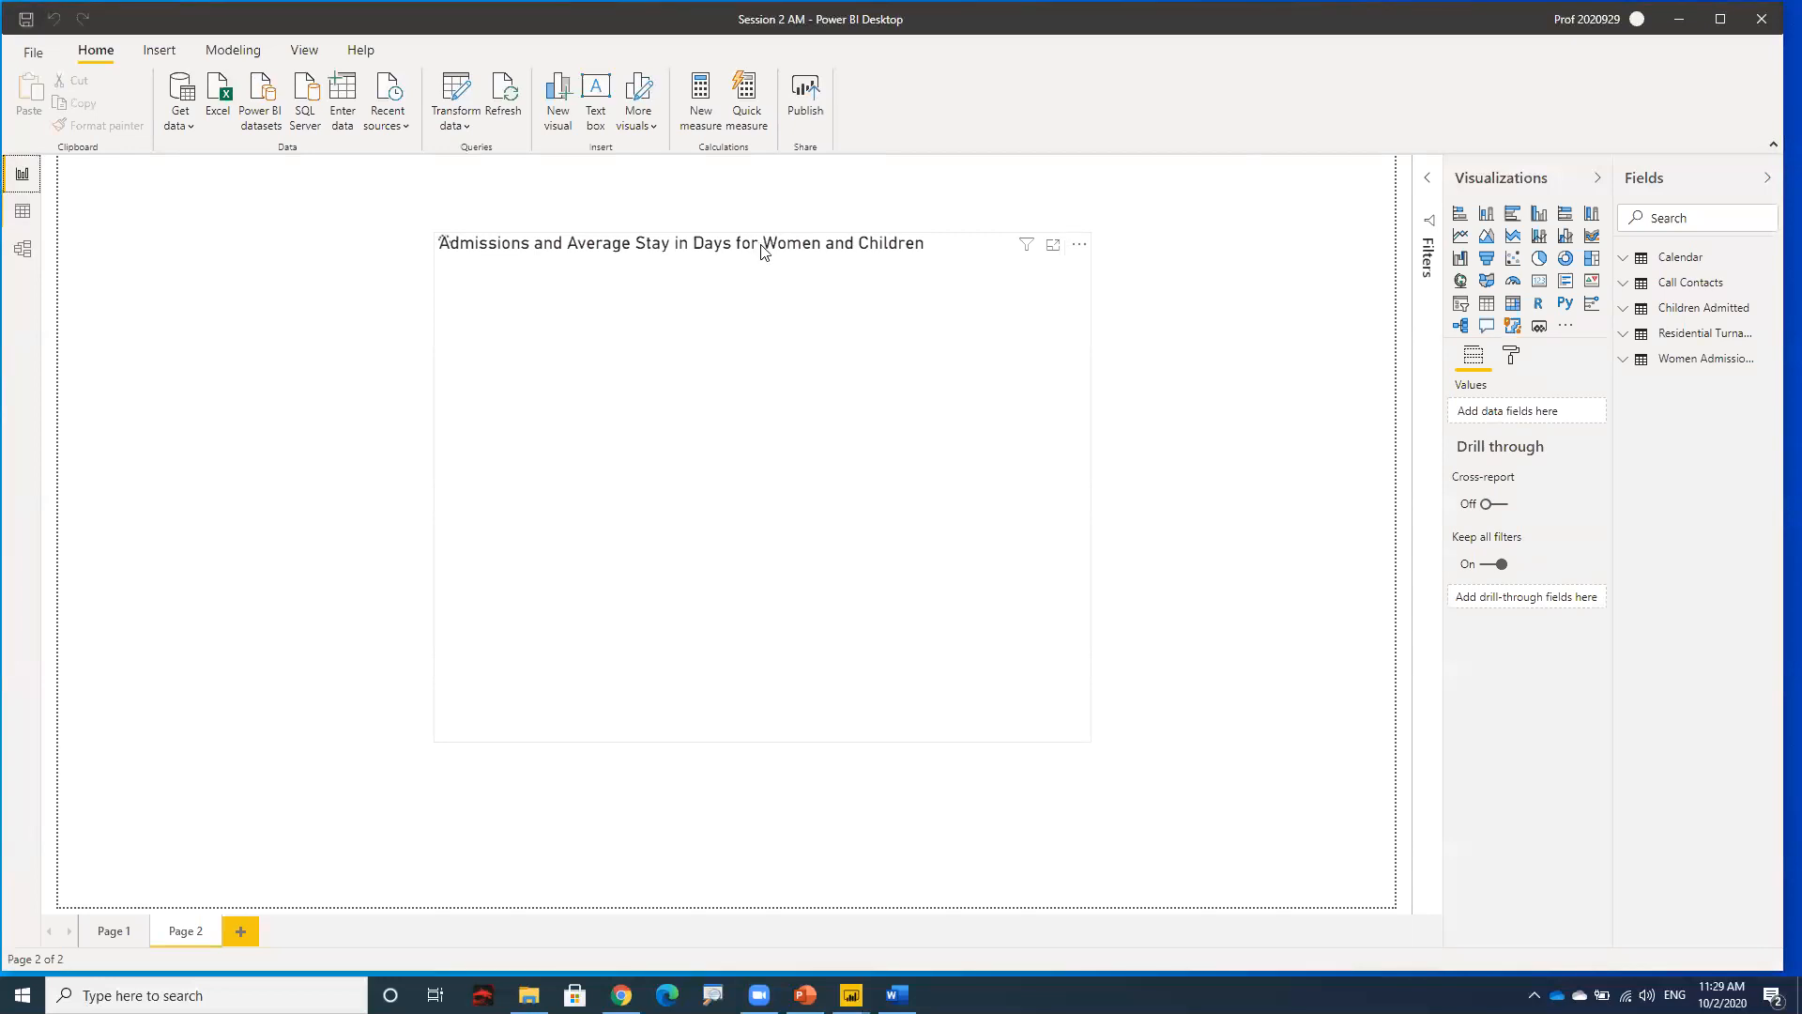
- Turn on the title of the secondary Y axis for the stay lines in the admissions chart's formatting
left_click(669, 249)
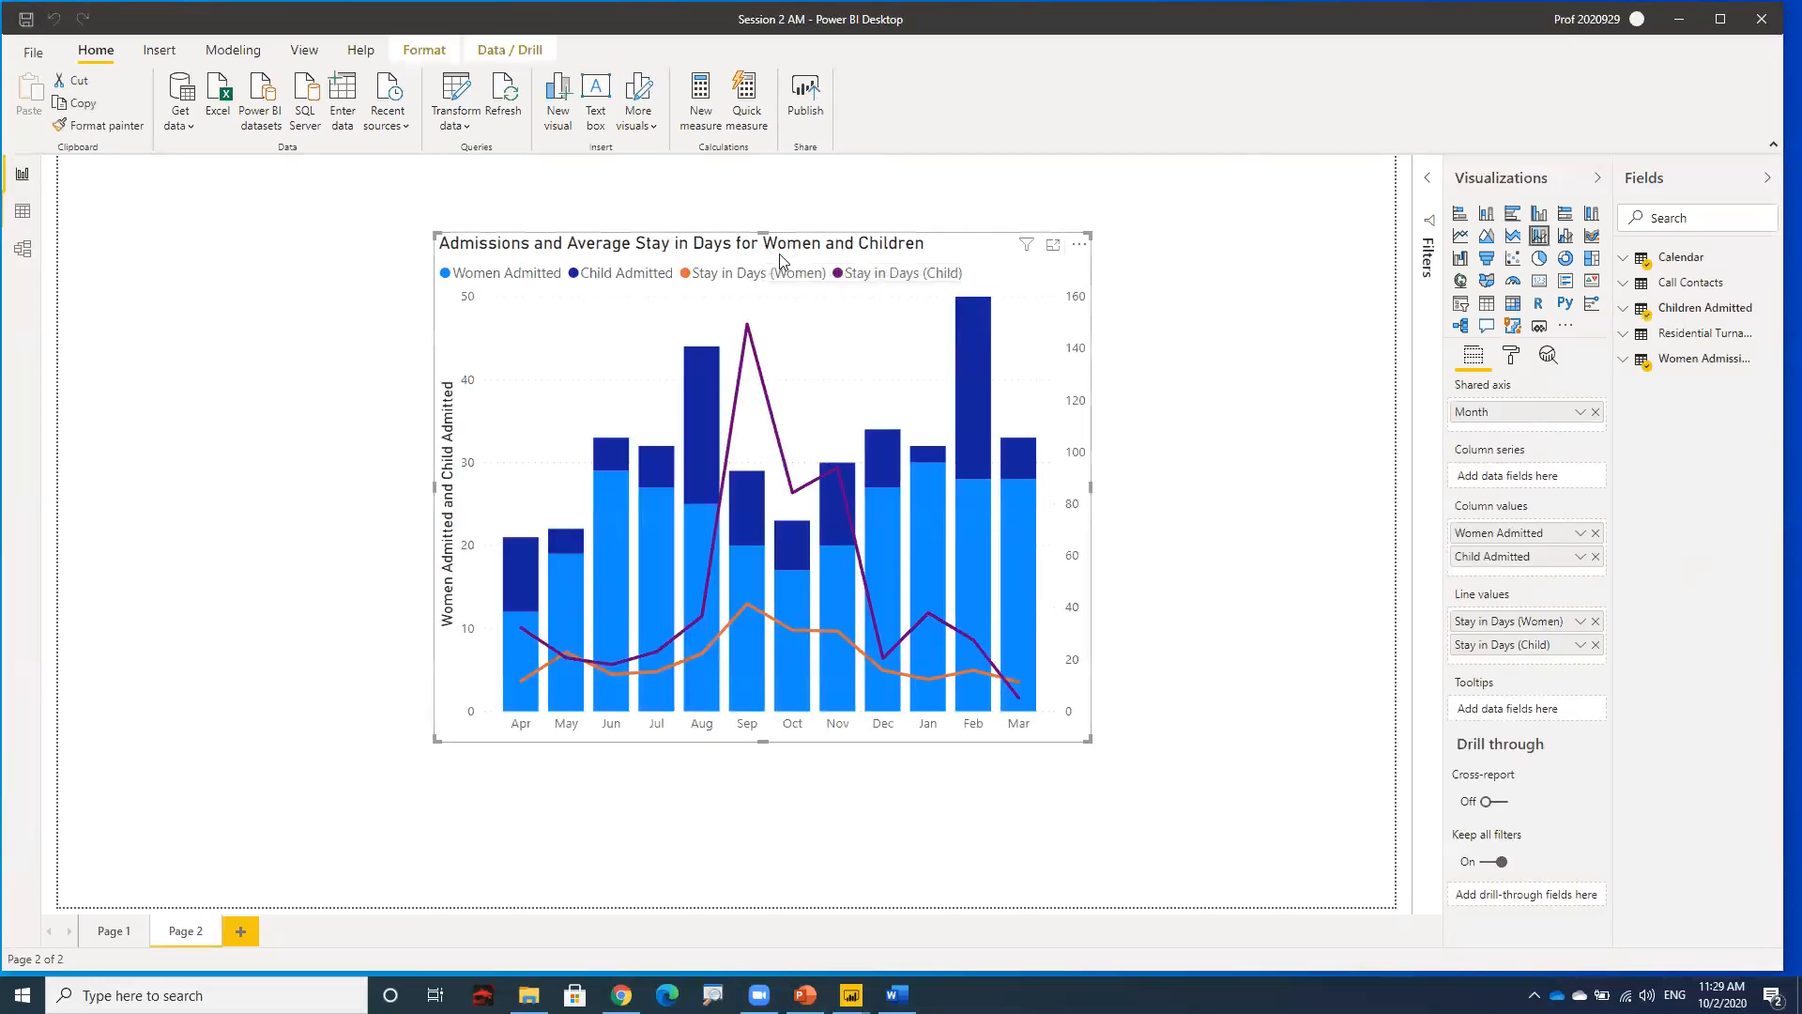
left_click(1511, 359)
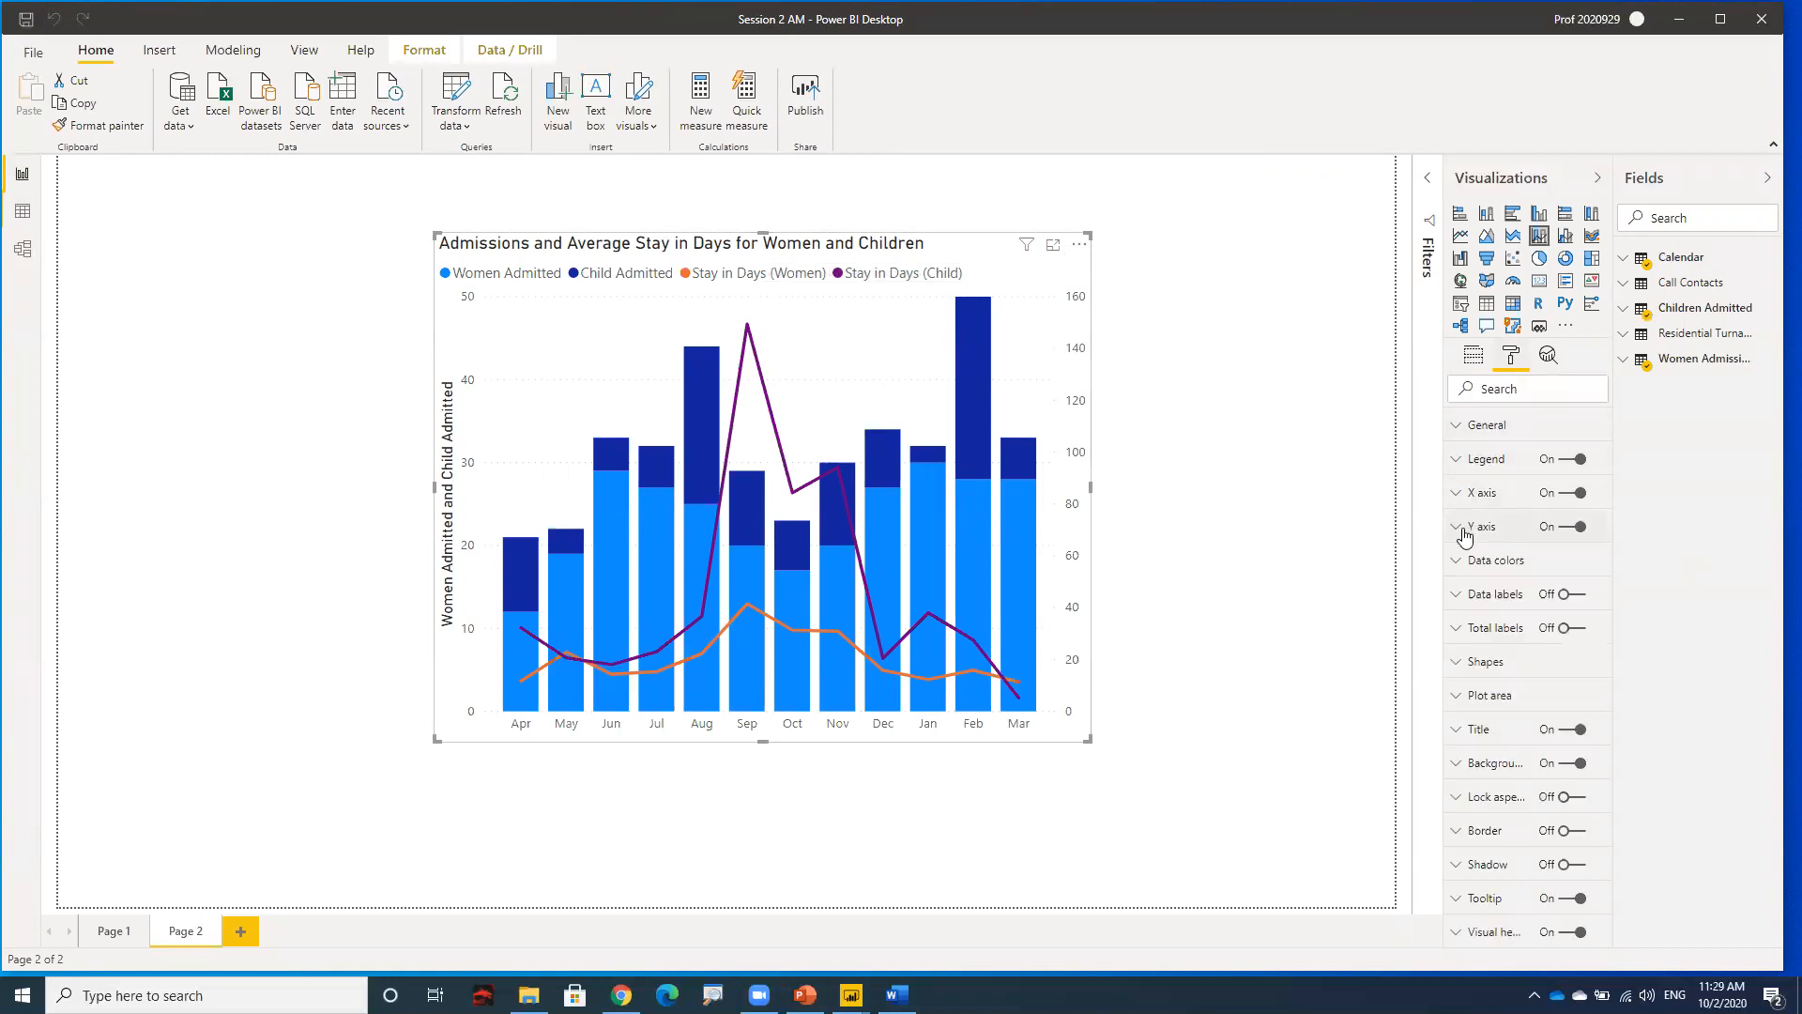
left_click(1460, 530)
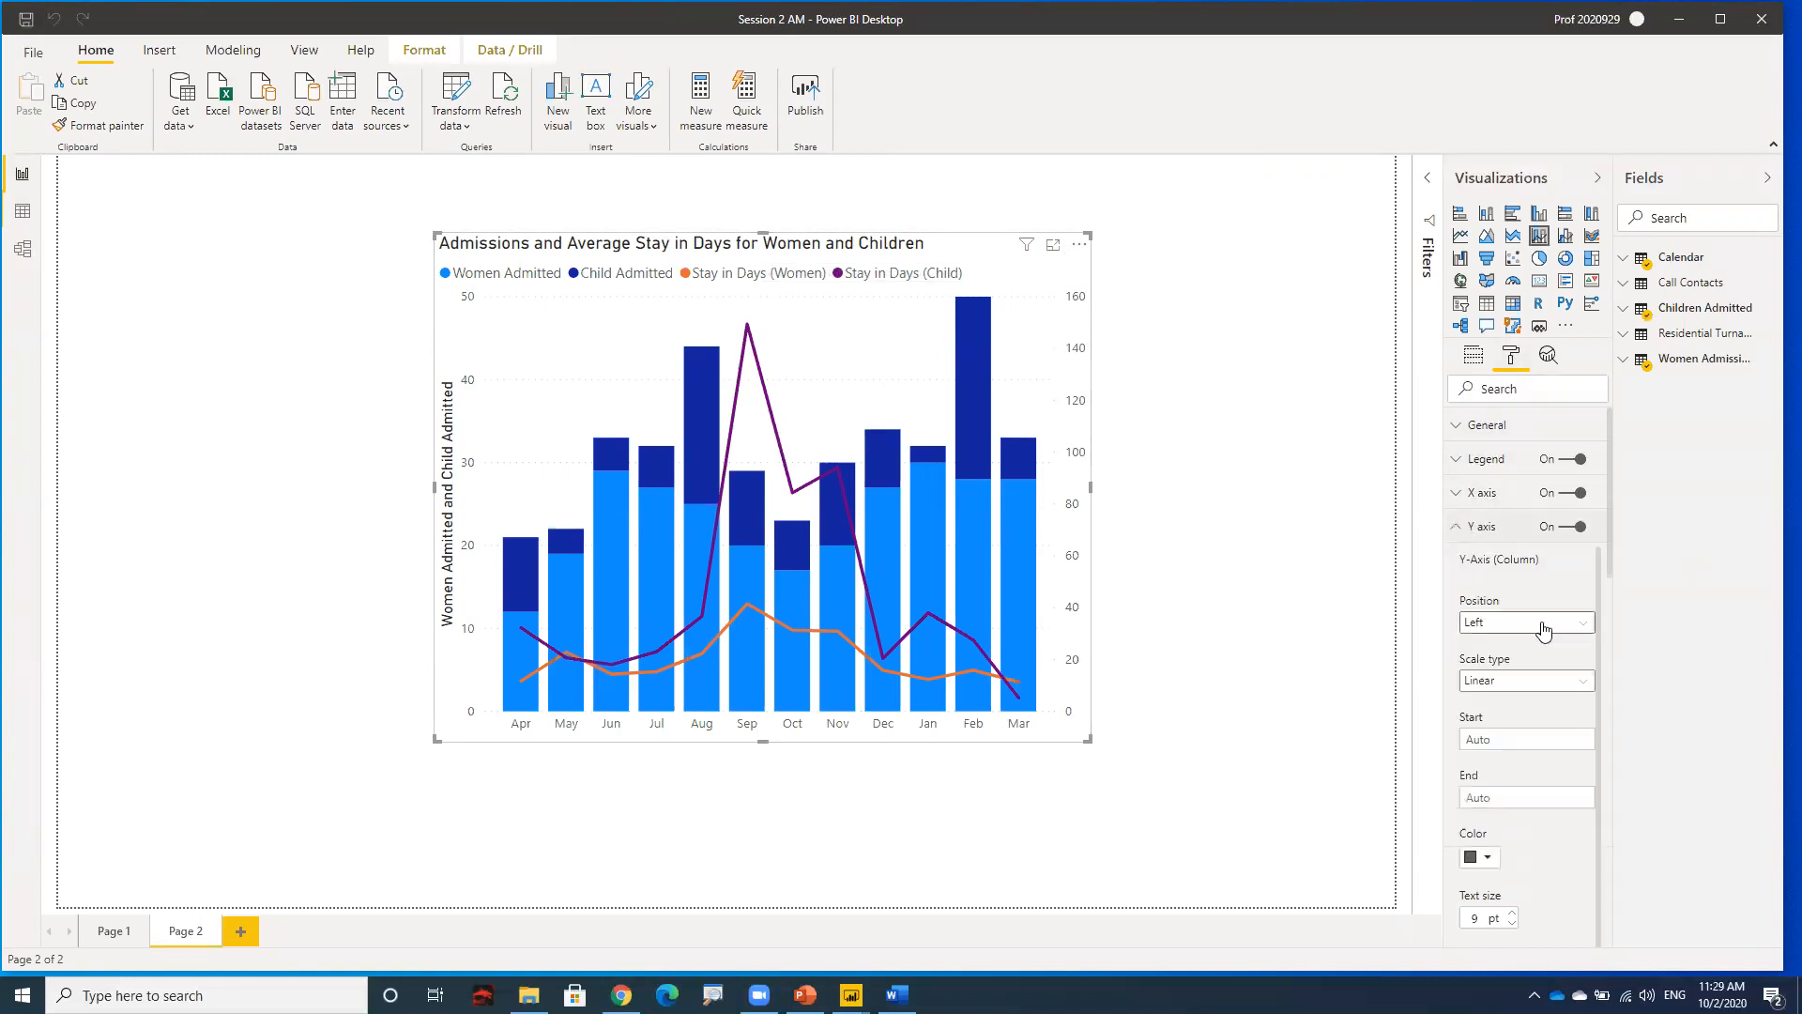
scroll(1547, 636, "down", 6)
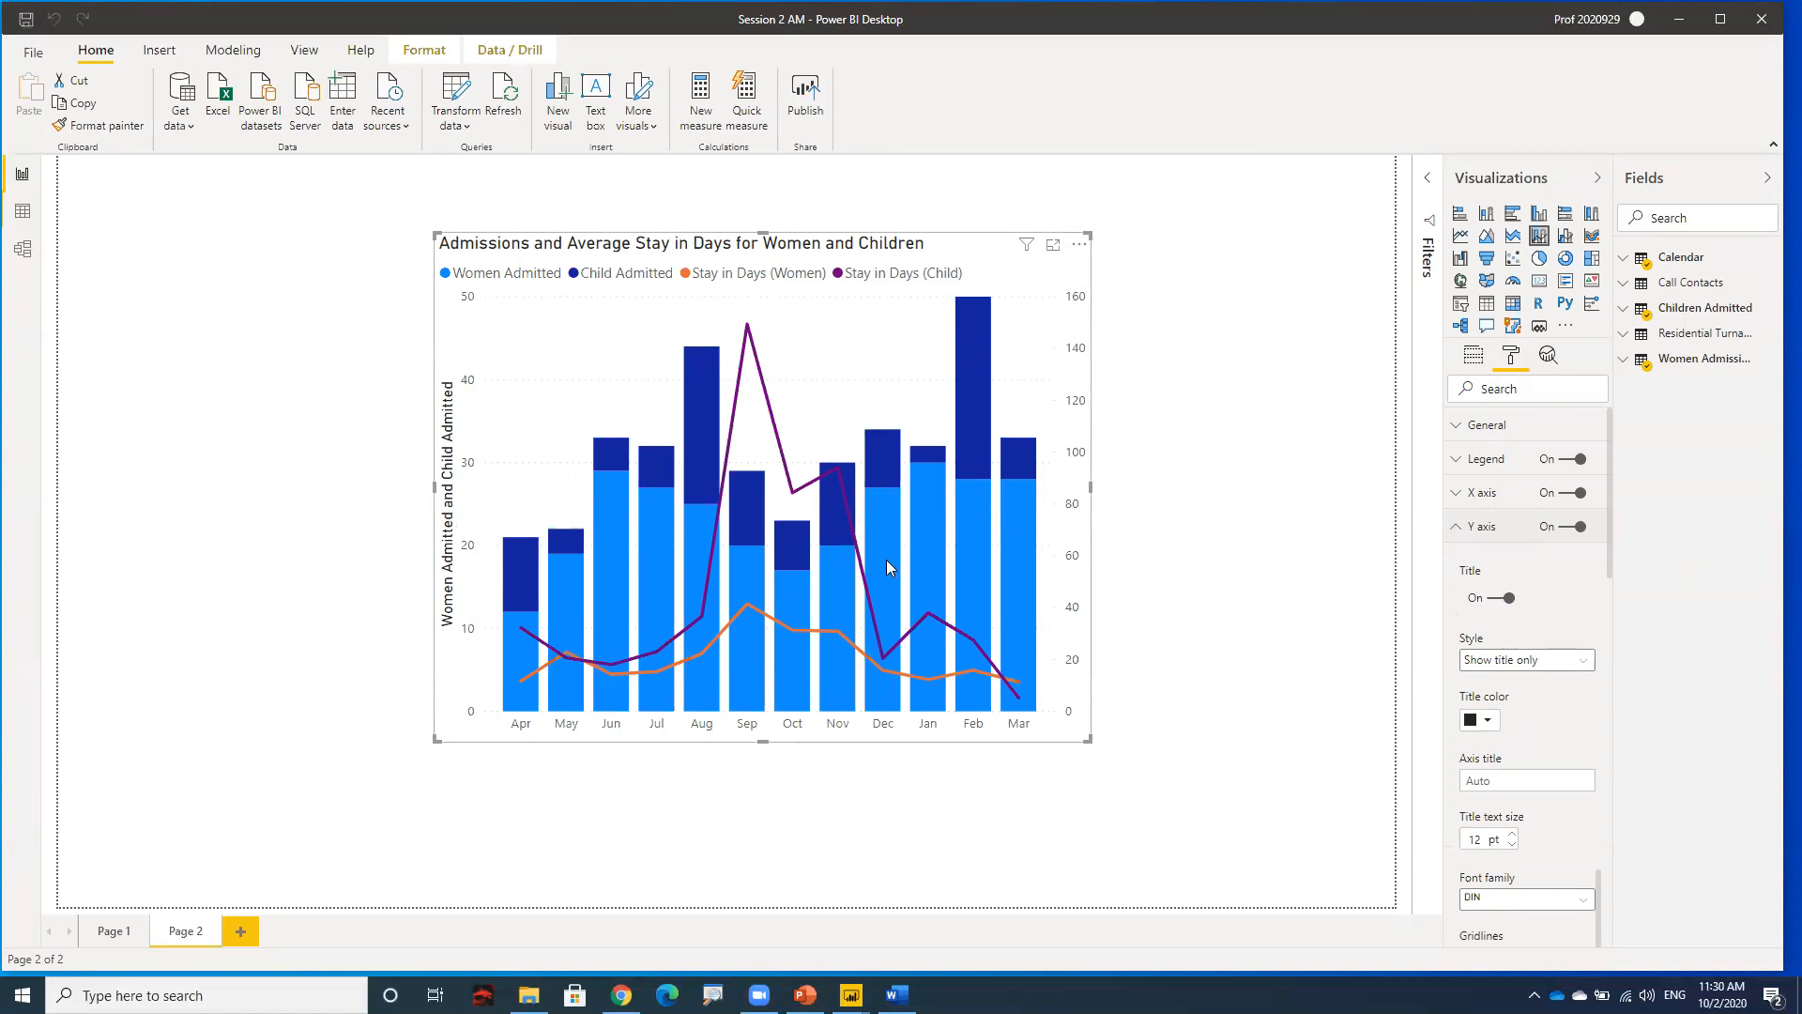
scroll(1565, 663, "down", 1)
scroll(1563, 663, "down", 6)
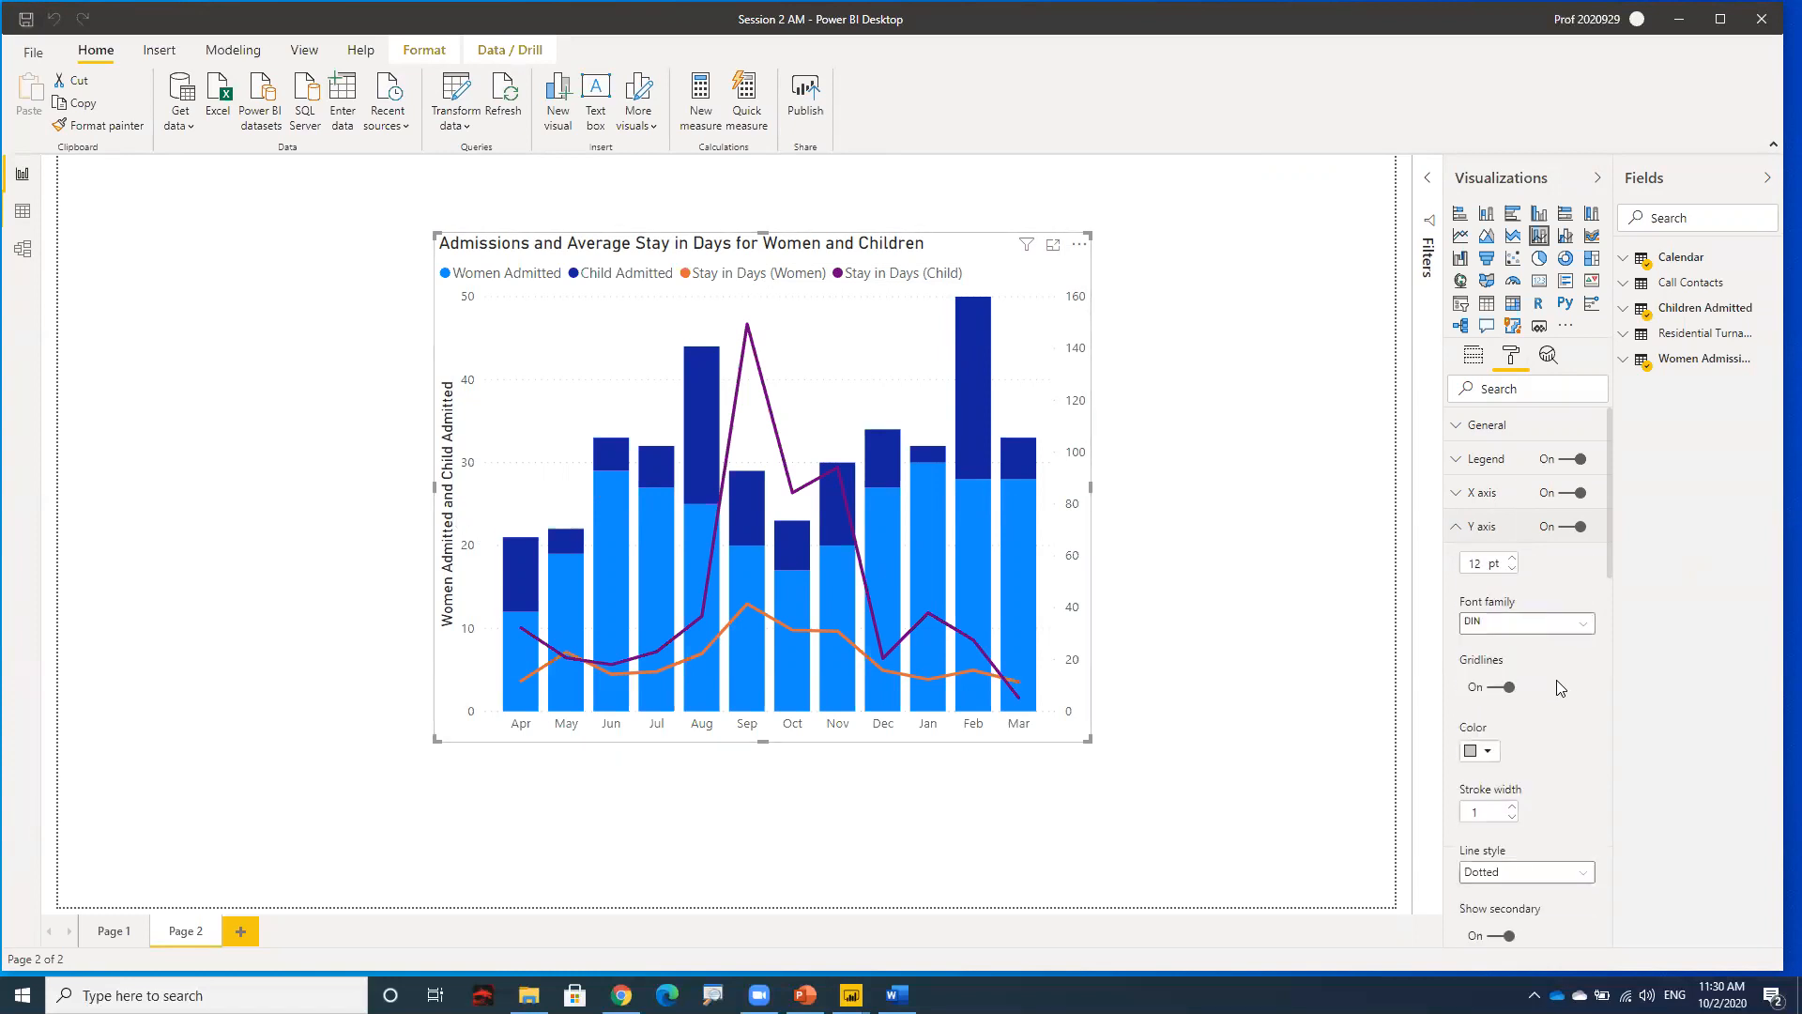
scroll(1538, 648, "down", 6)
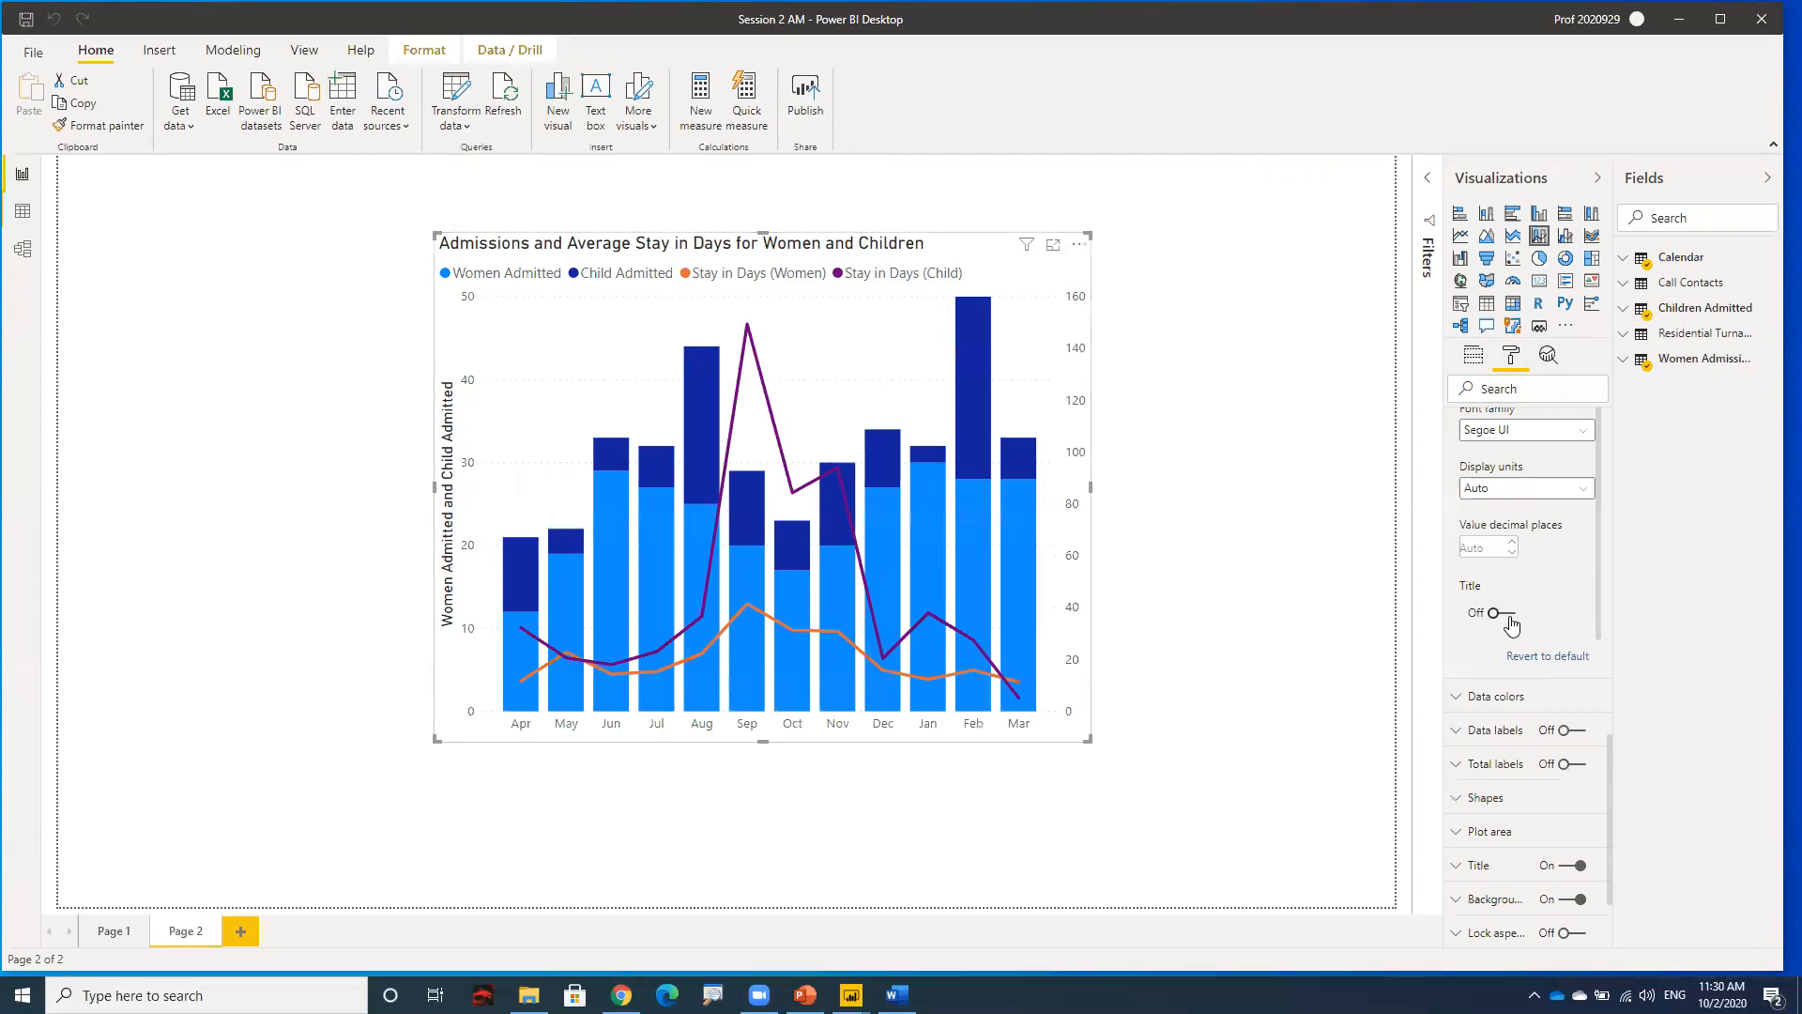
scroll(1516, 576, "up", 5)
scroll(1540, 545, "up", 3)
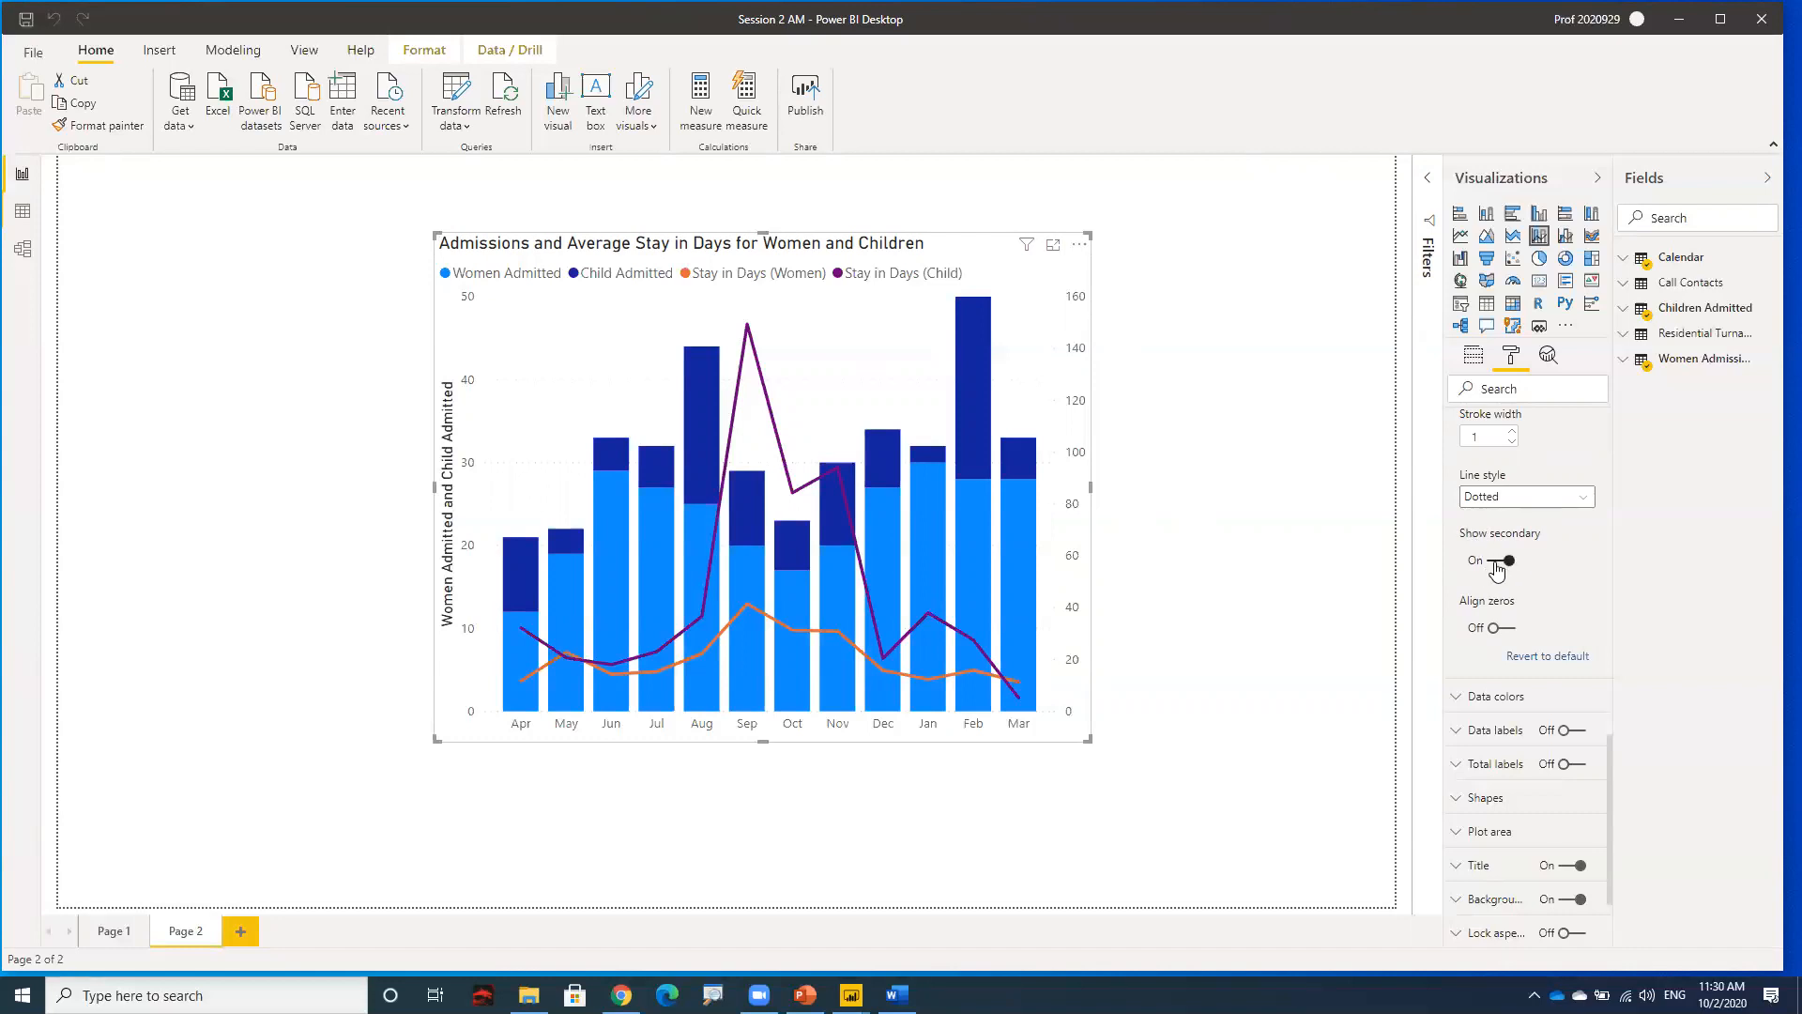
scroll(1570, 570, "down", 5)
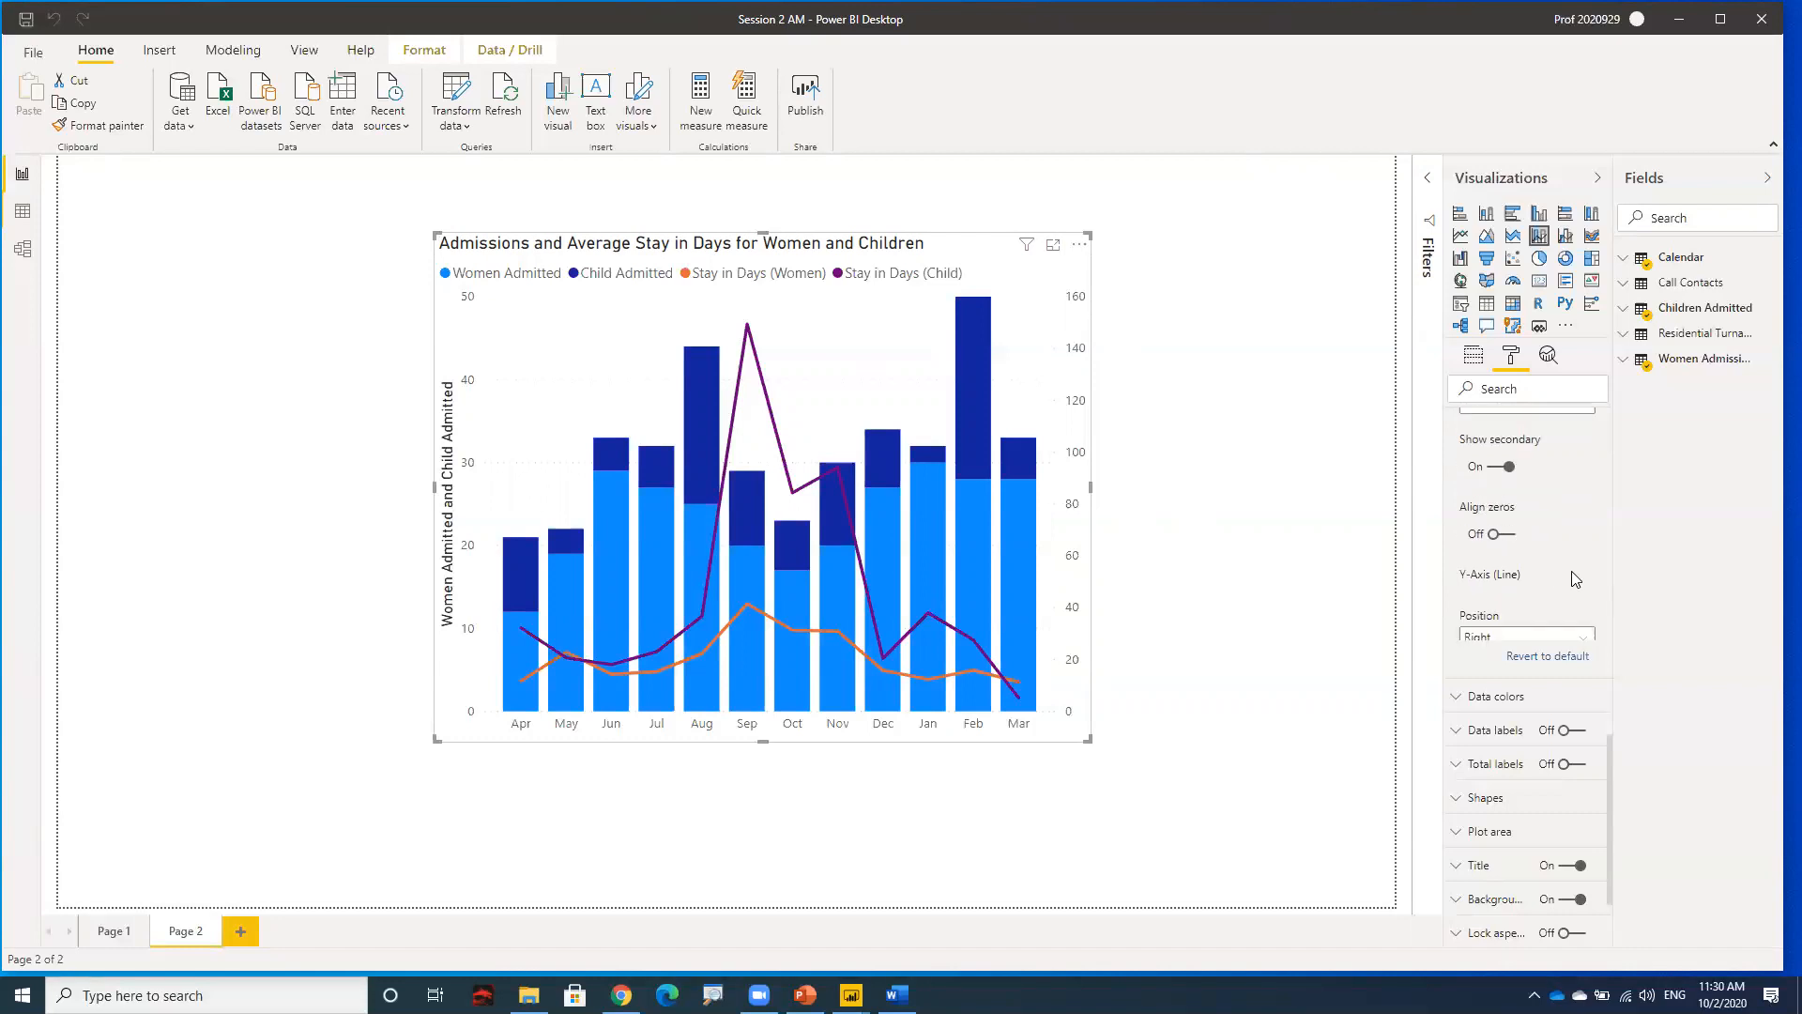
scroll(1573, 570, "down", 3)
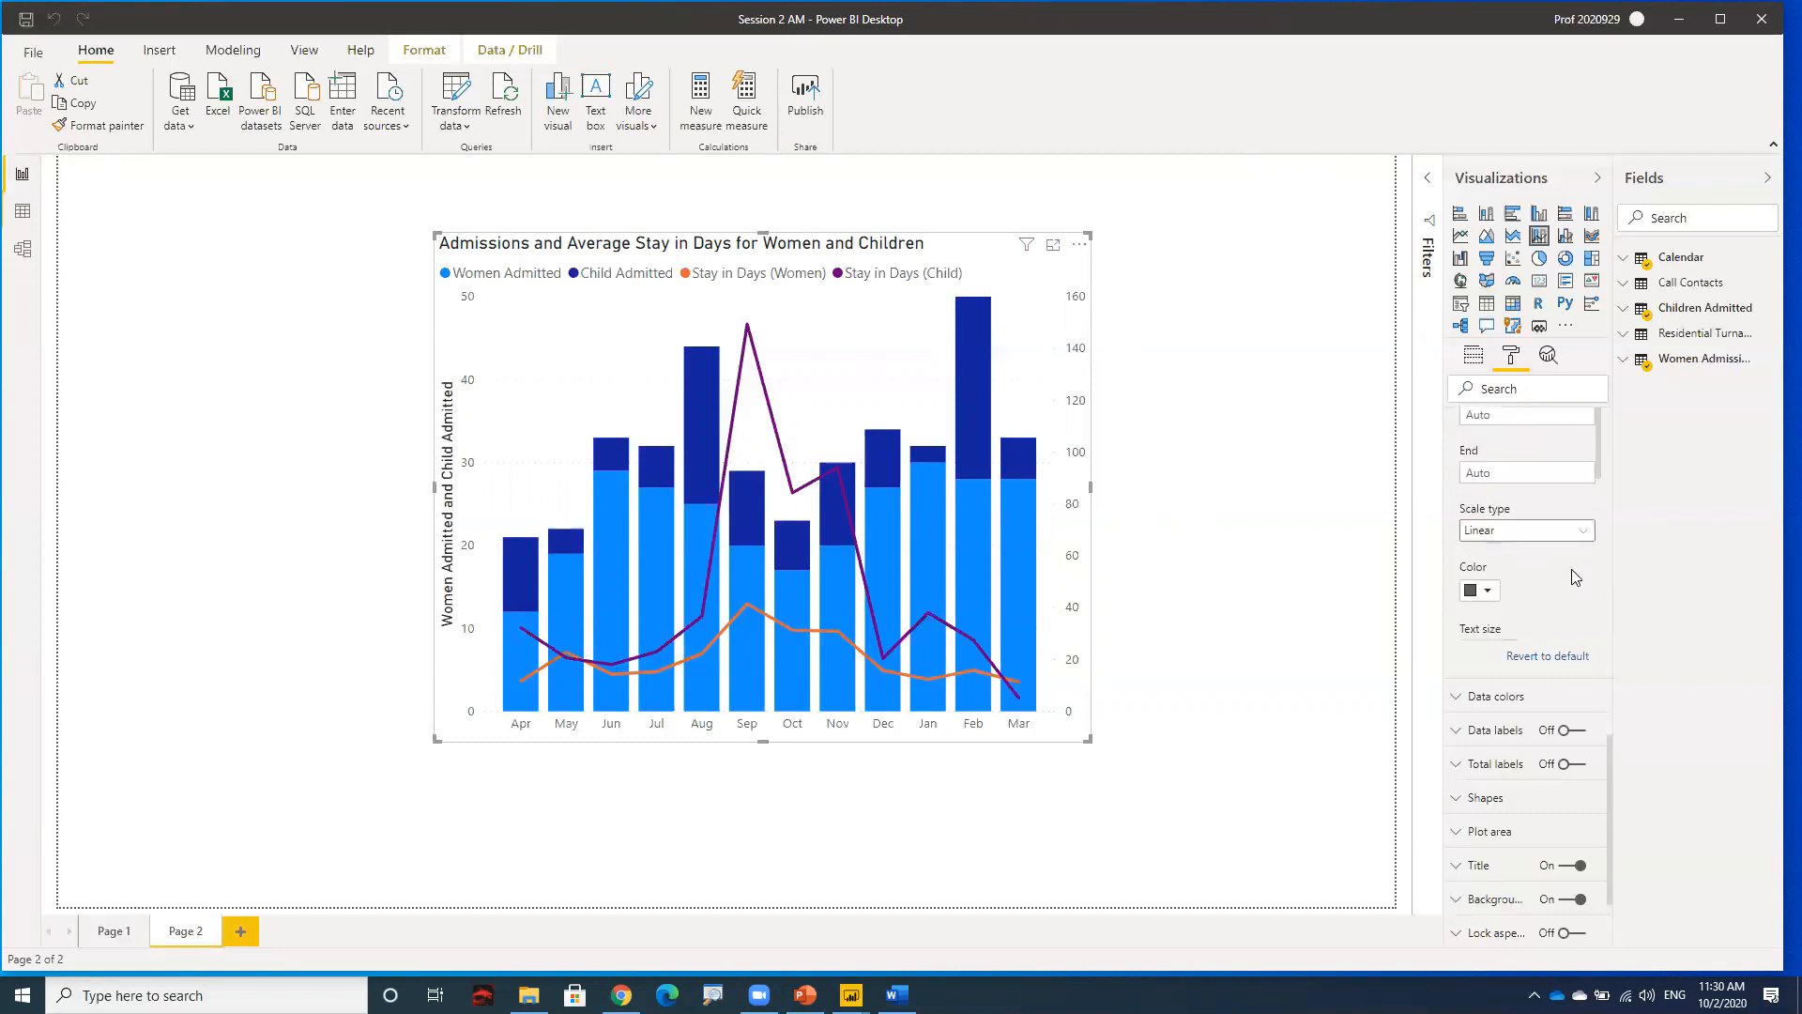
scroll(1573, 574, "down", 1)
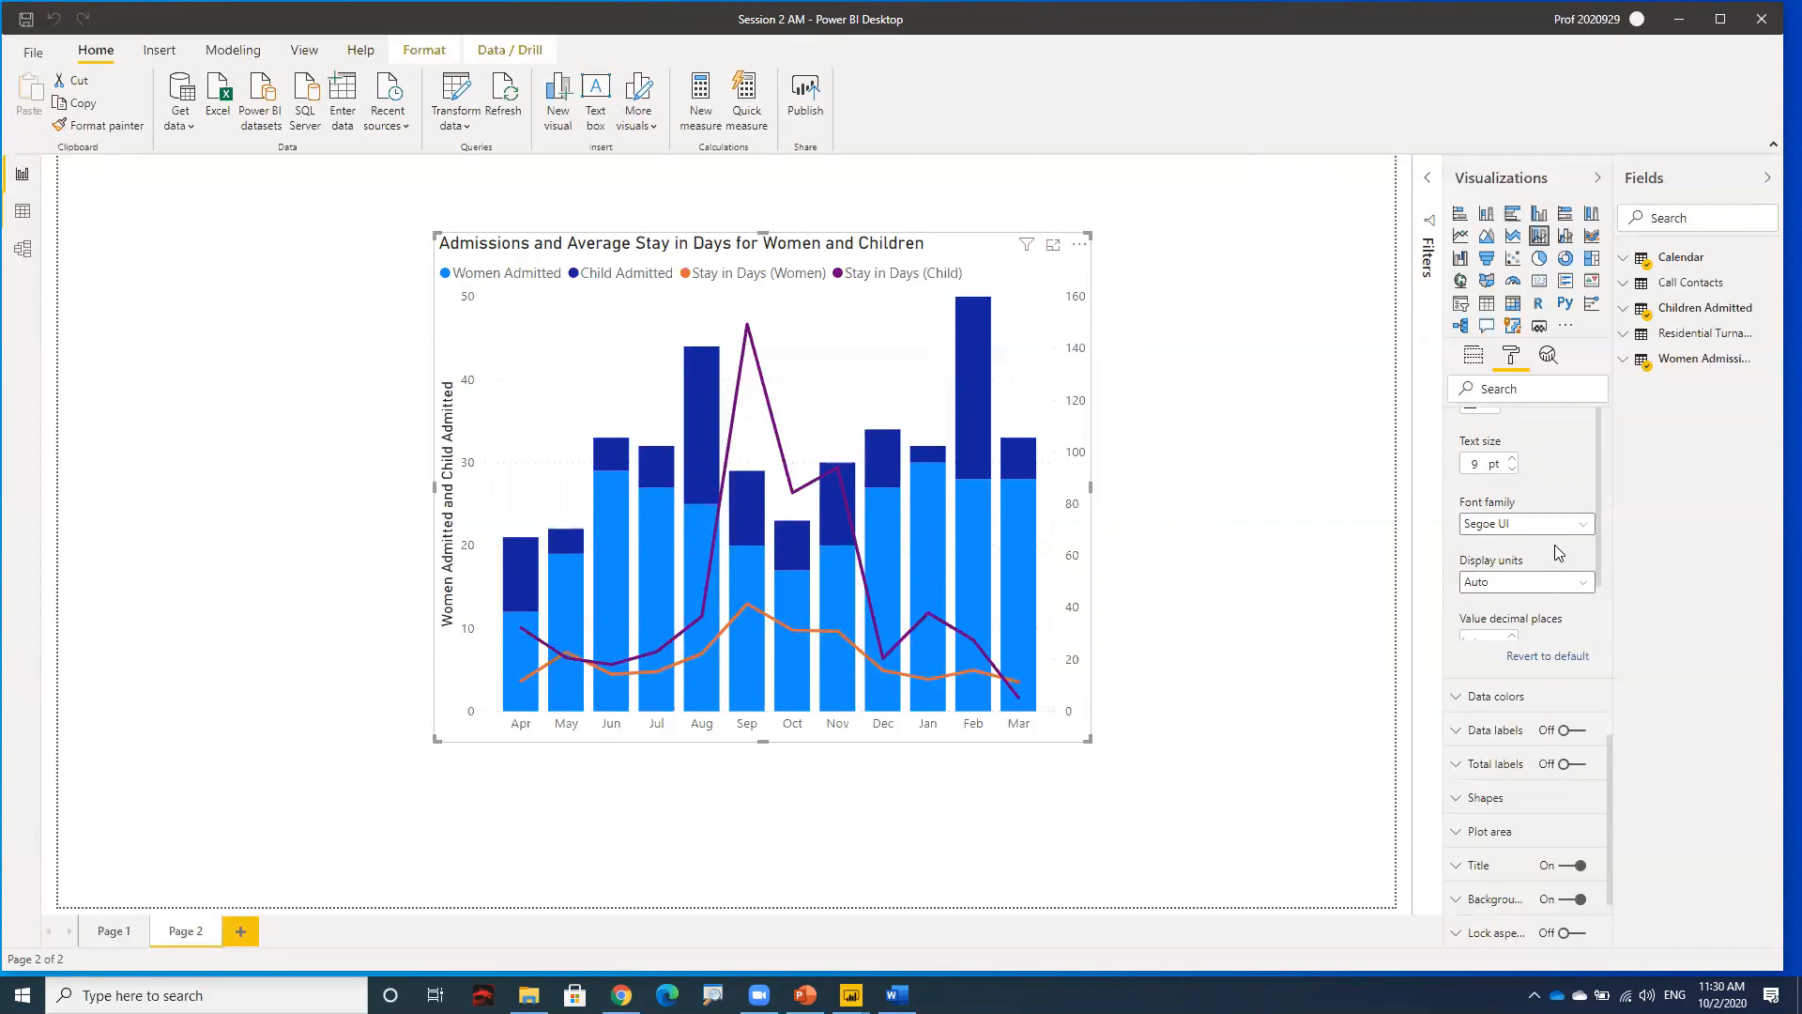
scroll(1557, 555, "down", 1)
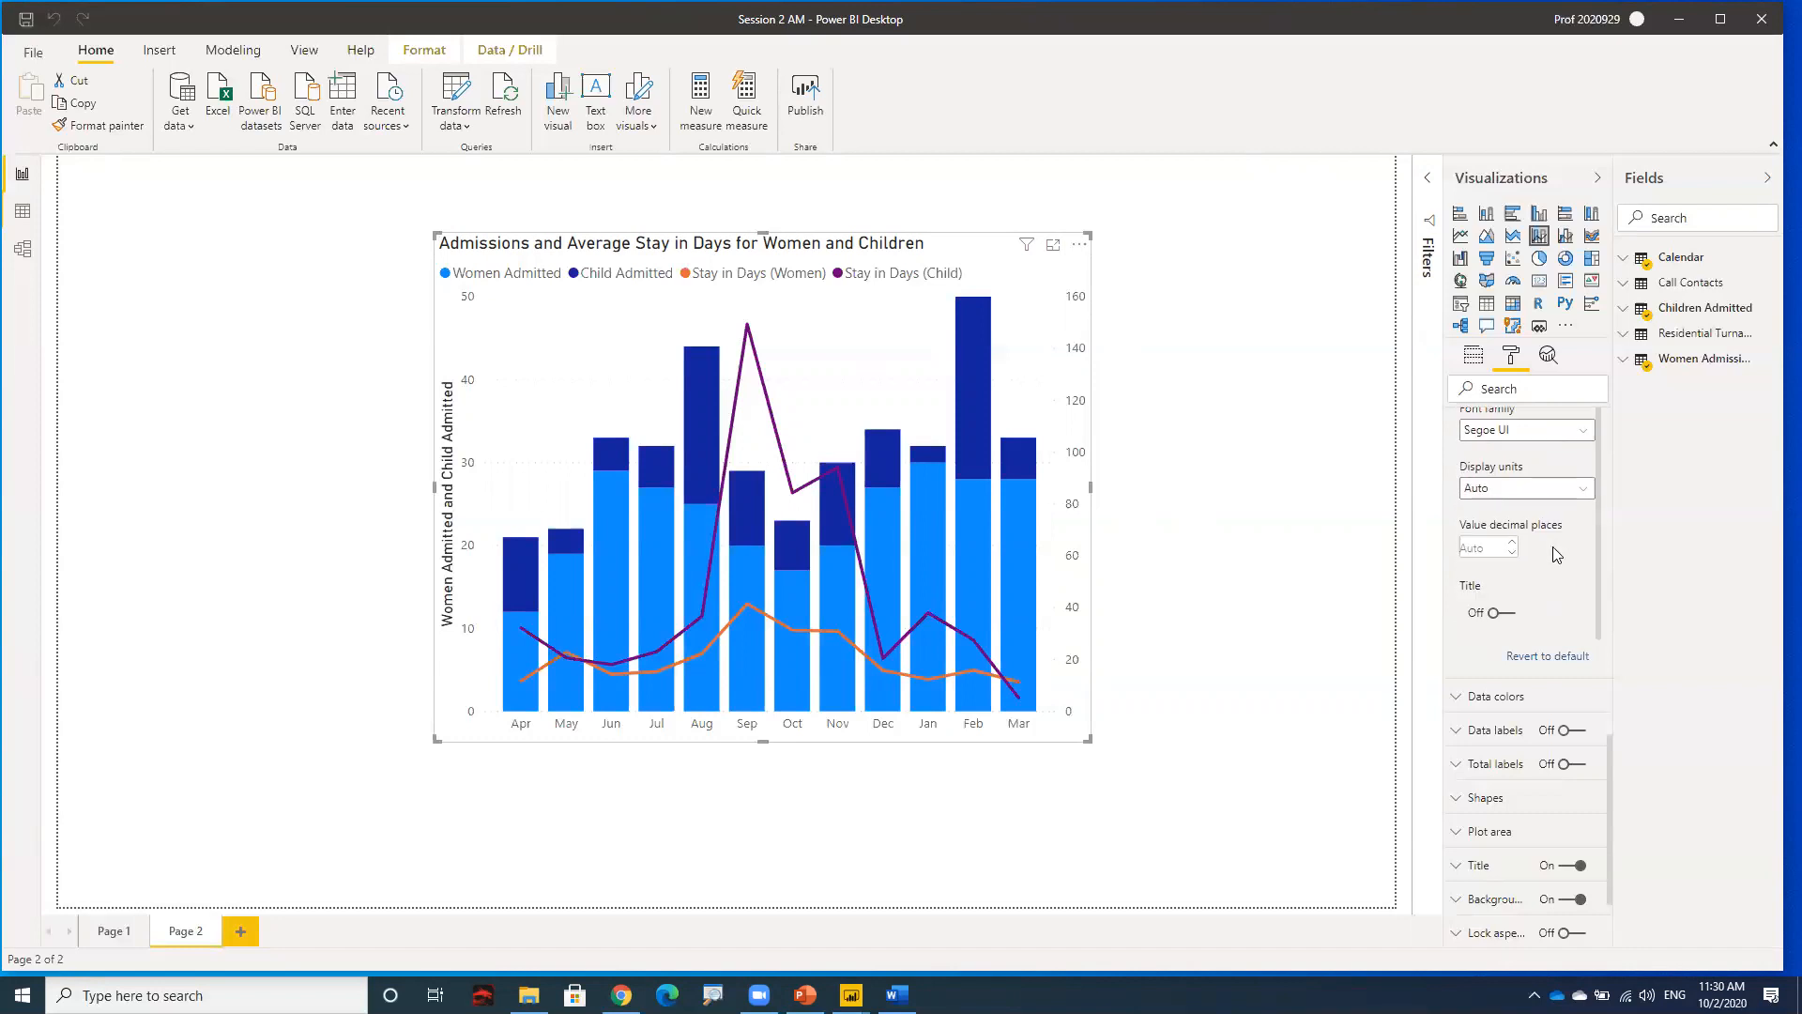
left_click(1512, 614)
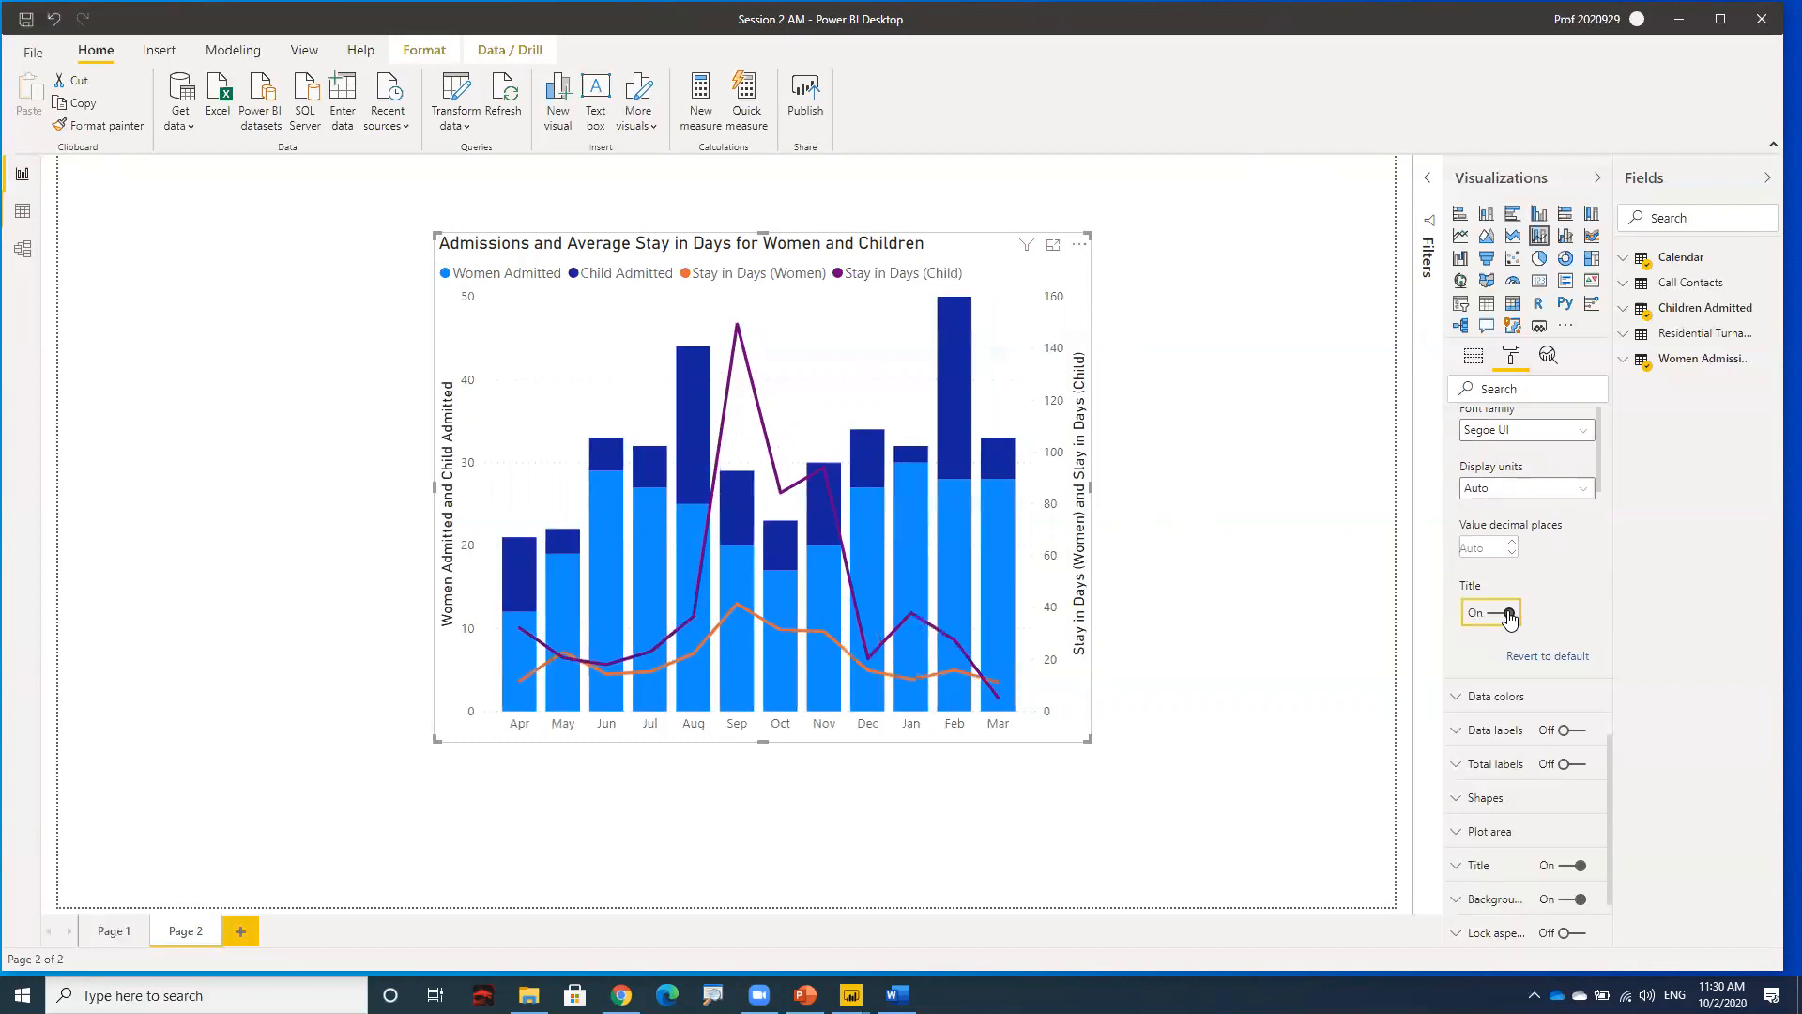
- Deselect the admissions chart and close the Session 2 AM report window
left_click(1293, 504)
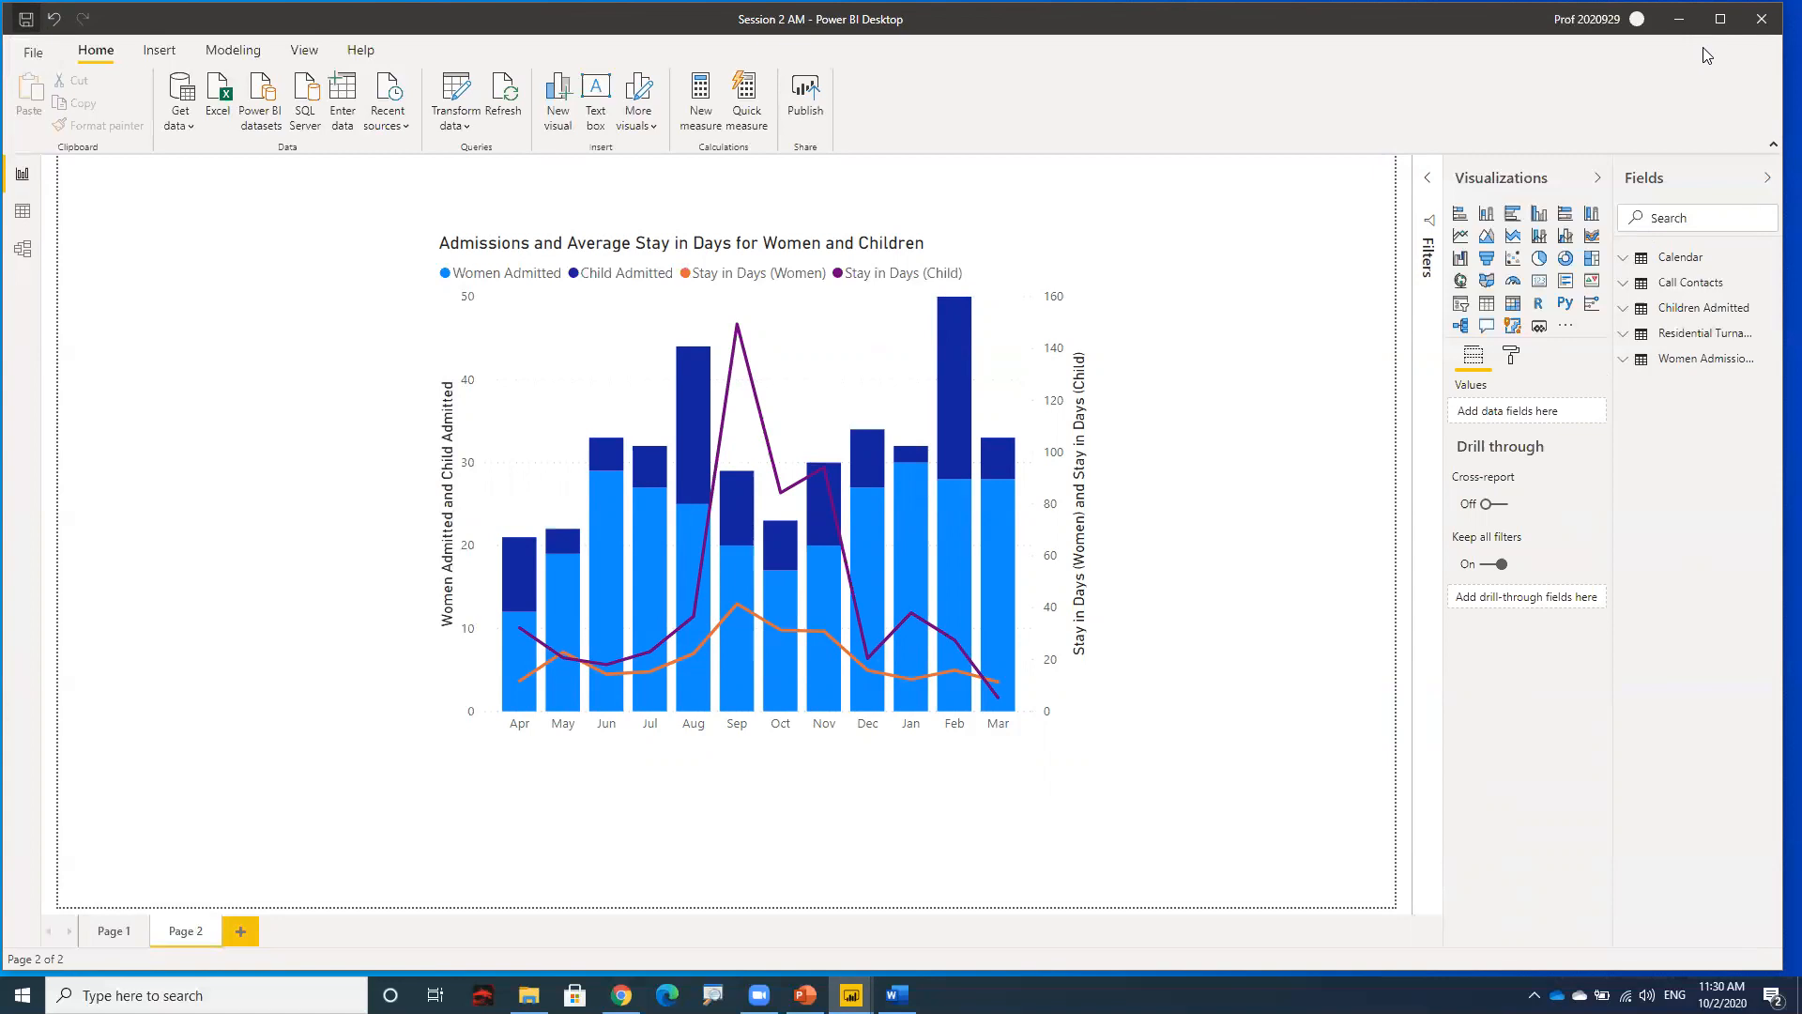
left_click(1762, 19)
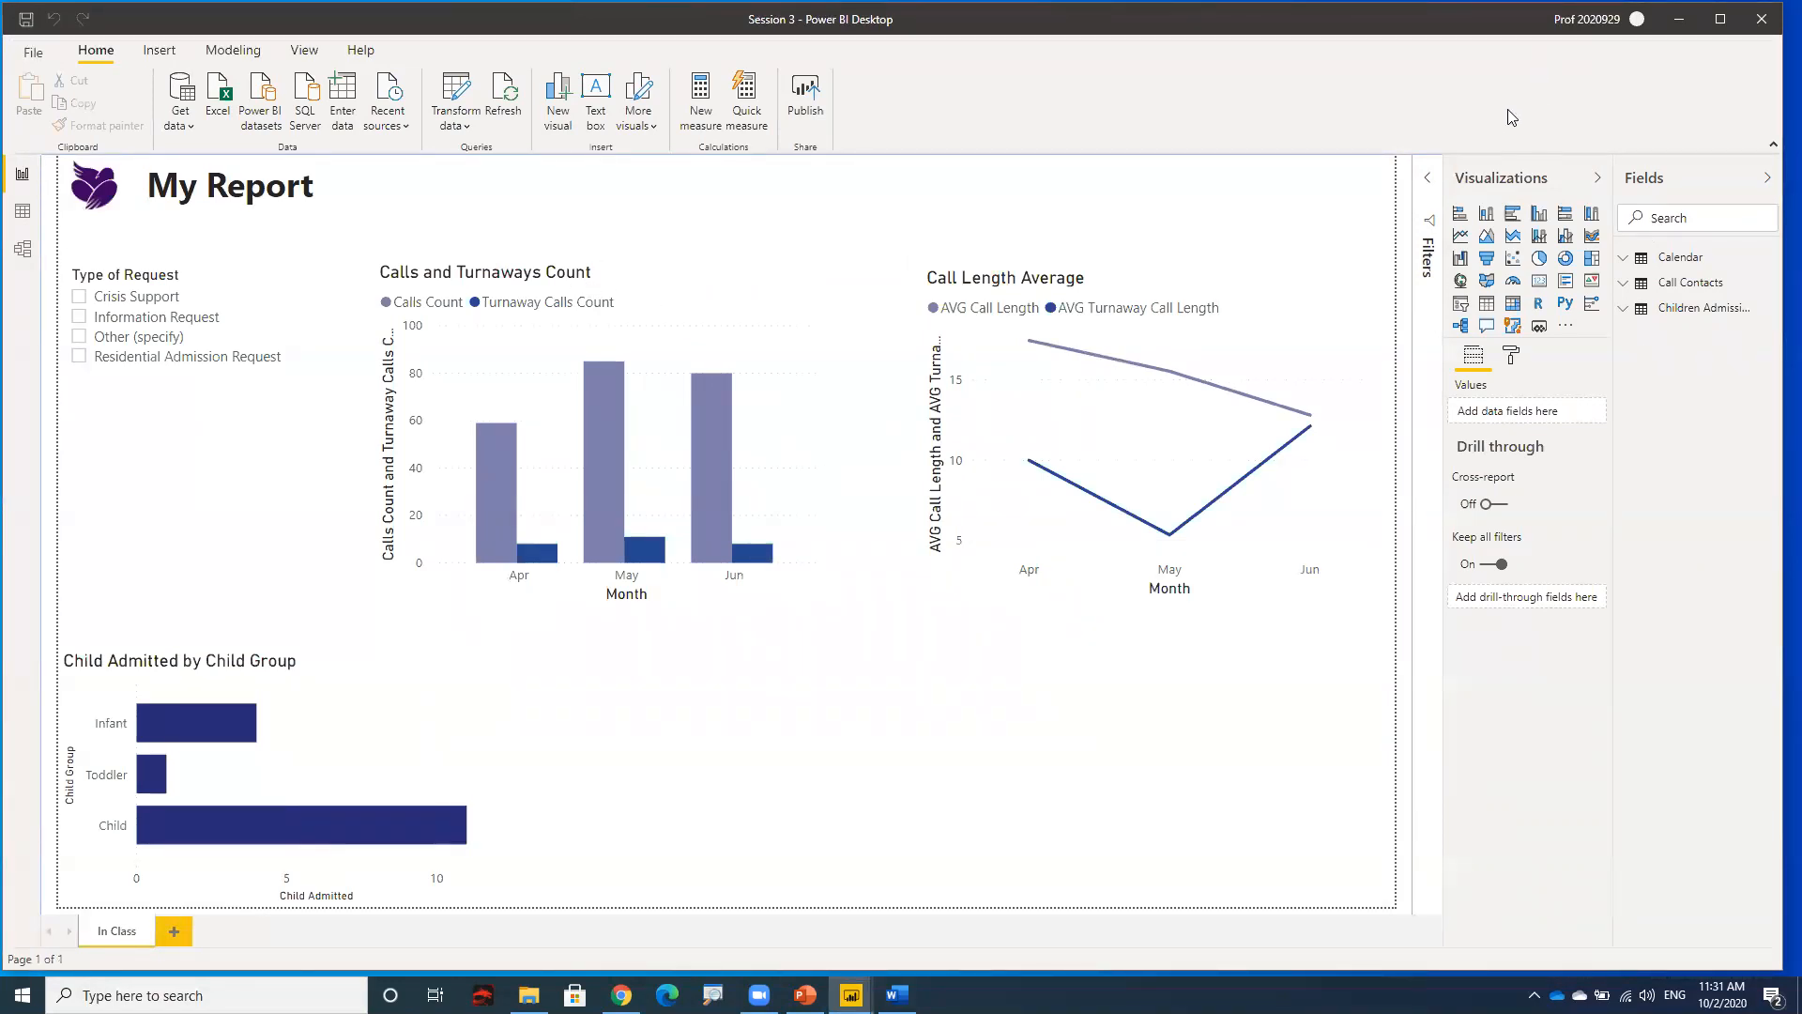
- Switch from the Session 3 report to the new blank report, dismissing its start screen and collapsing the Filters pane
left_click(1669, 23)
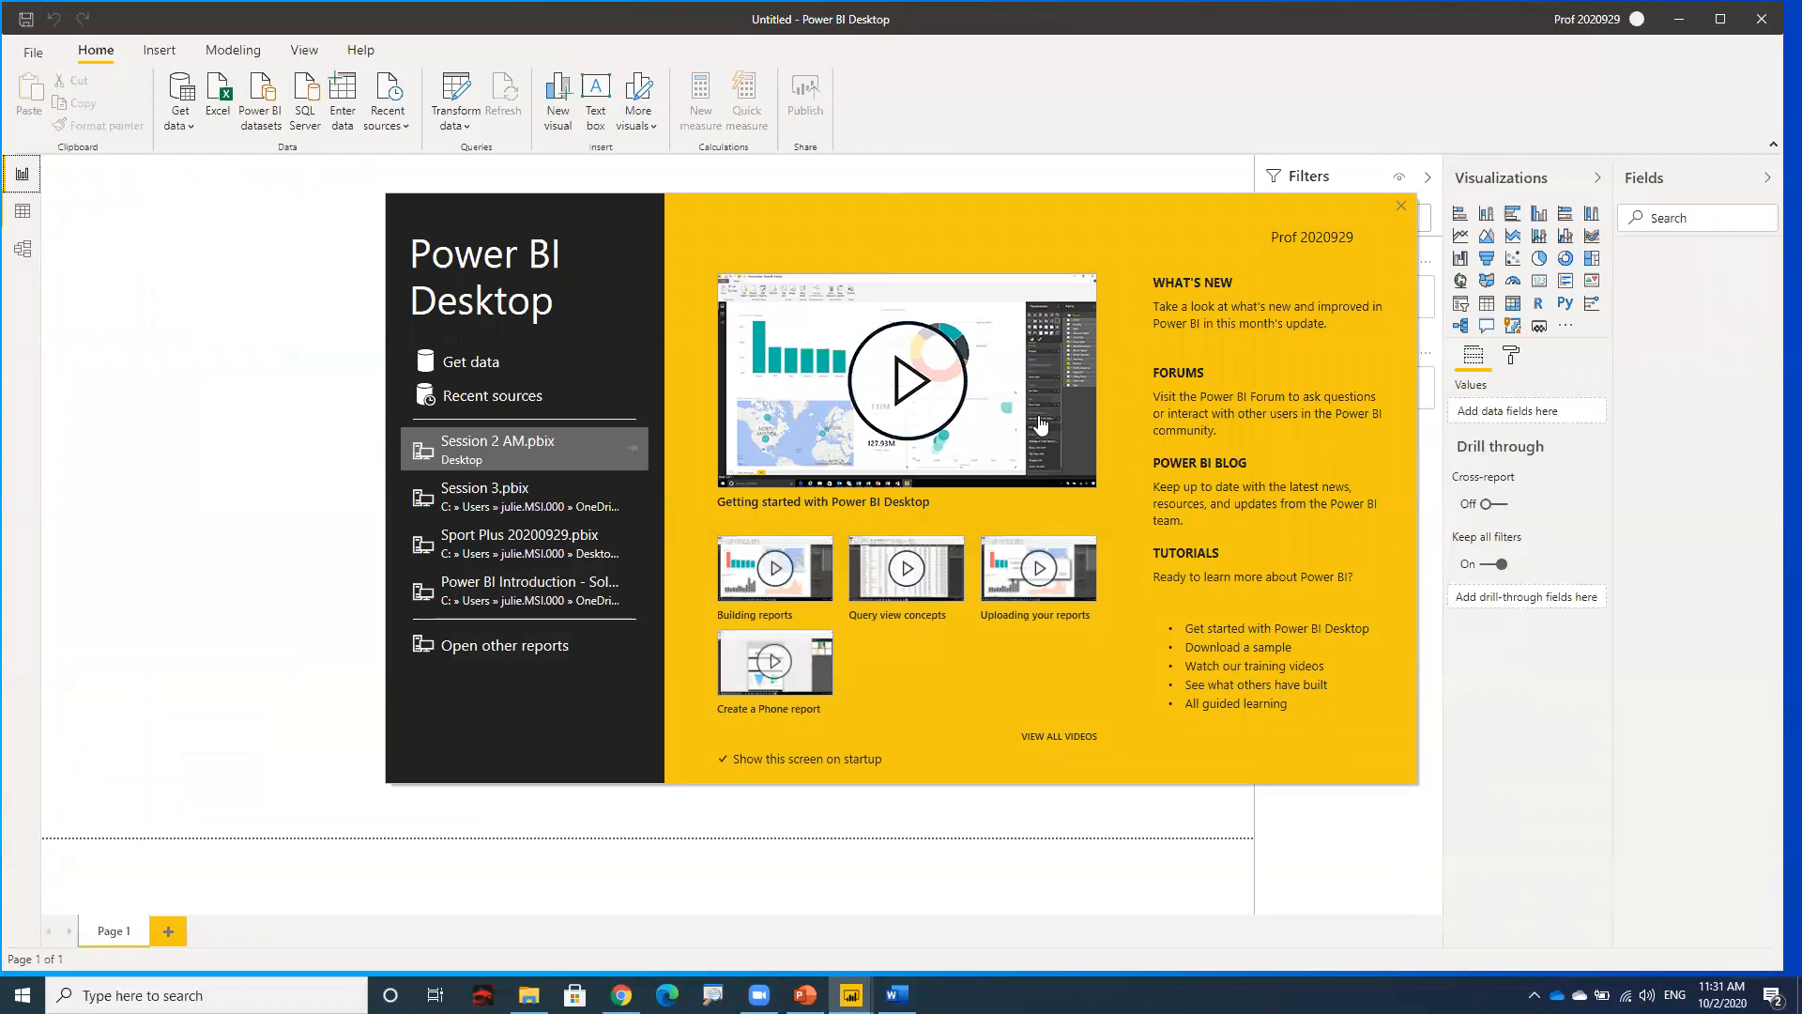
left_click(1402, 207)
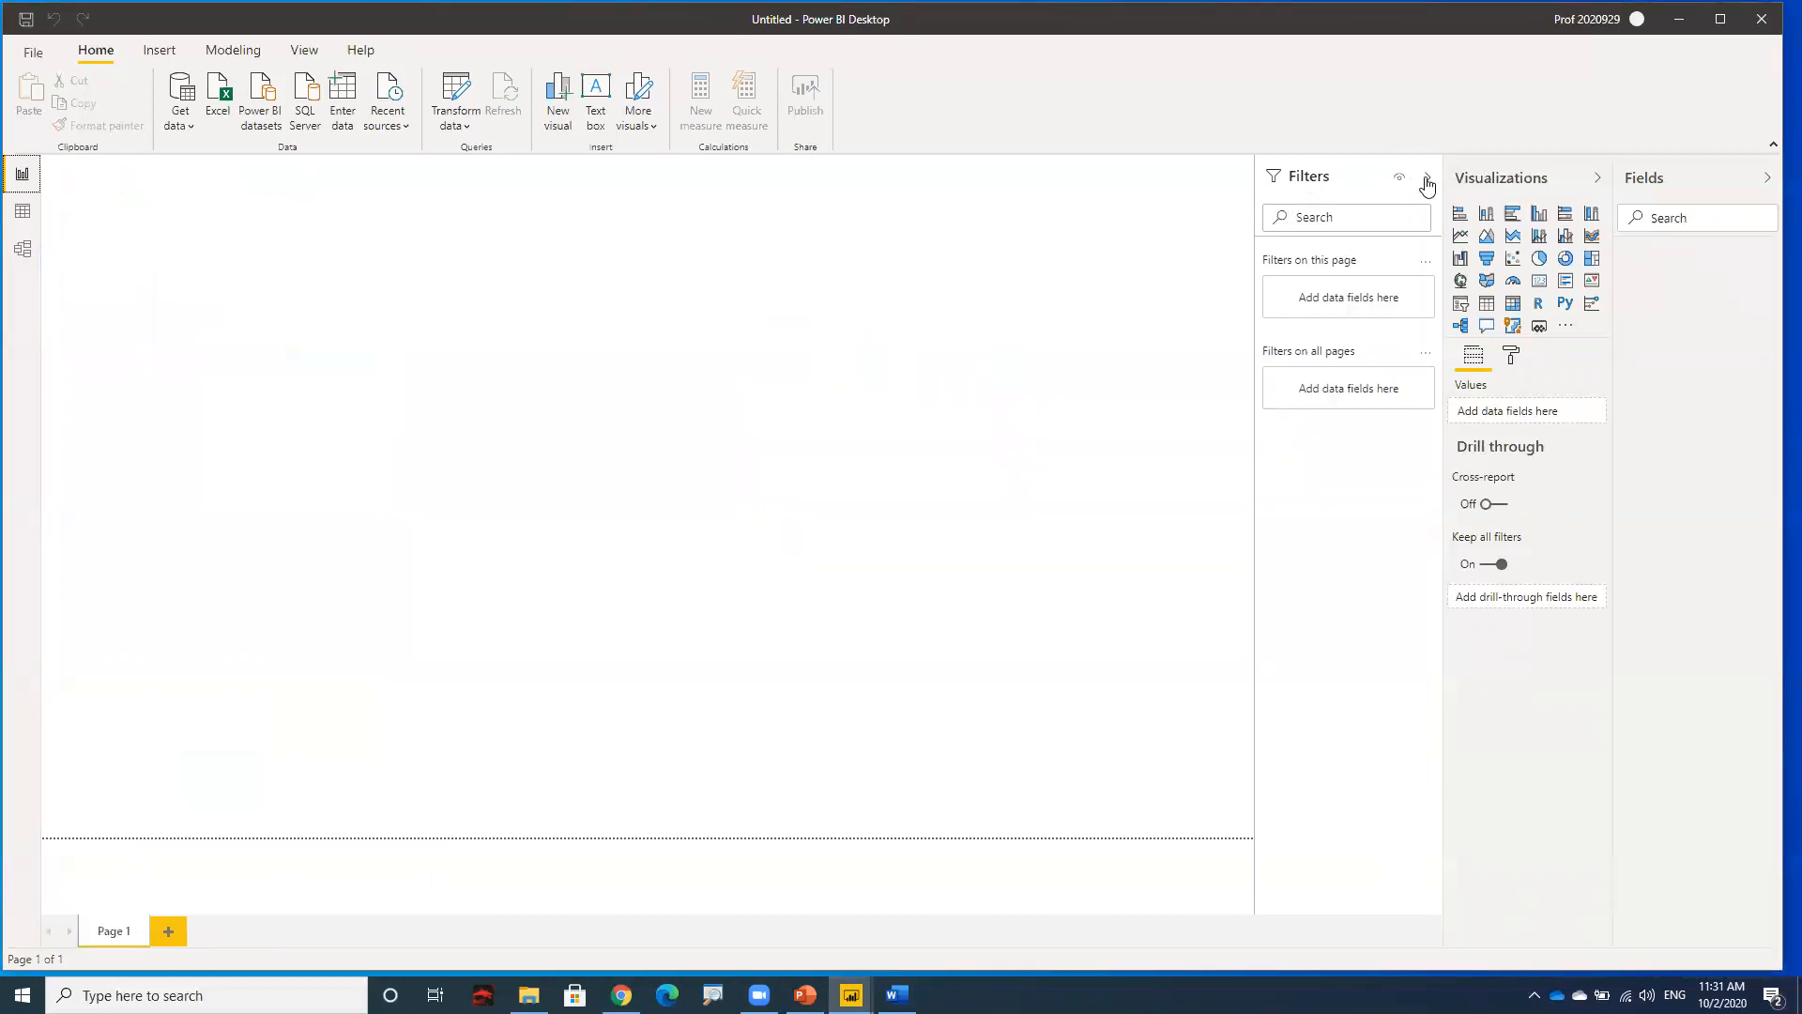
left_click(1429, 183)
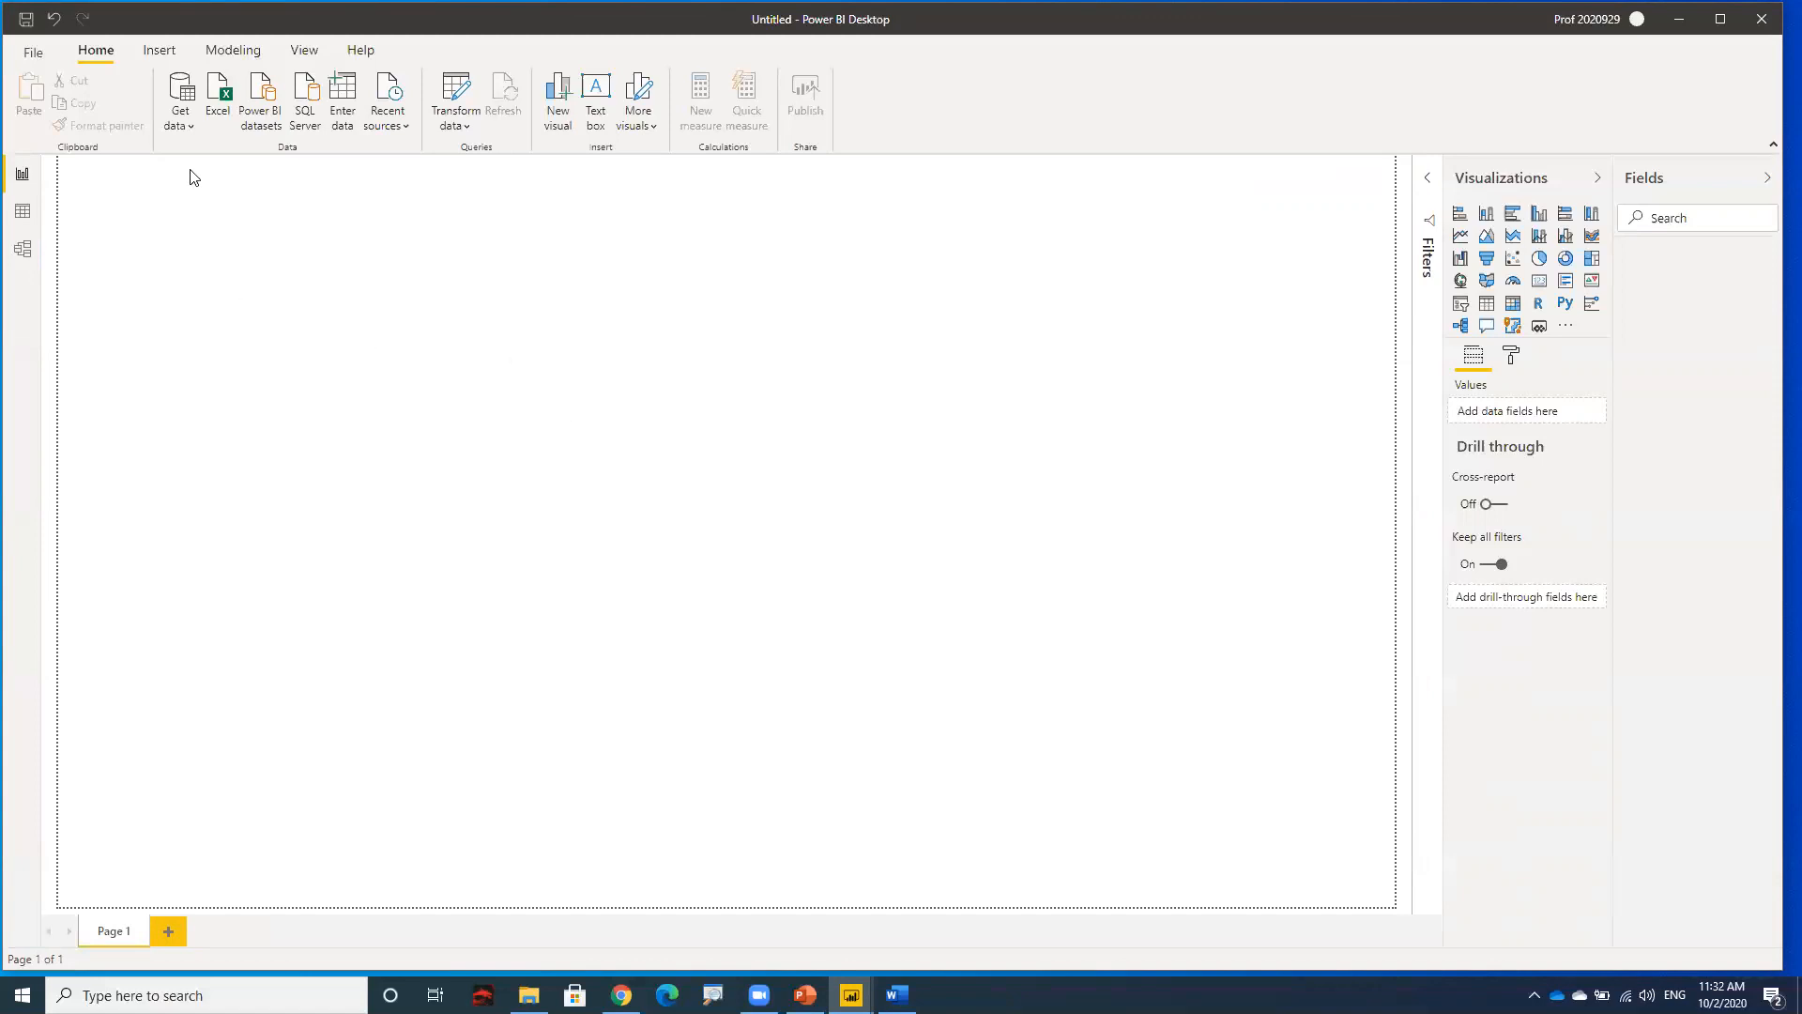
- Connect to the Excel workbook Calendar.xlsx in the Data folder of the Session 3 course files
left_click(183, 131)
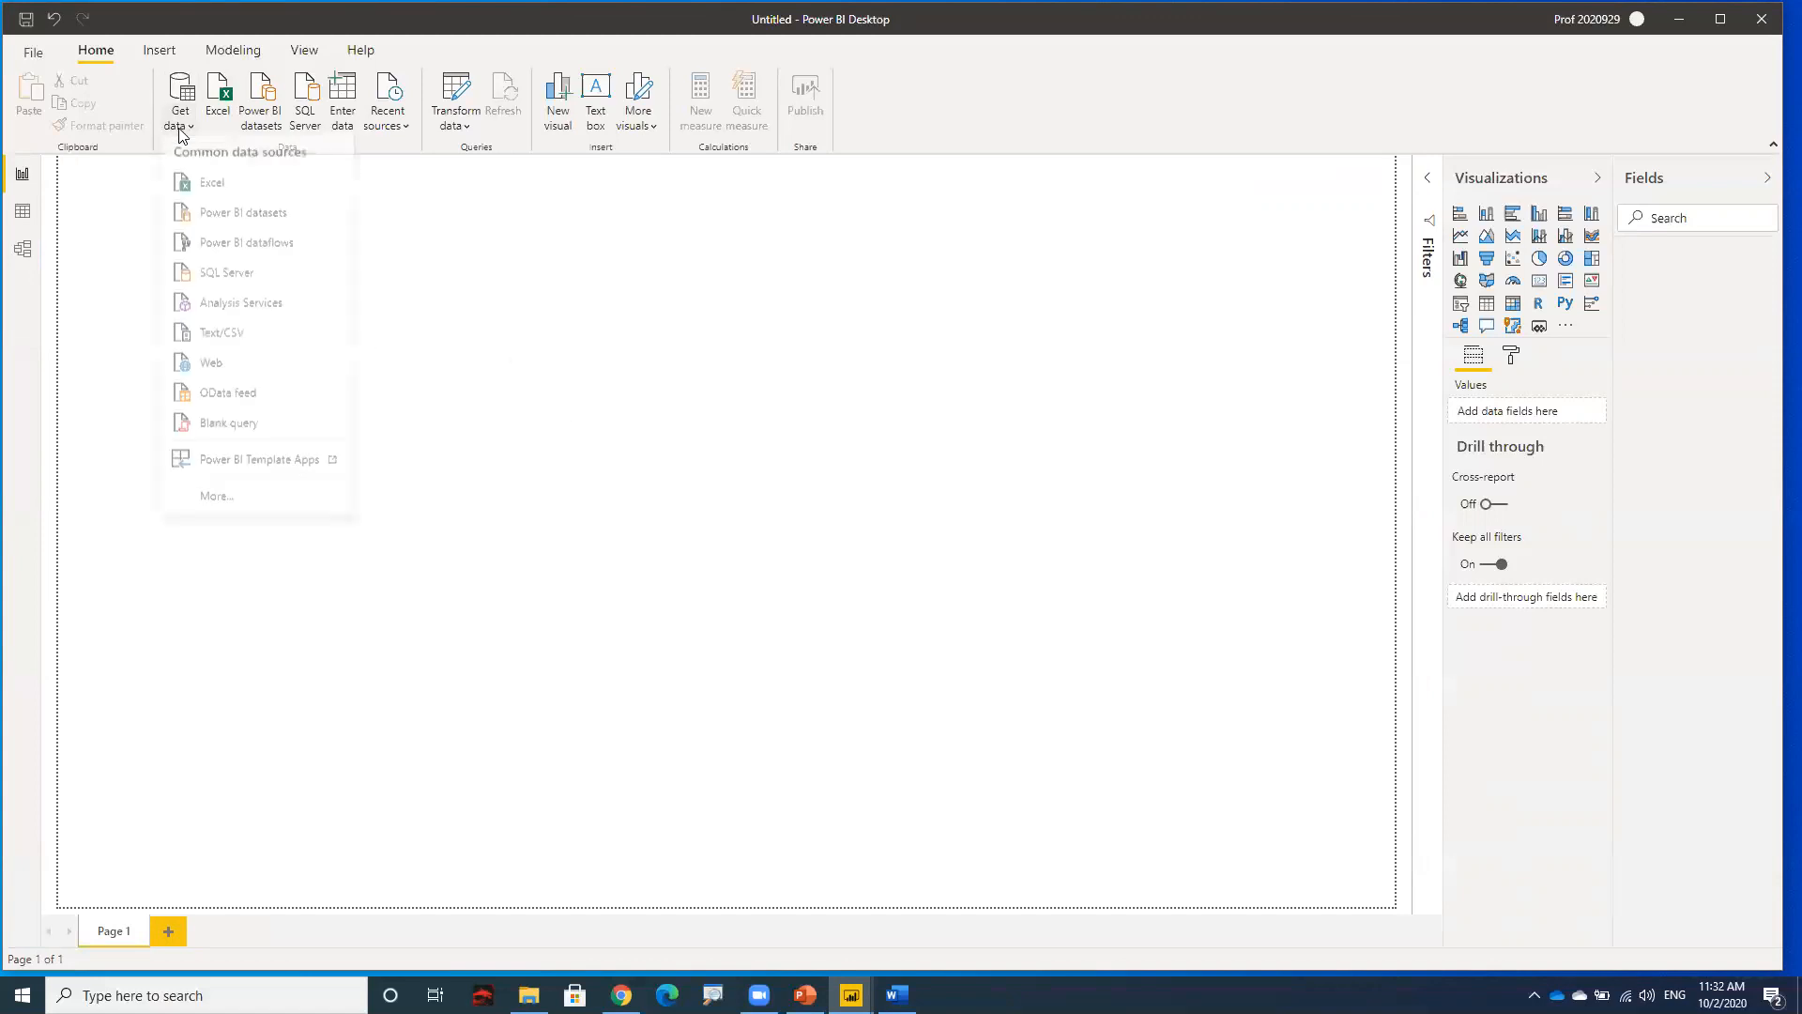
left_click(235, 189)
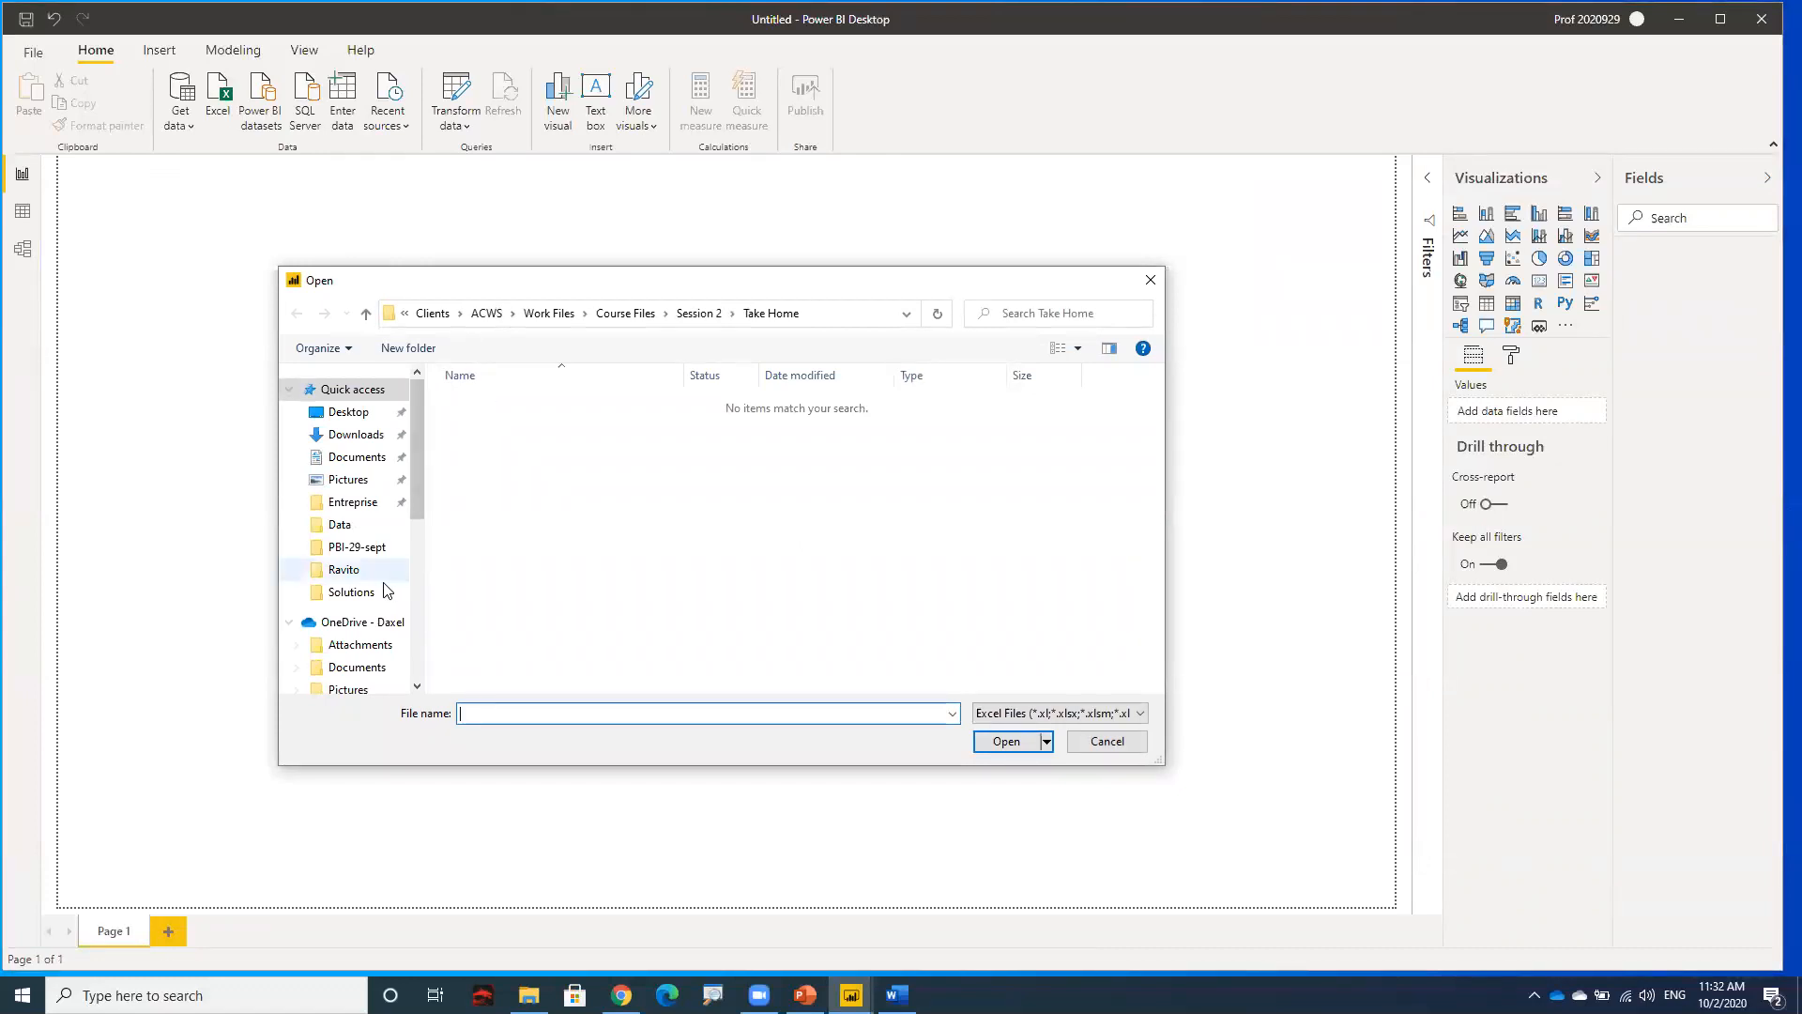
left_click(635, 313)
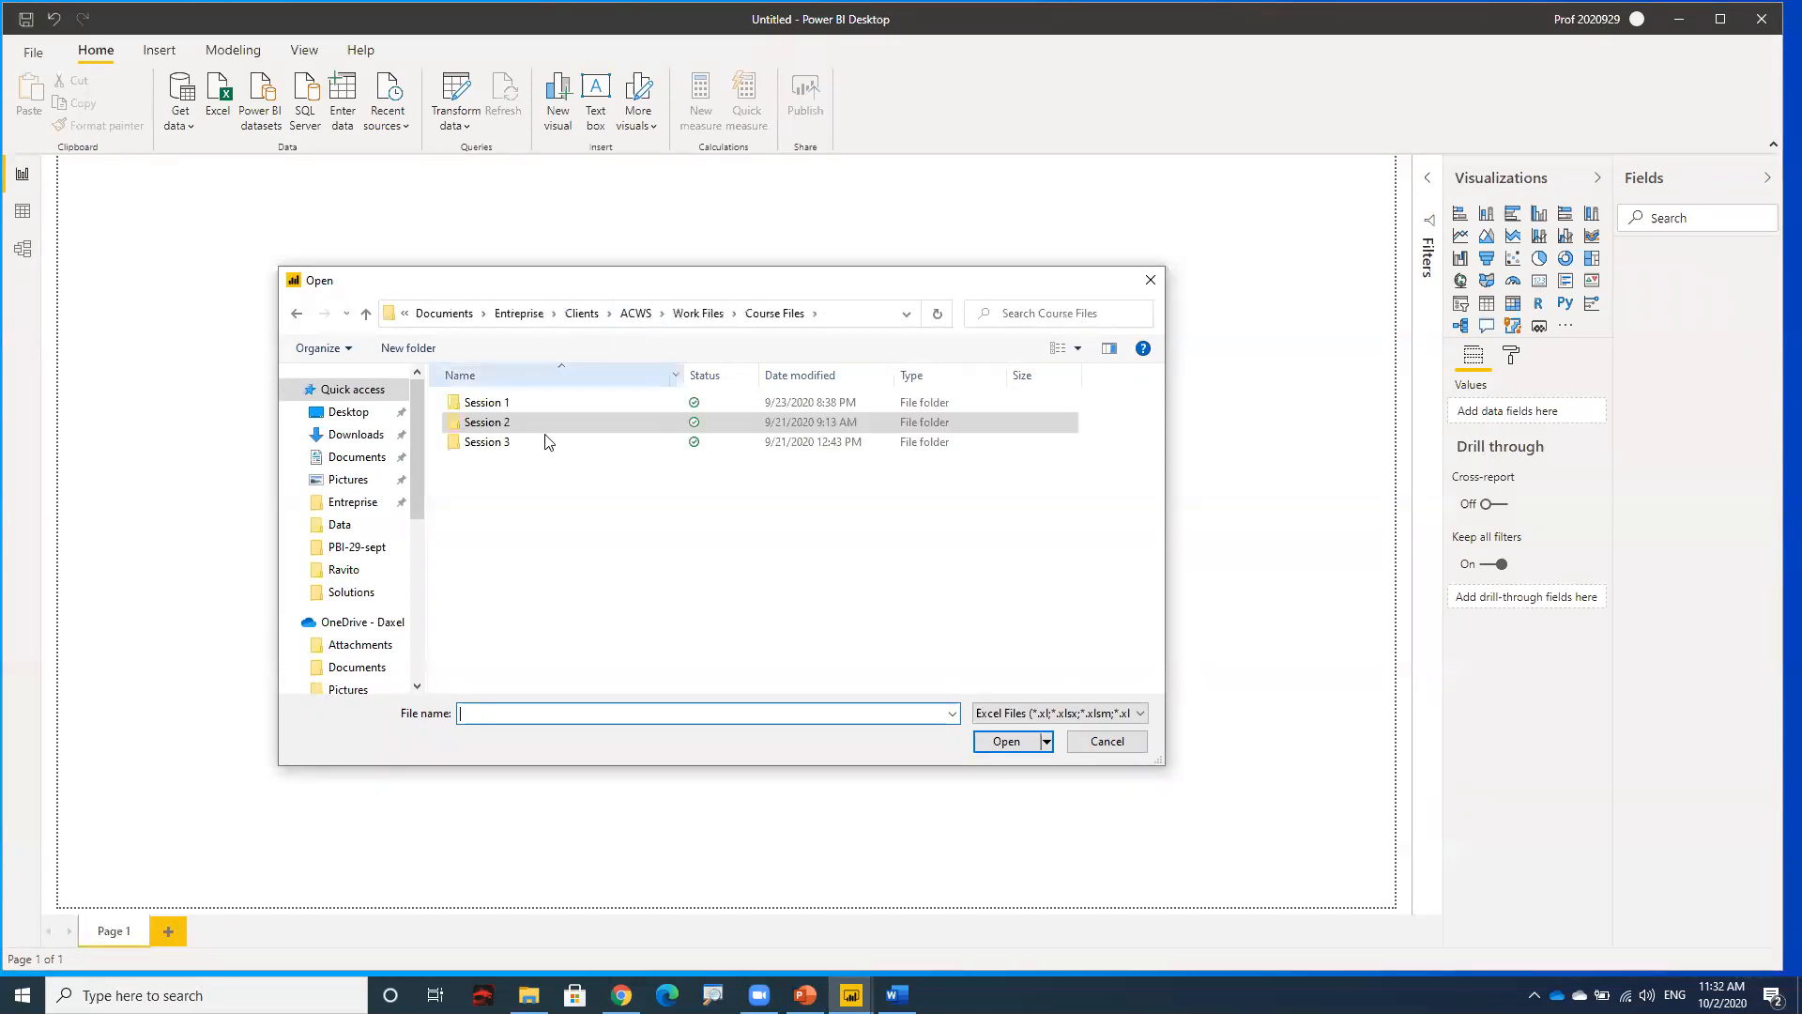
left_click(495, 448)
double_click(495, 449)
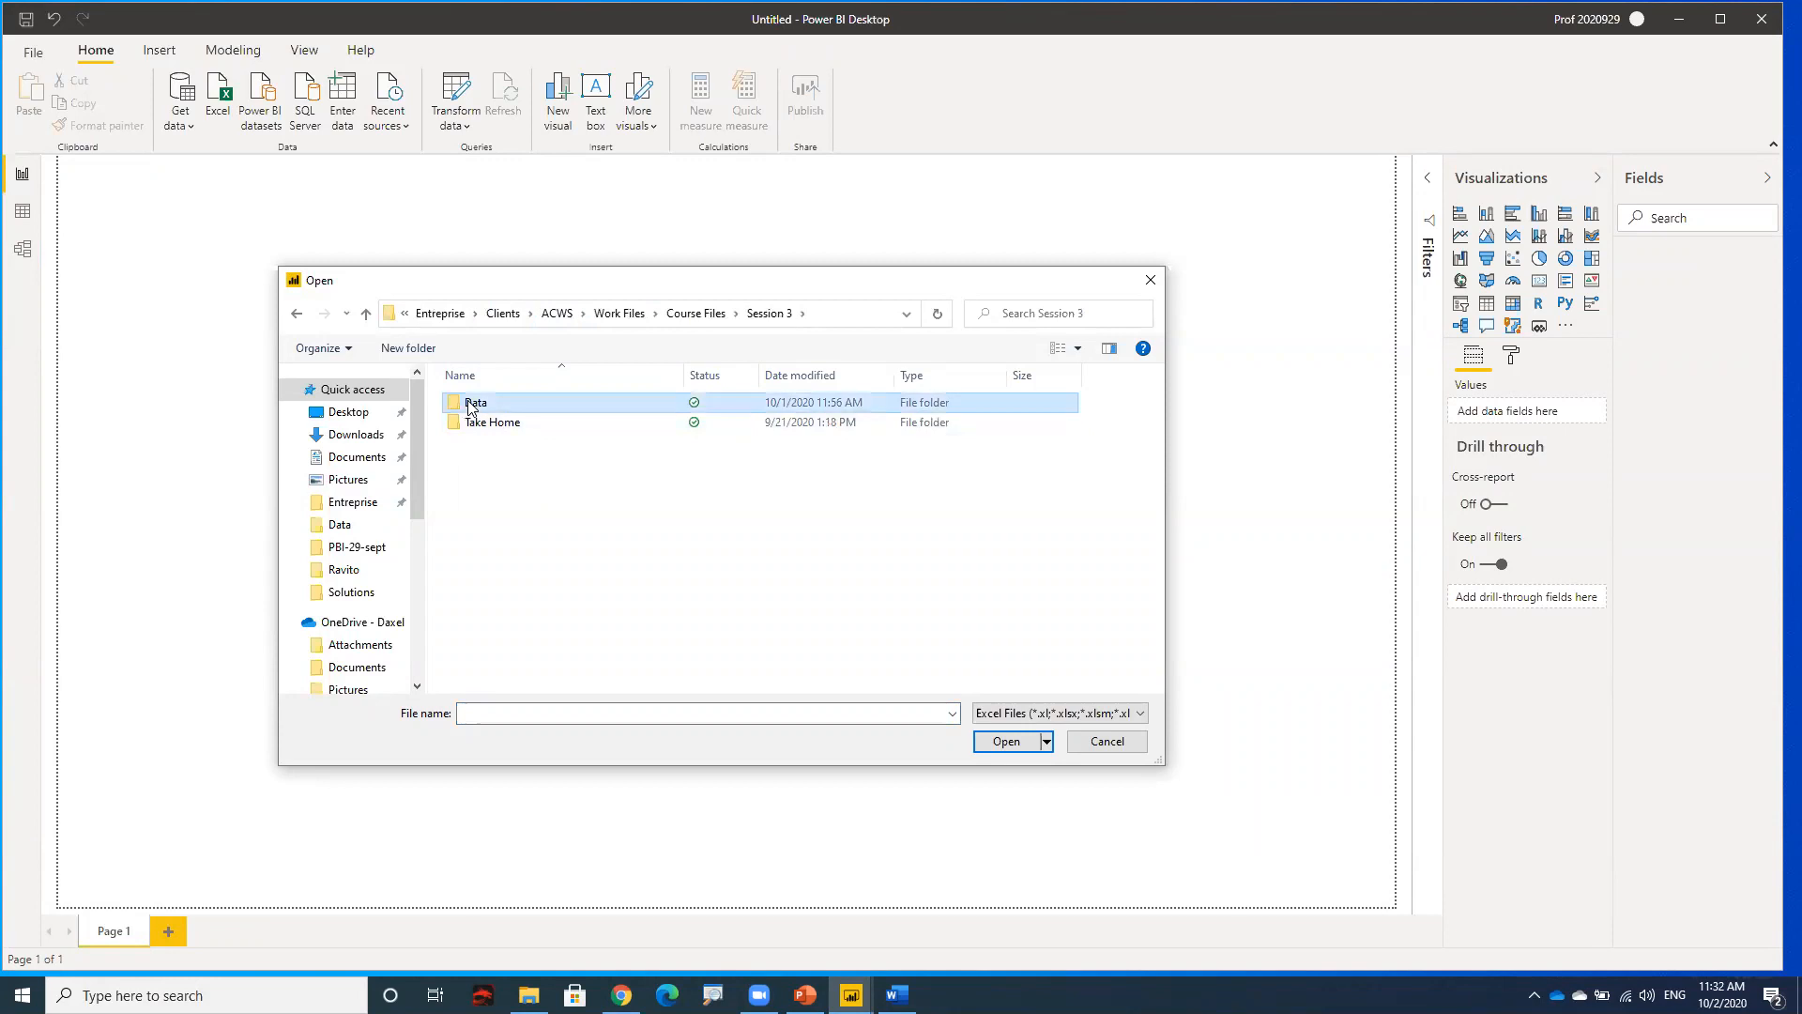
double_click(471, 404)
left_click(481, 410)
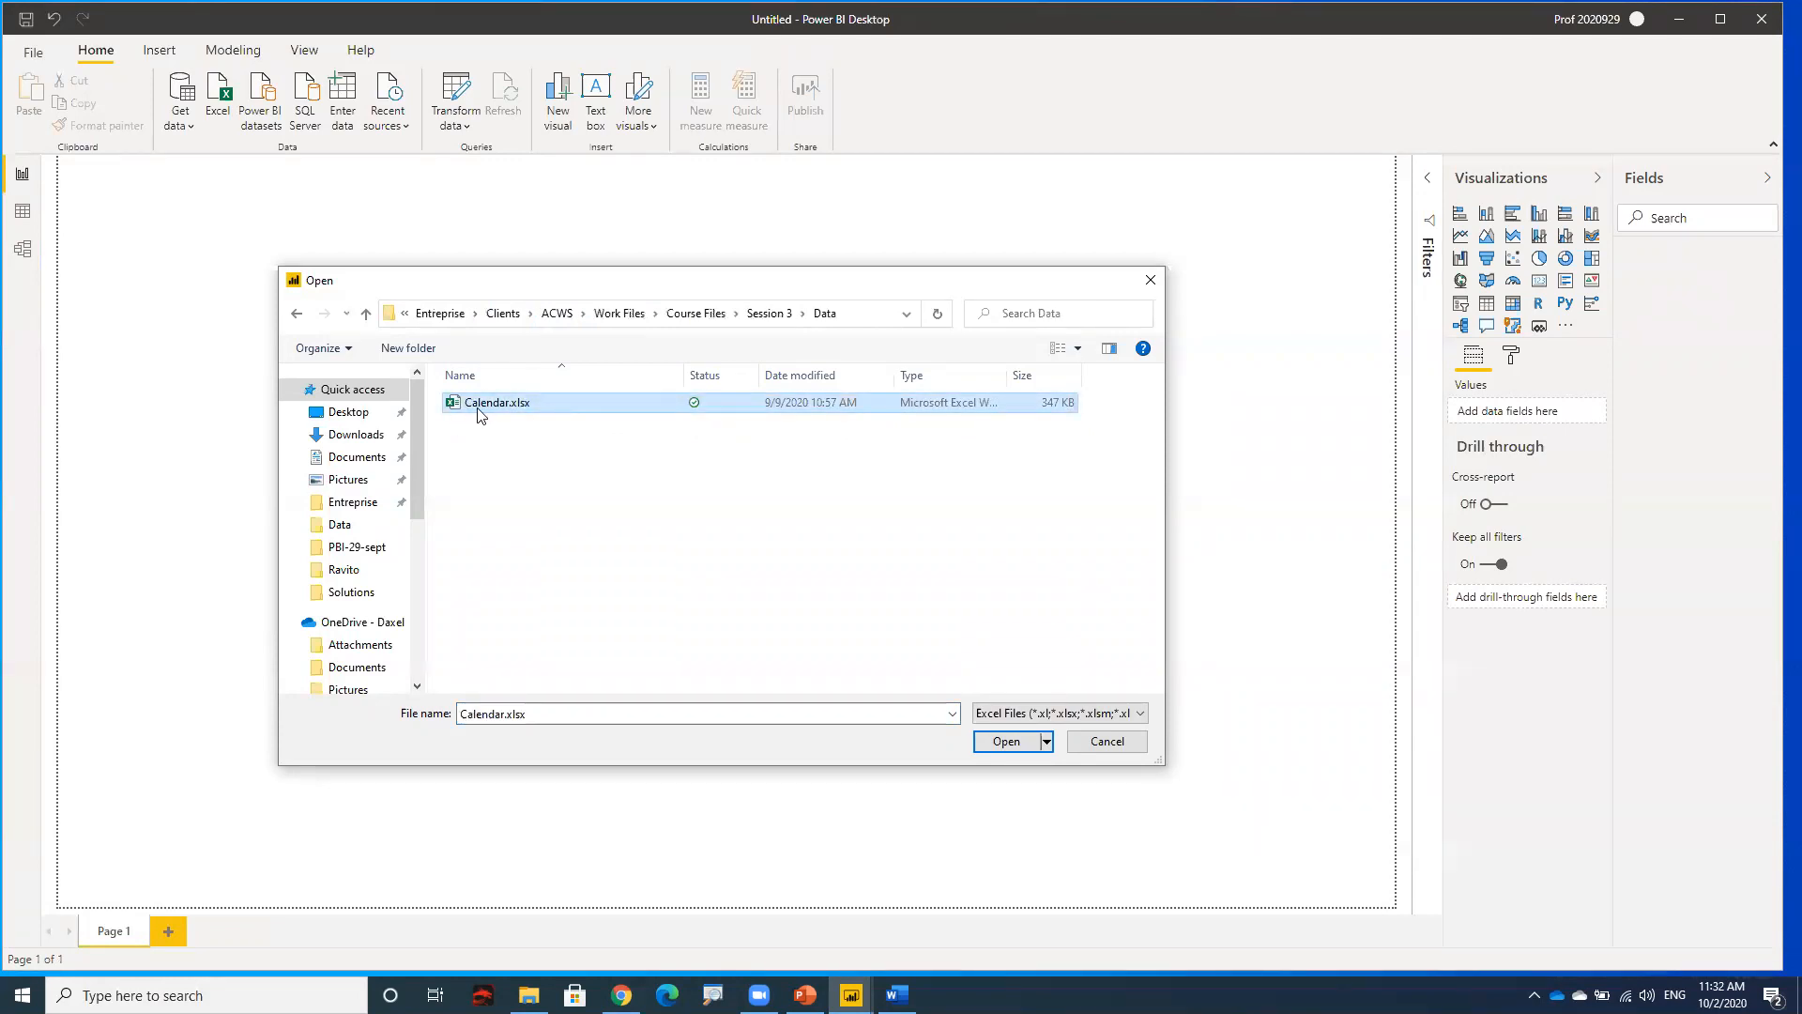
left_click(996, 745)
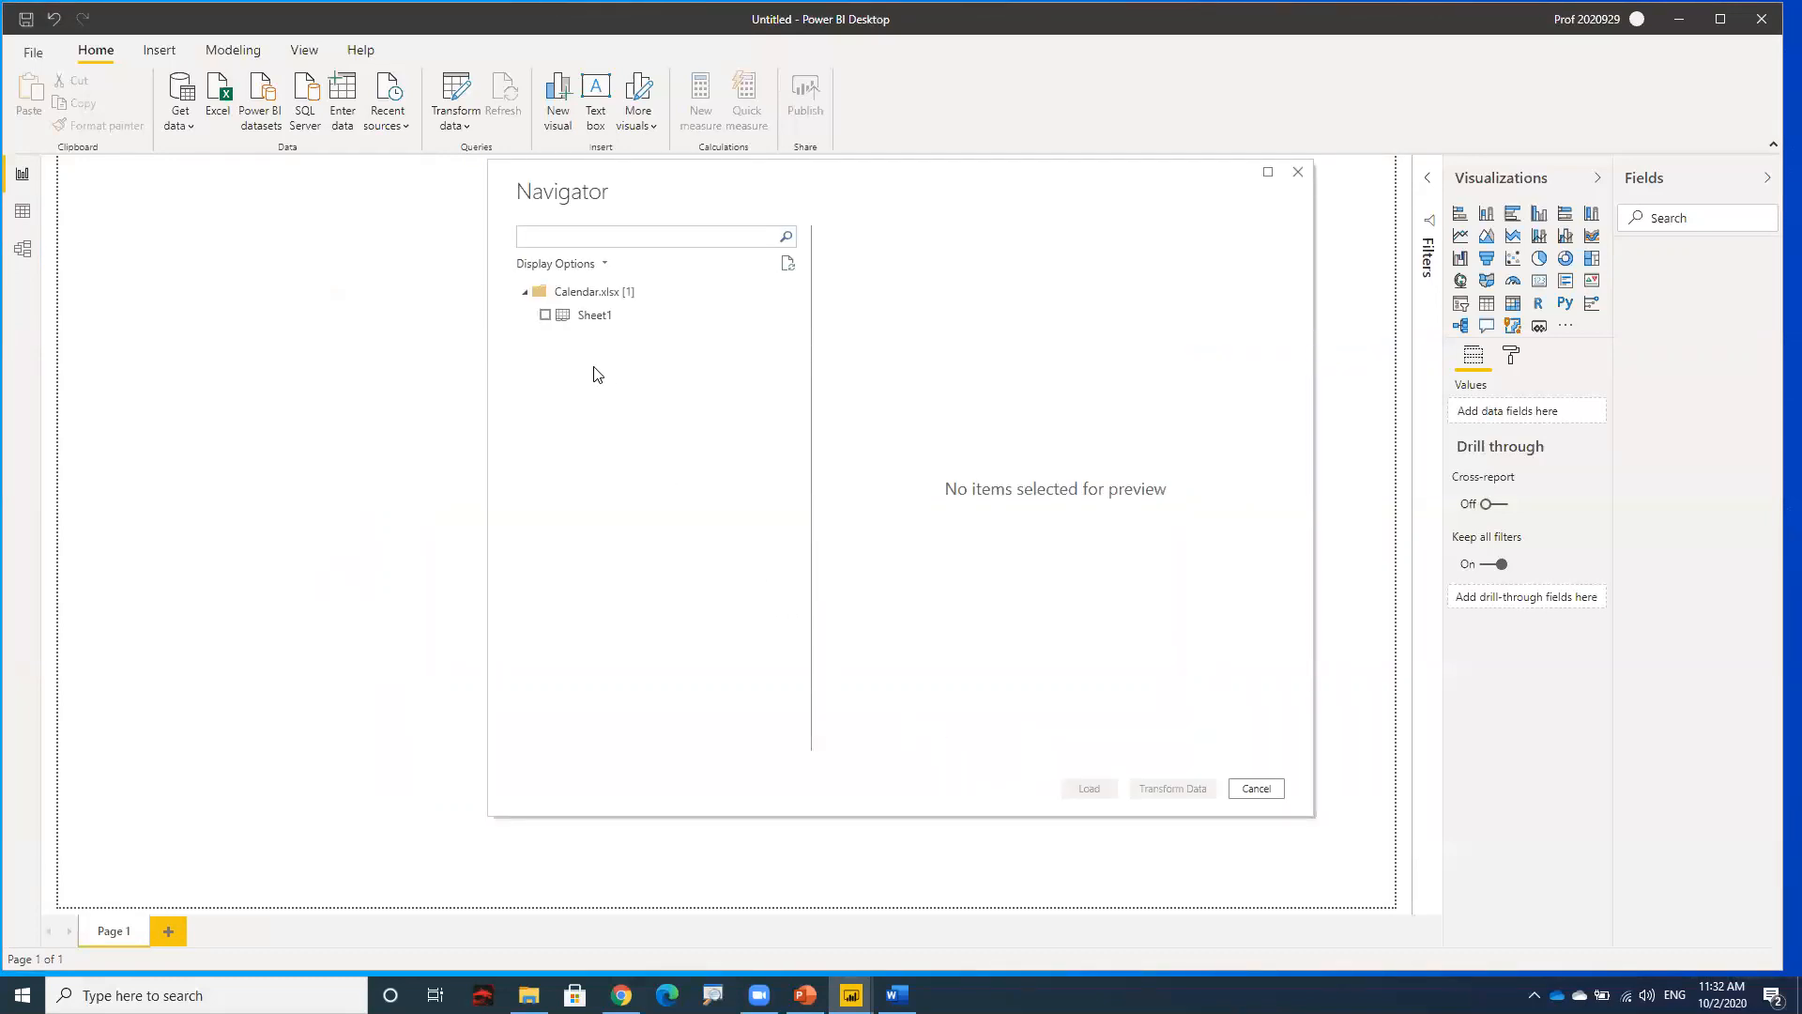
- Select Sheet1 of the Calendar workbook and open it for transformation in the Power Query Editor
left_click(592, 320)
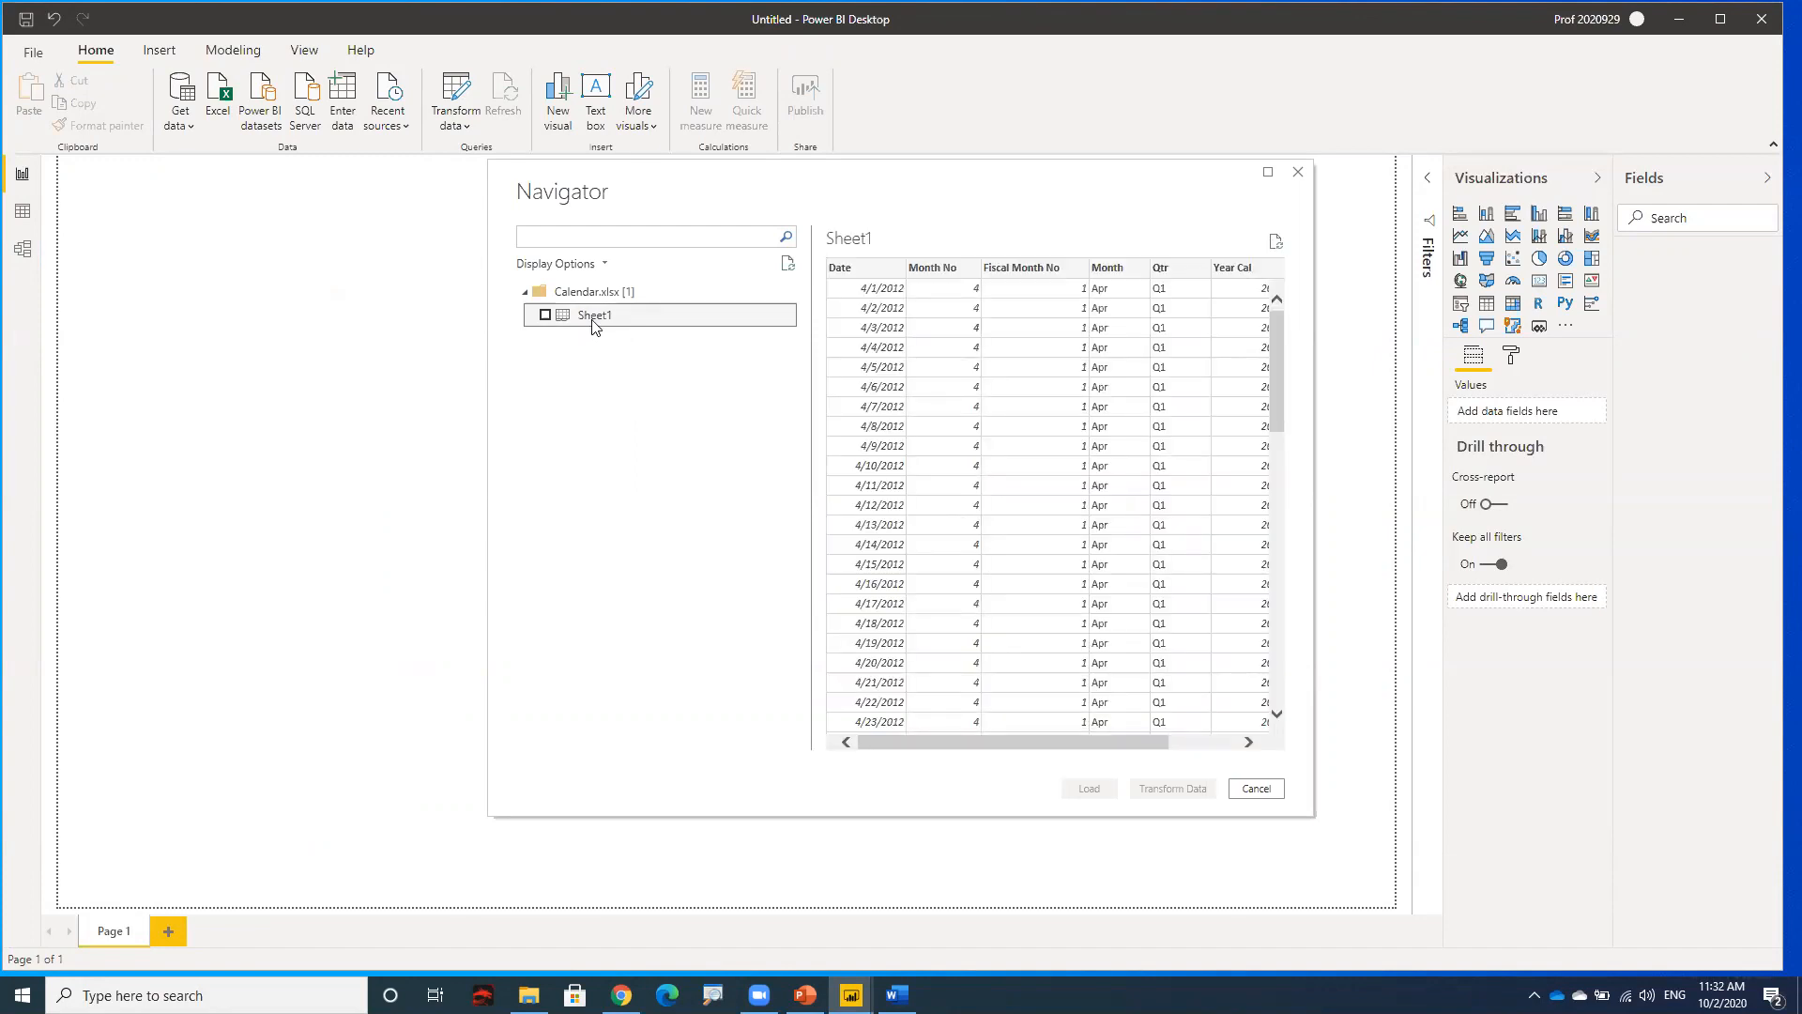
left_click(544, 317)
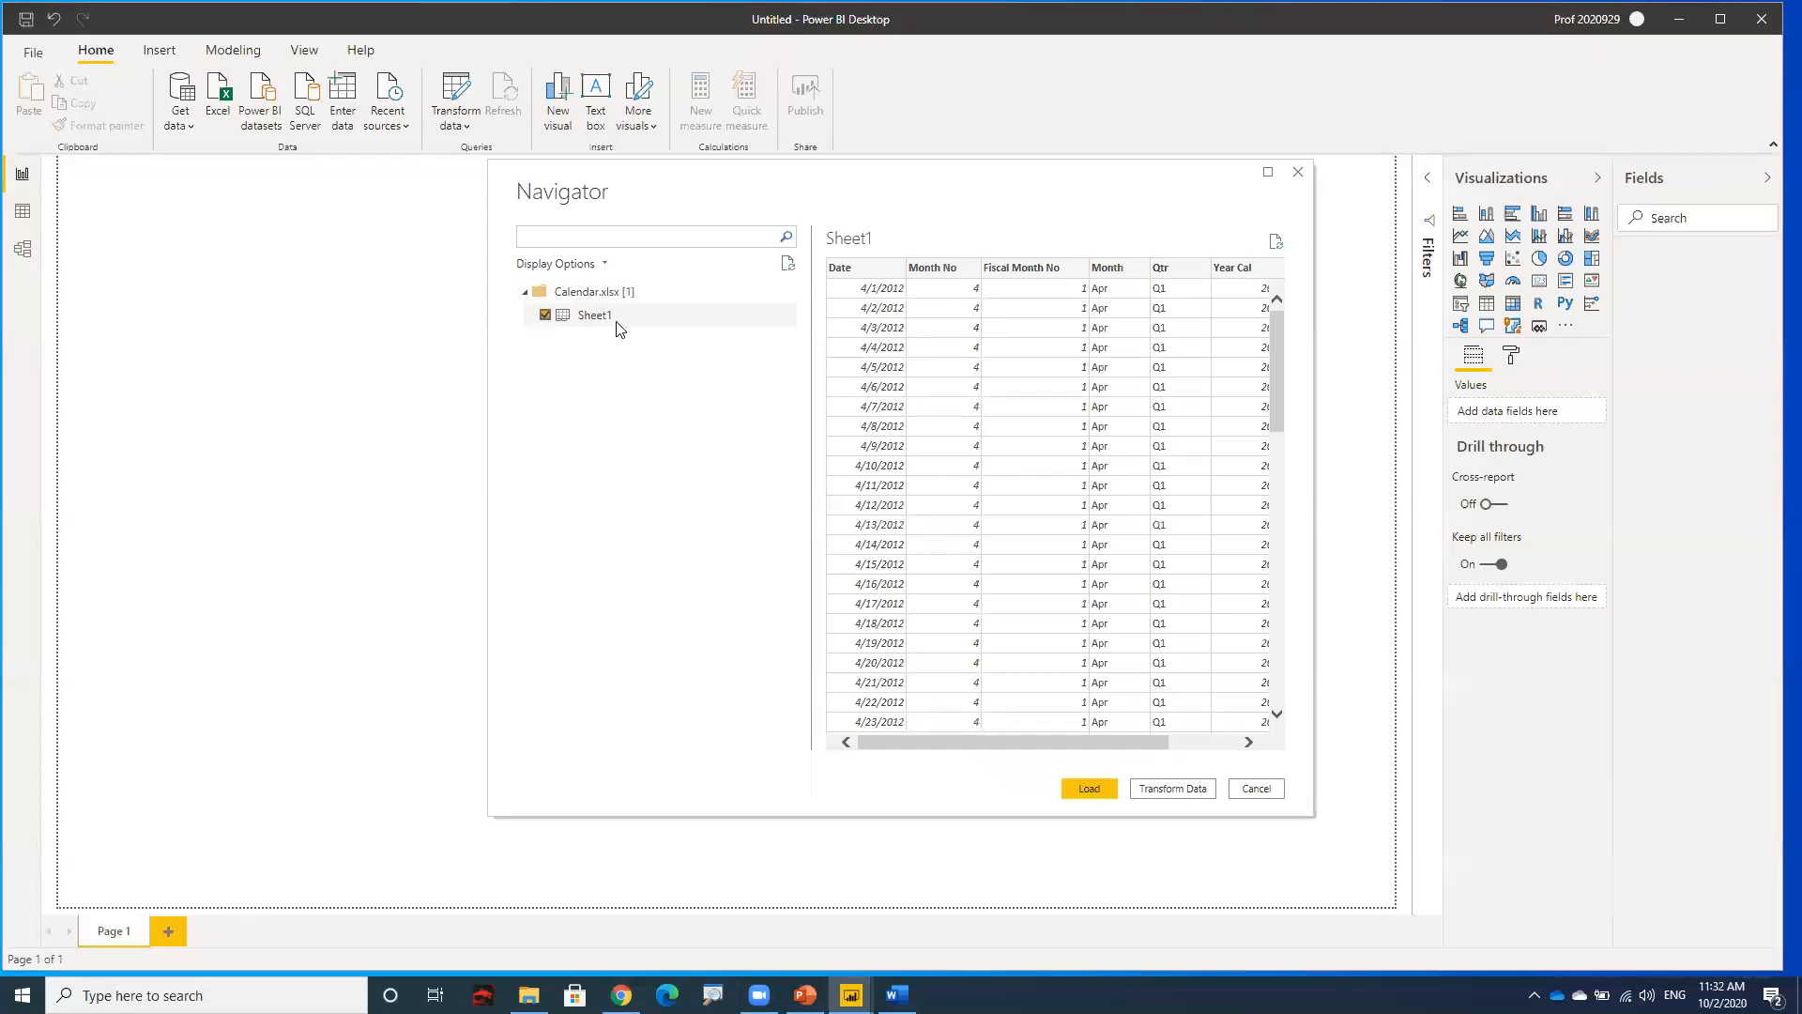
left_click(1197, 799)
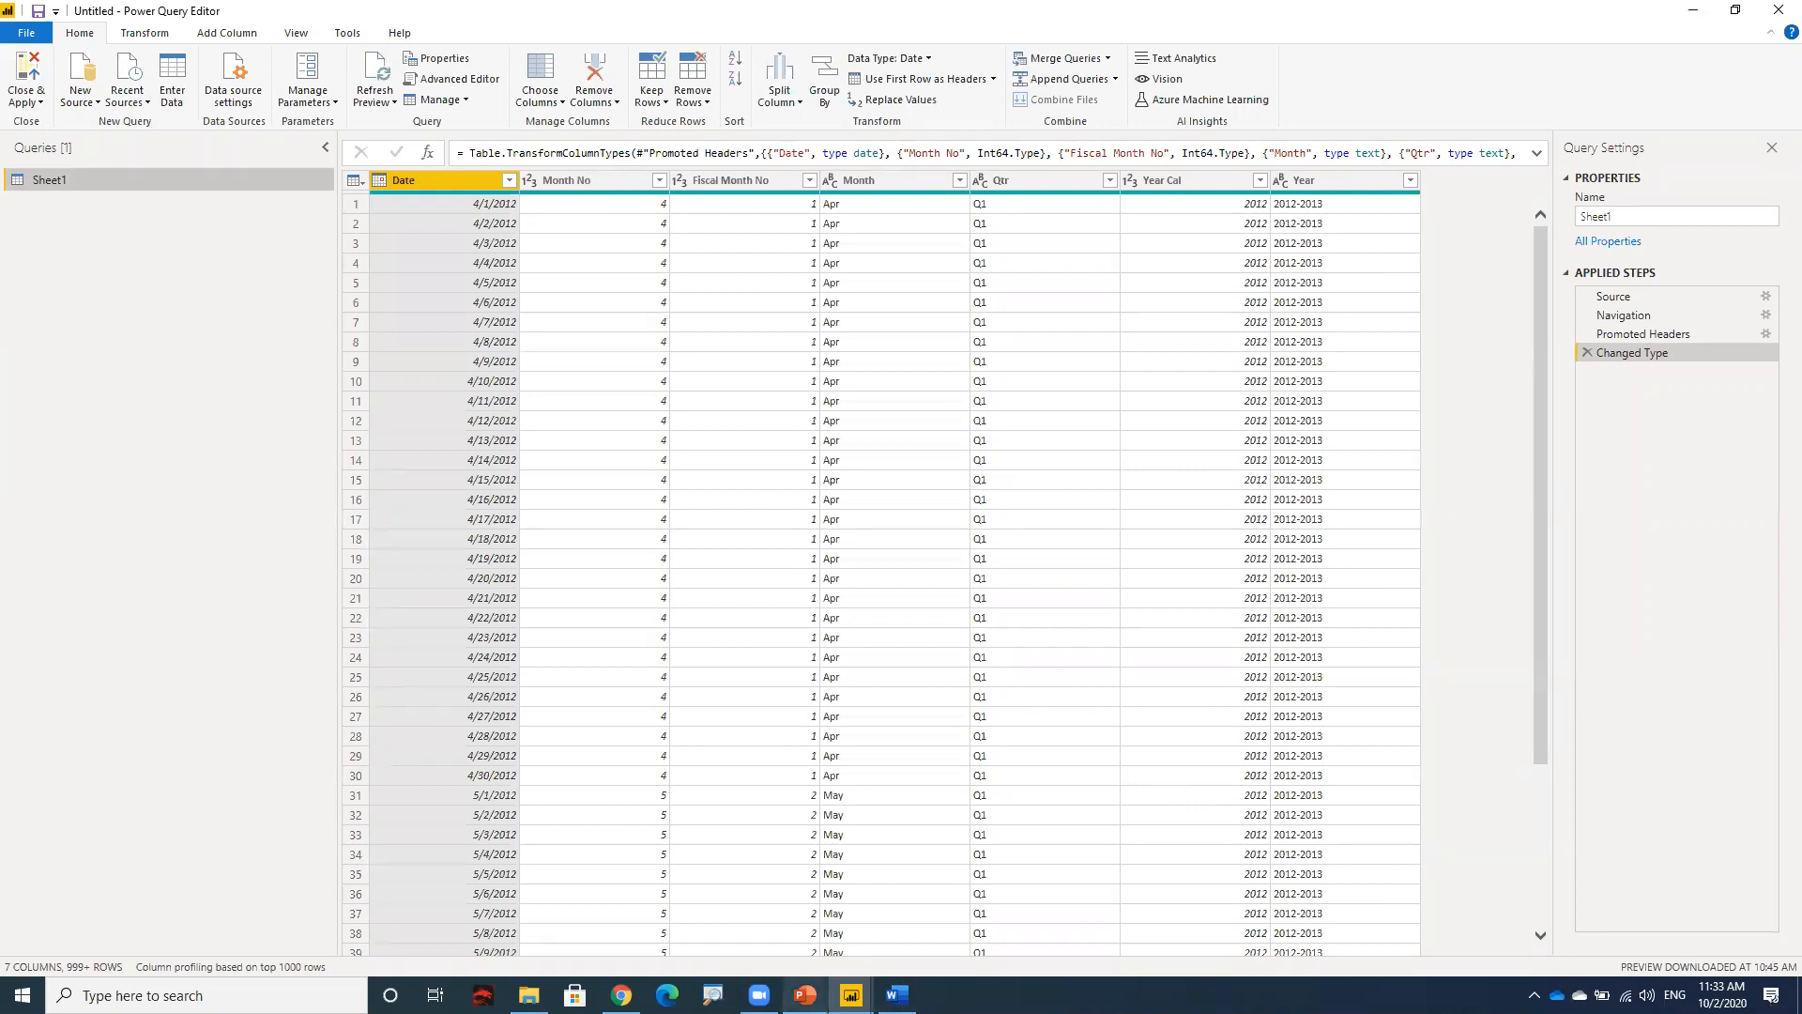
- Minimize the Power Query Editor to show the report window, and bring the editor back
mouse_move(852, 995)
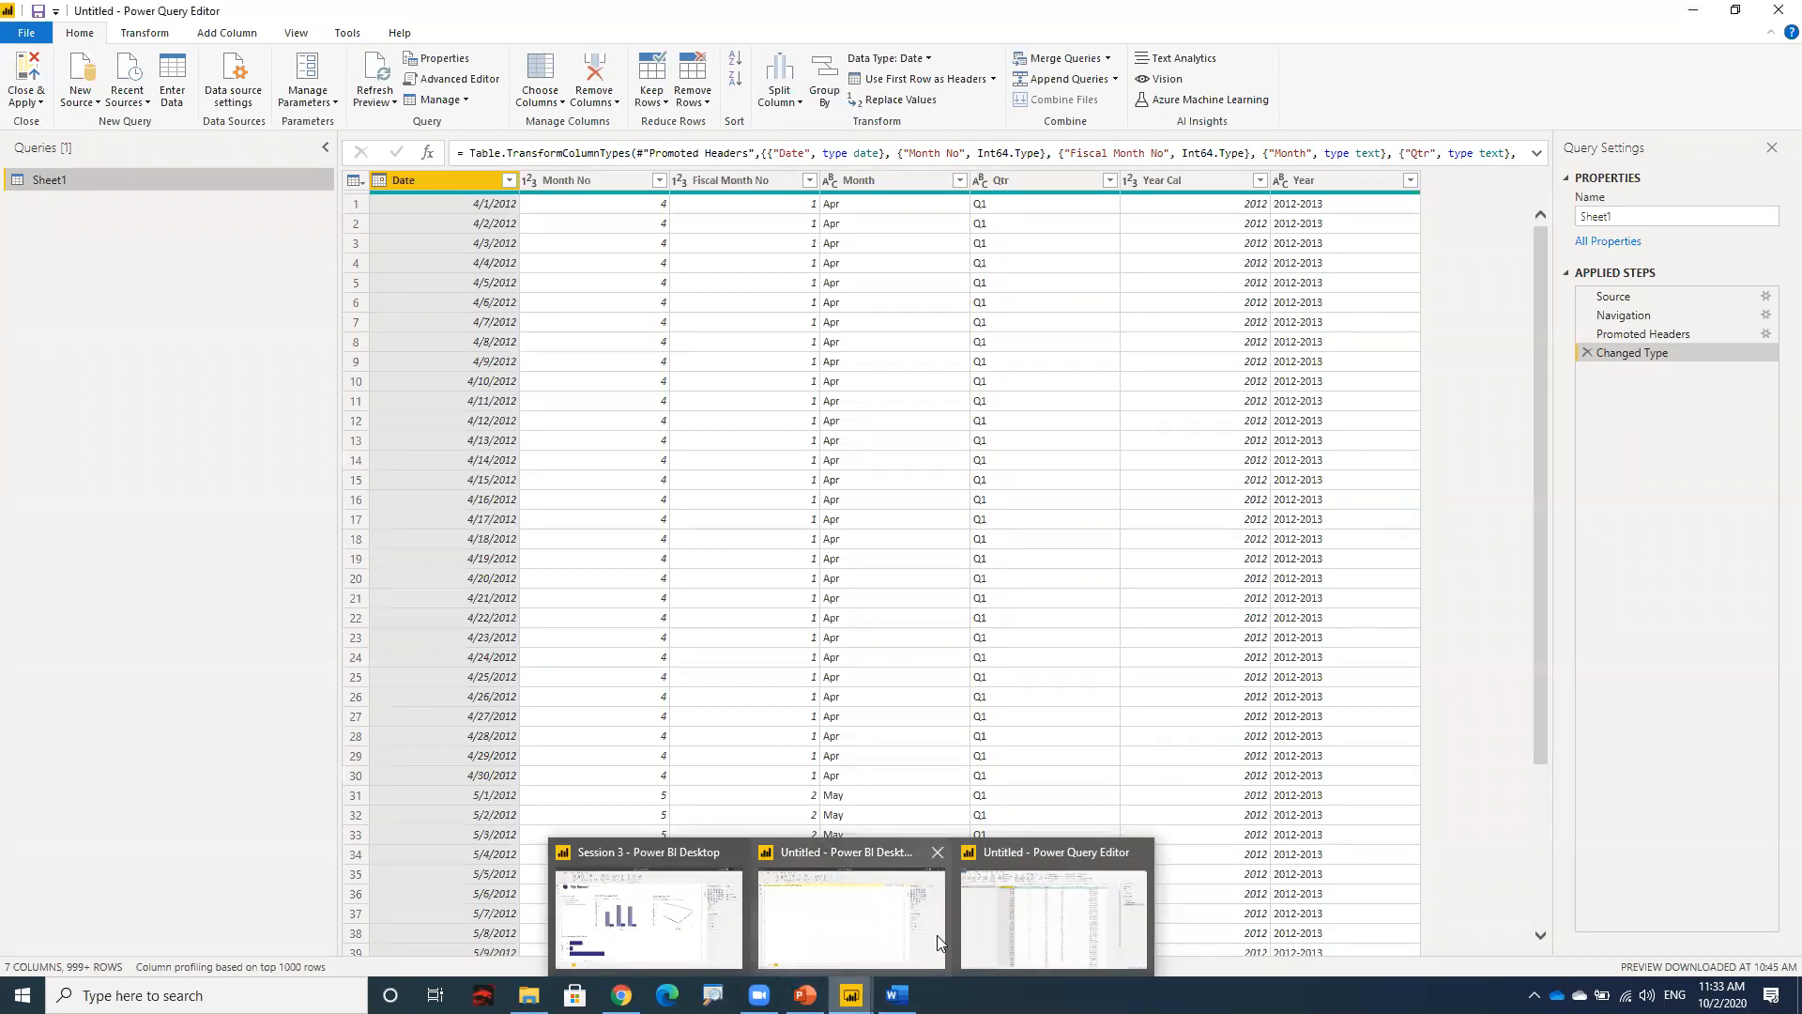
left_click(1042, 956)
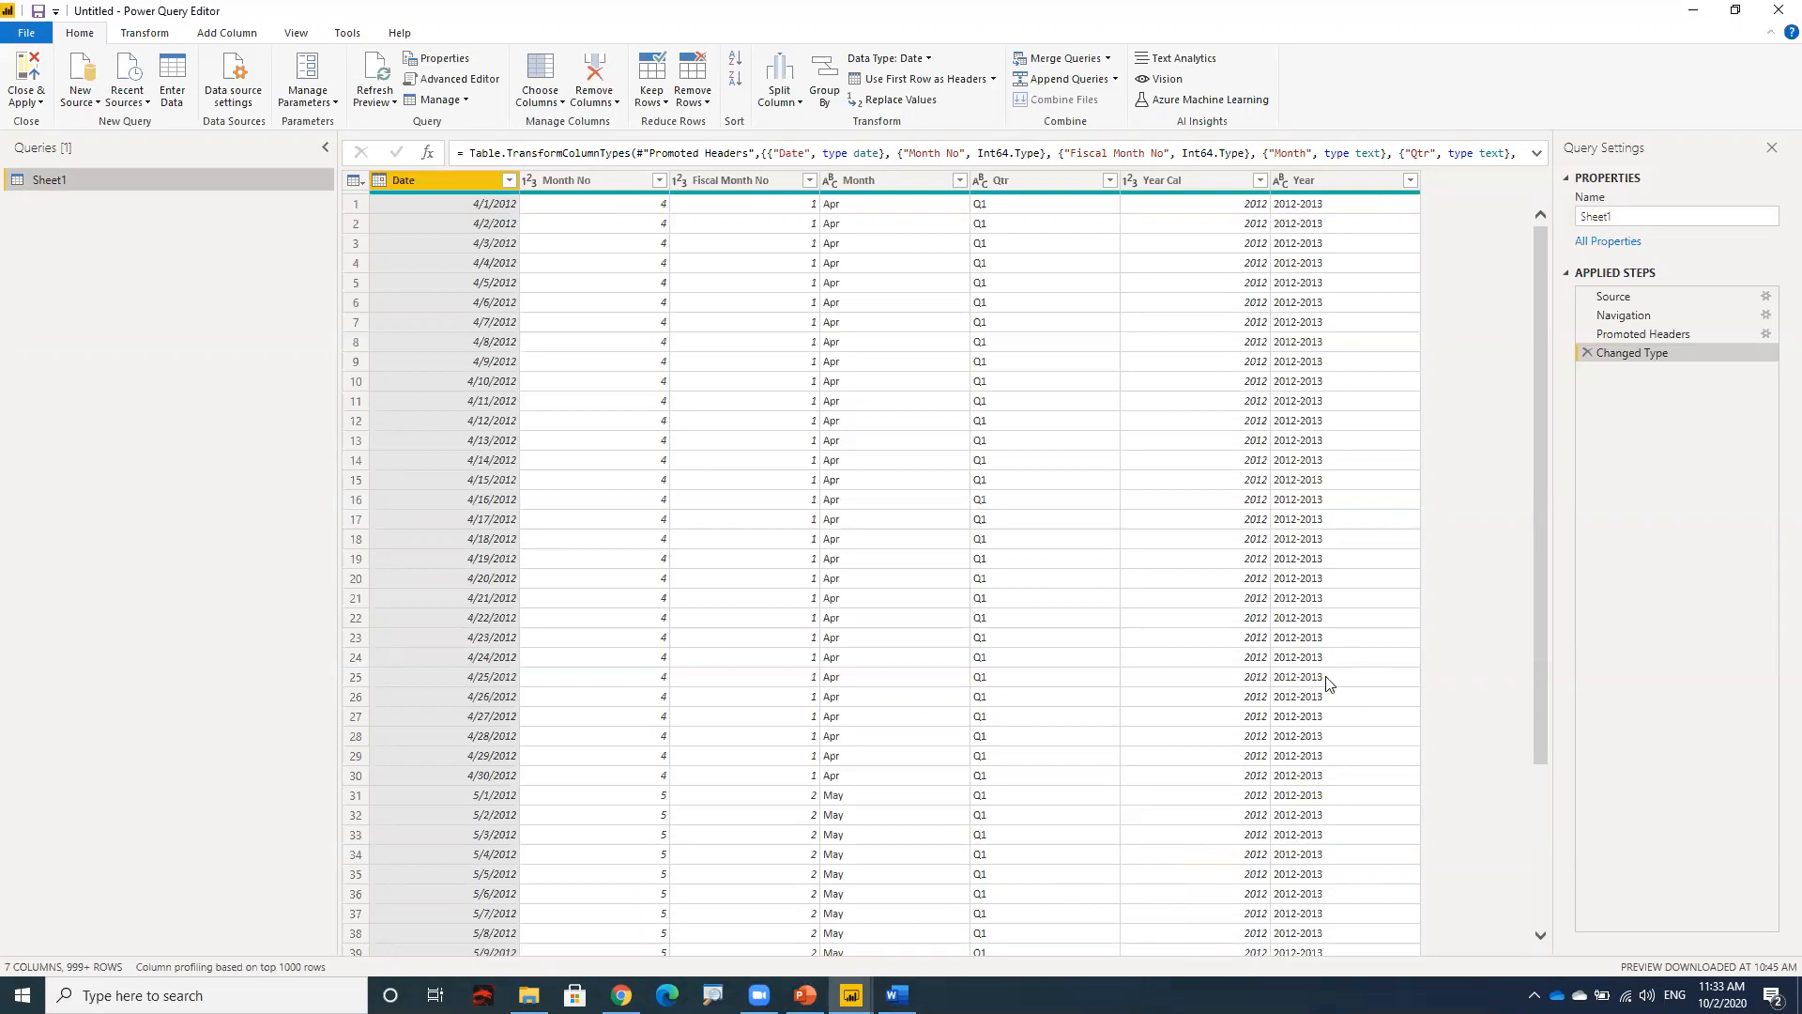
left_click(1692, 16)
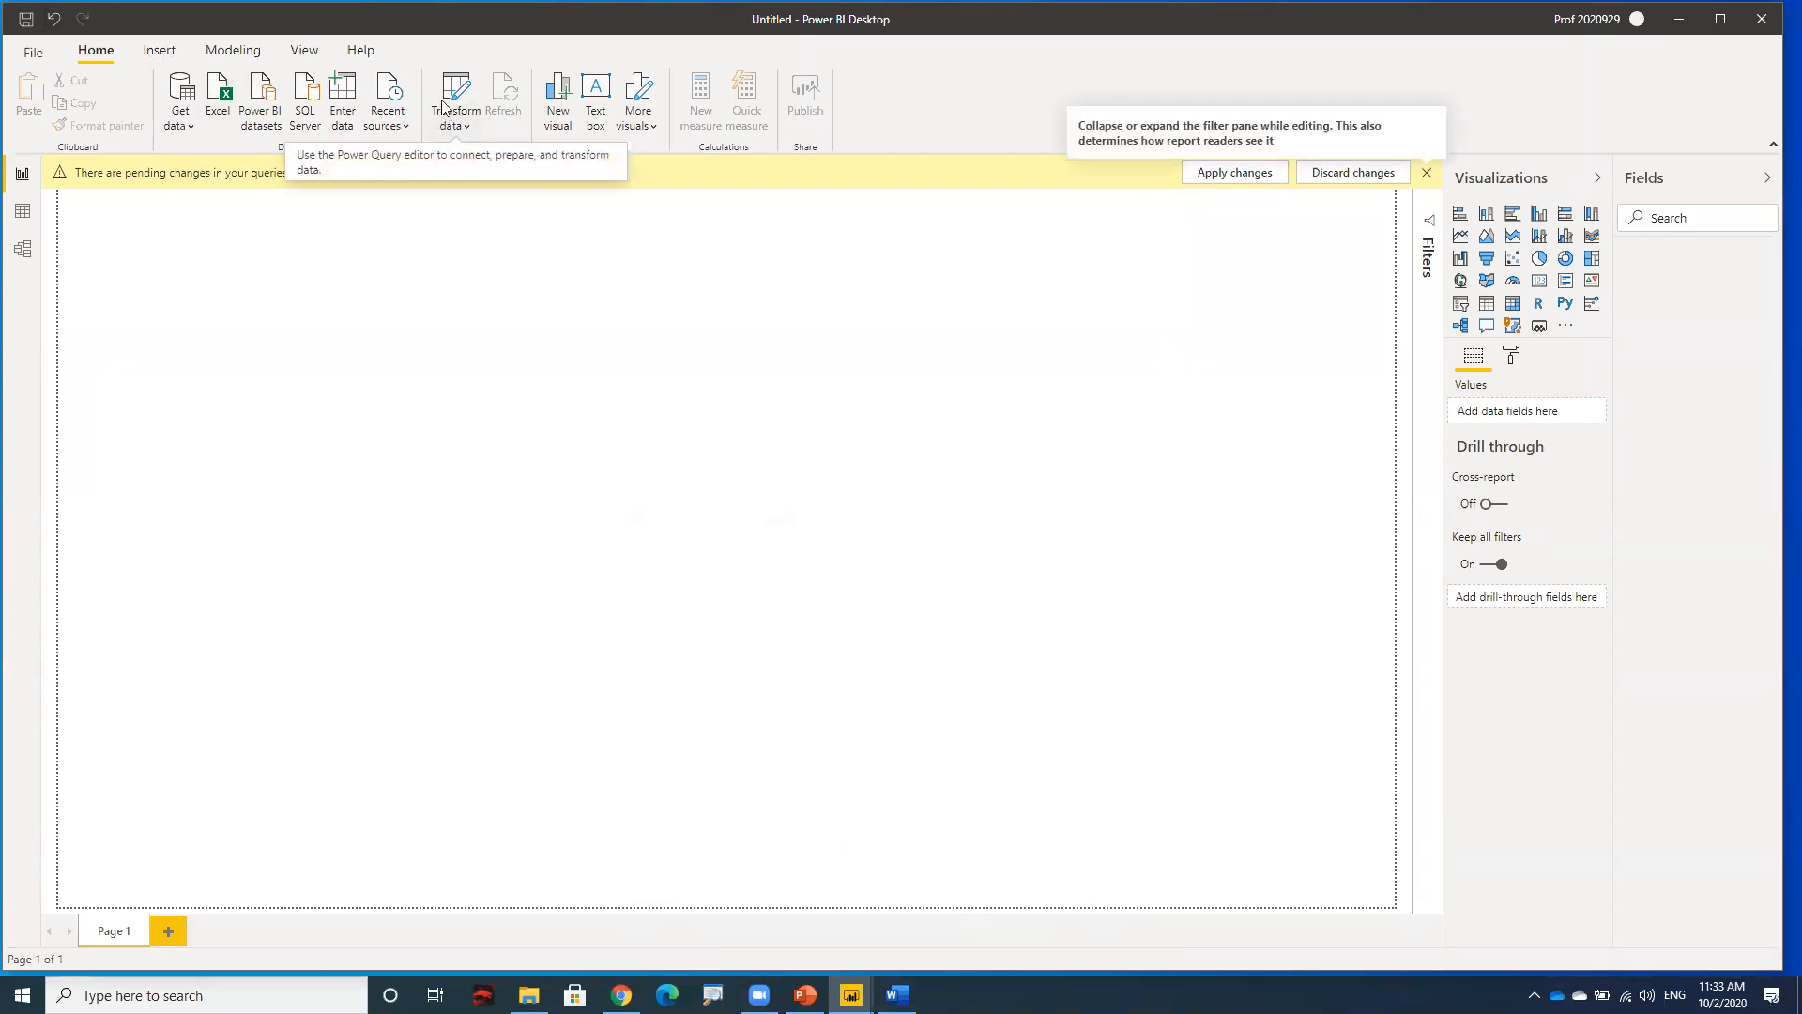
left_click(460, 131)
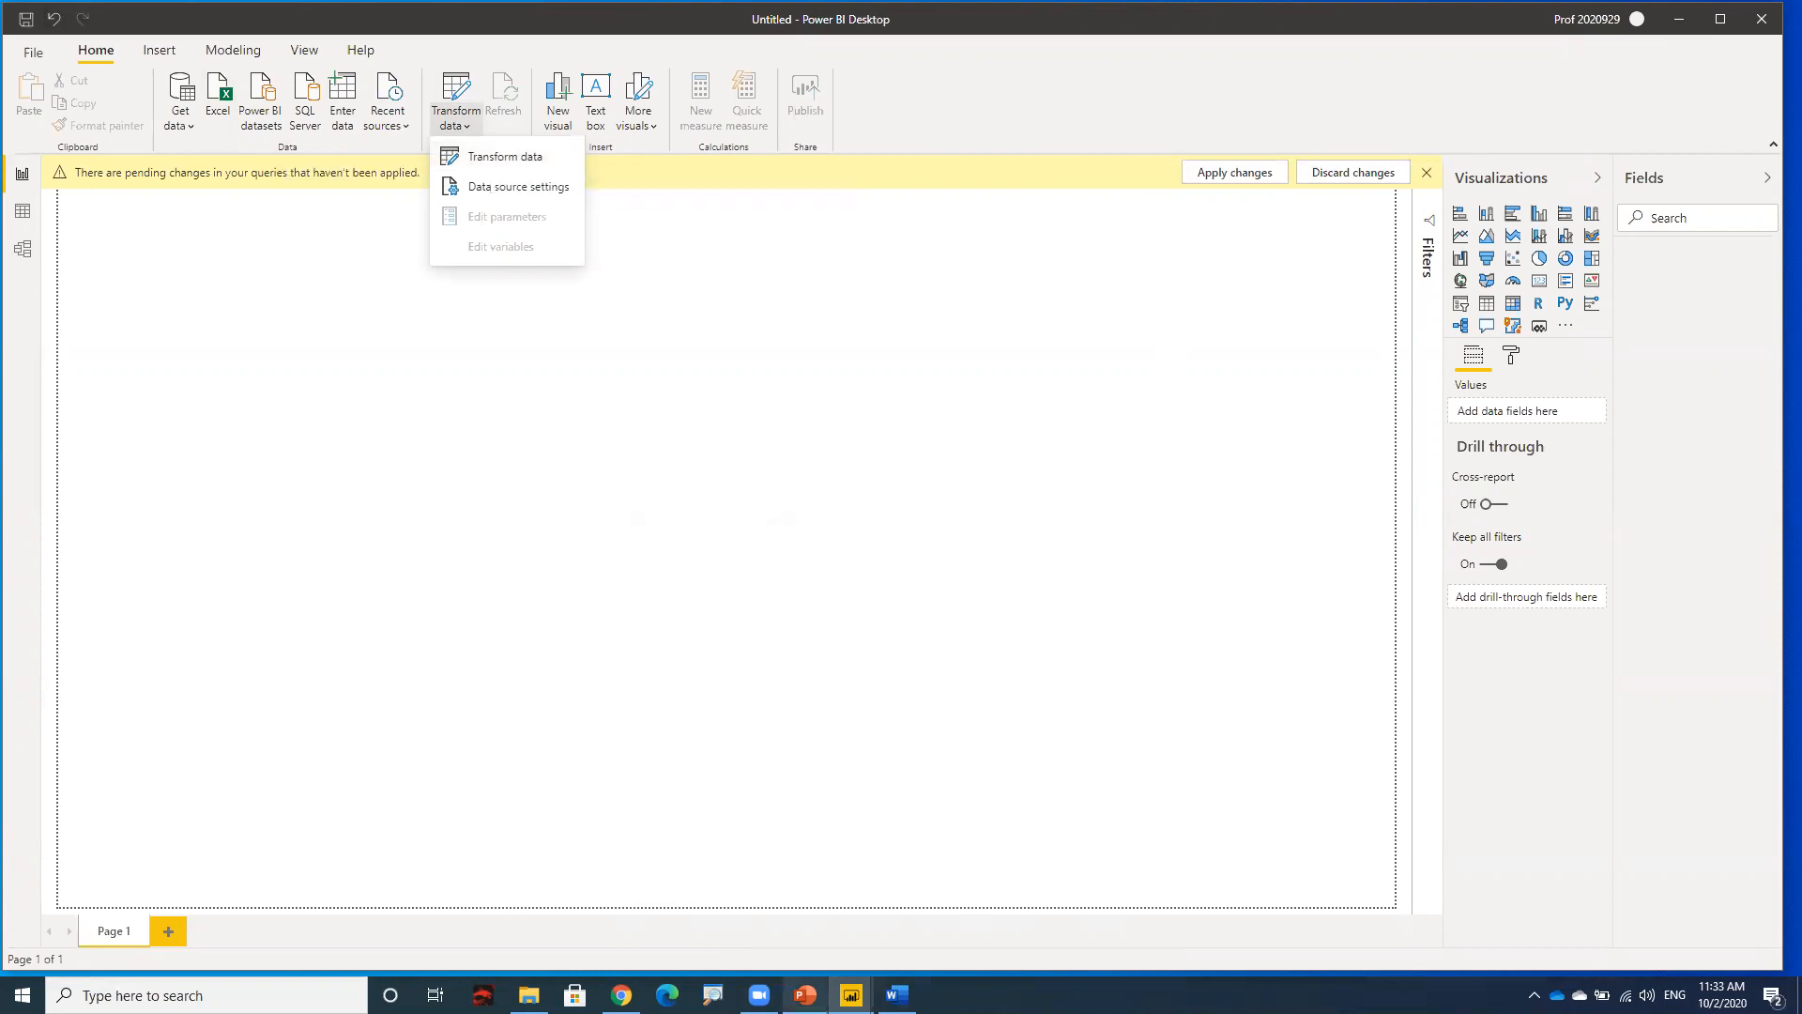
left_click(1004, 939)
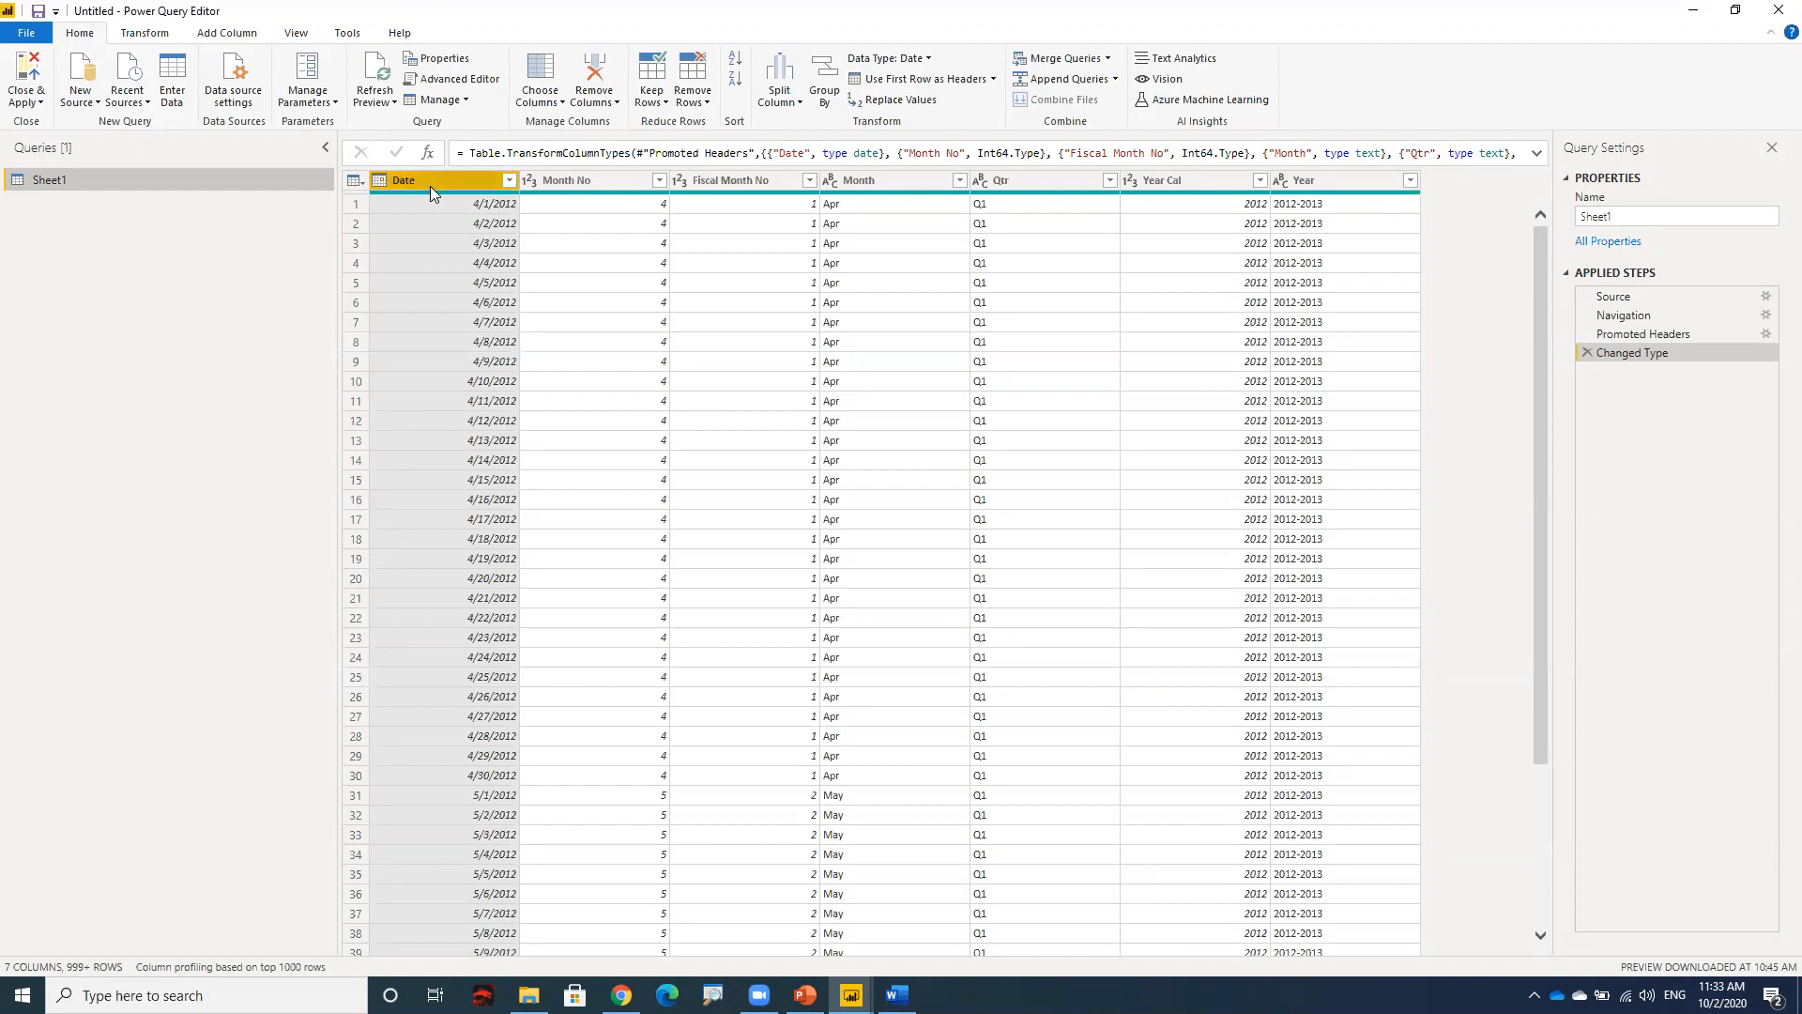
- Keep only the Date, Fiscal Month No, Month, Qtr and Year columns in Sheet1 by removing the other columns
left_click(721, 181, "ctrl")
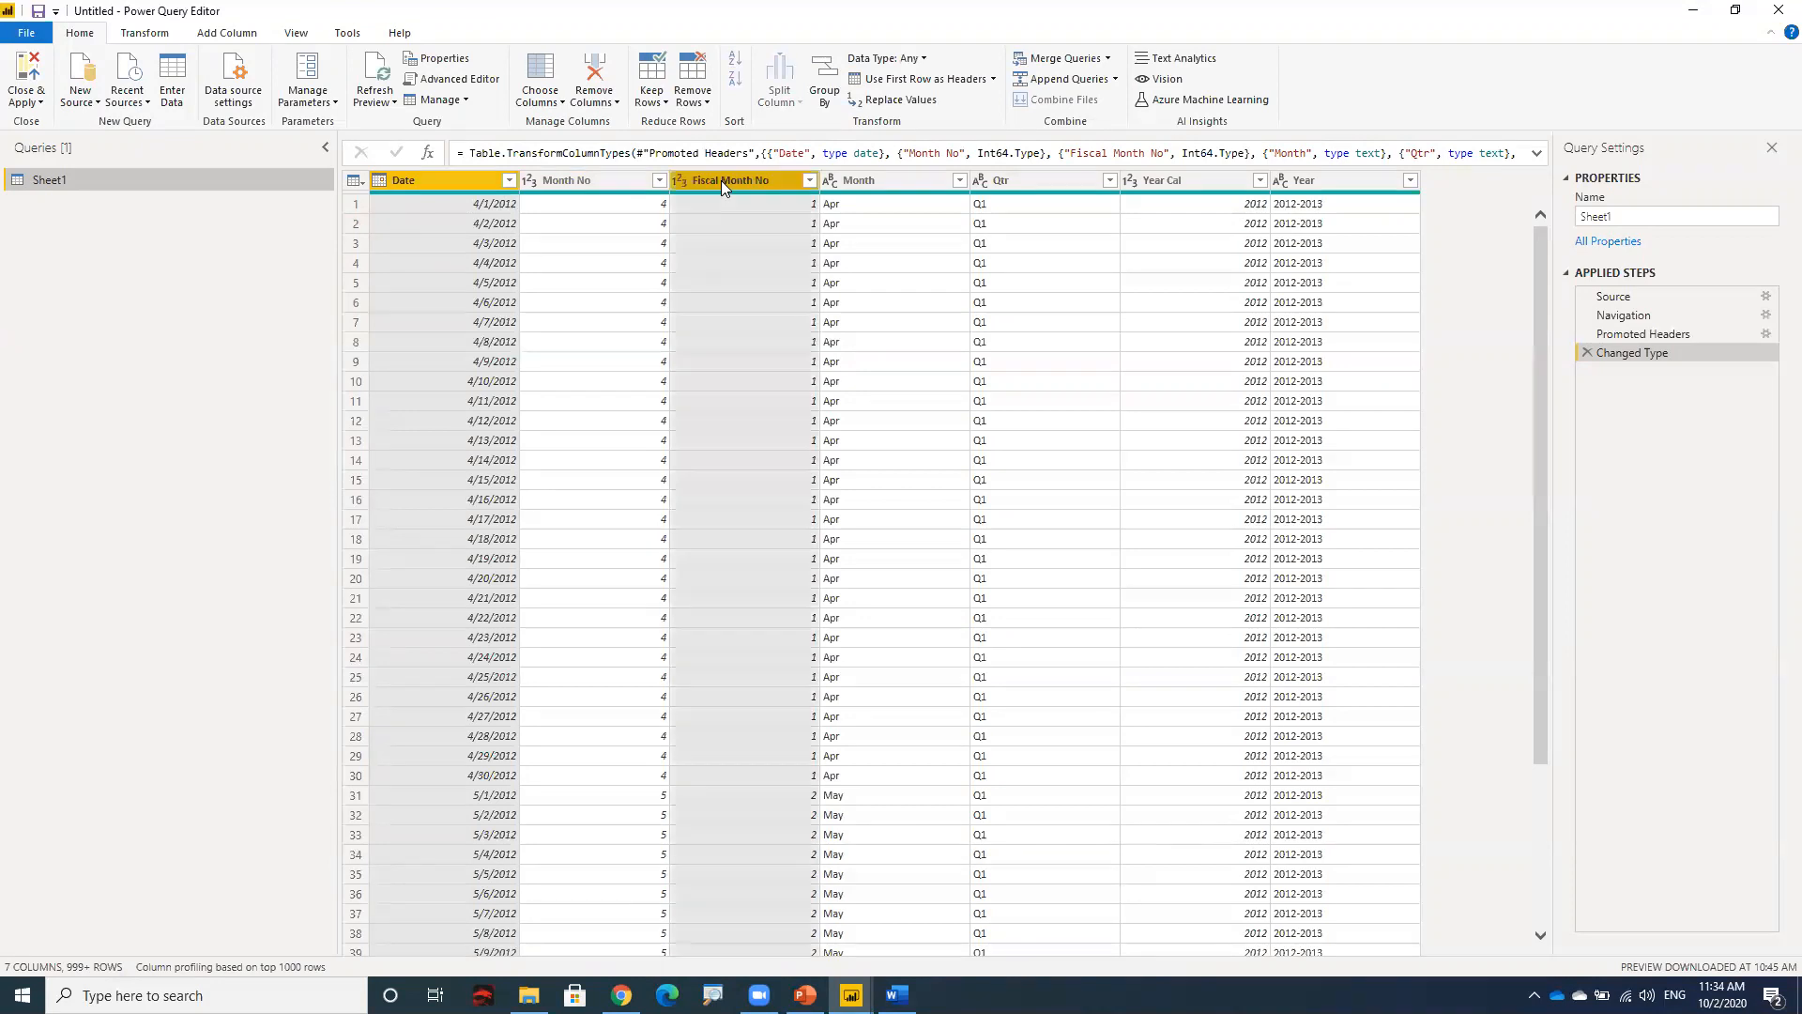
left_click(854, 180, "ctrl")
left_click(1000, 178, "ctrl")
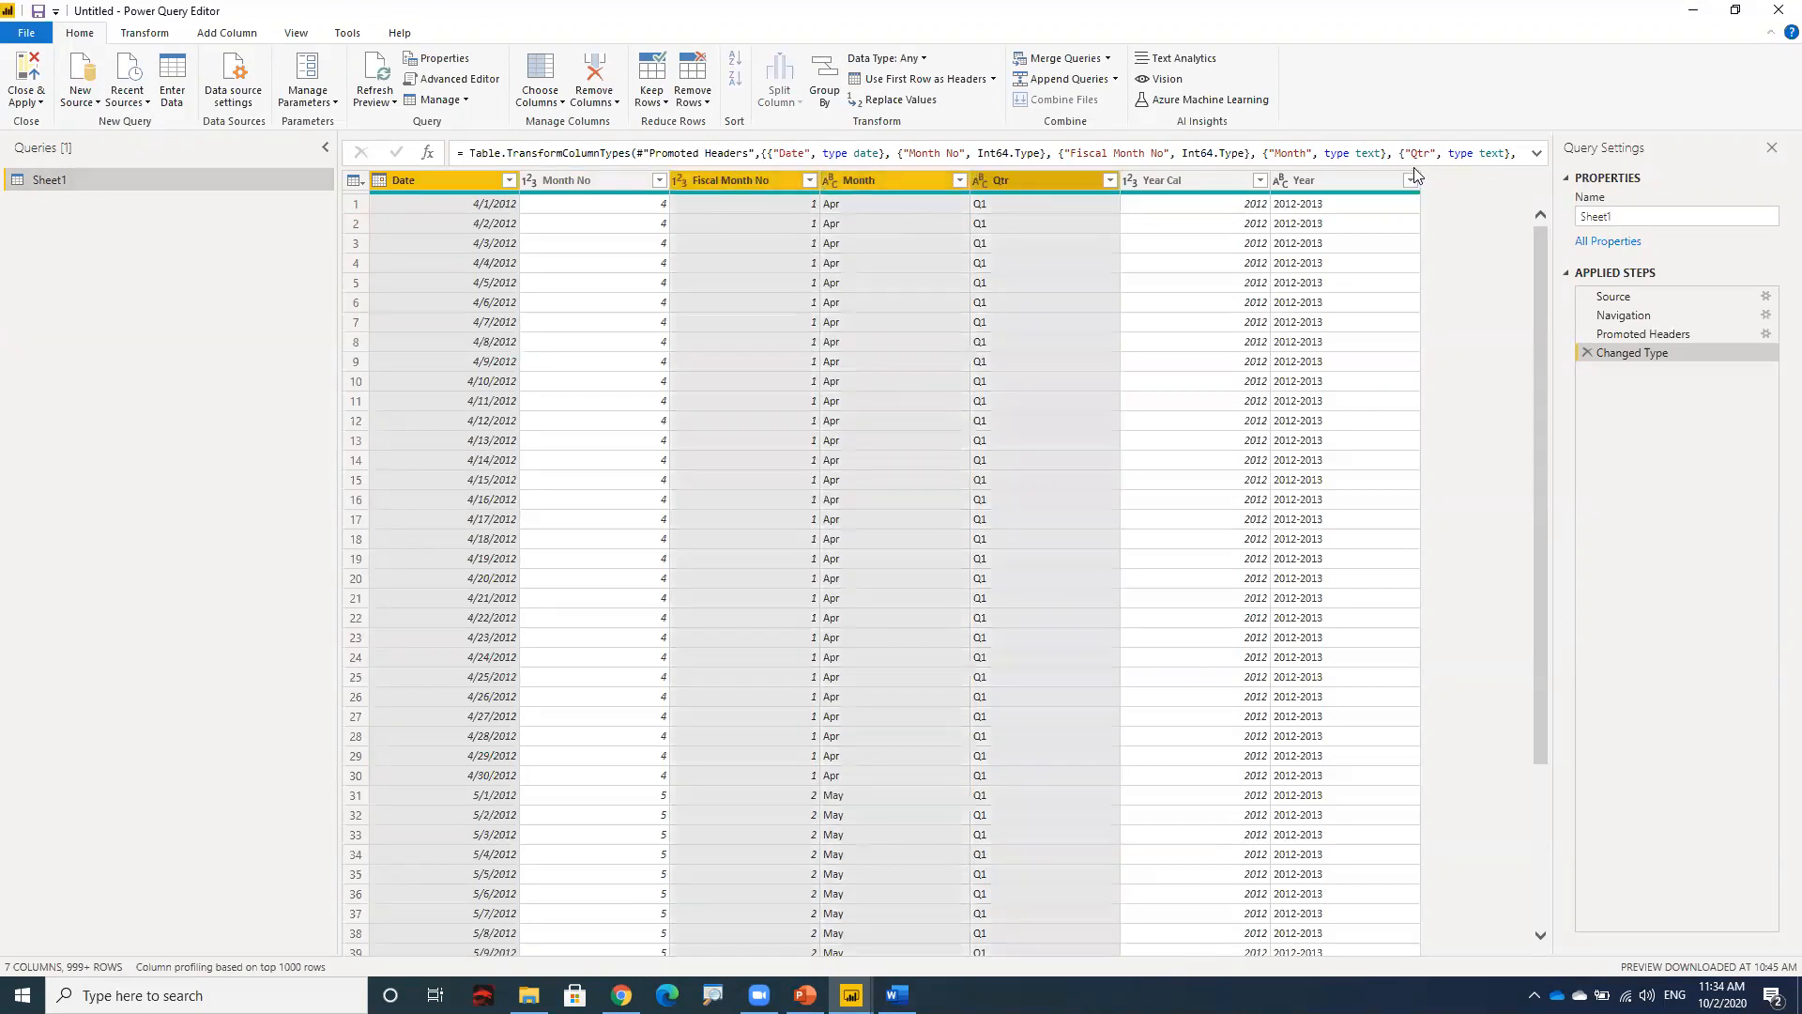
left_click(1371, 181, "ctrl")
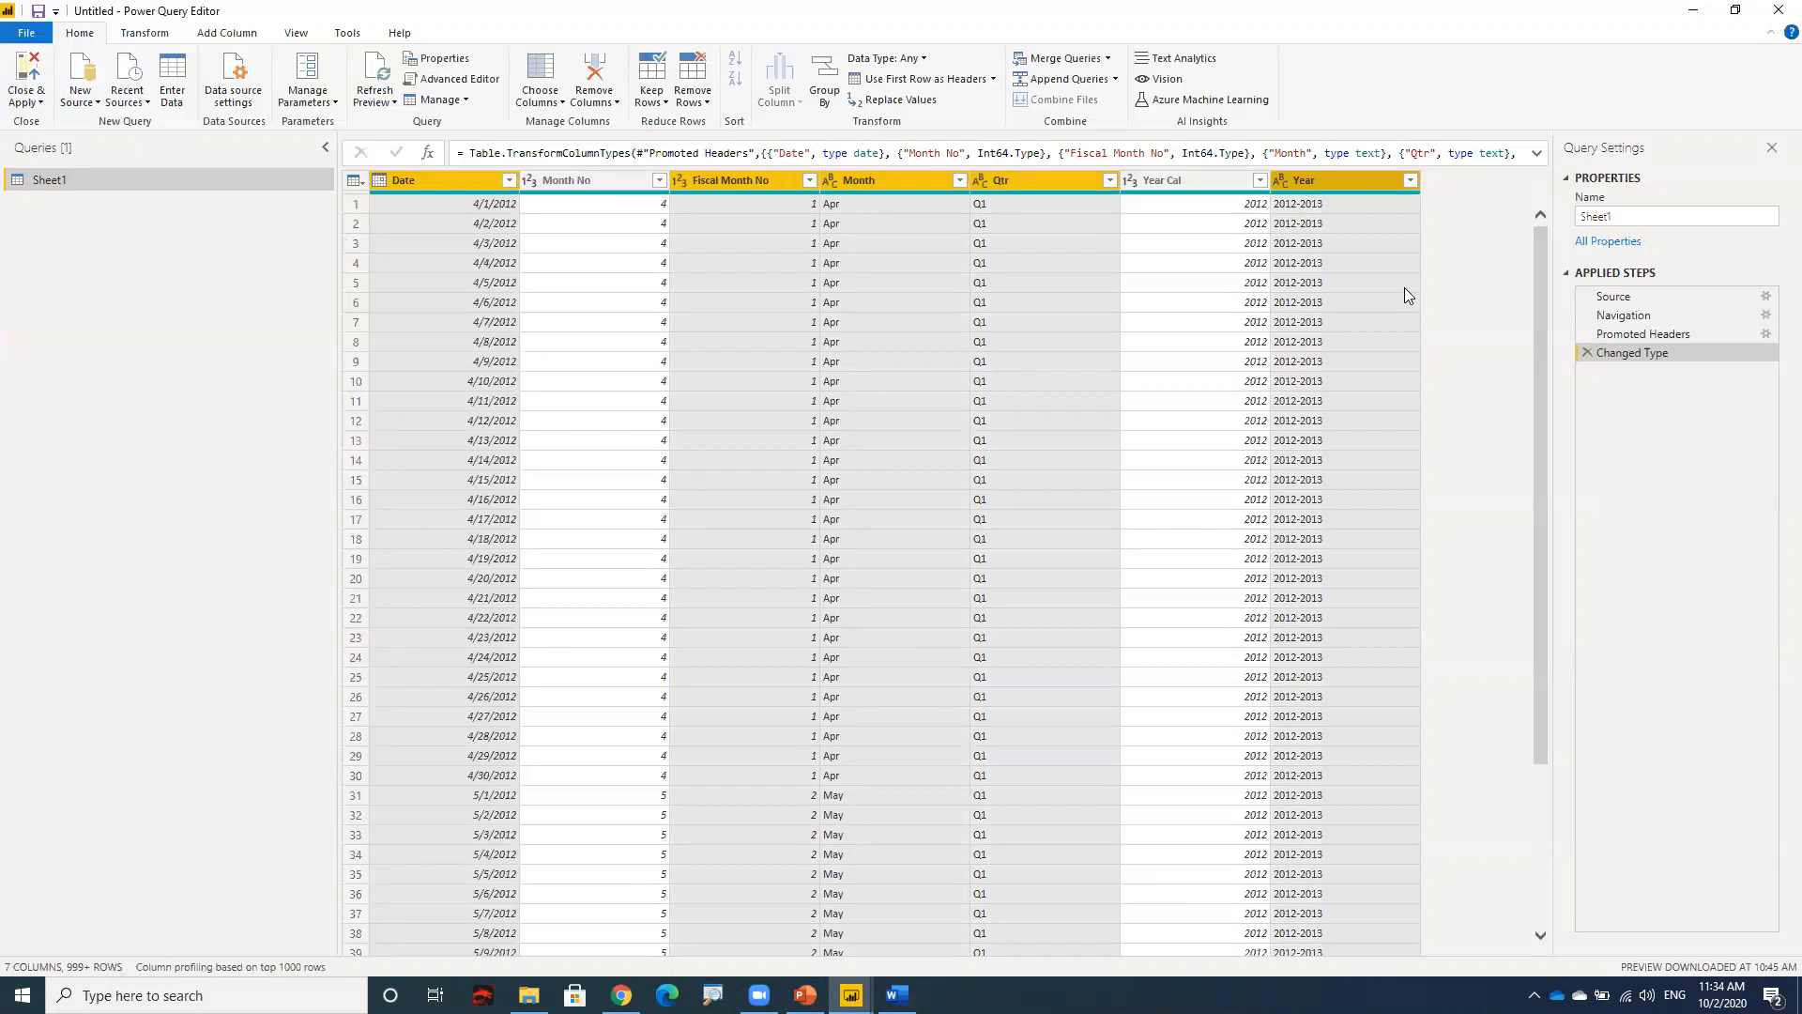
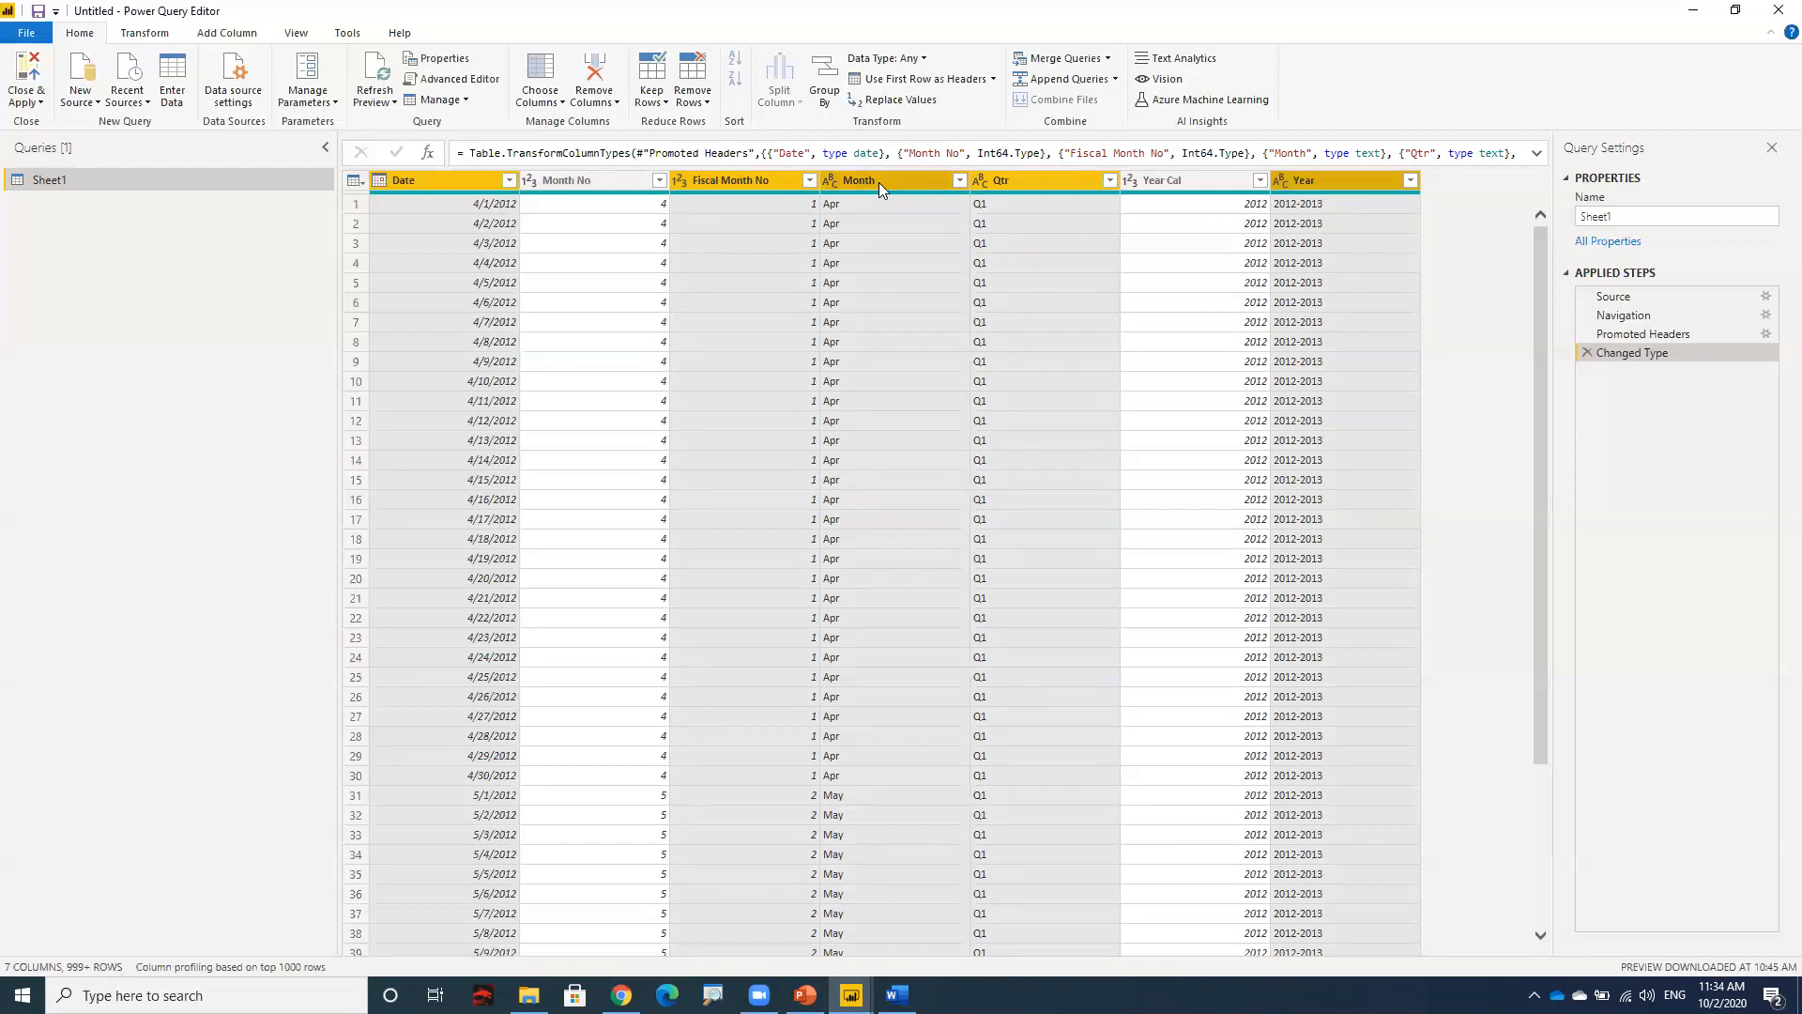
right_click(879, 182)
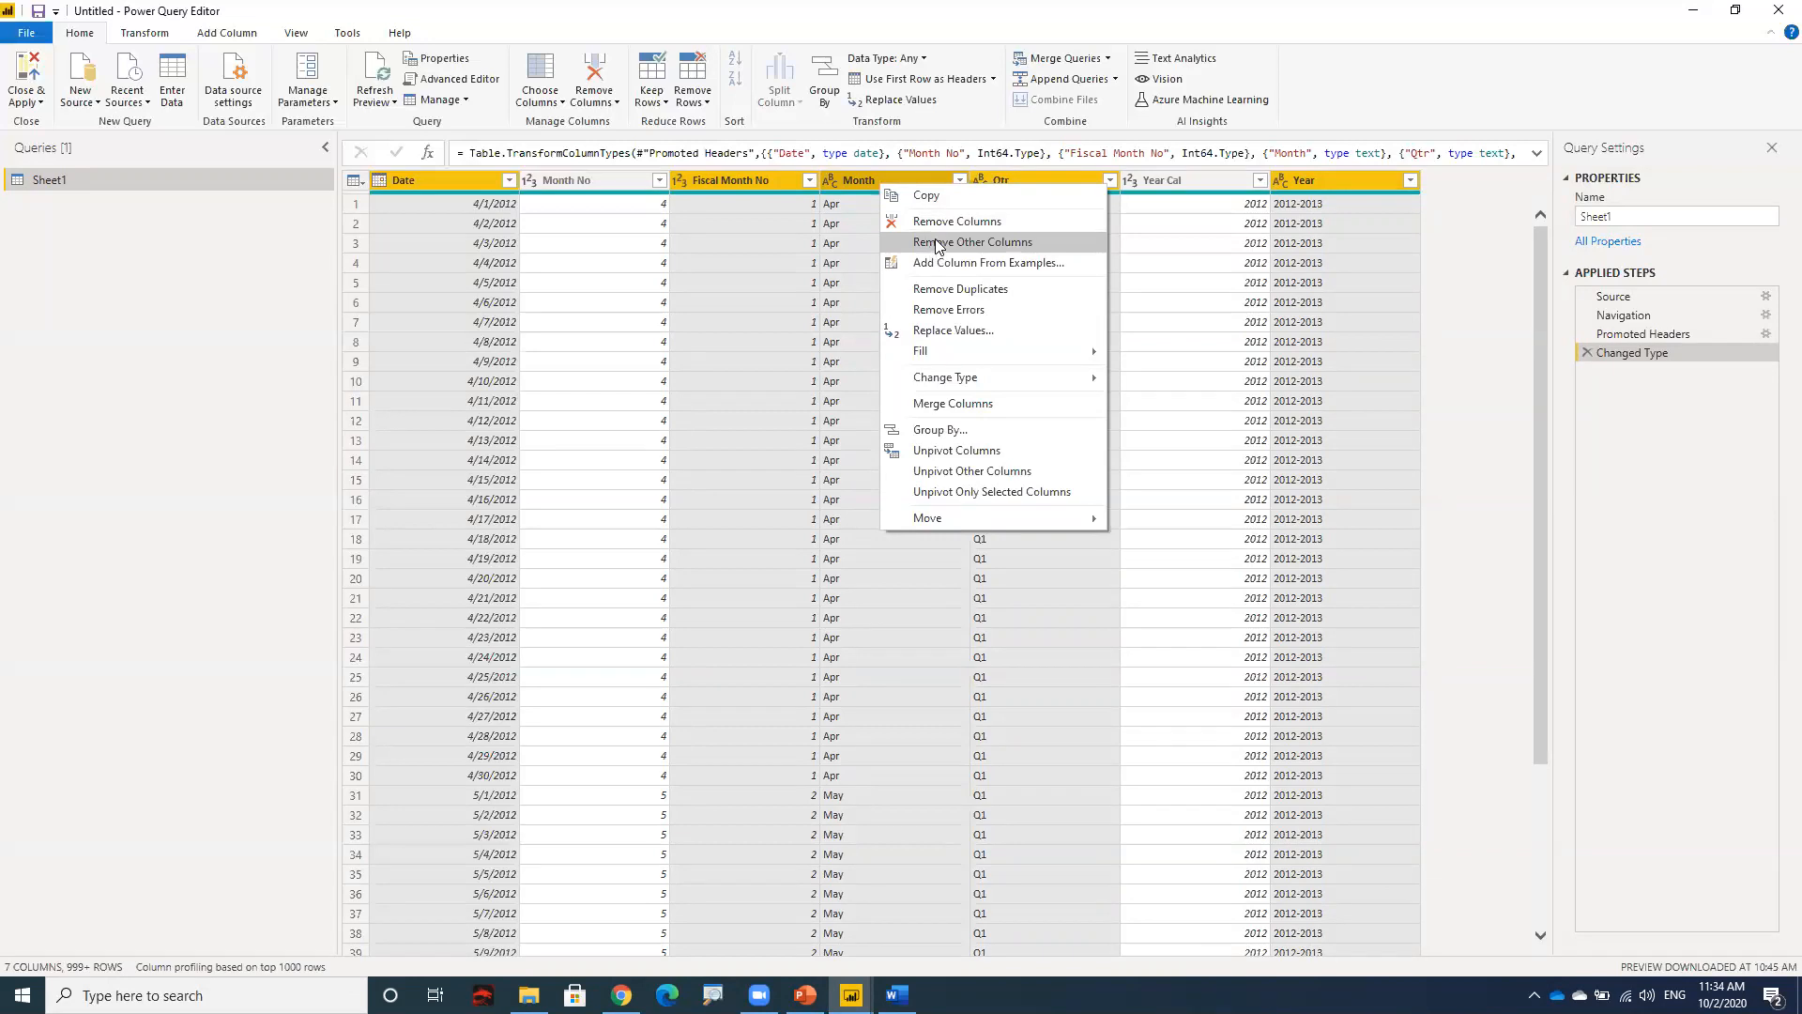
left_click(938, 242)
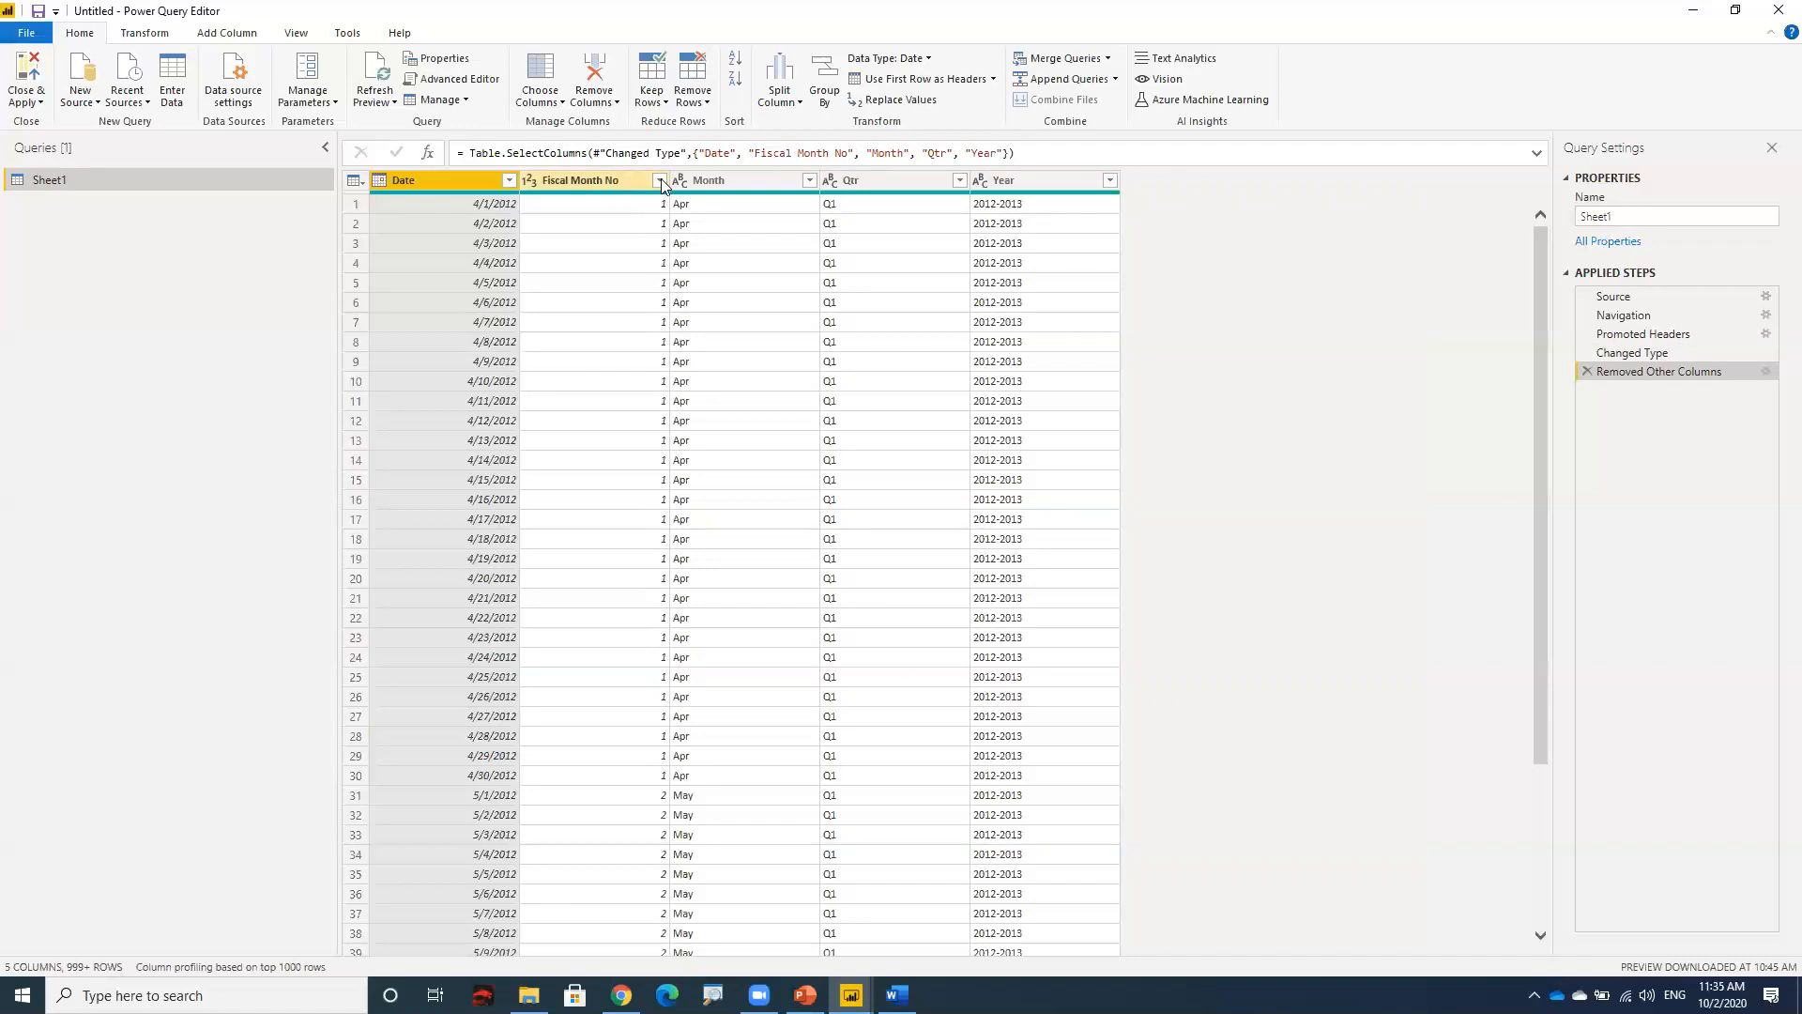
- Load the full list of Fiscal Month No values and filter out the null rows
left_click(661, 184)
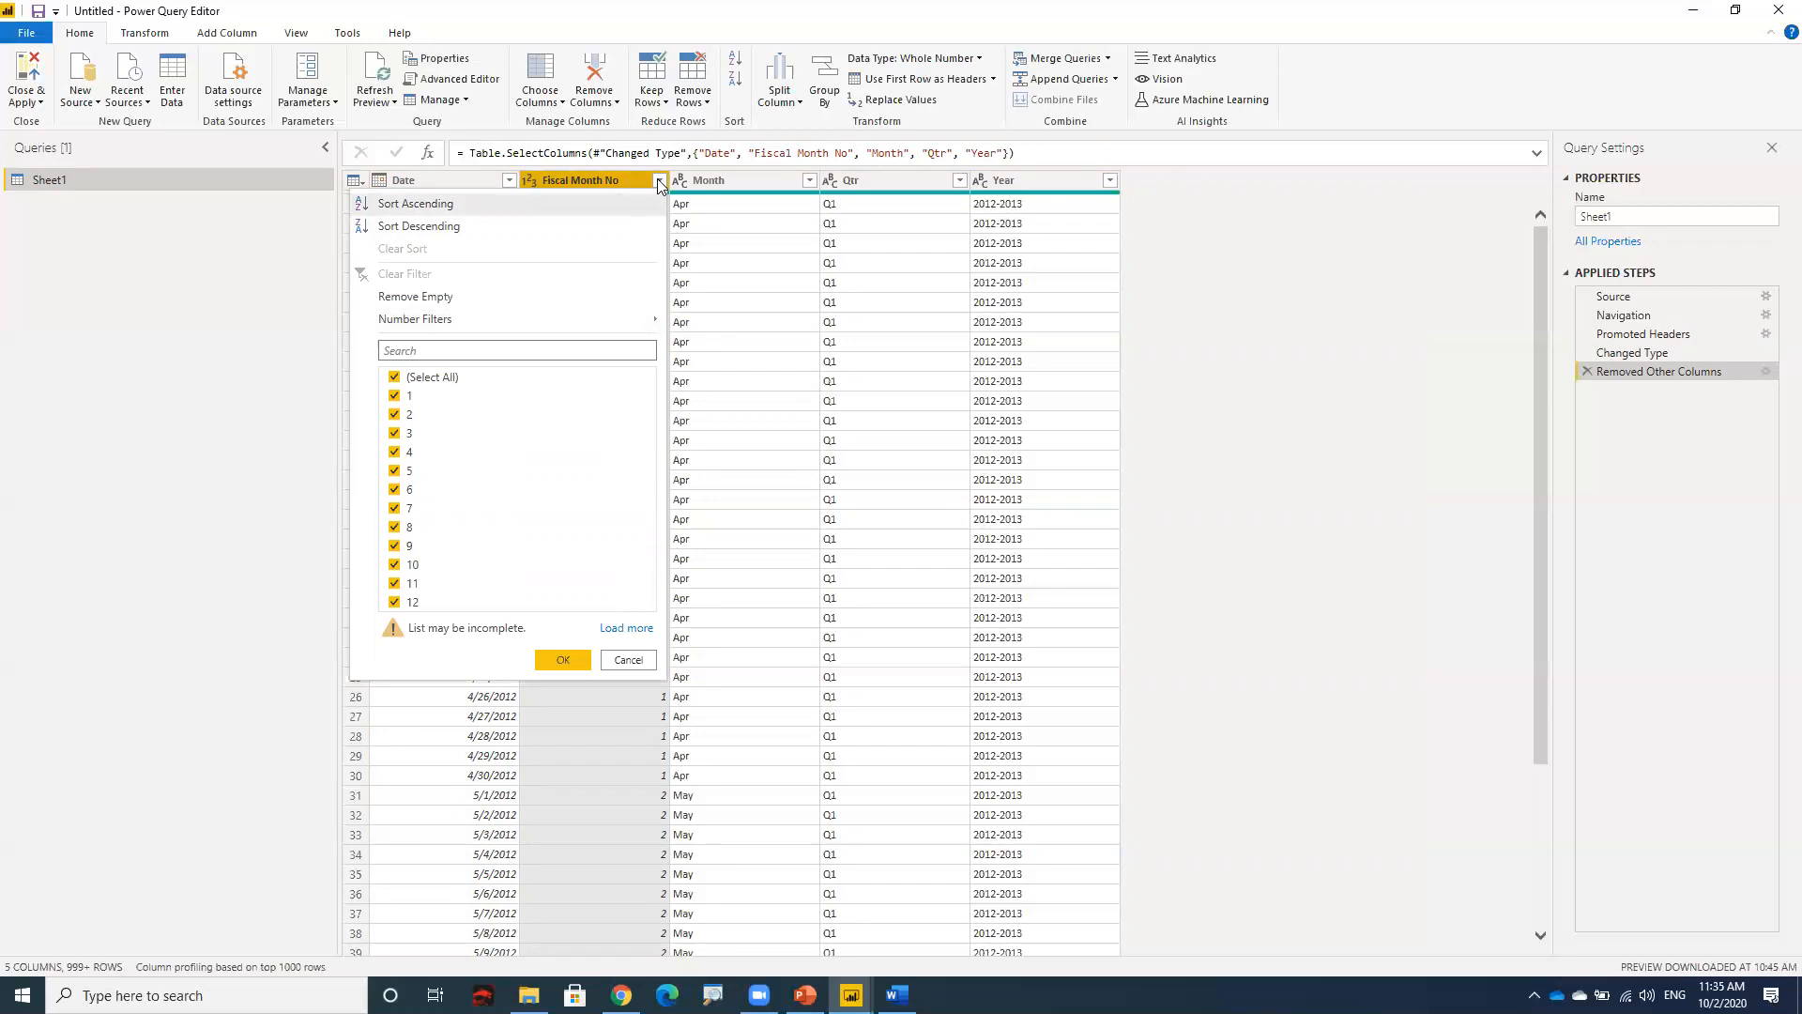
left_click(626, 628)
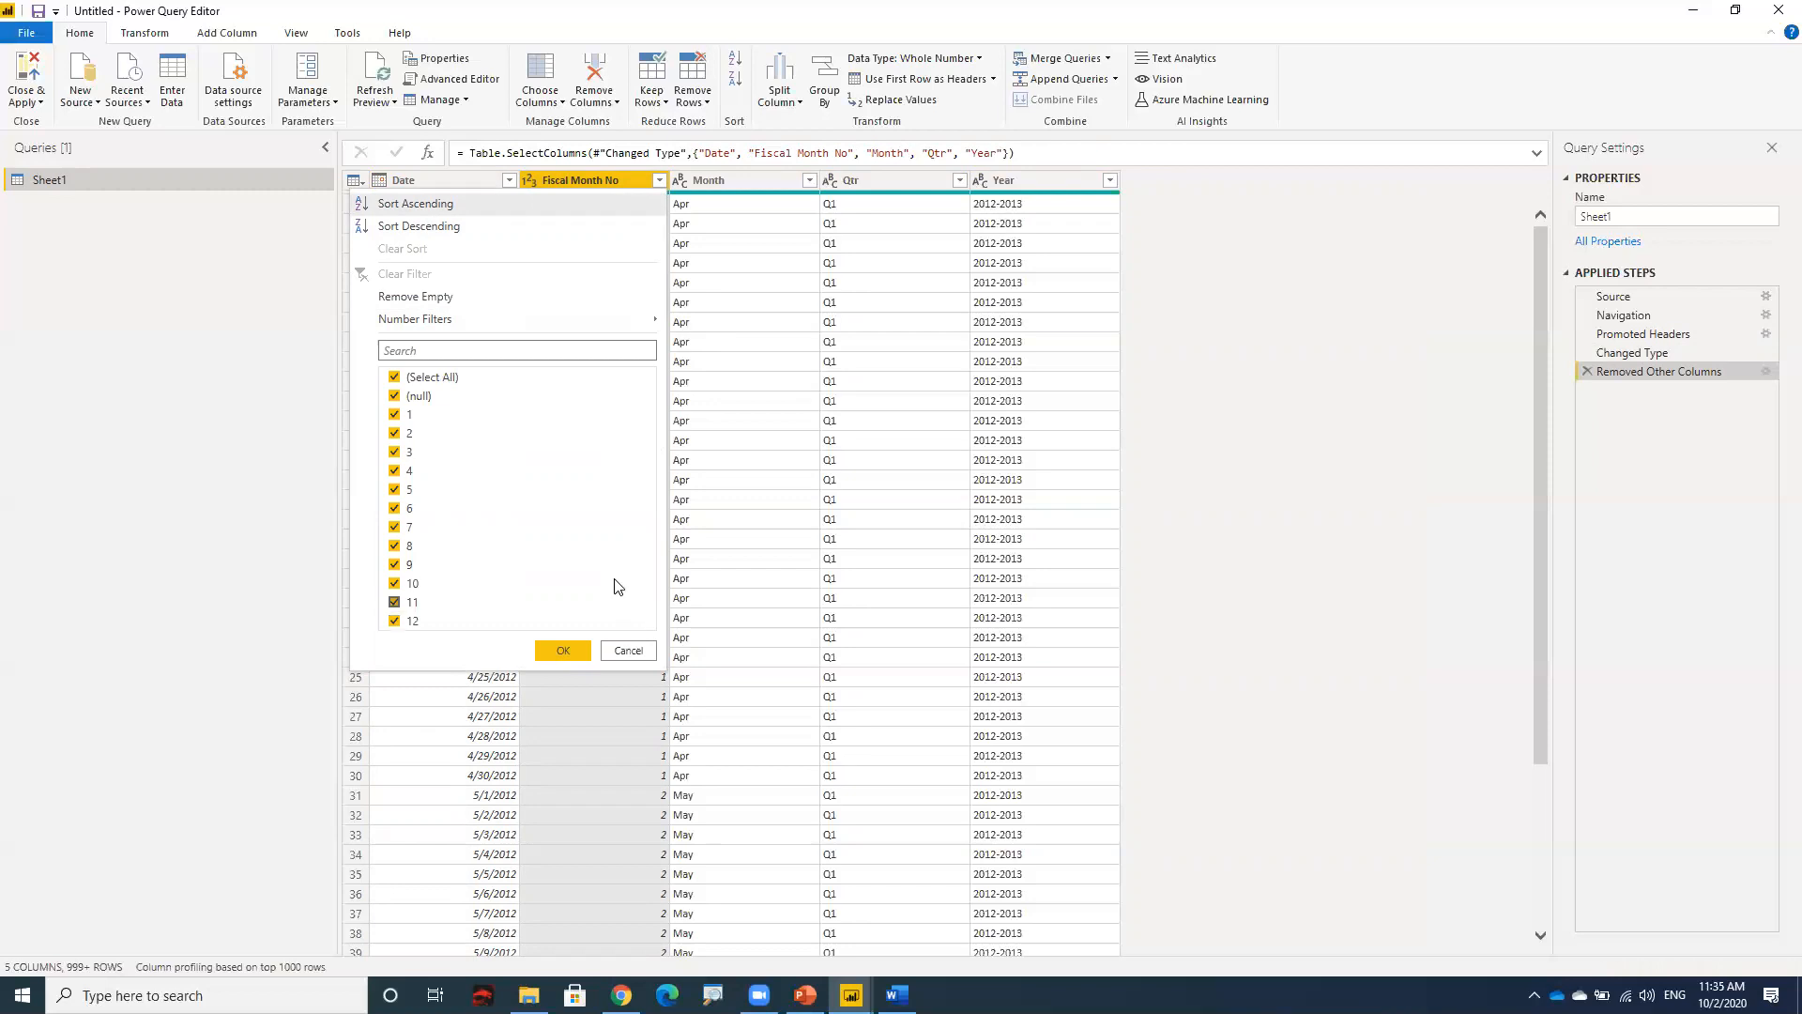
left_click(418, 397)
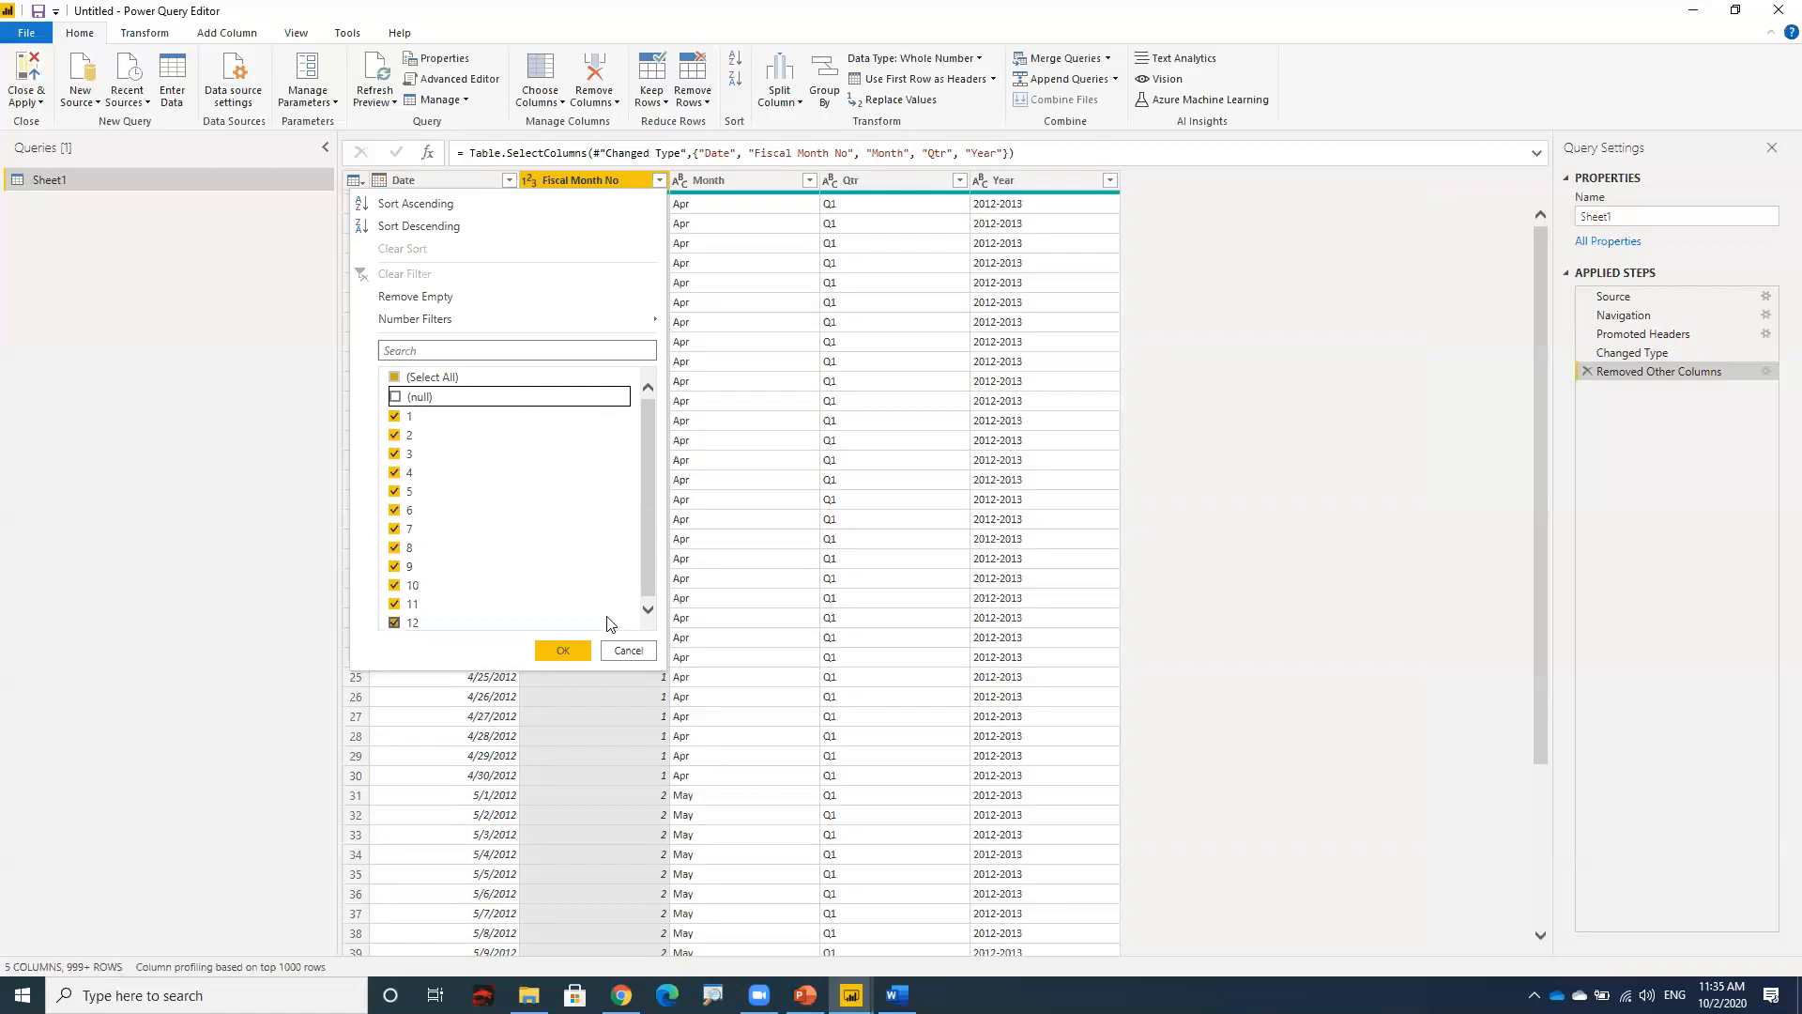
left_click(575, 648)
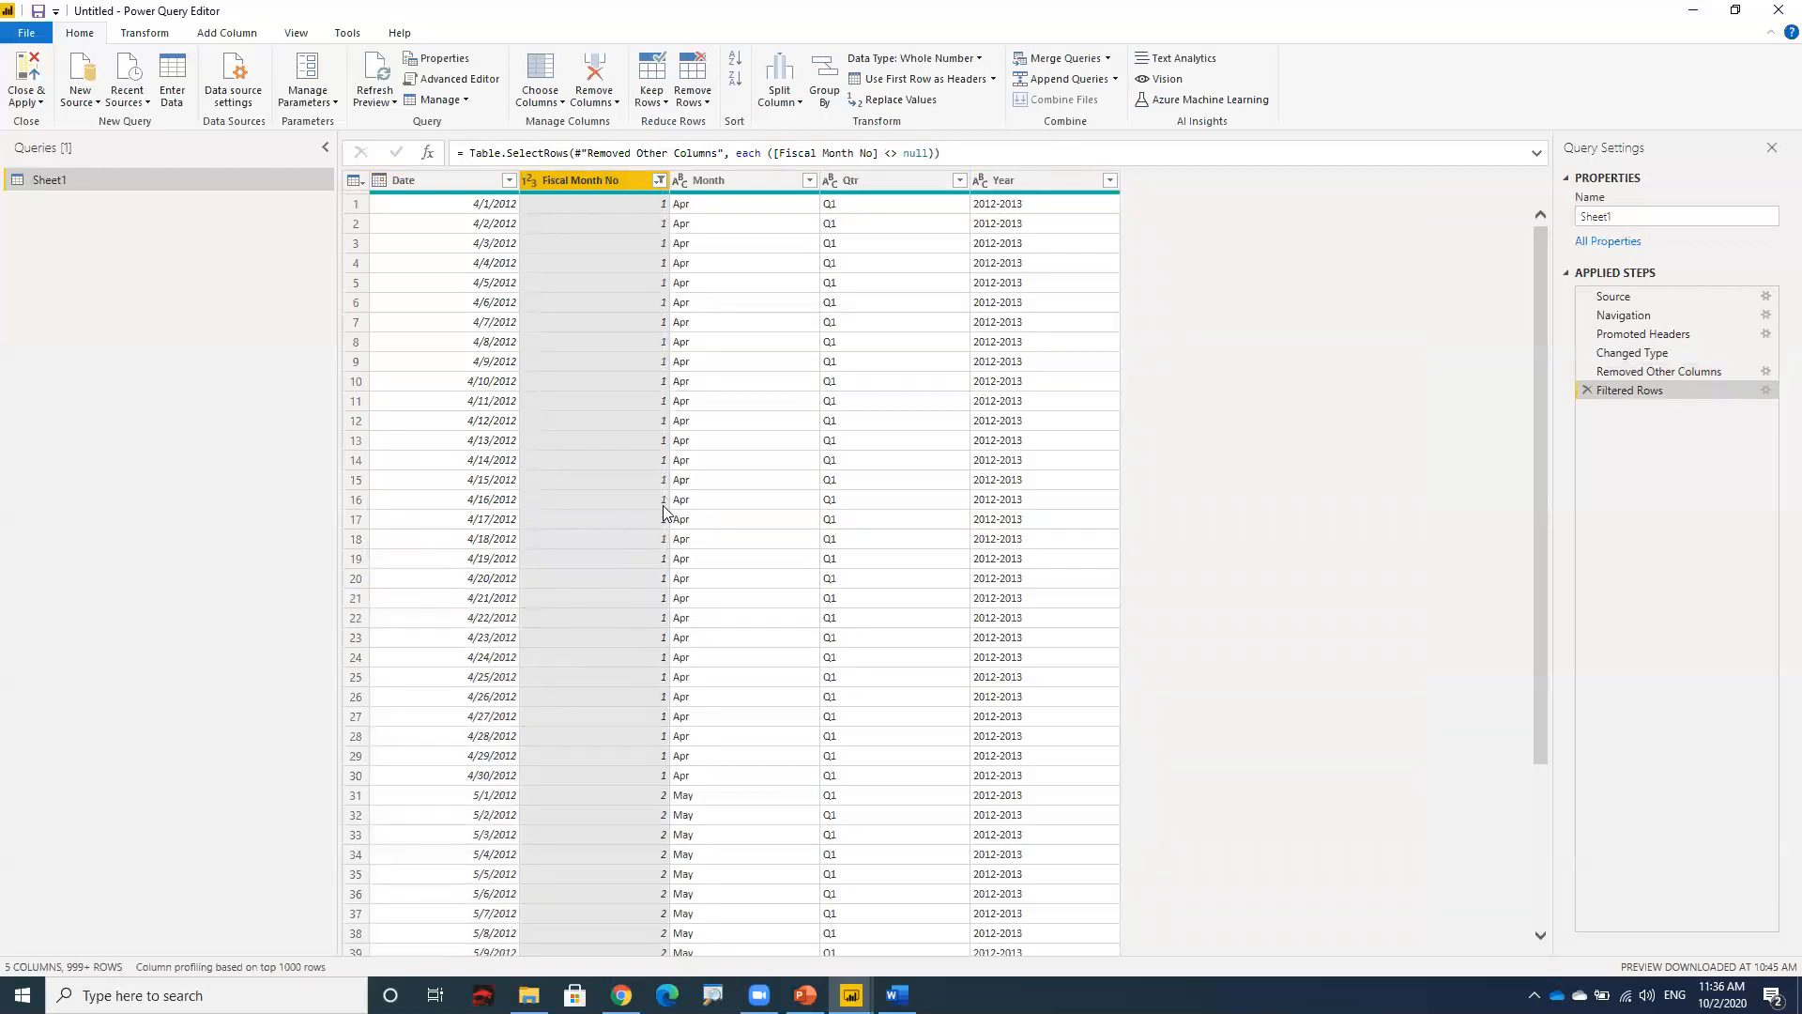
- Rename the Sheet1 query as Calendar, and close the editor applying the query changes to the report
double_click(51, 182)
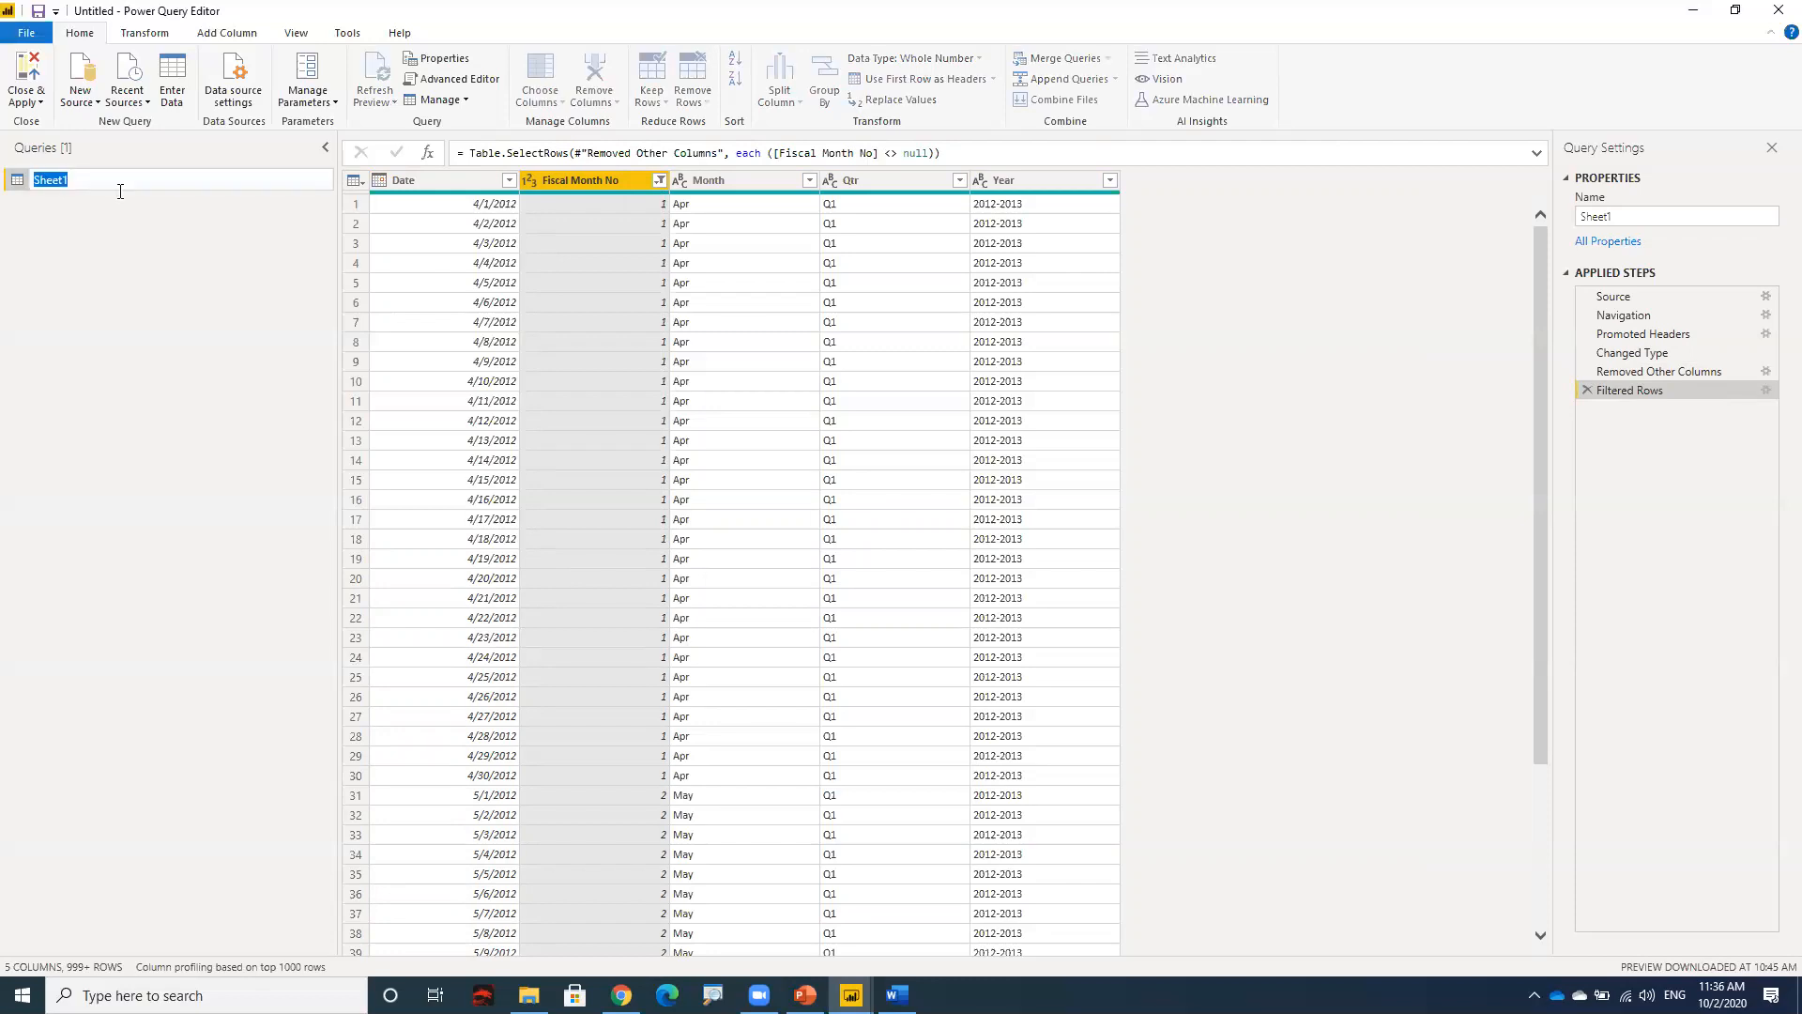
type("Calendar")
key("Return")
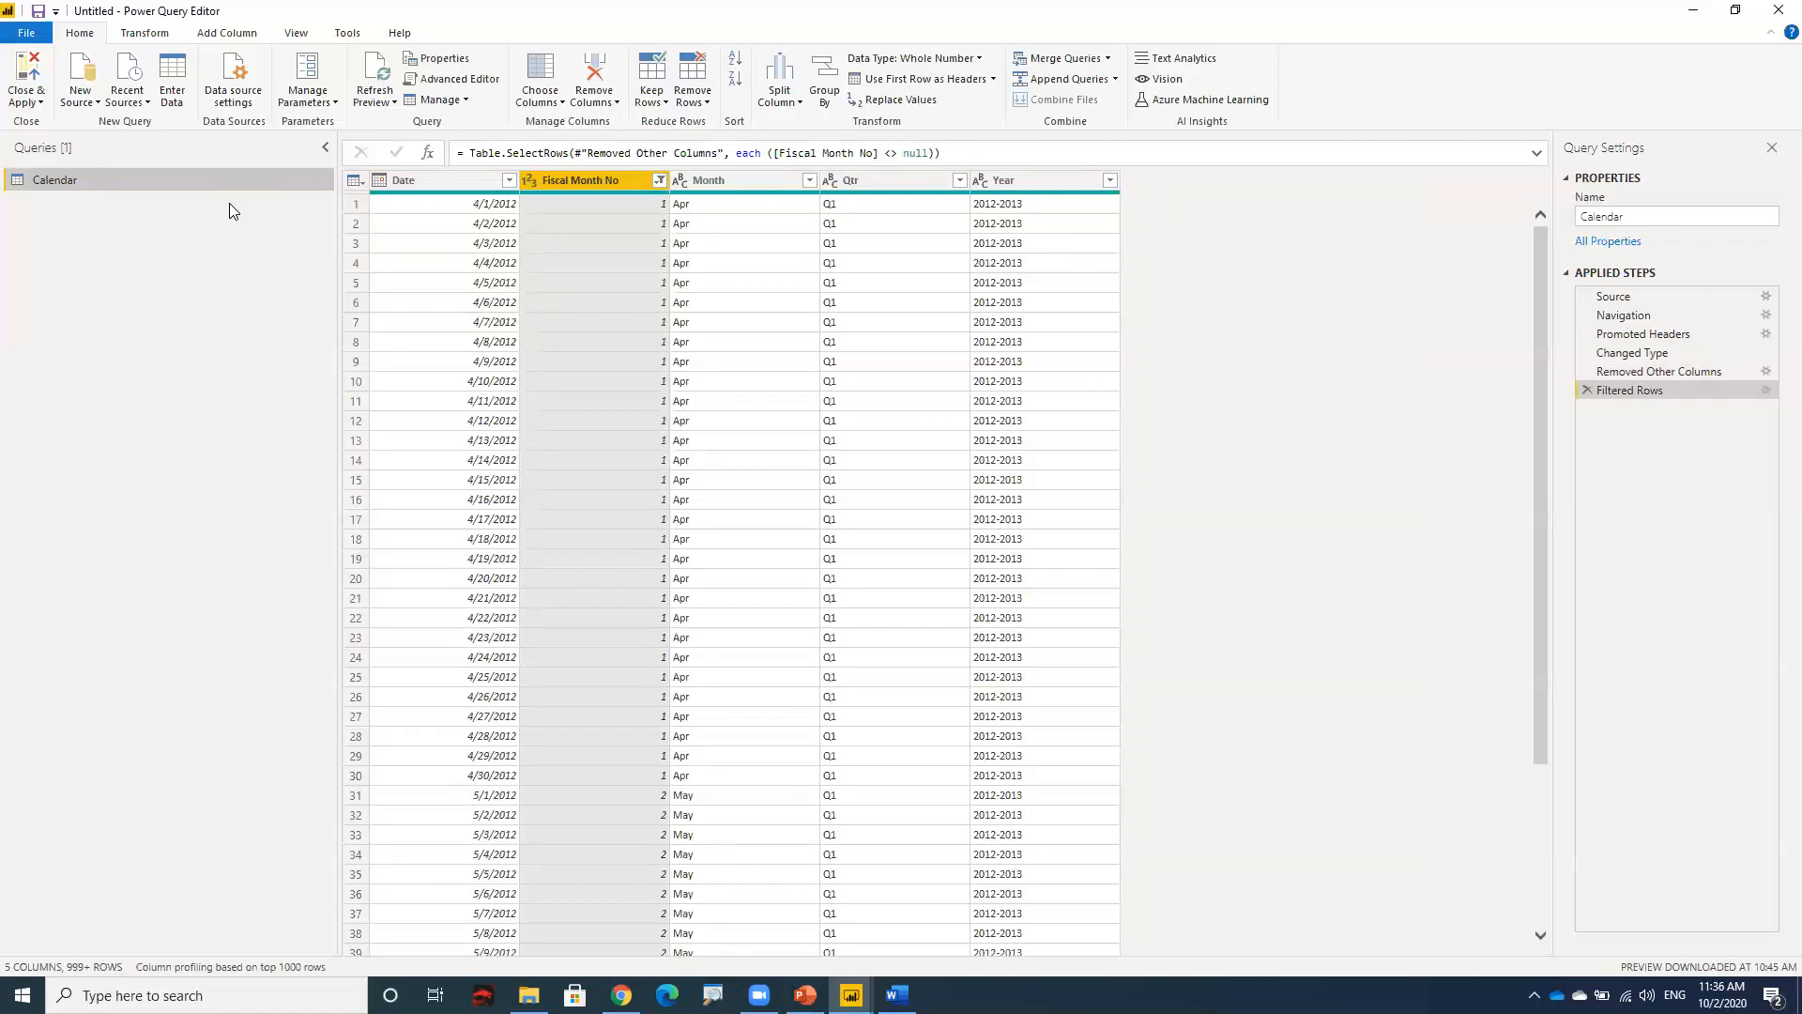
left_click(22, 75)
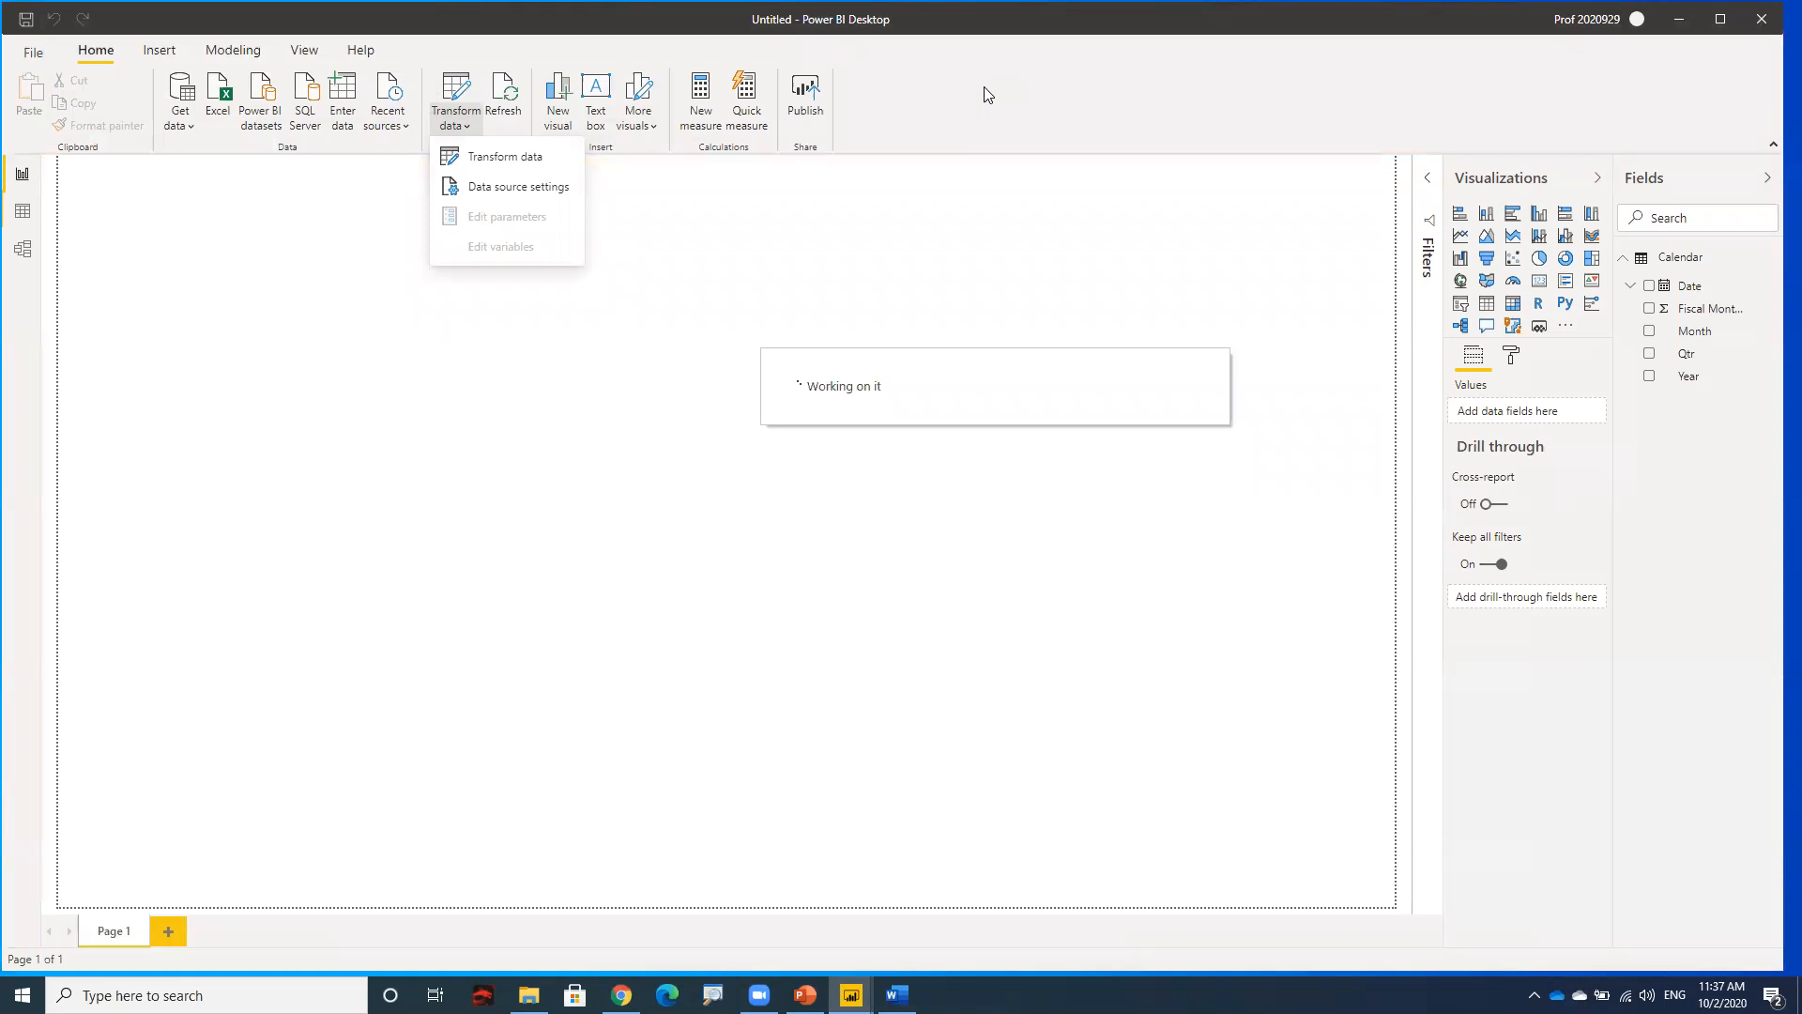
left_click(1039, 330)
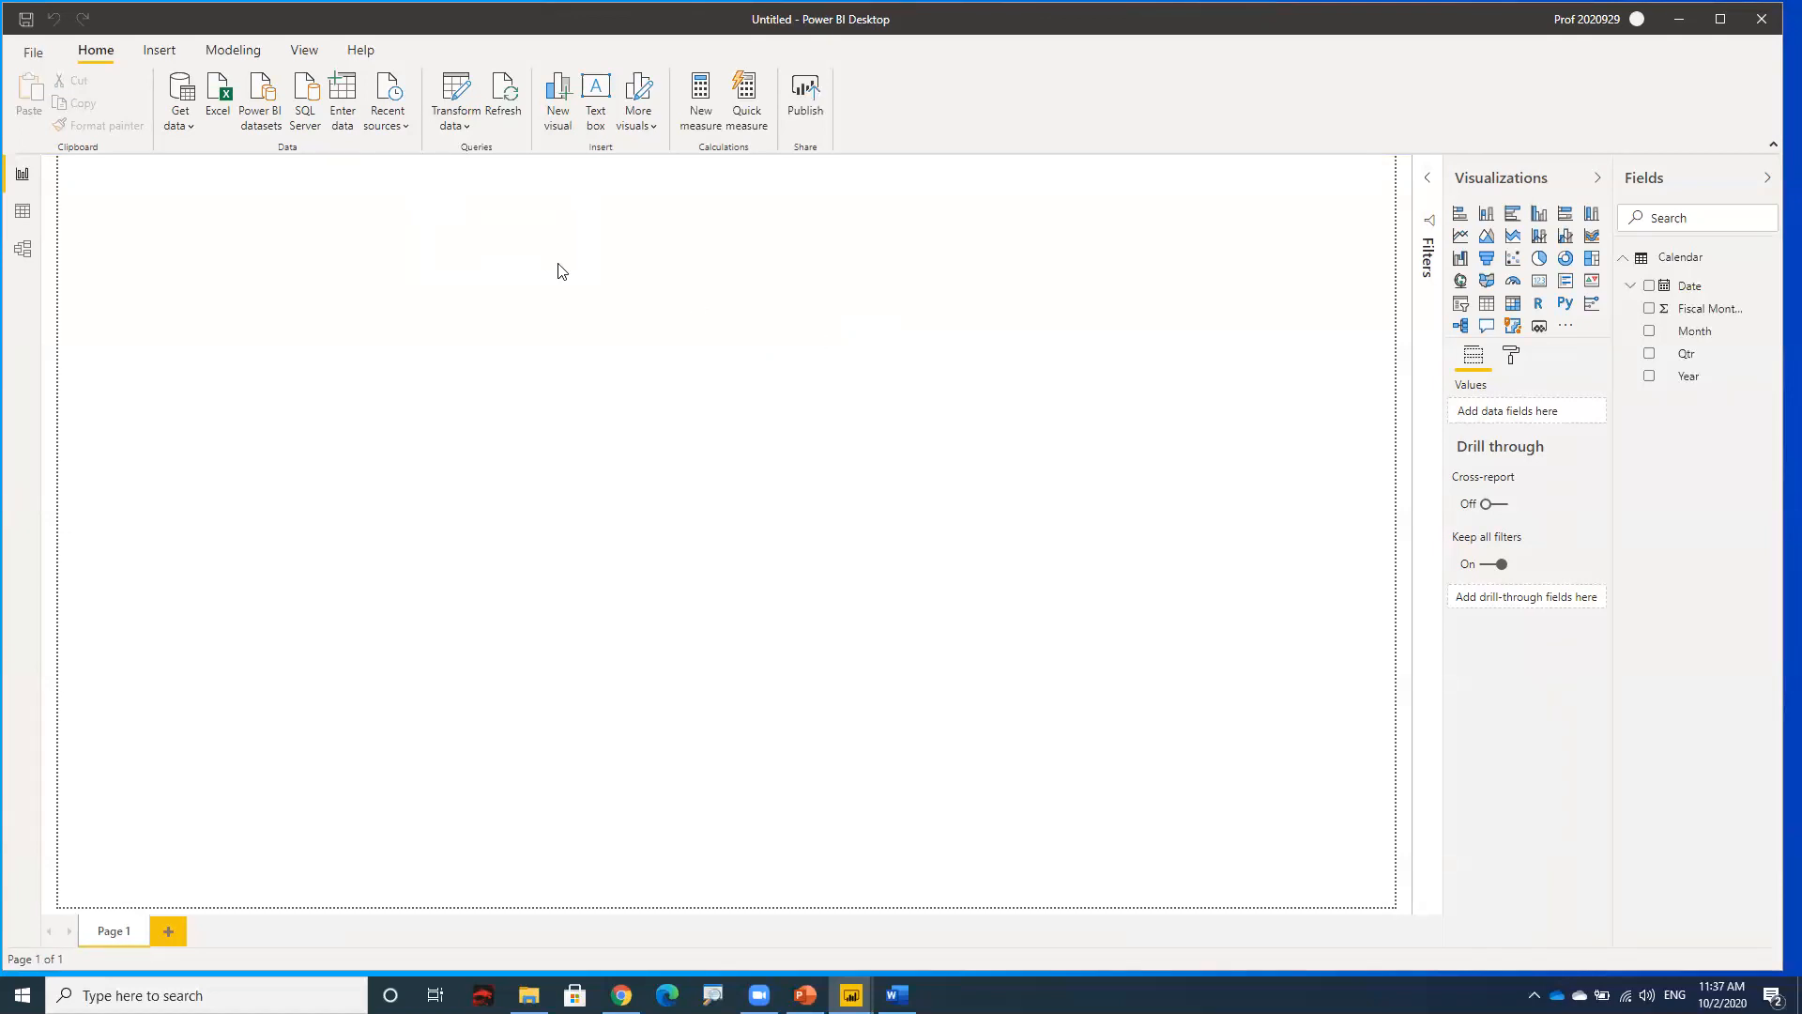
- Connect to the Text/CSV file Call Contact Report.csv in the Session 3 Data folder
left_click(182, 132)
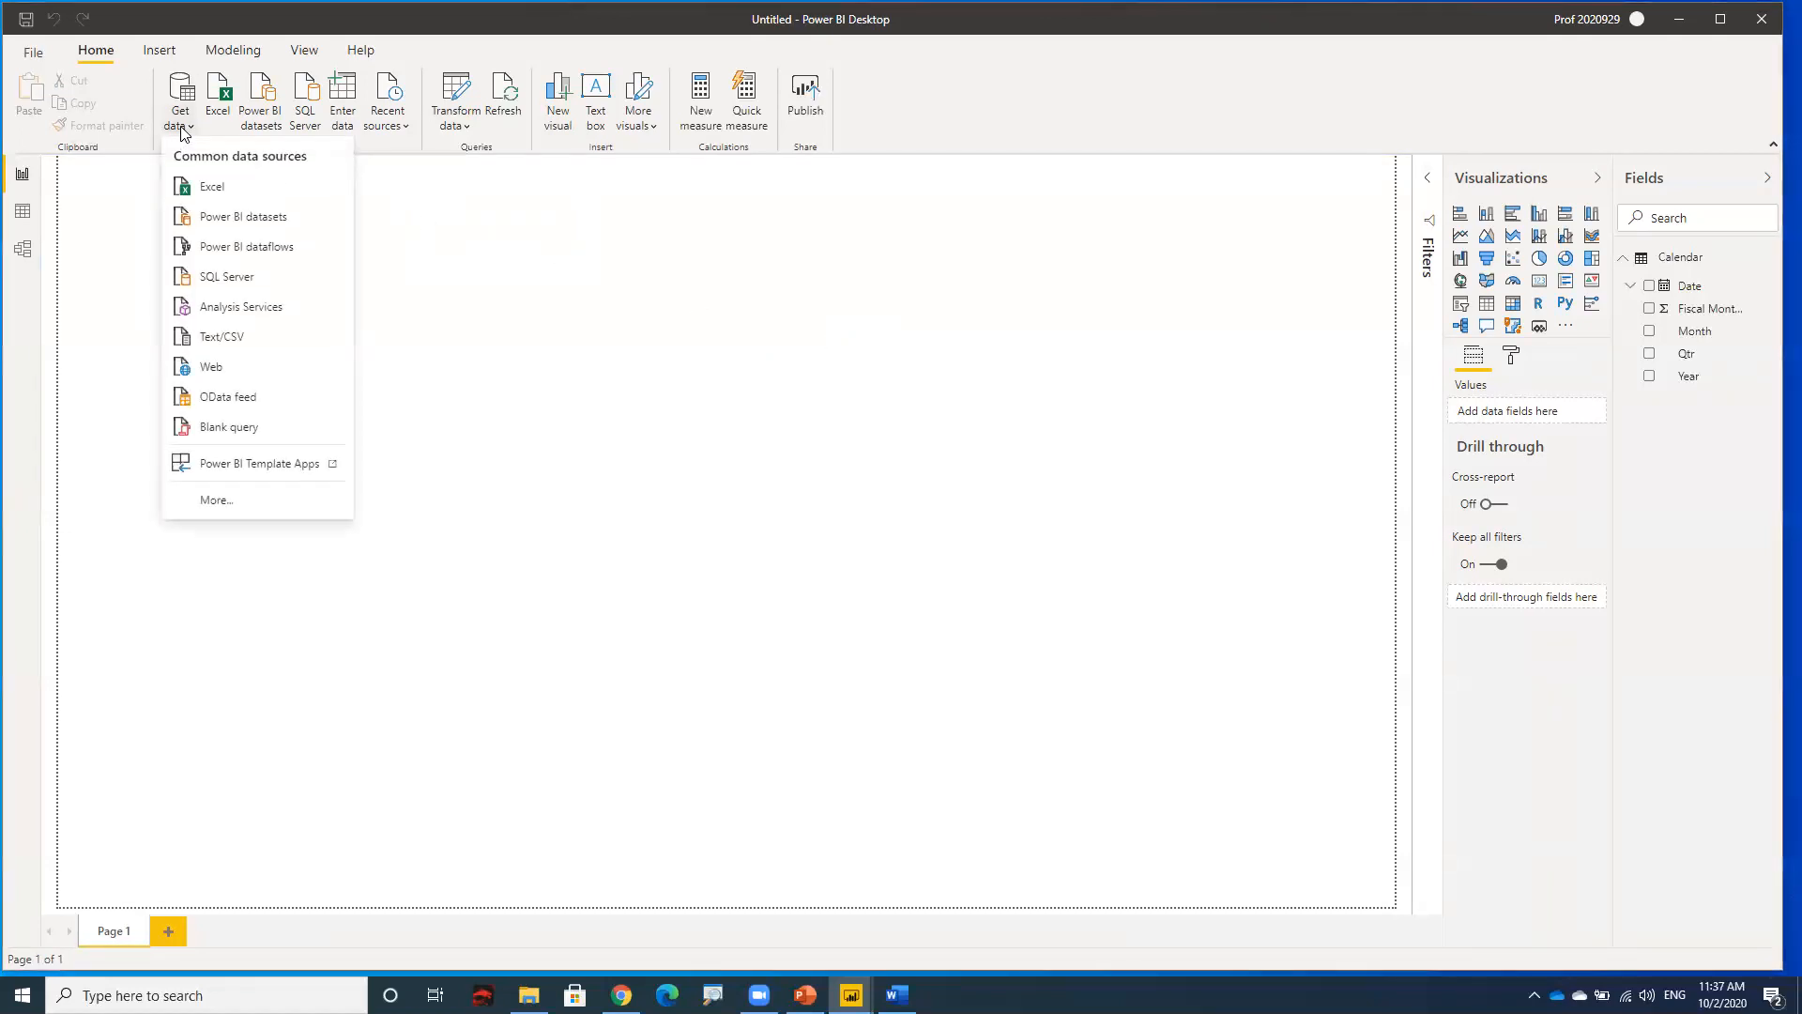
left_click(269, 343)
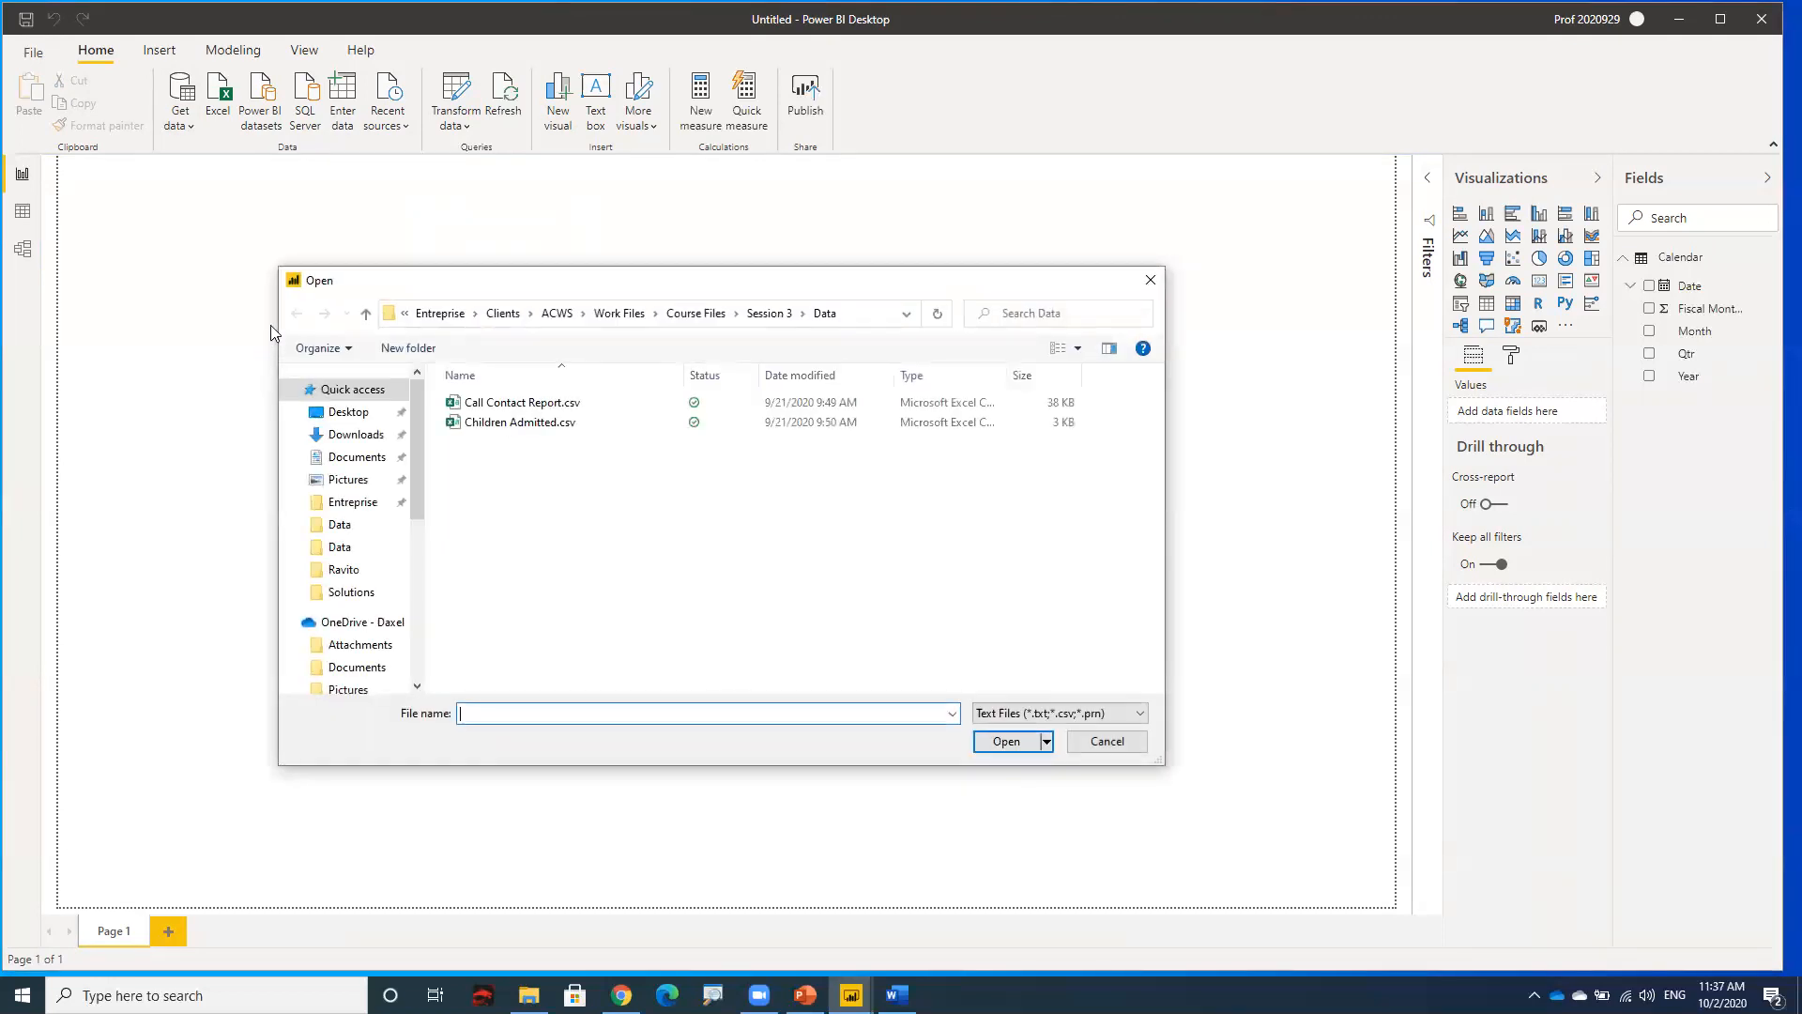
left_click(514, 403)
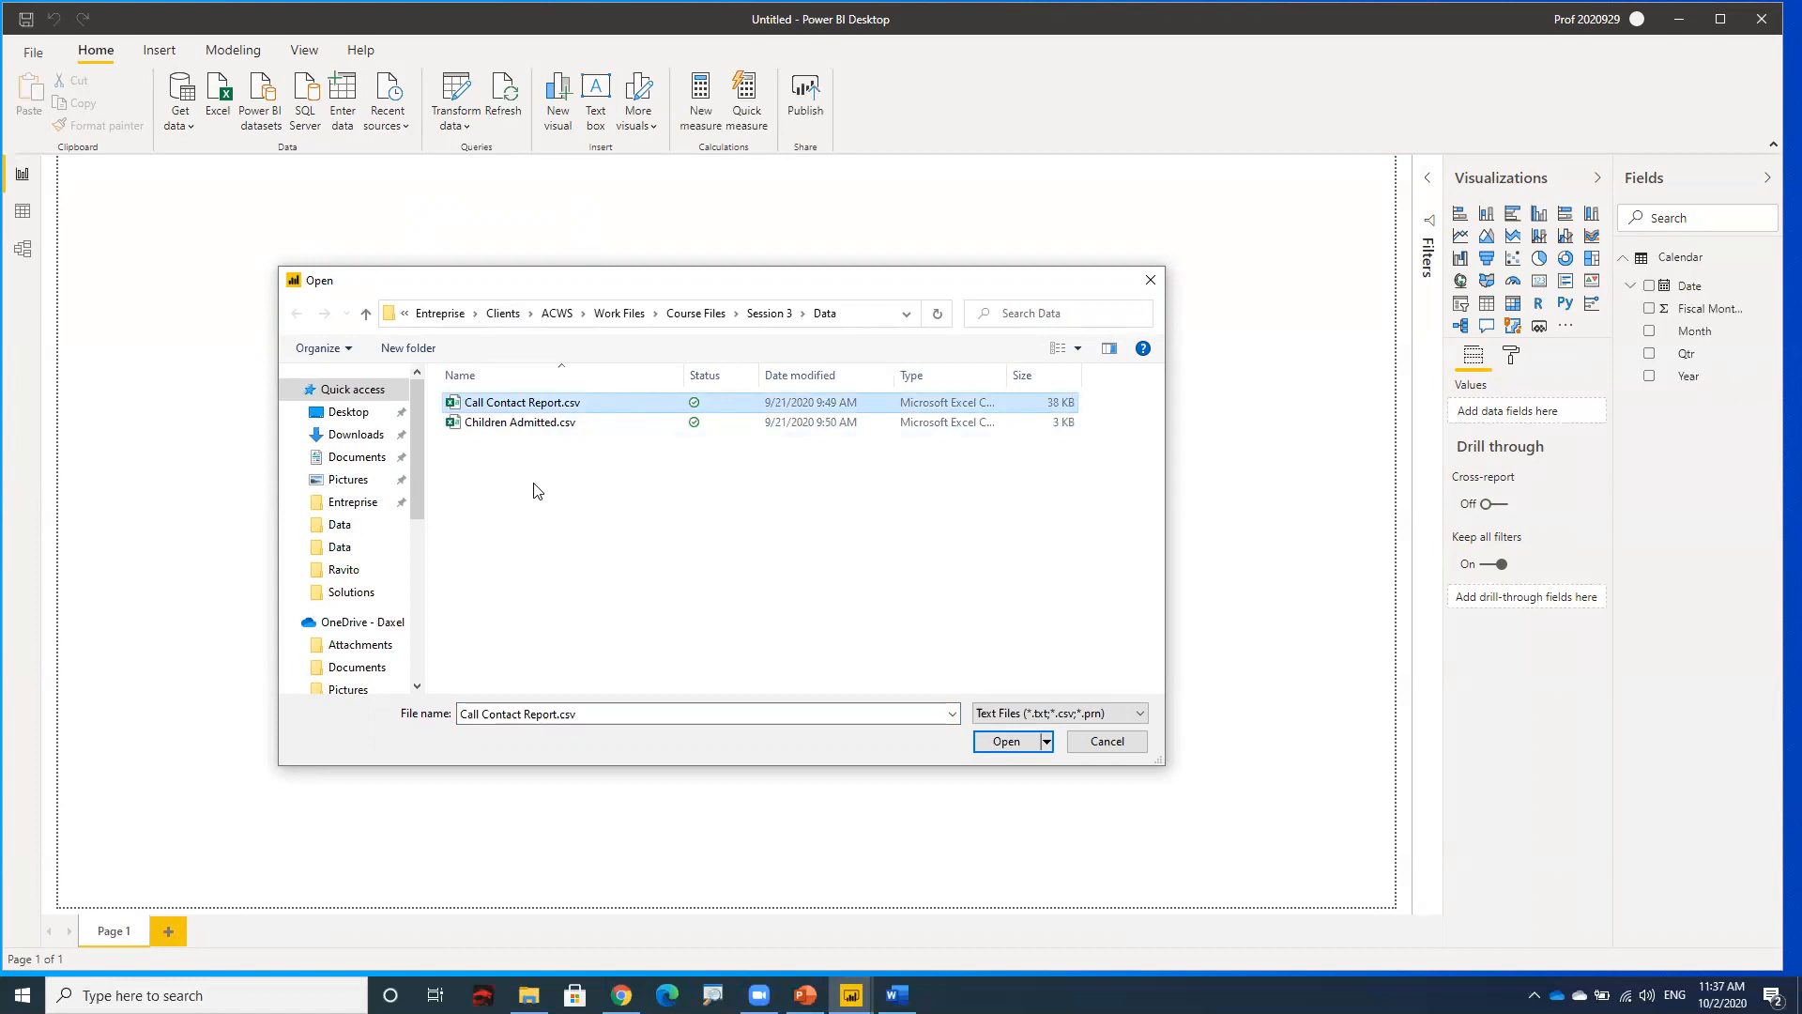
left_click(1004, 741)
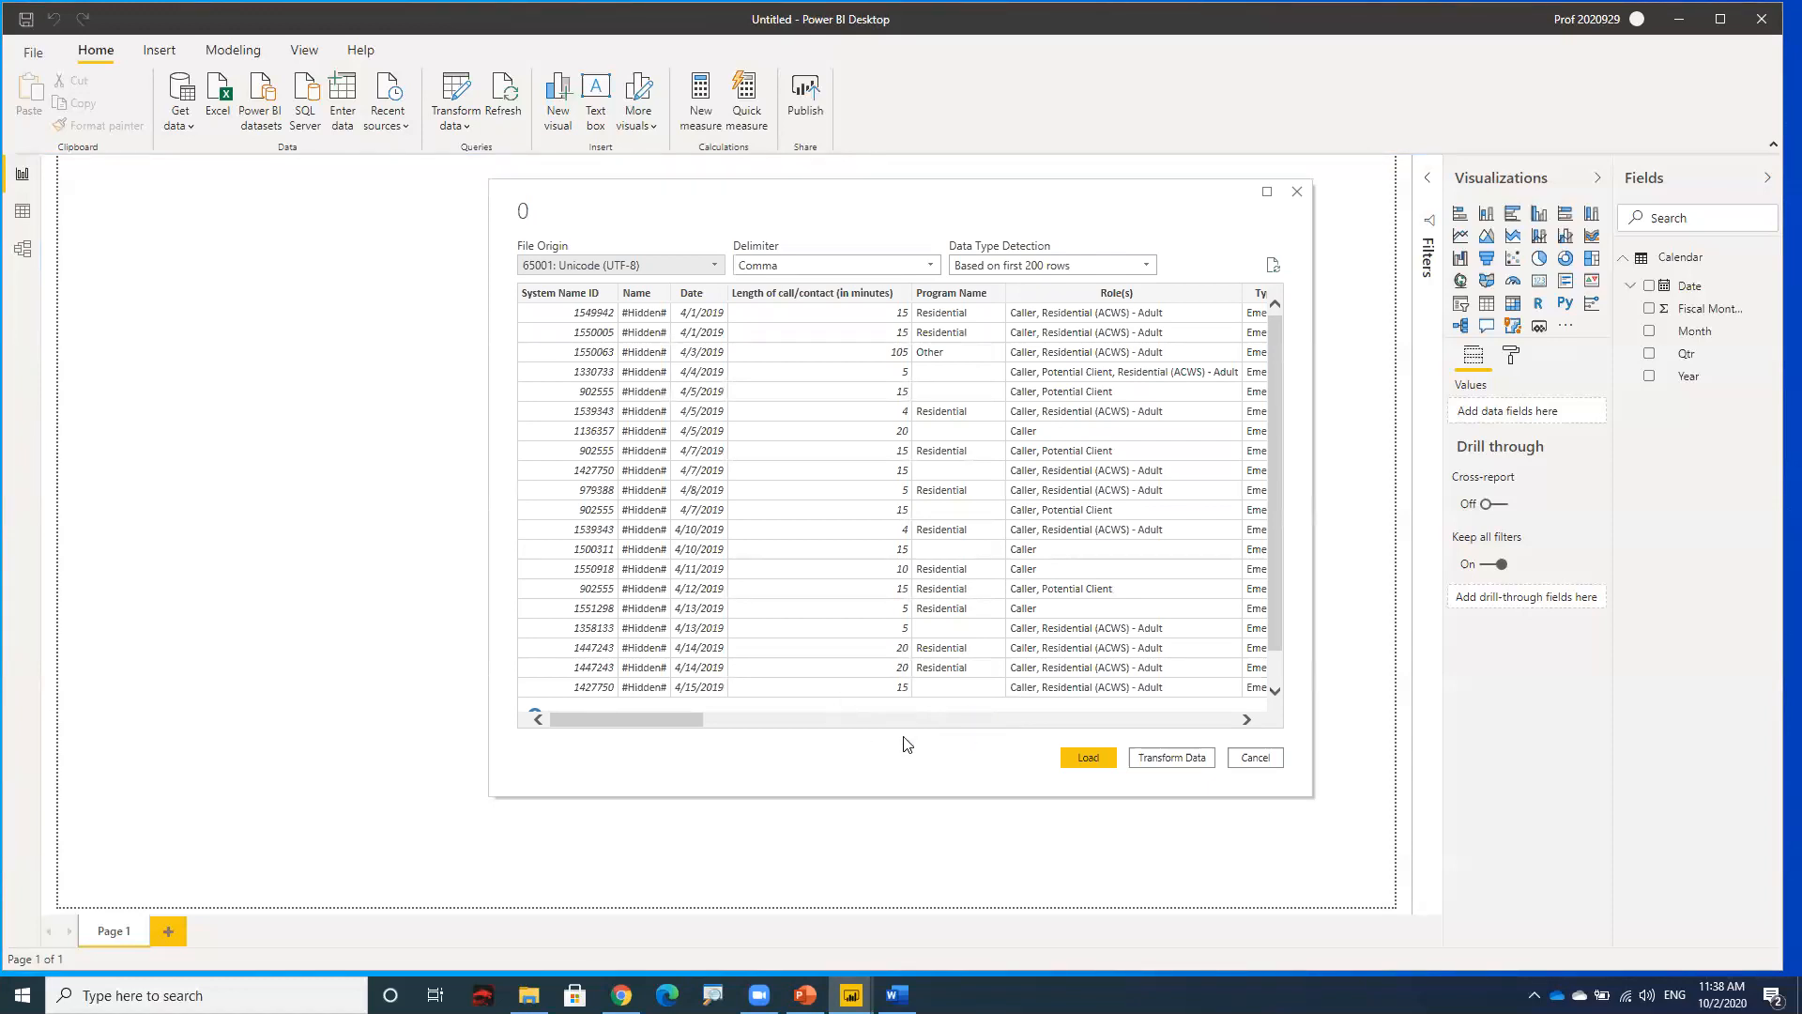
- Open the data for transformation and keep only System Name ID, Date, Length of call/contact (in minutes), Type of Request and Admitted? by removing other columns
left_click(1186, 761)
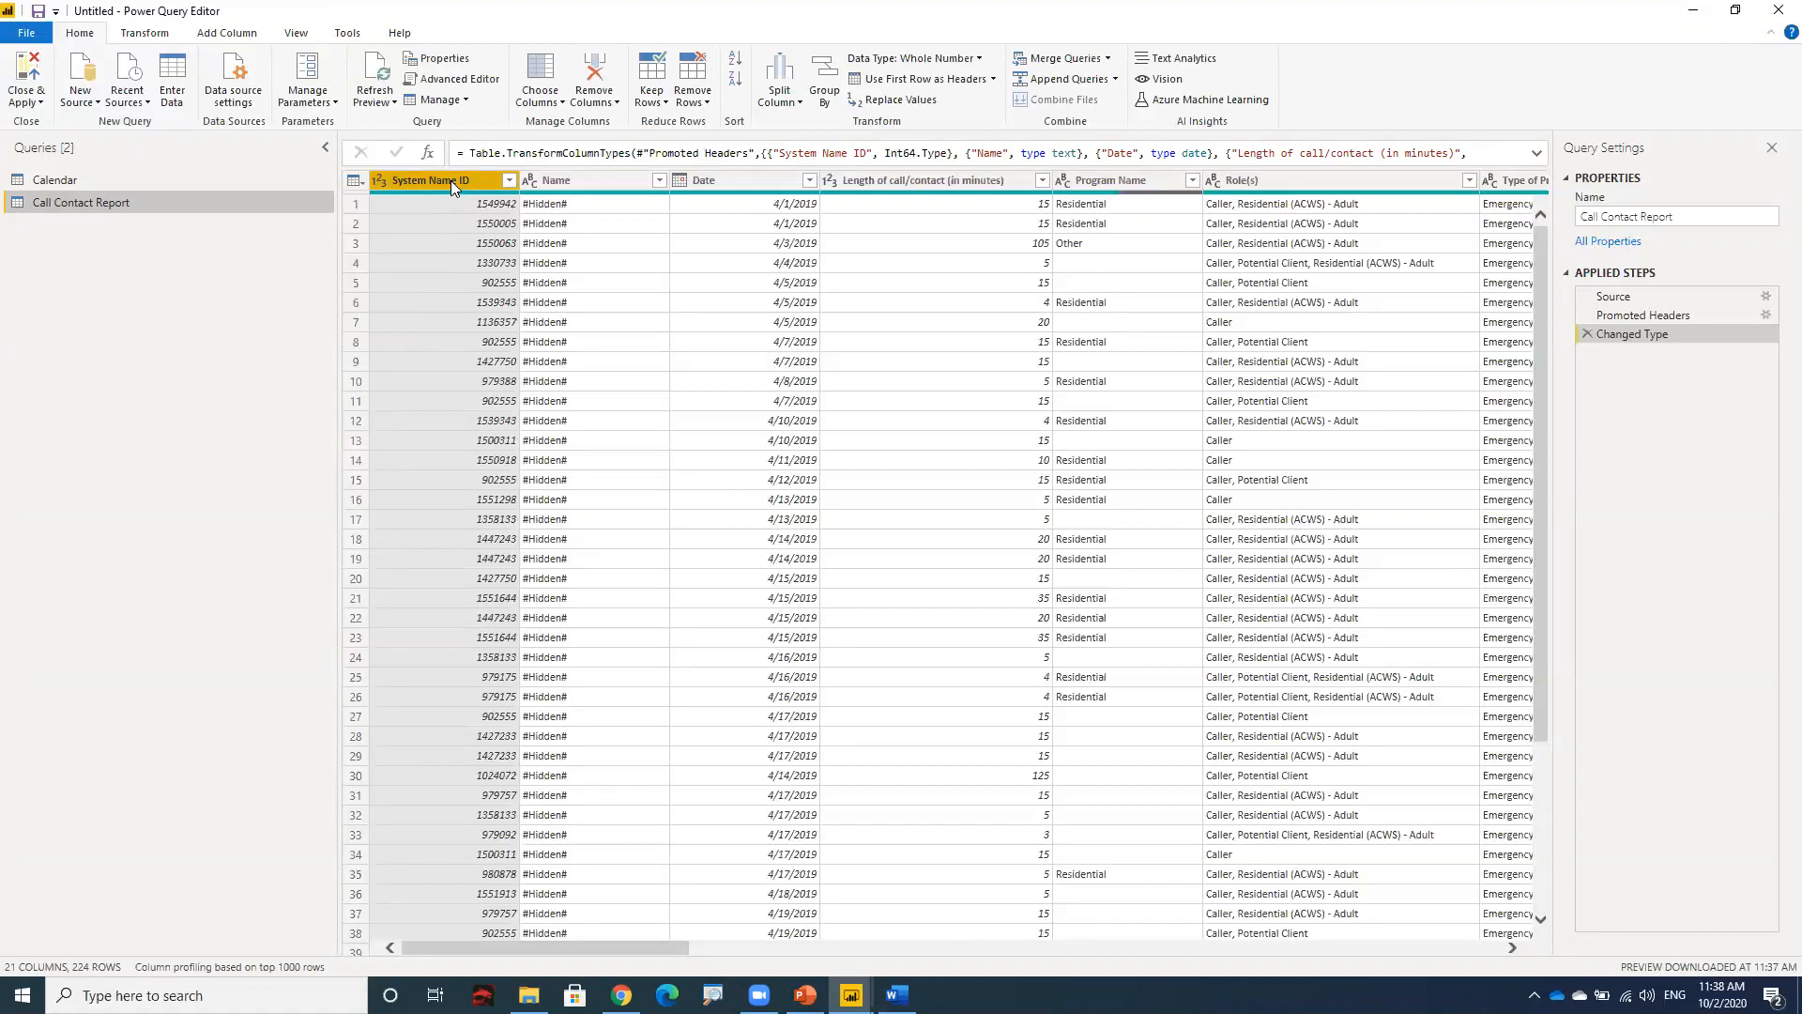
left_click(749, 185, "ctrl")
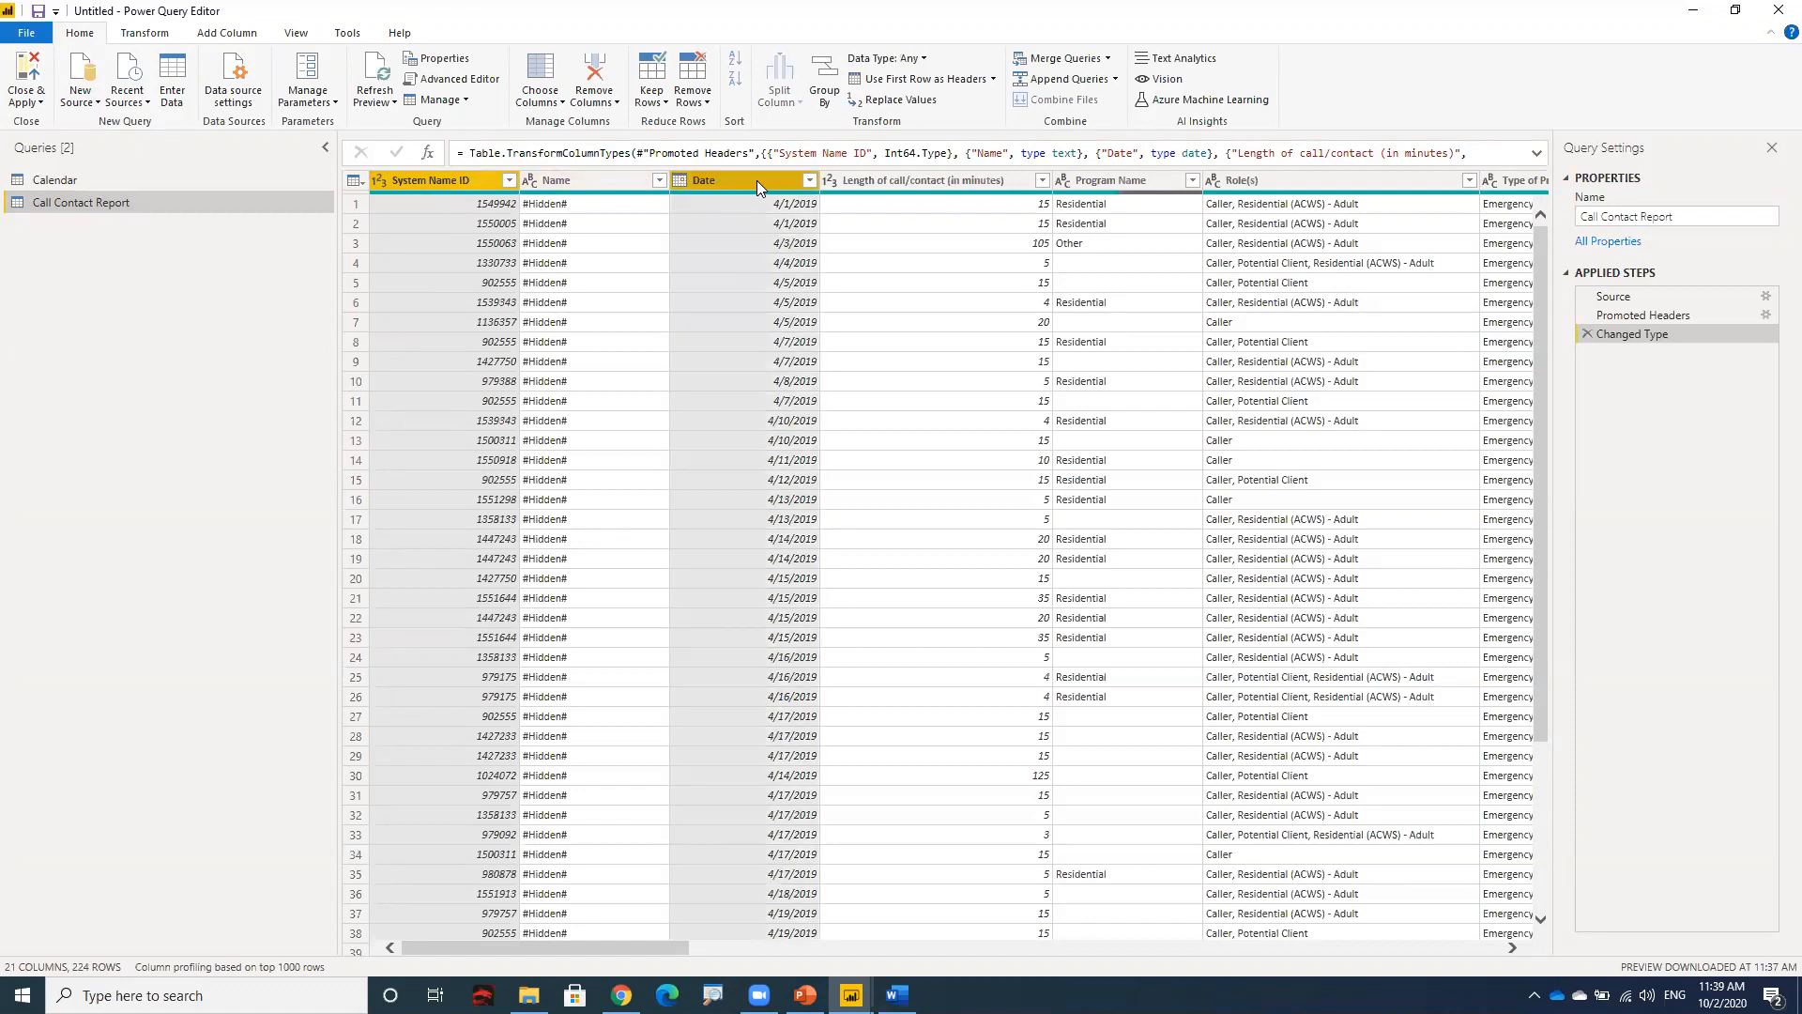
left_click(892, 184, "ctrl")
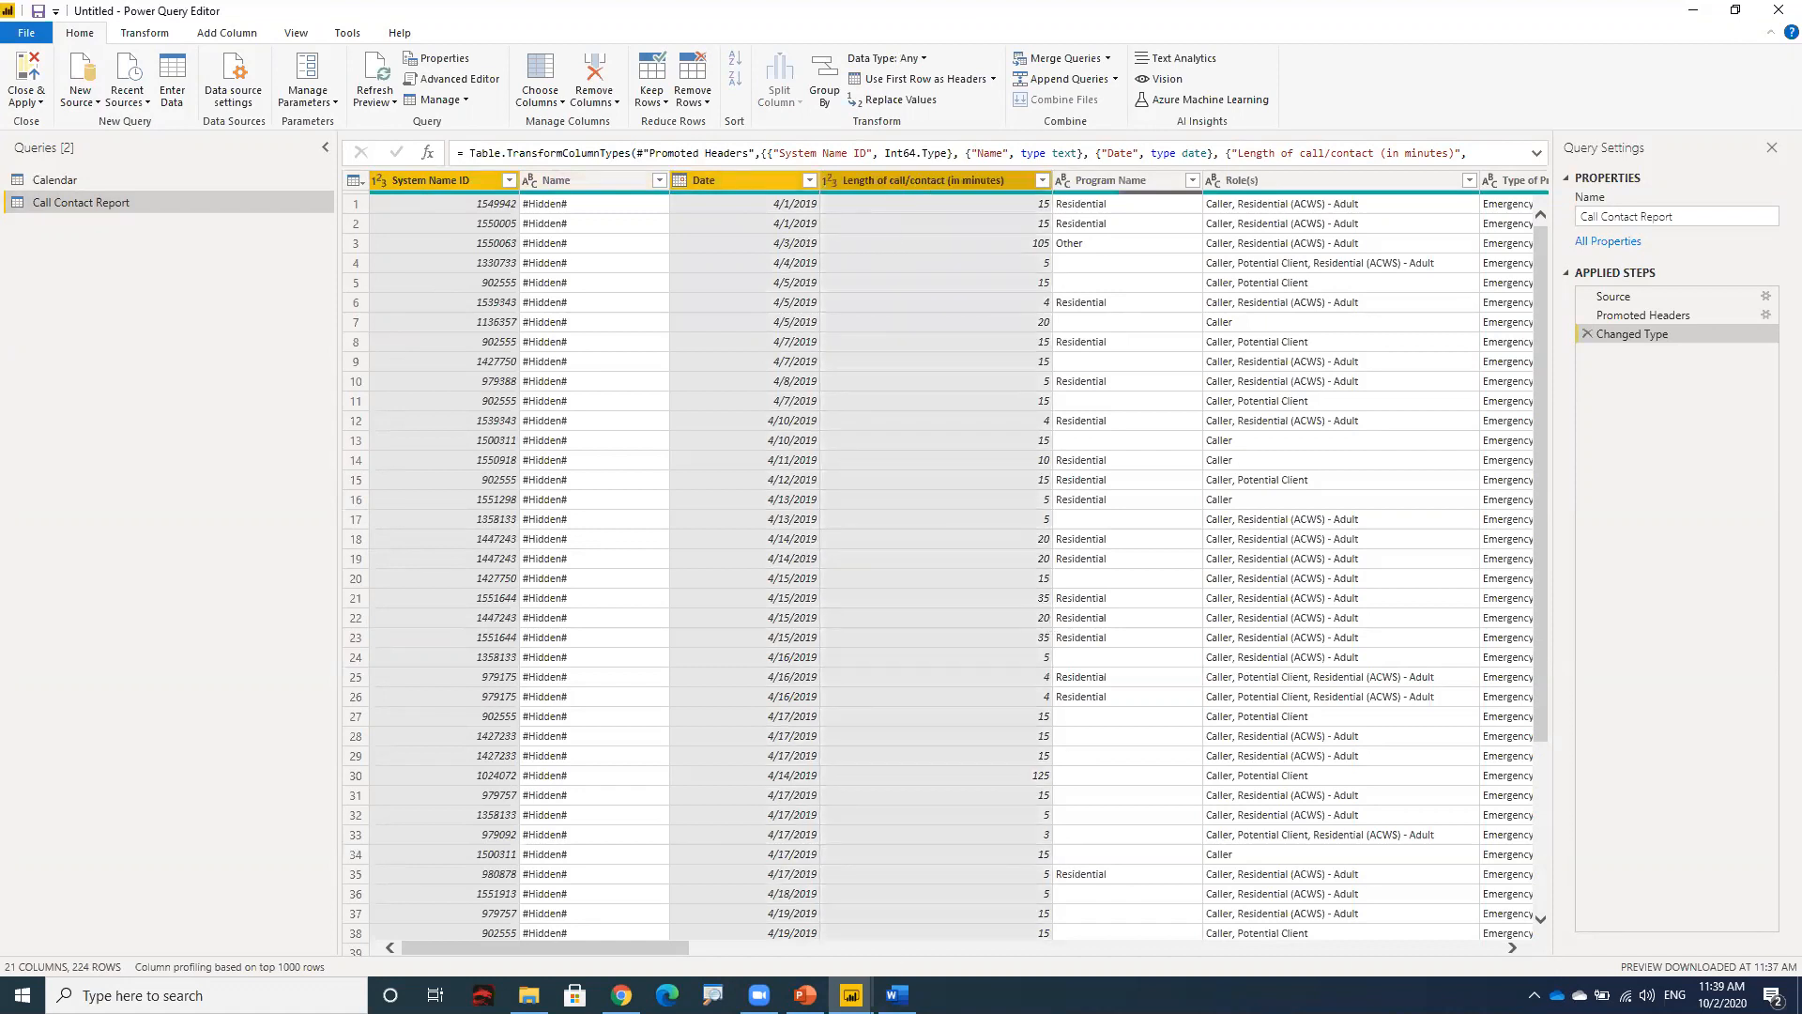
left_click_drag(665, 948, 834, 952)
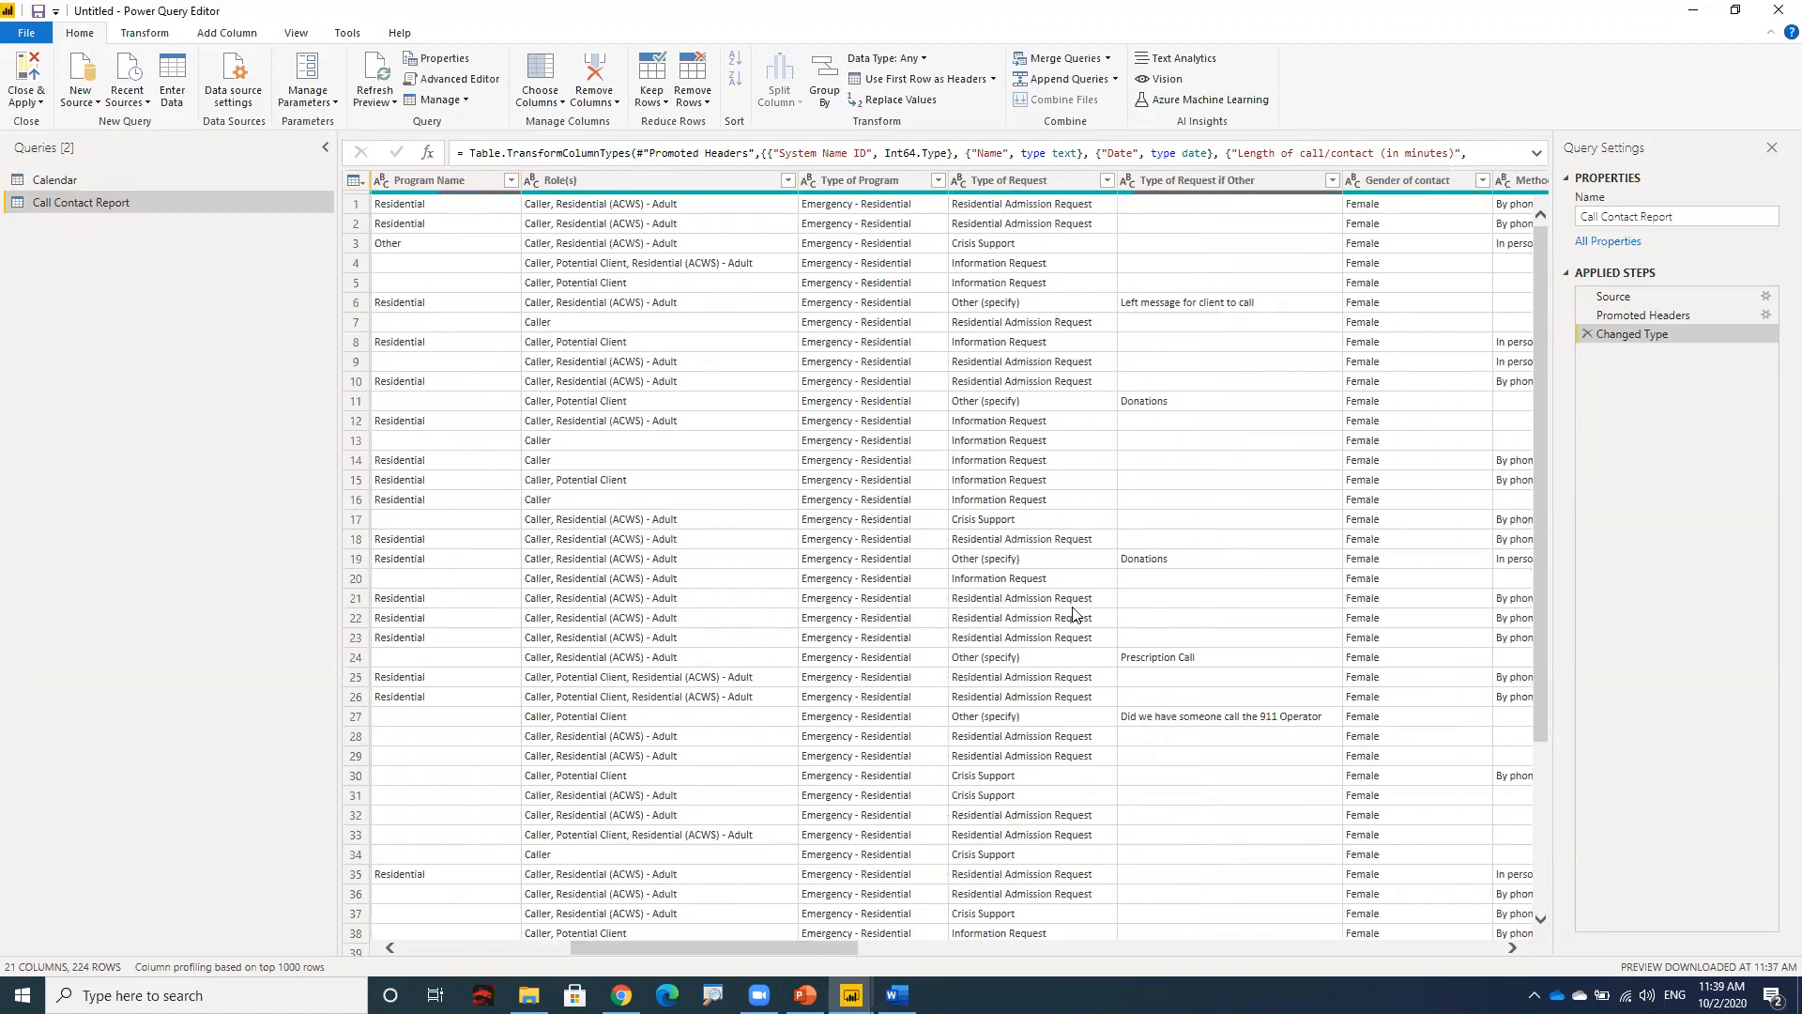
left_click(1021, 189)
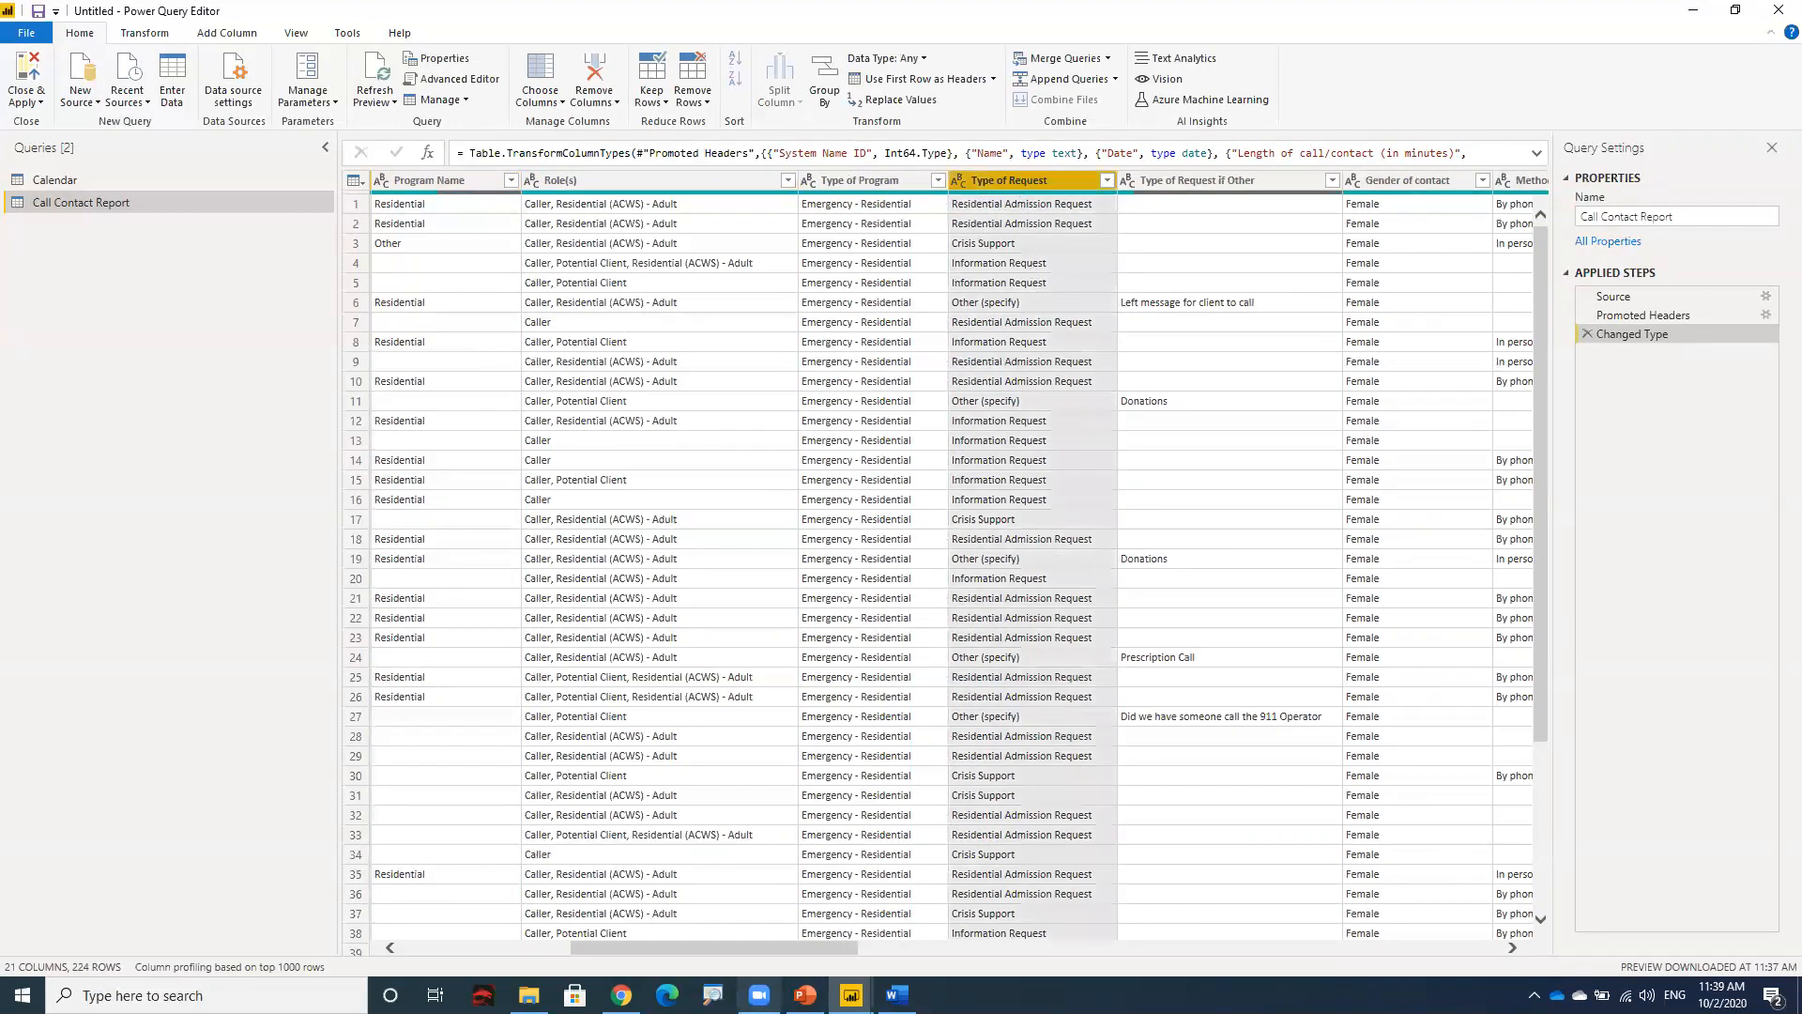
left_click_drag(680, 948, 824, 952)
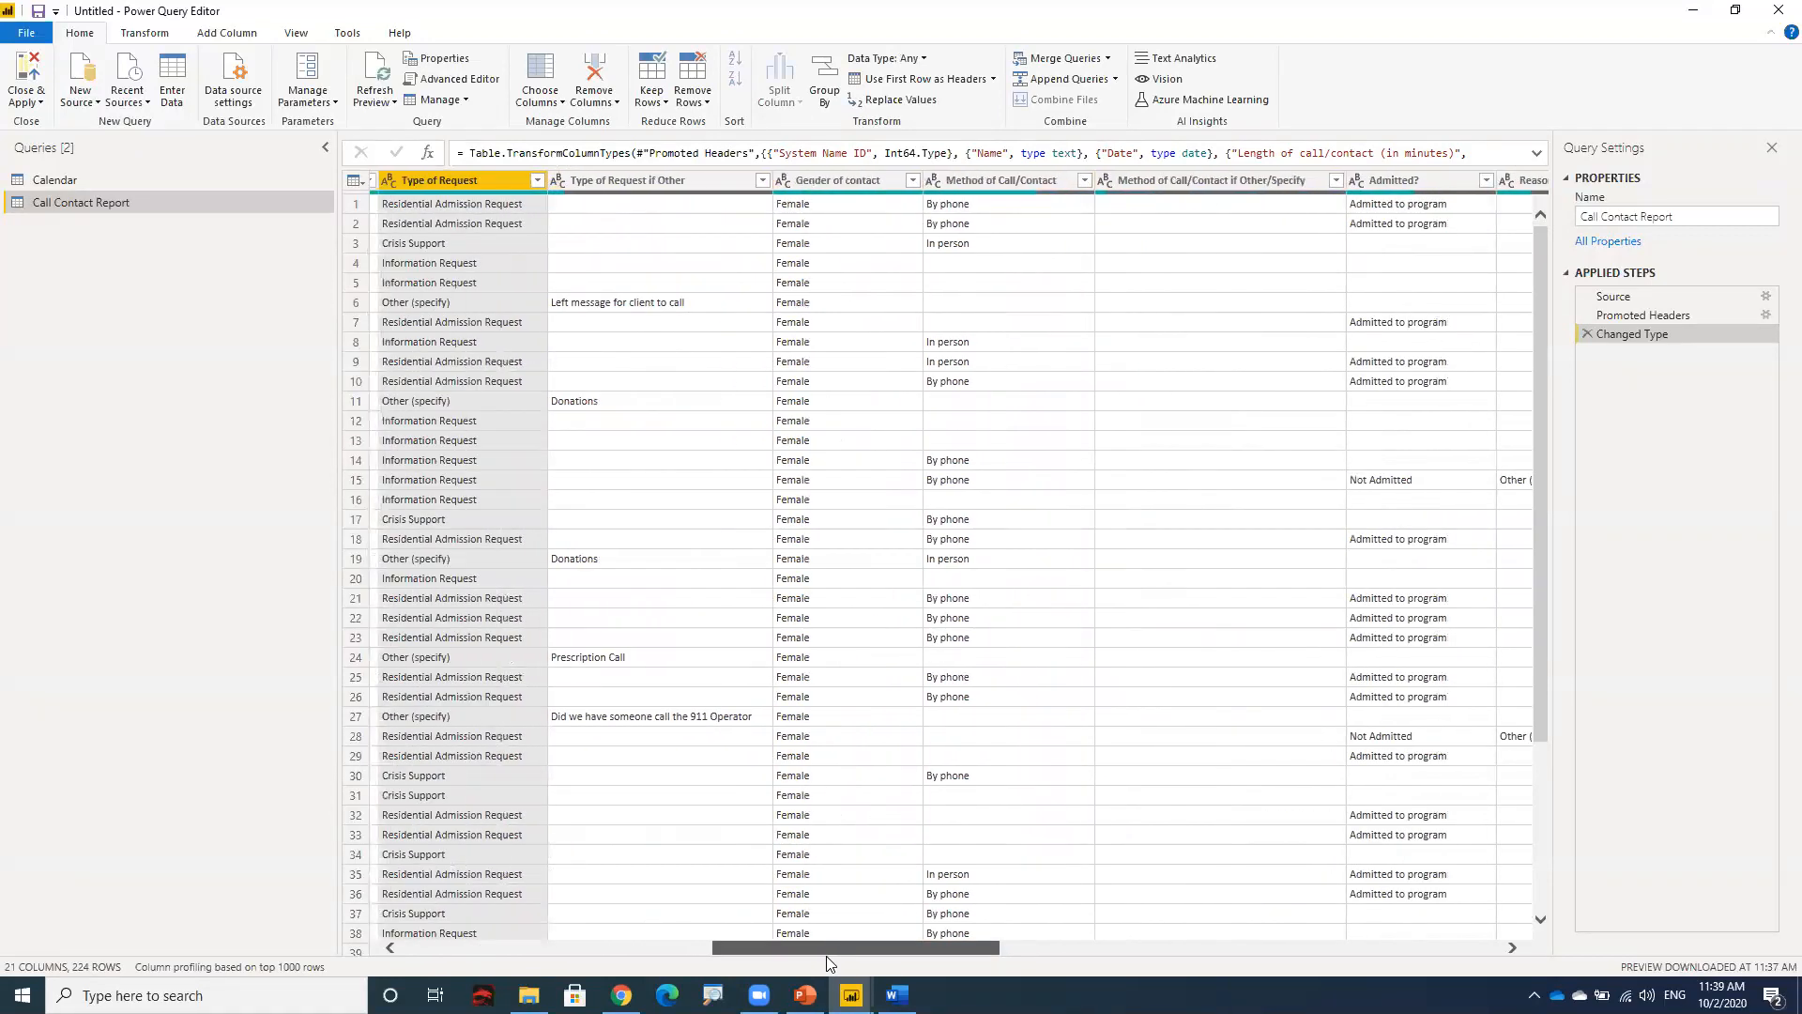
left_click(1449, 181, "ctrl")
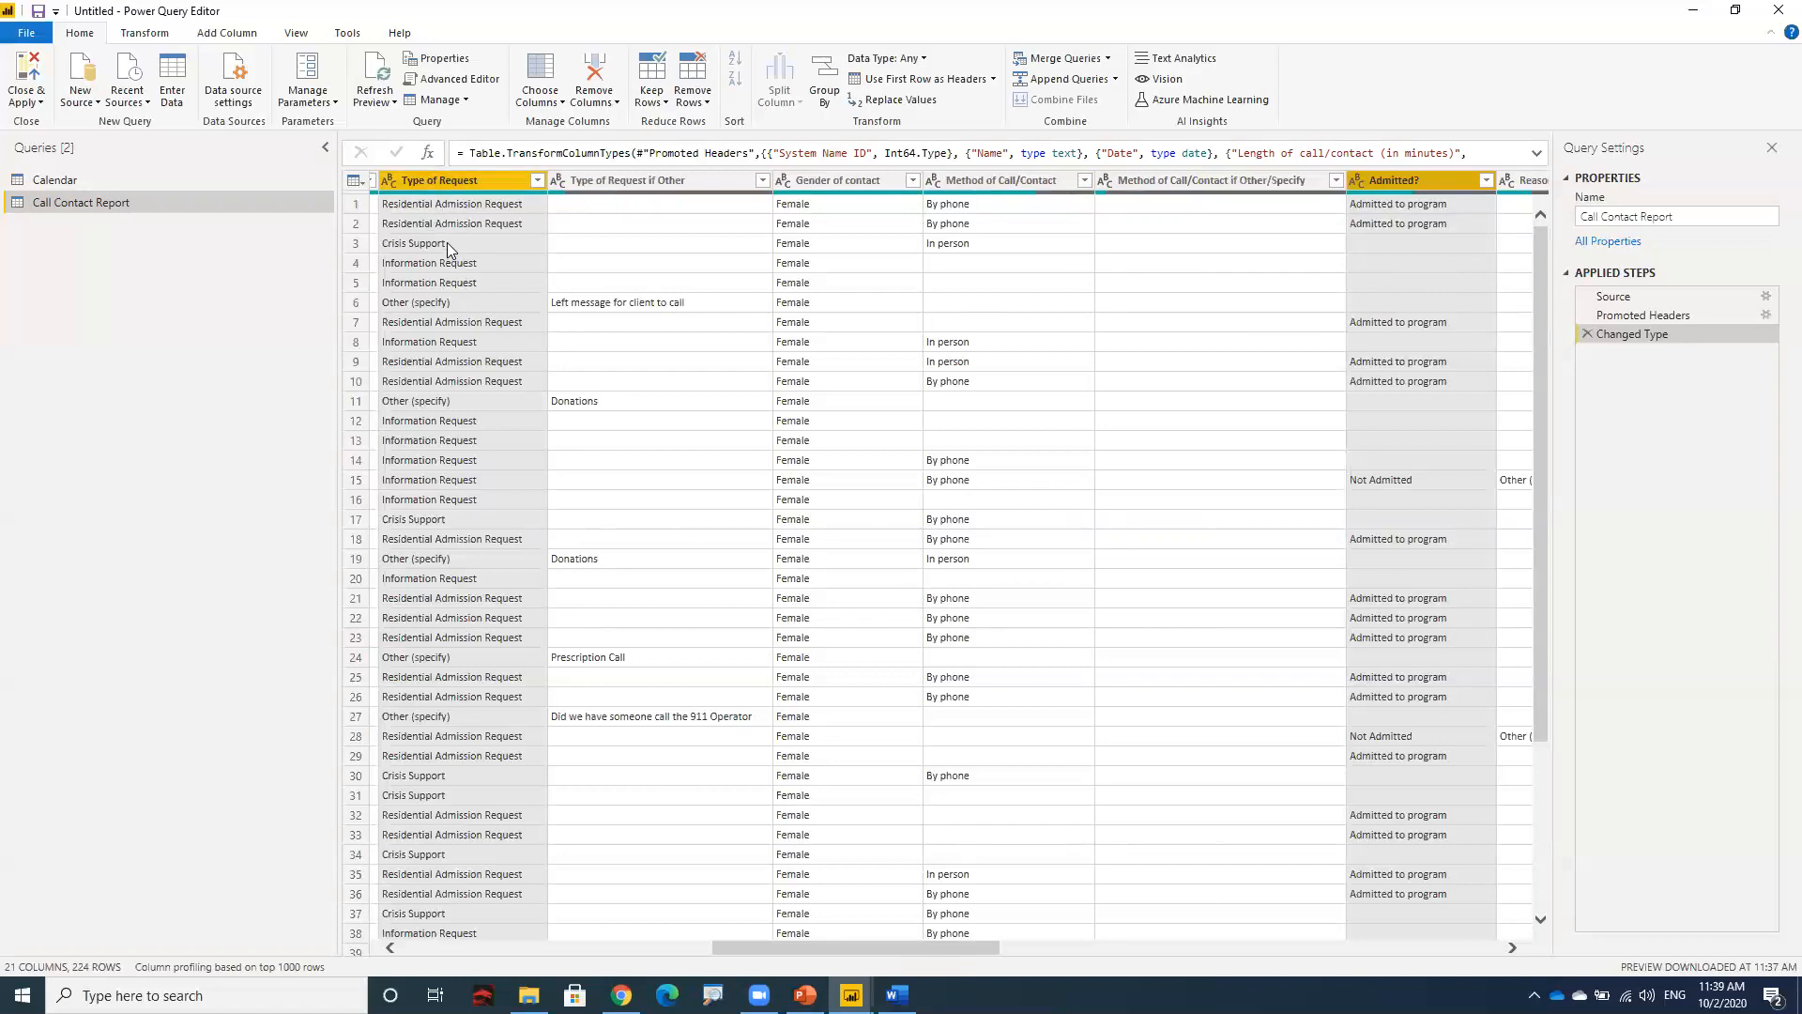
left_click_drag(960, 950, 638, 951)
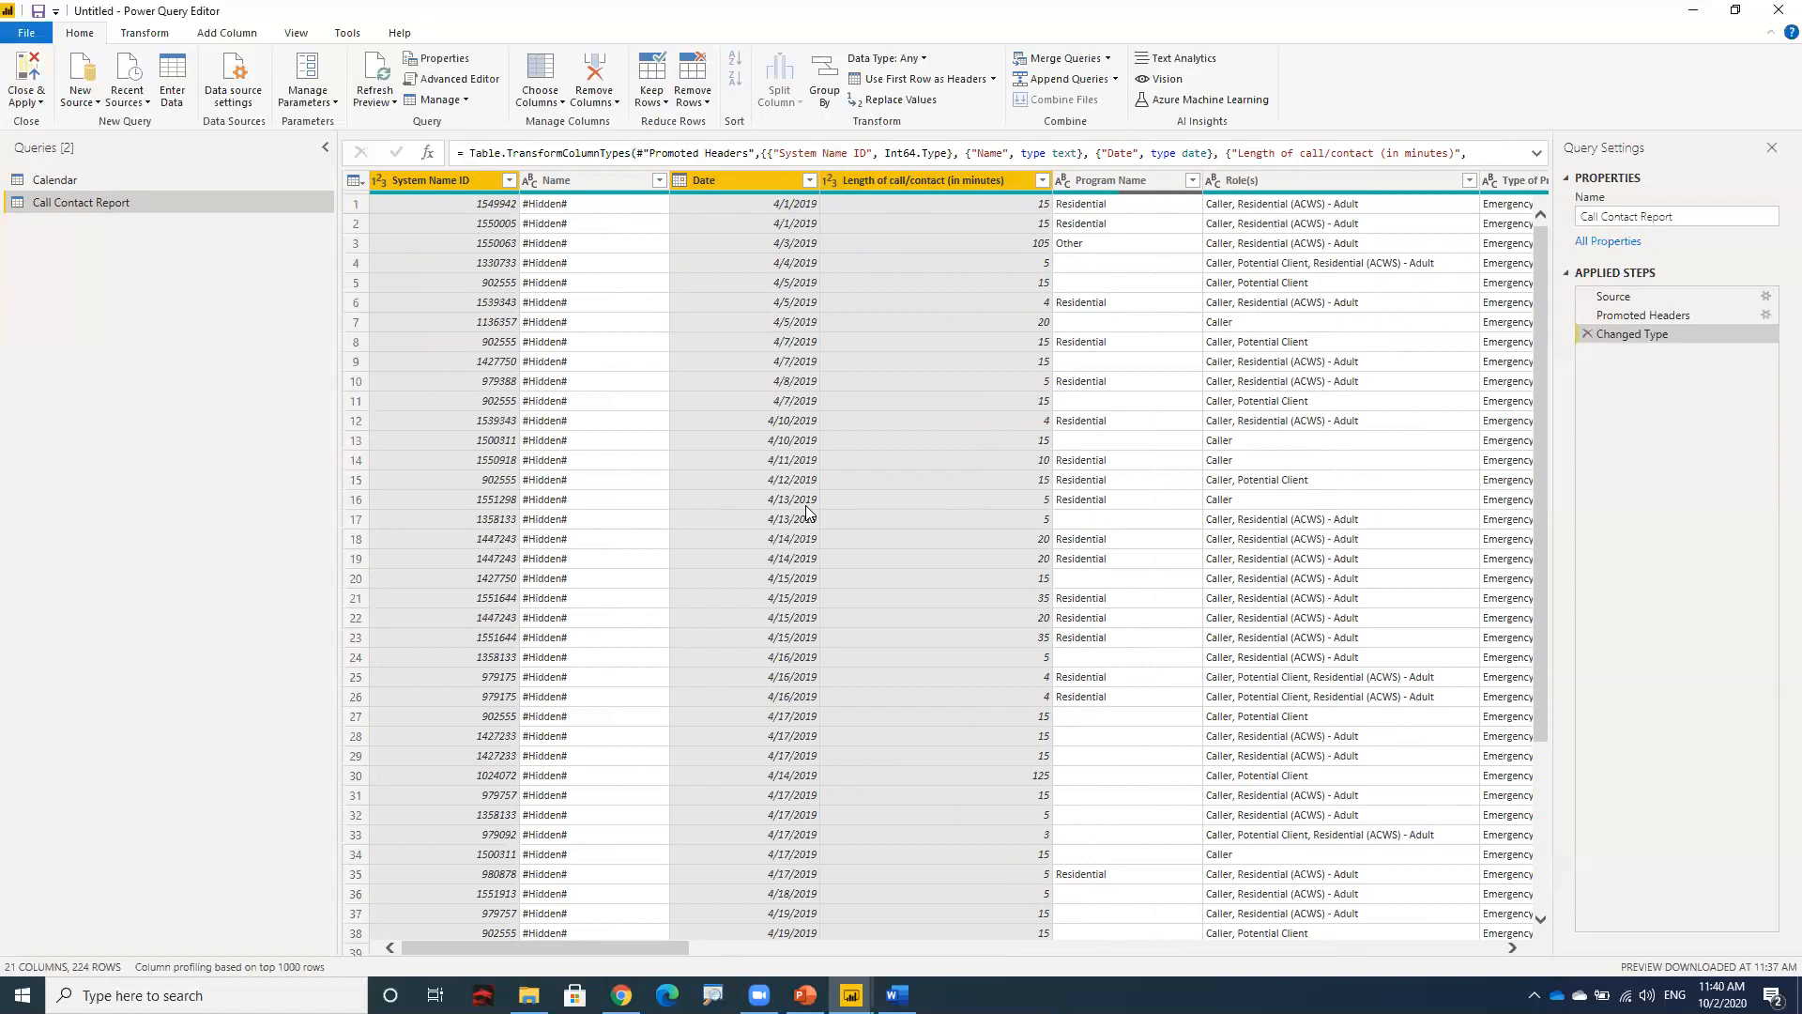
right_click(749, 185)
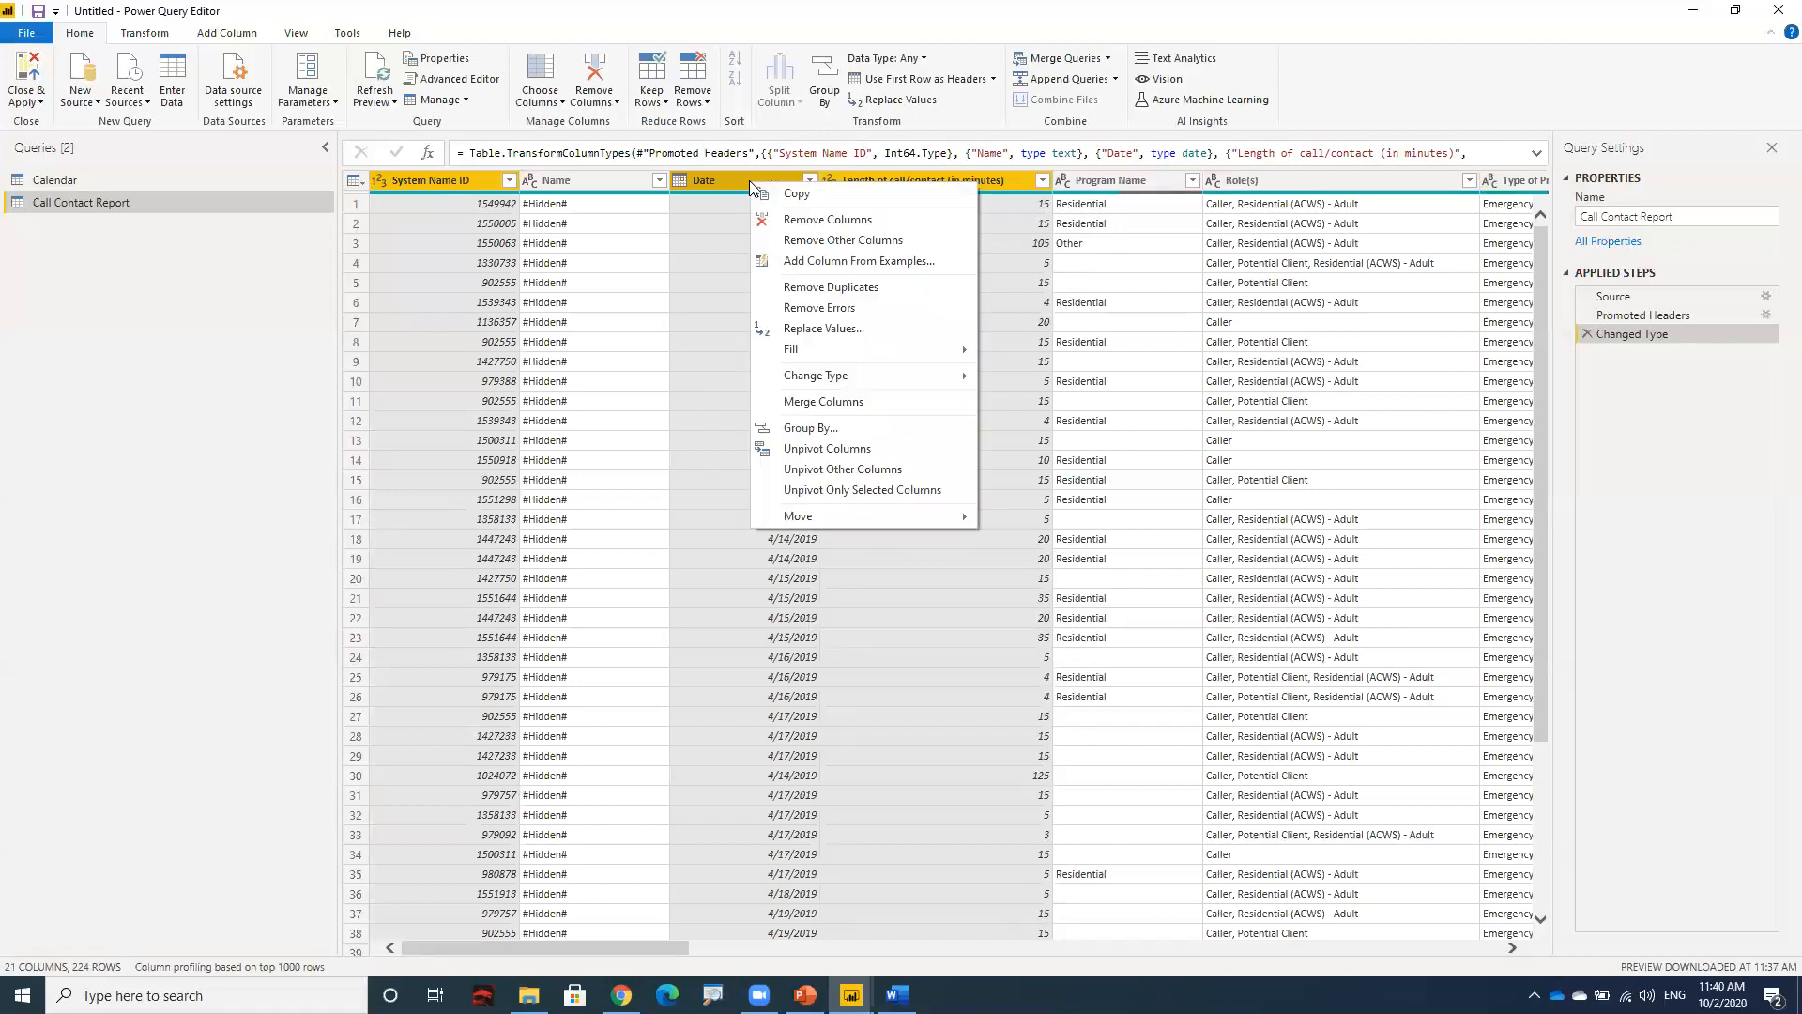
left_click(828, 241)
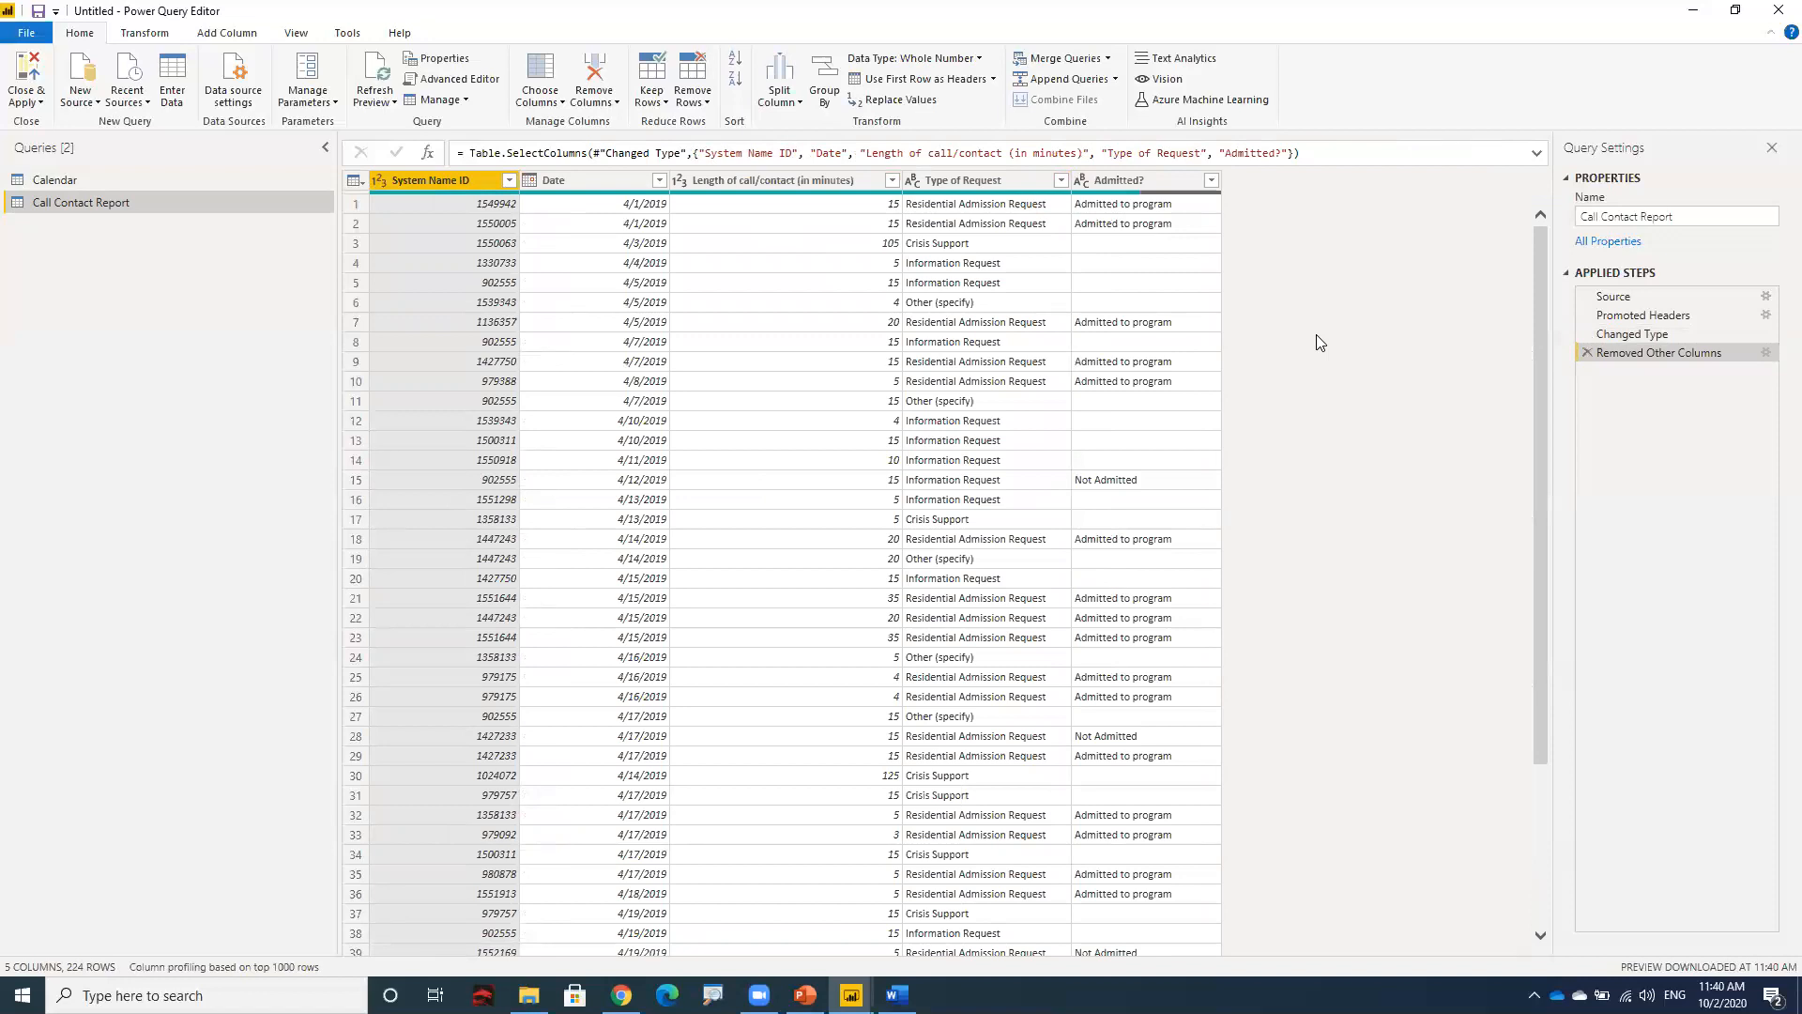
- Rename the System Name ID column as Calls and the Length of call/contact (in minutes) column as Call Length
double_click(428, 180)
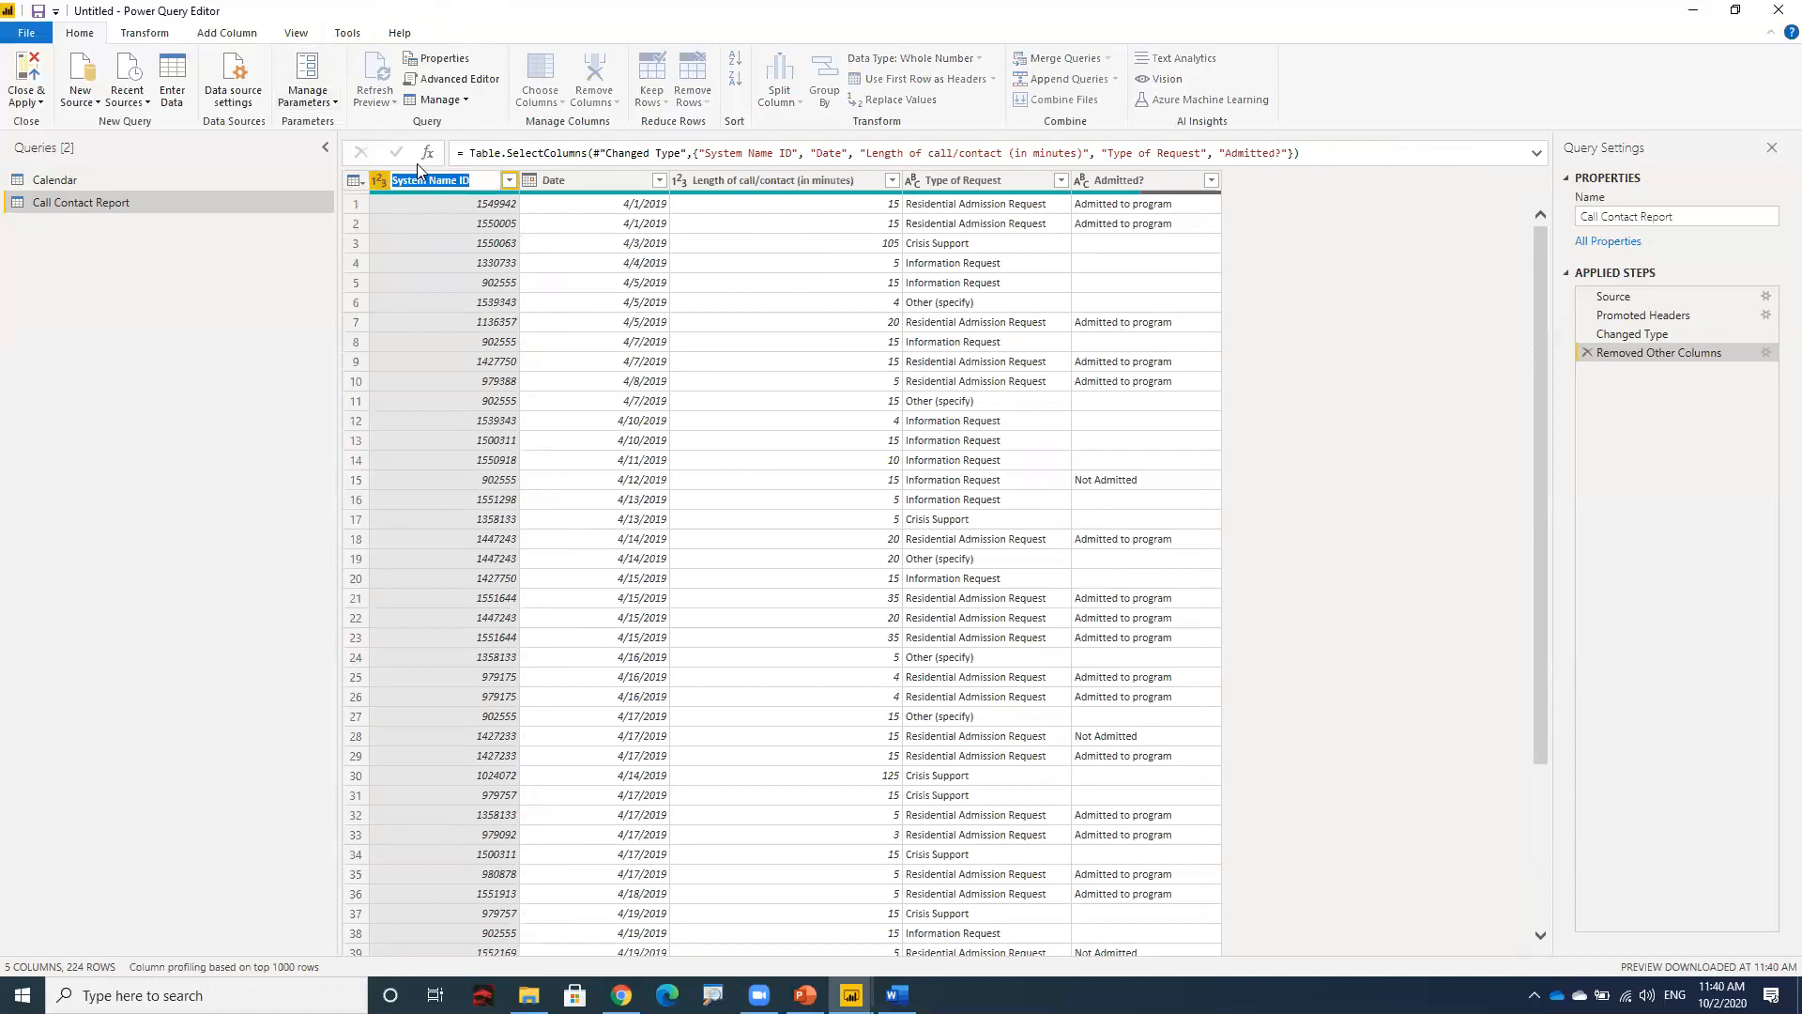
type("Calls")
key("Return")
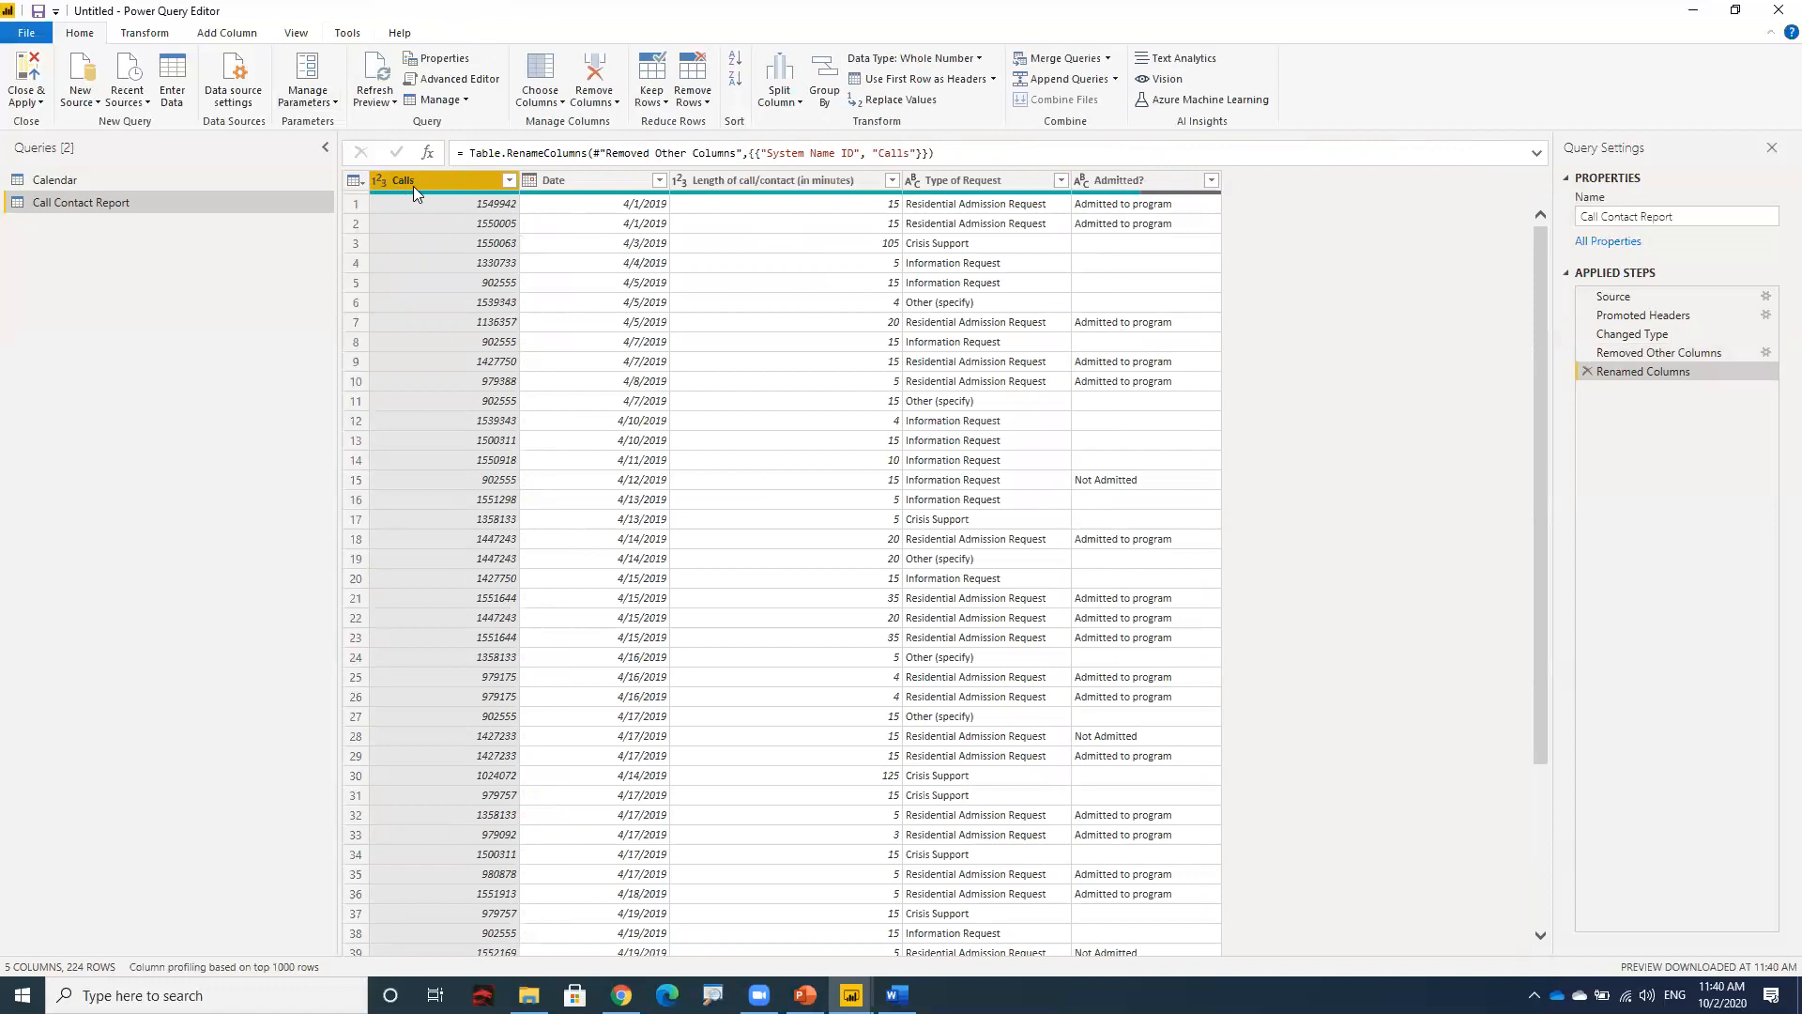
double_click(780, 183)
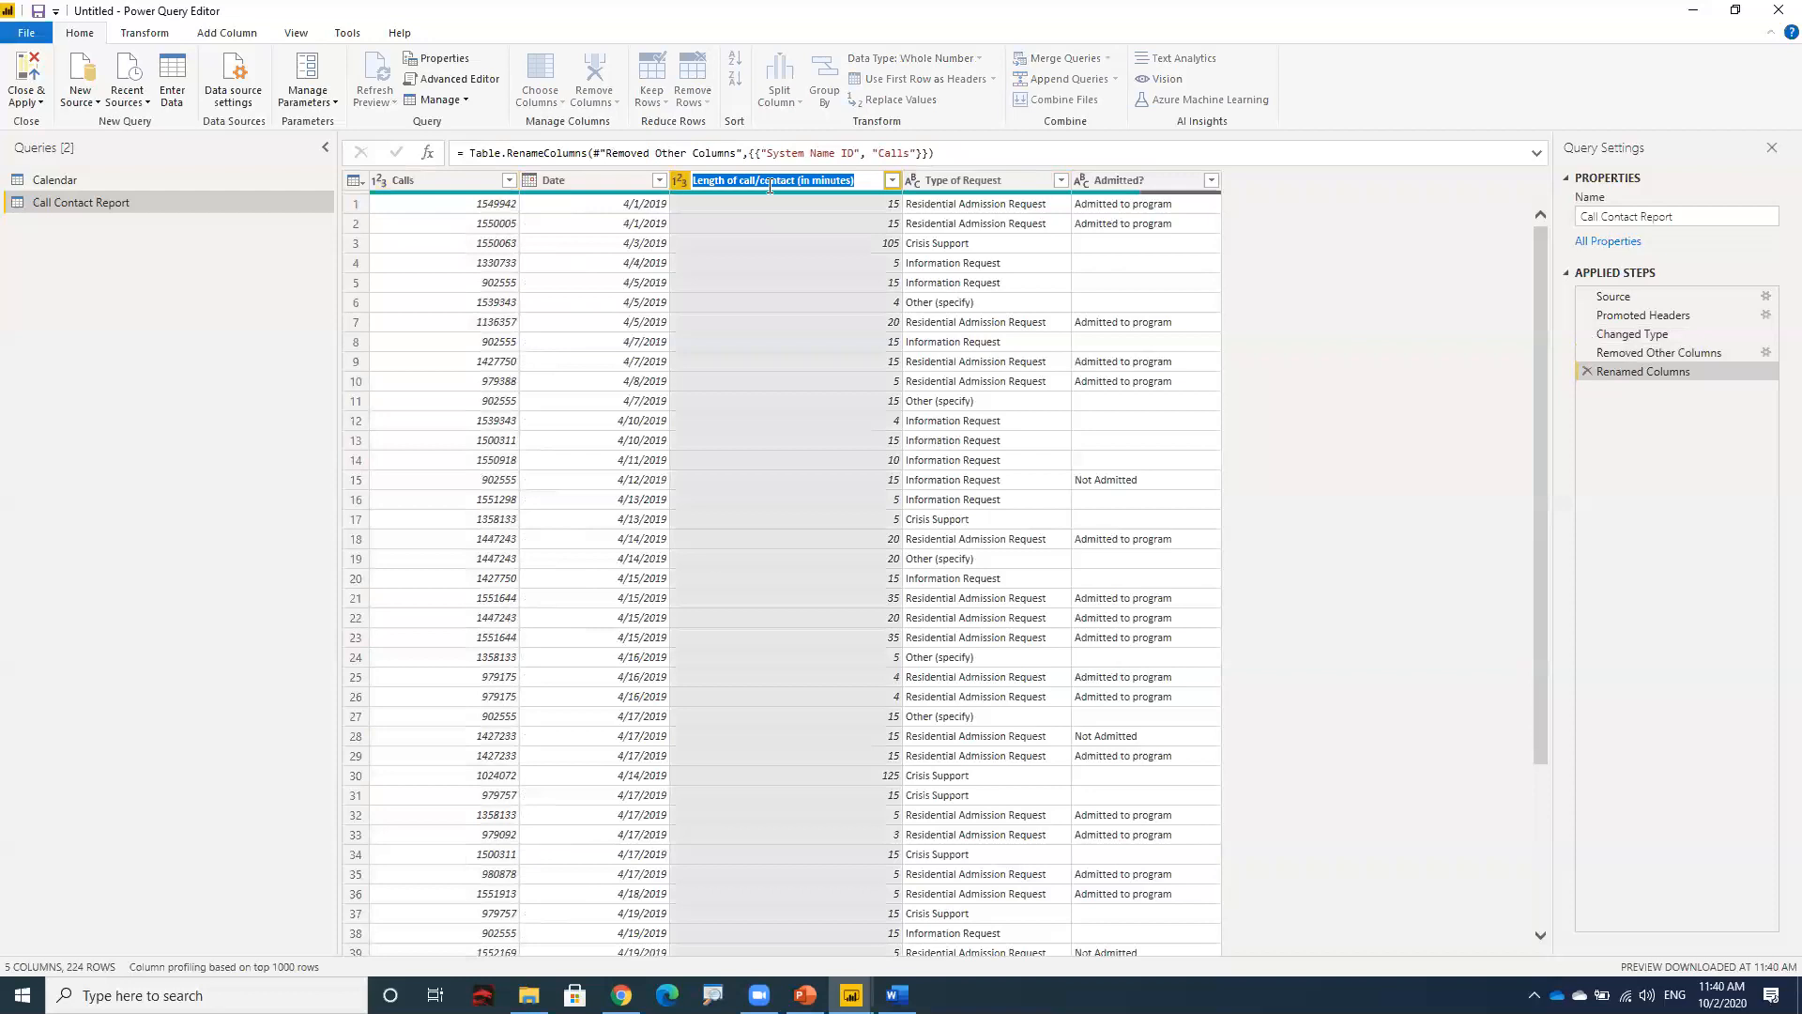
type("Call Length")
key("Return")
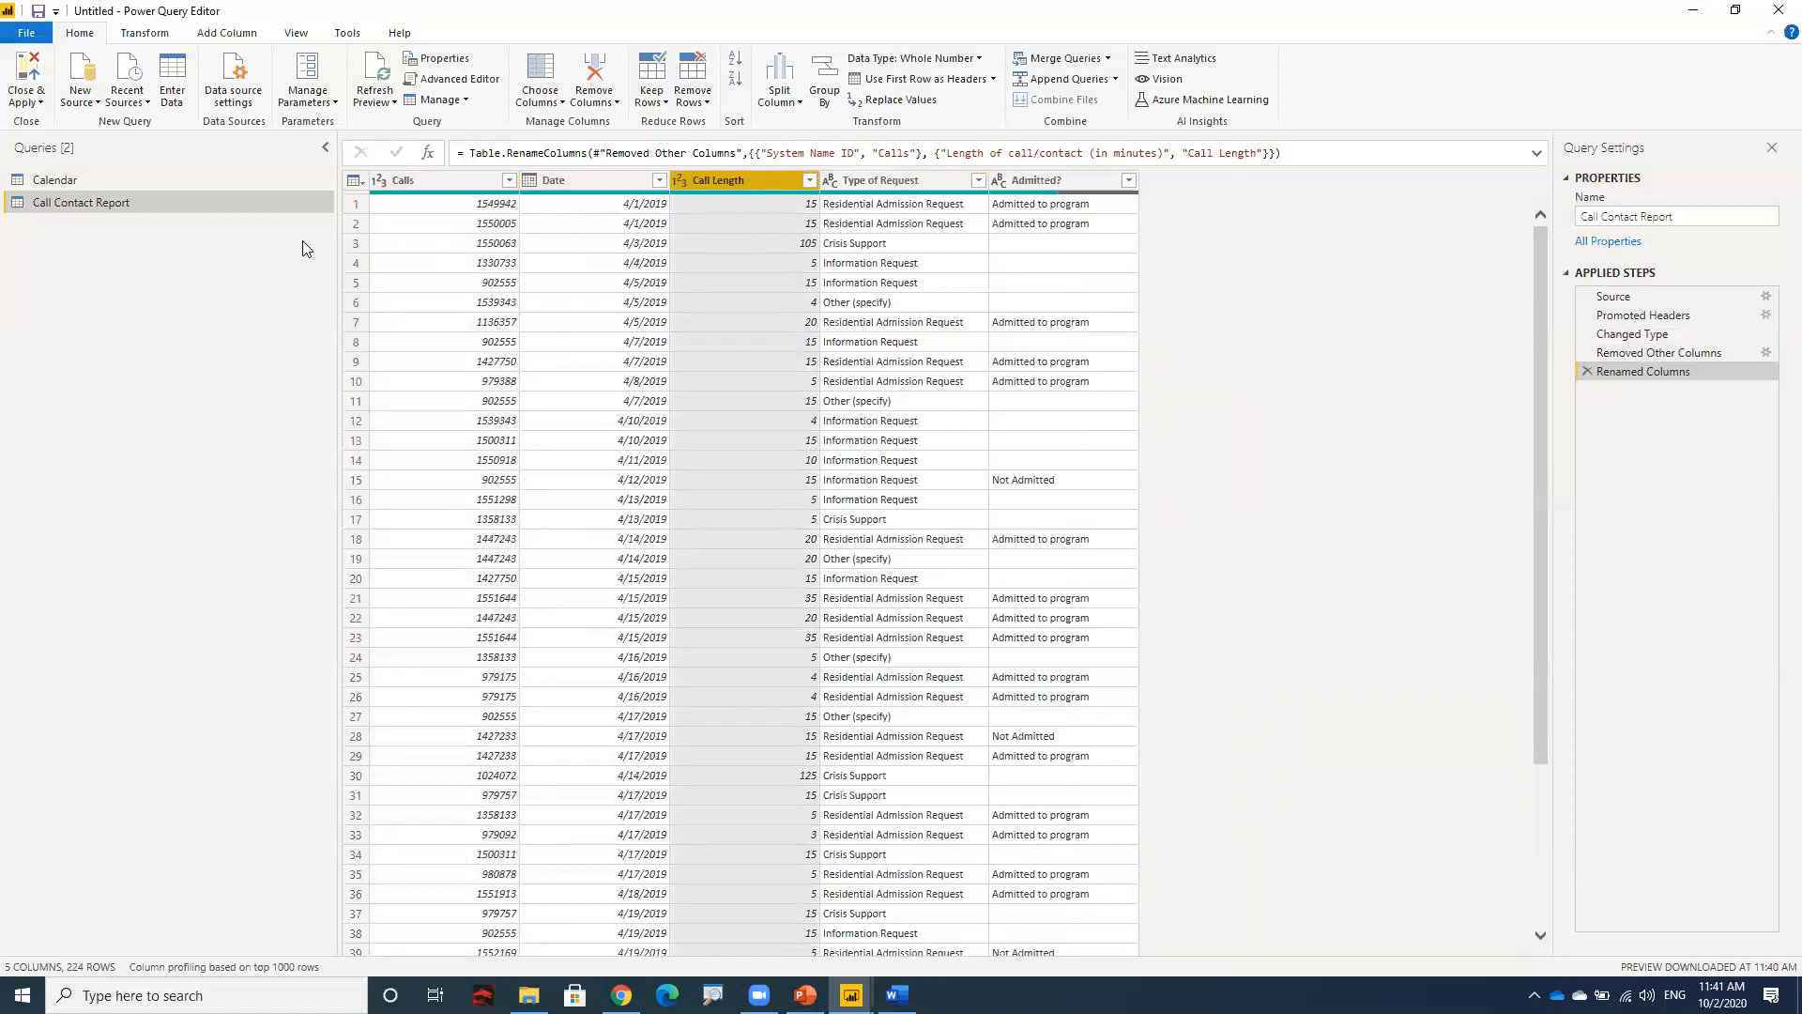
- Rename the Call Contact Report query as Call Contacts
double_click(86, 204)
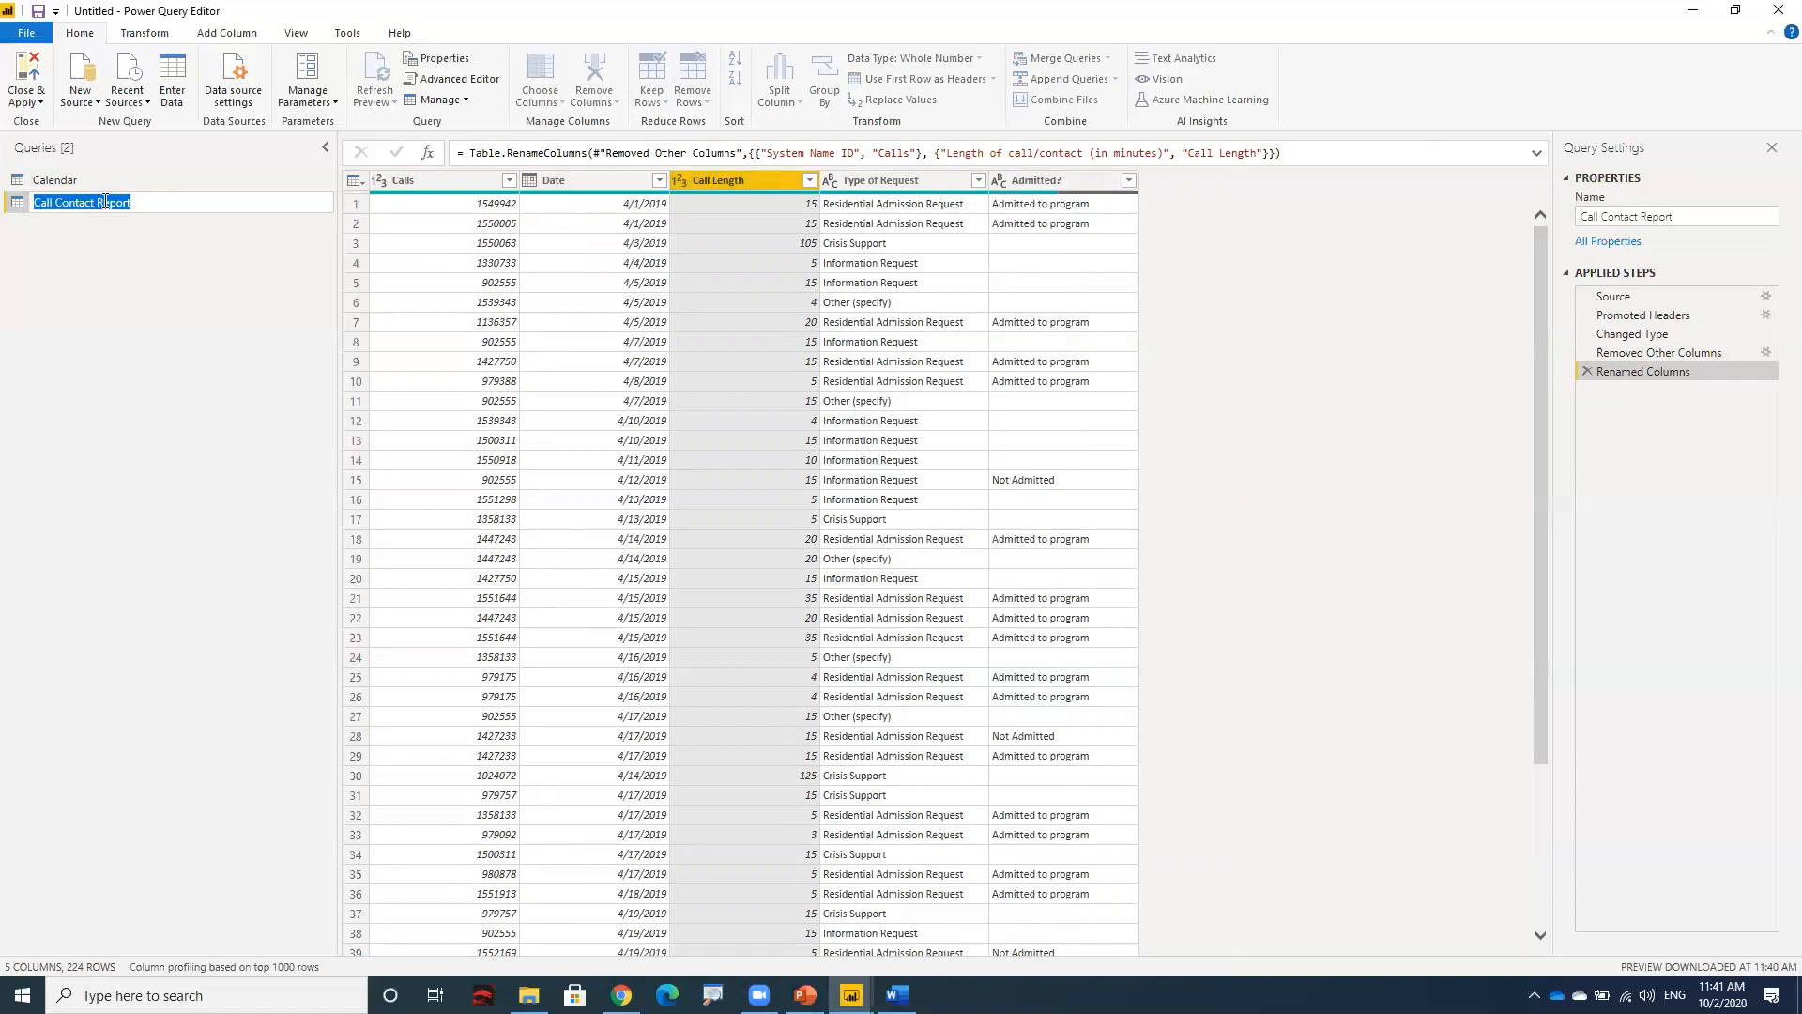
left_click(183, 201)
key("BackSpace")
key("BackSpace")
key("BackSpace")
key("BackSpace")
key("BackSpace")
key("BackSpace")
key("BackSpace")
type("s")
key("Return")
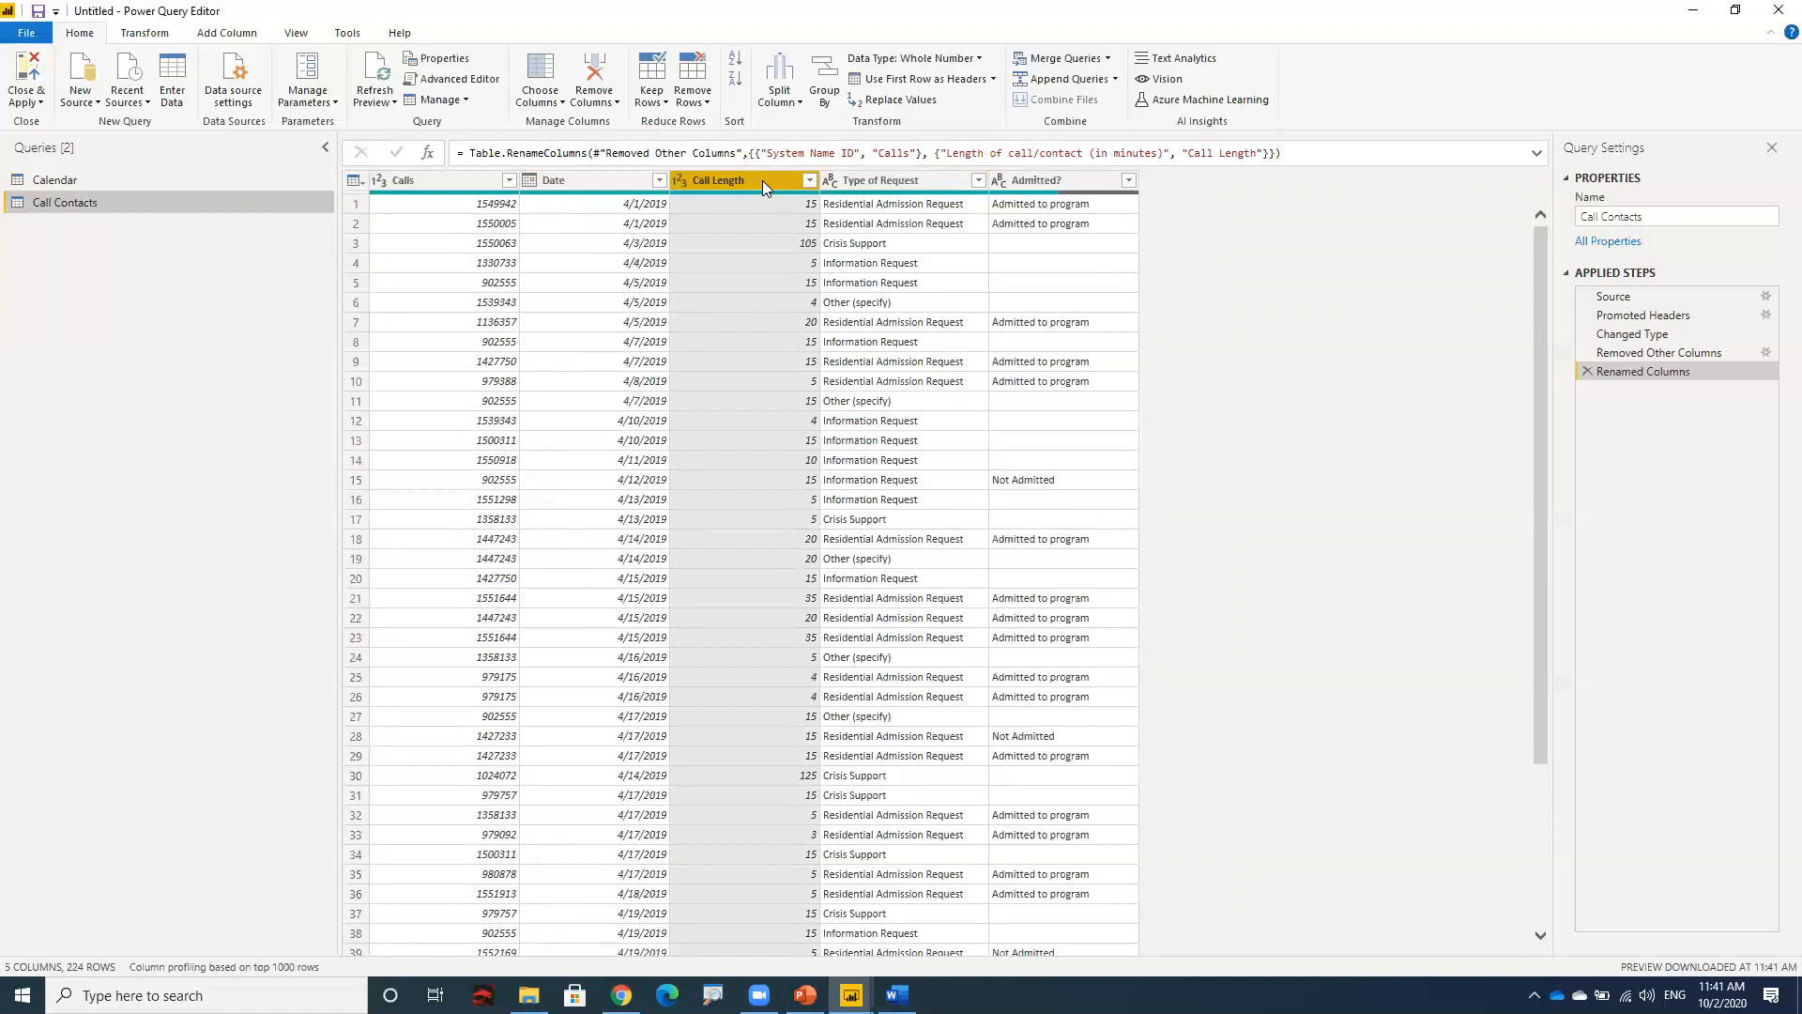
- Close the query editor and apply the Call Contacts changes to the report
left_click(412, 179)
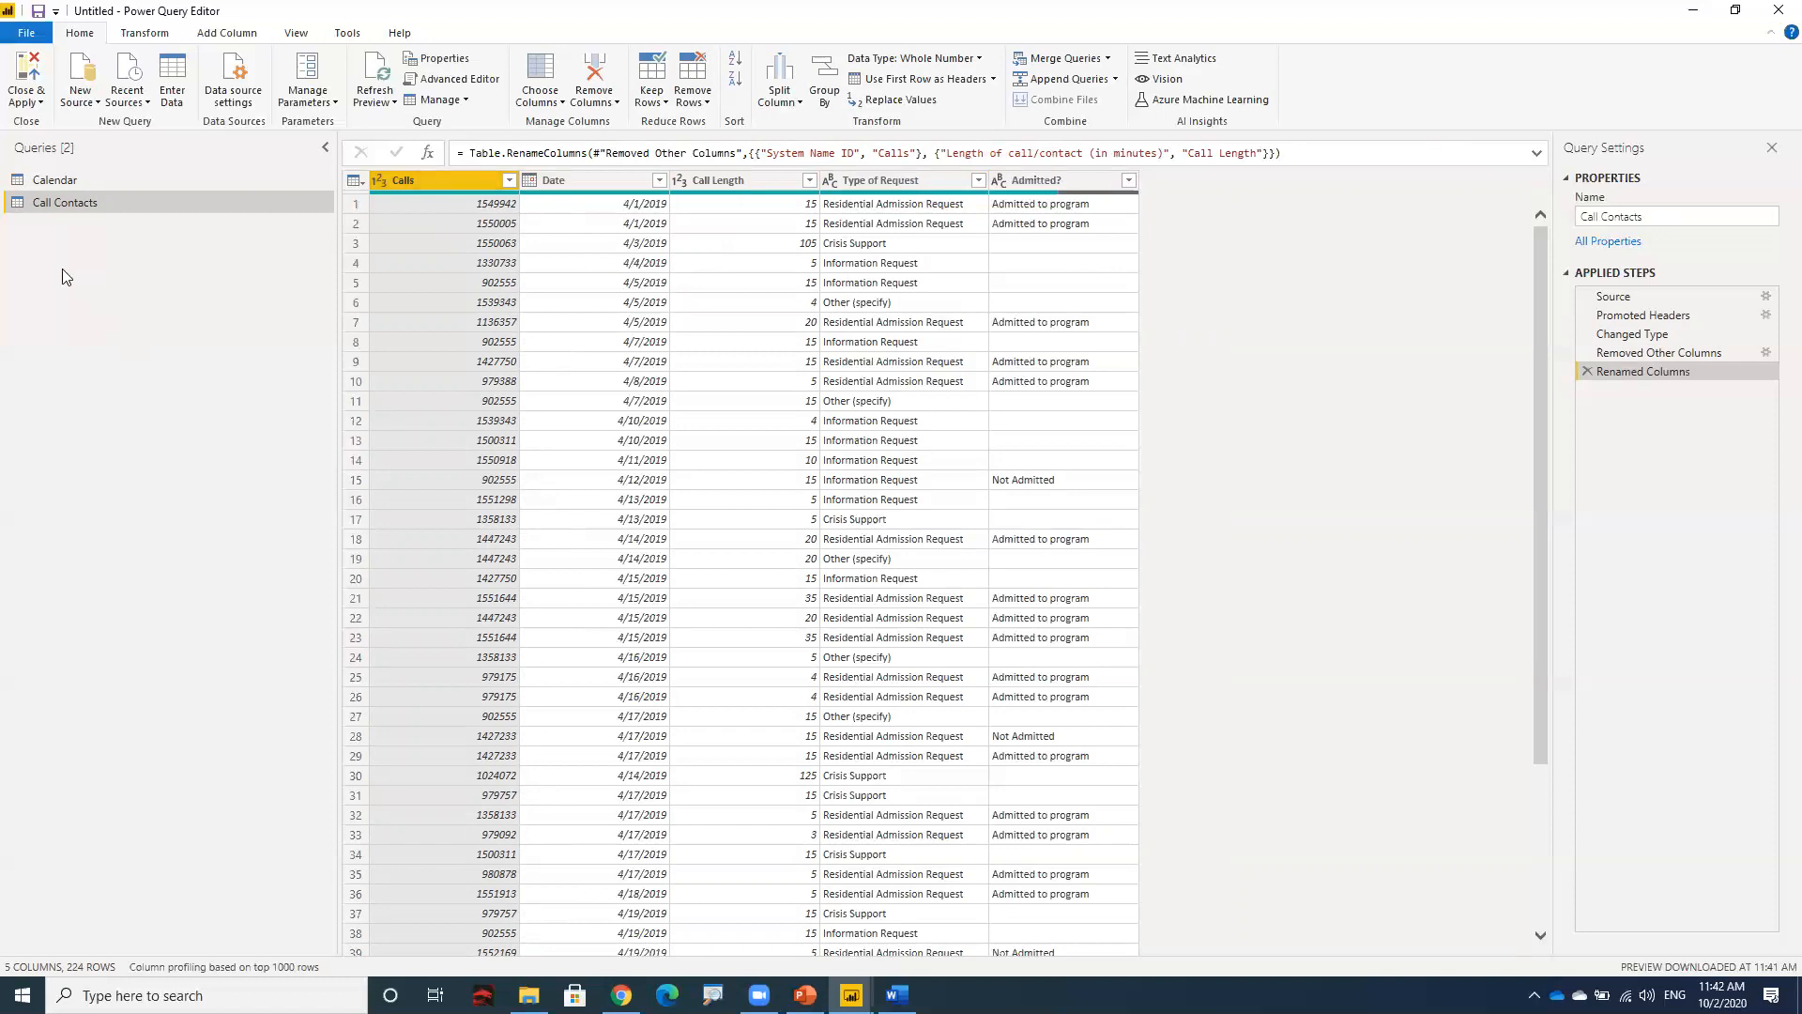
left_click(762, 184)
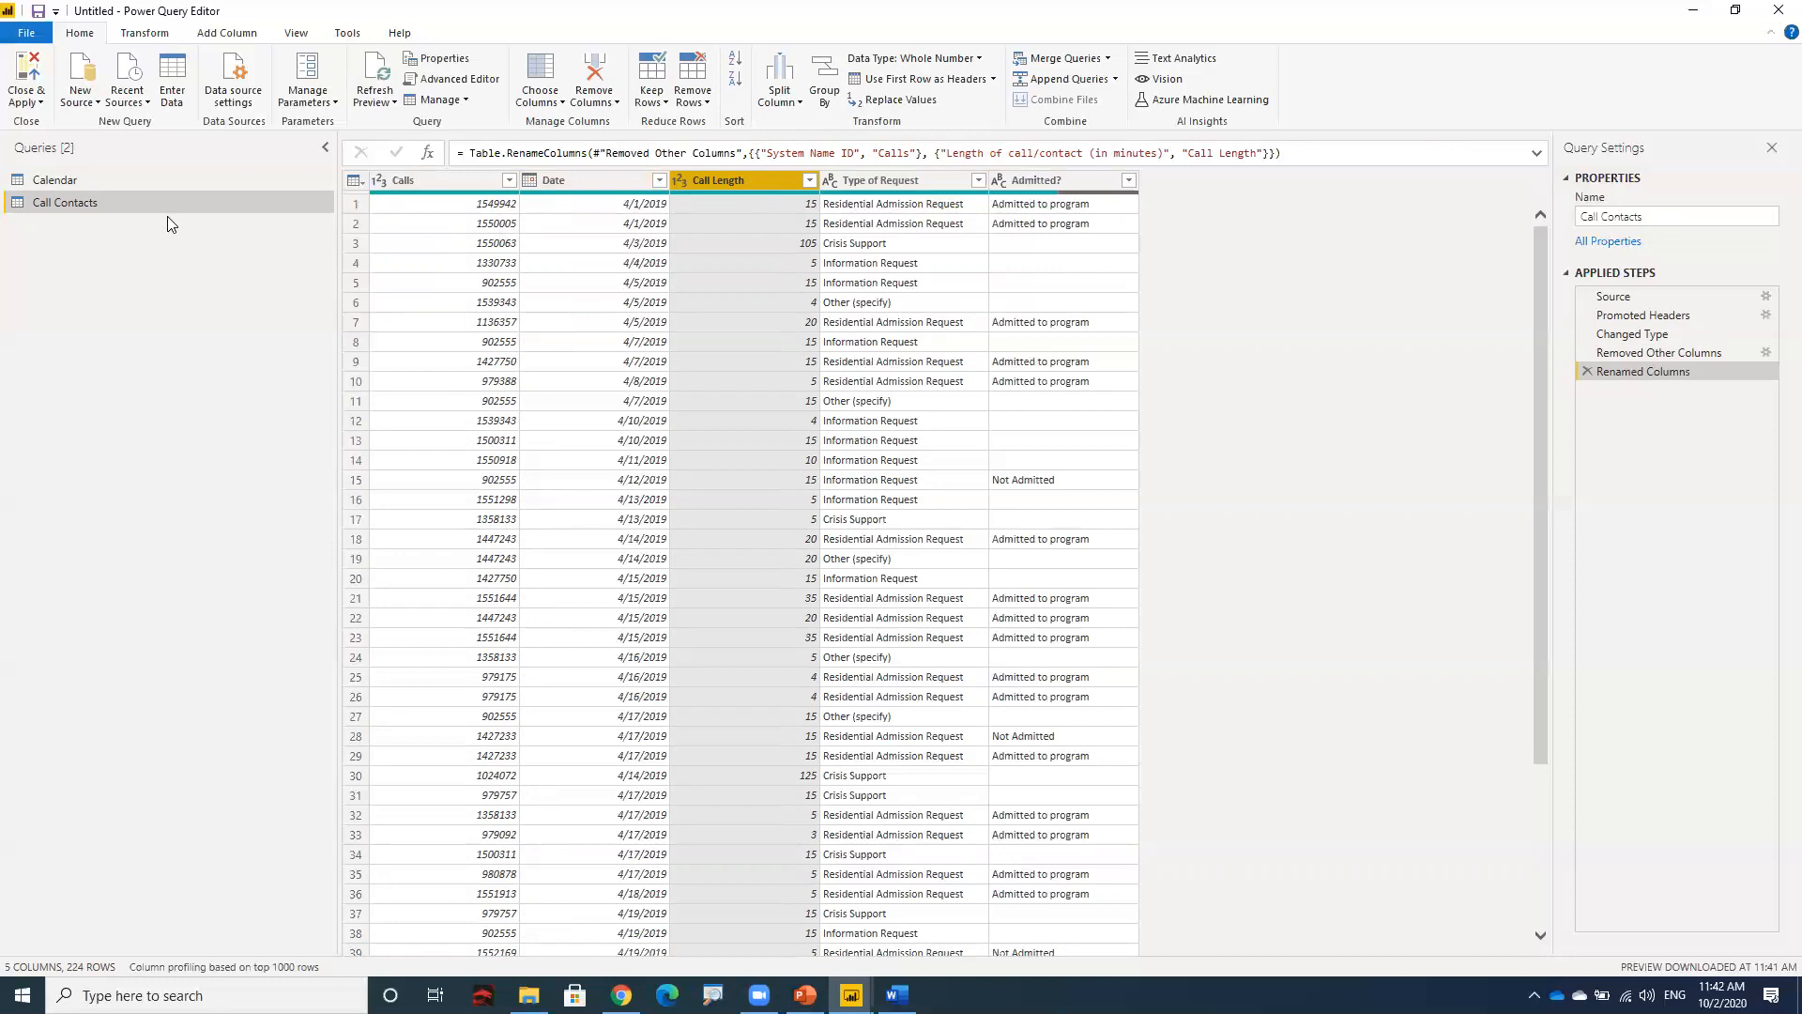
left_click(36, 69)
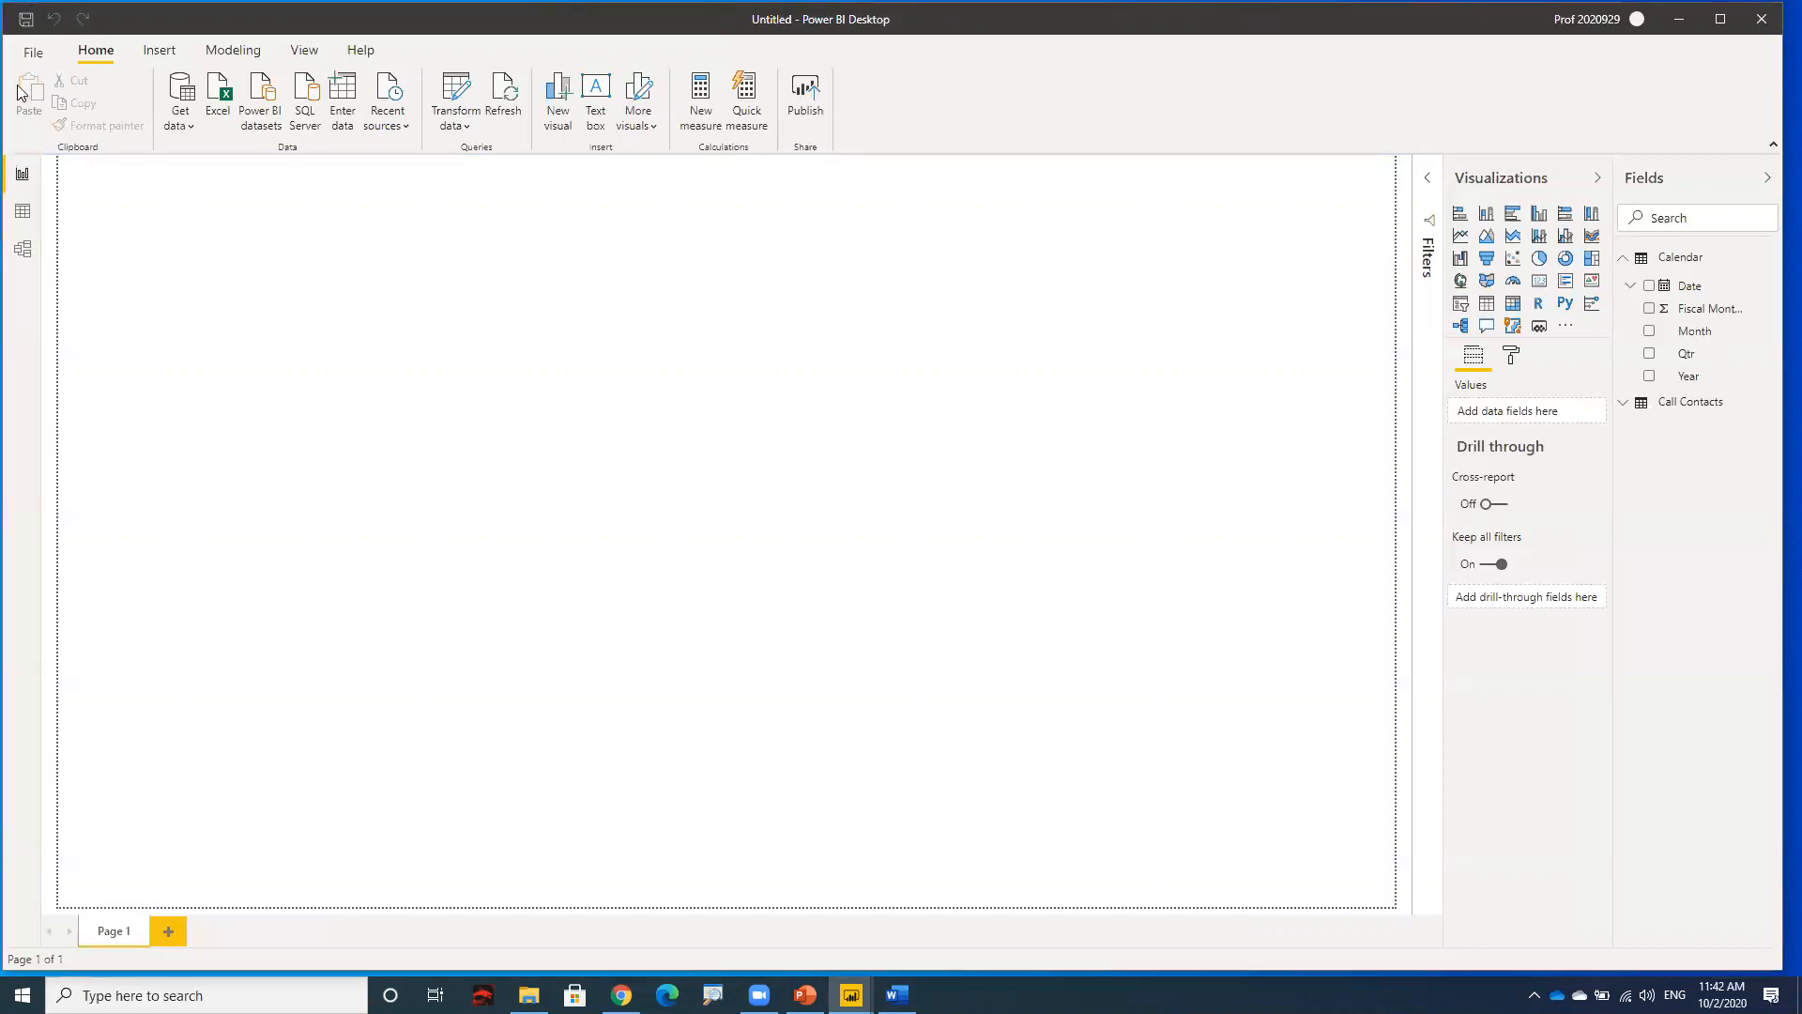
- Create a relationship in the data model between the Date field of Call Contacts and the Date field of Calendar
left_click(25, 253)
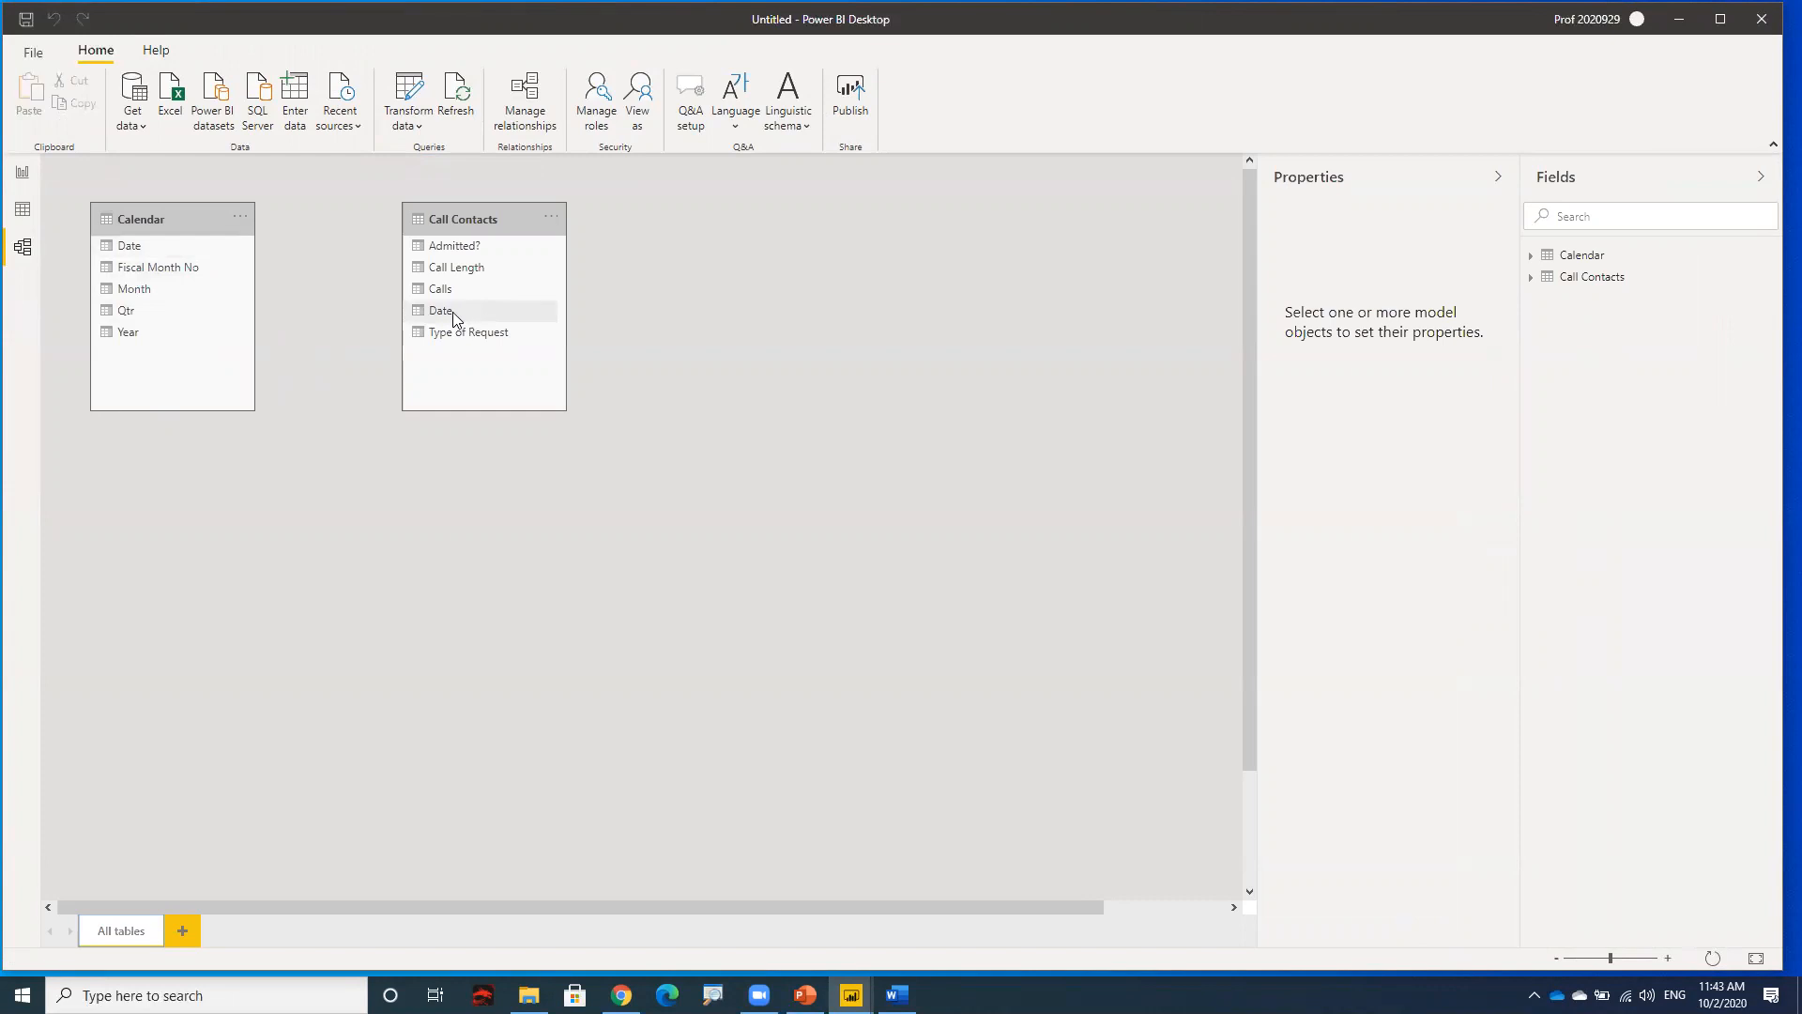
left_click_drag(459, 316, 163, 253)
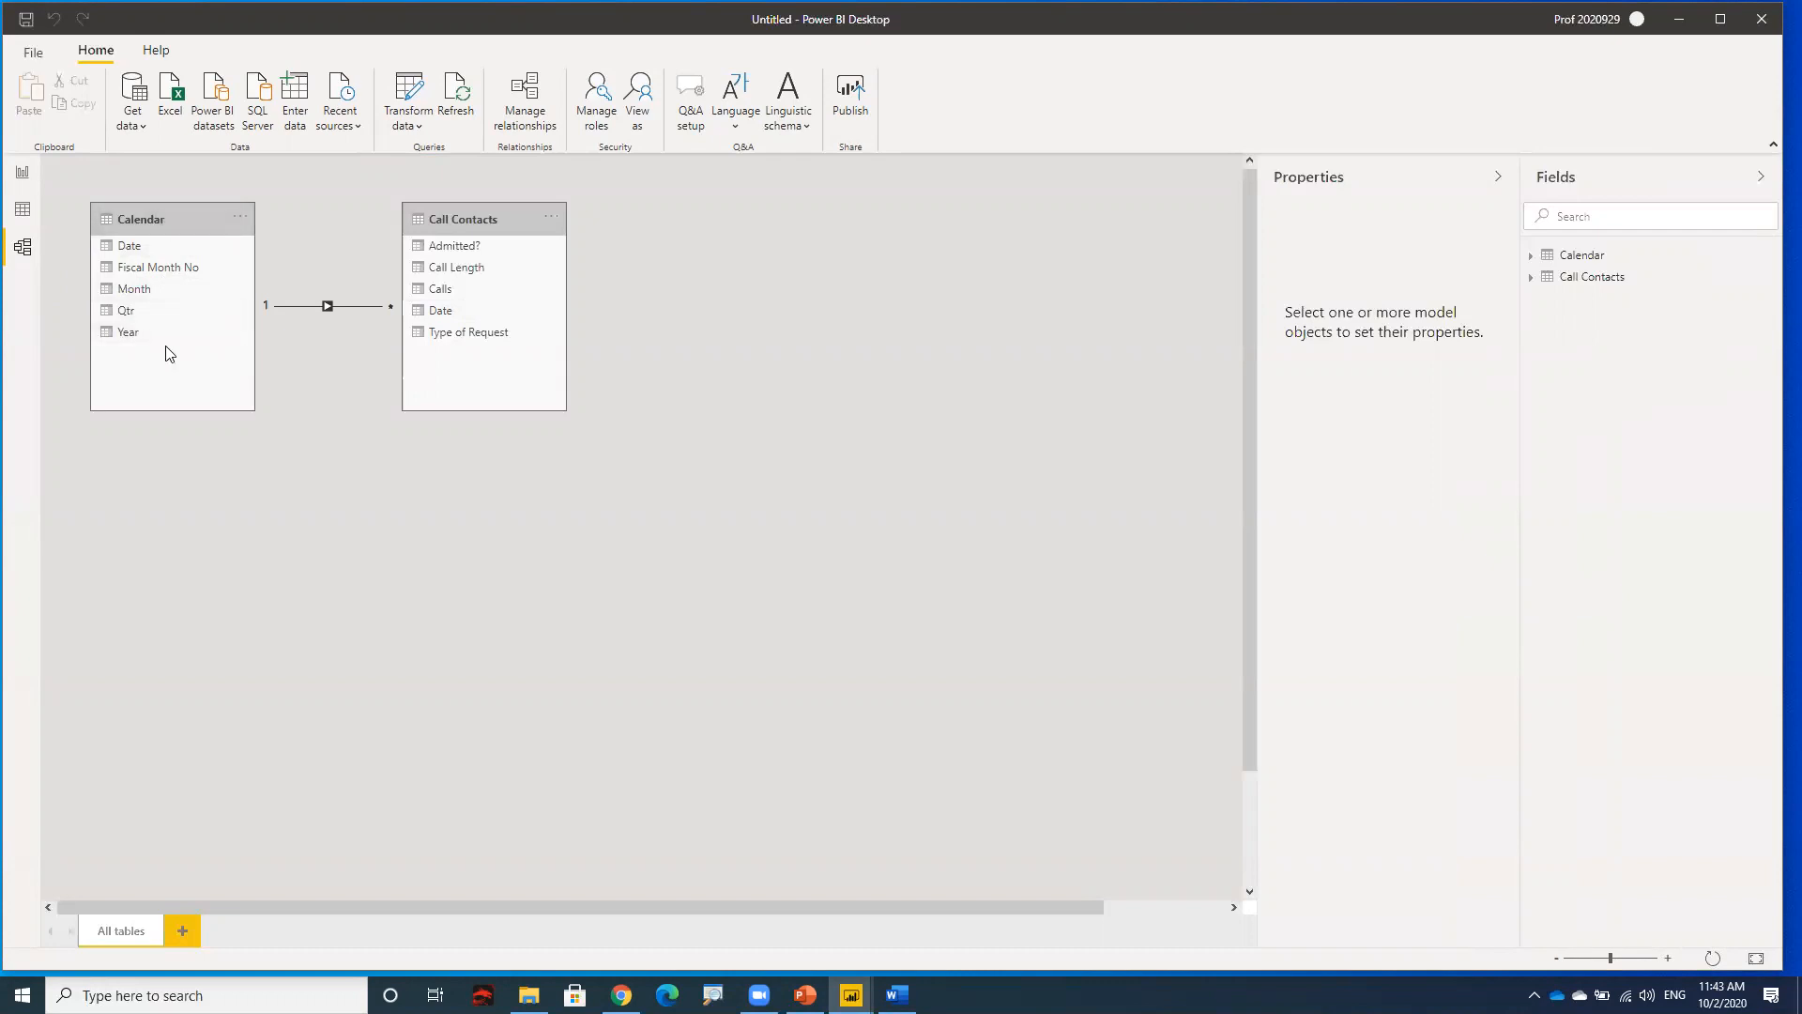
left_click_drag(388, 306, 522, 326)
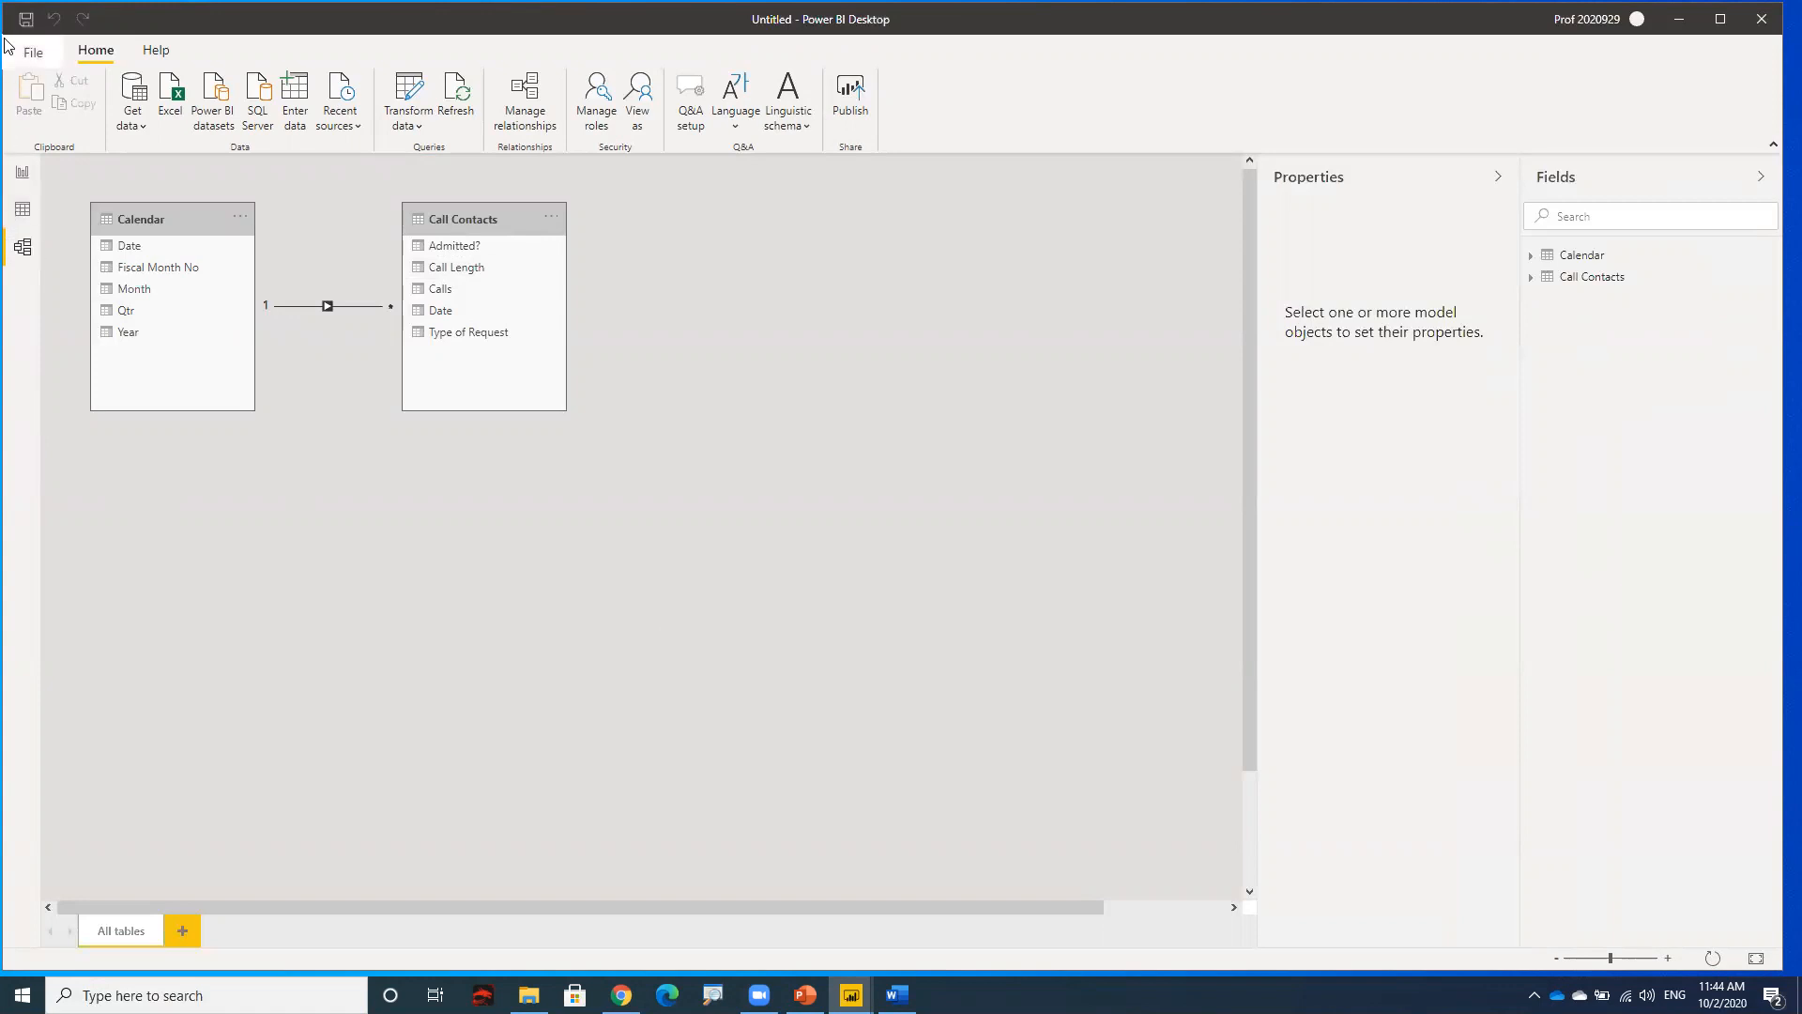
- Hide the Date and Fiscal Month No columns of the Calendar table in report view
left_click(23, 212)
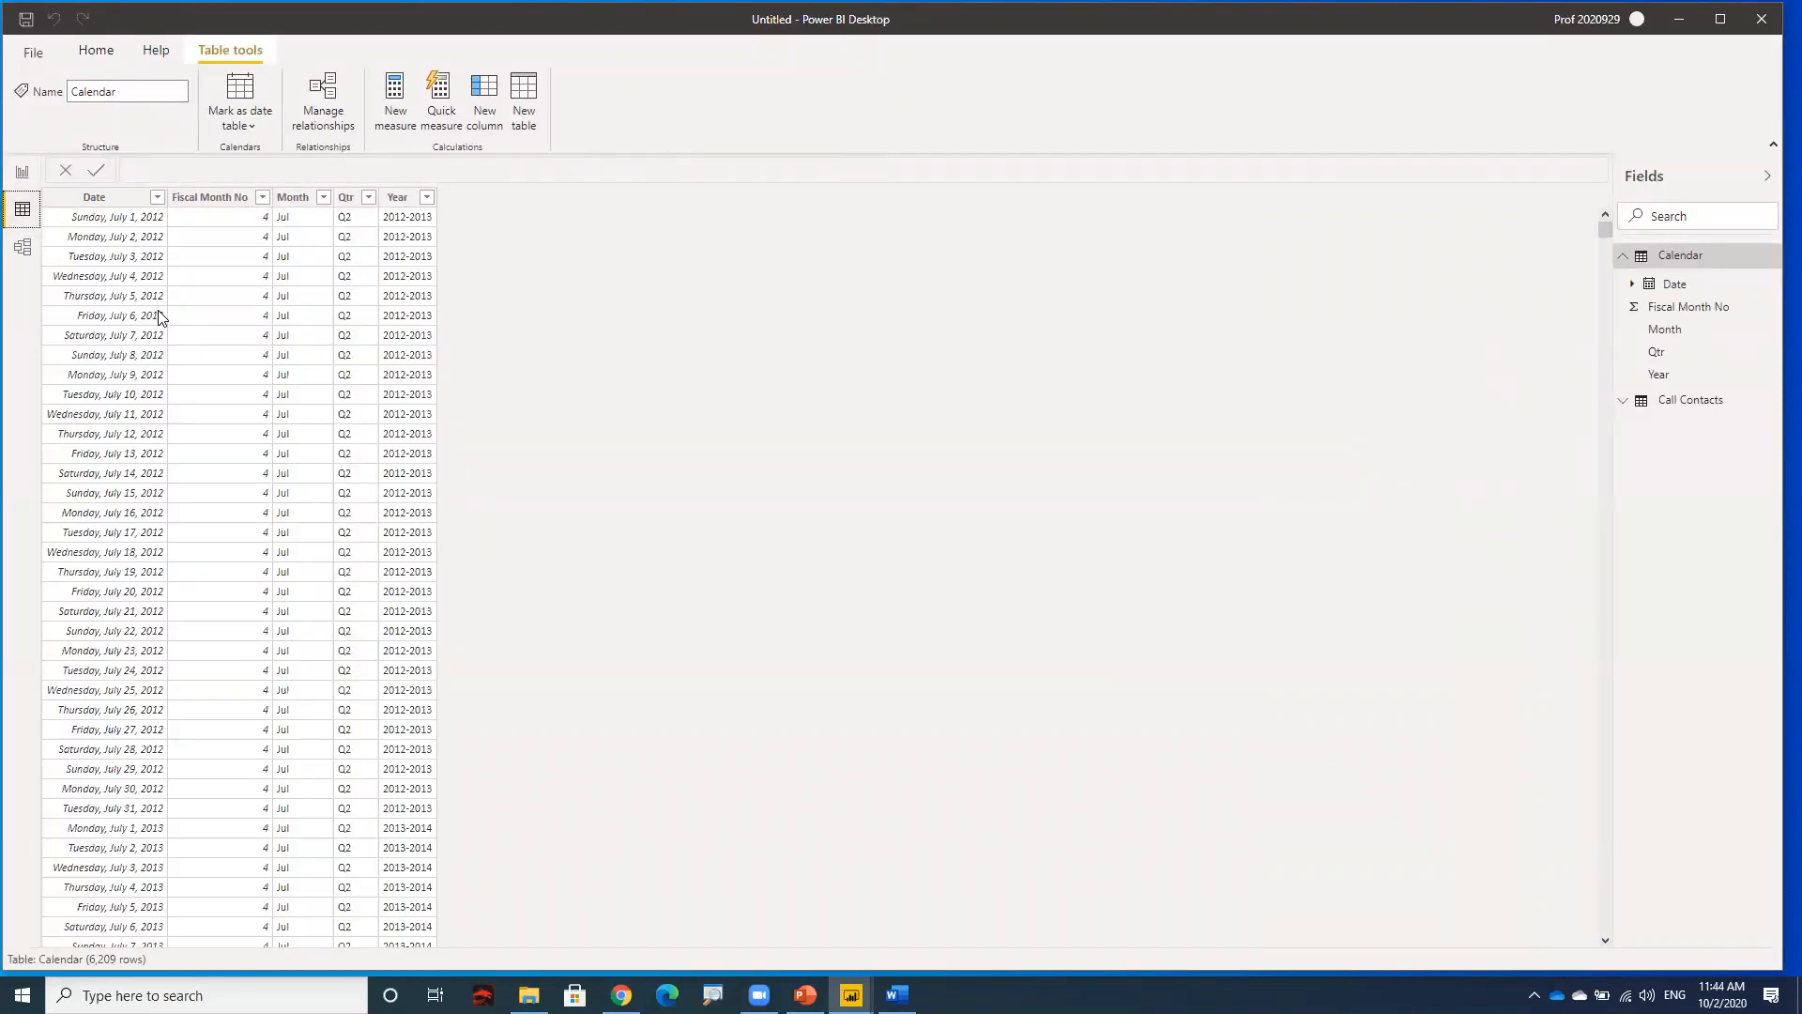
right_click(120, 201)
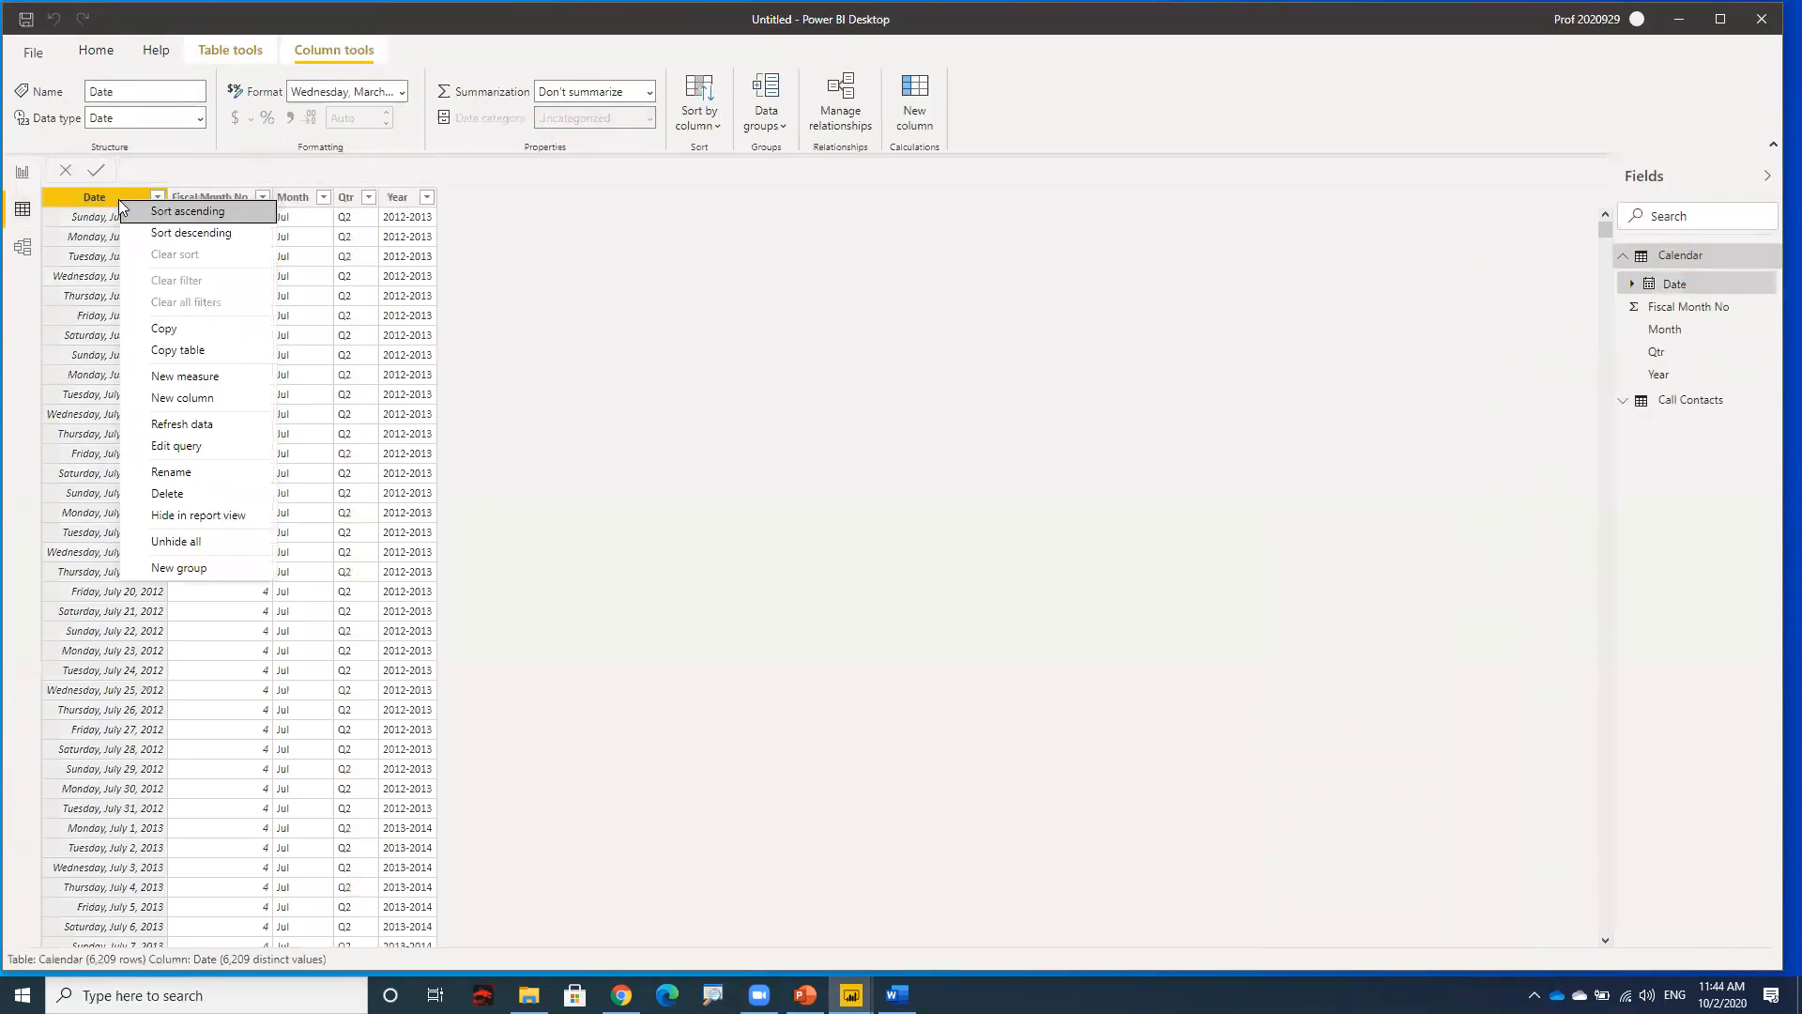
left_click(196, 515)
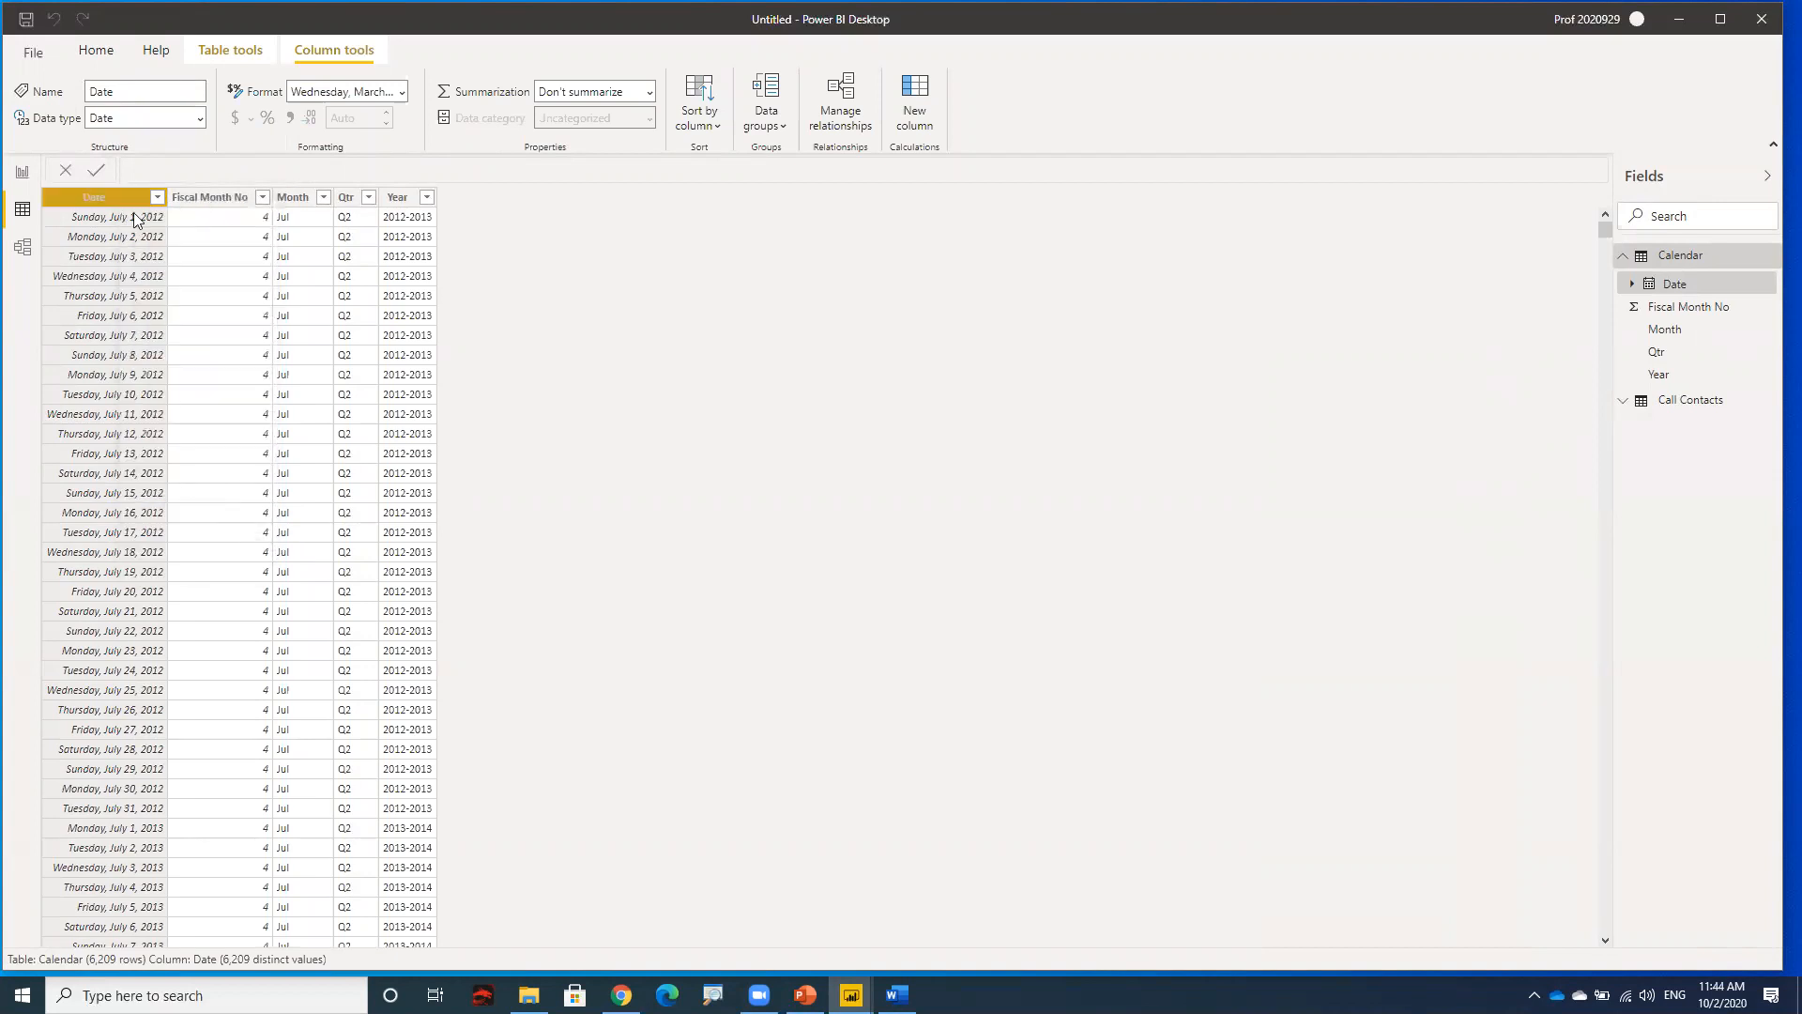
left_click(211, 207)
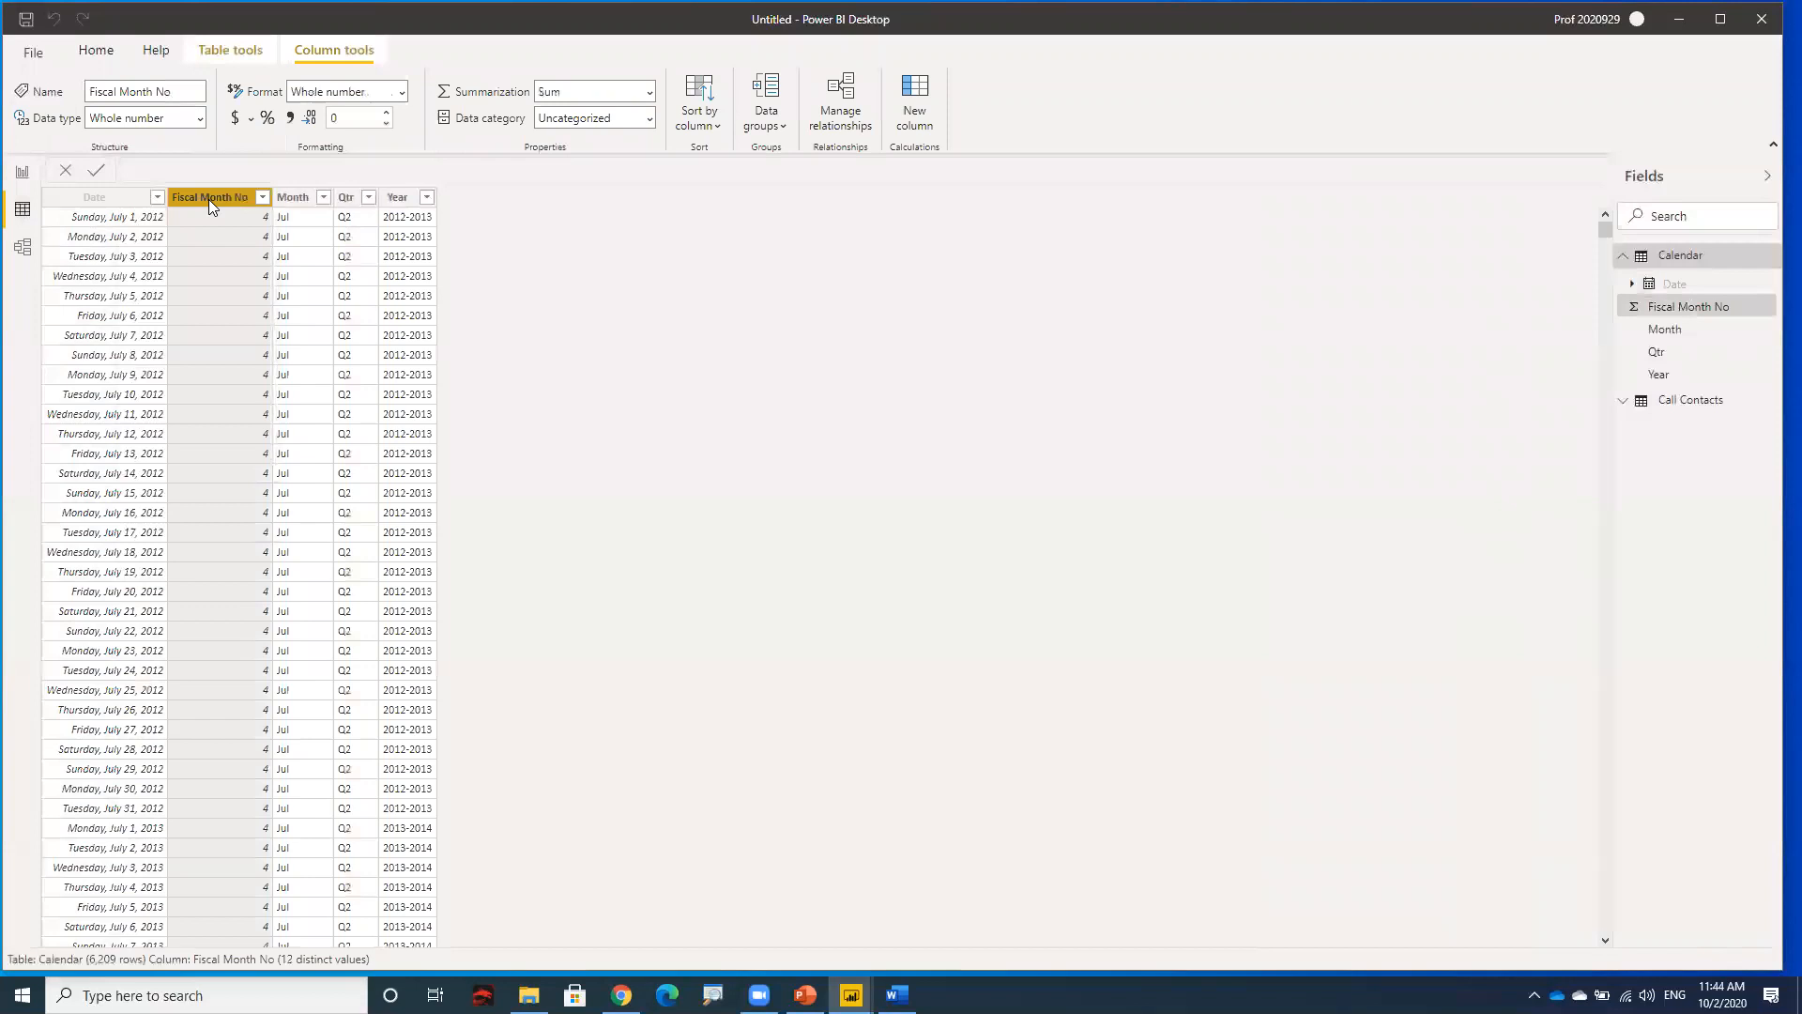
right_click(210, 207)
left_click(262, 517)
- Sort the Calendar table's Month column by Fiscal Month No
left_click(300, 206)
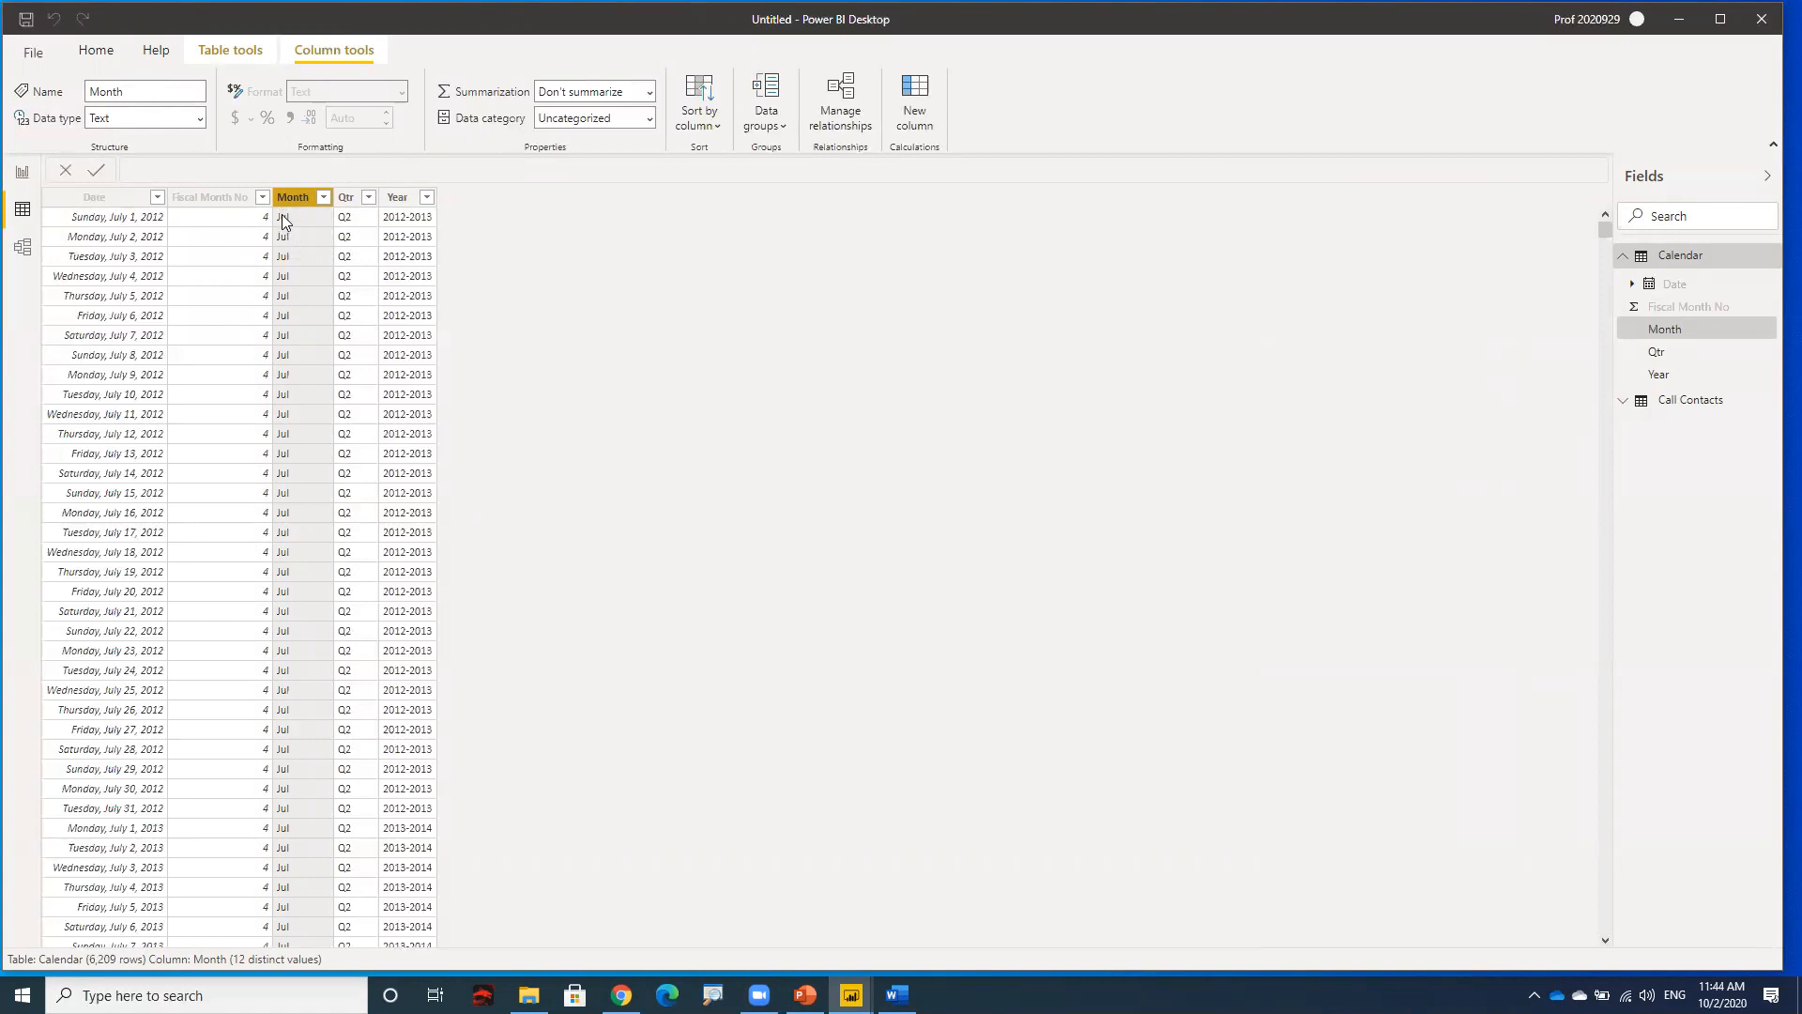
left_click(123, 93)
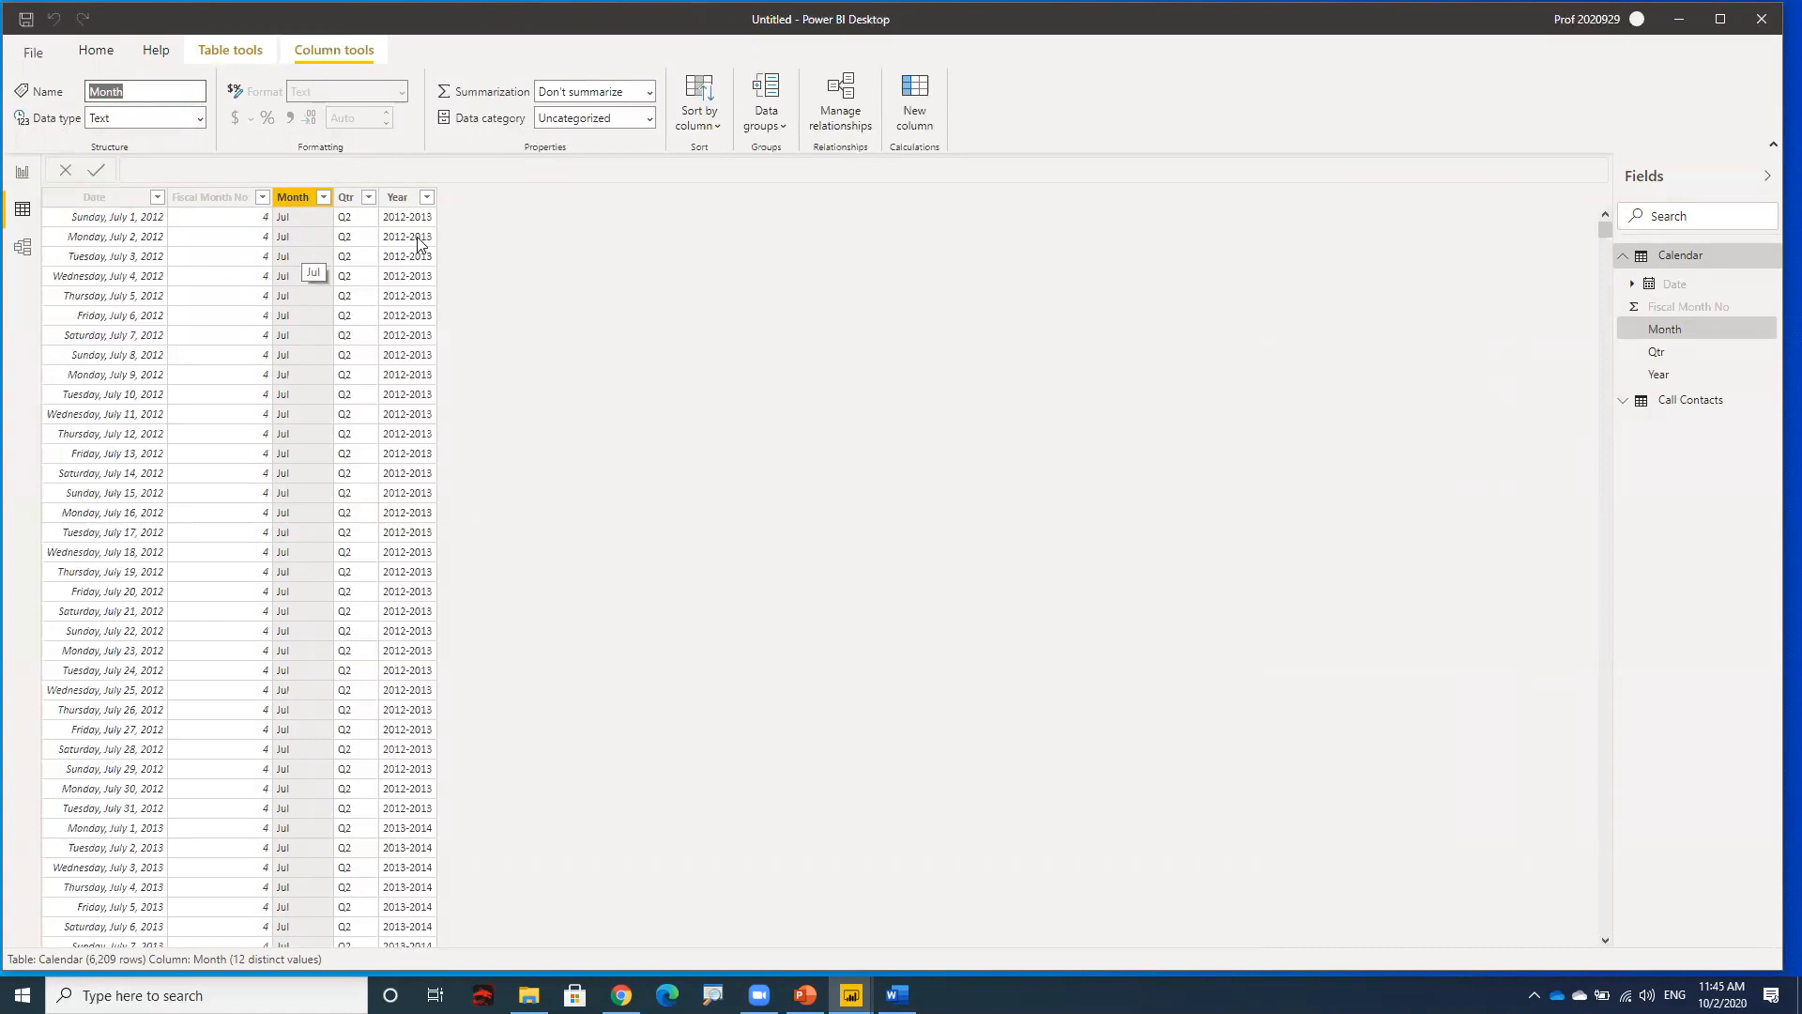
left_click(717, 126)
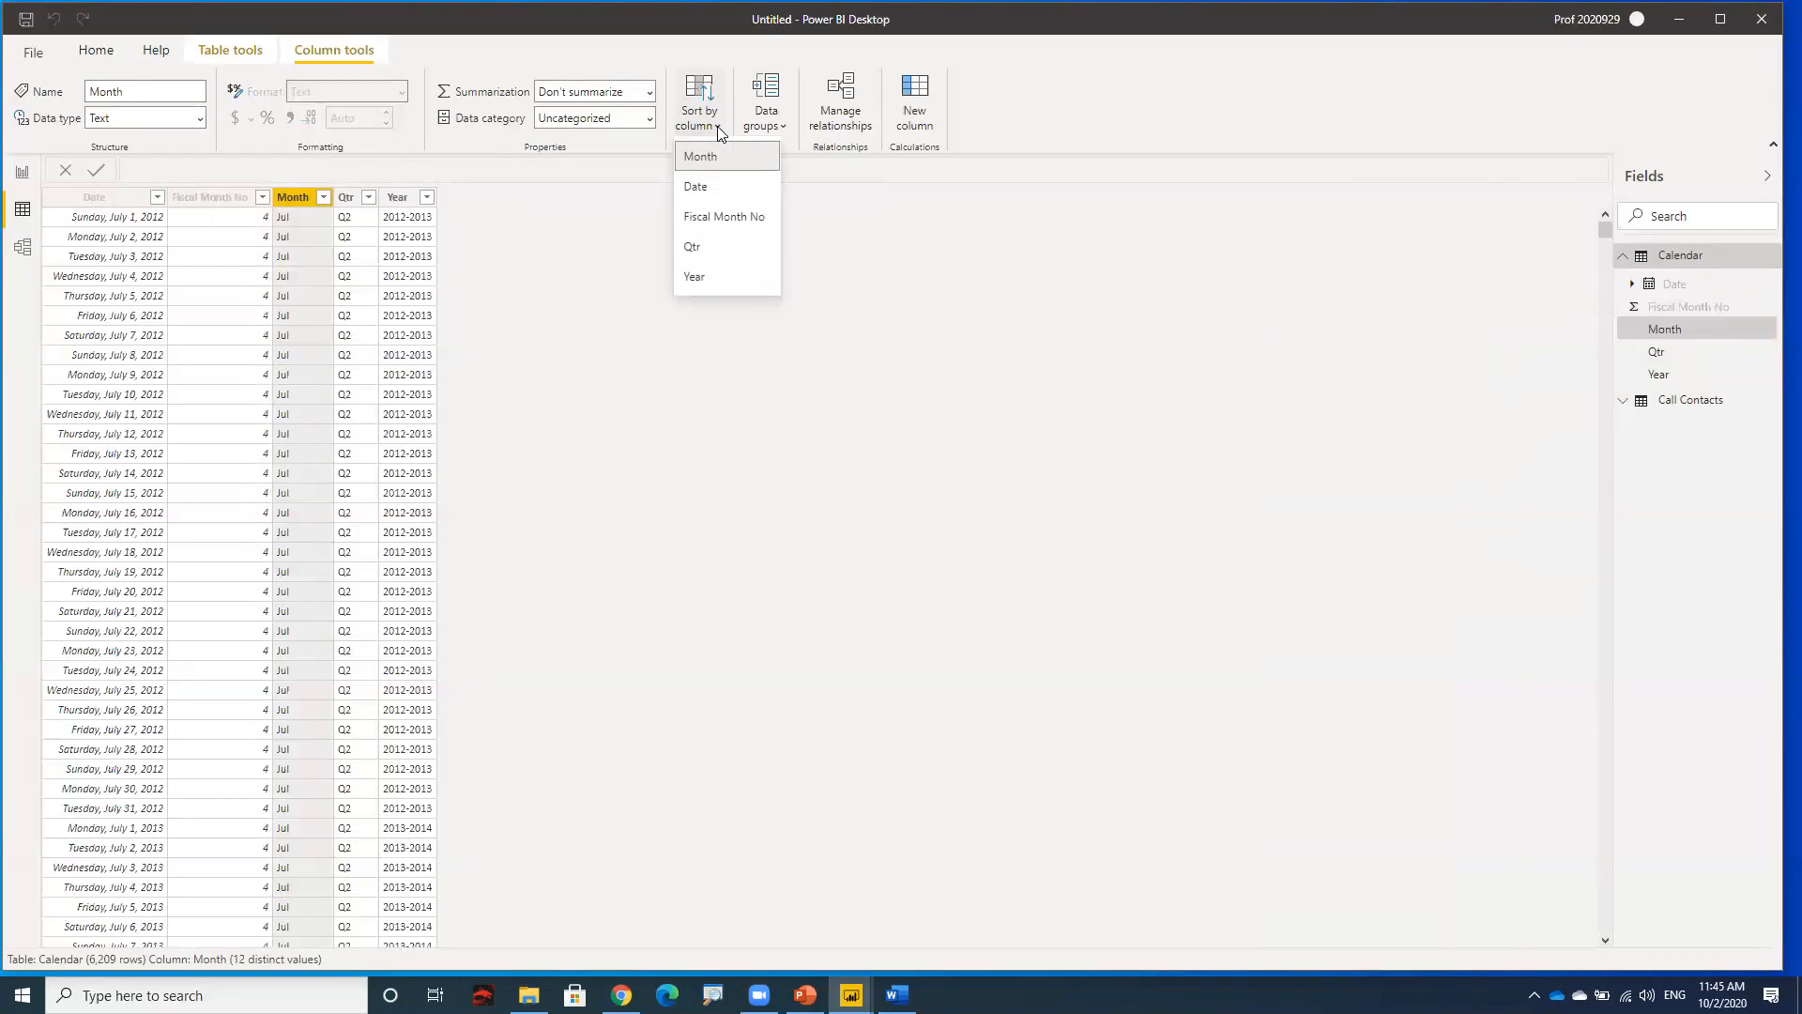
left_click(751, 225)
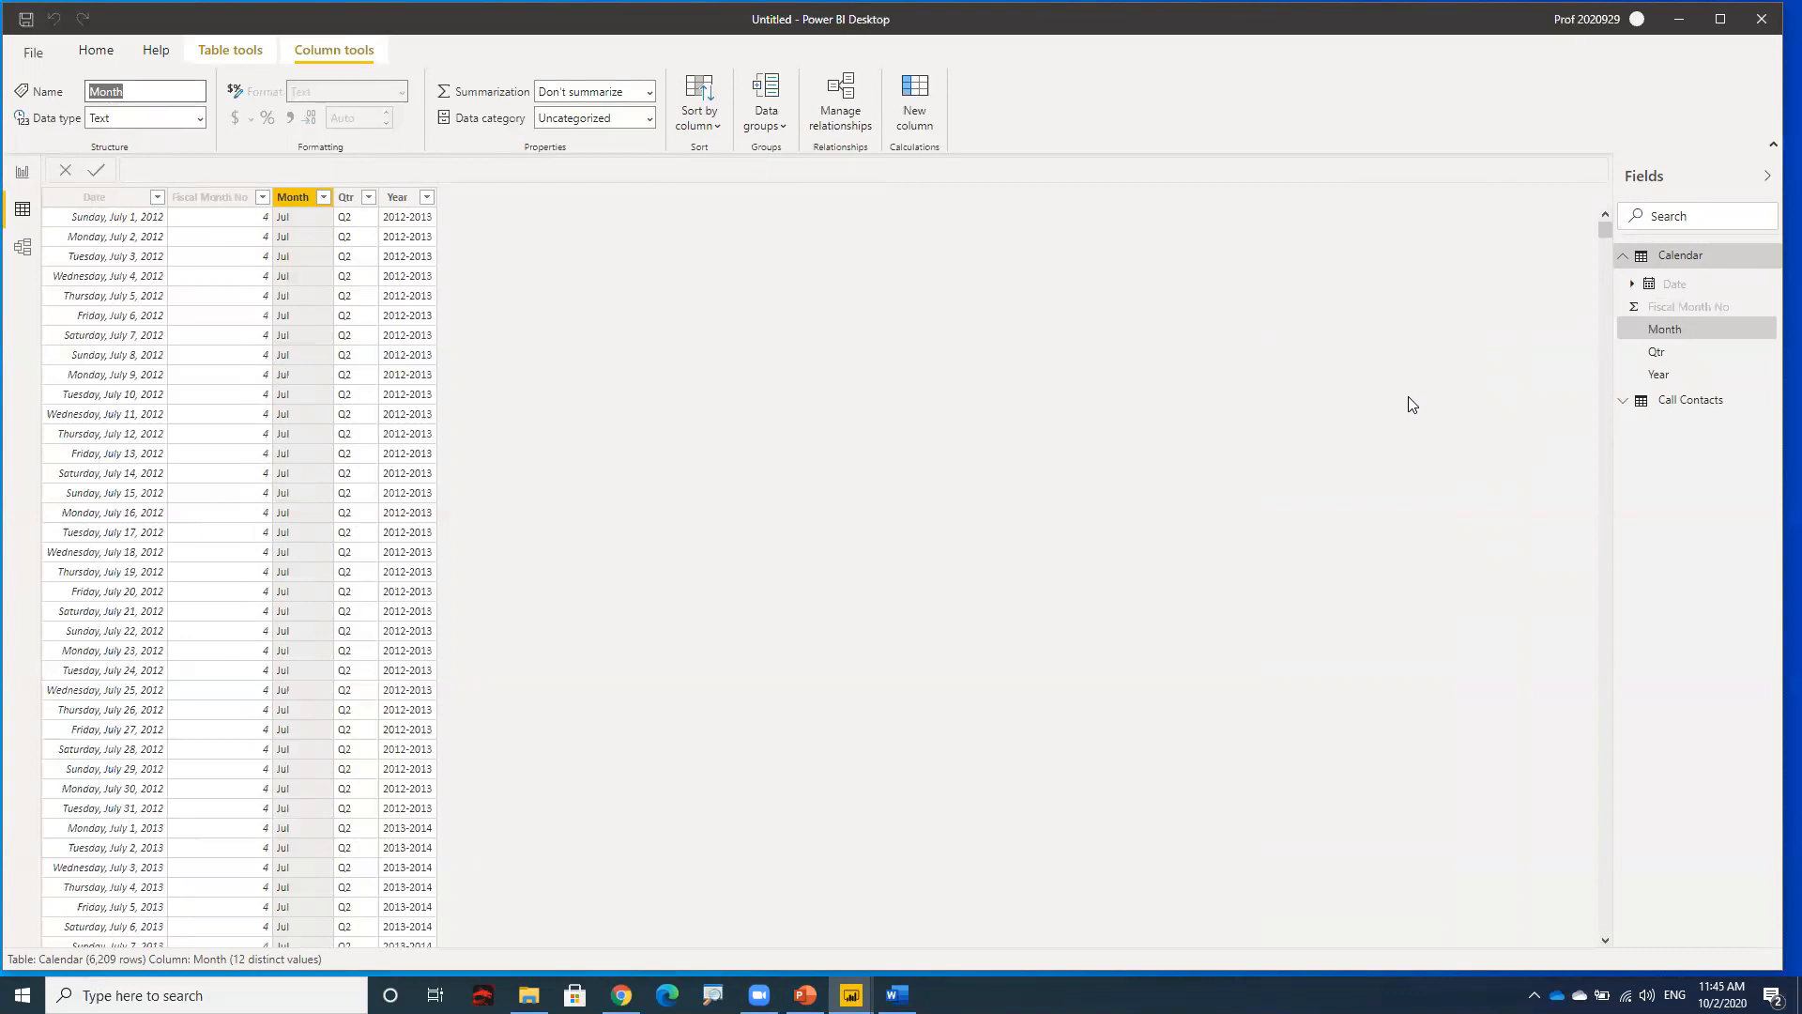
- Set the default summarization of the Calls column in the Call Contacts table to Count
left_click(1685, 404)
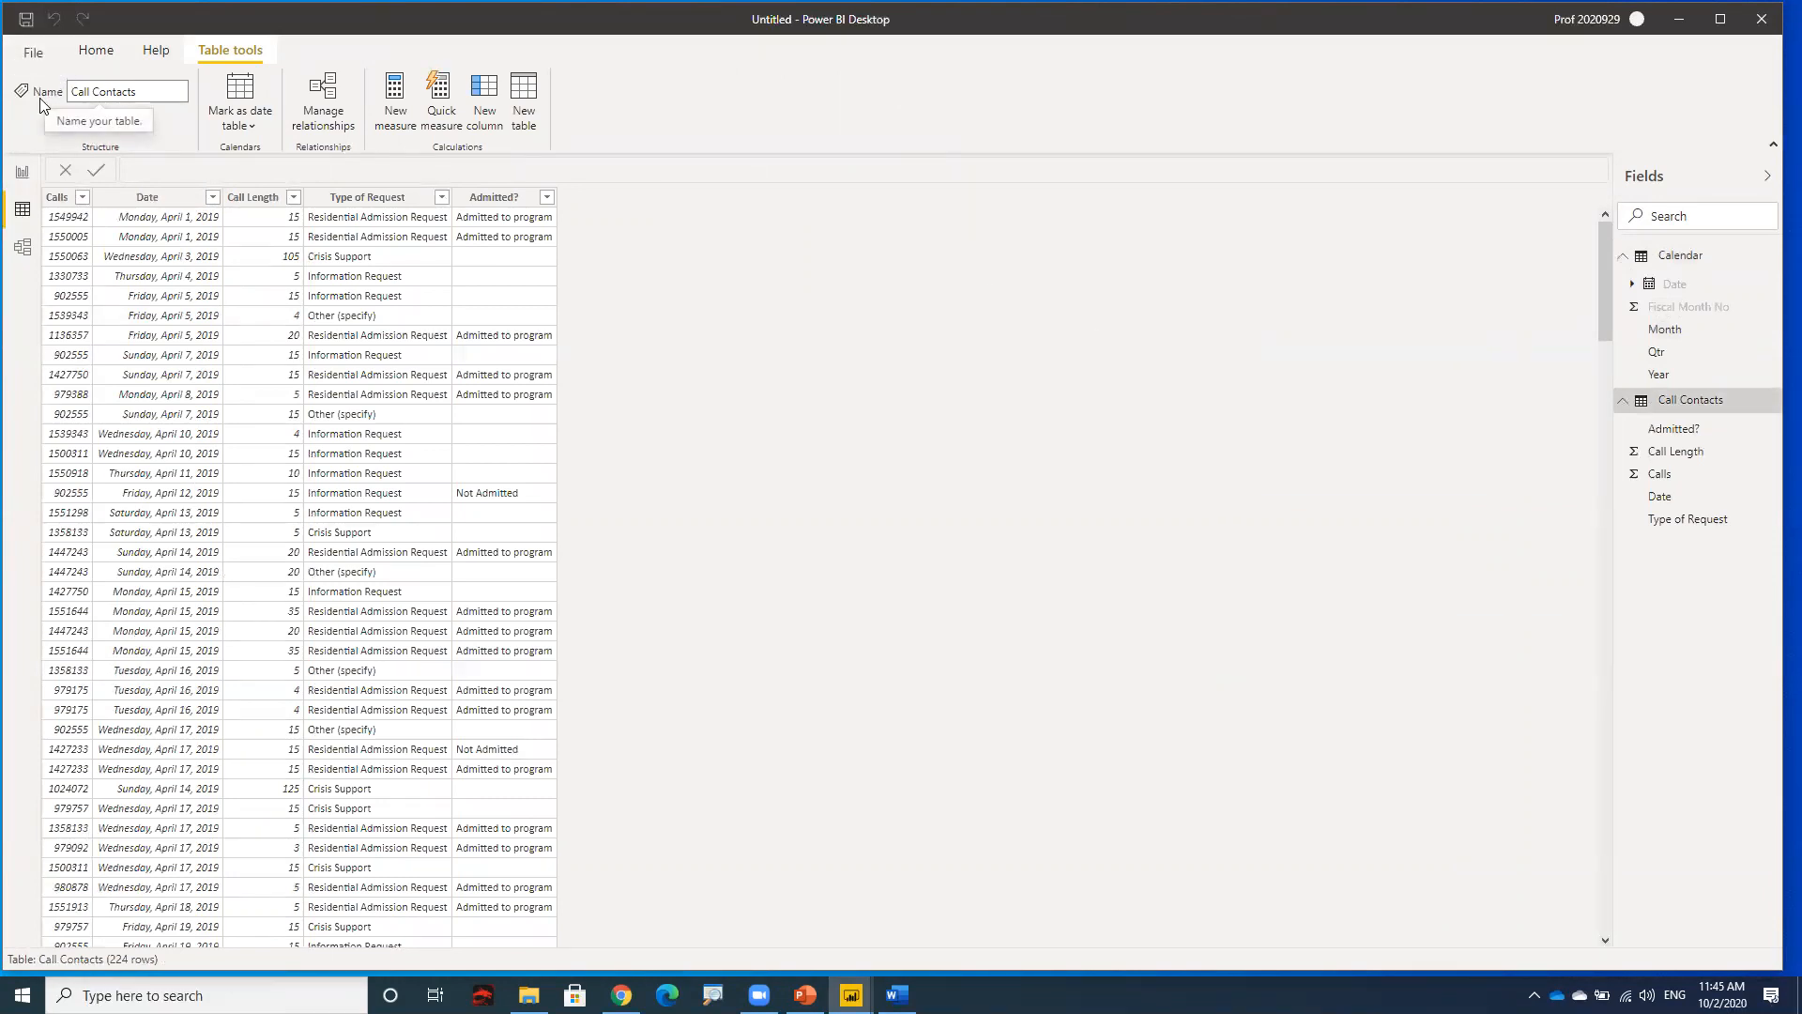
left_click(58, 197)
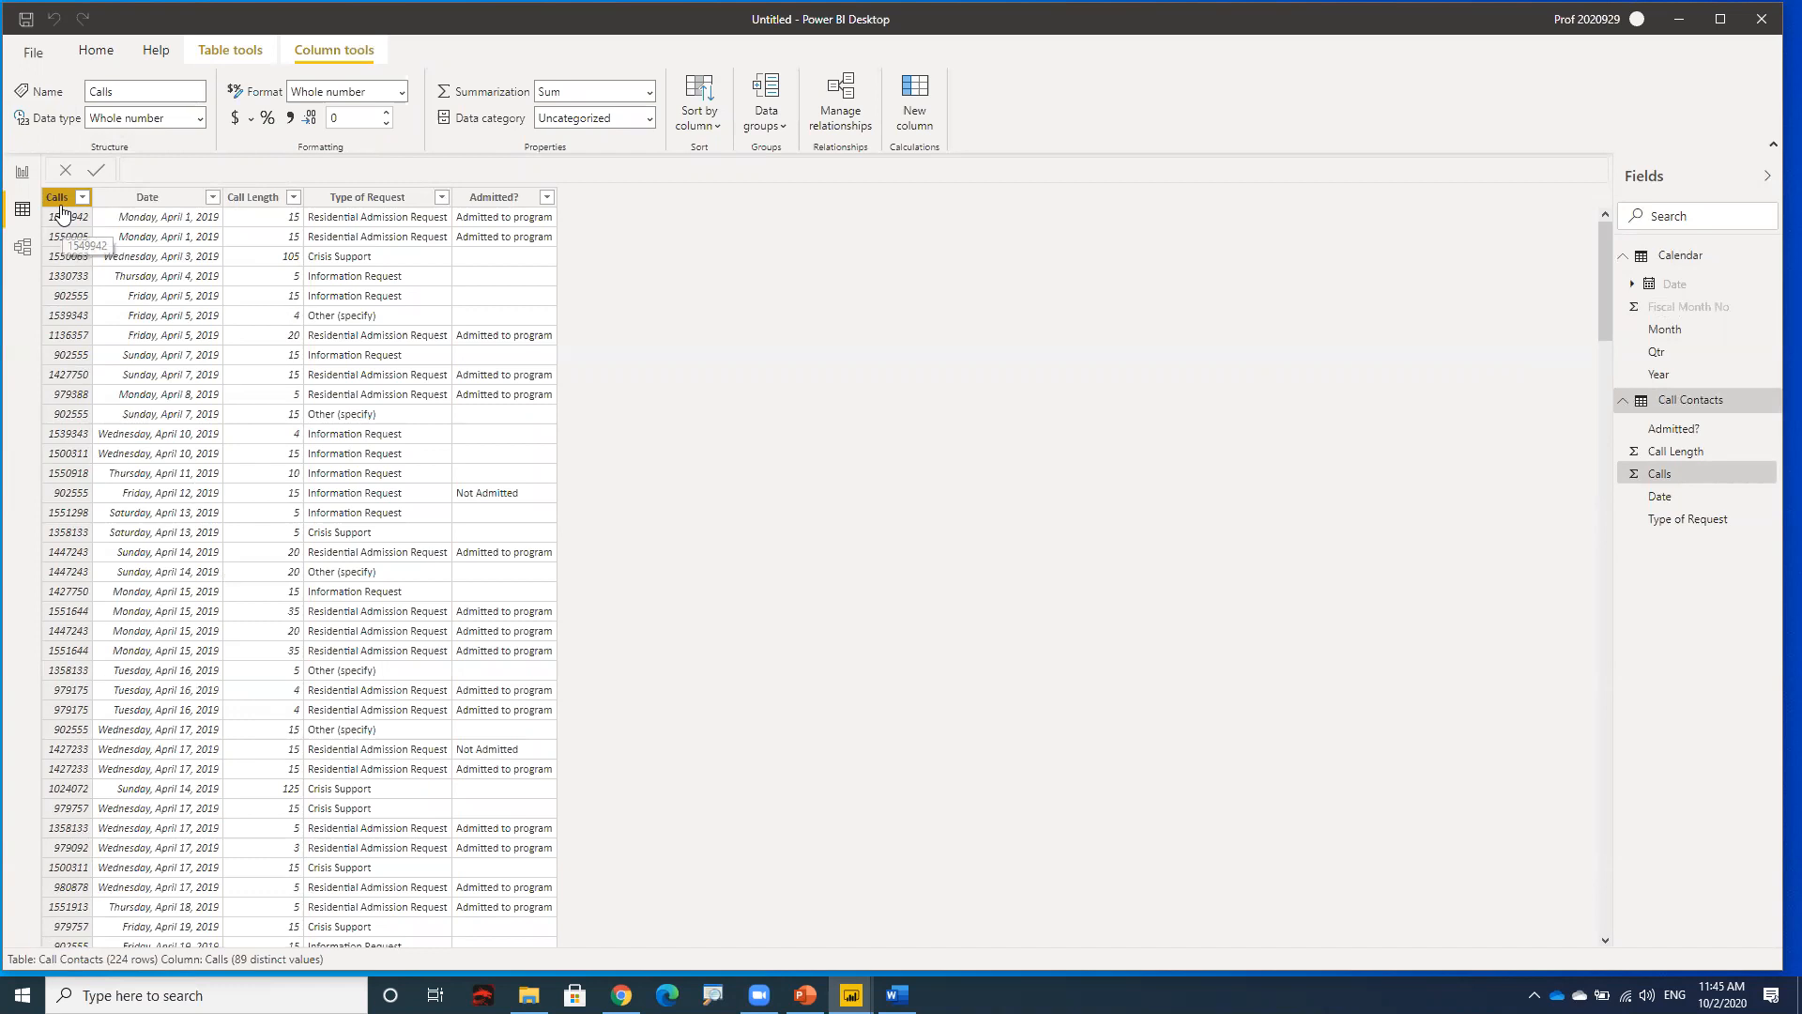
left_click(651, 93)
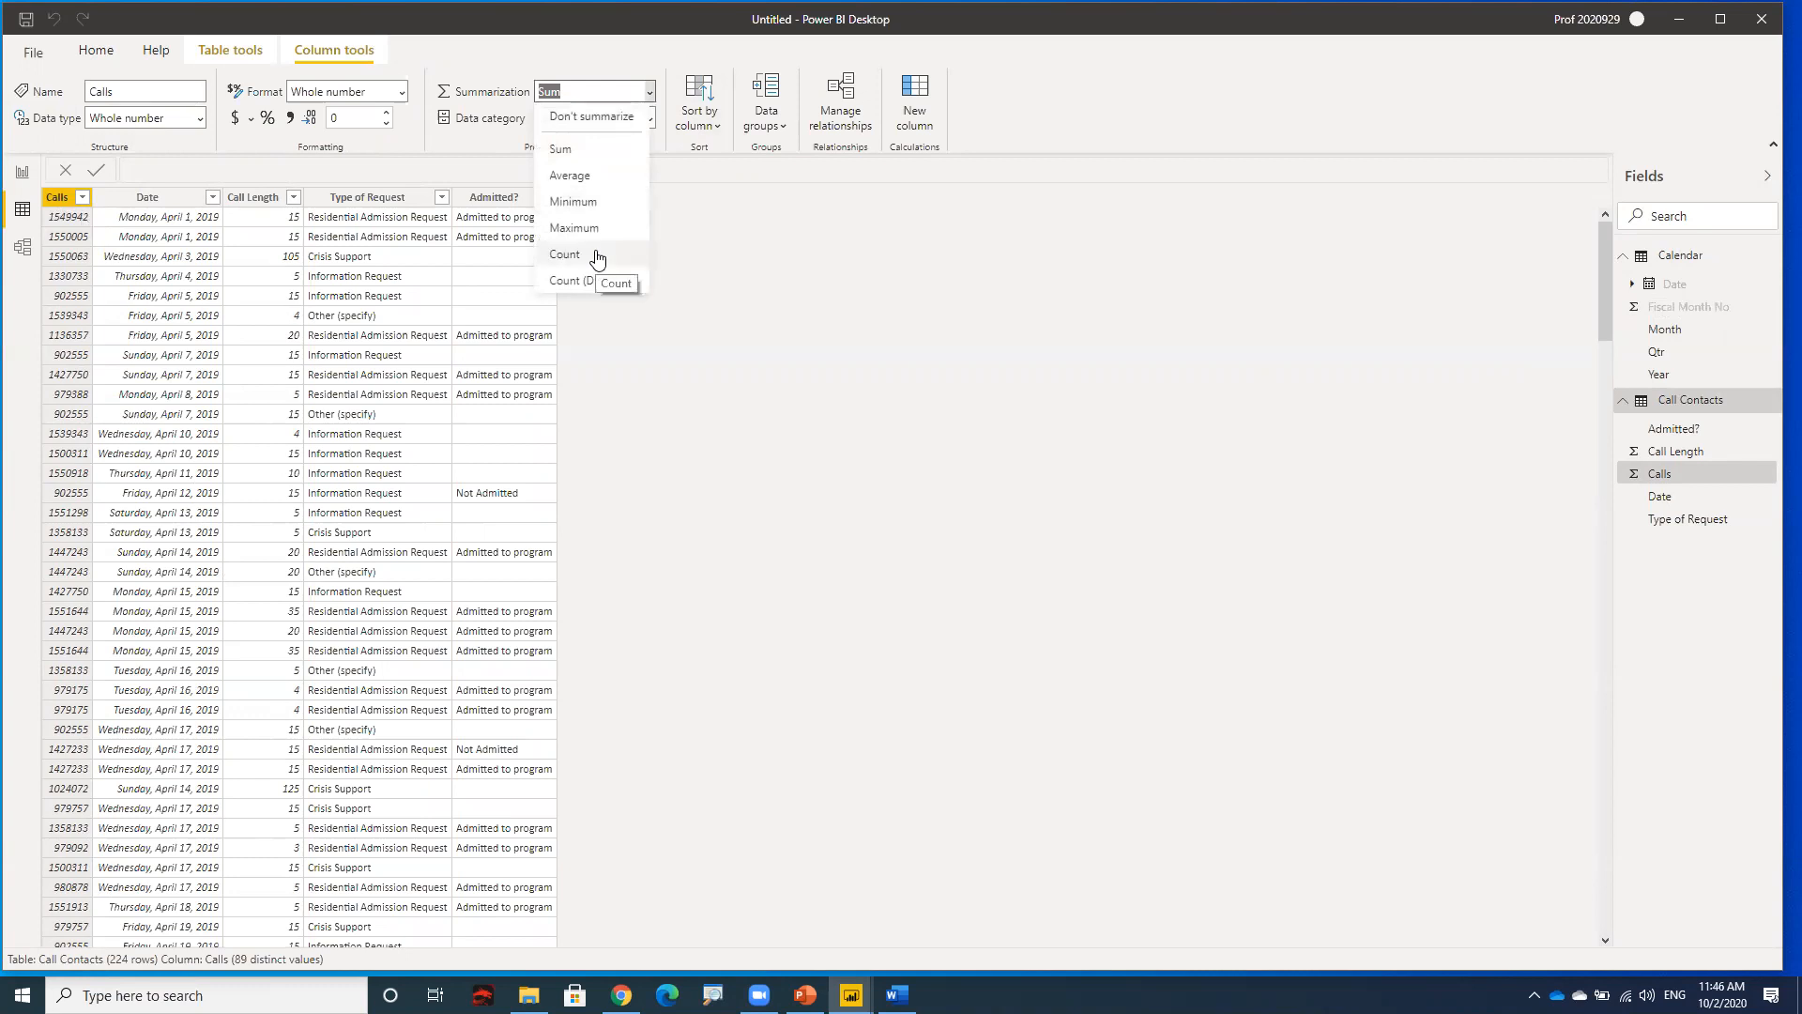
left_click(565, 255)
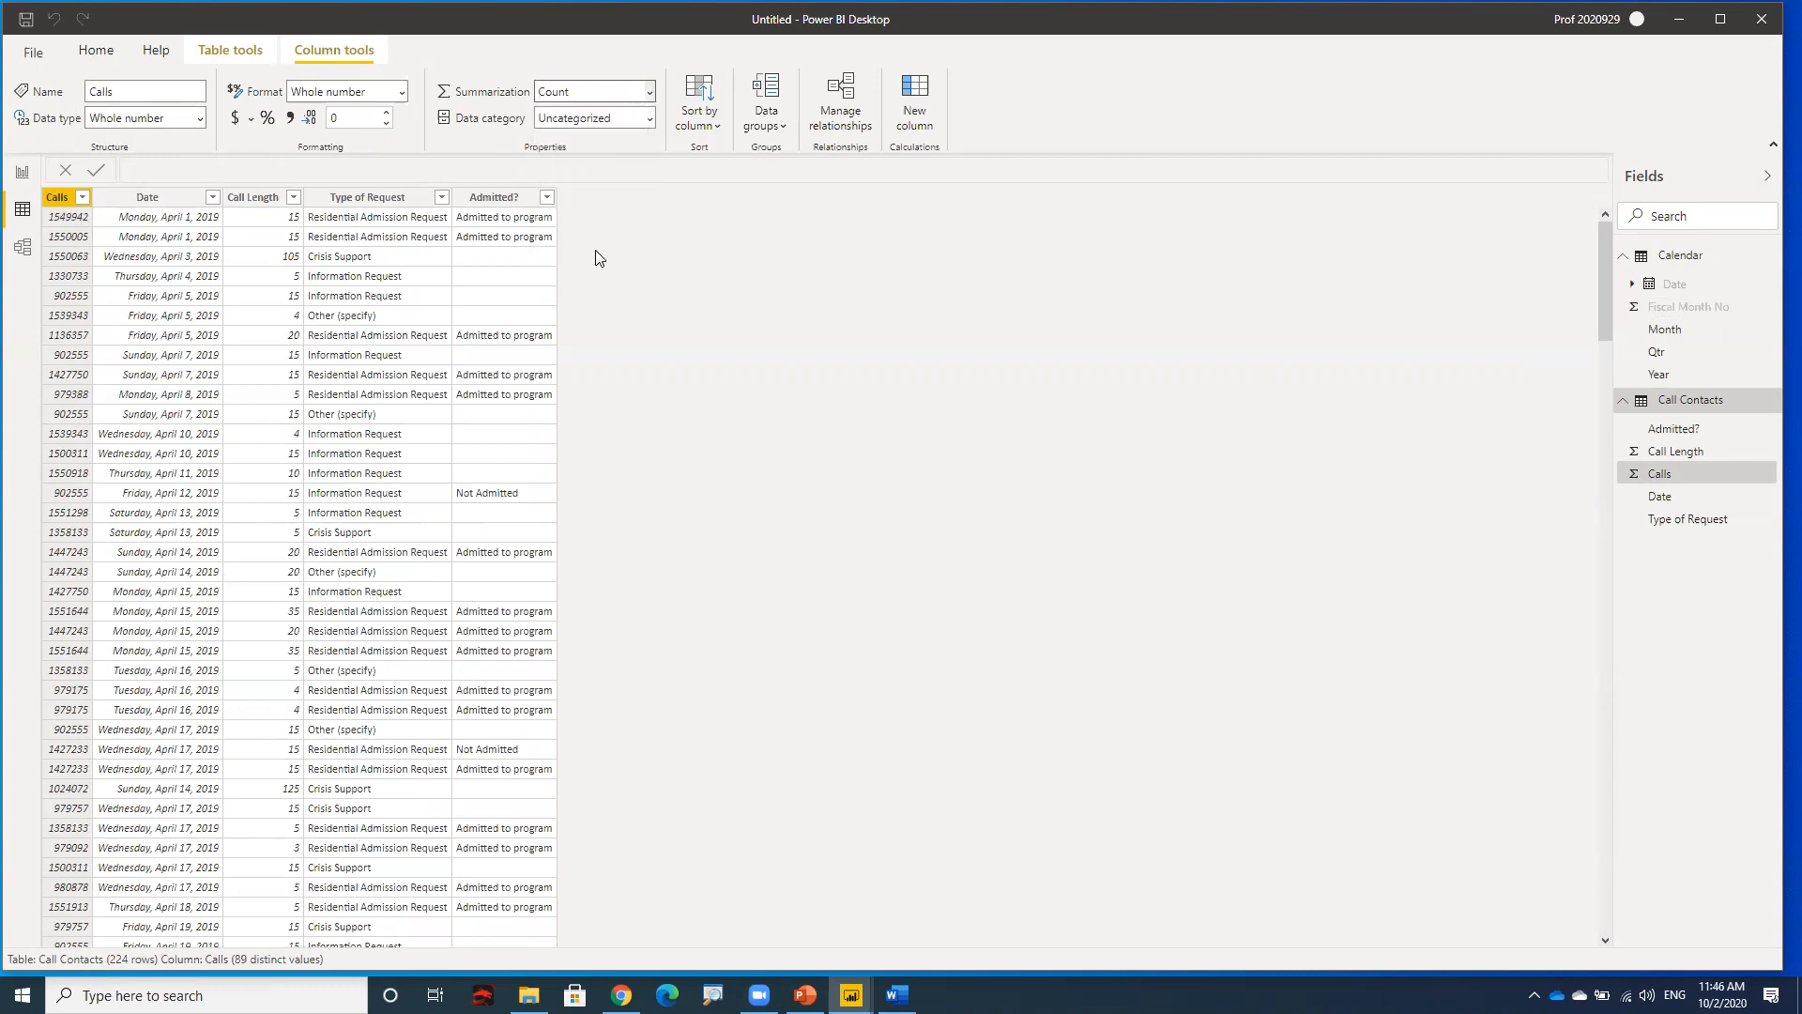
- Hide the Date column of Call Contacts in report view and set the default summarization of Call Length to Average
right_click(169, 202)
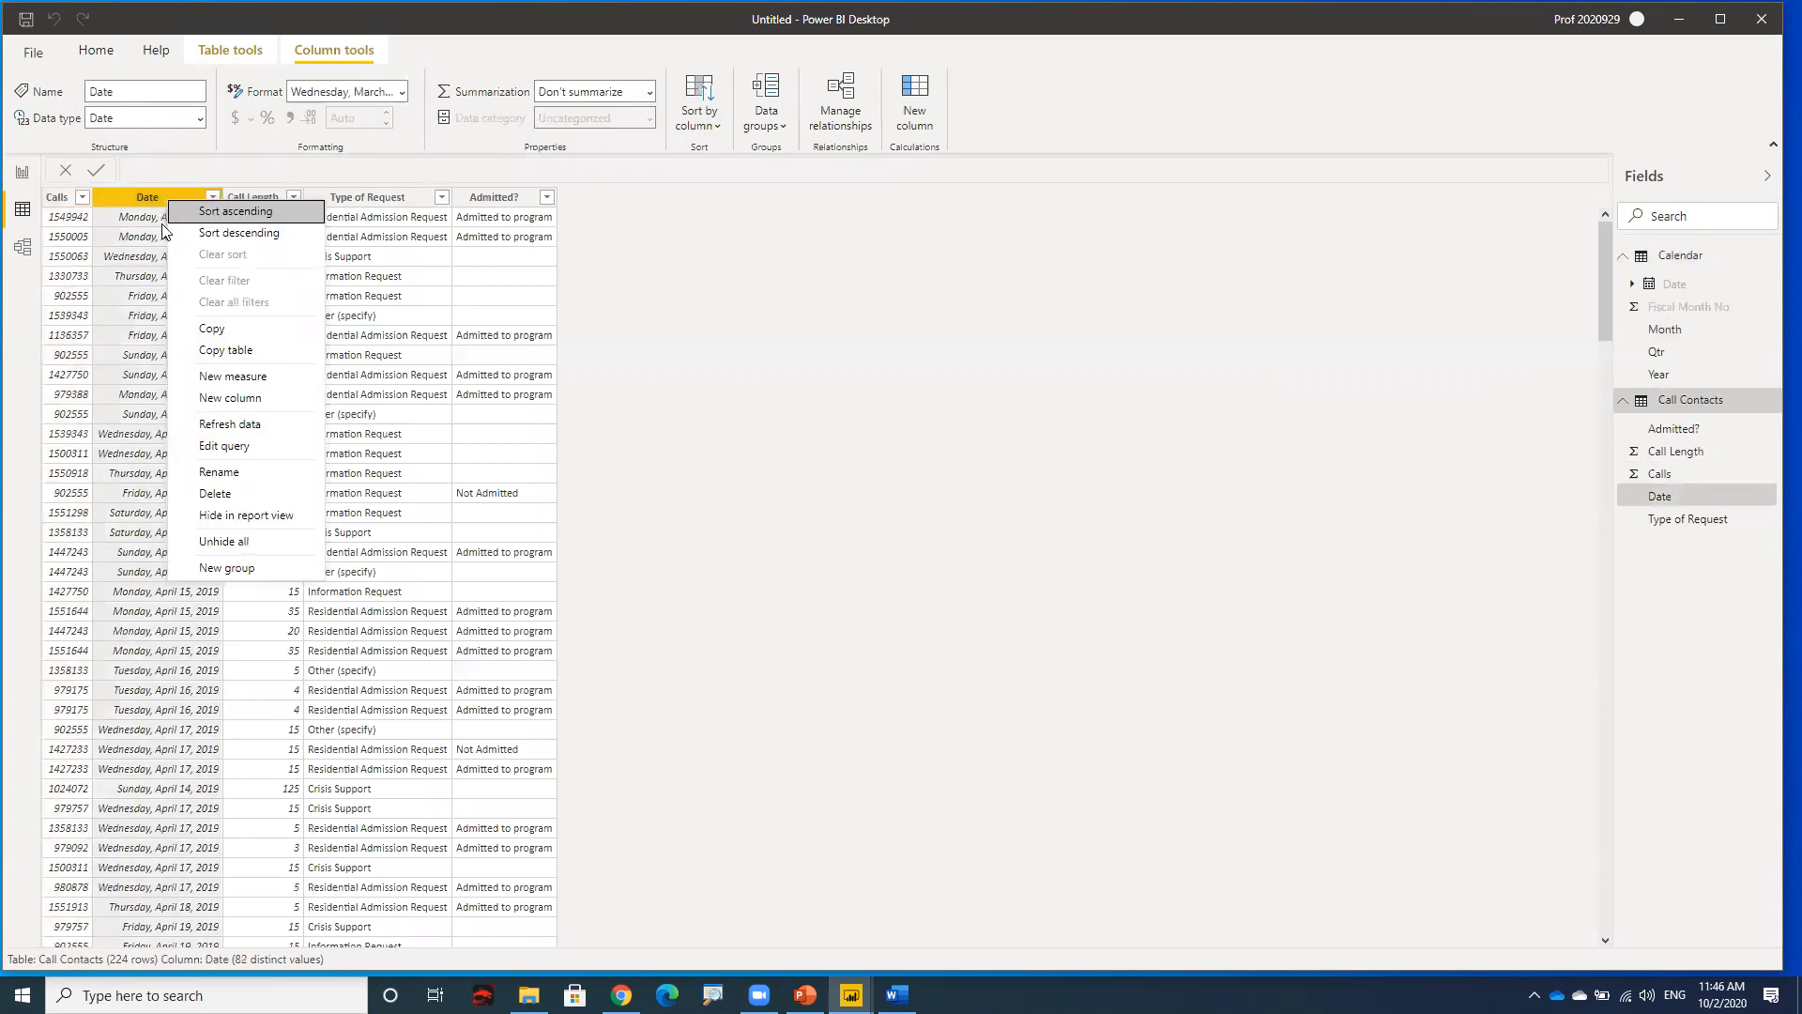
left_click(199, 516)
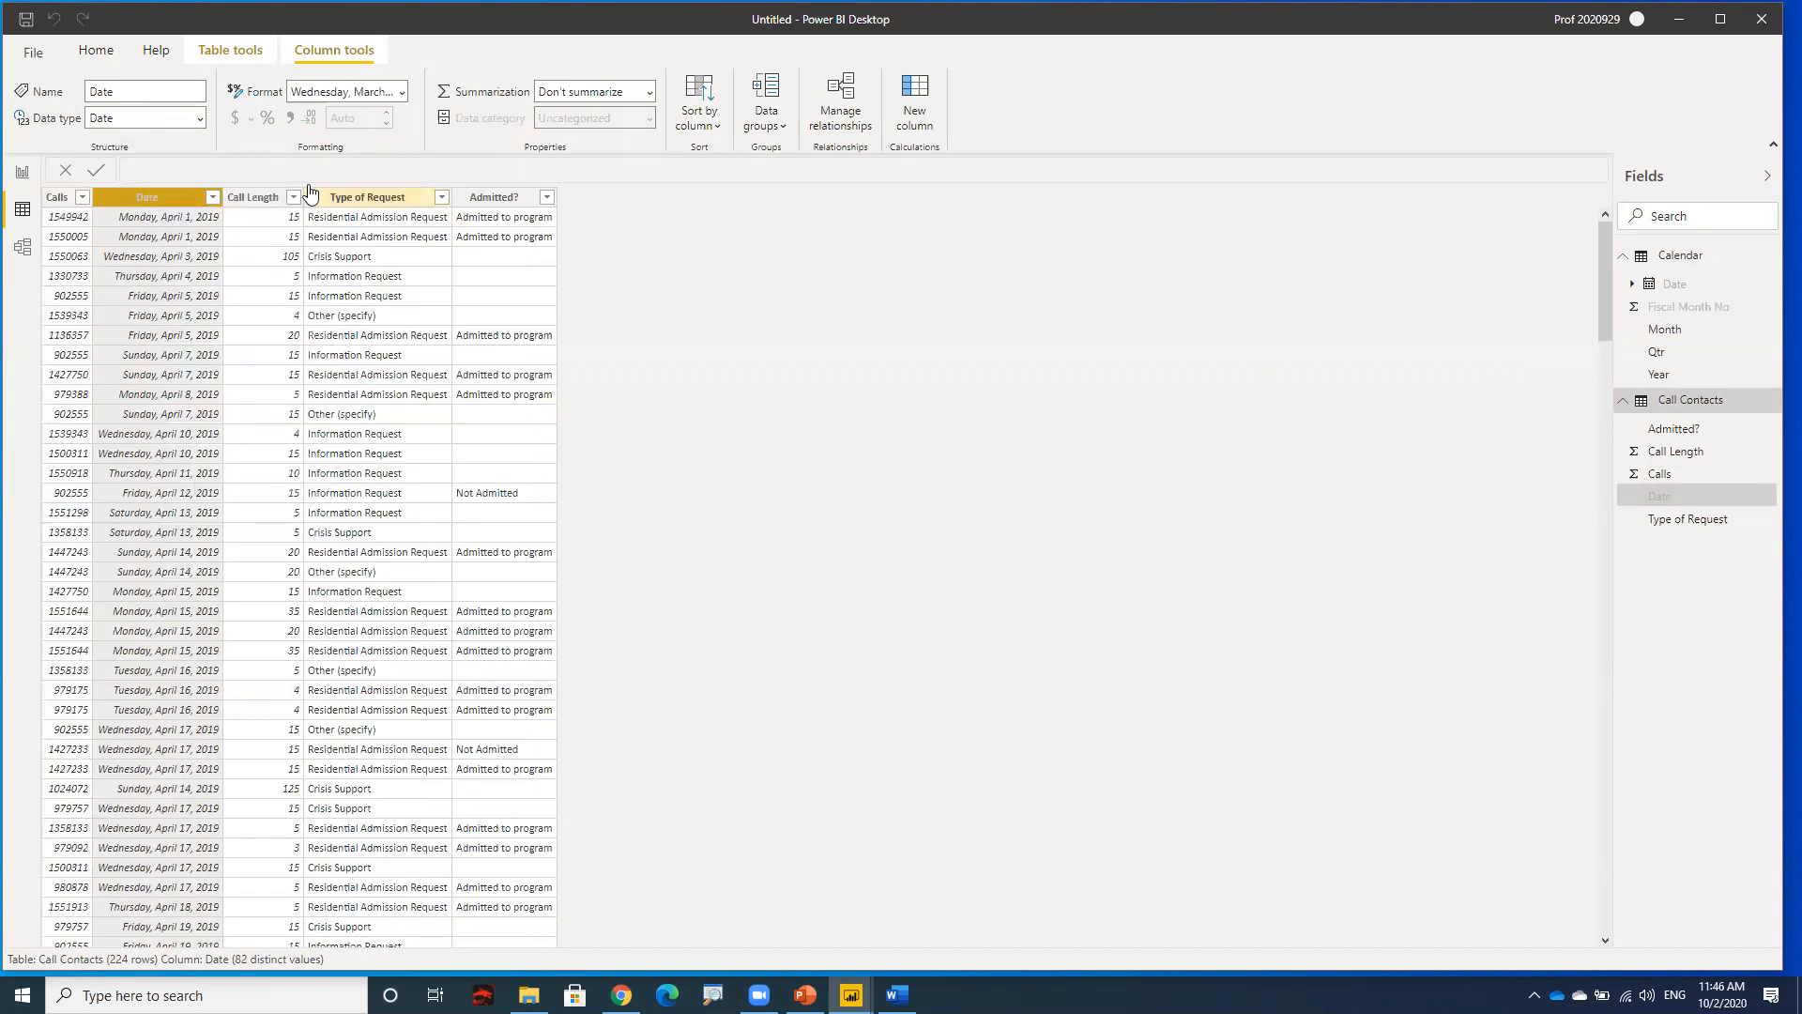
left_click(252, 206)
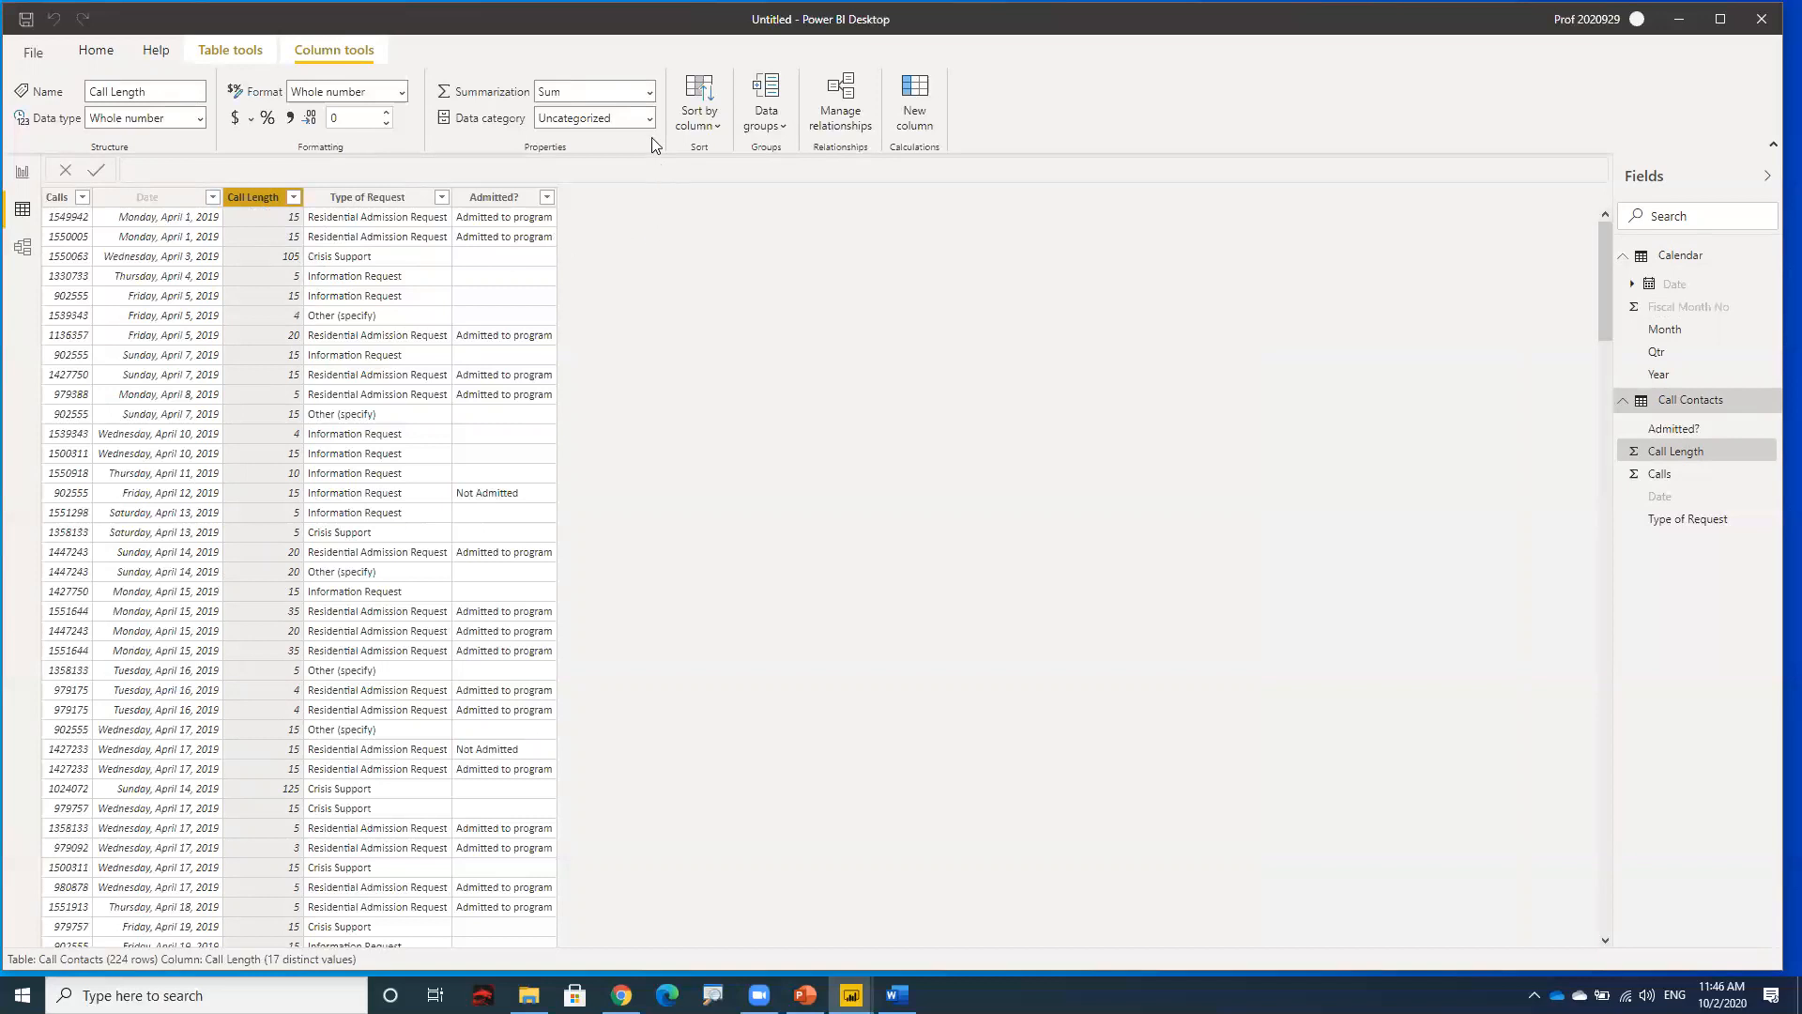
left_click(649, 92)
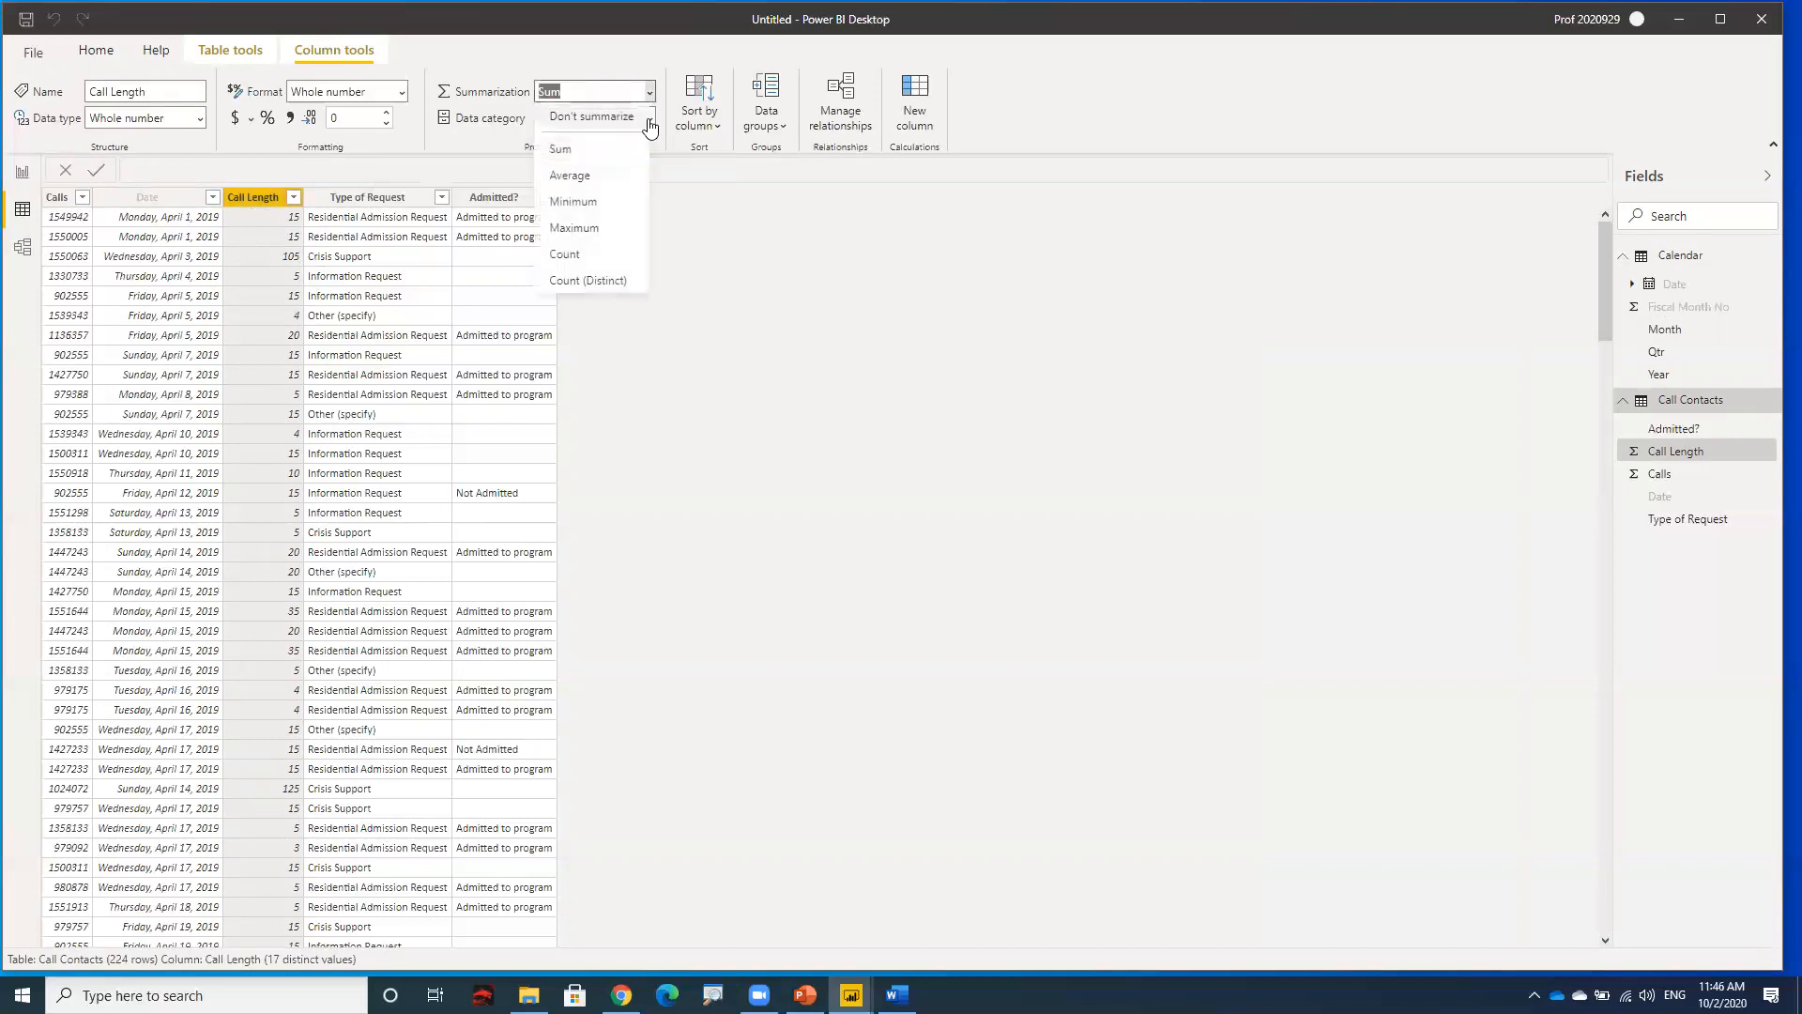
left_click(636, 175)
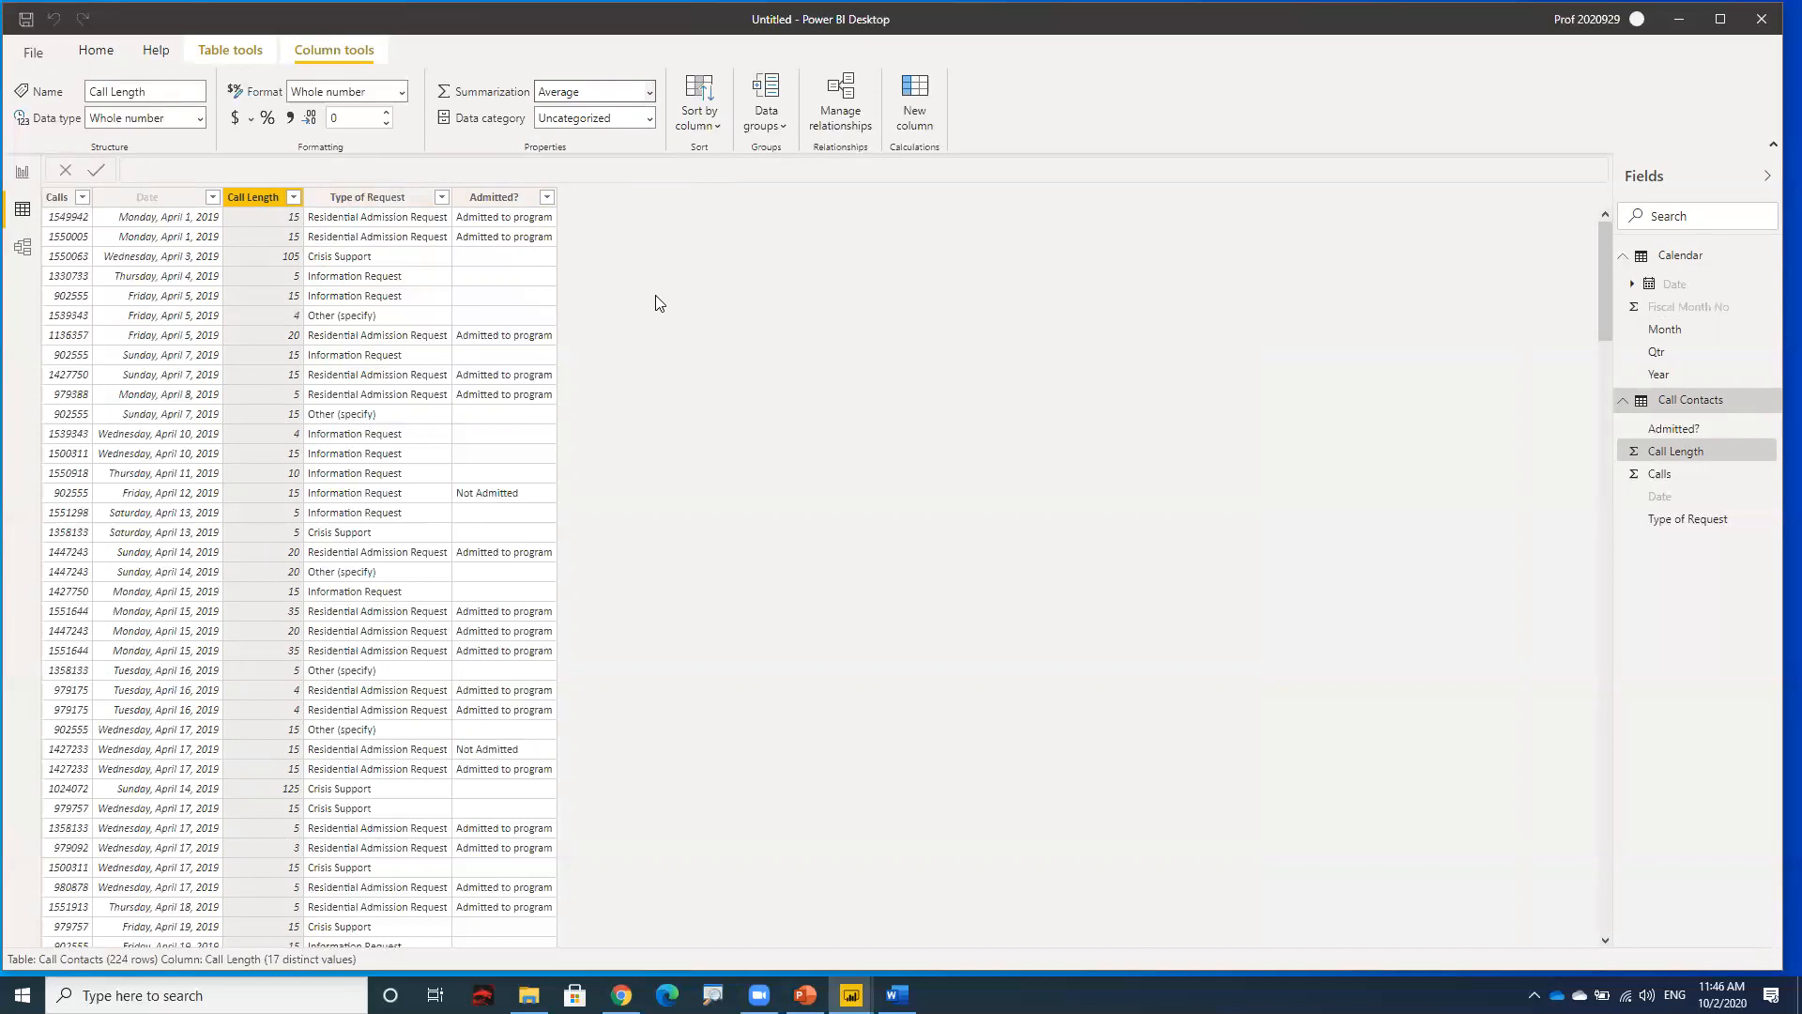
- Add a stacked column chart to the report page with Month on the axis and Calls as values, and enlarge it slightly
left_click(22, 179)
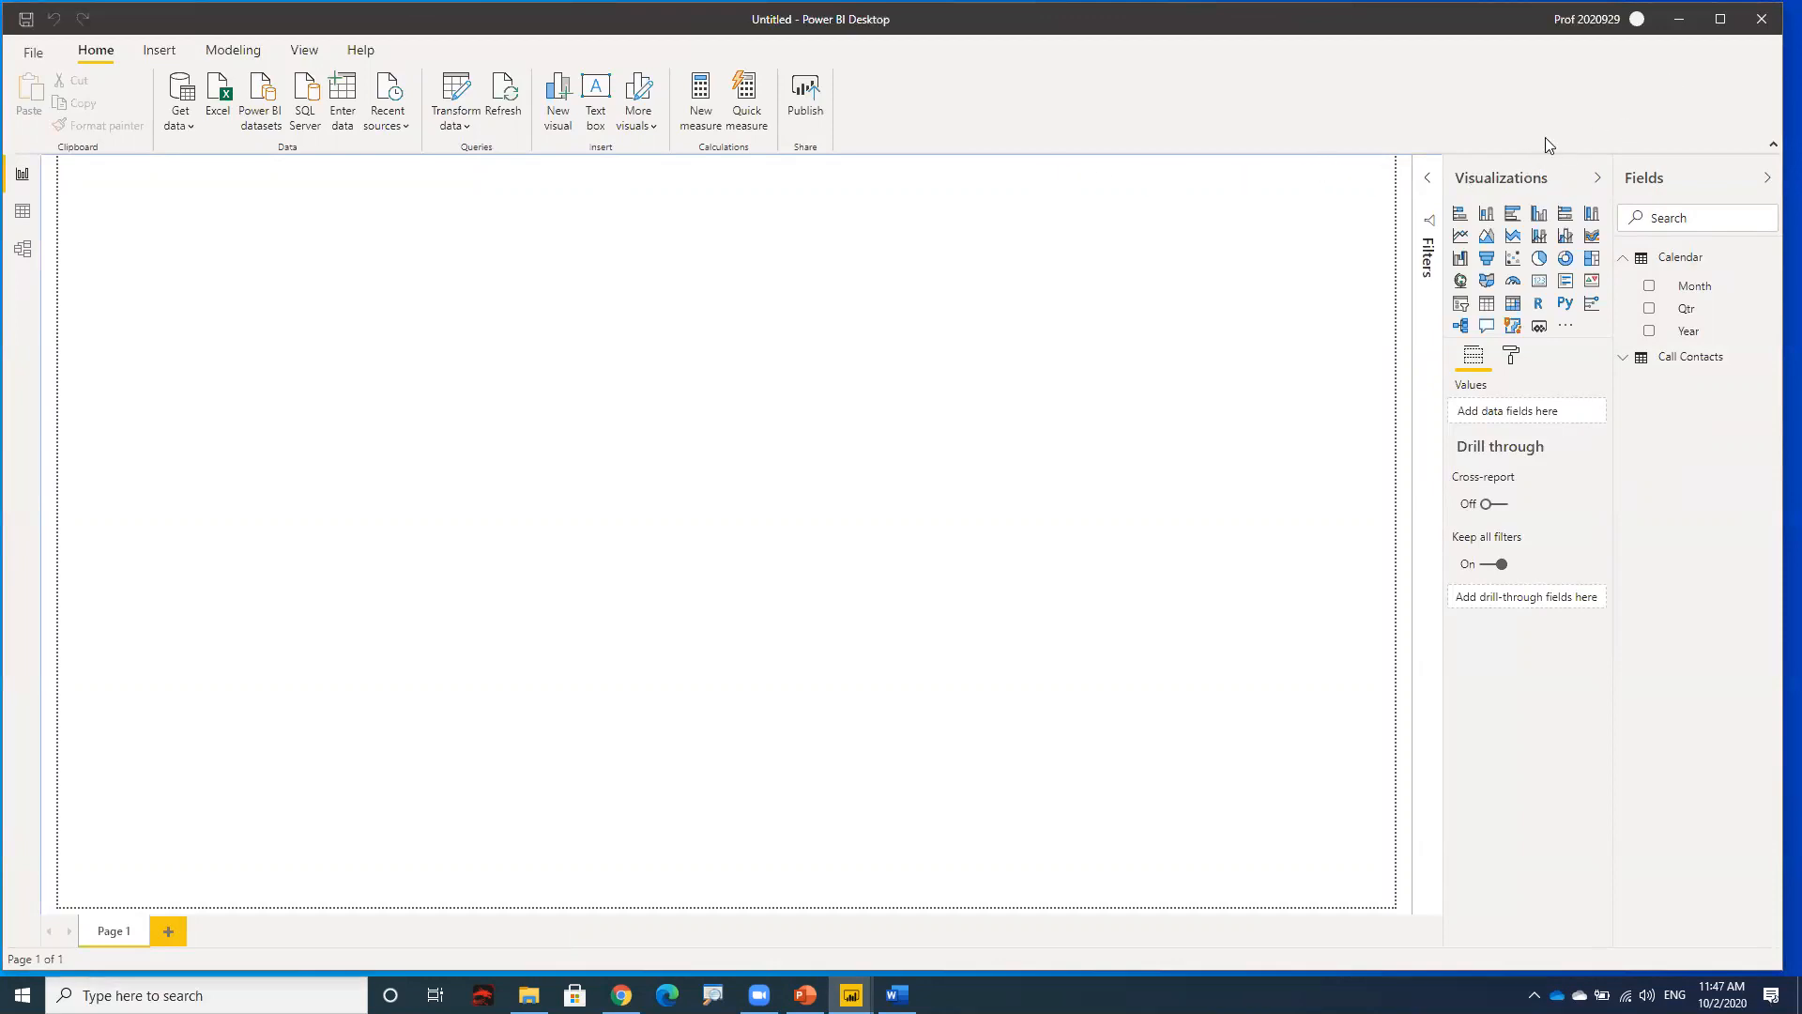
left_click(1489, 216)
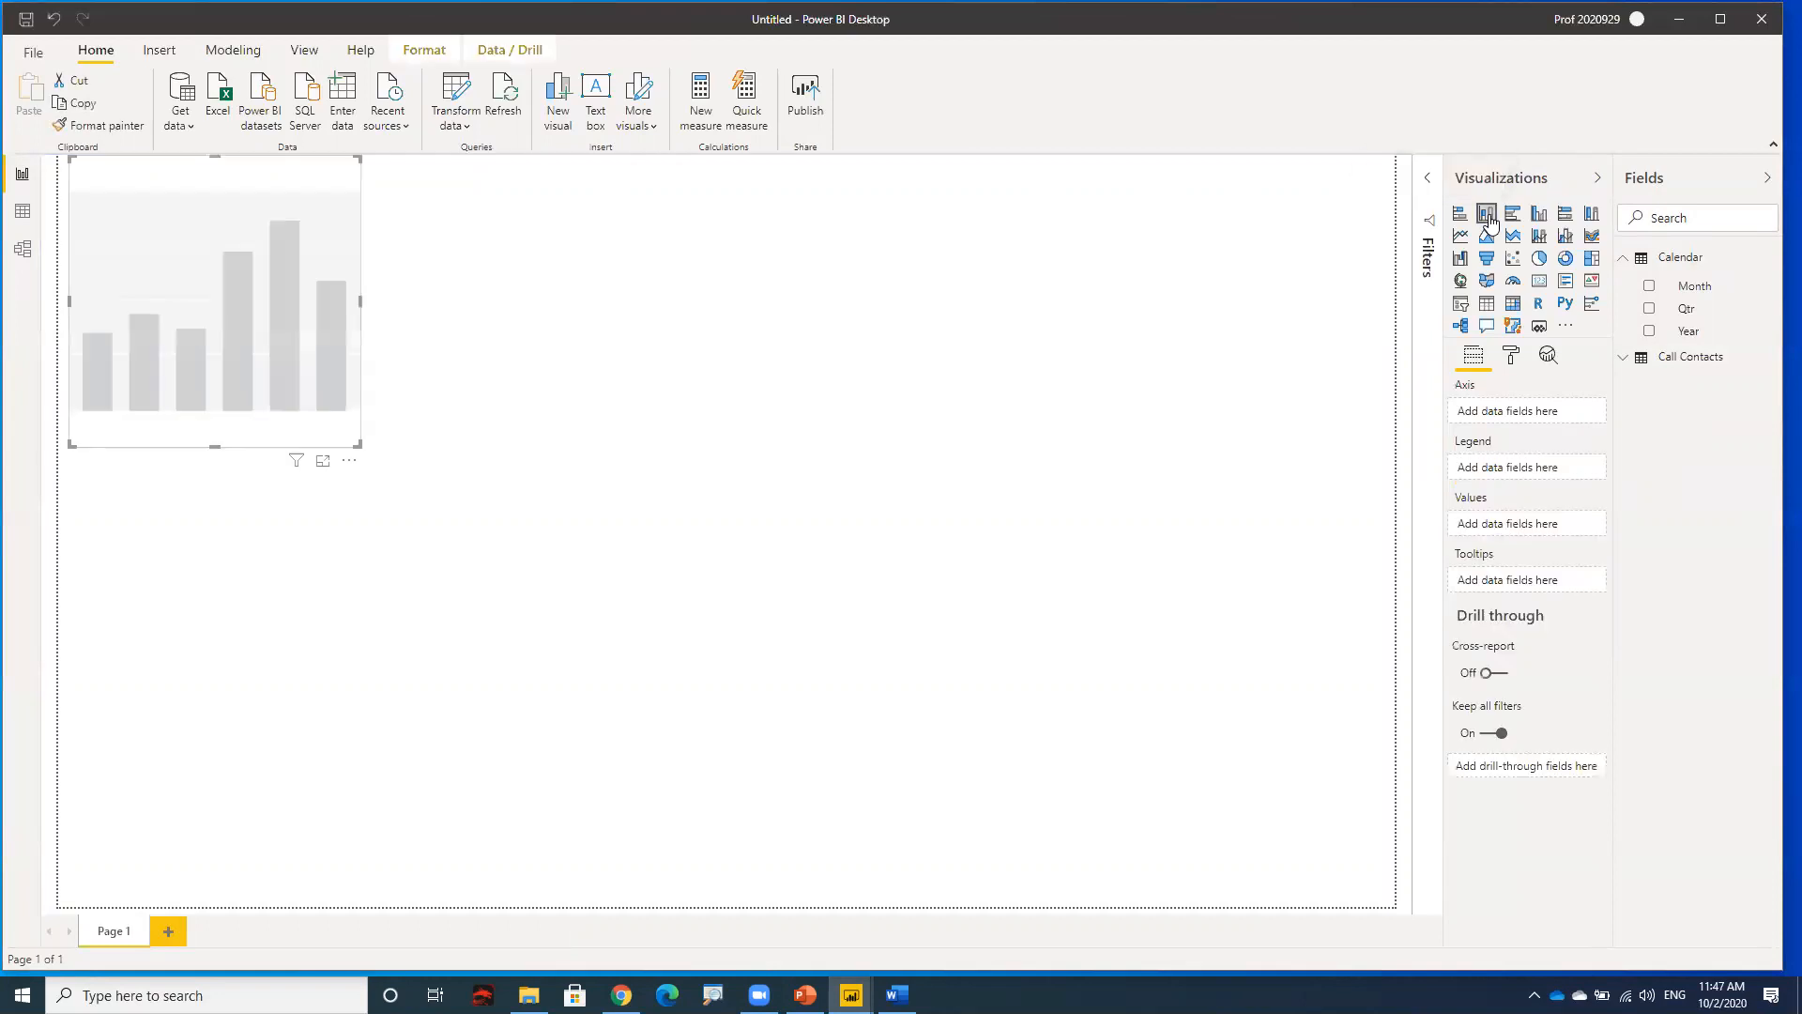
left_click(1650, 286)
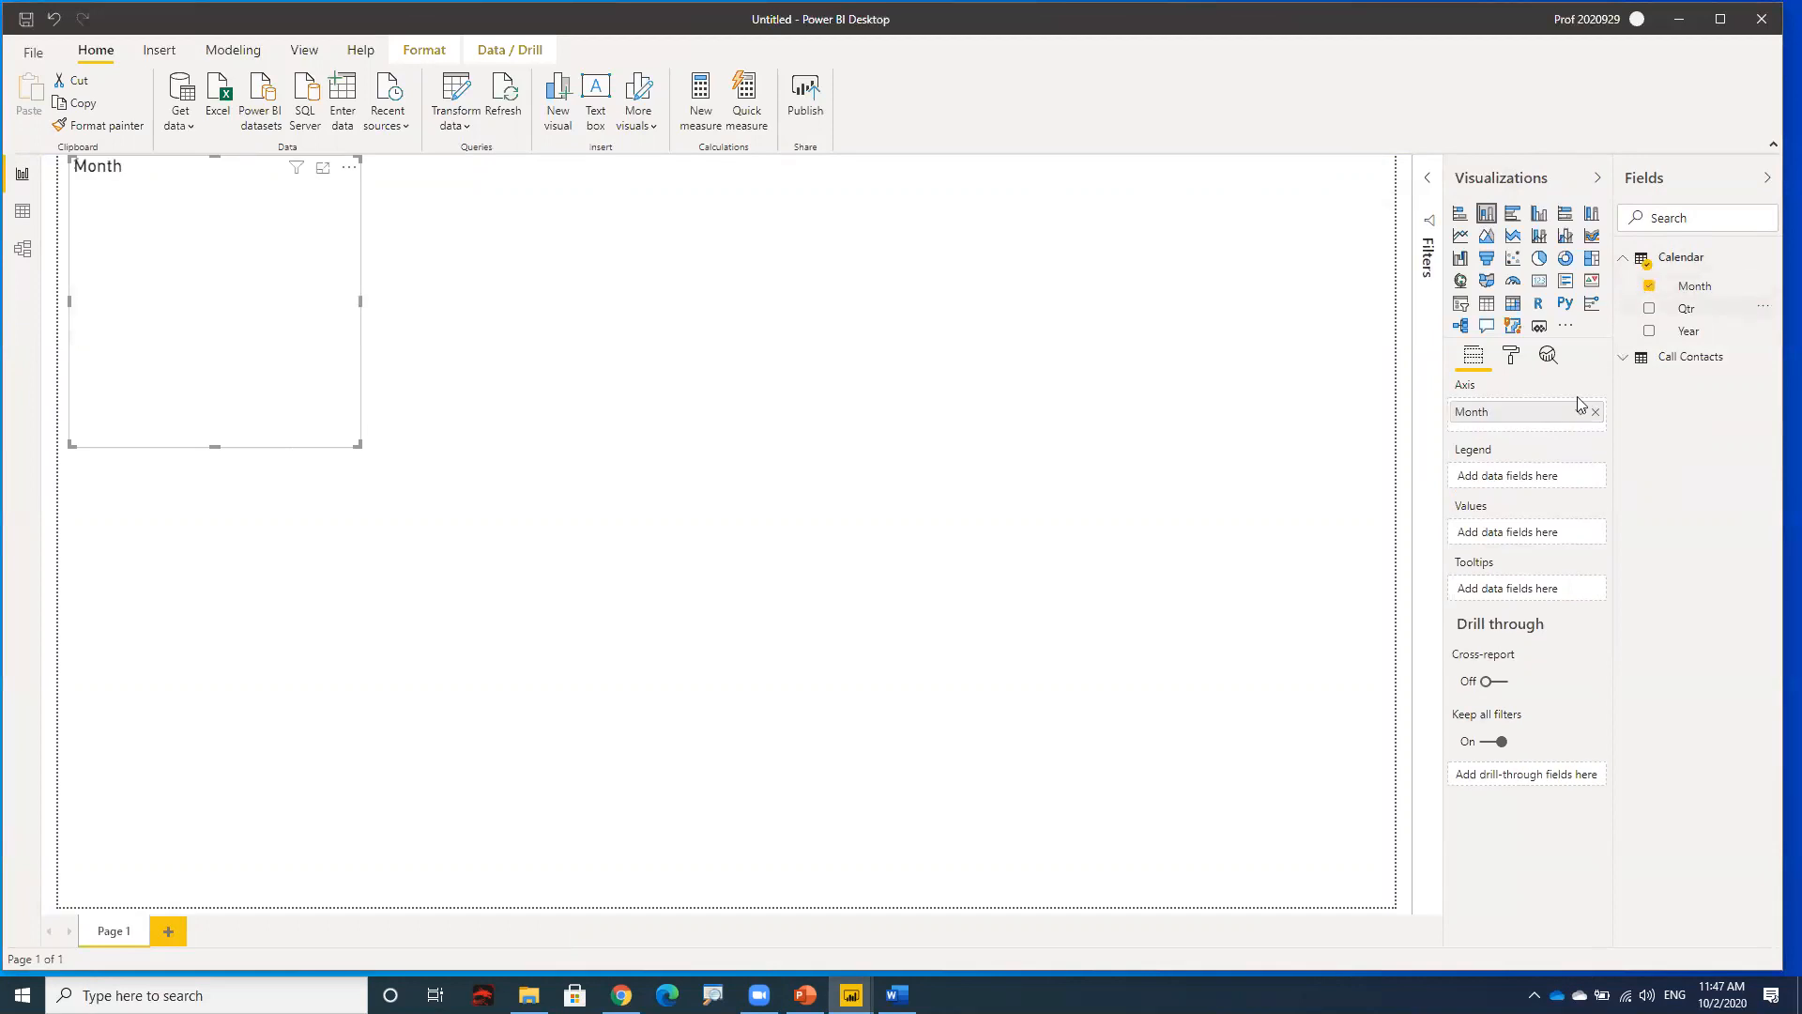
left_click(1625, 360)
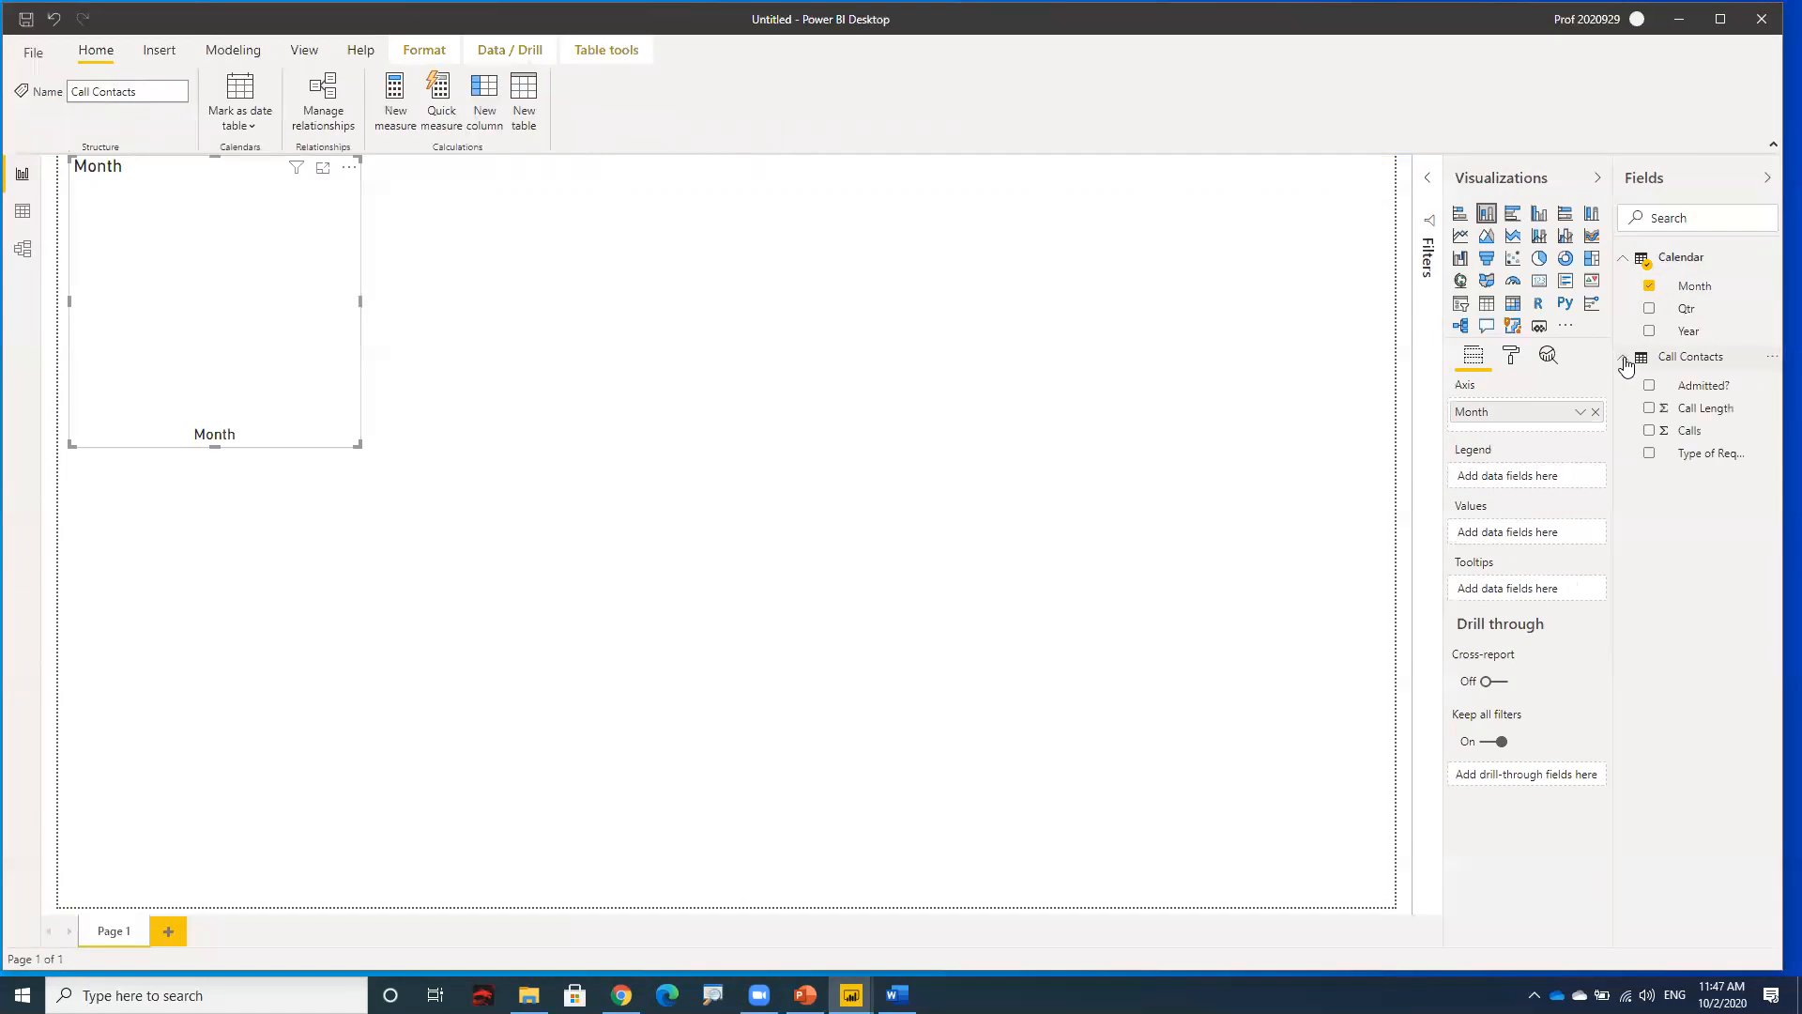
left_click(1651, 432)
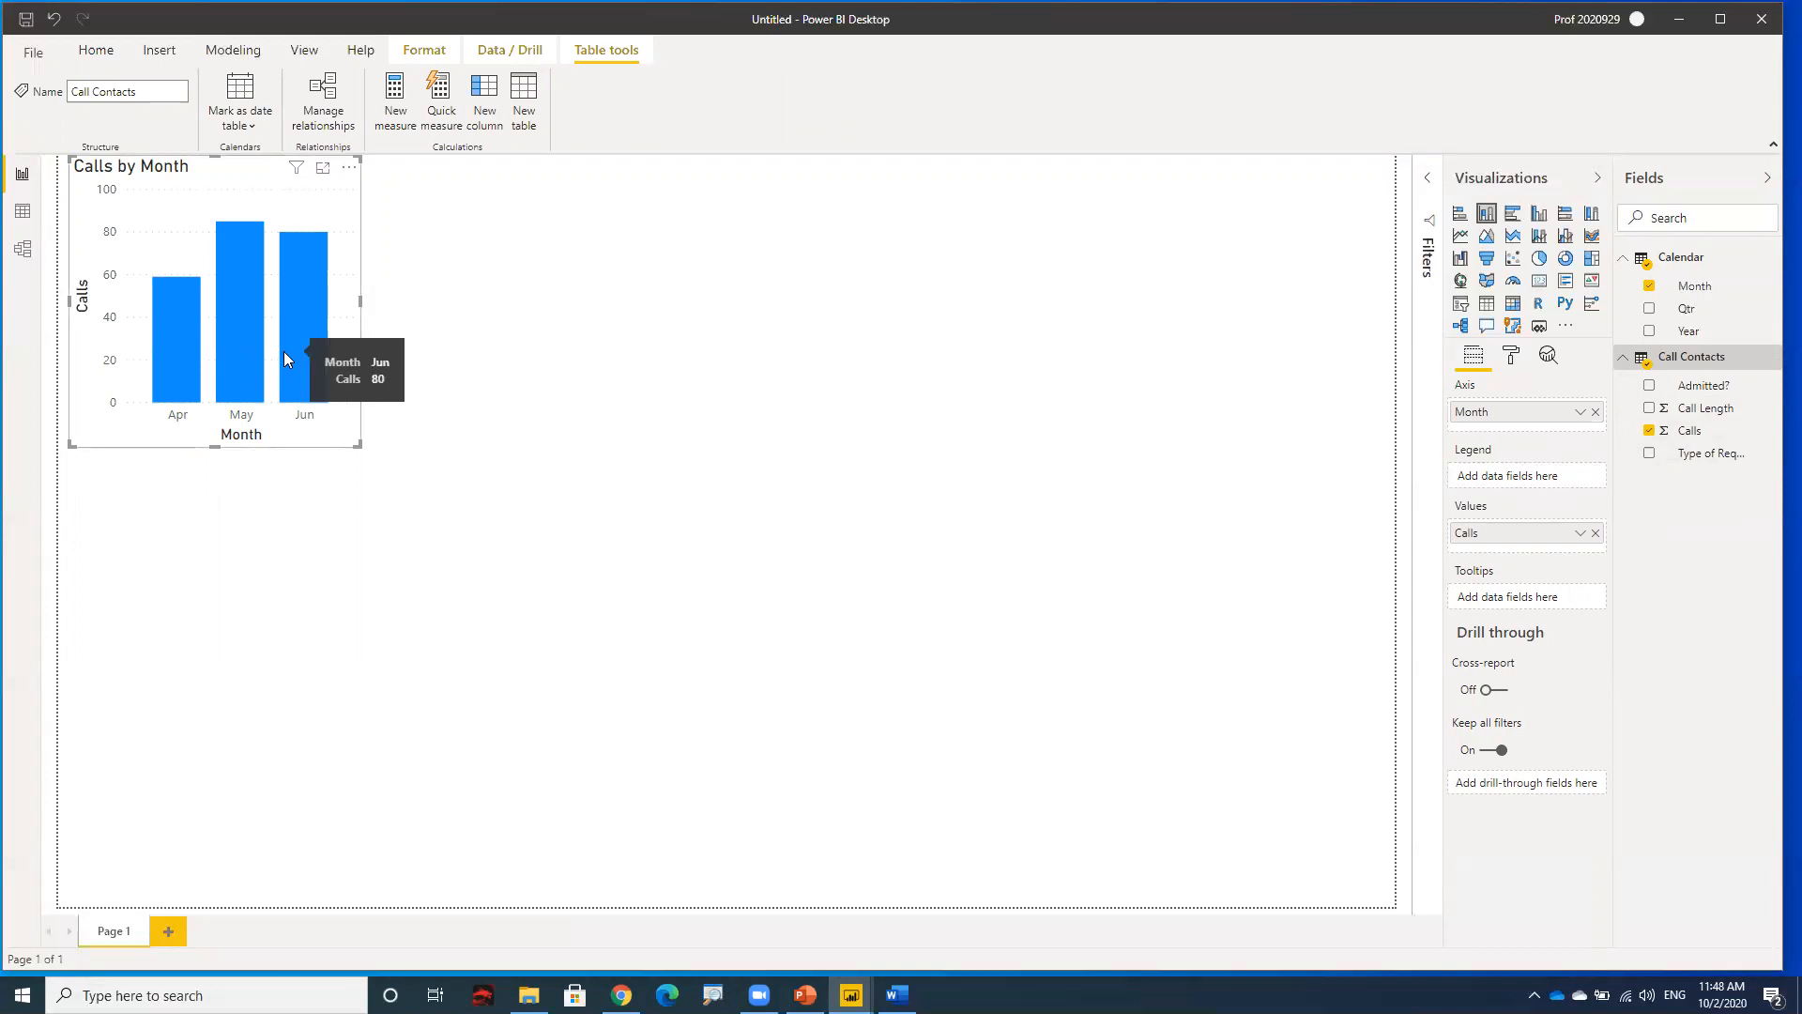
mouse_move(173, 301)
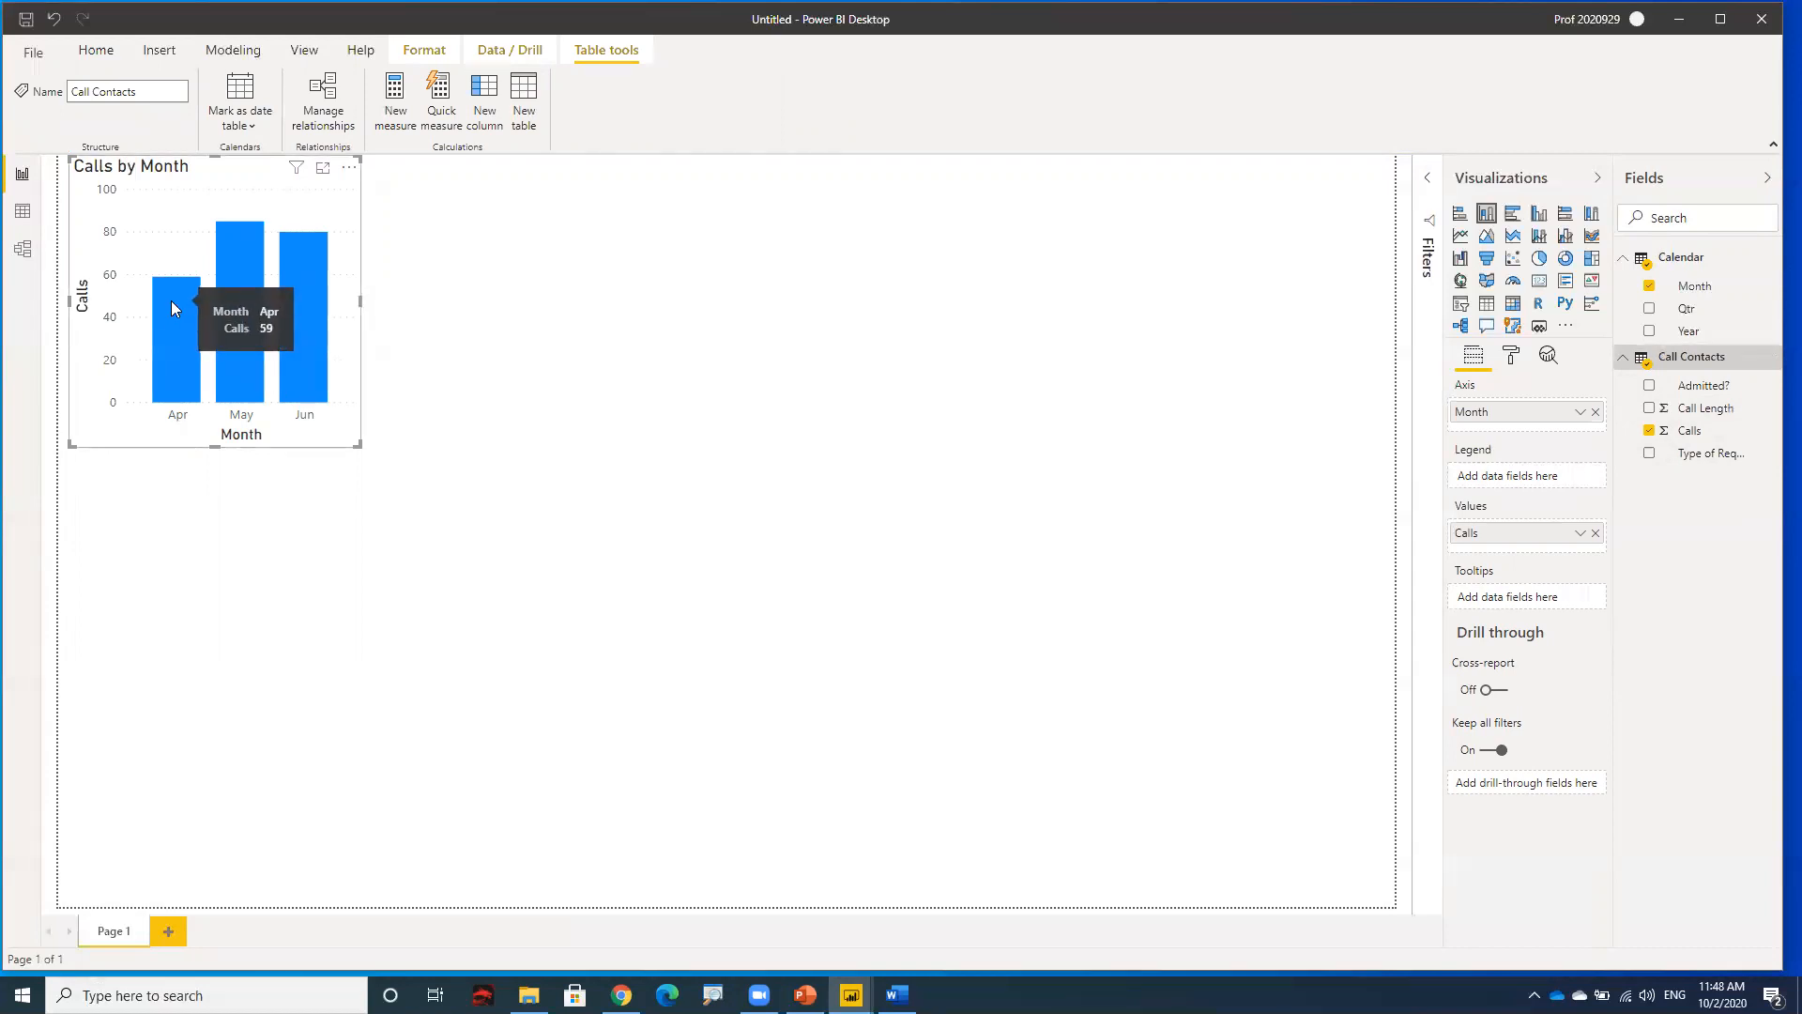
mouse_move(324, 315)
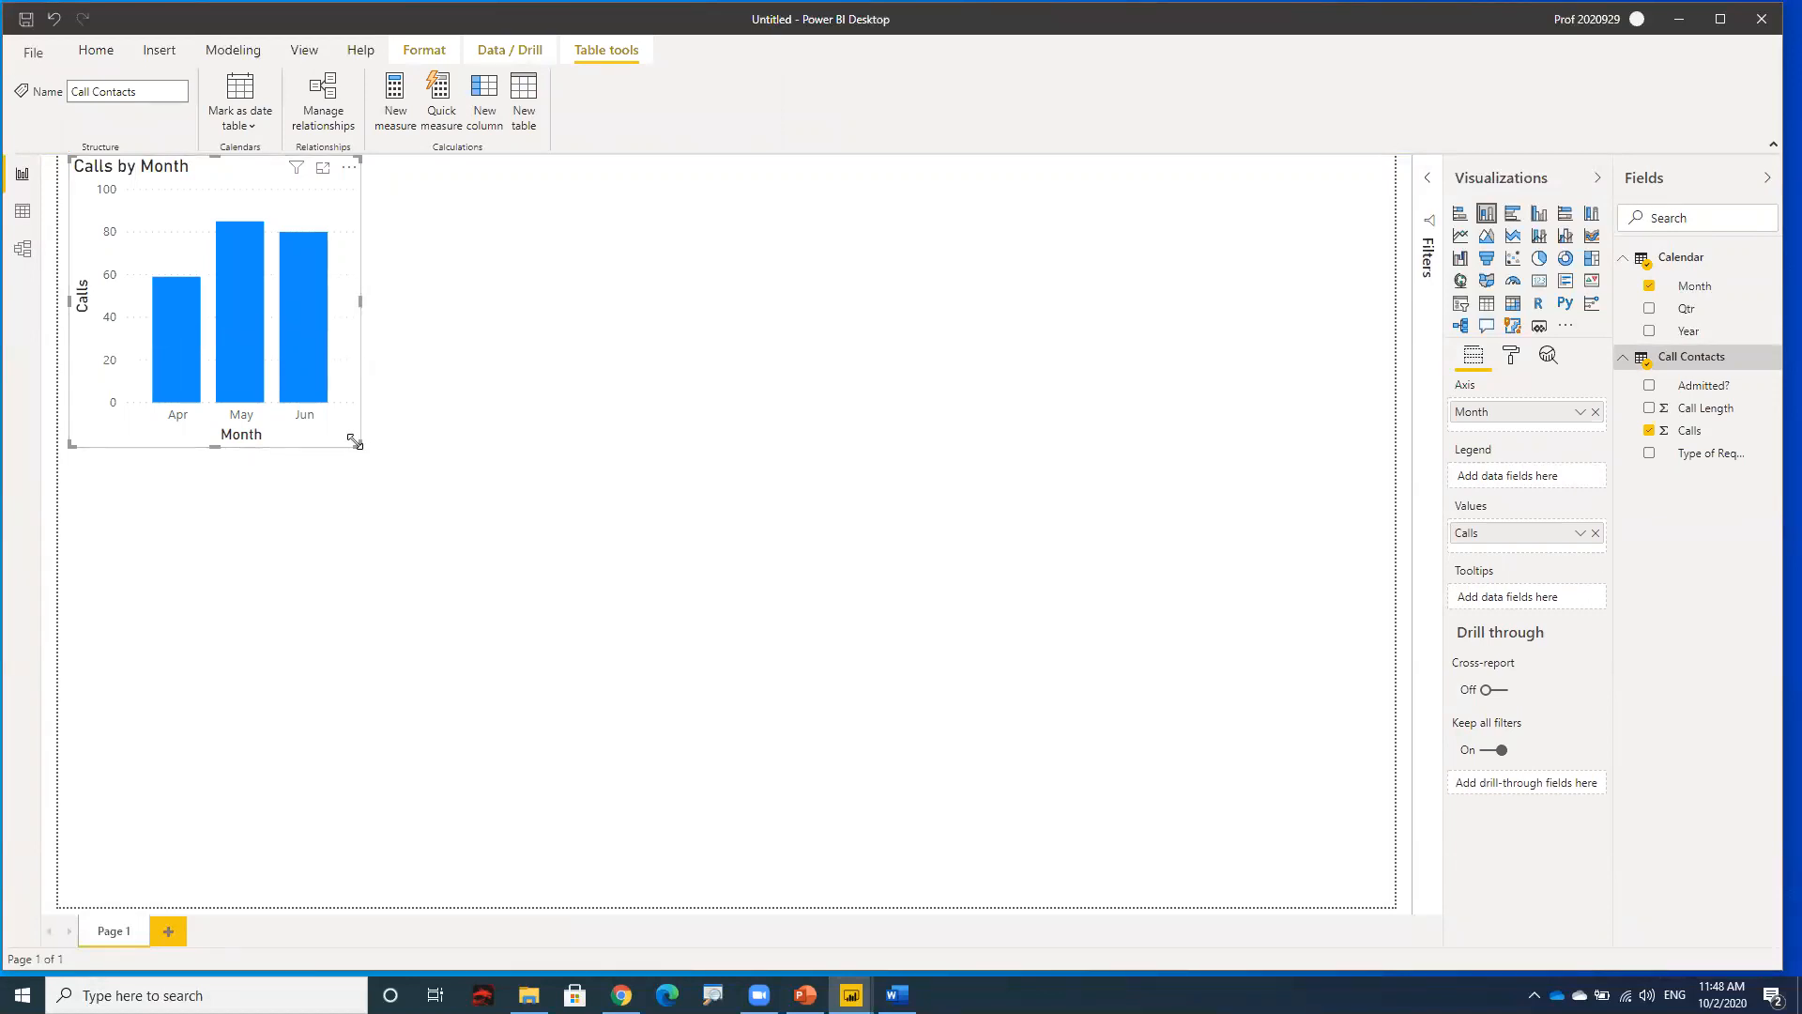
left_click_drag(356, 444, 422, 541)
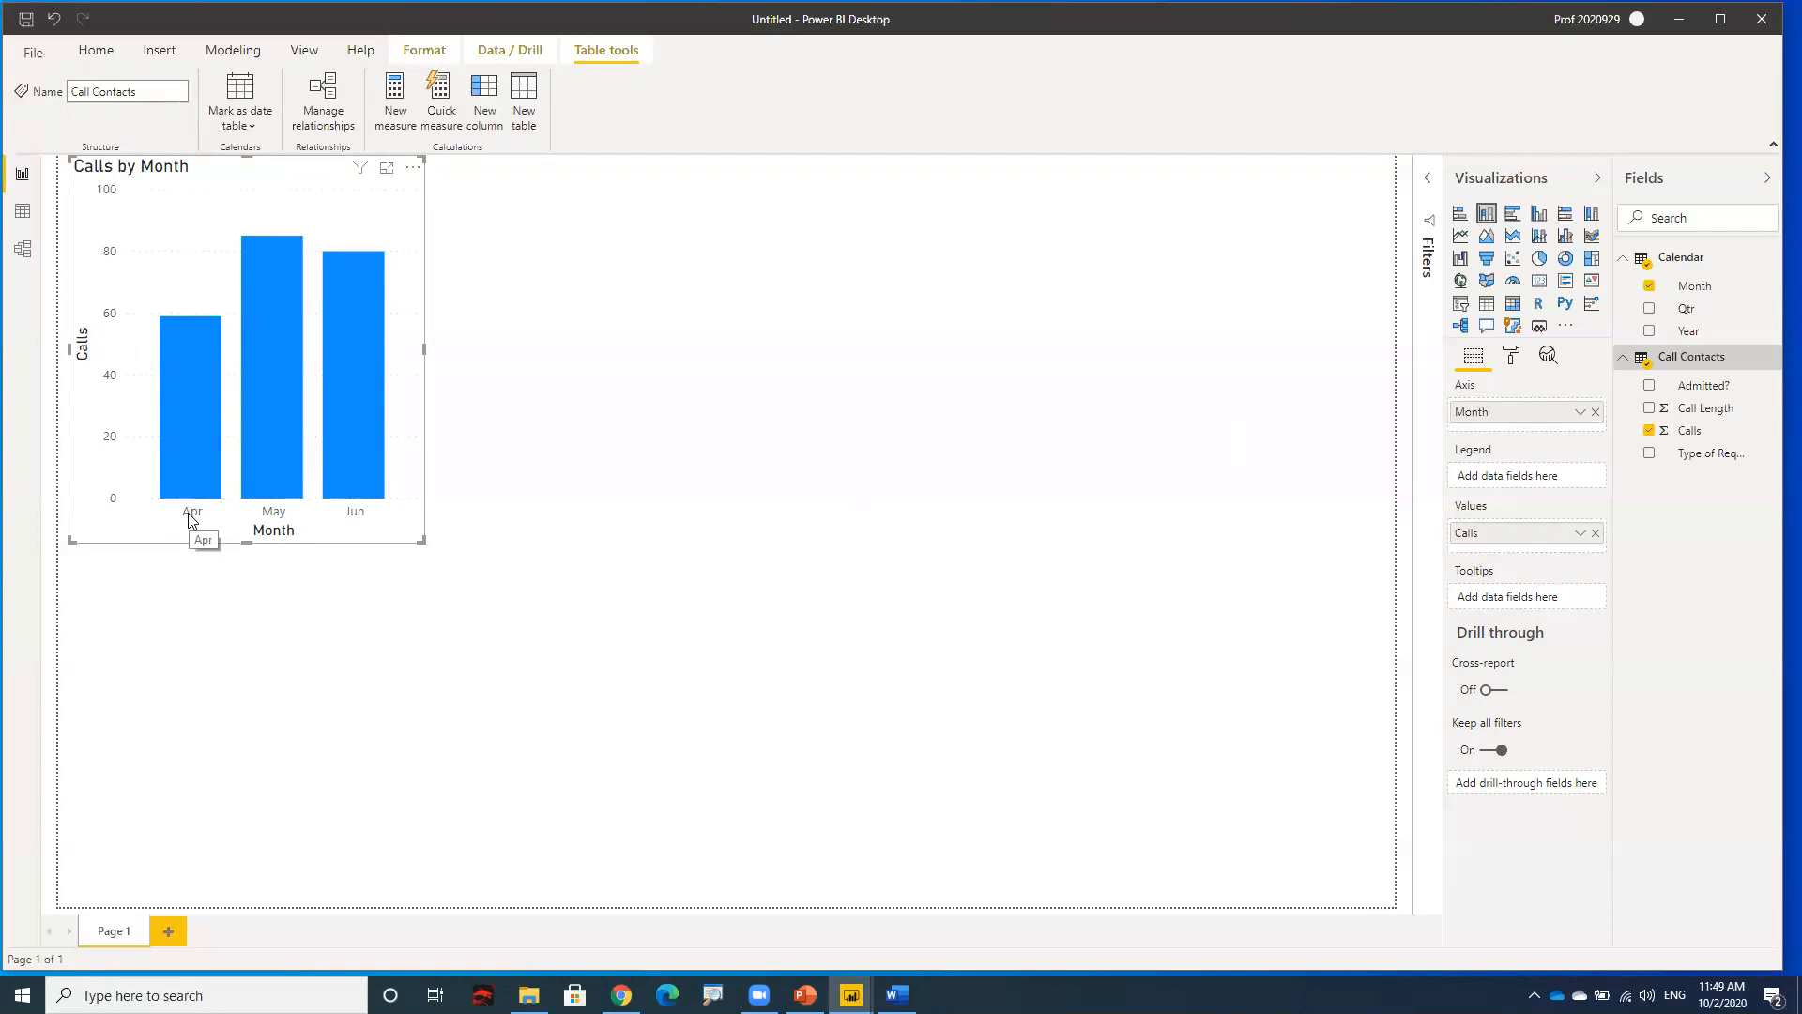
- Examine in the data model how the Date relationship links the Calendar table's Month to the Calls field of Call Contacts
mouse_move(193, 402)
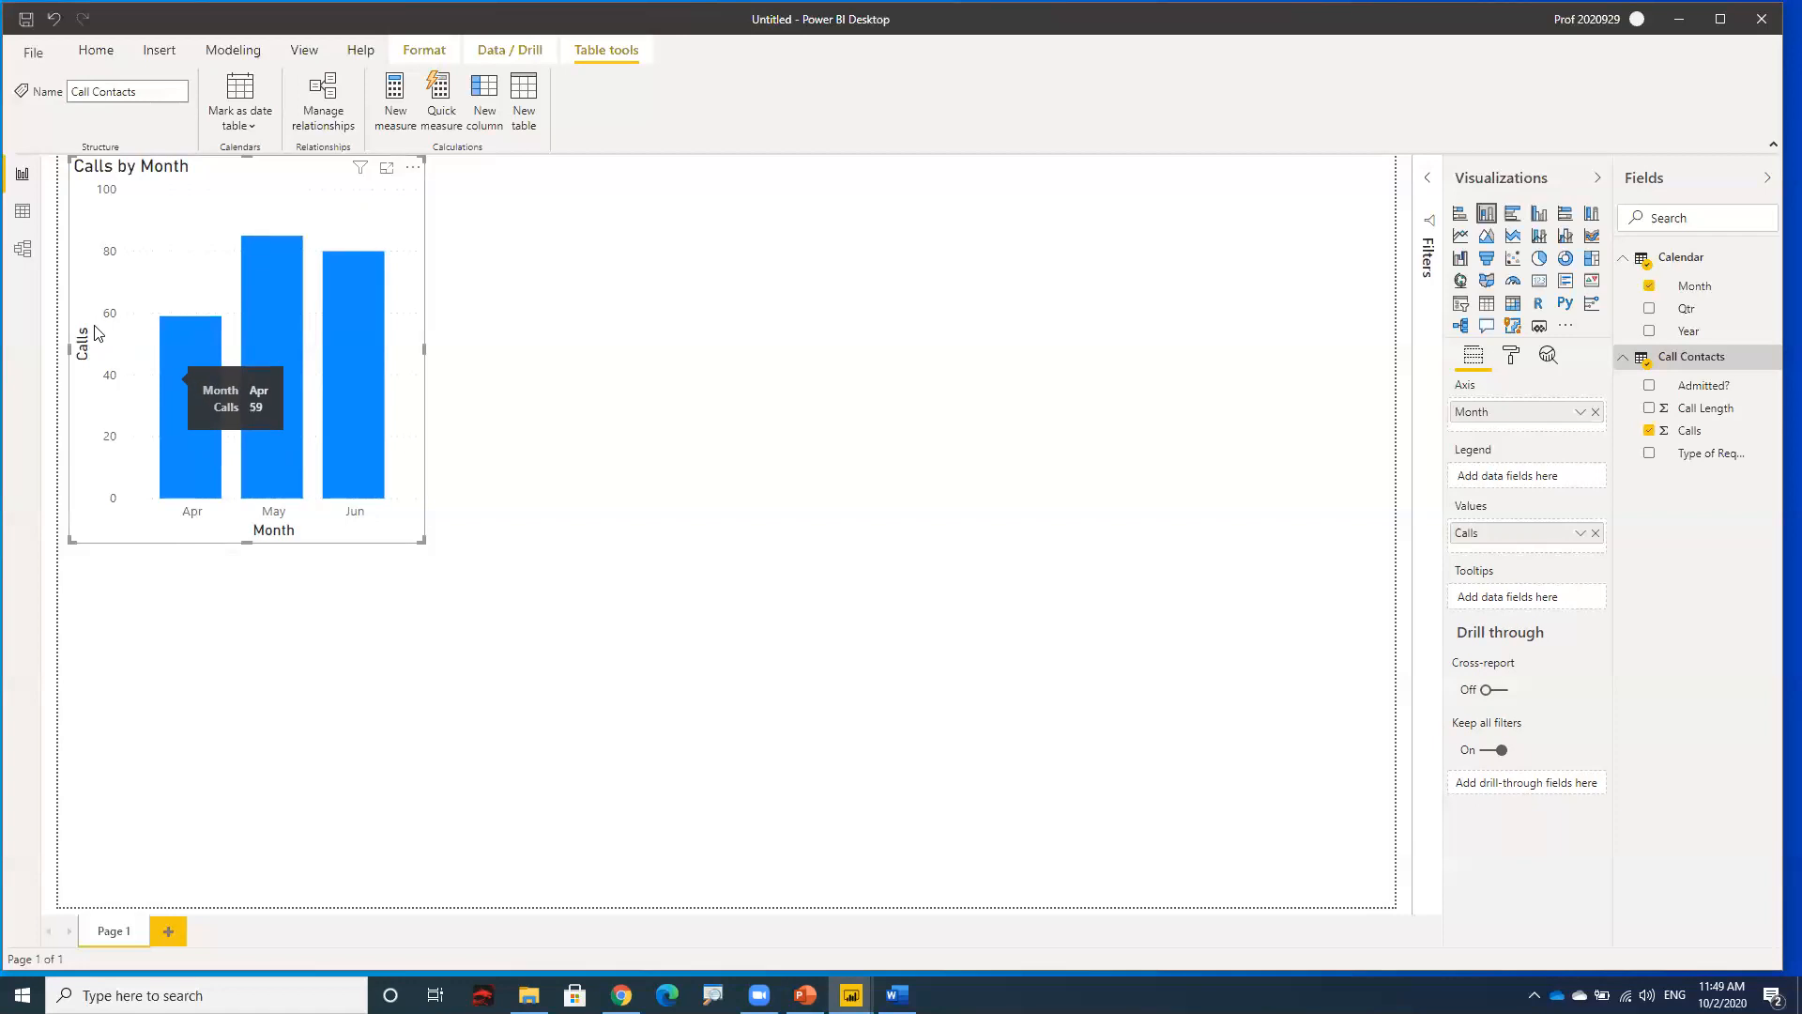
left_click(23, 249)
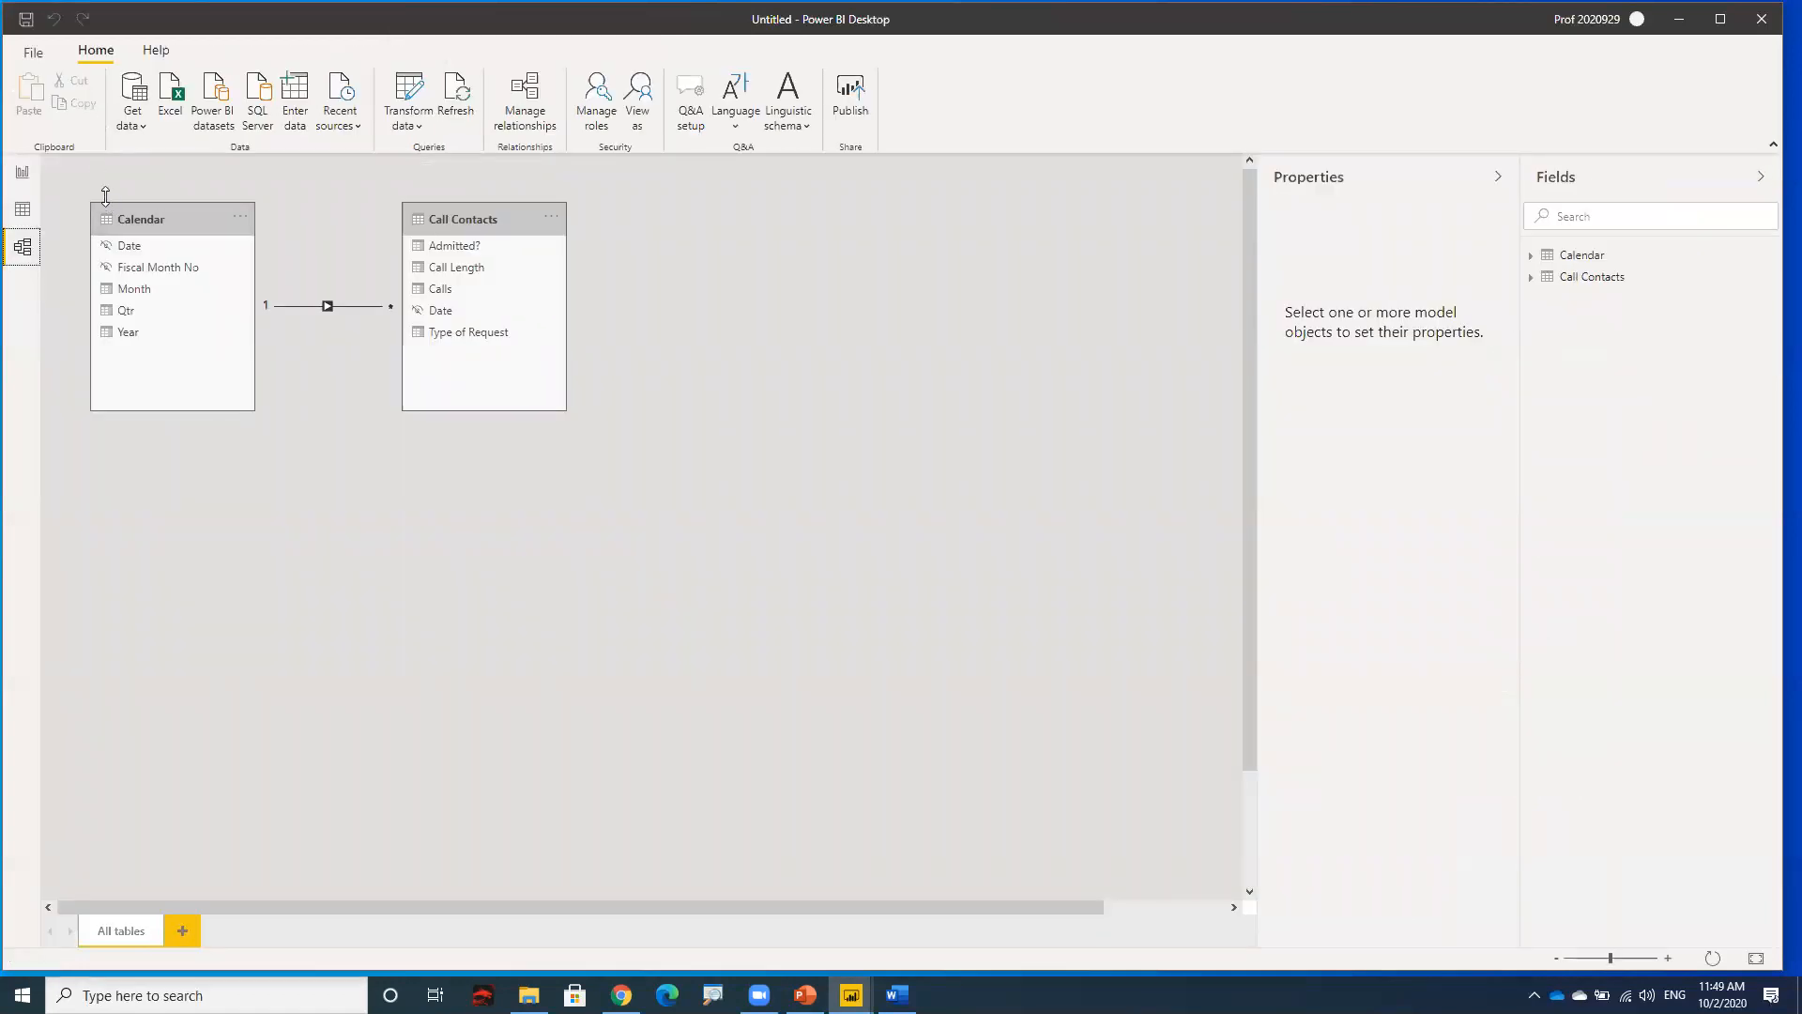
left_click(143, 293)
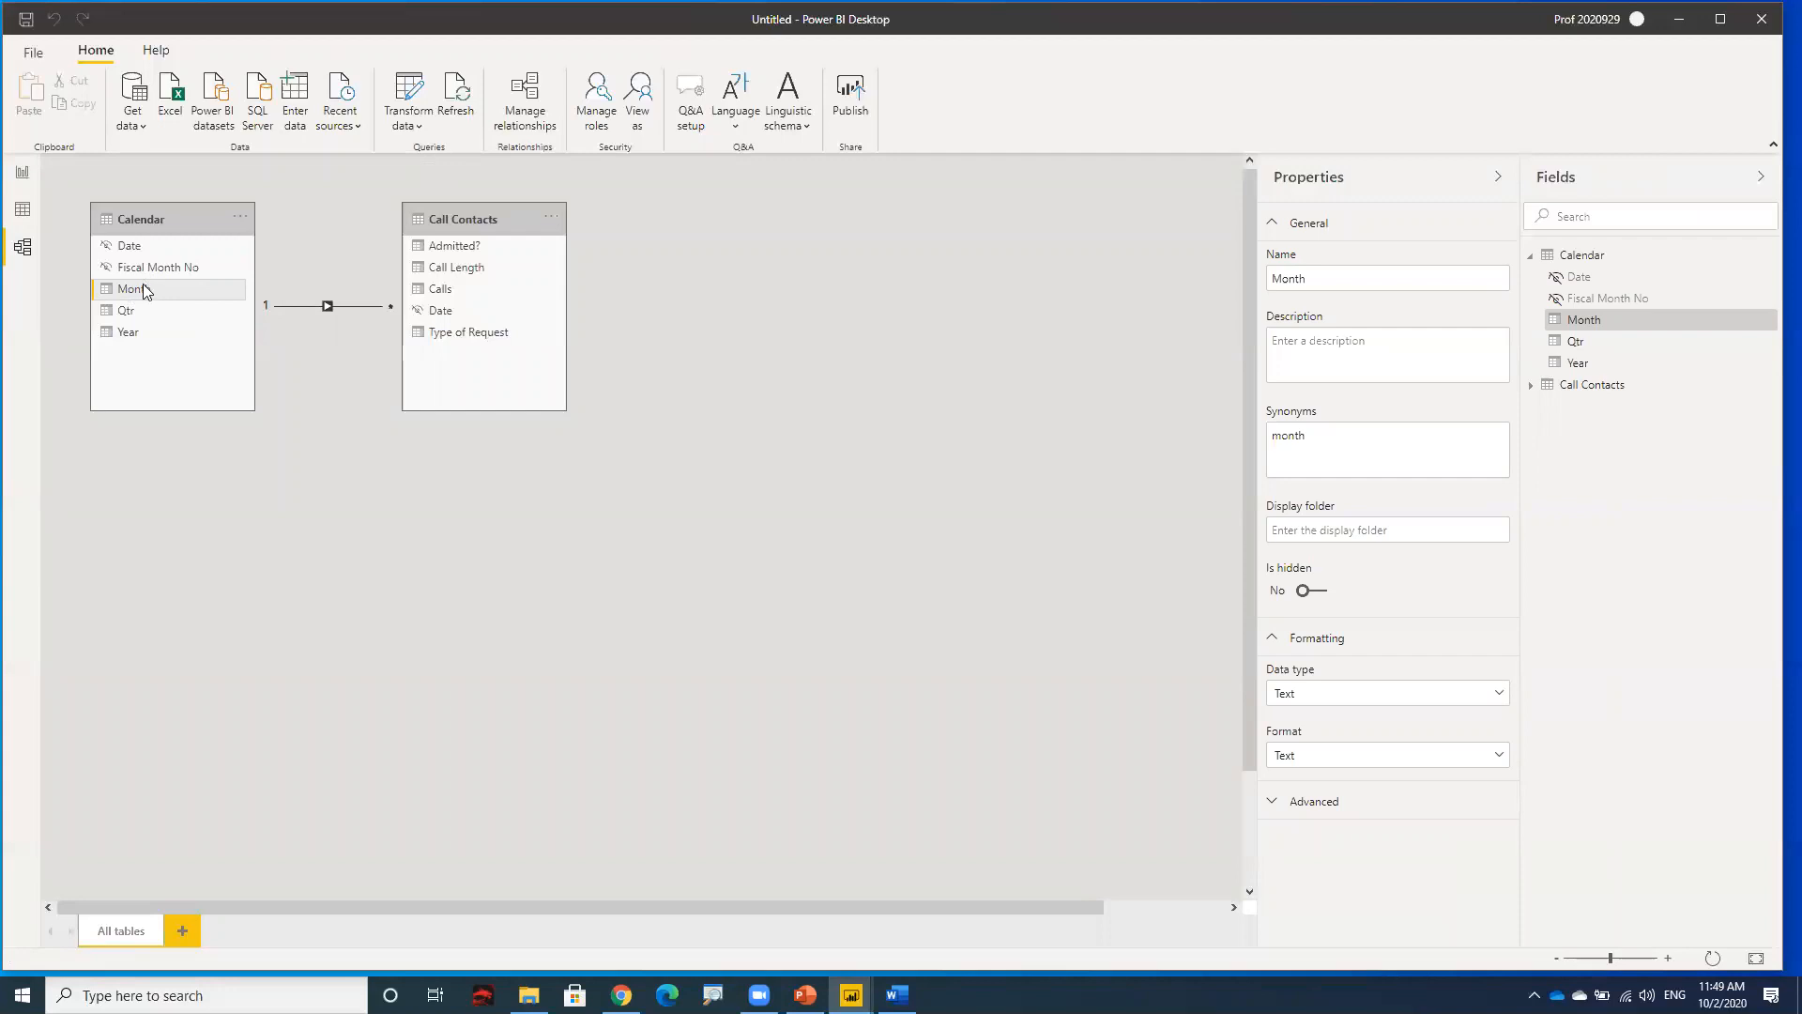
left_click(148, 247)
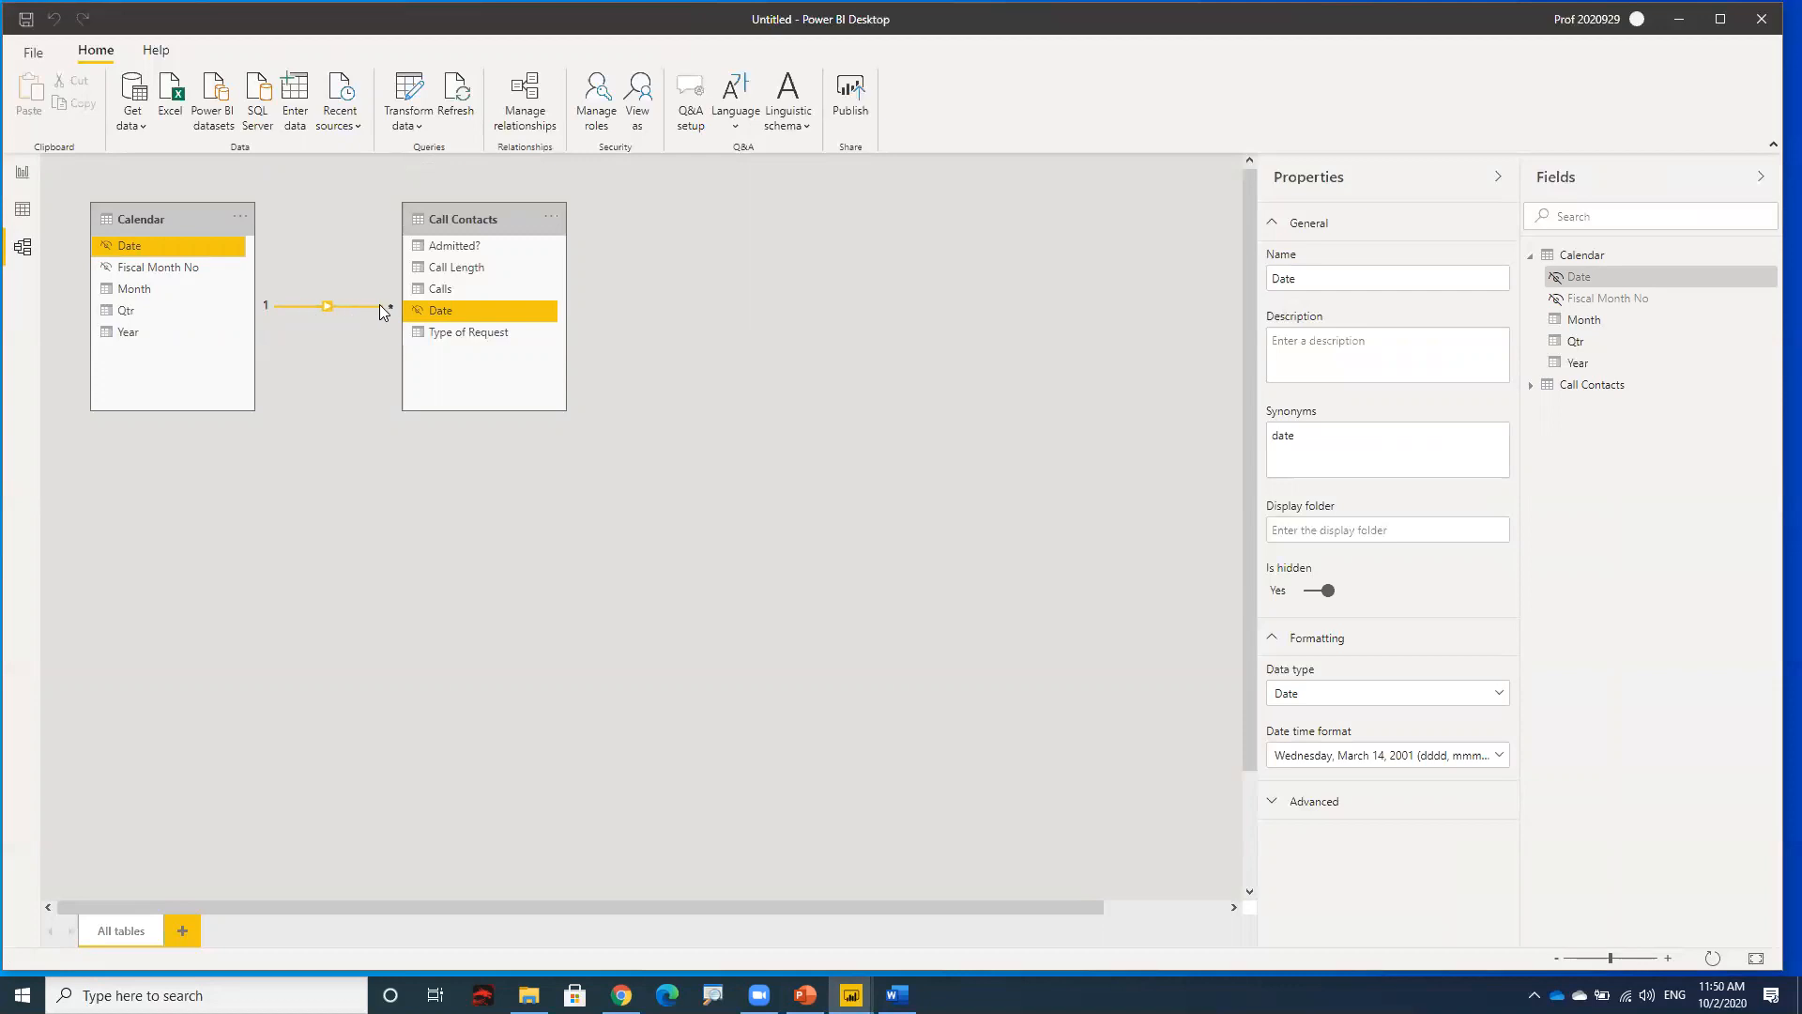
left_click(487, 313)
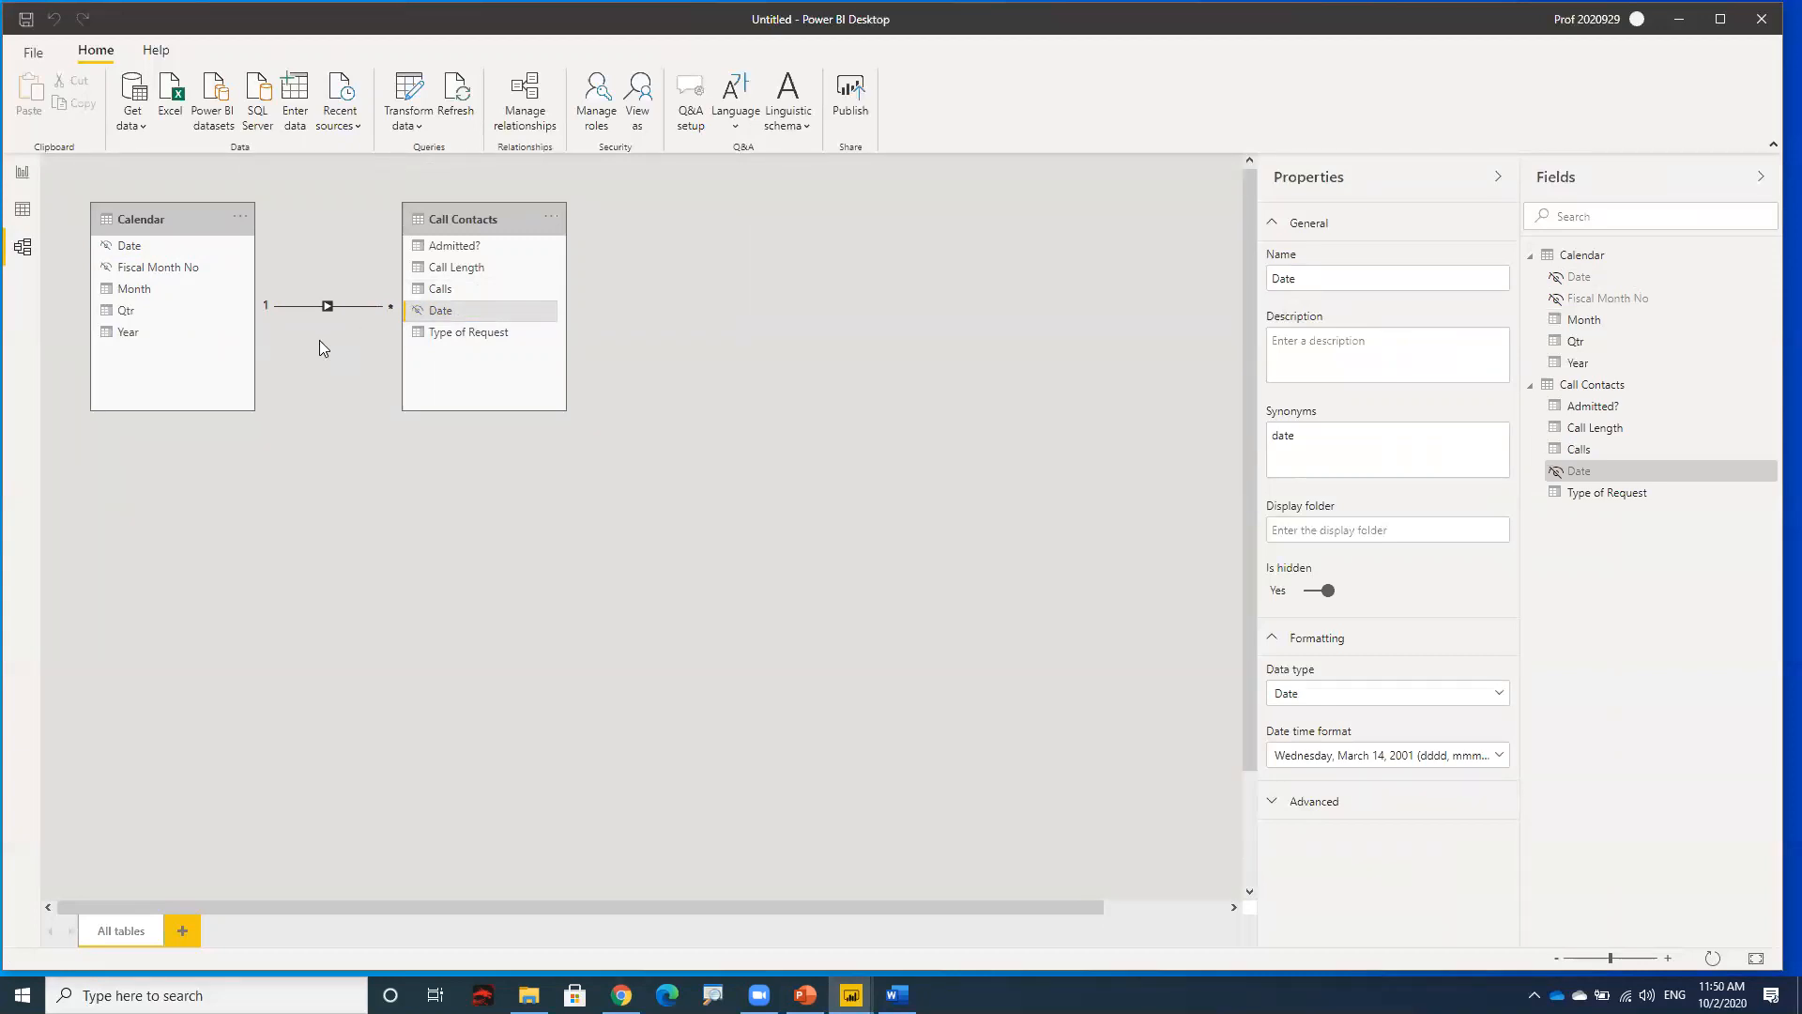
left_click(136, 289)
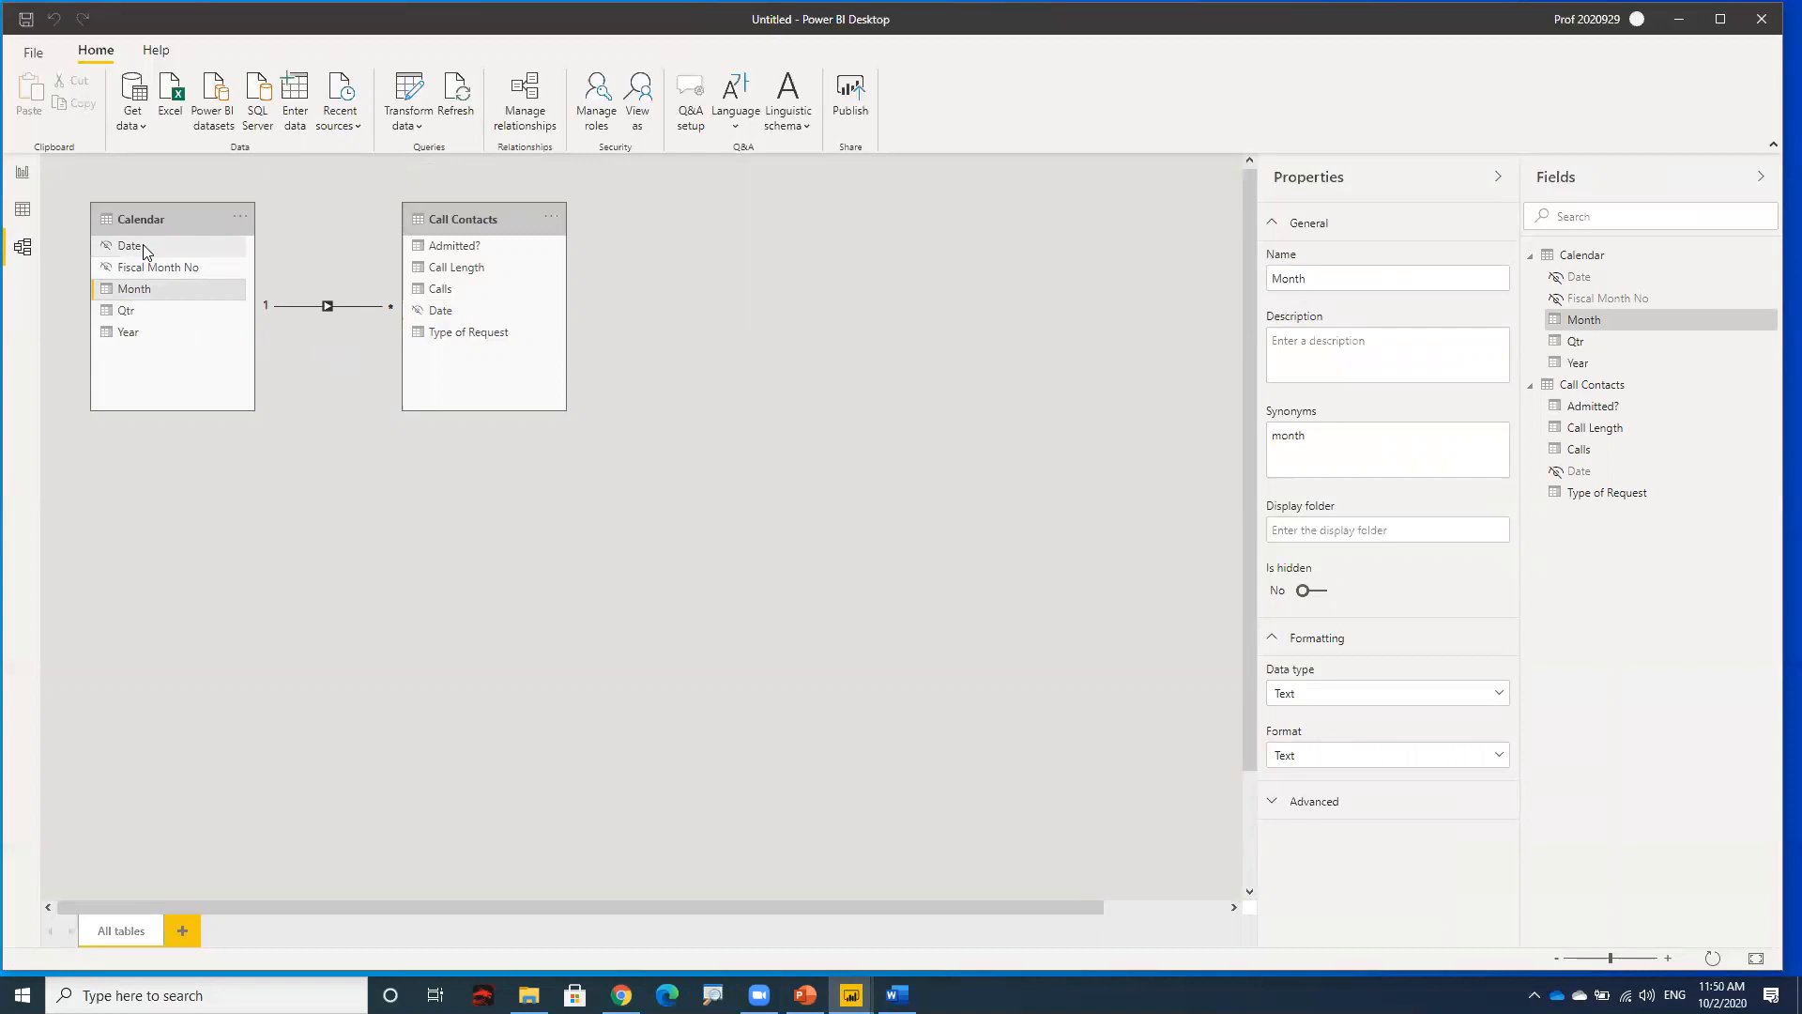
left_click(146, 248)
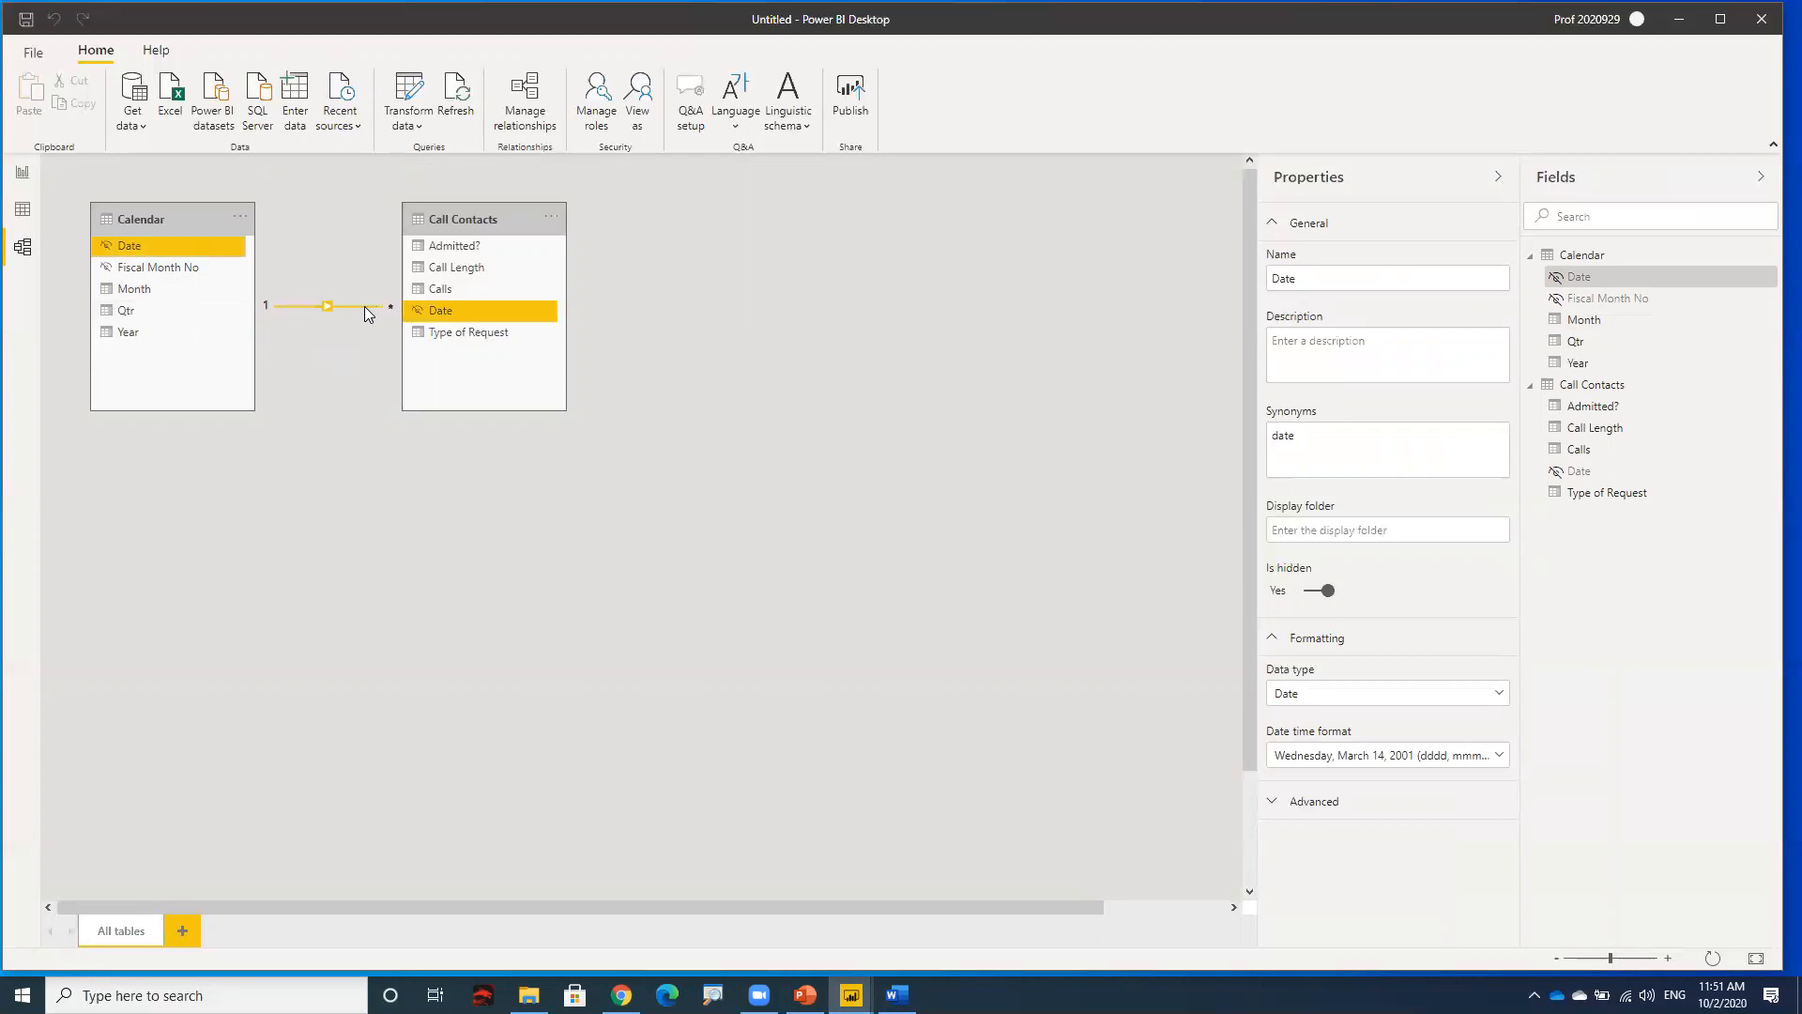
left_click(445, 291)
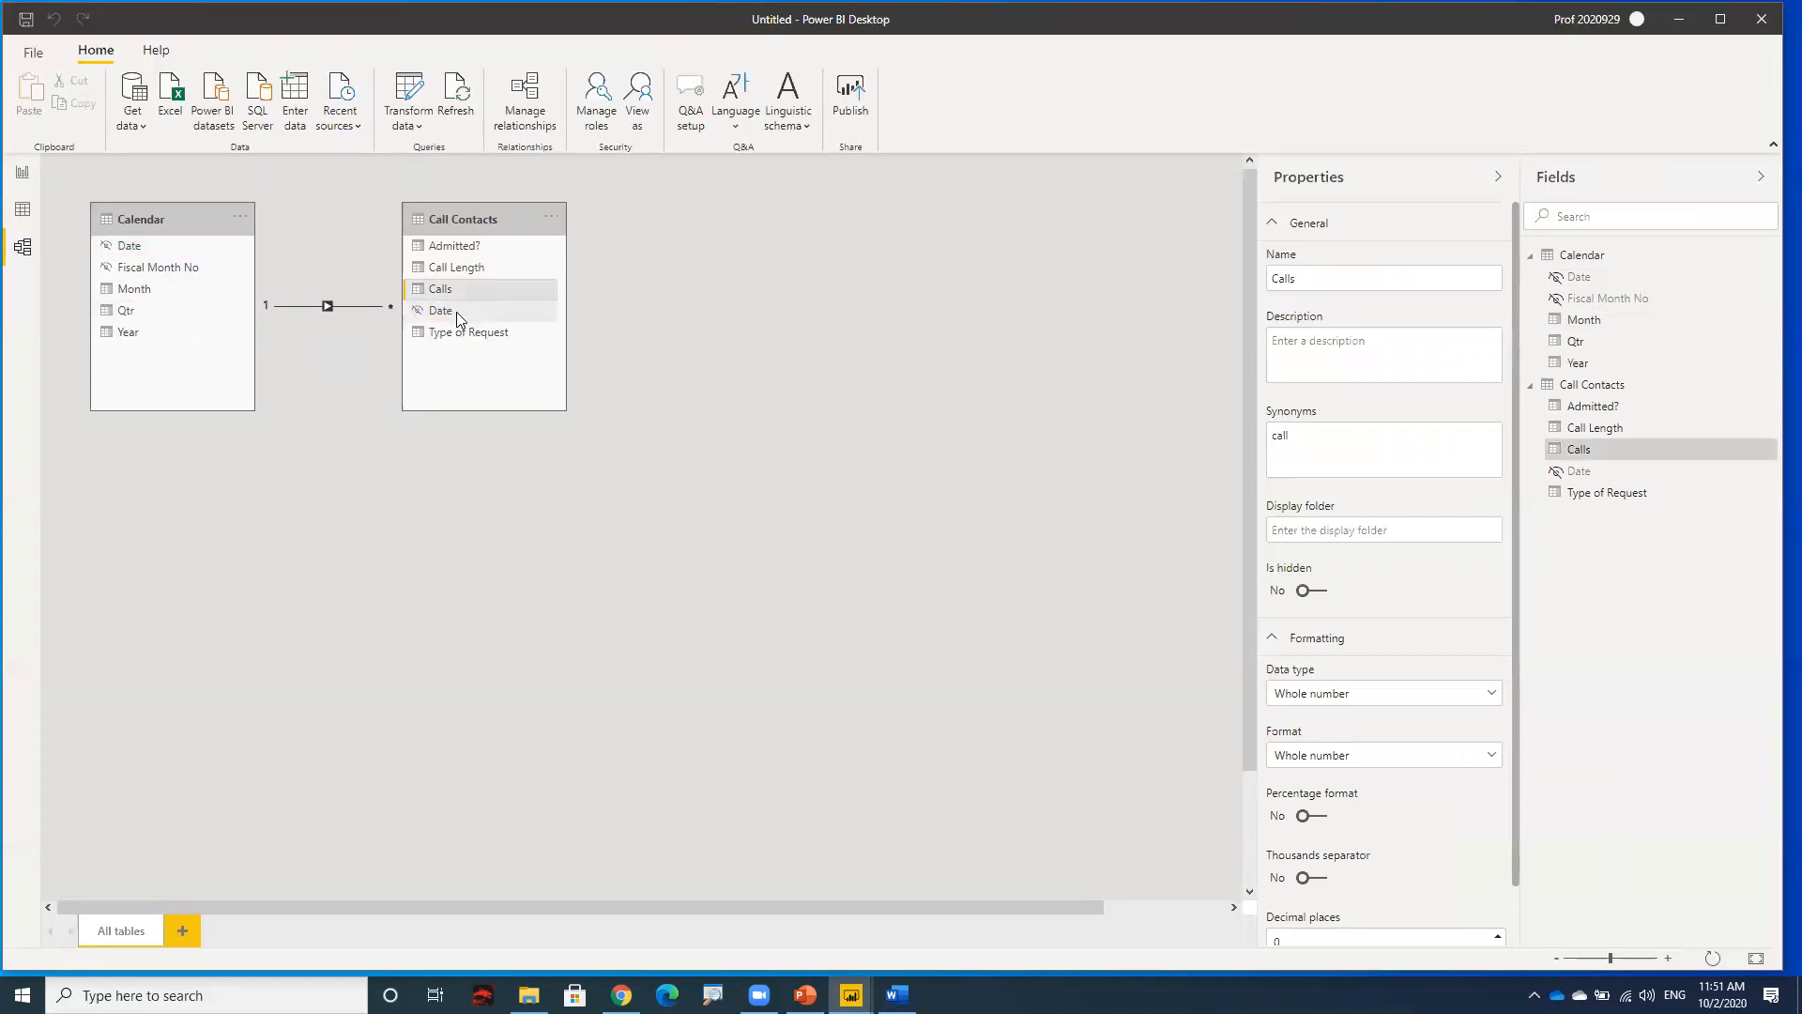
- Duplicate the Calls by Month chart on the report page and place the copy to the right of the original
left_click(22, 173)
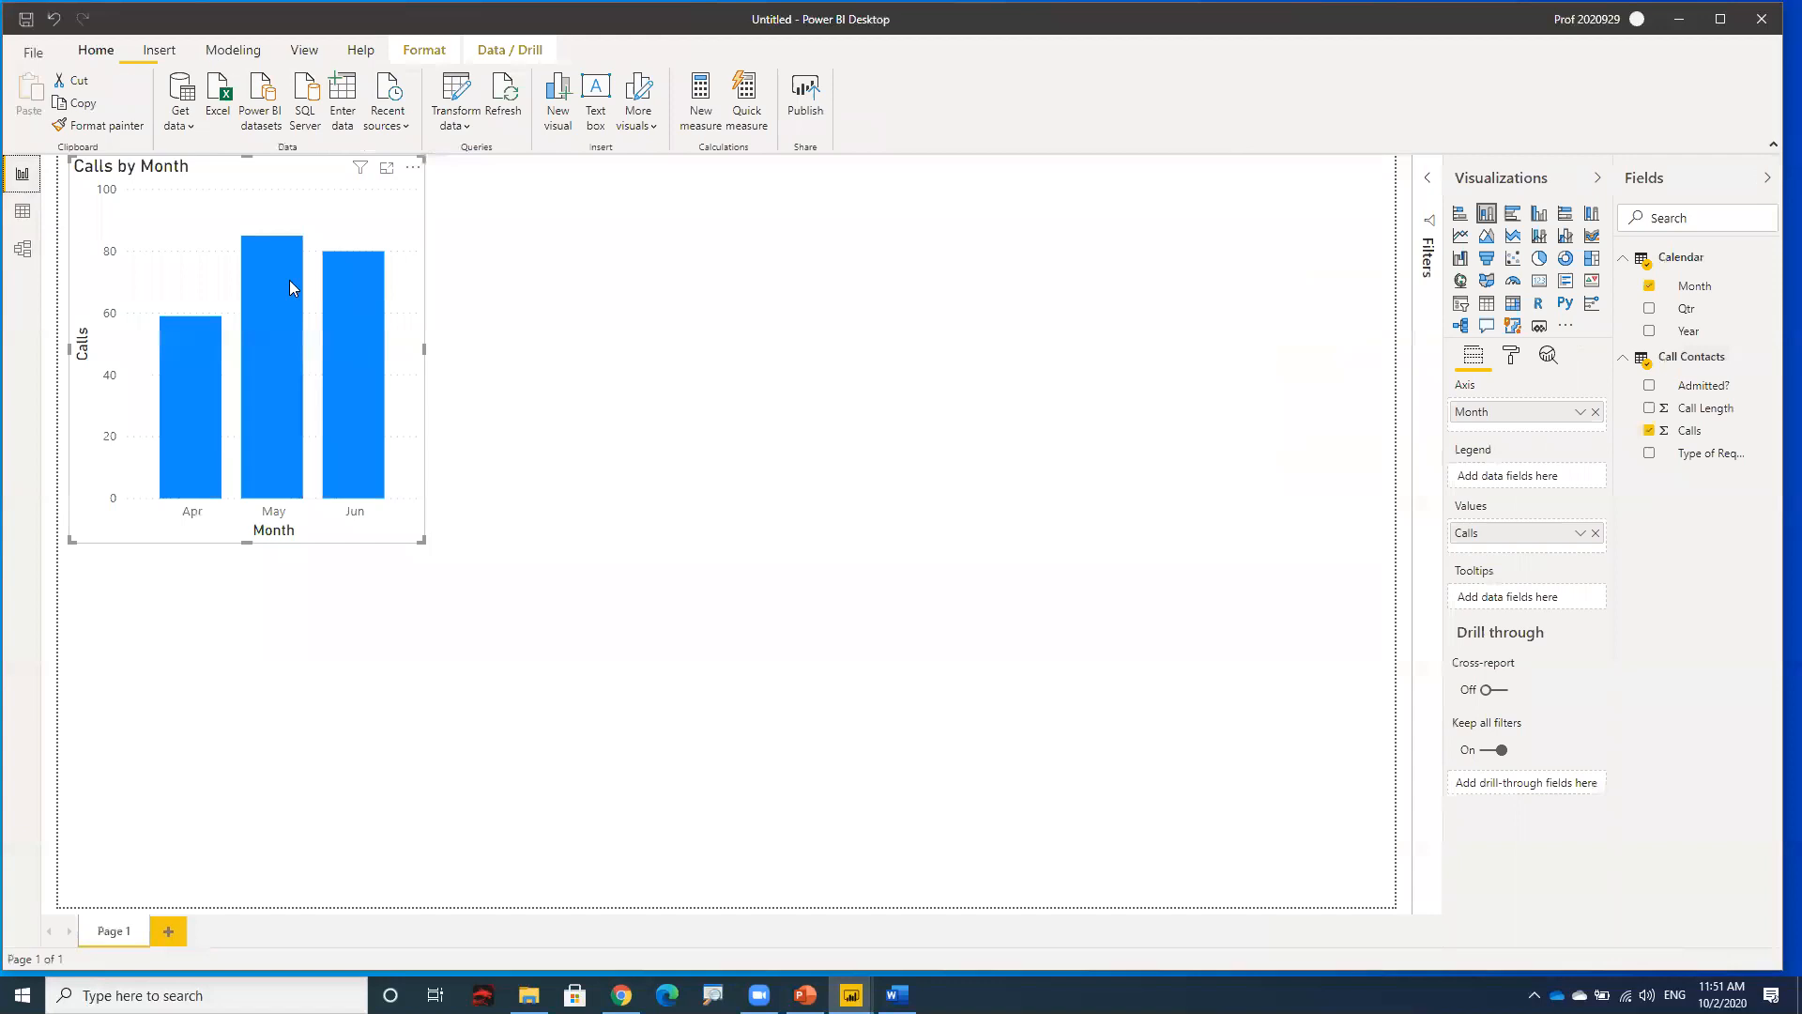
left_click(706, 394)
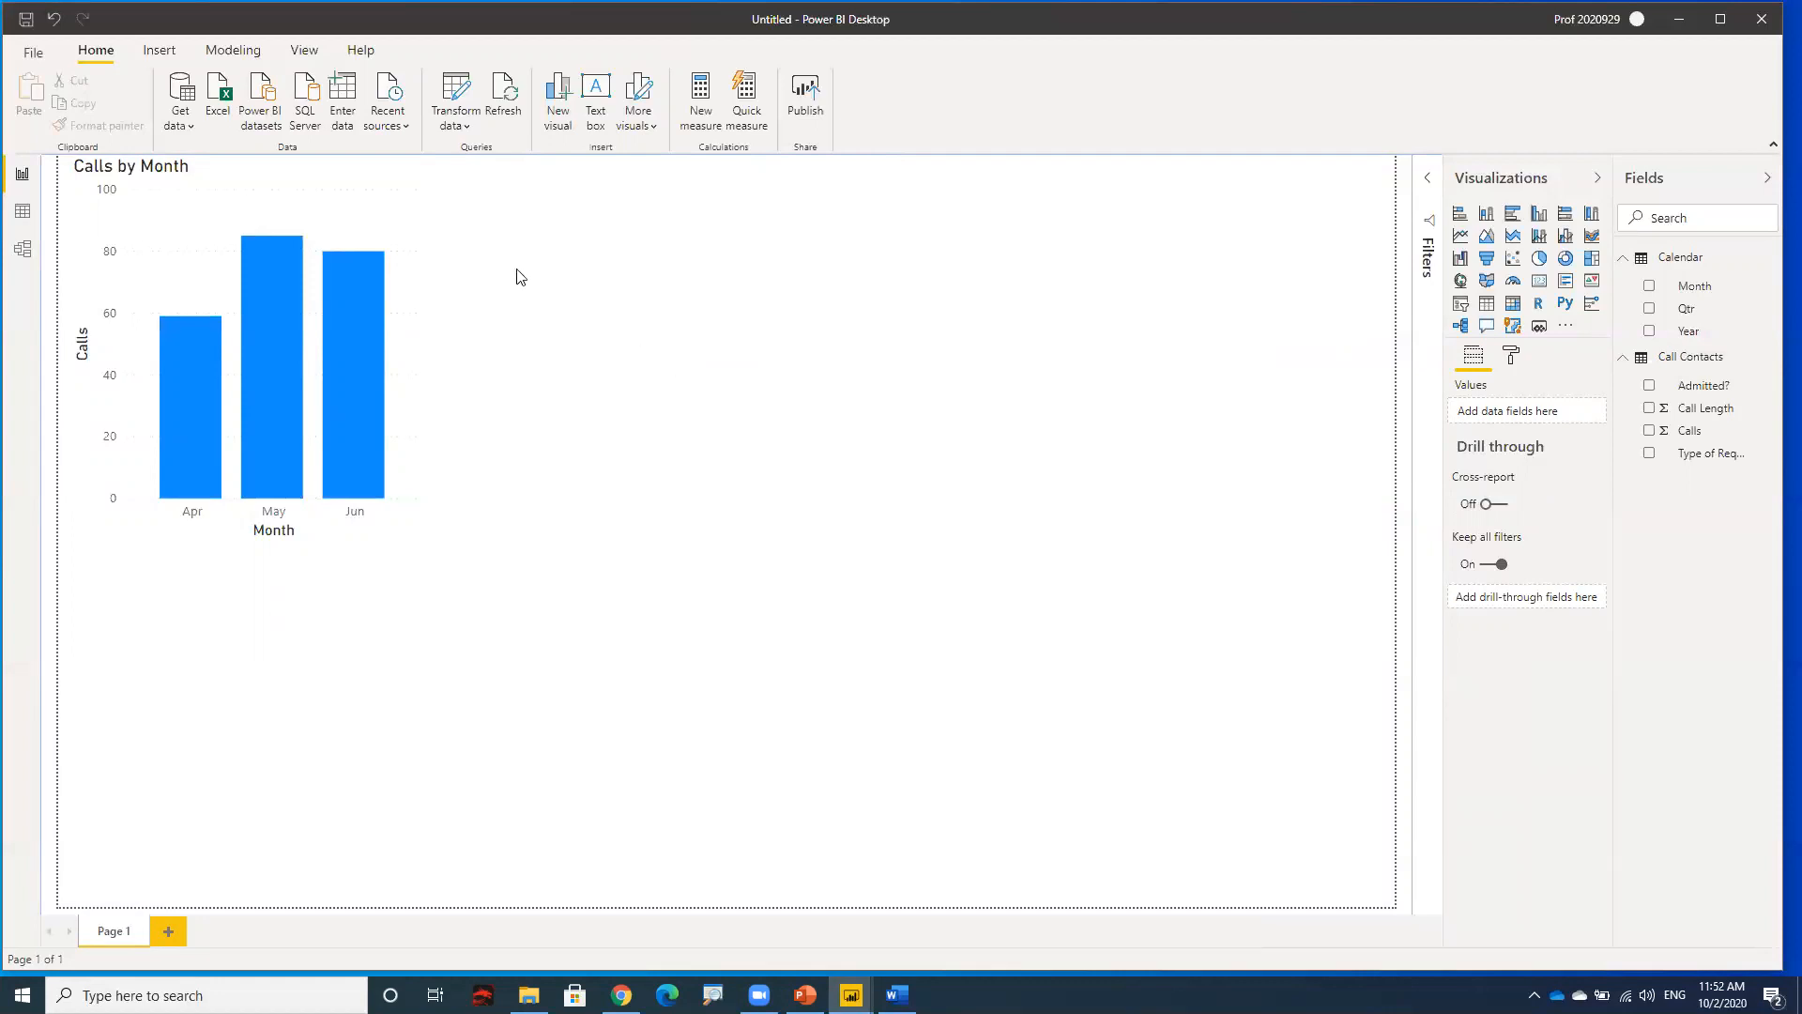
left_click(171, 181)
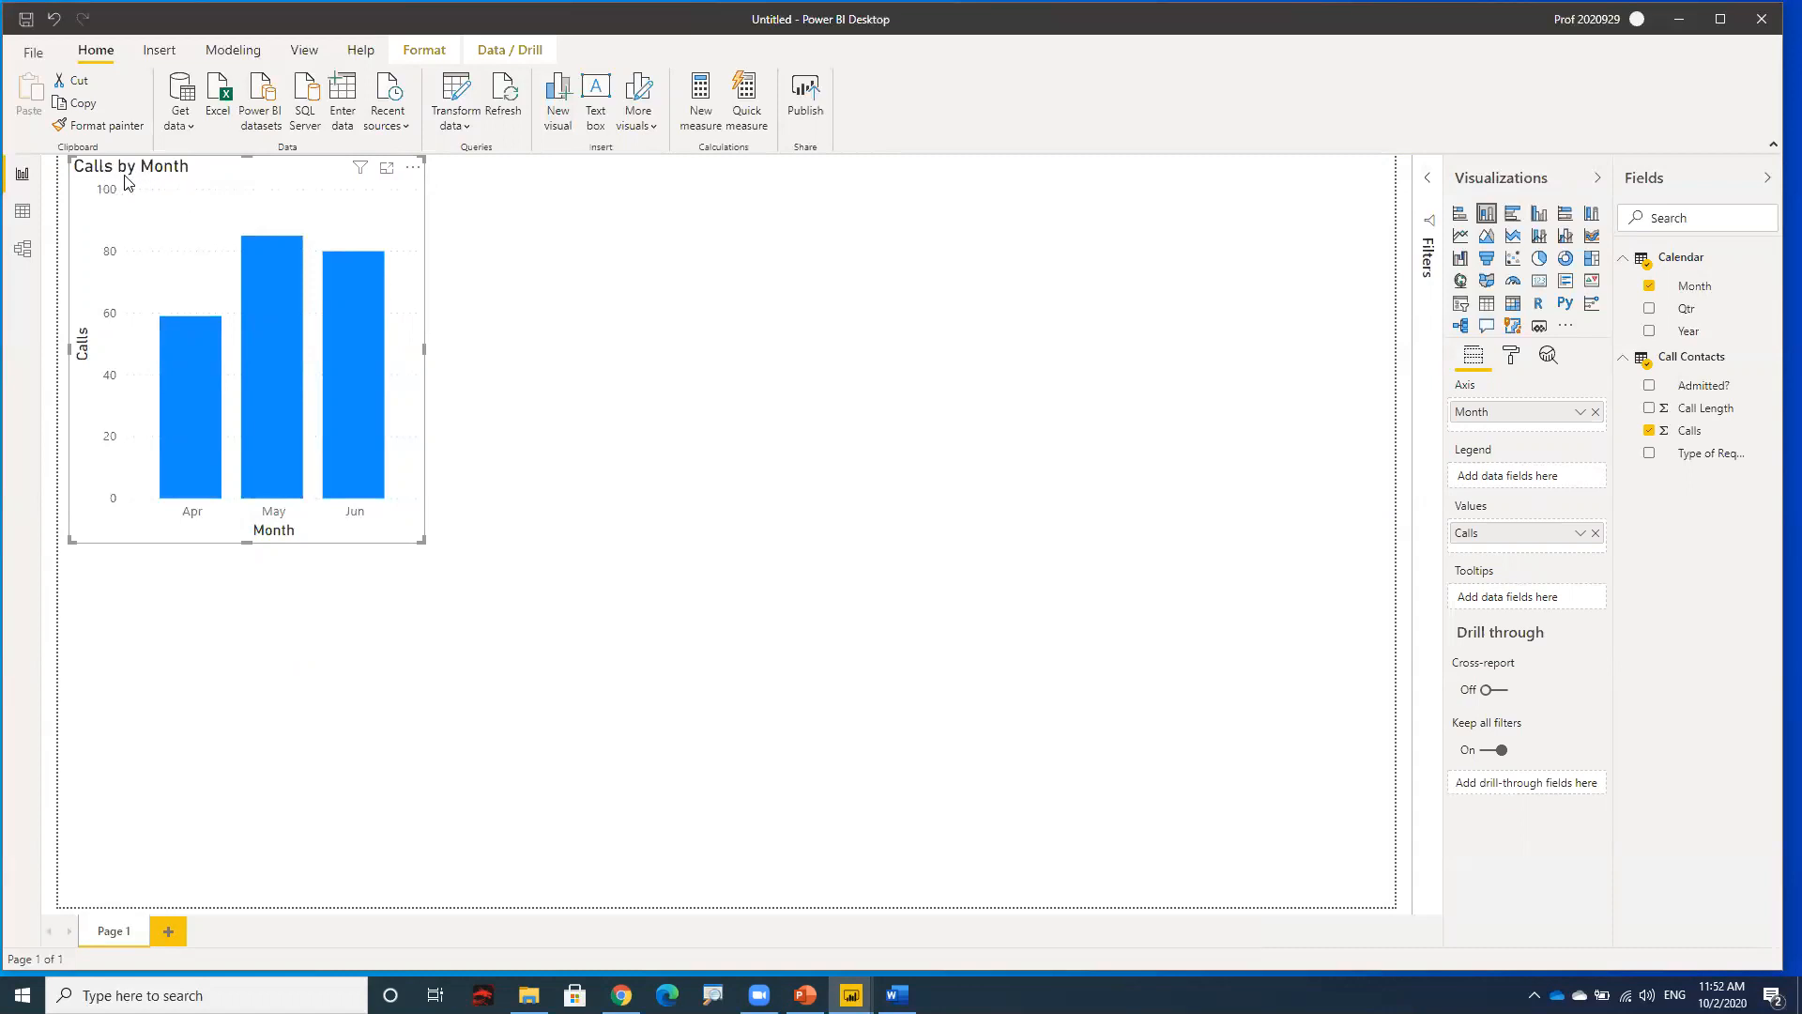
key("ctrl+c")
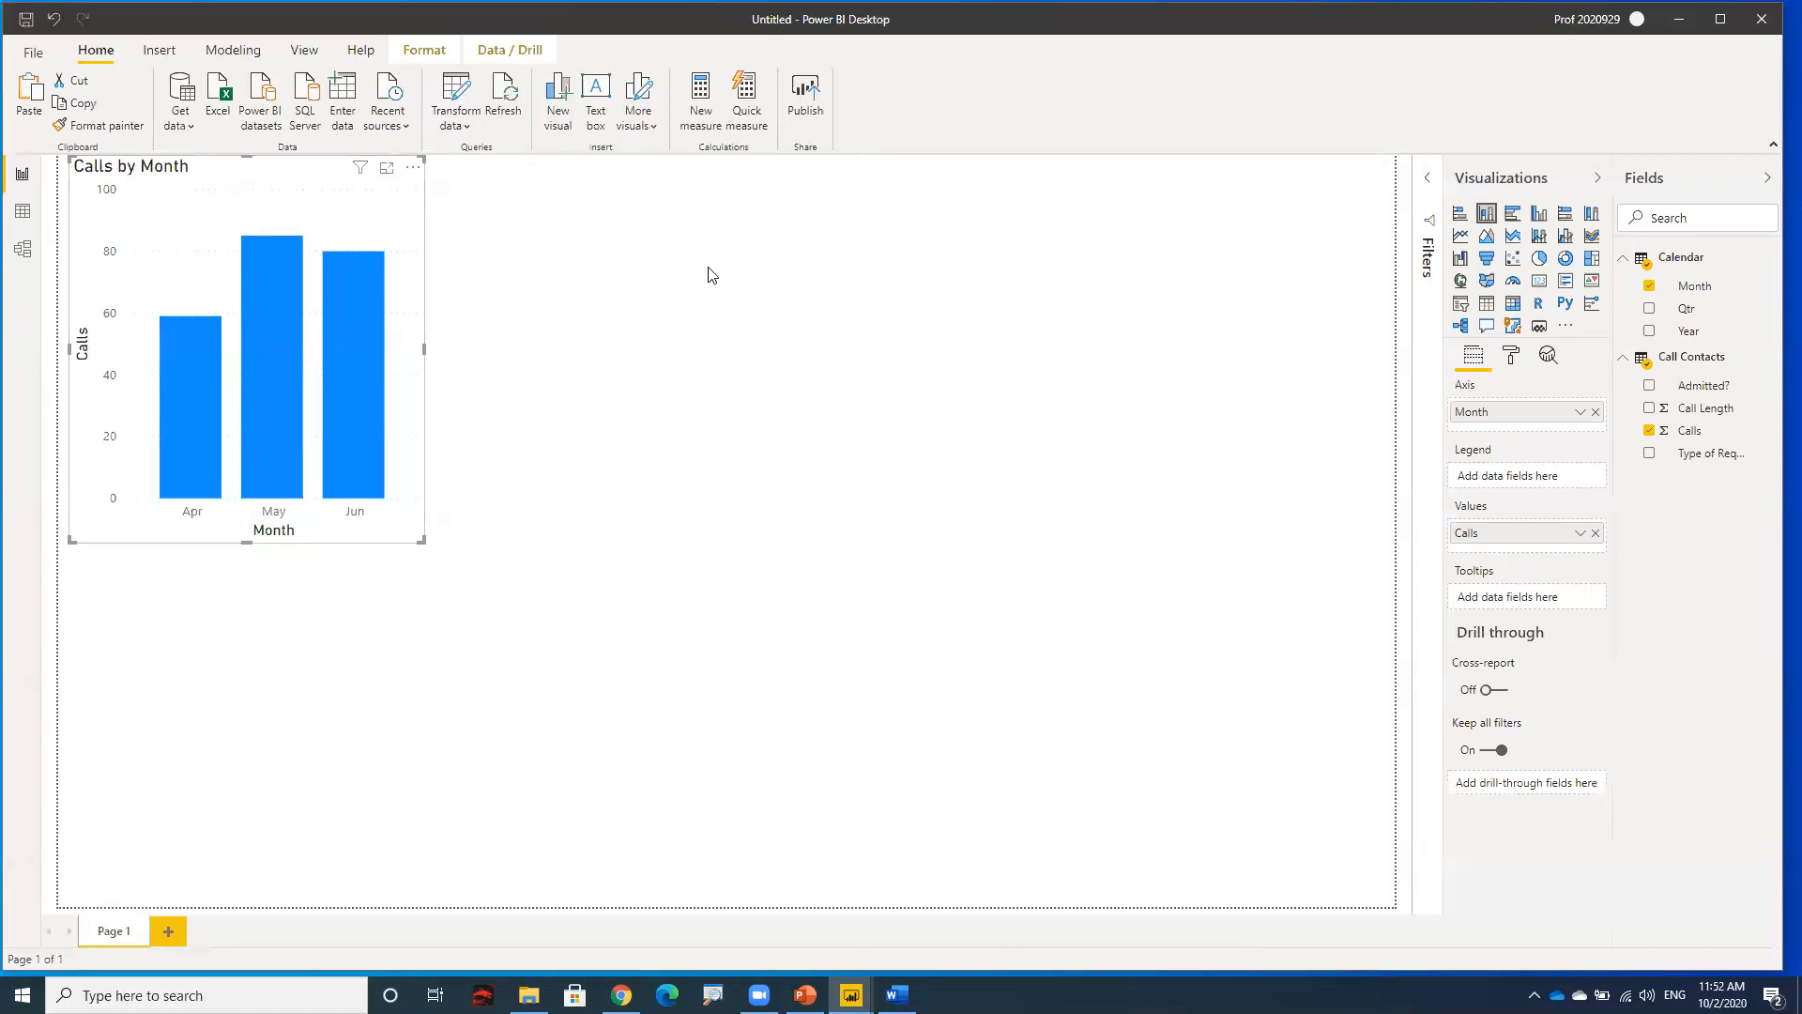
key("ctrl+v")
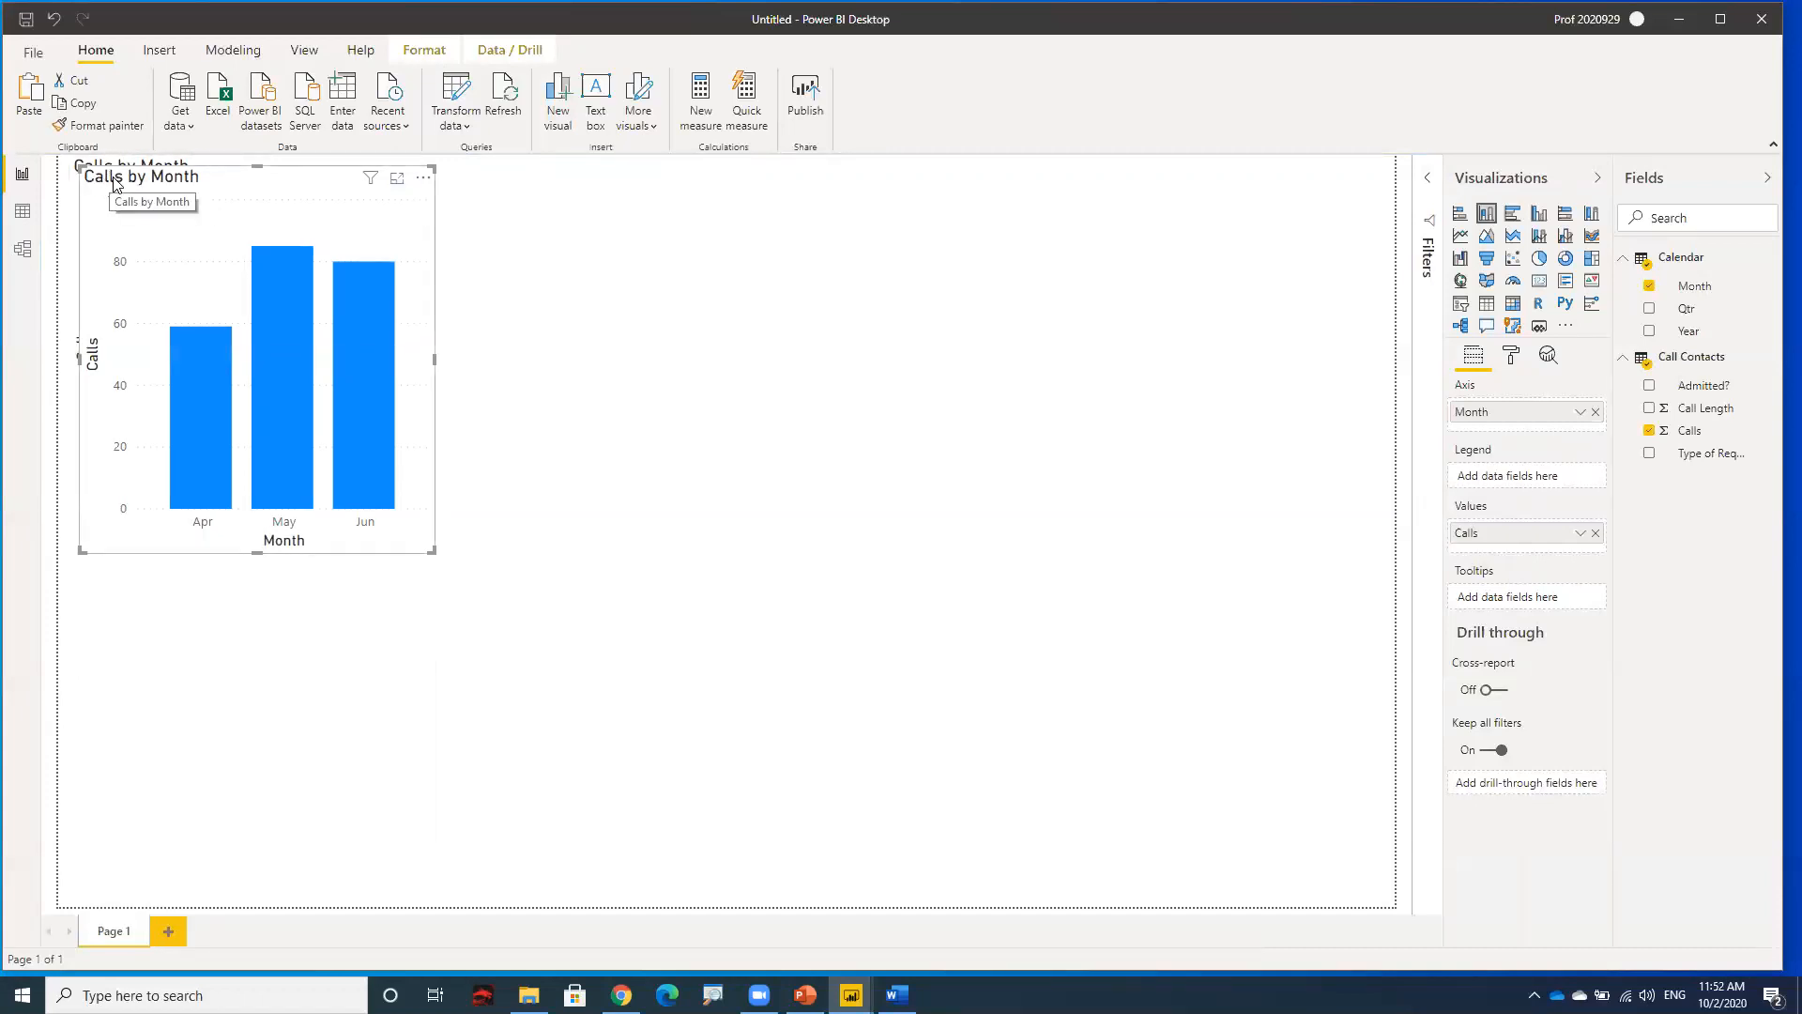
left_click_drag(113, 181, 724, 249)
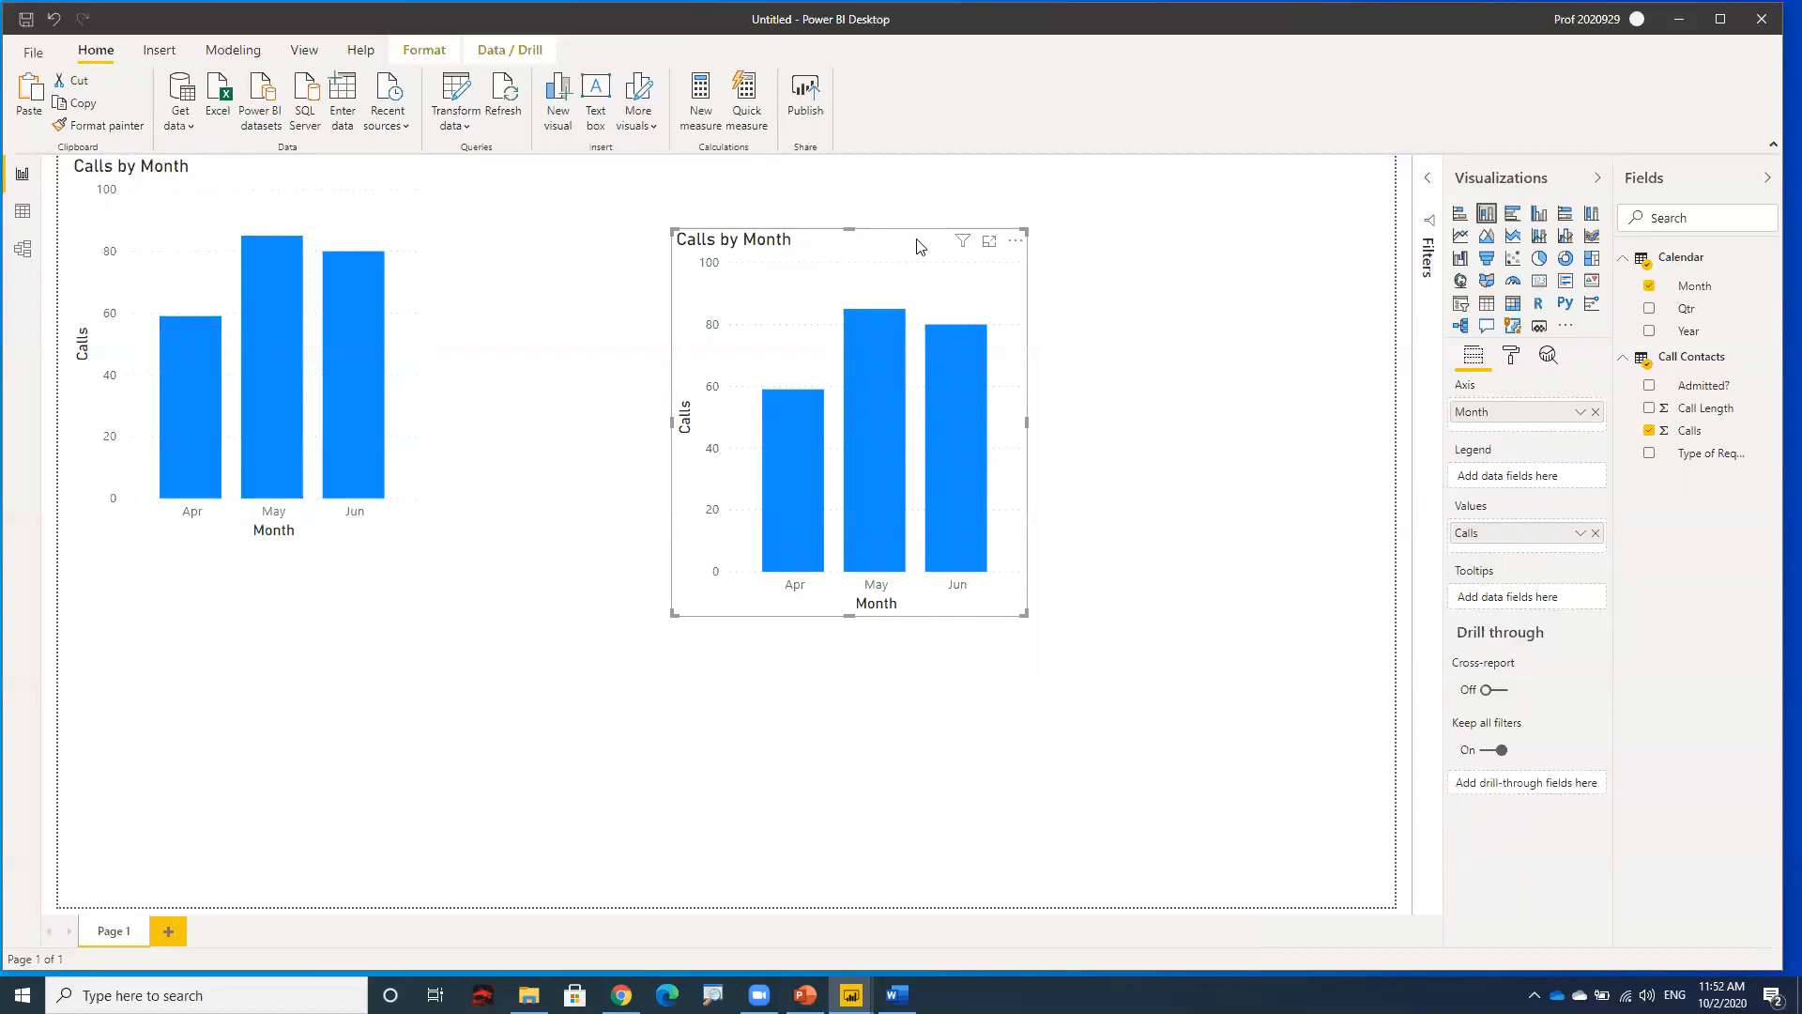
left_click(1160, 253)
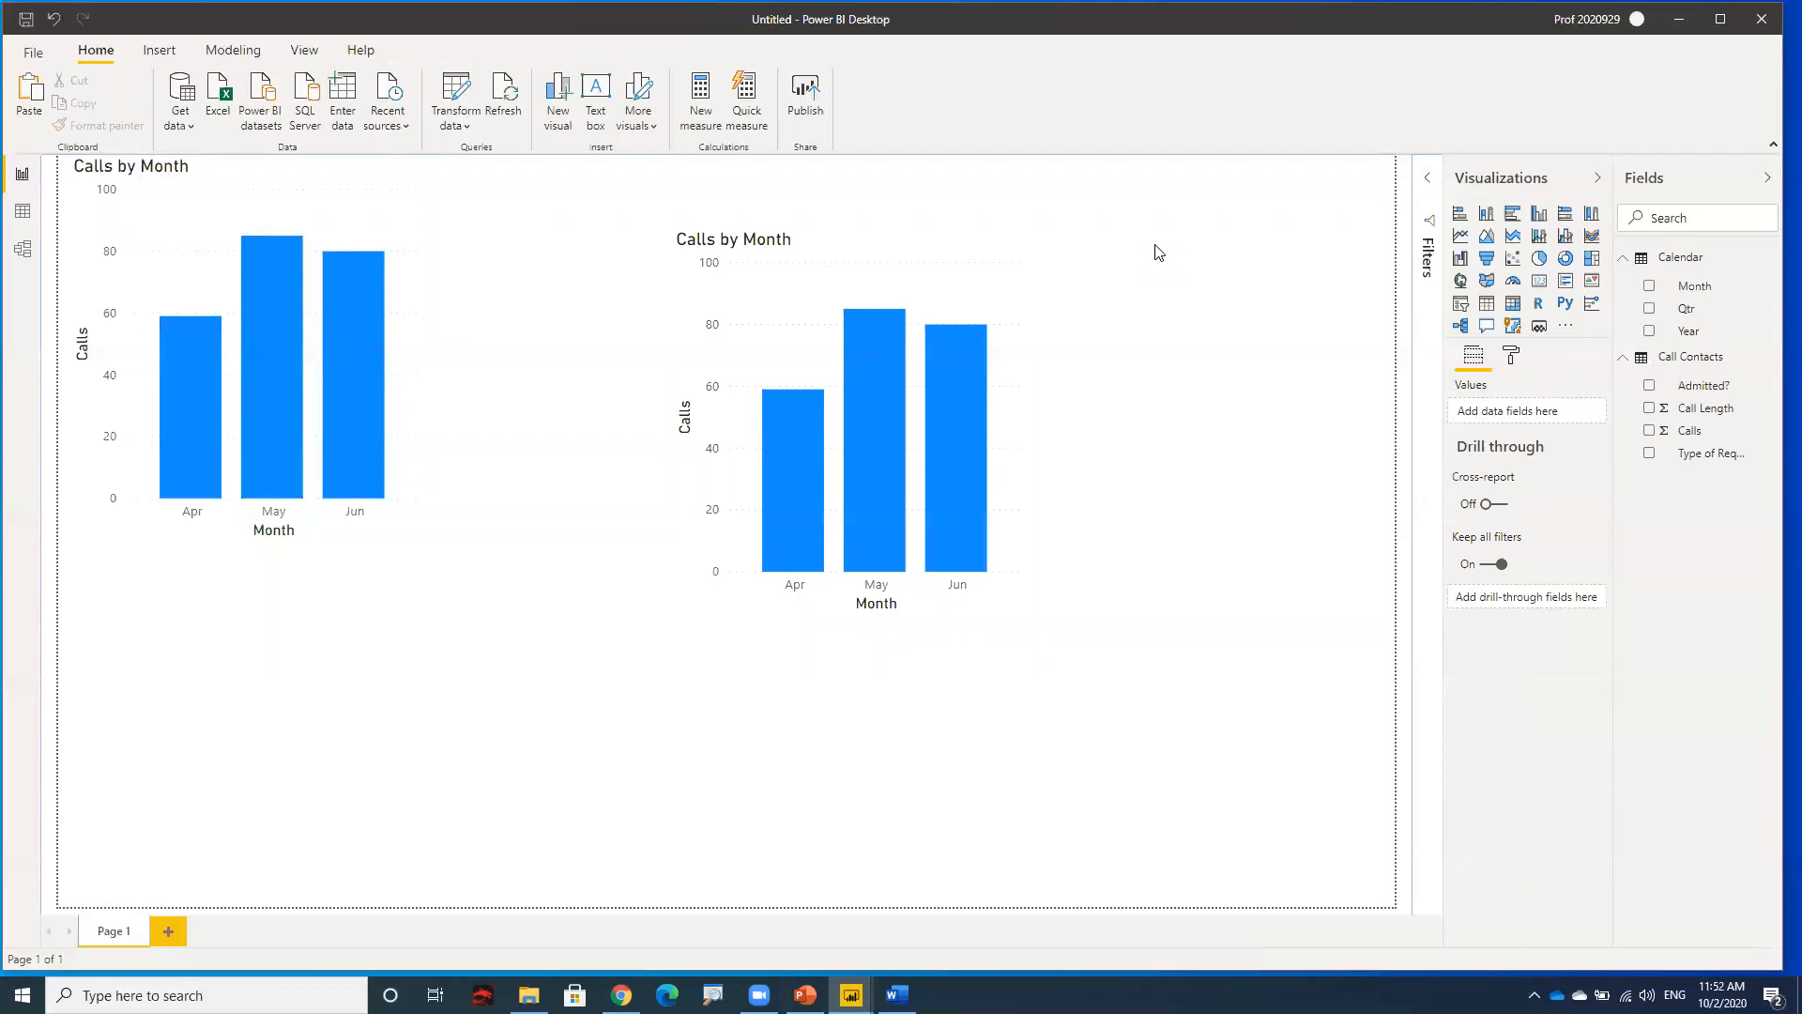
key("ctrl+v")
left_click_drag(854, 248, 1188, 441)
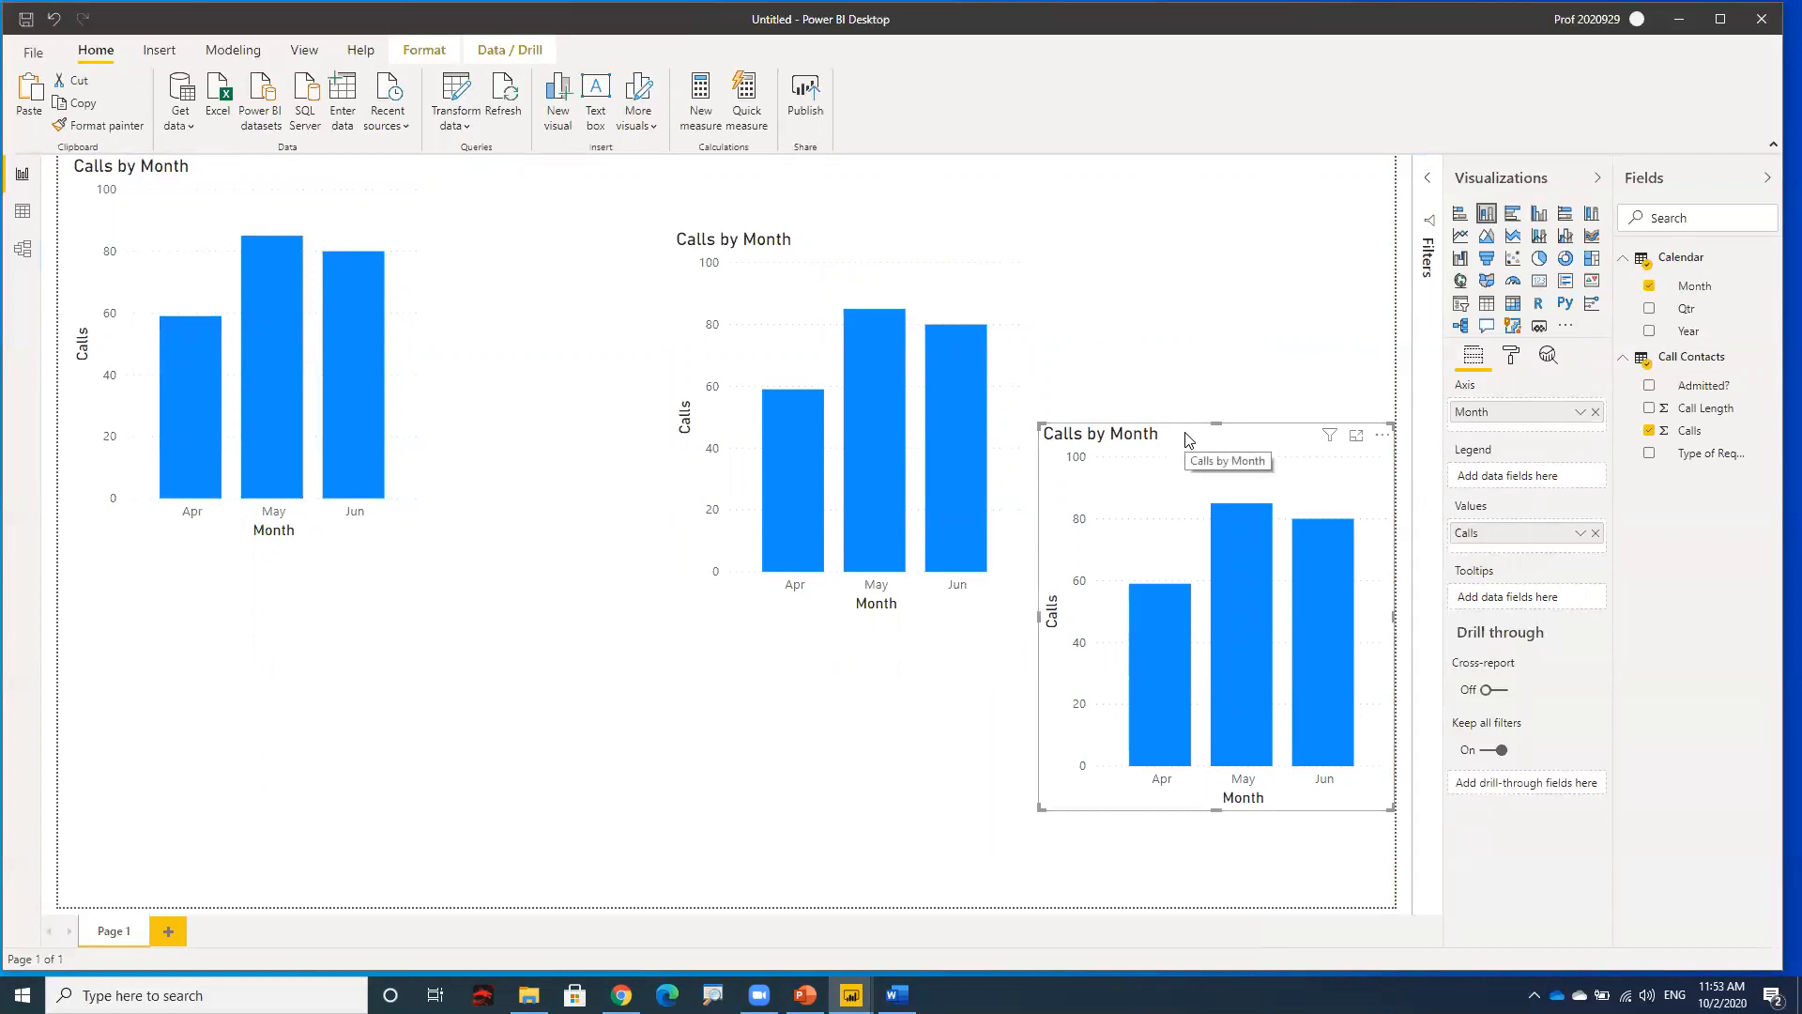
key("Delete")
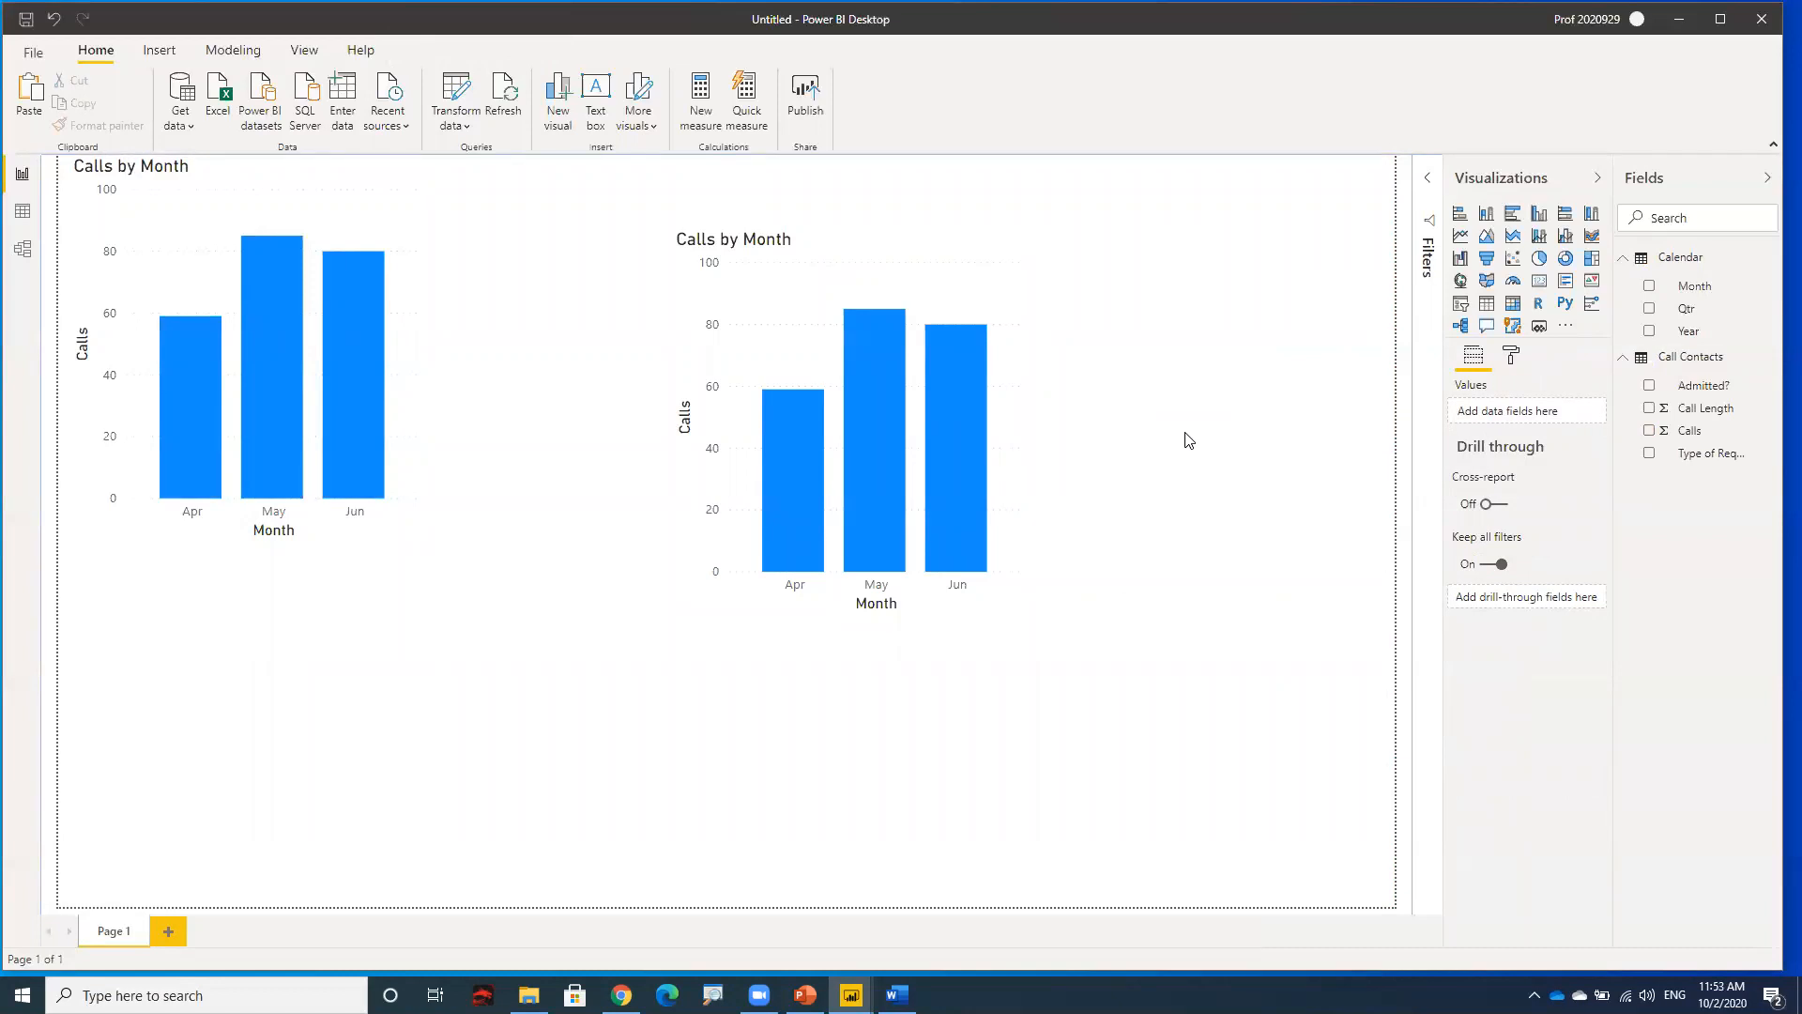
- Move the copied Calls by Month chart up and slightly left, roughly level with the original chart
left_click_drag(751, 238, 697, 175)
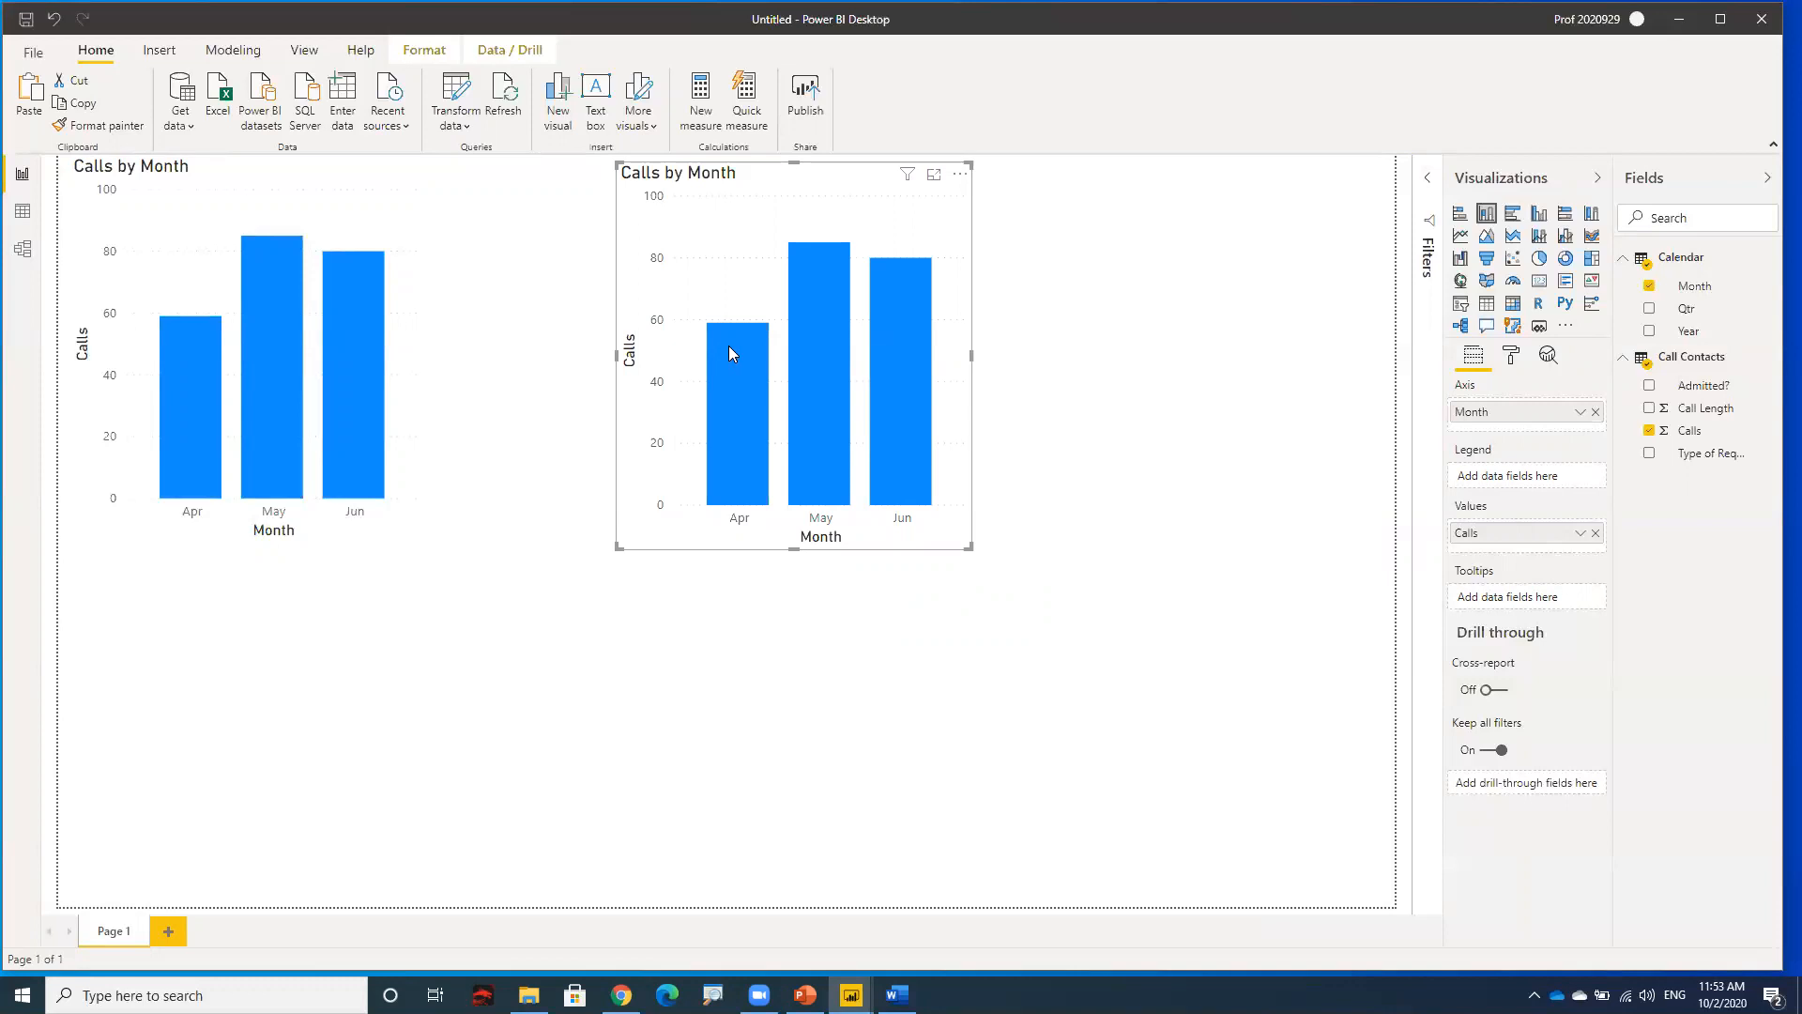
- Examine the Type of Request and Admitted? values in the Call Contacts table data
left_click(22, 210)
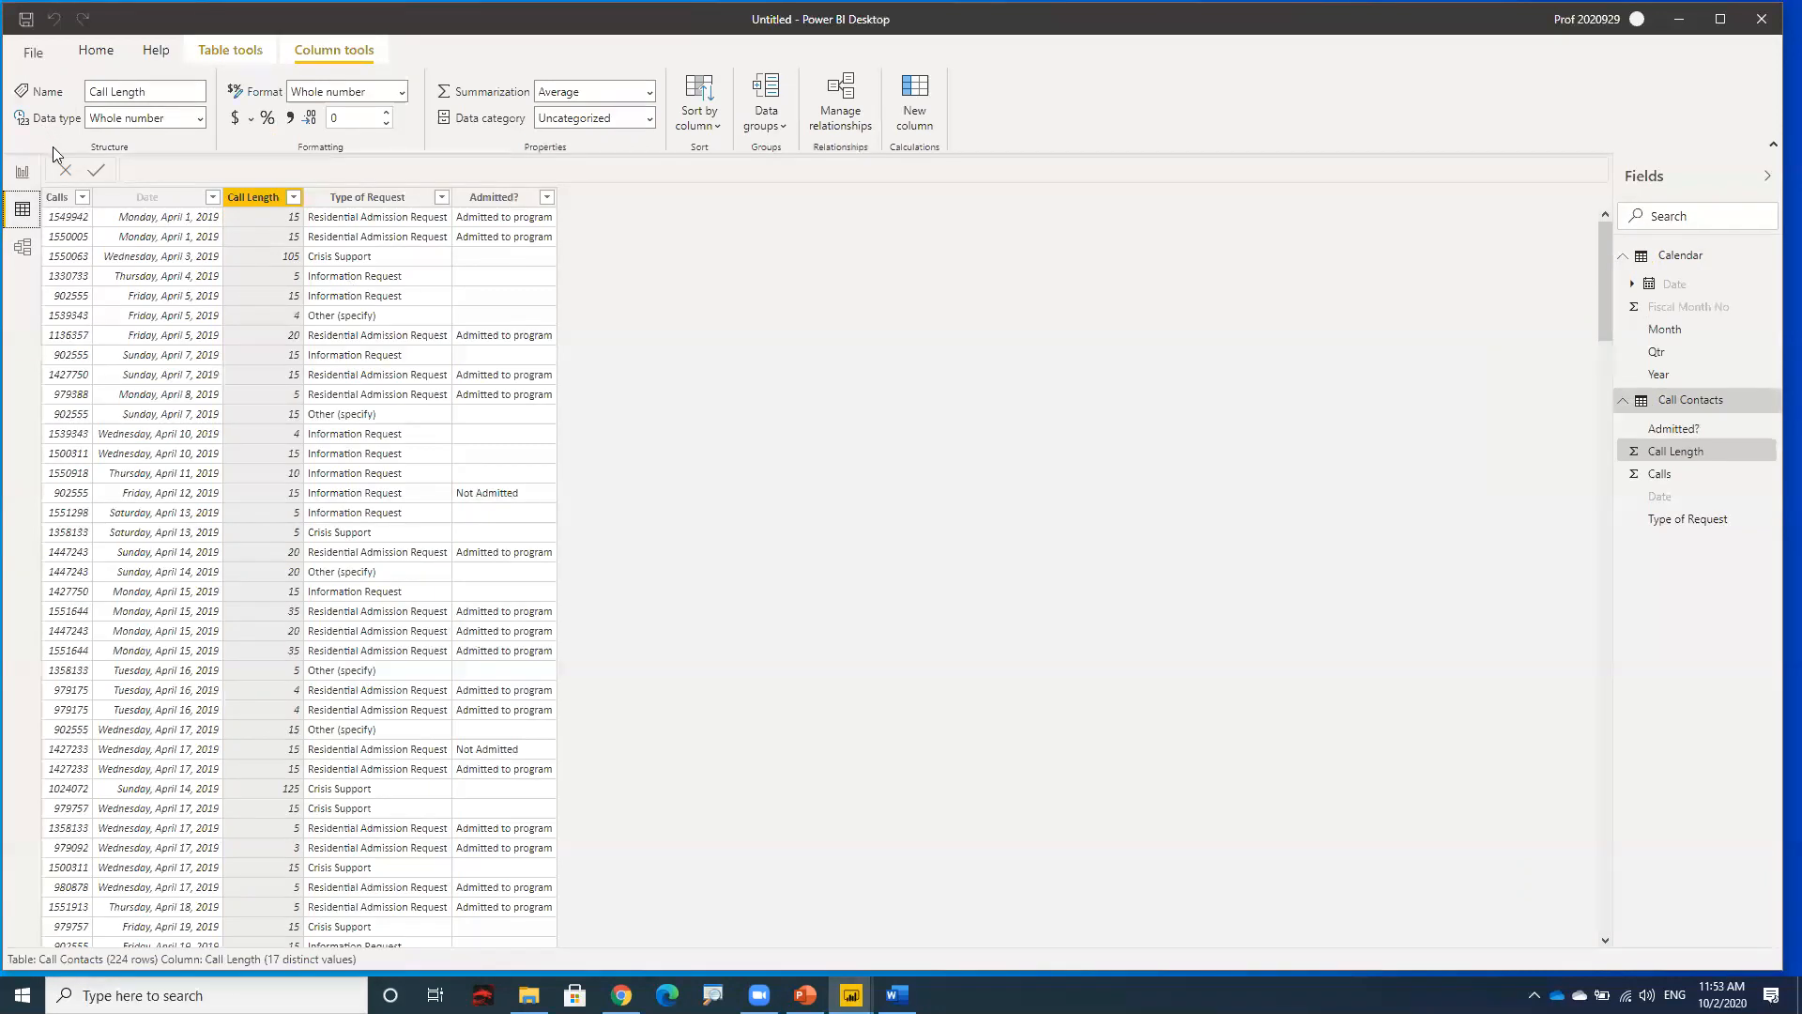
left_click(399, 225)
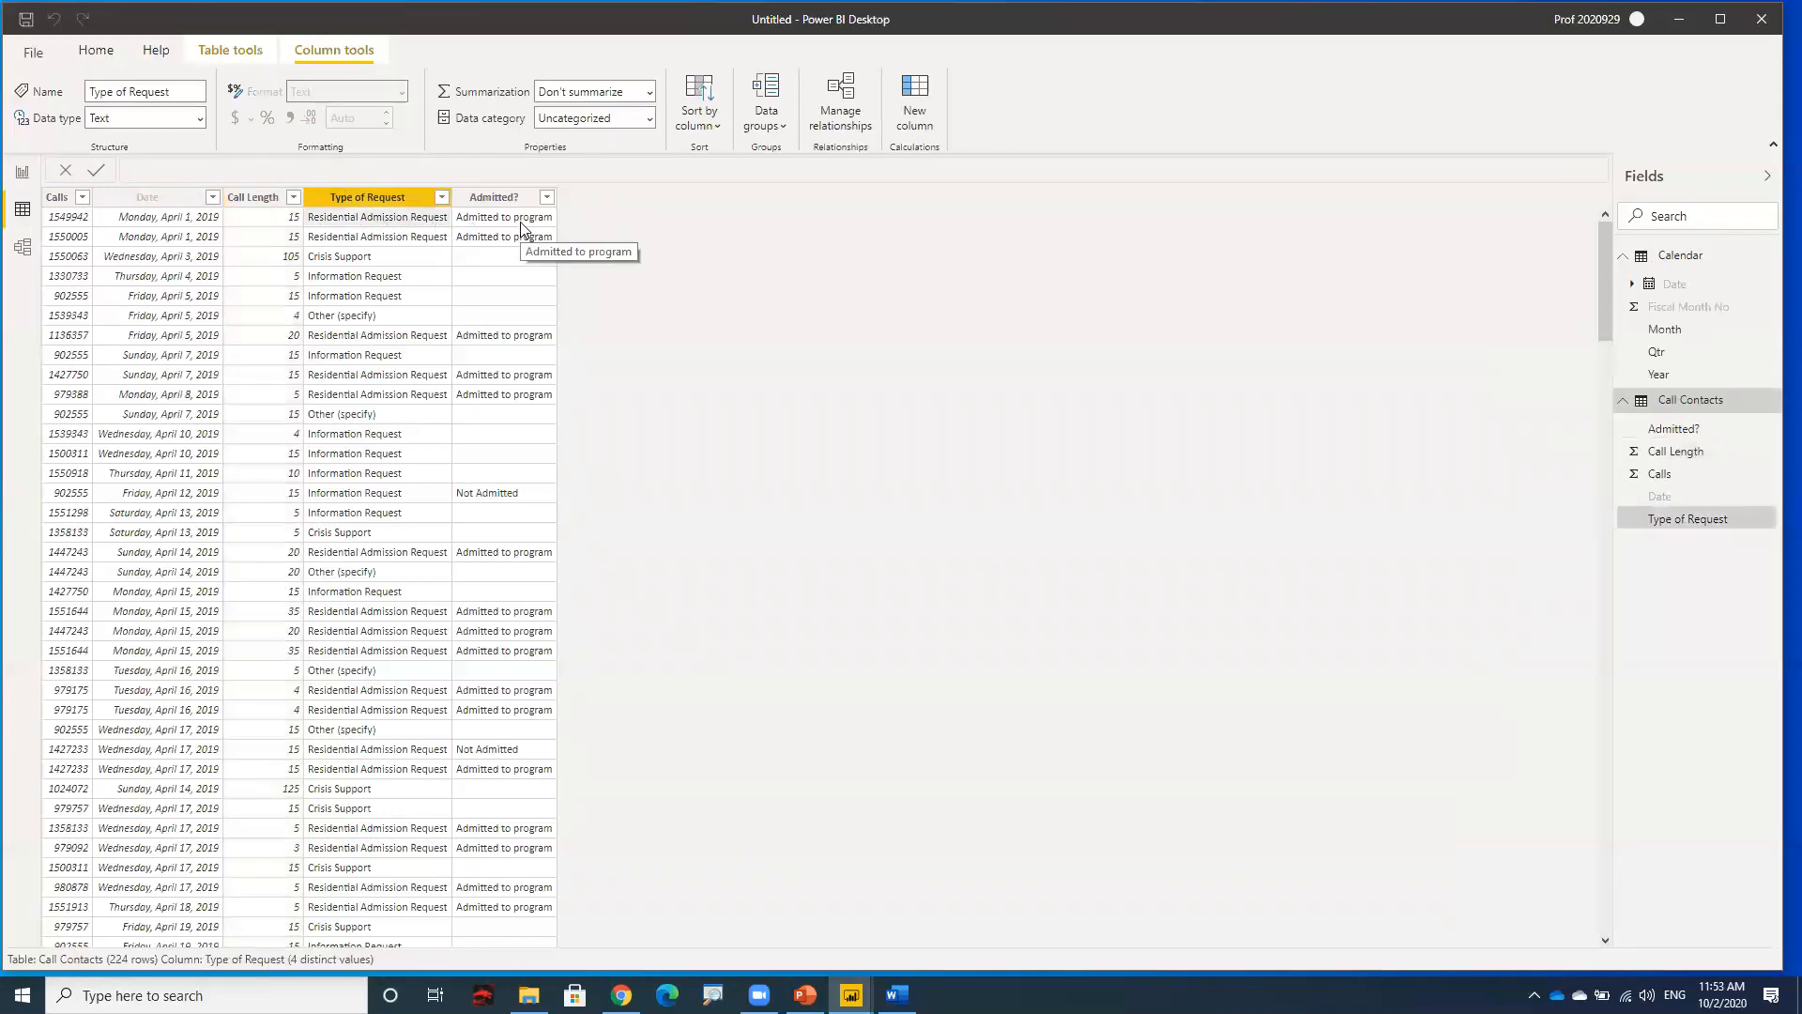
left_click(515, 498)
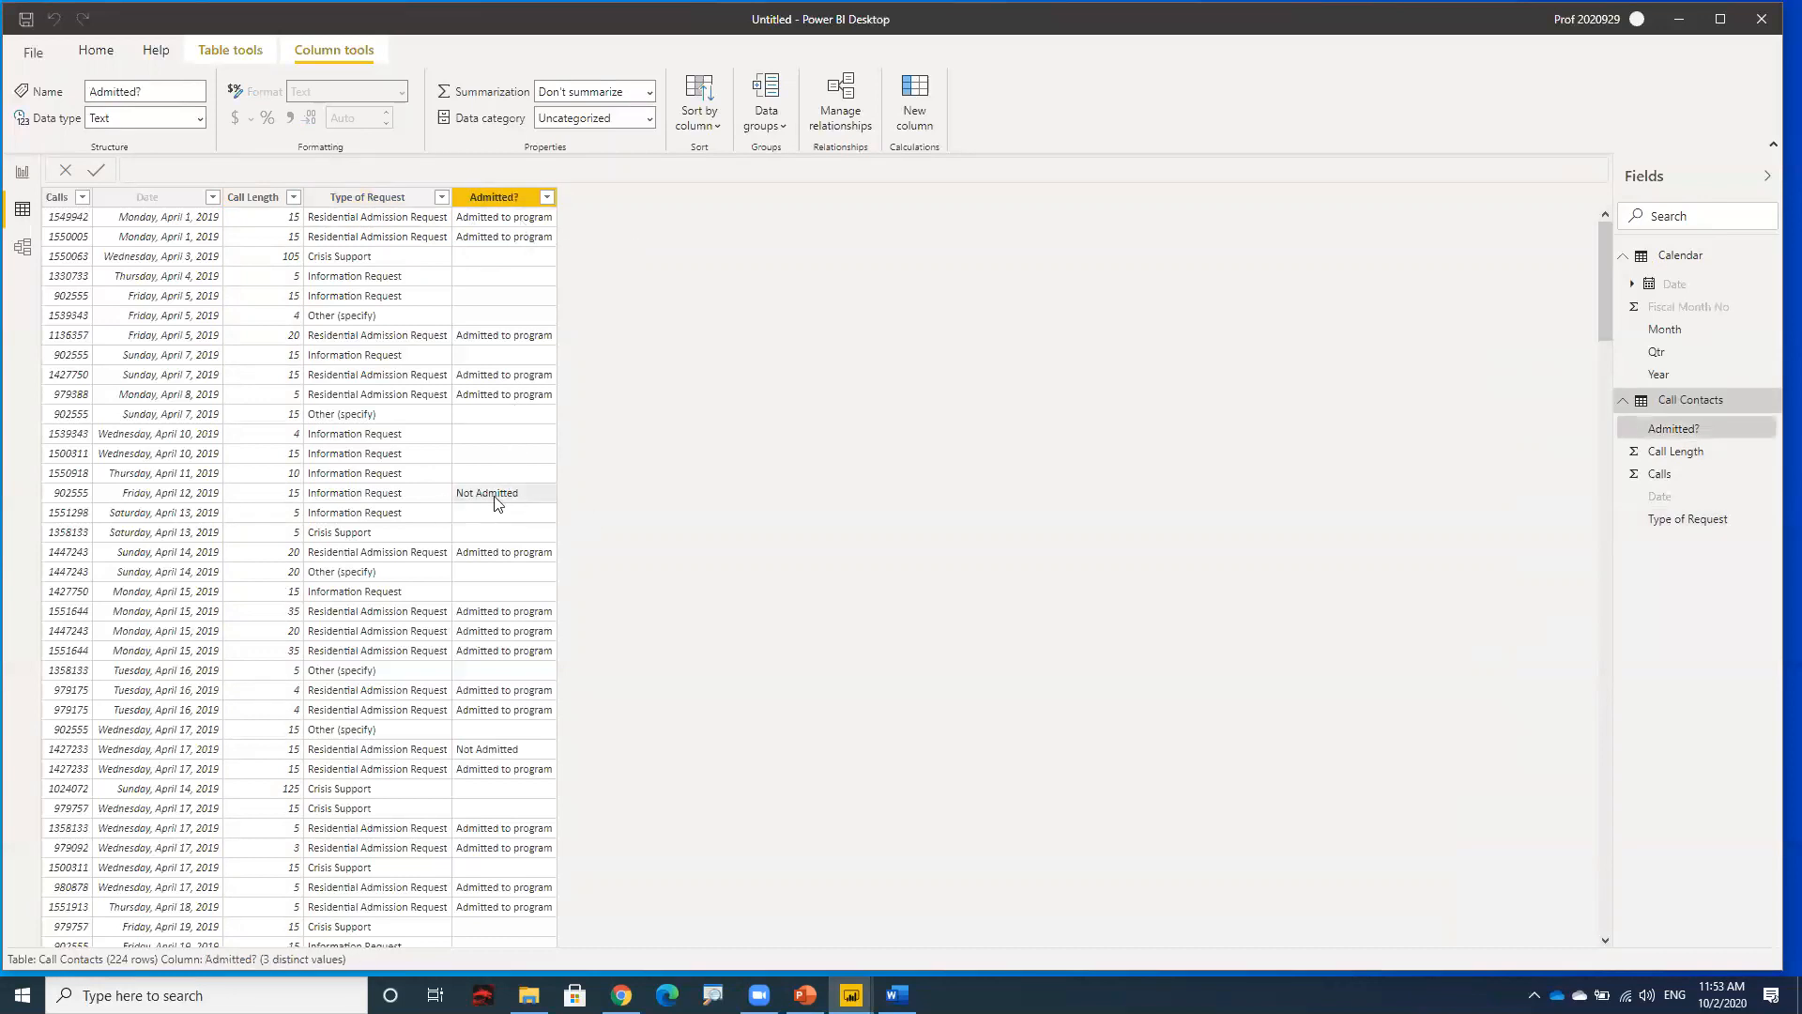
scroll(523, 542, "down", 2)
scroll(522, 543, "down", 3)
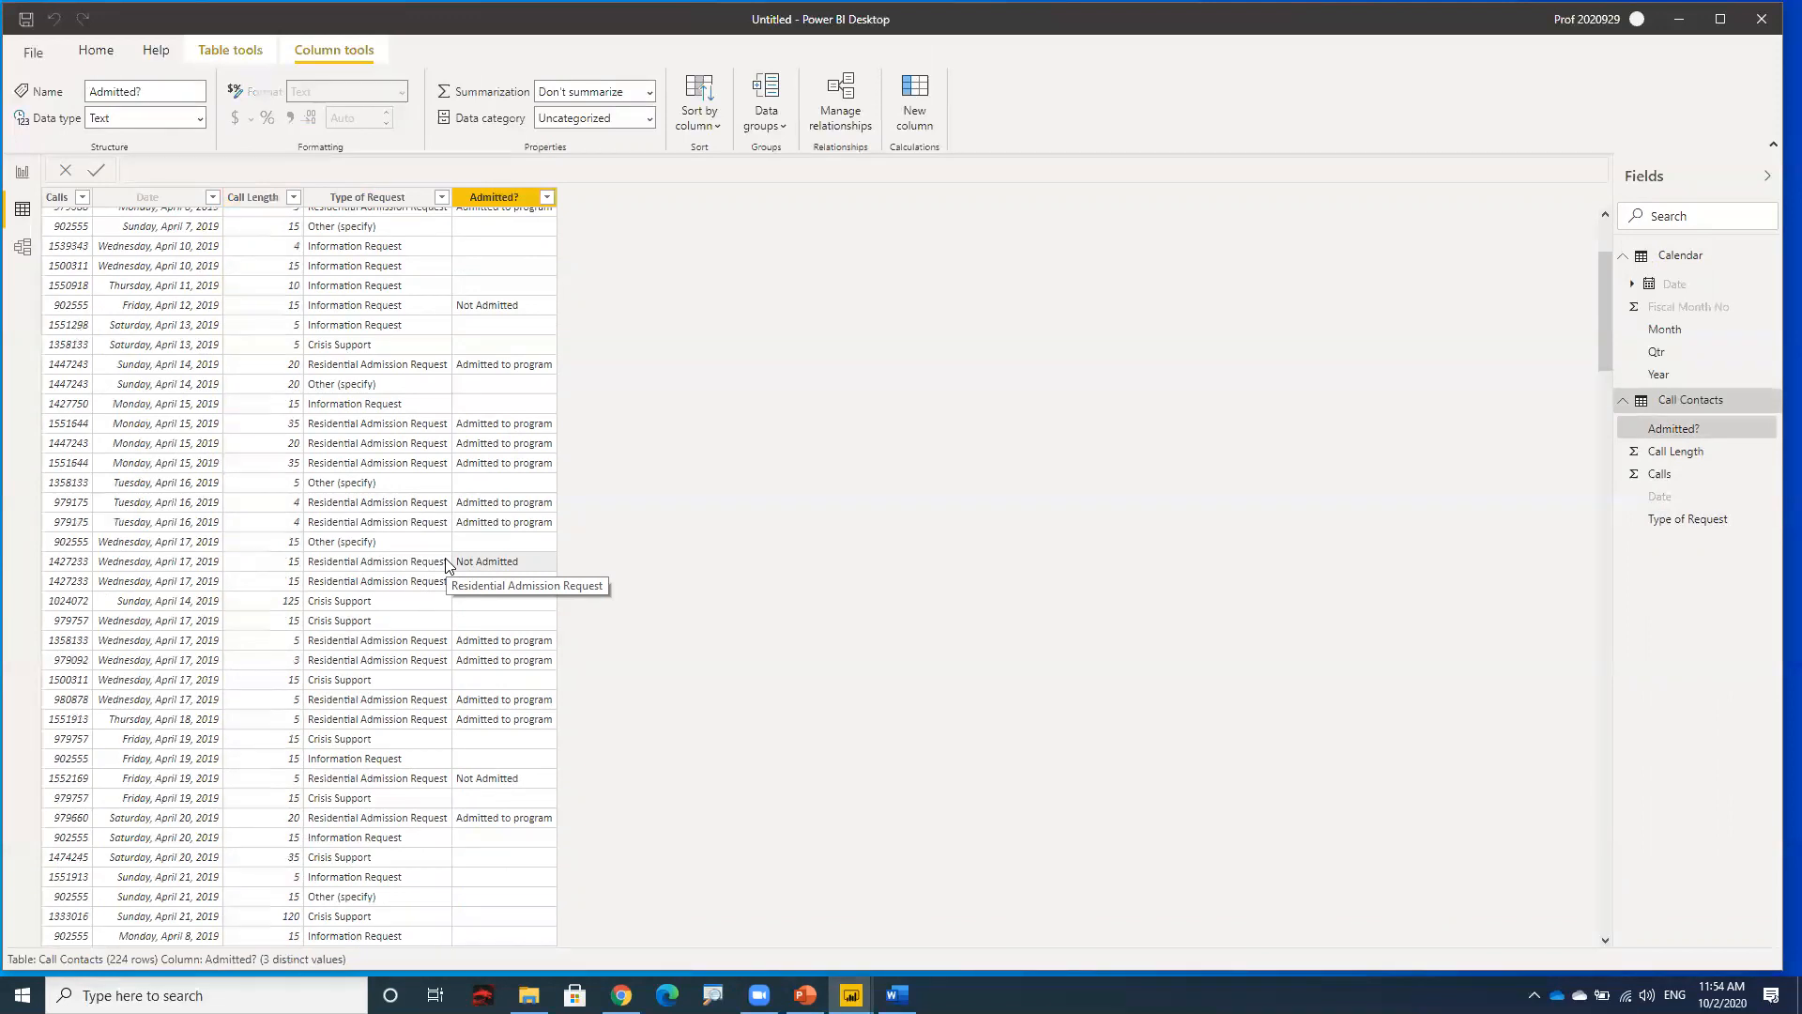
- Filter the copied Calls by Month chart on the report page by Admitted?, keeping only Not Admitted
left_click(22, 173)
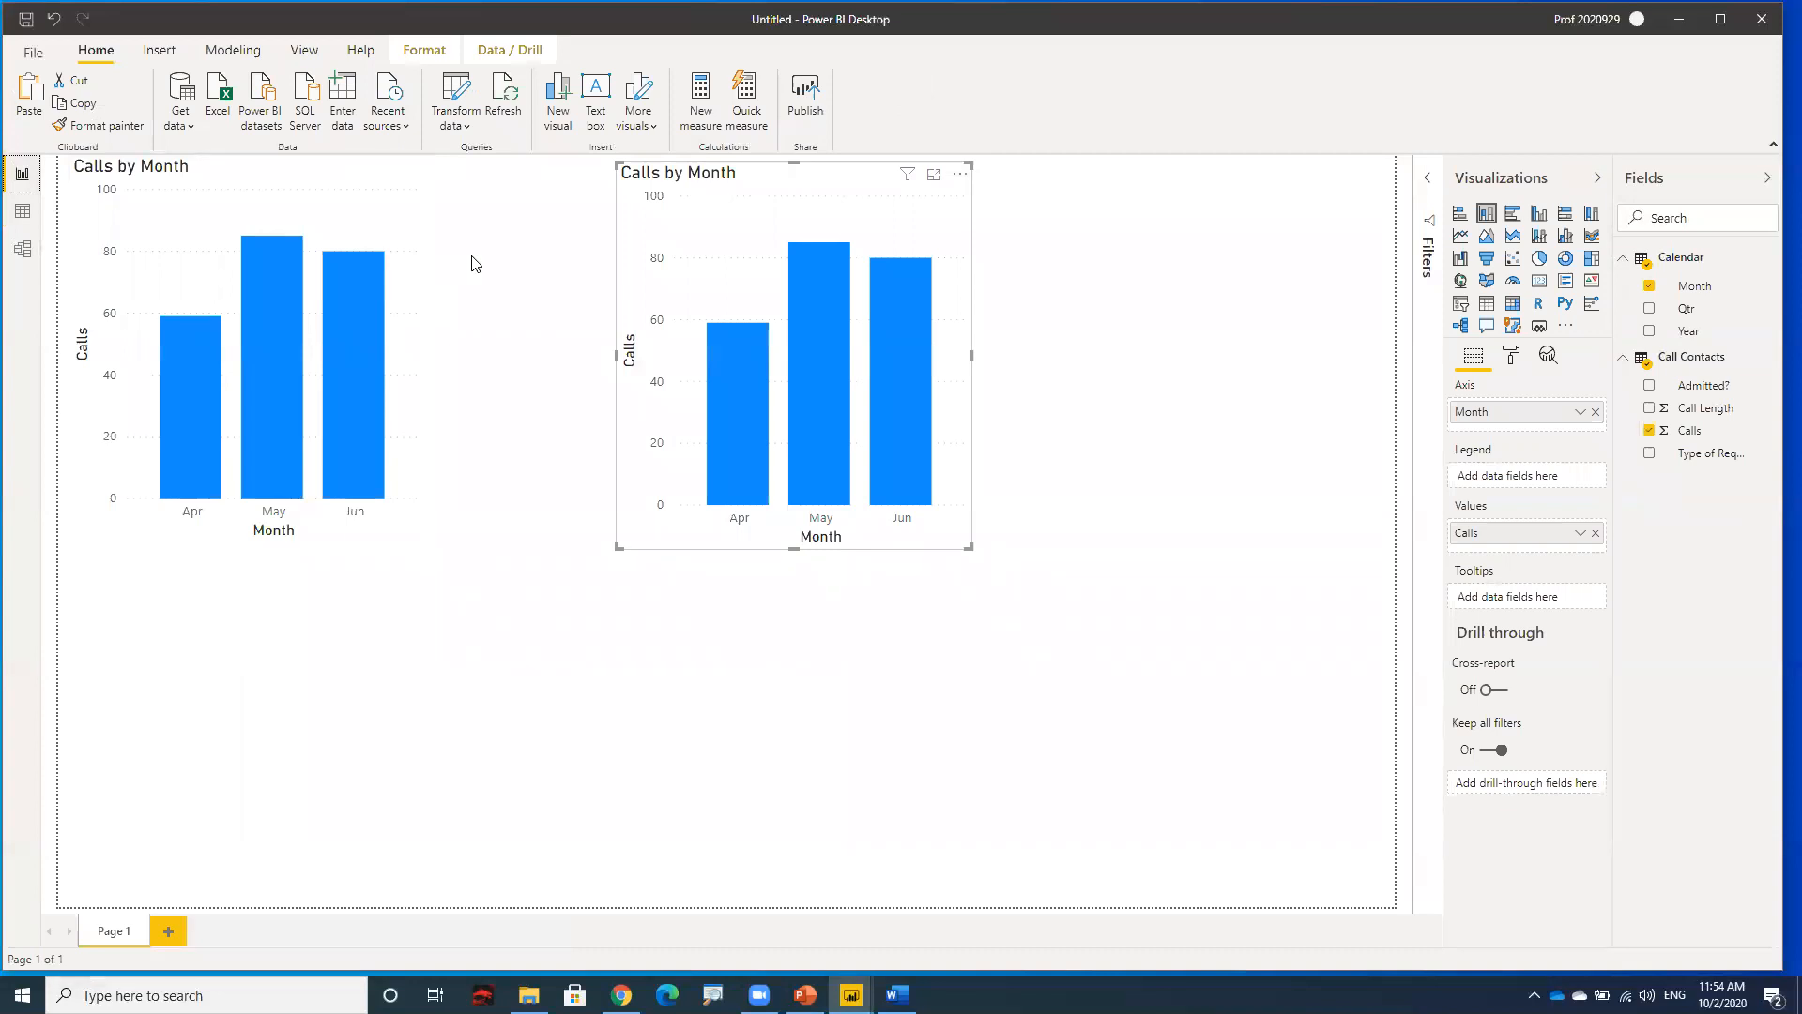
left_click(142, 177)
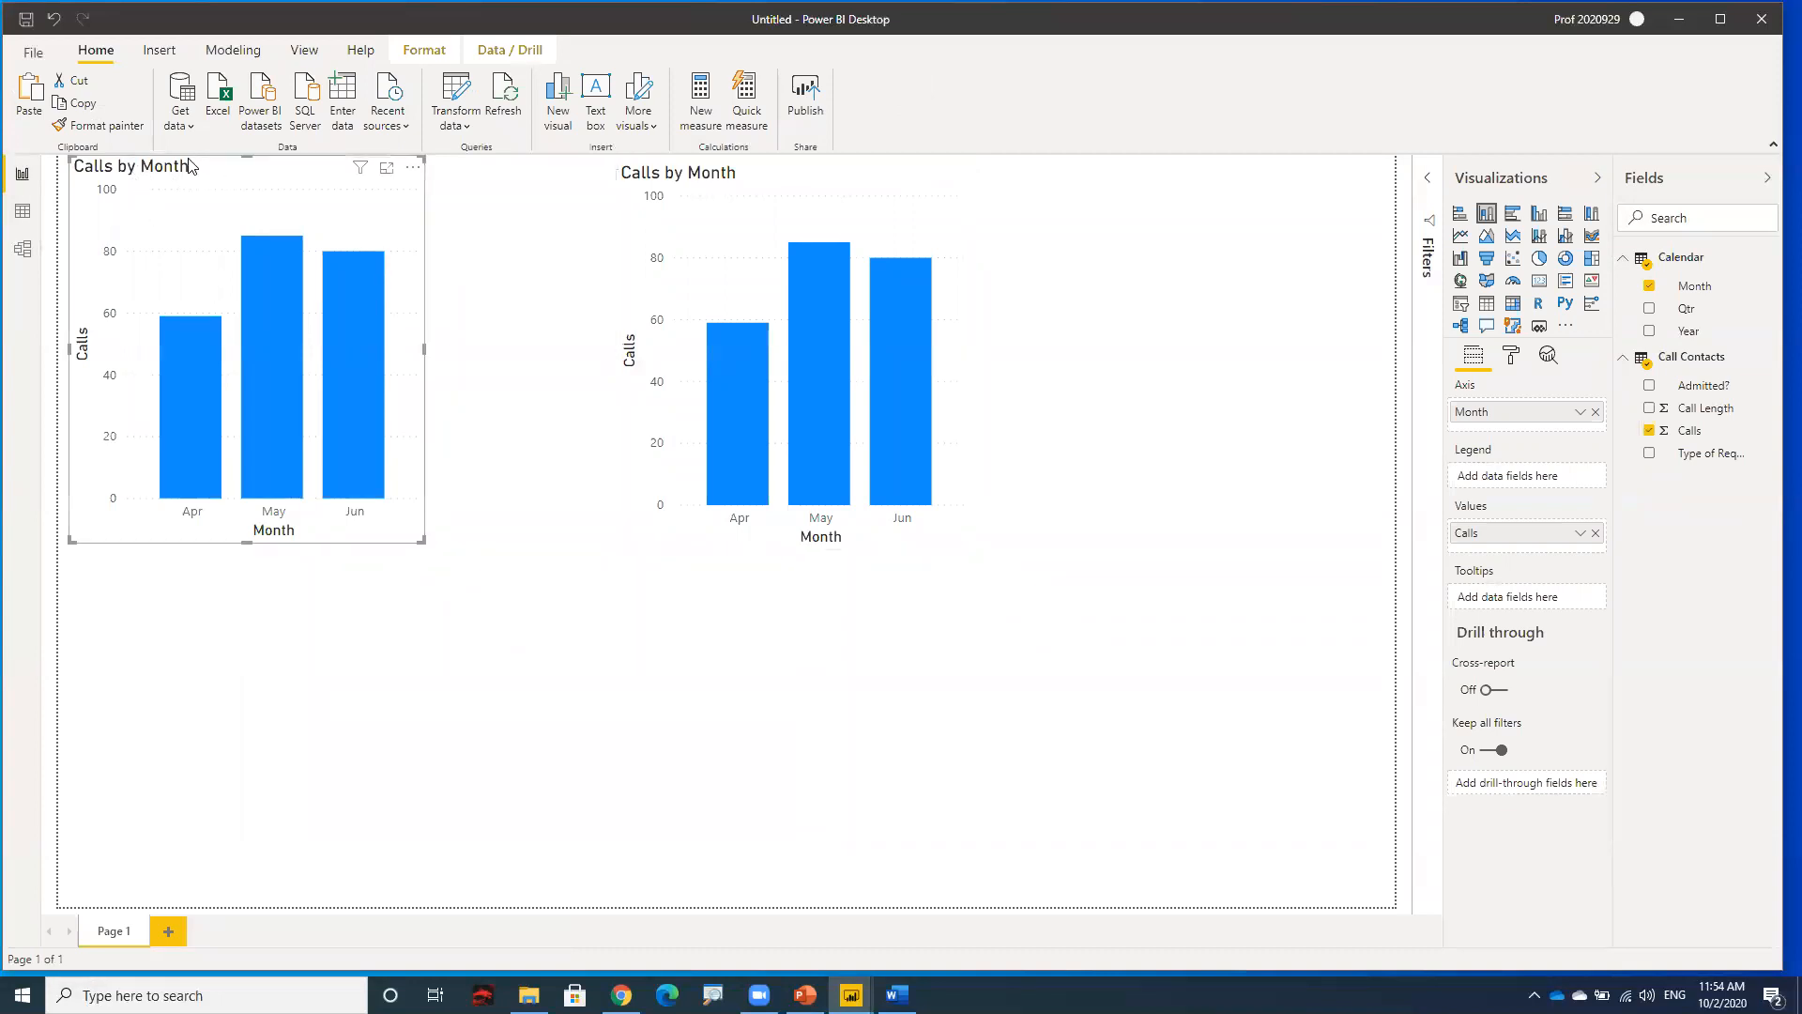
mouse_move(206, 401)
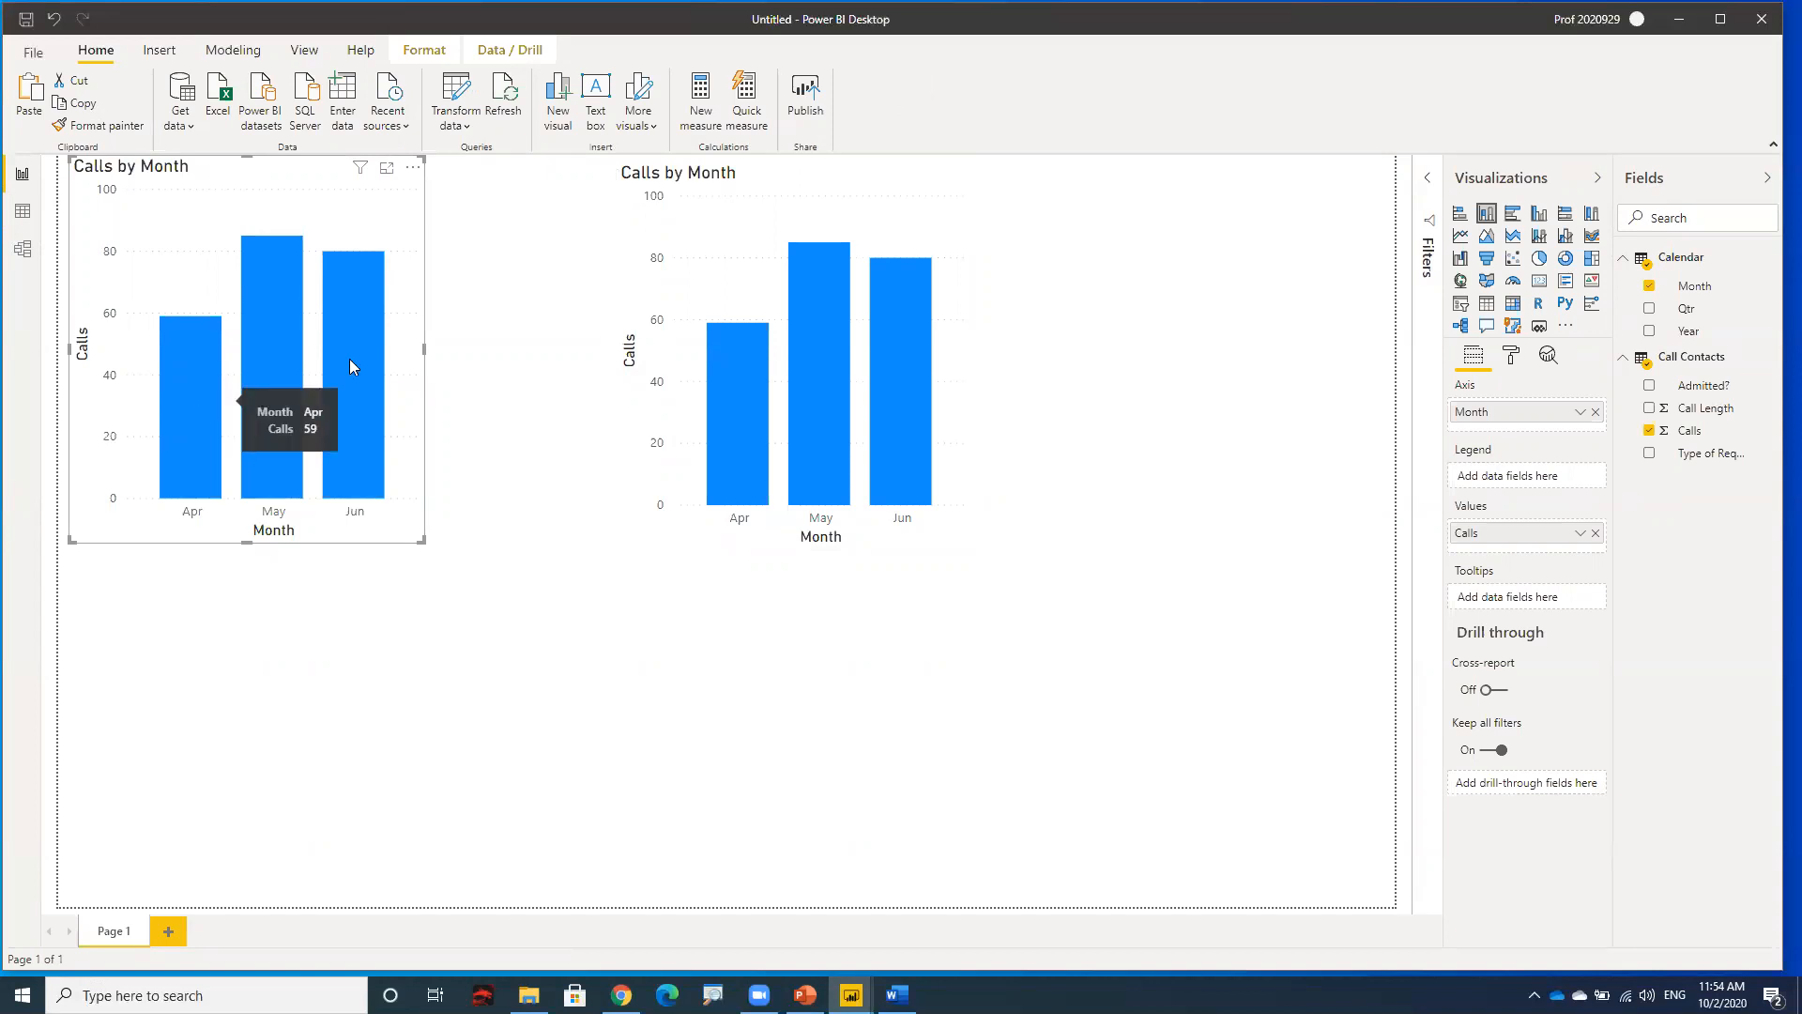
left_click(733, 178)
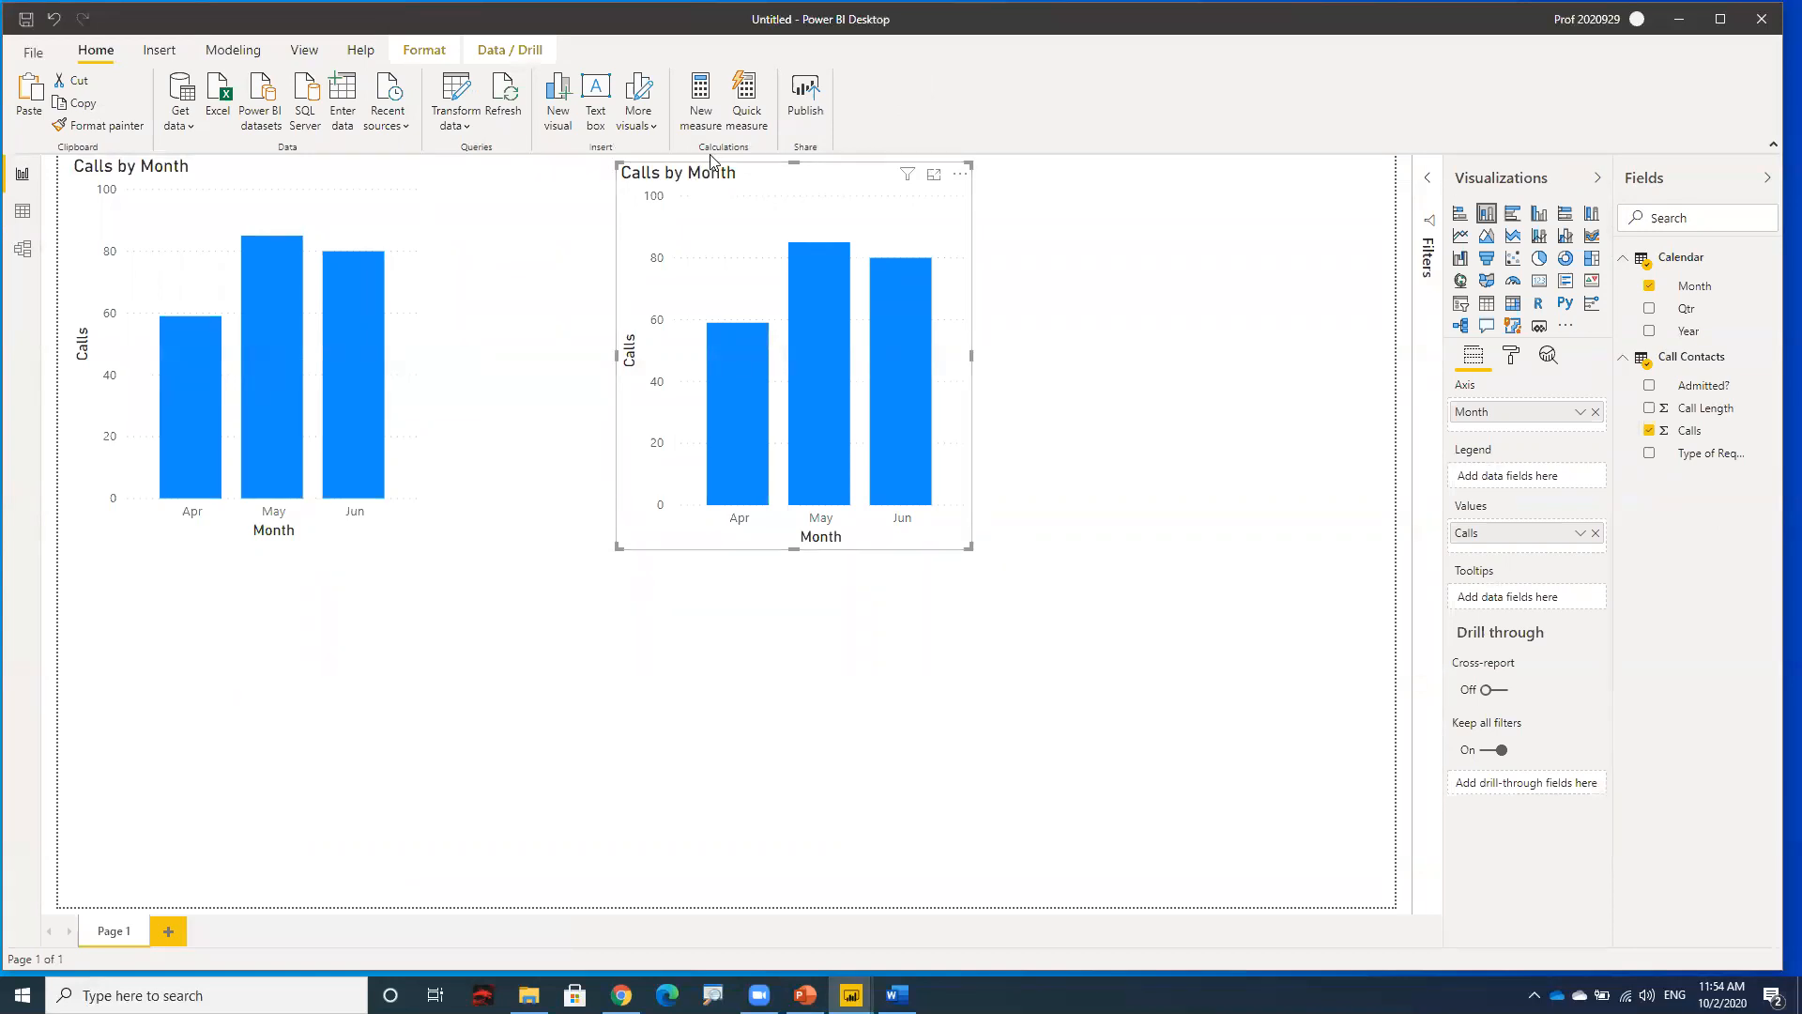
left_click(1421, 179)
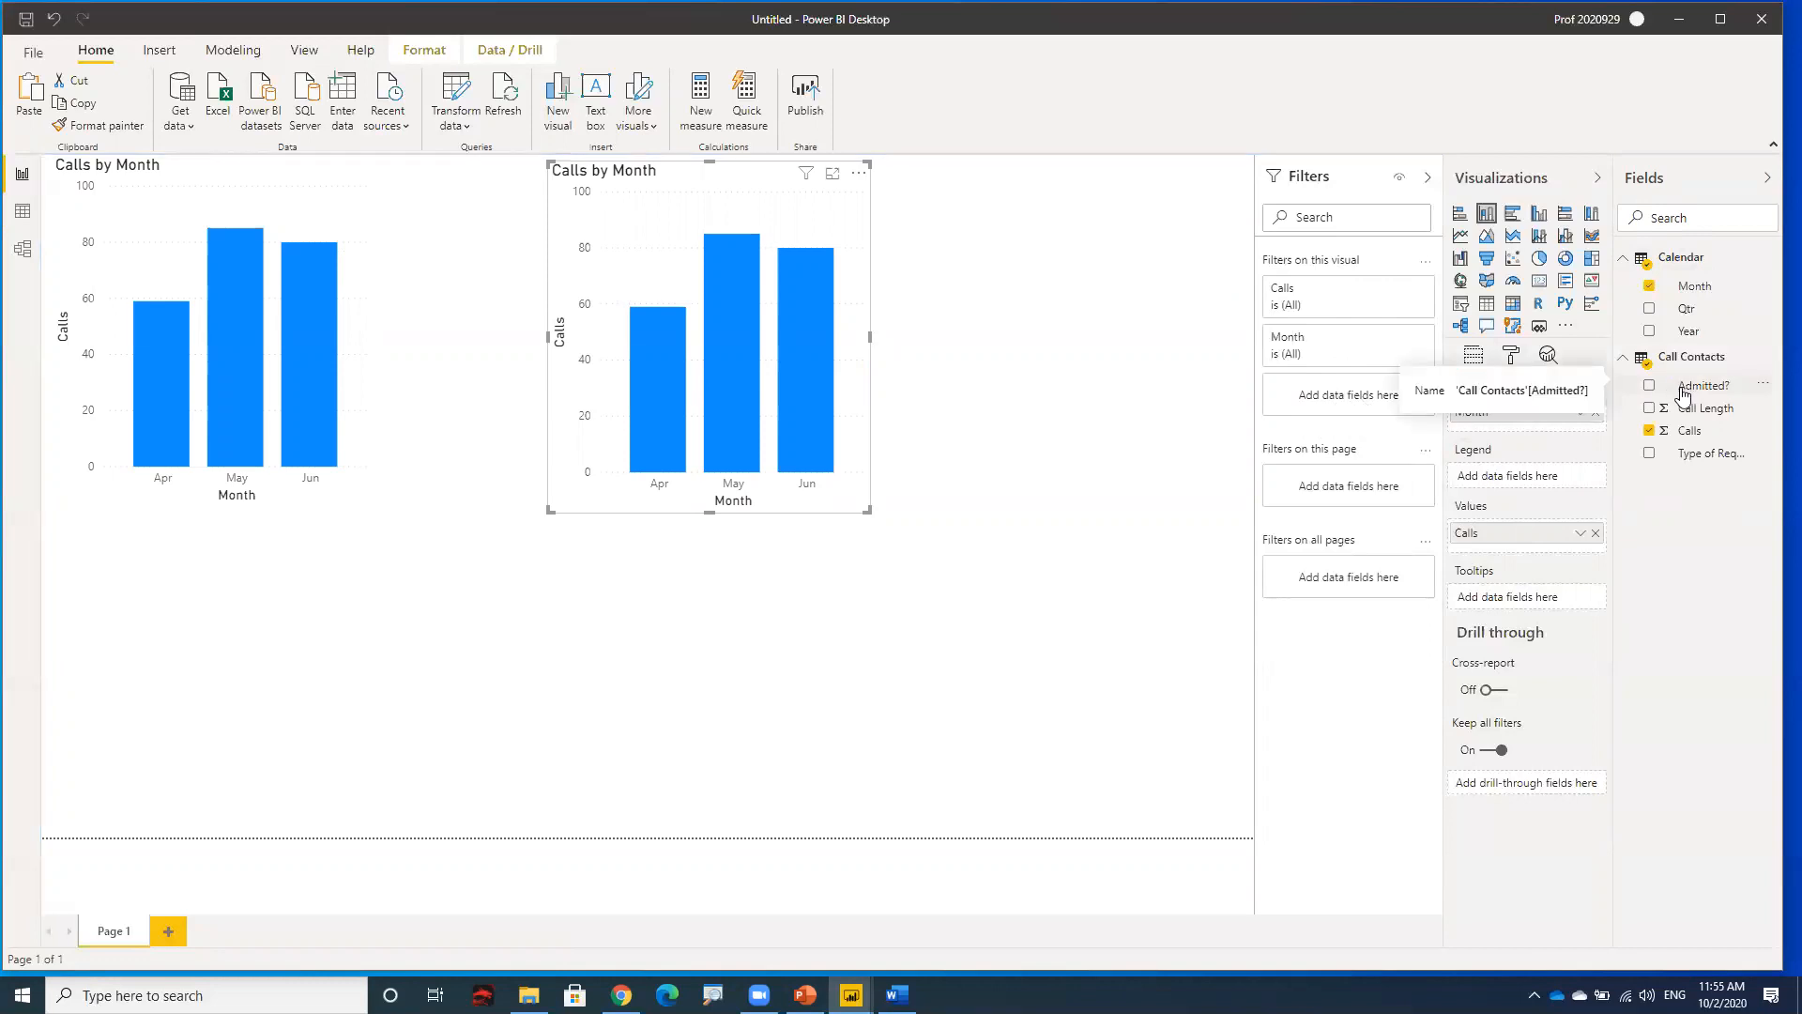
left_click_drag(1685, 395, 1335, 400)
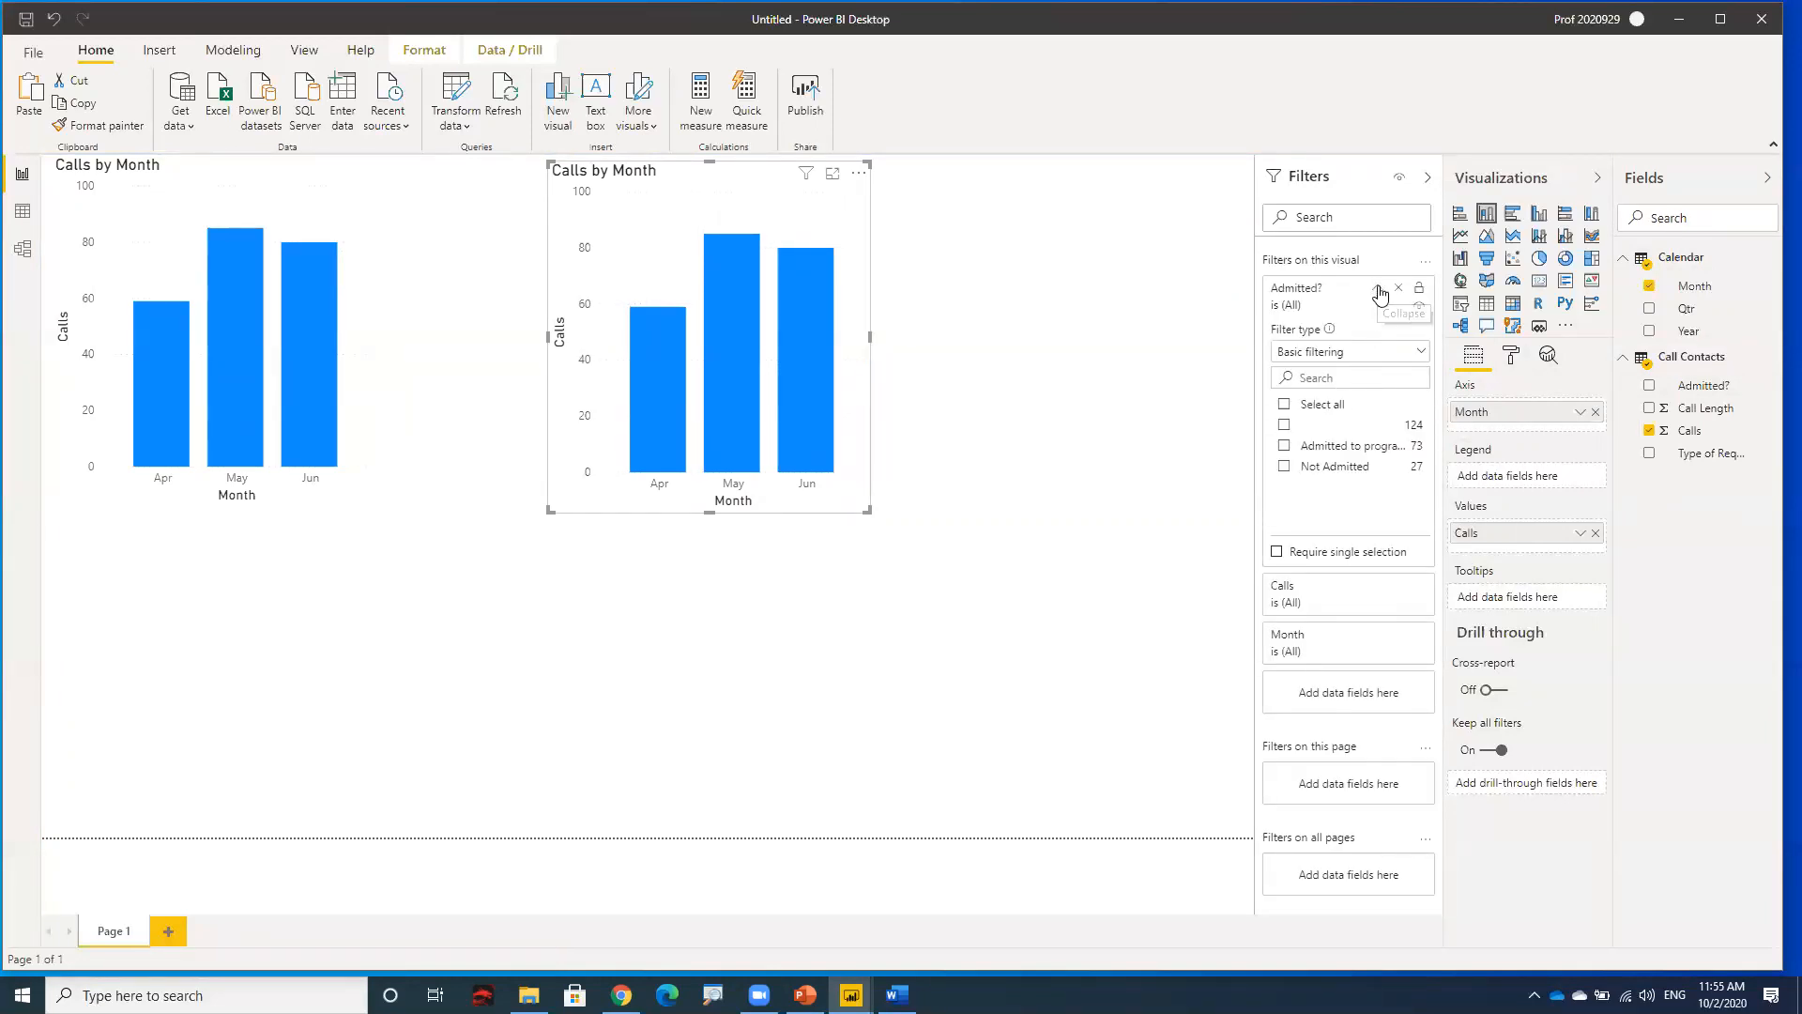
left_click(1376, 290)
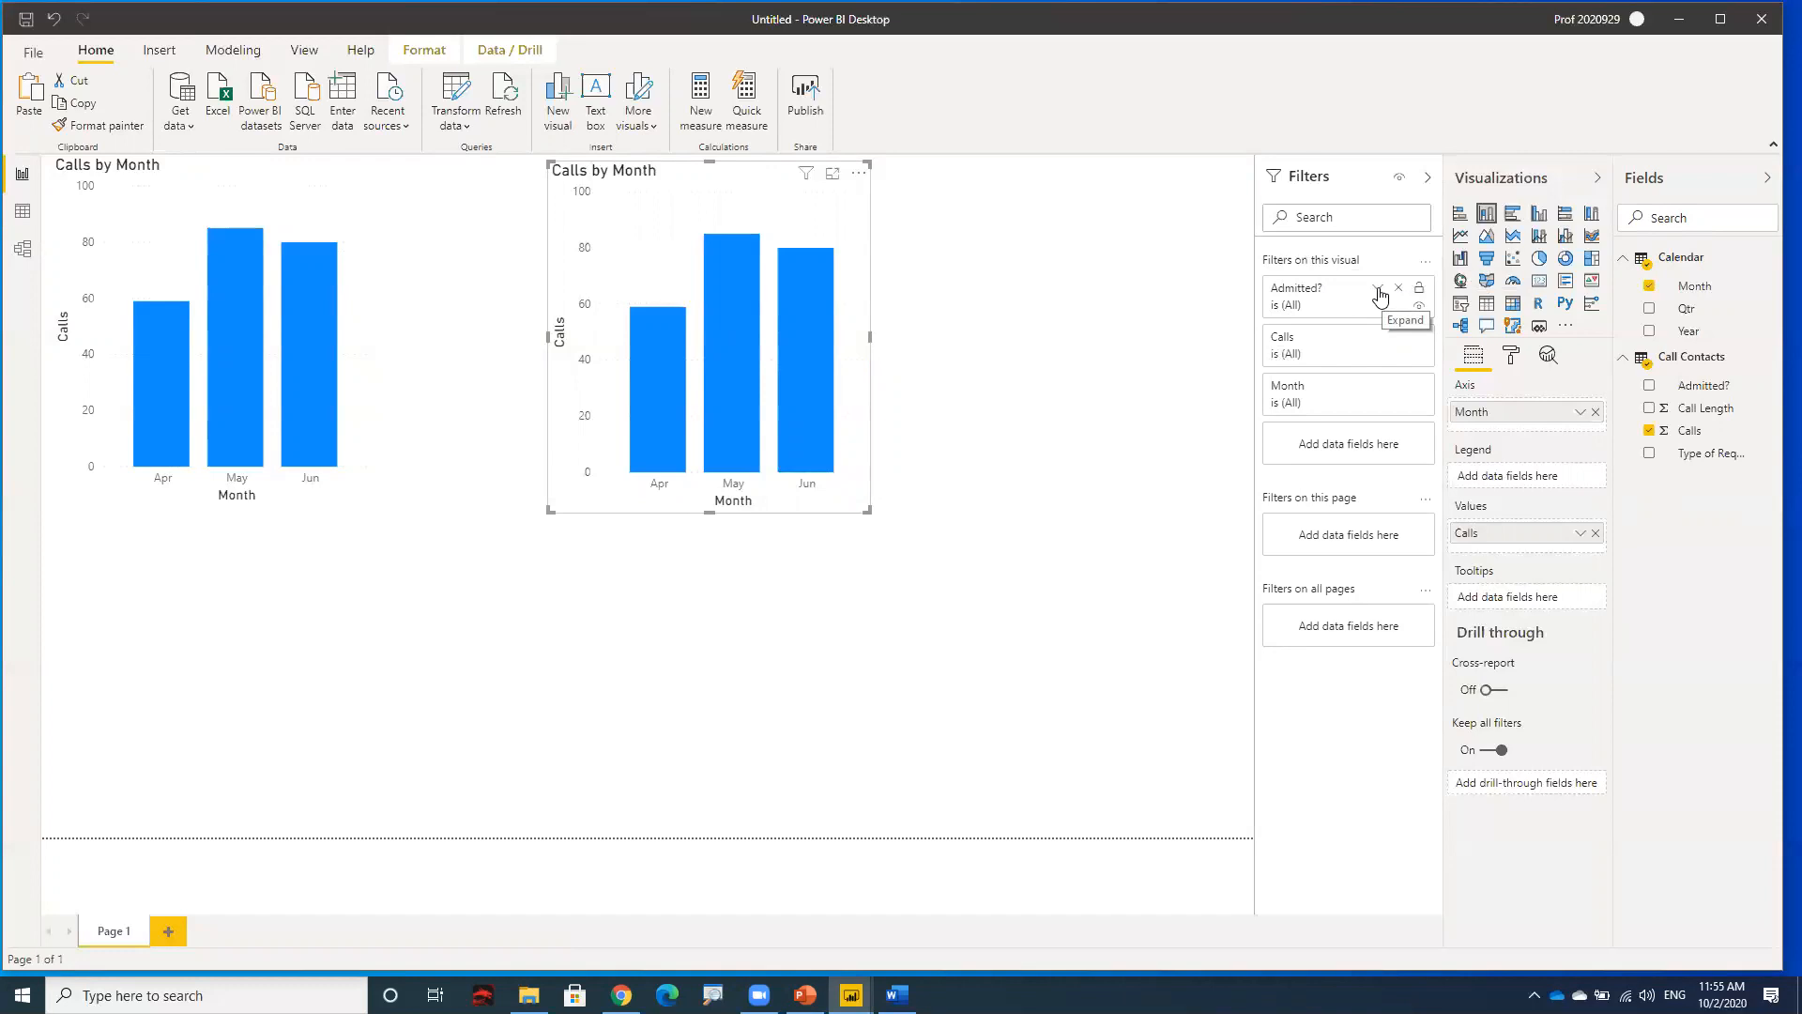
left_click(1378, 291)
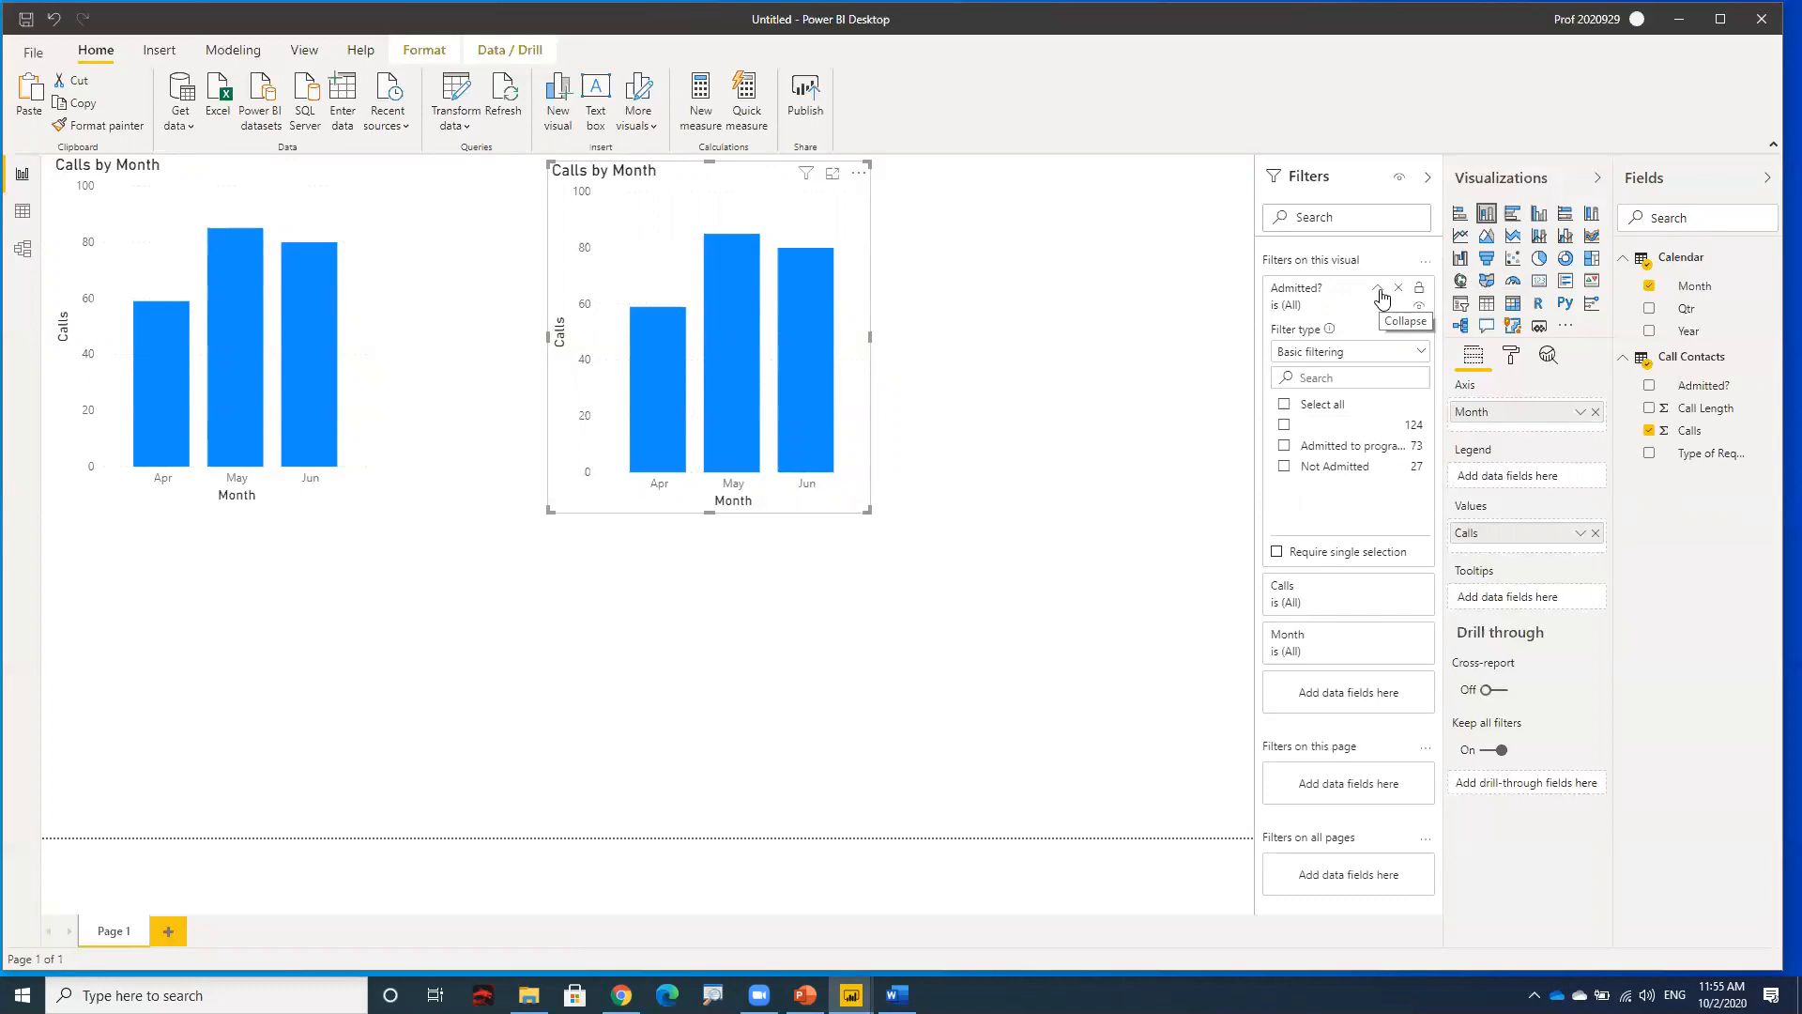
left_click(1285, 469)
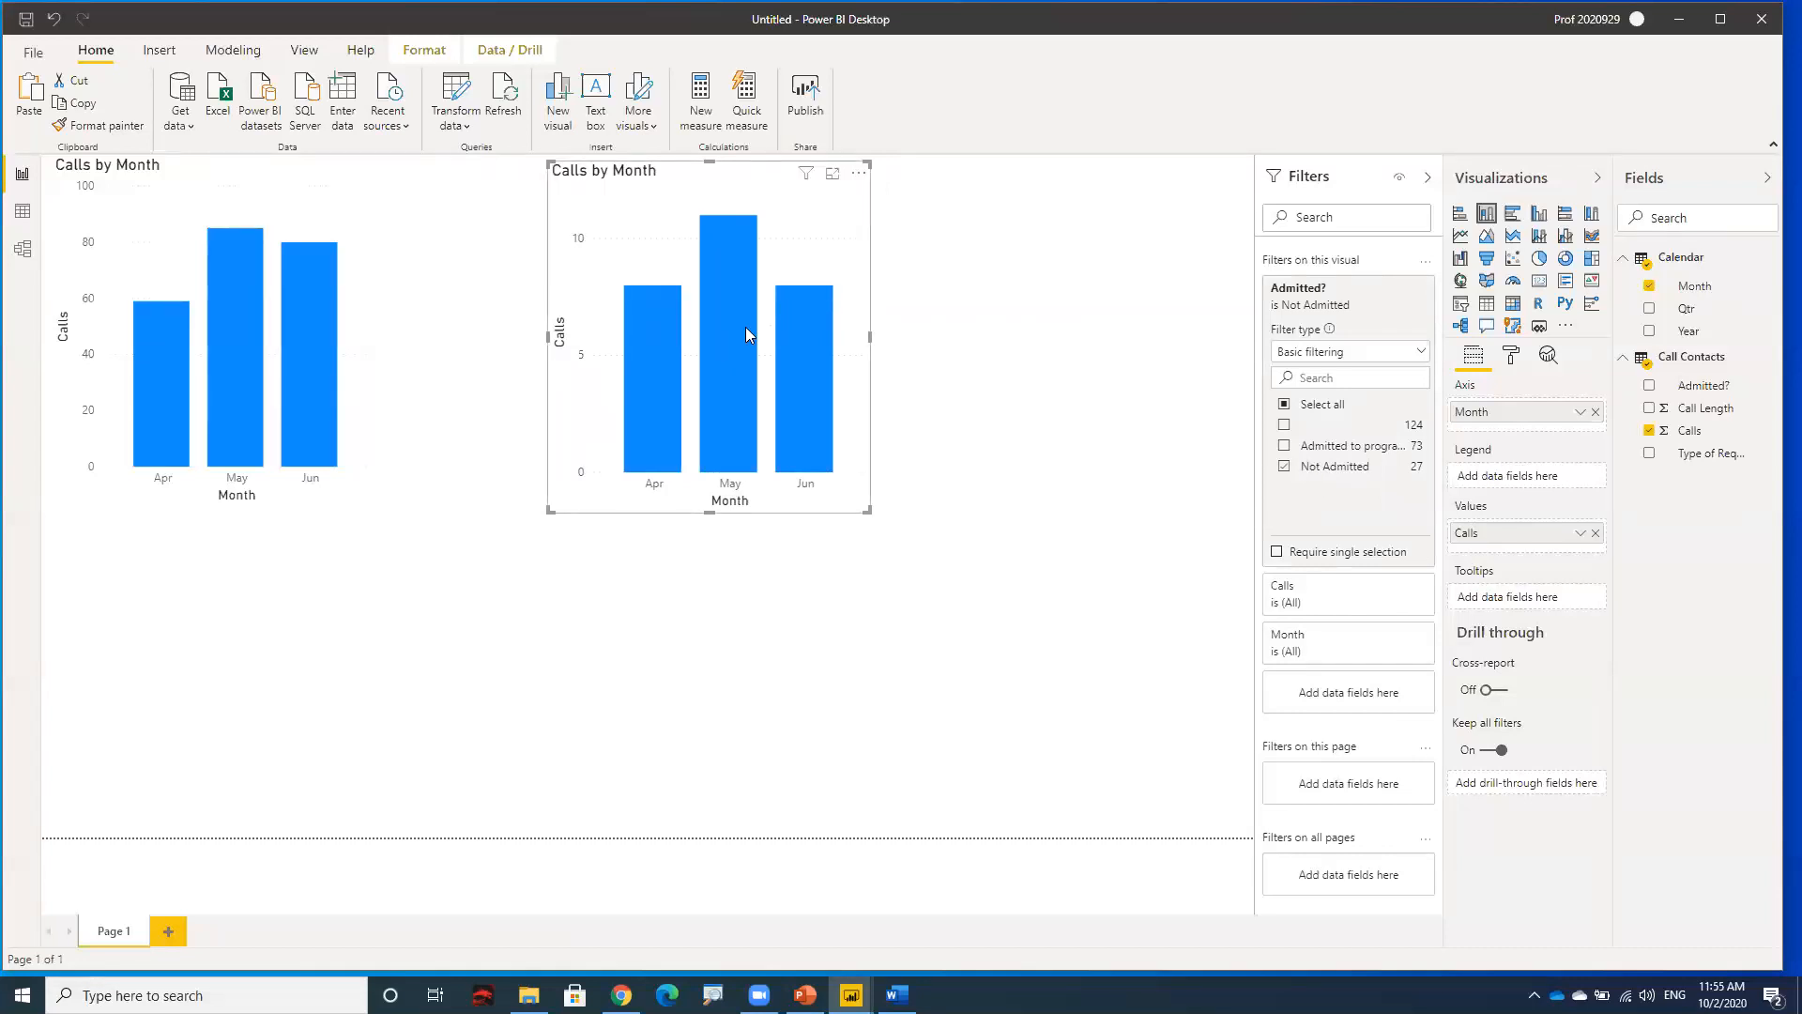
- Compare the April call counts in the two charts and move the filtered chart farther right
mouse_move(655, 314)
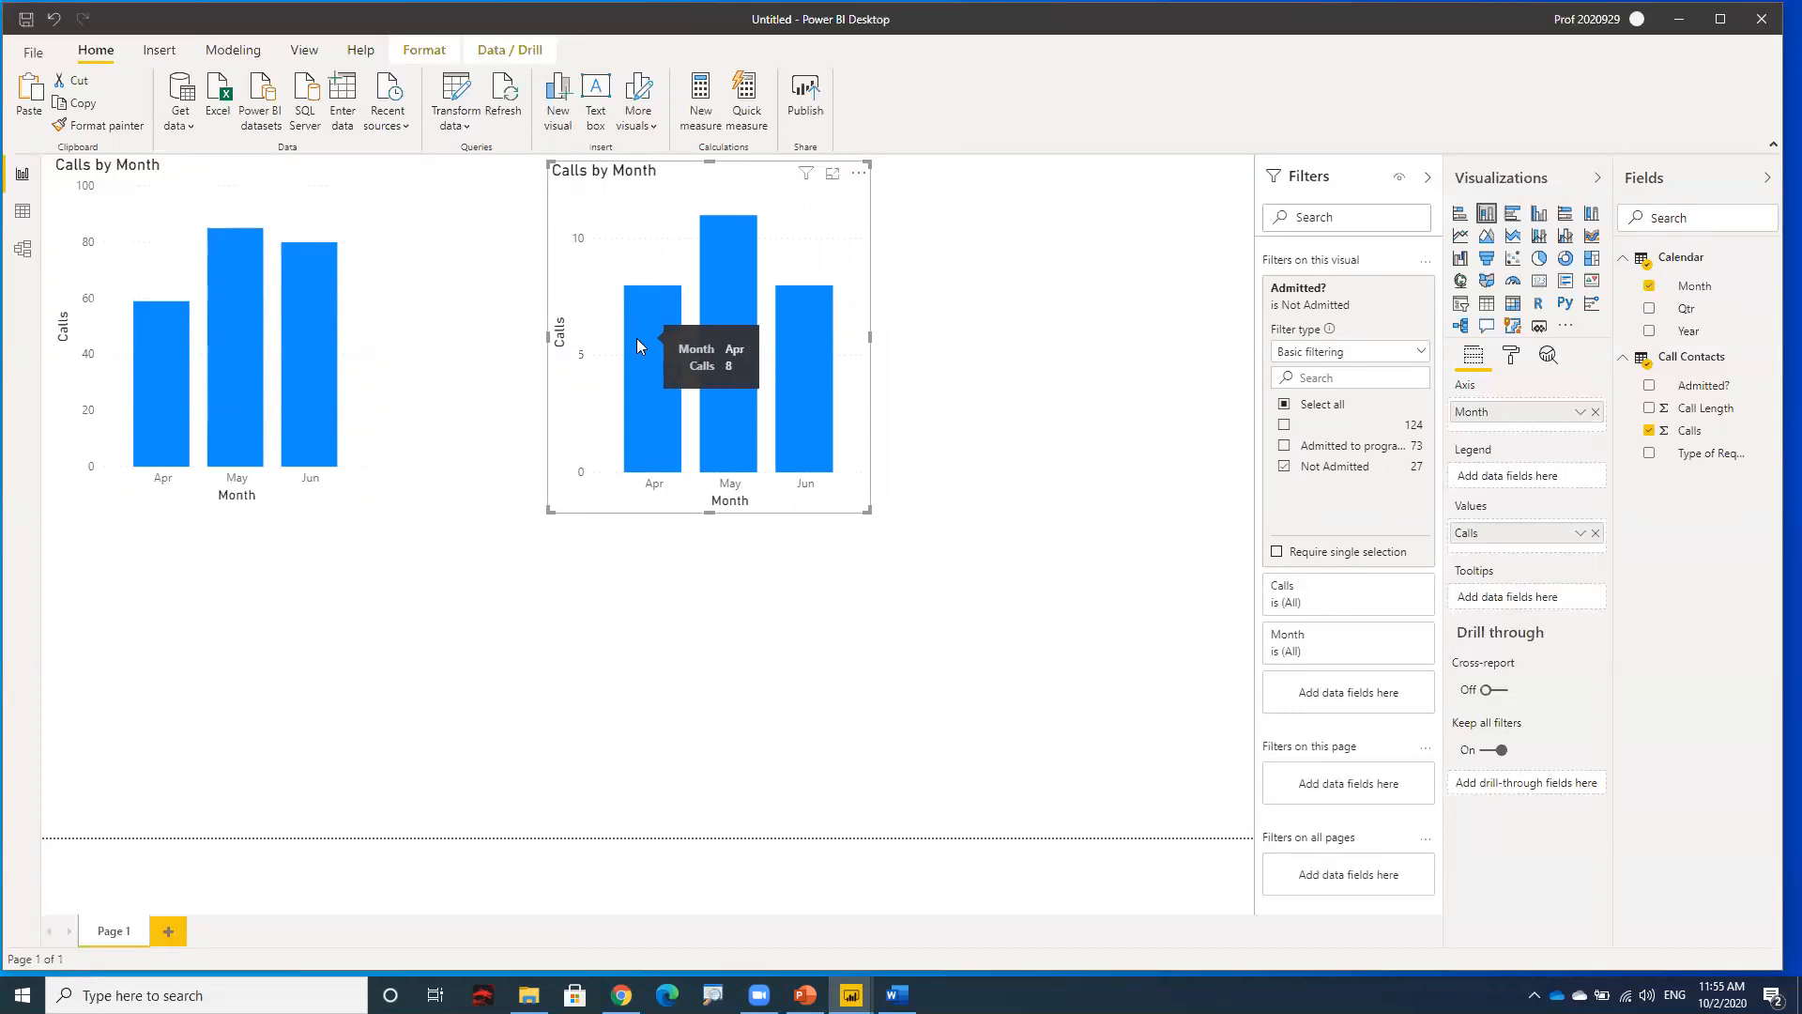
mouse_move(165, 409)
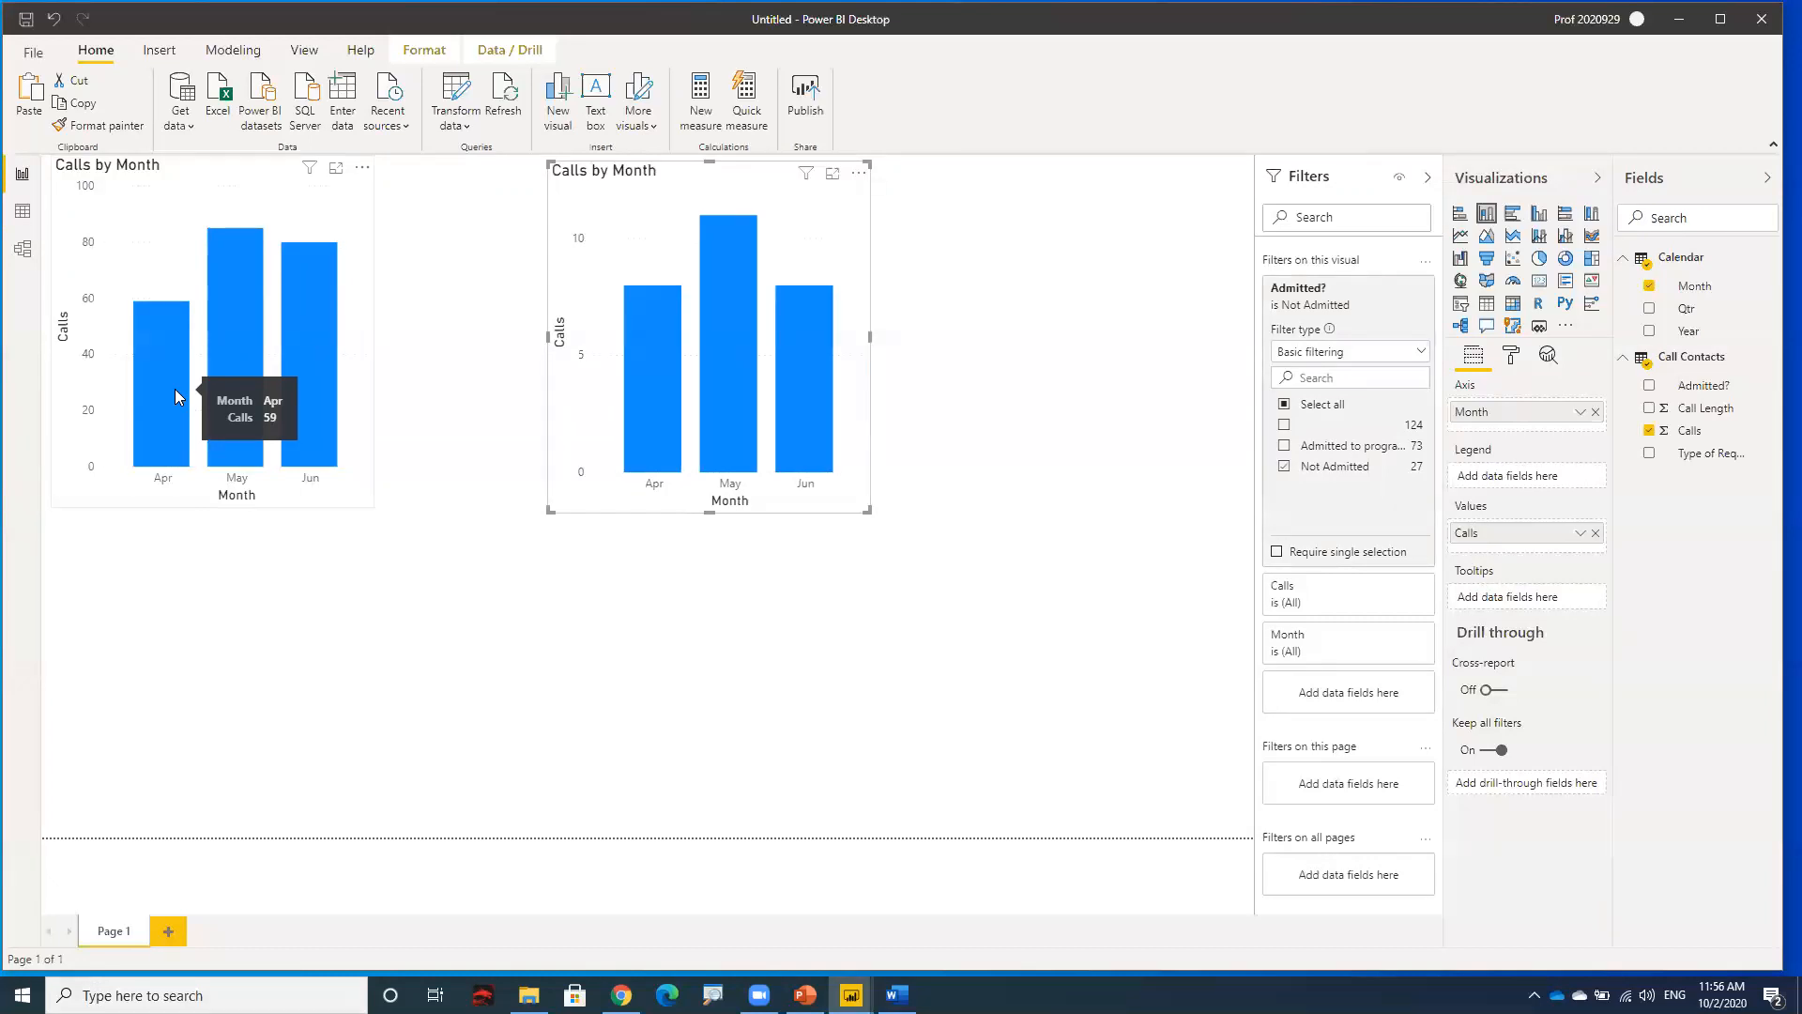
left_click(460, 320)
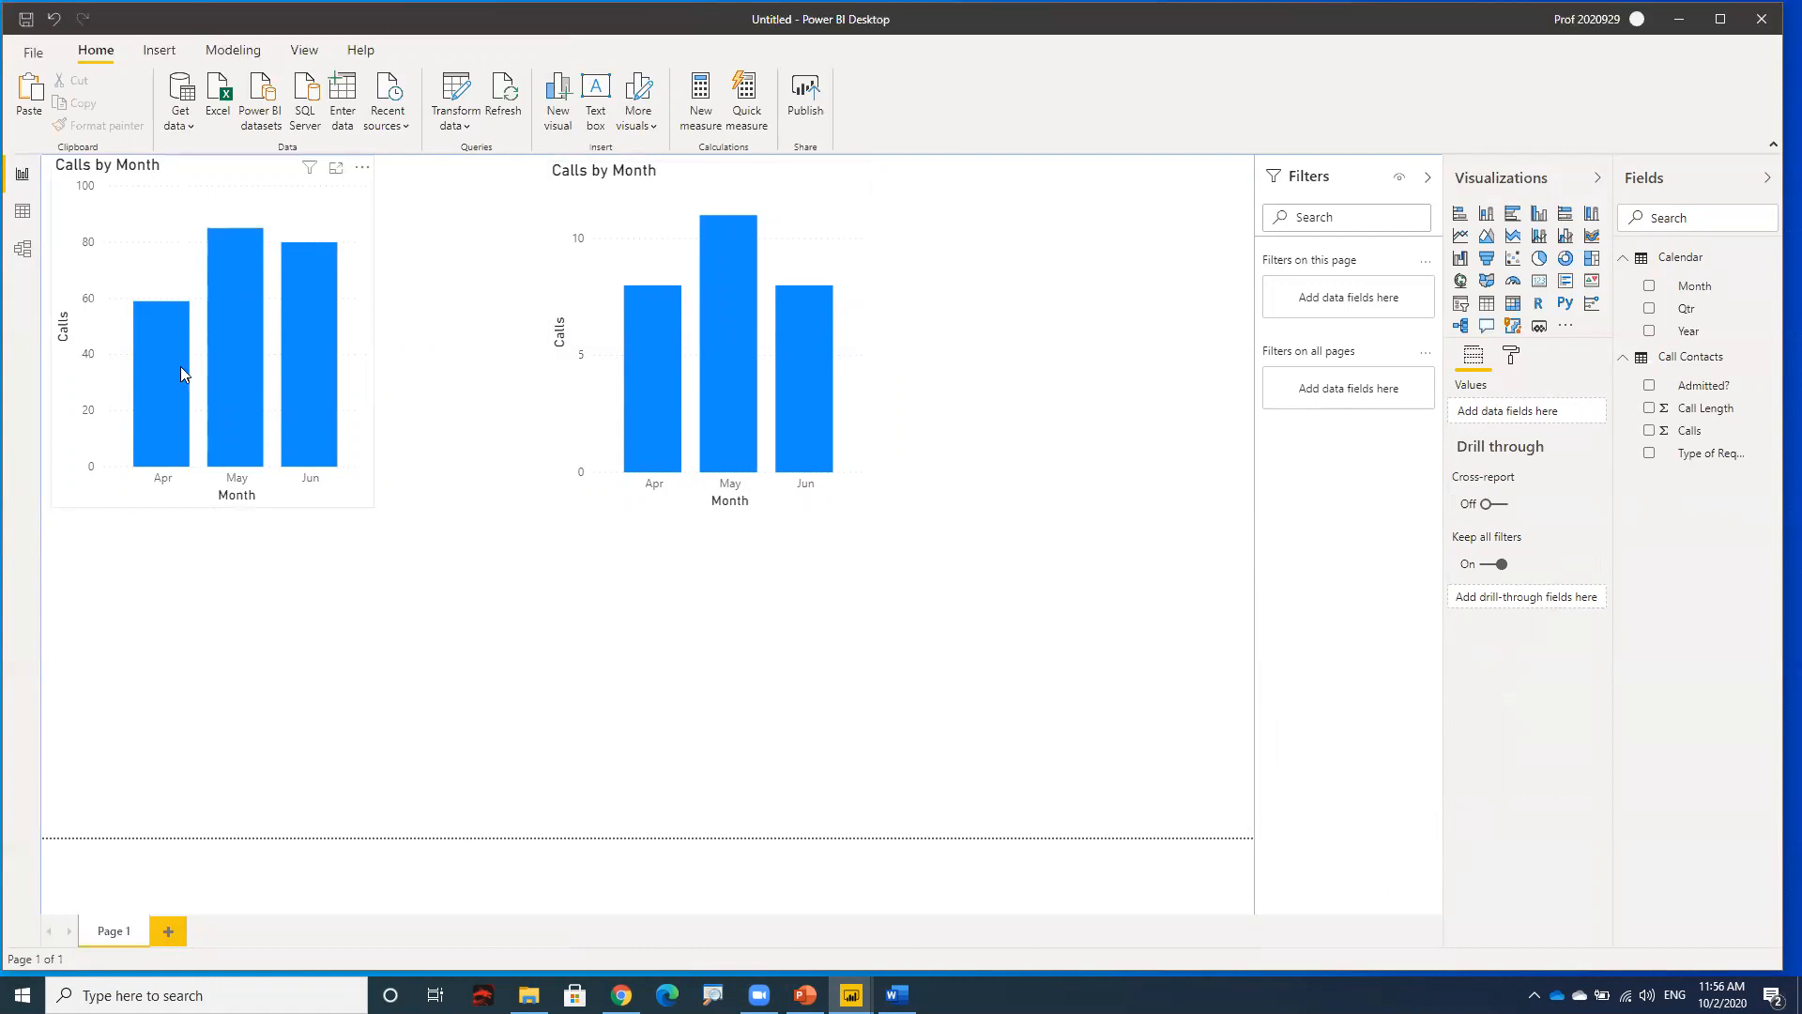
mouse_move(169, 359)
mouse_move(190, 457)
left_click(660, 181)
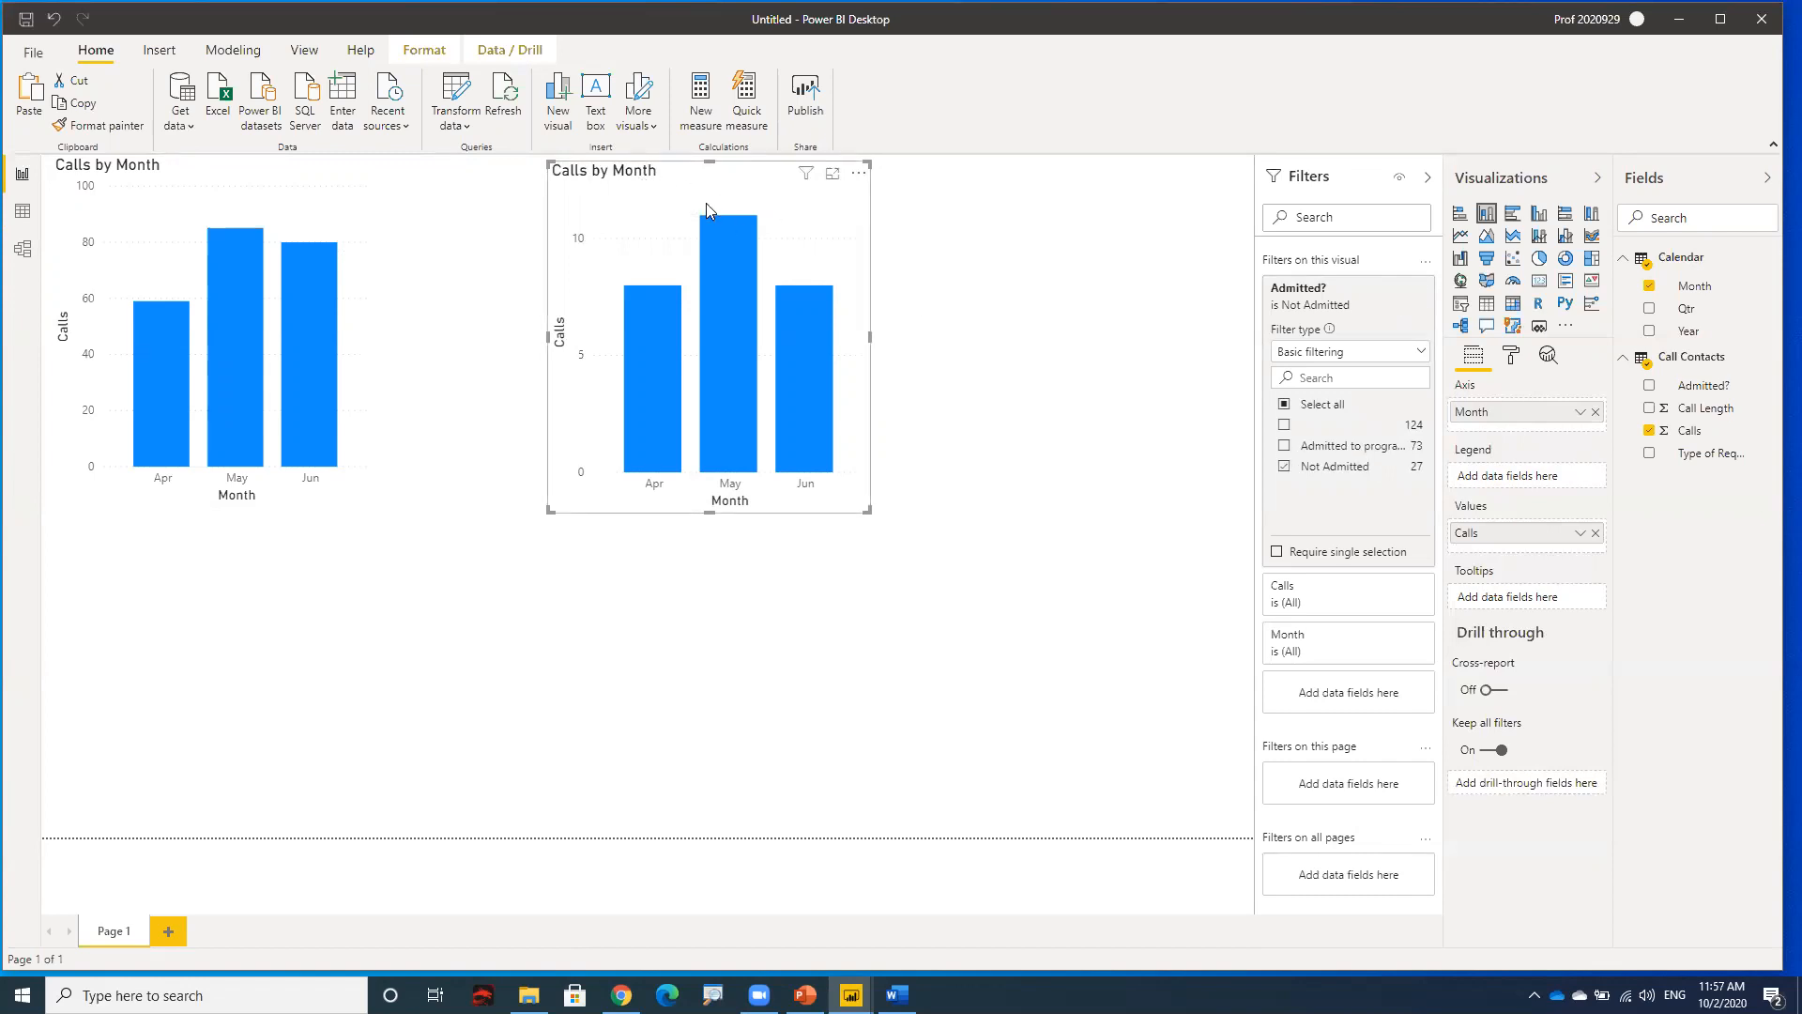
left_click_drag(664, 177, 915, 181)
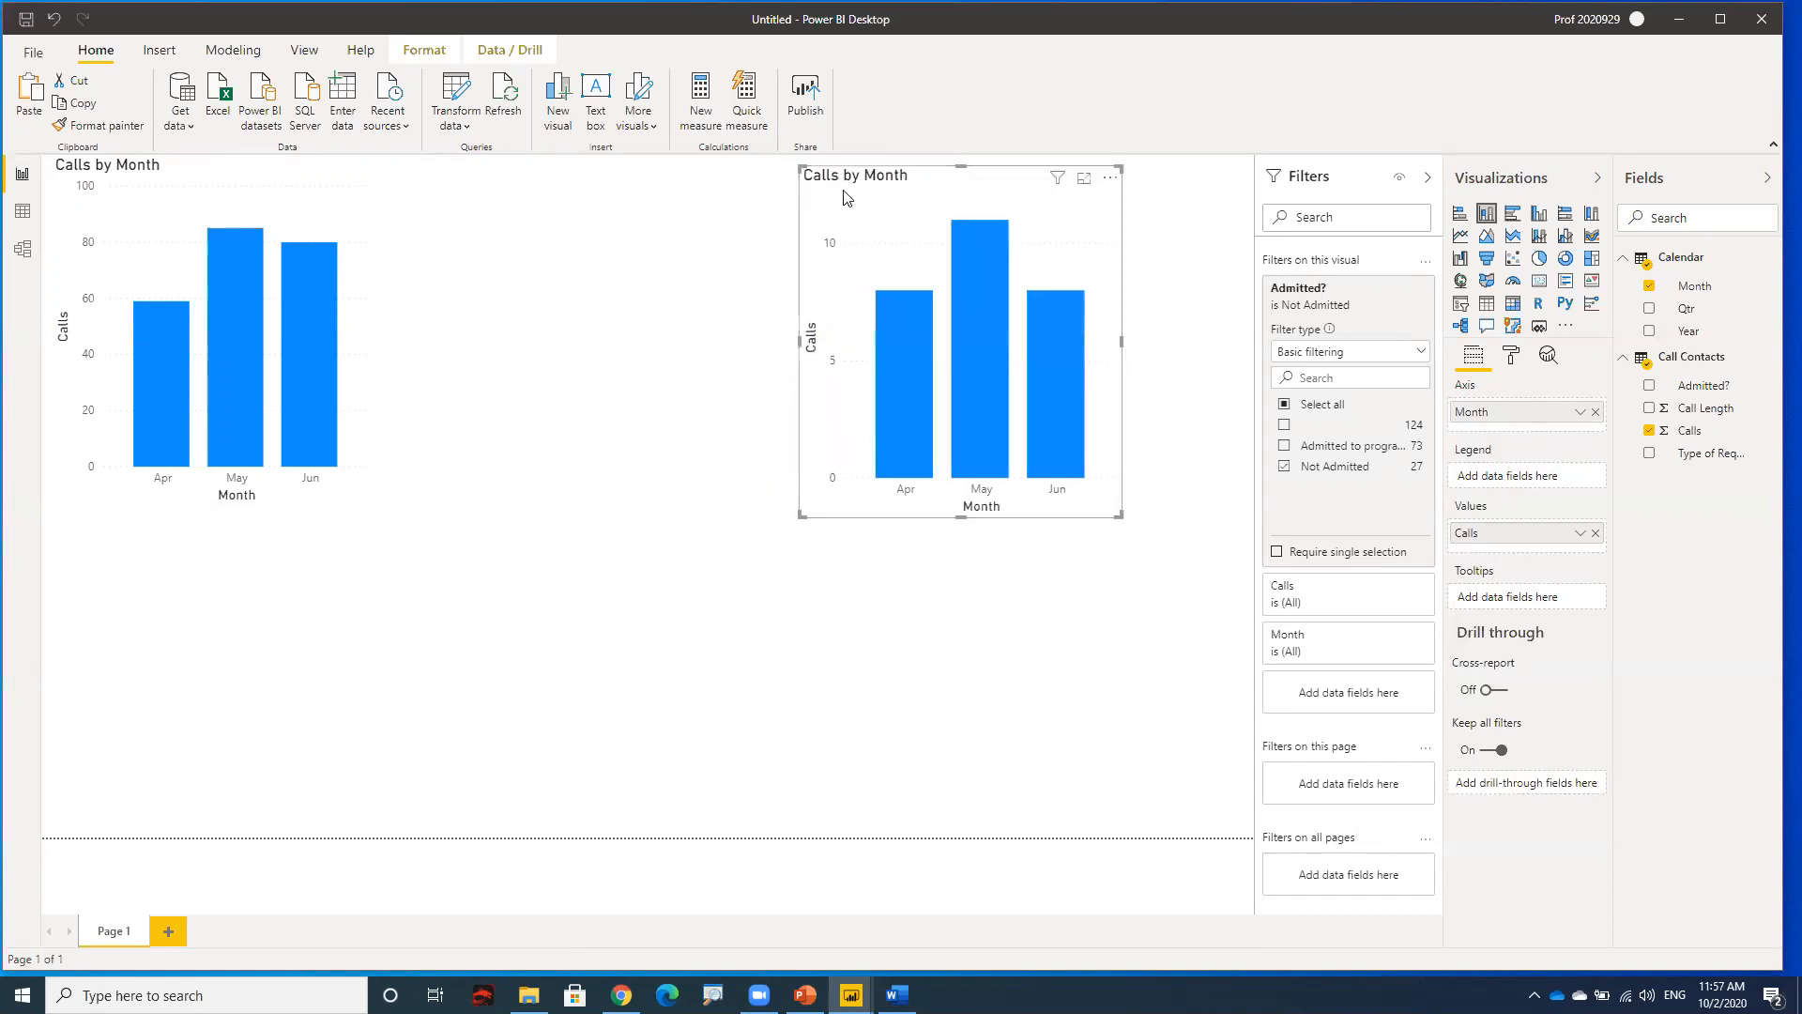
- Create a new measure named Calls Count in the Call Contacts table
left_click(152, 175)
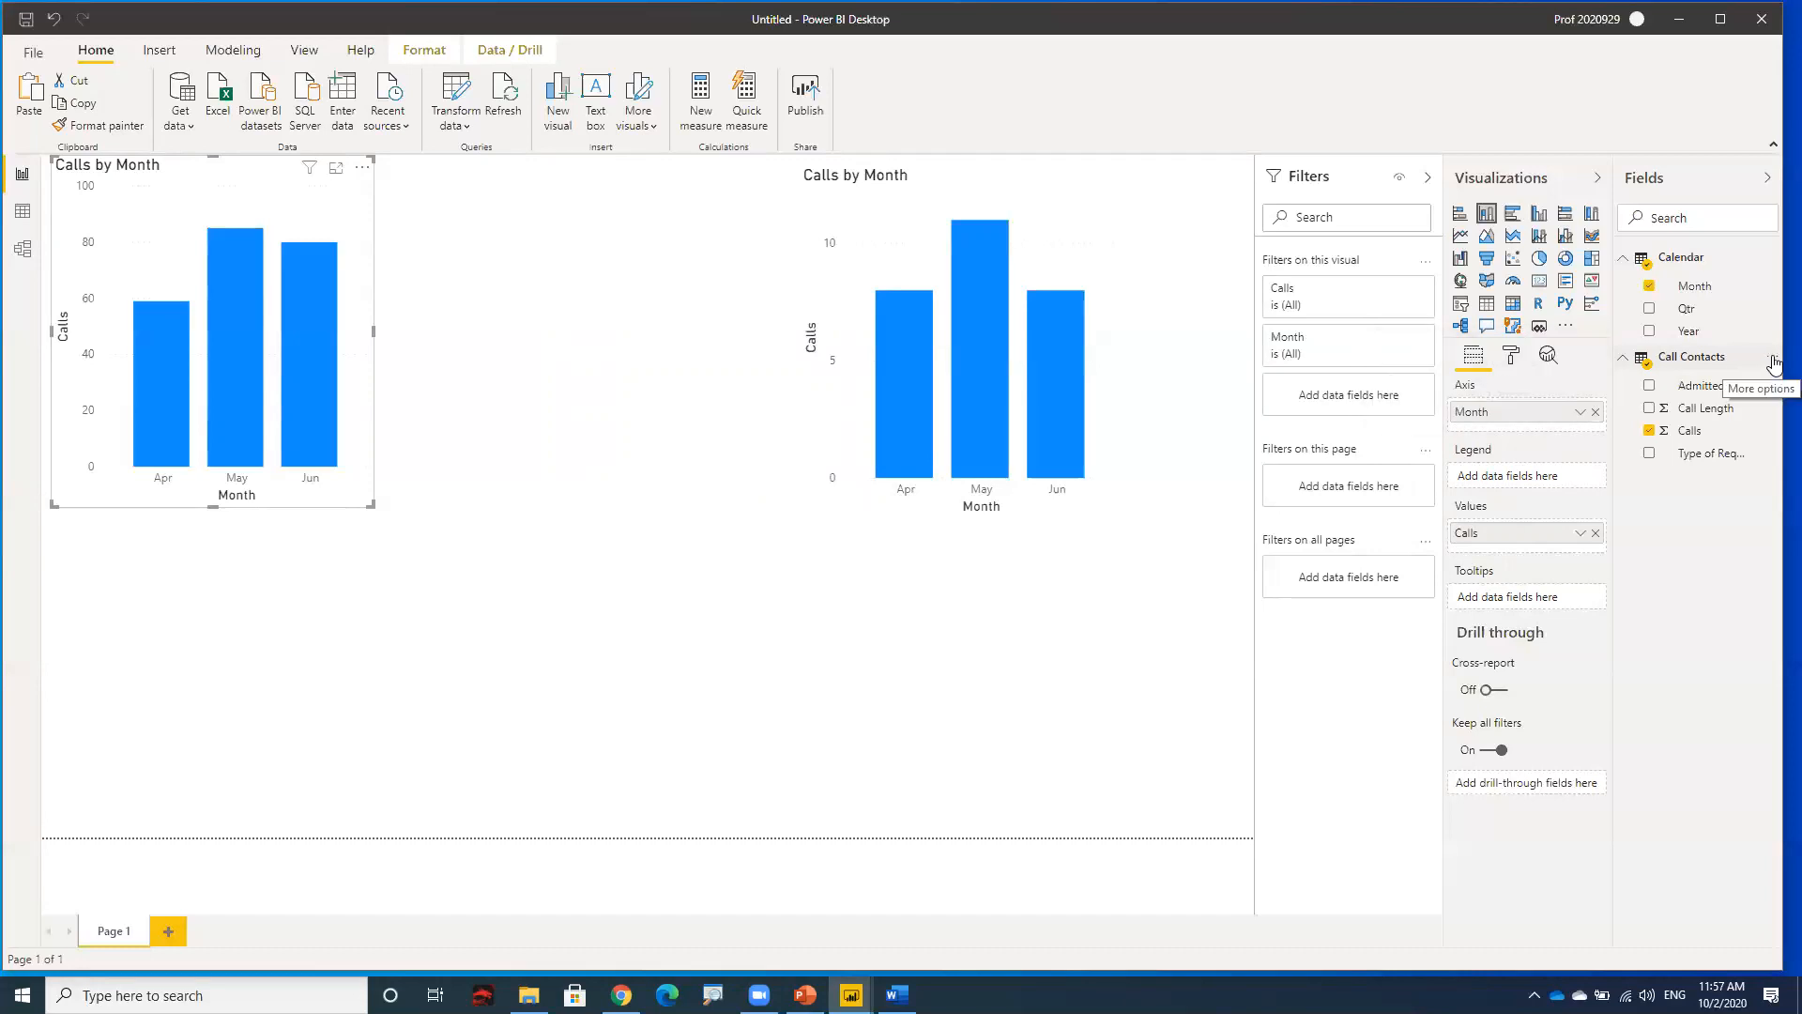
left_click(1772, 359)
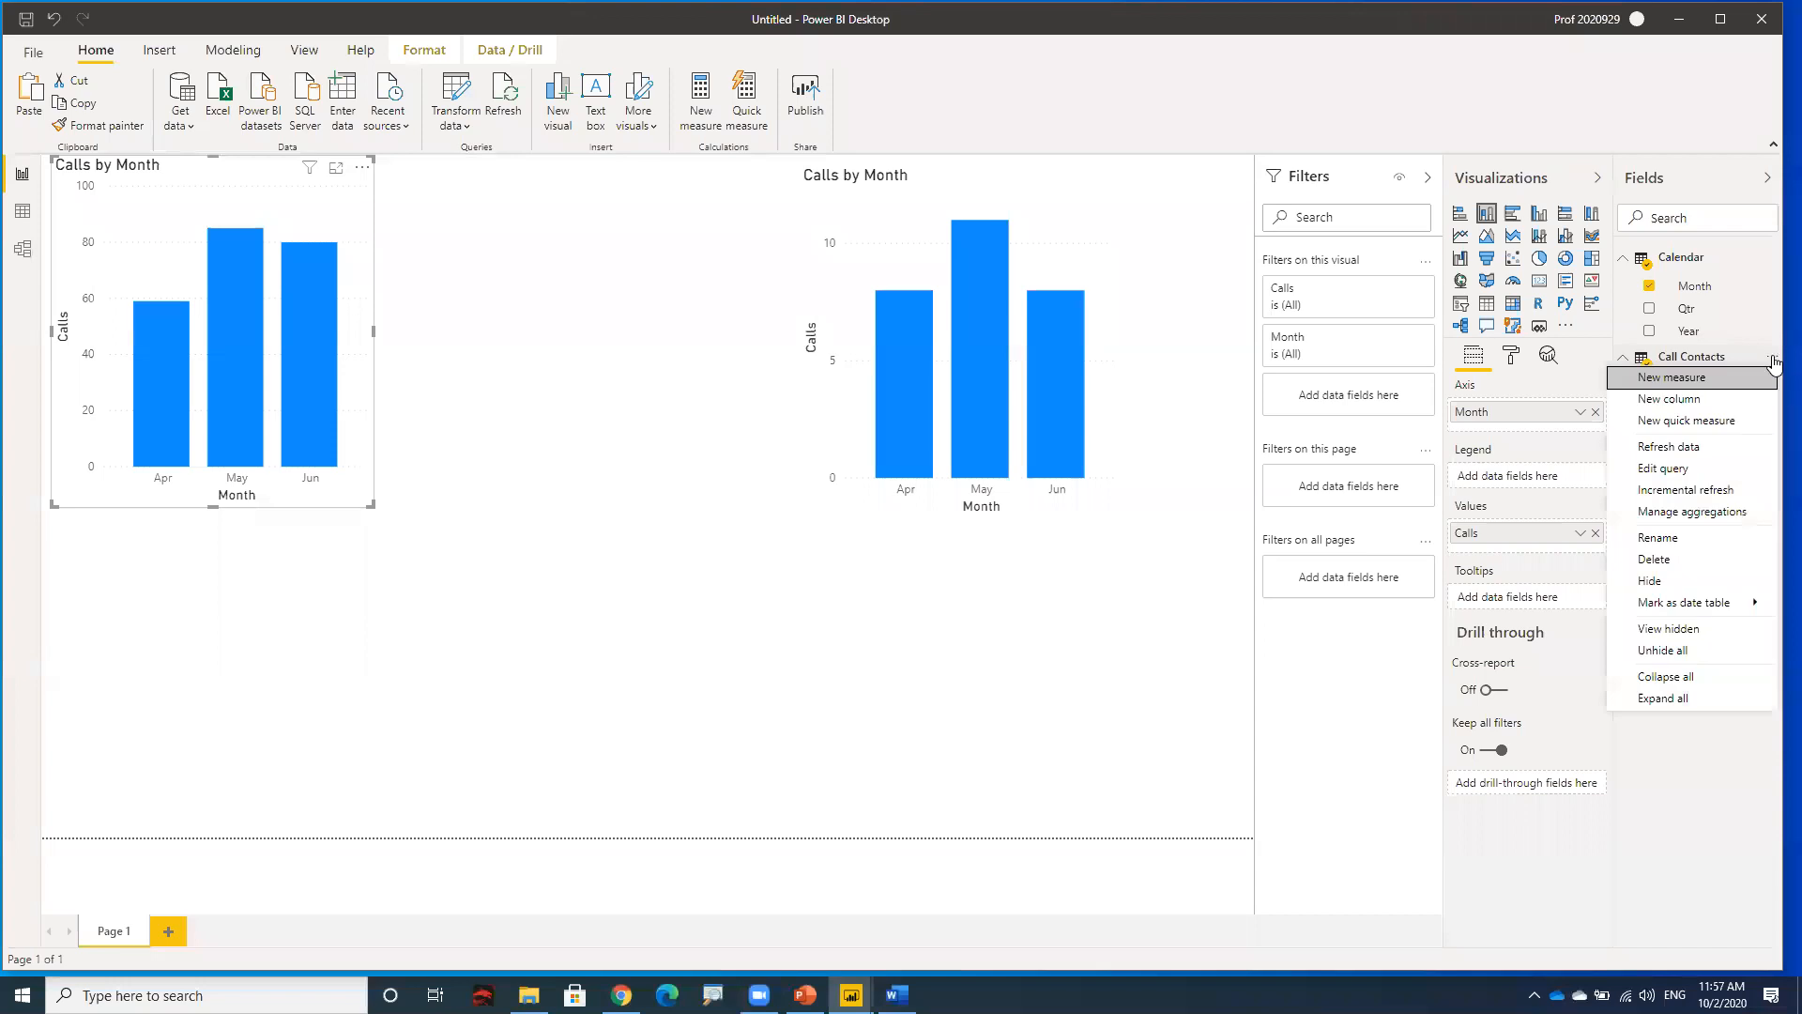
left_click(1715, 380)
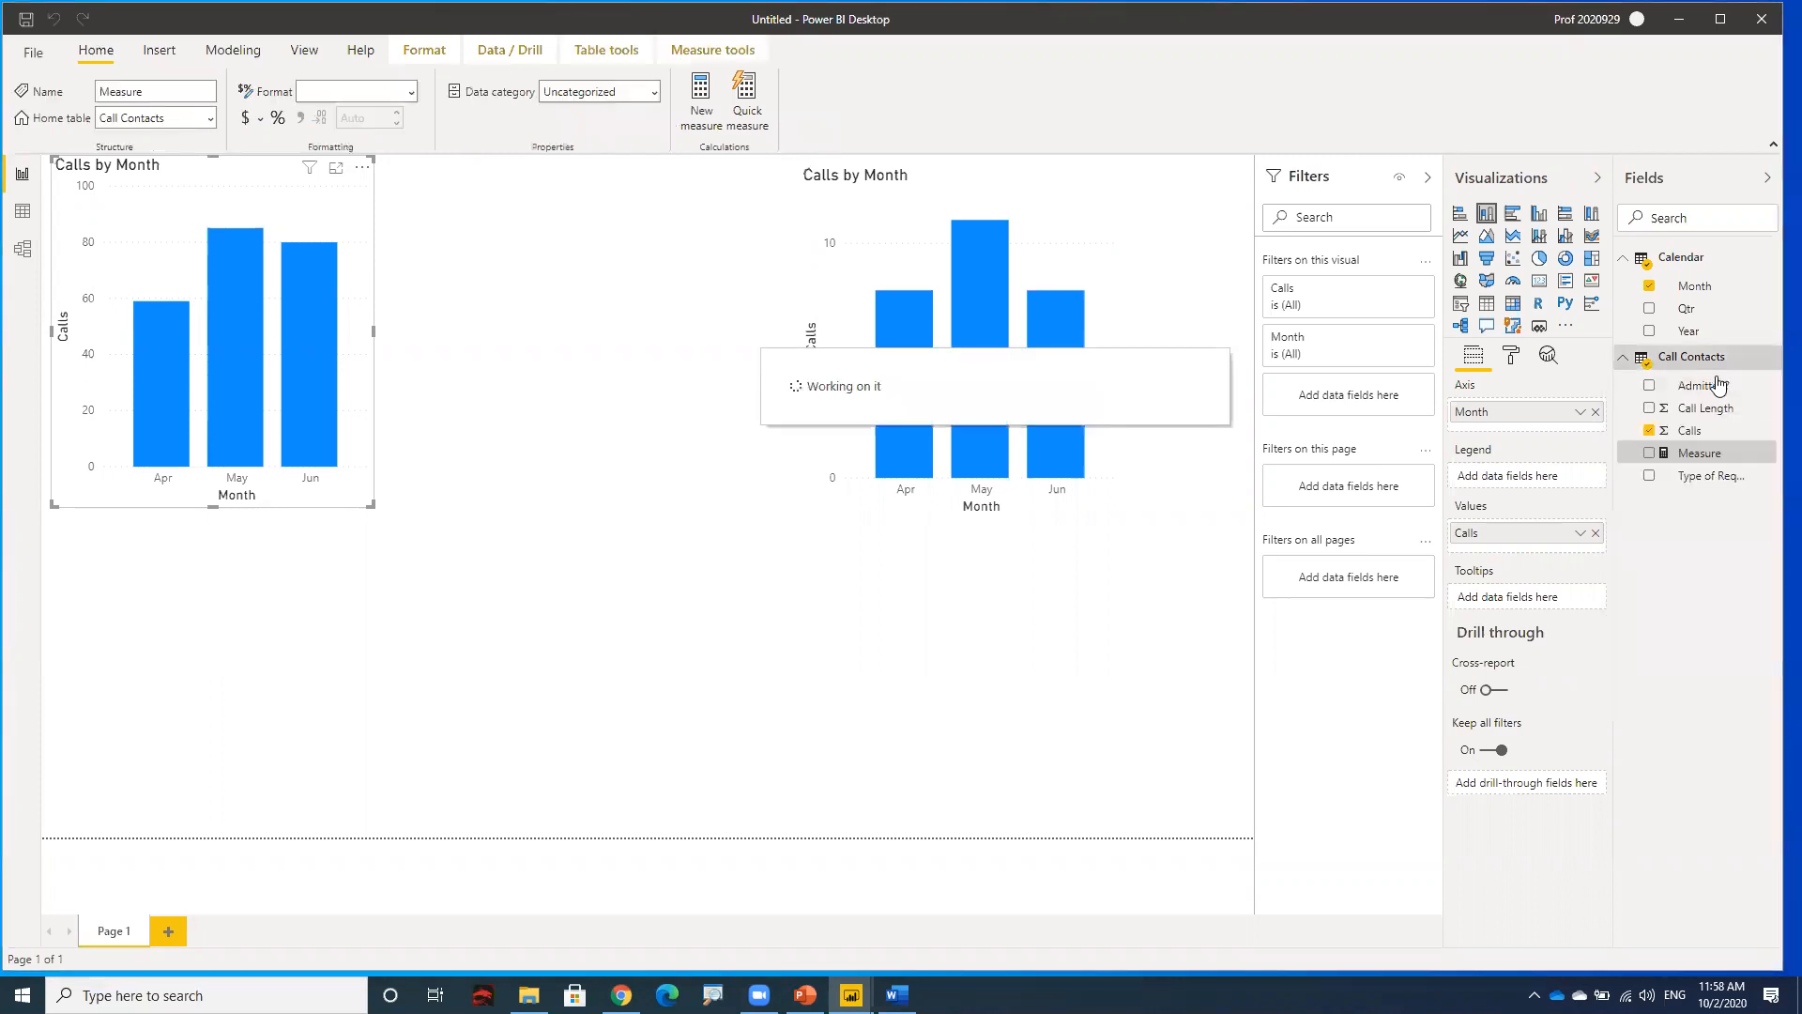
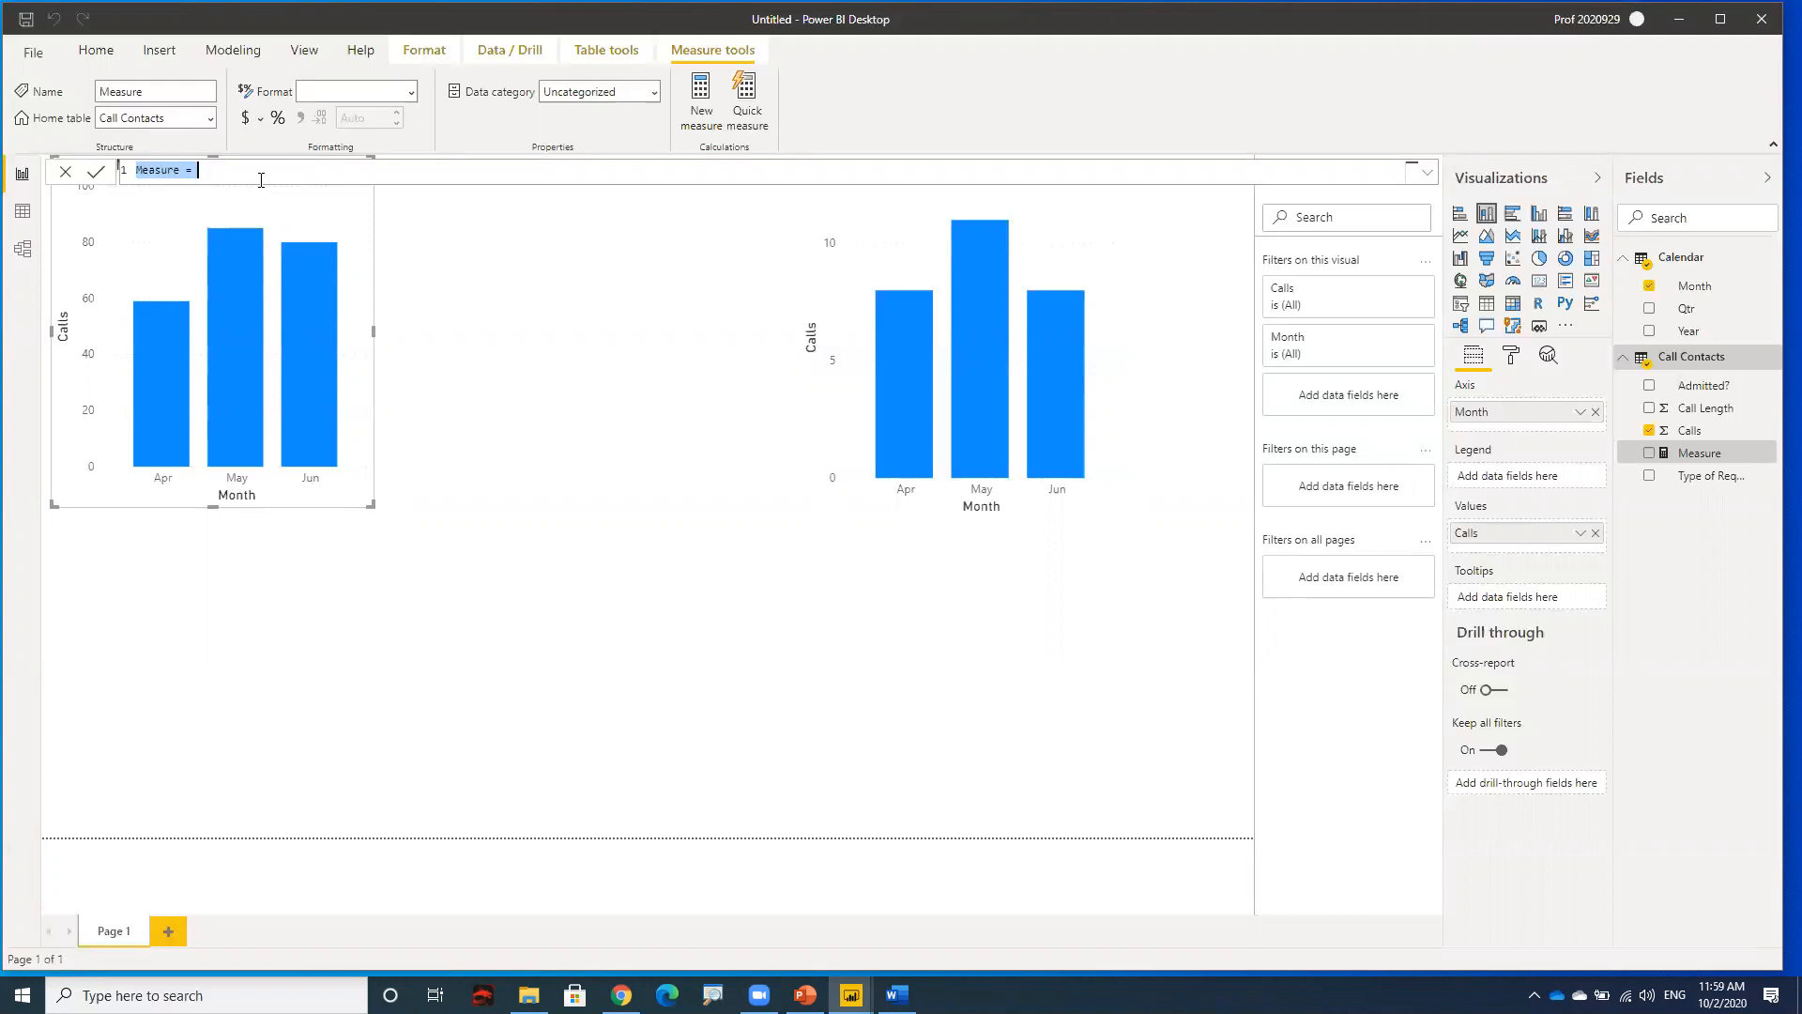
type("Calls Count =")
- Define the Calls Count measure as COUNT('Call Contacts'[Calls]) and commit the formula
type("count")
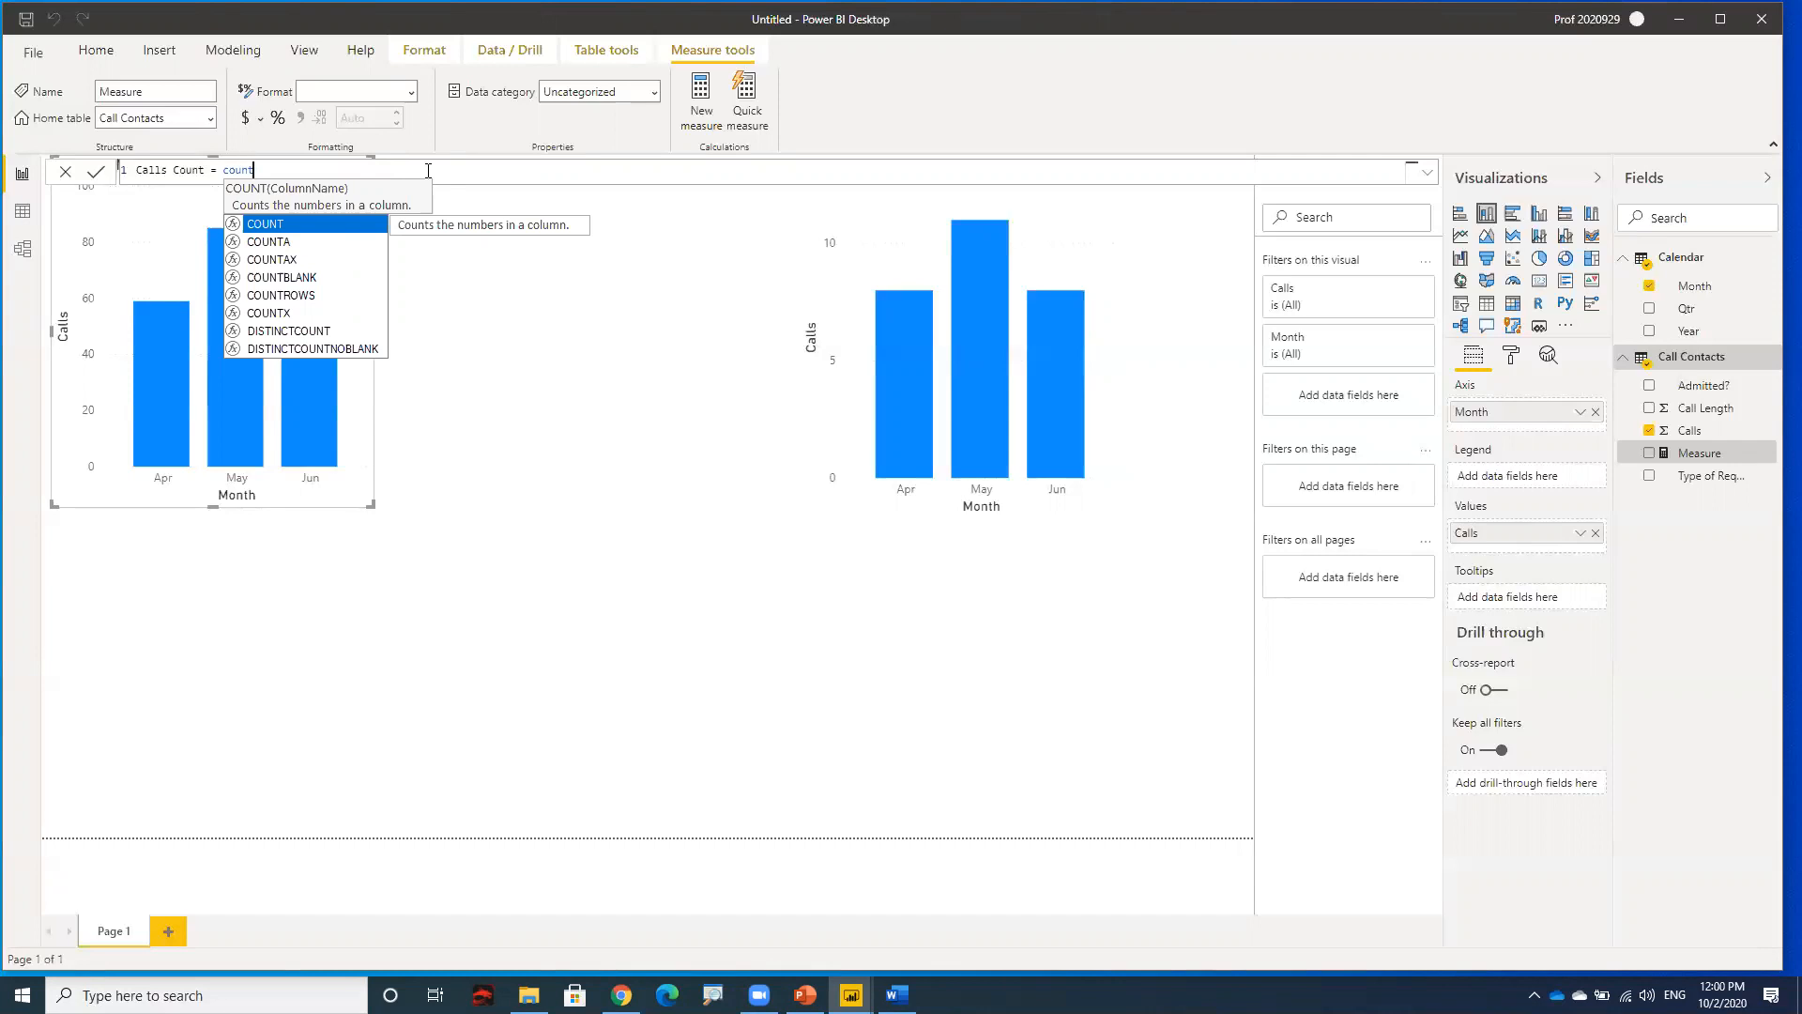
left_click(257, 228)
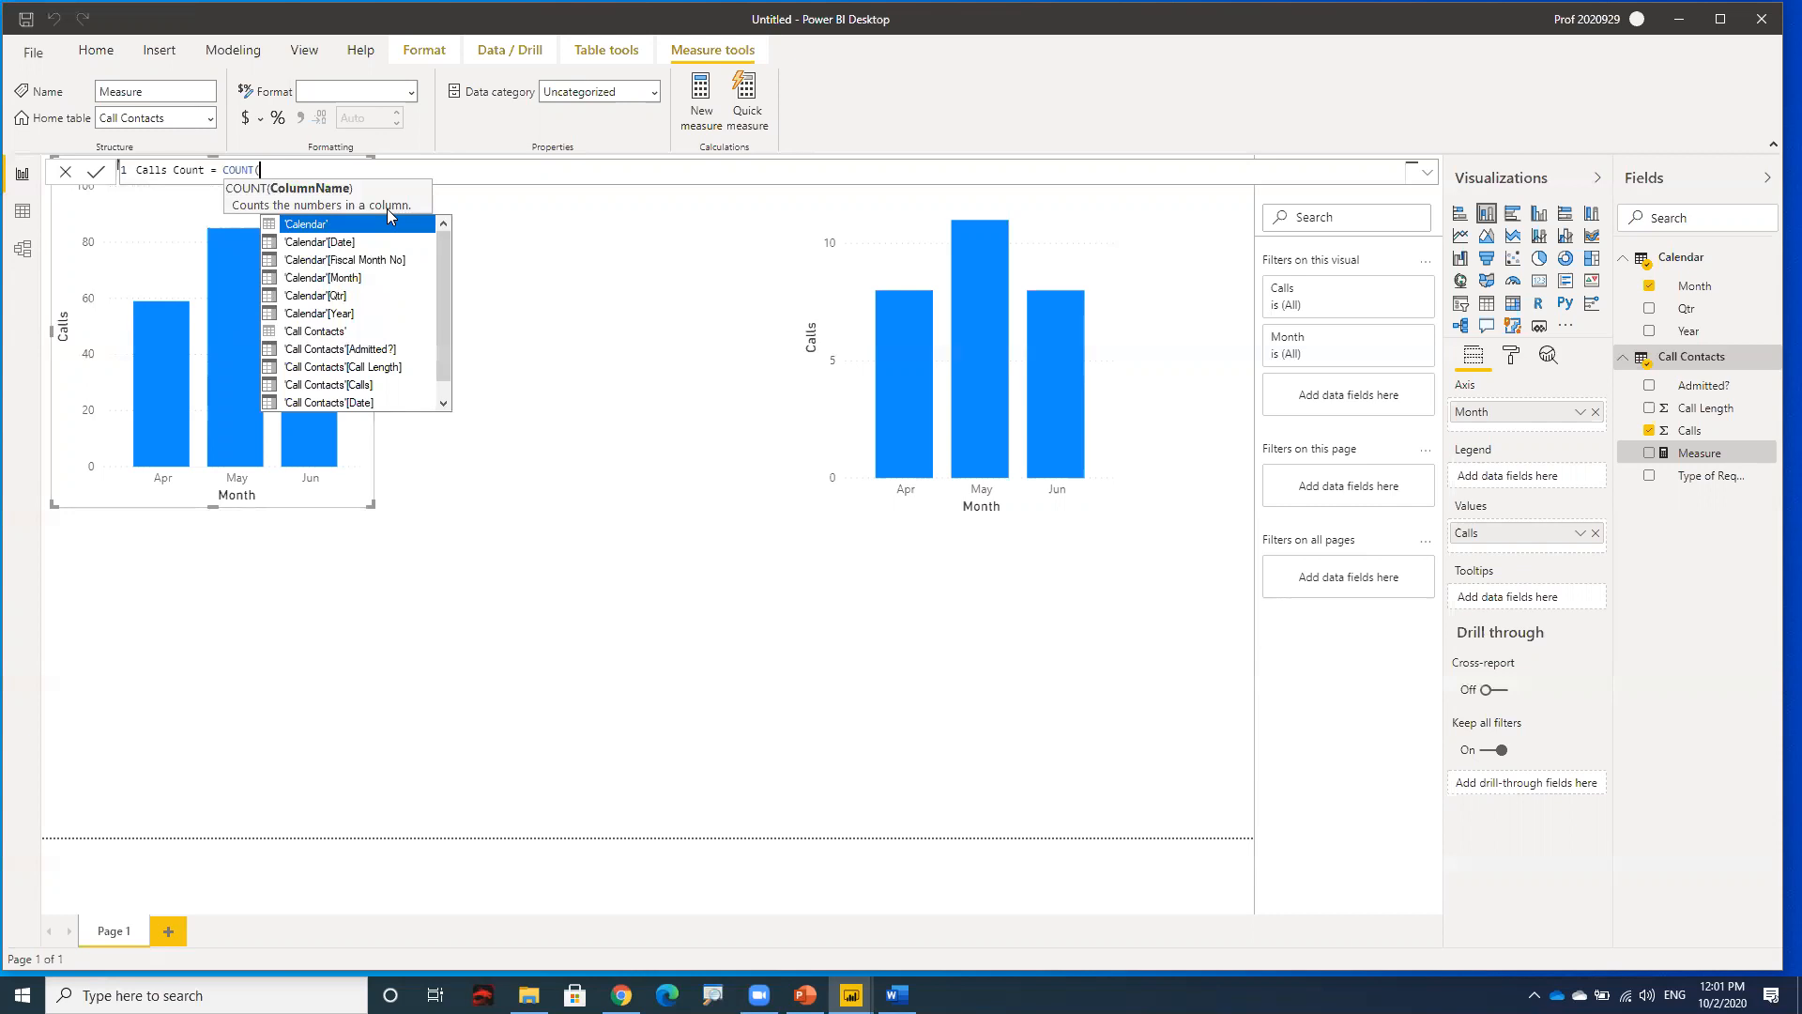
type("call")
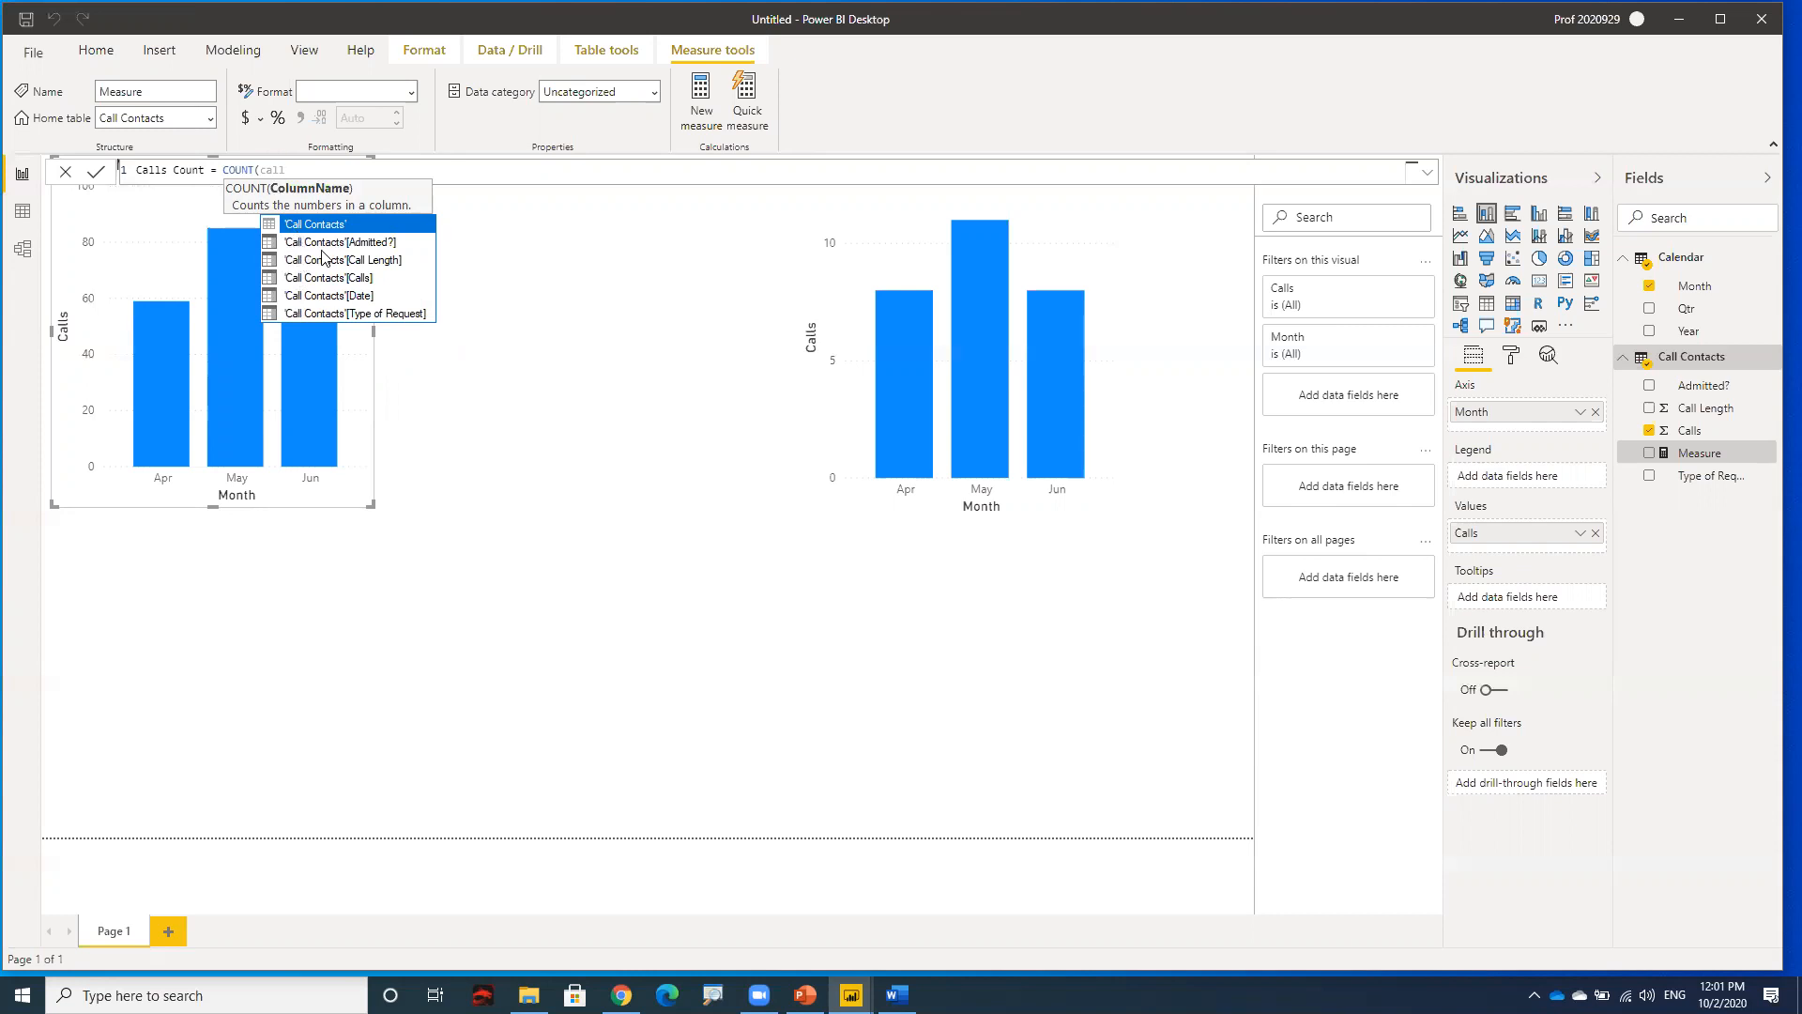
type("s")
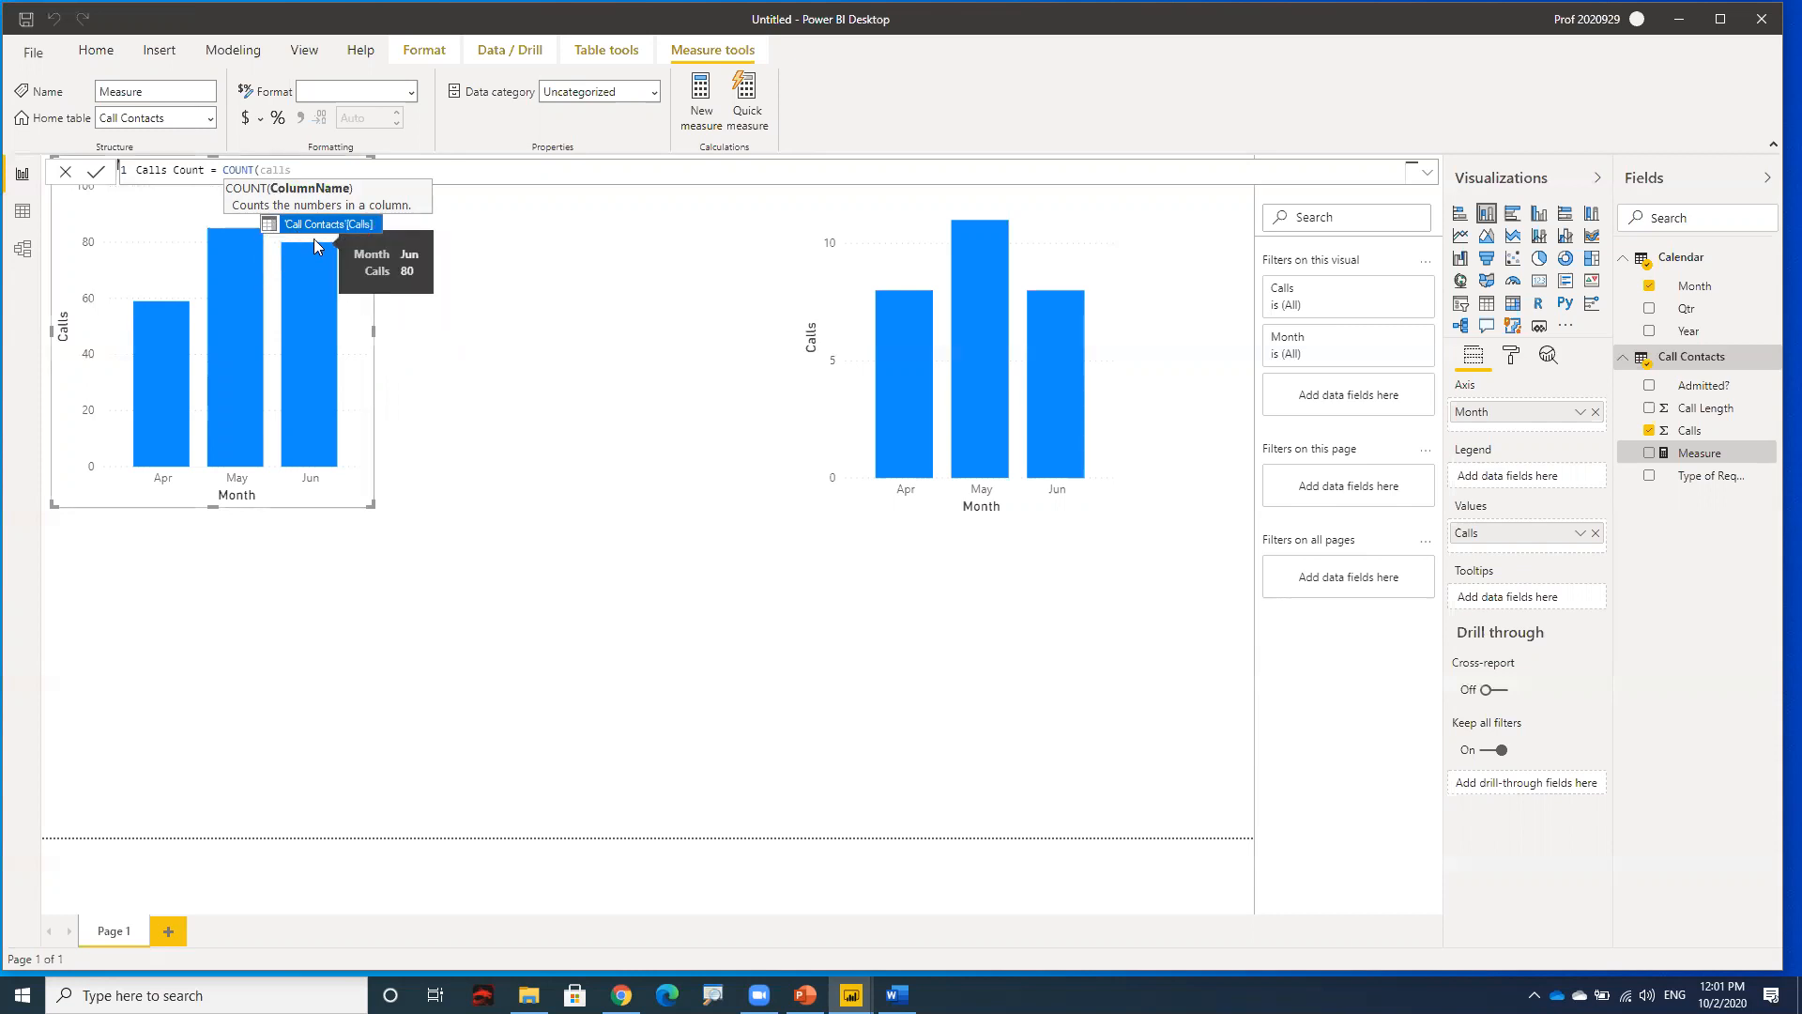
left_click(363, 225)
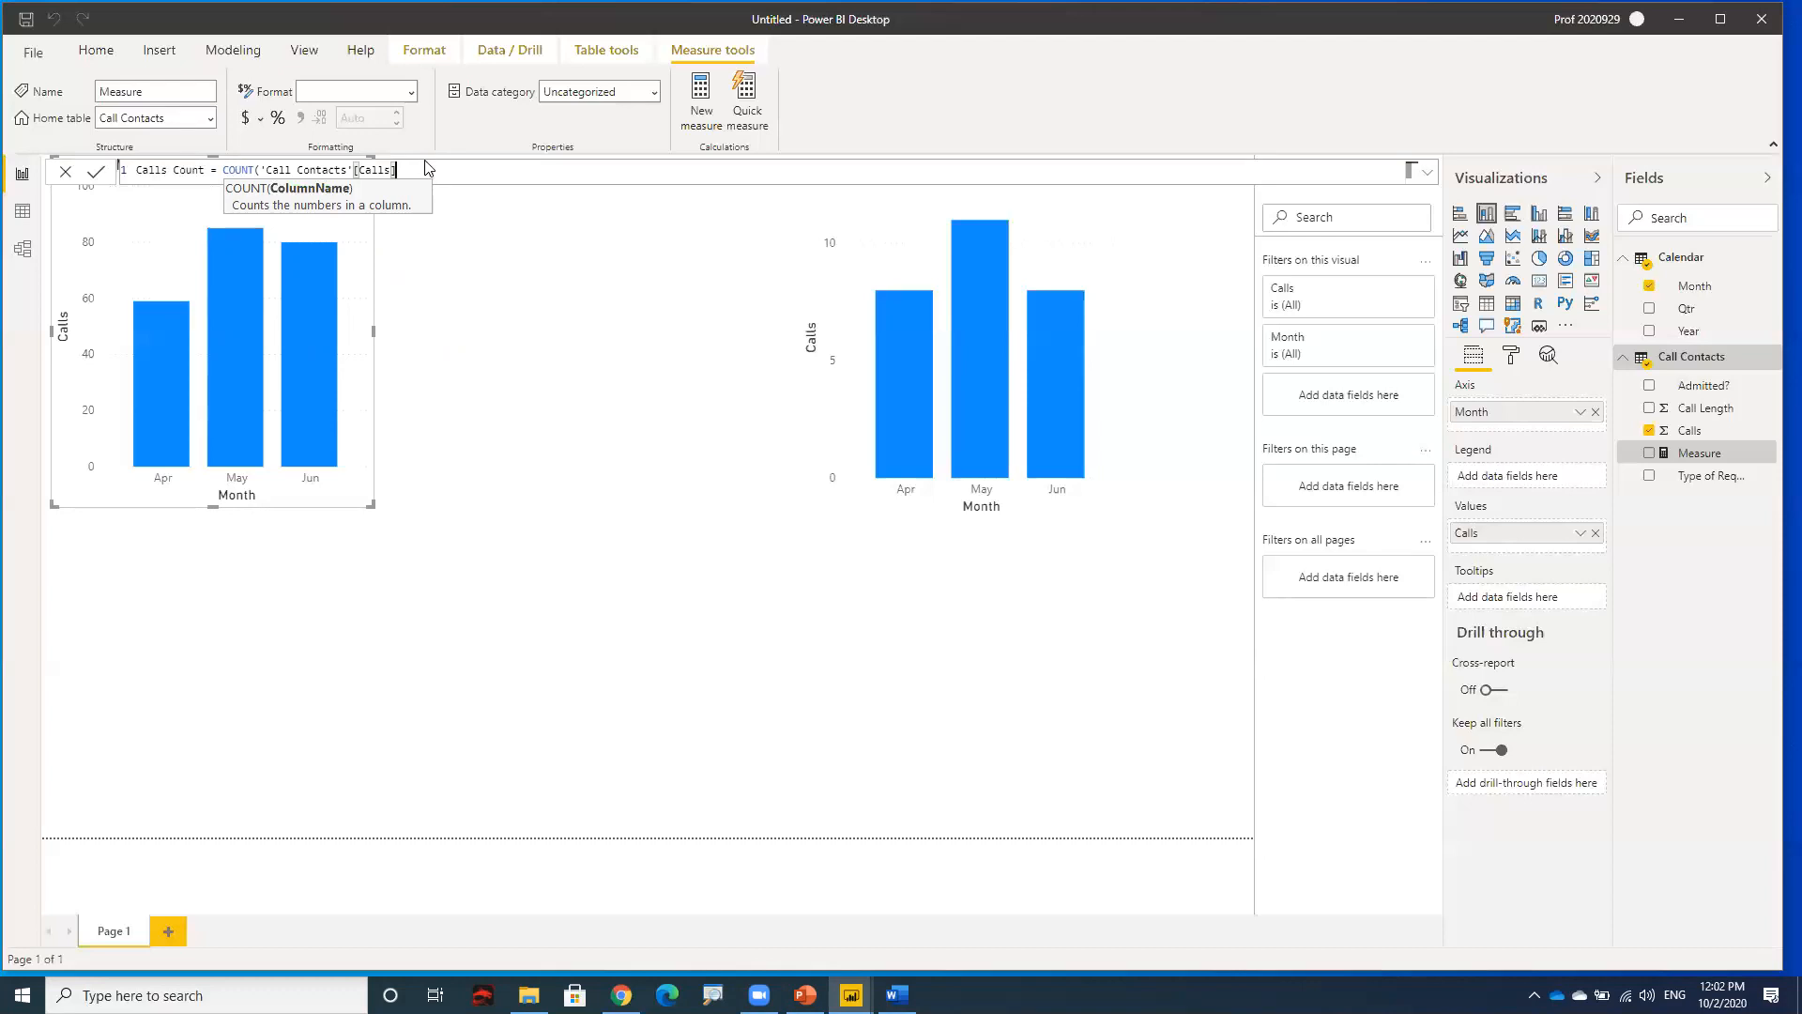
left_click_drag(269, 170, 347, 170)
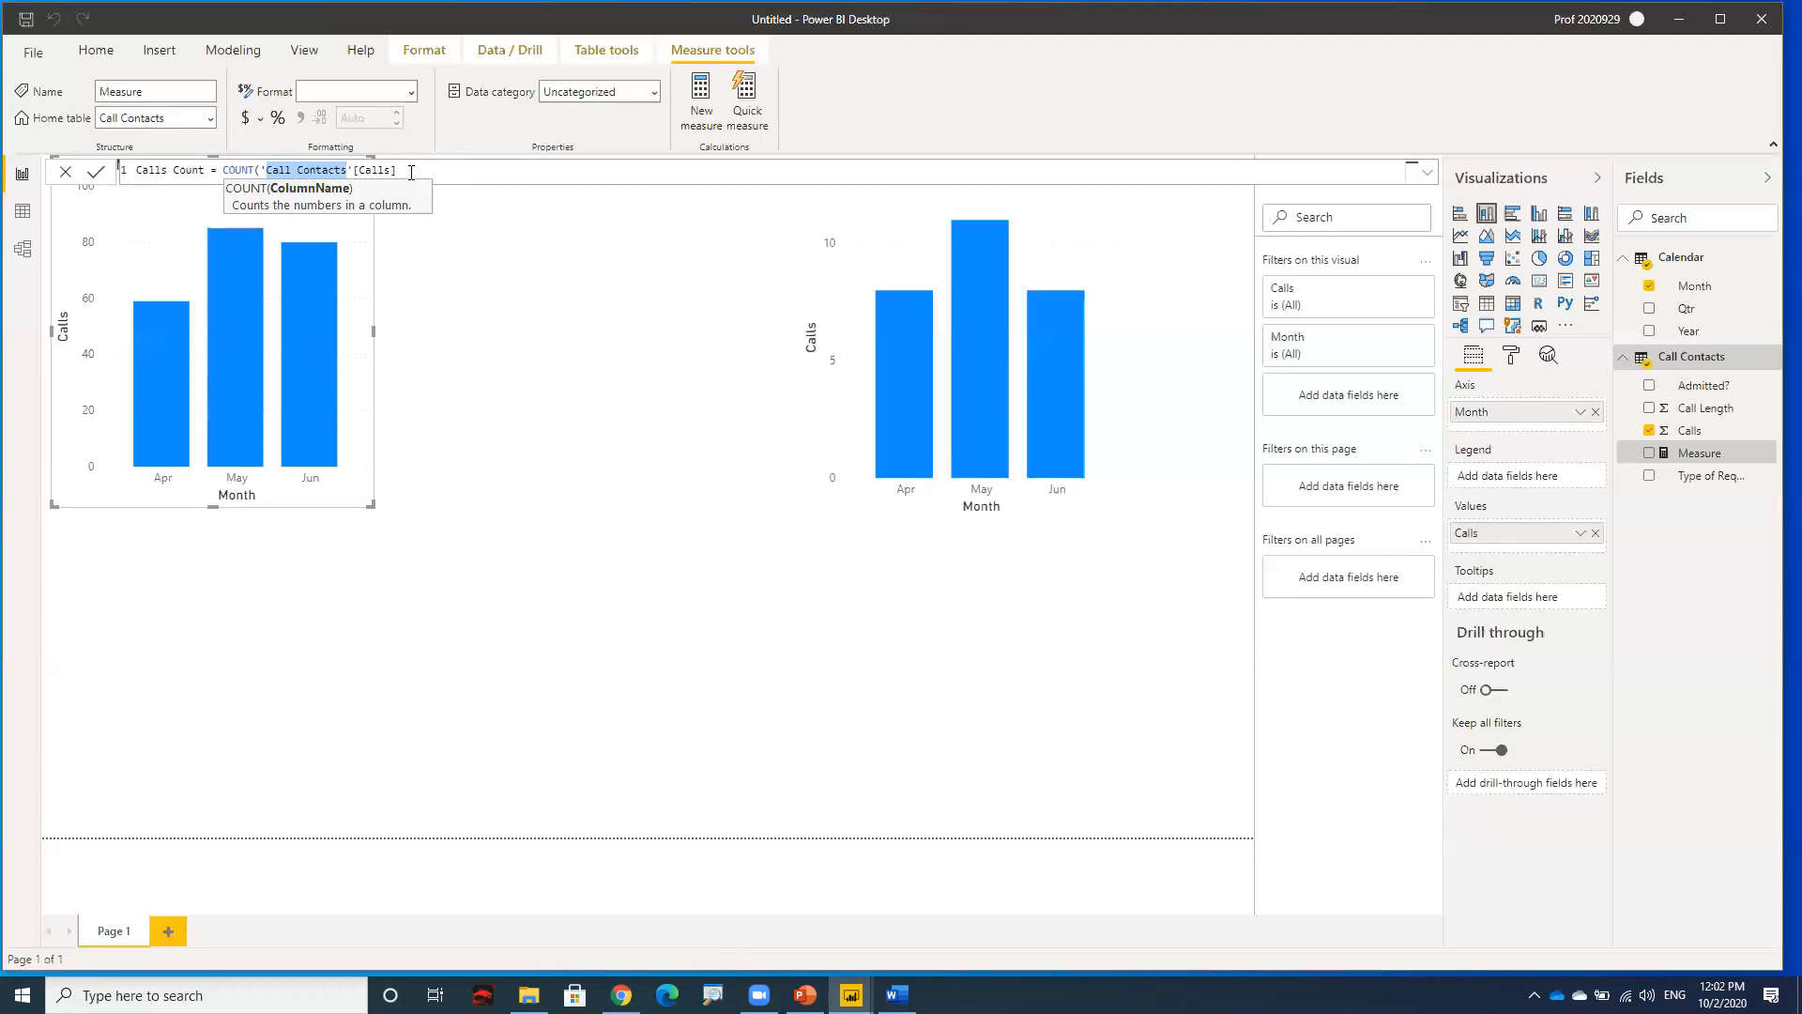
left_click(349, 169)
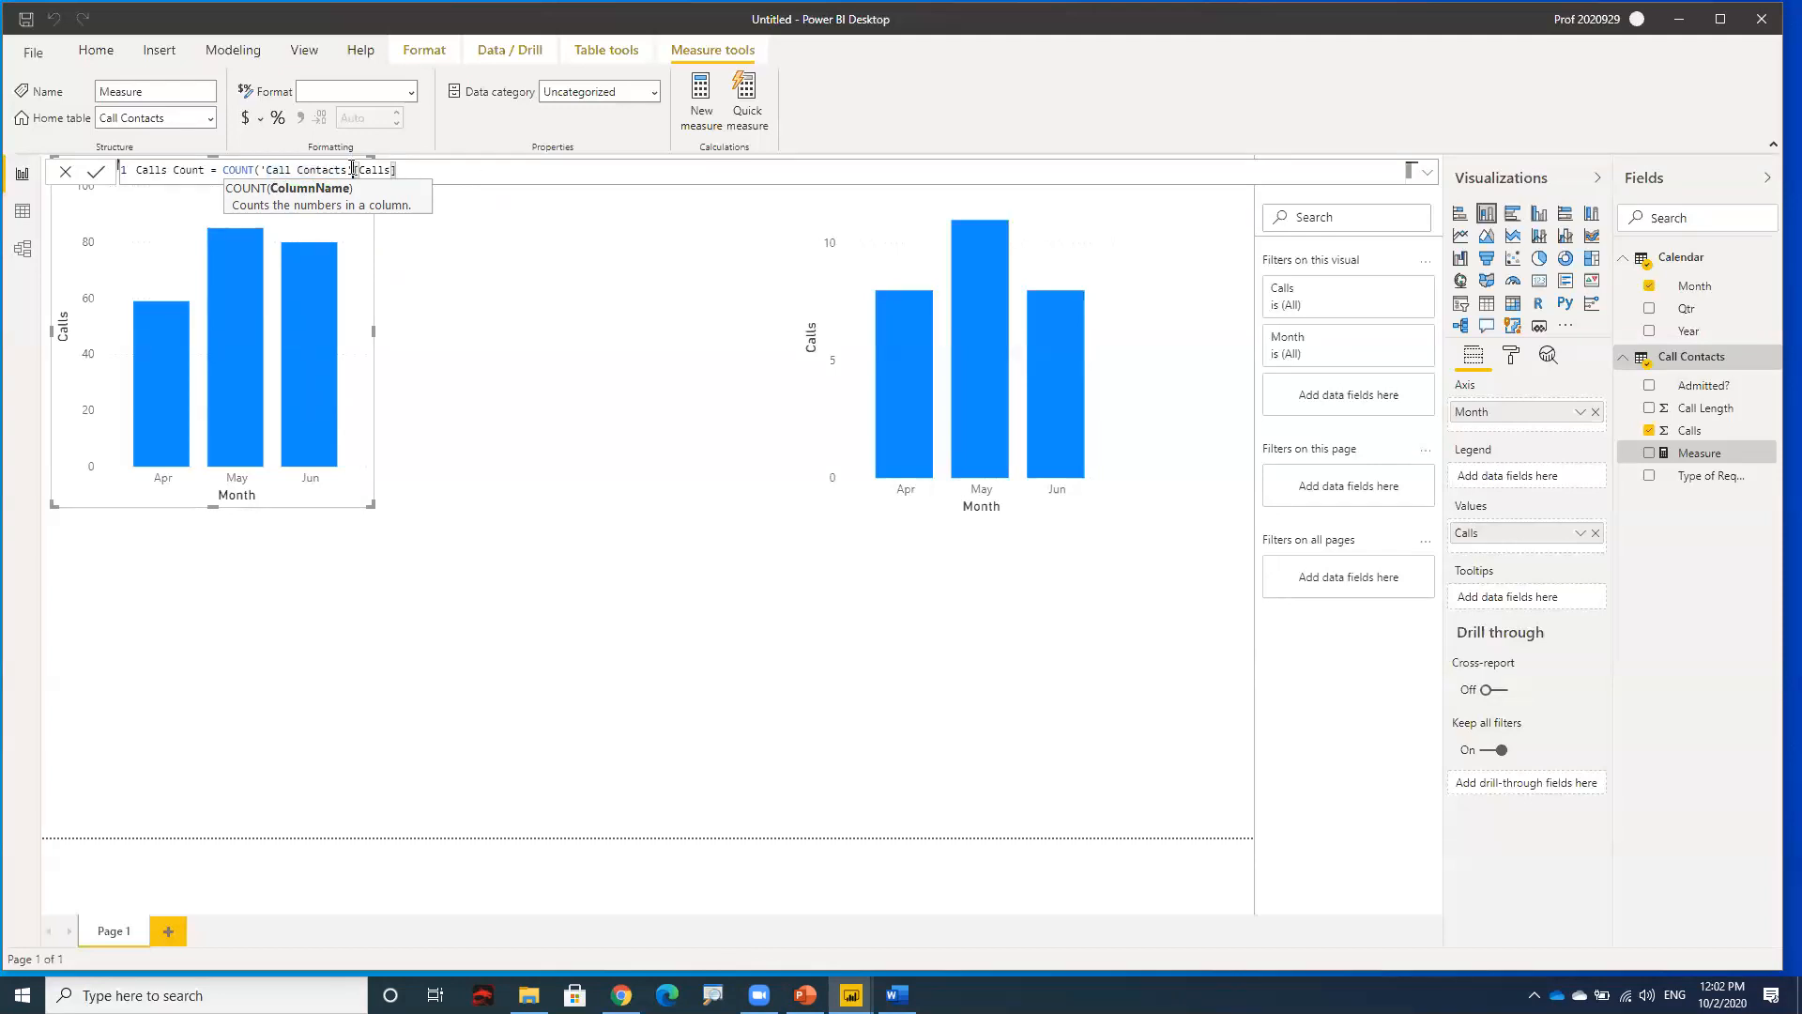
left_click(265, 169)
left_click_drag(358, 169, 392, 169)
type("])")
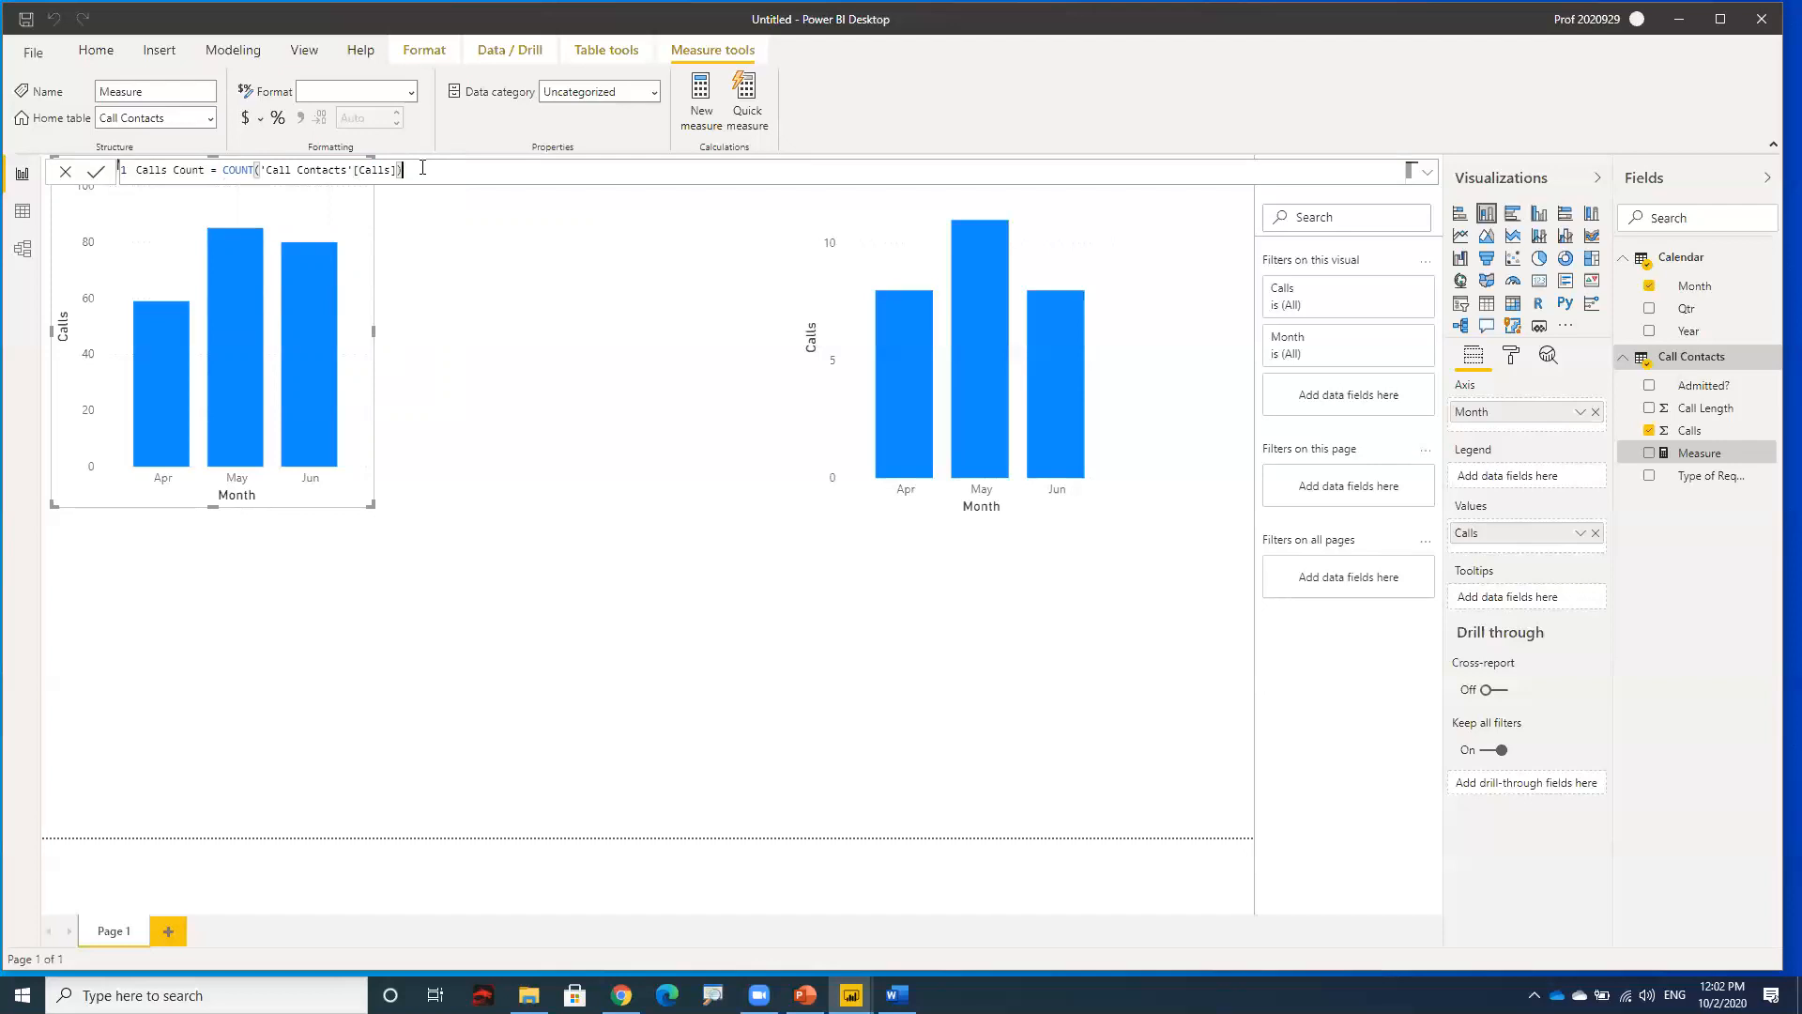
left_click(95, 174)
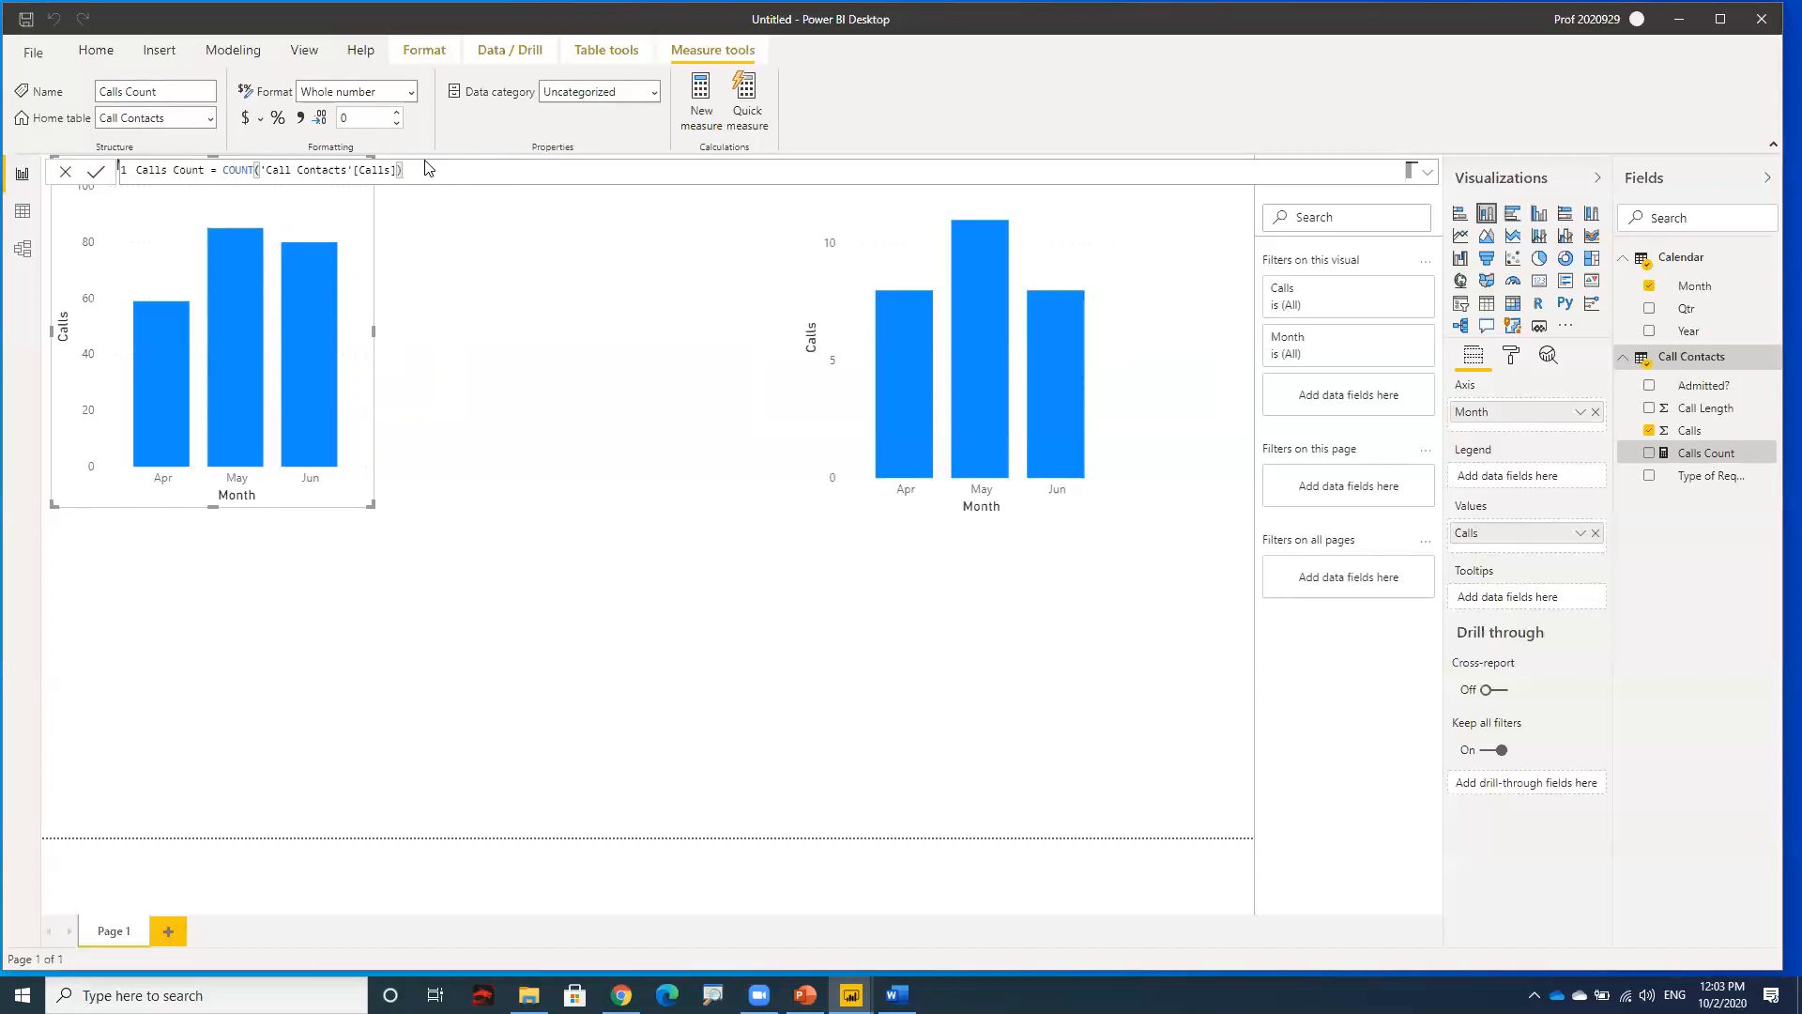
- Review the COUNT expression of the Calls Count measure and leave the formula editor
left_click_drag(403, 170, 222, 170)
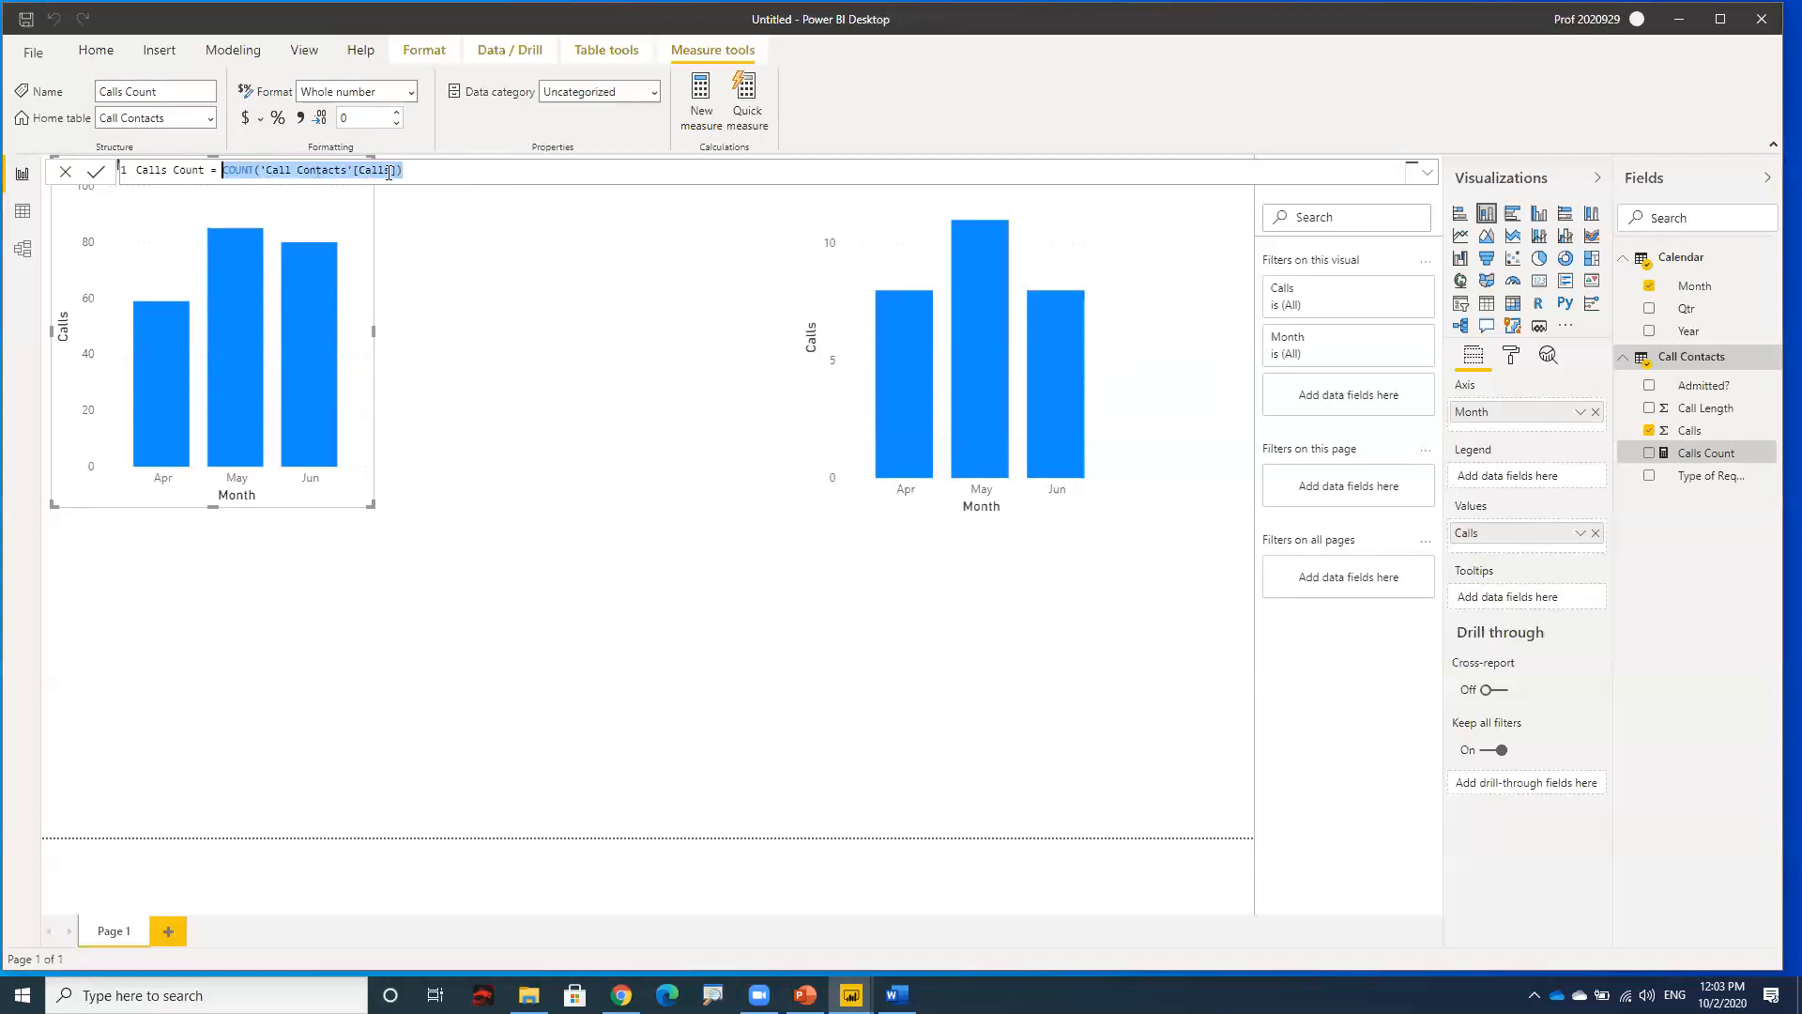
left_click(443, 169)
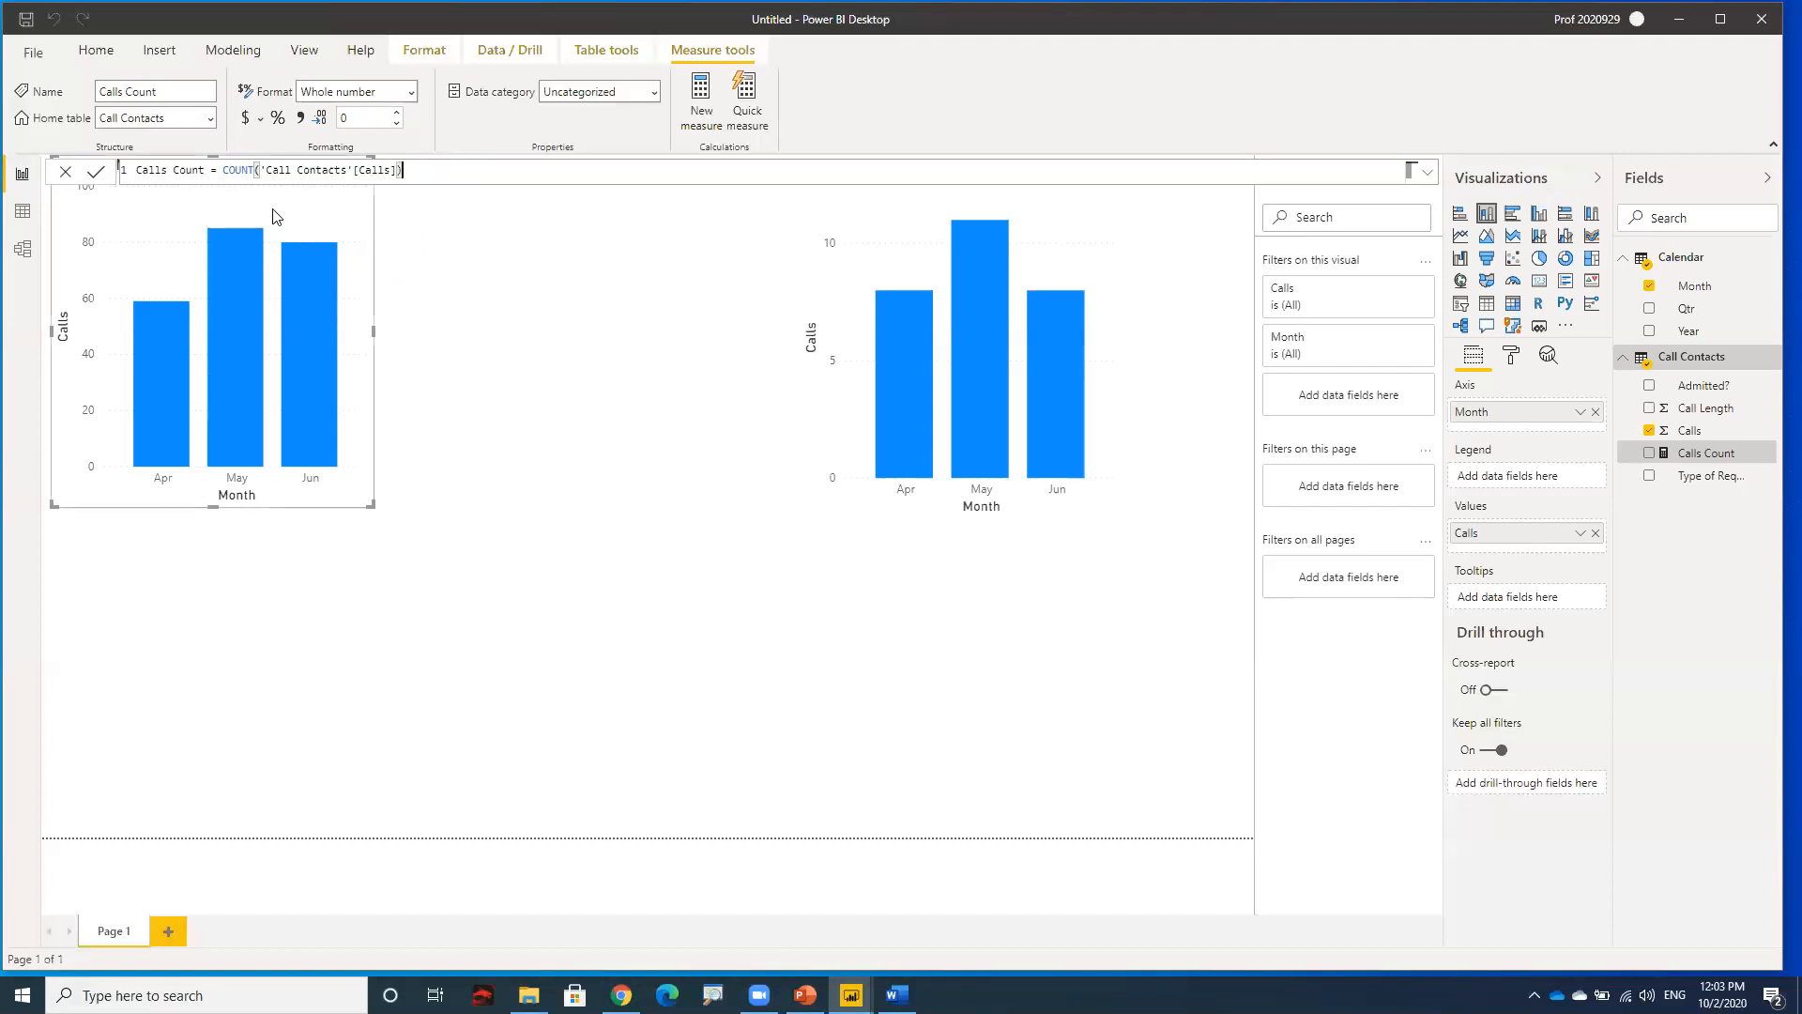
left_click(416, 234)
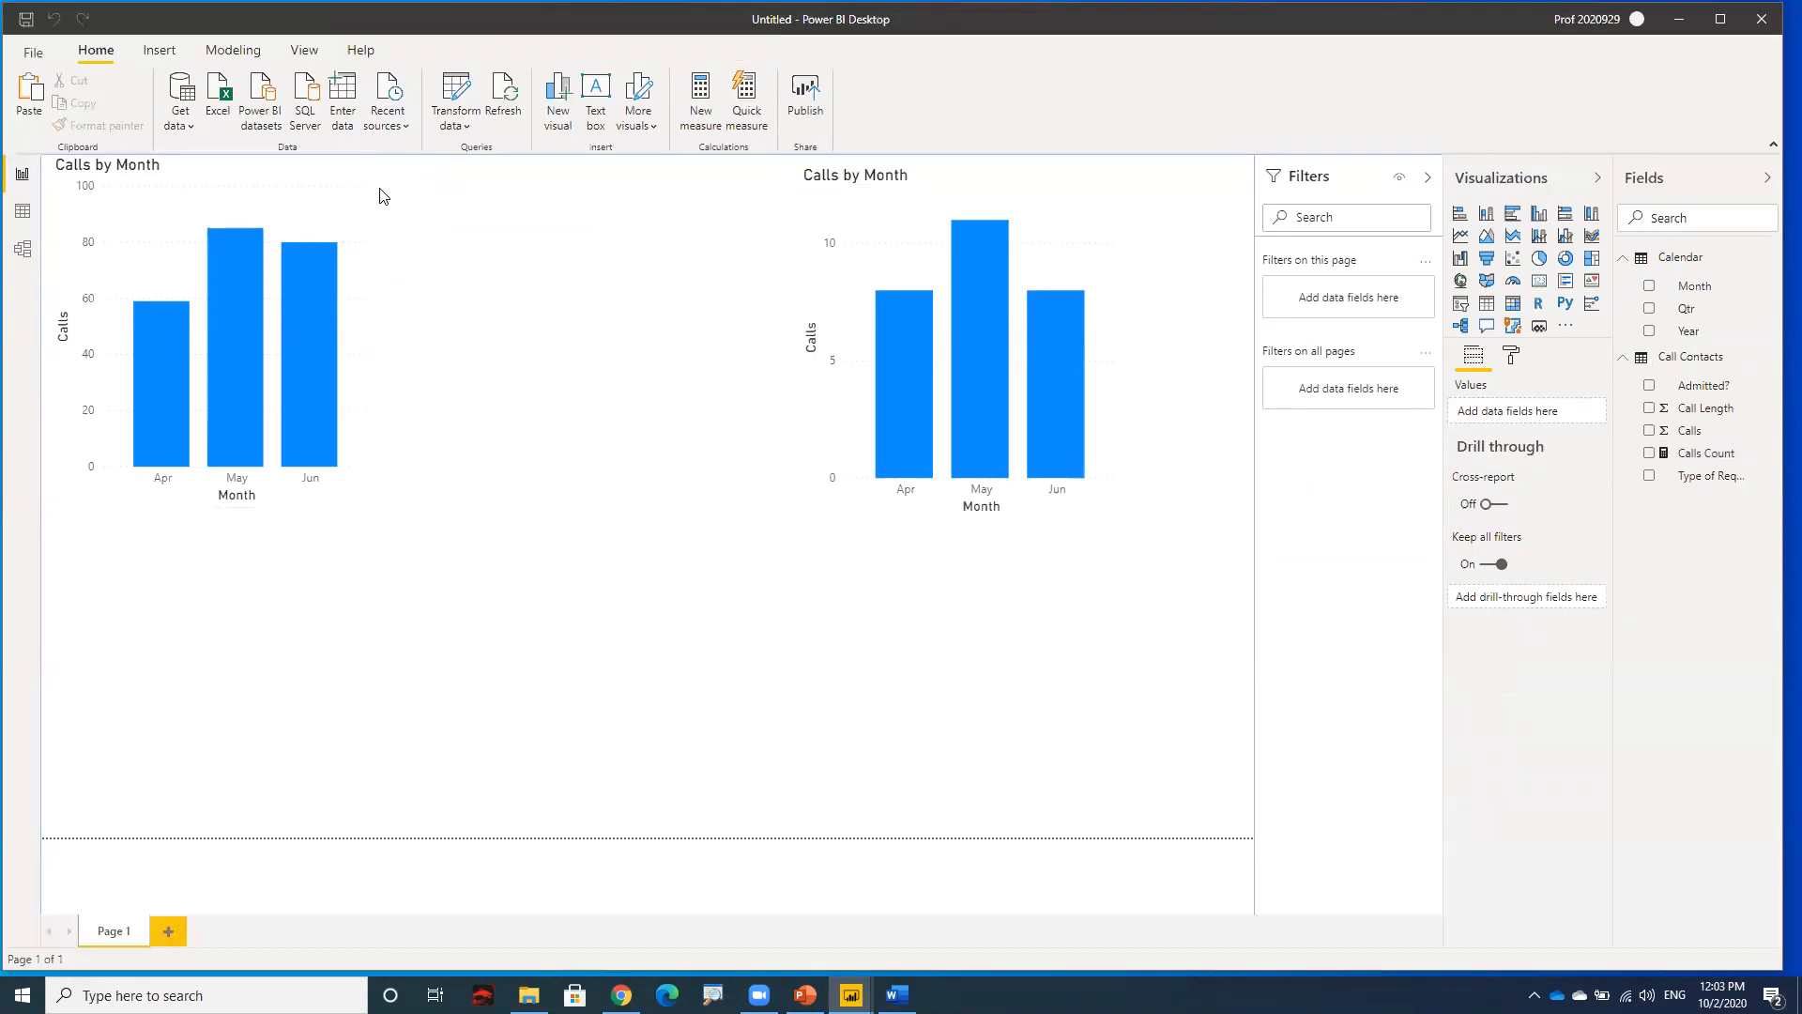
- Change the original Calls by Month chart to a clustered column chart and add Calls Count to its values alongside Calls
left_click(179, 169)
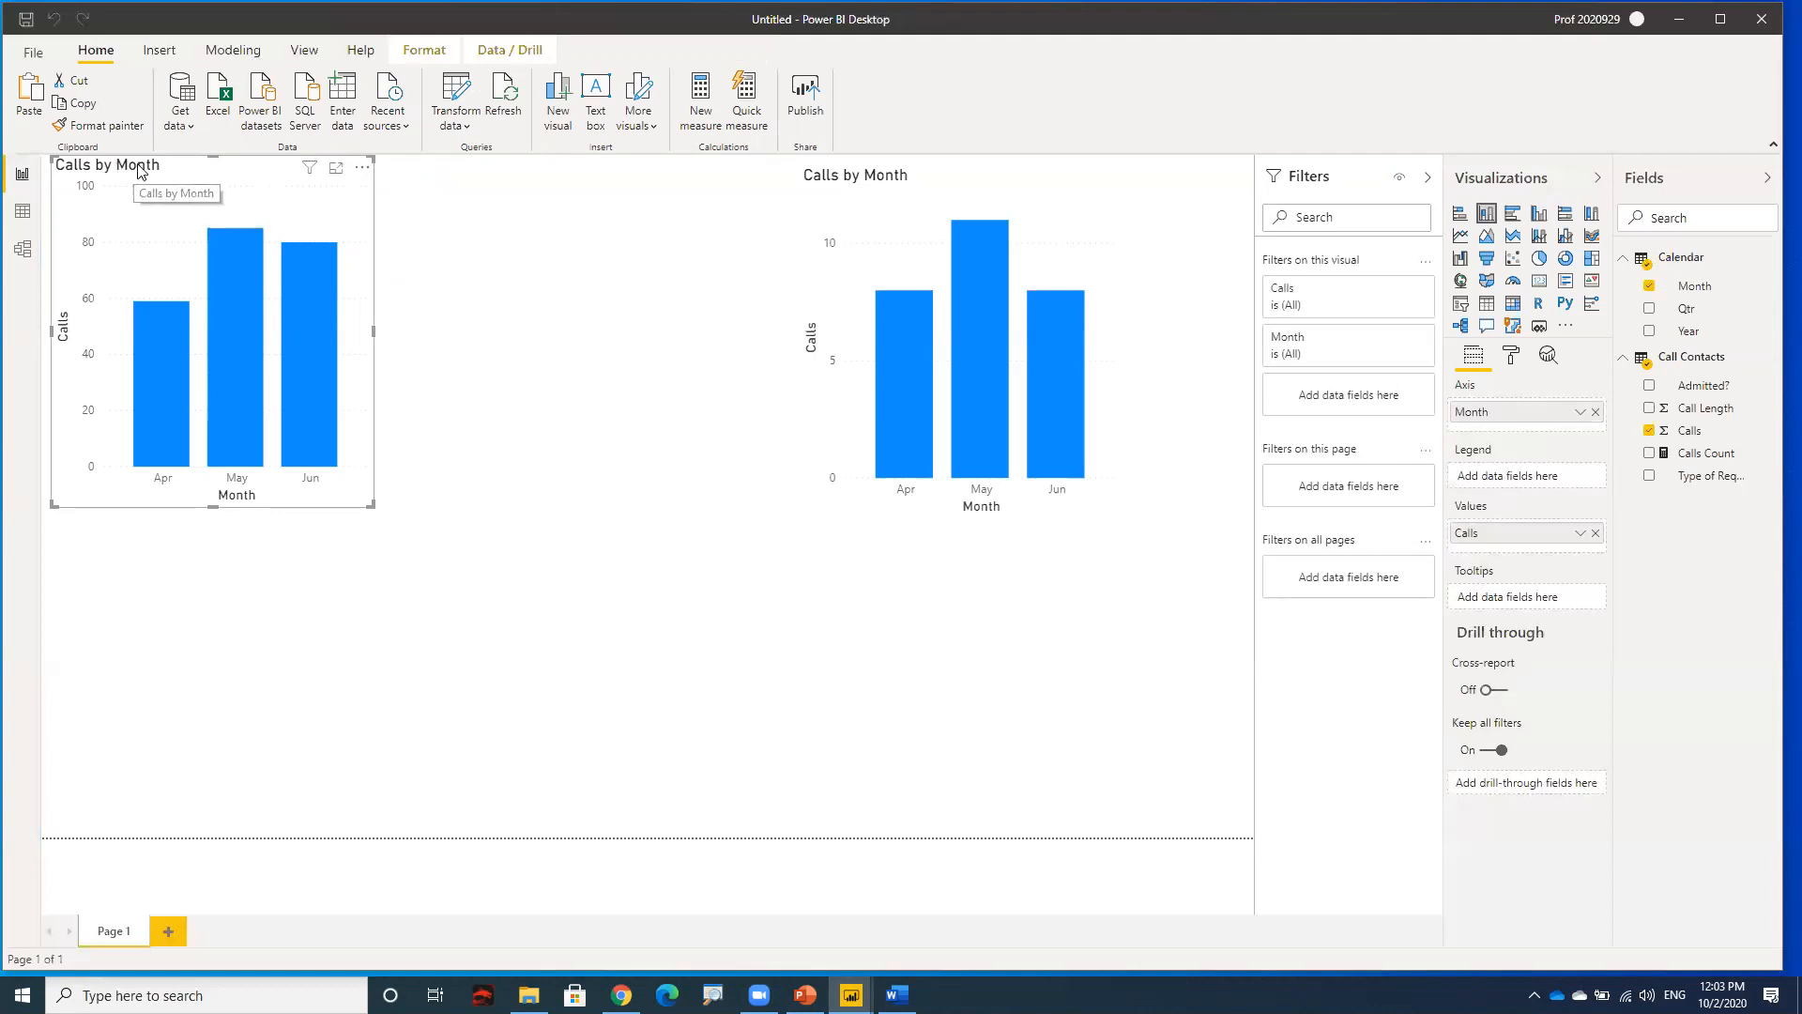
left_click(1541, 216)
left_click(1581, 534)
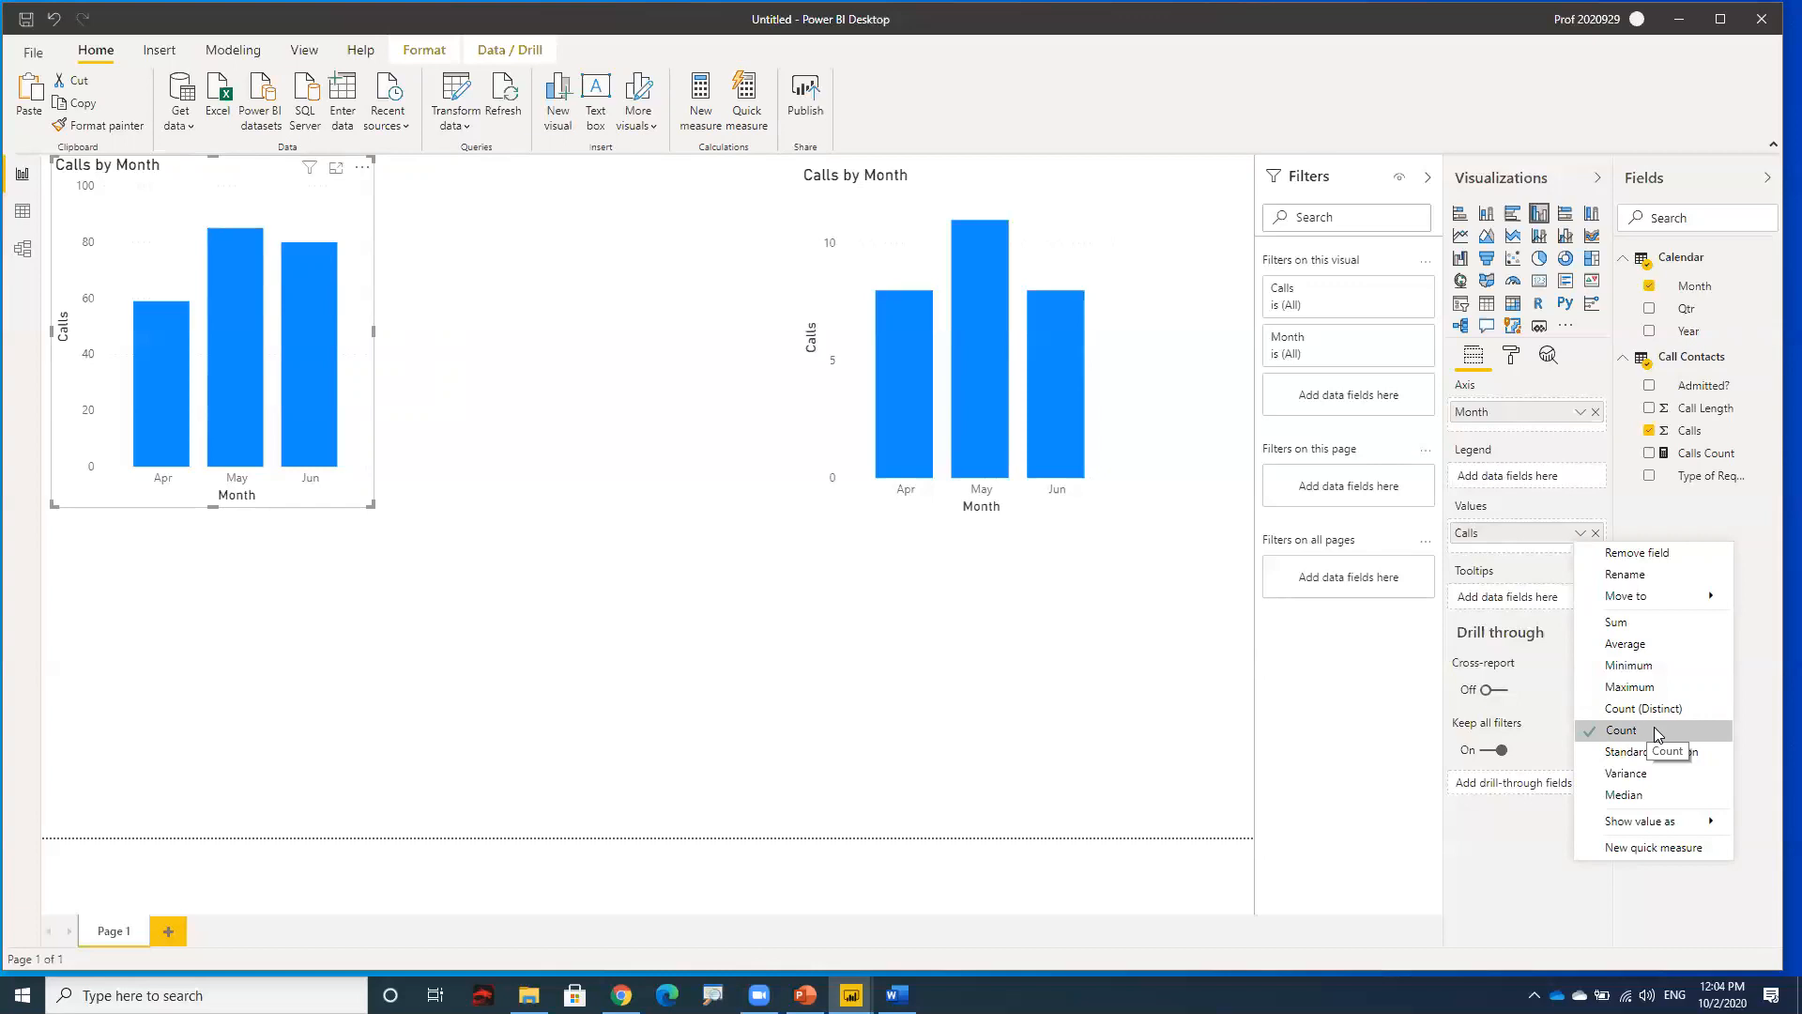
left_click(1750, 716)
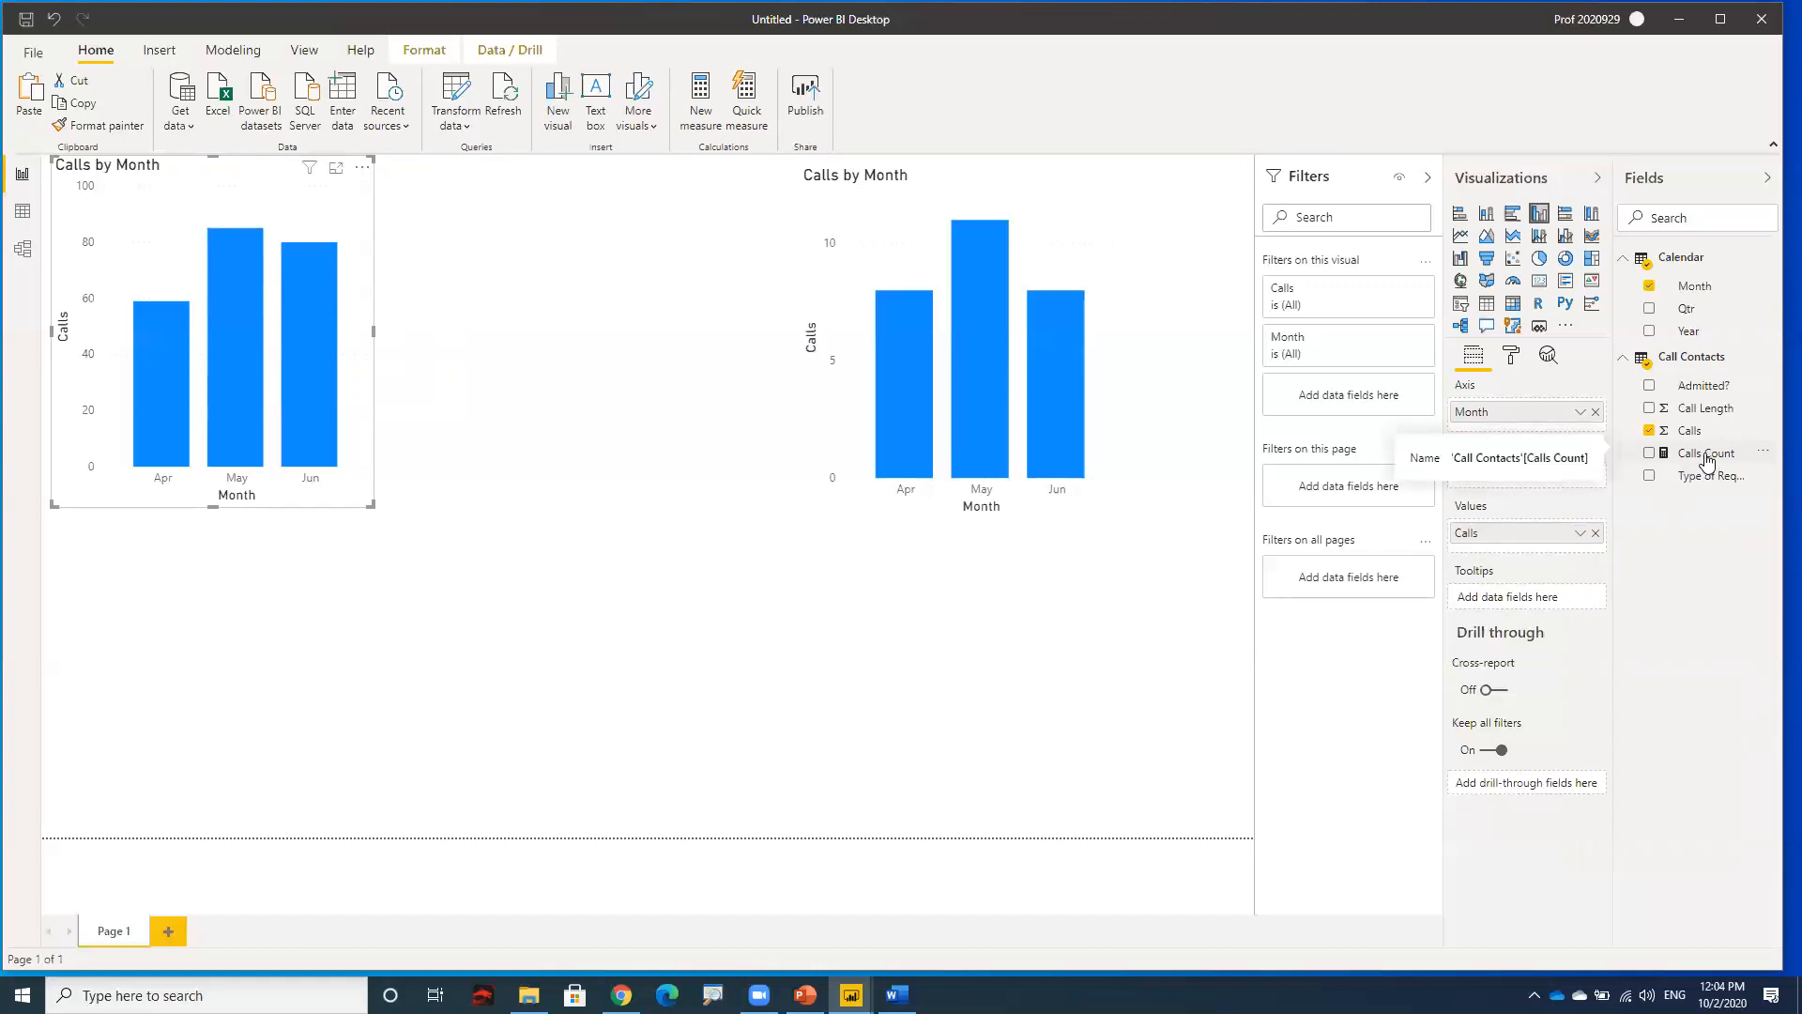
left_click(1704, 460)
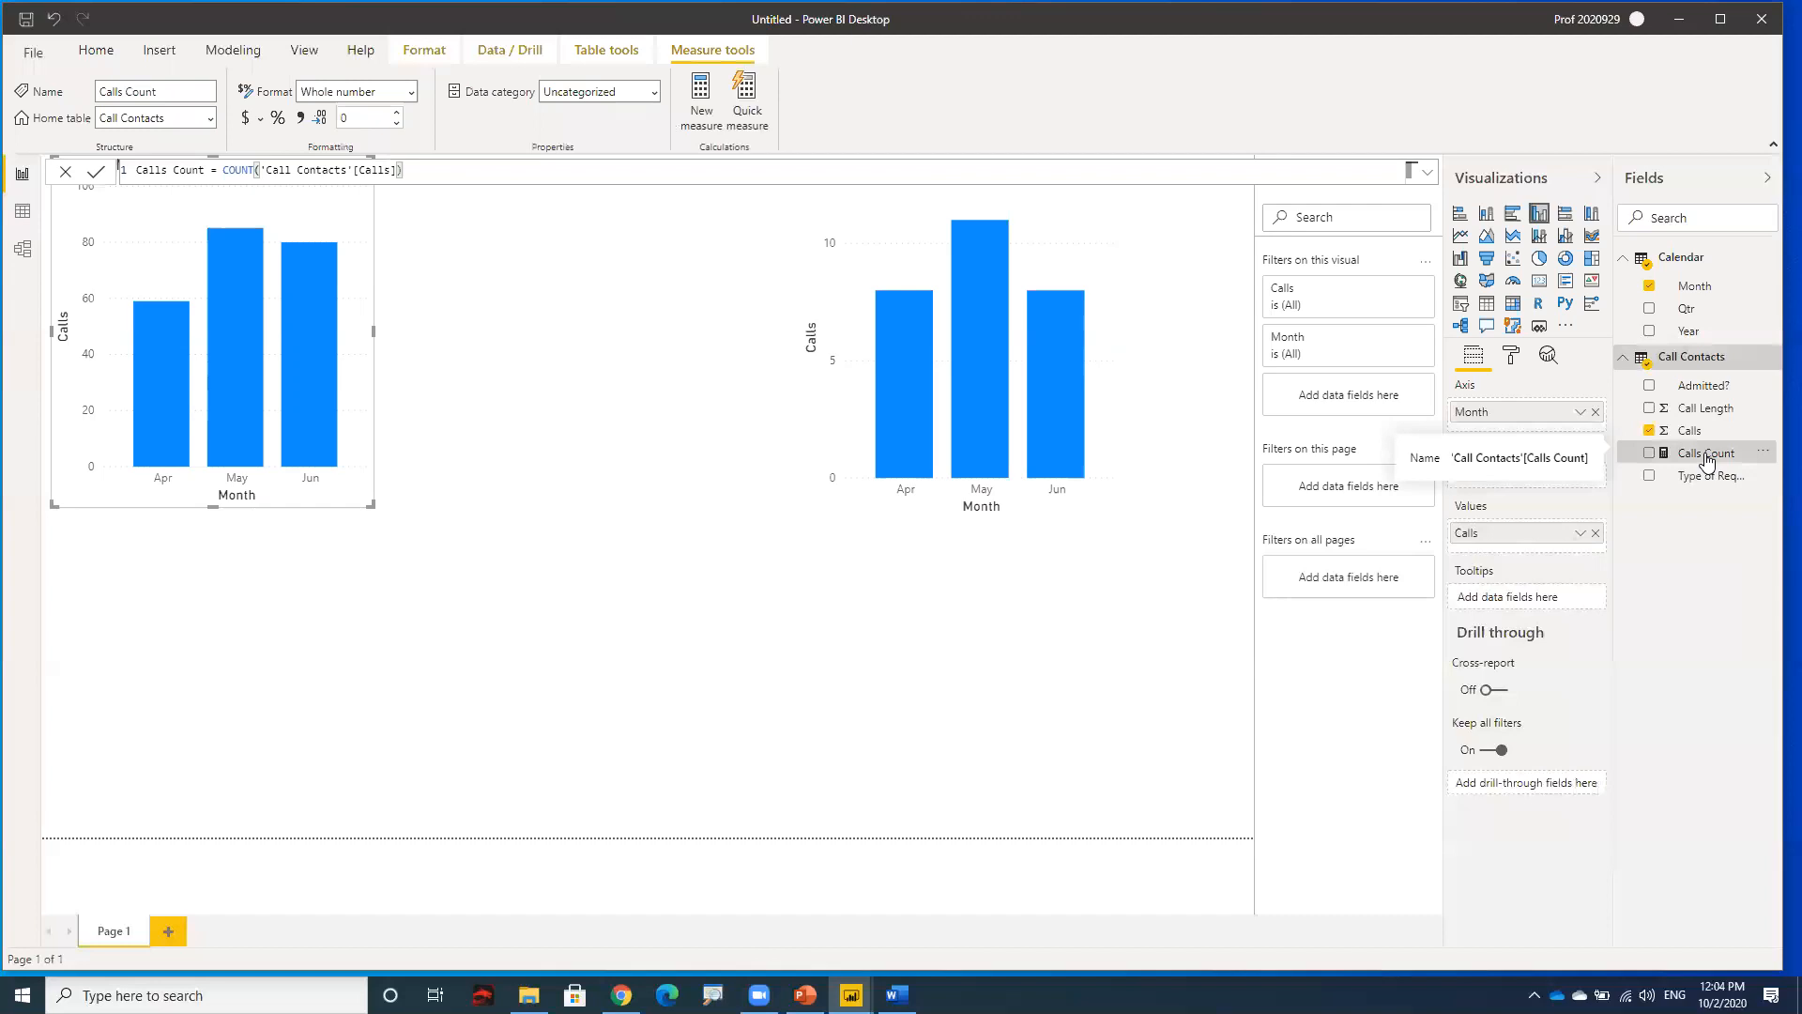
left_click_drag(1713, 458, 1563, 554)
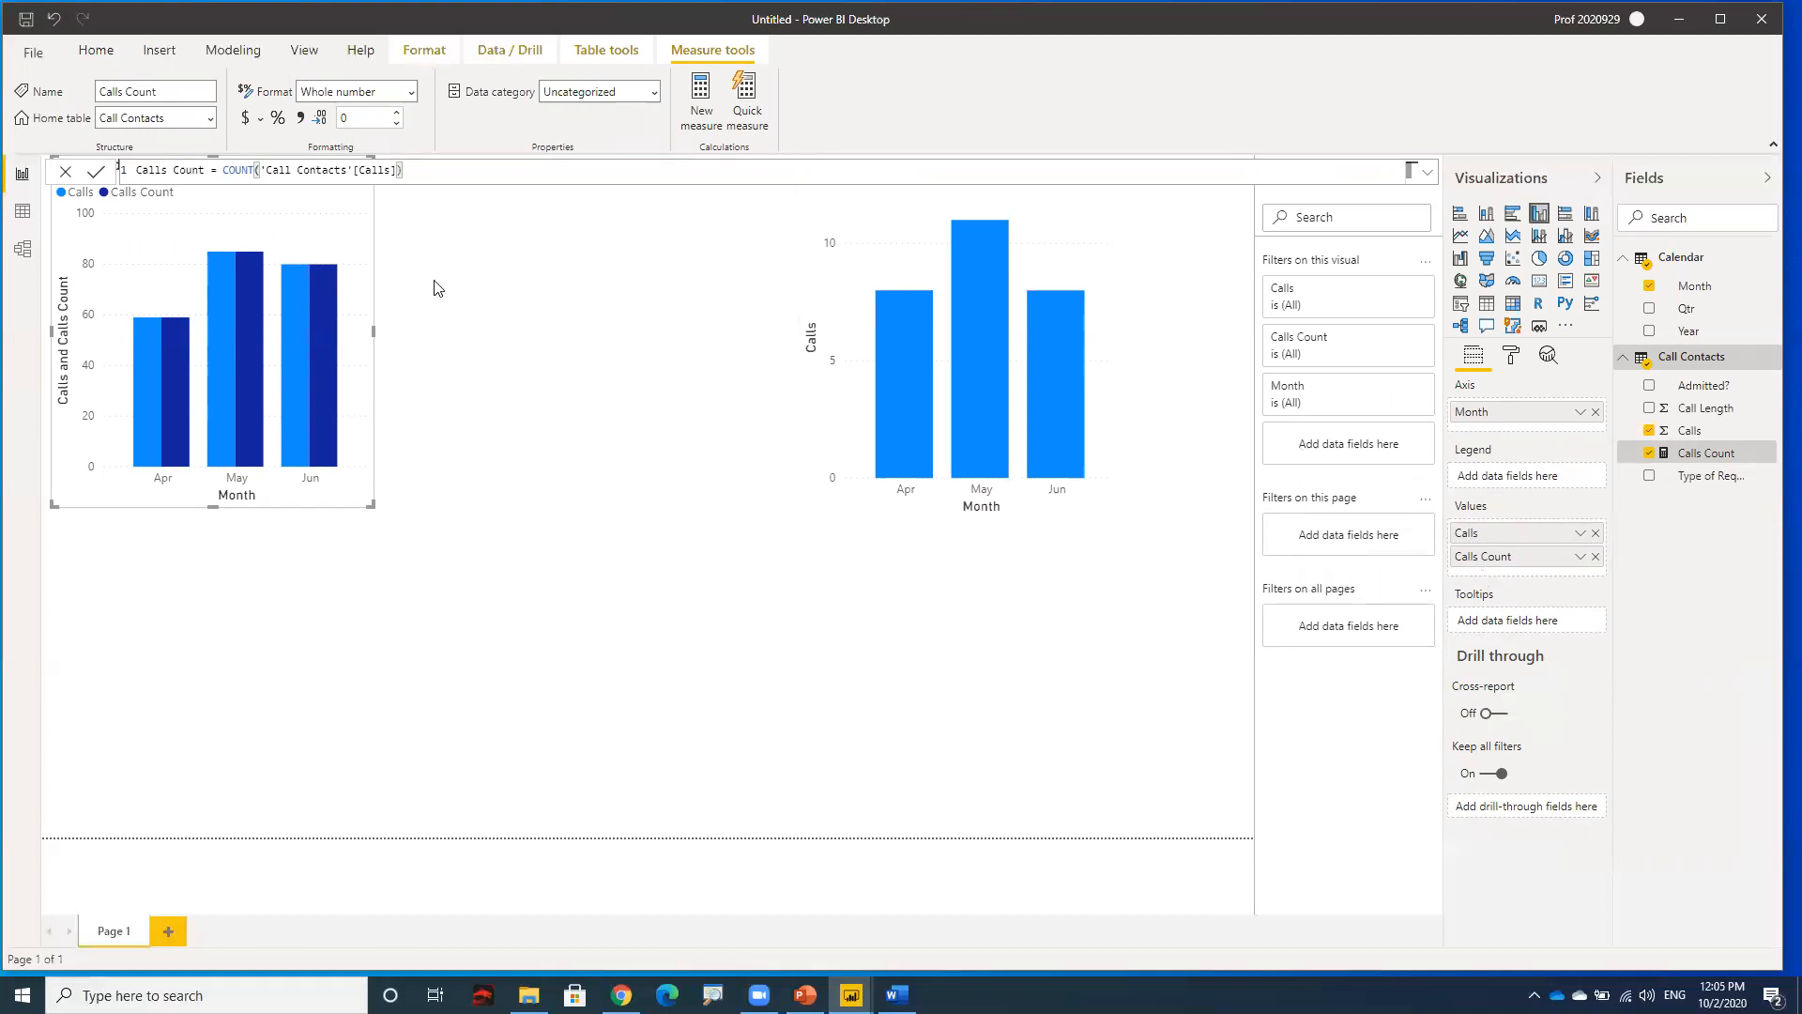
- Move the Calls and Calls Count by Month chart slightly down and right, away from the report page's upper-left corner
left_click(400, 278)
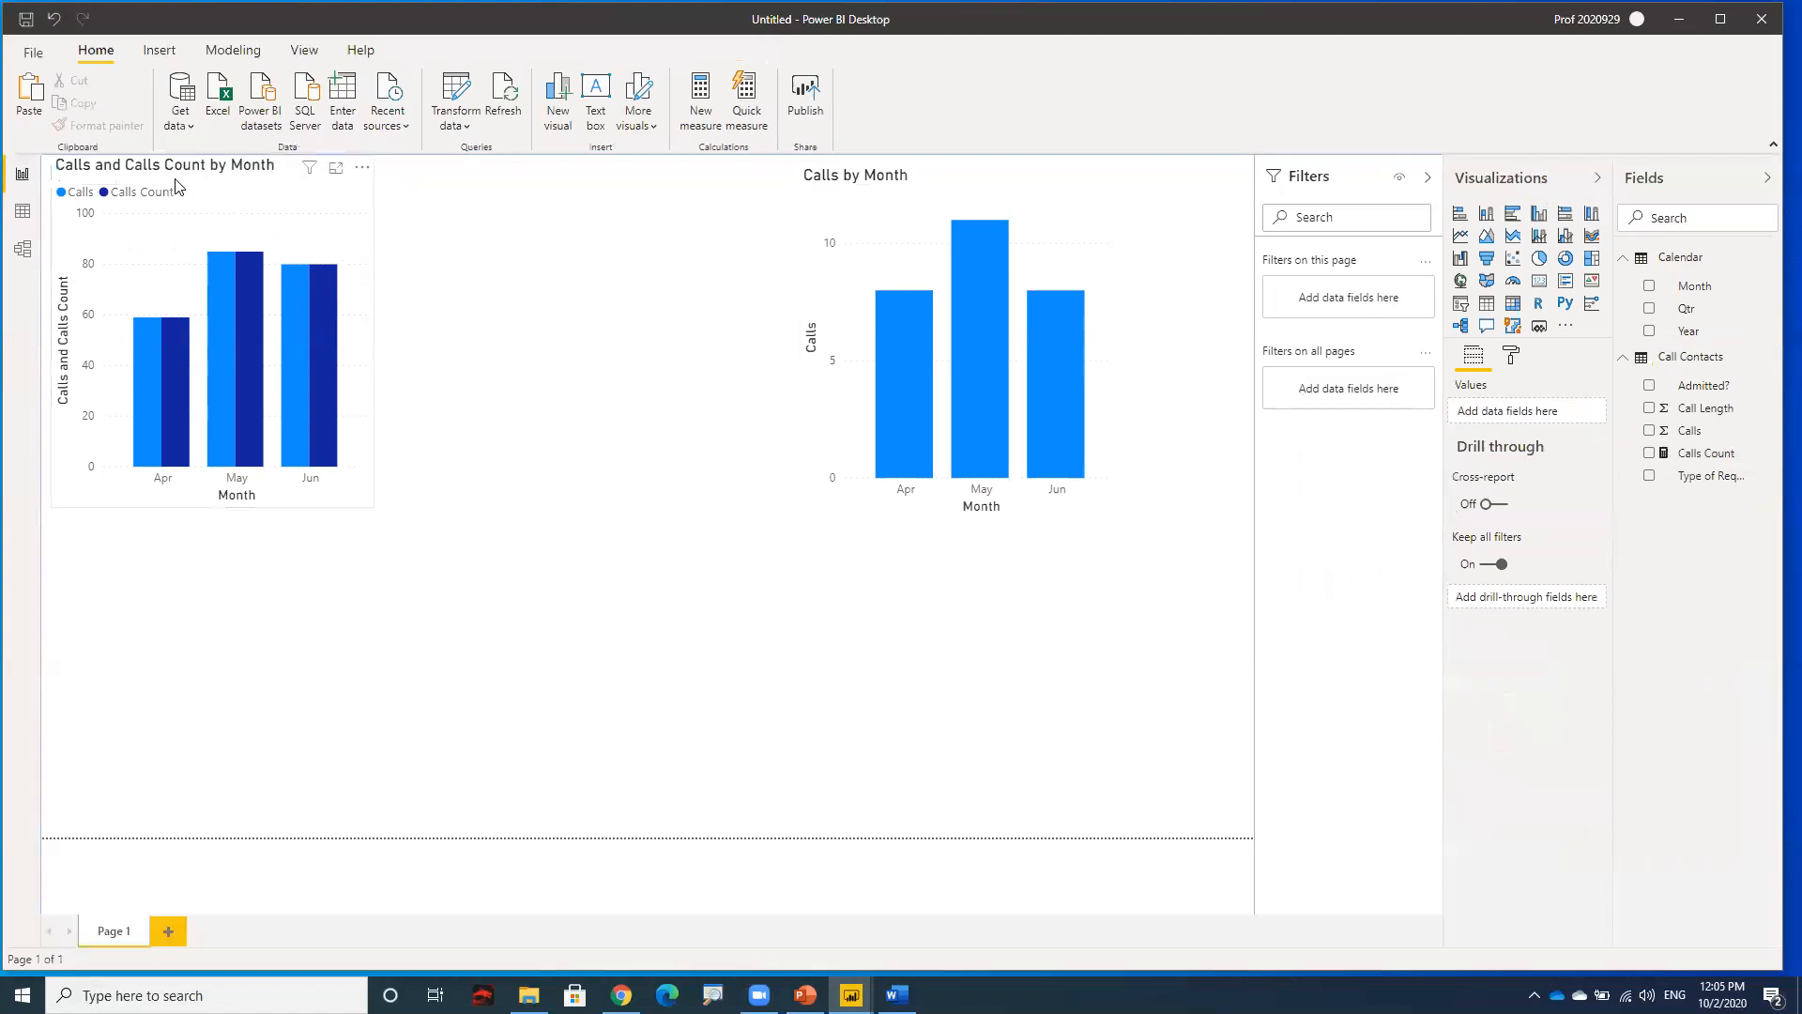
left_click_drag(174, 168, 314, 227)
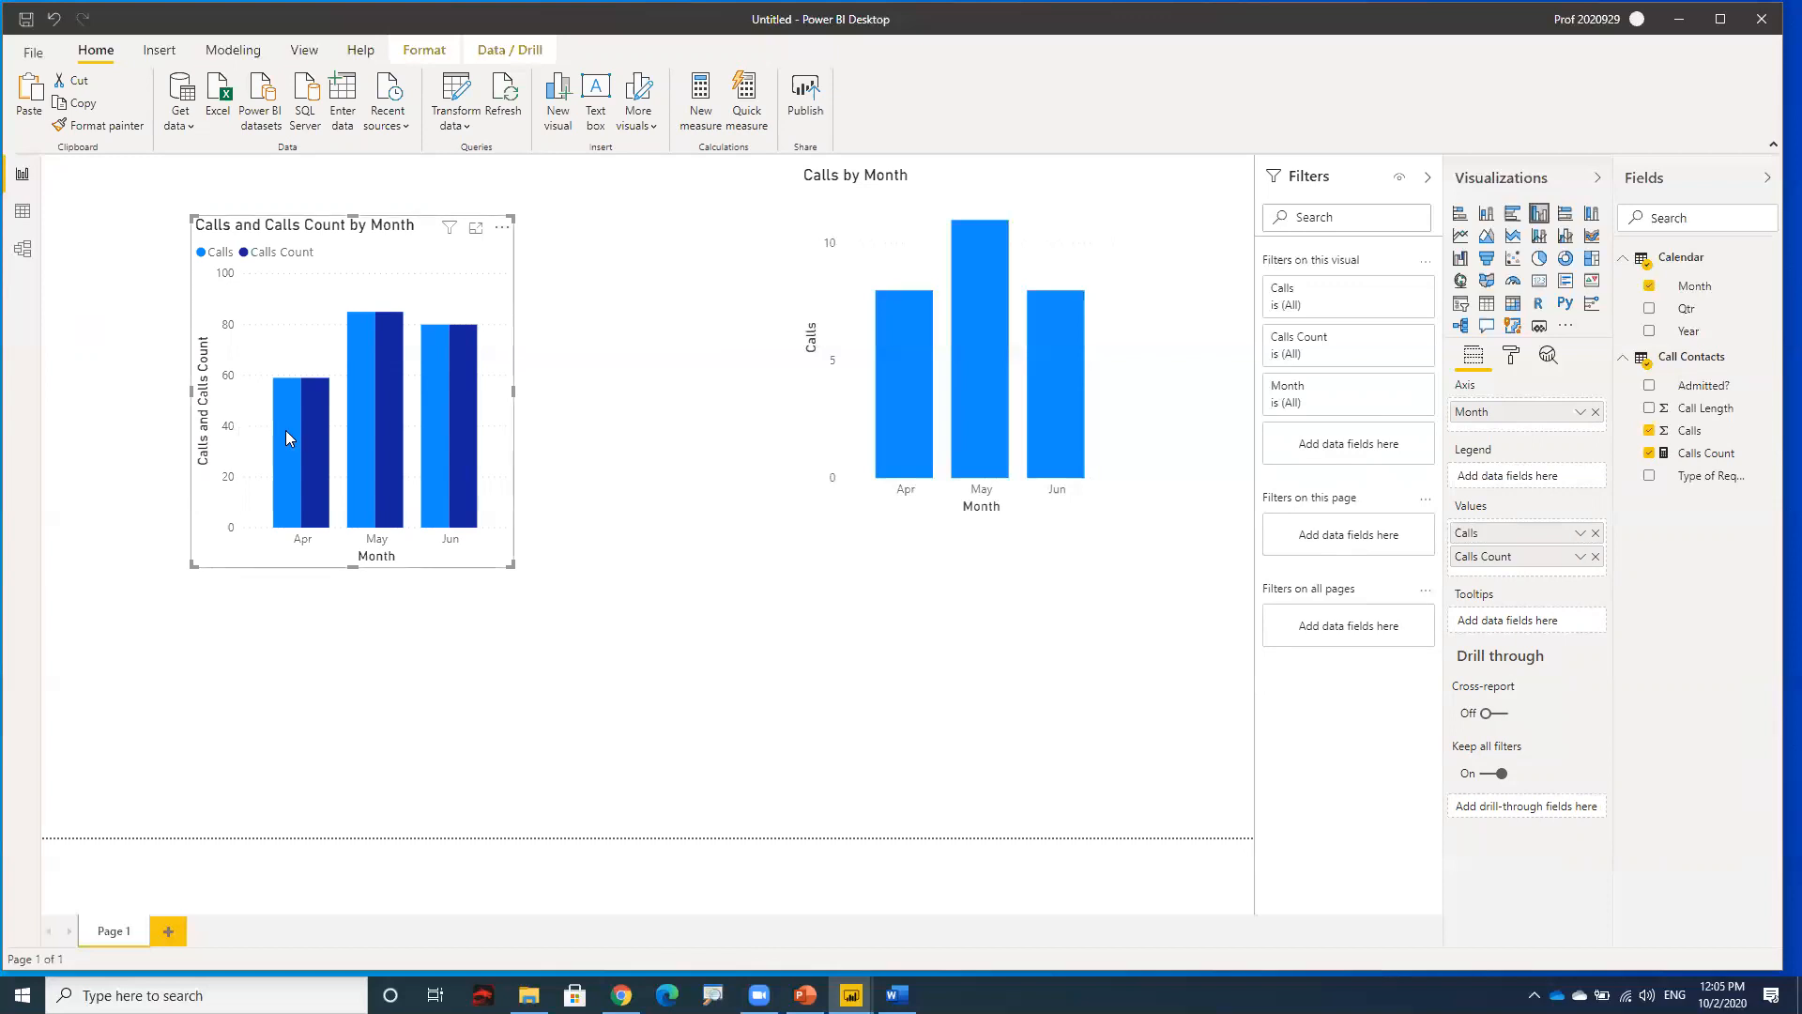
mouse_move(286, 437)
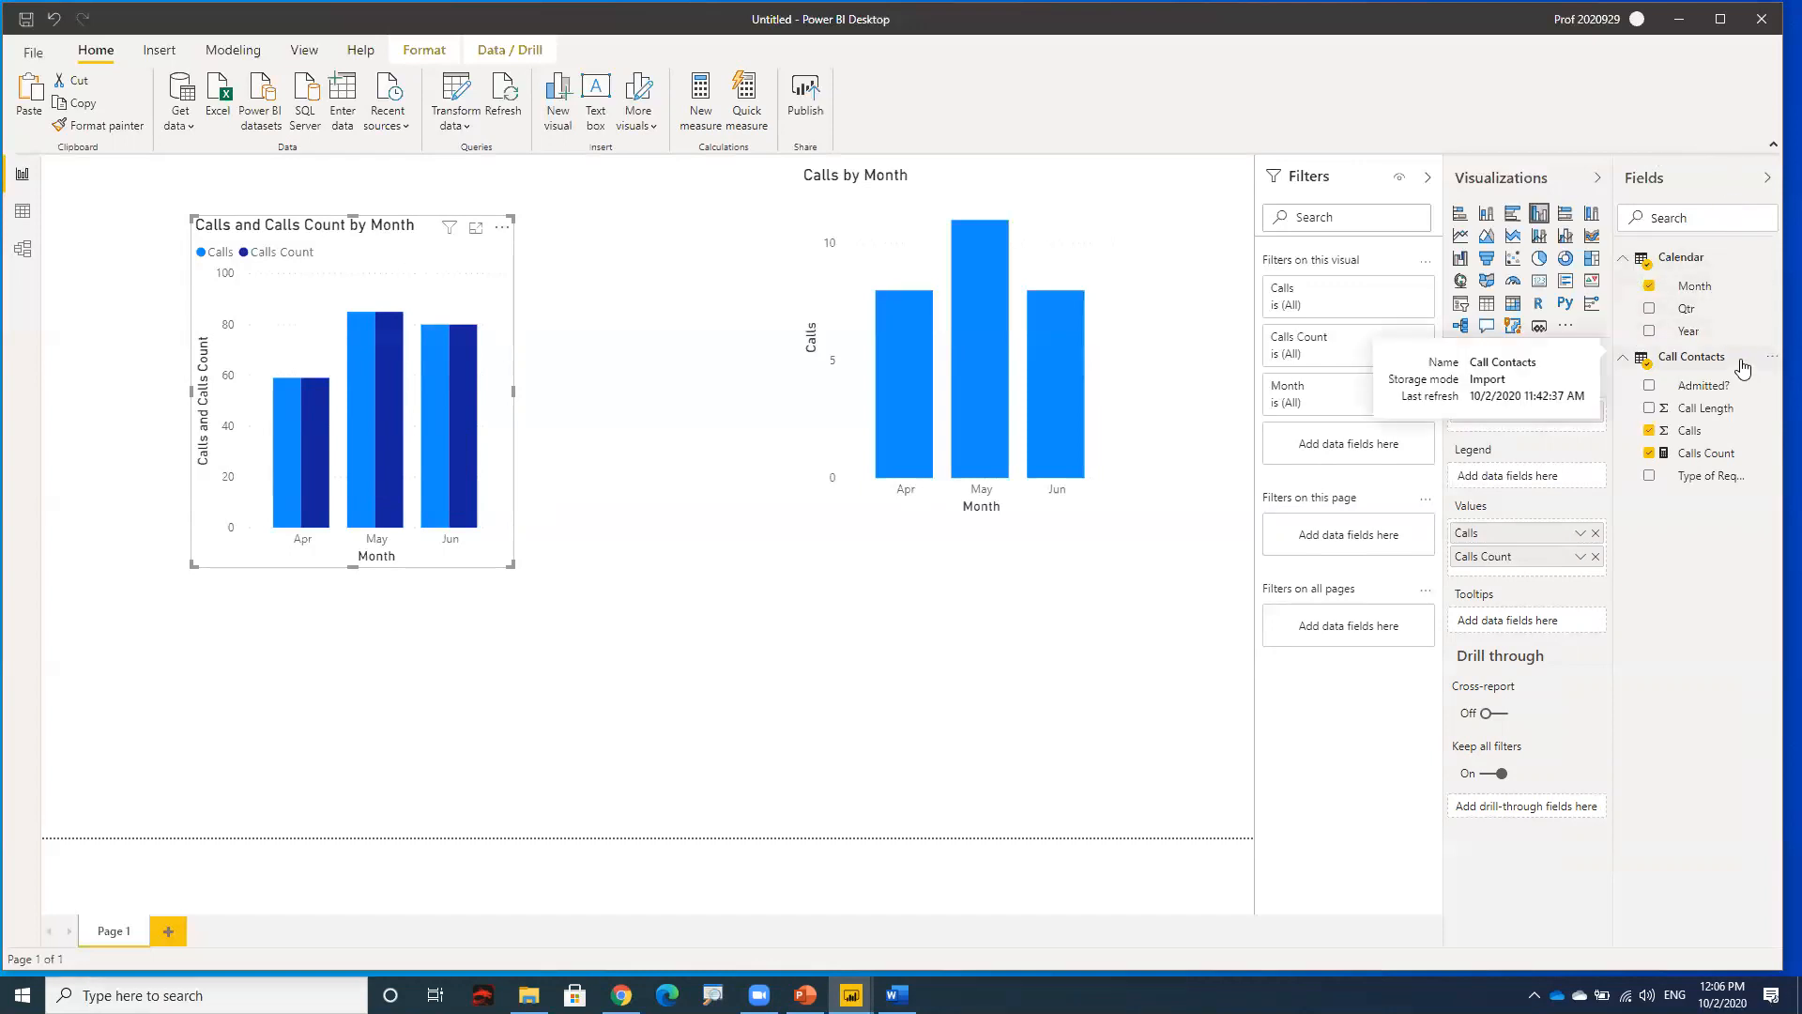
- Add another new measure to the Call Contacts table
left_click(1695, 365)
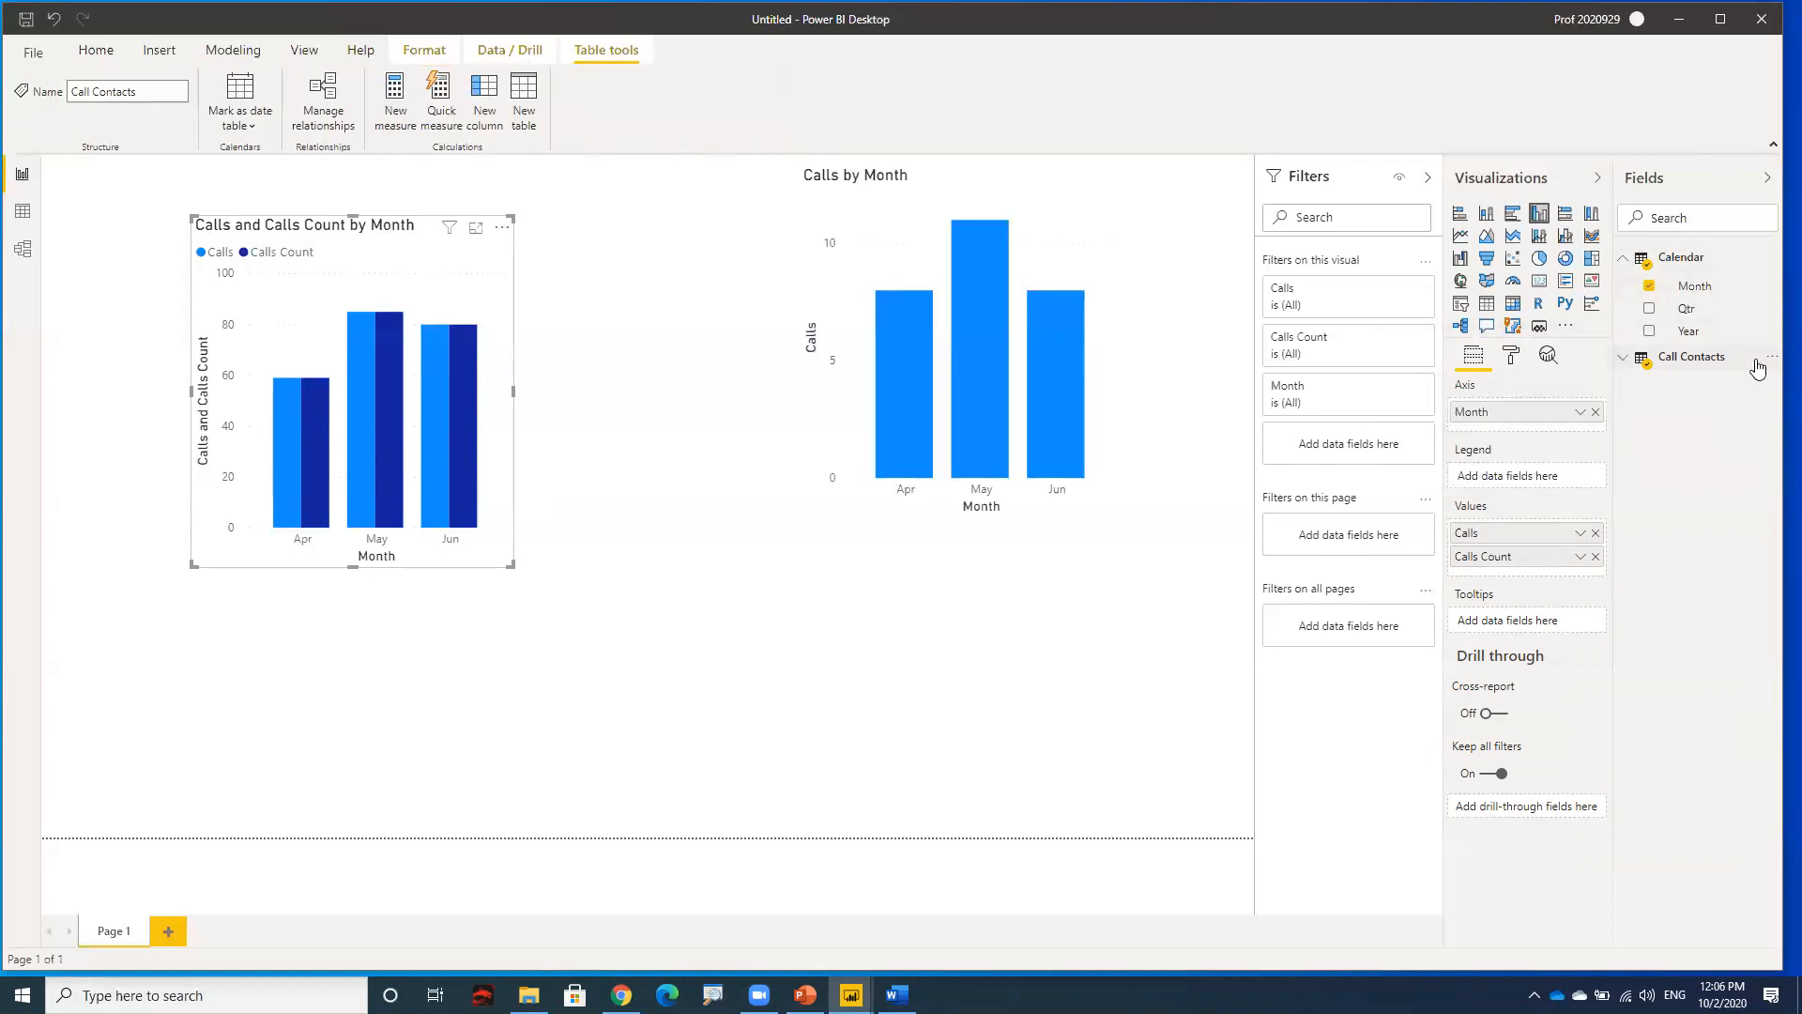
right_click(1755, 366)
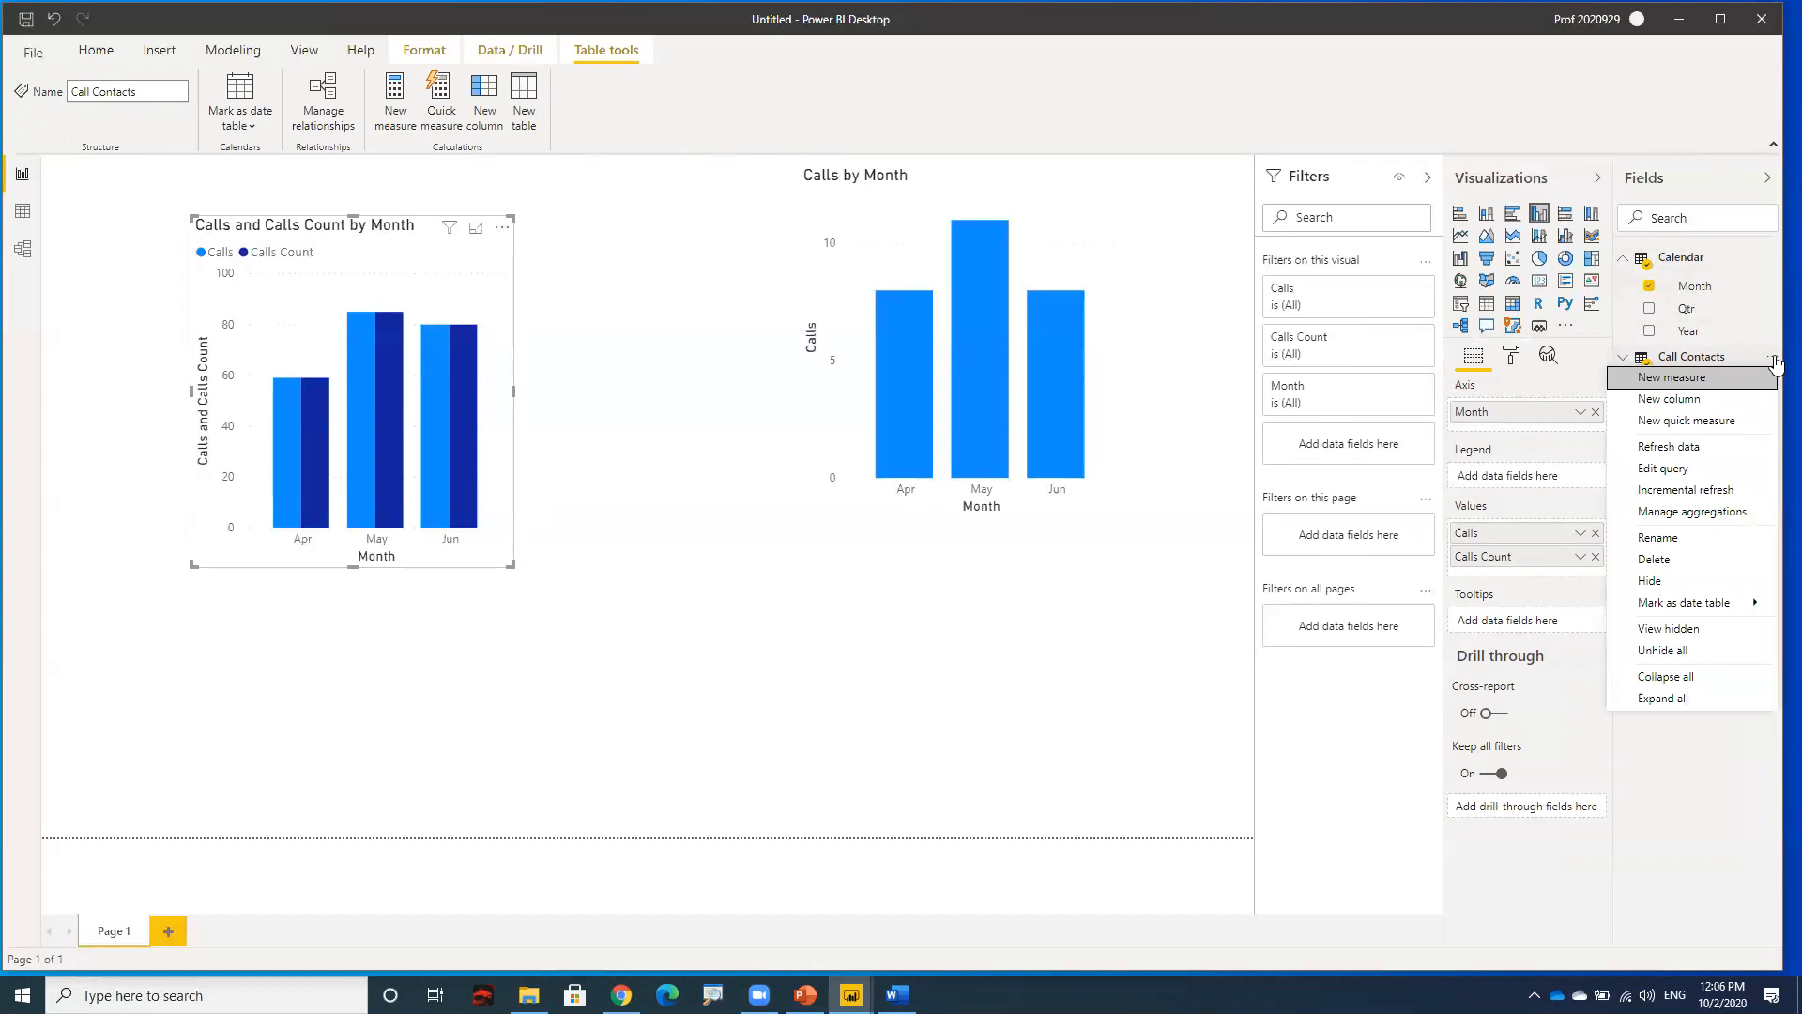
left_click(1698, 379)
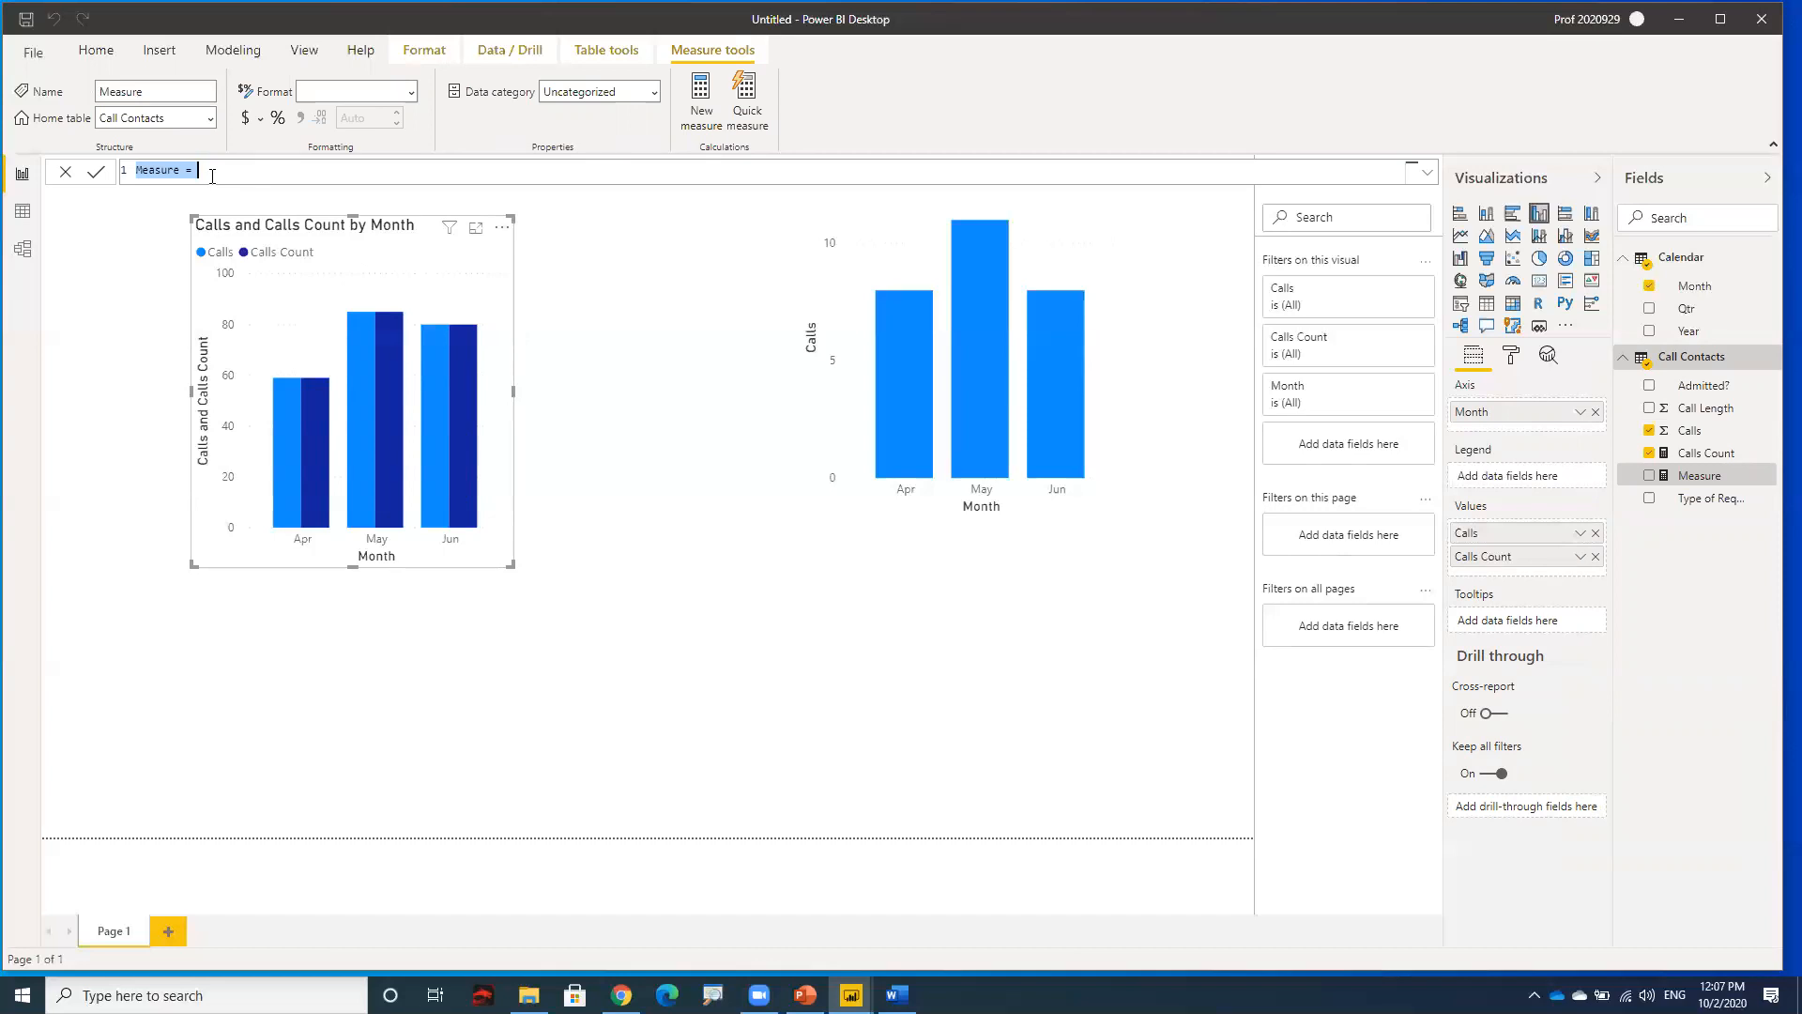
- Name the new measure Turnaways Count and begin its formula as CALCULATE with 'Call Contacts'[Calls Count] as the expression
type("Turnaways Count =")
type("calc")
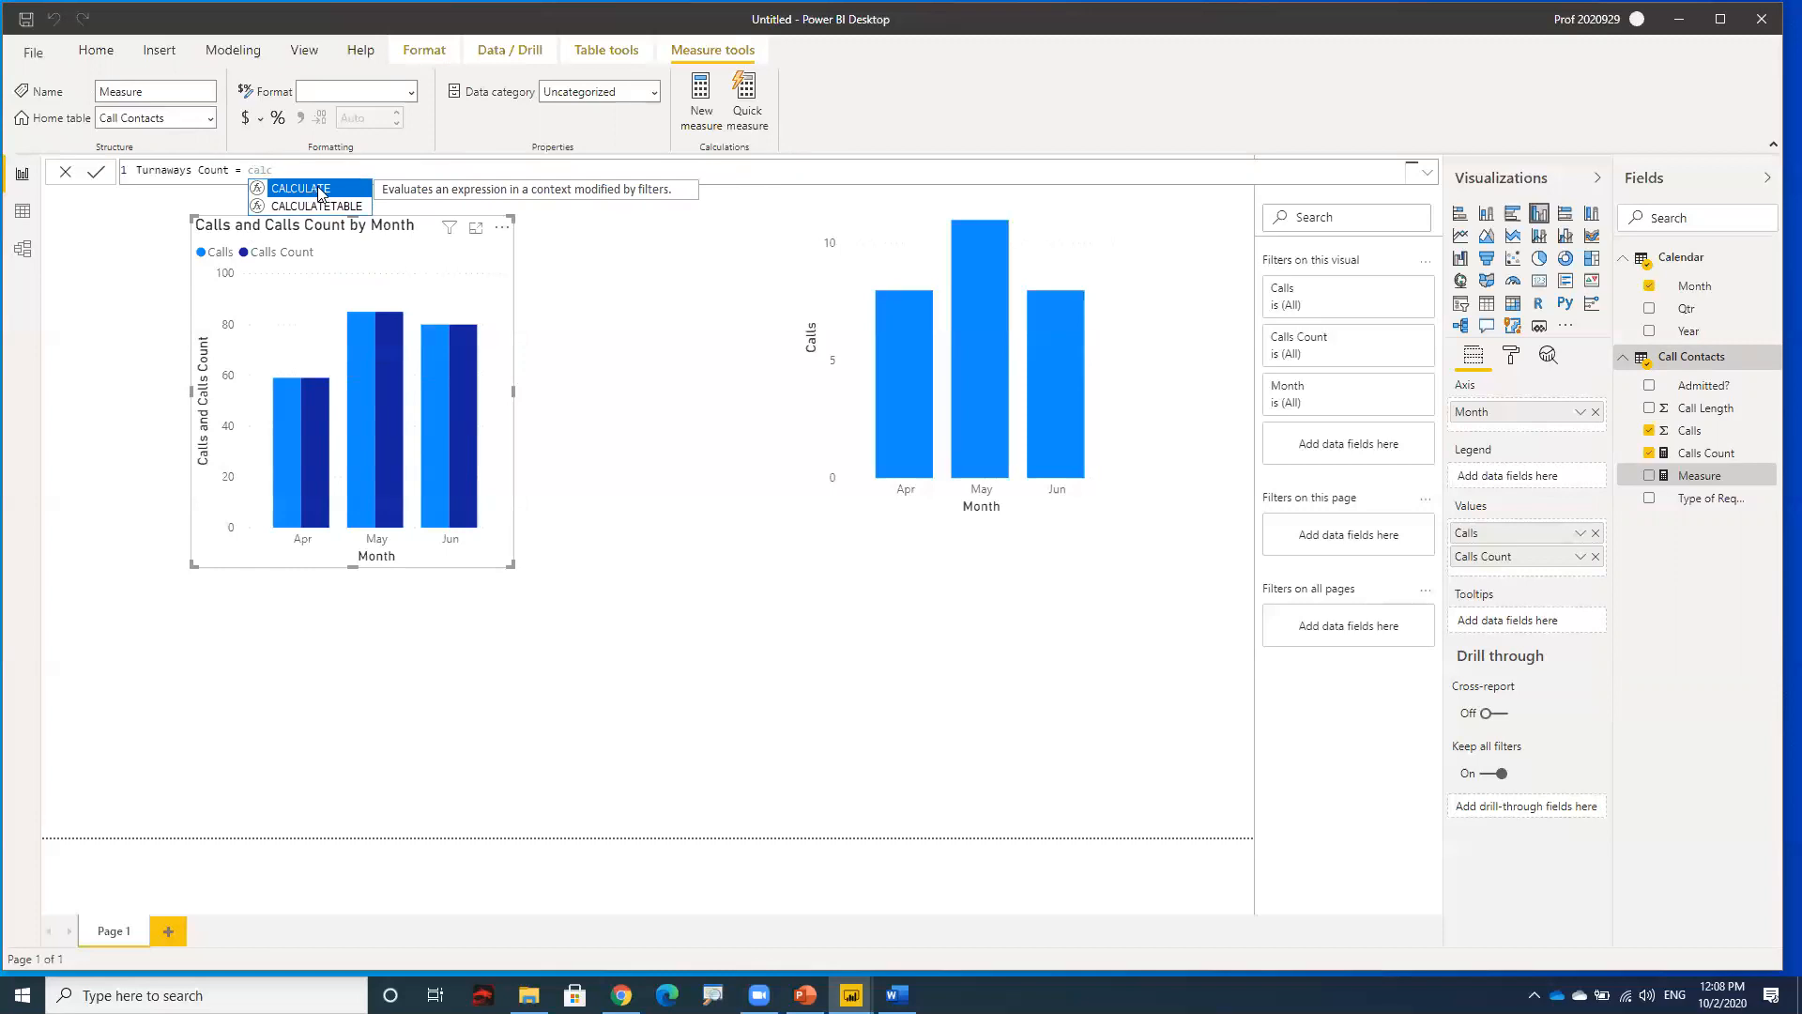
left_click(322, 190)
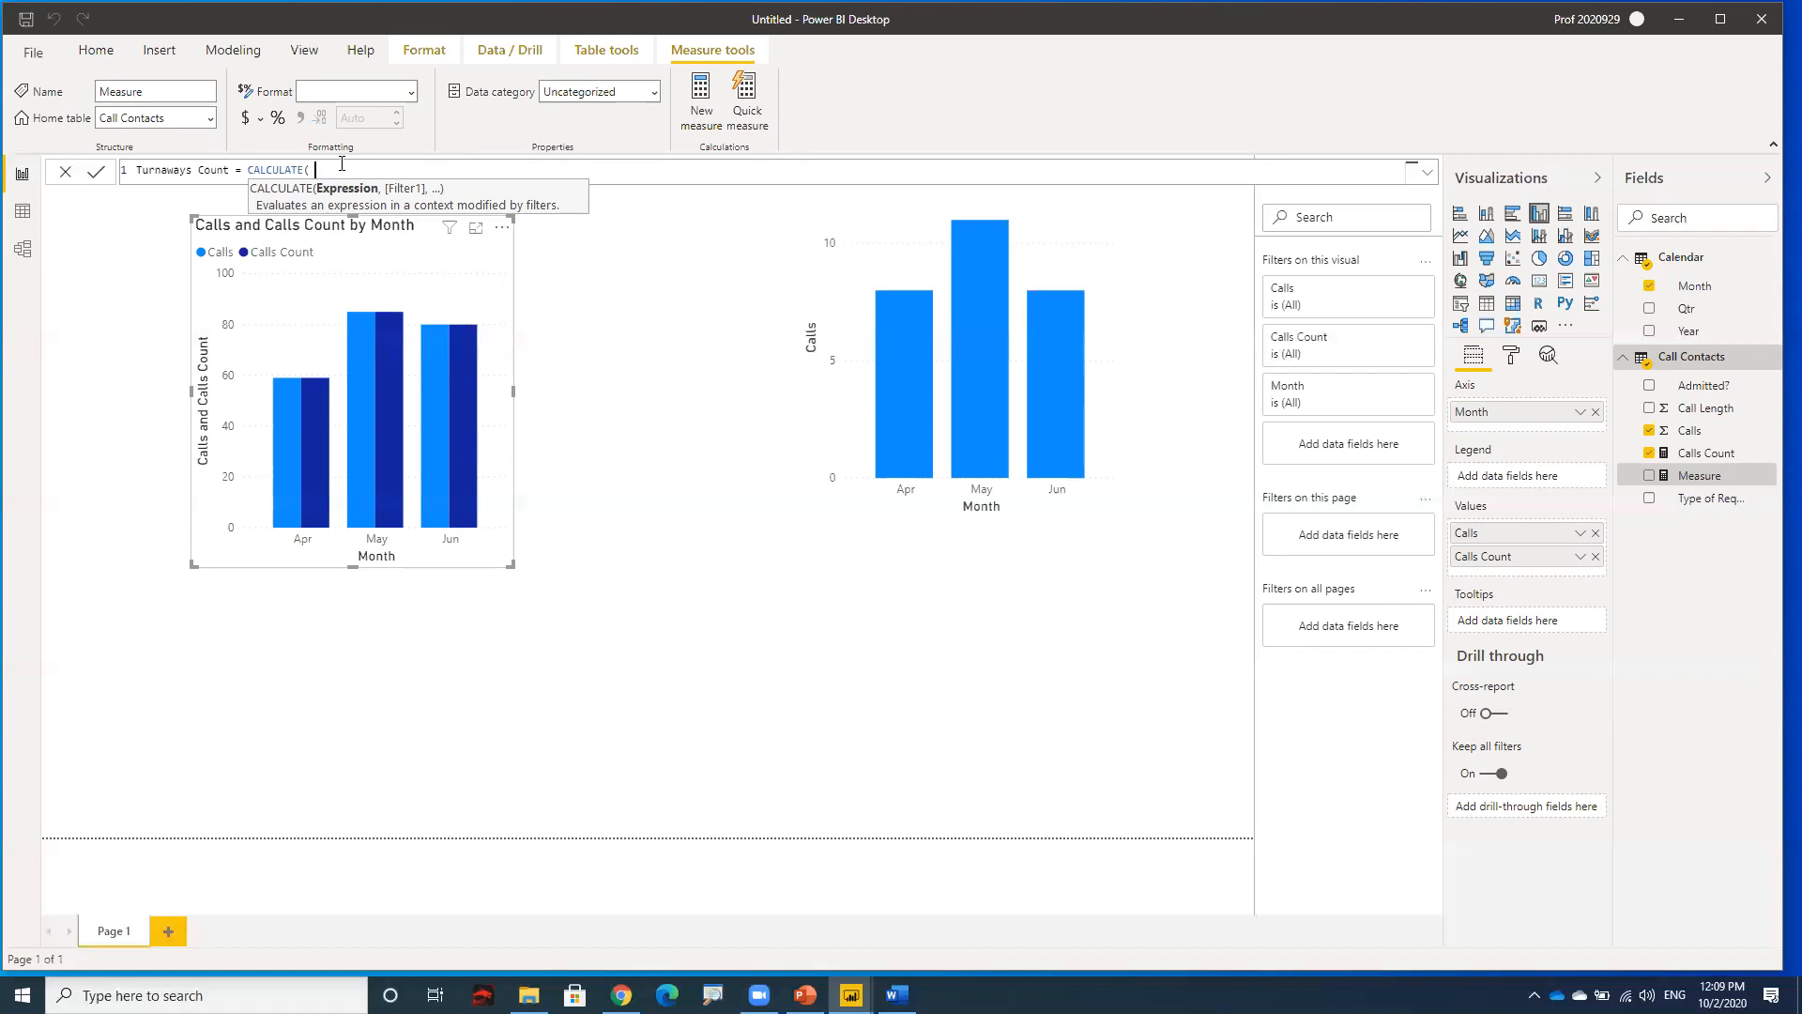
type("cal")
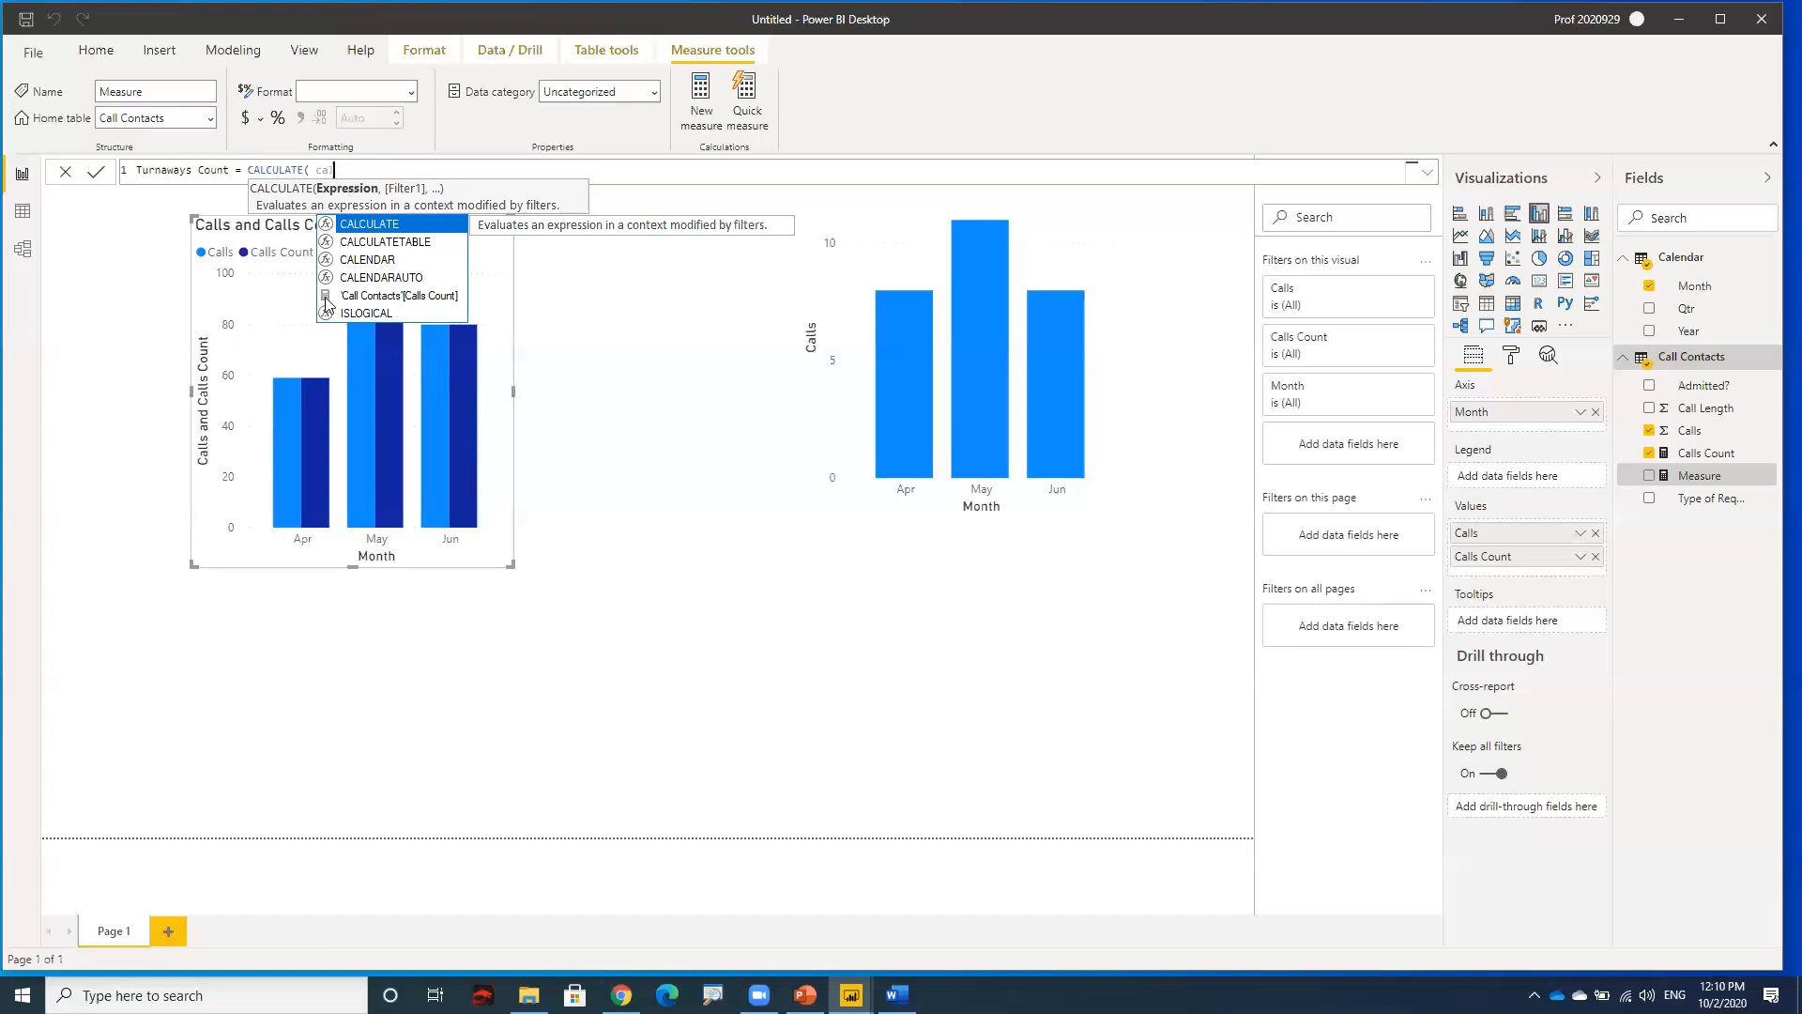
left_click(405, 300)
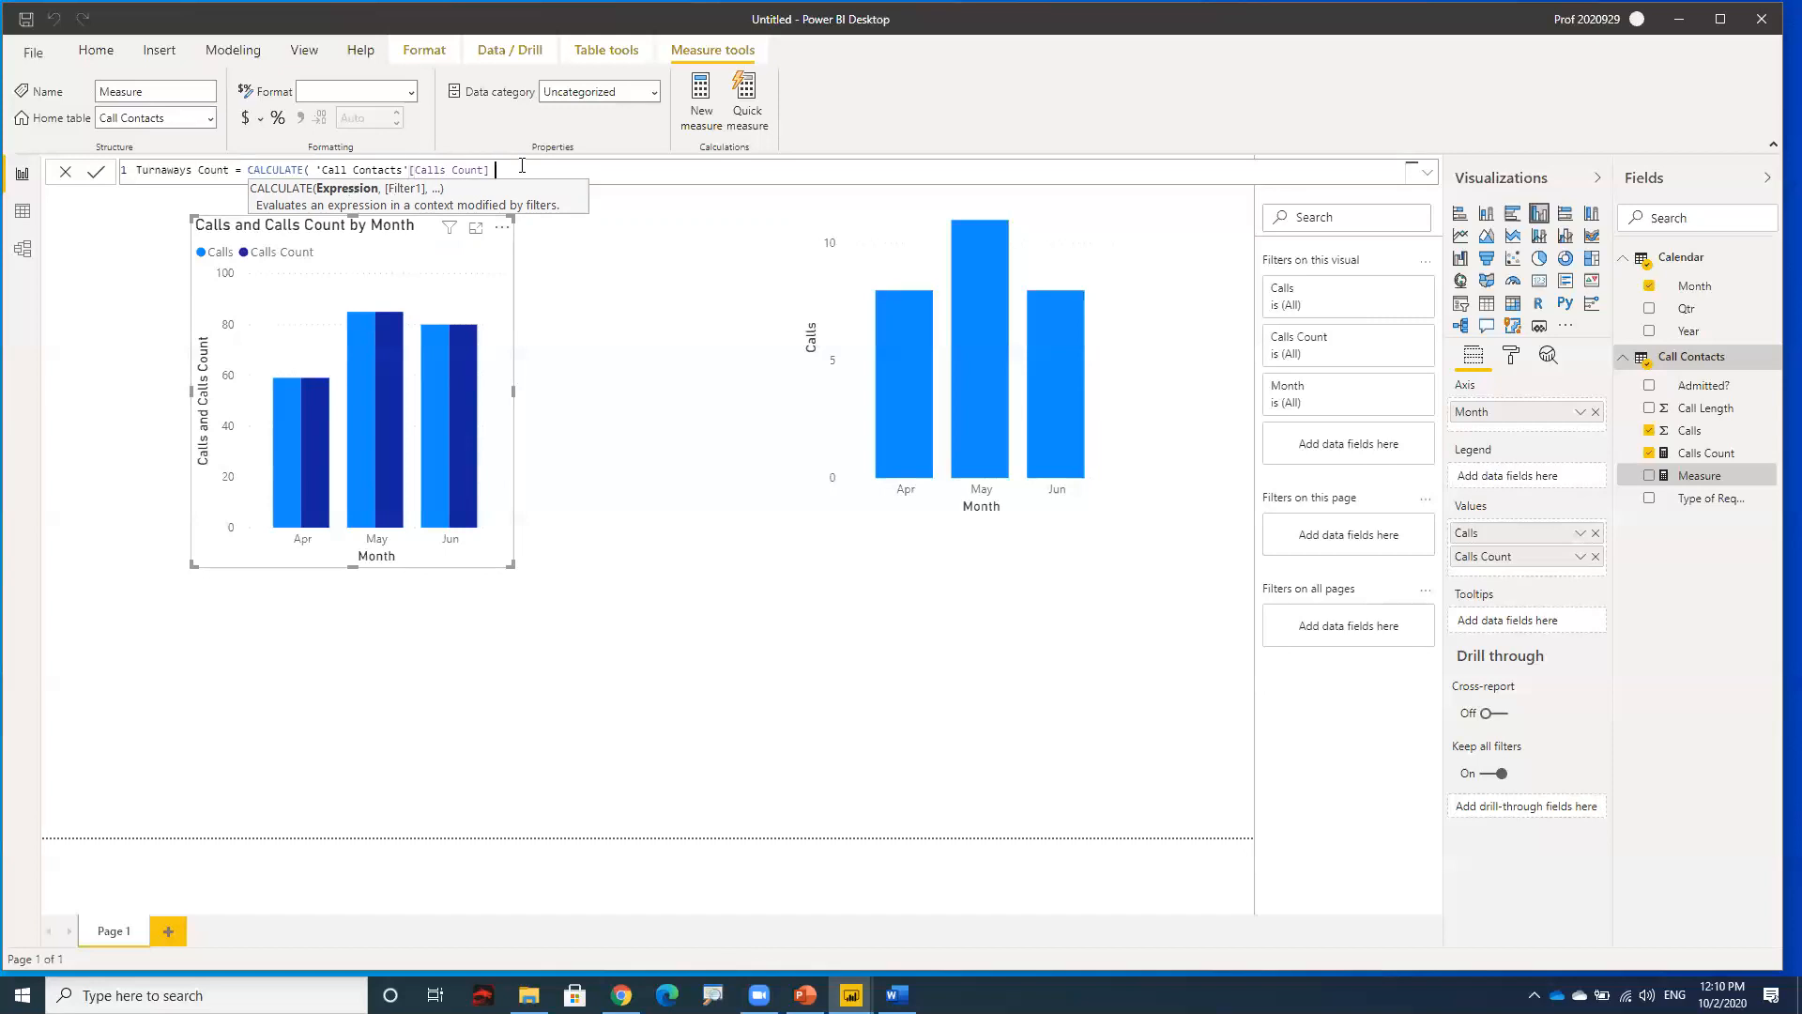
type(",")
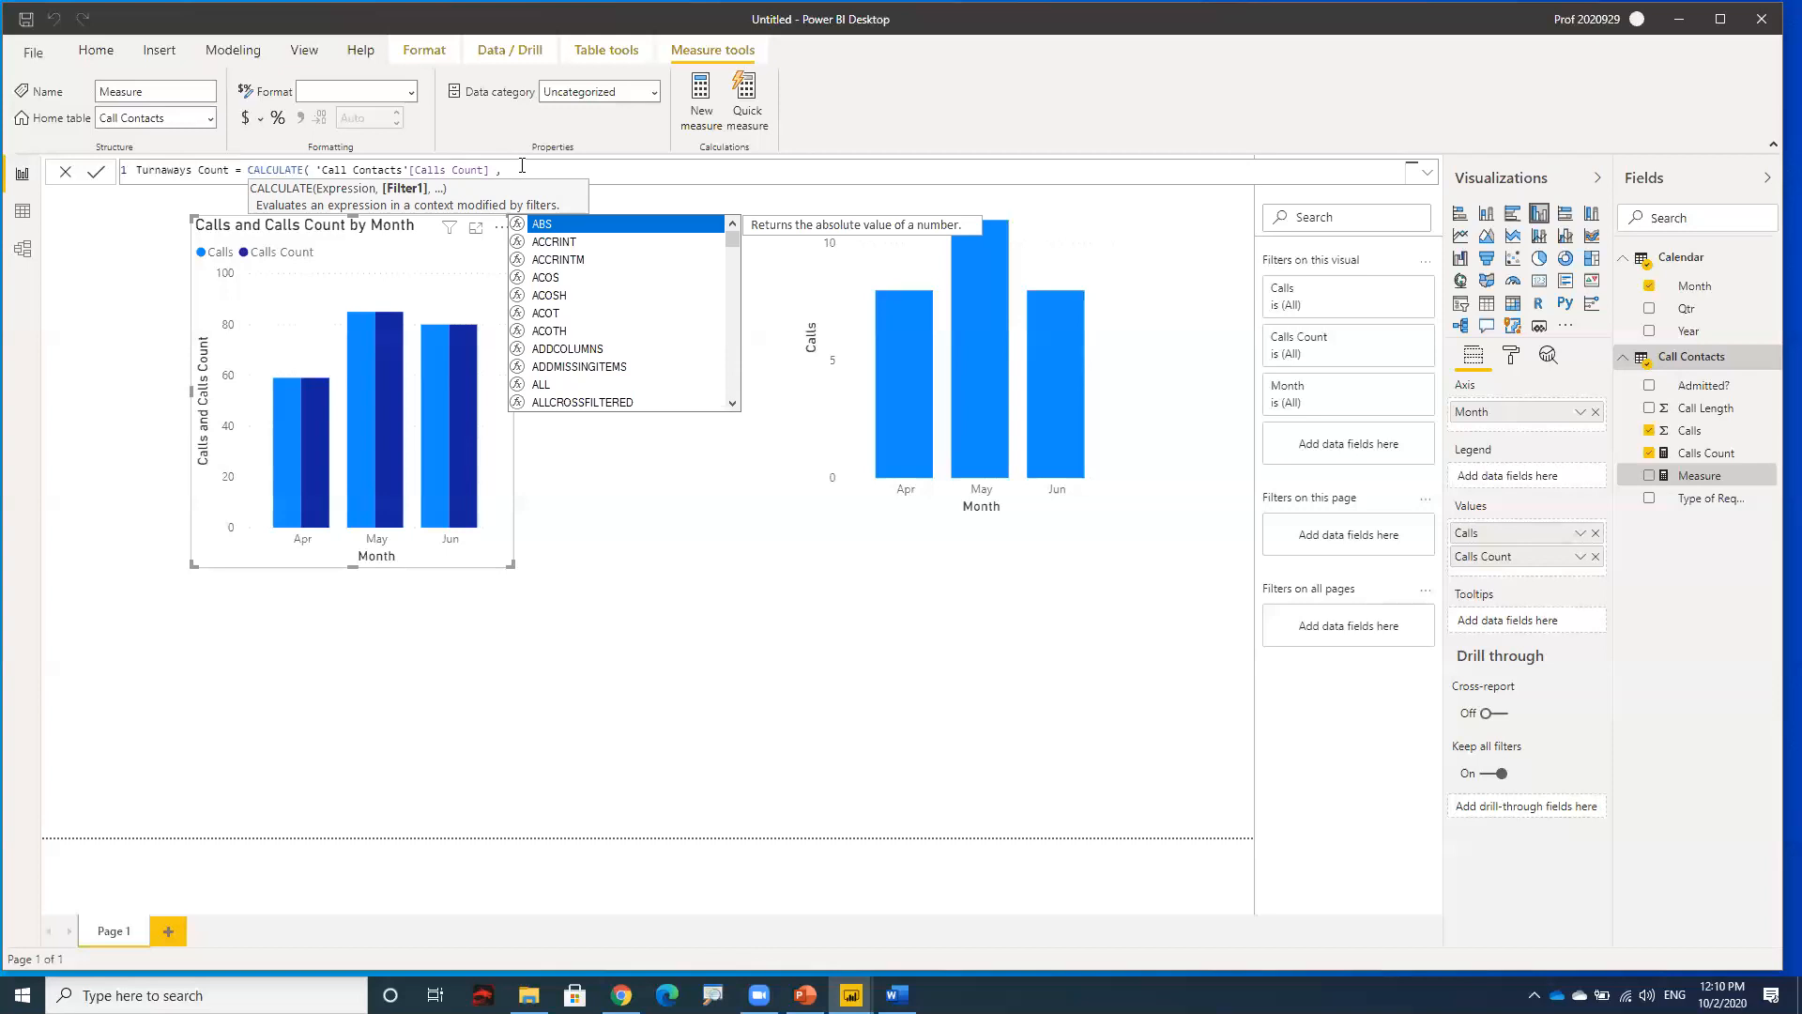
- Filter the CALCULATE formula by 'Call Contacts'[Admitted?] = "Not Admitted", close the parenthesis and commit the measure
type("admi")
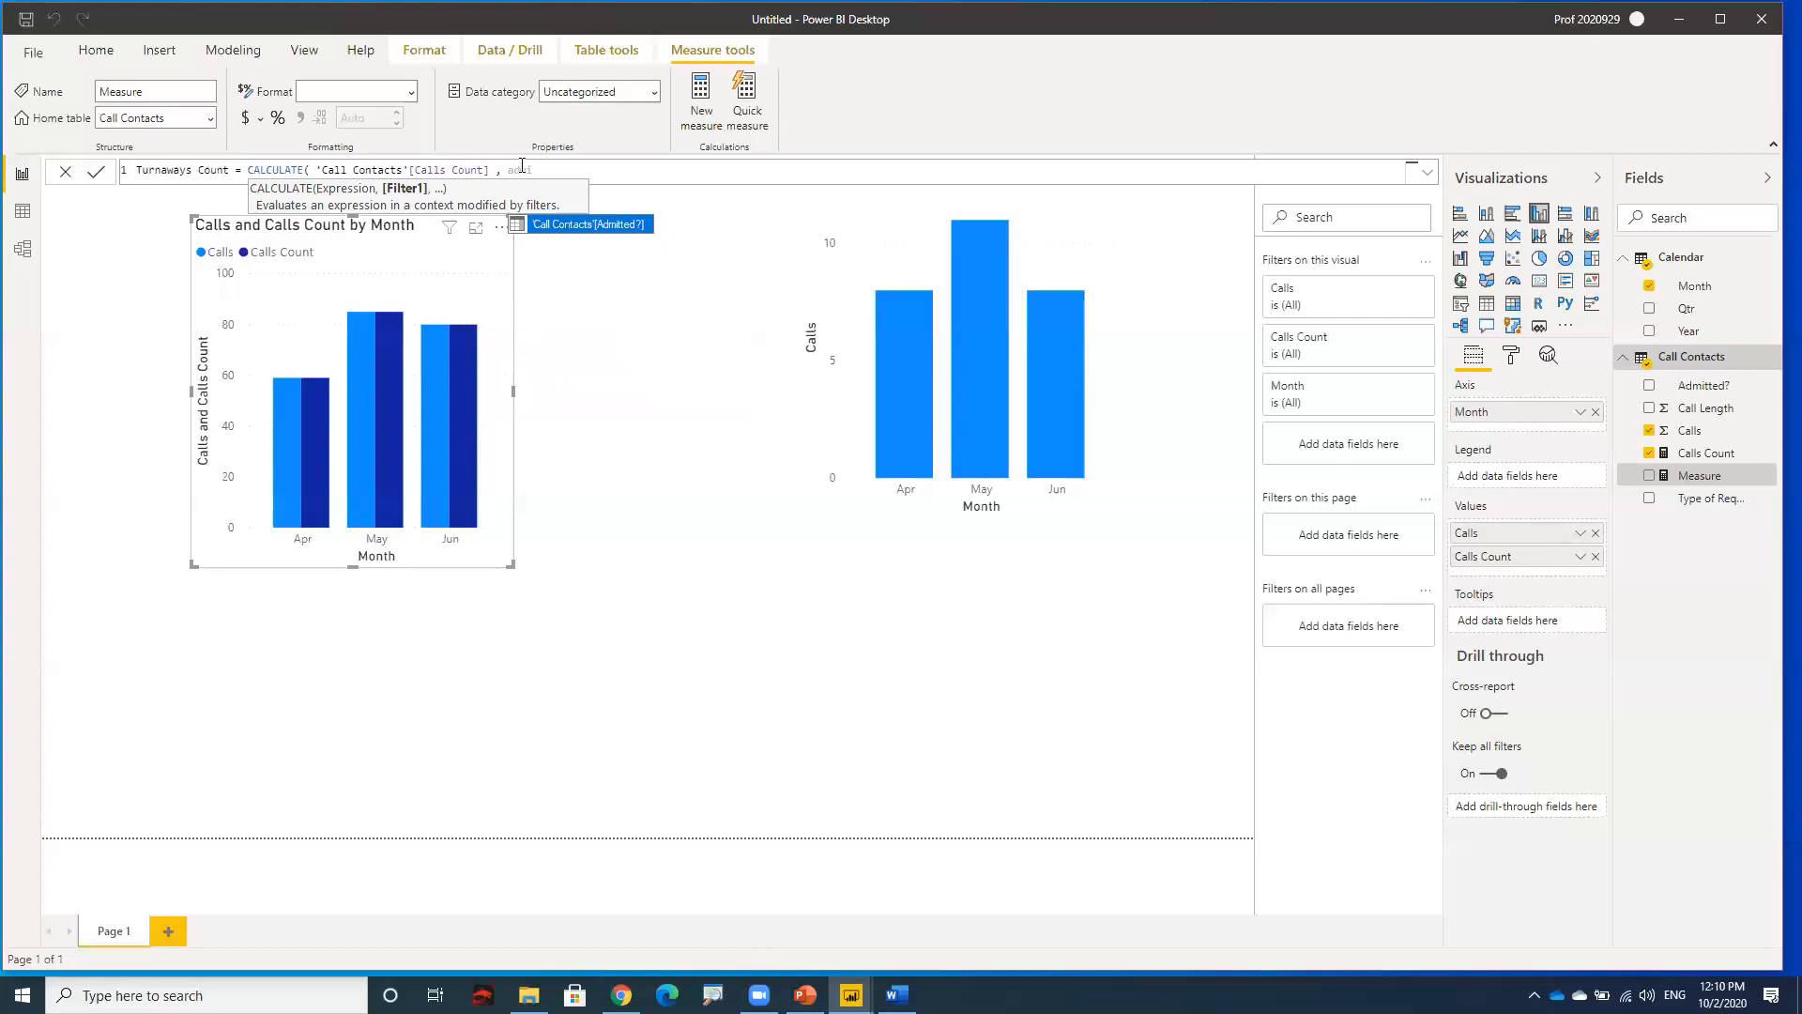
left_click(602, 230)
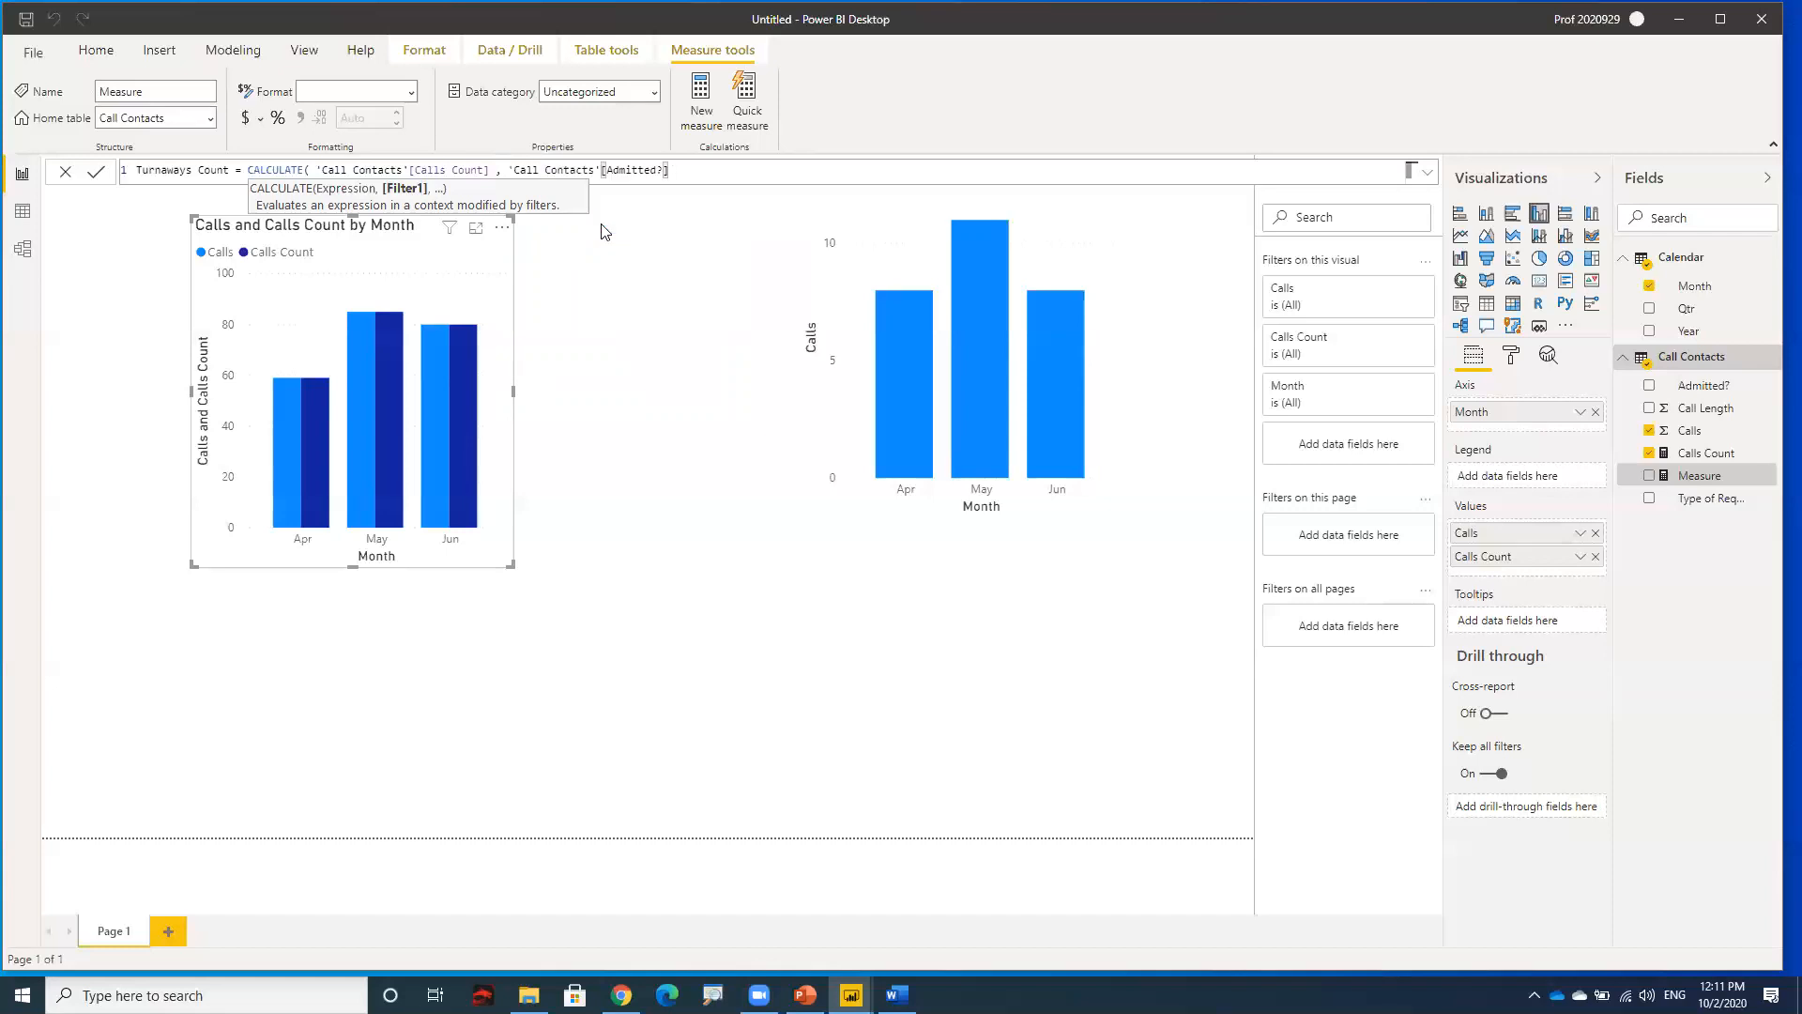
type("=")
type("Not (")
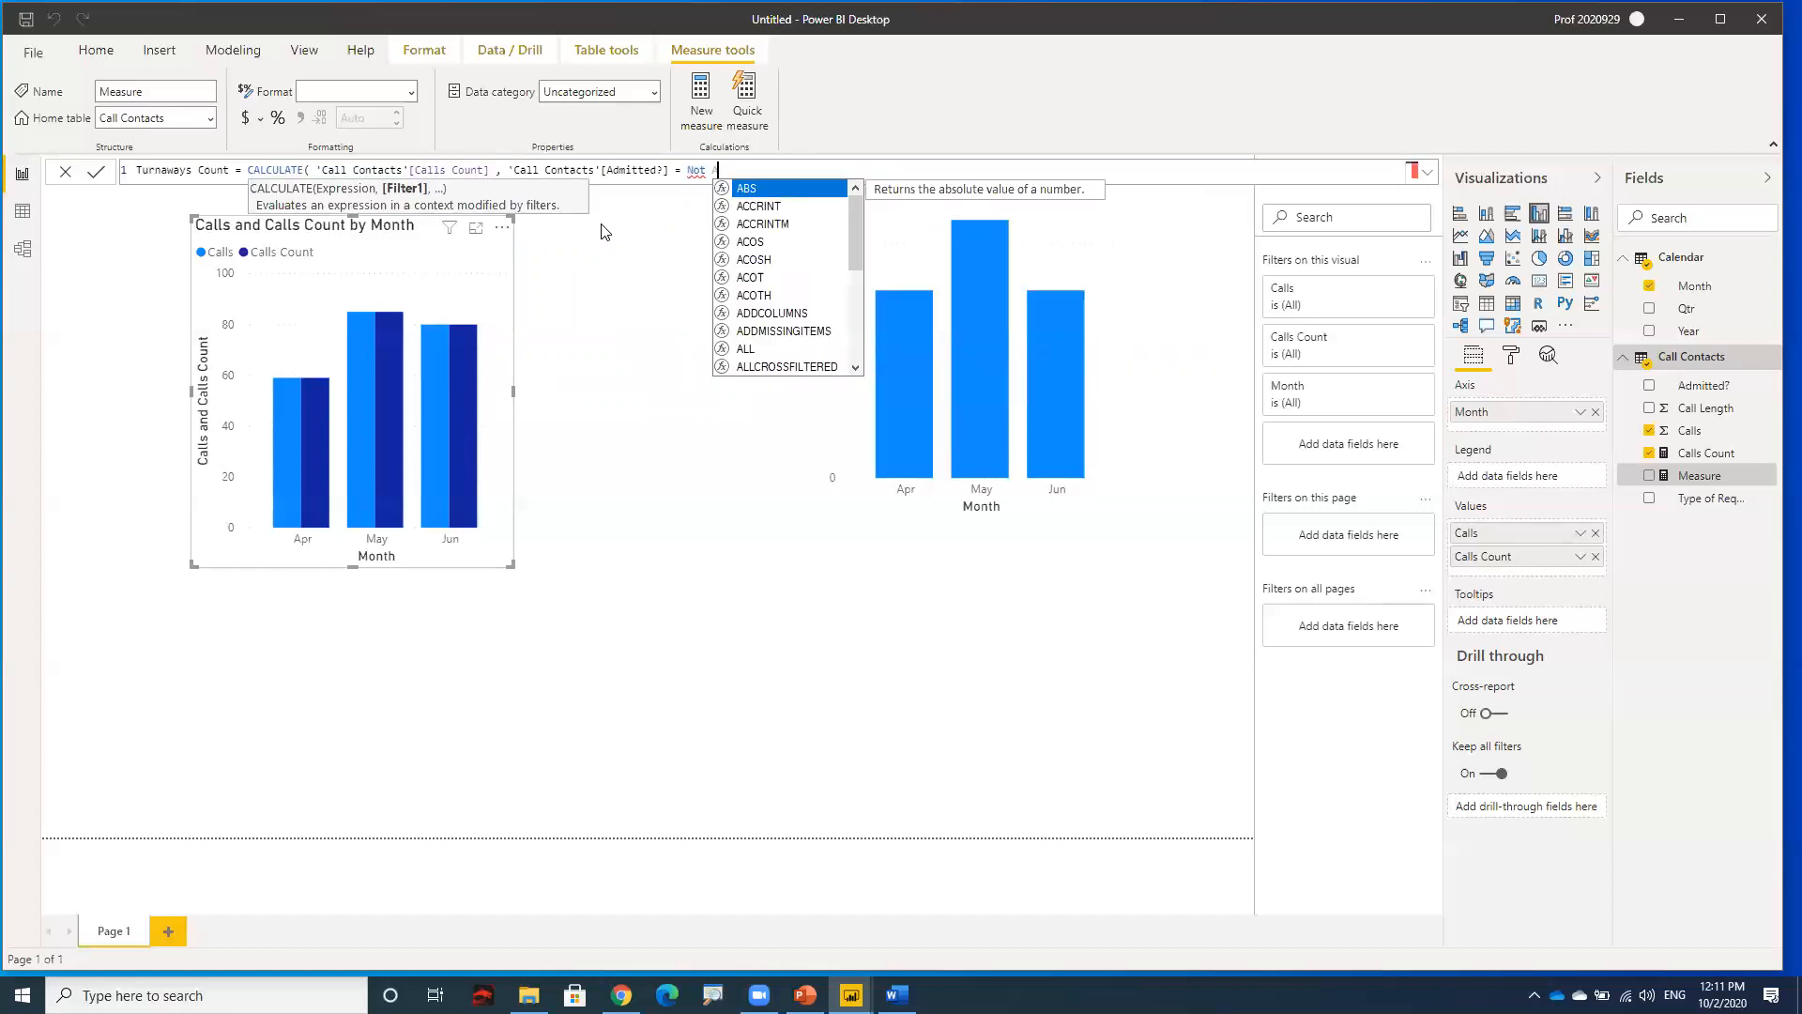
type("dmitted")
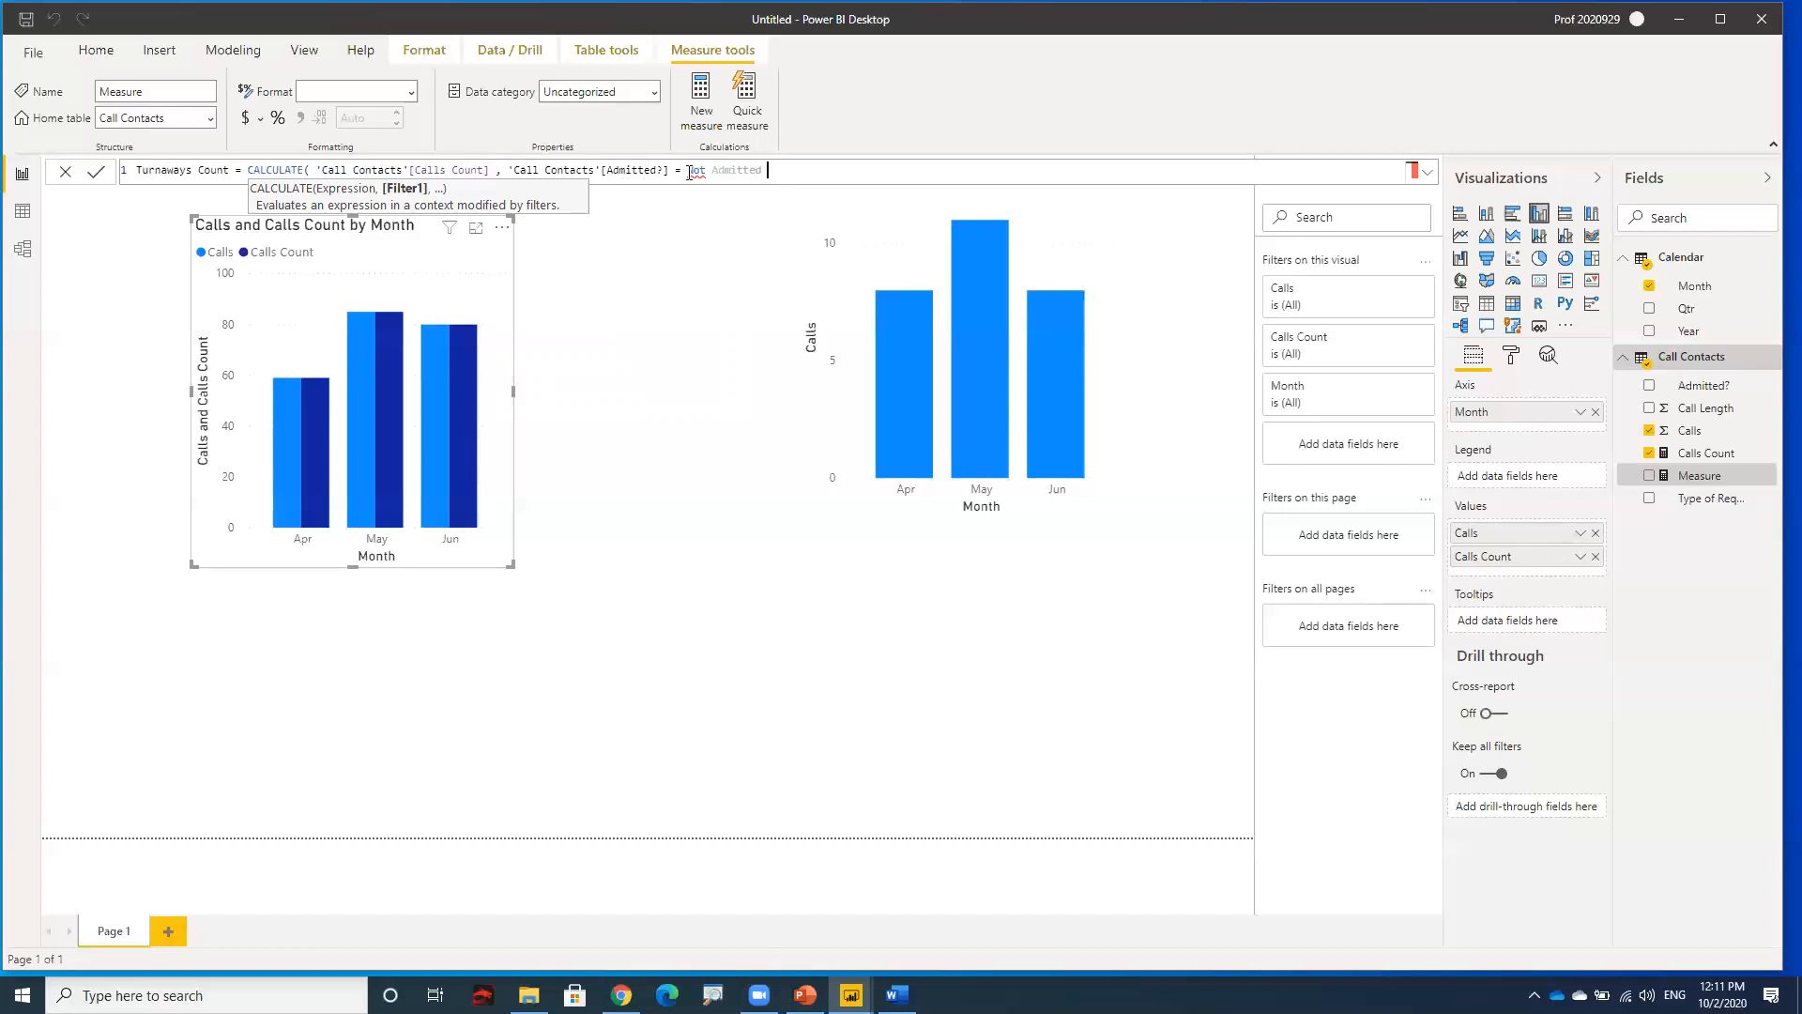
left_click(688, 171)
type("\"")
left_click(771, 170)
type("\"")
type(")")
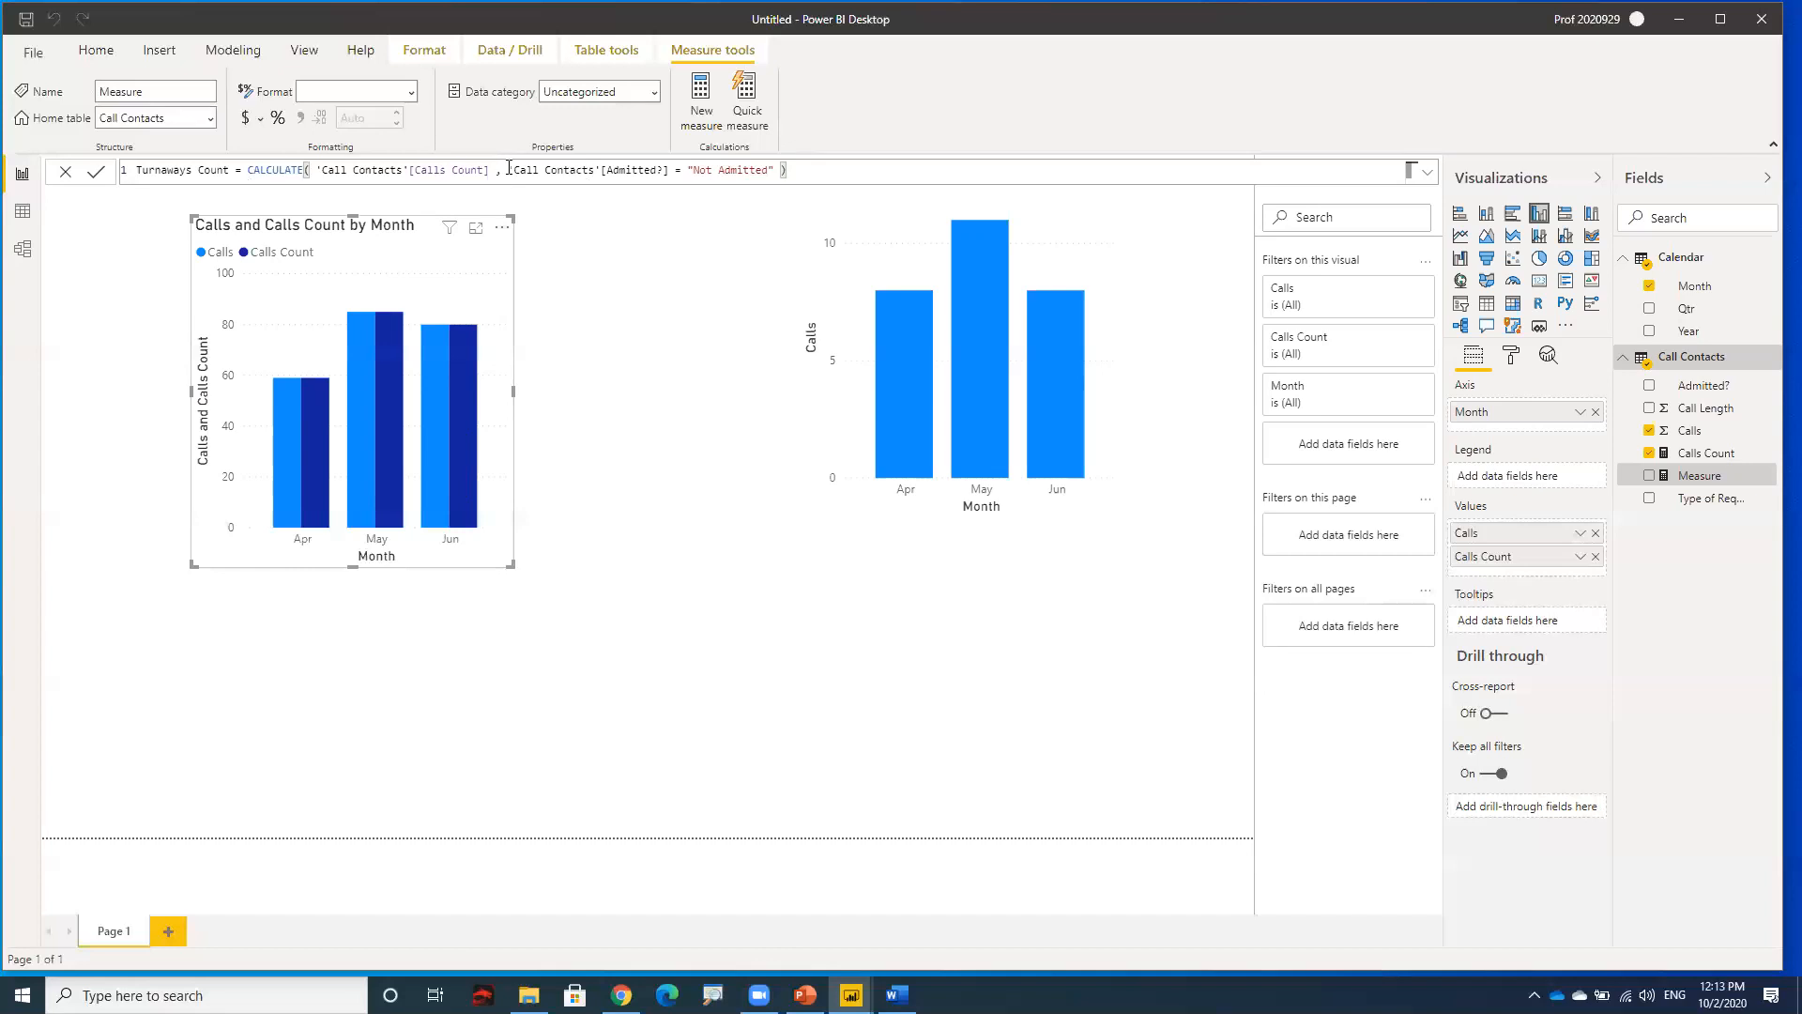
left_click_drag(607, 170, 665, 169)
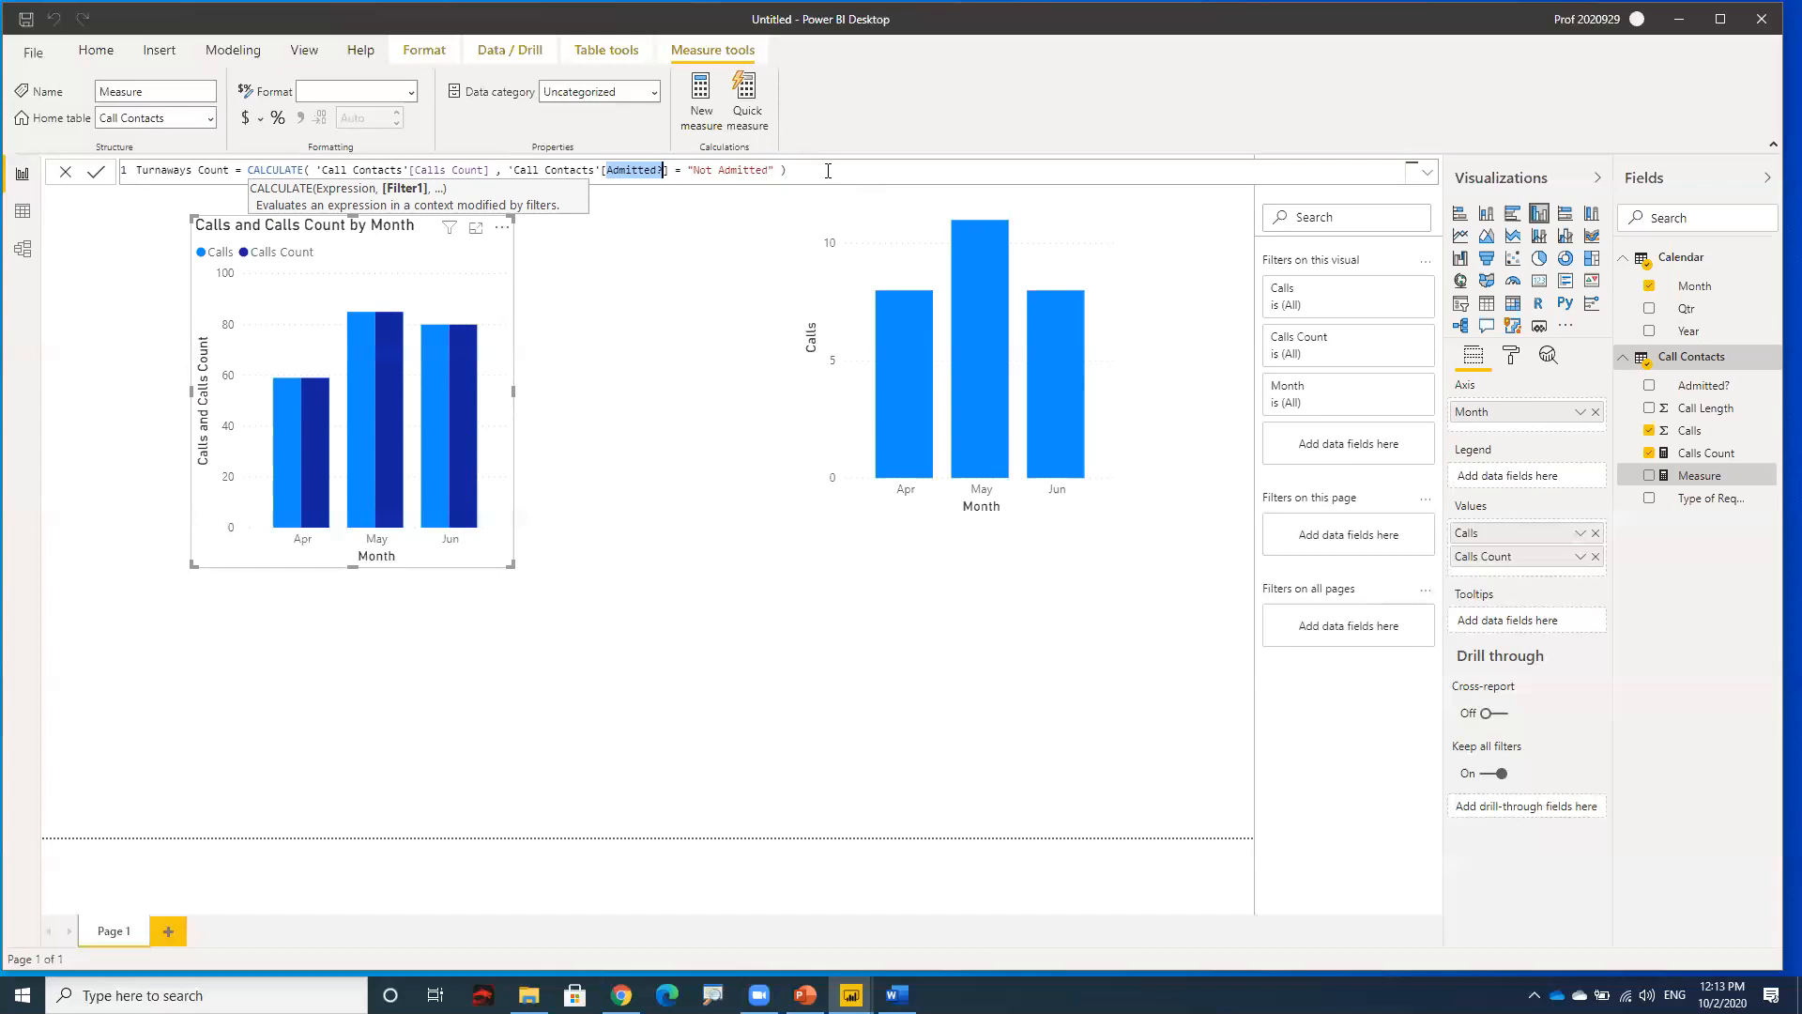
left_click(98, 178)
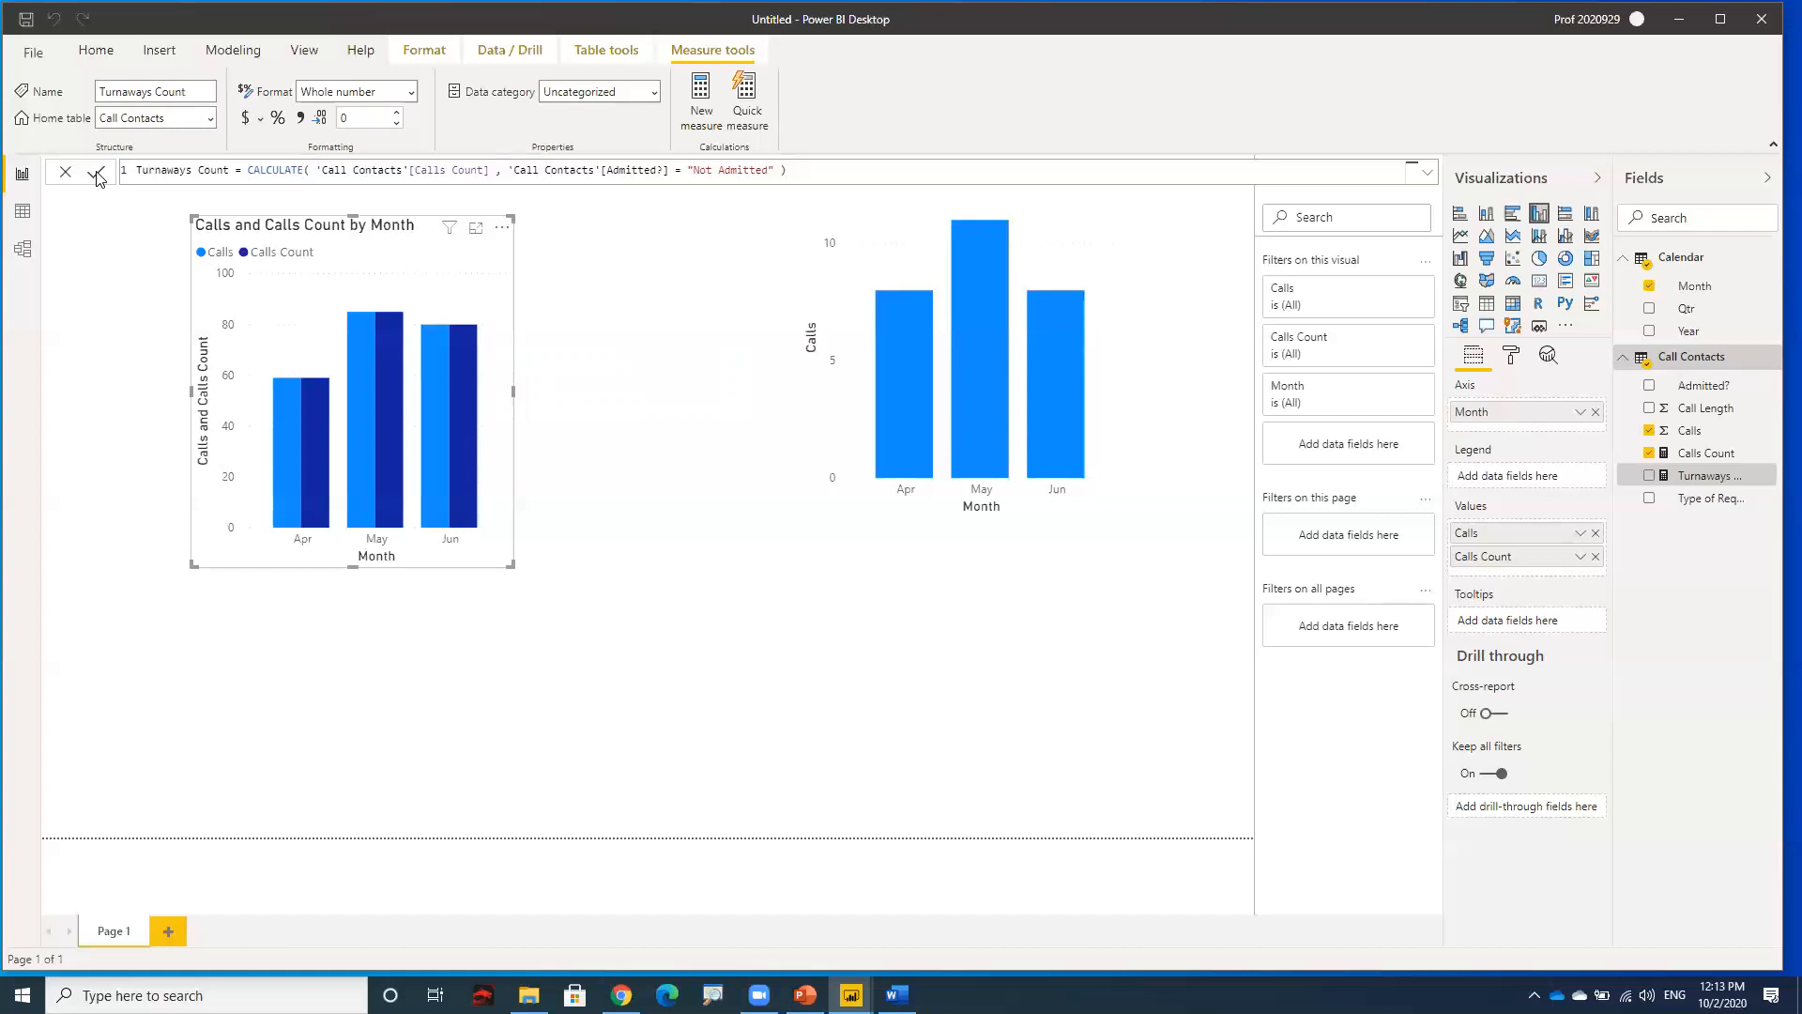
left_click(497, 170)
type(",")
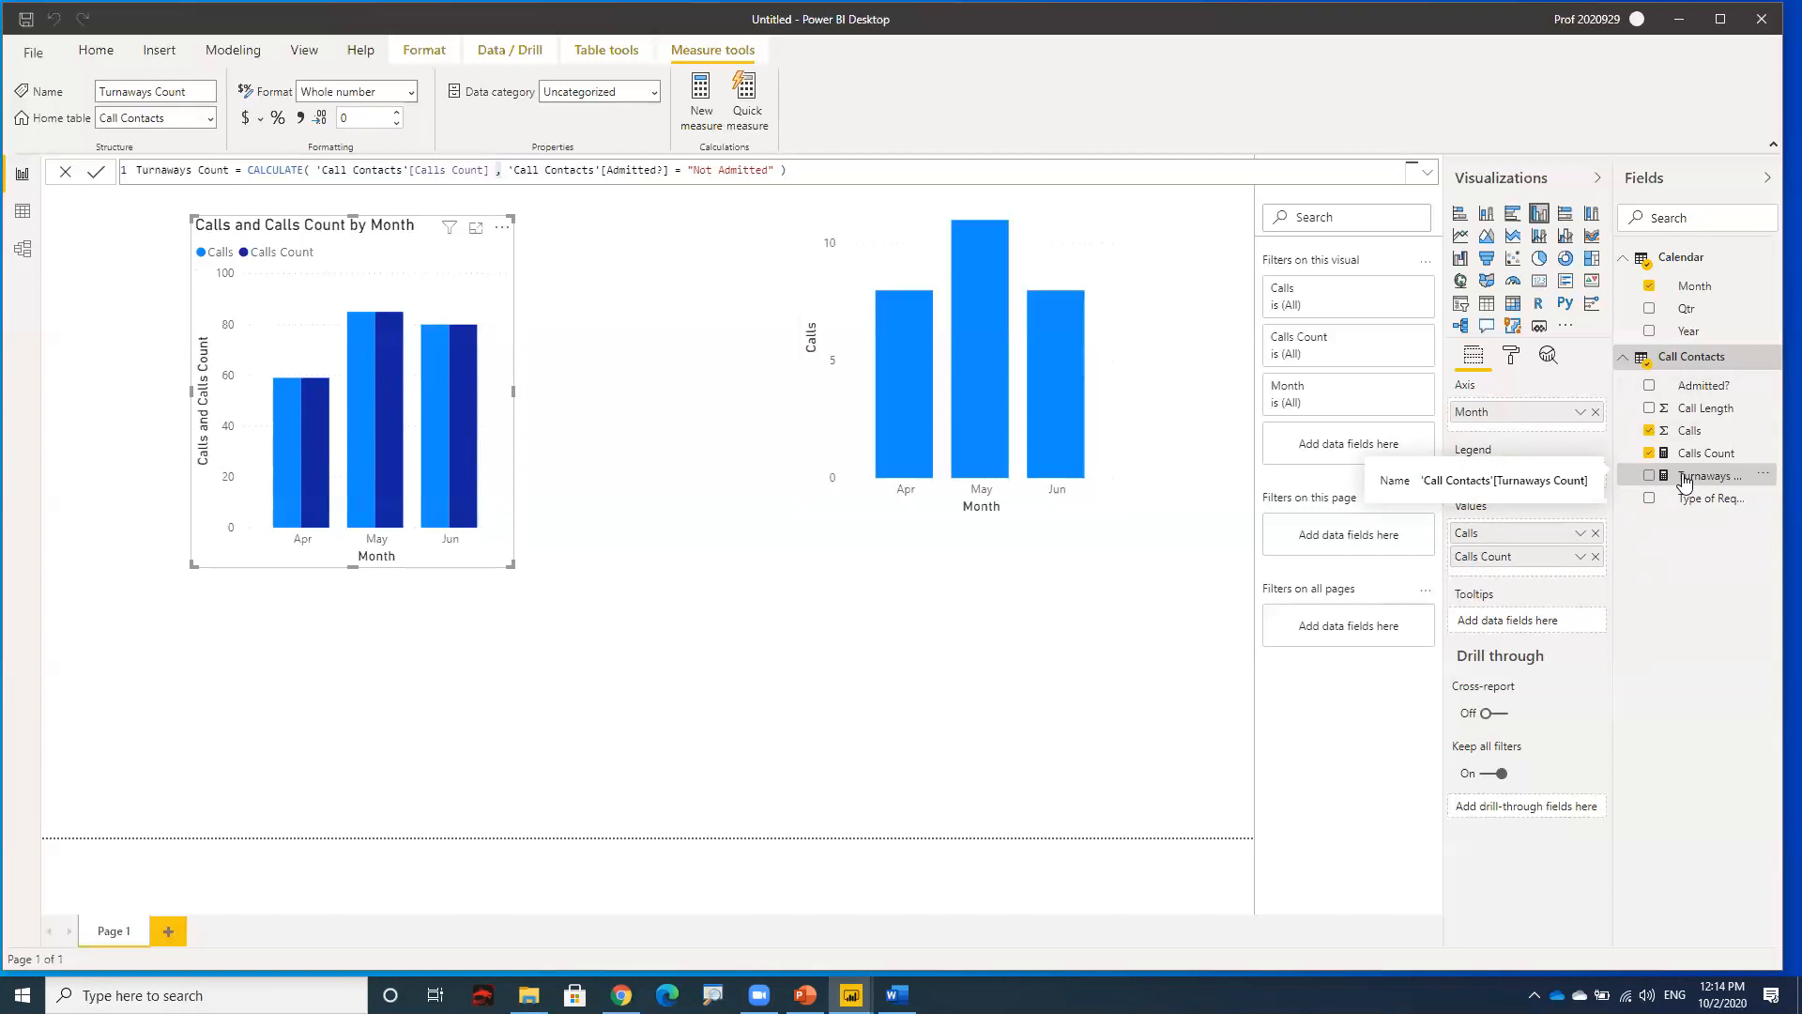
- Add the Turnaways Count measure to the values of the clustered column chart and remove the Calls field from it
left_click_drag(1685, 482, 1555, 568)
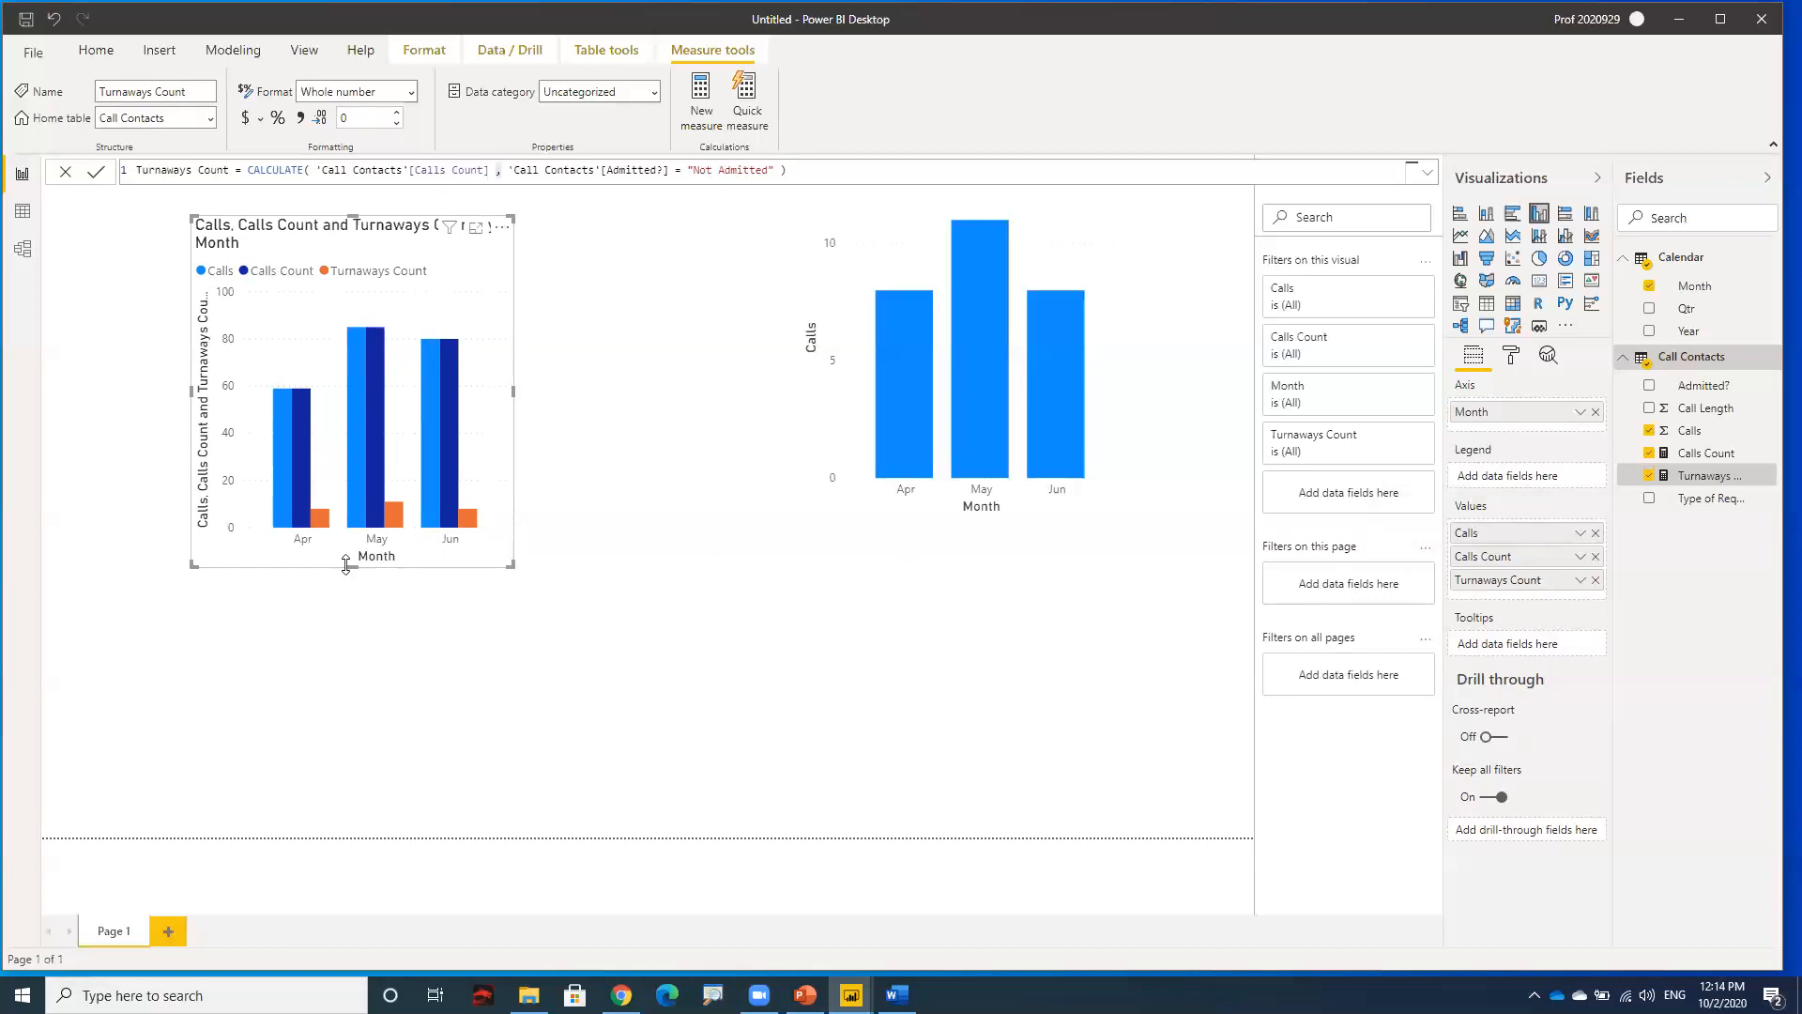
mouse_move(321, 518)
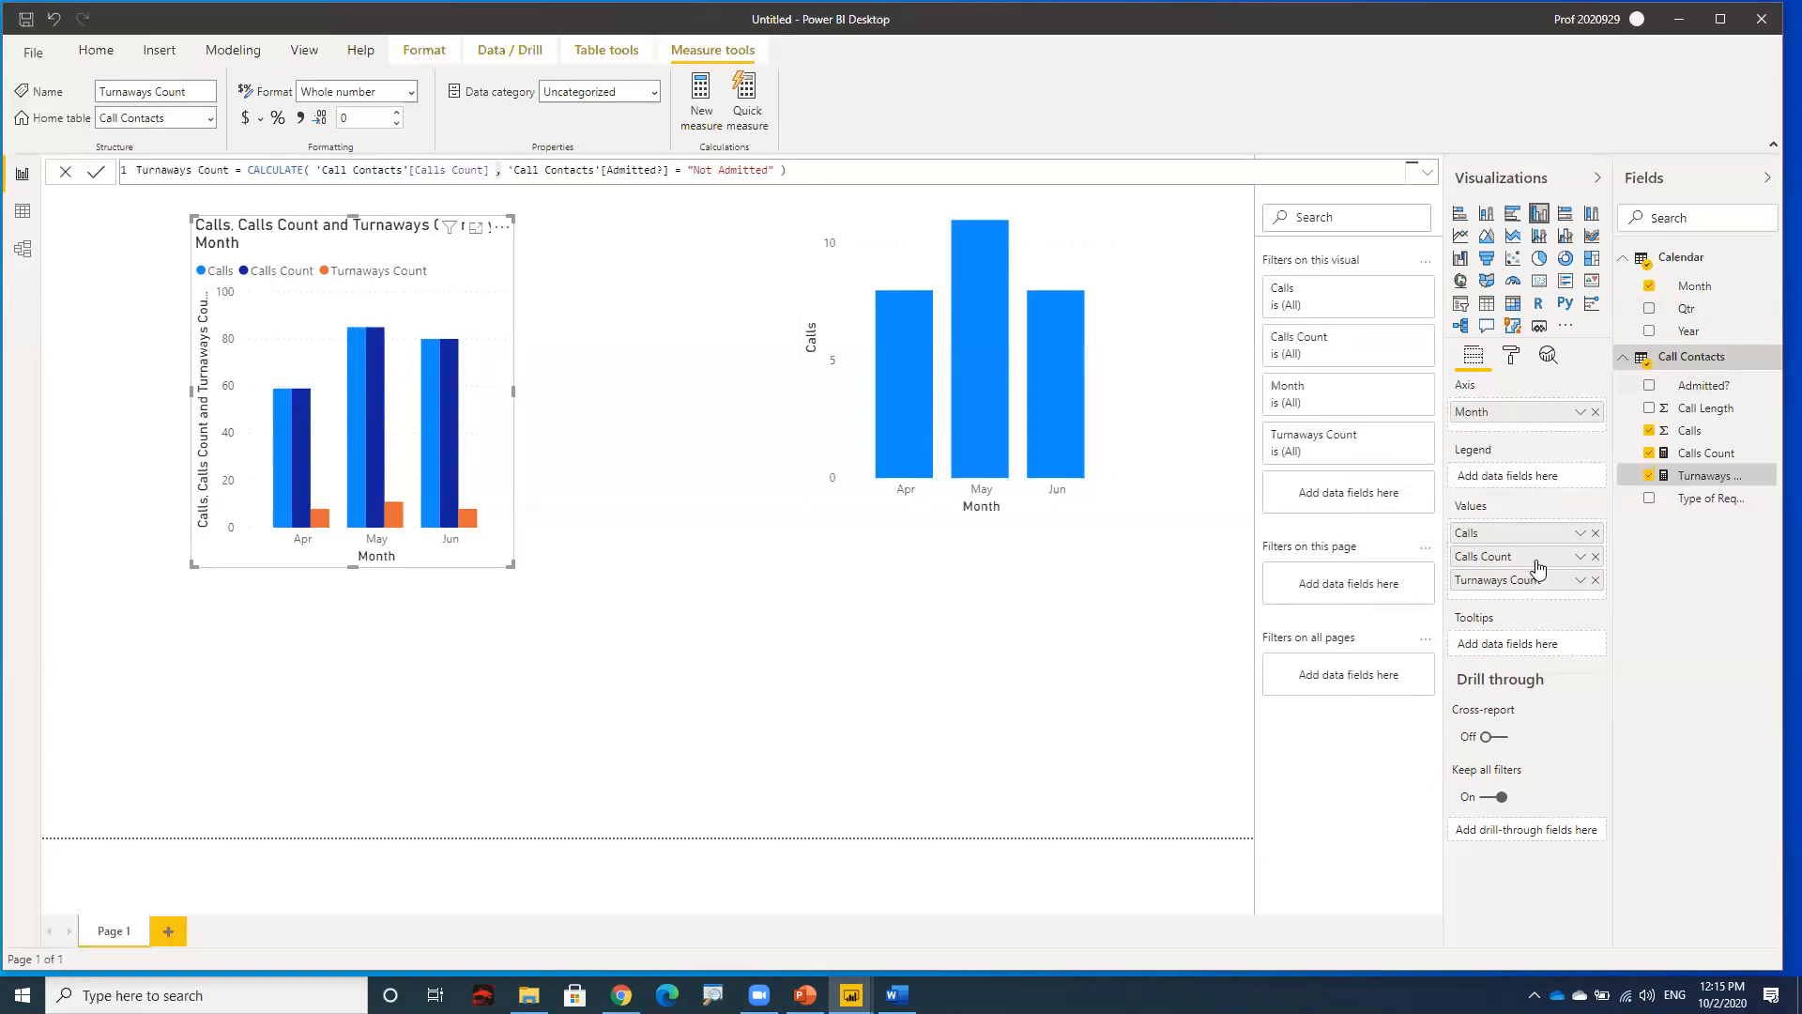
left_click(1596, 533)
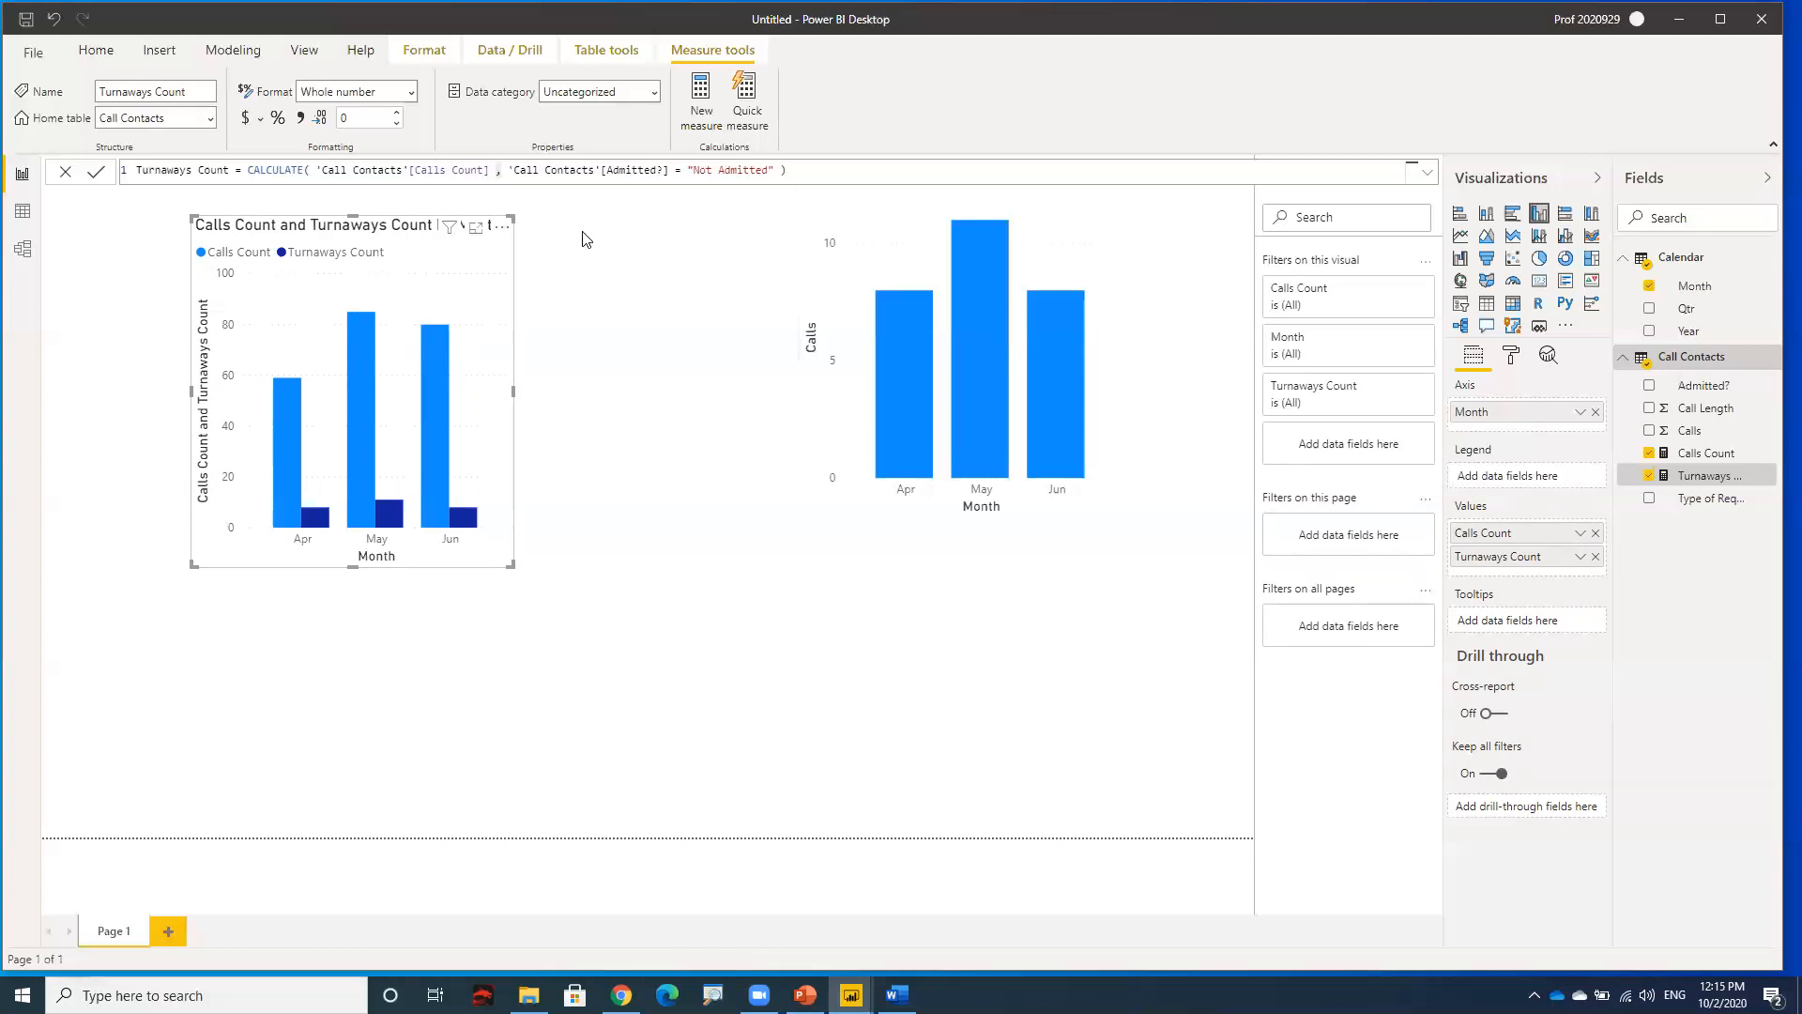
left_click(550, 251)
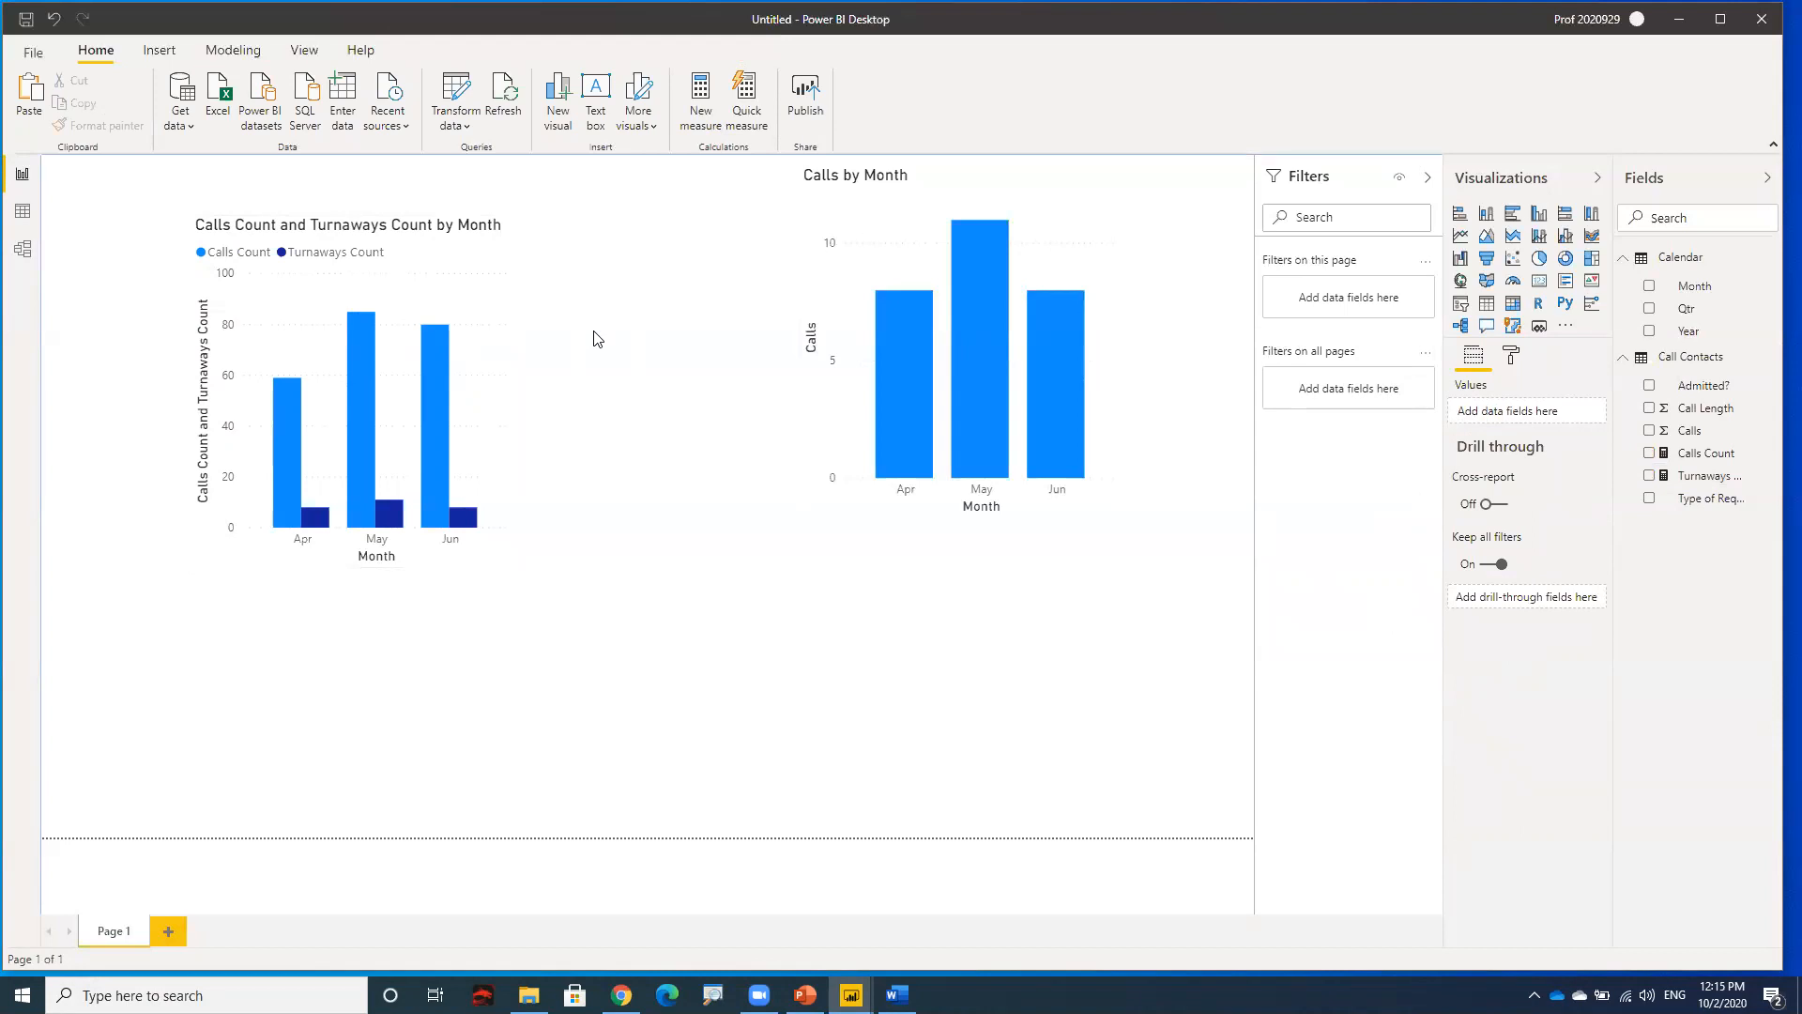
mouse_move(289, 418)
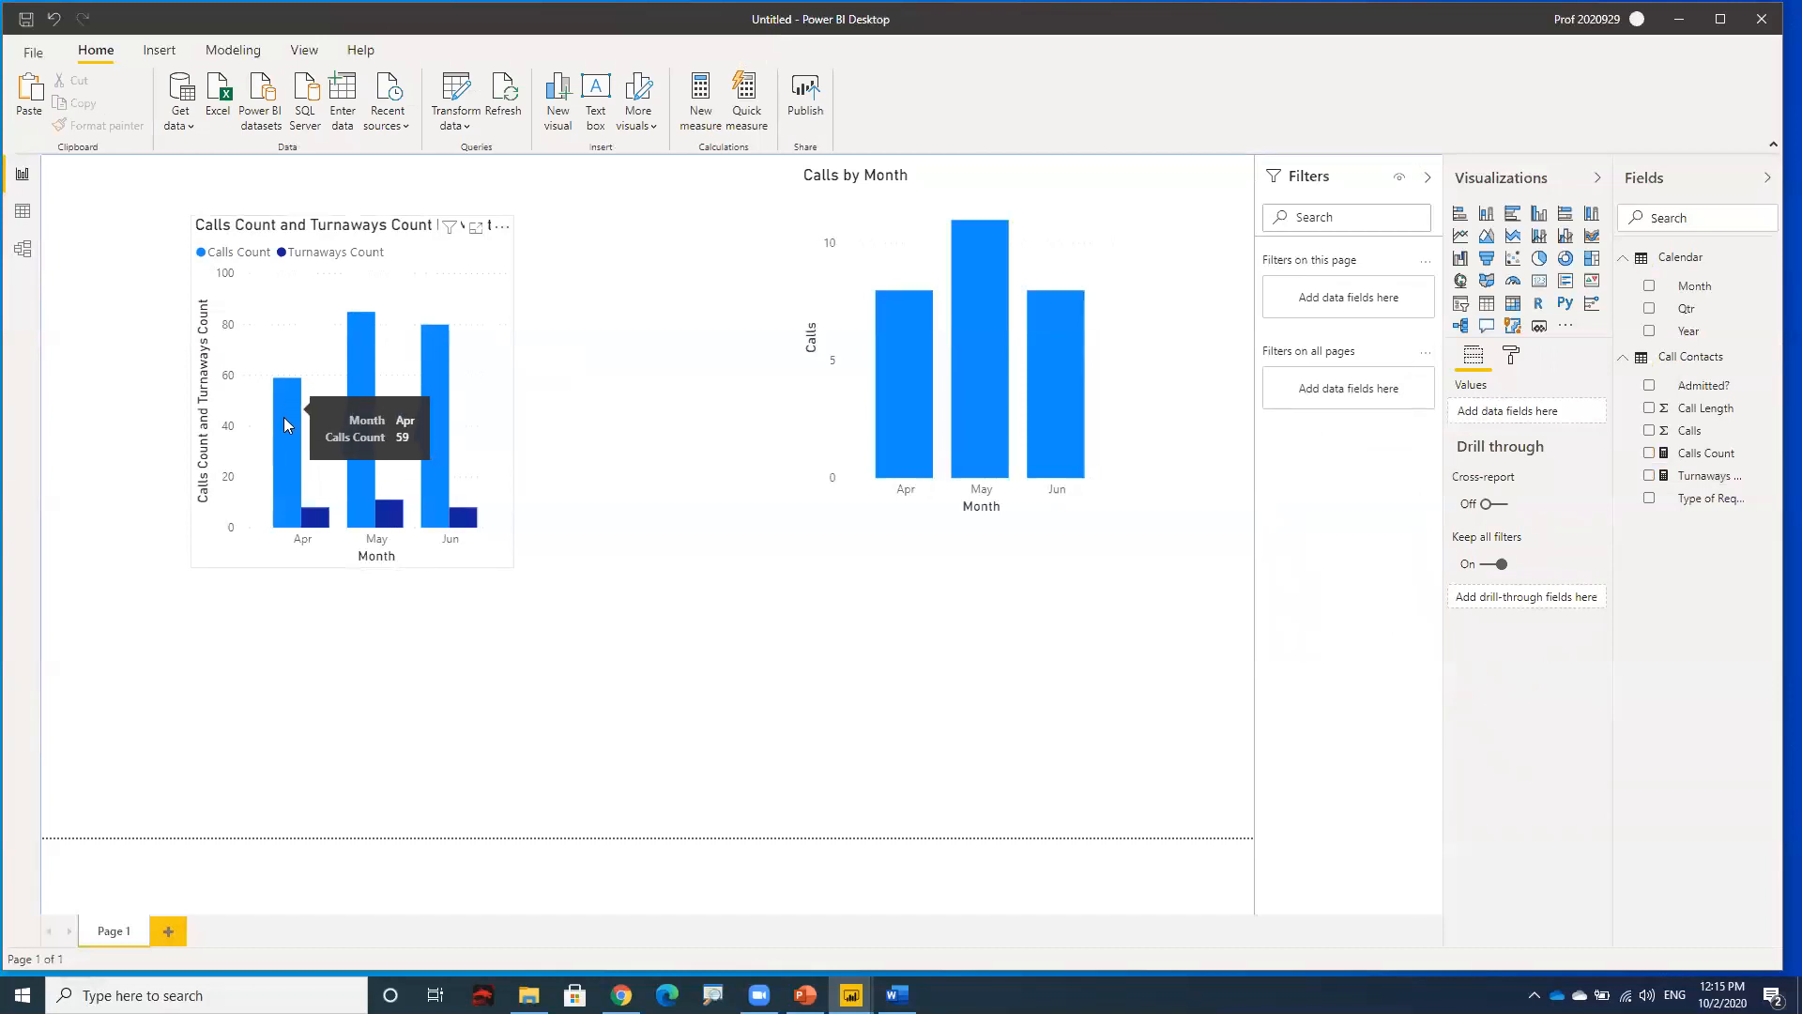
mouse_move(316, 524)
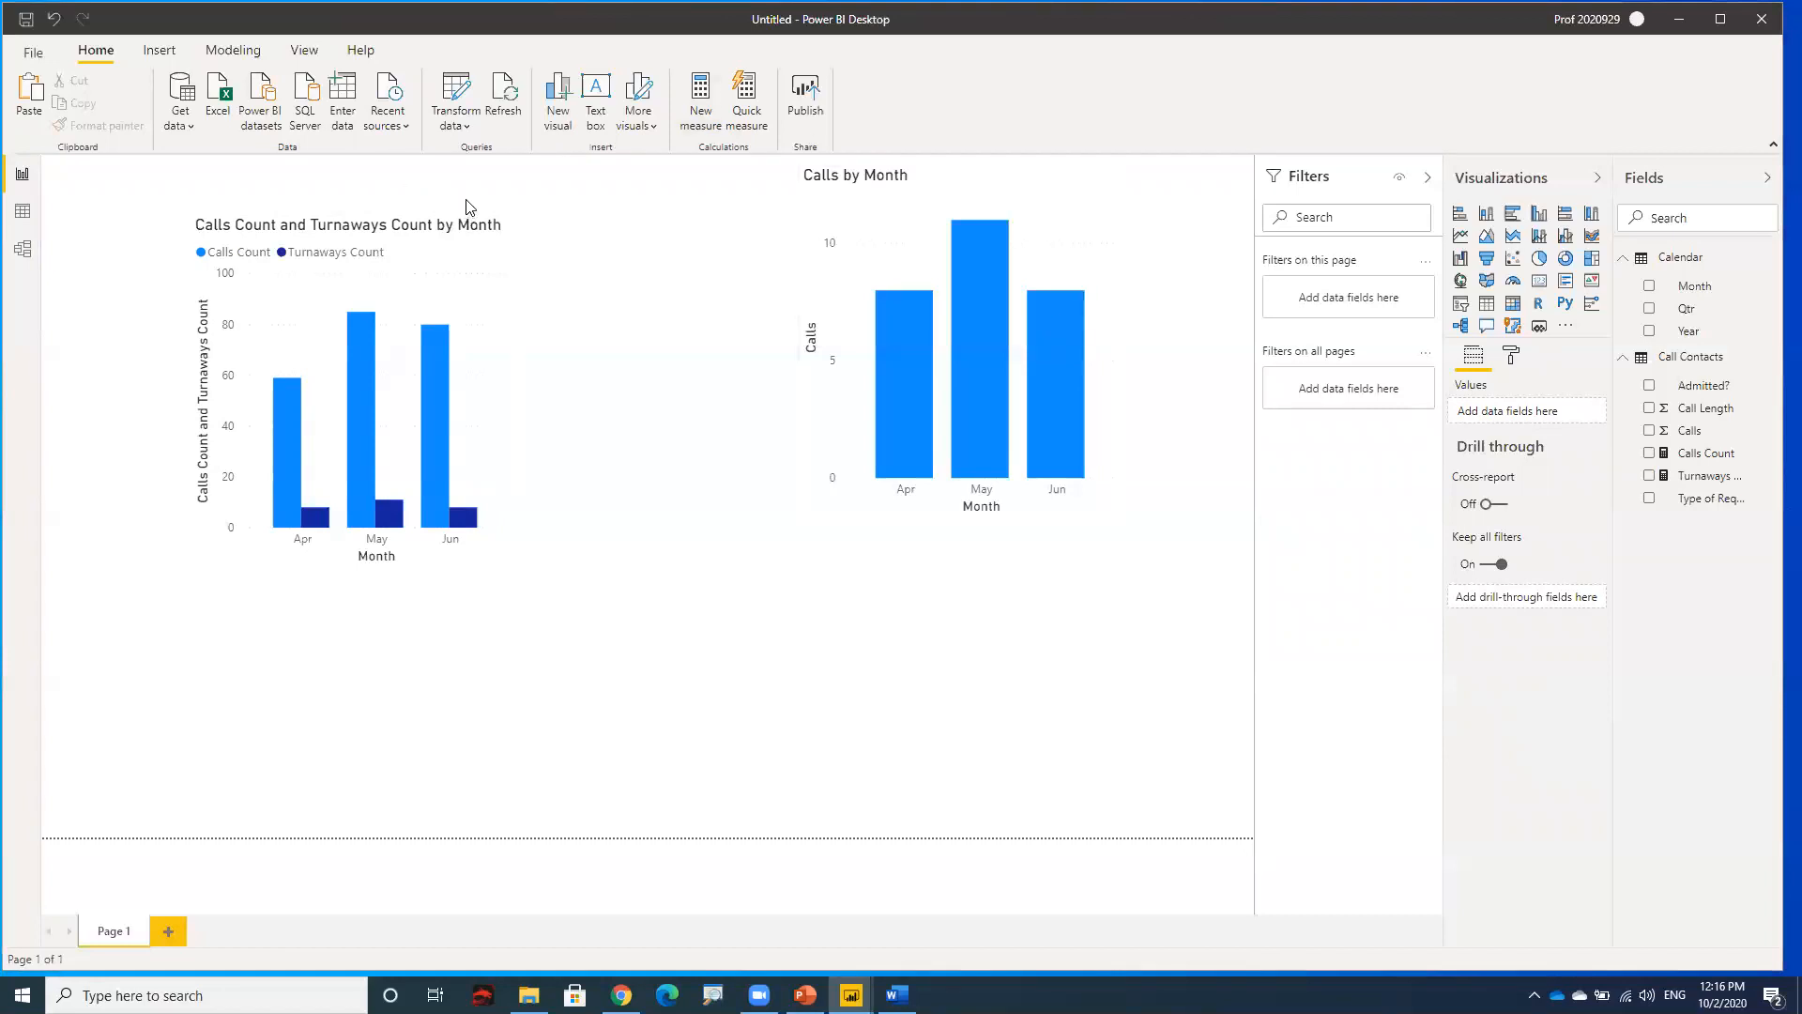
- Delete the Calls by Month chart from the report page
left_click(386, 231)
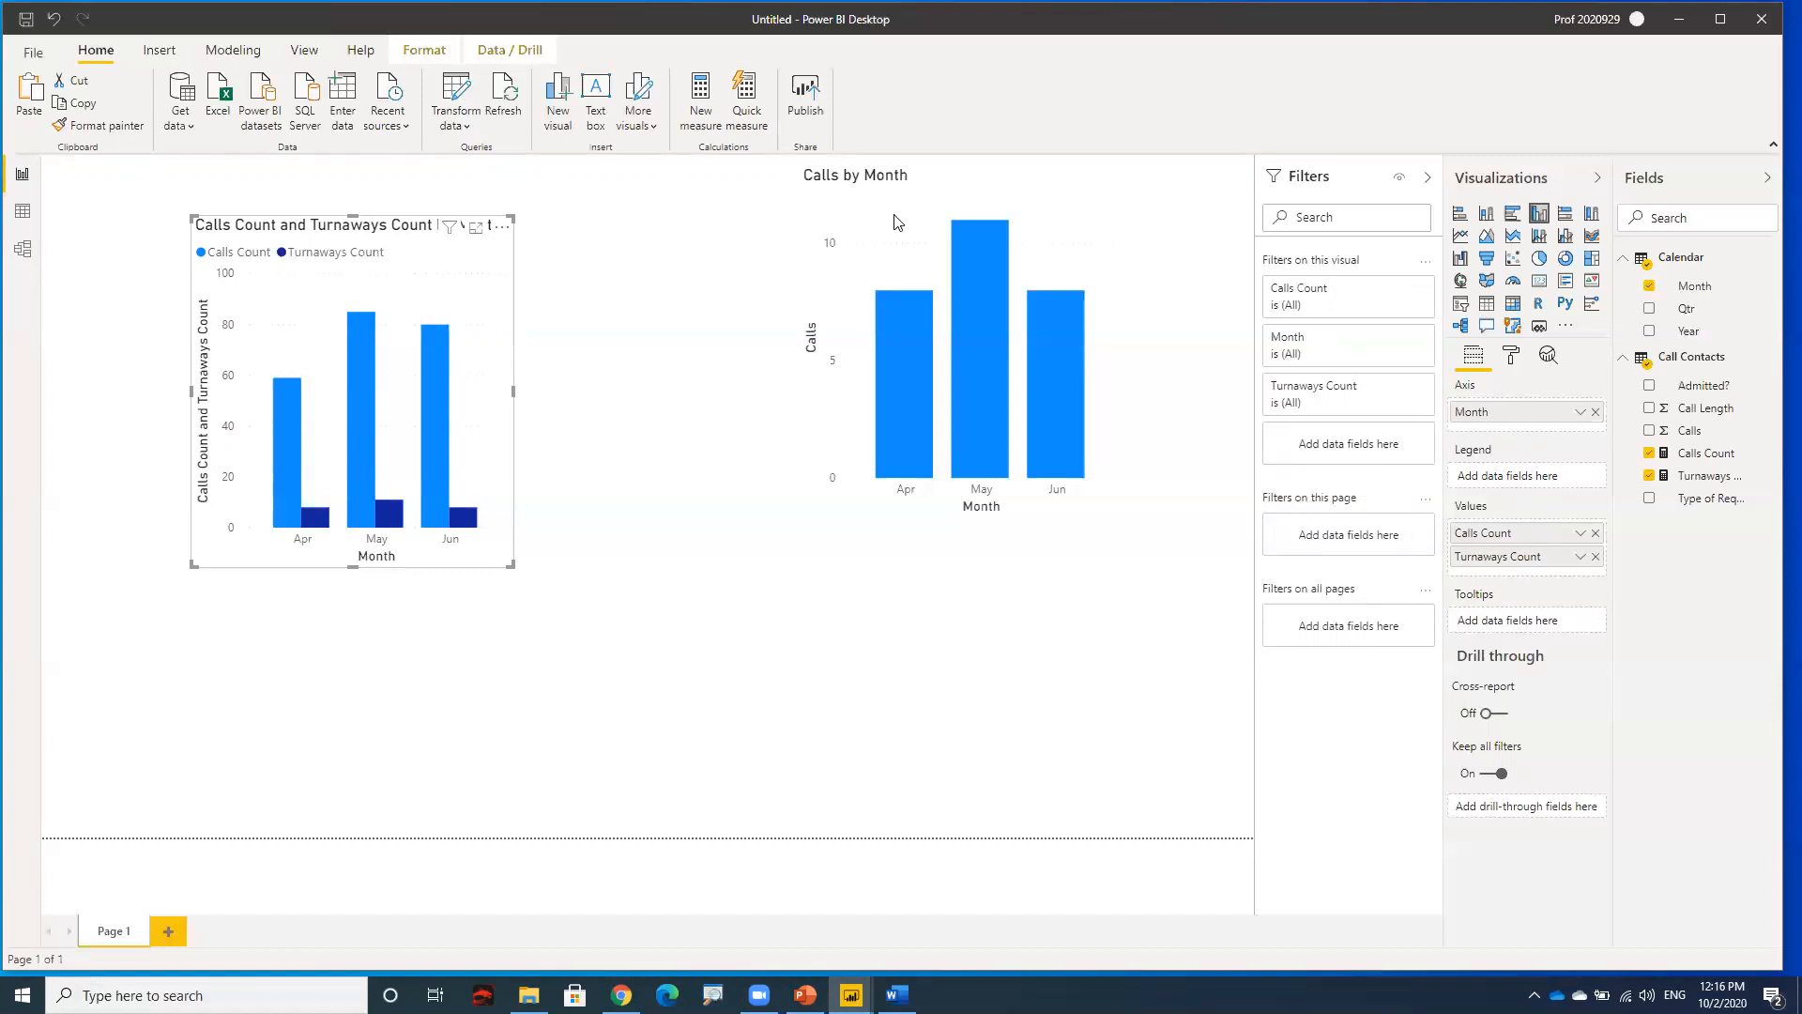
left_click(723, 287)
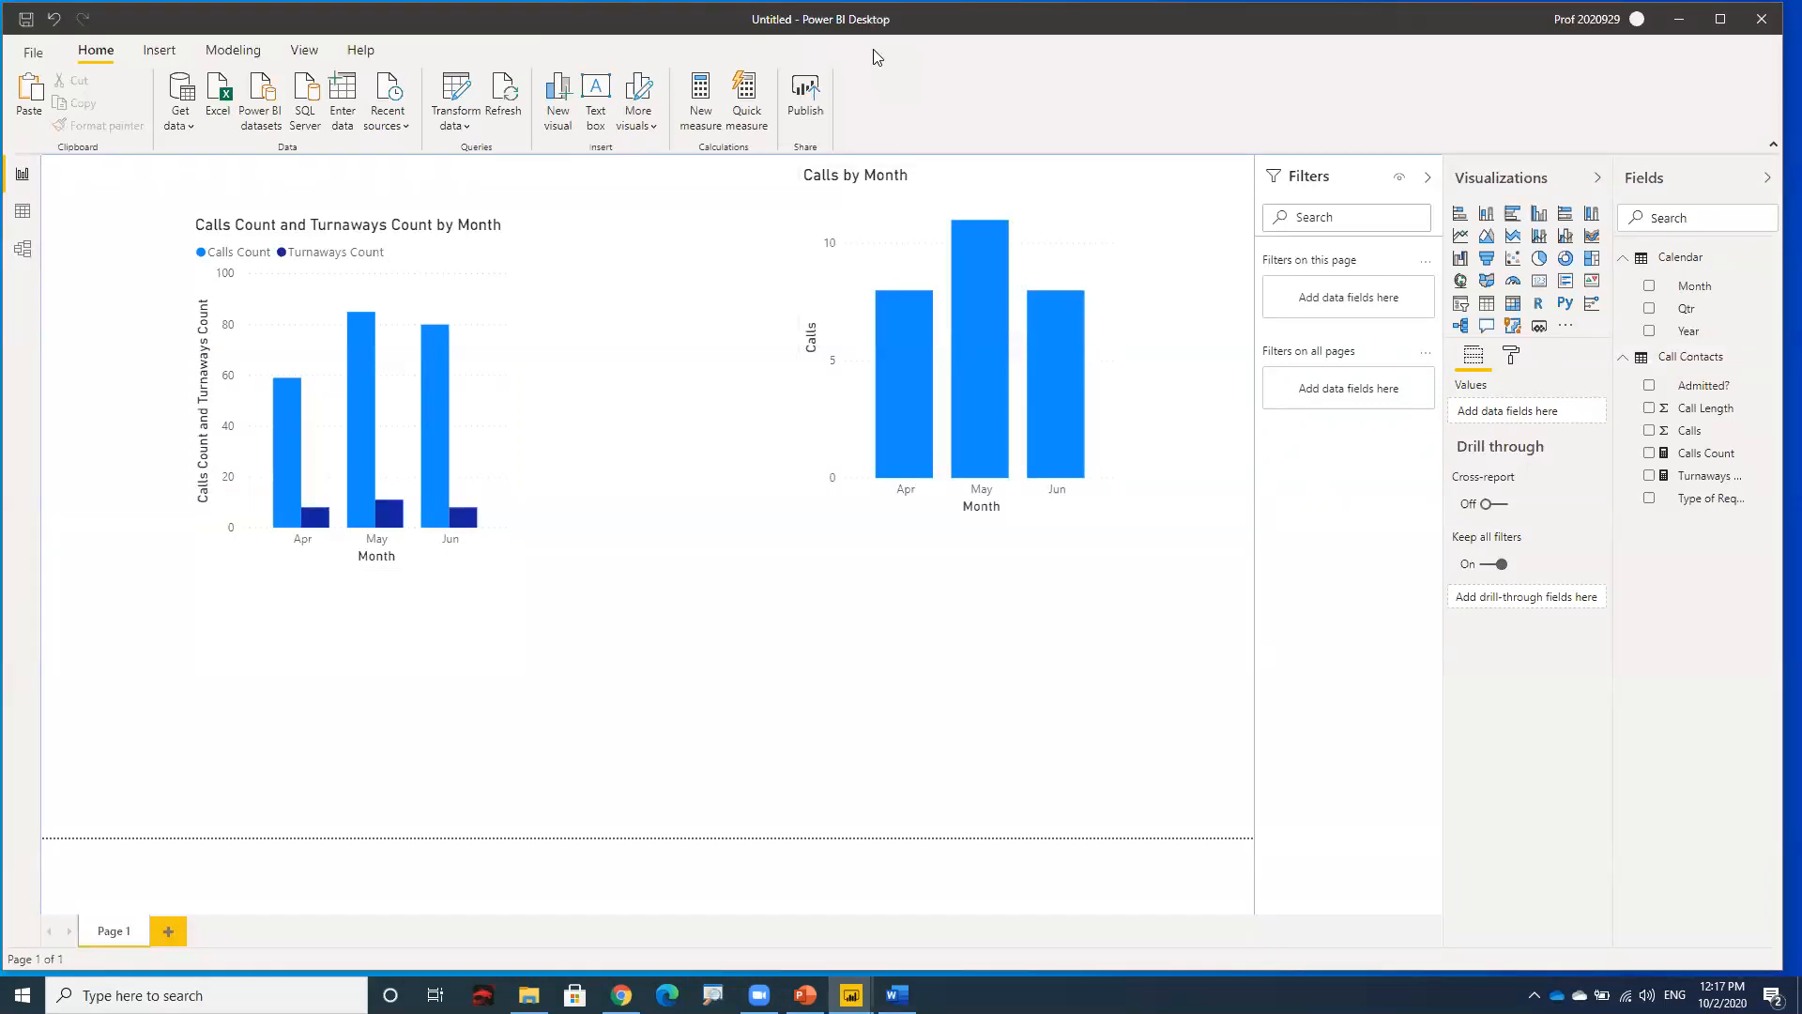
left_click(818, 184)
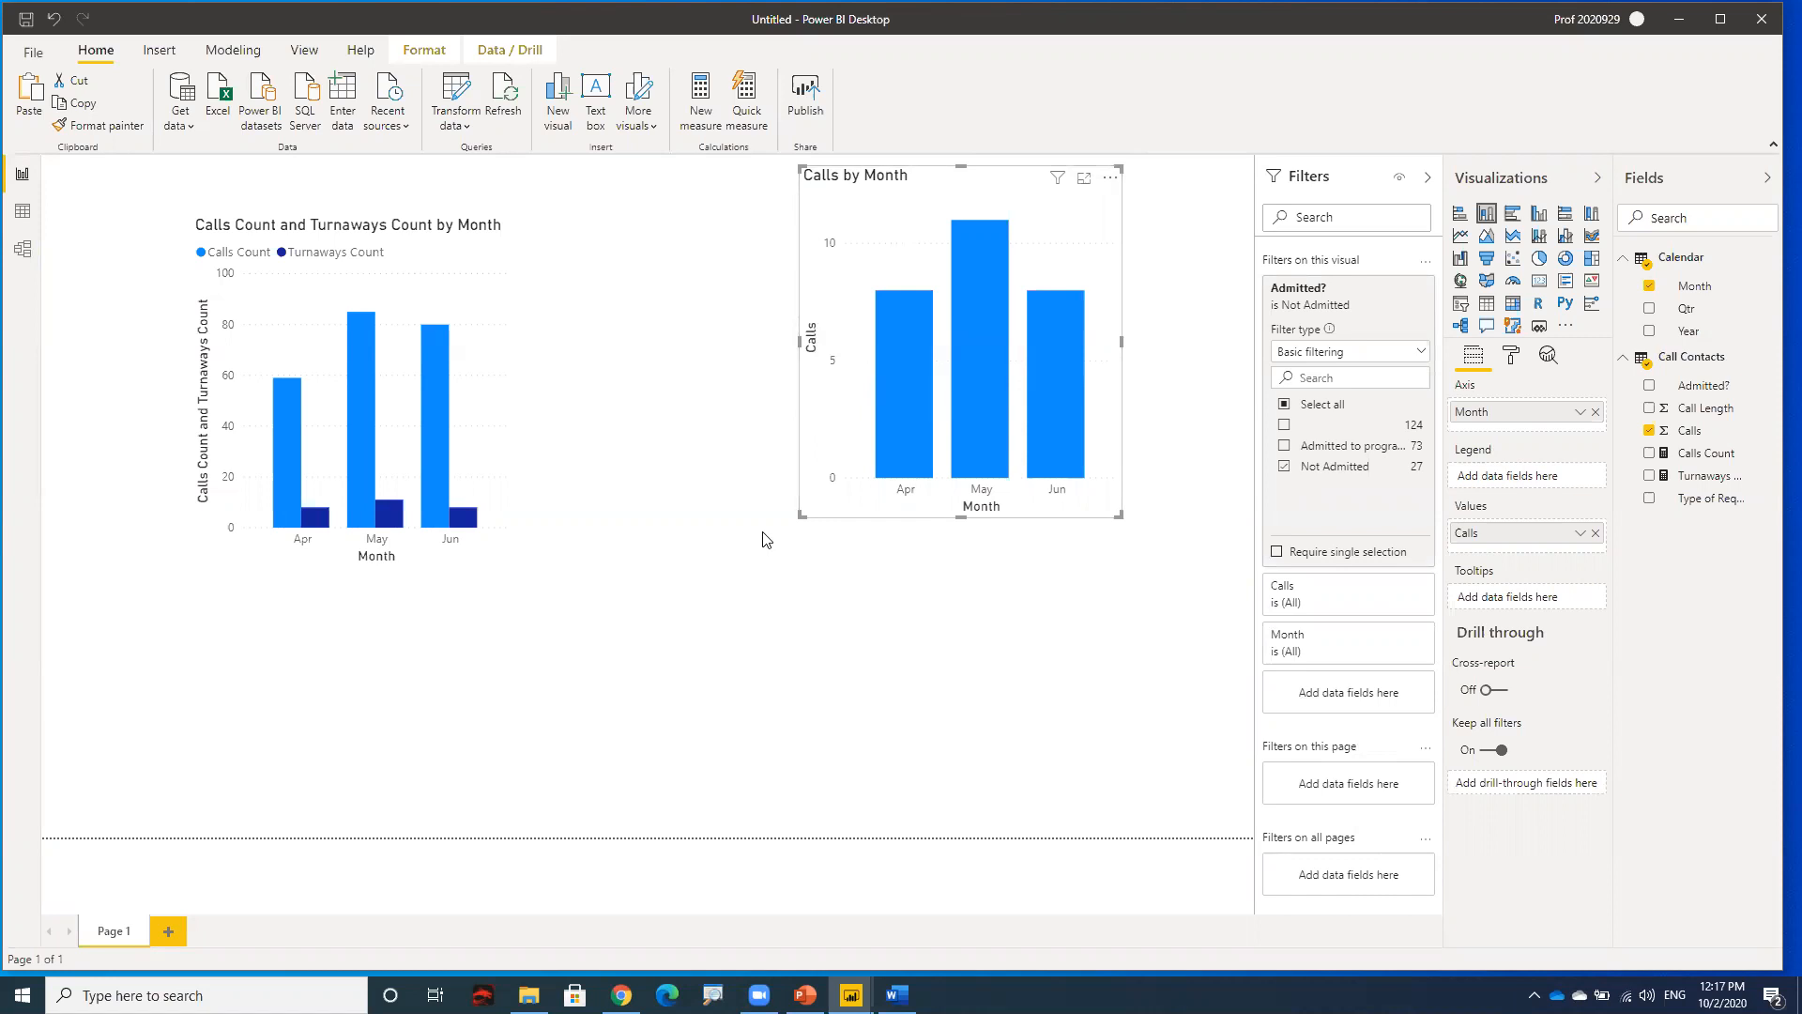
key("Delete")
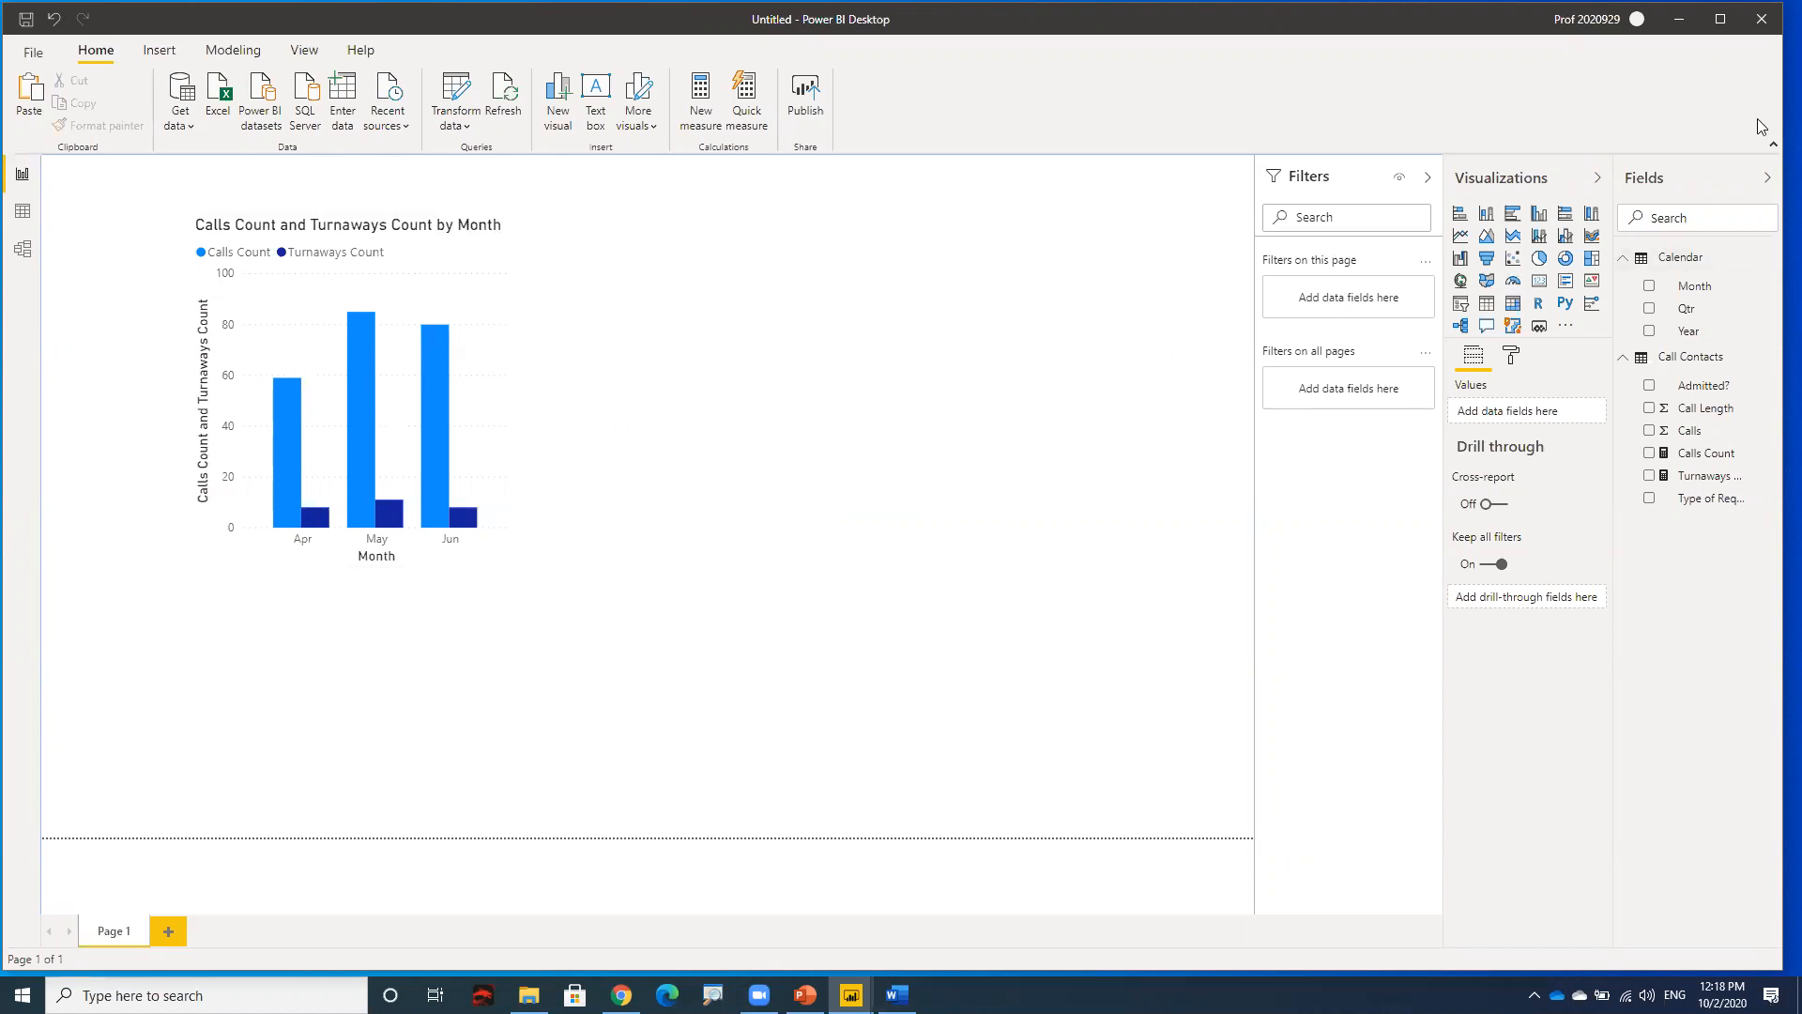
- Create a new measure in the Call Contacts table and name it AVG Call Length
left_click(1773, 363)
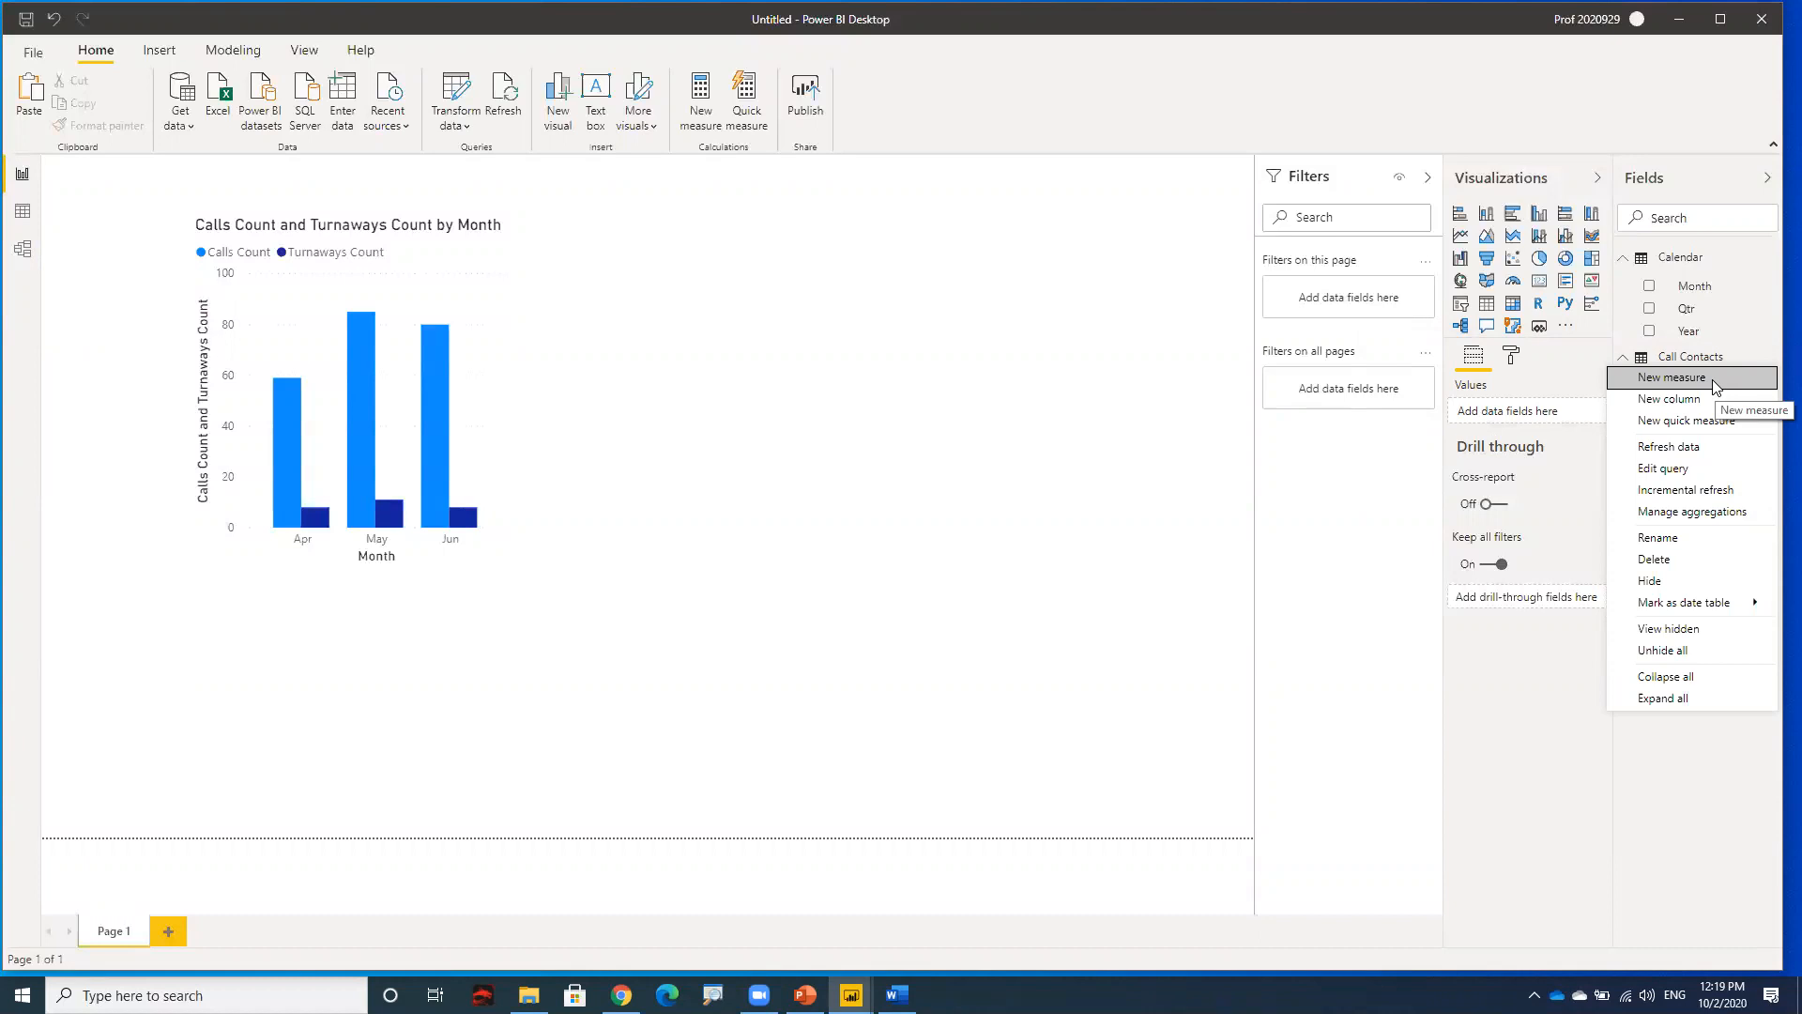
left_click(1713, 381)
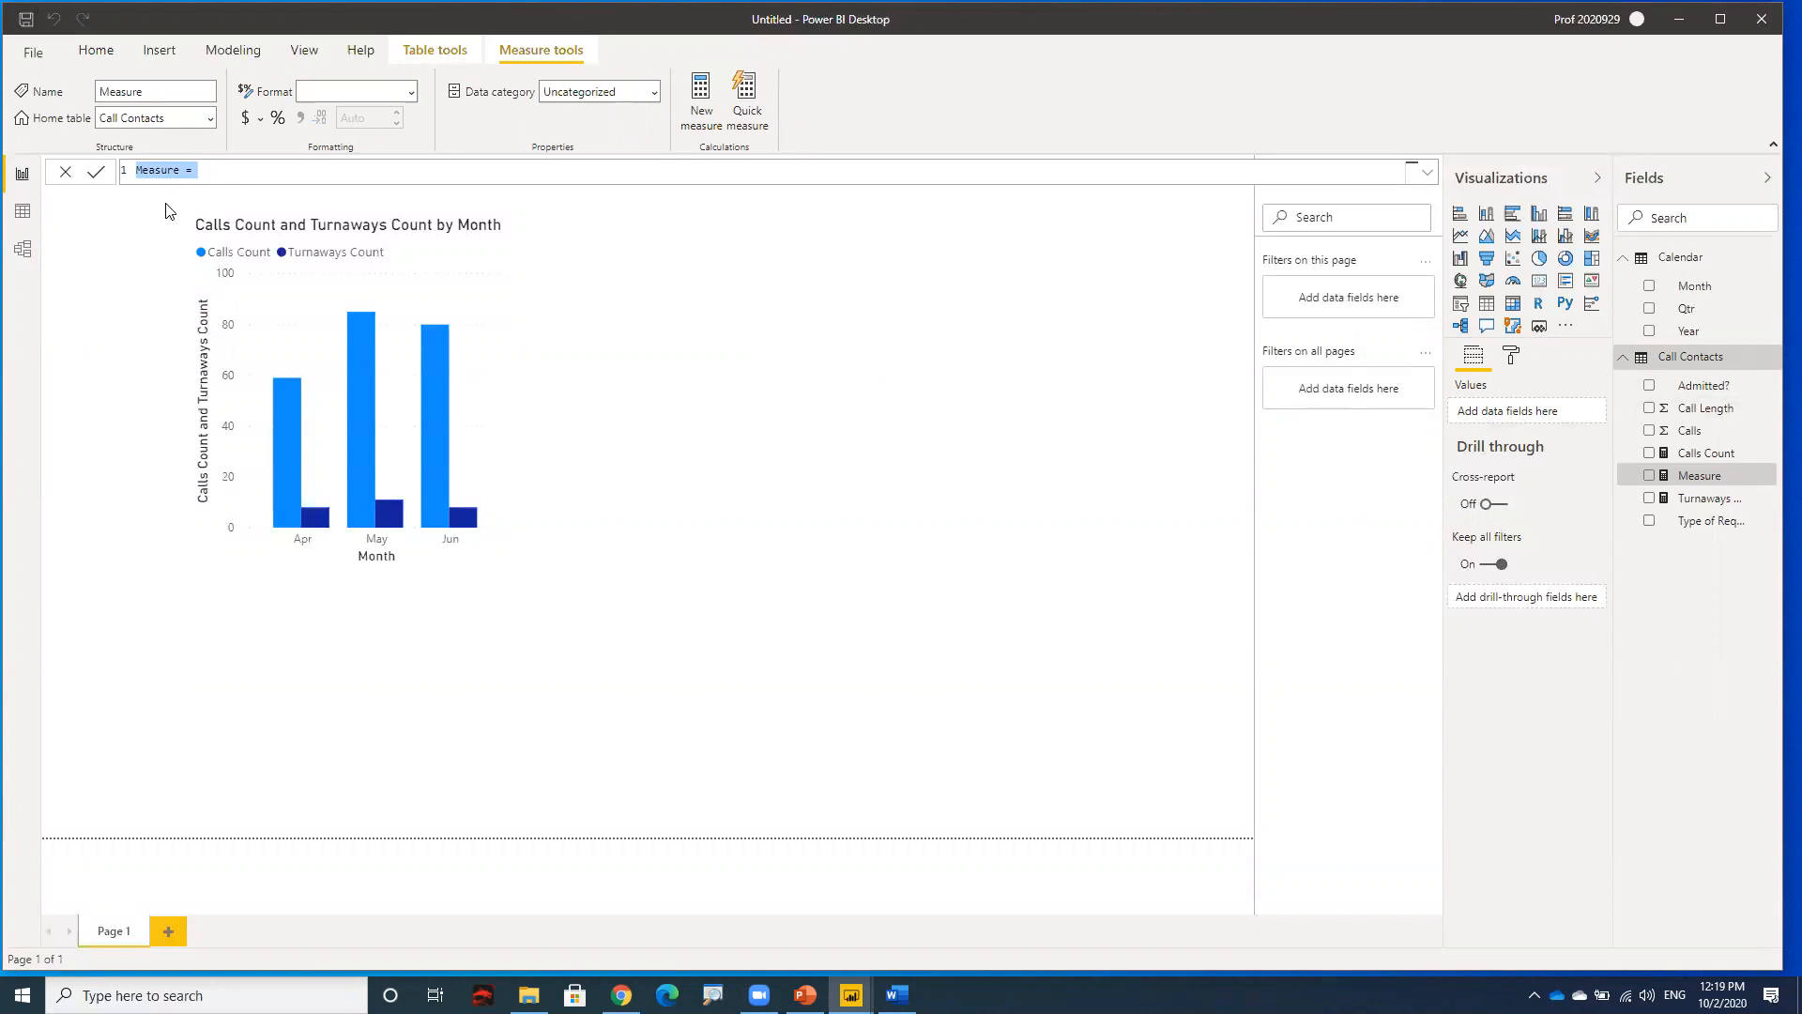
key("BackSpace")
type("AVG")
type("ca")
key("BackSpace")
key("BackSpace")
type("Call Length =")
- Define the measure as AVERAGE('Call Contacts'[Call Length]) and commit it
type("ave")
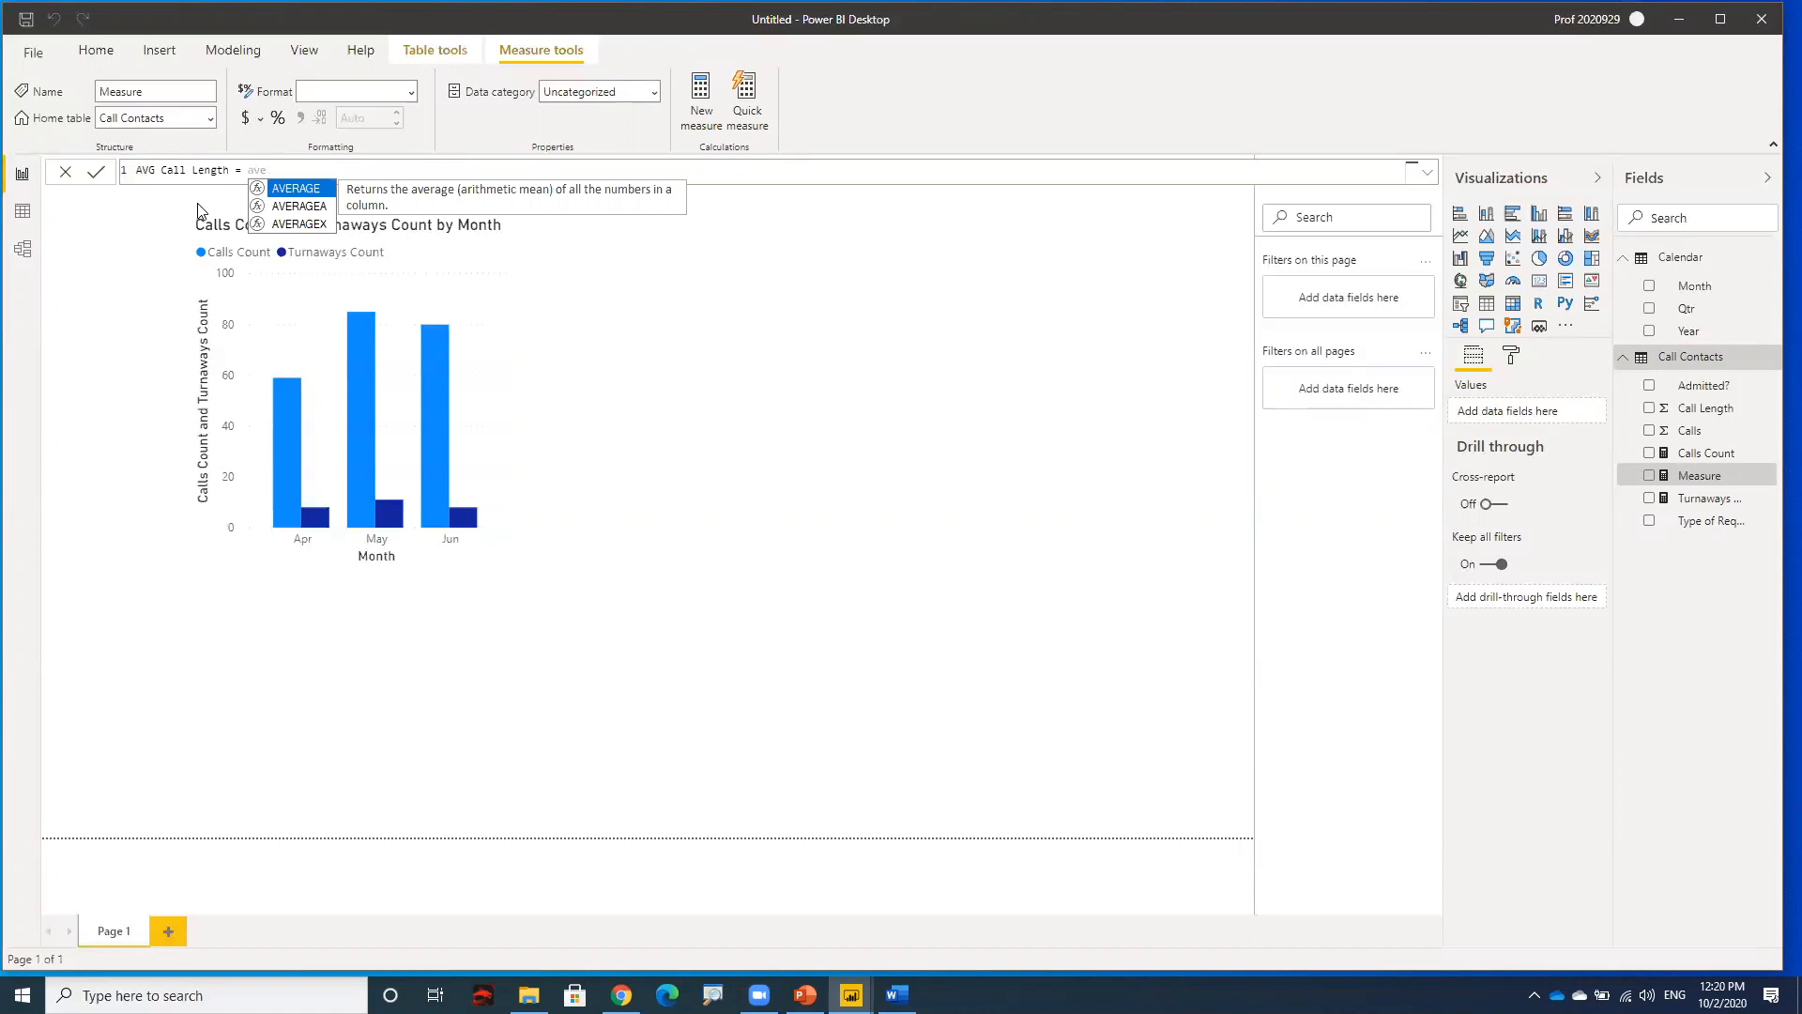
left_click(293, 188)
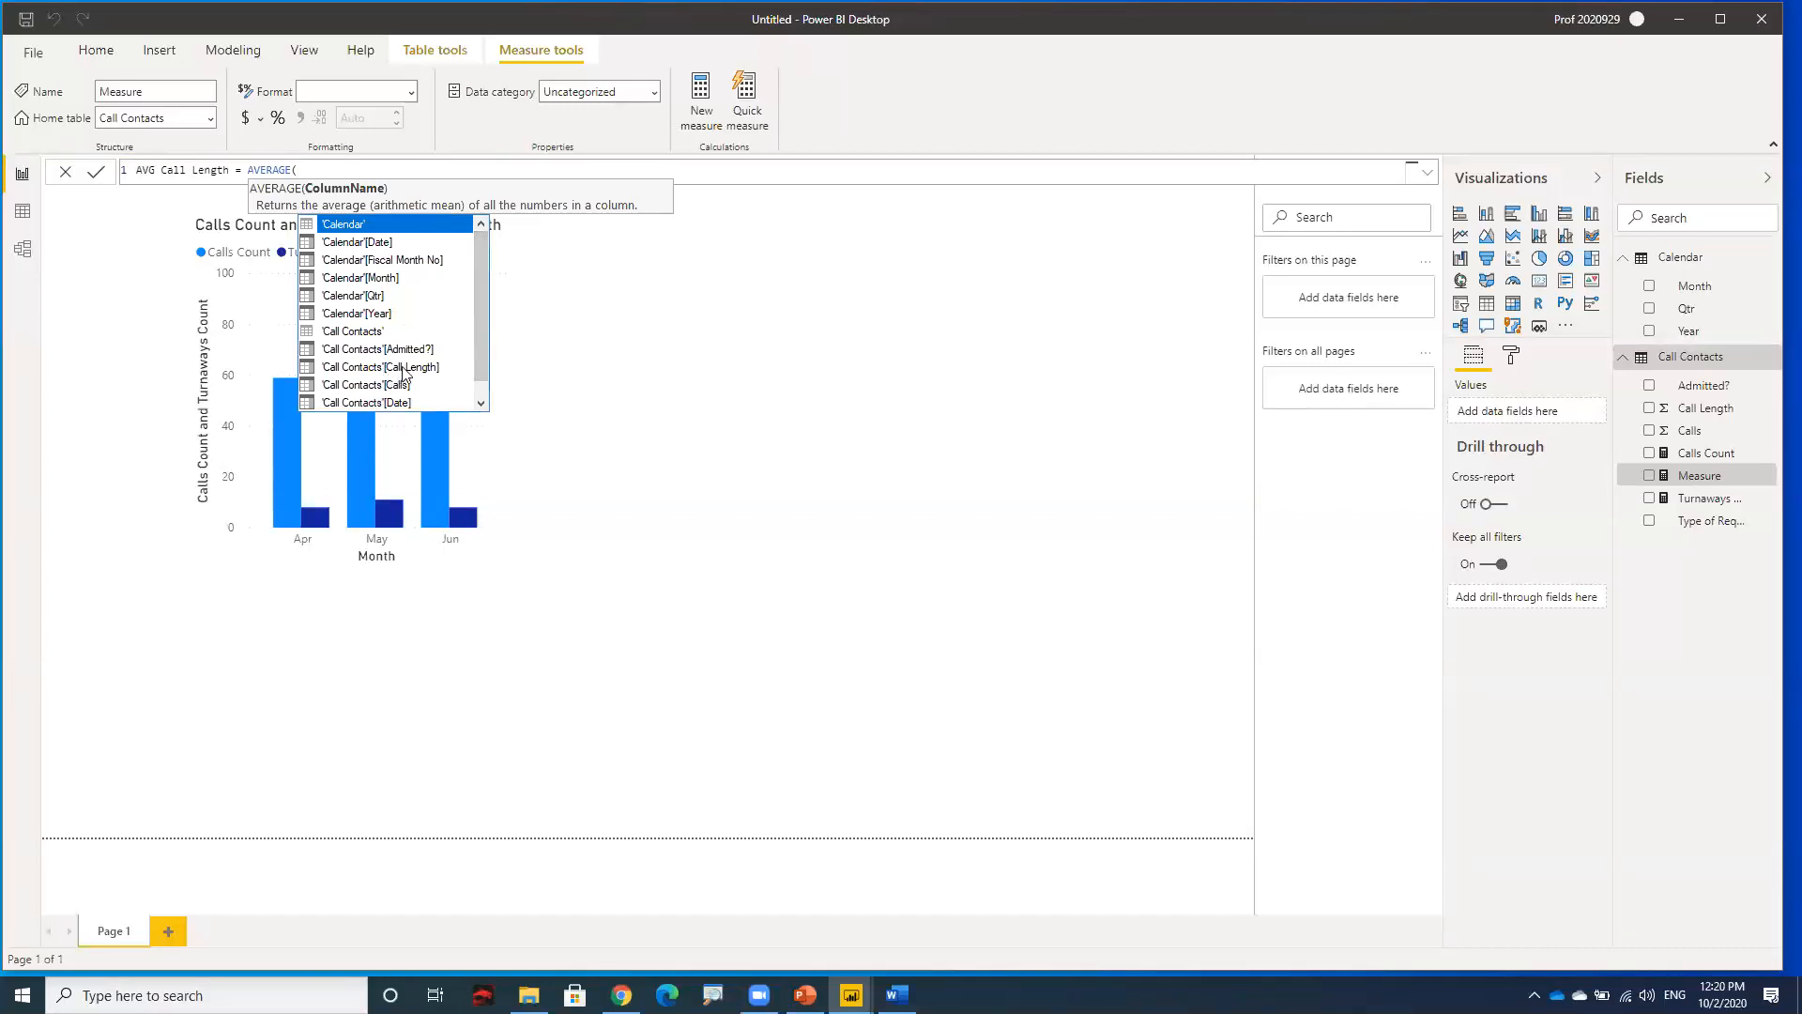
left_click(404, 372)
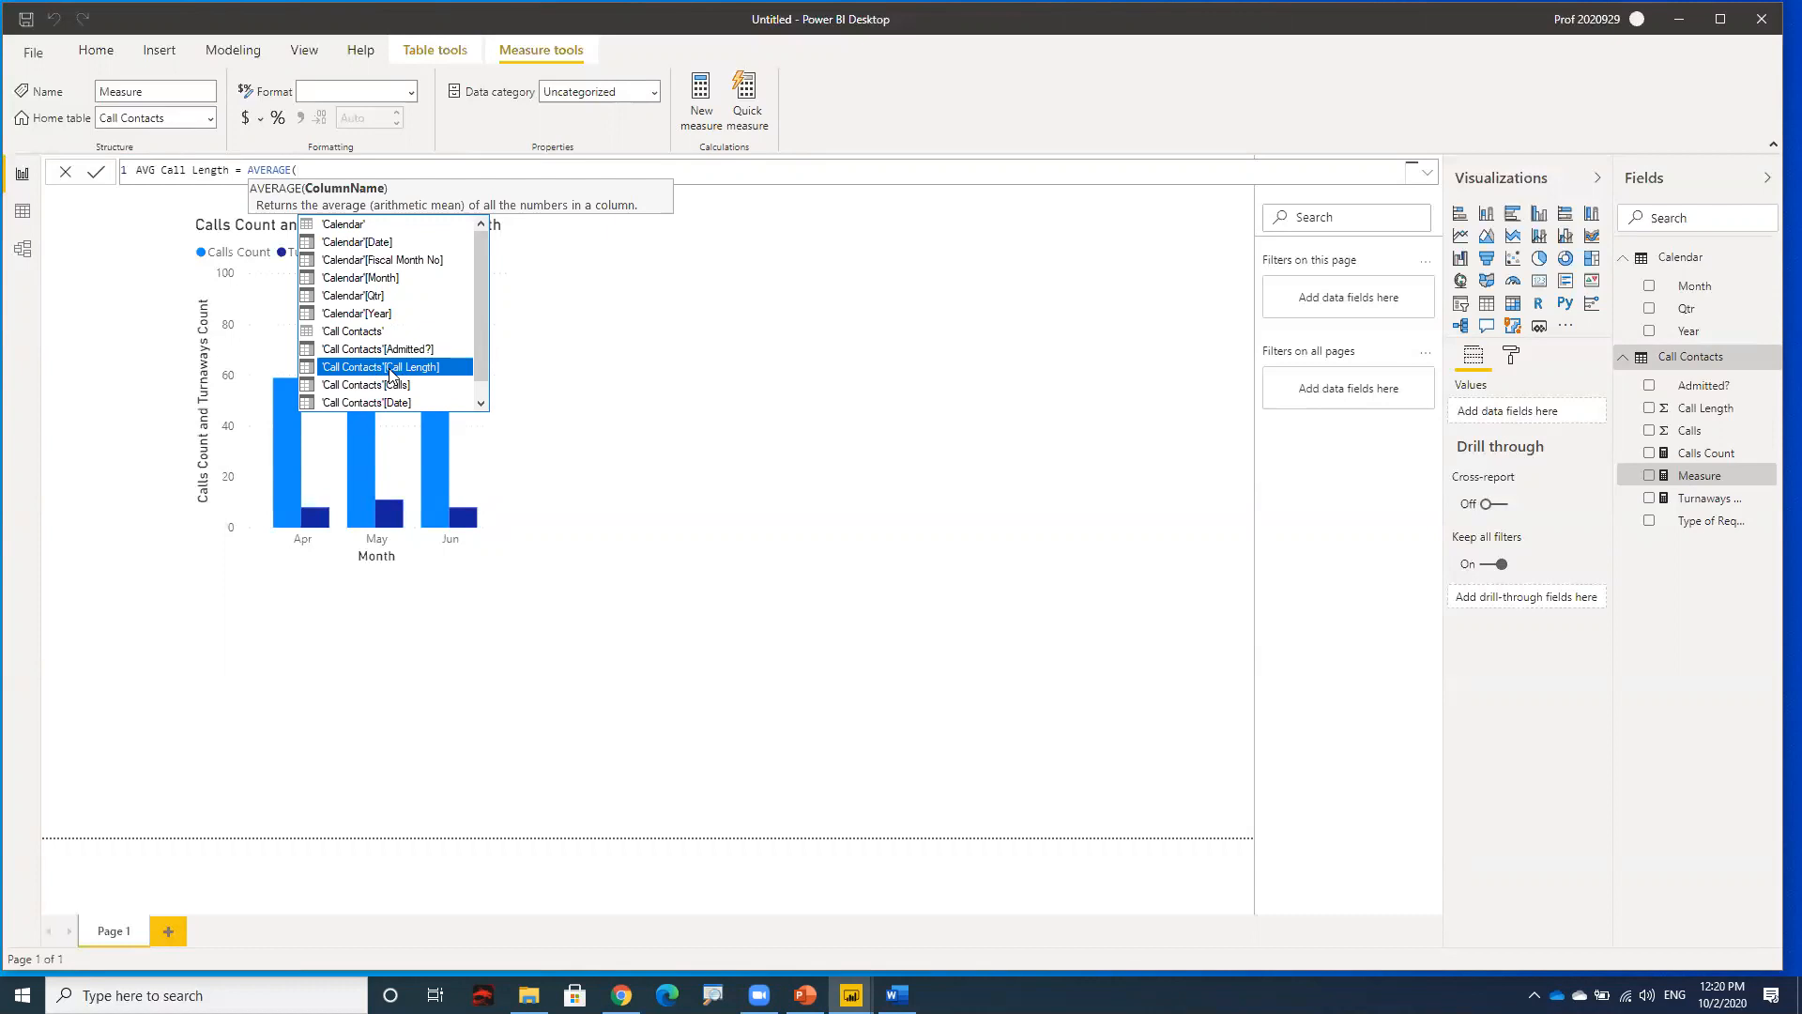
double_click(390, 370)
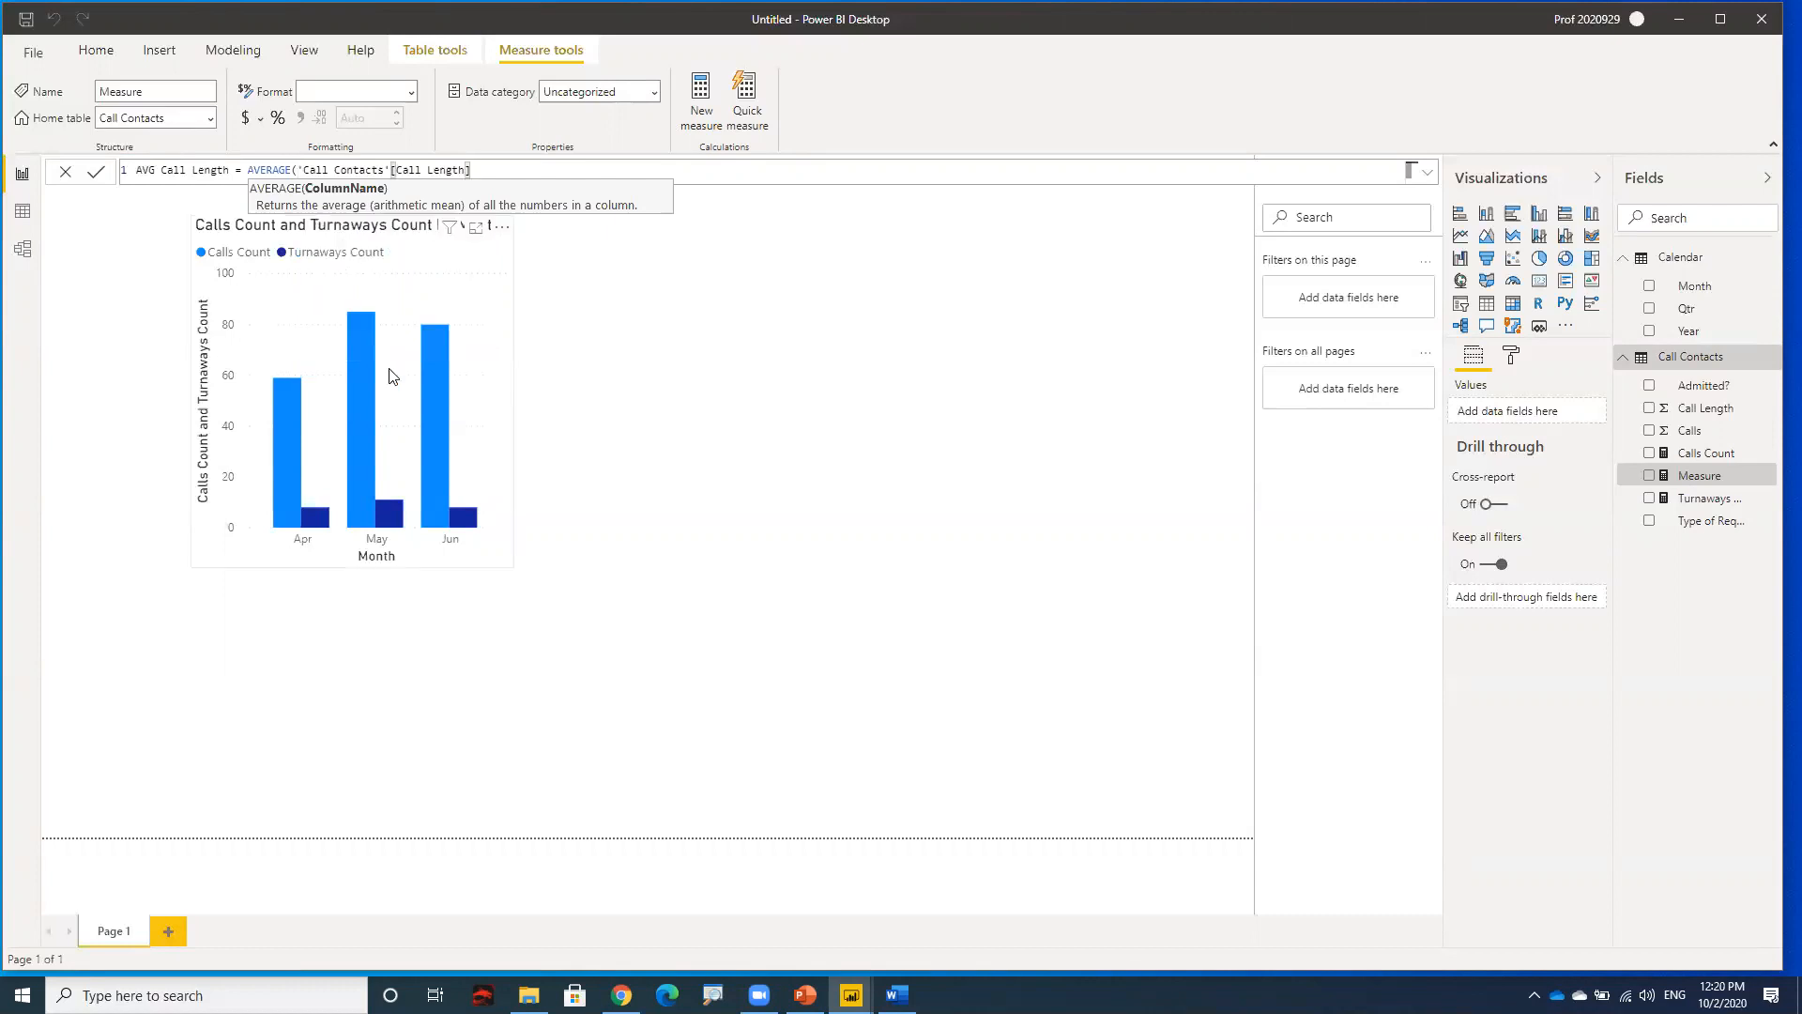
type(")")
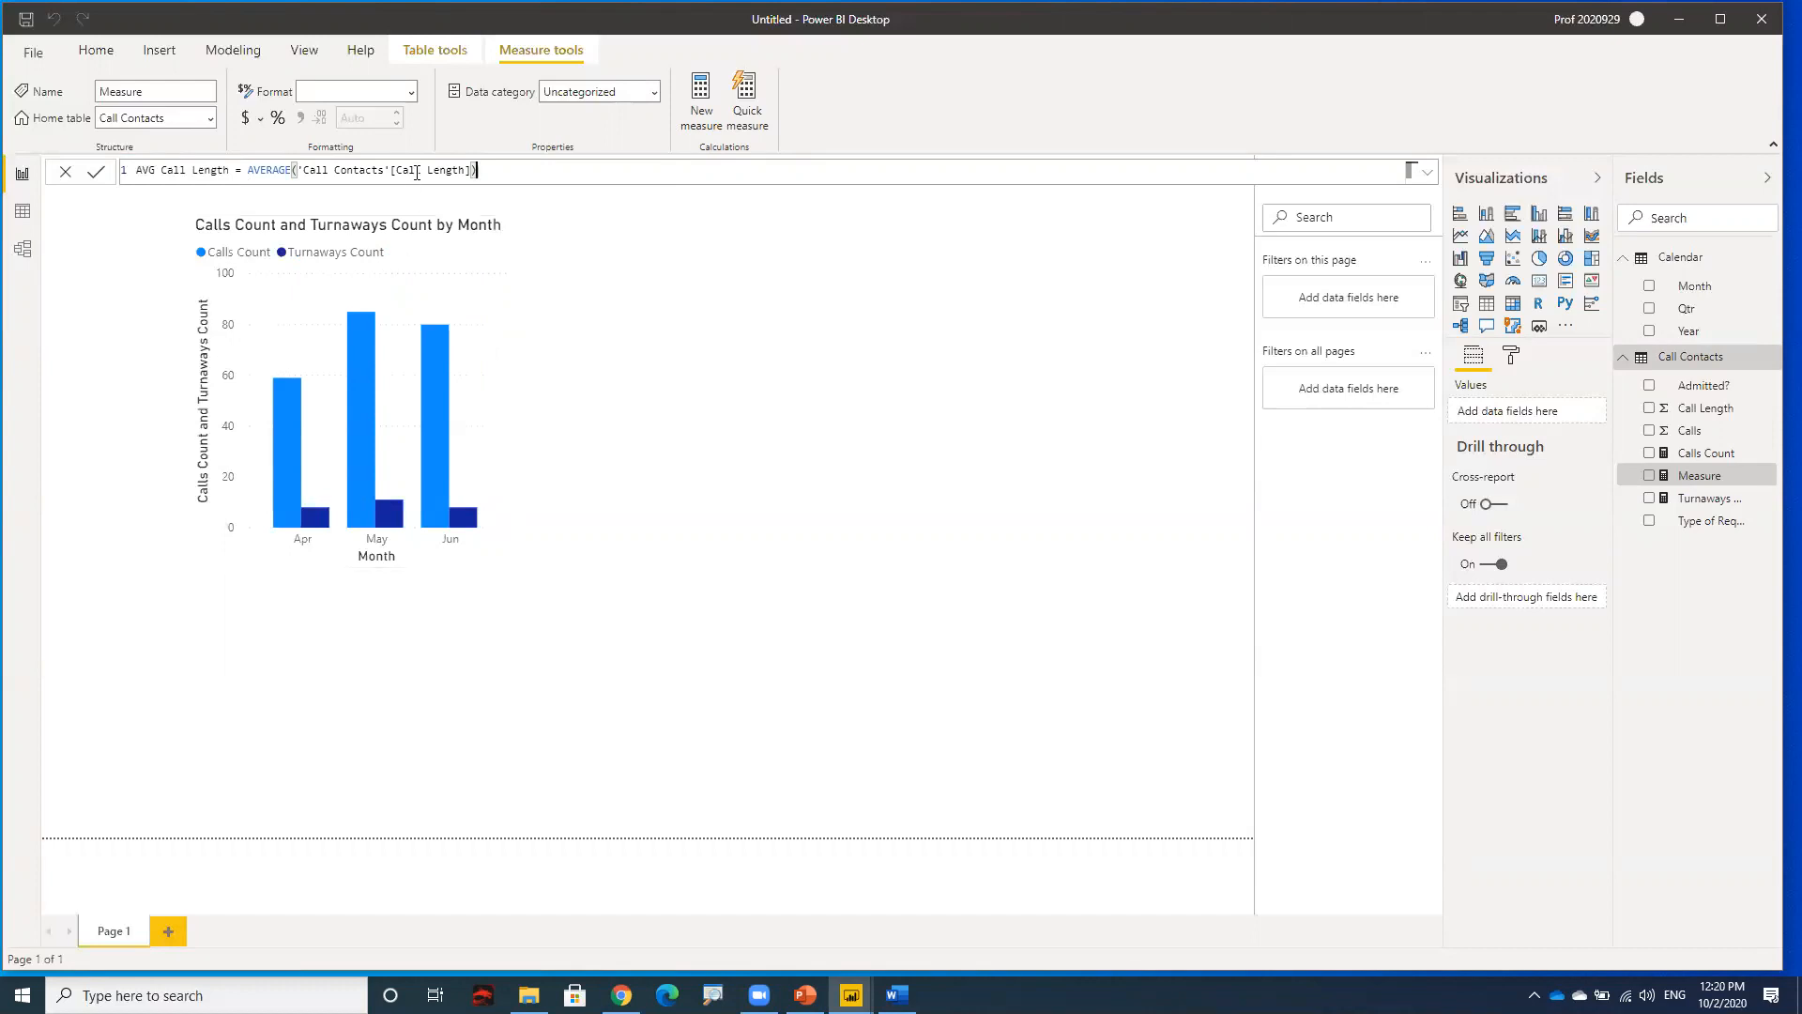
left_click(94, 173)
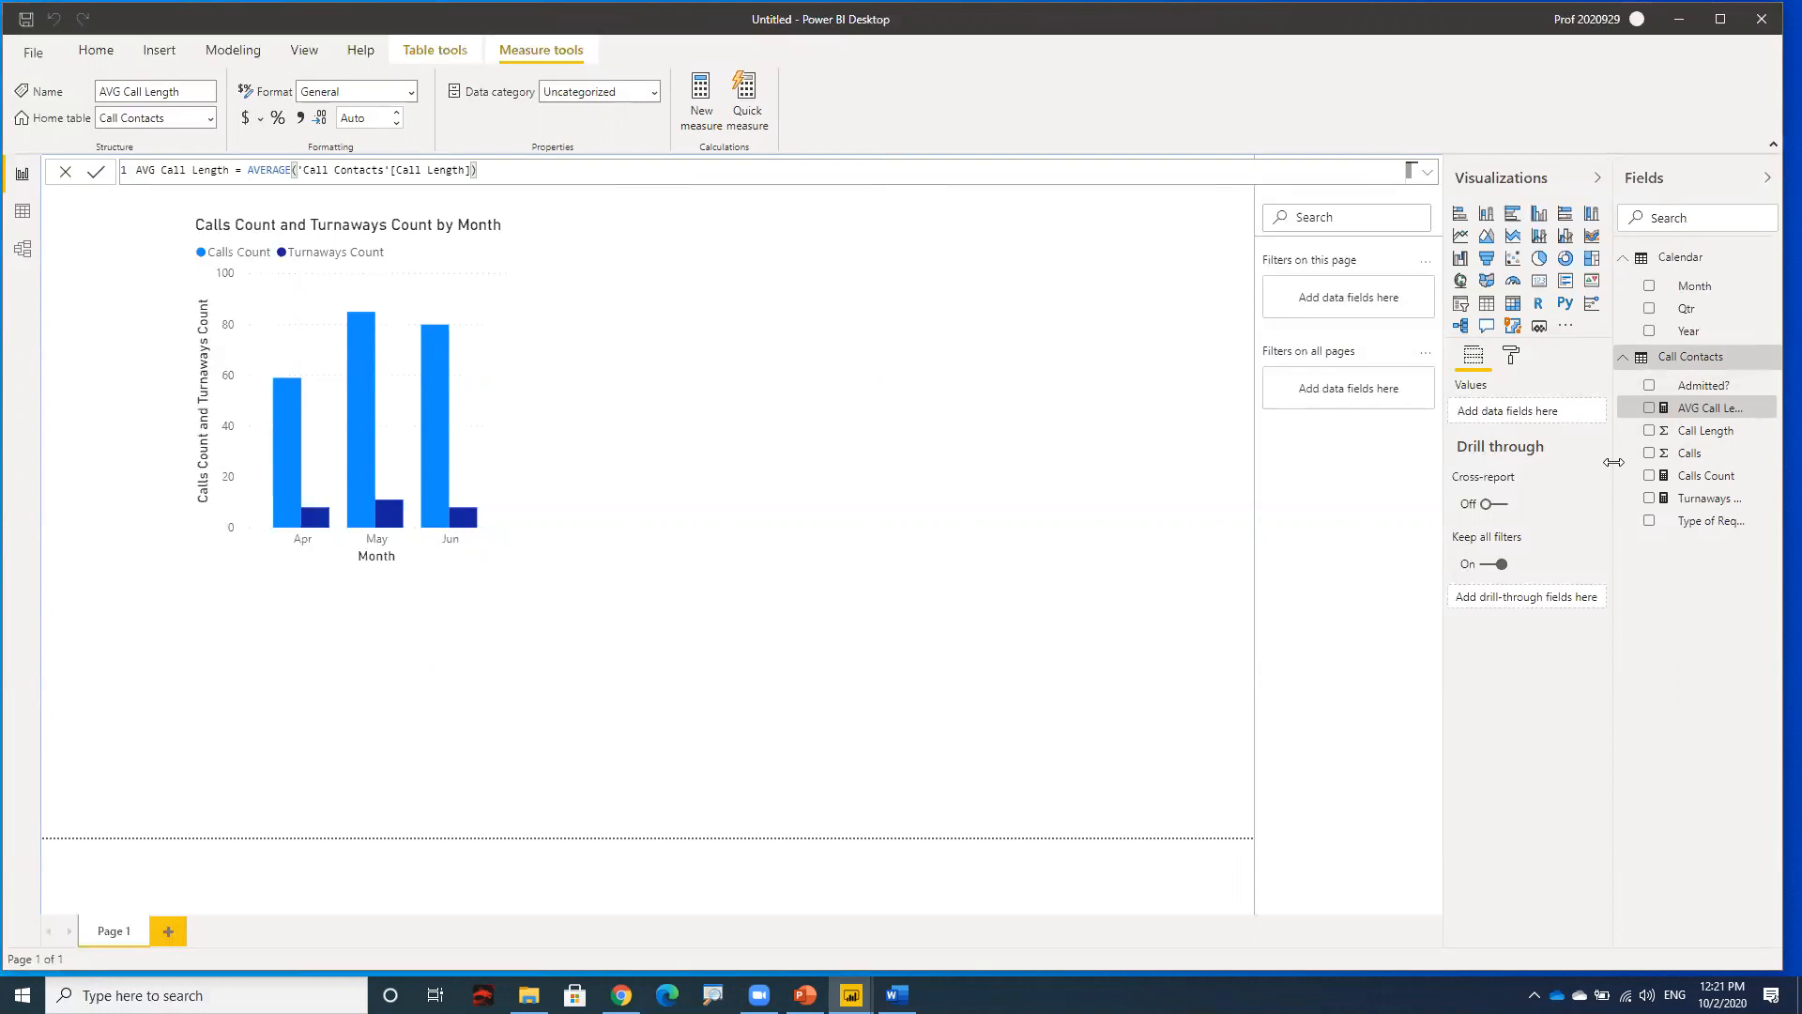
- Create a new measure in the Call Contacts table and name it AVG Turnaway Call Length
left_click_drag(1611, 462, 1593, 458)
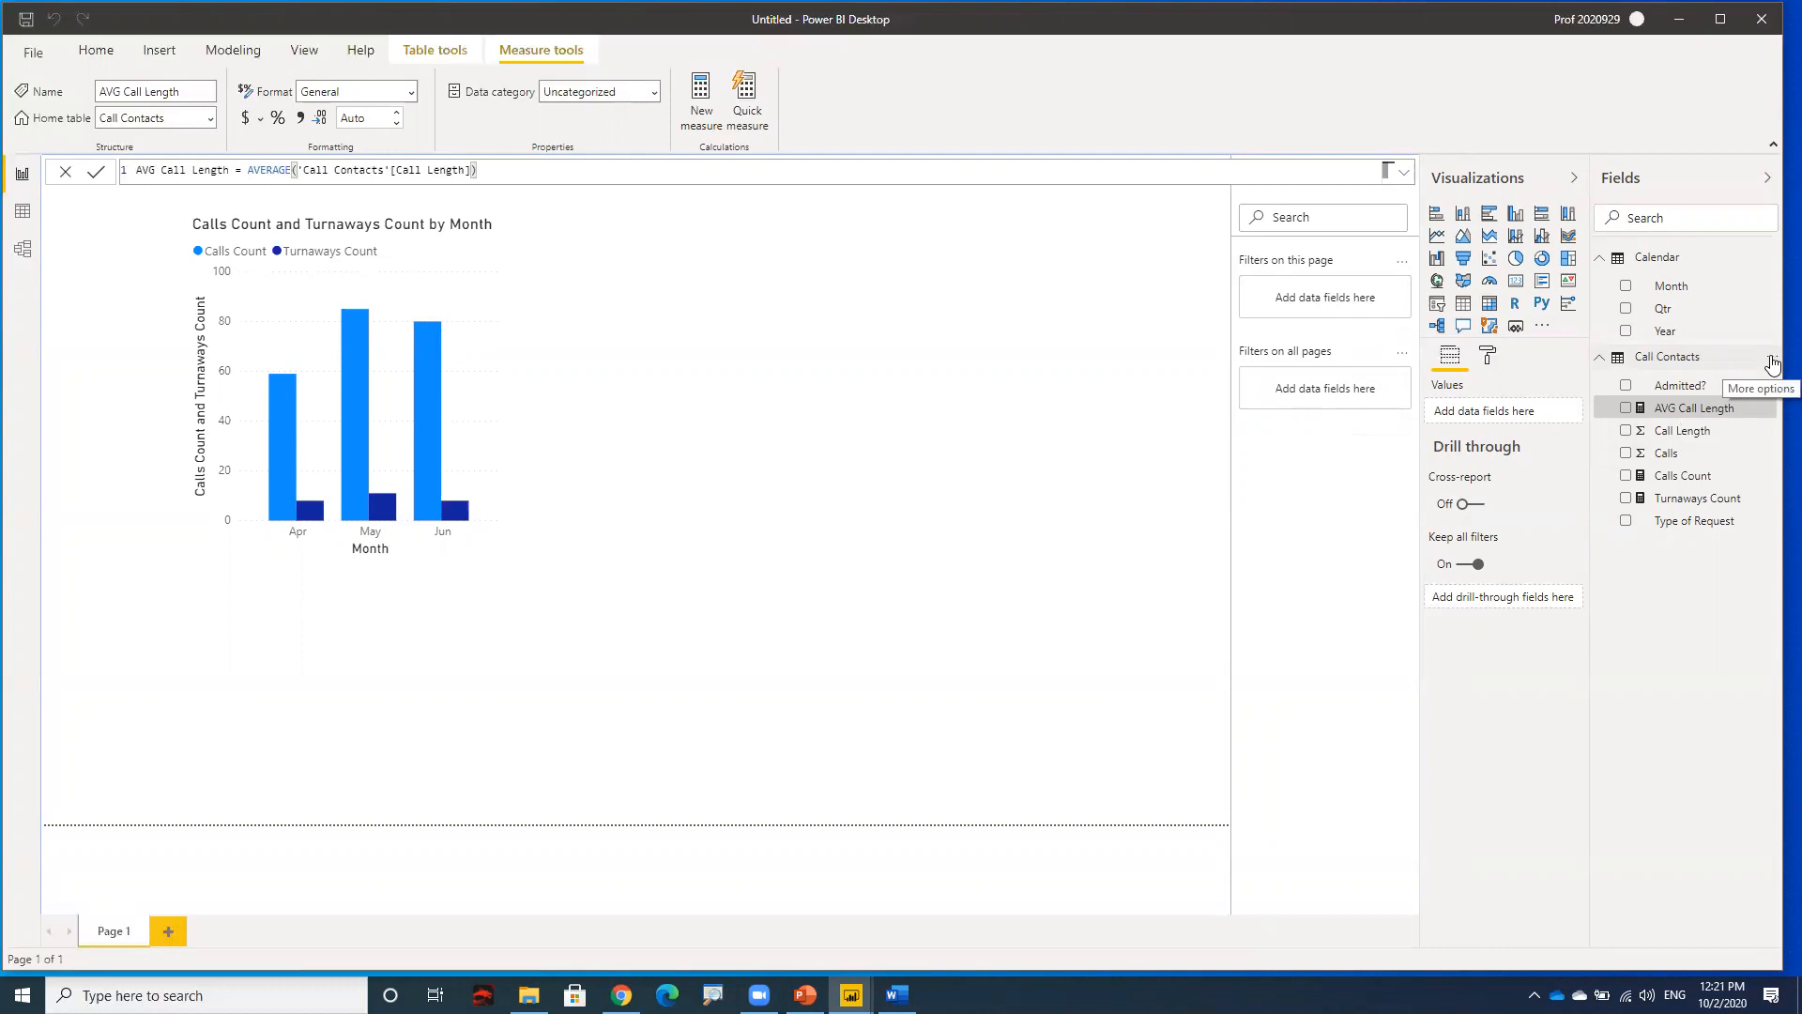
left_click(1772, 365)
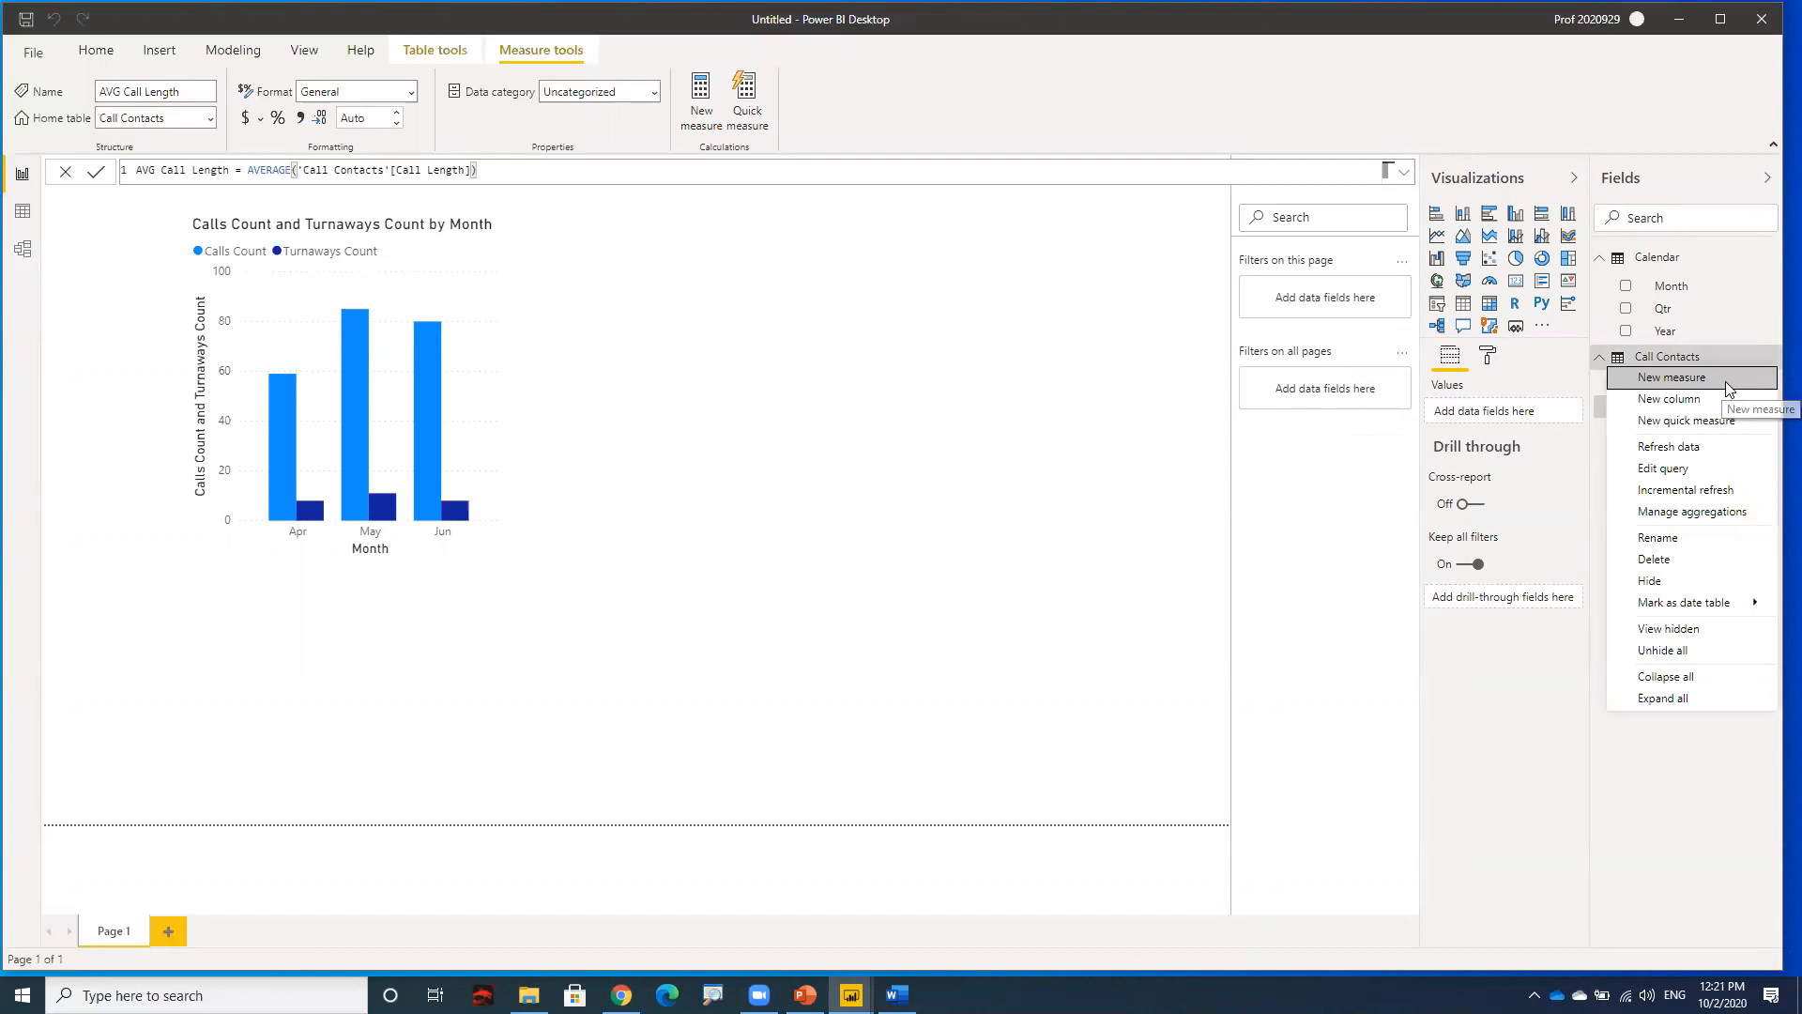
left_click(1725, 381)
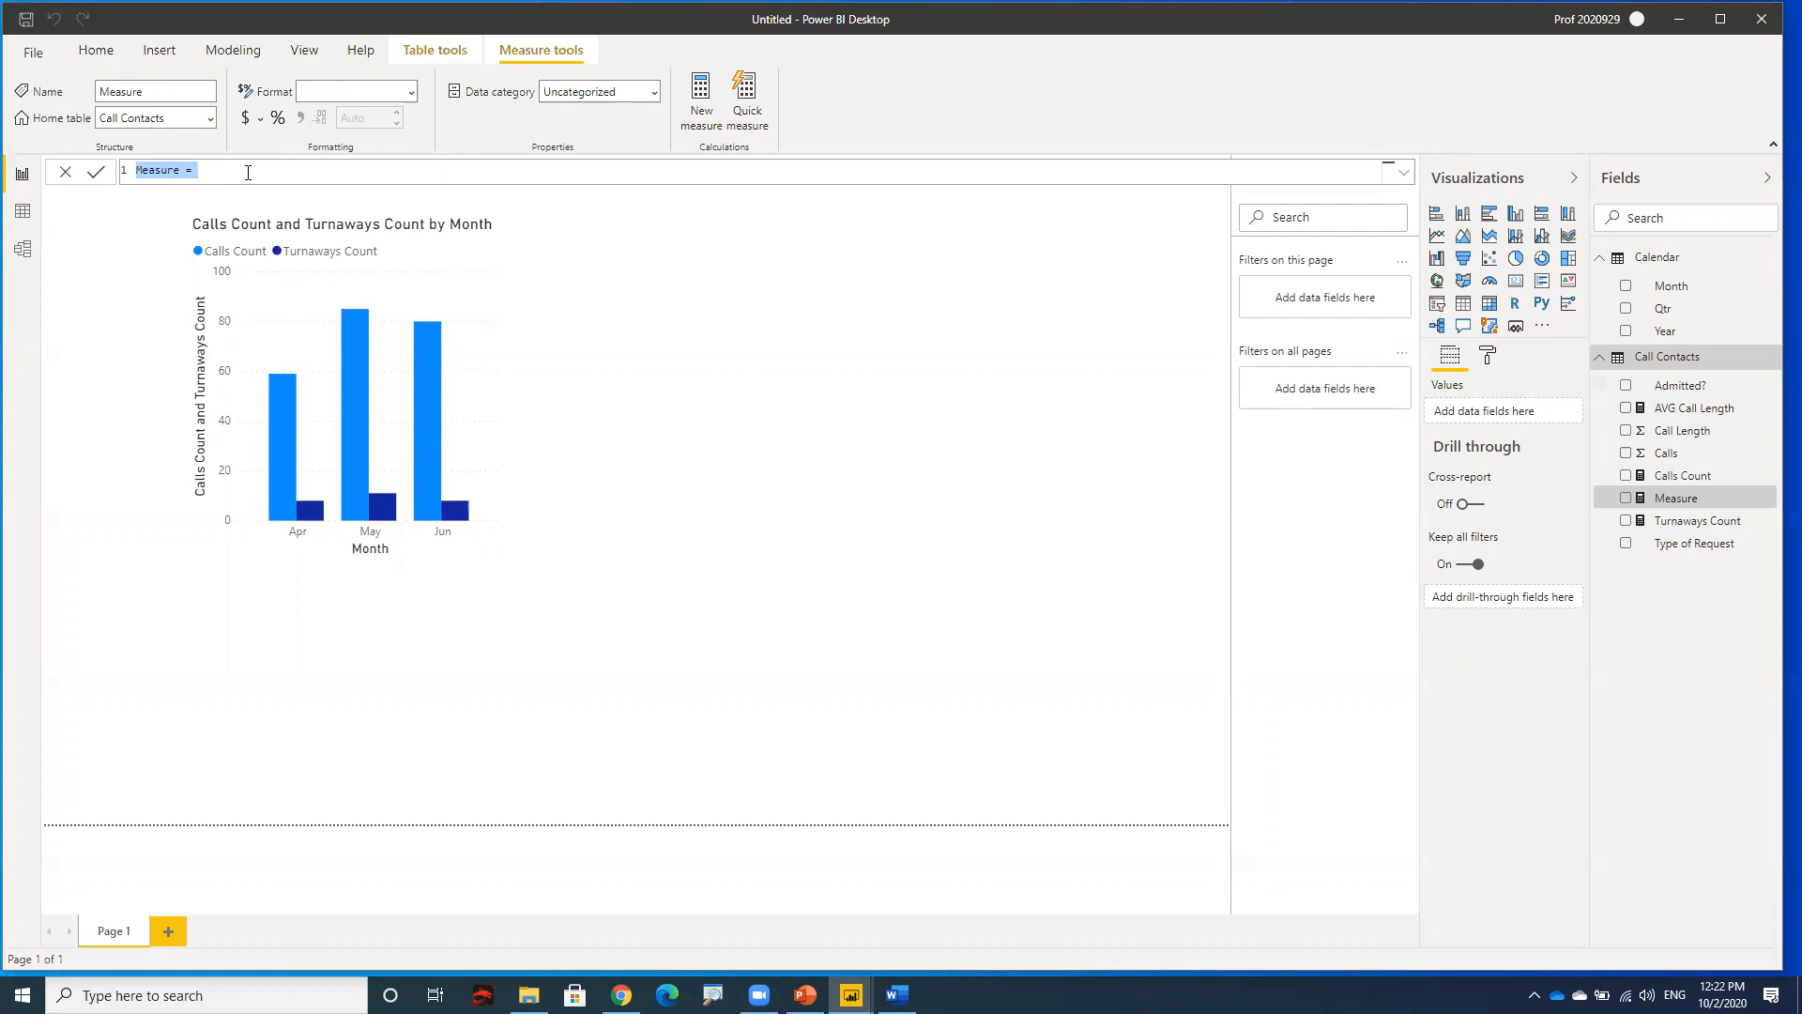
type("AVG Turnaway Call Length")
- Begin the measure's formula with CALCULATE and AVERAGE('Call Contacts'[Call Length]) as its expression
type("cal")
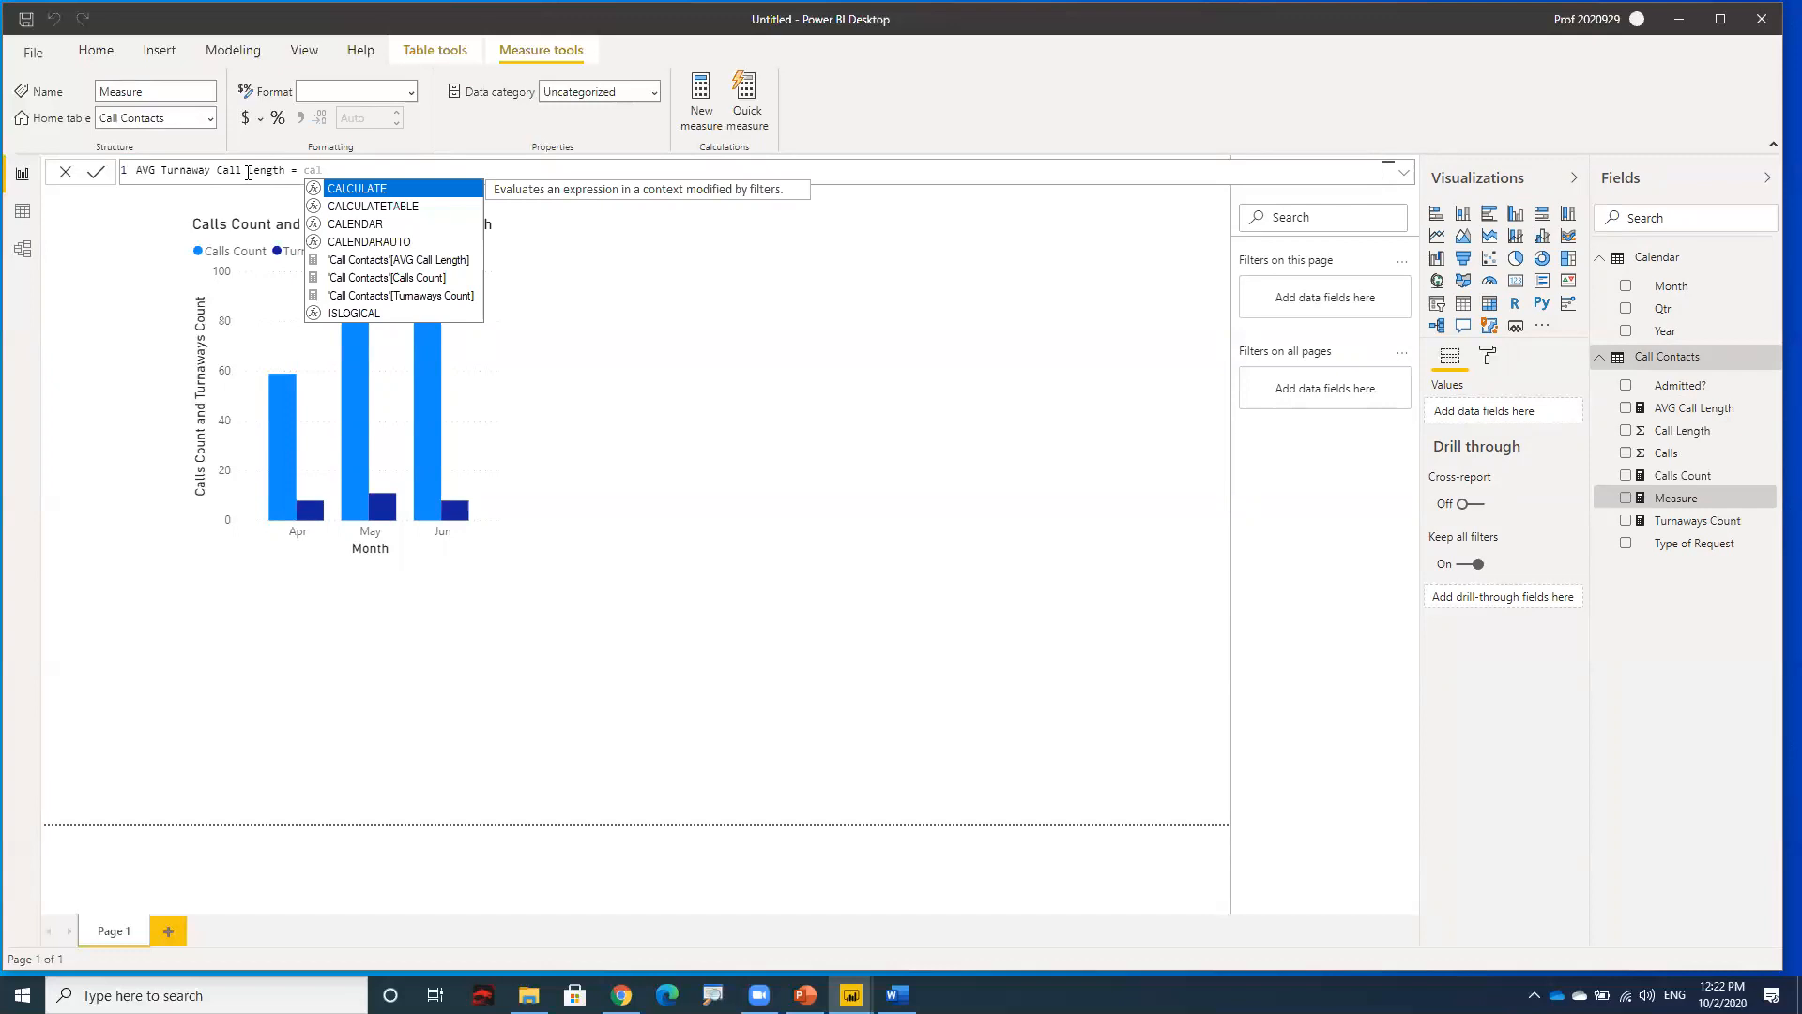
key("Tab")
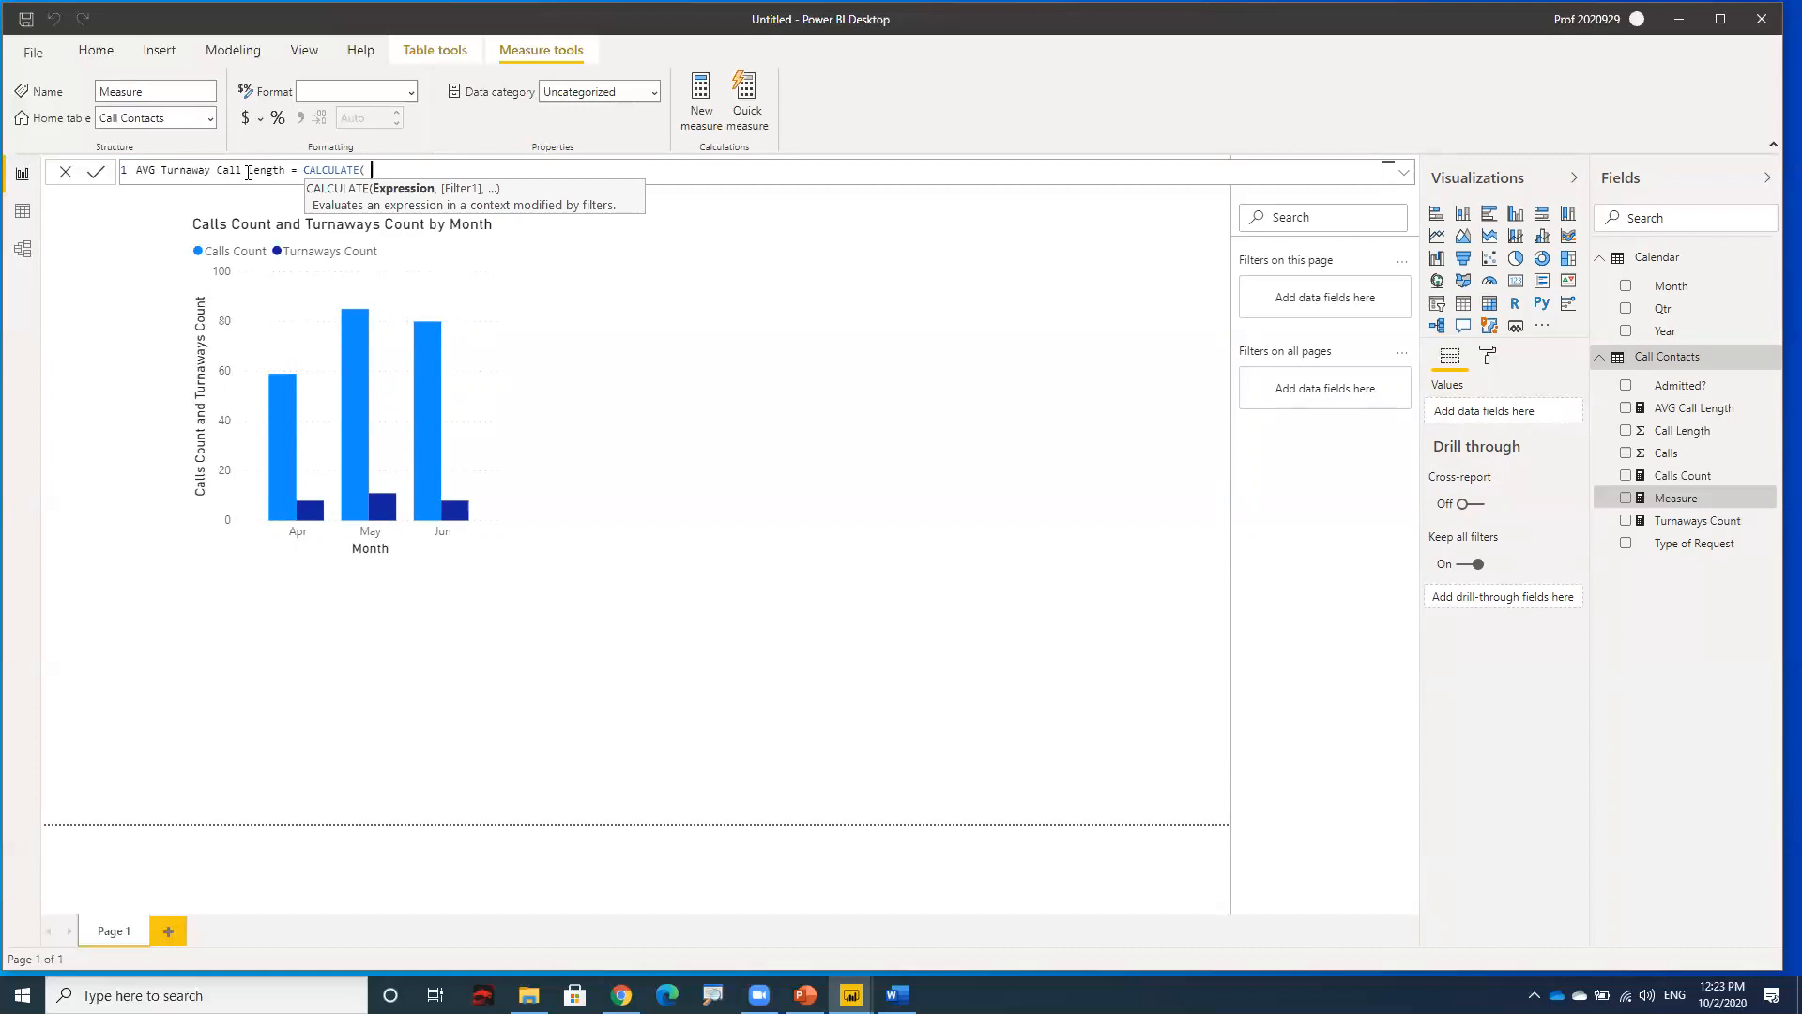
type("ave")
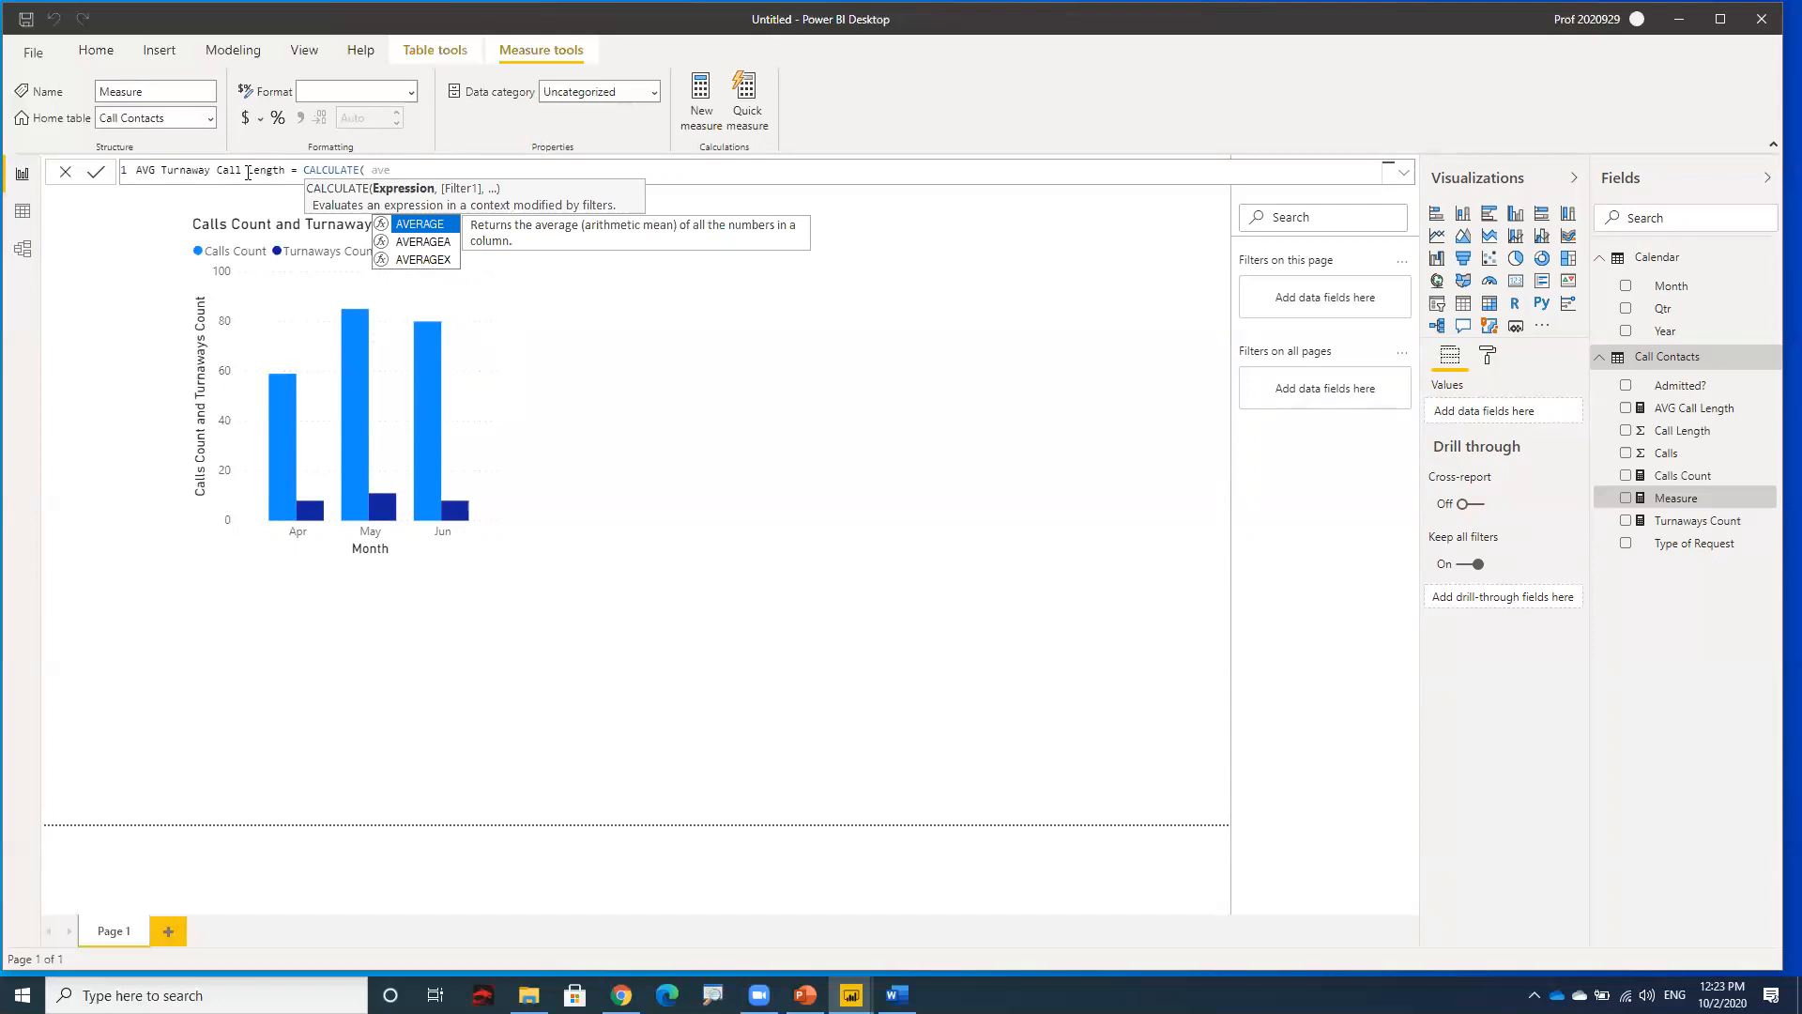
key("Tab")
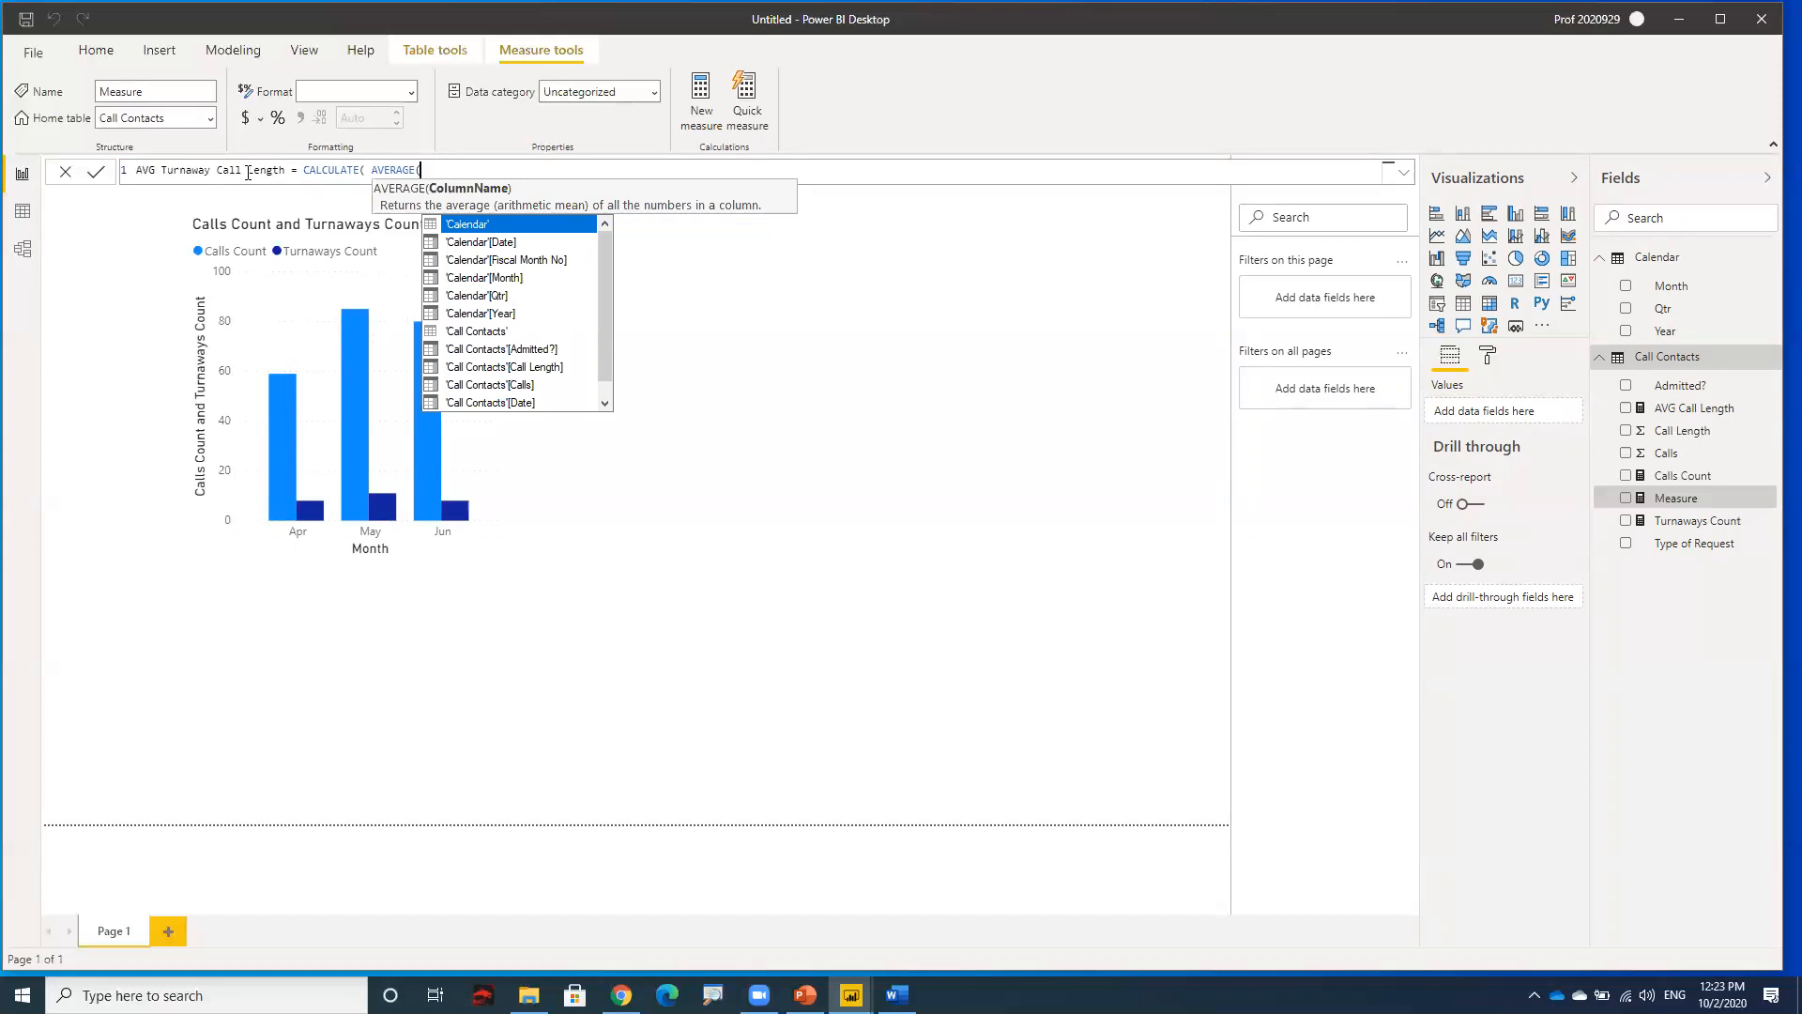
left_click(541, 367)
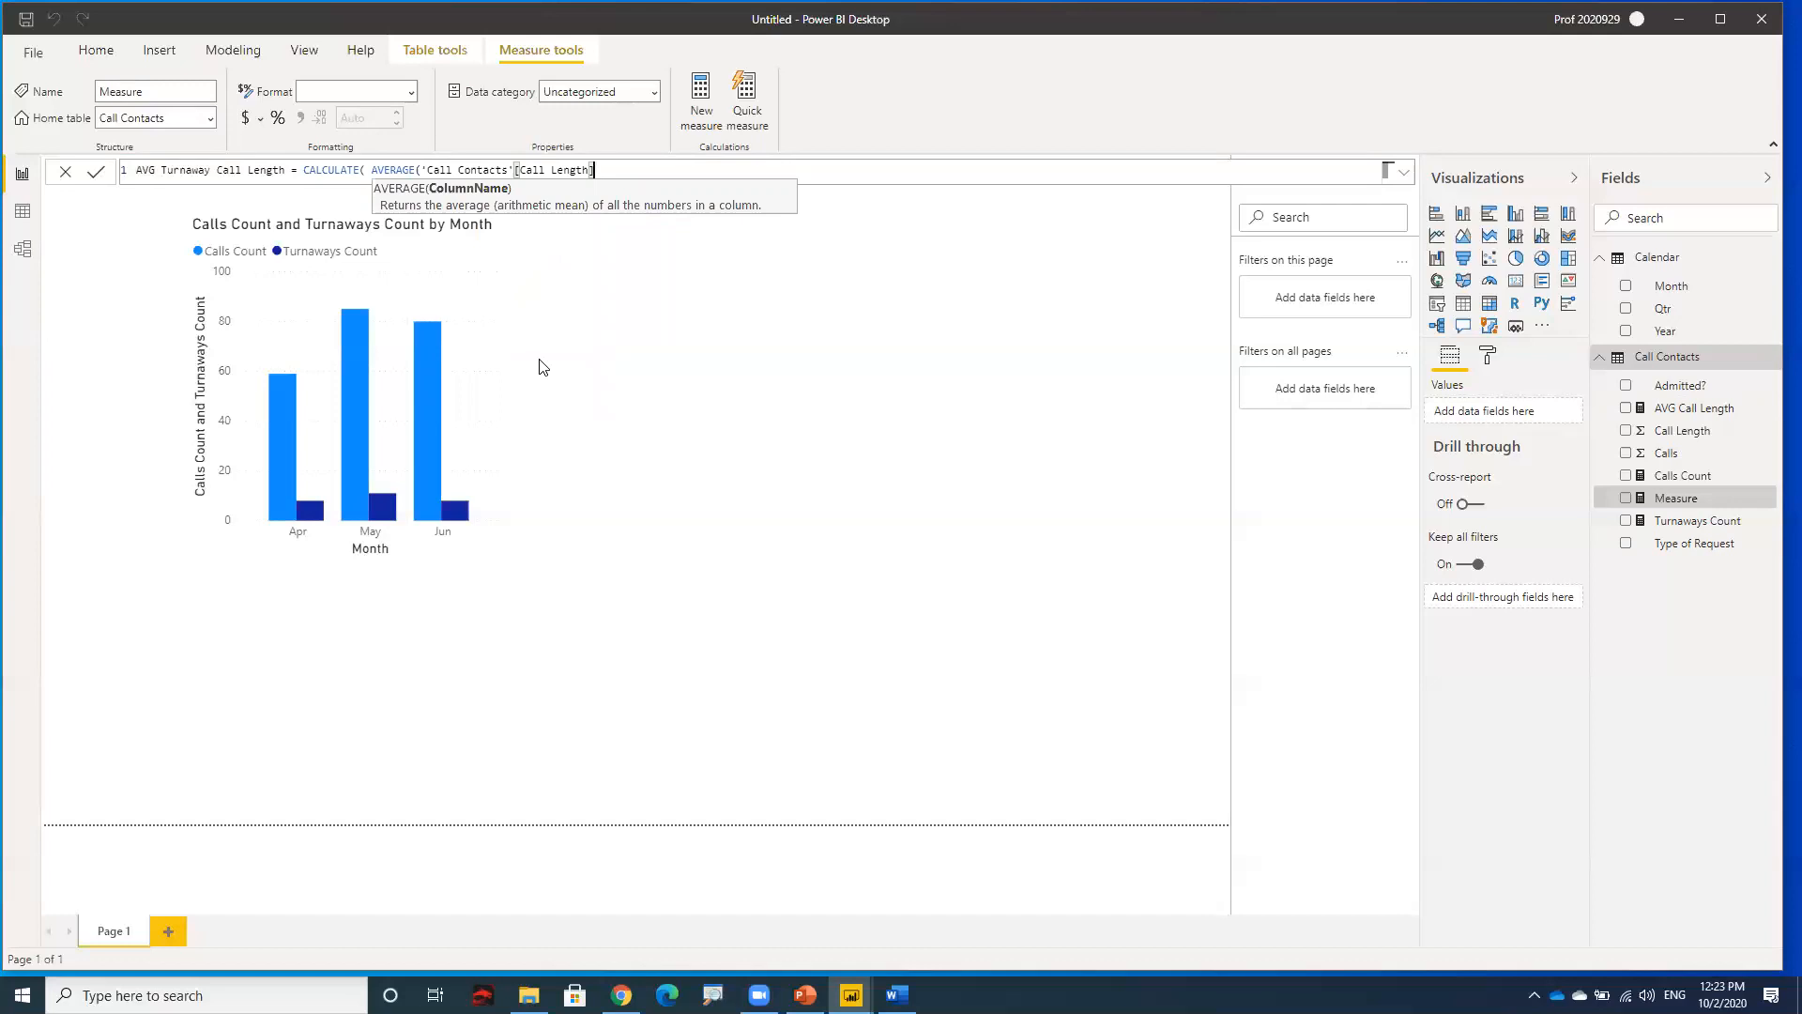
type(")")
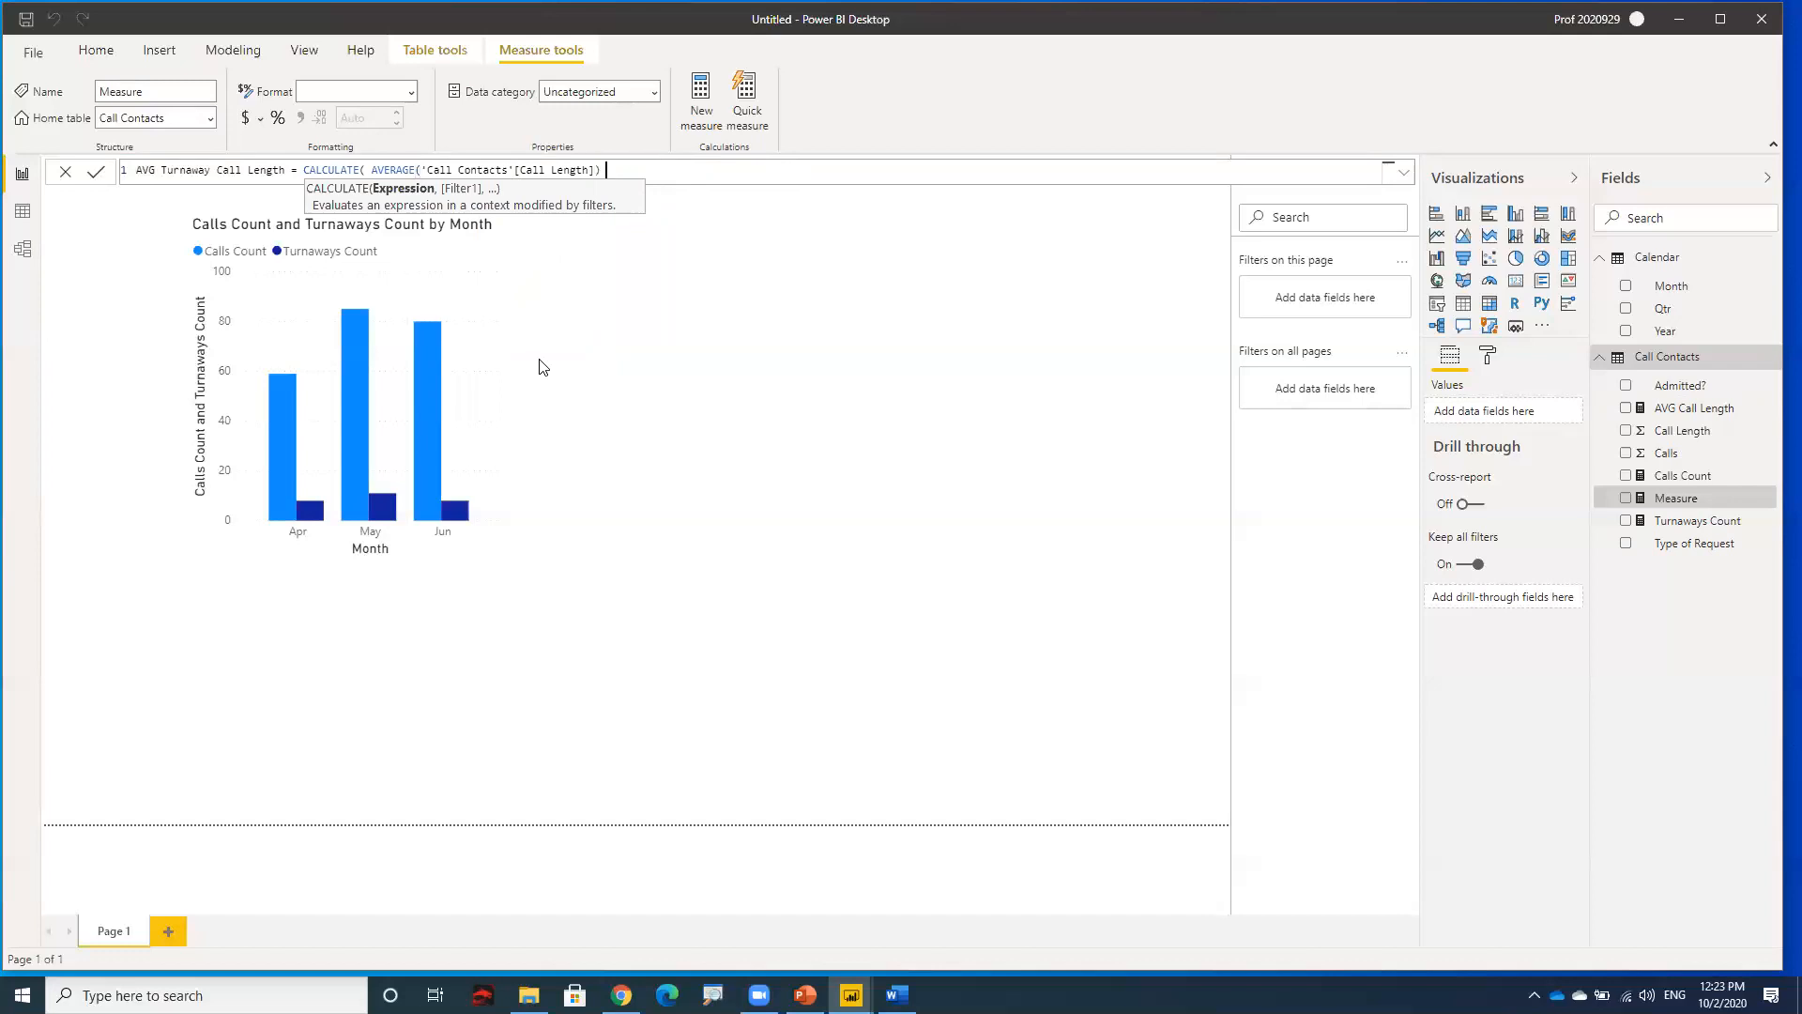
- Add the filter 'Call Contacts'[Admitted?] = "Not Admitted" to the CALCULATE formula and commit the measure
type(",")
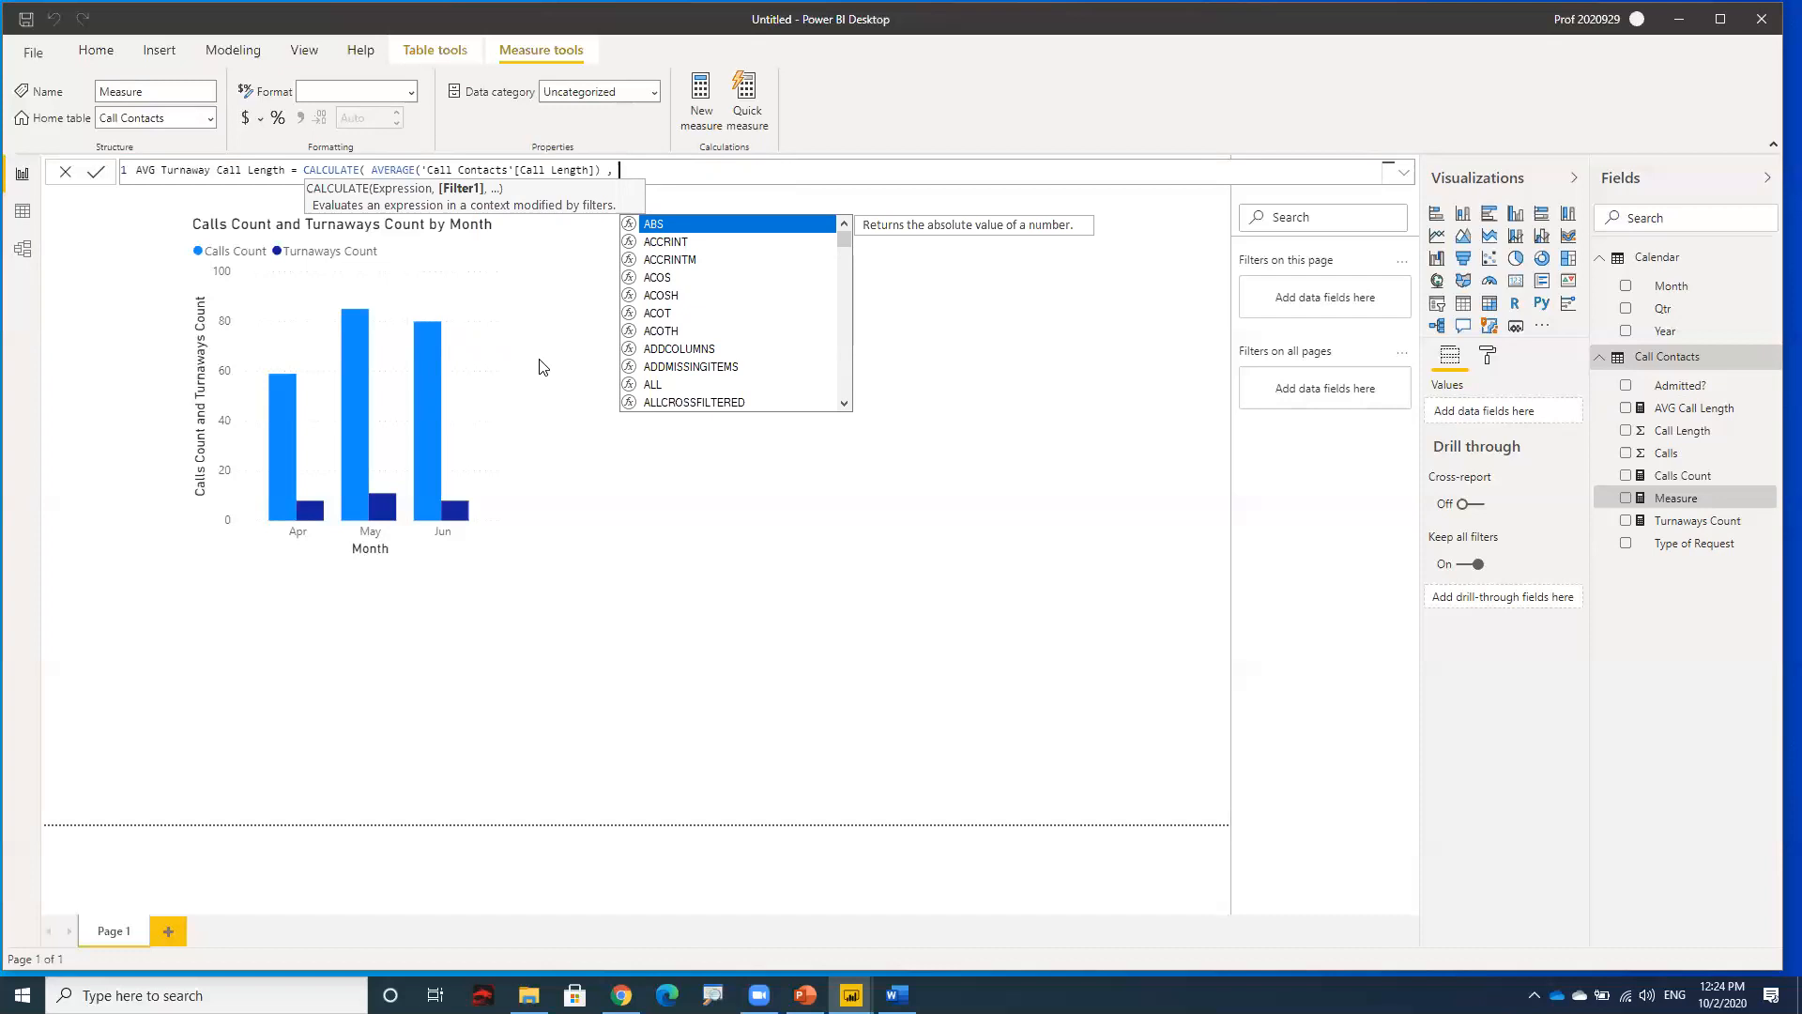
type("adm")
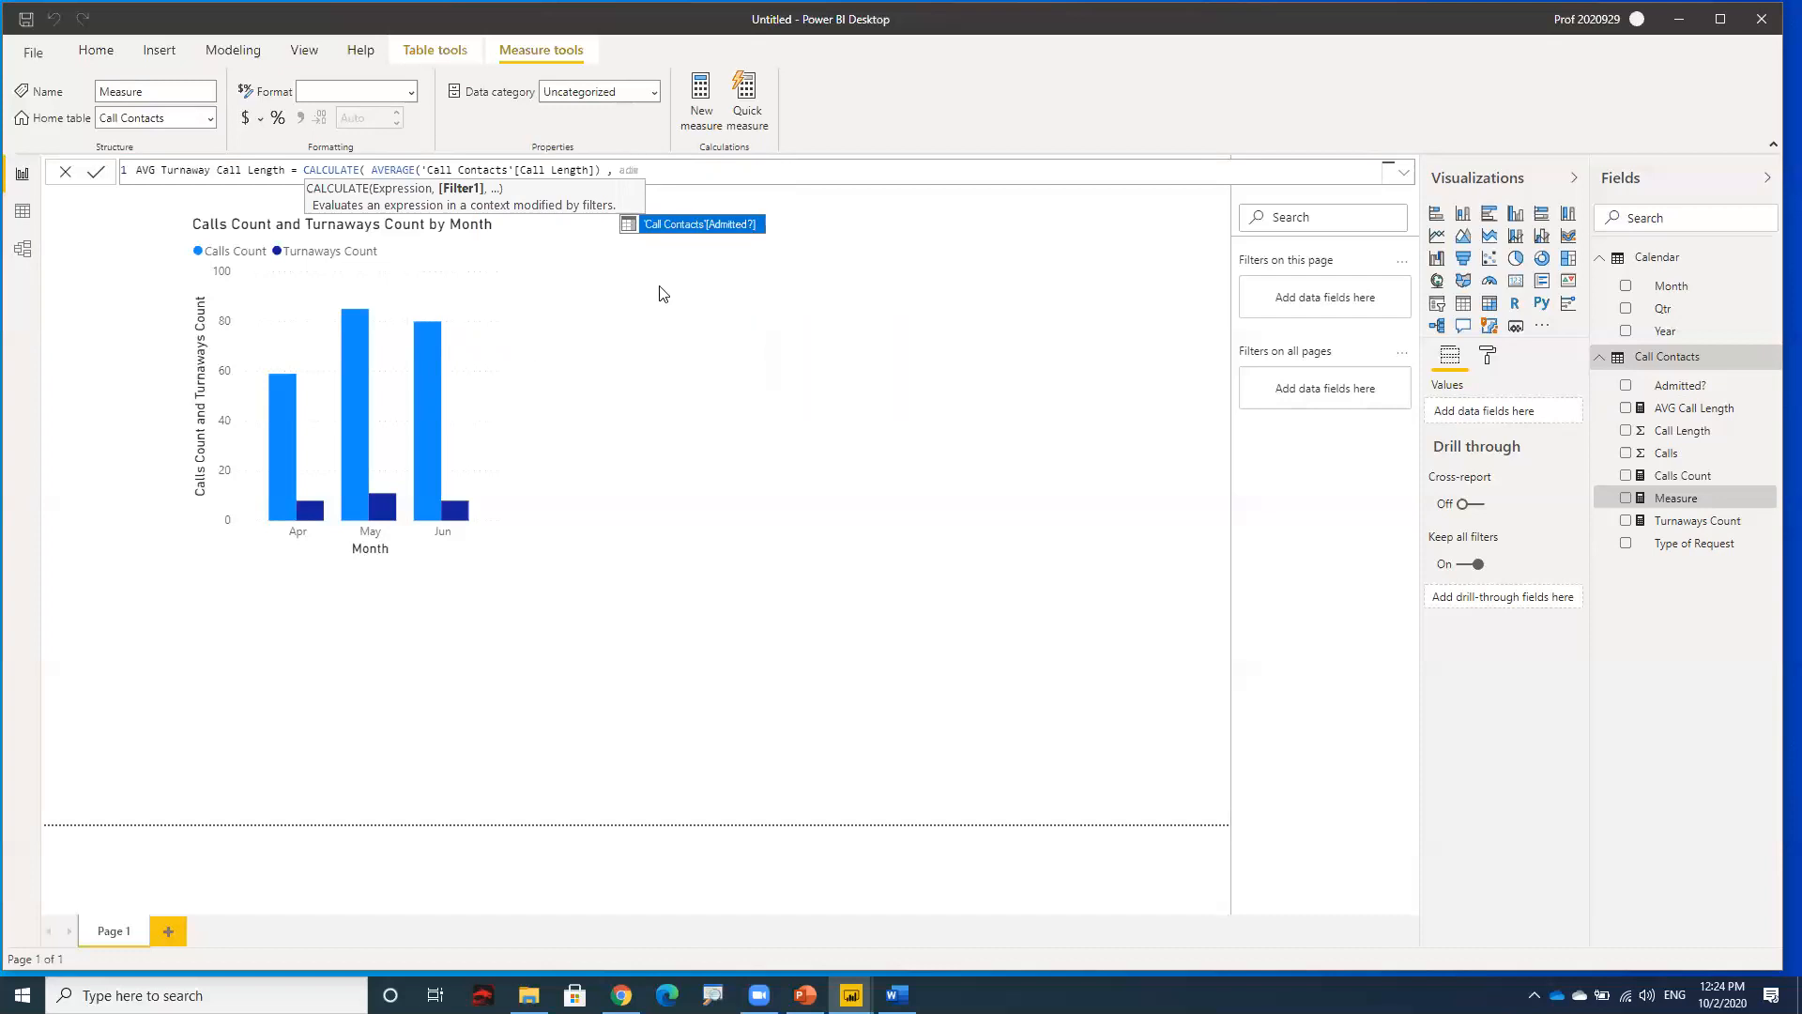
left_click(698, 227)
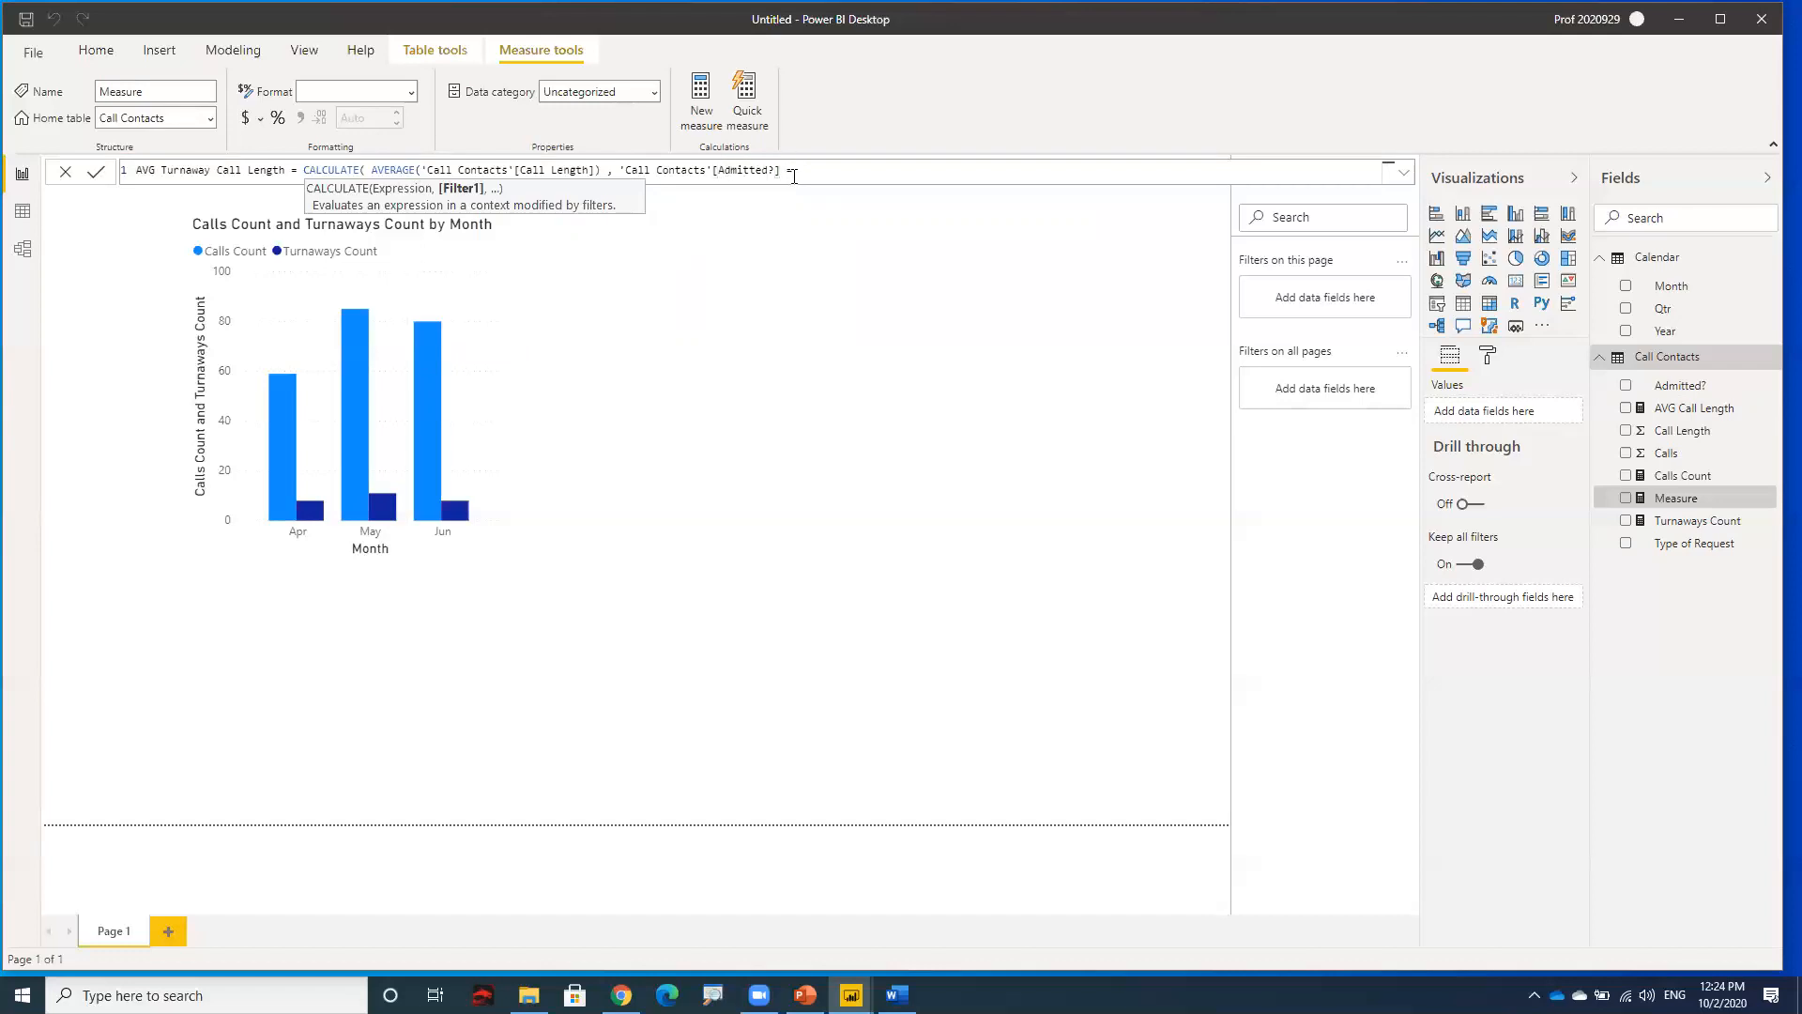
type("=\"")
type("Not Admitted")
type(")")
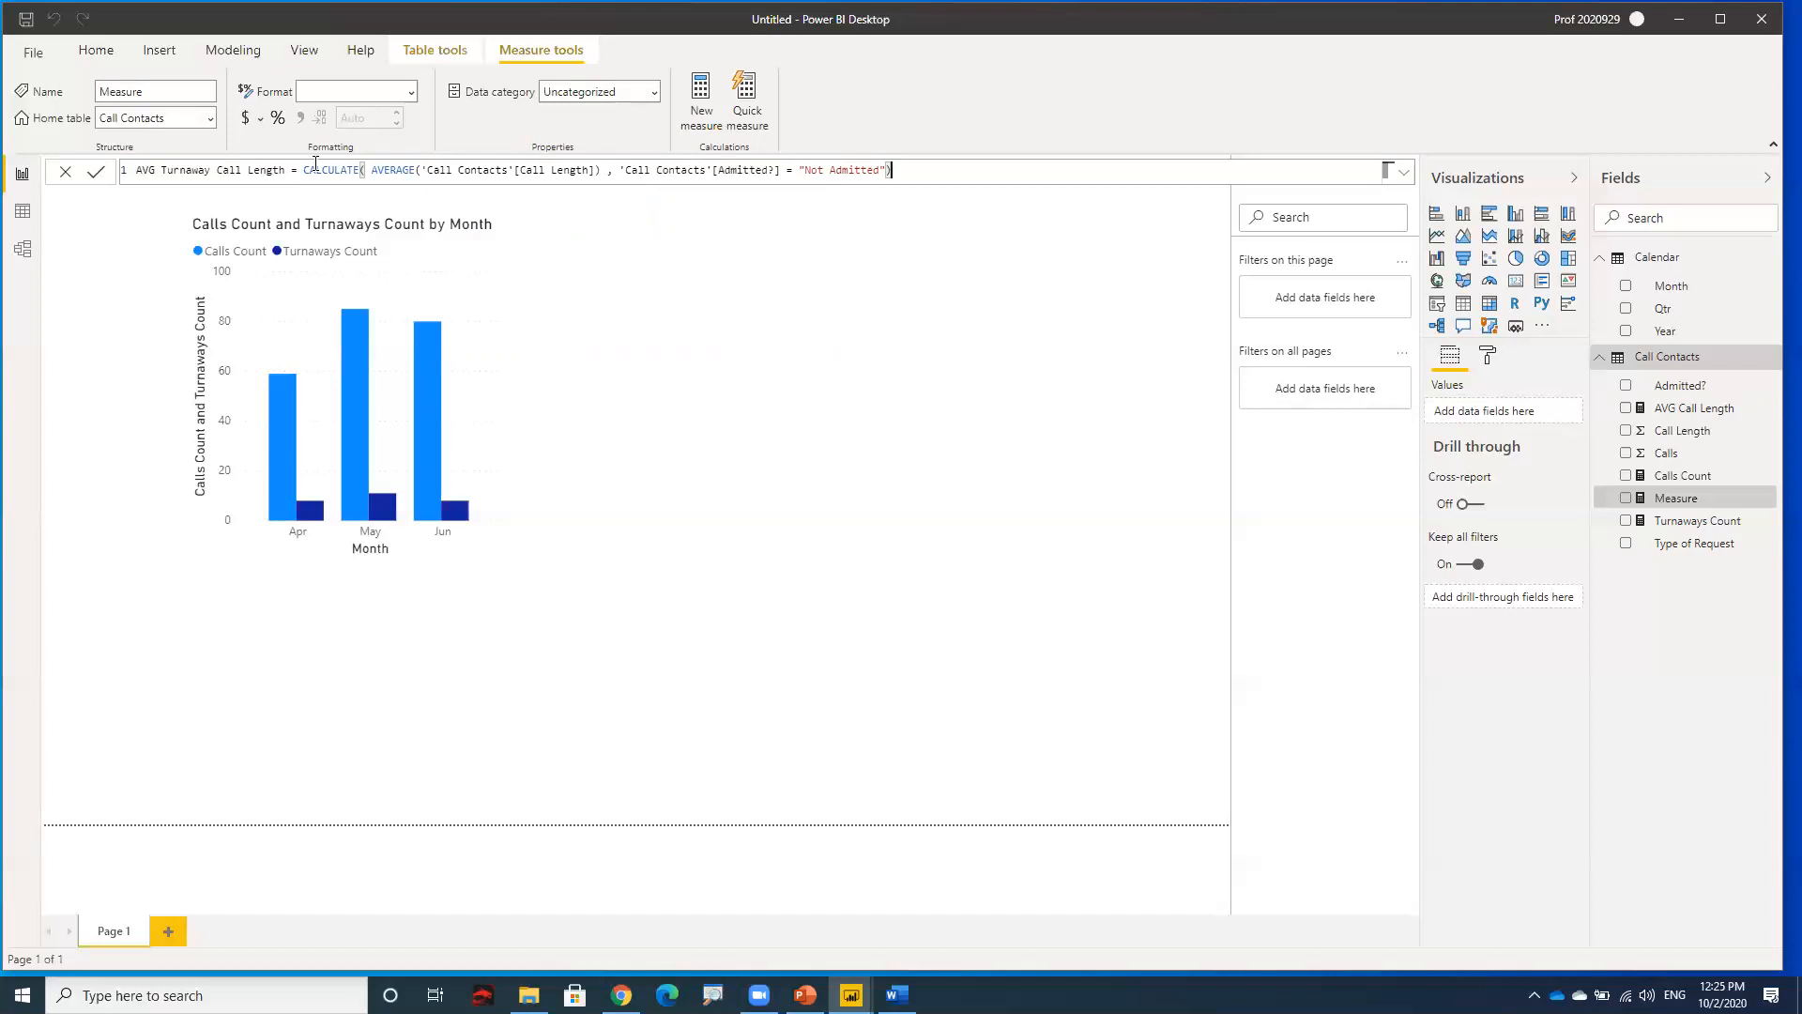
left_click_drag(372, 169, 601, 170)
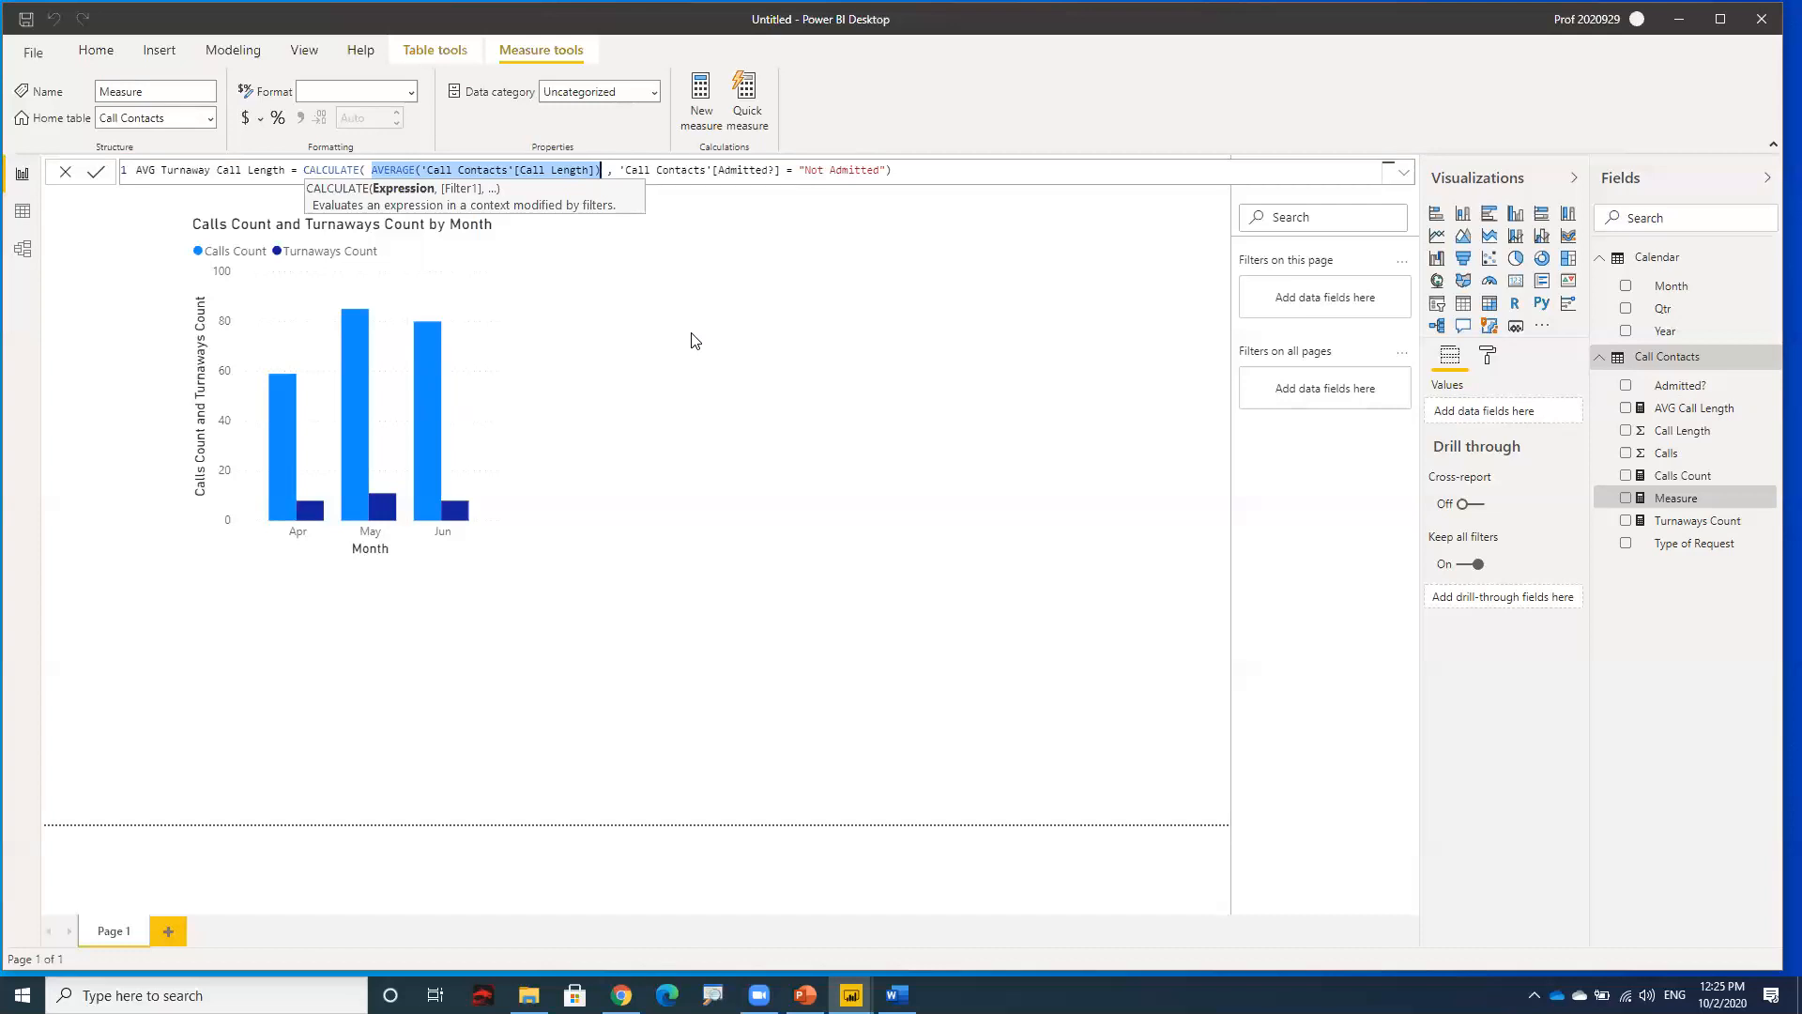
left_click(95, 176)
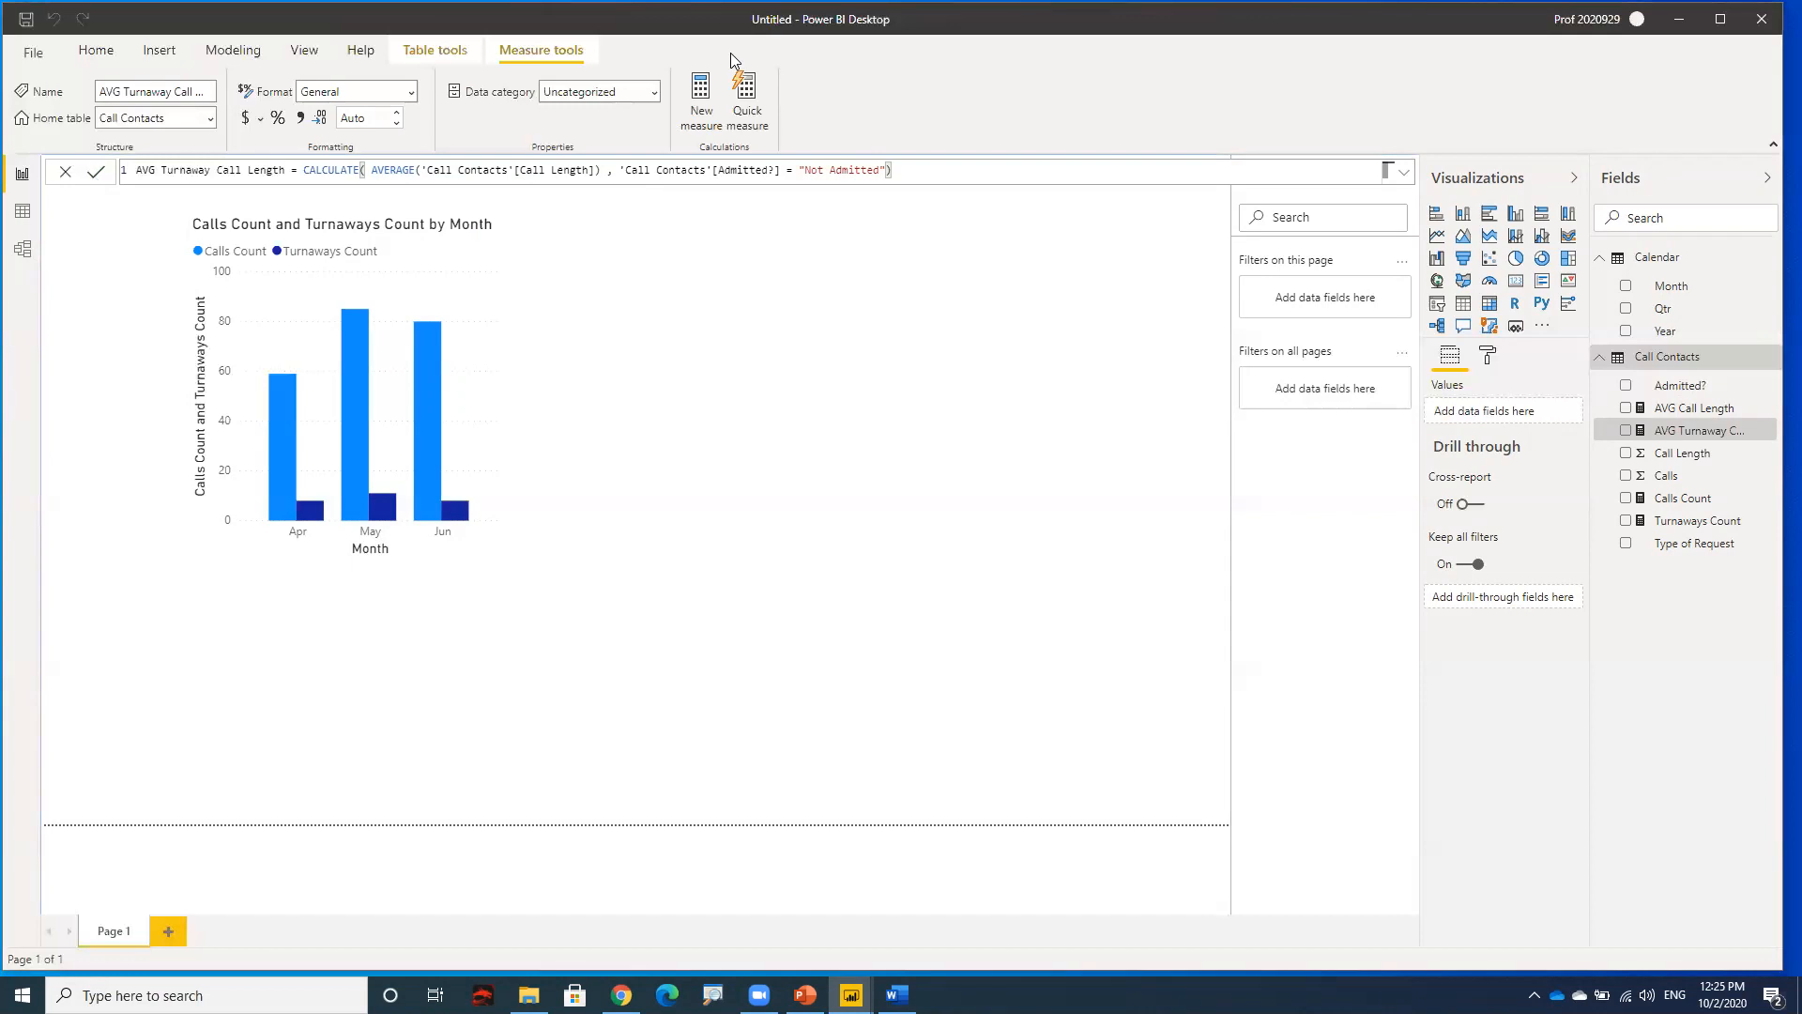
- Add a line chart with Month on the axis and AVG Call Length and AVG Turnaway Call Length as values
left_click(1000, 253)
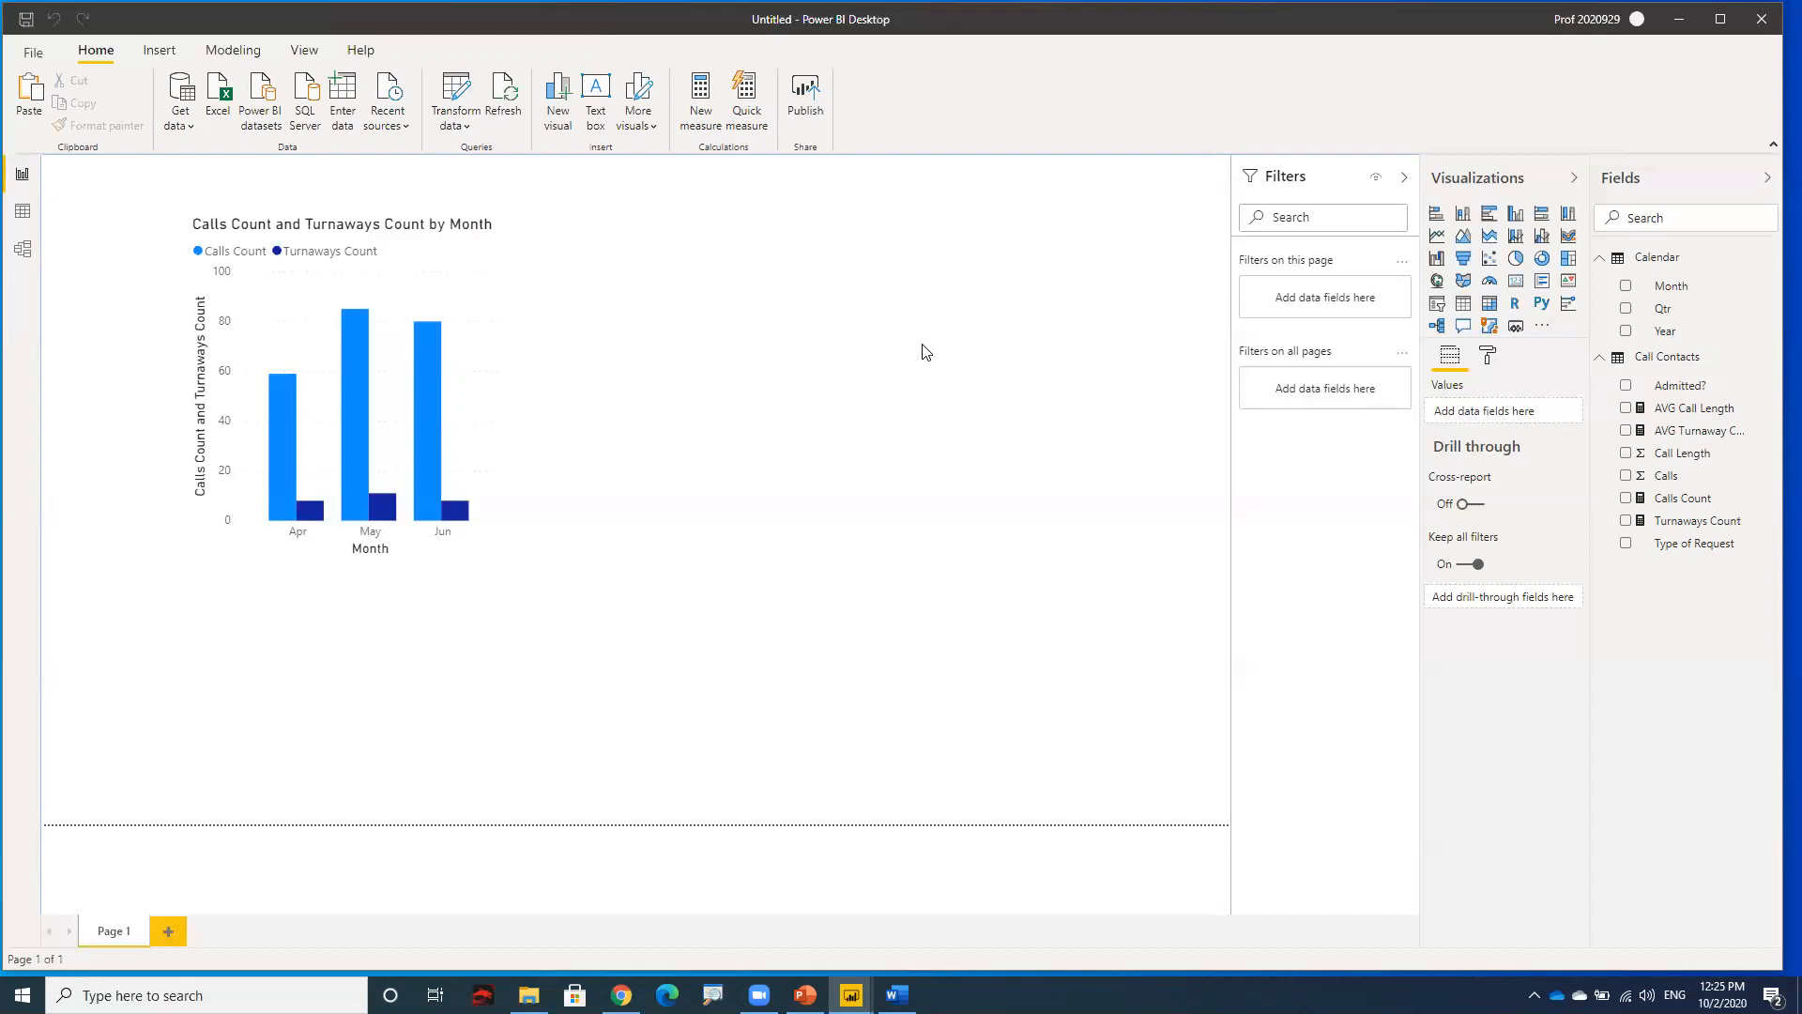
left_click(1439, 238)
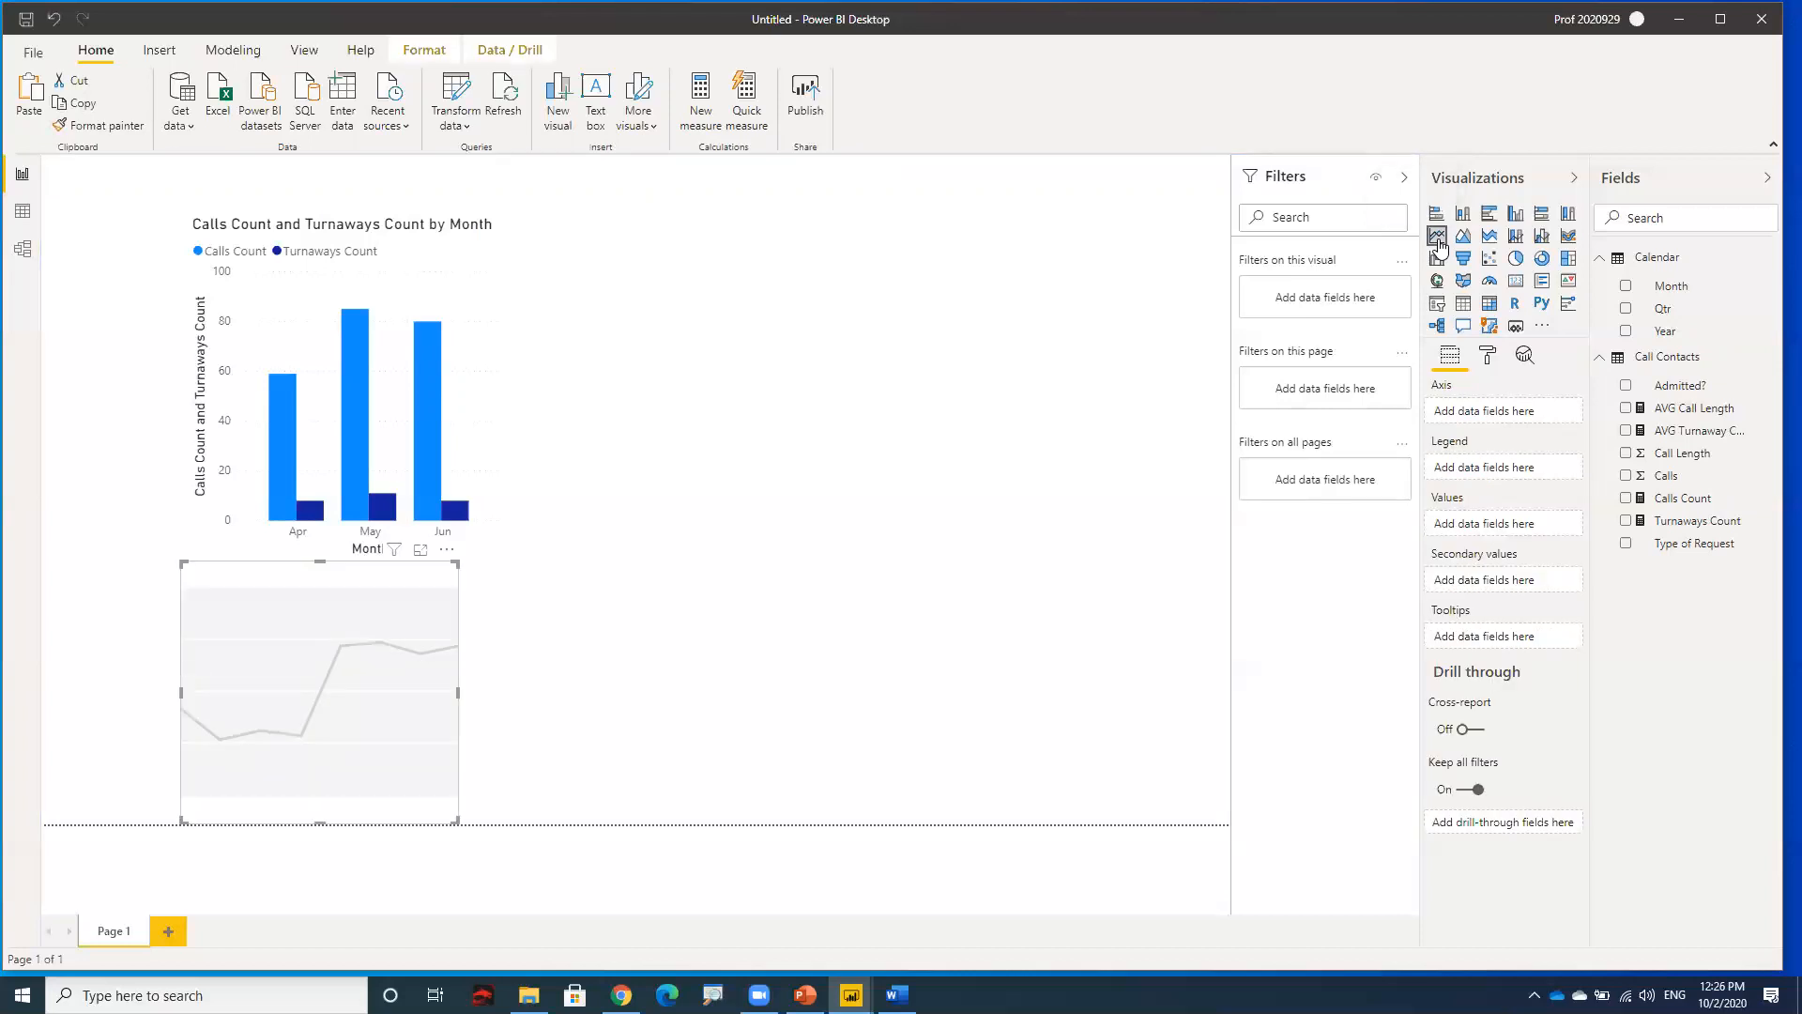
left_click(1626, 287)
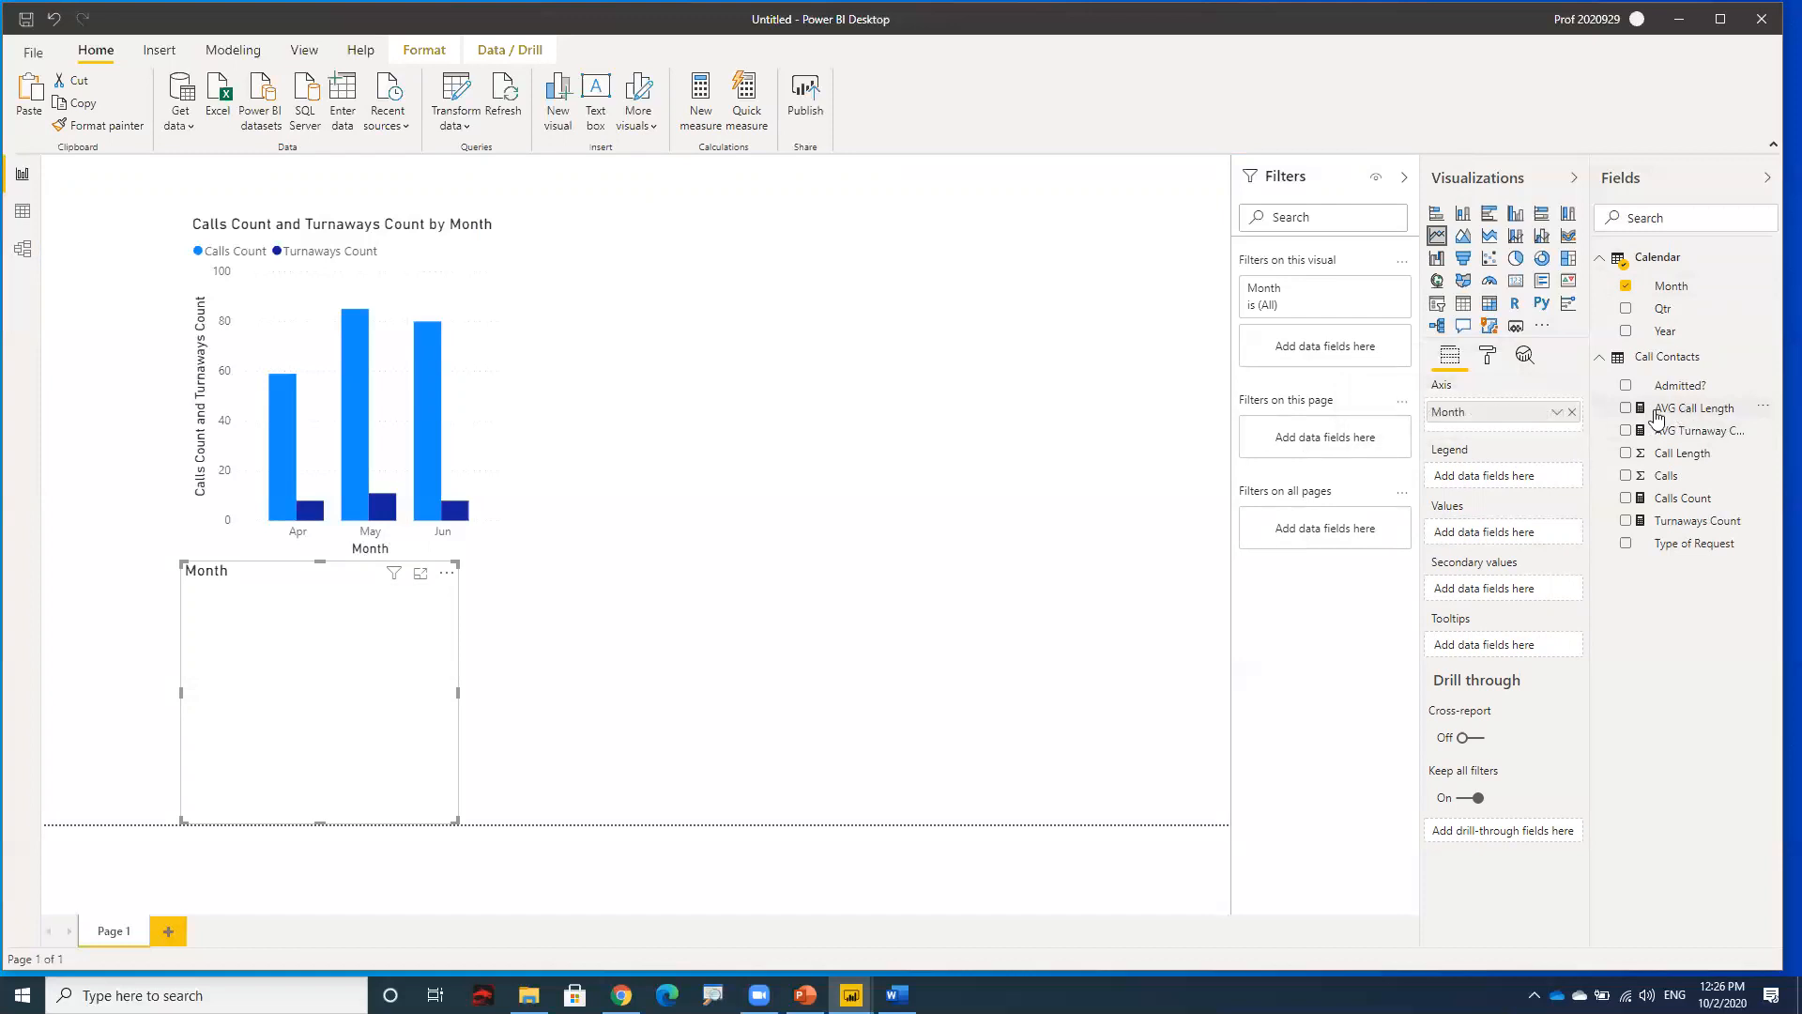
left_click(1627, 409)
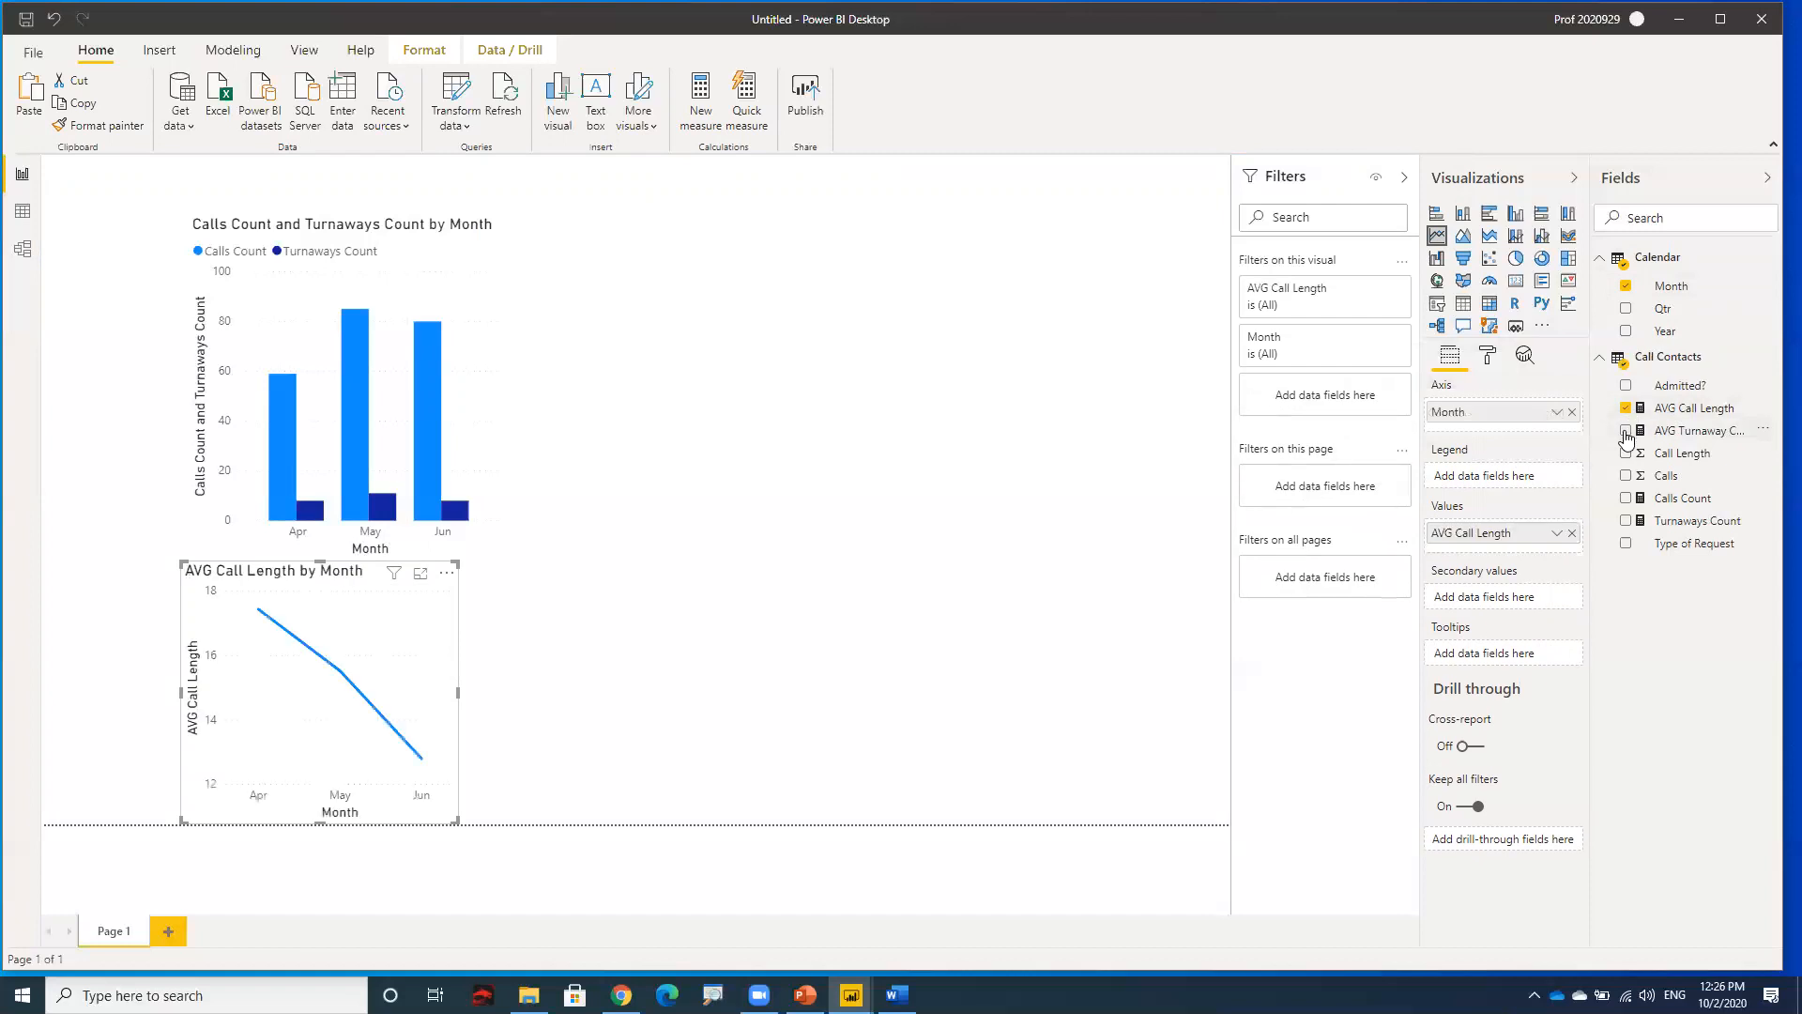
left_click(1627, 432)
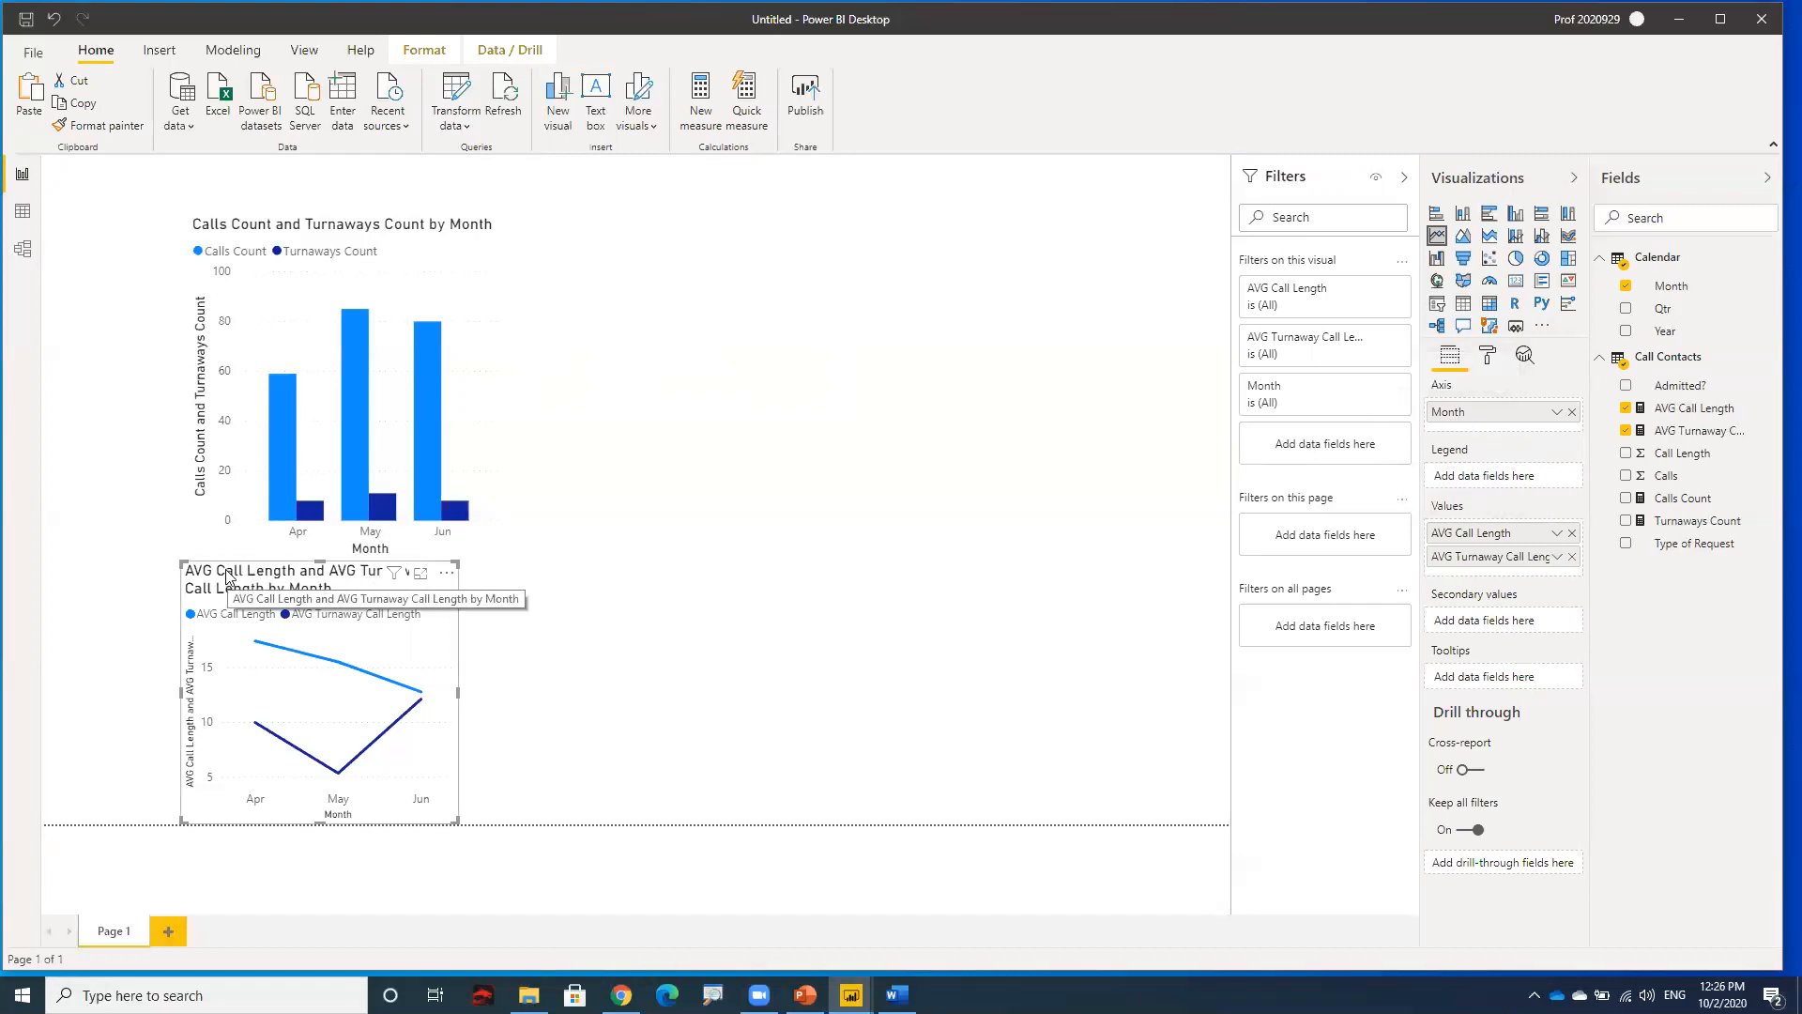
- Place the line chart beside the column chart, widen it, and align and shorten the column chart to match
left_click_drag(228, 576, 842, 232)
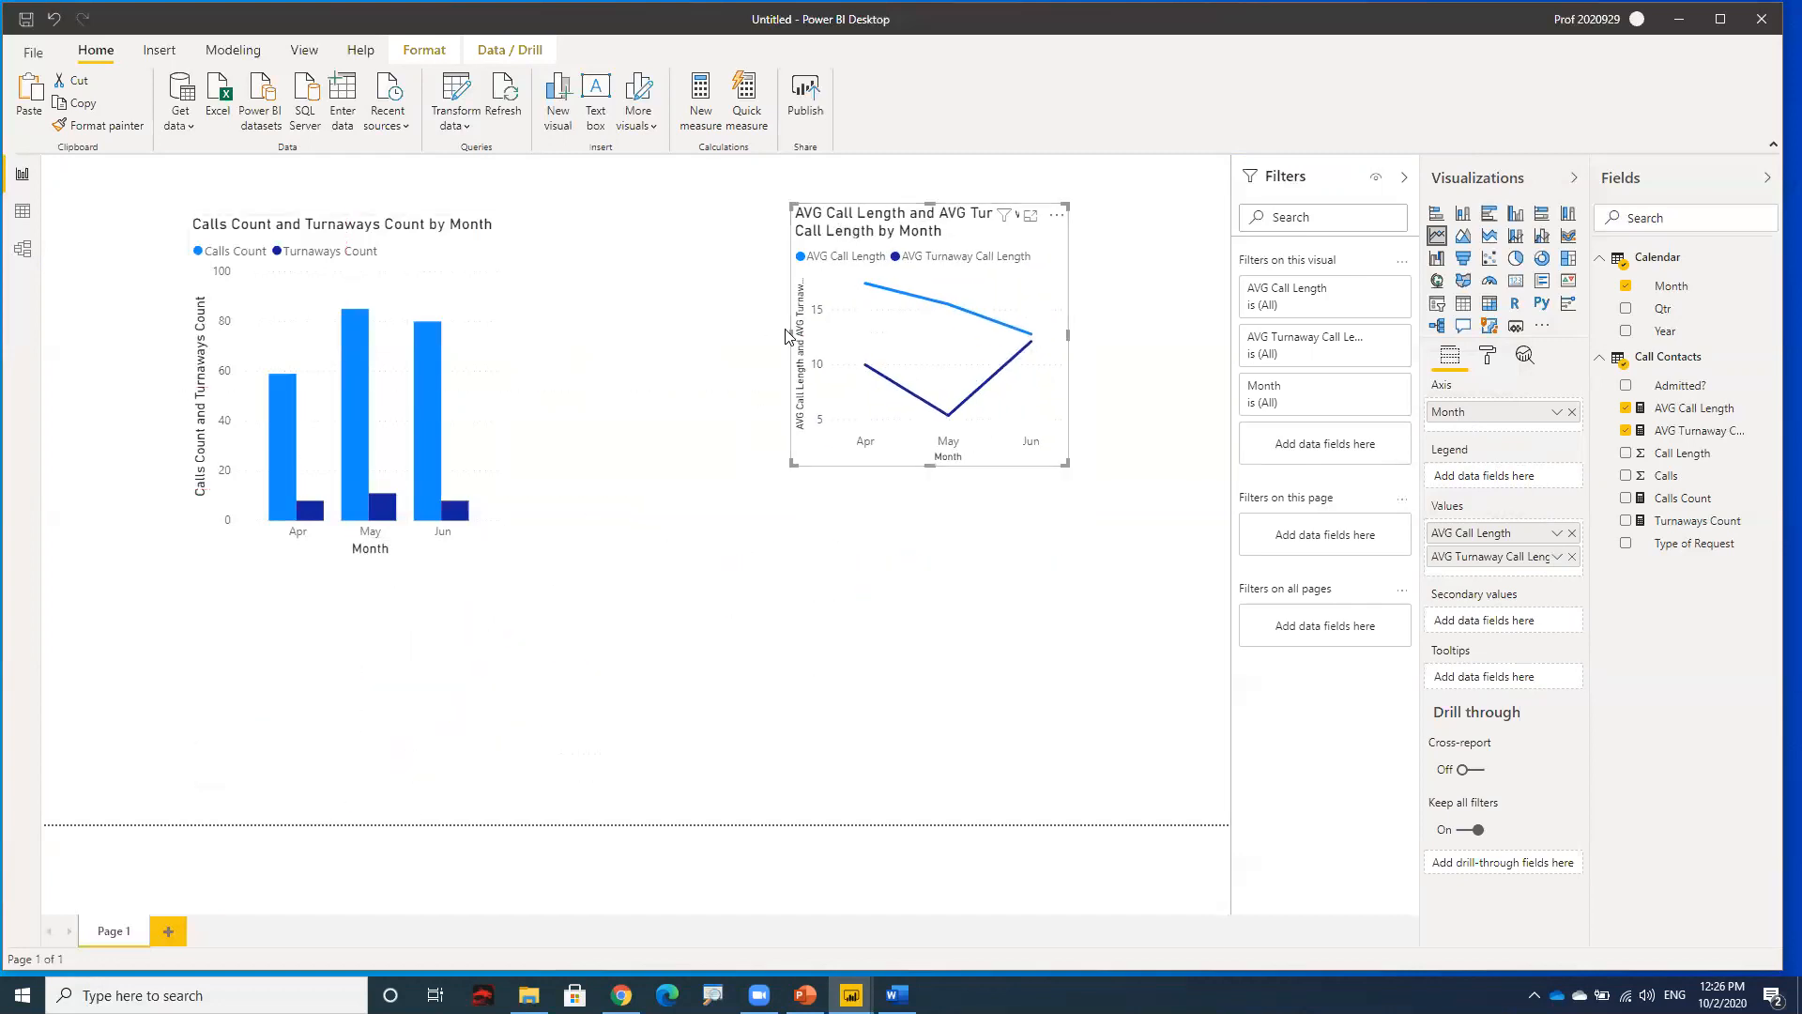
left_click_drag(791, 333, 684, 330)
left_click_drag(327, 229, 409, 217)
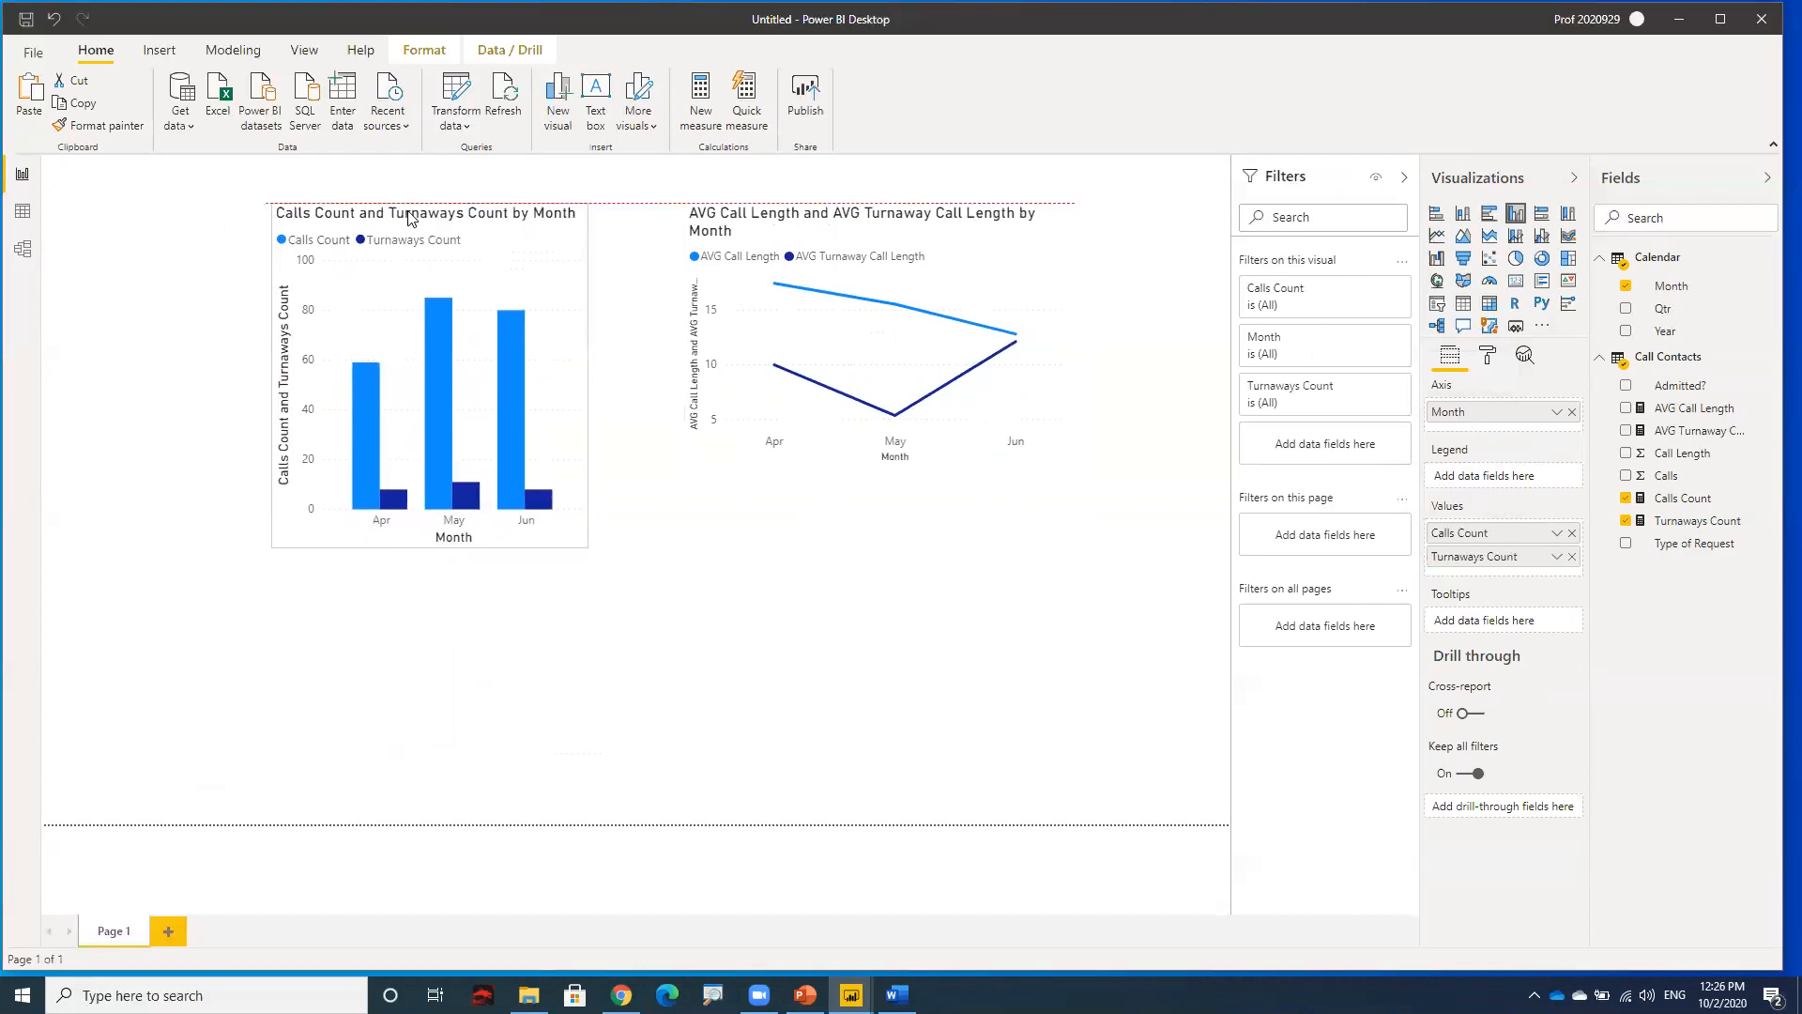
left_click_drag(435, 538, 447, 474)
left_click(445, 547)
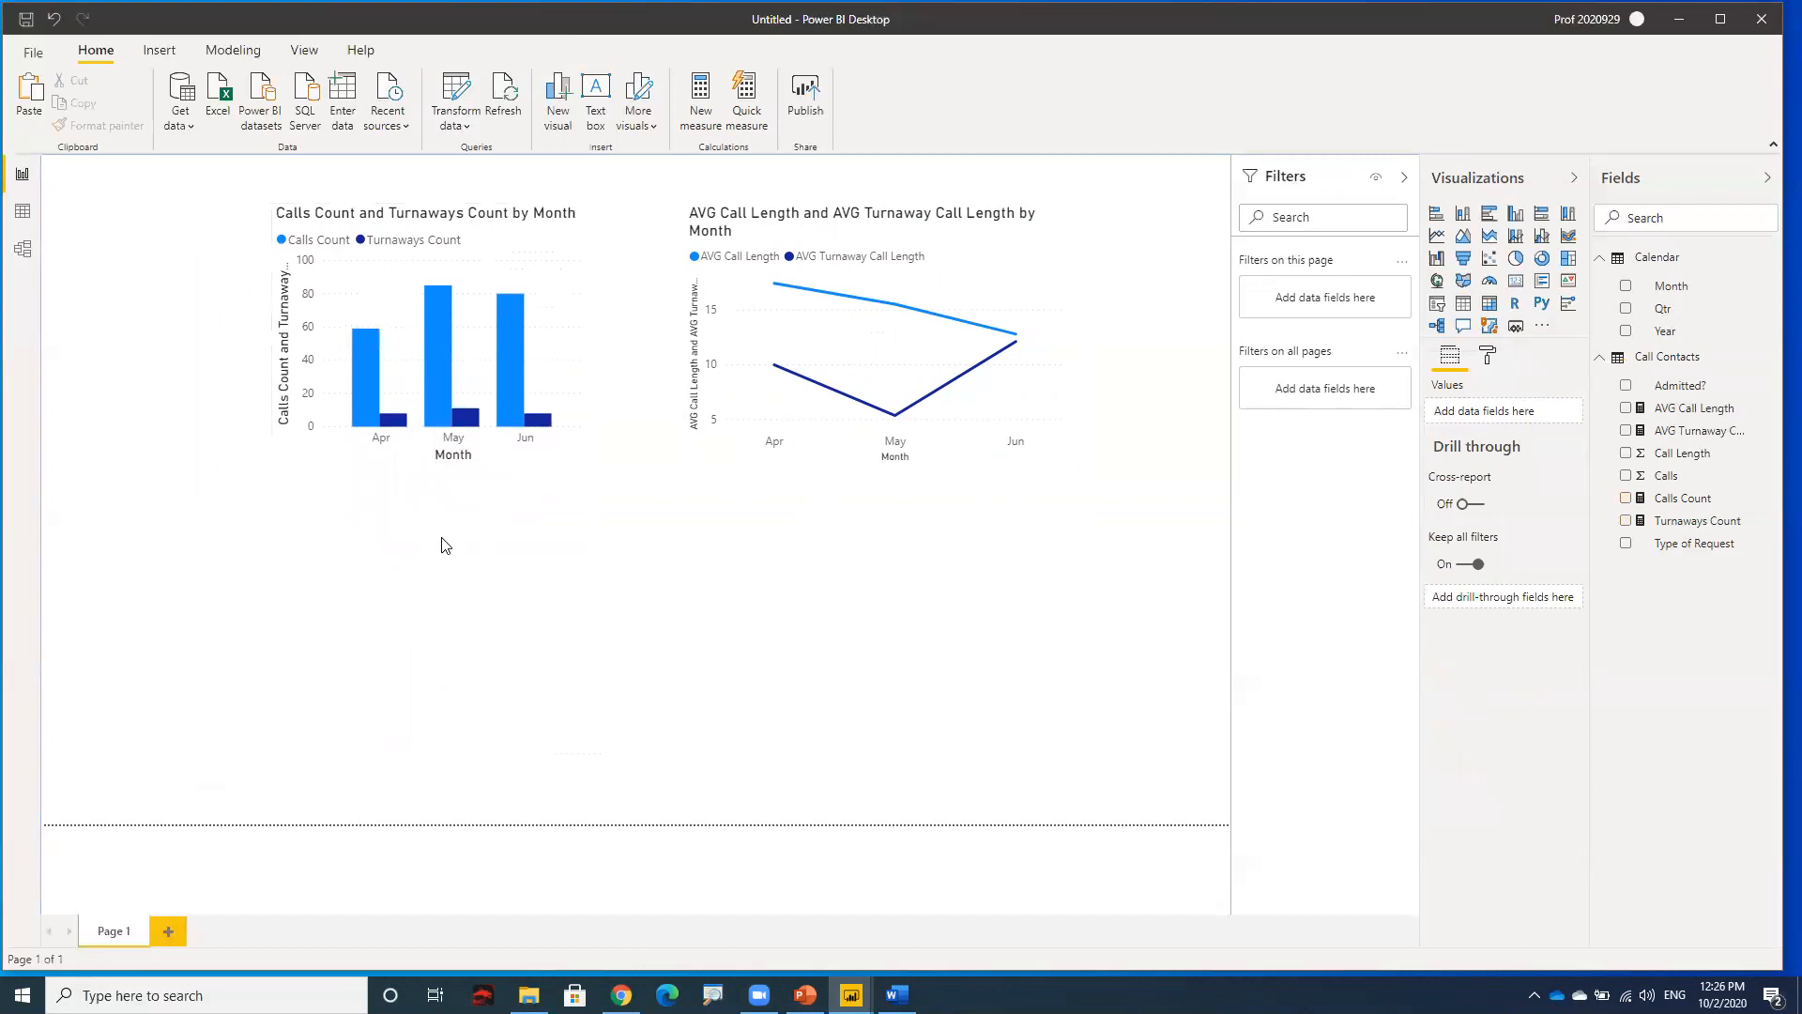
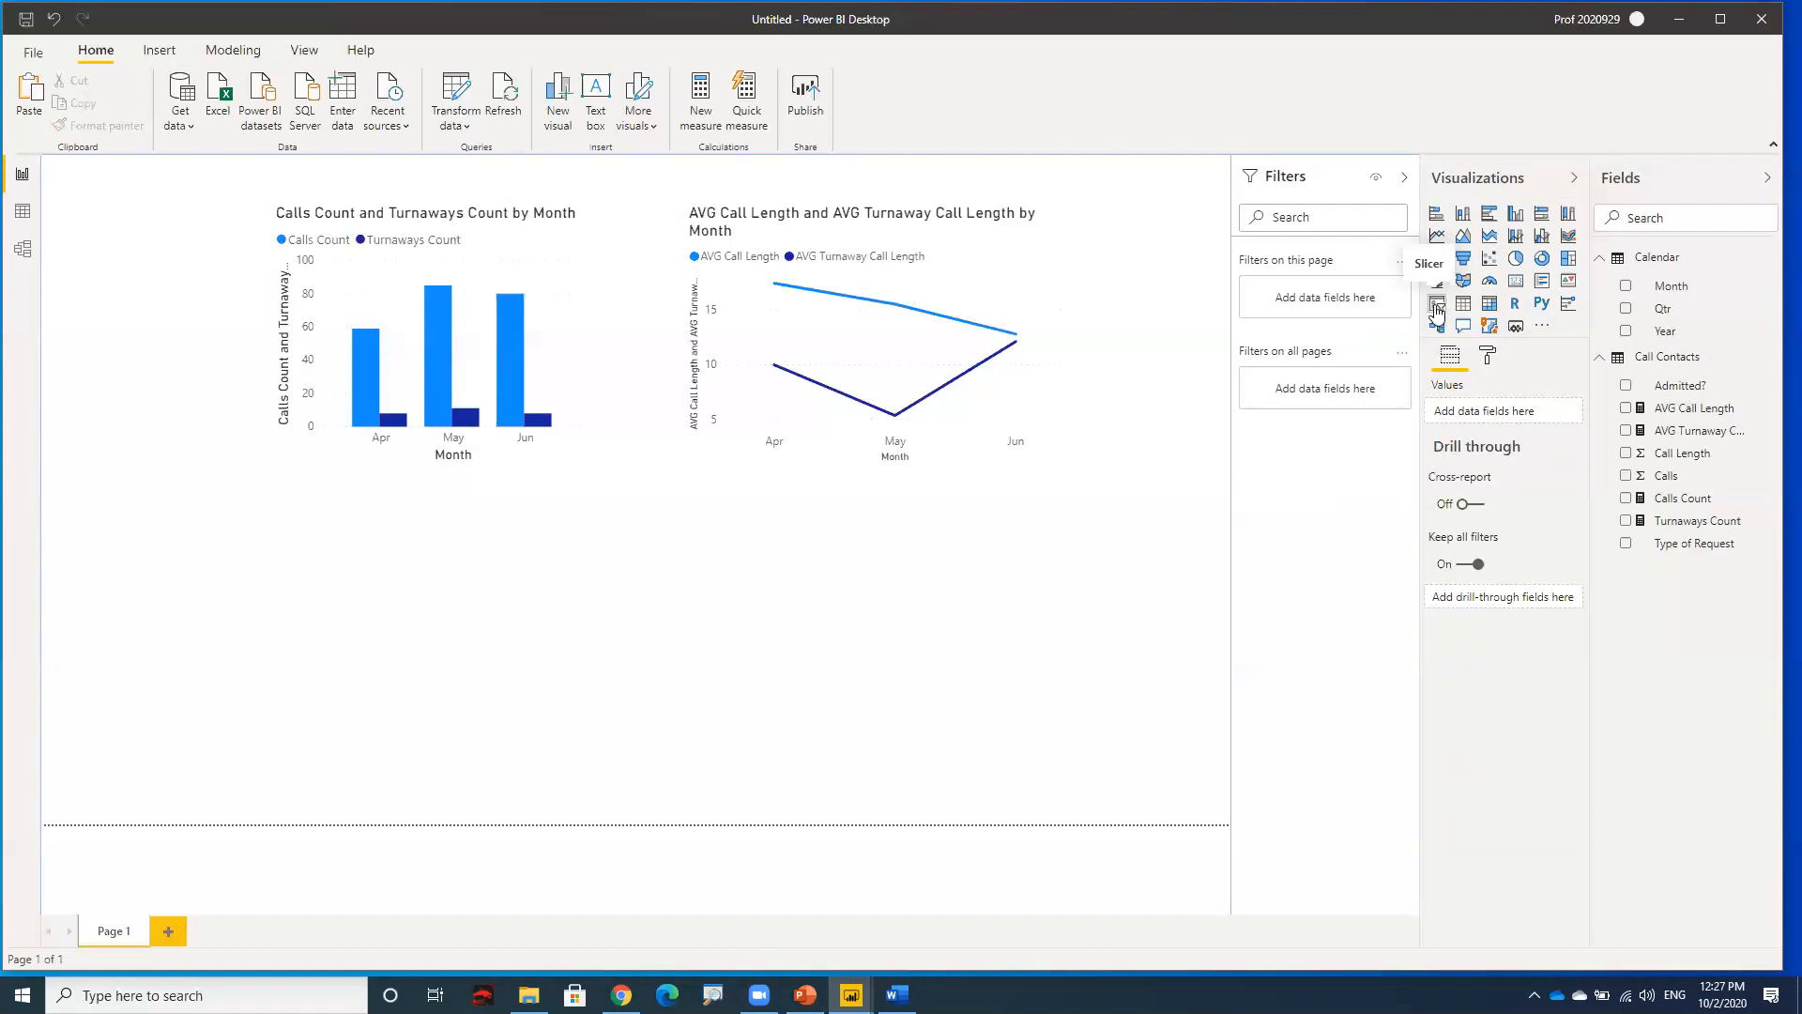
- Add a slicer for the Type of Request field and shrink it to fit its list of options
left_click(1436, 304)
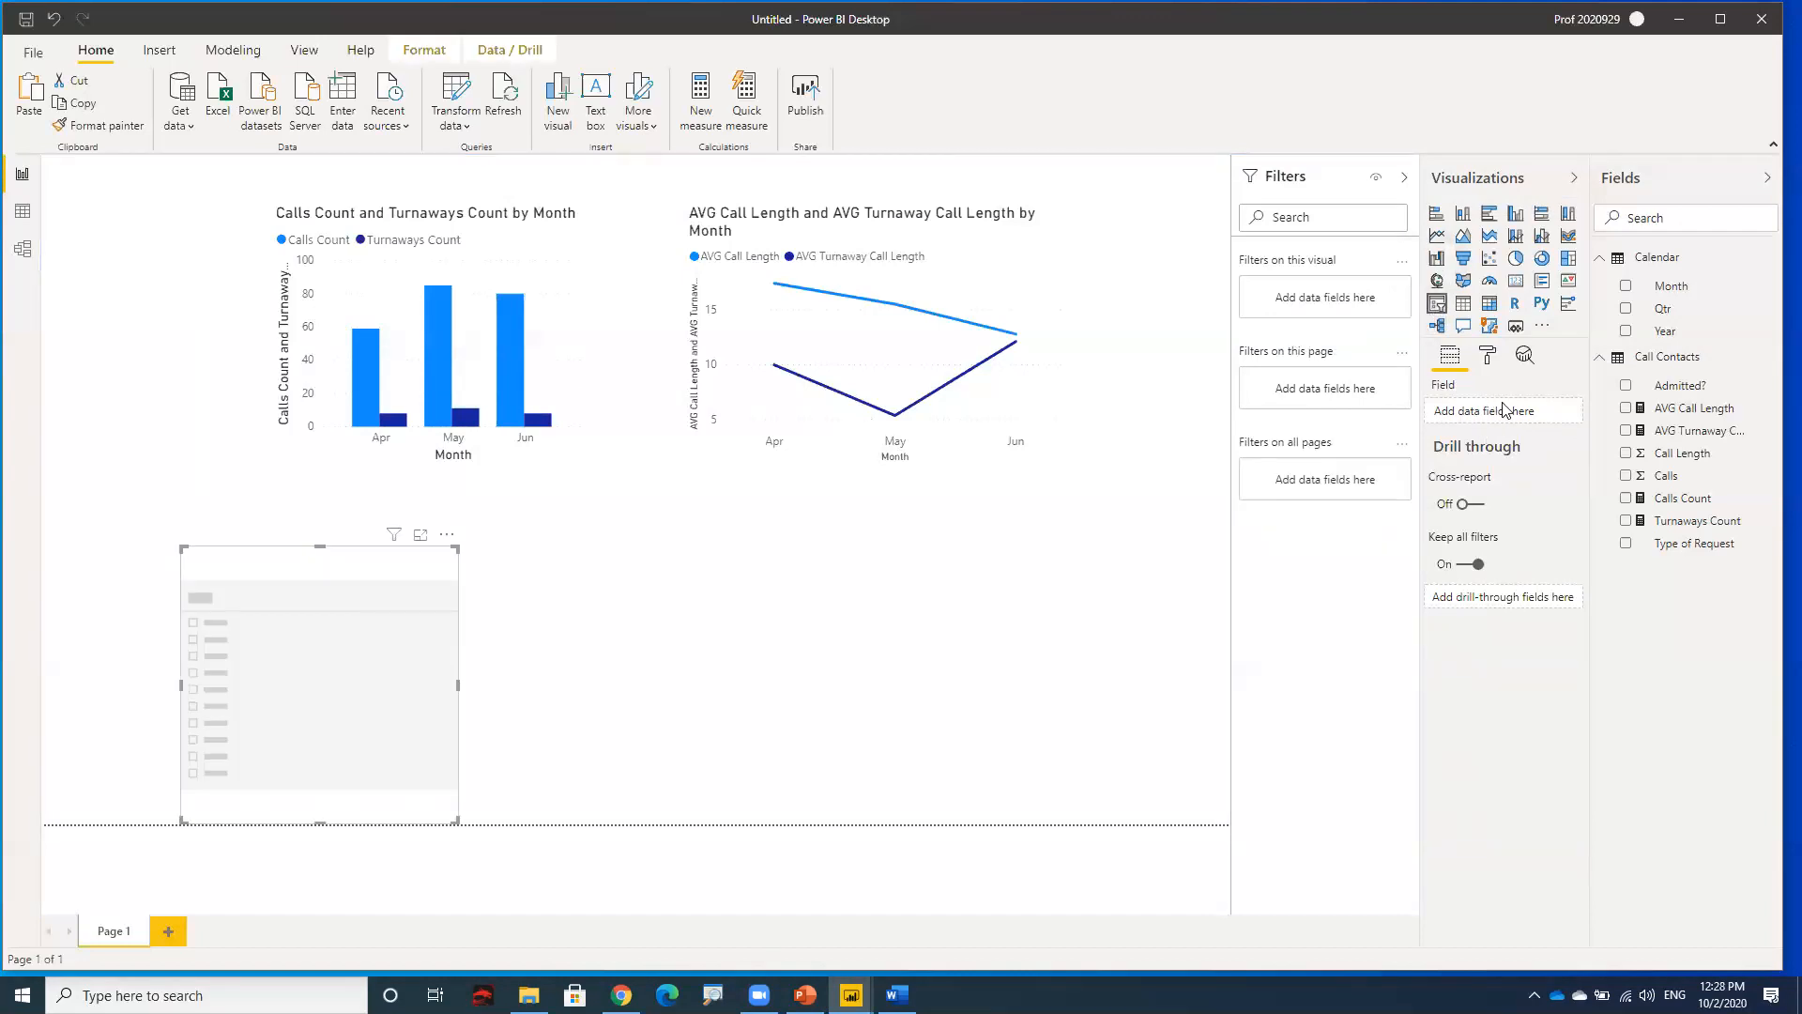
left_click(1627, 543)
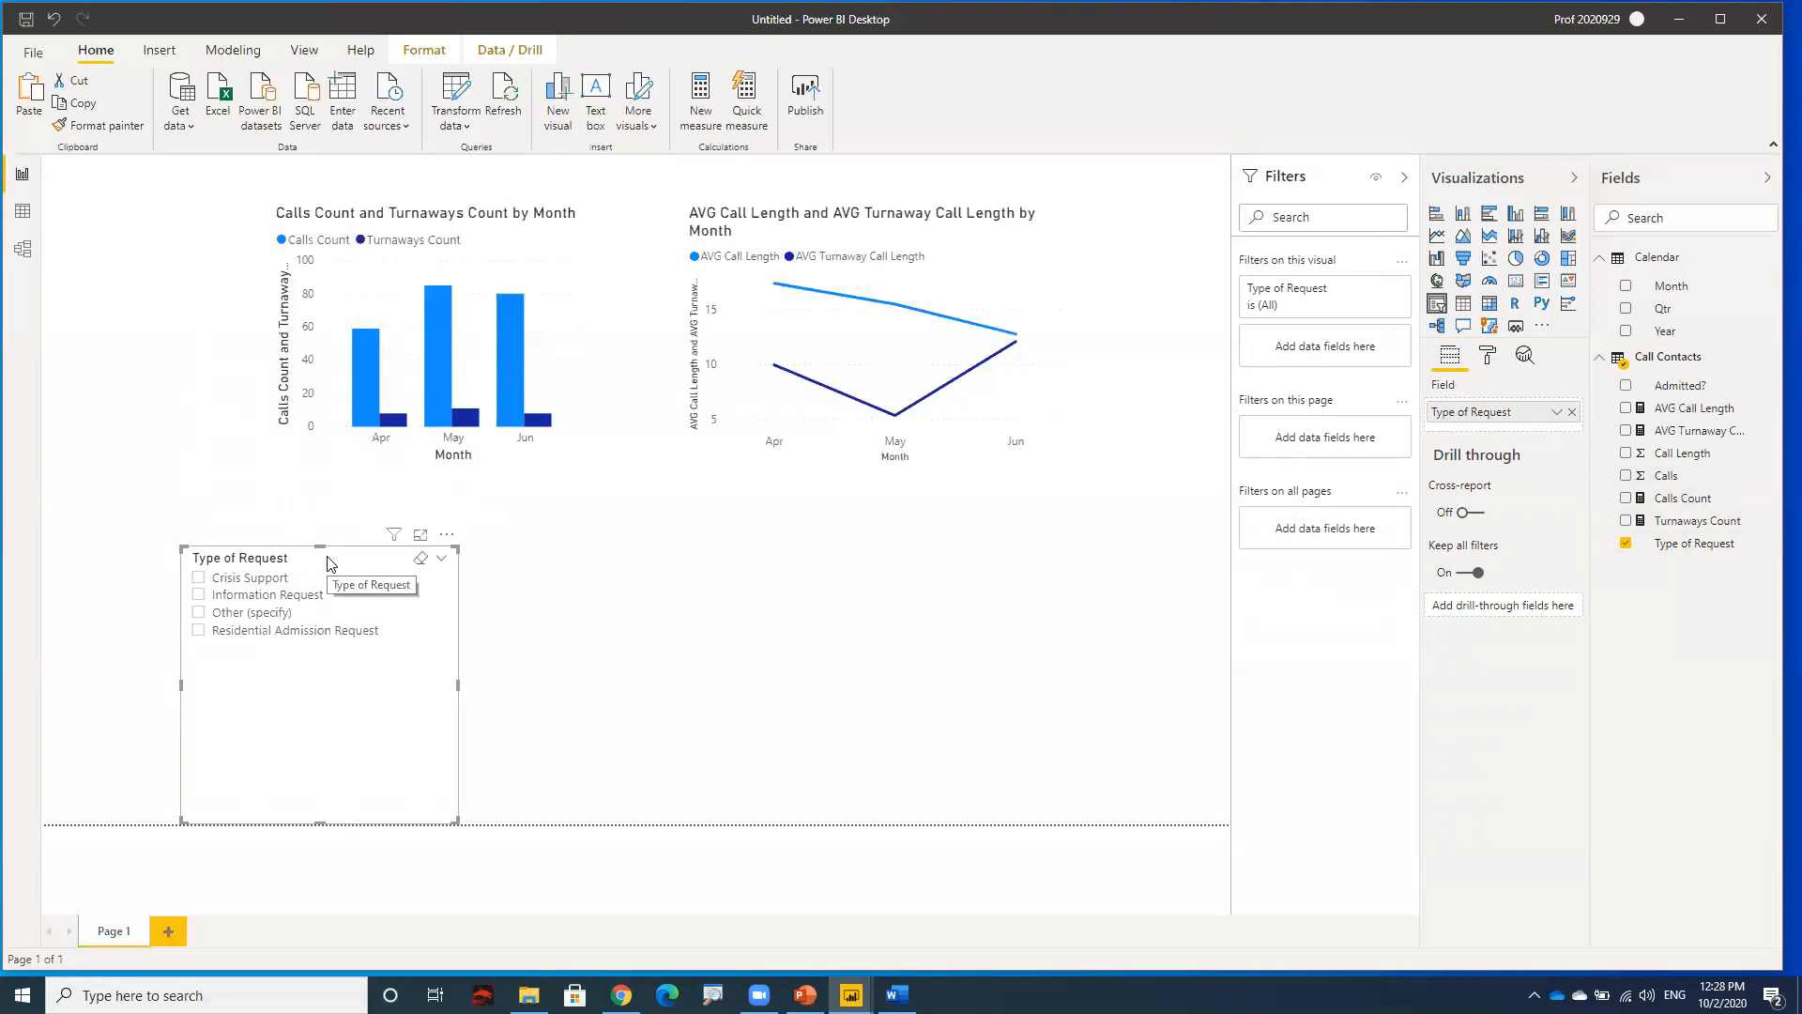
left_click_drag(457, 683, 406, 685)
left_click_drag(293, 822, 290, 668)
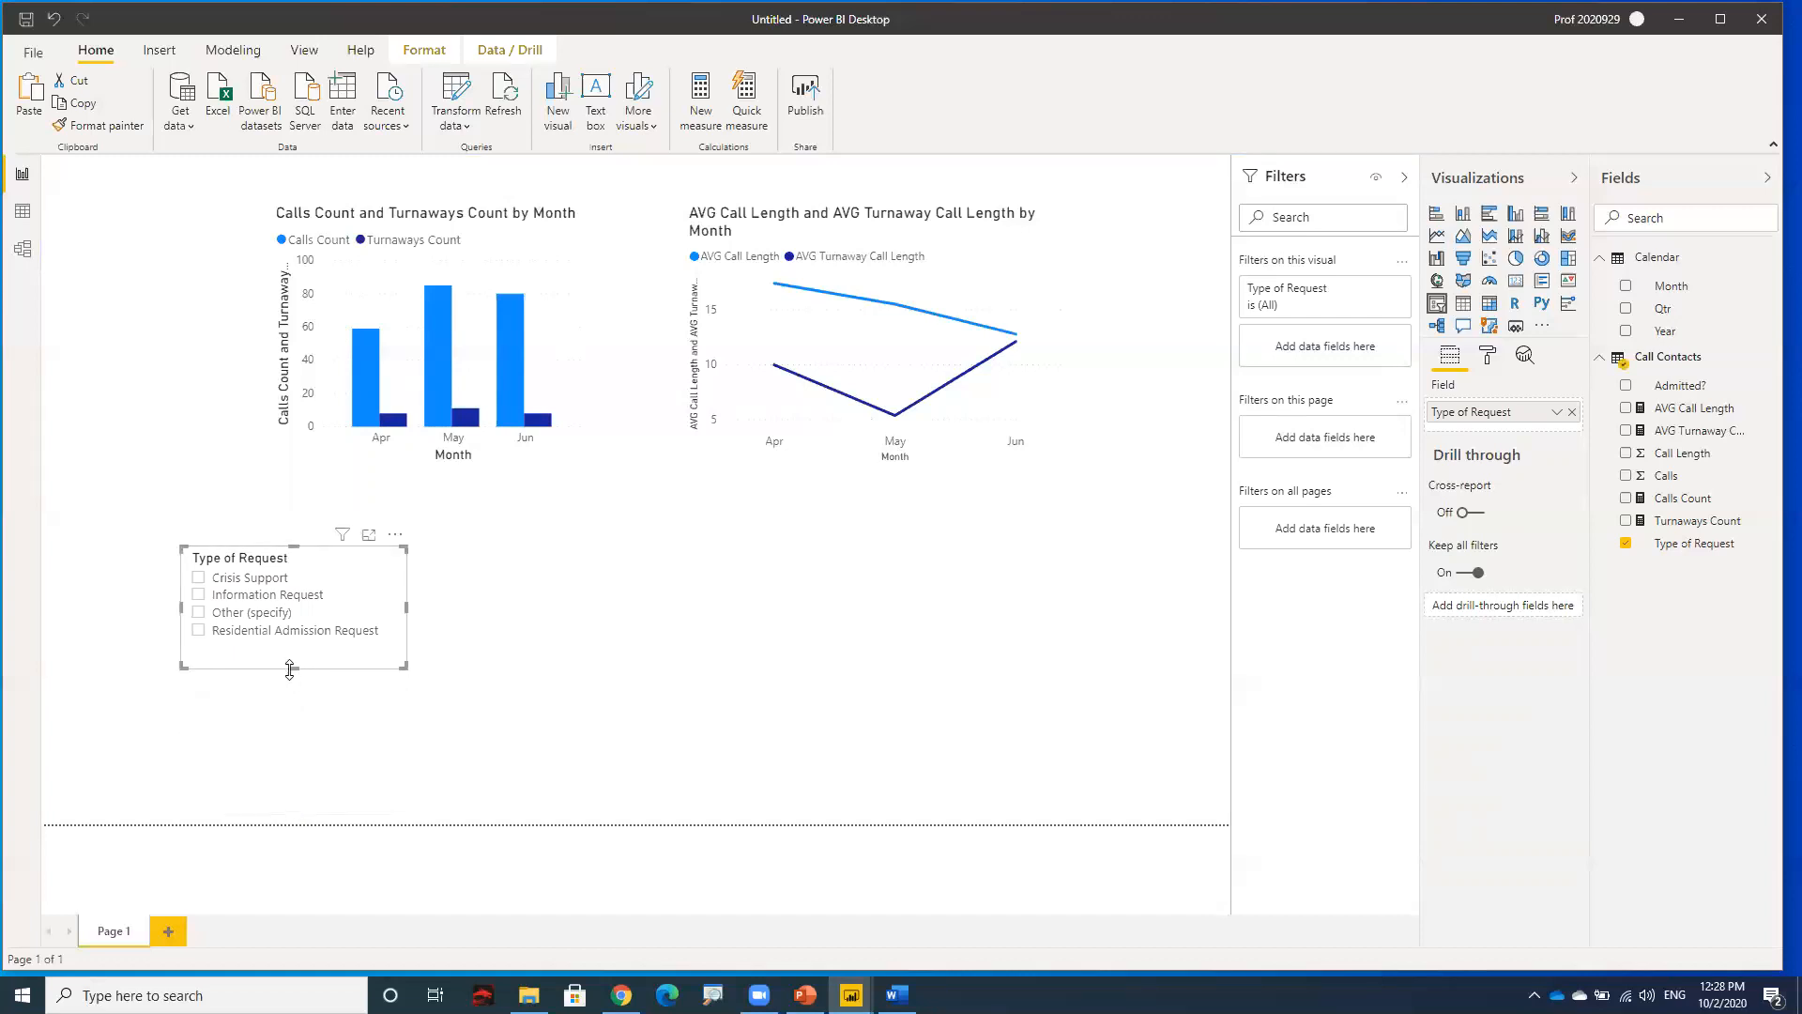
- Move the Type of Request slicer to the left of the column chart and shift both charts right to space them out
left_click_drag(270, 557, 134, 215)
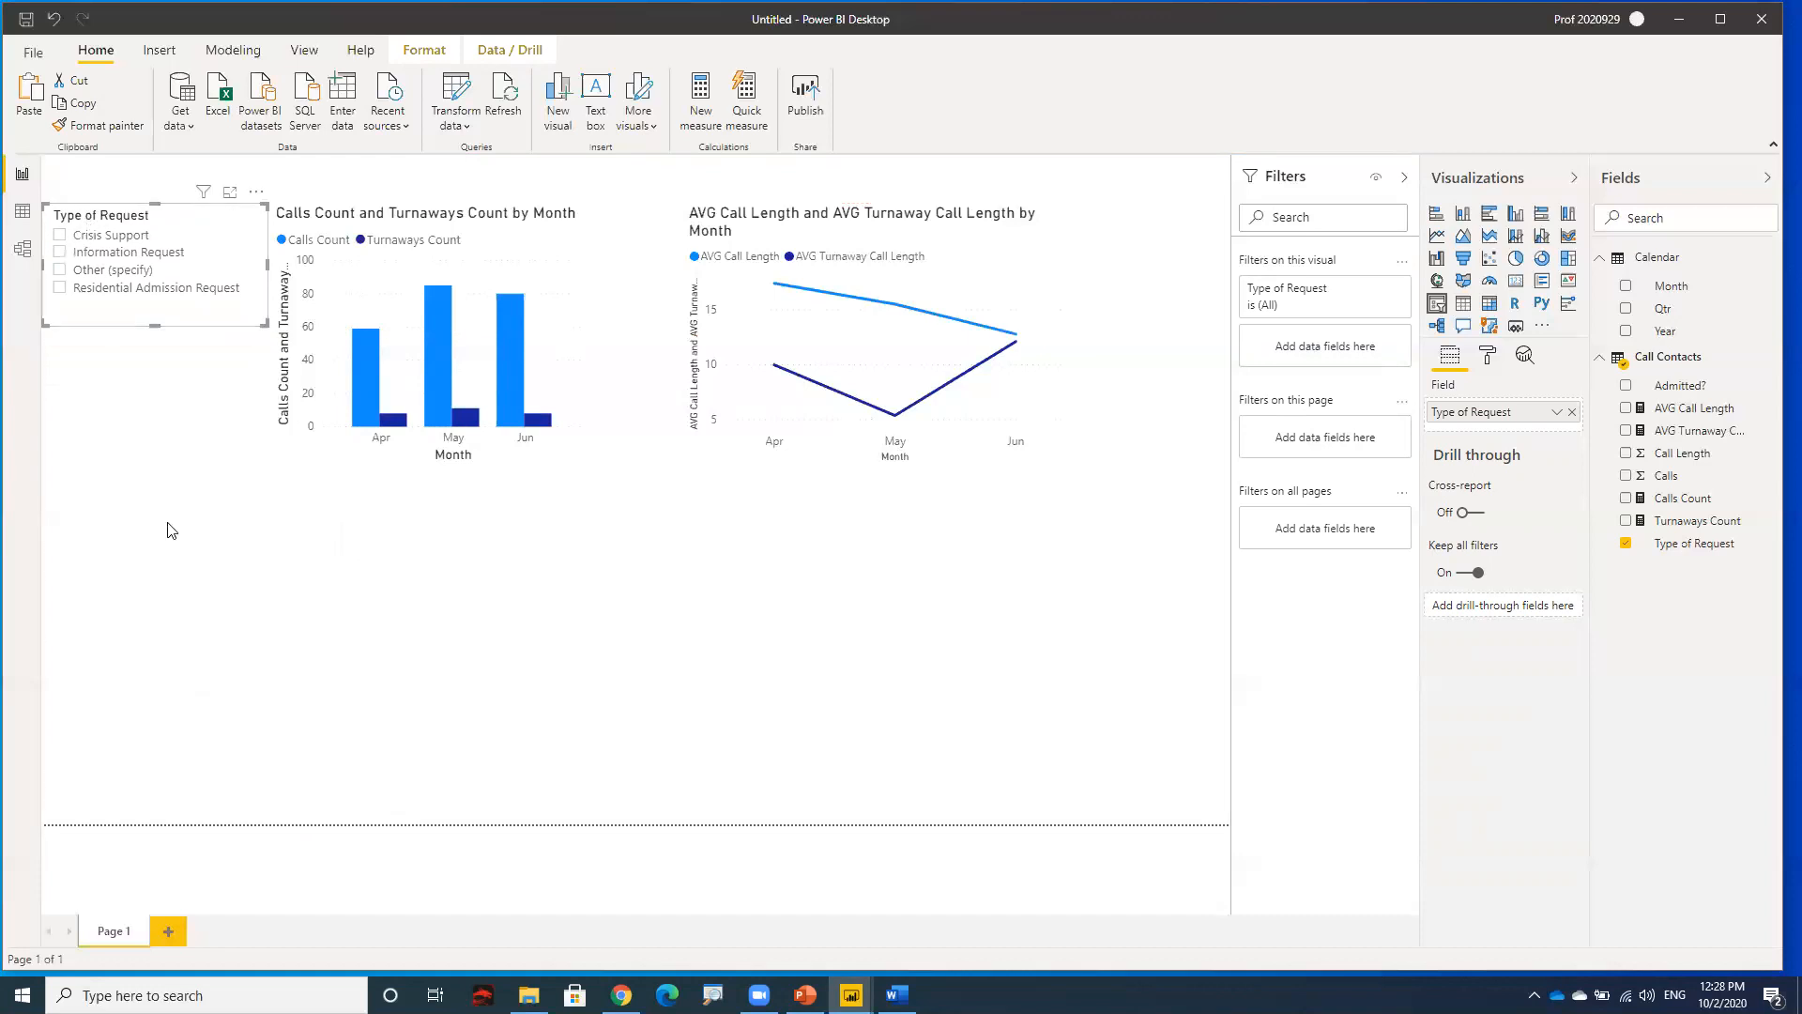
left_click(146, 509)
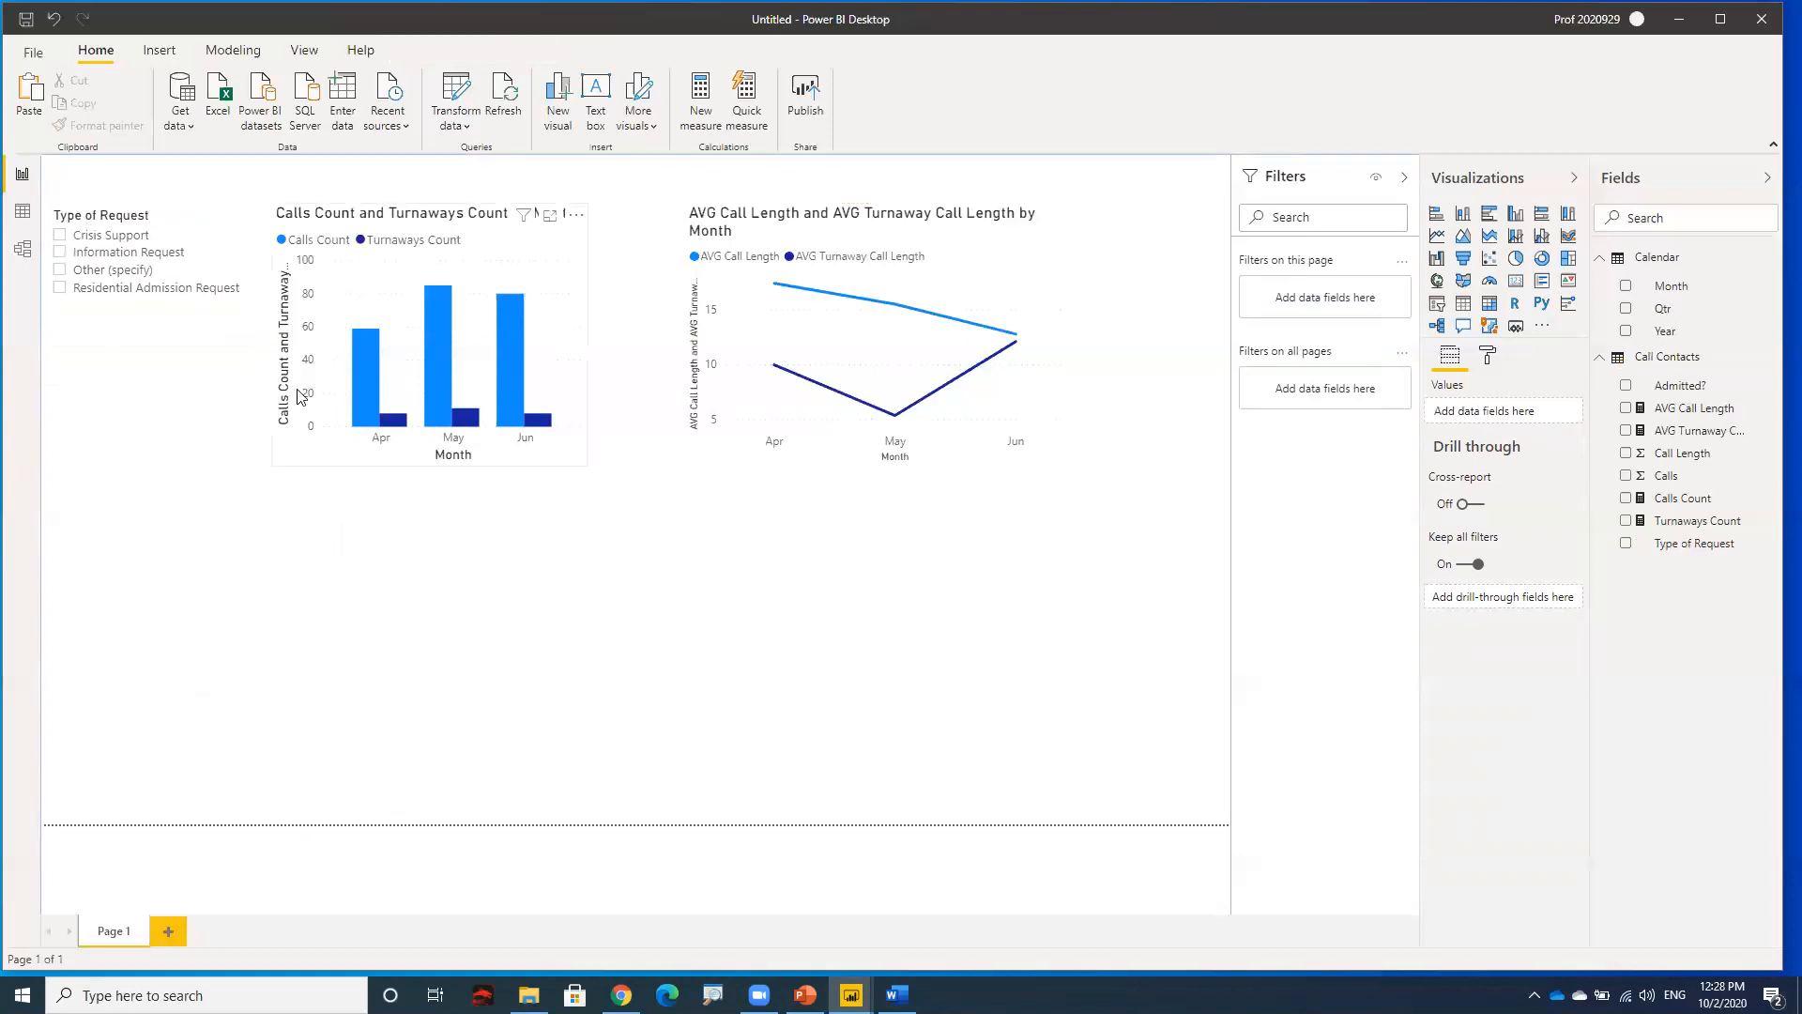
left_click_drag(766, 219, 880, 219)
left_click_drag(496, 218, 584, 218)
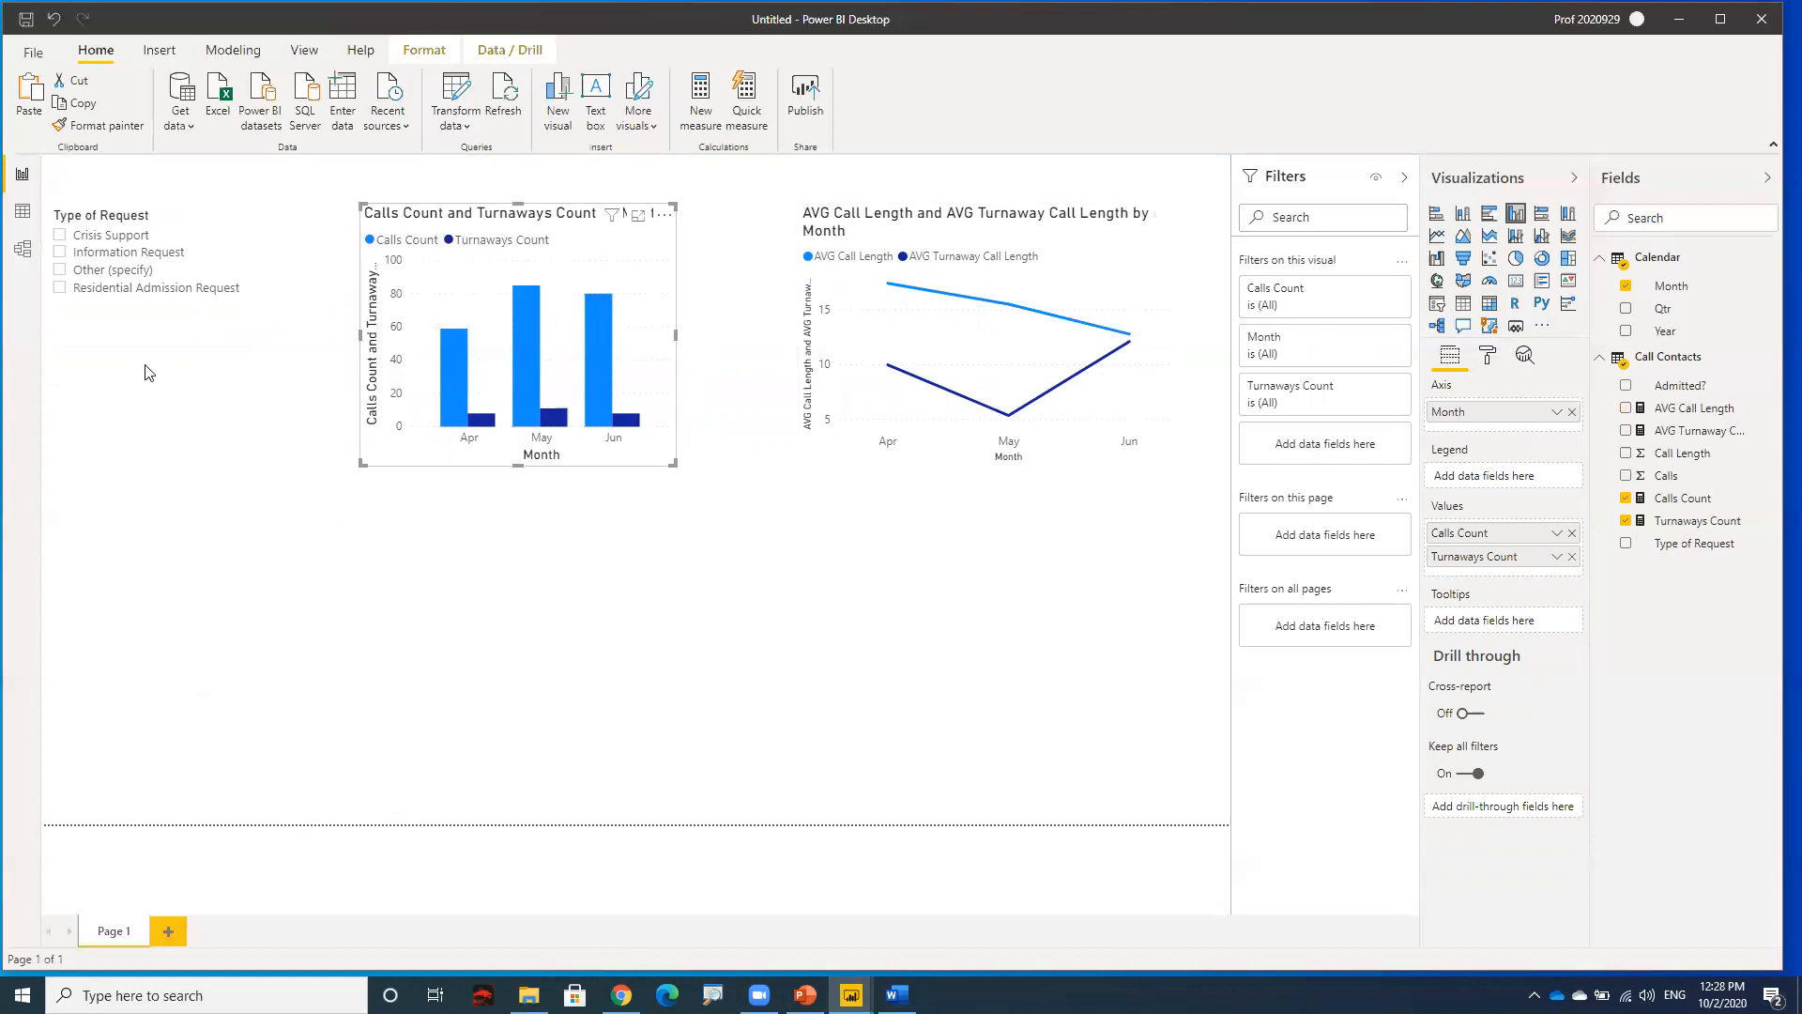
- Filter the charts by Residential Admission Request, compare with Crisis Support, and return the slicer to Residential Admission Request
left_click(59, 289)
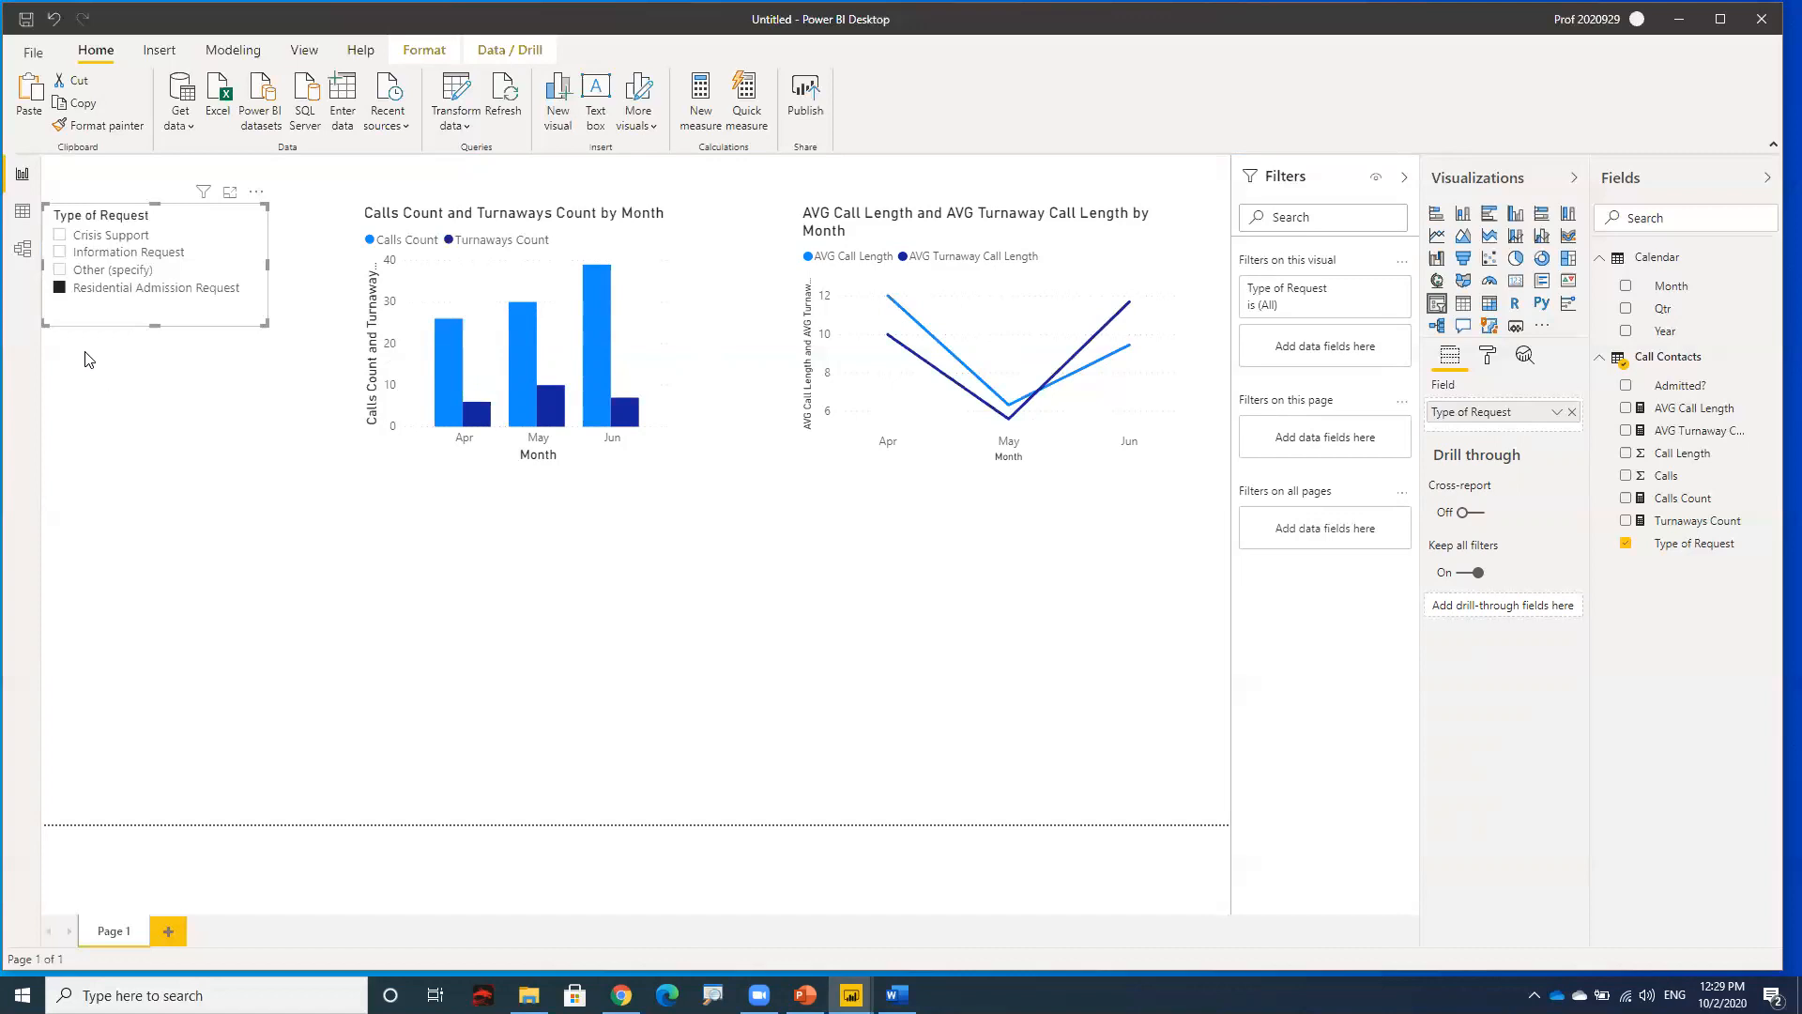
left_click(59, 240)
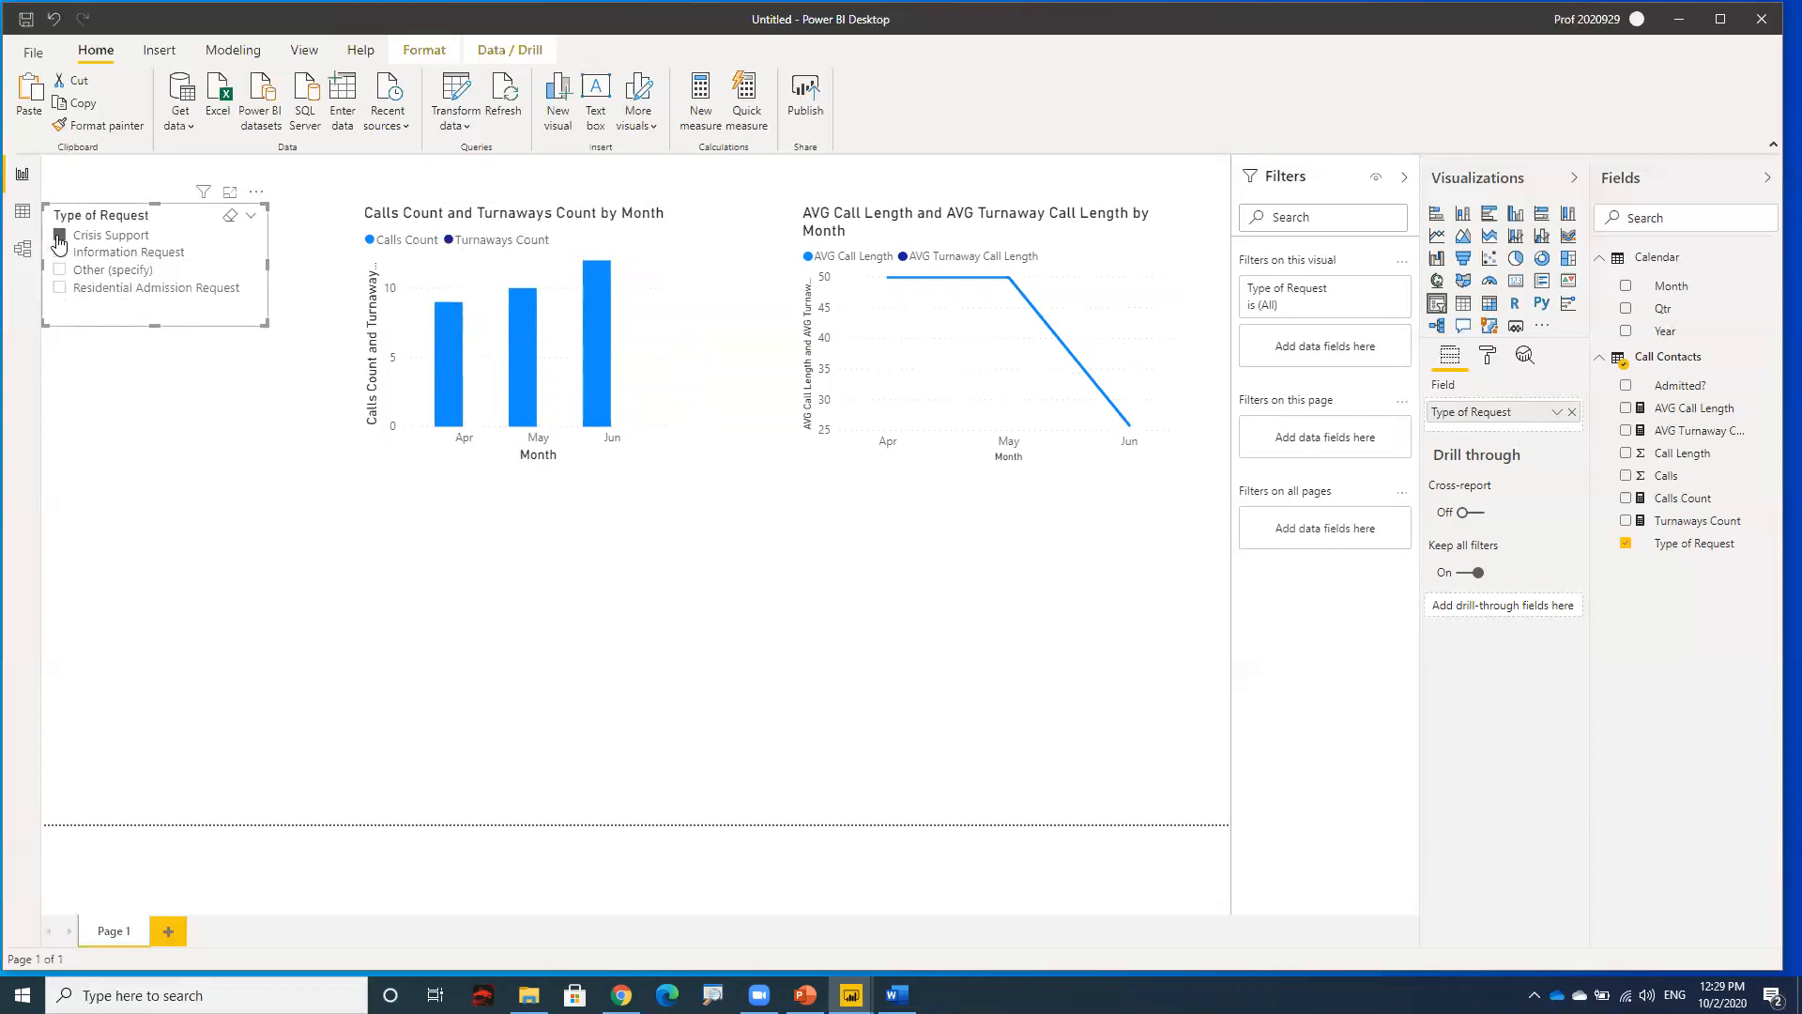
left_click(94, 405)
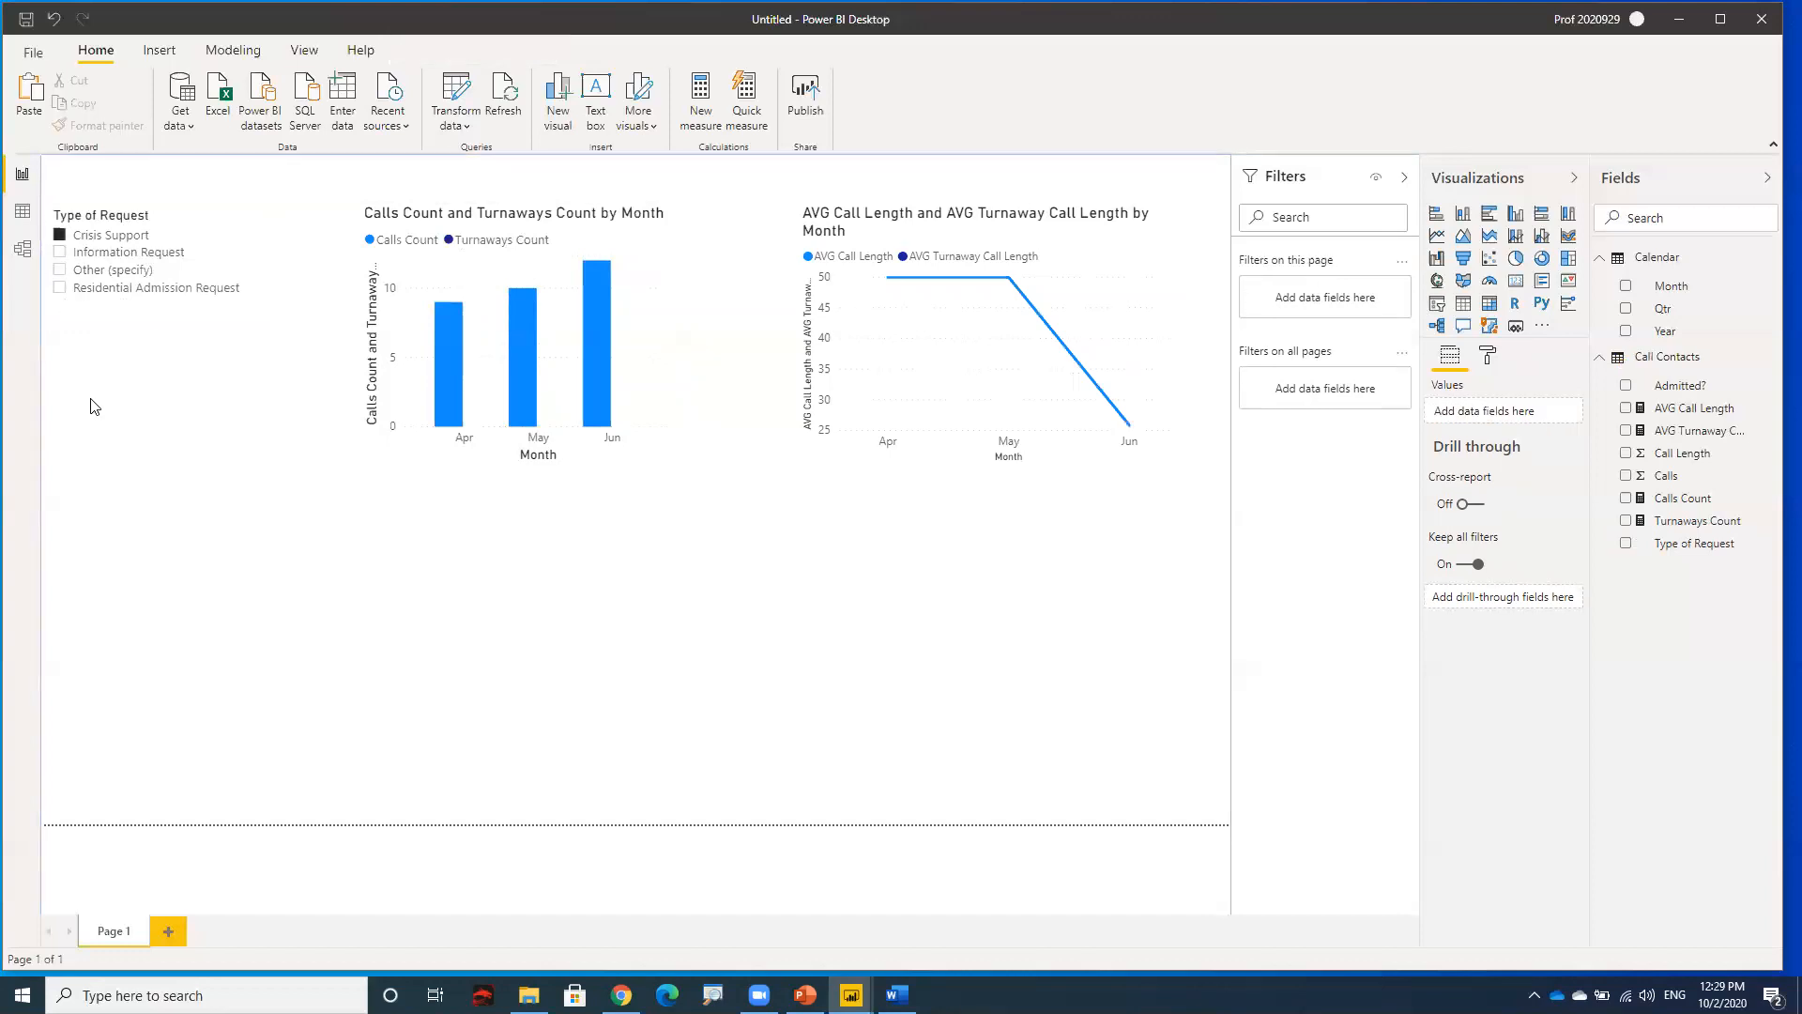
left_click(59, 235)
left_click(59, 288)
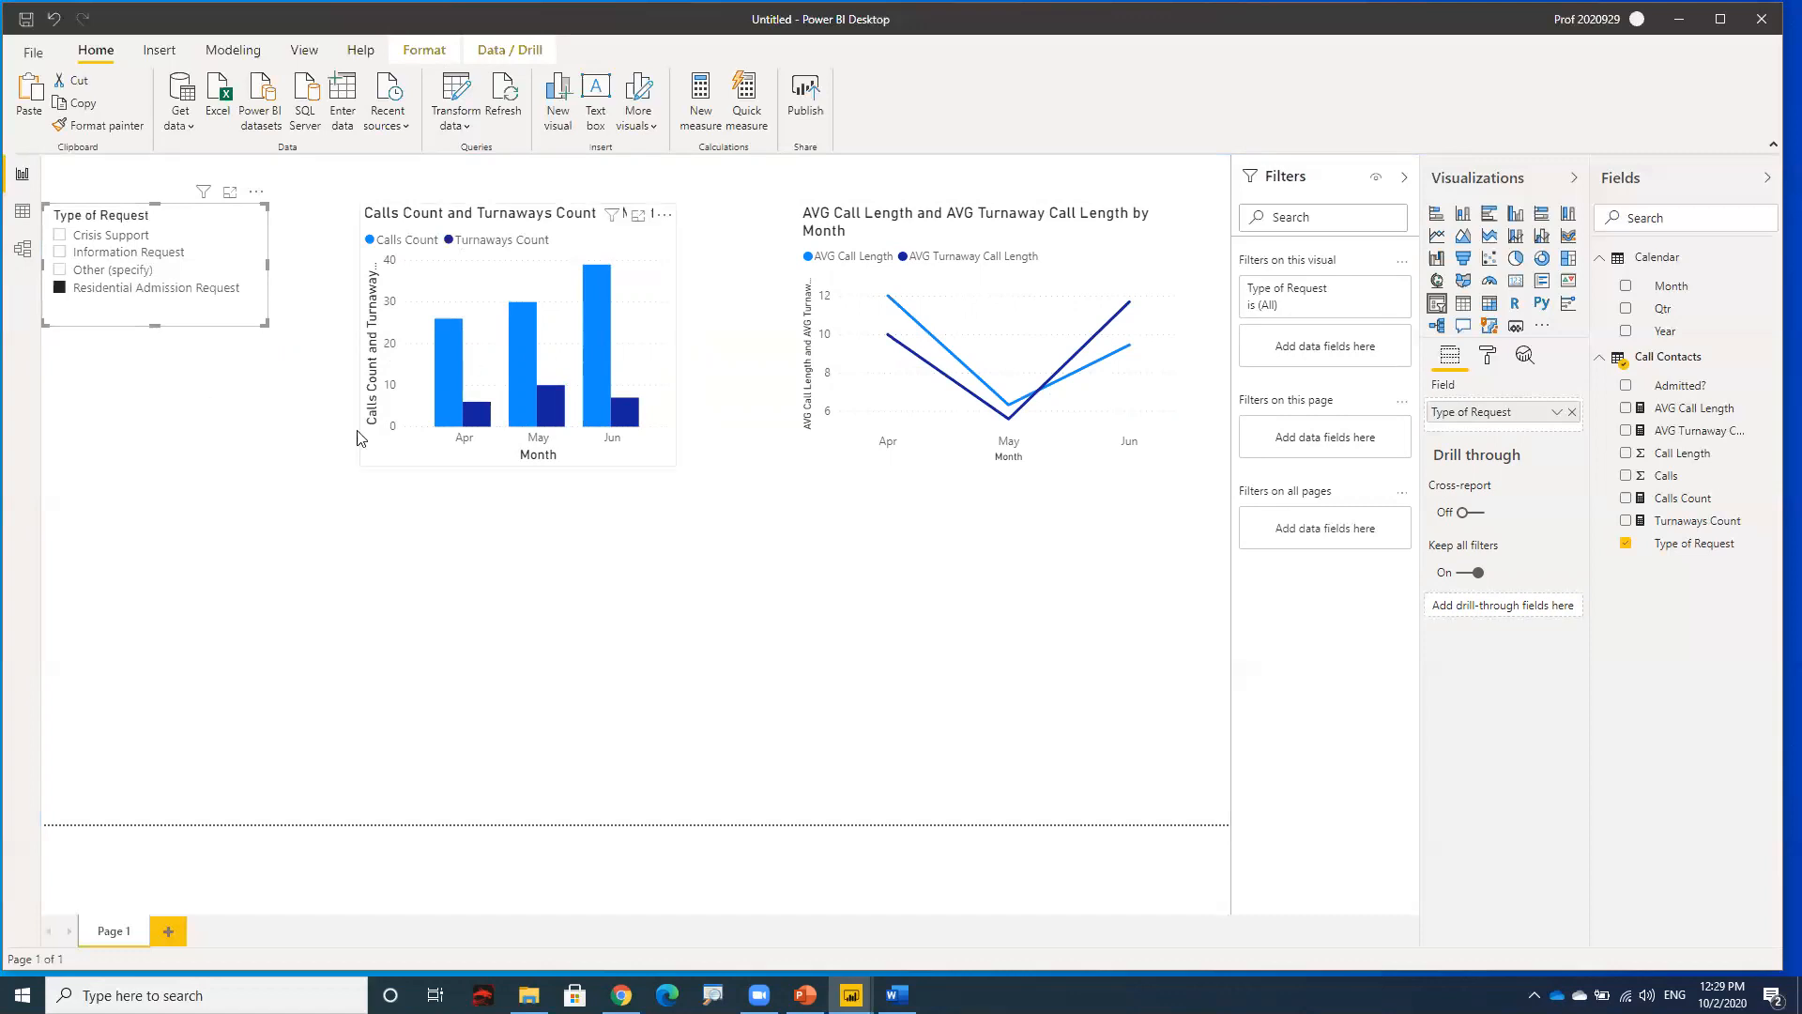
left_click(241, 442)
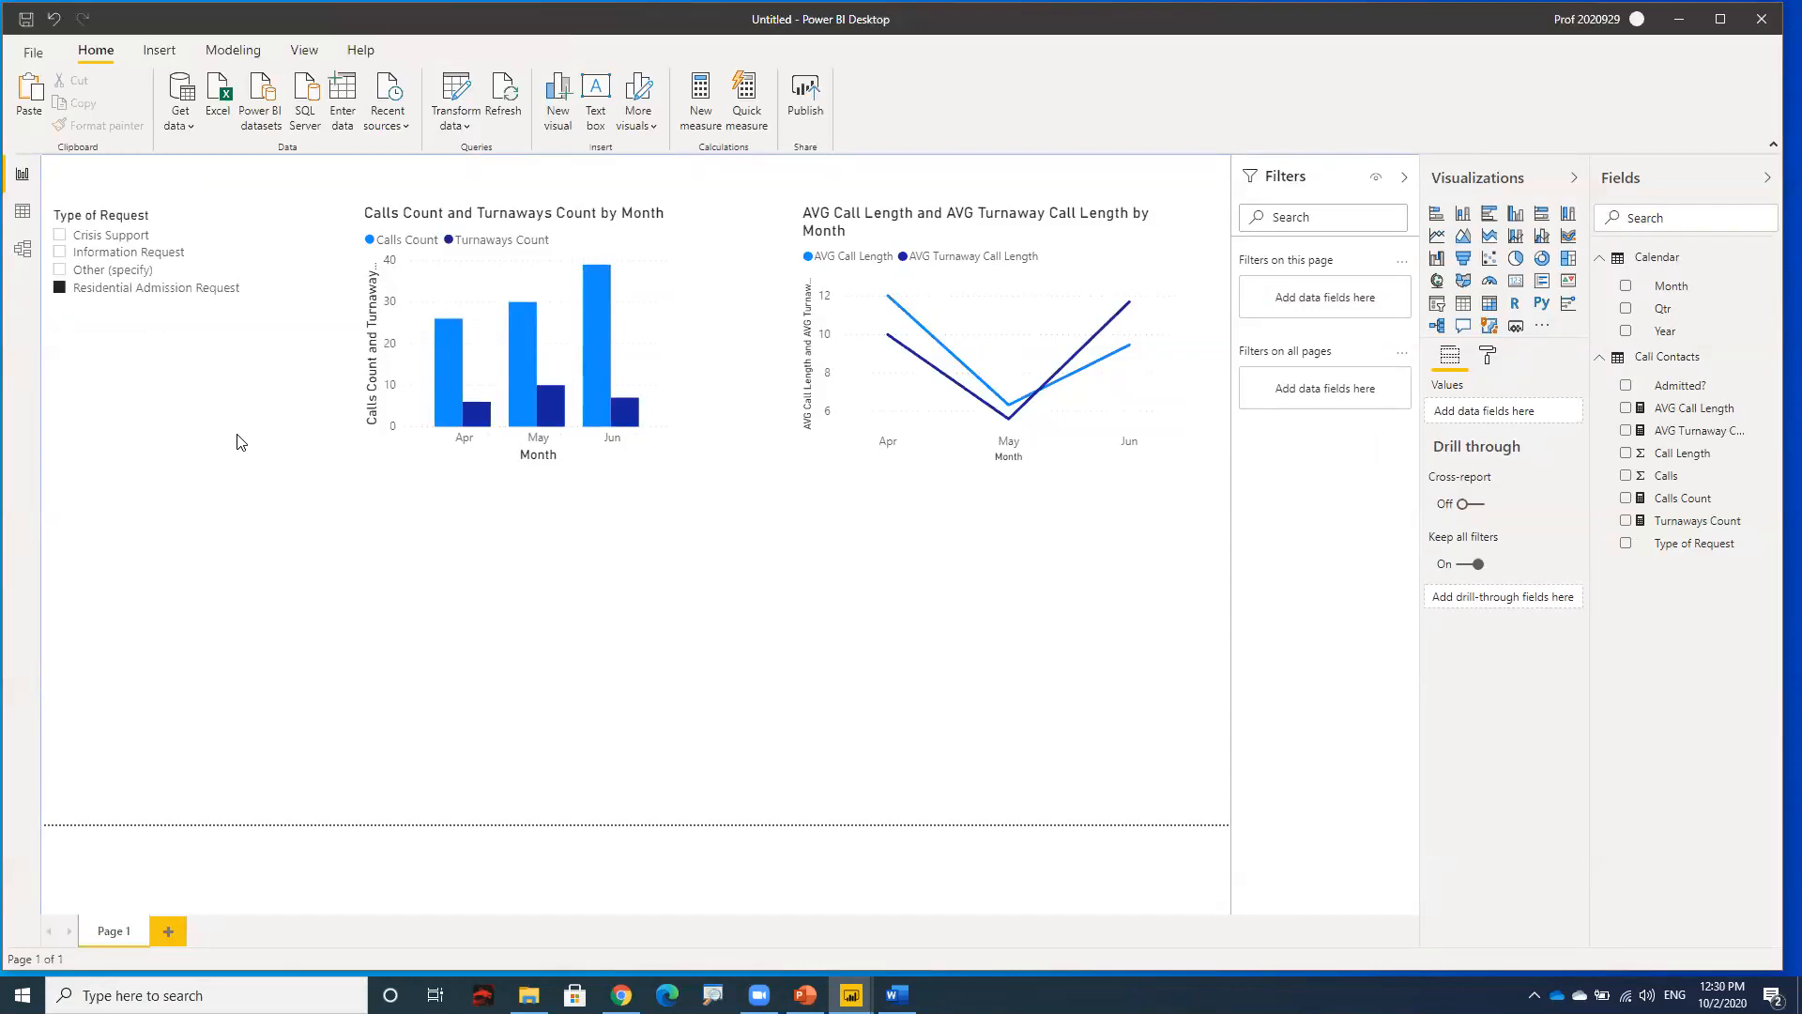
- Save the report to the Desktop as Session 3 AM.pbix
left_click(26, 18)
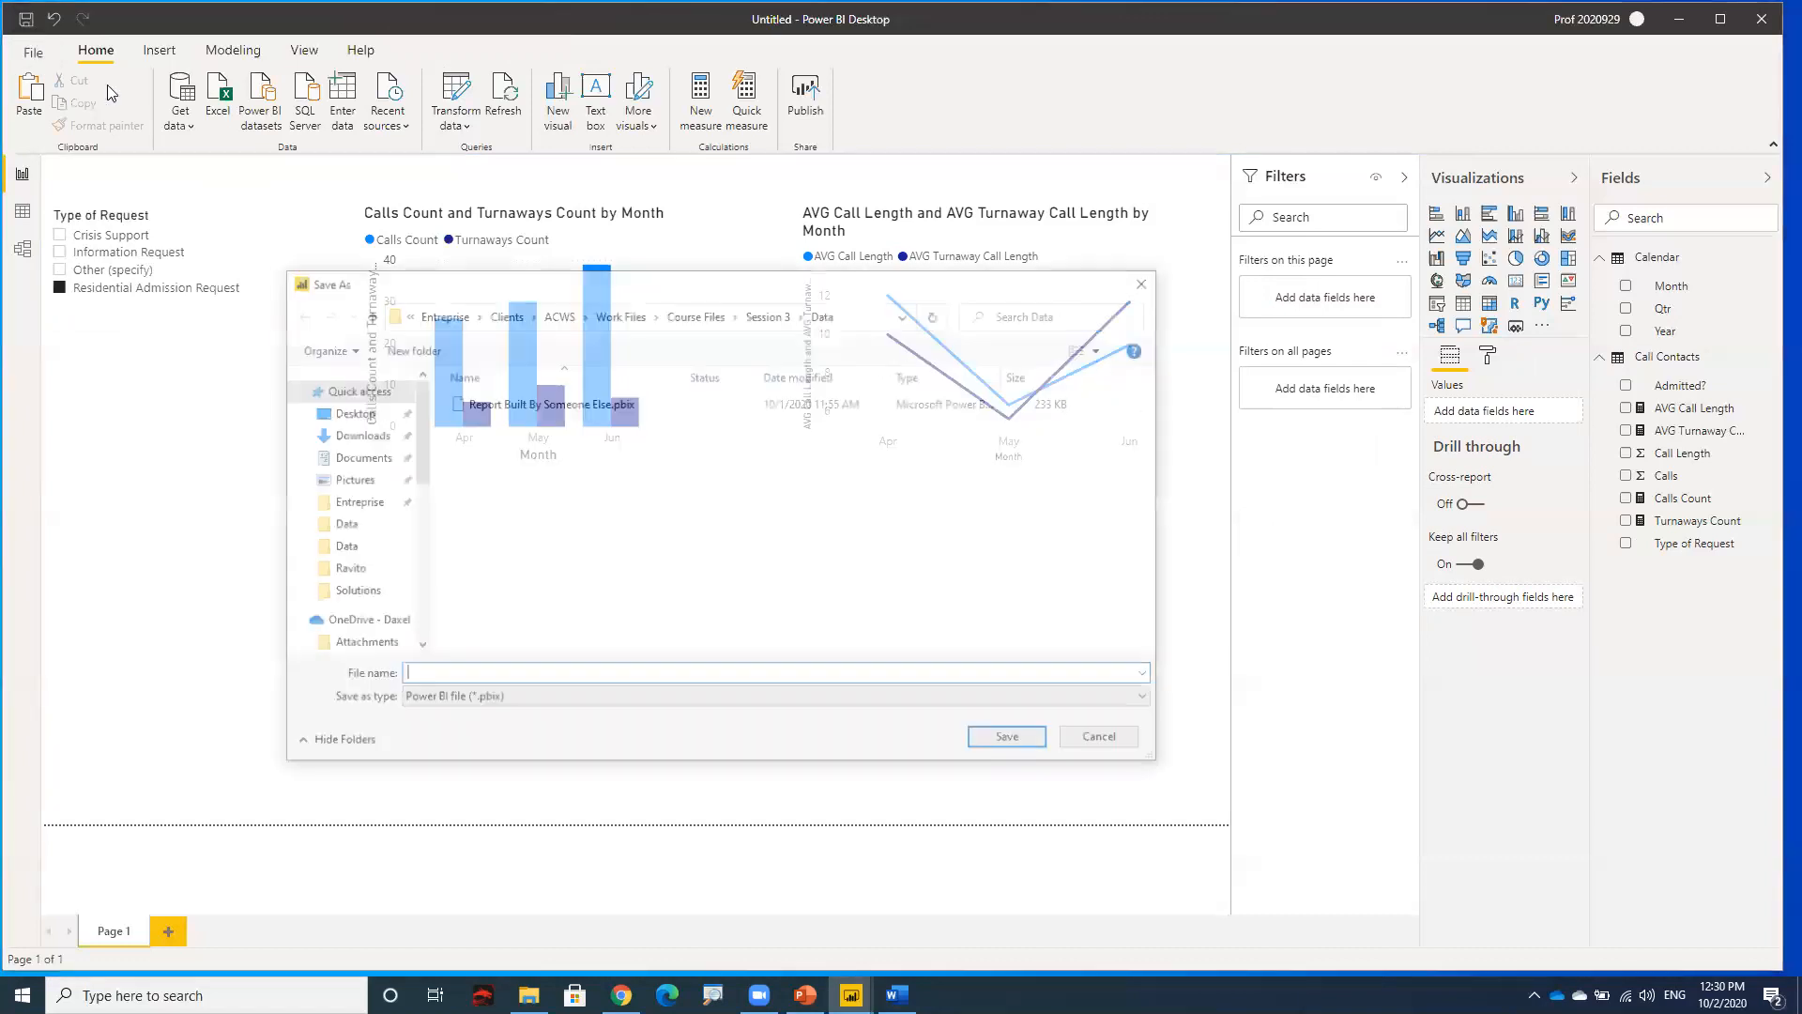
left_click(385, 416)
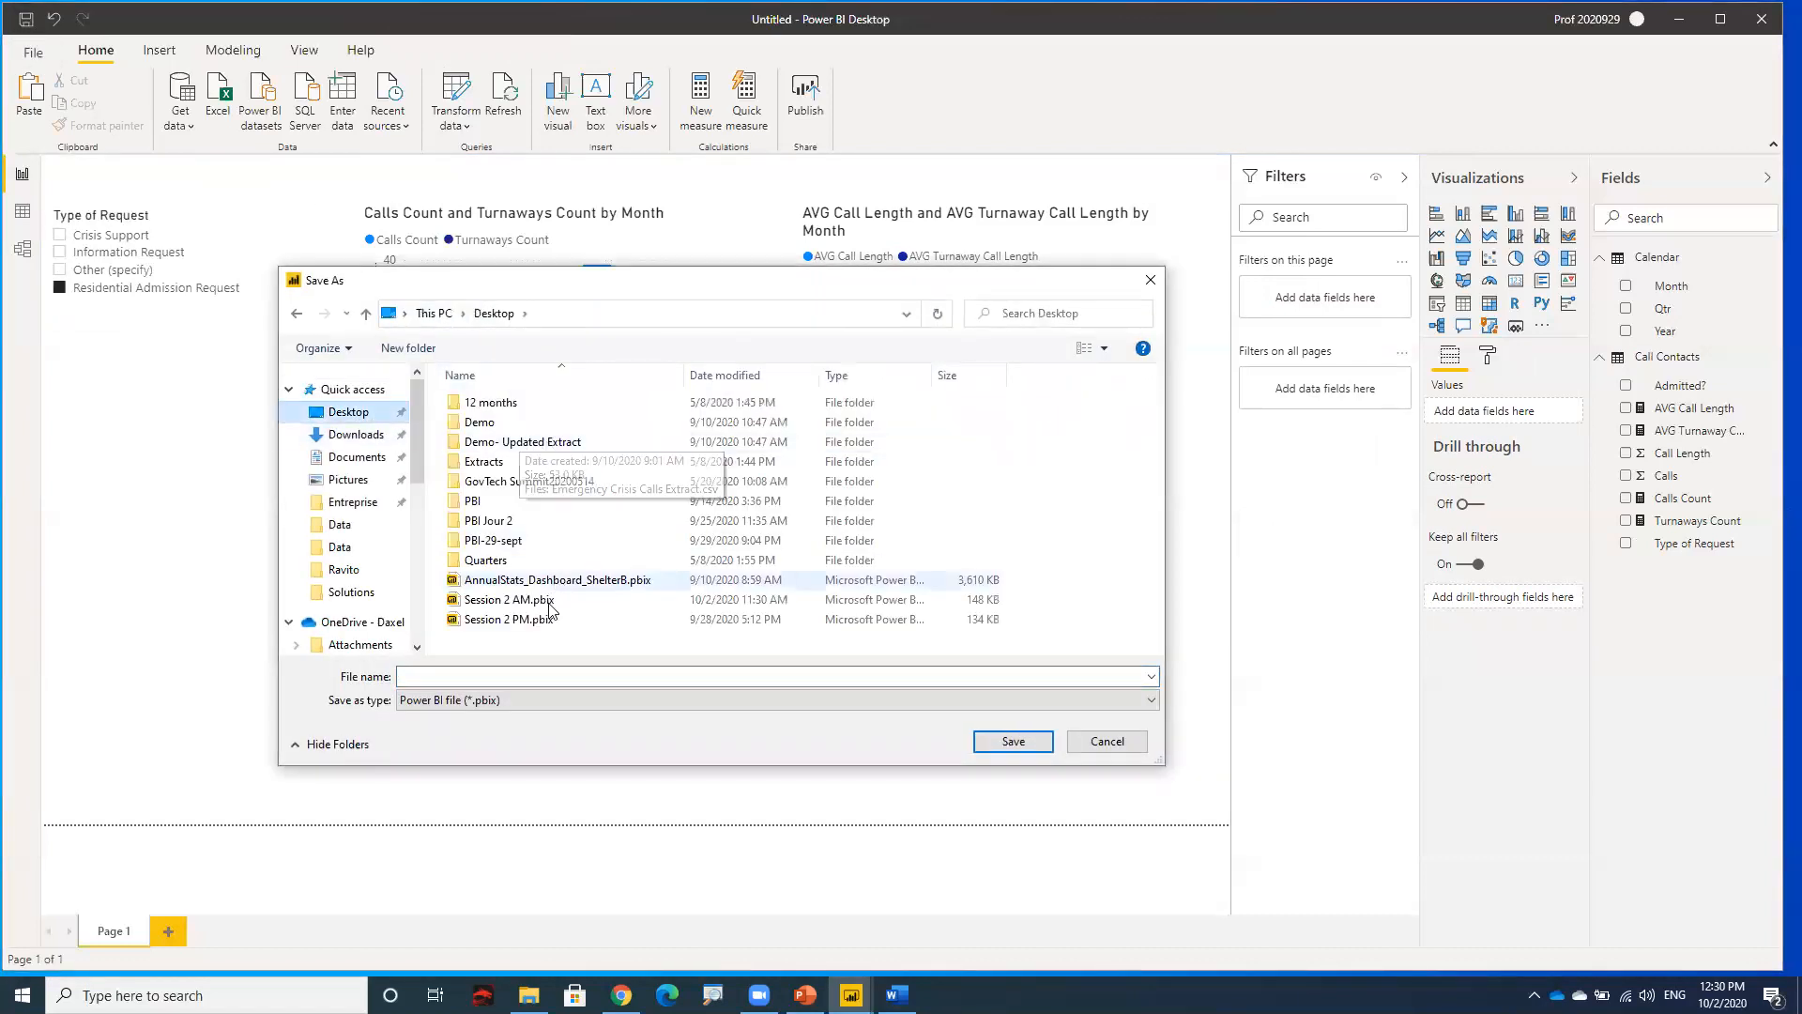
left_click(541, 609)
left_click(455, 676)
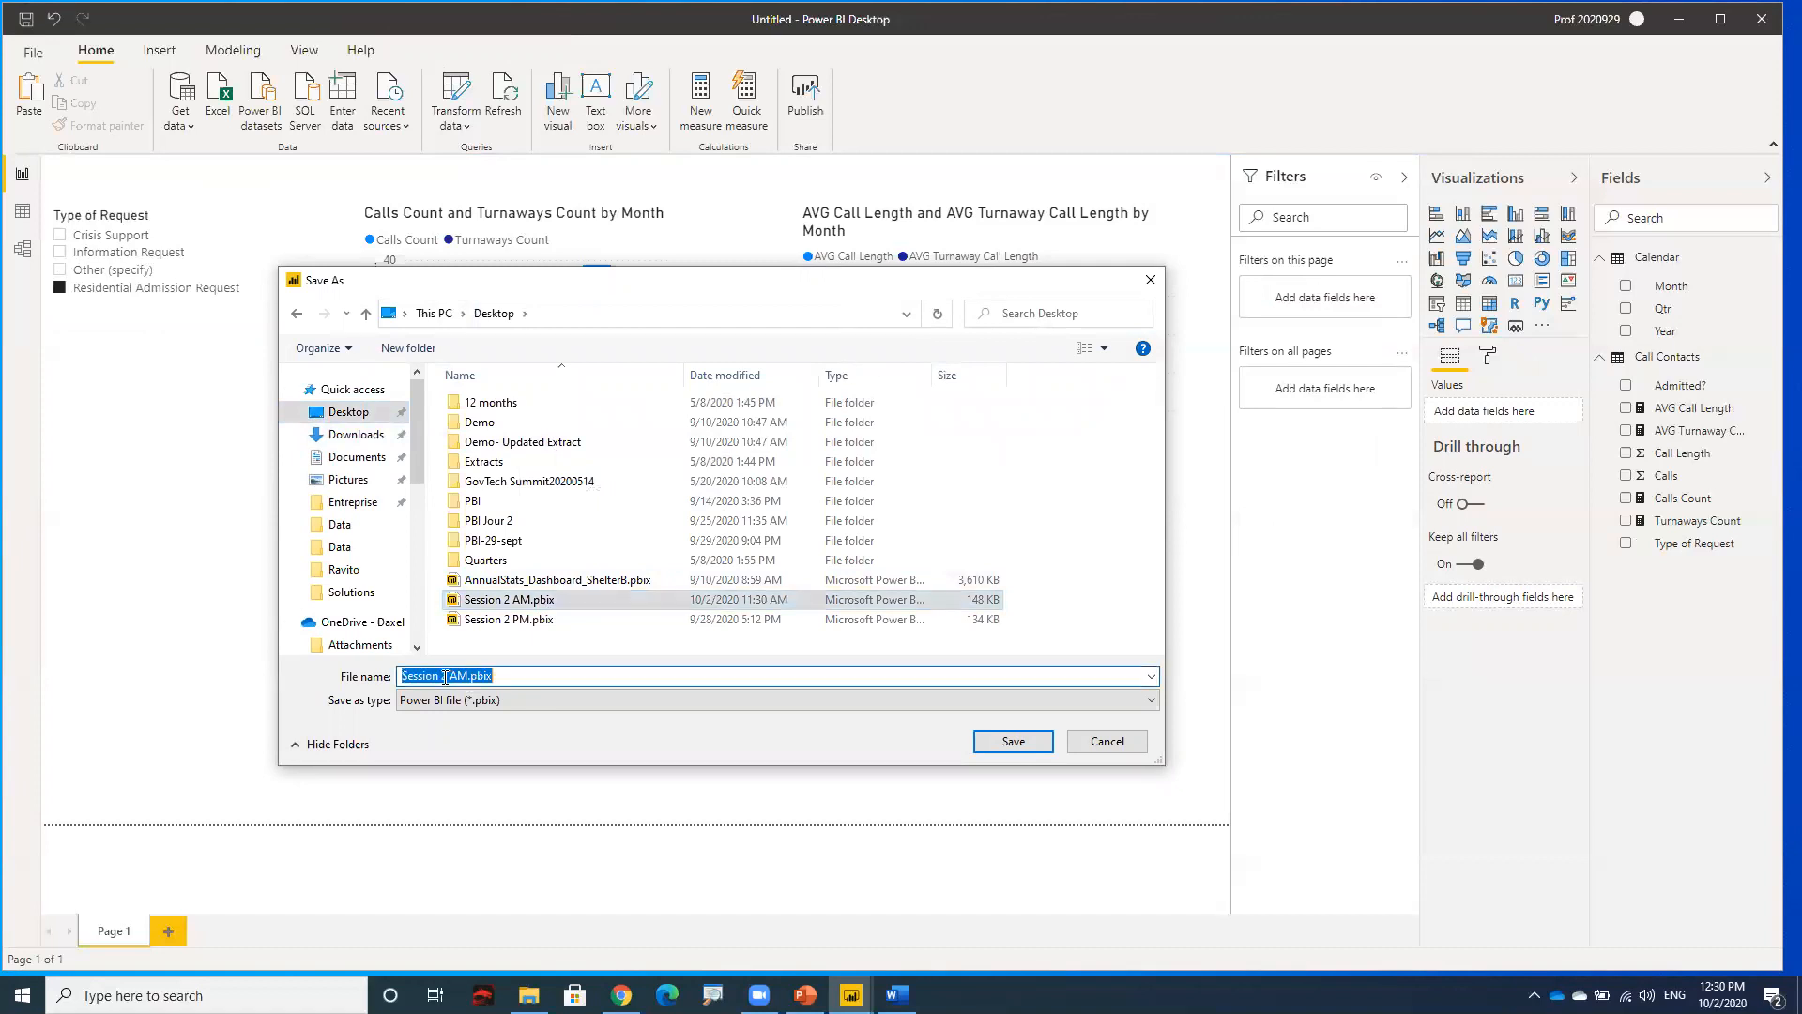
left_click(447, 676)
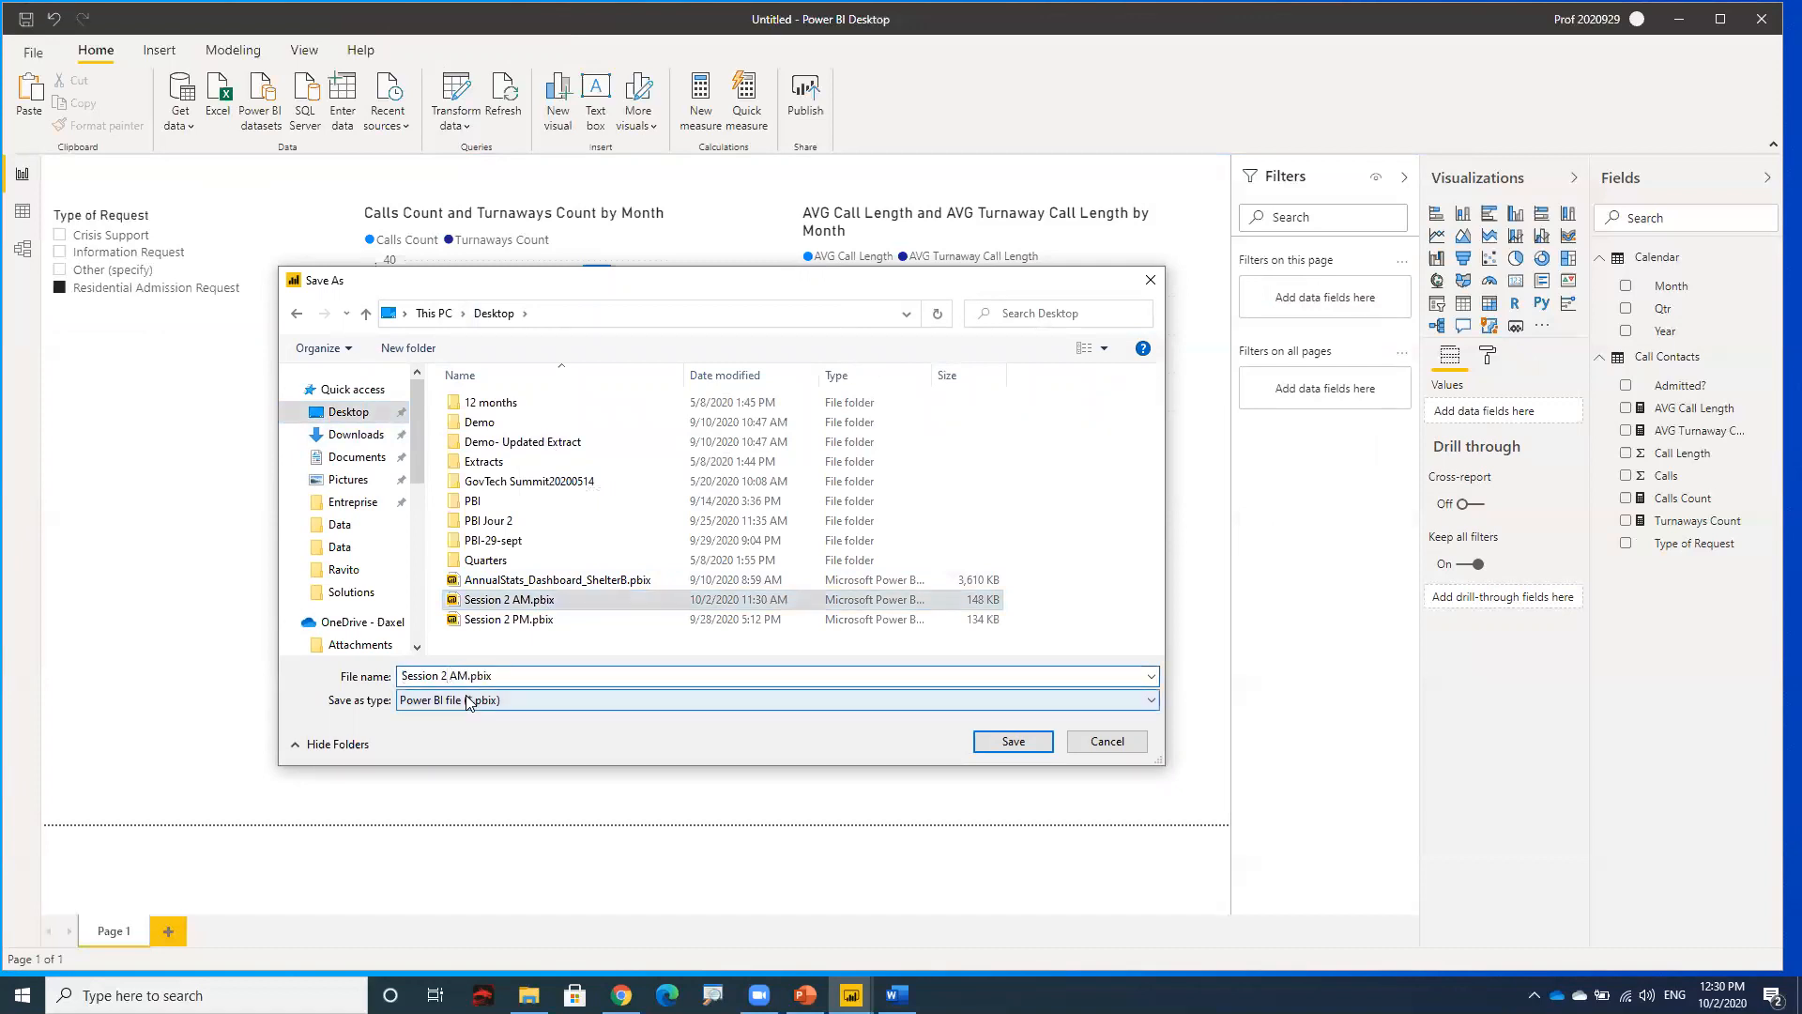
key("BackSpace")
type("3")
left_click(1019, 742)
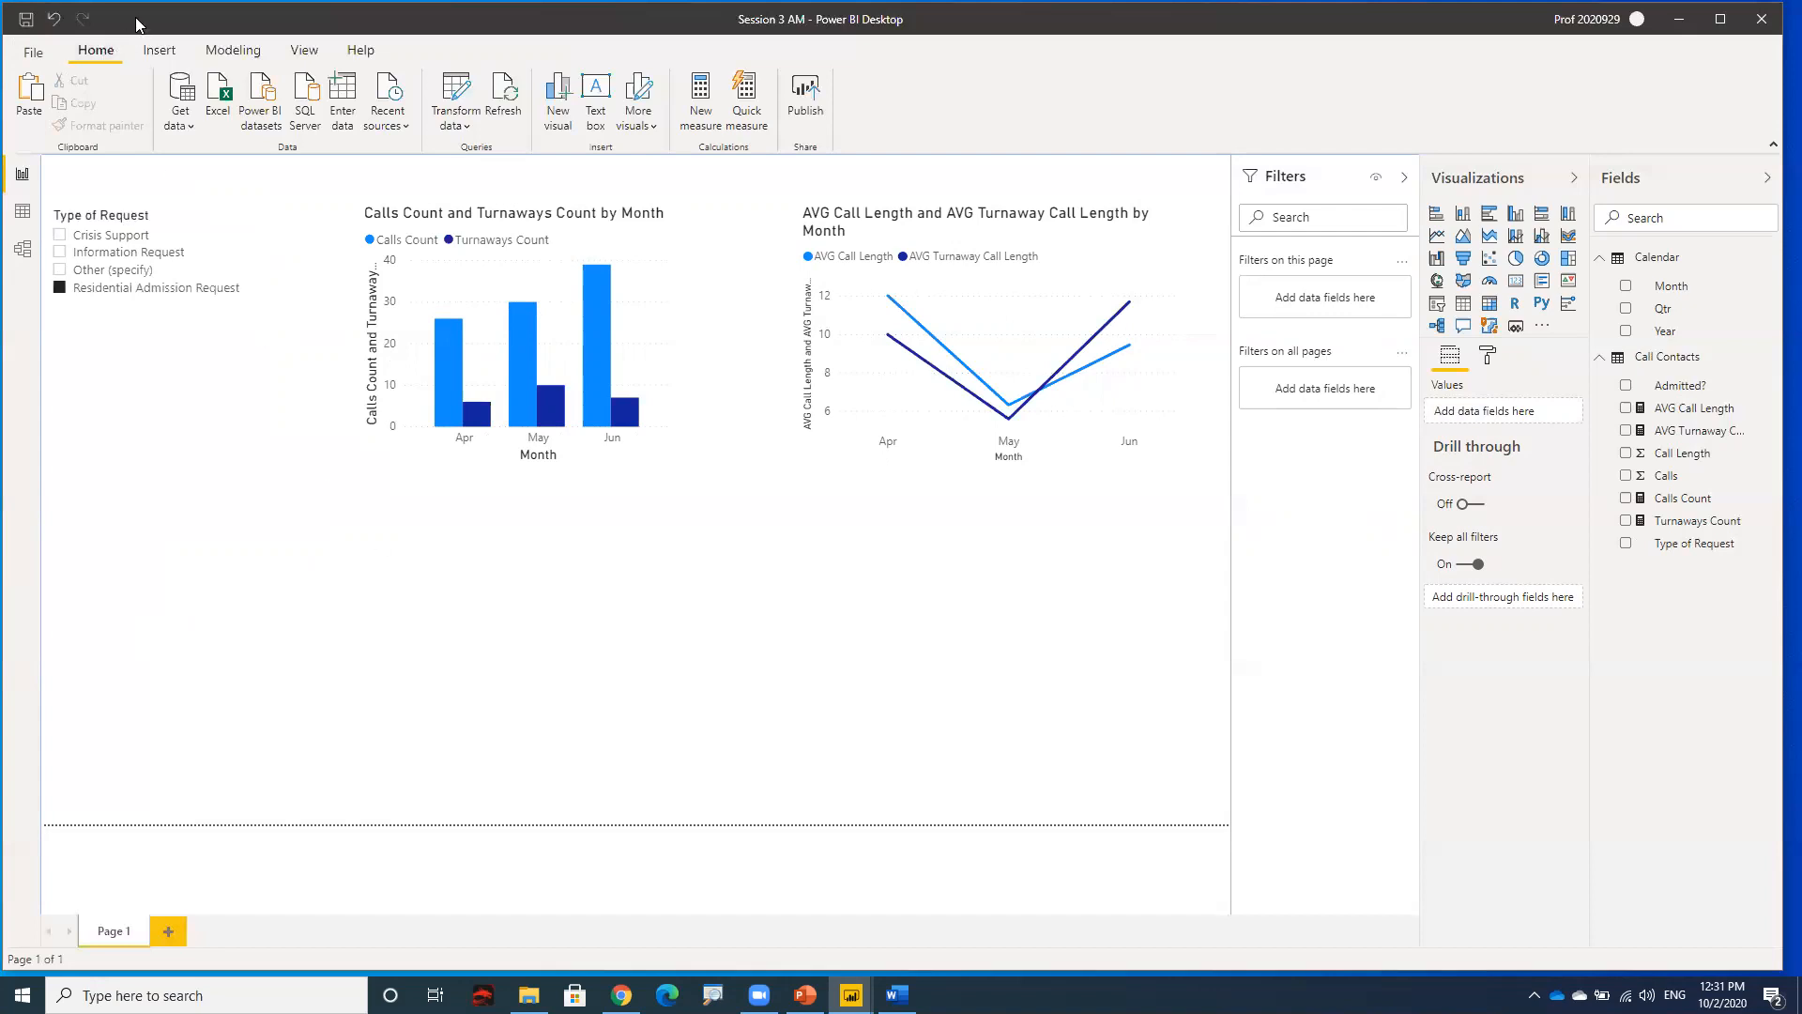
- Import Children Admitted.csv from the Course Files > Session 3 > Data folder as a Text/CSV source and open it for transformation
left_click(182, 130)
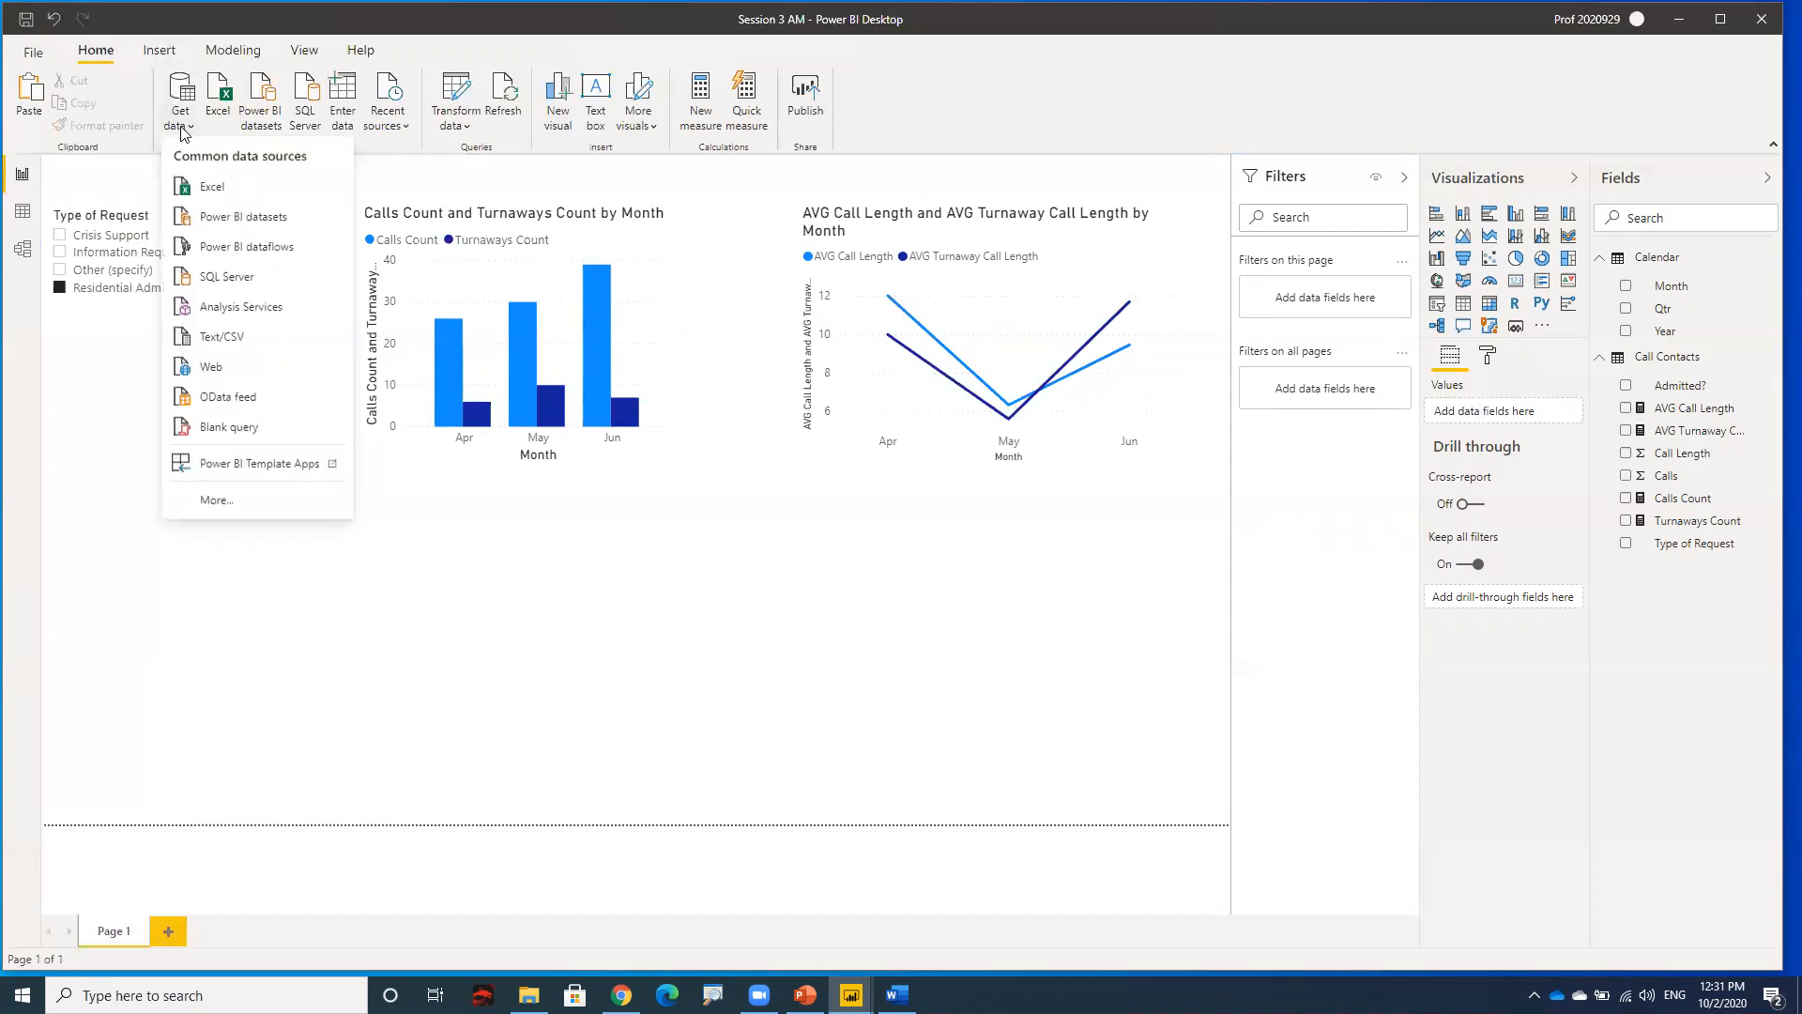
left_click(255, 348)
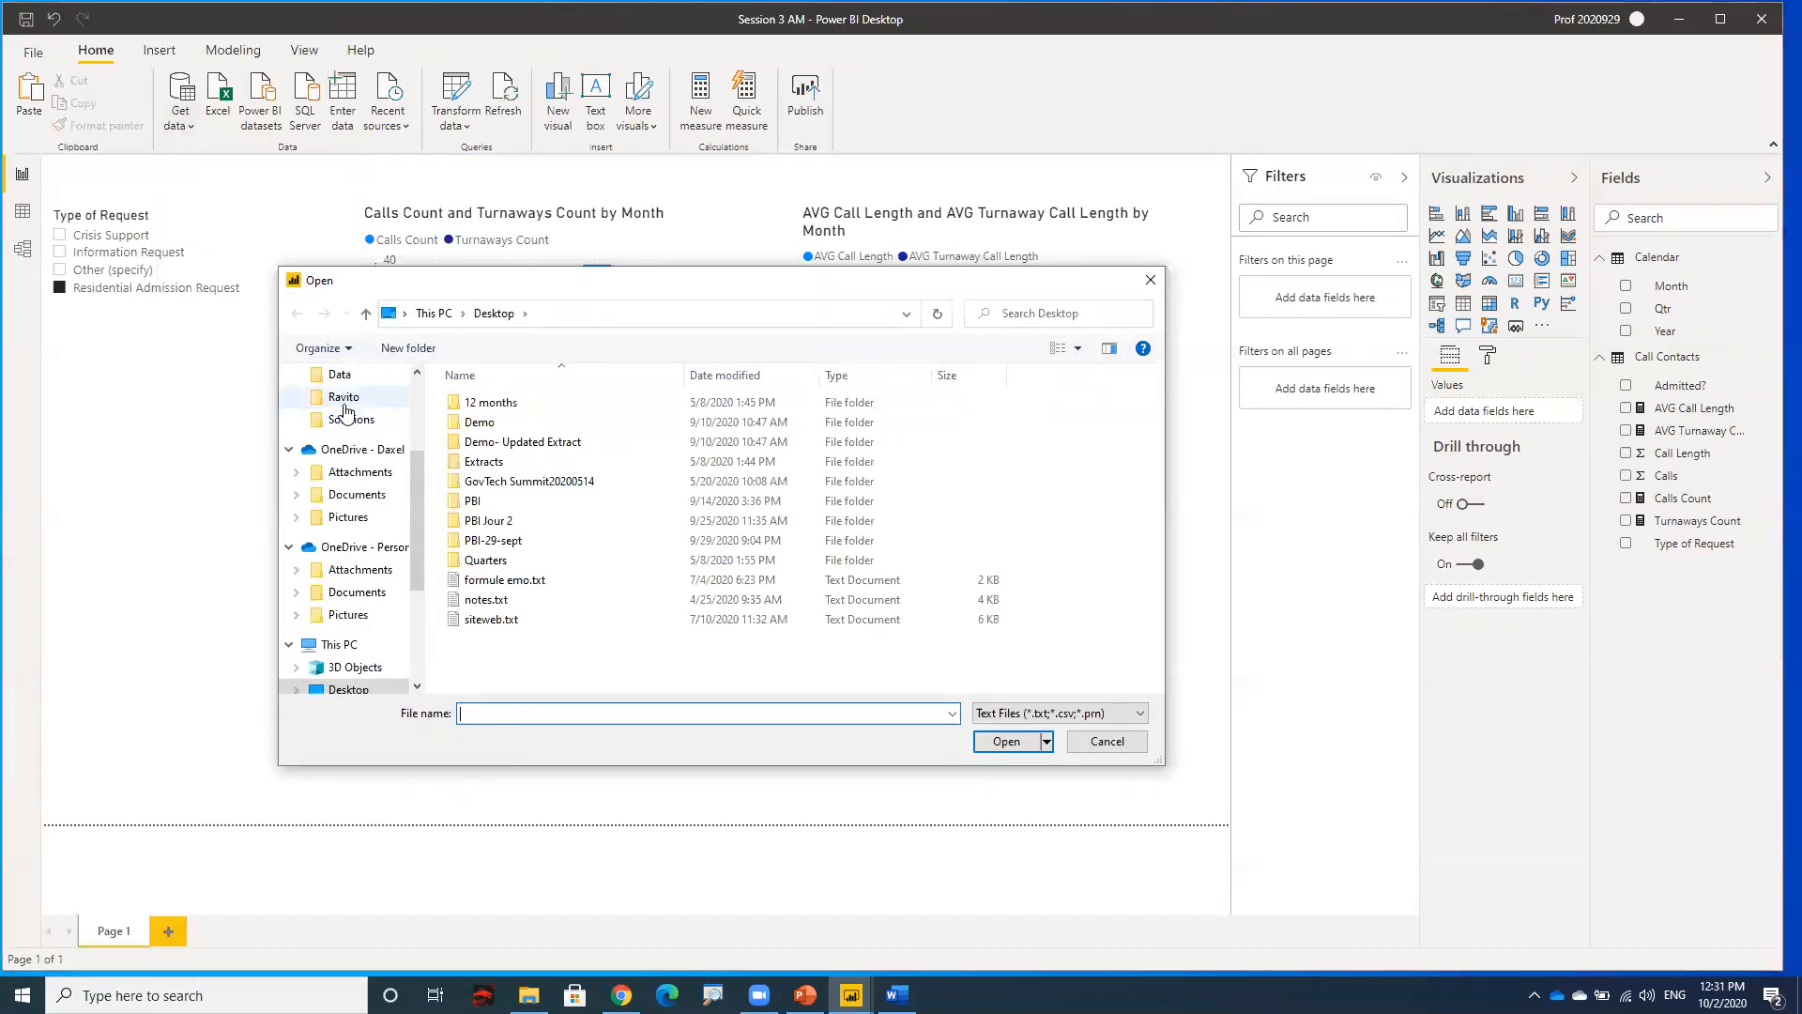
left_click(350, 420)
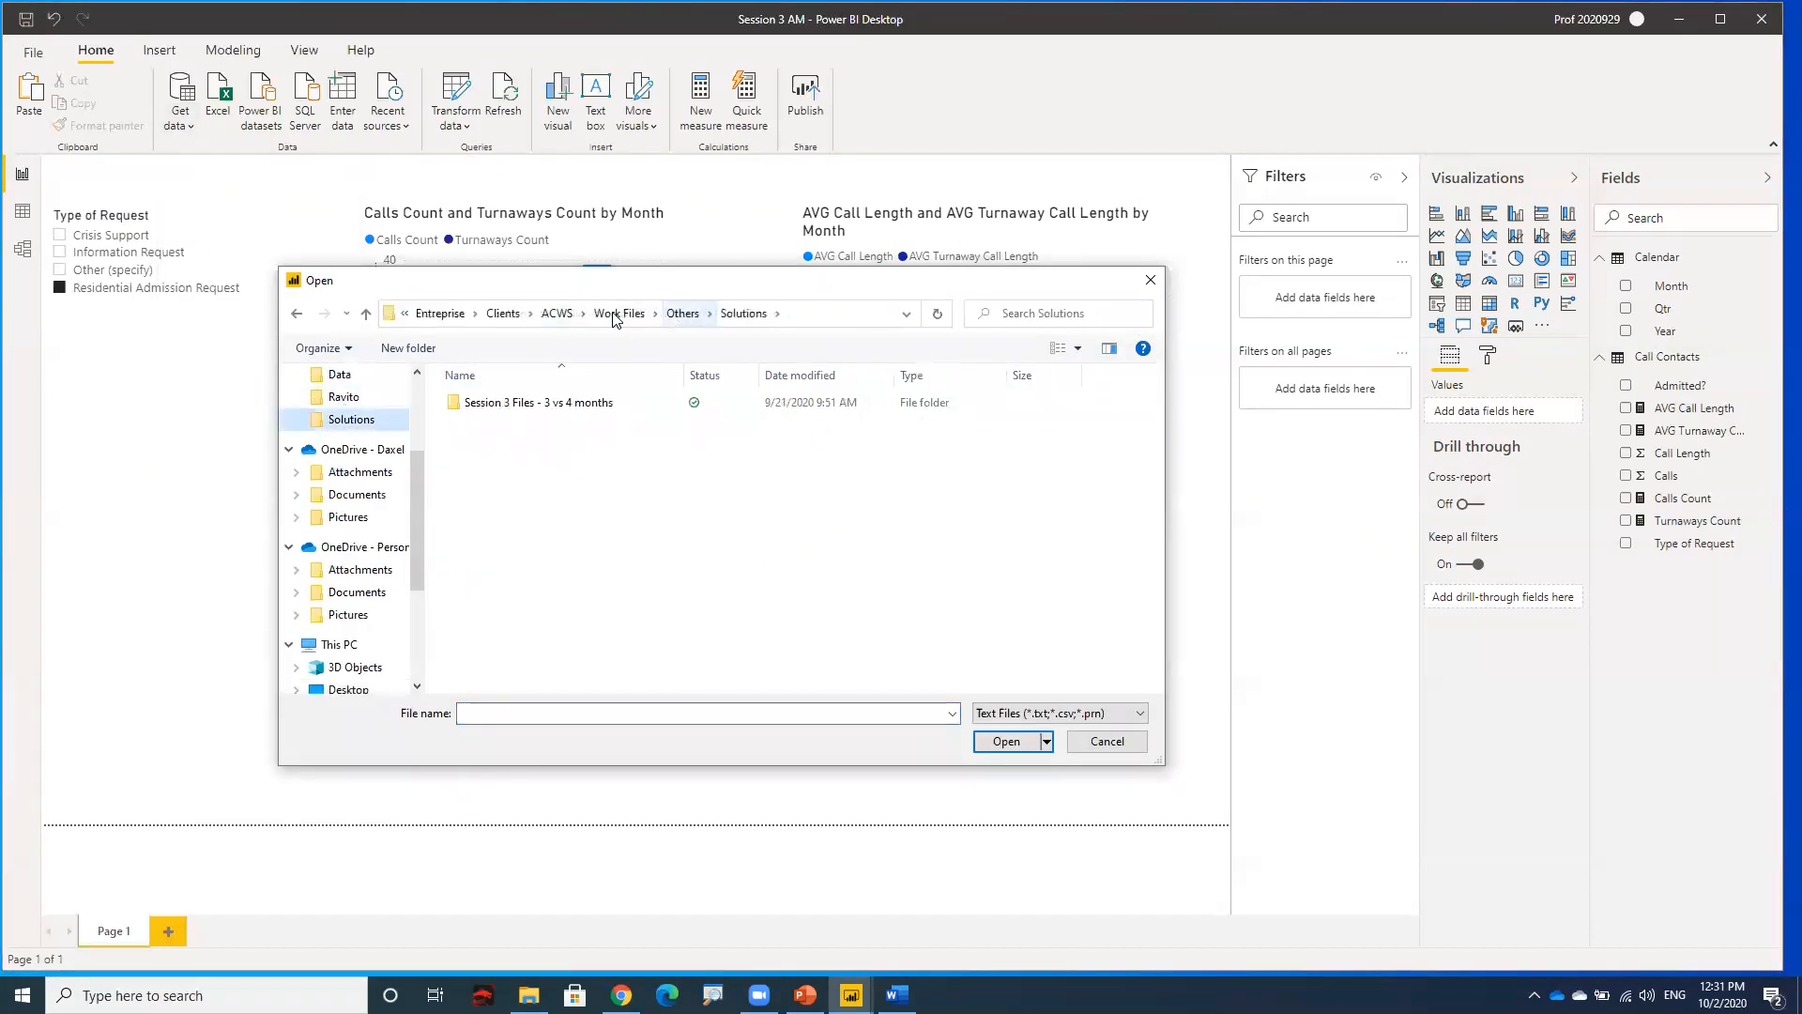
left_click(613, 315)
double_click(511, 403)
left_click(470, 443)
double_click(469, 443)
double_click(480, 403)
left_click(476, 425)
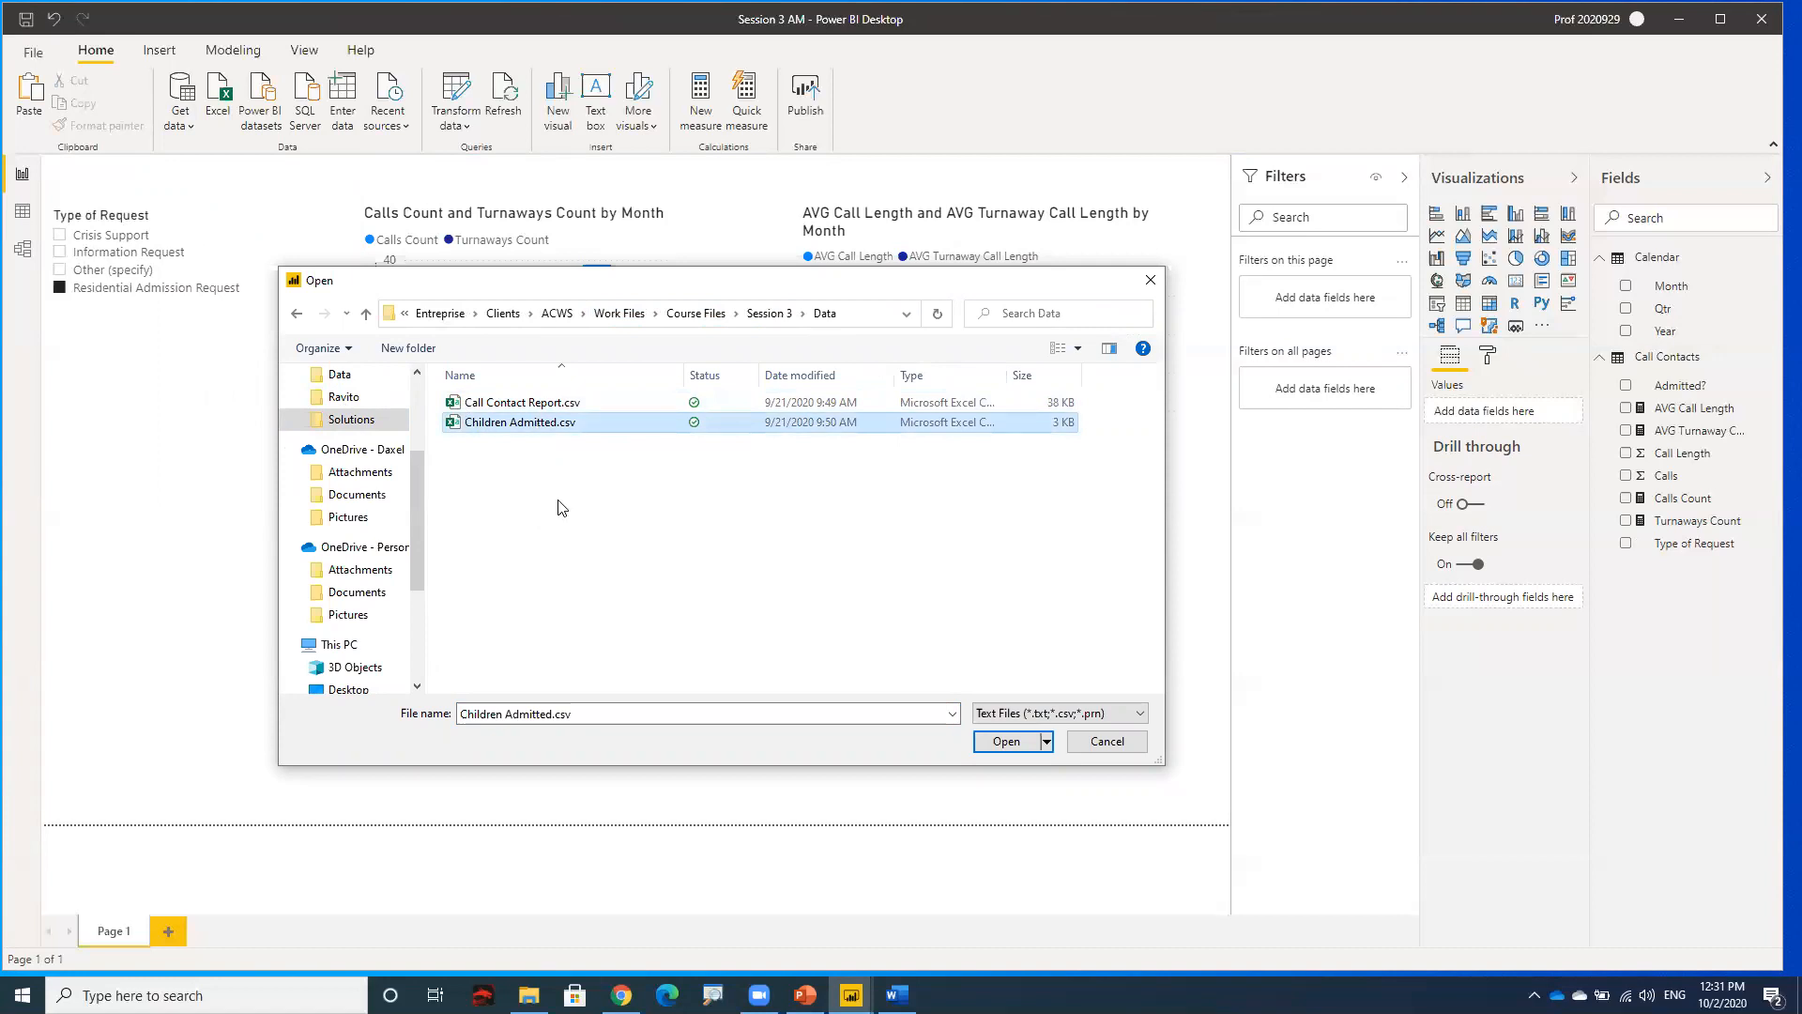
left_click(997, 749)
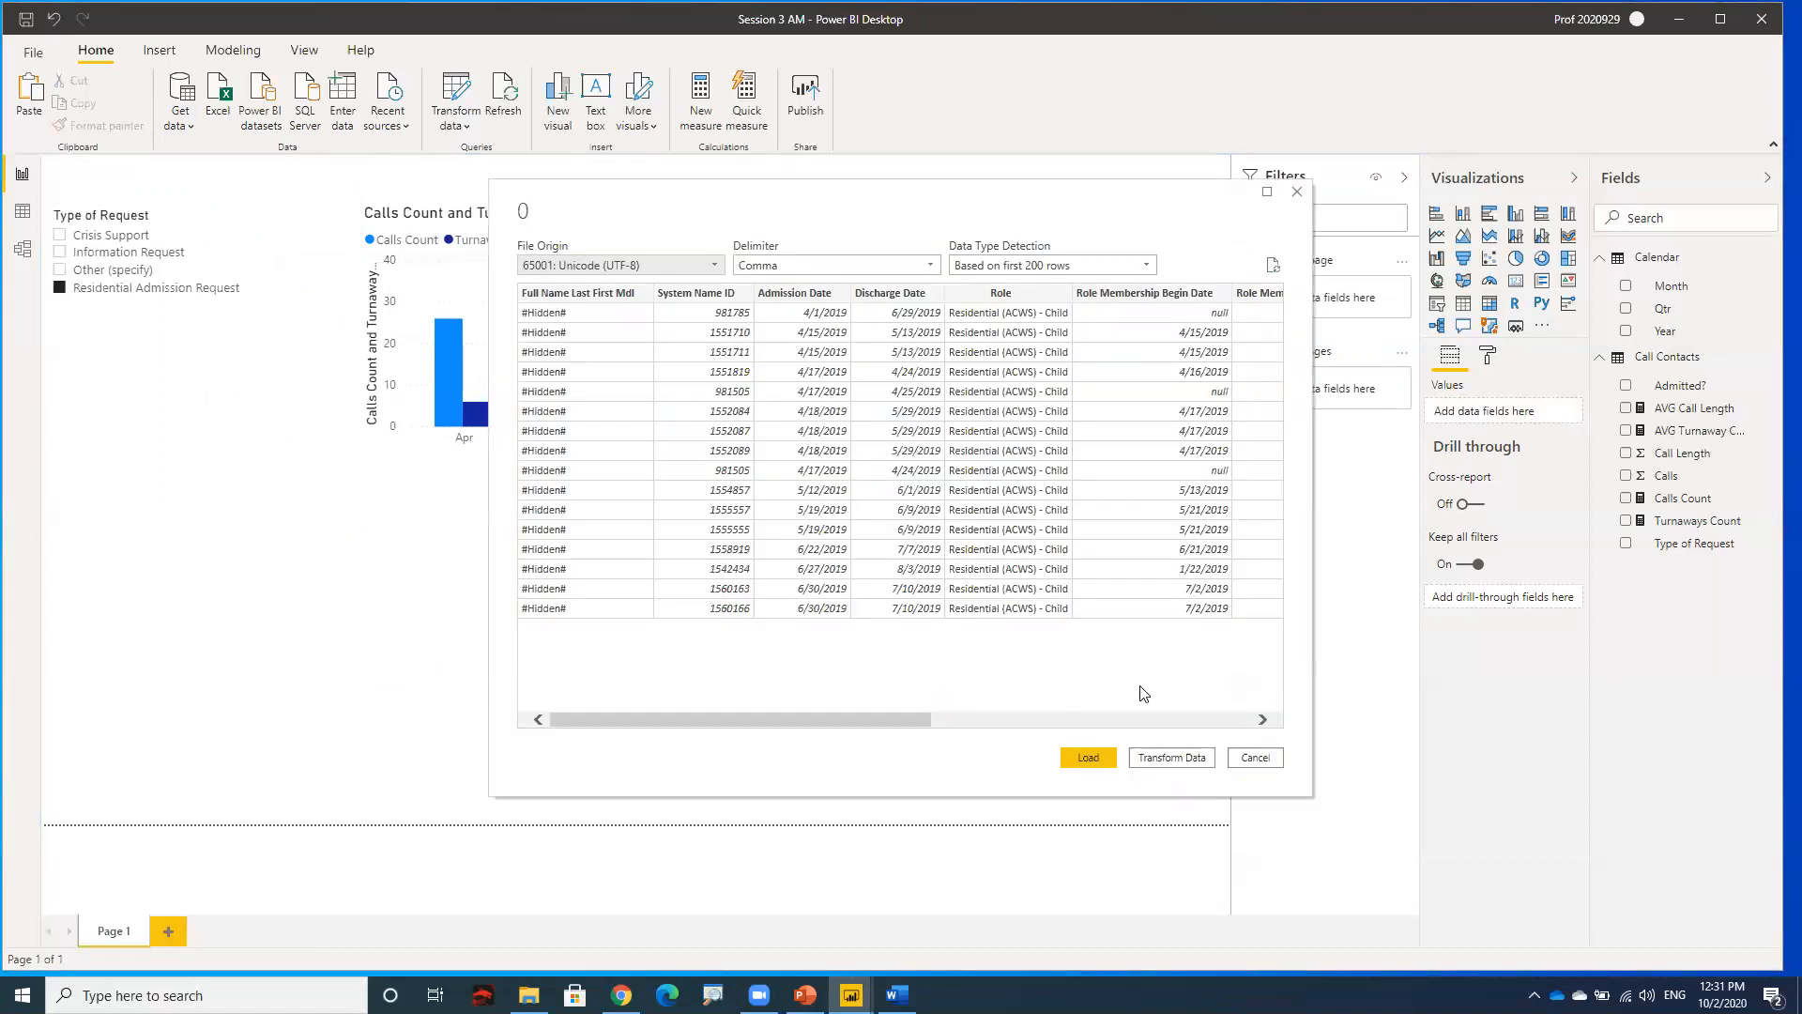
left_click(1174, 758)
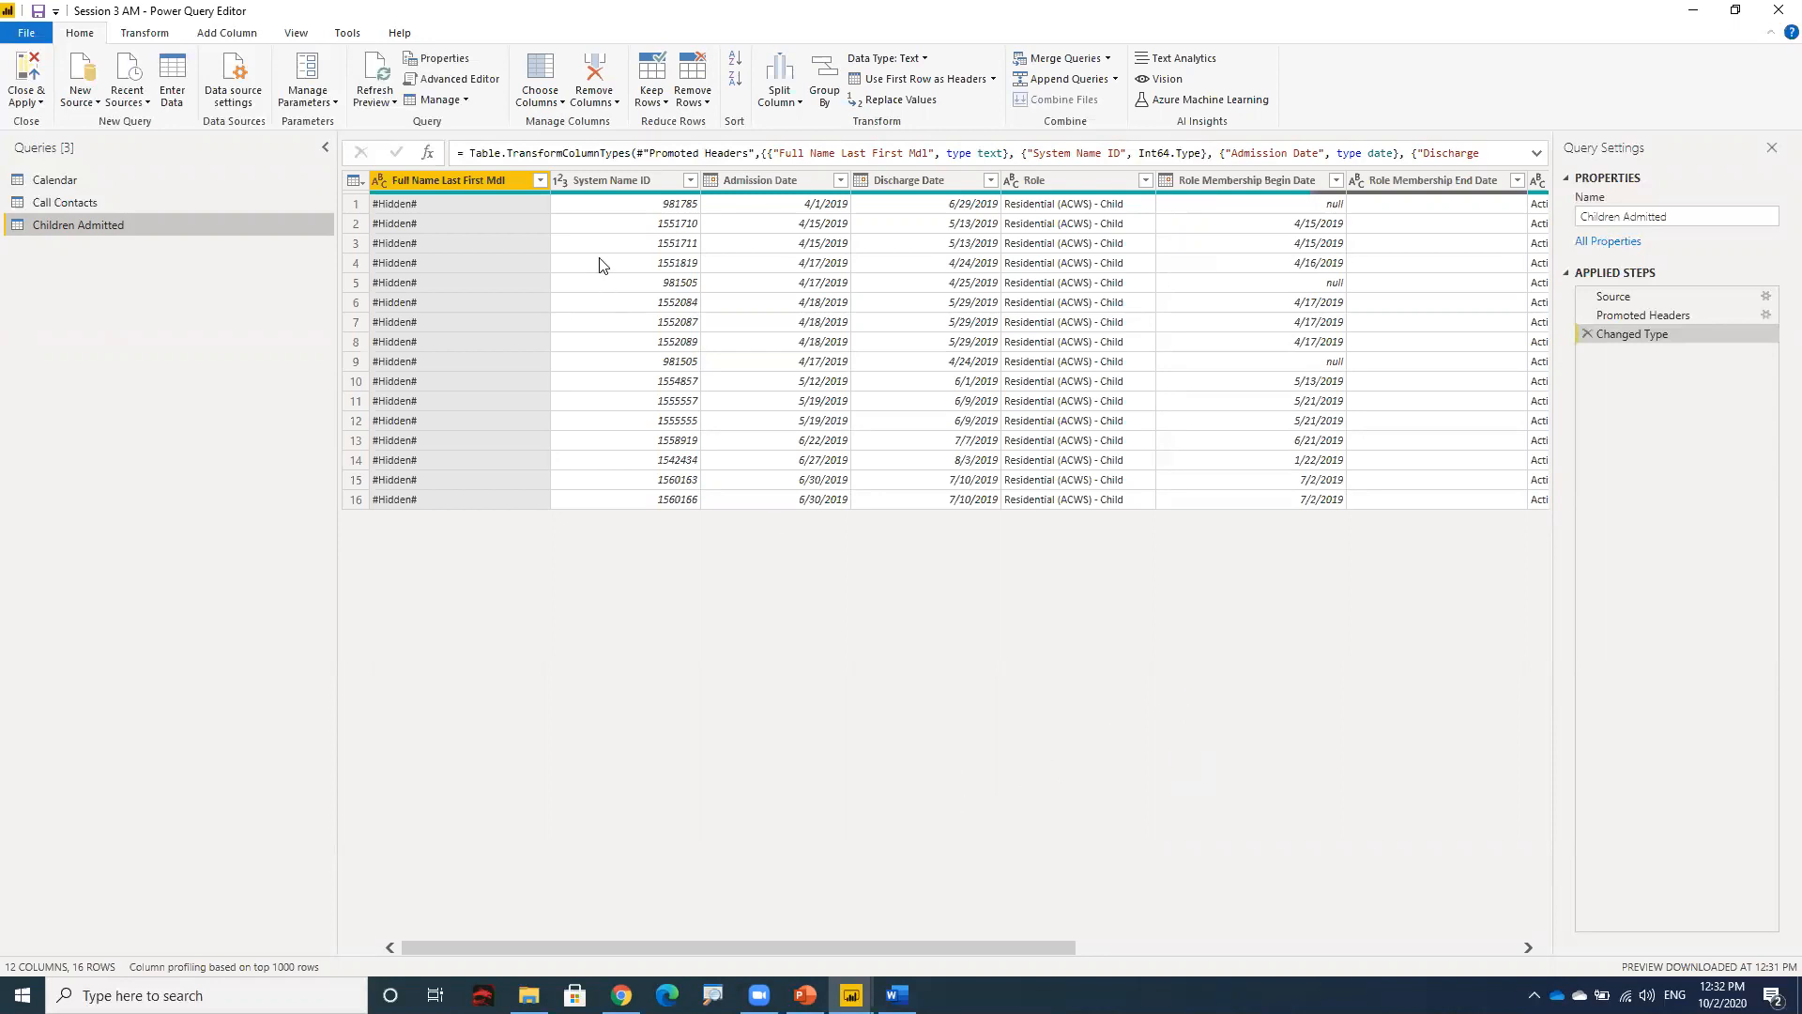
- Keep only the System Name ID, Admission Date, Discharge Date and Age at Intake columns, removing all others
left_click(588, 189)
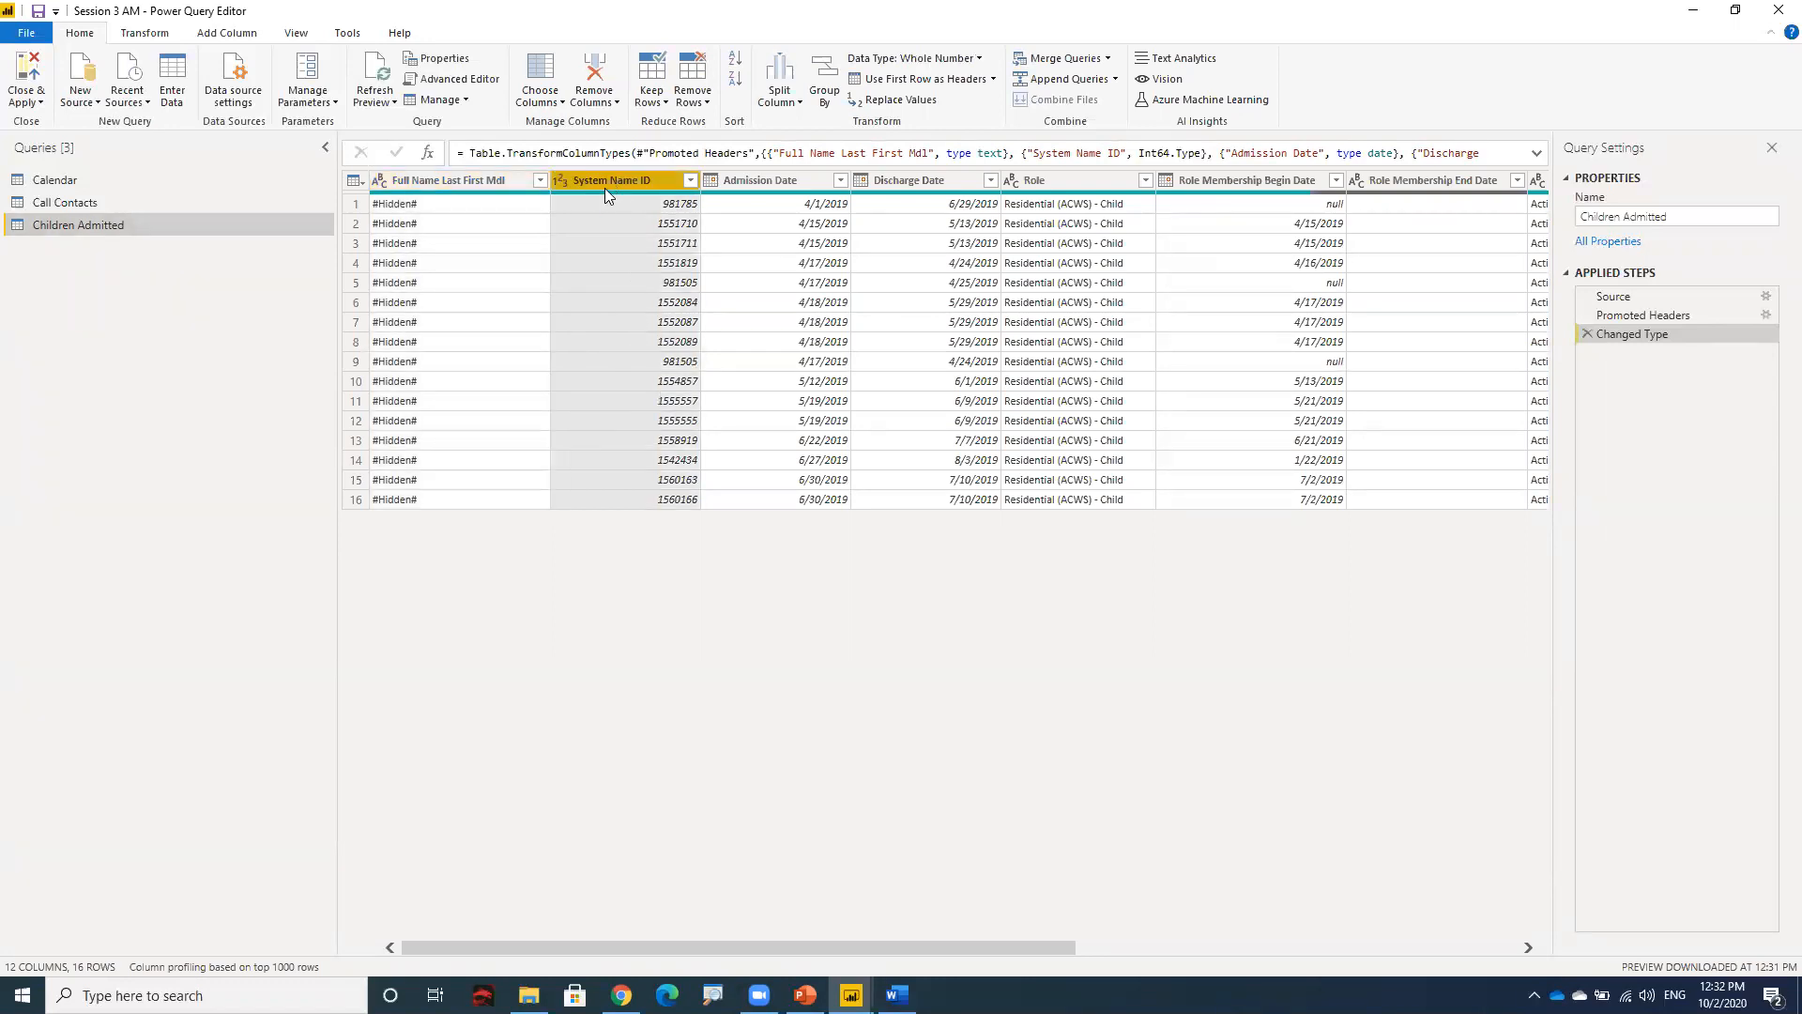
left_click(758, 182, "ctrl")
left_click(879, 180, "ctrl")
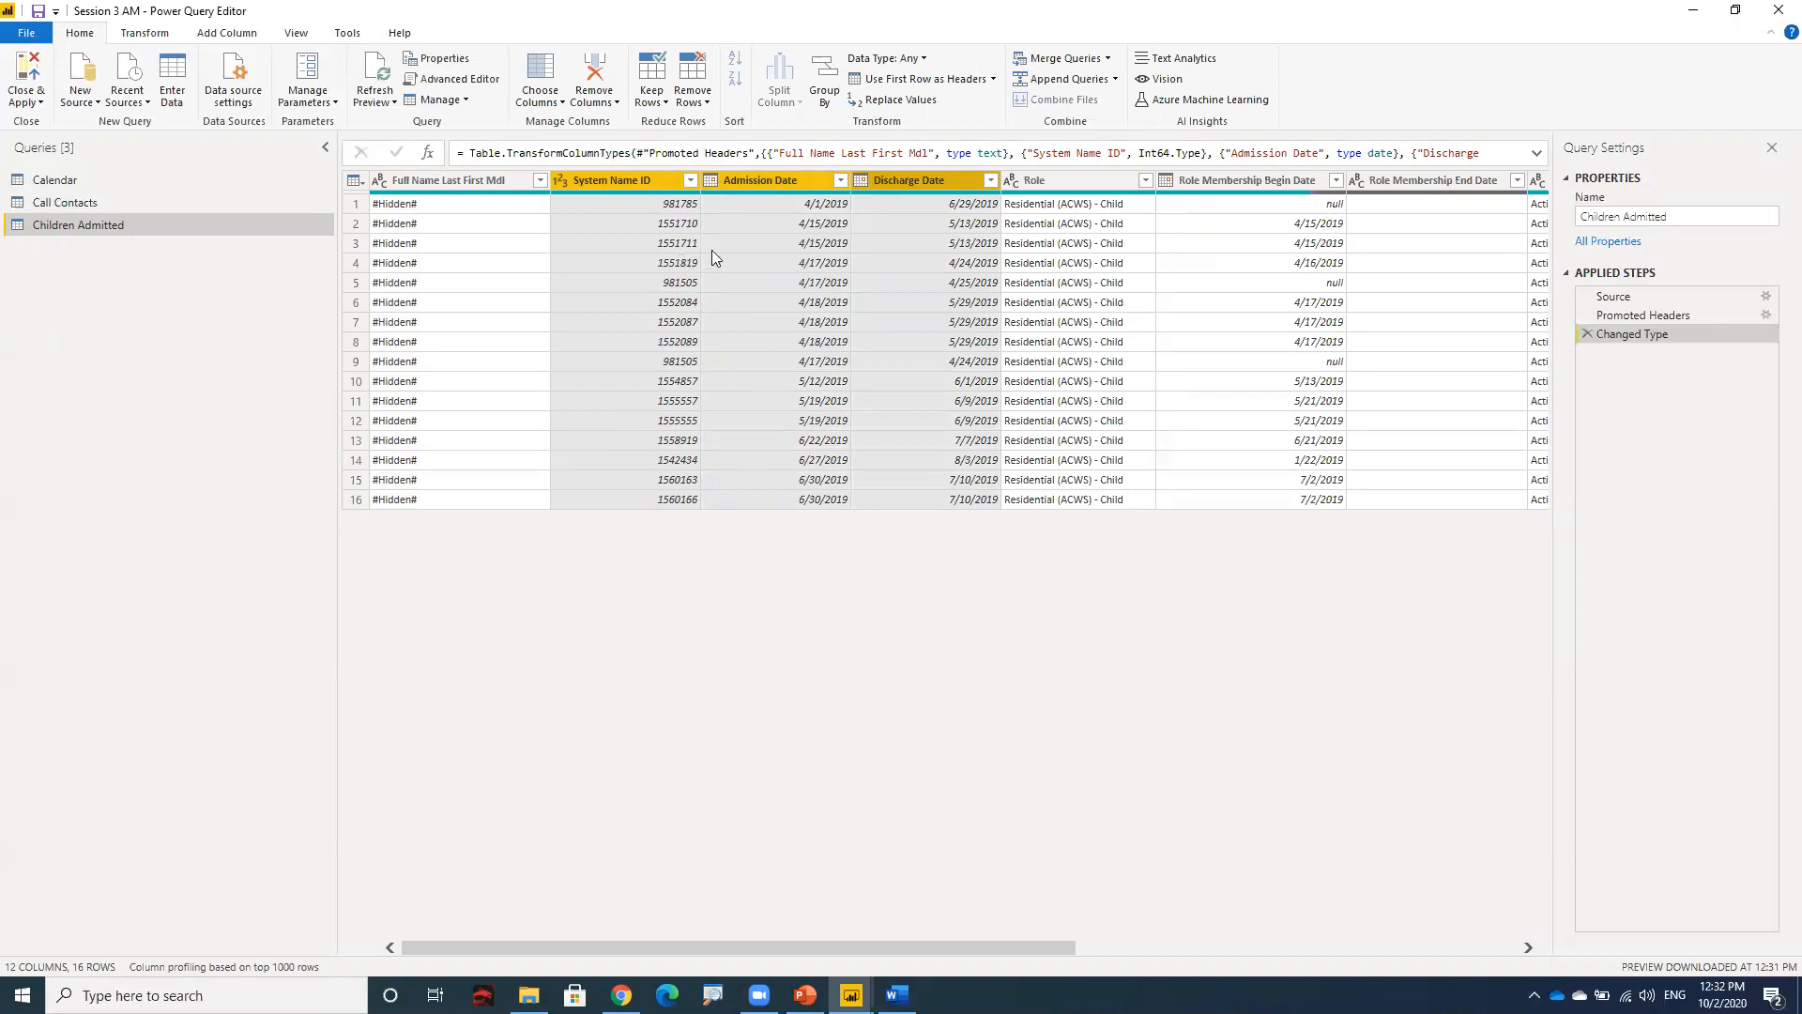
left_click_drag(770, 945, 1309, 951)
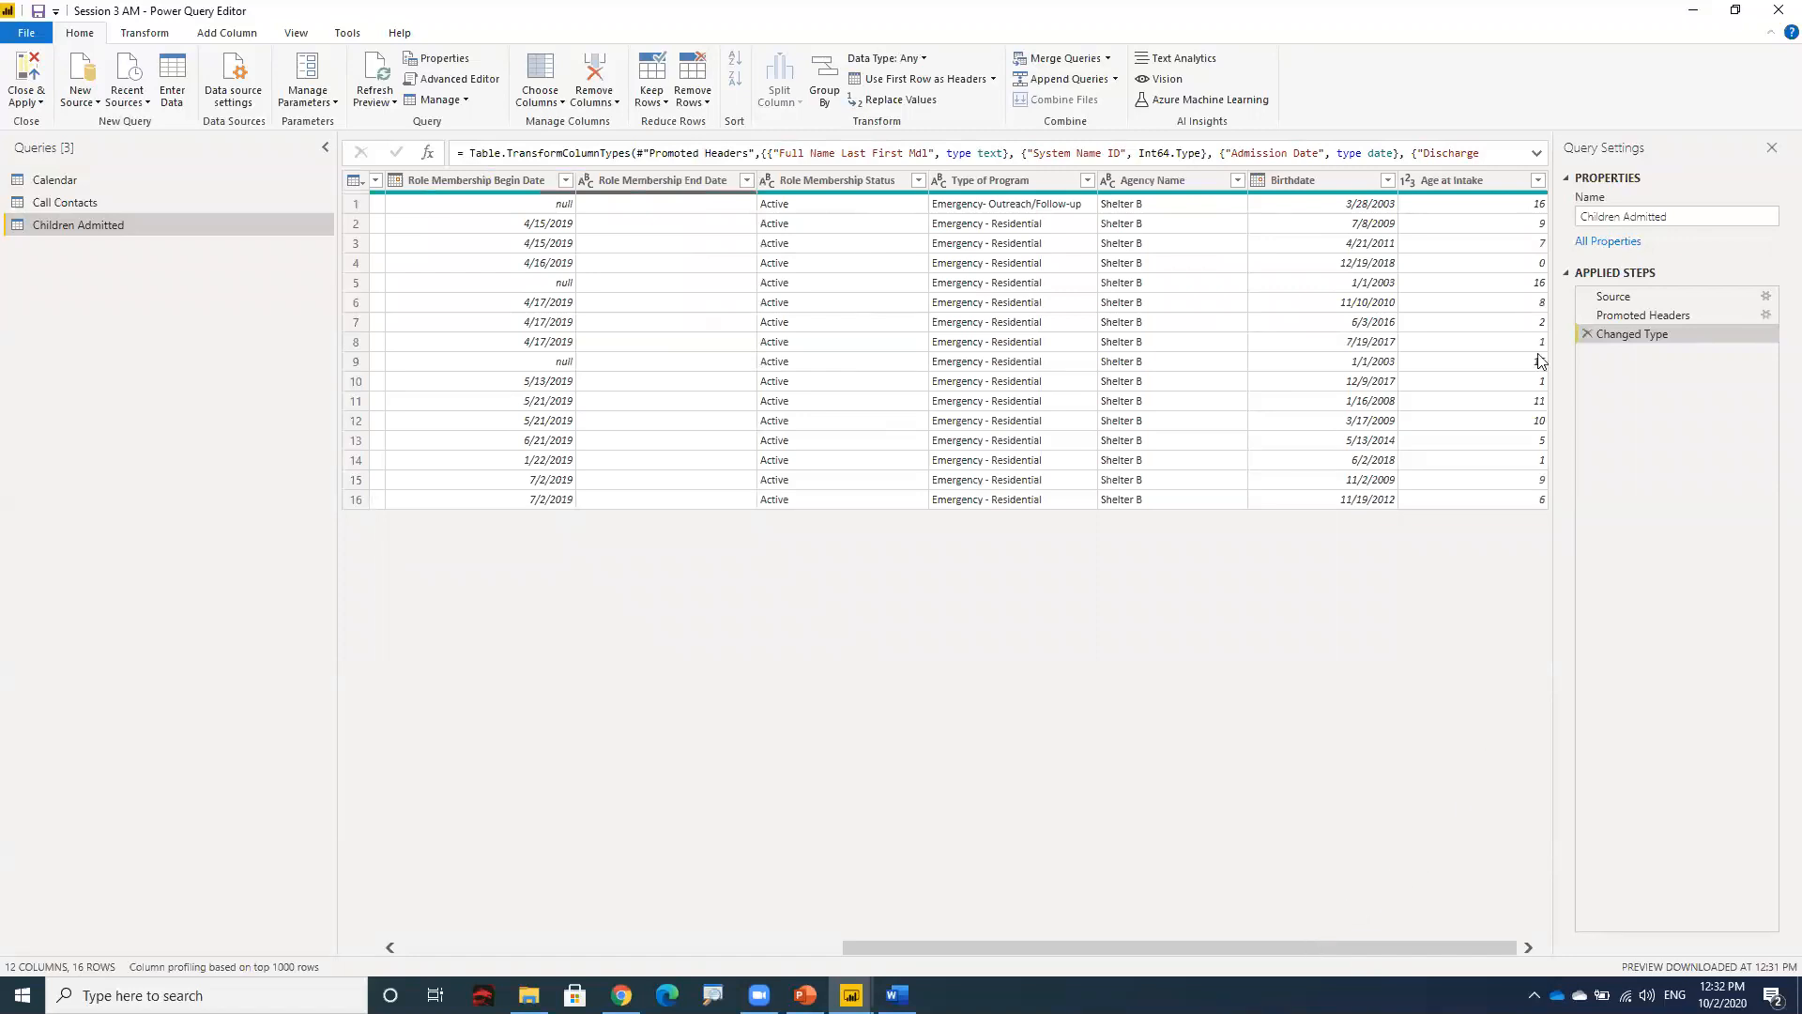
left_click(1462, 183)
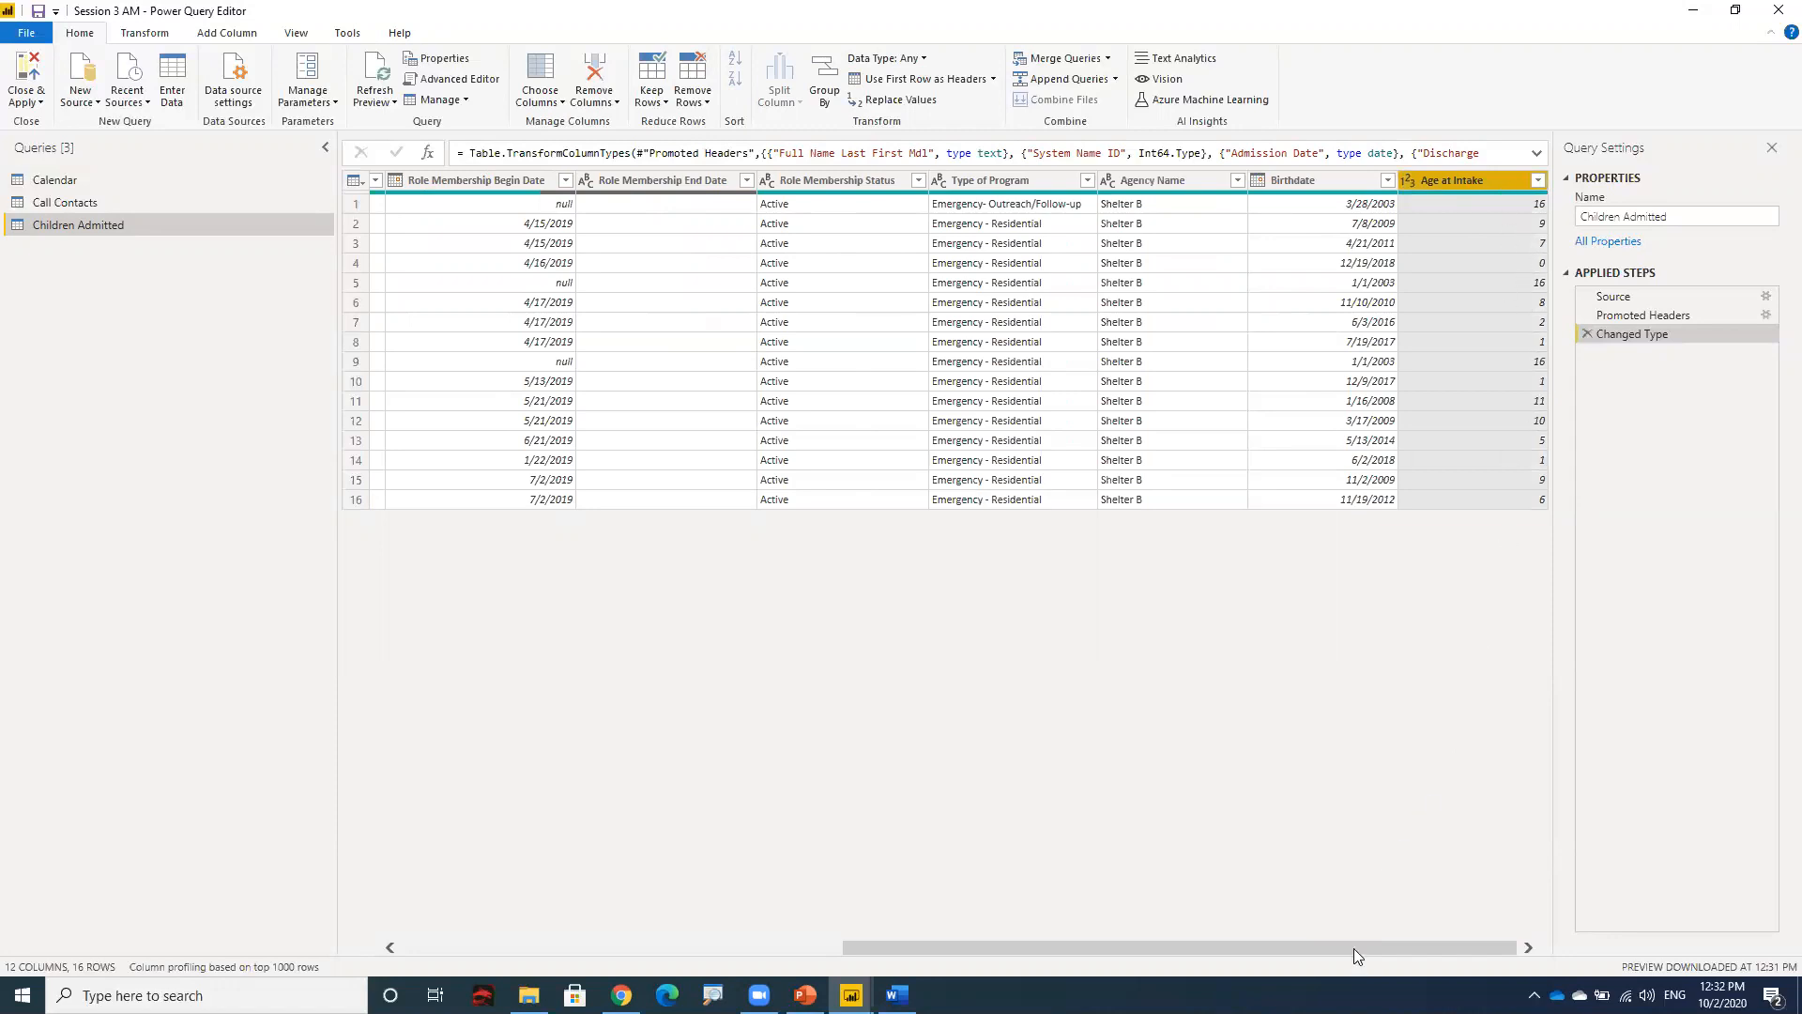
left_click_drag(1354, 948, 913, 947)
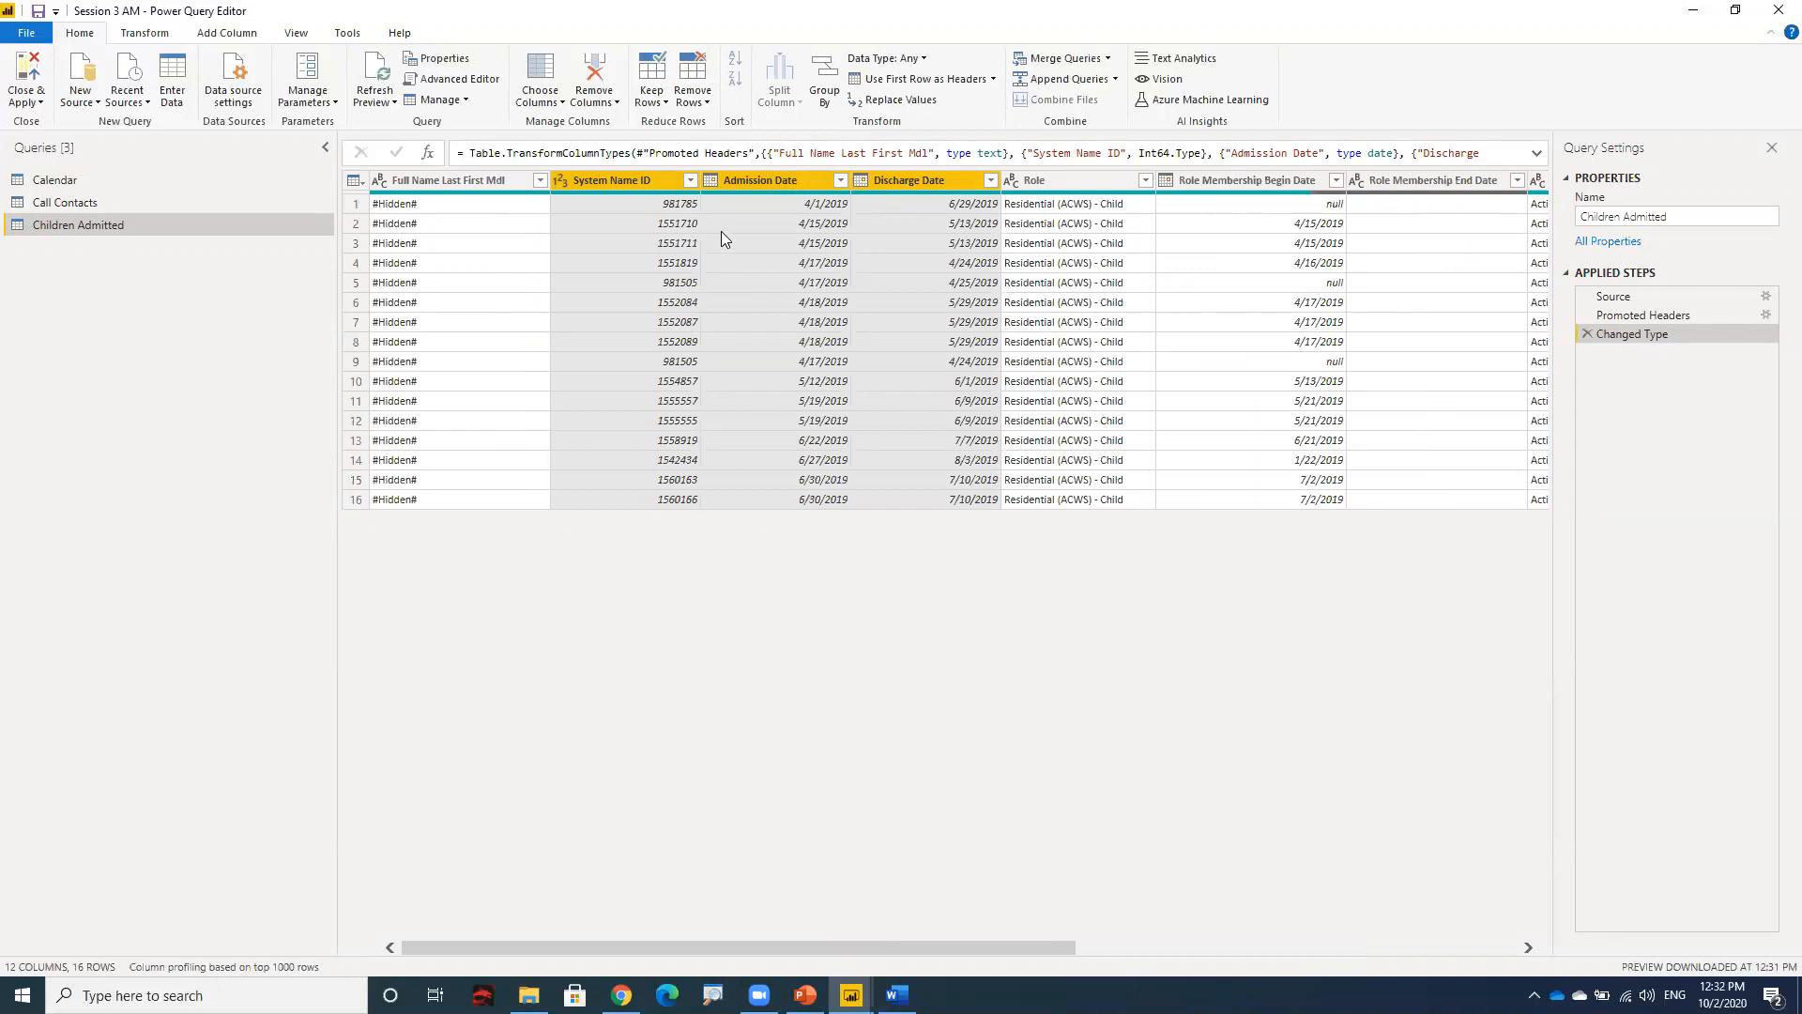
right_click(636, 185)
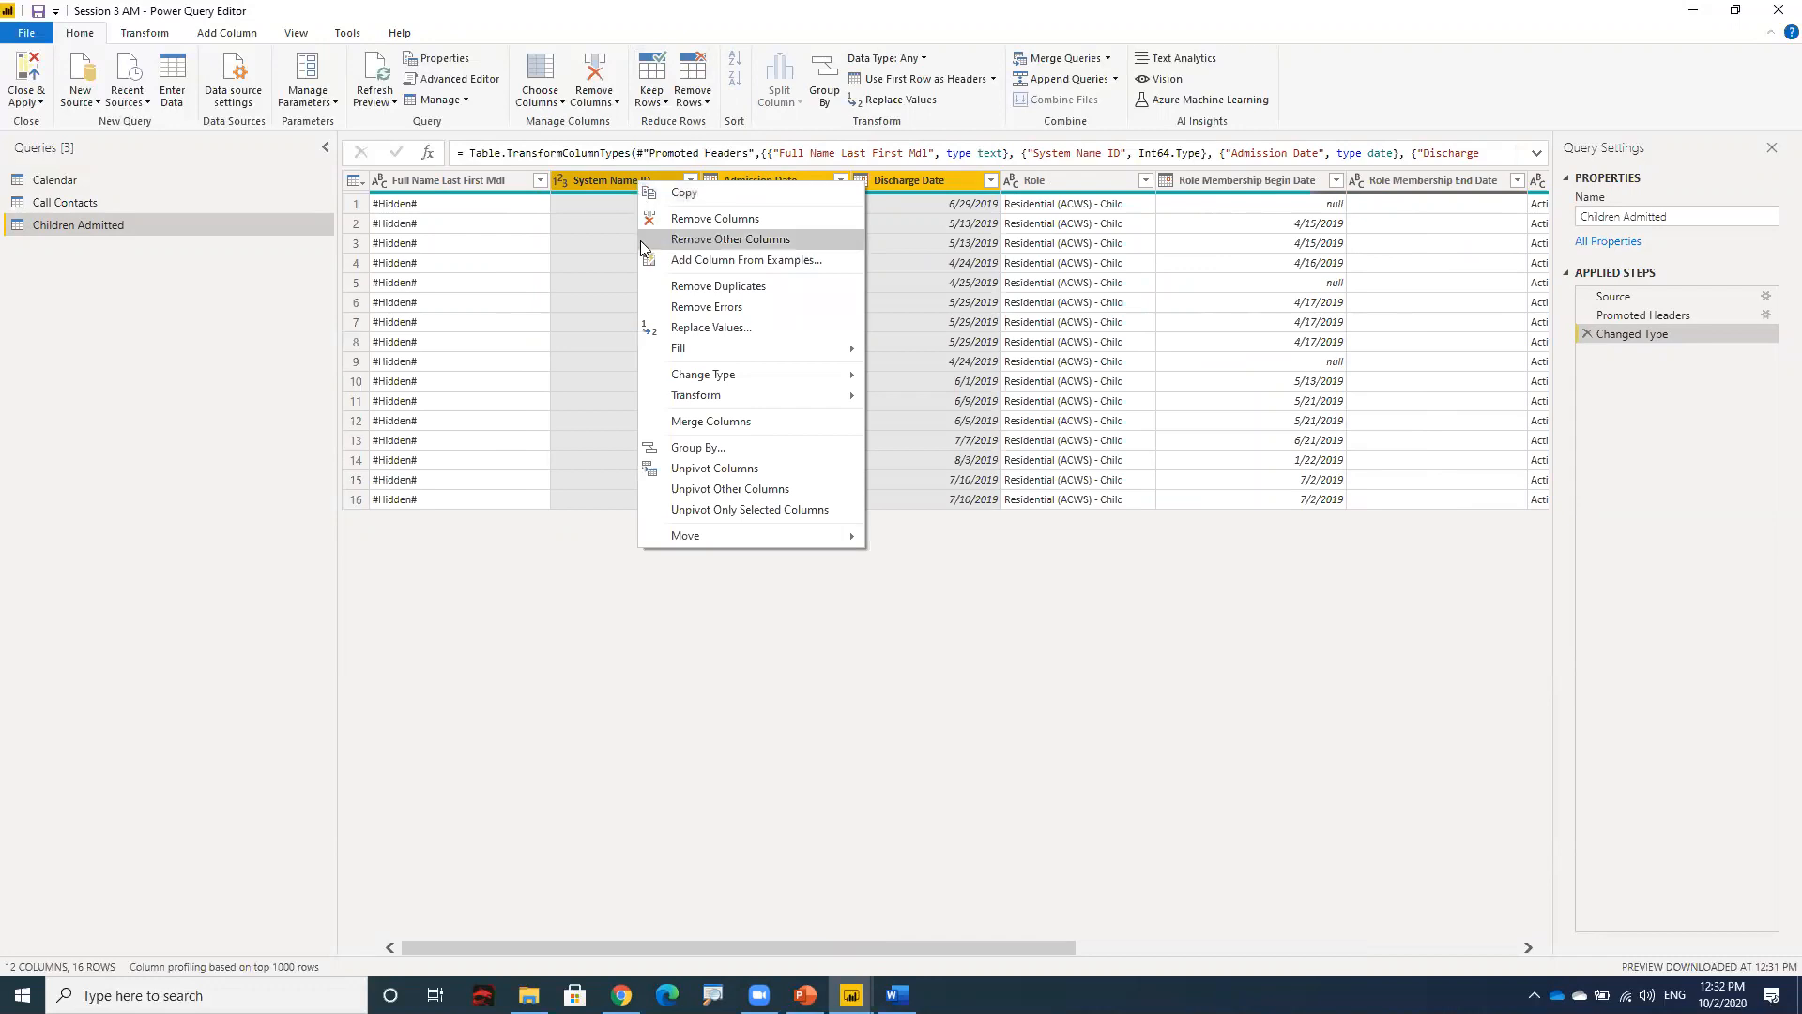
left_click(714, 242)
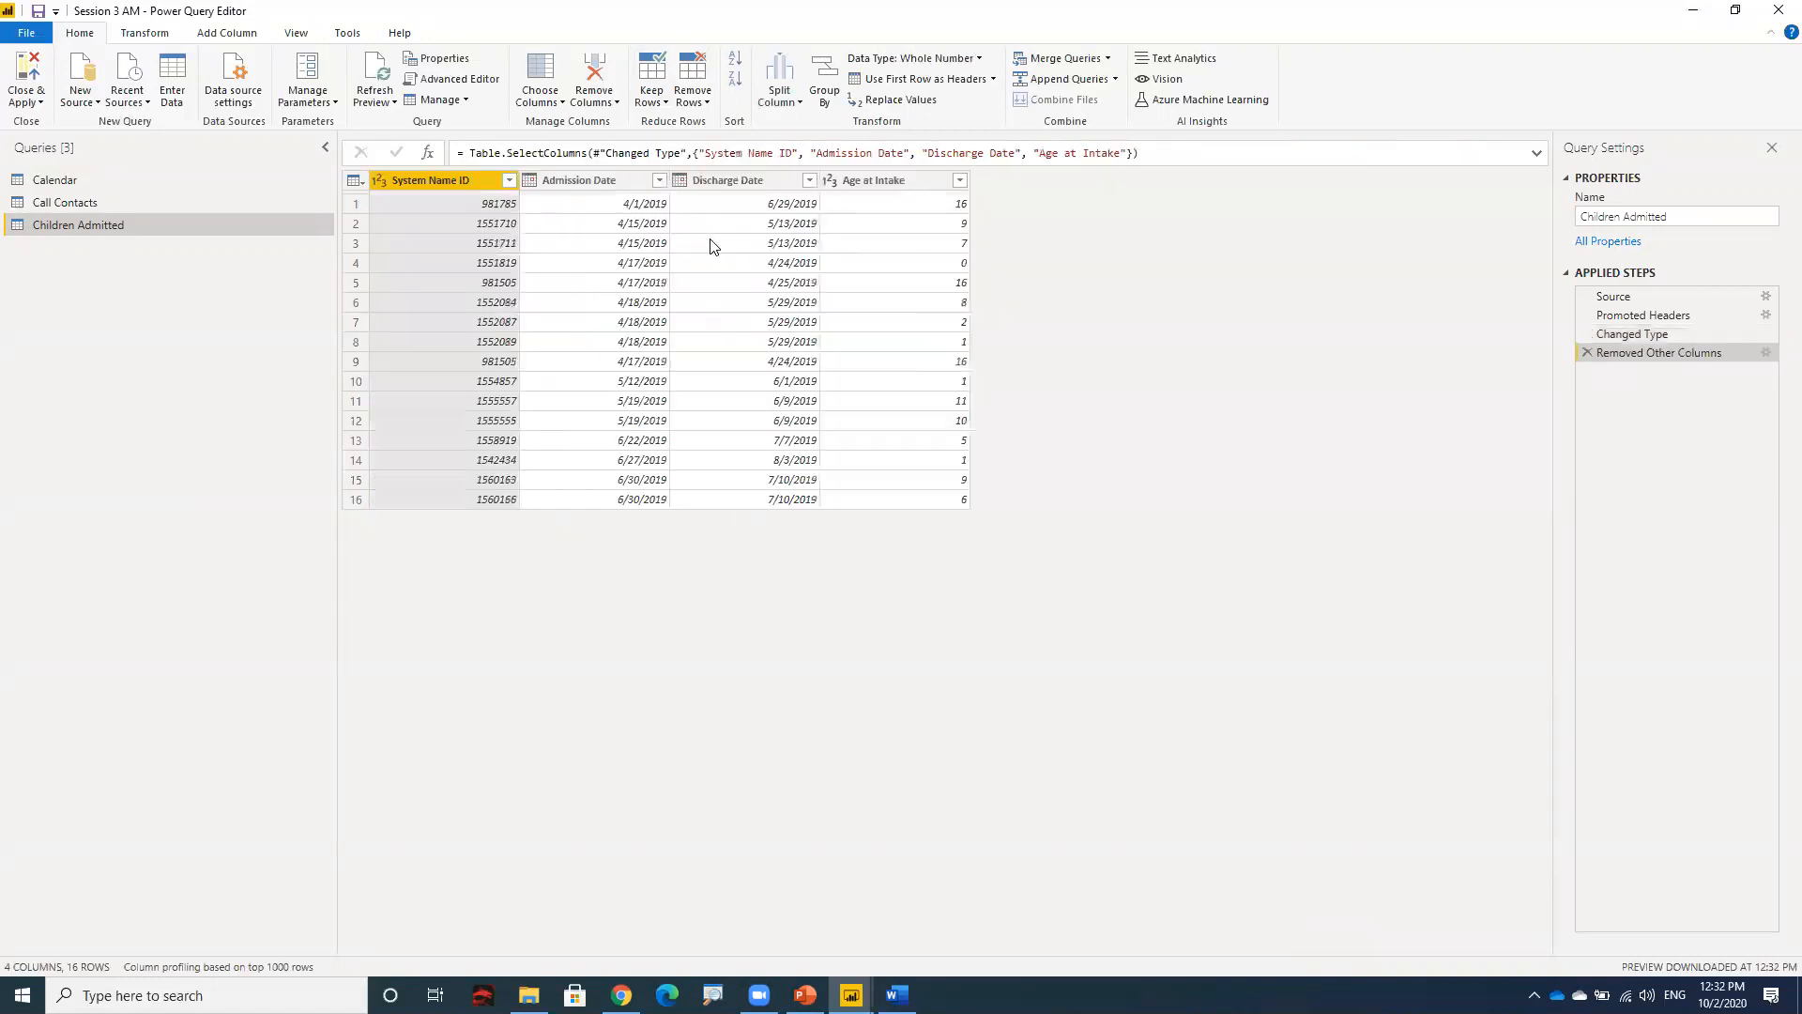
- Rename the System Name ID column to Children Admitted
double_click(437, 182)
type("ch")
key("BackSpace")
key("BackSpace")
type("Children Id")
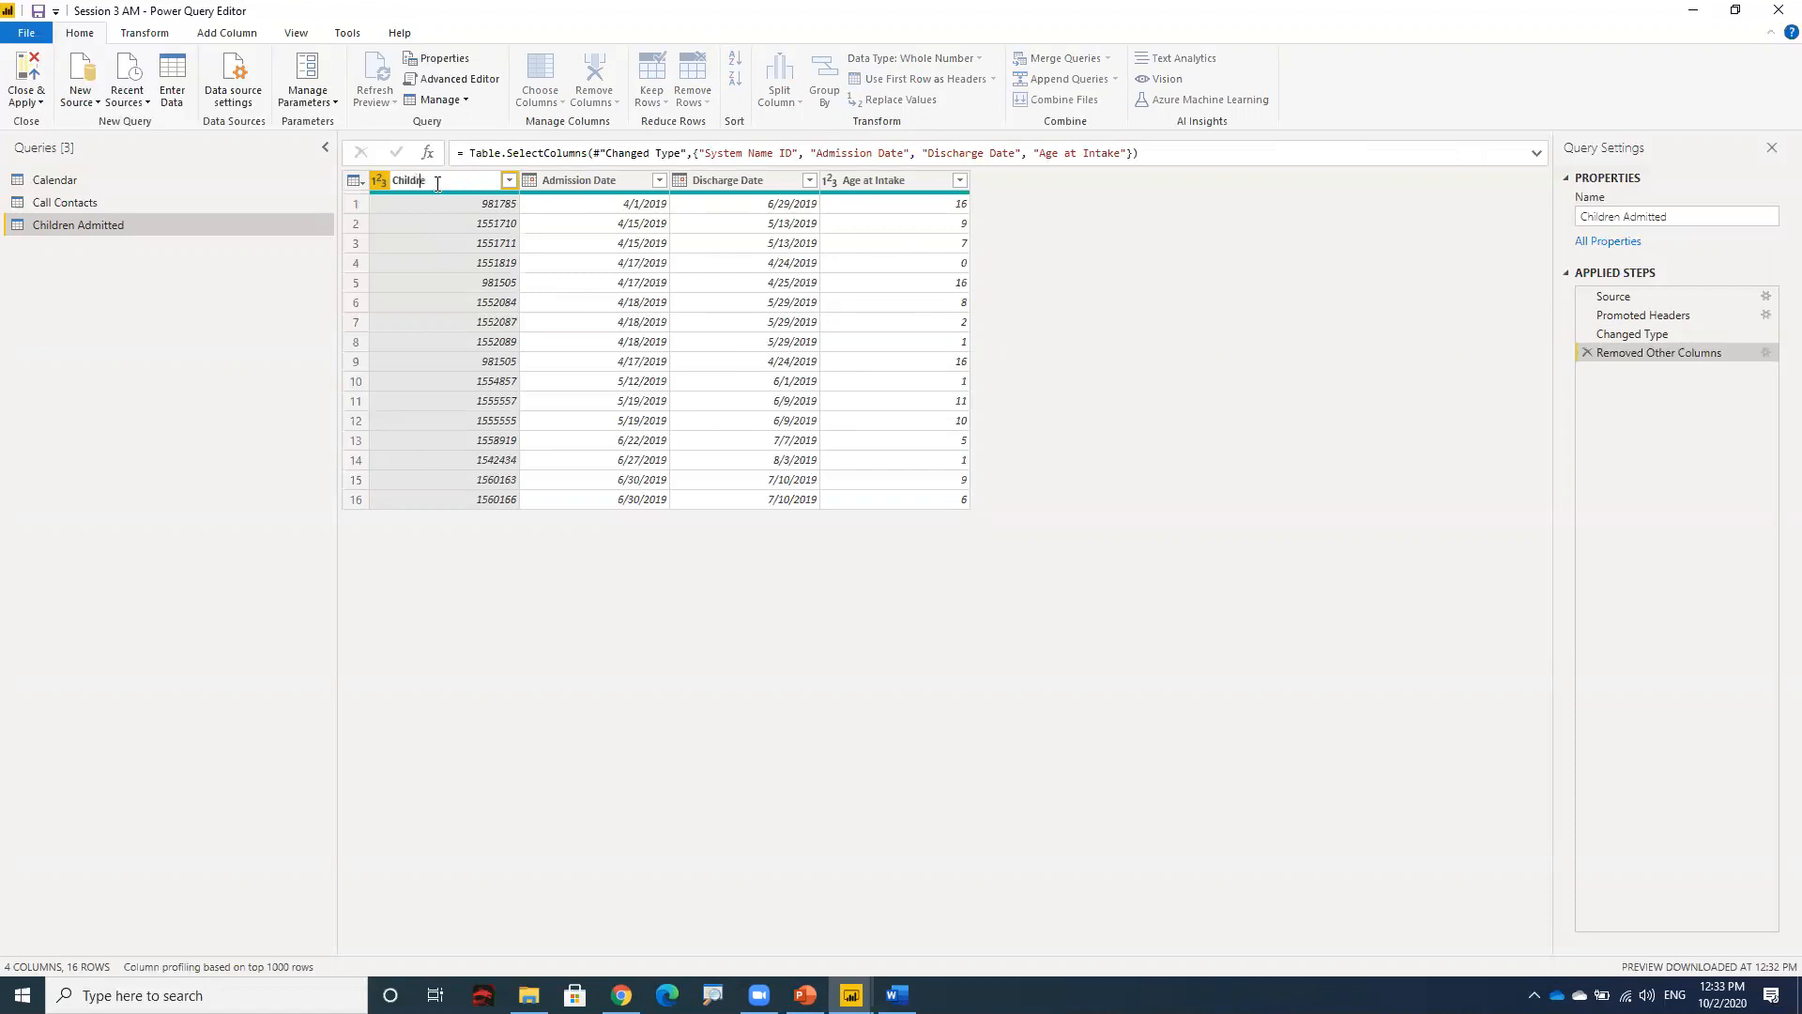
key("BackSpace")
key("BackSpace")
type("Admitten")
key("BackSpace")
type("d")
key("Return")
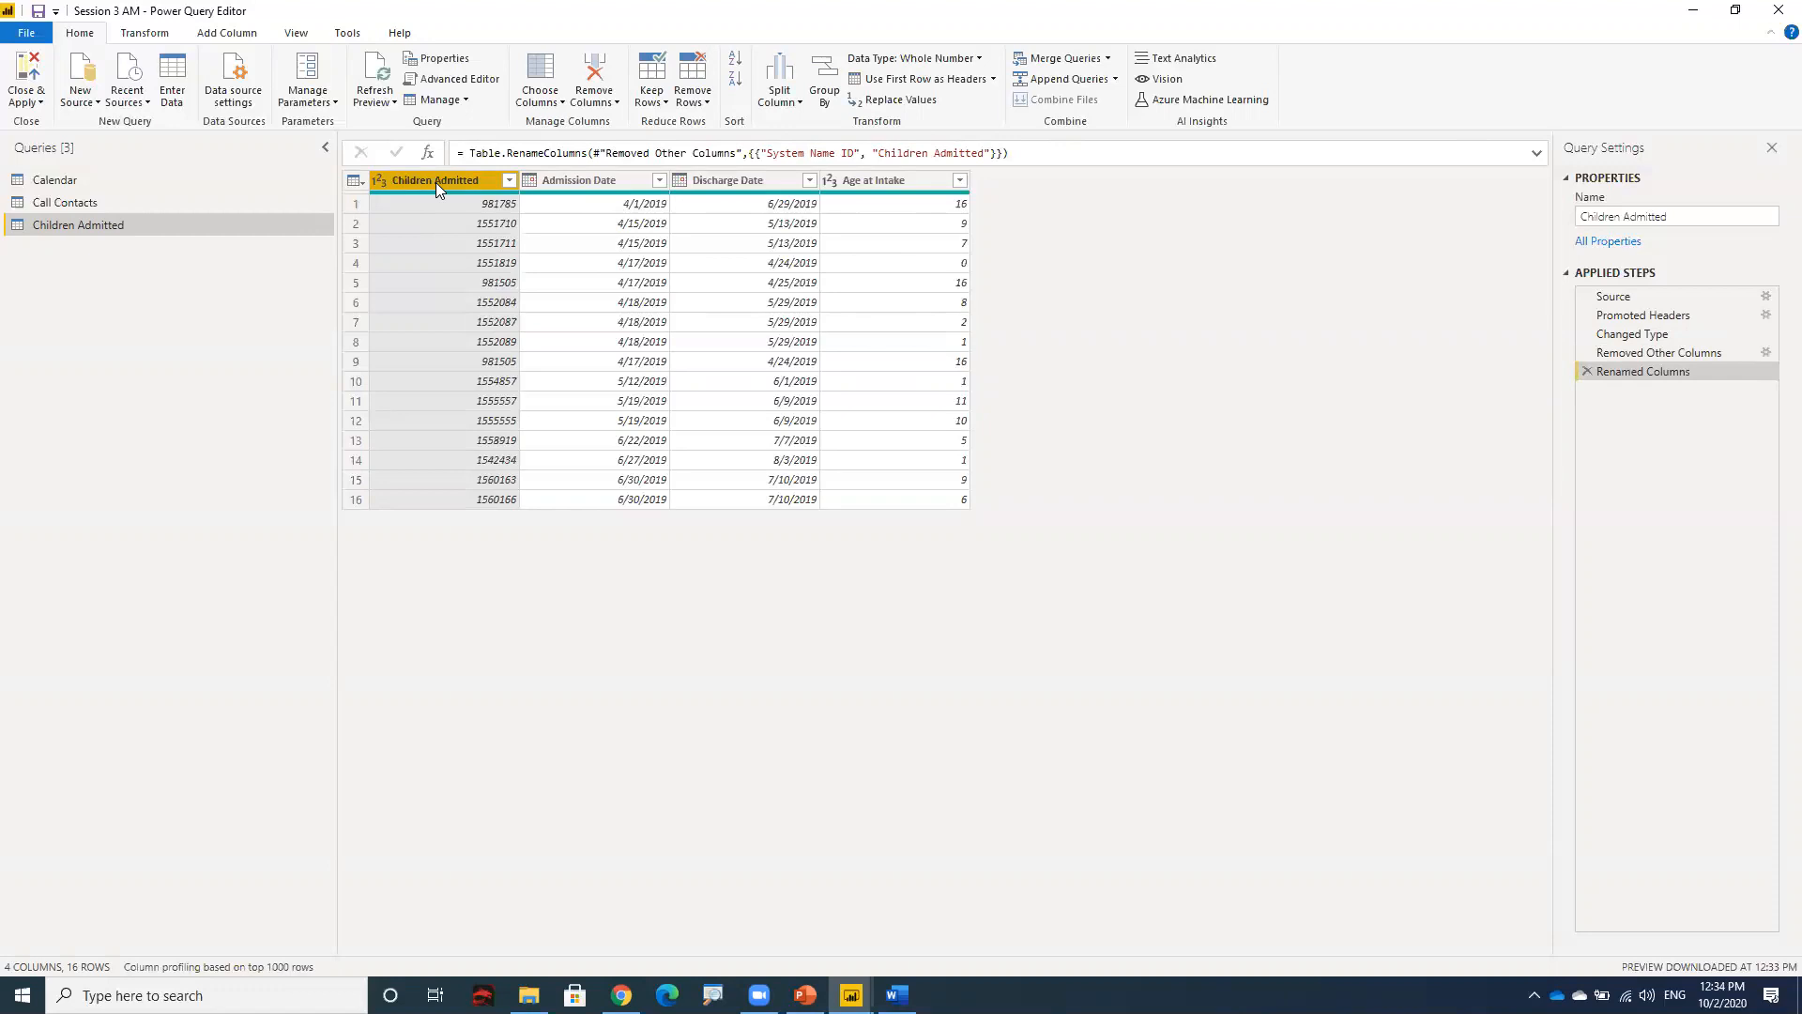
- Start a new conditional column in the Children Admitted query and name it Child Group
left_click(934, 186, "ctrl")
left_click(237, 37)
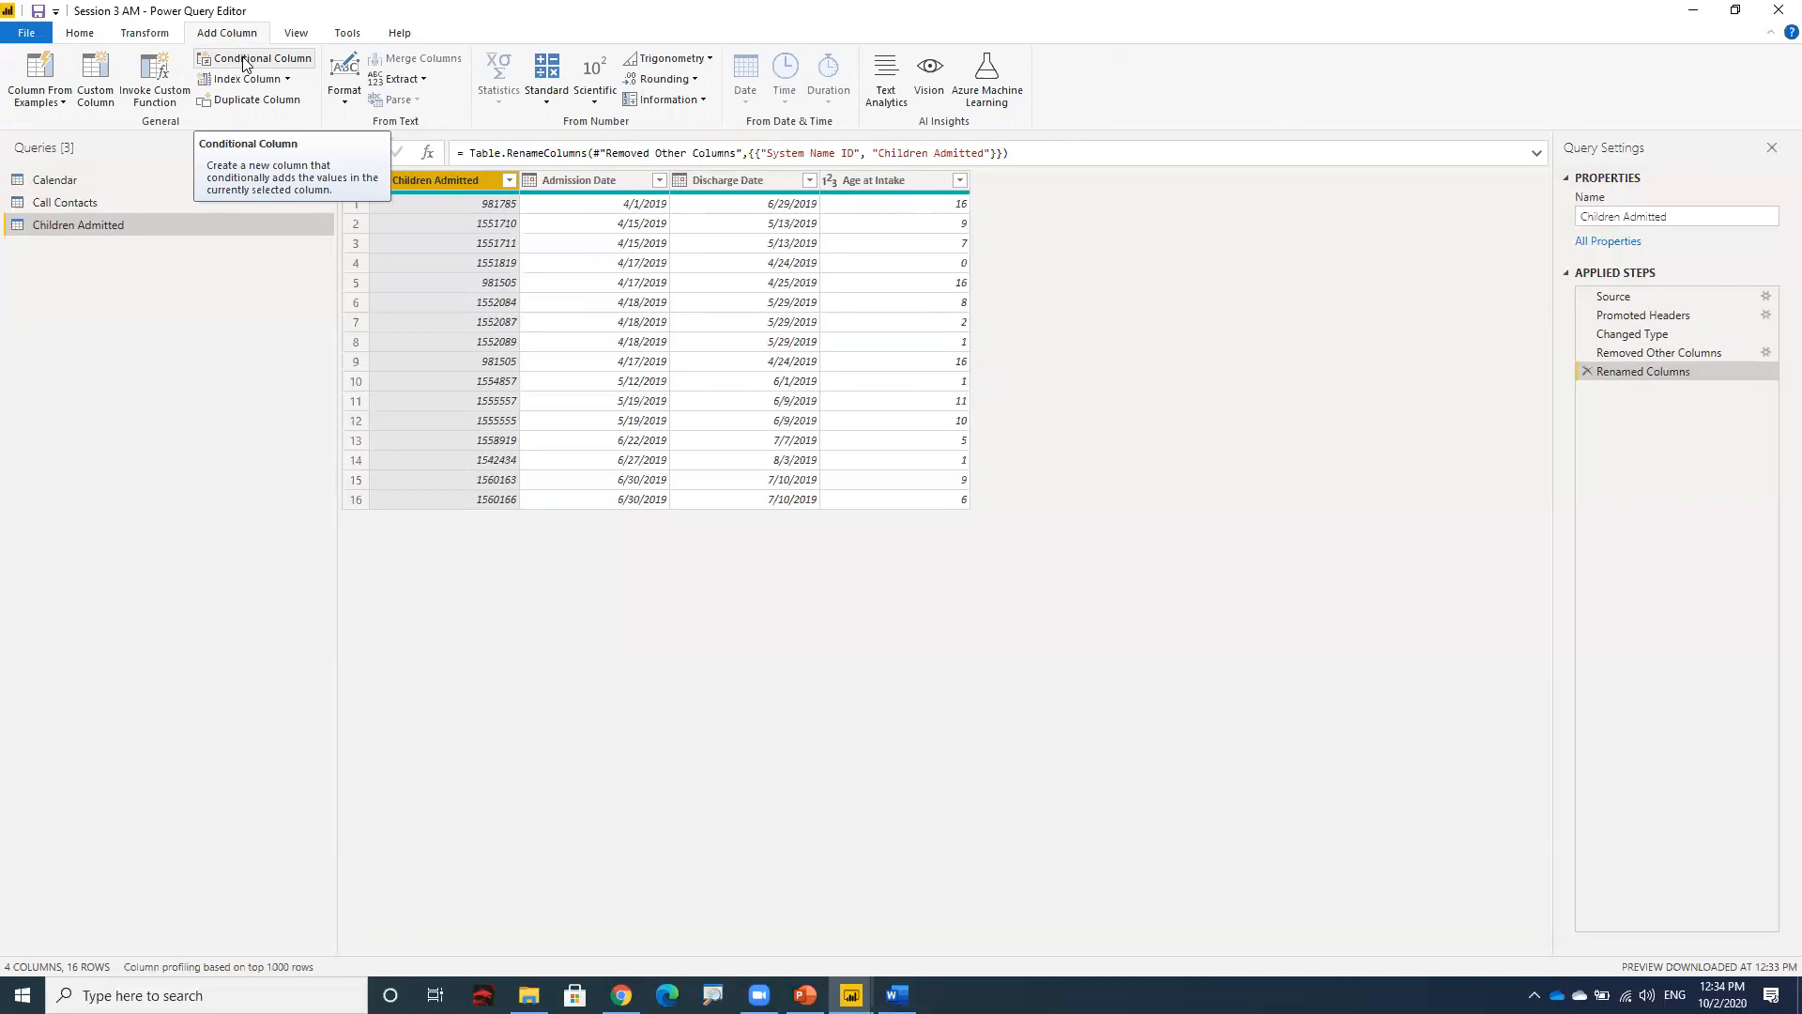
left_click(246, 62)
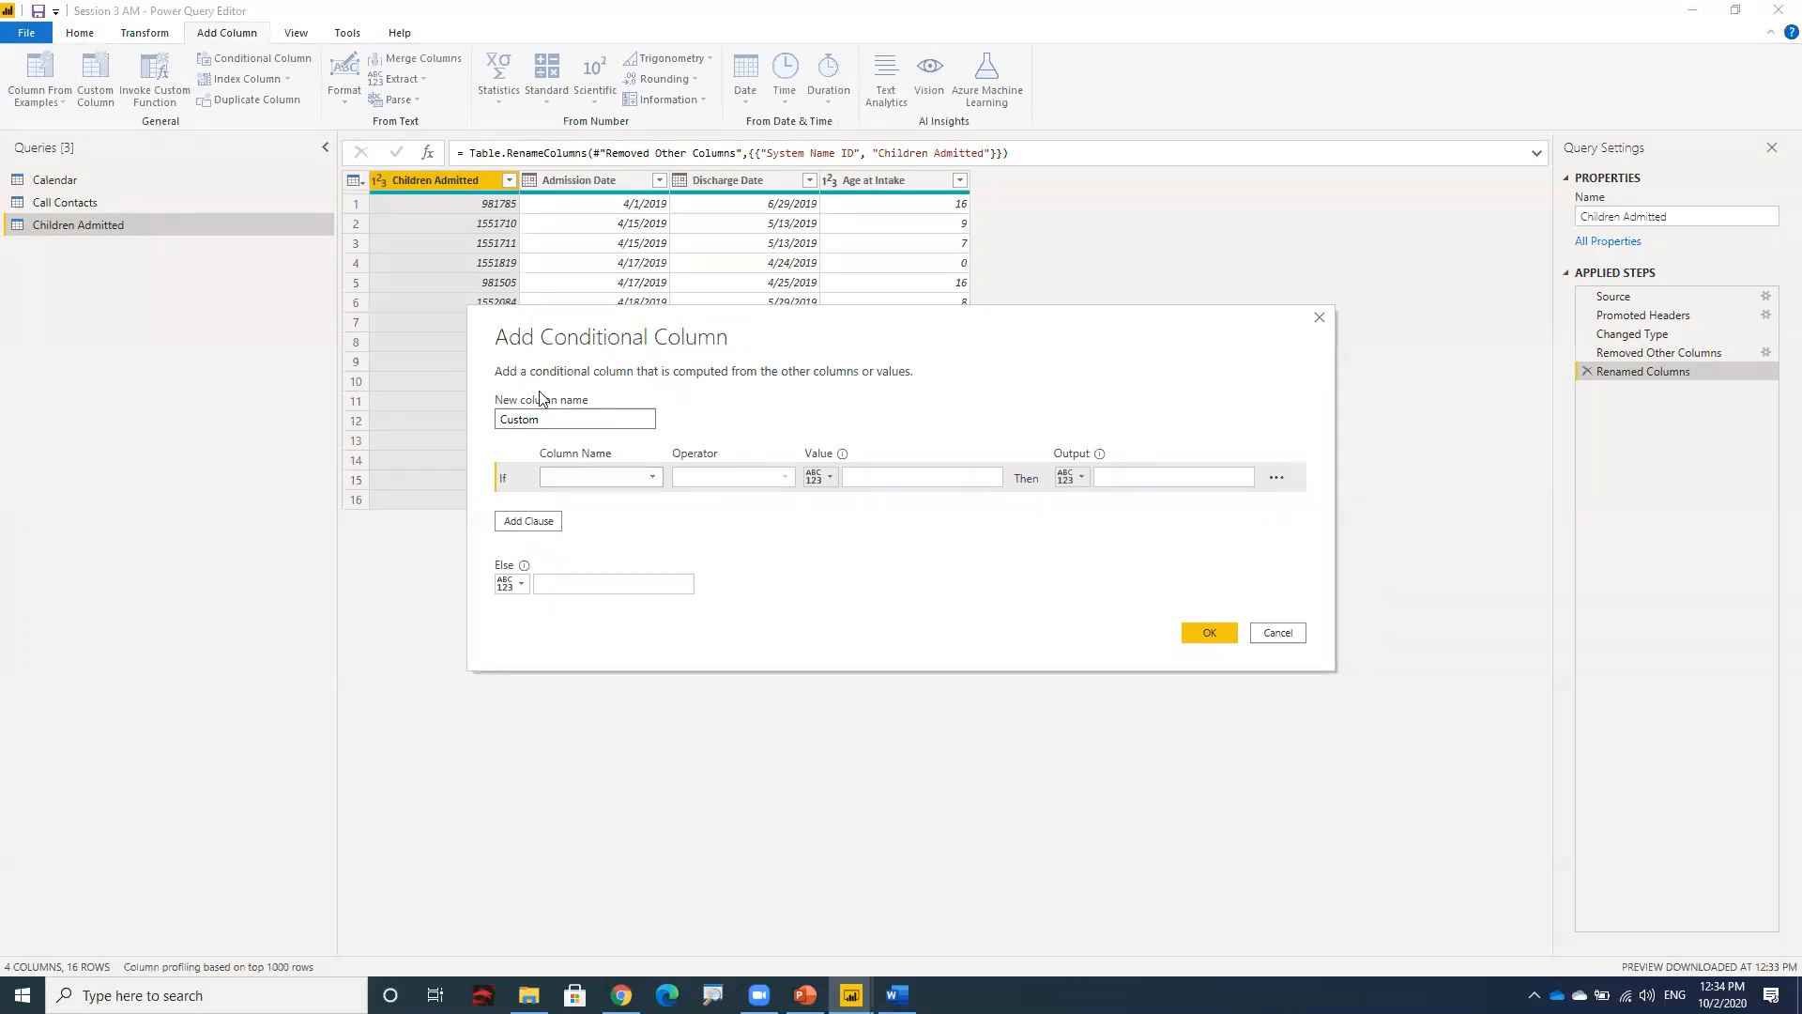
left_click(556, 419)
key("ctrl+a")
type("Child Group")
- Define the first condition: if Age at Intake is less than or equal to 1, output Infant
left_click(654, 481)
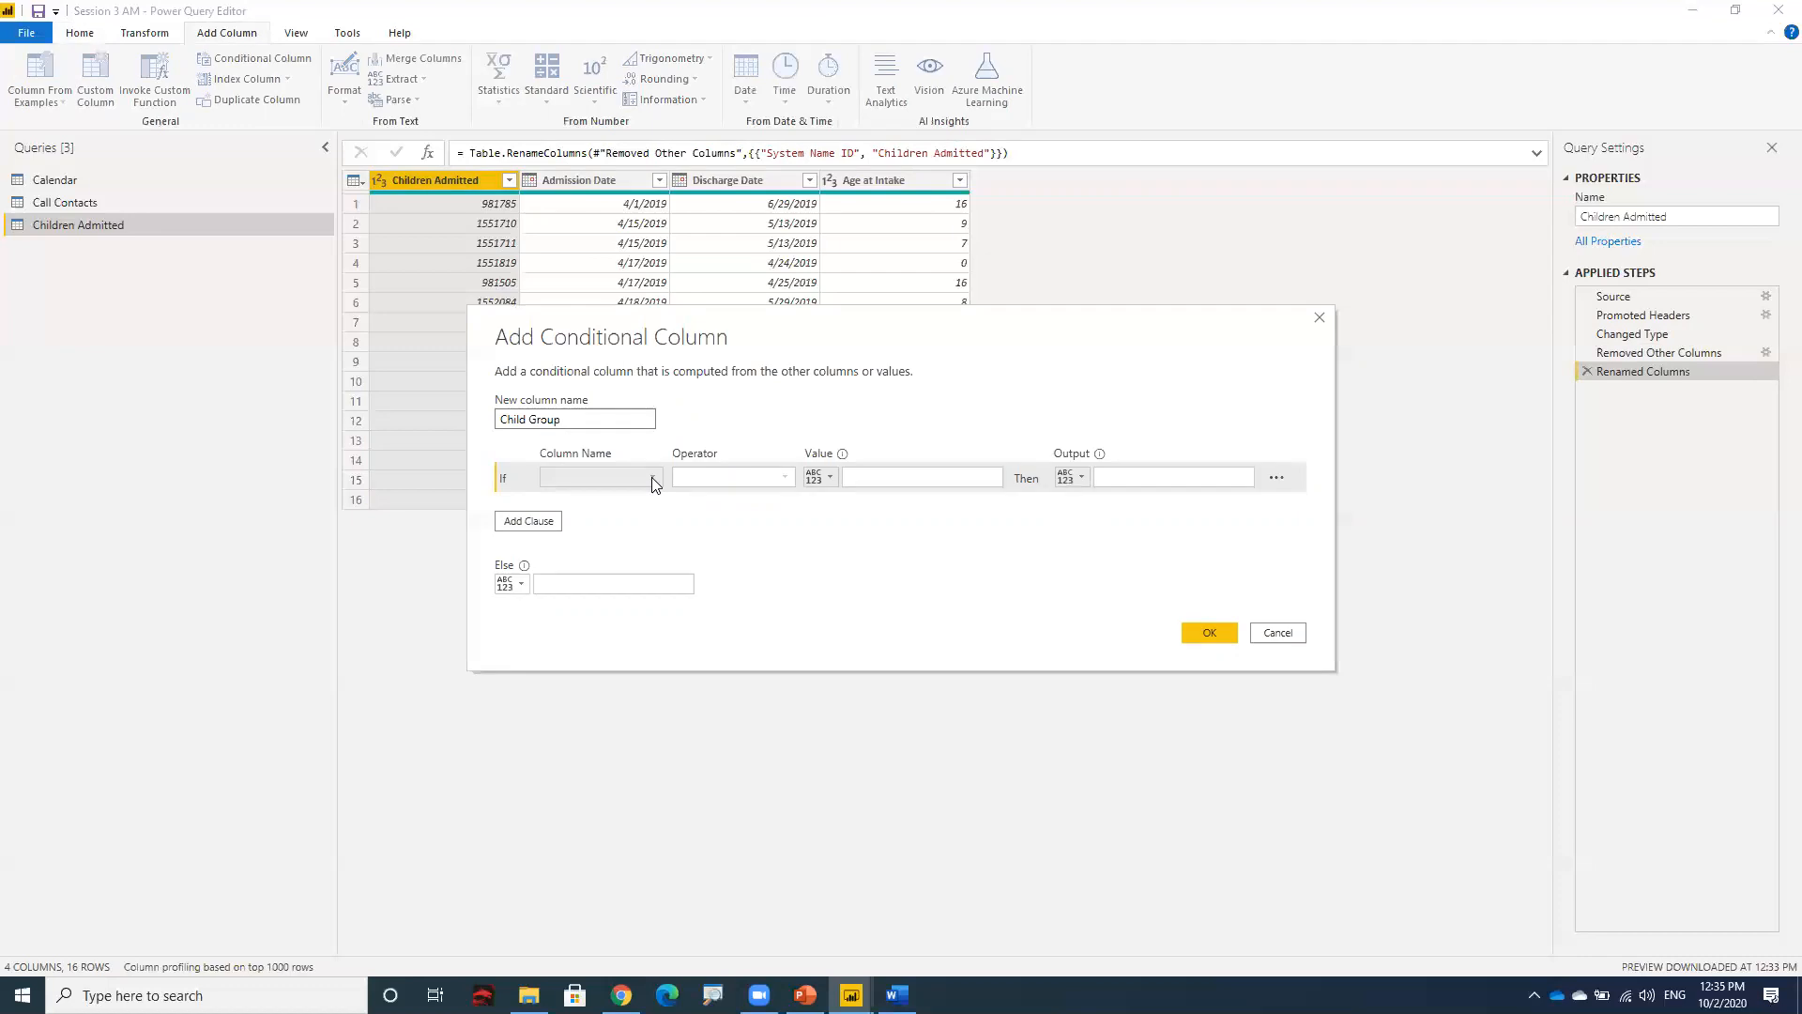
left_click(654, 480)
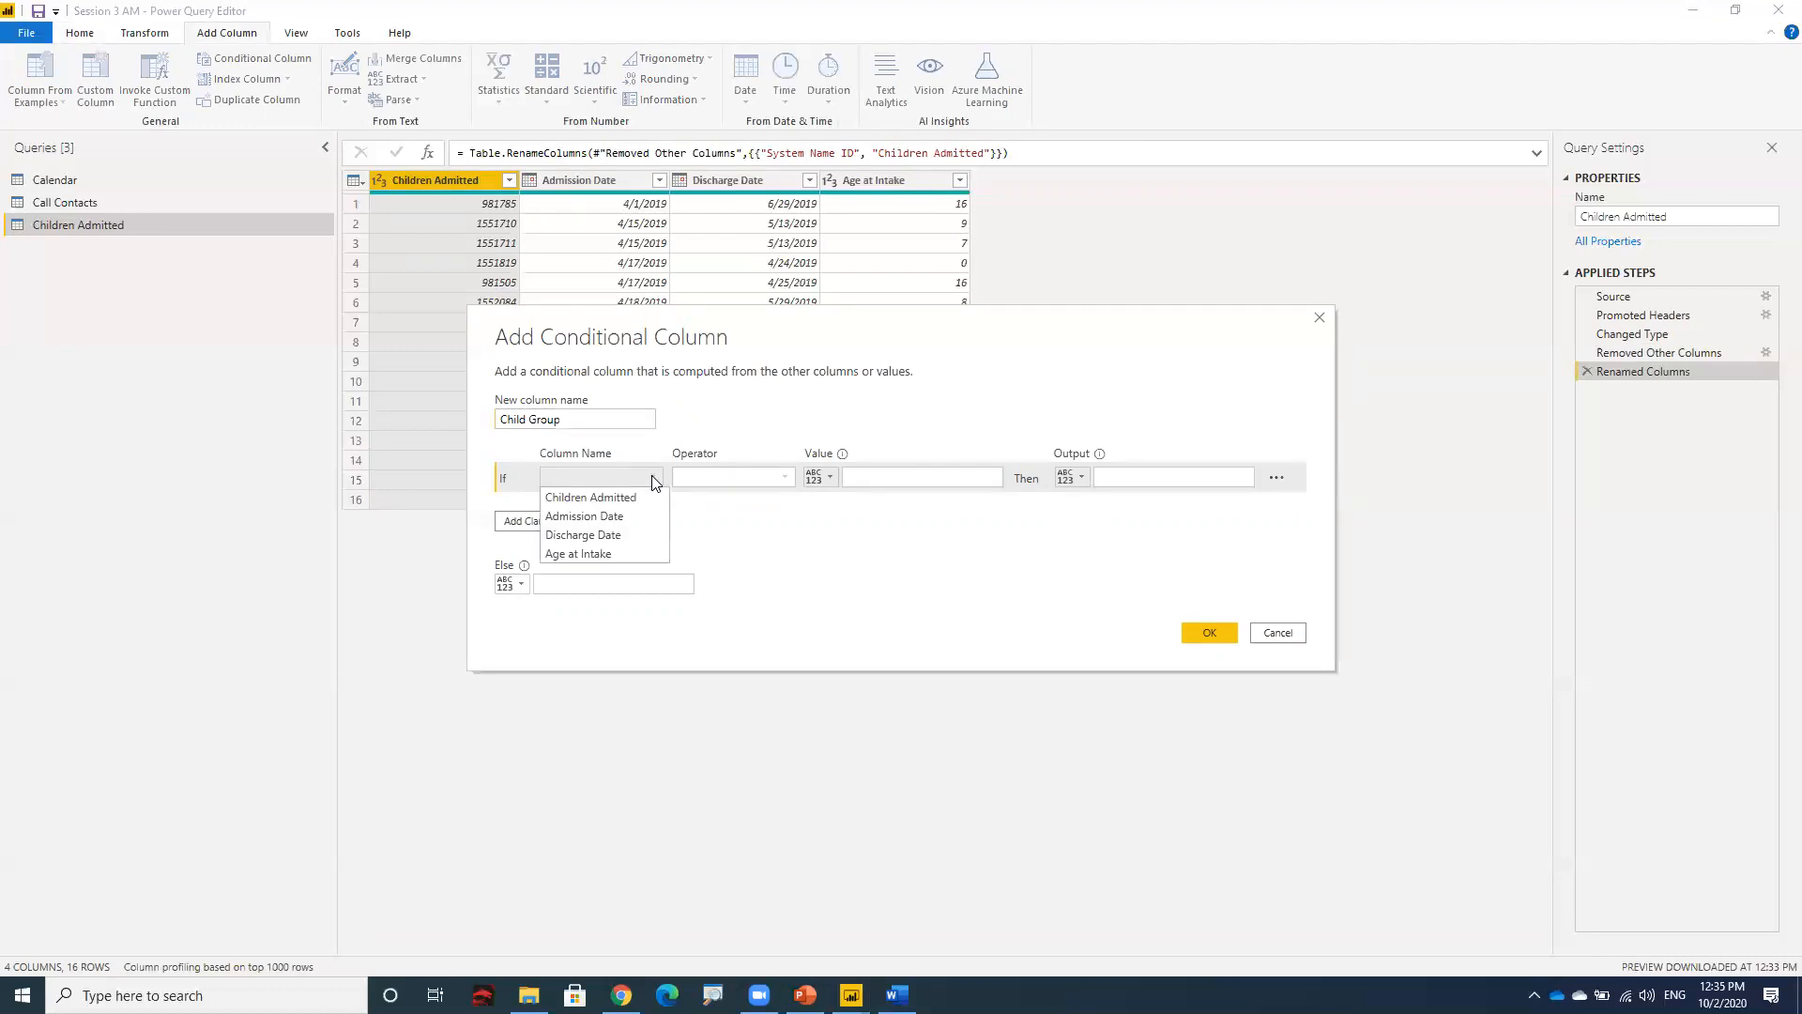
left_click(634, 554)
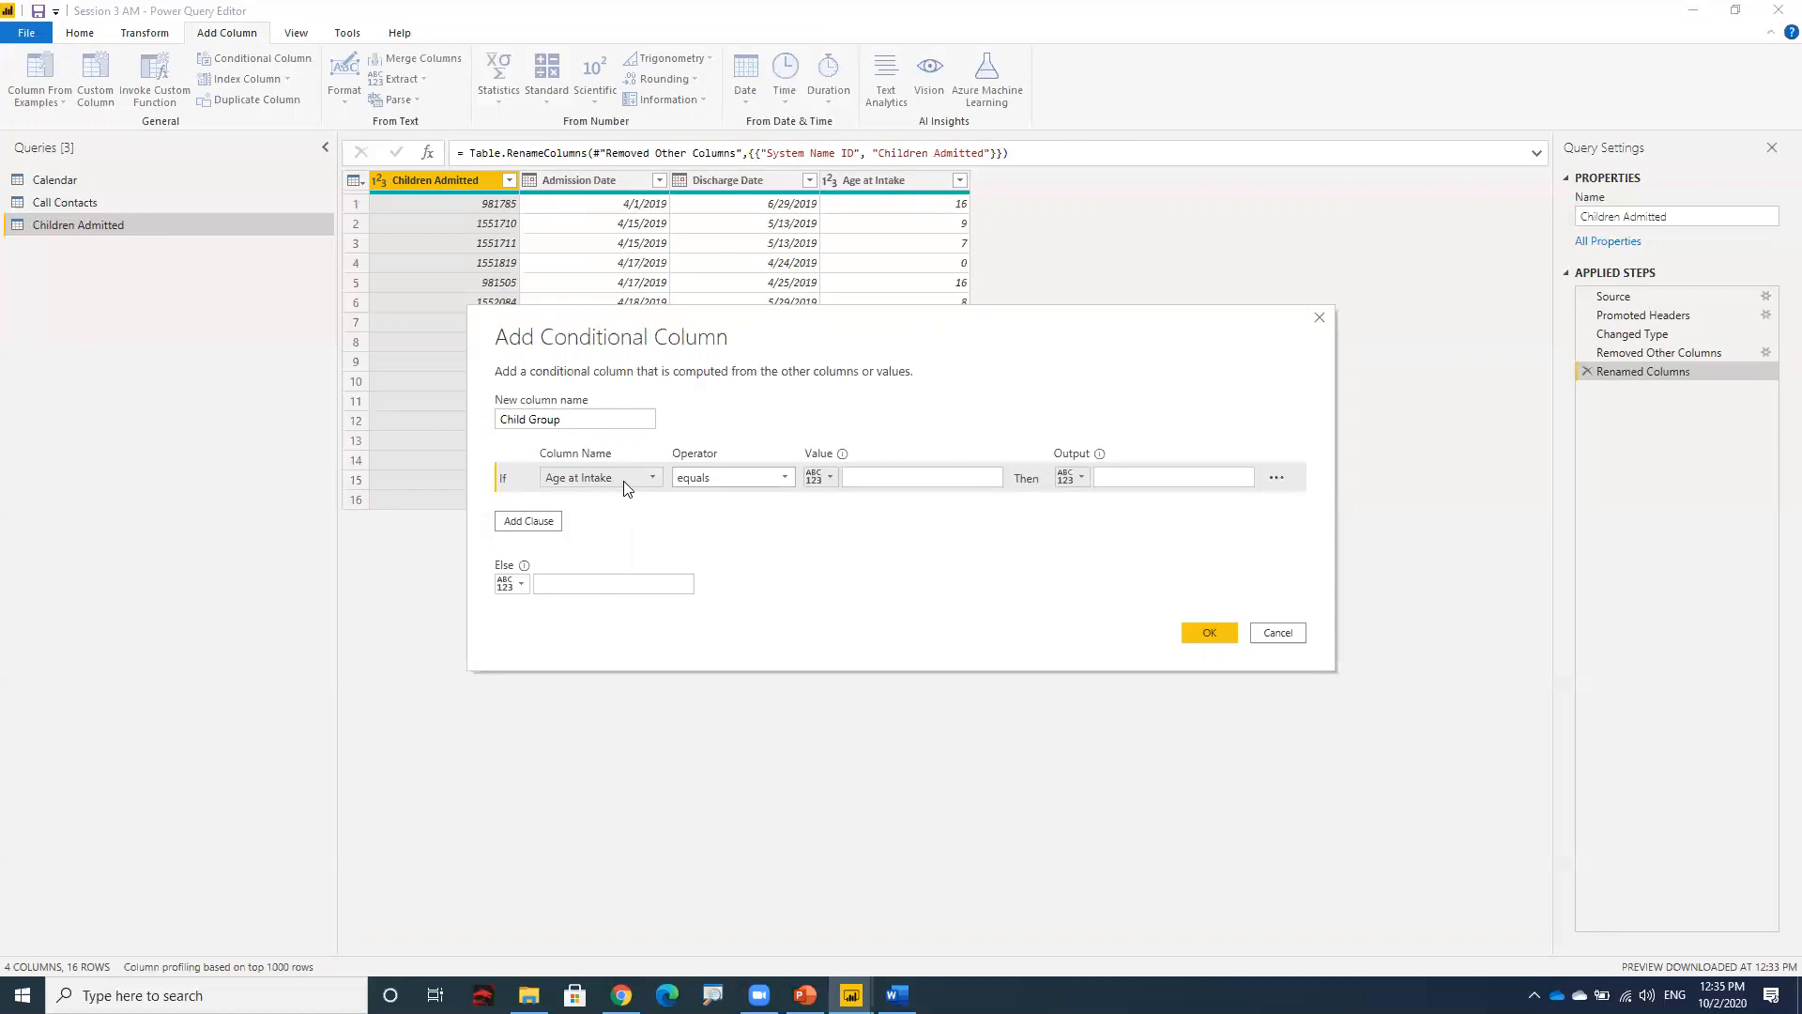
left_click(736, 480)
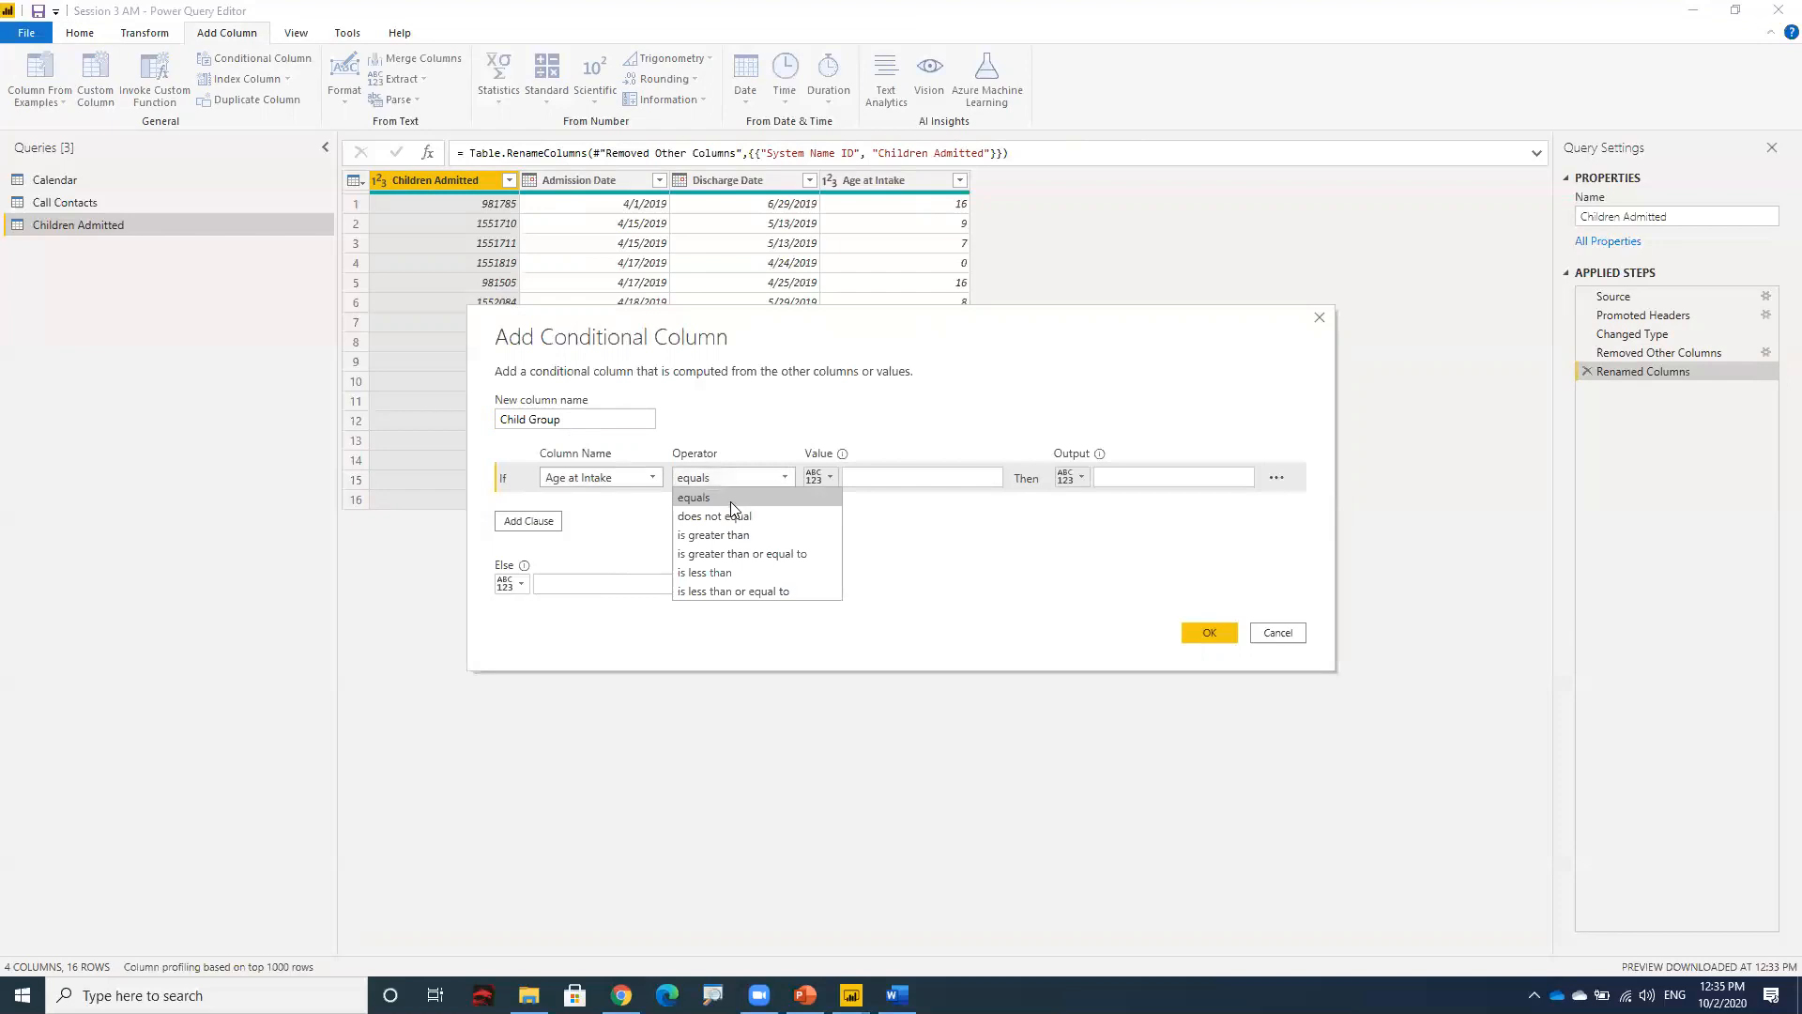
left_click(730, 593)
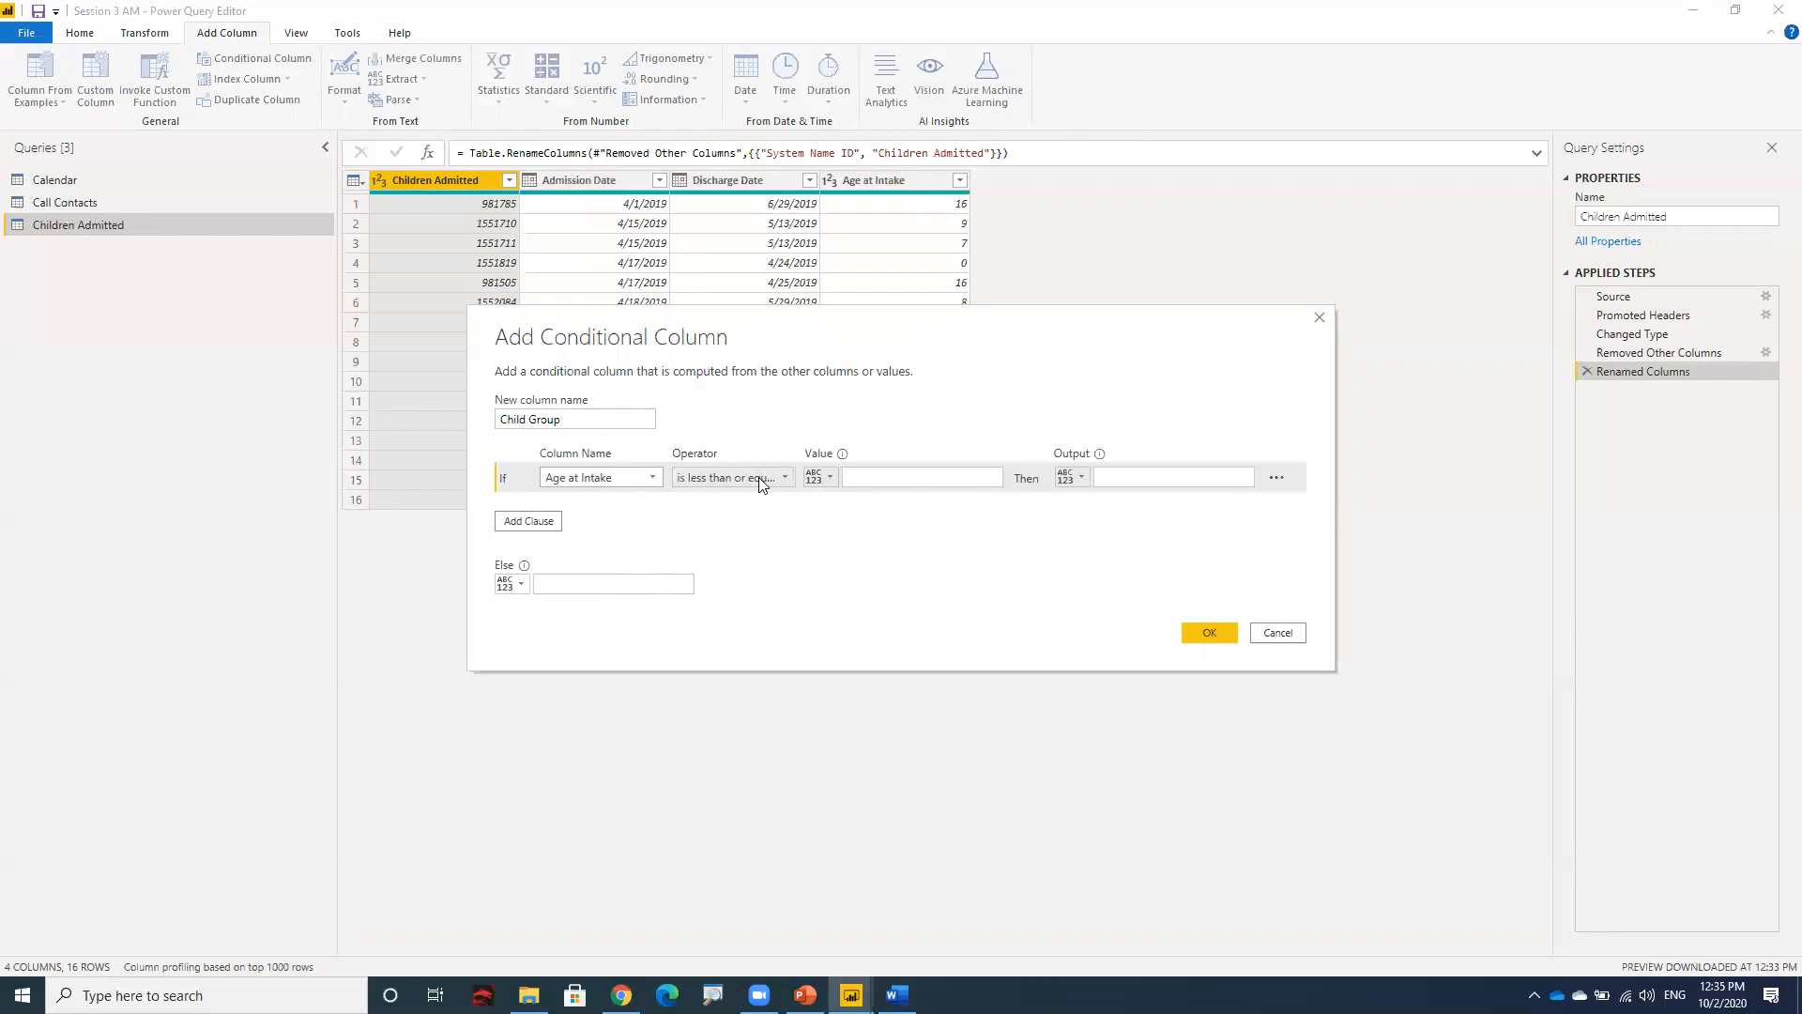
left_click(785, 482)
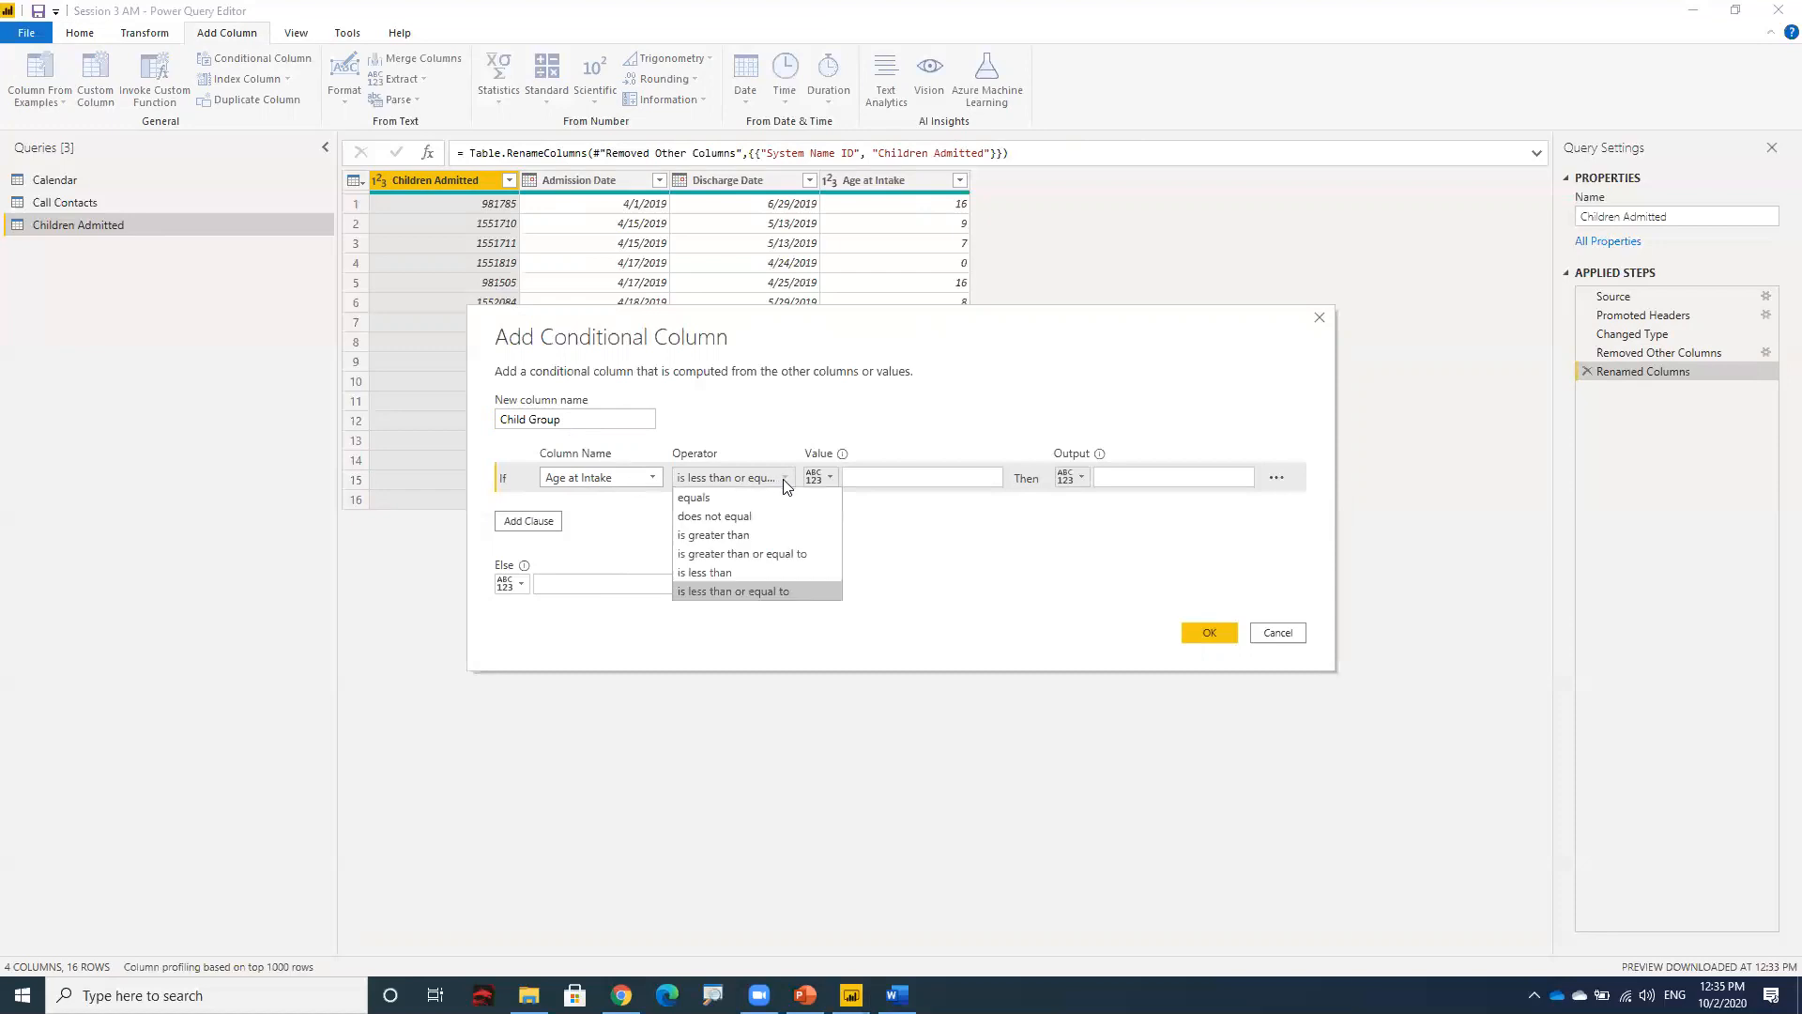
left_click(806, 591)
left_click(877, 475)
type("1")
left_click(1175, 479)
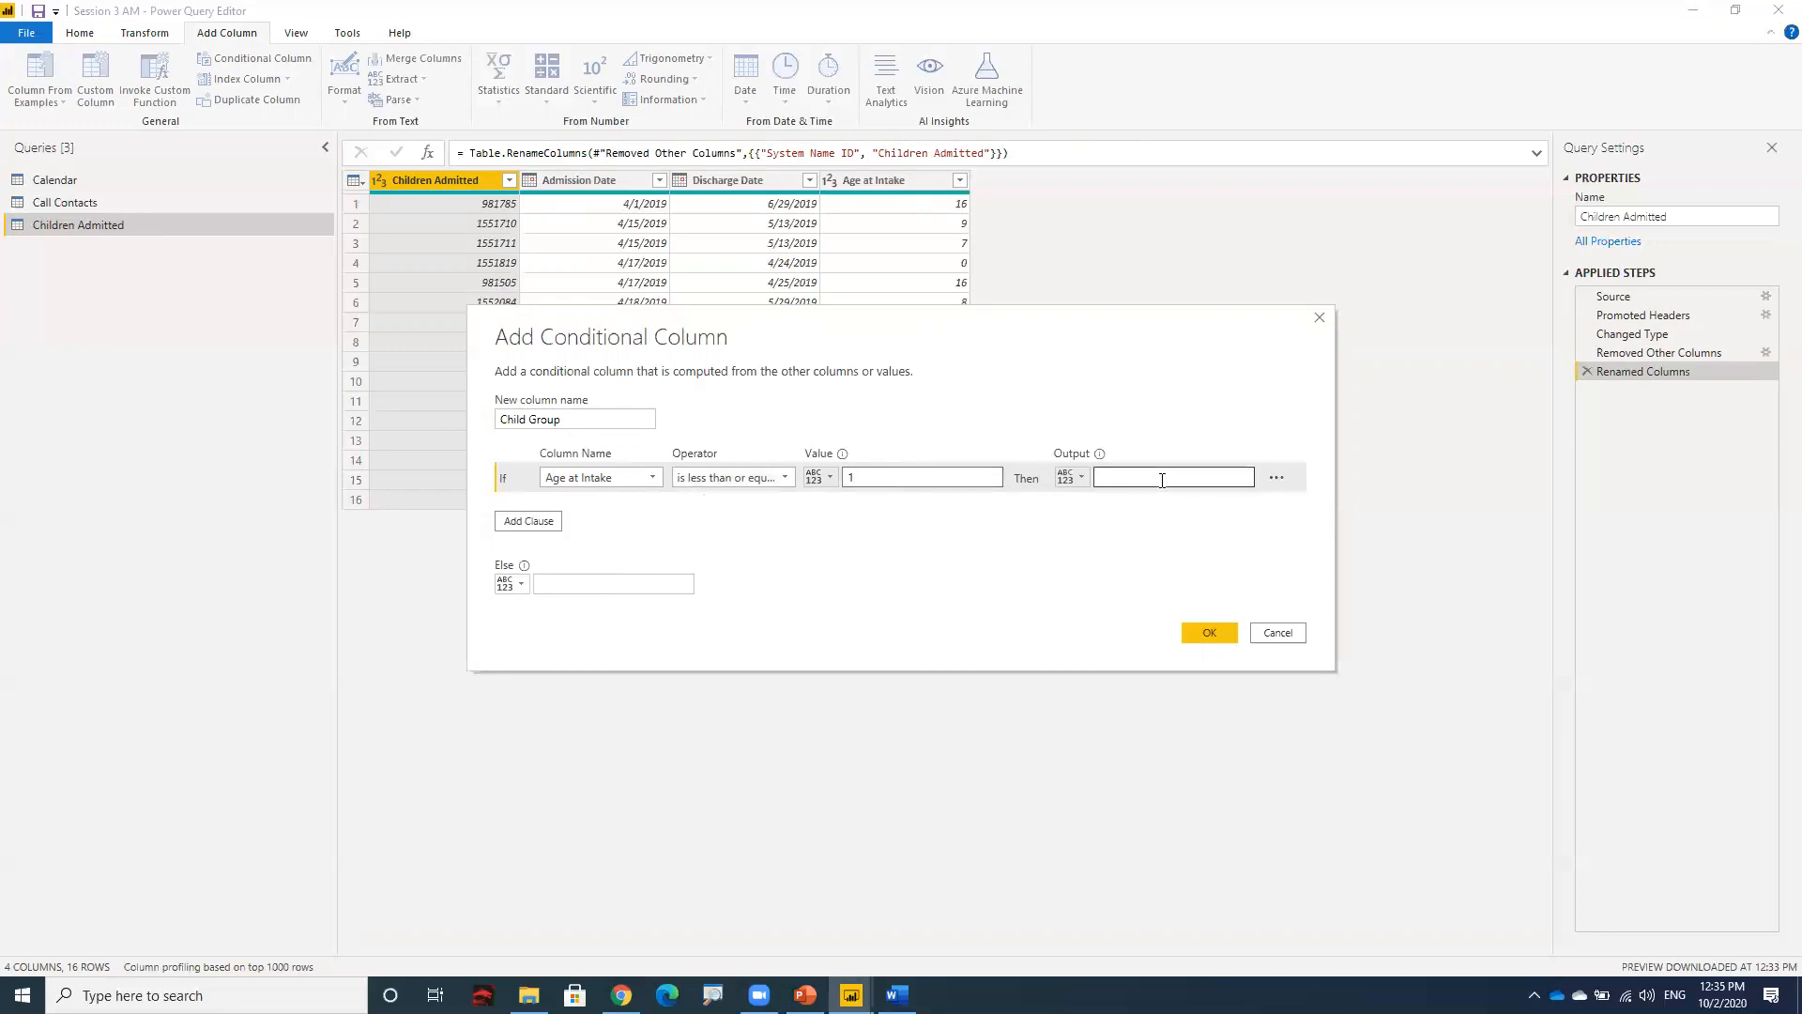
type("Infant")
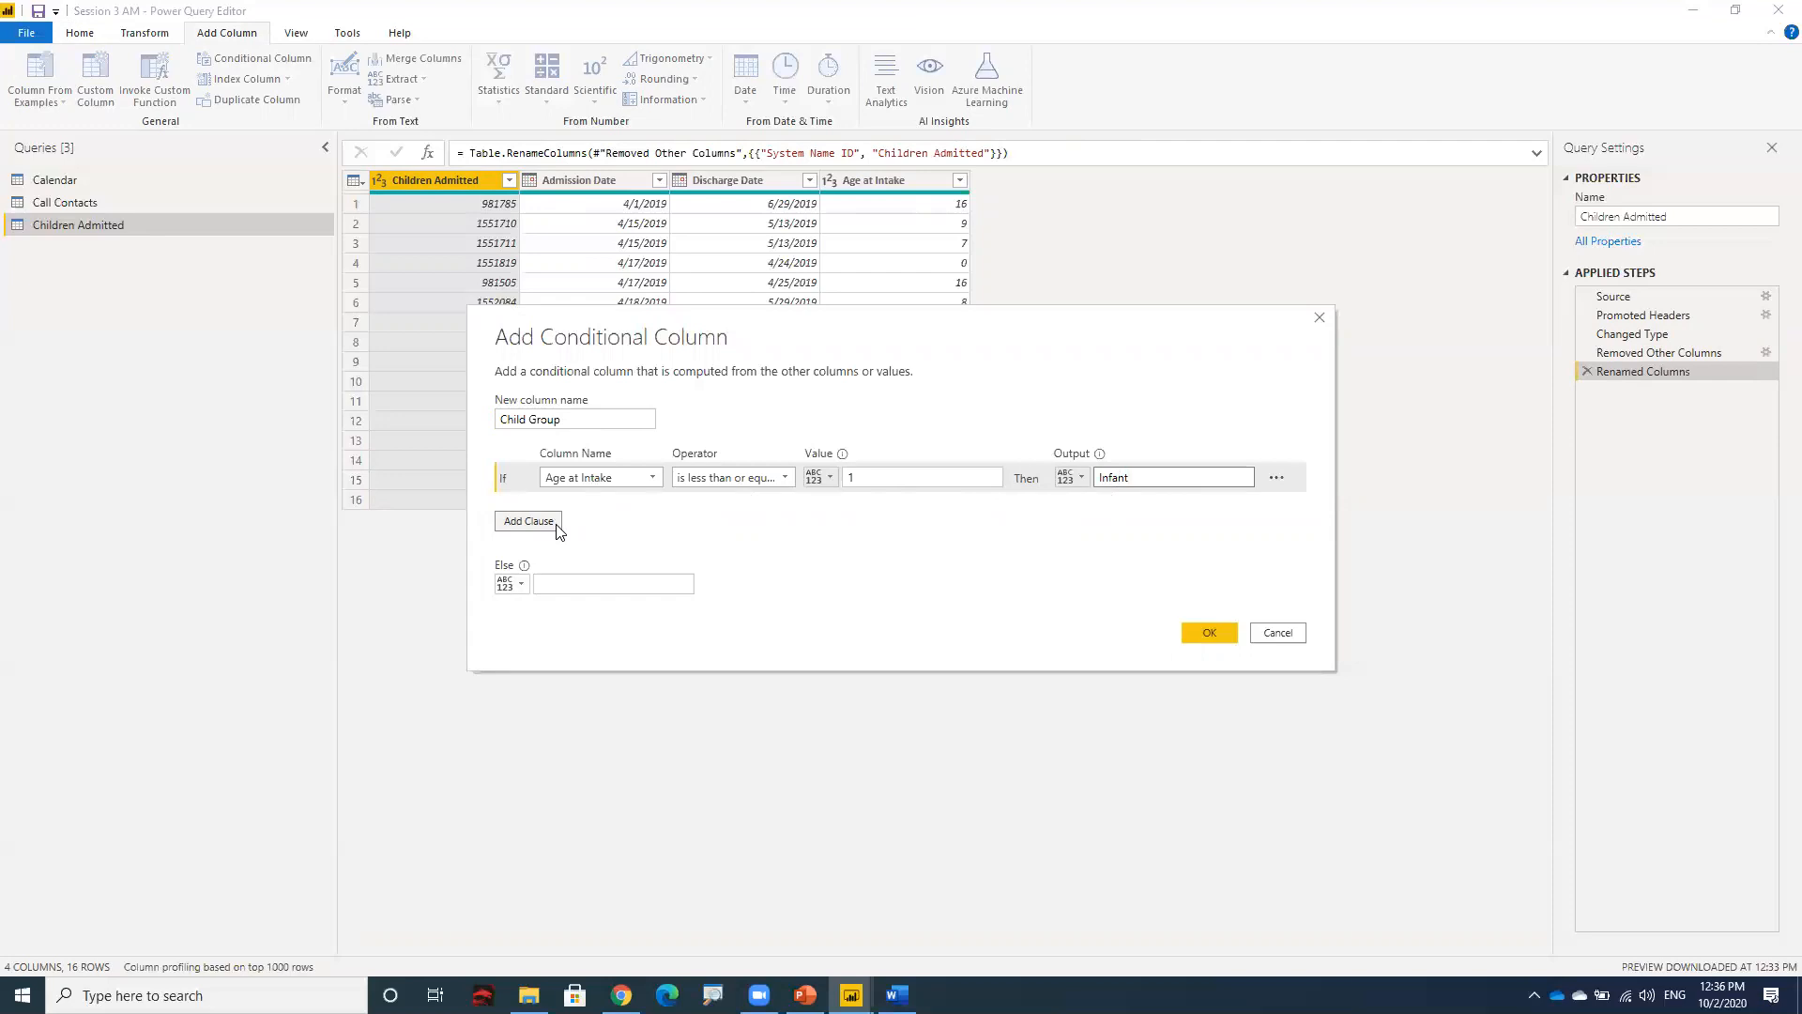
- Add an else-if clause that outputs Toddler when Age at Intake is less than or equal to 3
left_click(529, 522)
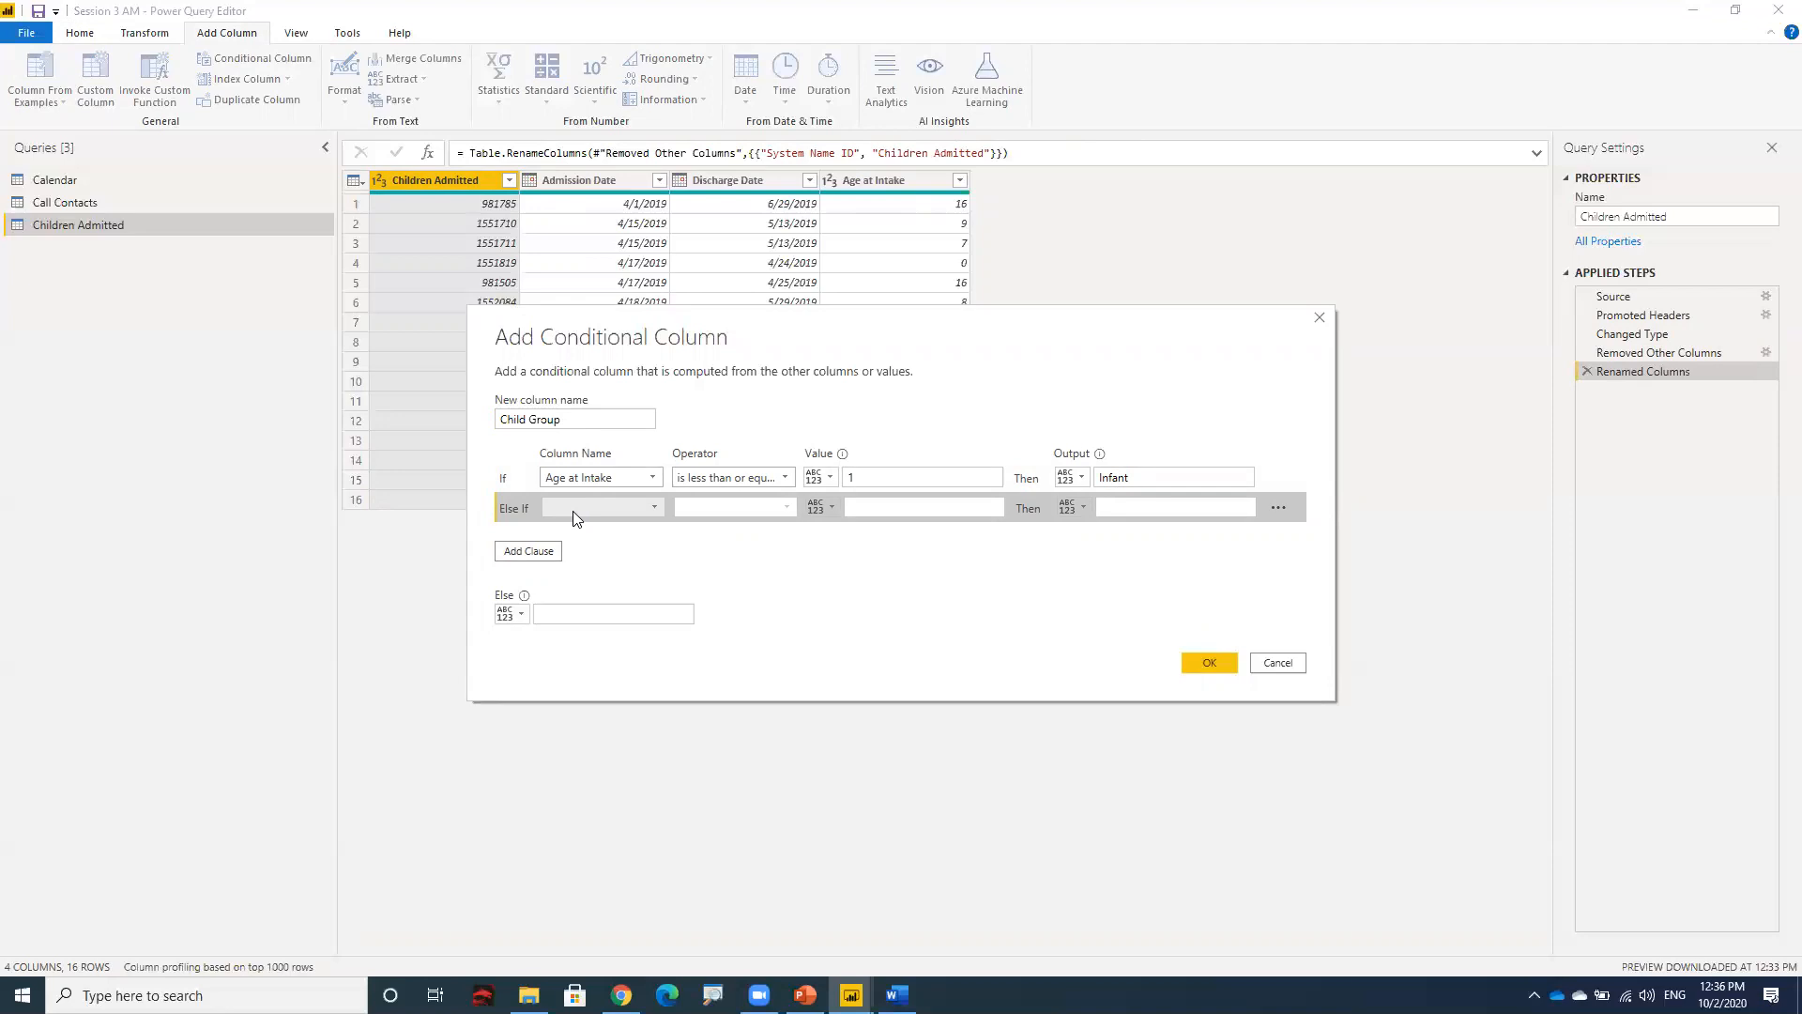
left_click(575, 512)
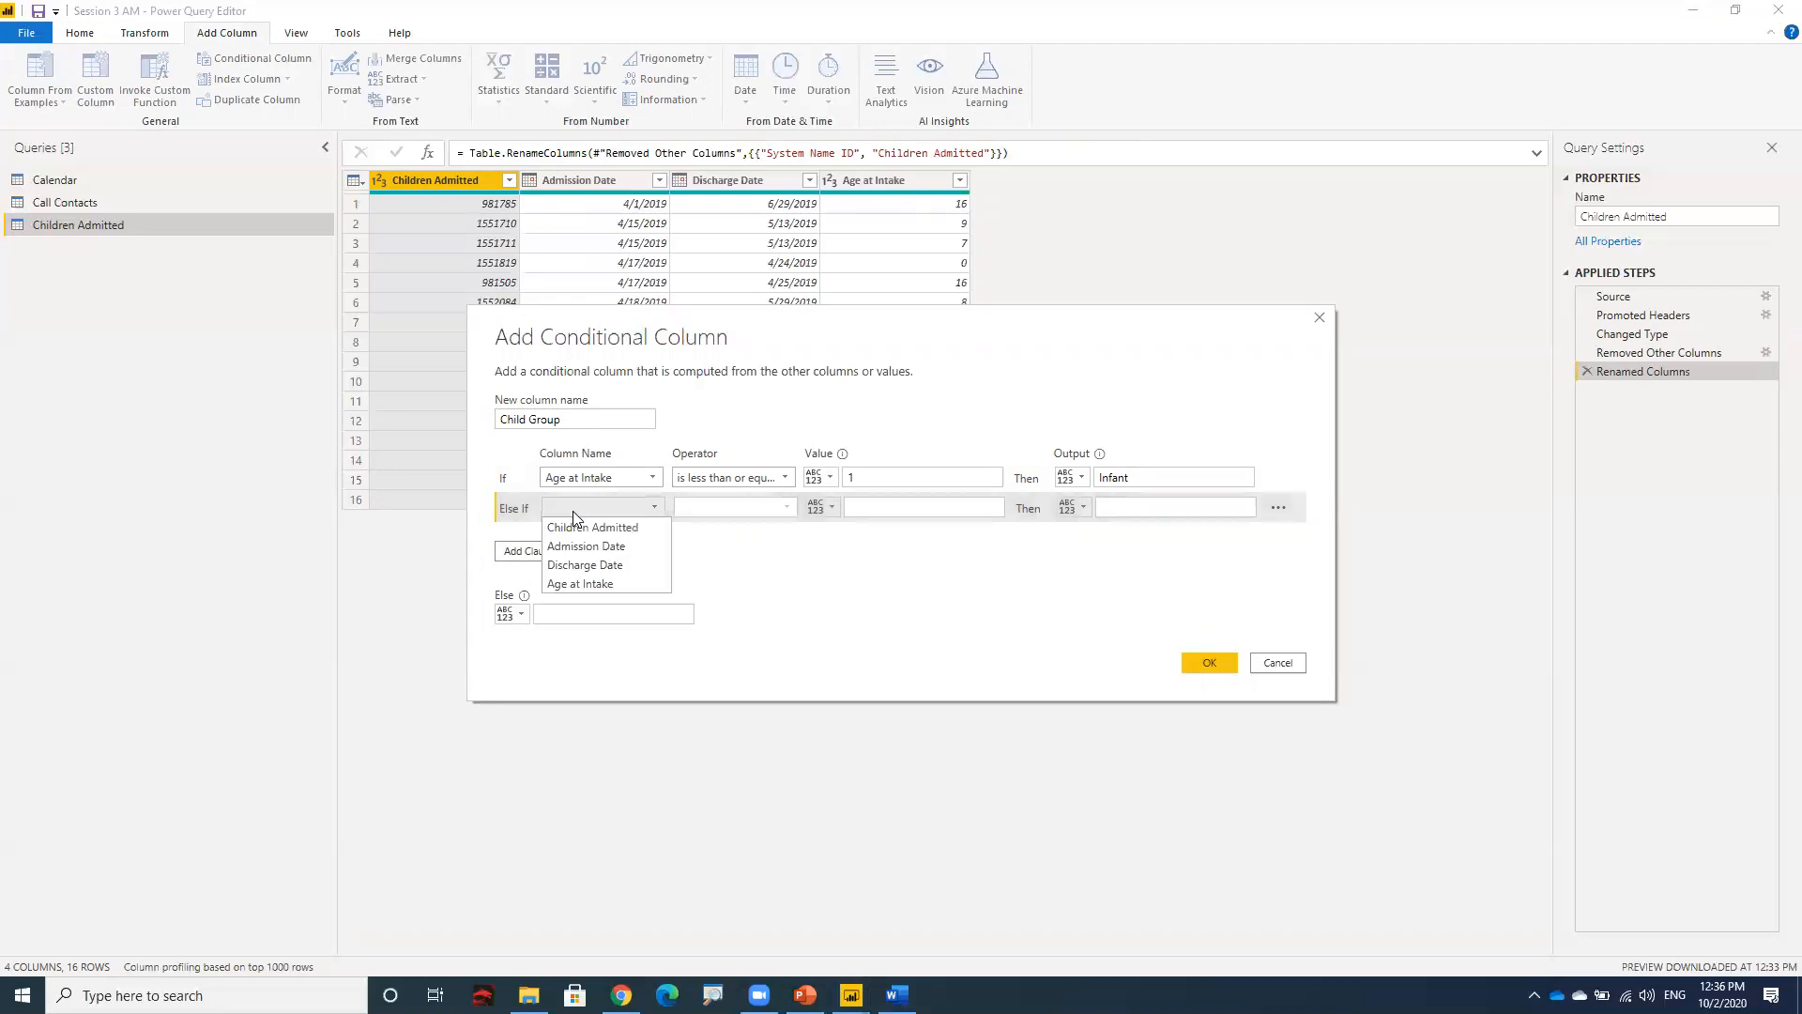
left_click(586, 580)
left_click(768, 507)
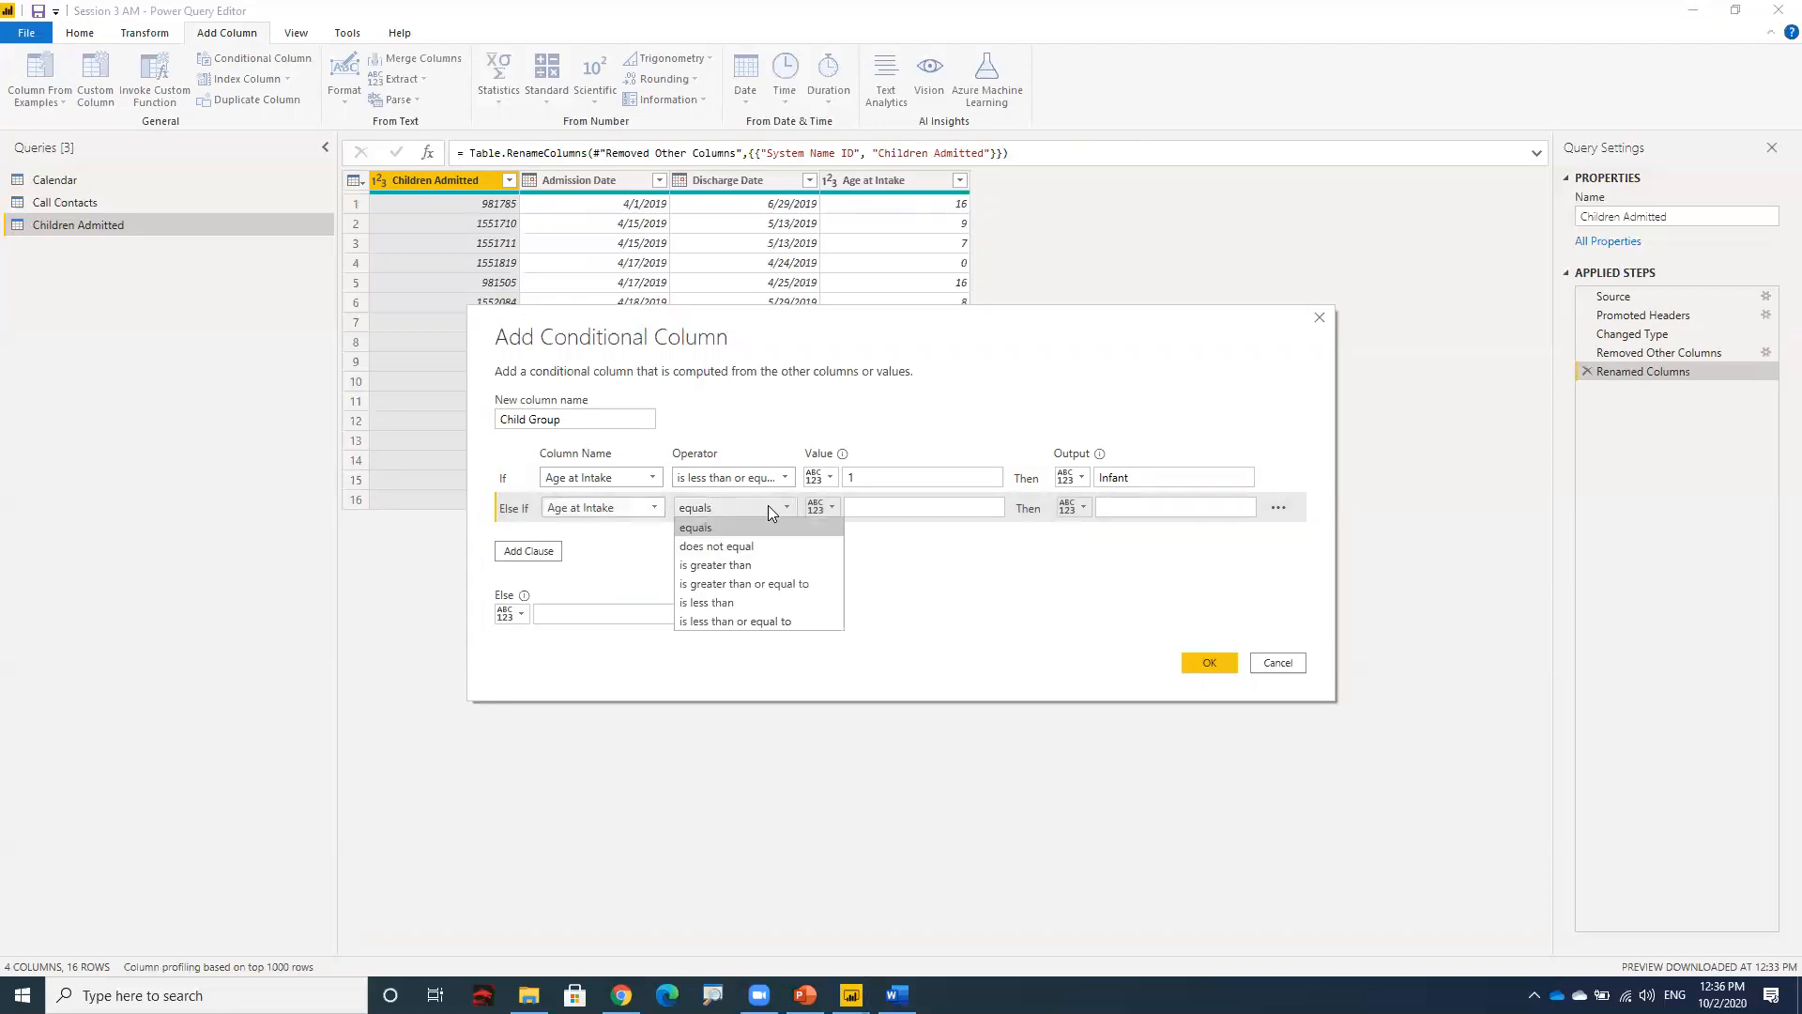
left_click(771, 620)
left_click(875, 507)
type("3")
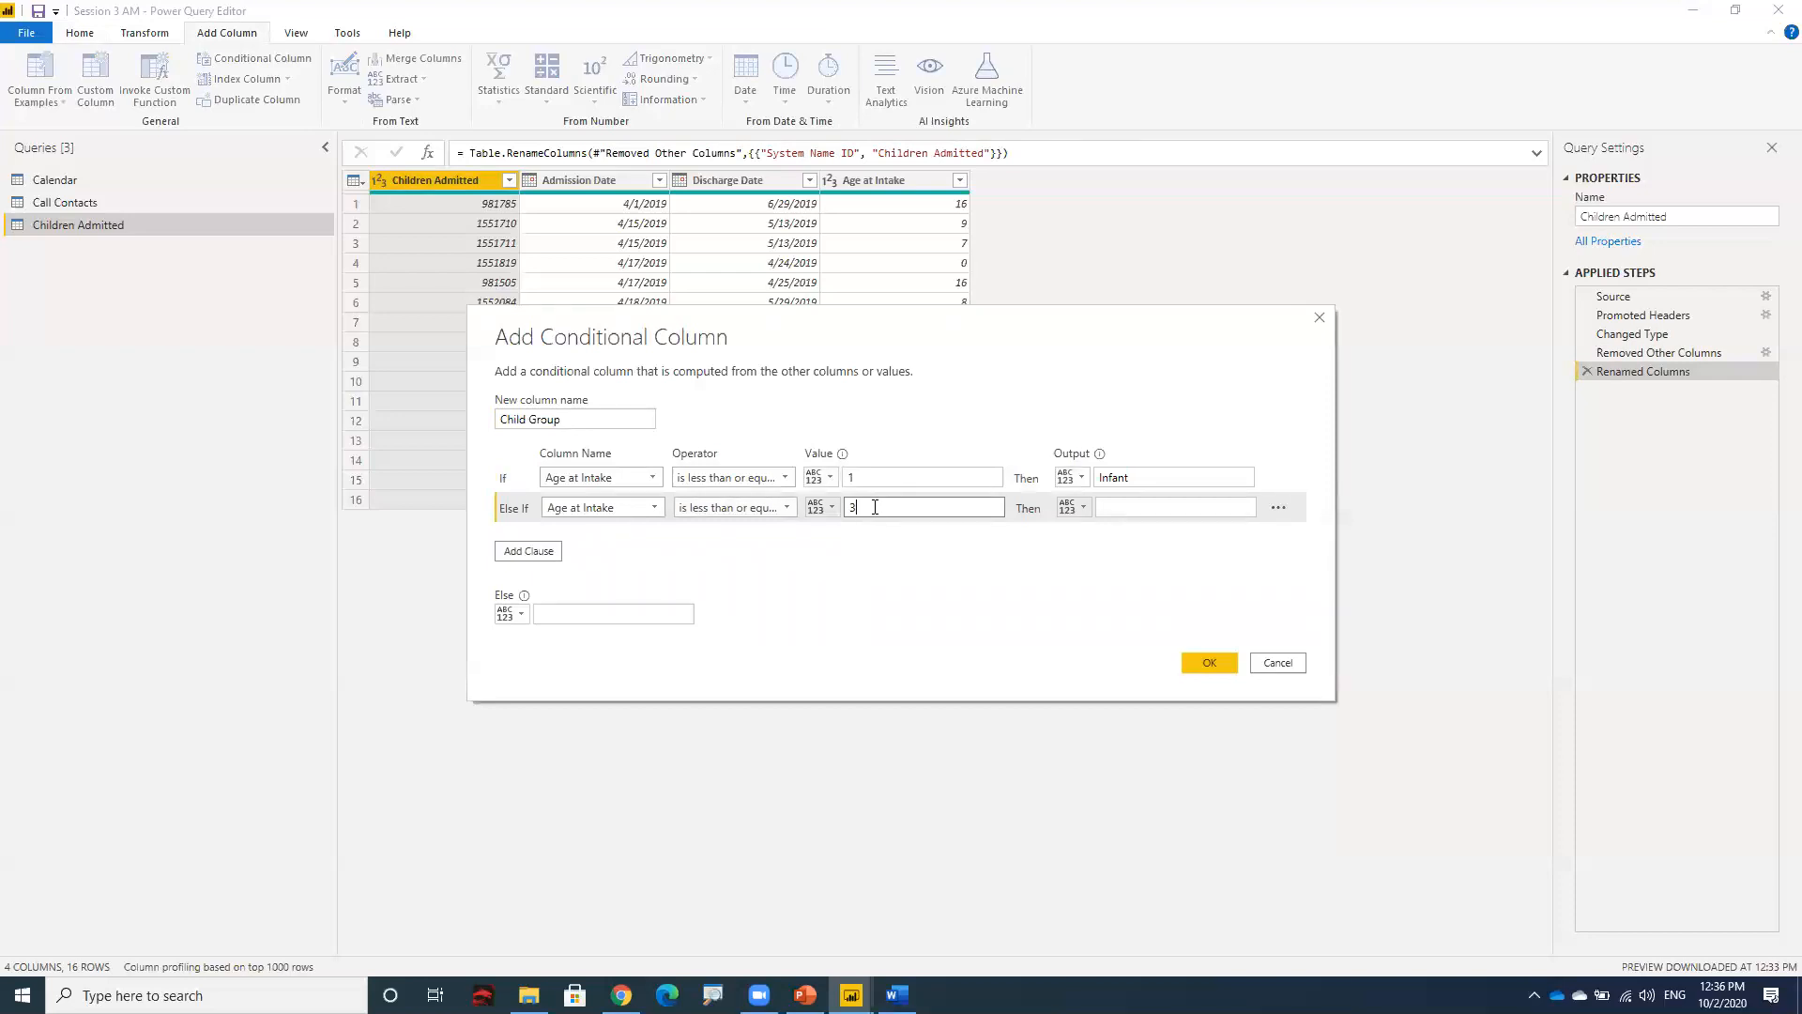
left_click(1108, 507)
type("Toddler")
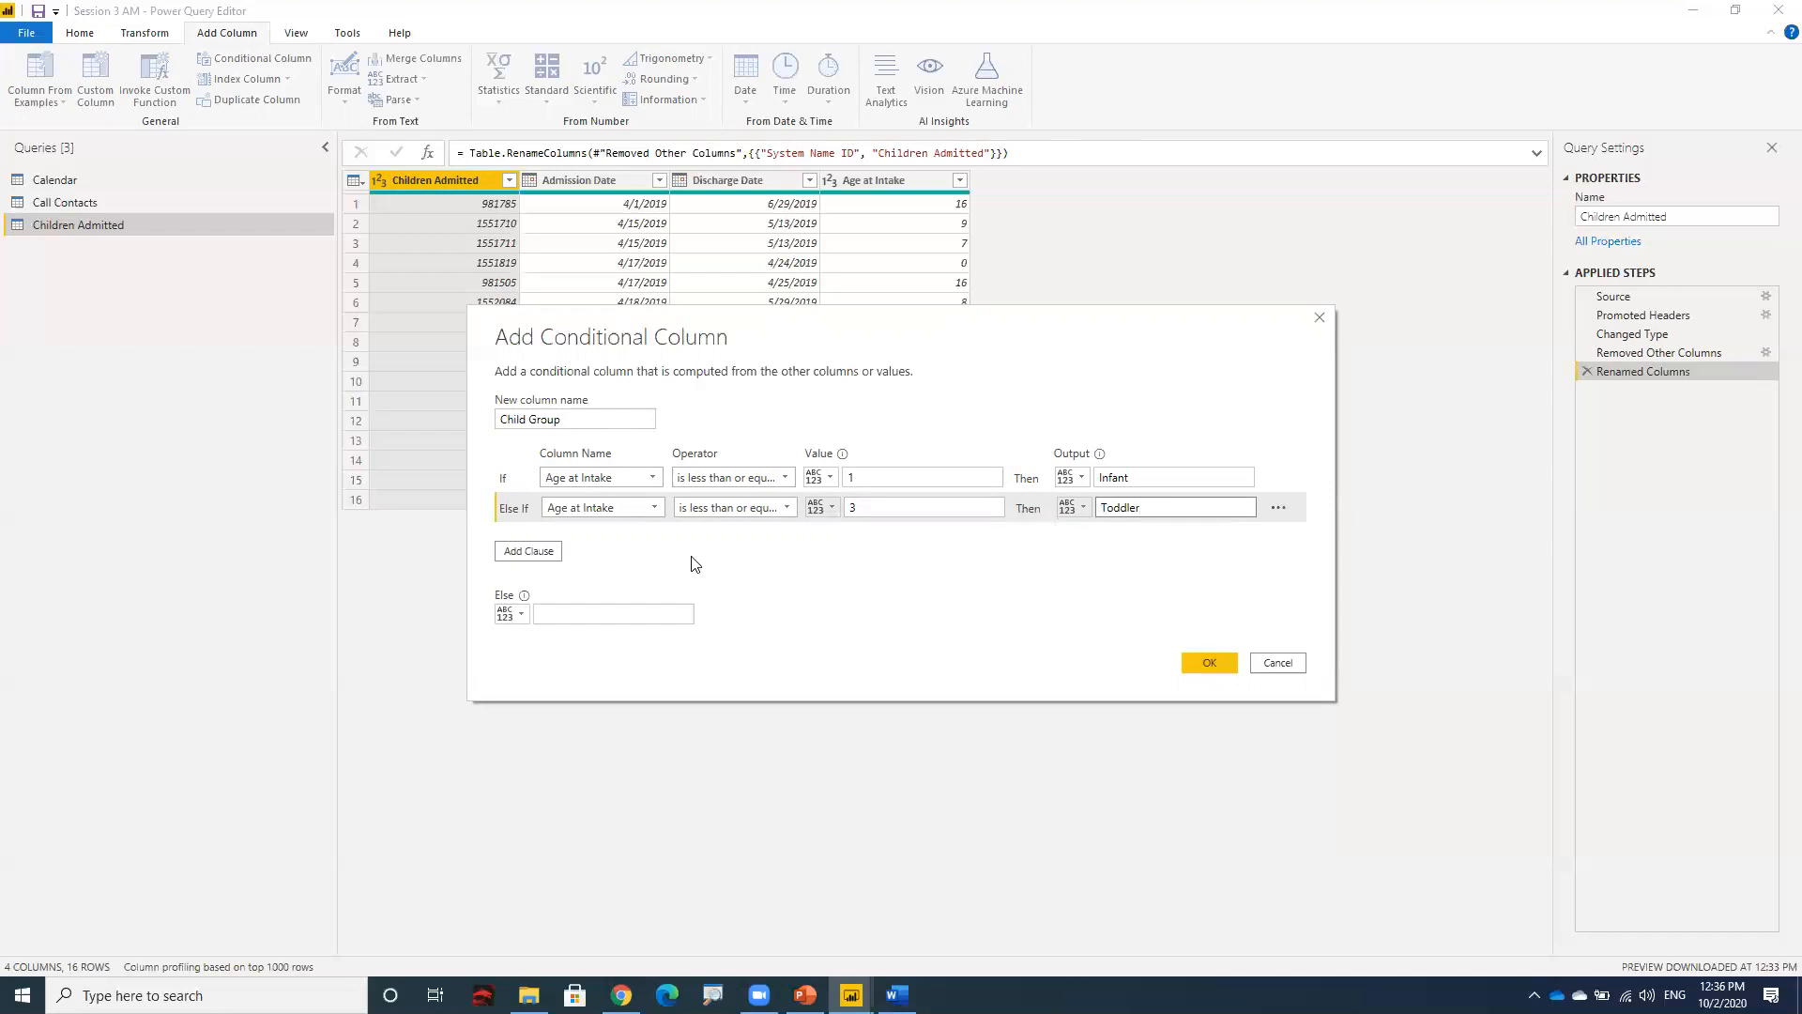
- Add an else-if clause that outputs Child when Age at Intake is less than or equal to 99
left_click(546, 556)
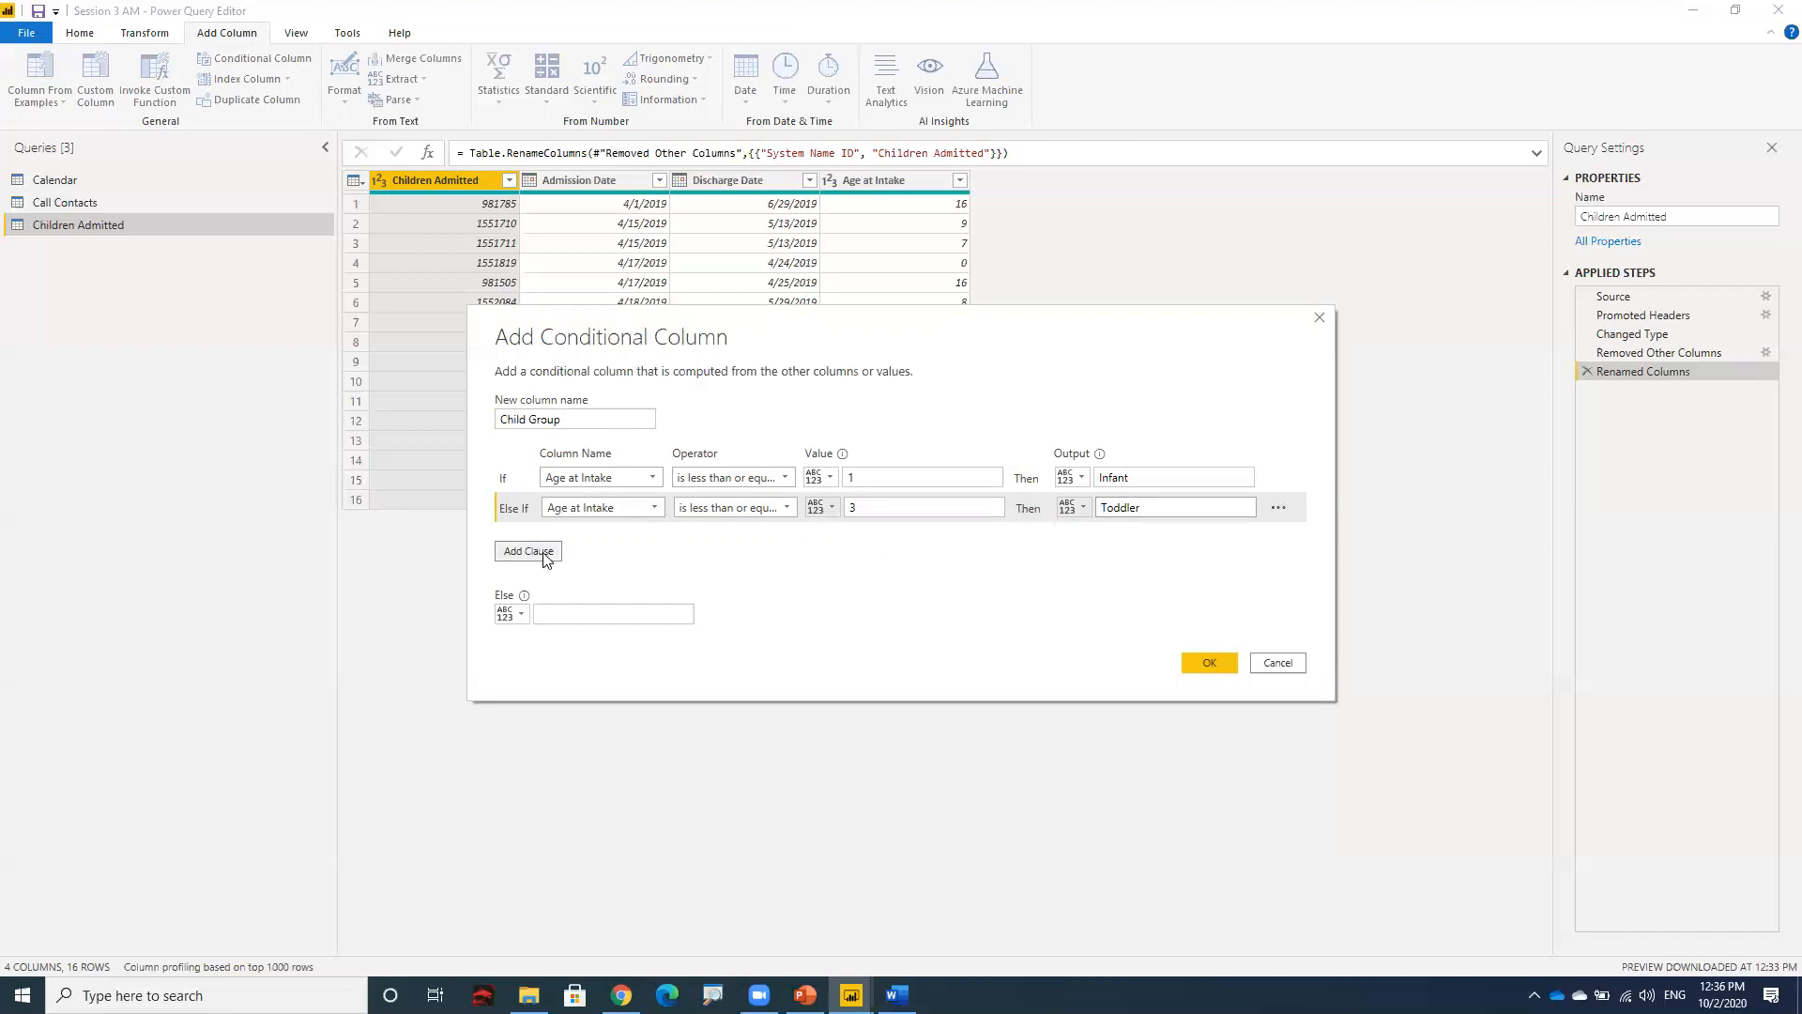
left_click(649, 535)
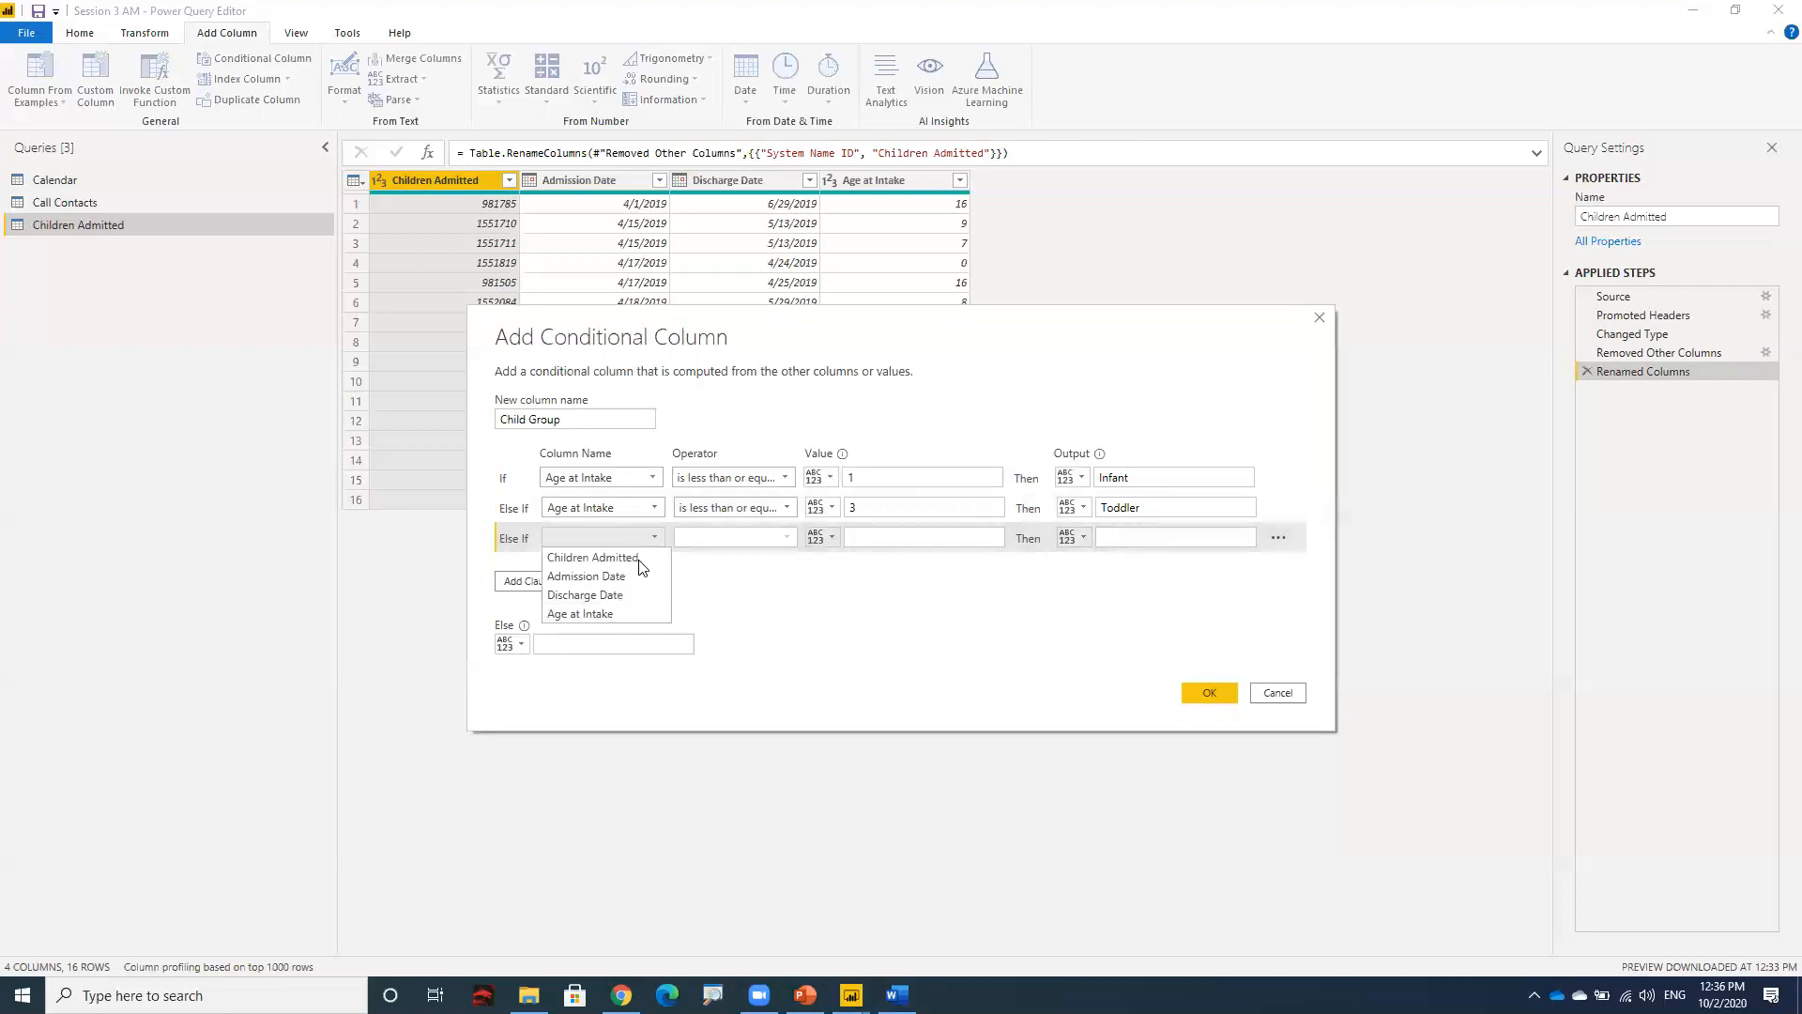
left_click(631, 612)
left_click(737, 537)
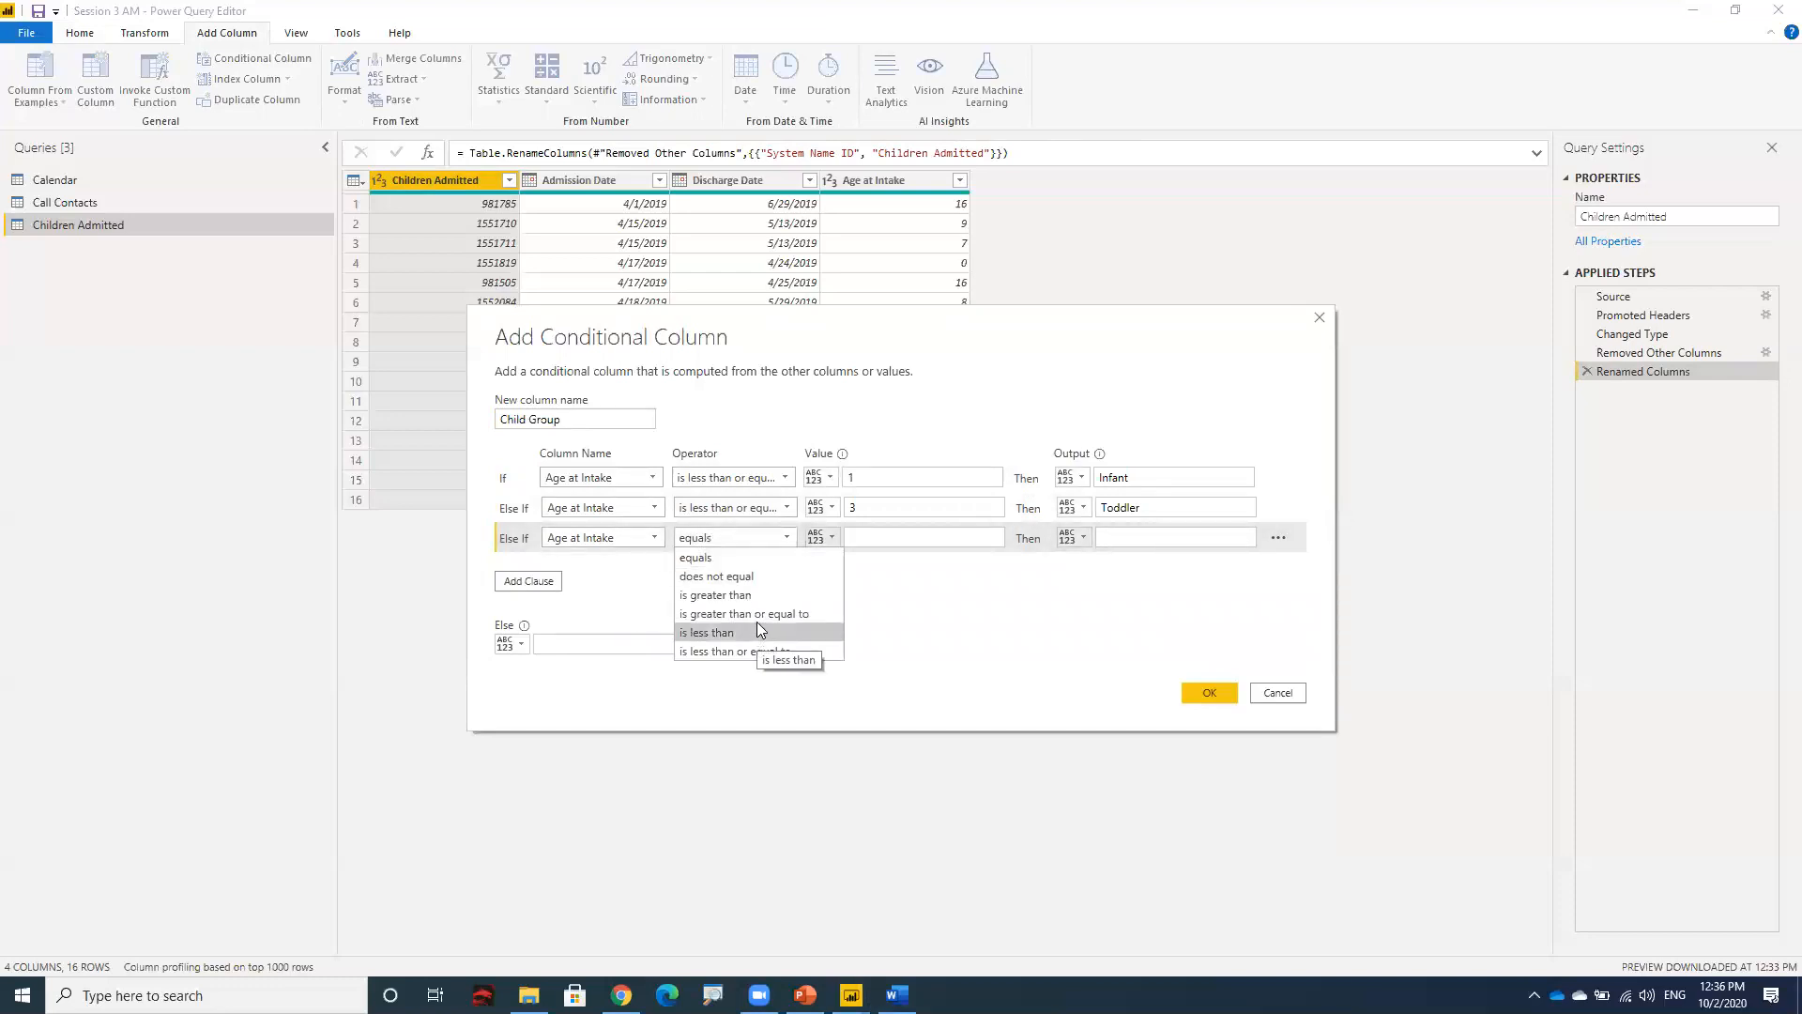
left_click(752, 648)
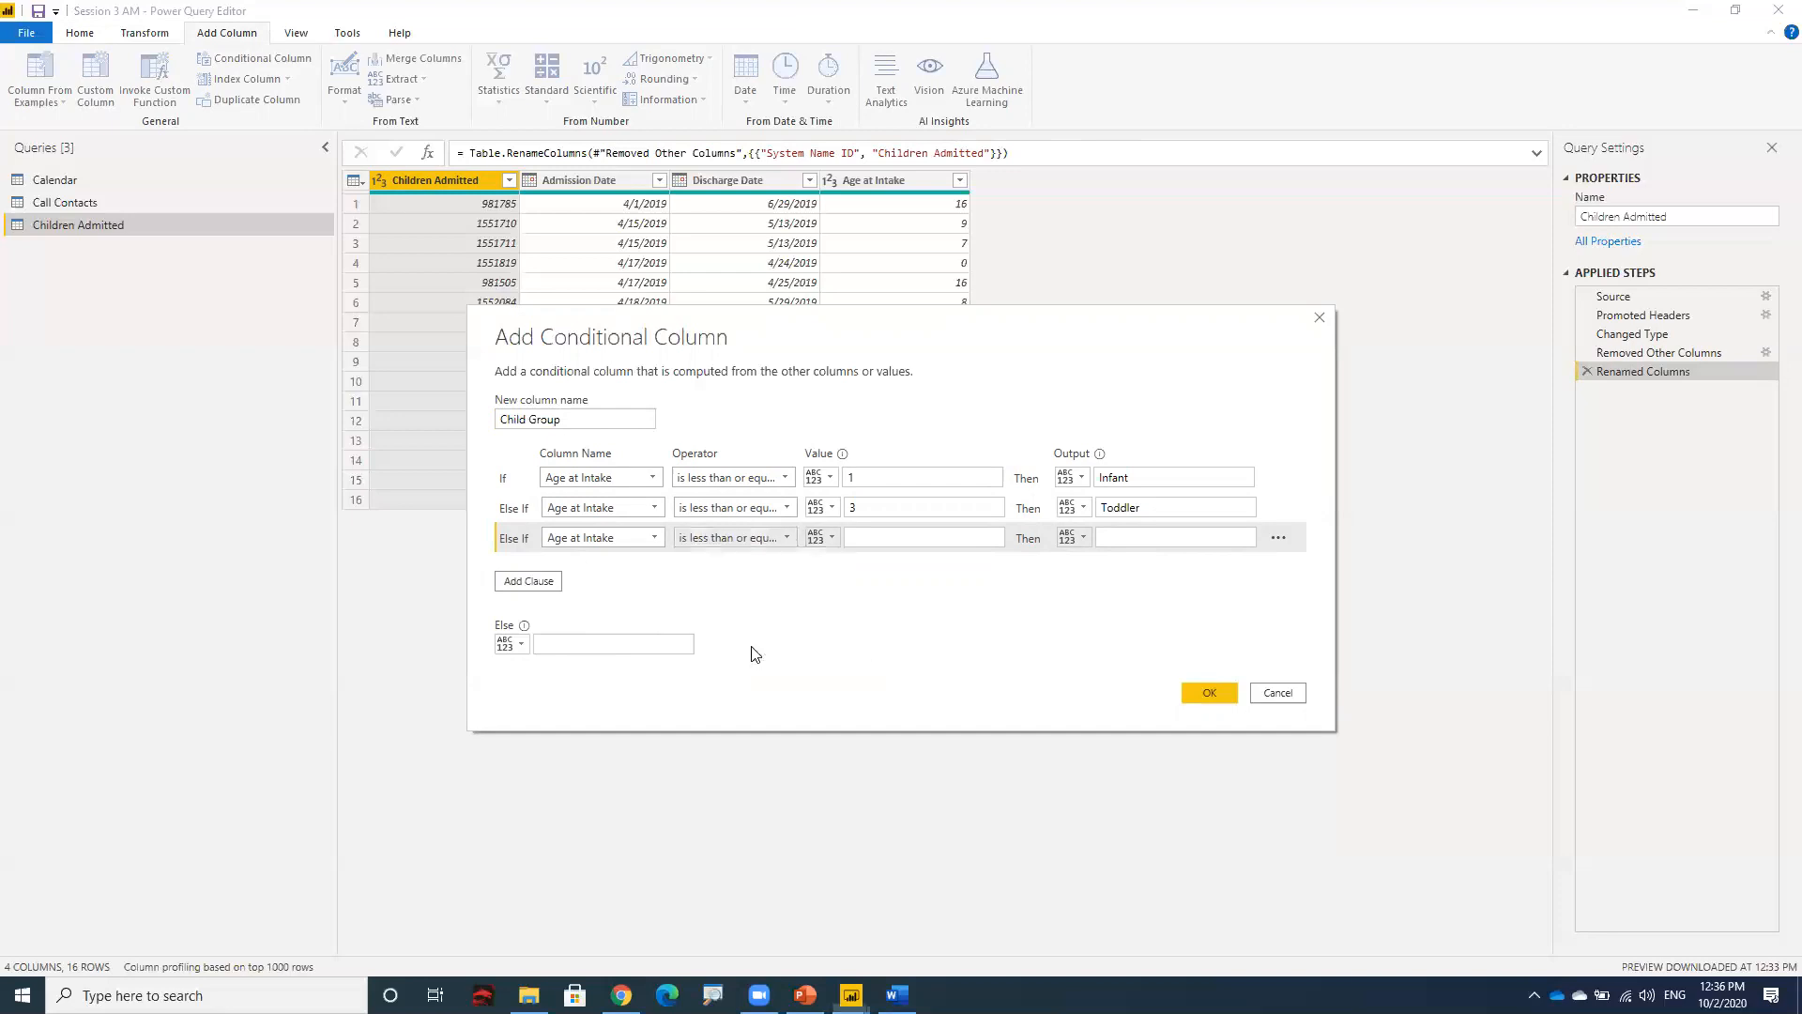
left_click(875, 530)
type("99")
left_click(1105, 536)
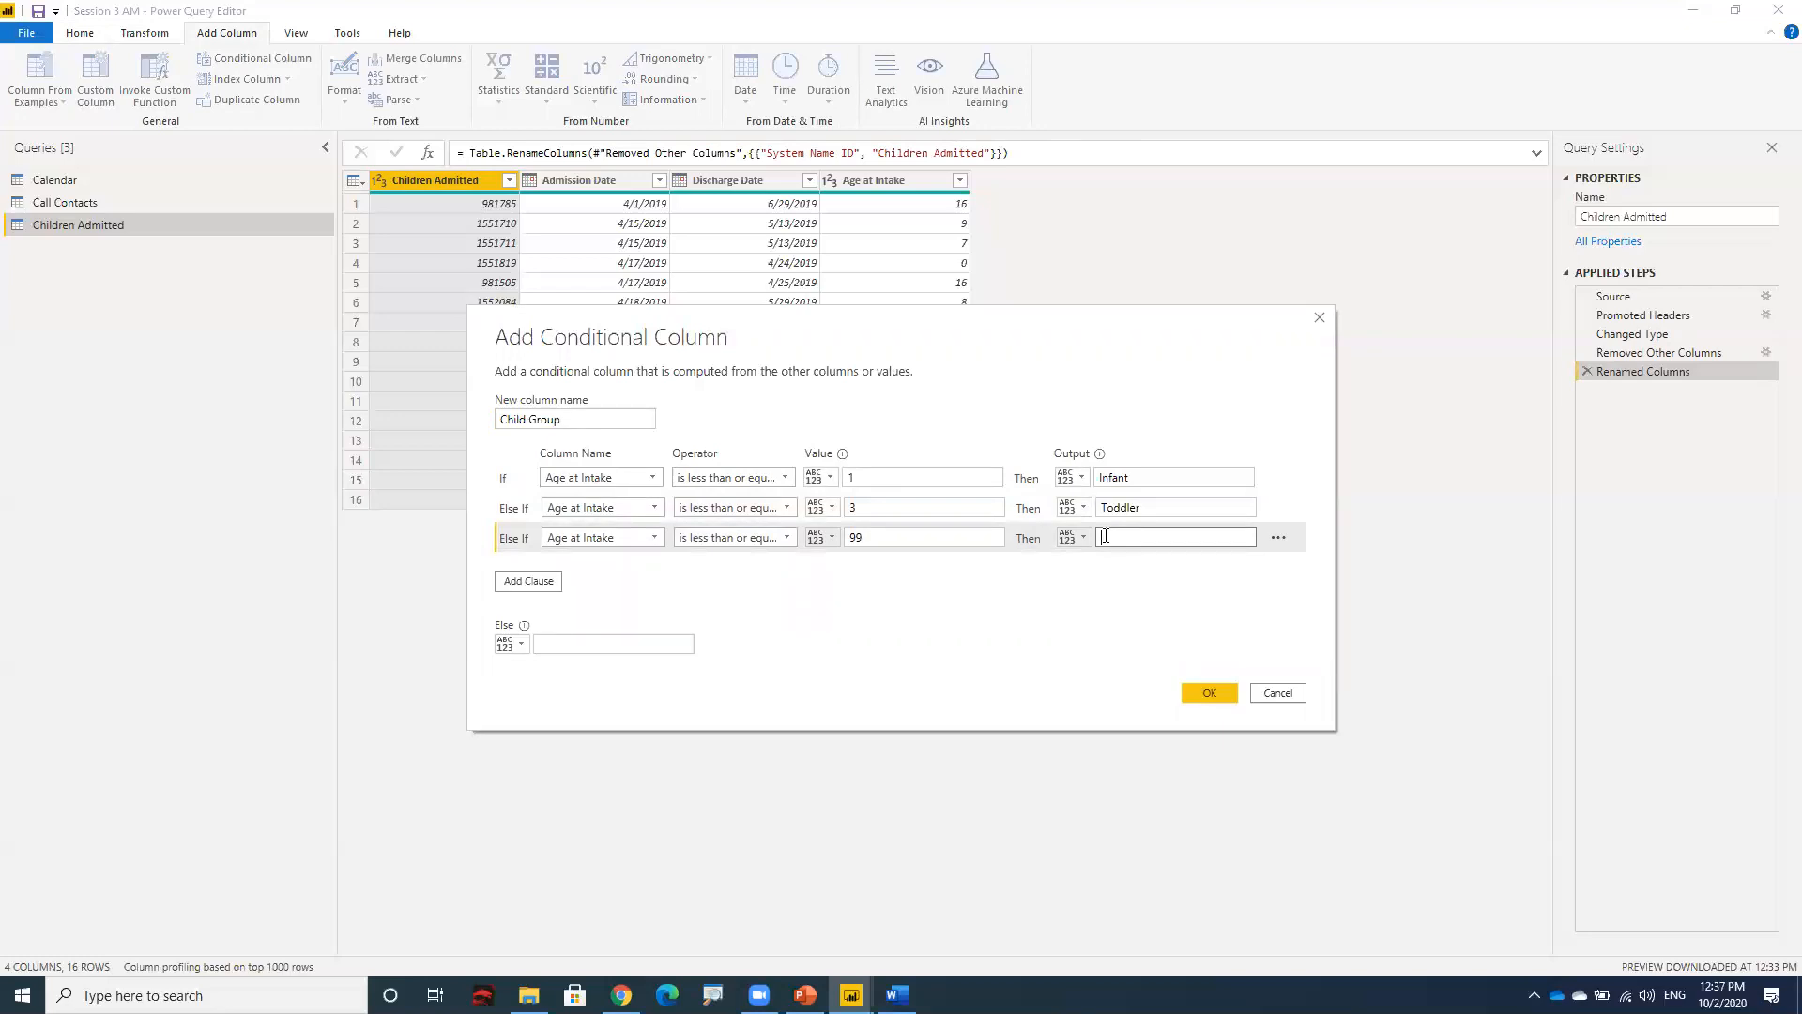
type("Child")
- Set the Else output to null and create the Child Group column
left_click(595, 641)
type("null")
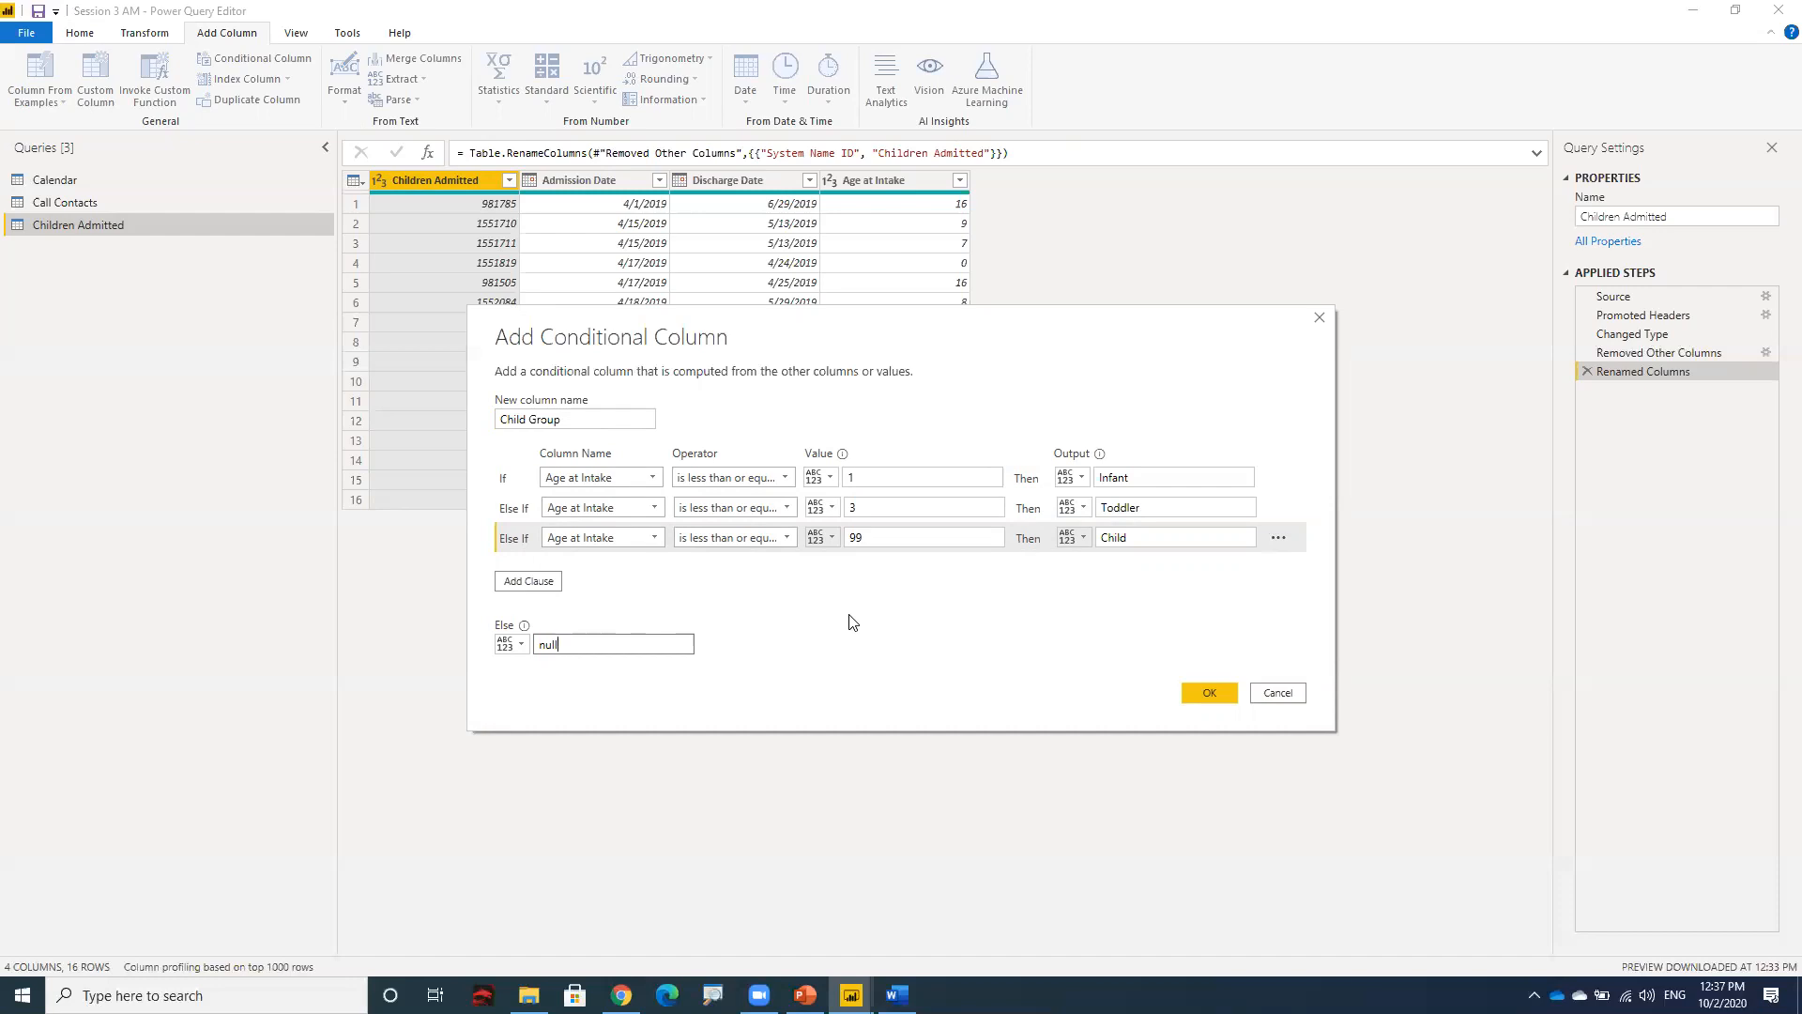
left_click(1194, 695)
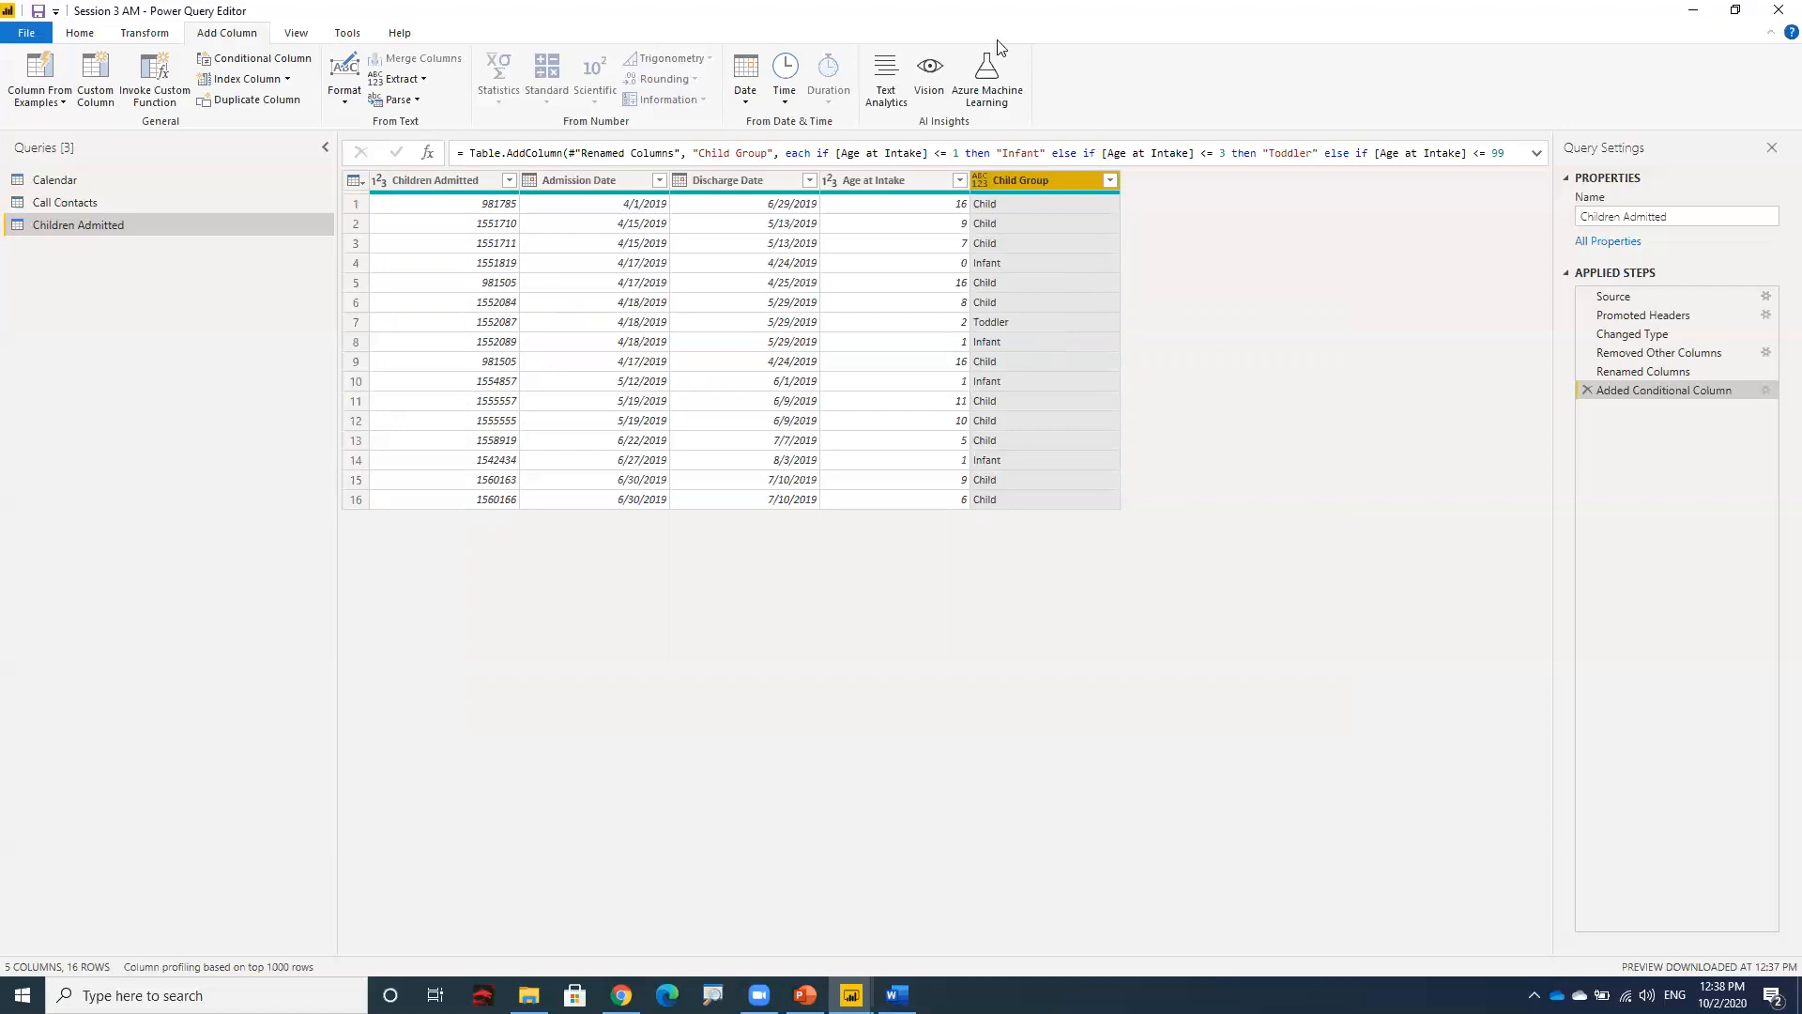
- Start another conditional column in the Children Admitted query and name it Group Sort
left_click(233, 64)
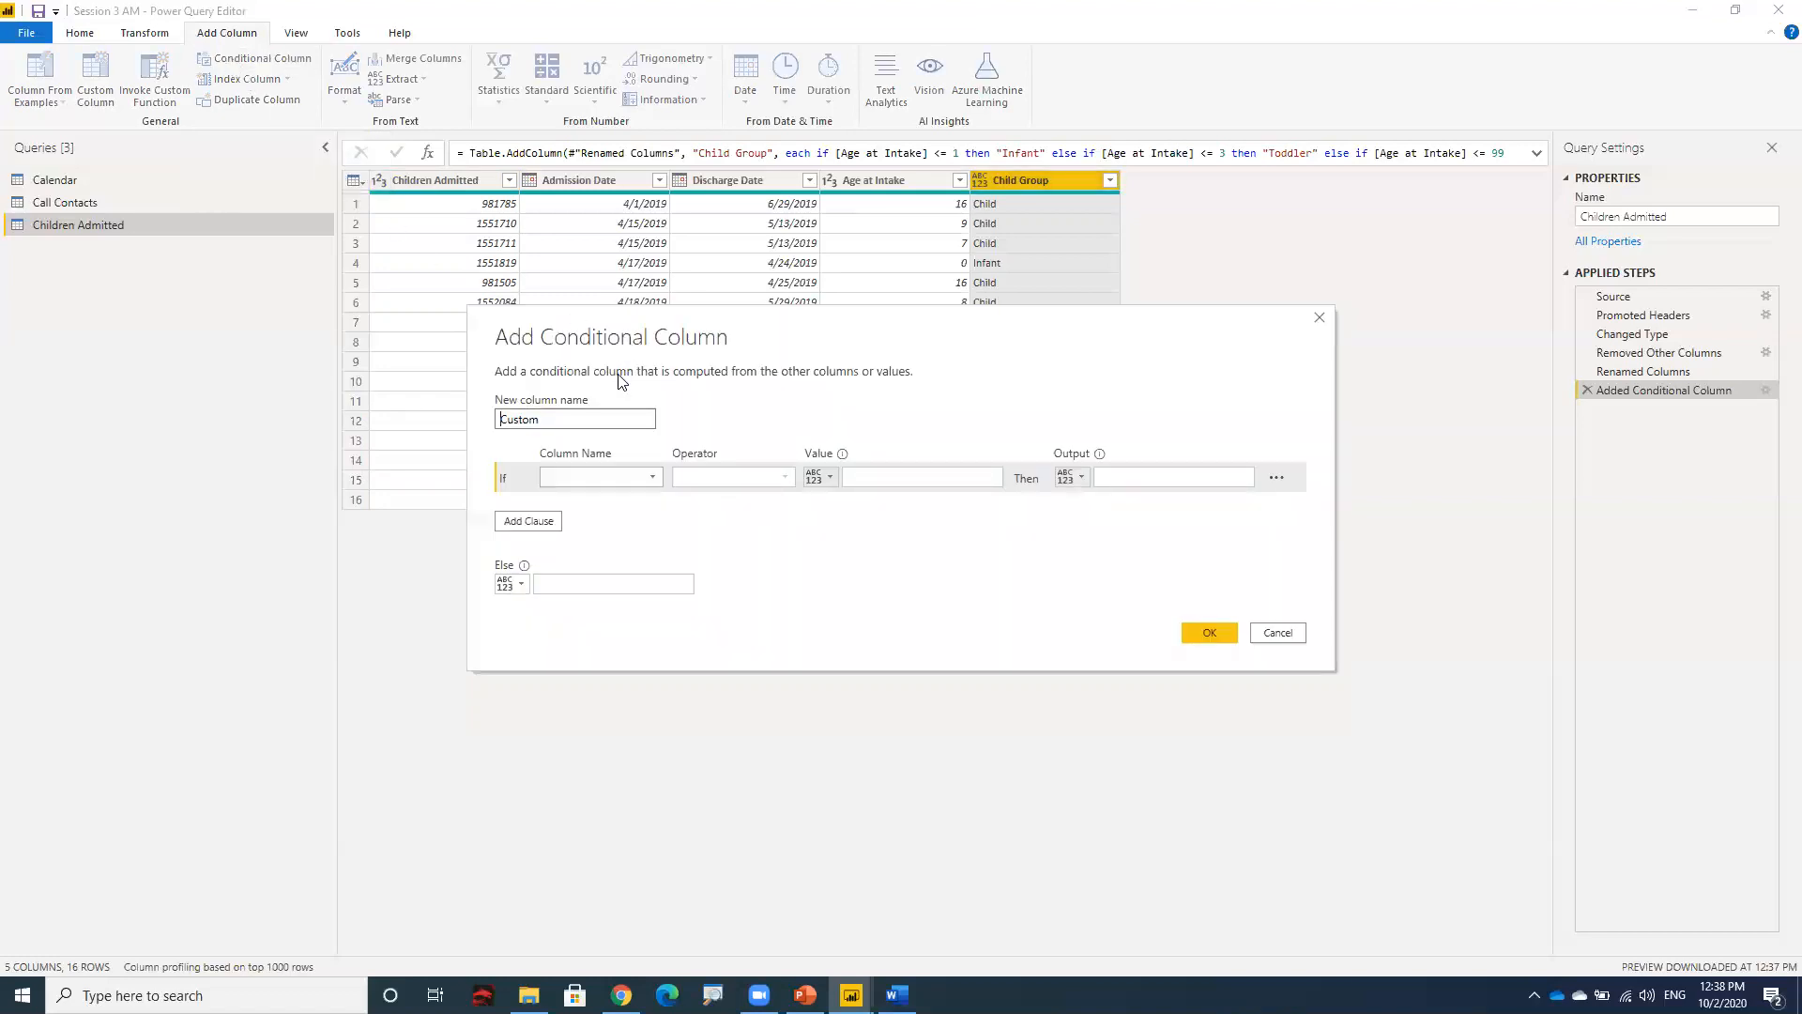
left_click_drag(537, 419, 487, 419)
type("Group Sort")
- Define Group Sort's first condition: if Age at Intake is less than or equal to 1, output 1
left_click(651, 475)
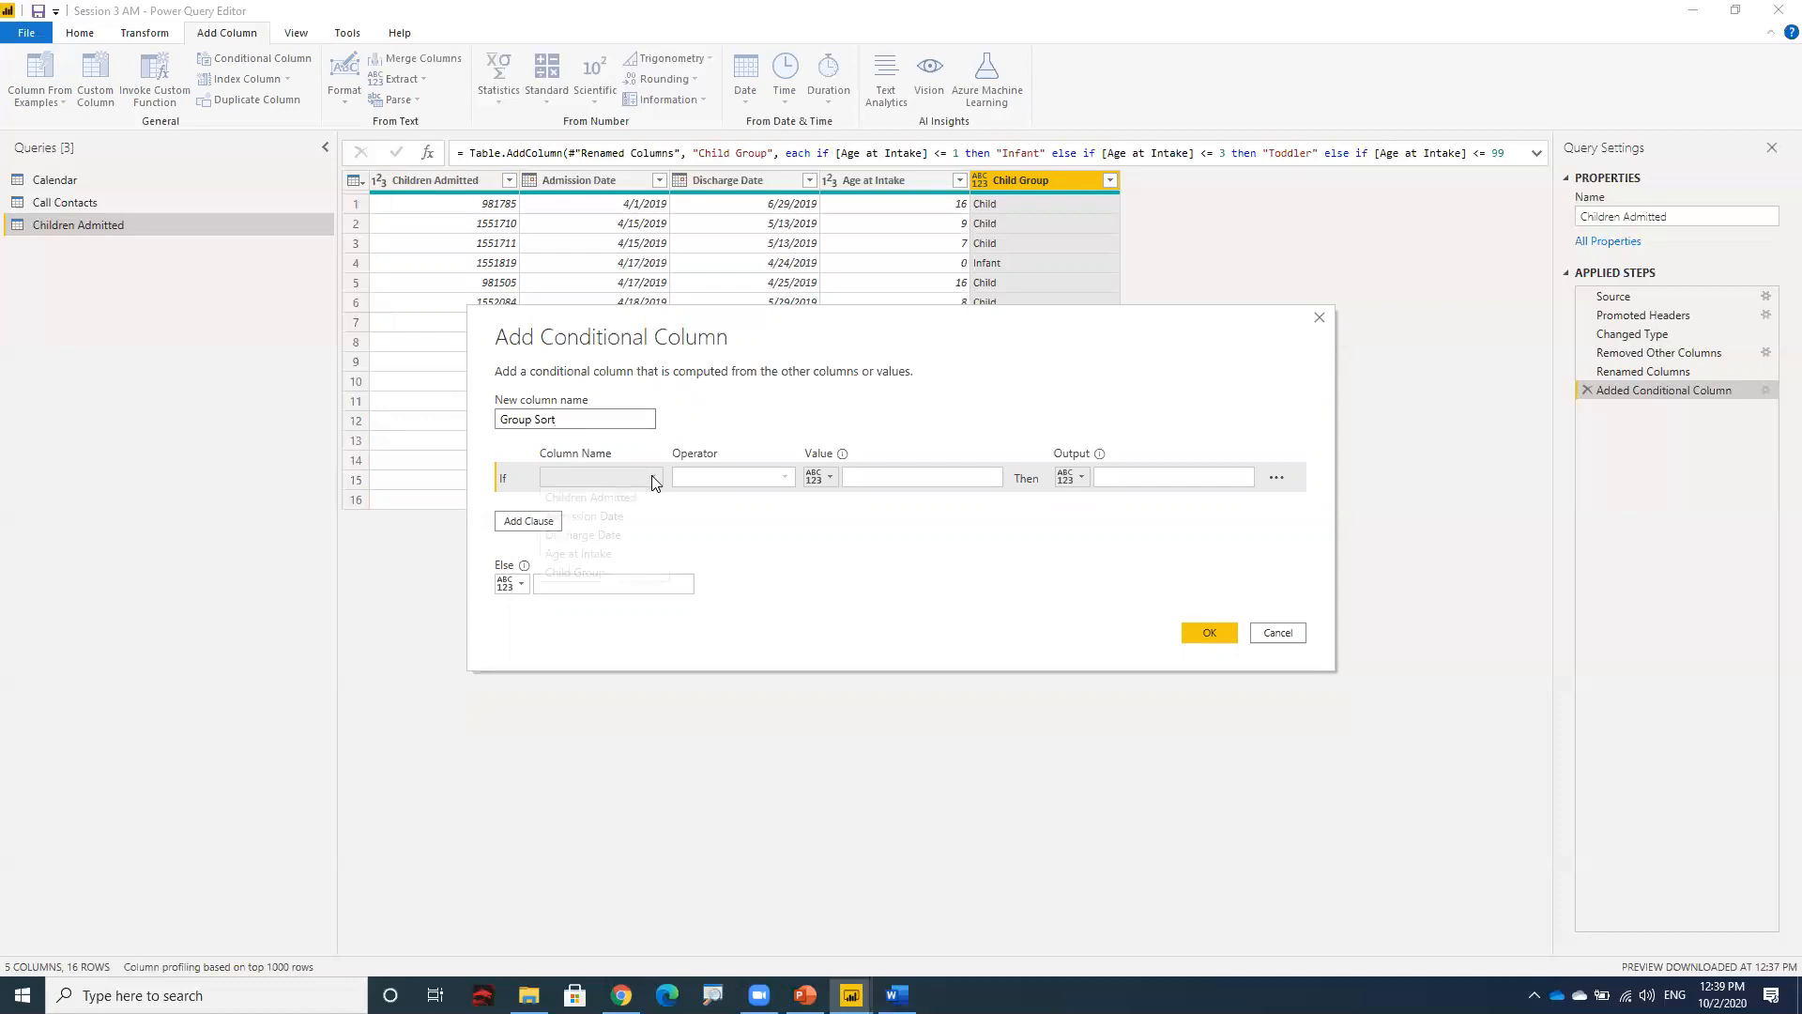
left_click(634, 554)
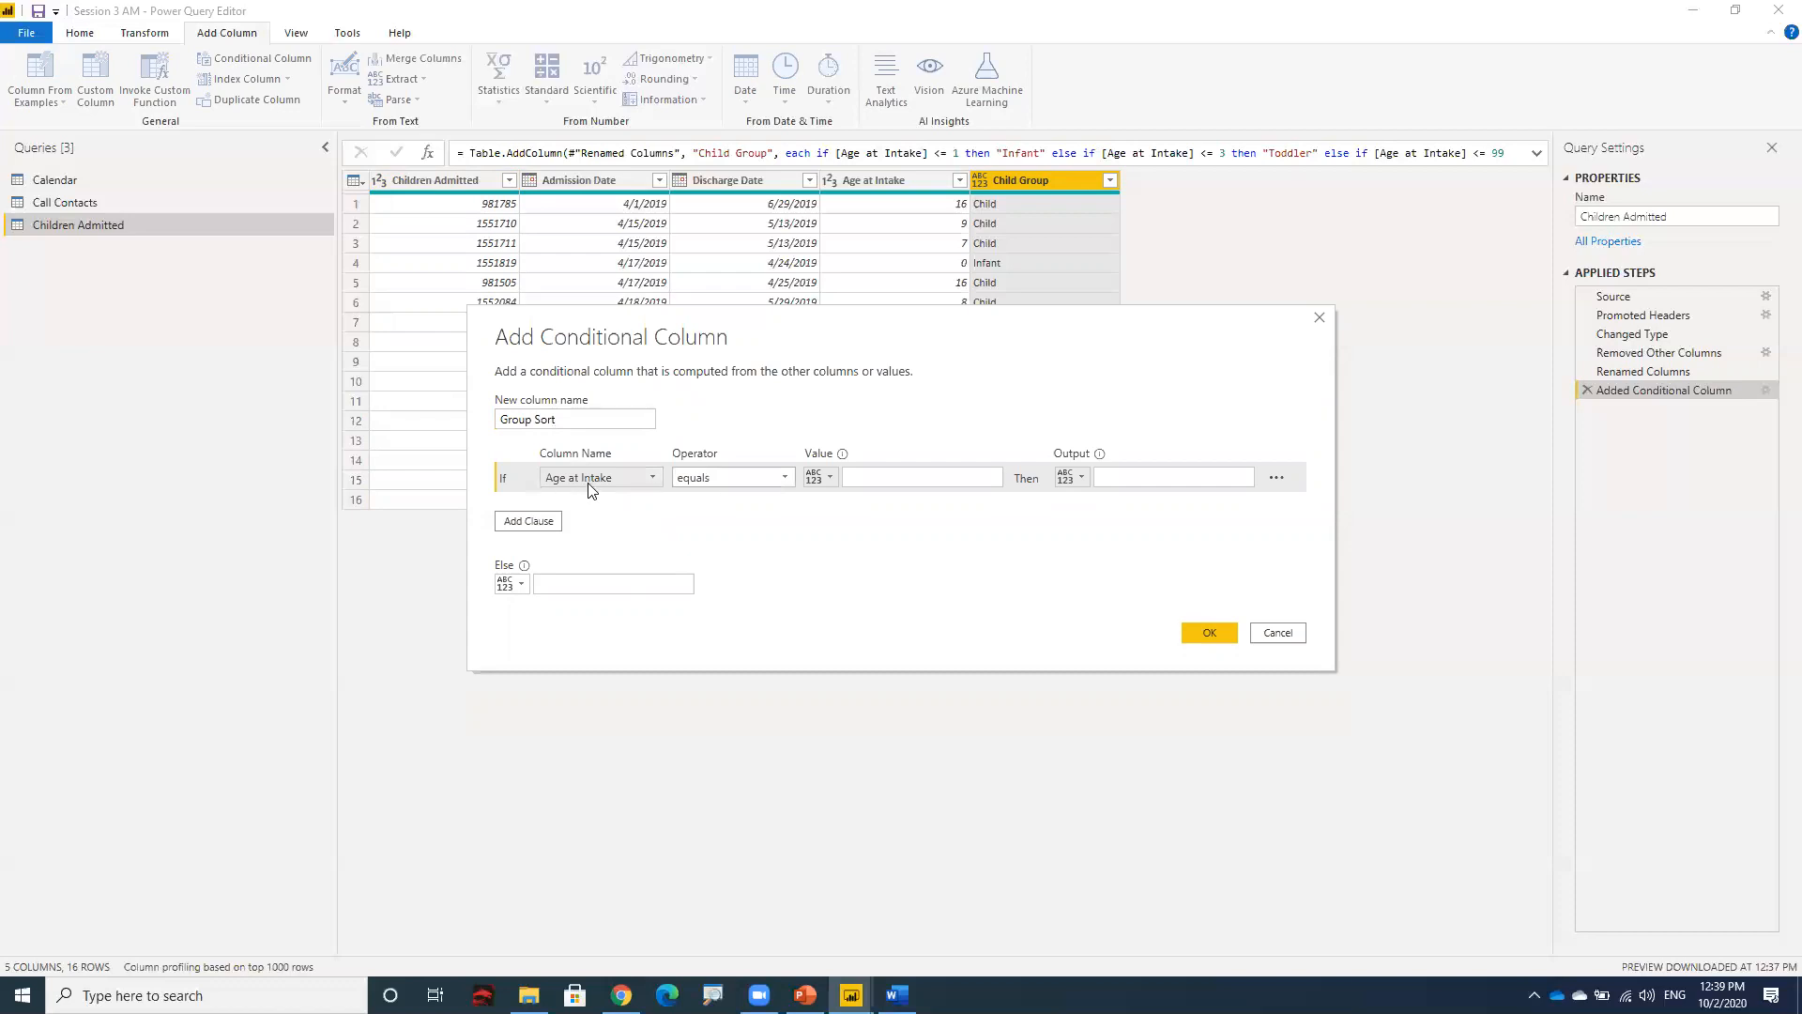
left_click(706, 477)
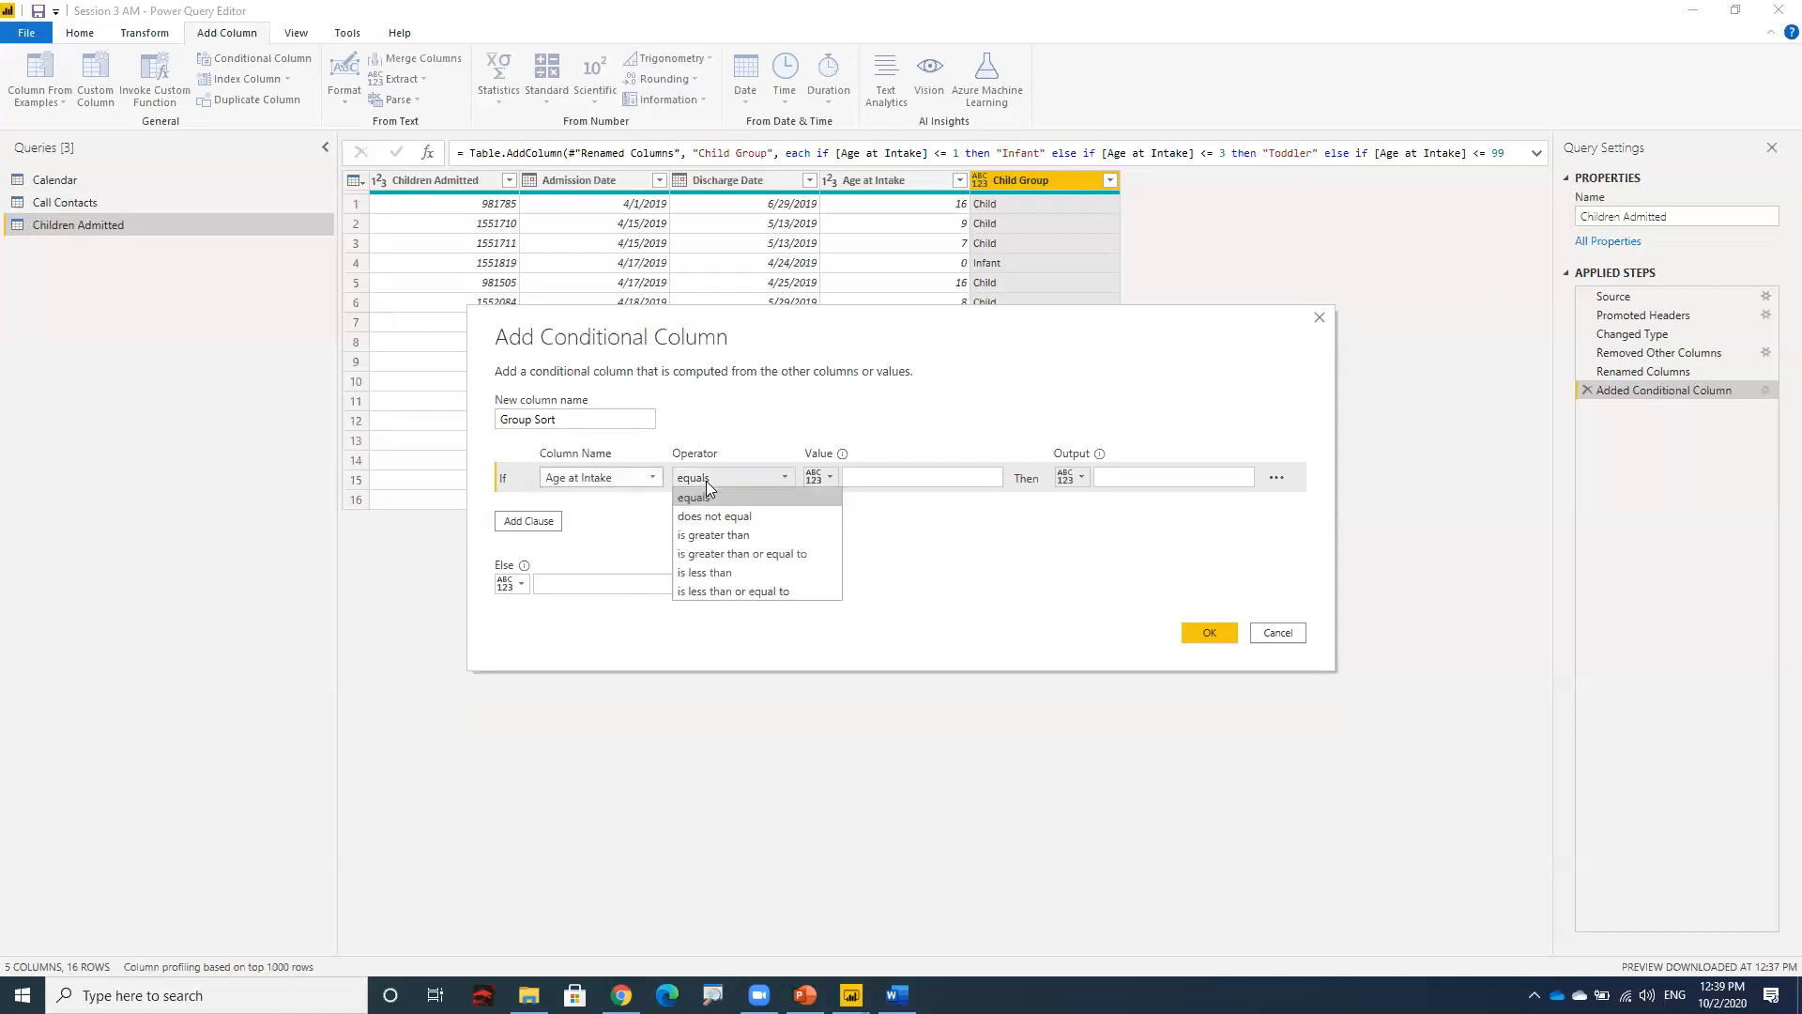
left_click(730, 591)
left_click(870, 477)
type("1")
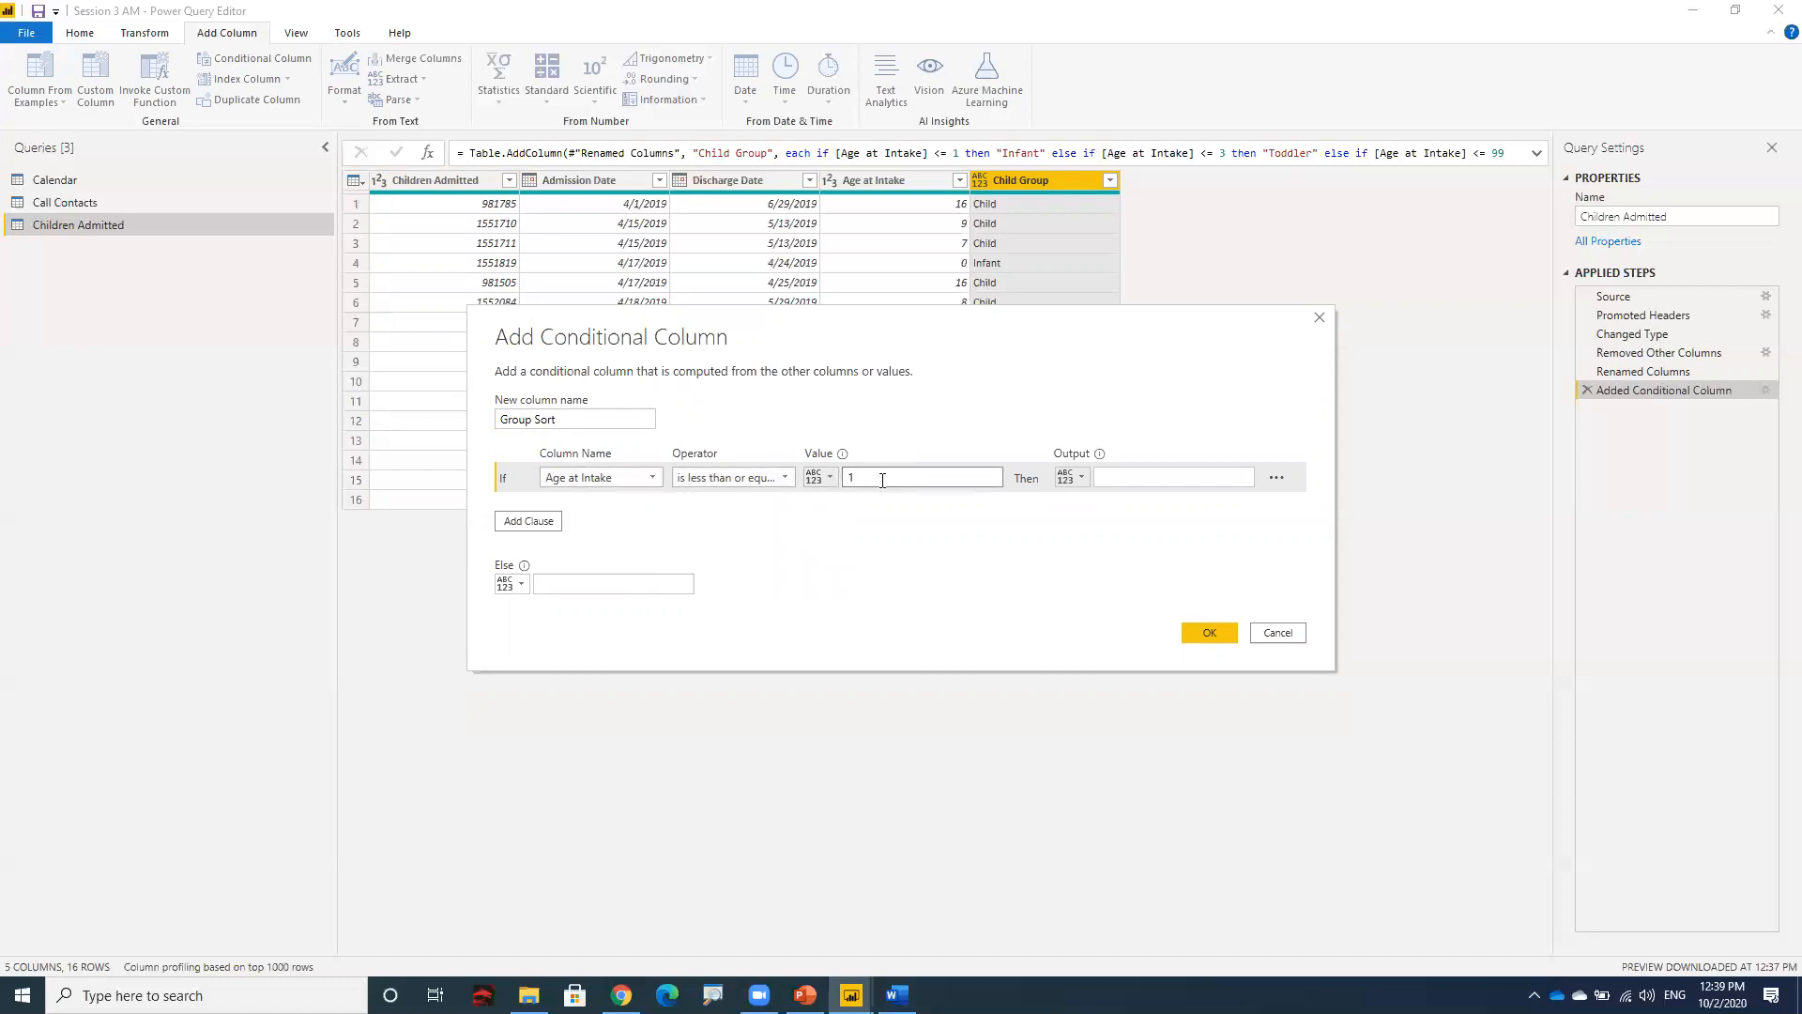
left_click(1100, 477)
type("1")
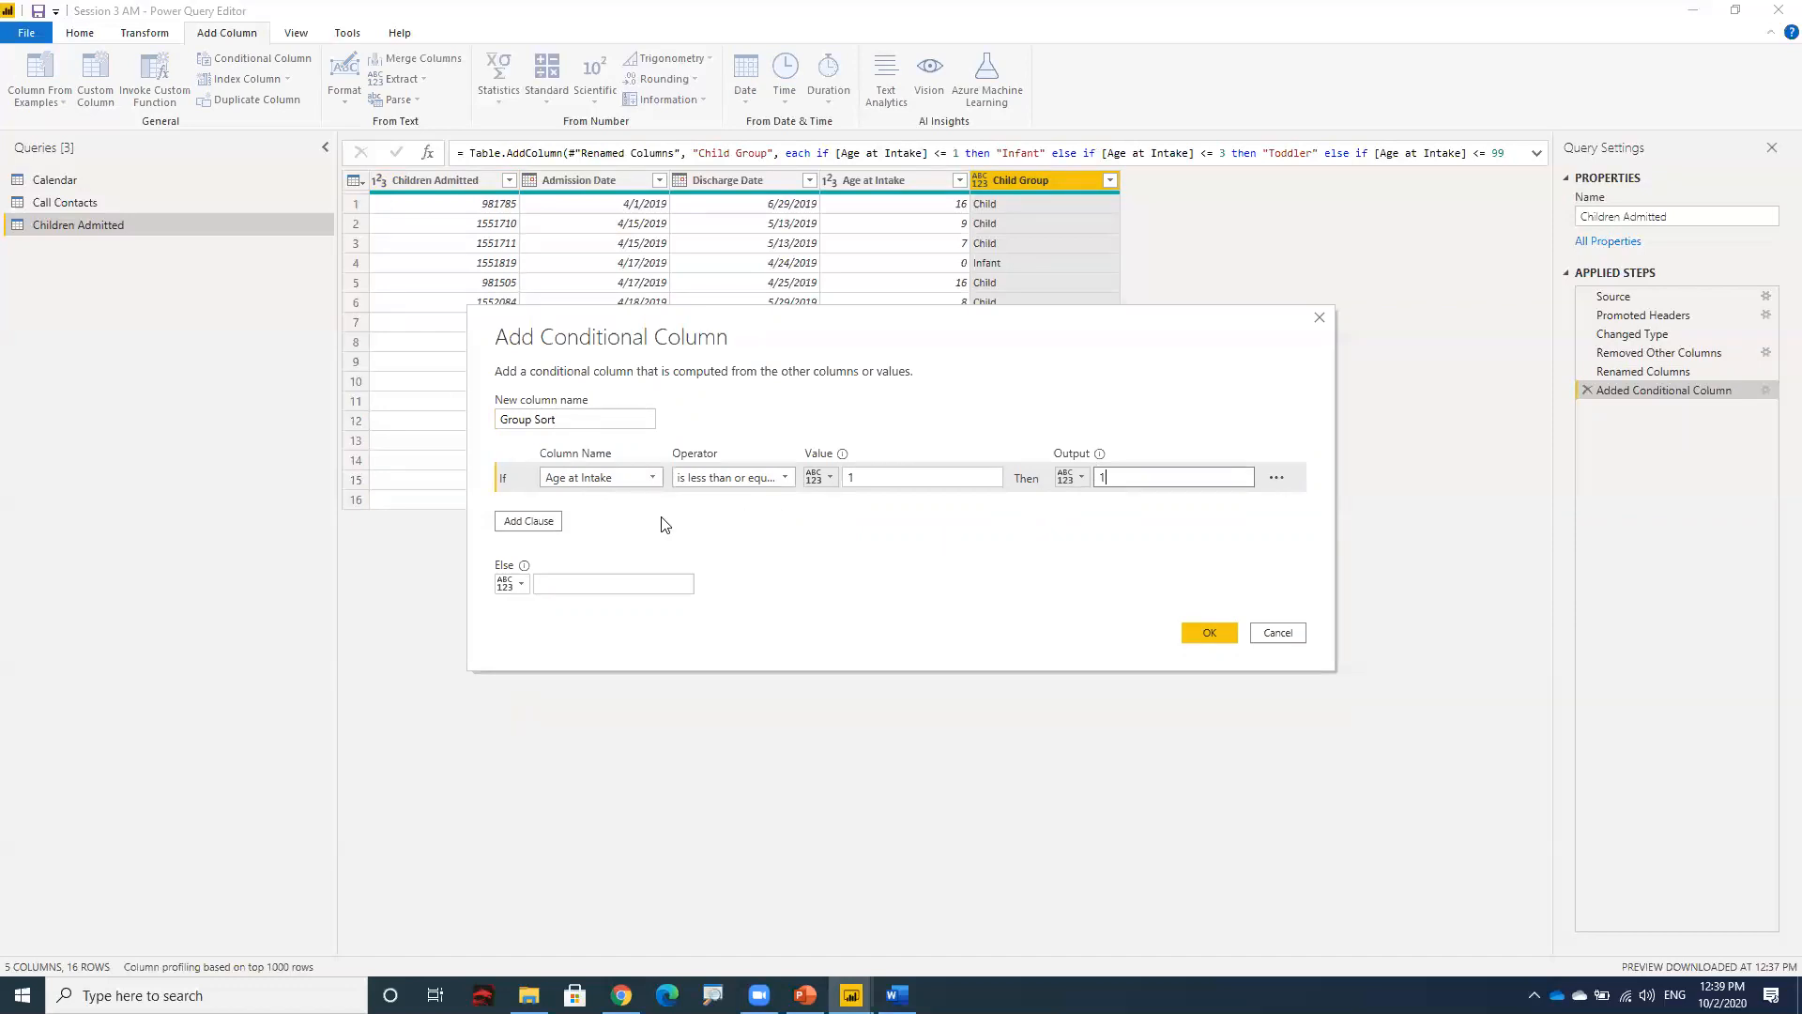
- Add an else-if clause to Group Sort that outputs 2 when Age at Intake is less than or equal to 3
left_click(549, 529)
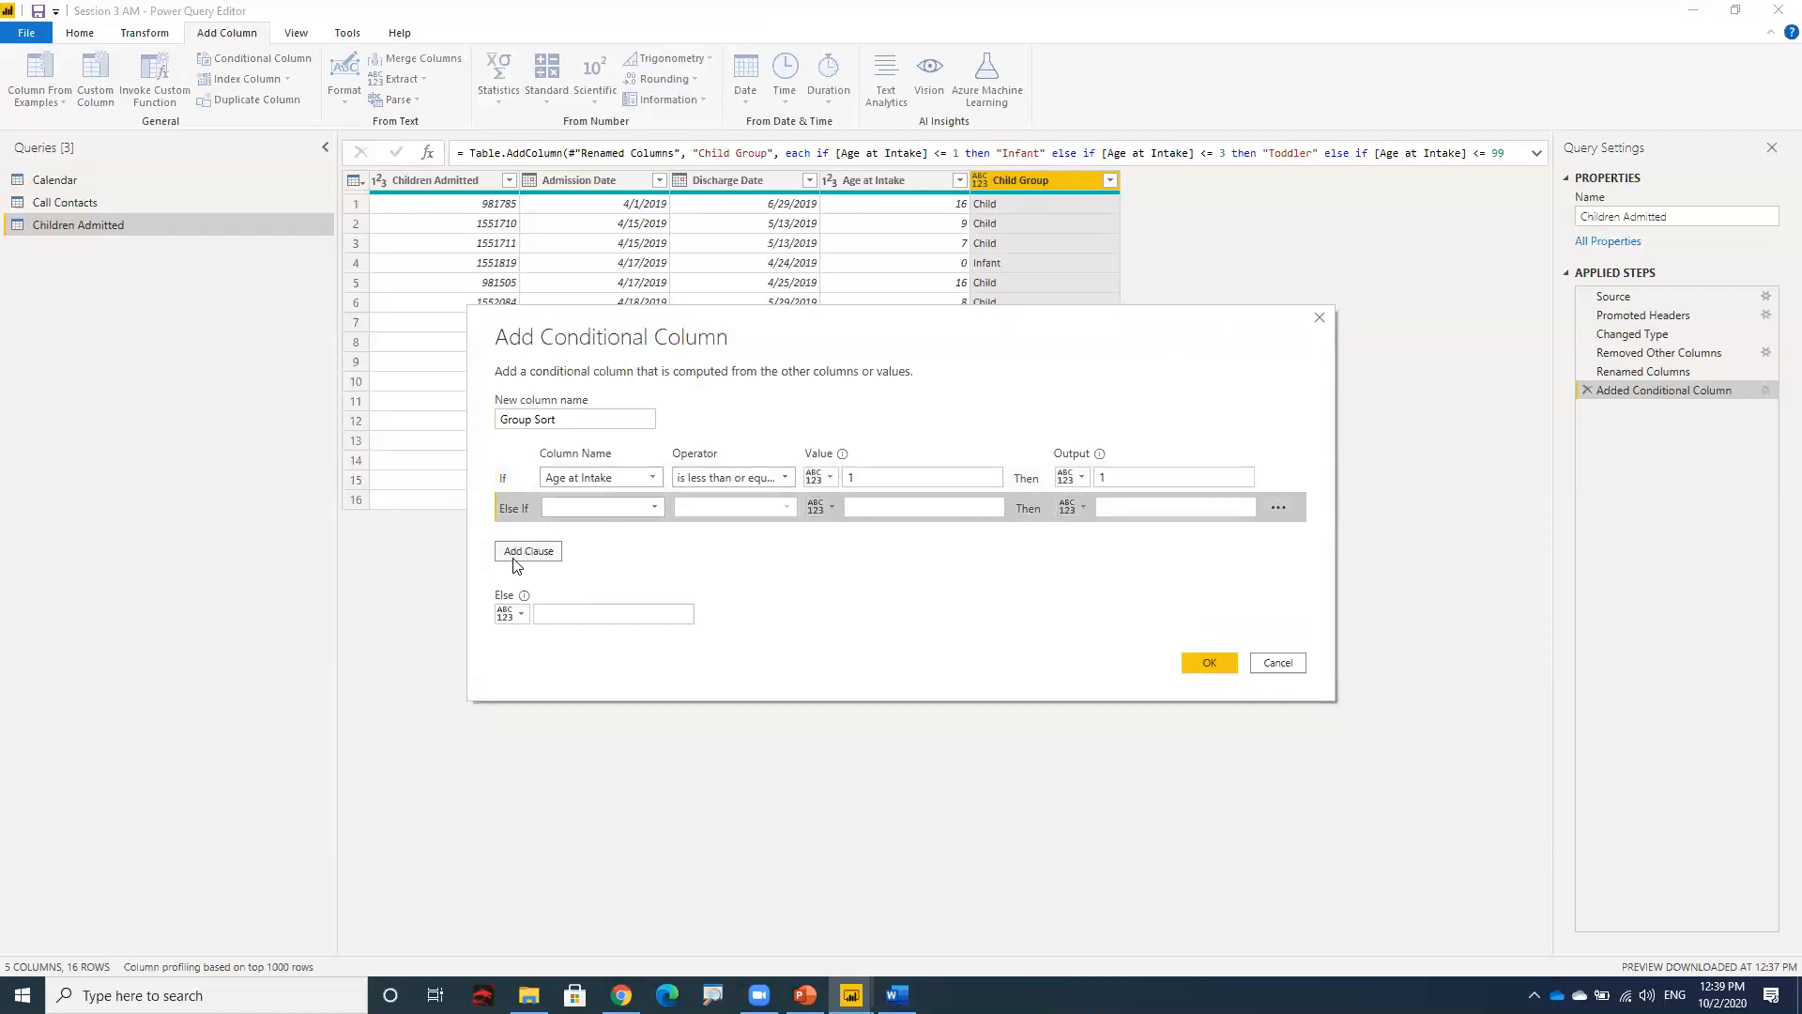
left_click(655, 509)
left_click(615, 584)
left_click(736, 513)
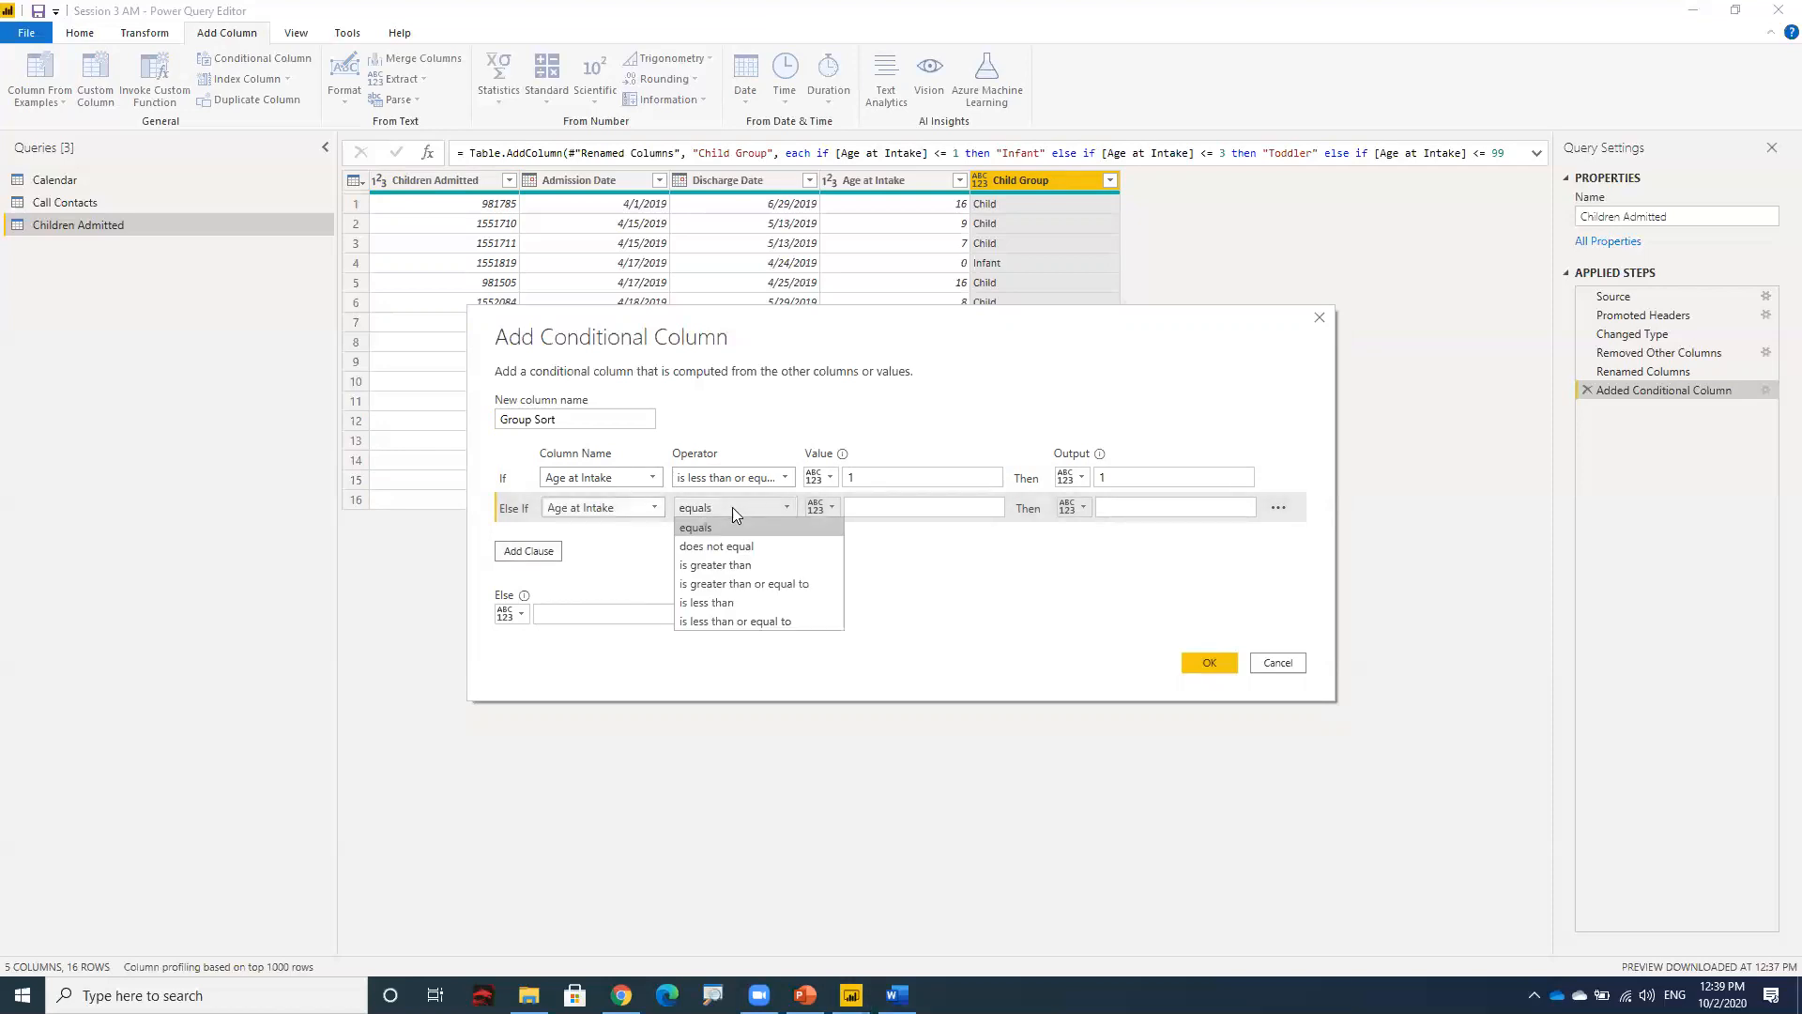
left_click(741, 618)
left_click(894, 504)
type("3")
left_click(1110, 507)
type("2")
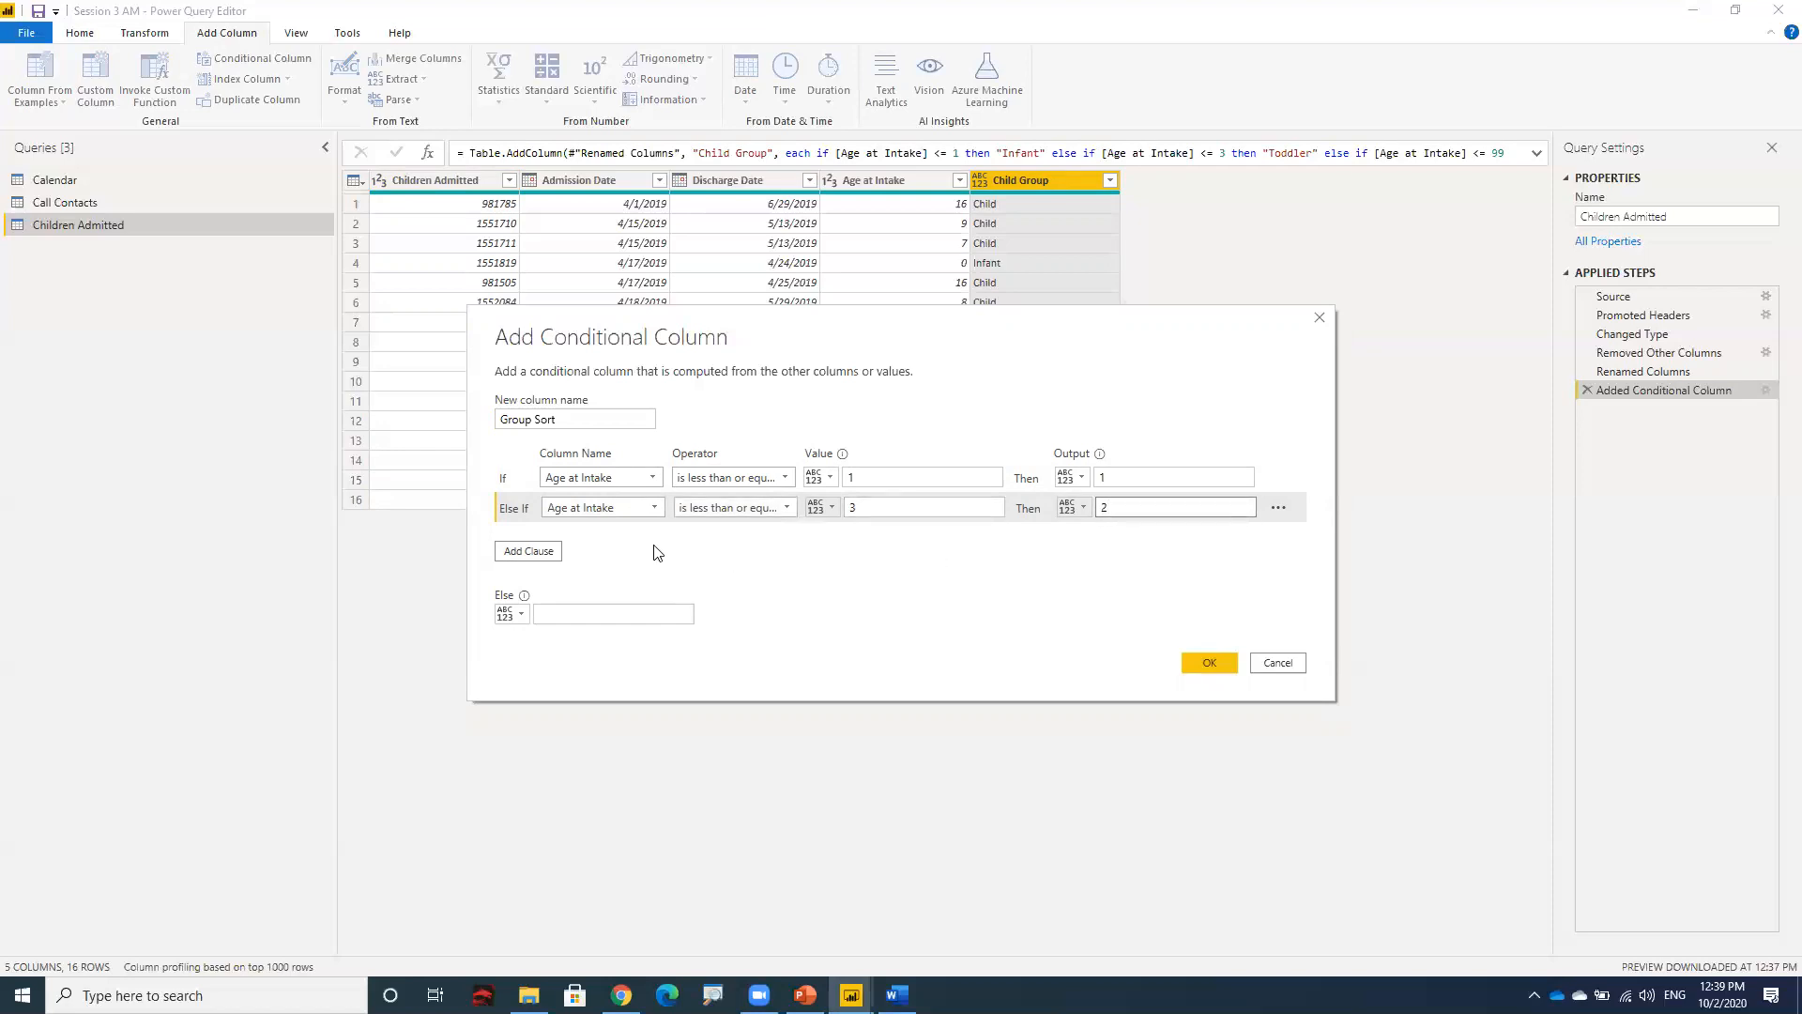
- Add an else-if clause to Group Sort that outputs 3 when Age at Intake is less than or equal to 99
left_click(549, 554)
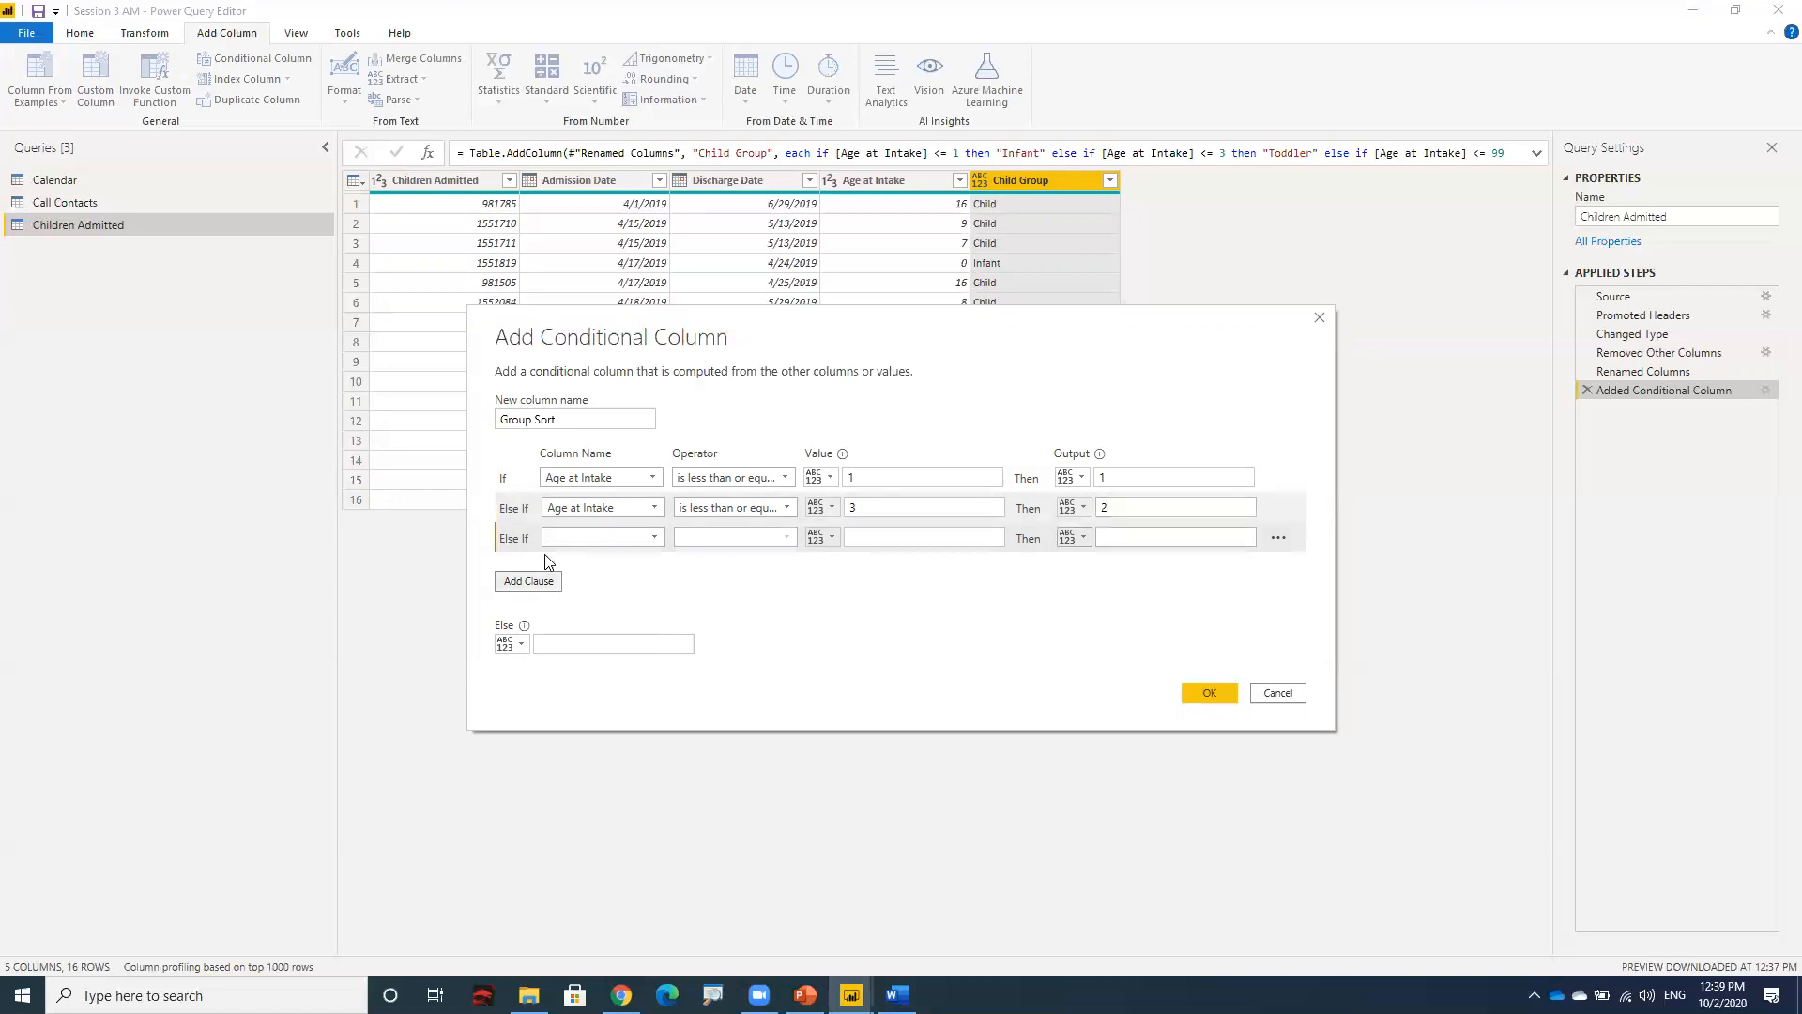
left_click(657, 535)
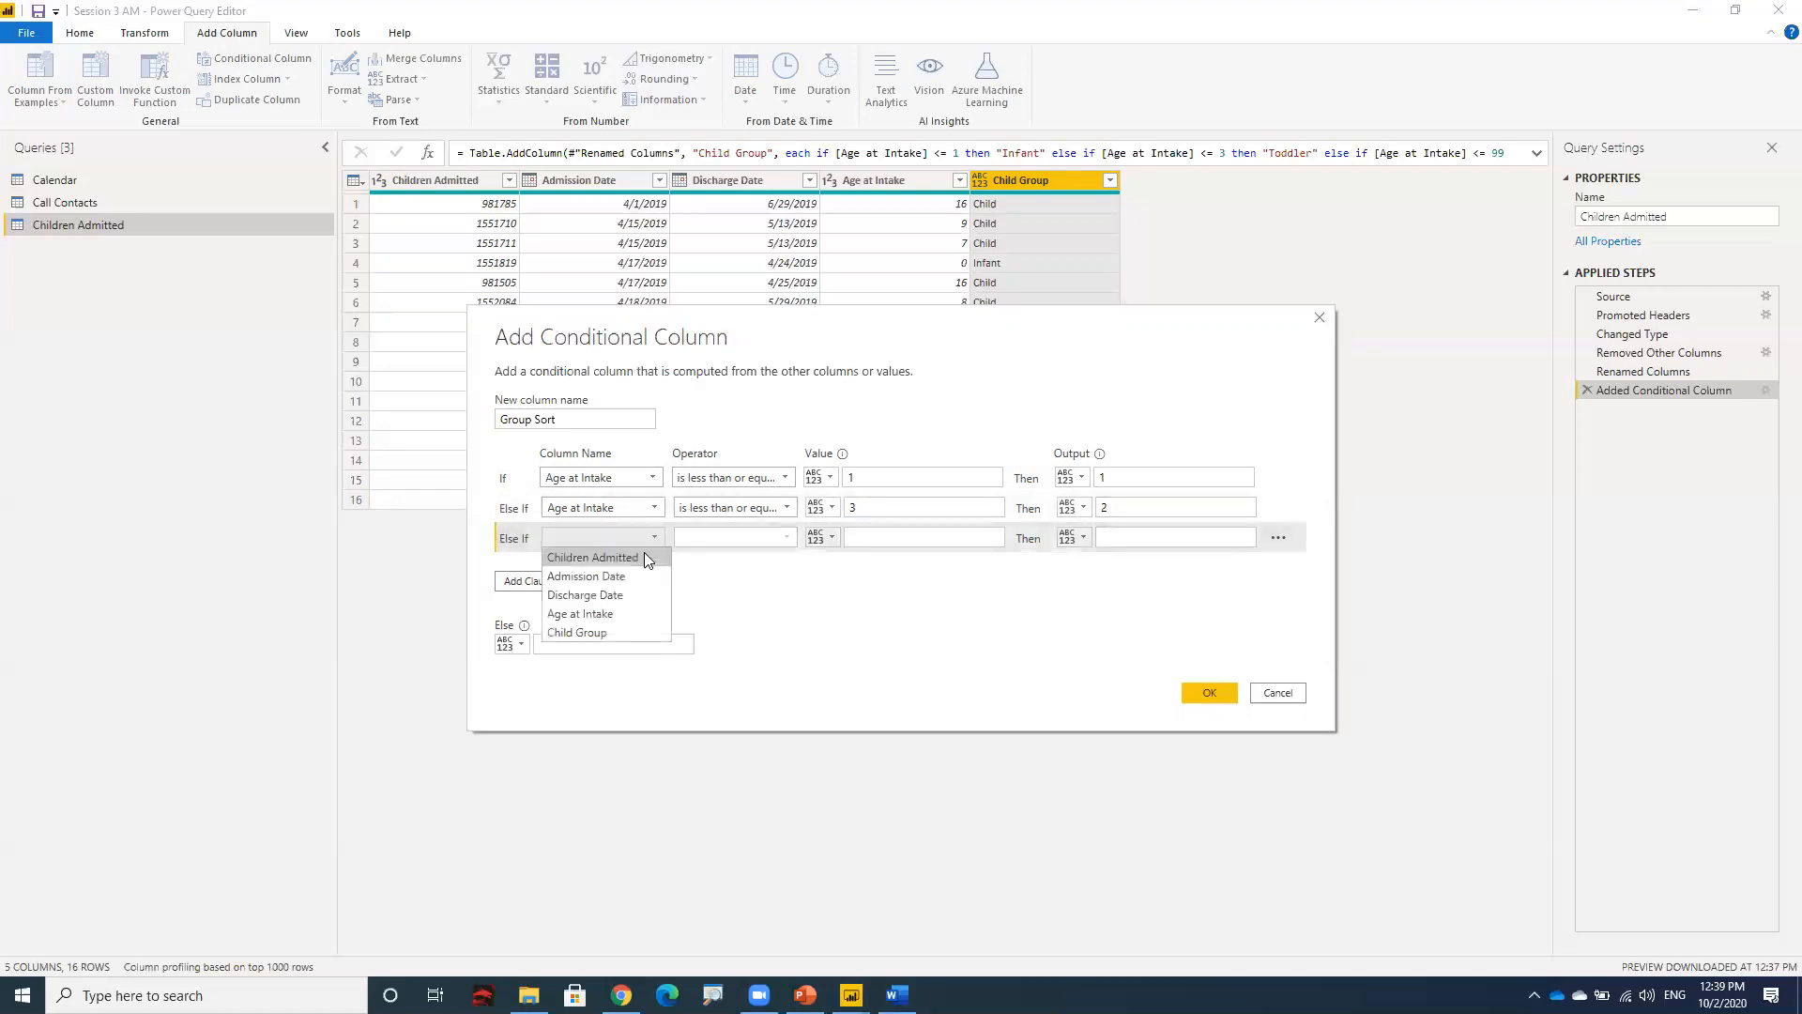
left_click(634, 612)
left_click(704, 542)
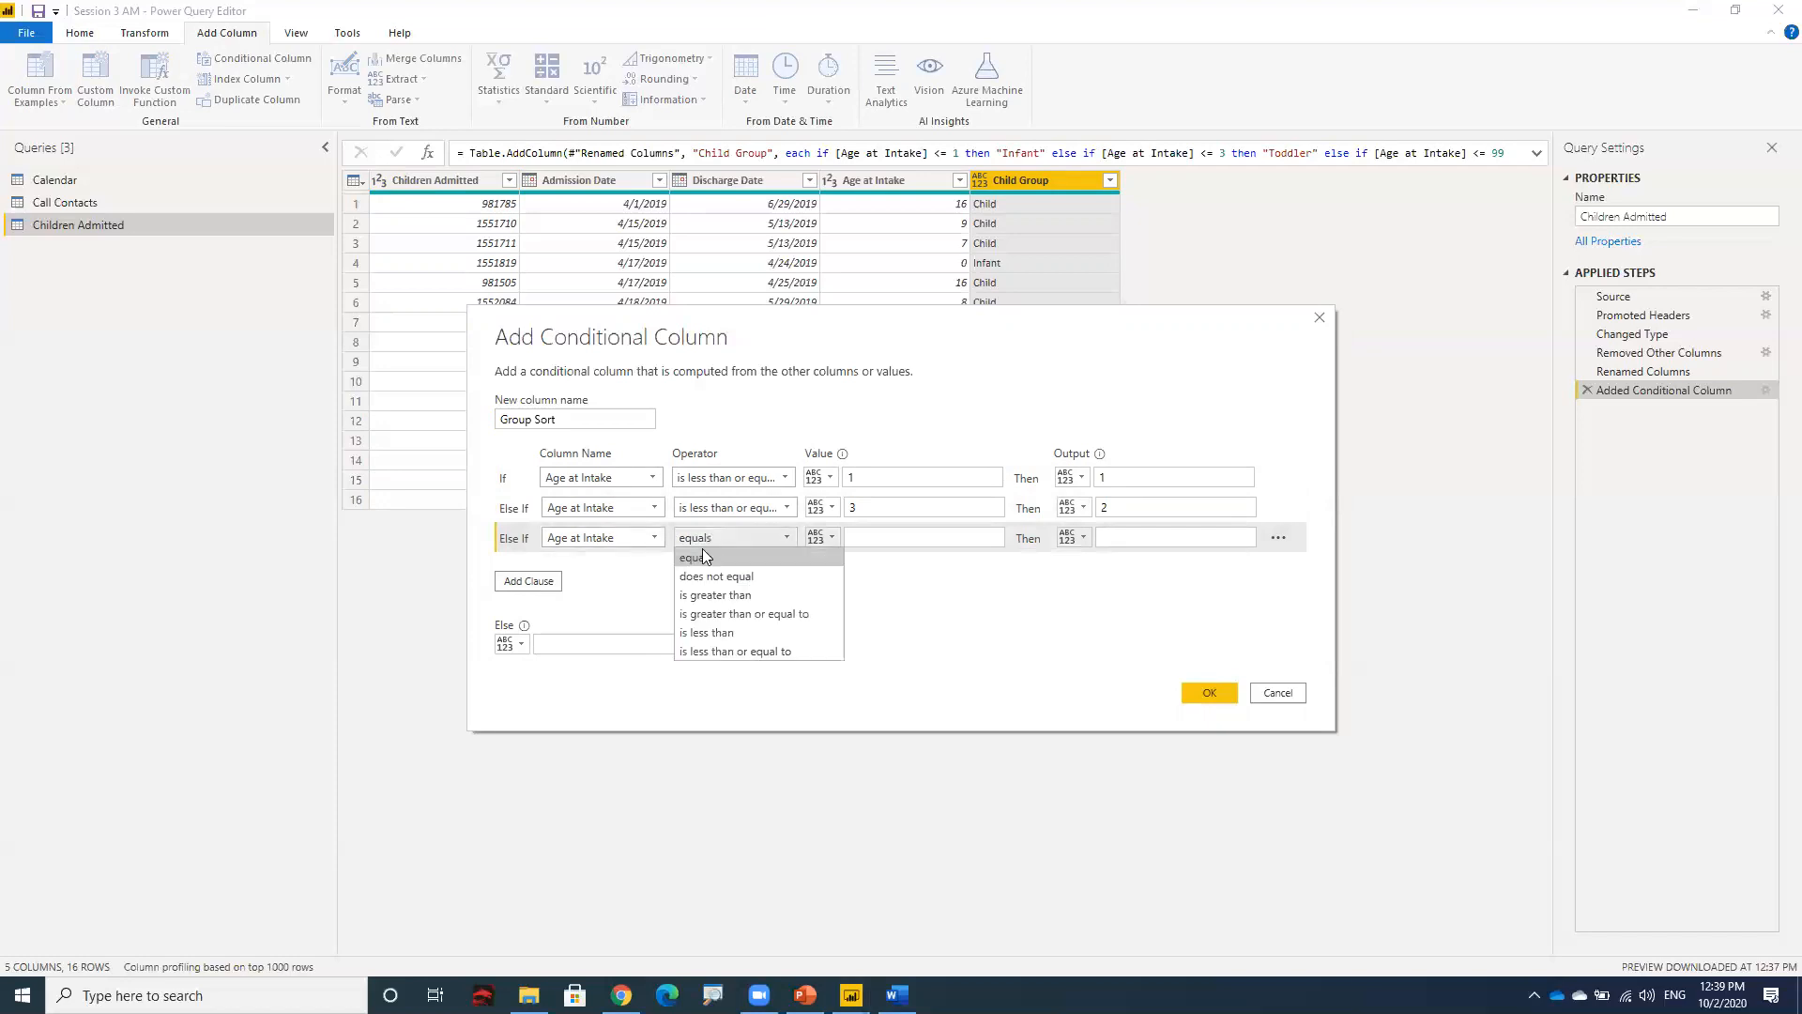
left_click(710, 649)
left_click(869, 536)
type("99")
left_click(1125, 531)
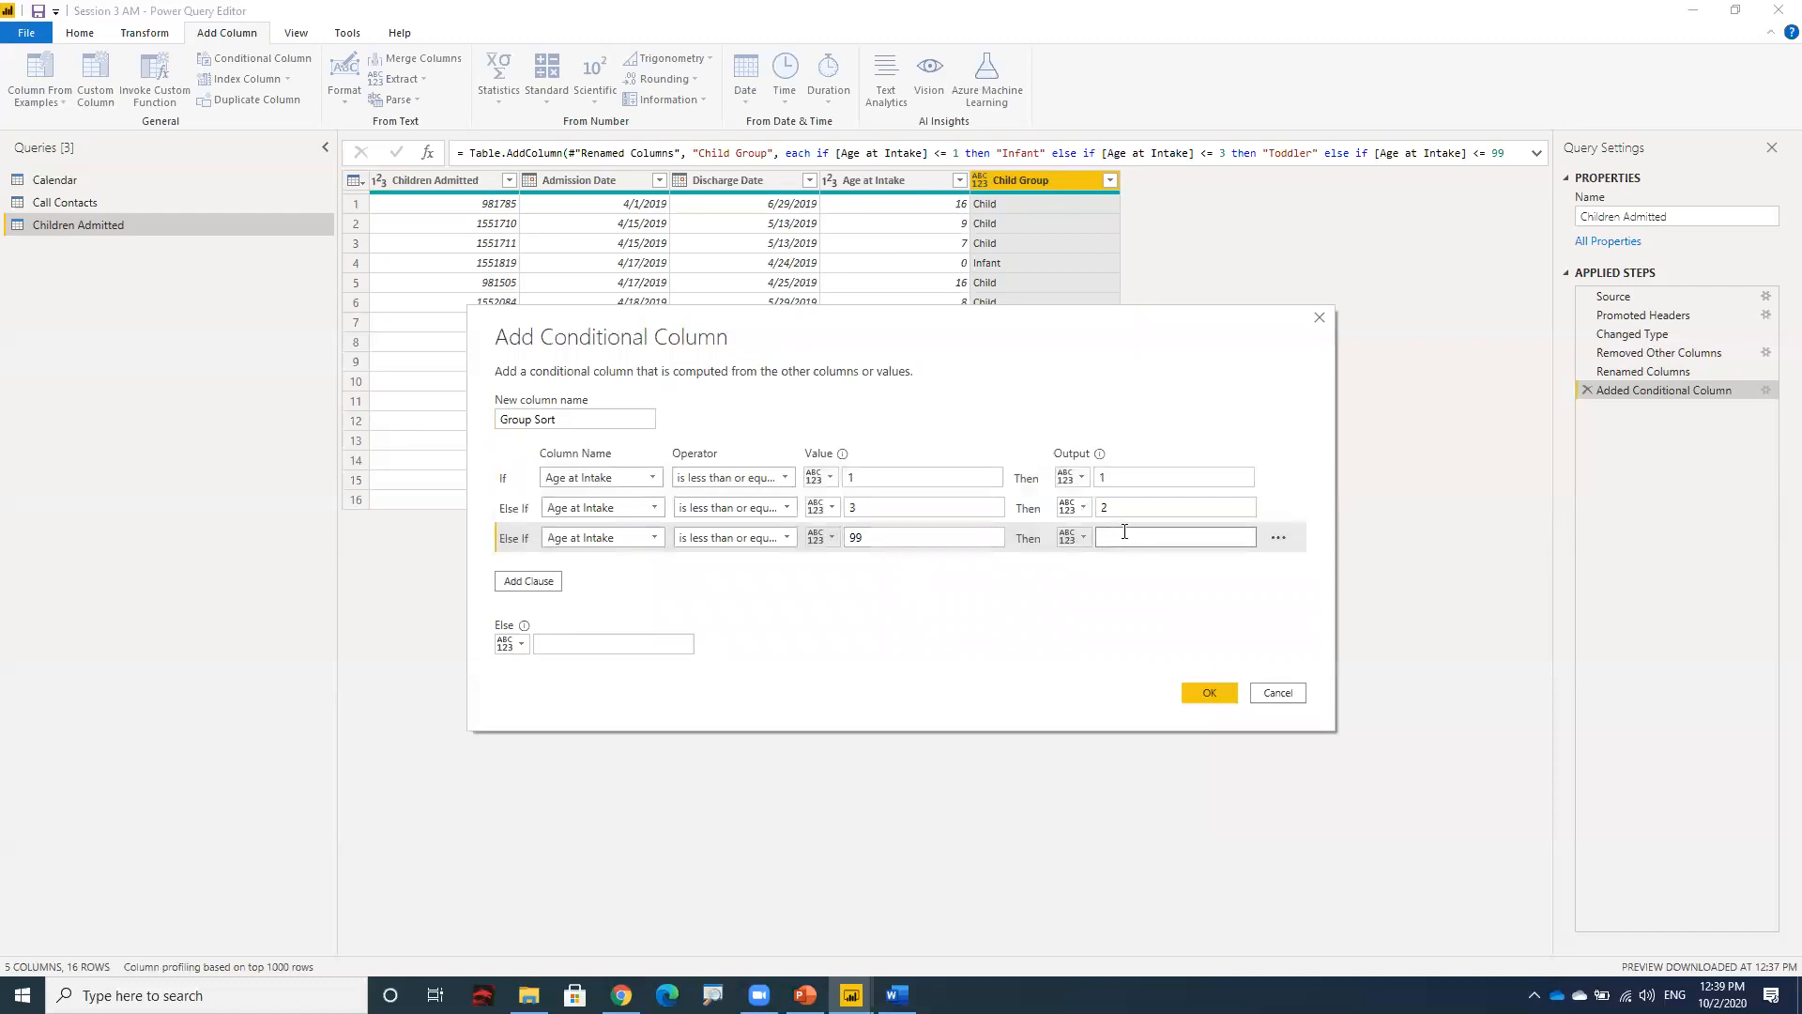
type("3")
- Set the Else output to 4 and create the Group Sort column
left_click(608, 640)
type("4")
left_click(1205, 694)
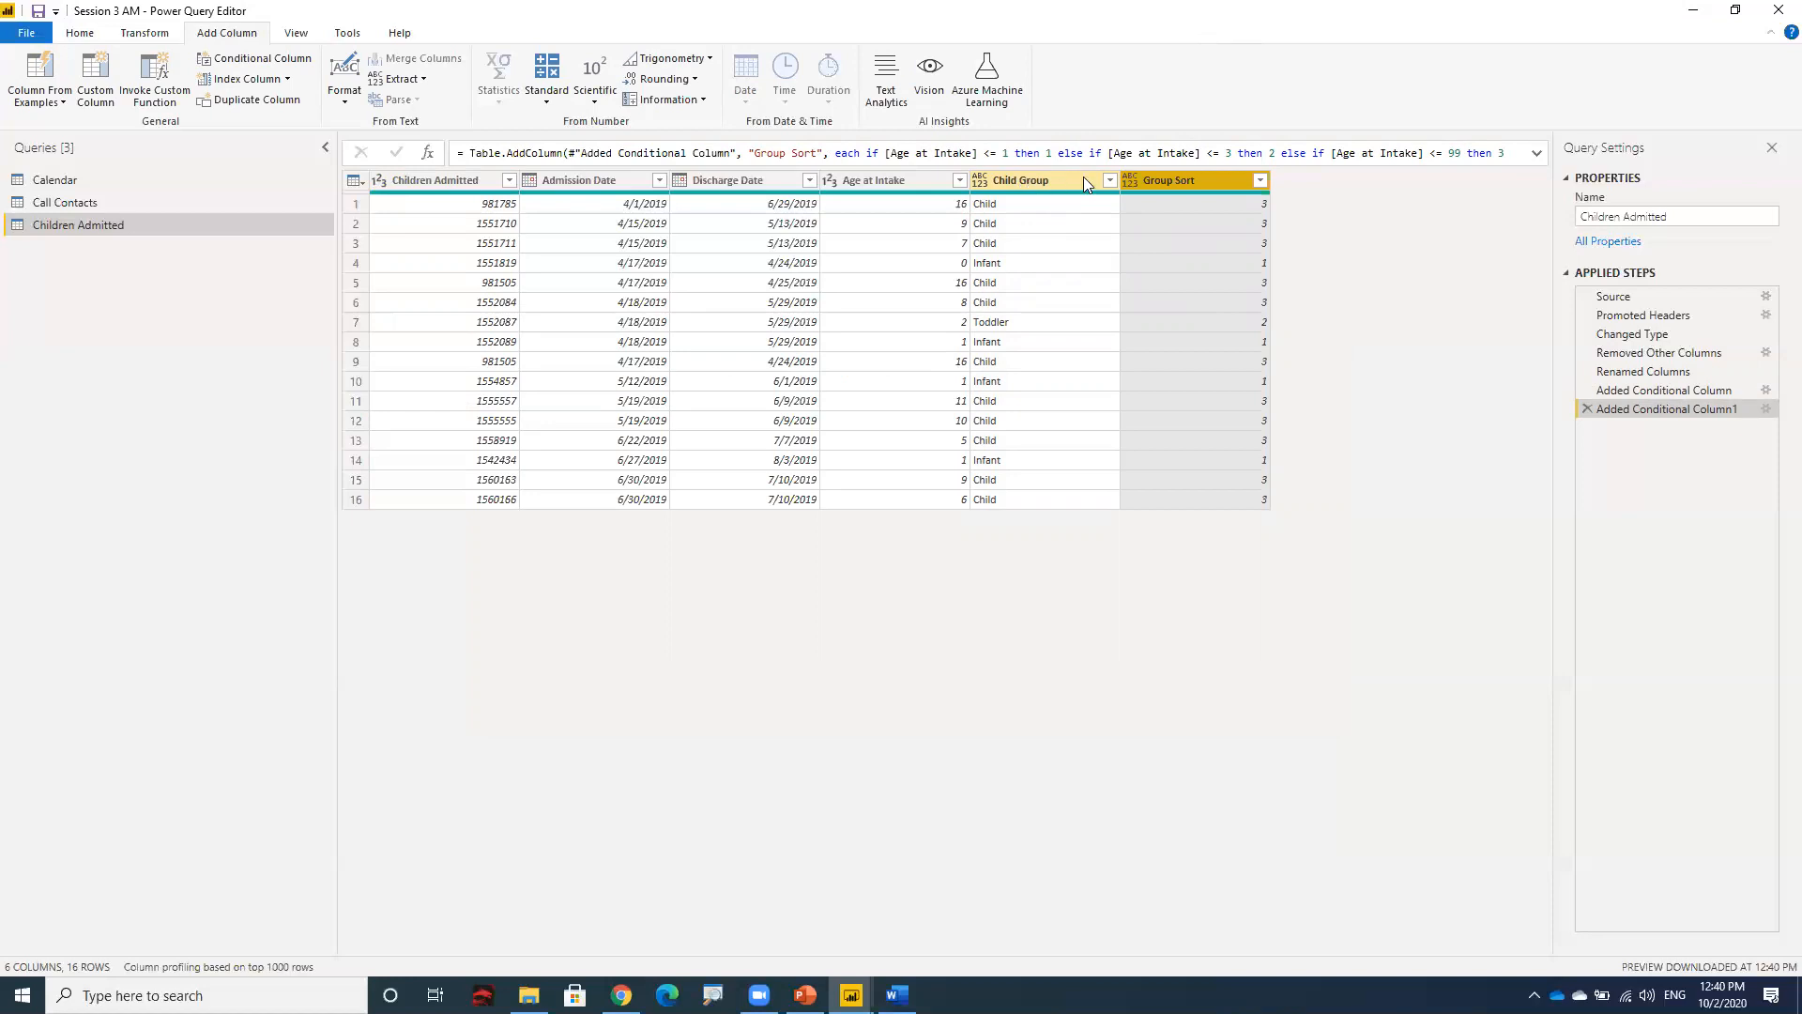
- Set the data type of Group Sort to Whole Number and of Child Group to Text
left_click(1130, 182)
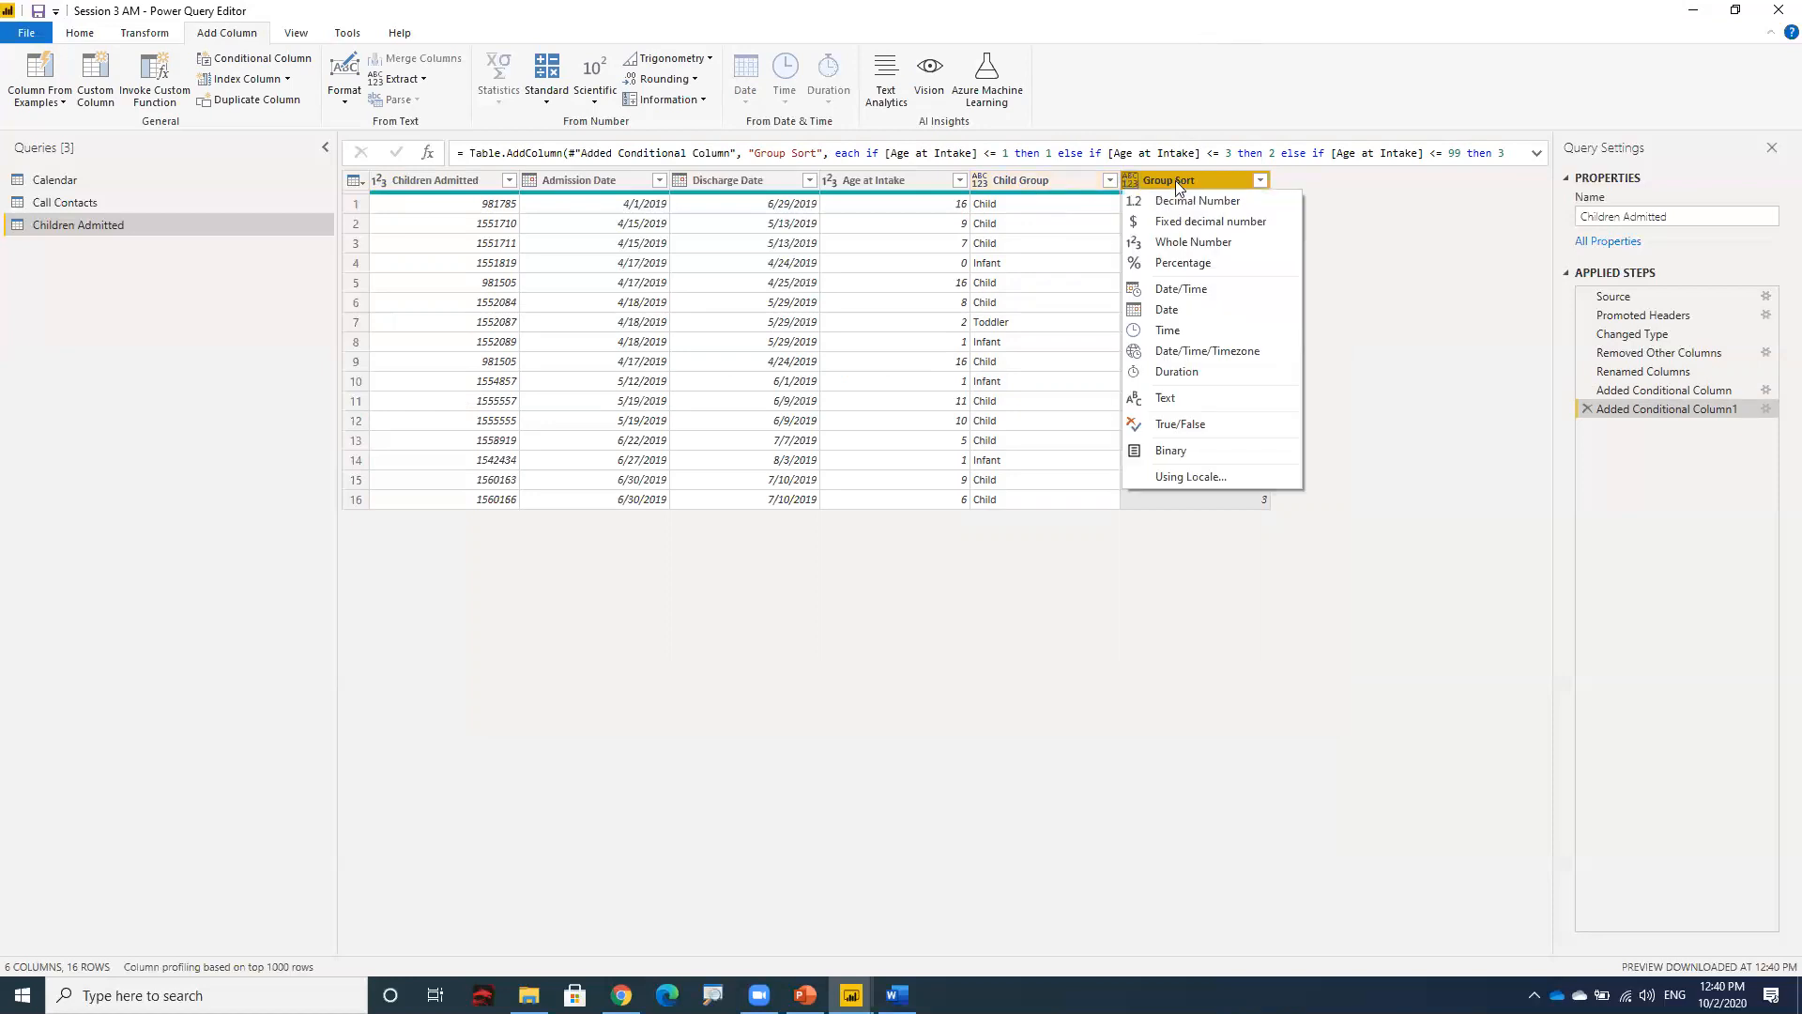
left_click(1133, 246)
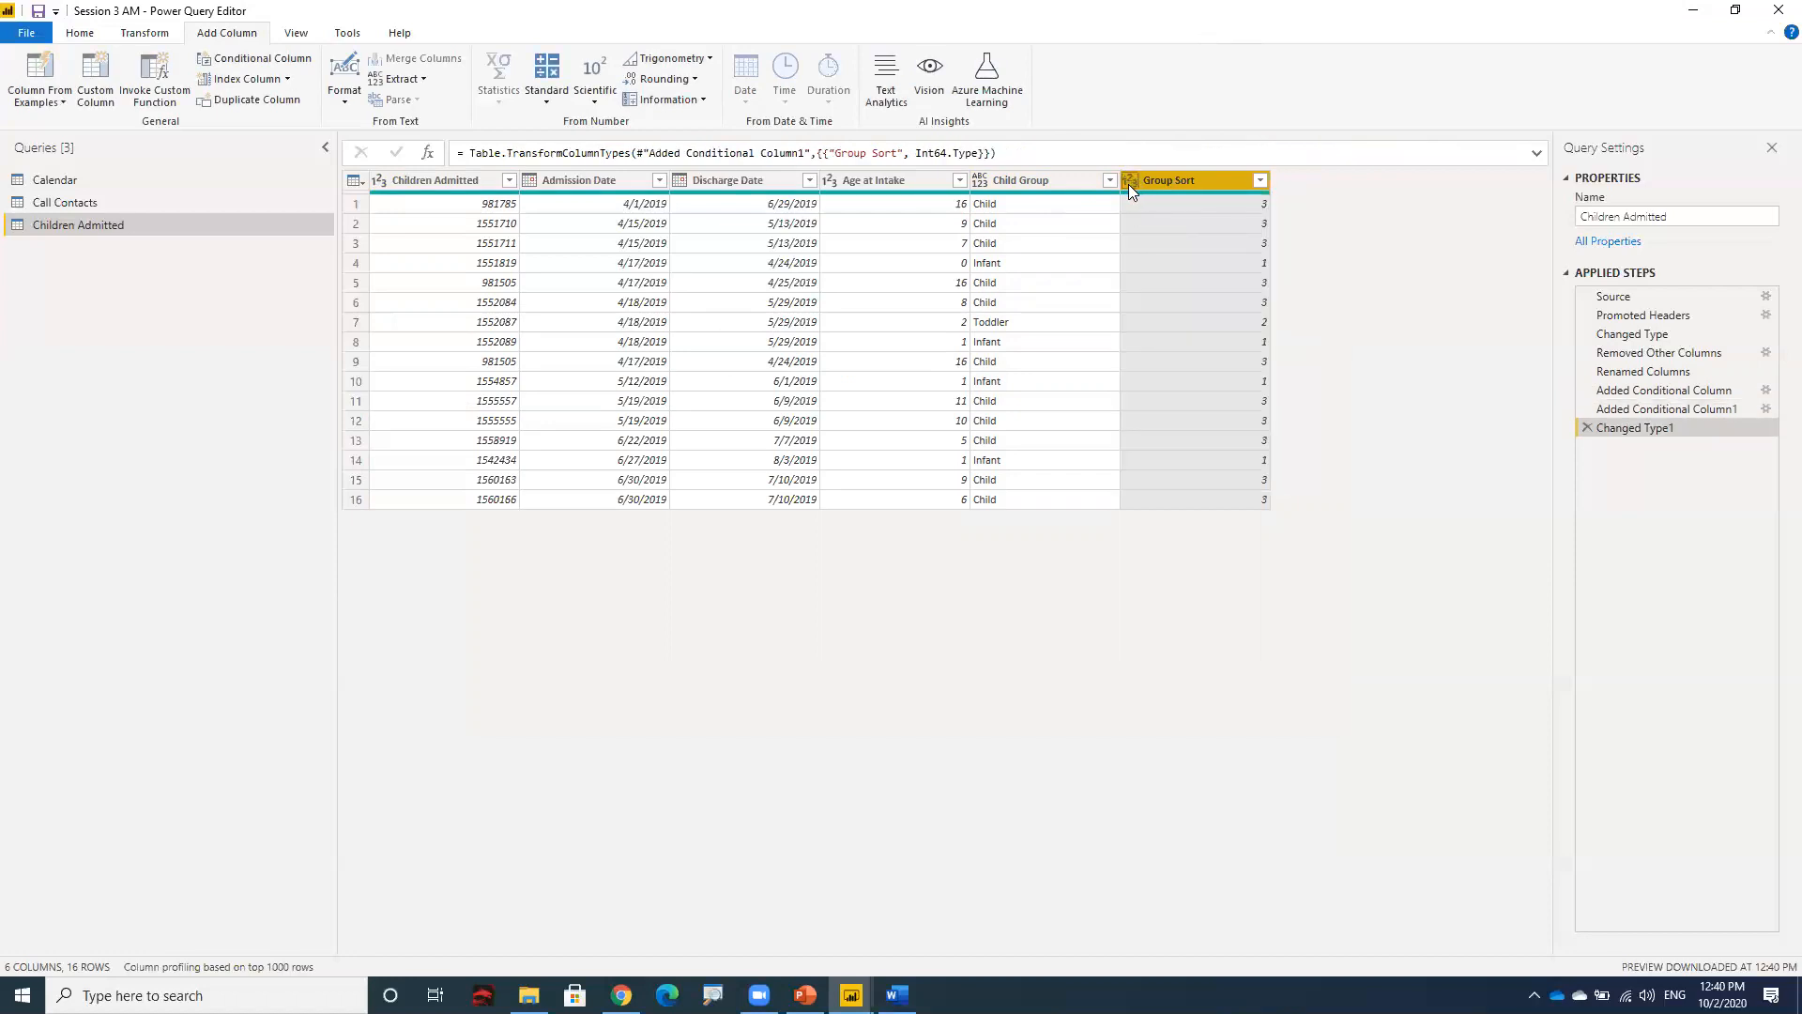
left_click(979, 184)
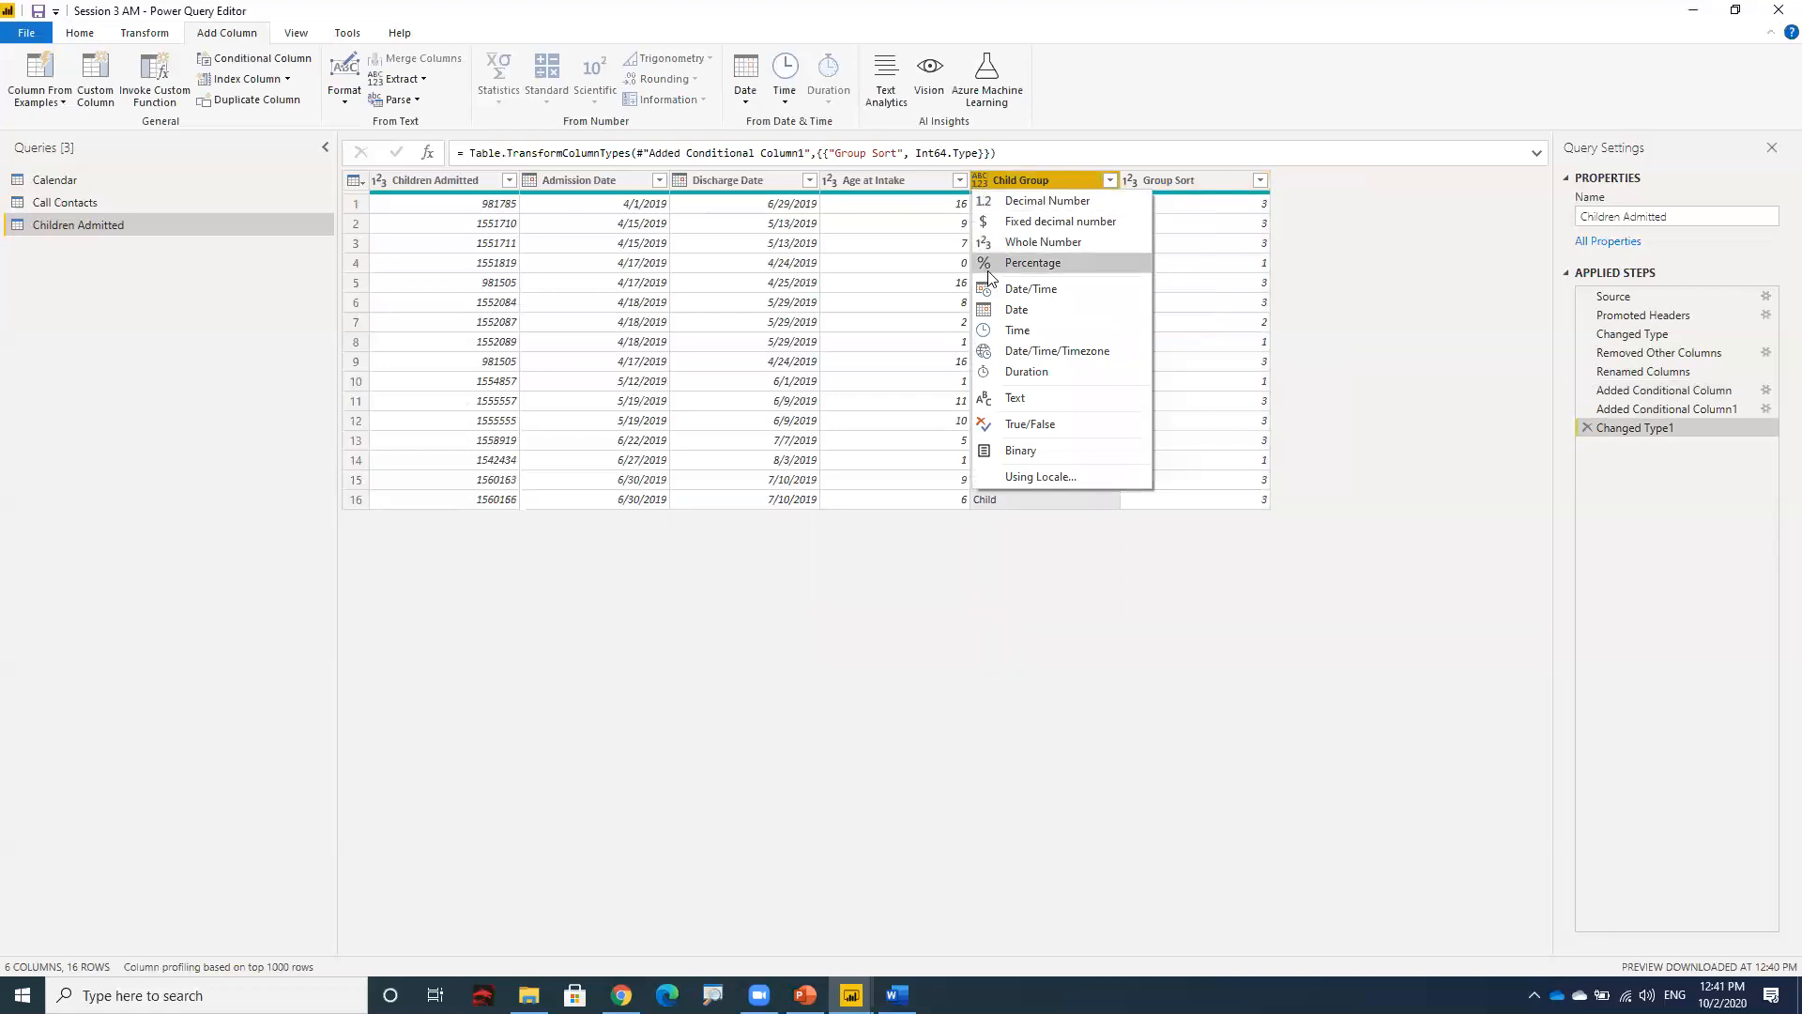
left_click(1012, 398)
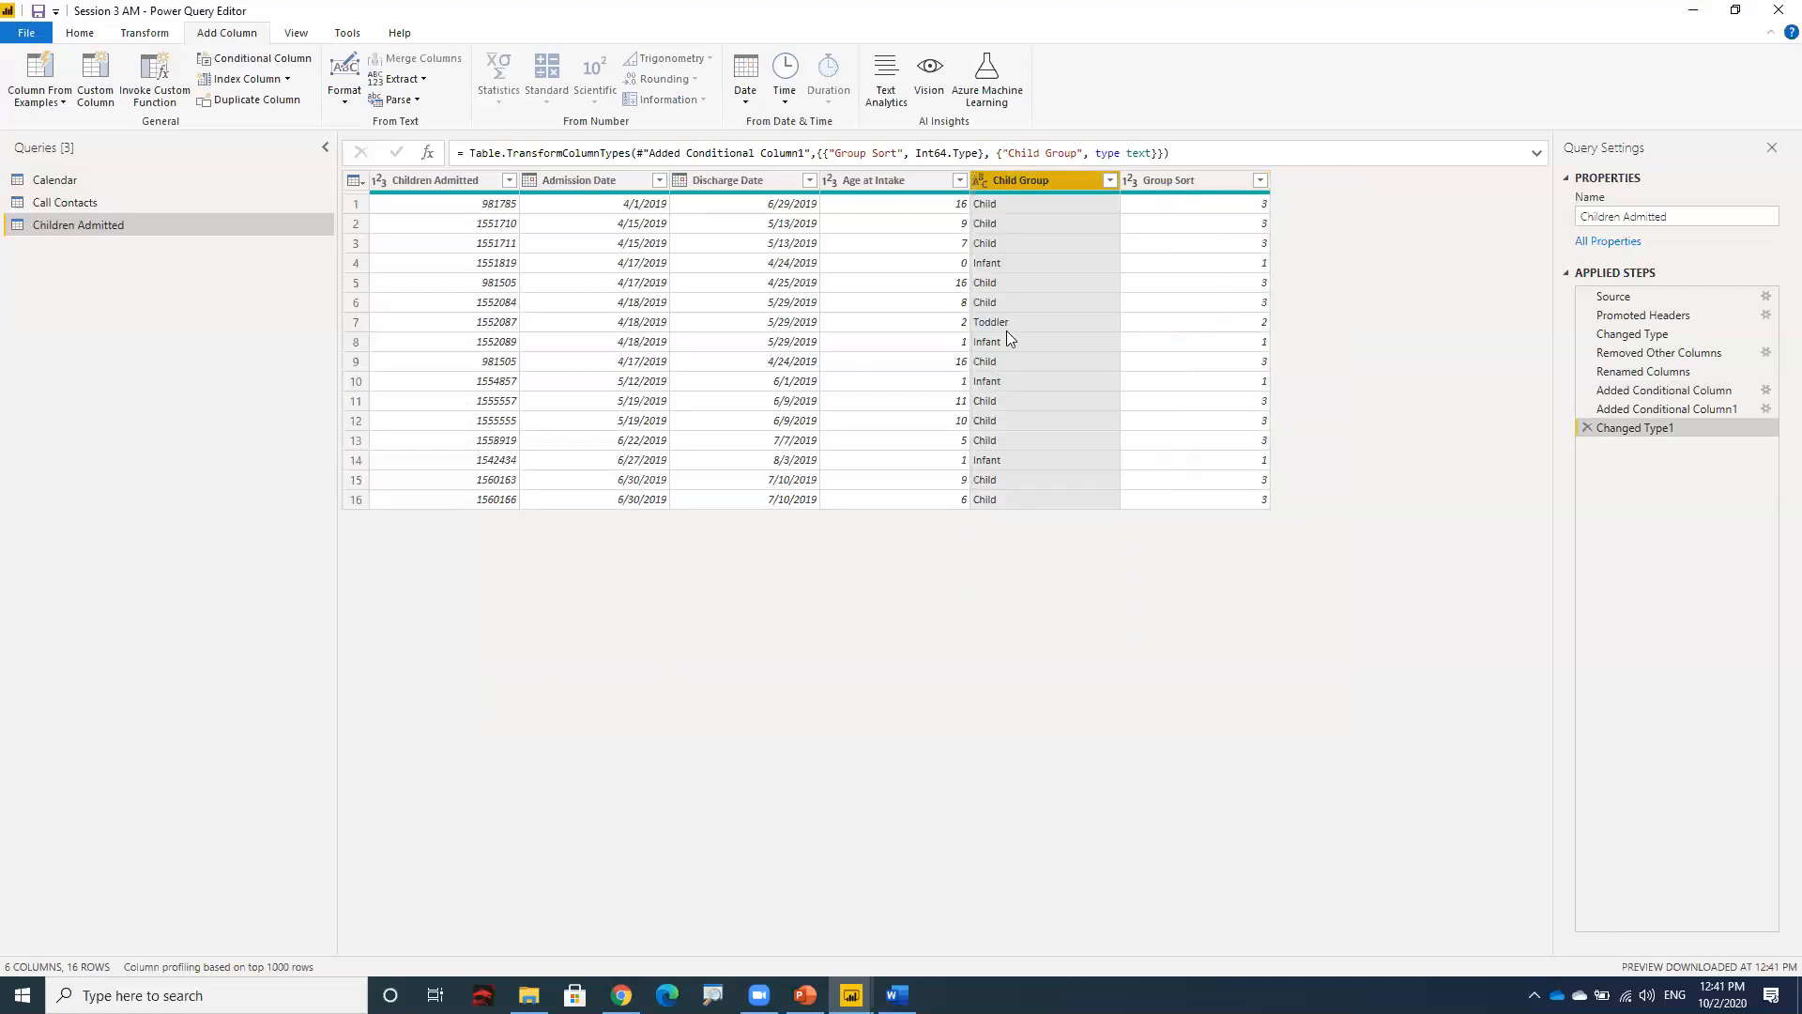
left_click(983, 184)
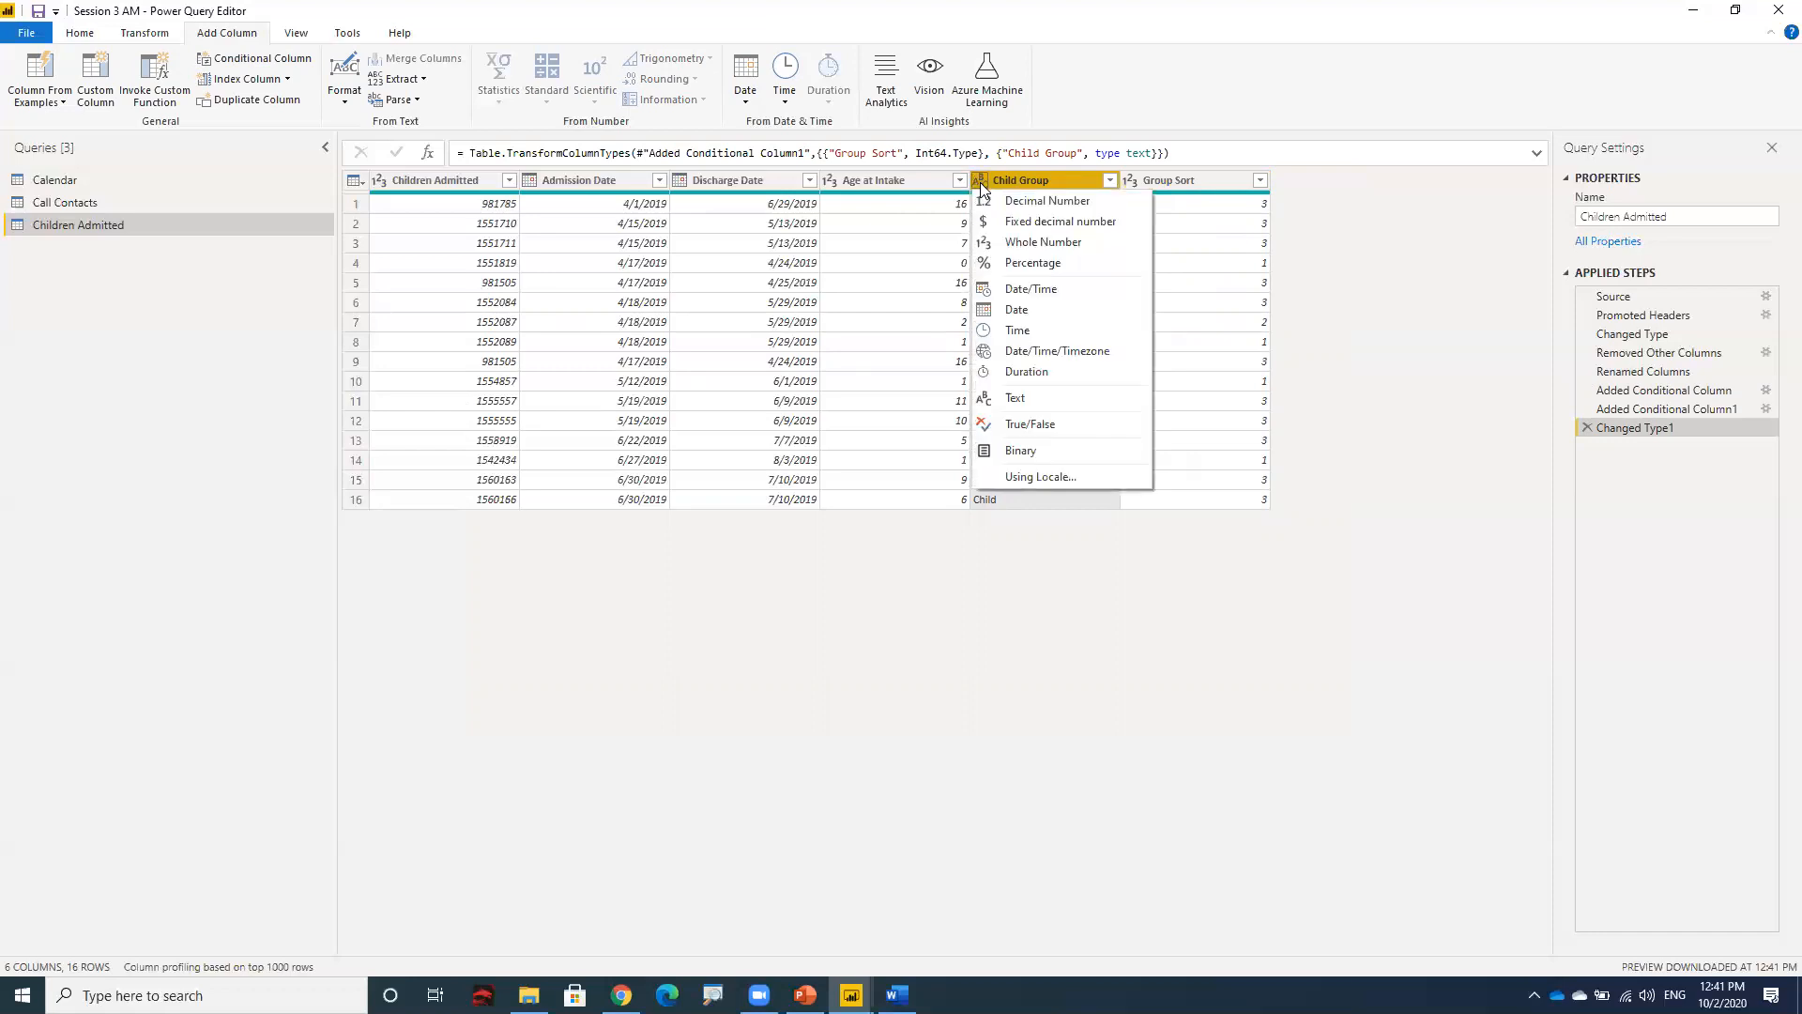
left_click(1134, 184)
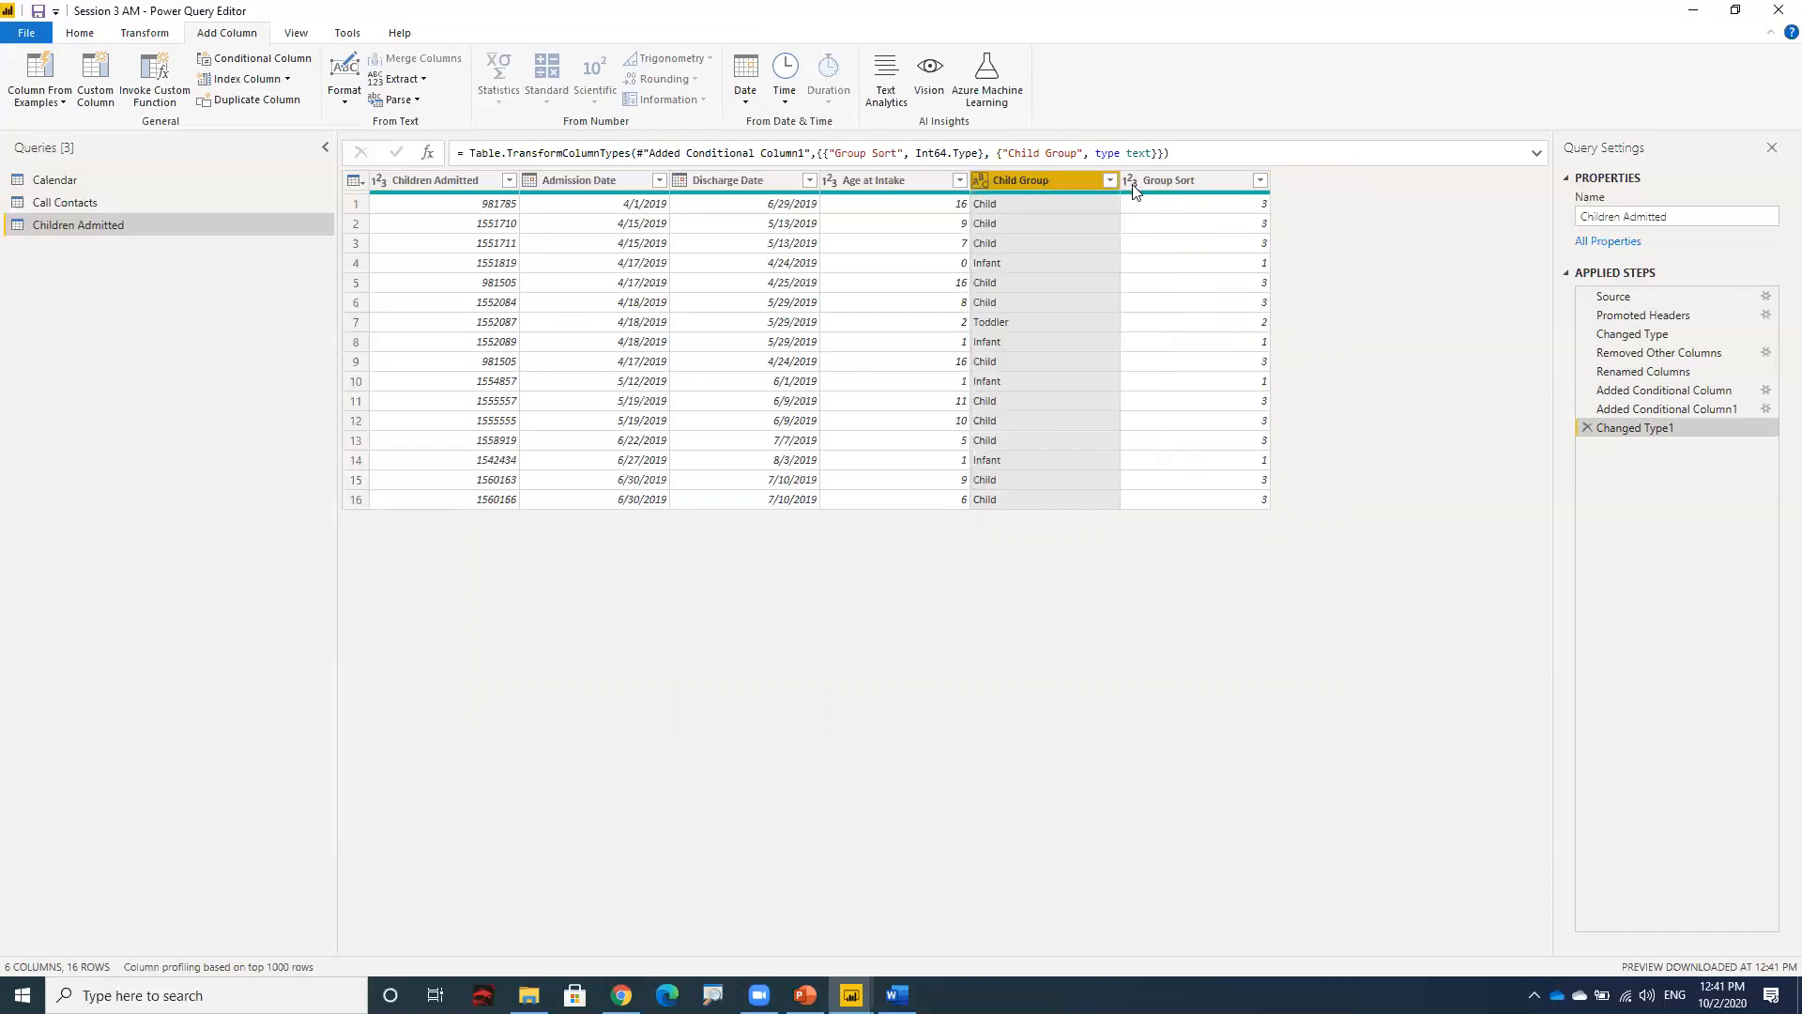
left_click(1134, 184)
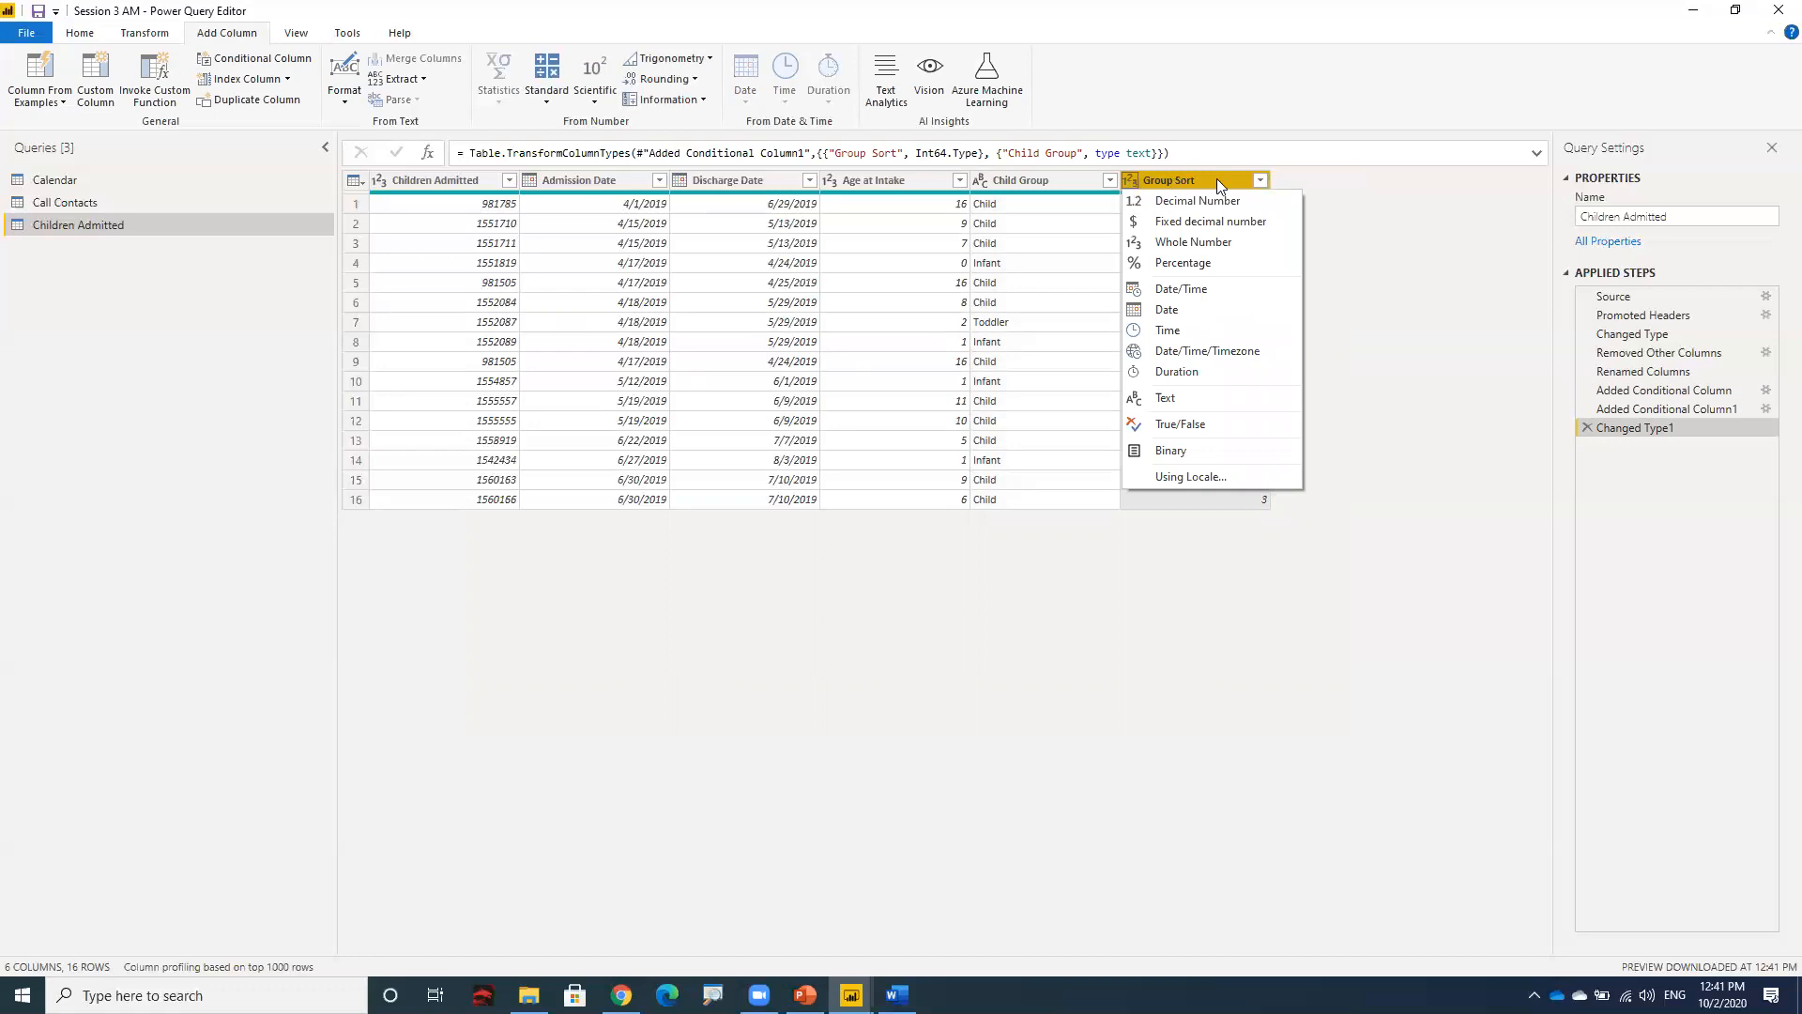
left_click(1299, 182)
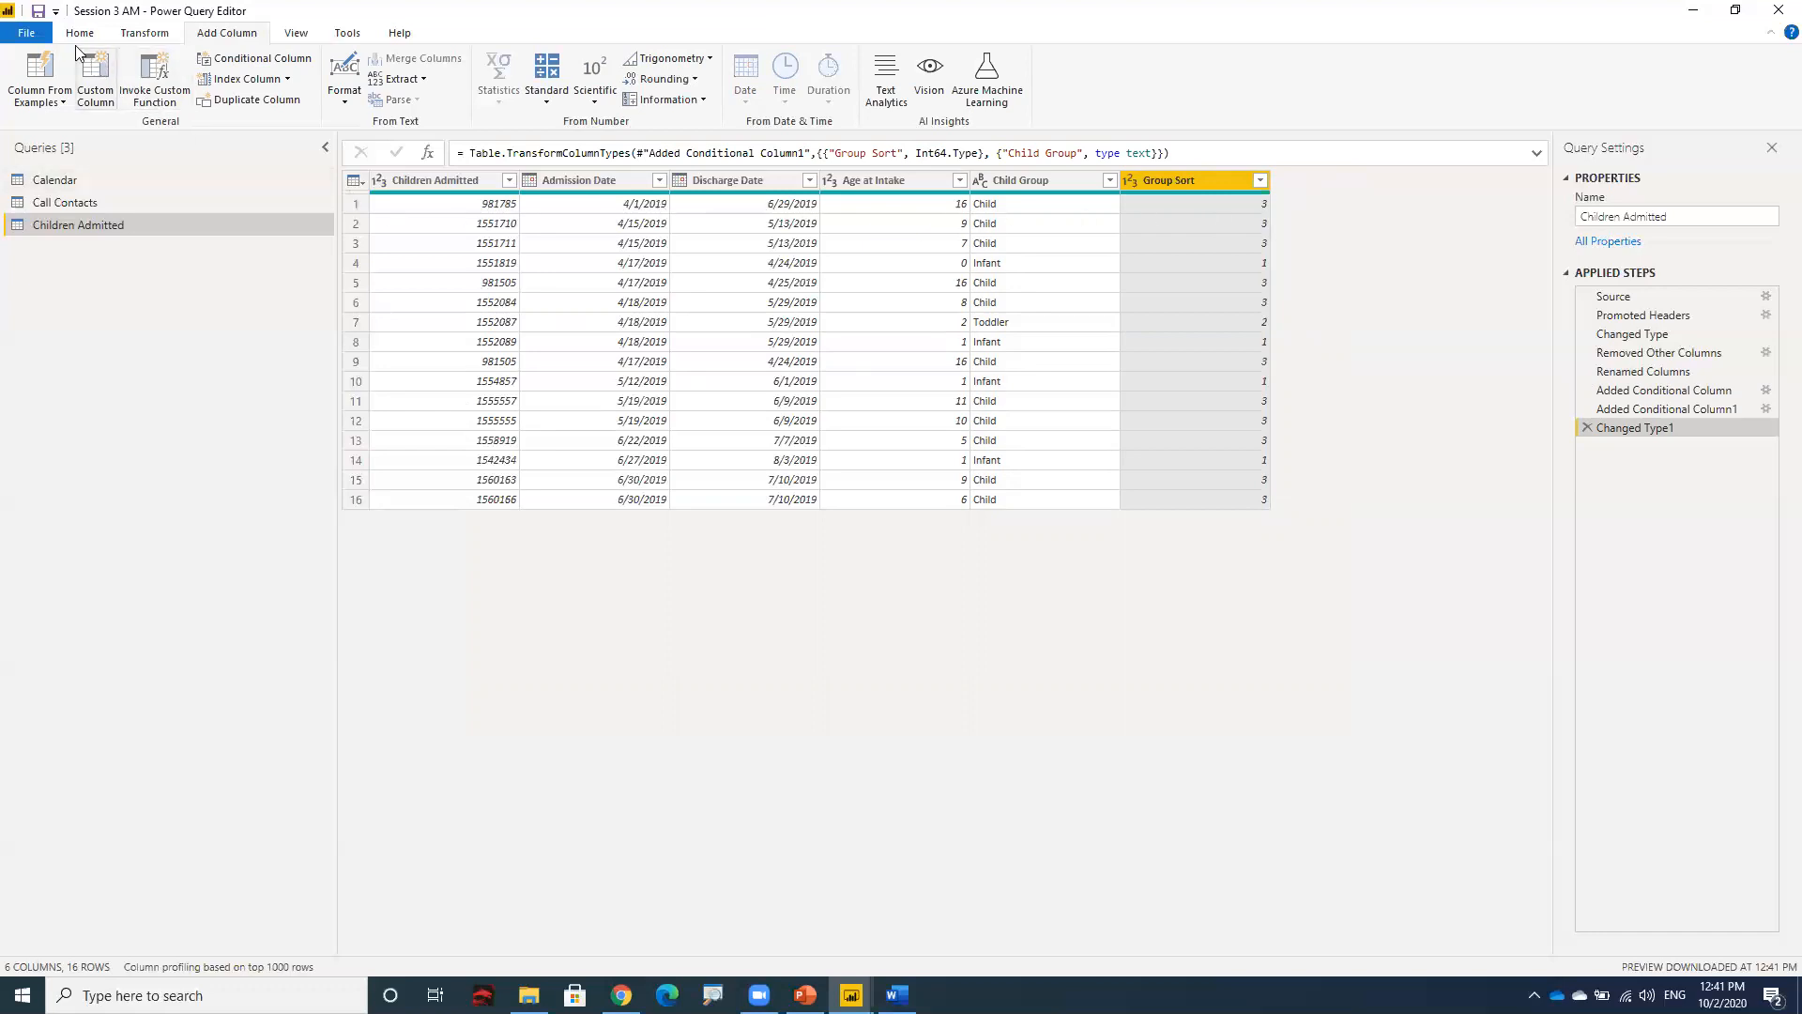
- Apply the query changes and close the Power Query Editor
left_click(27, 12)
left_click(85, 39)
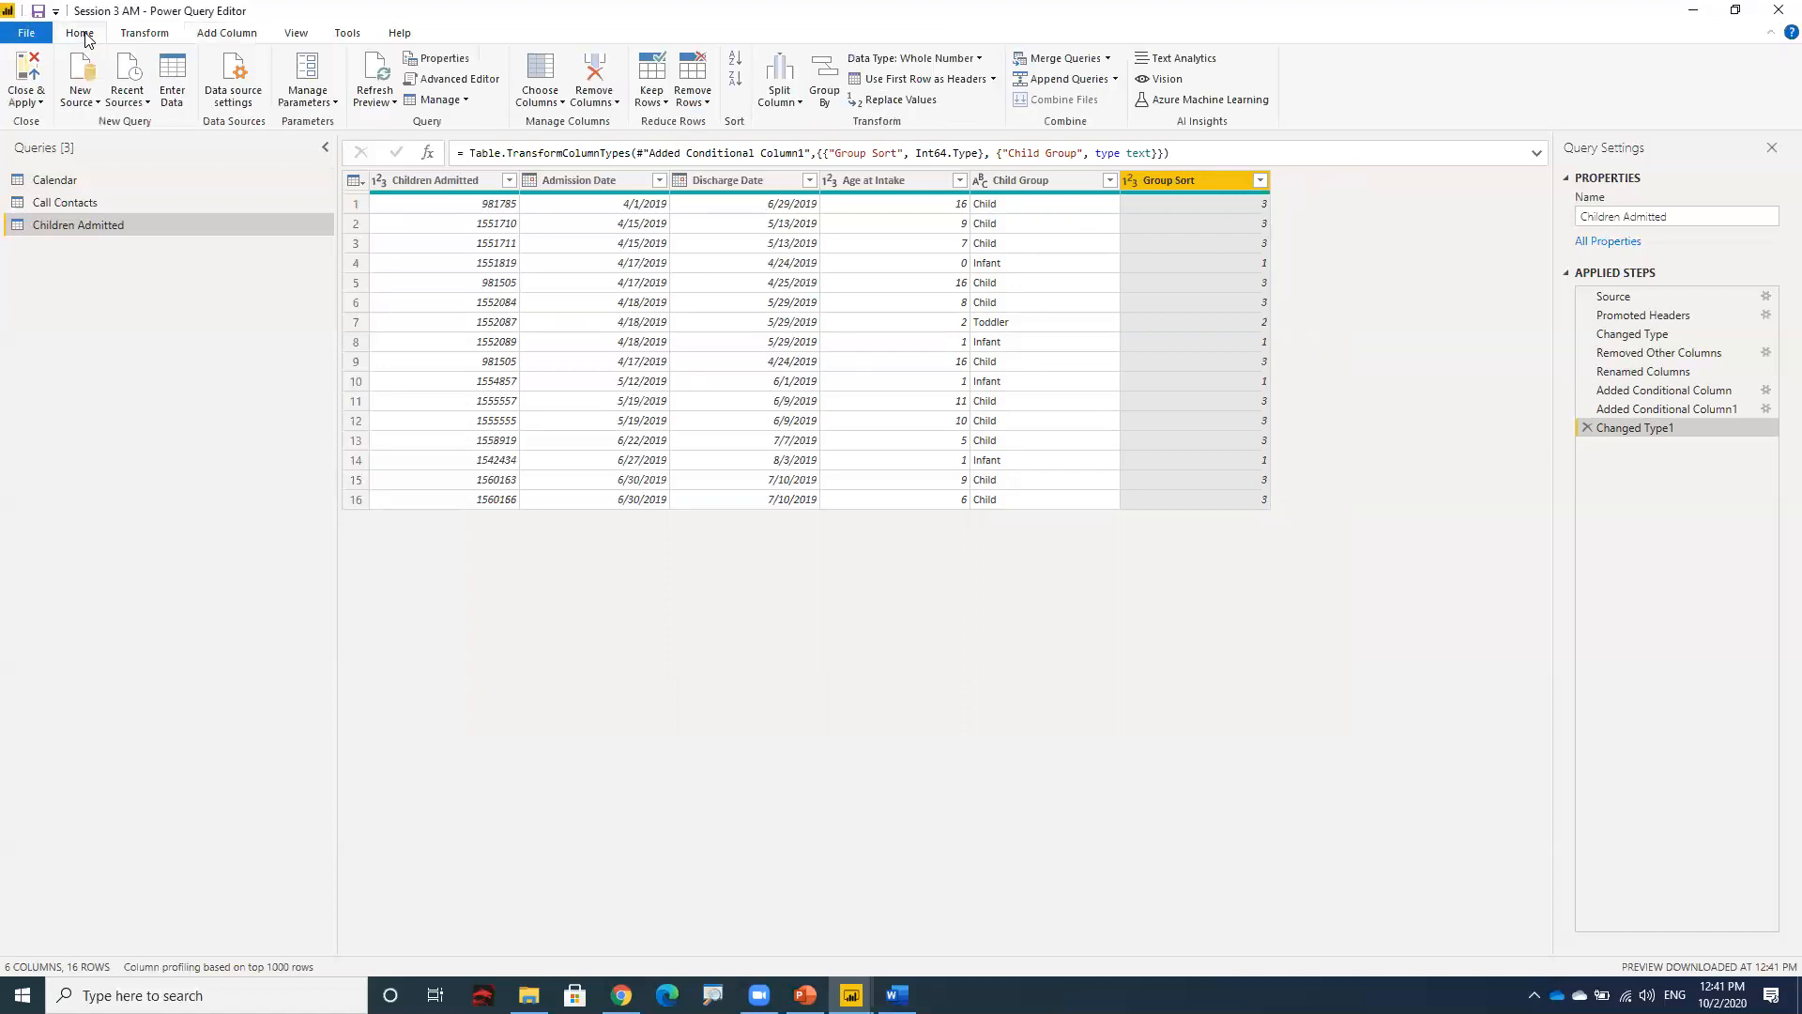
left_click(33, 75)
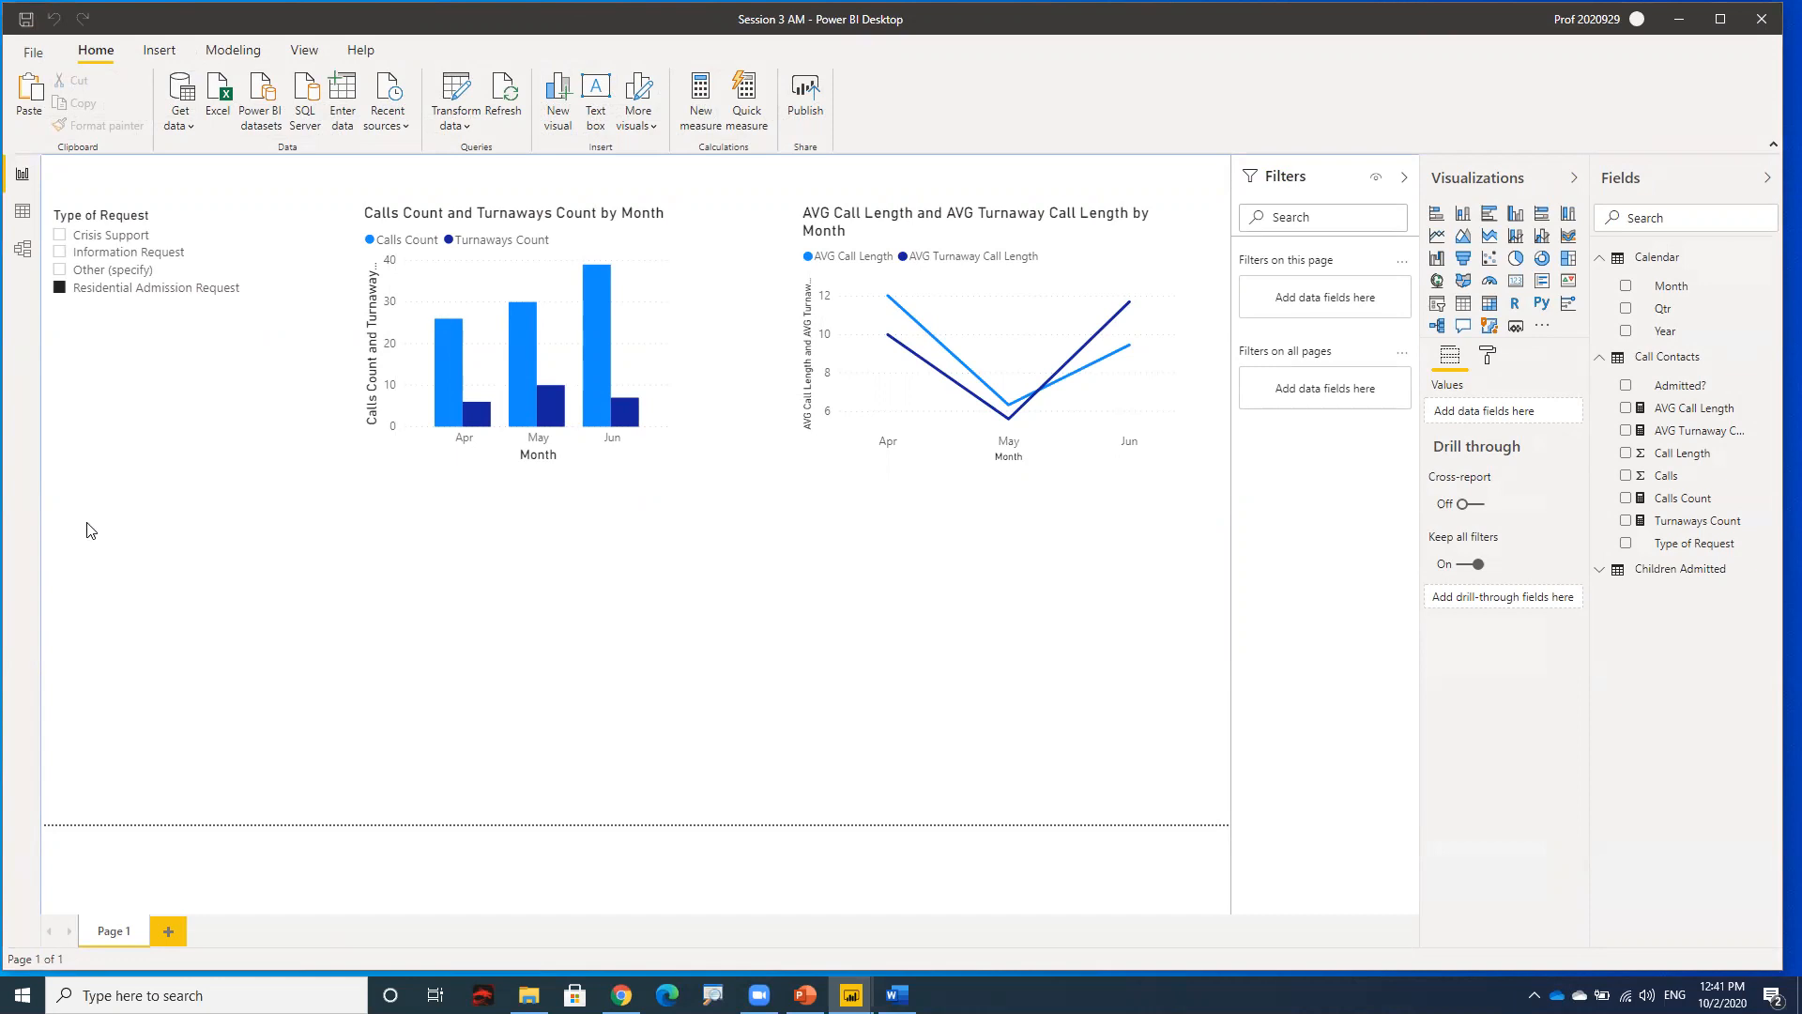
- In the data model, place Children Admitted below Call Contacts and relate its Admission Date to the Calendar table's Date
left_click(19, 254)
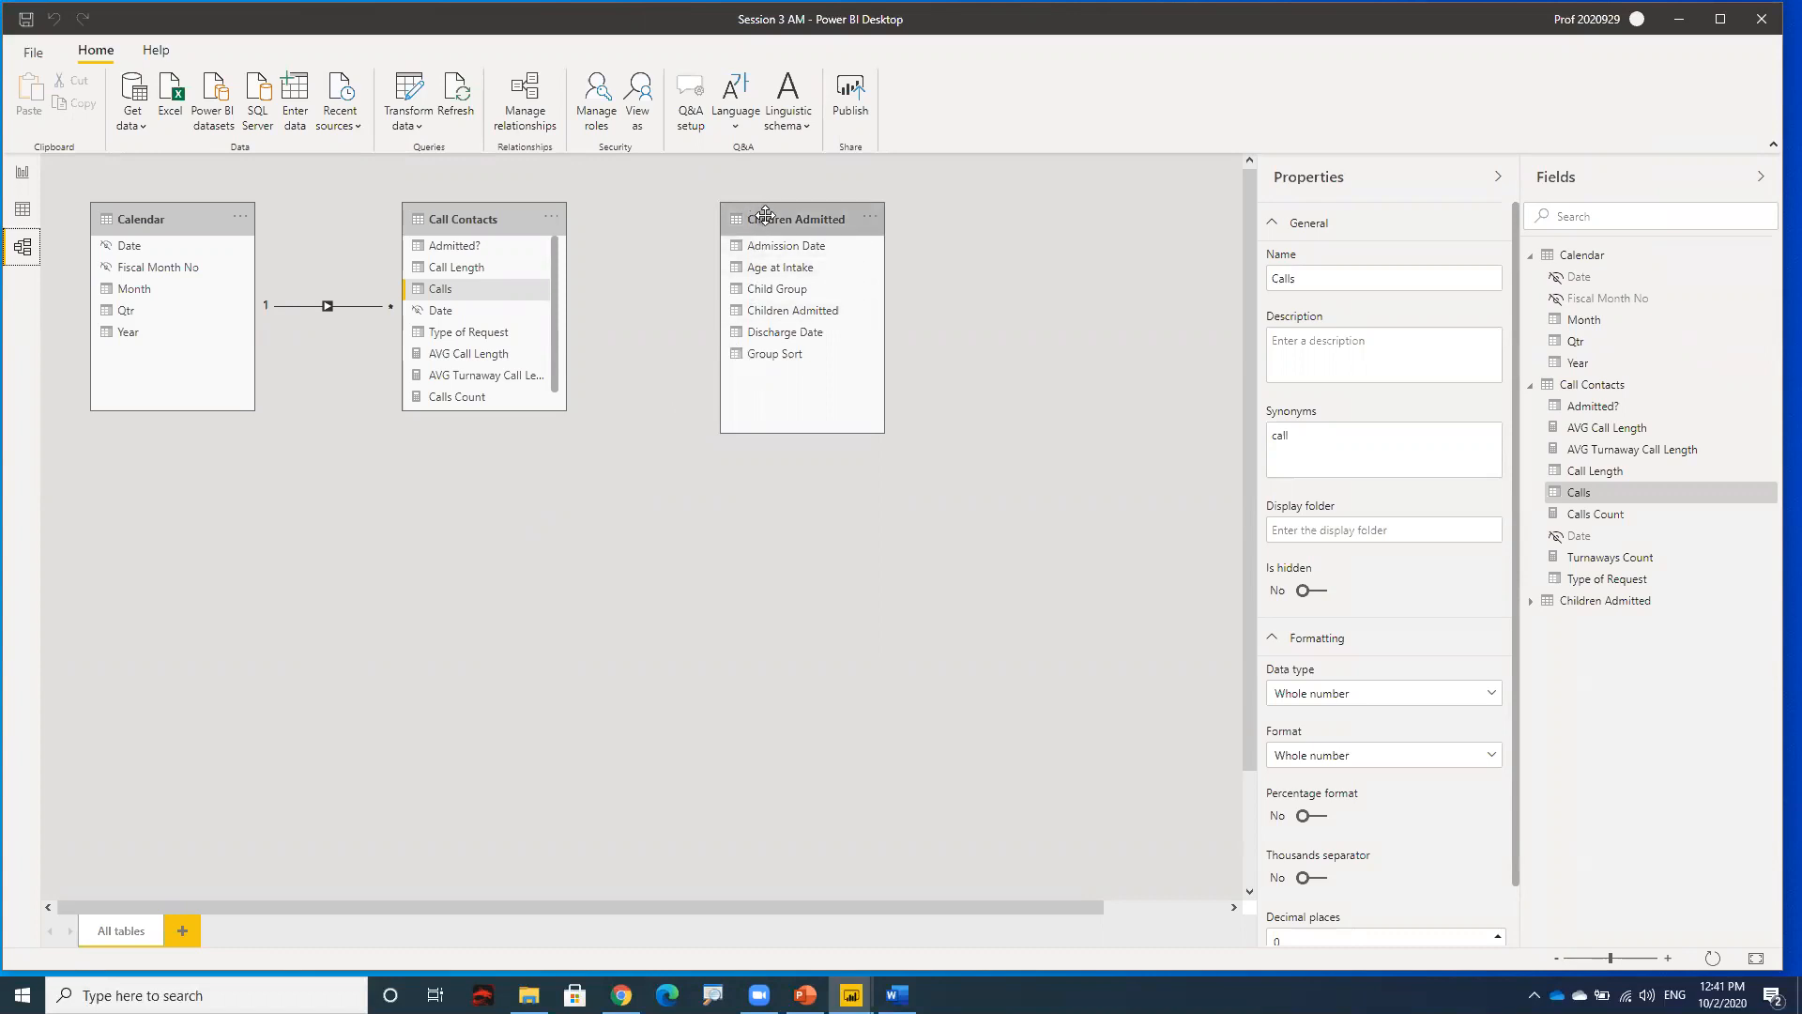
left_click_drag(760, 211, 402, 496)
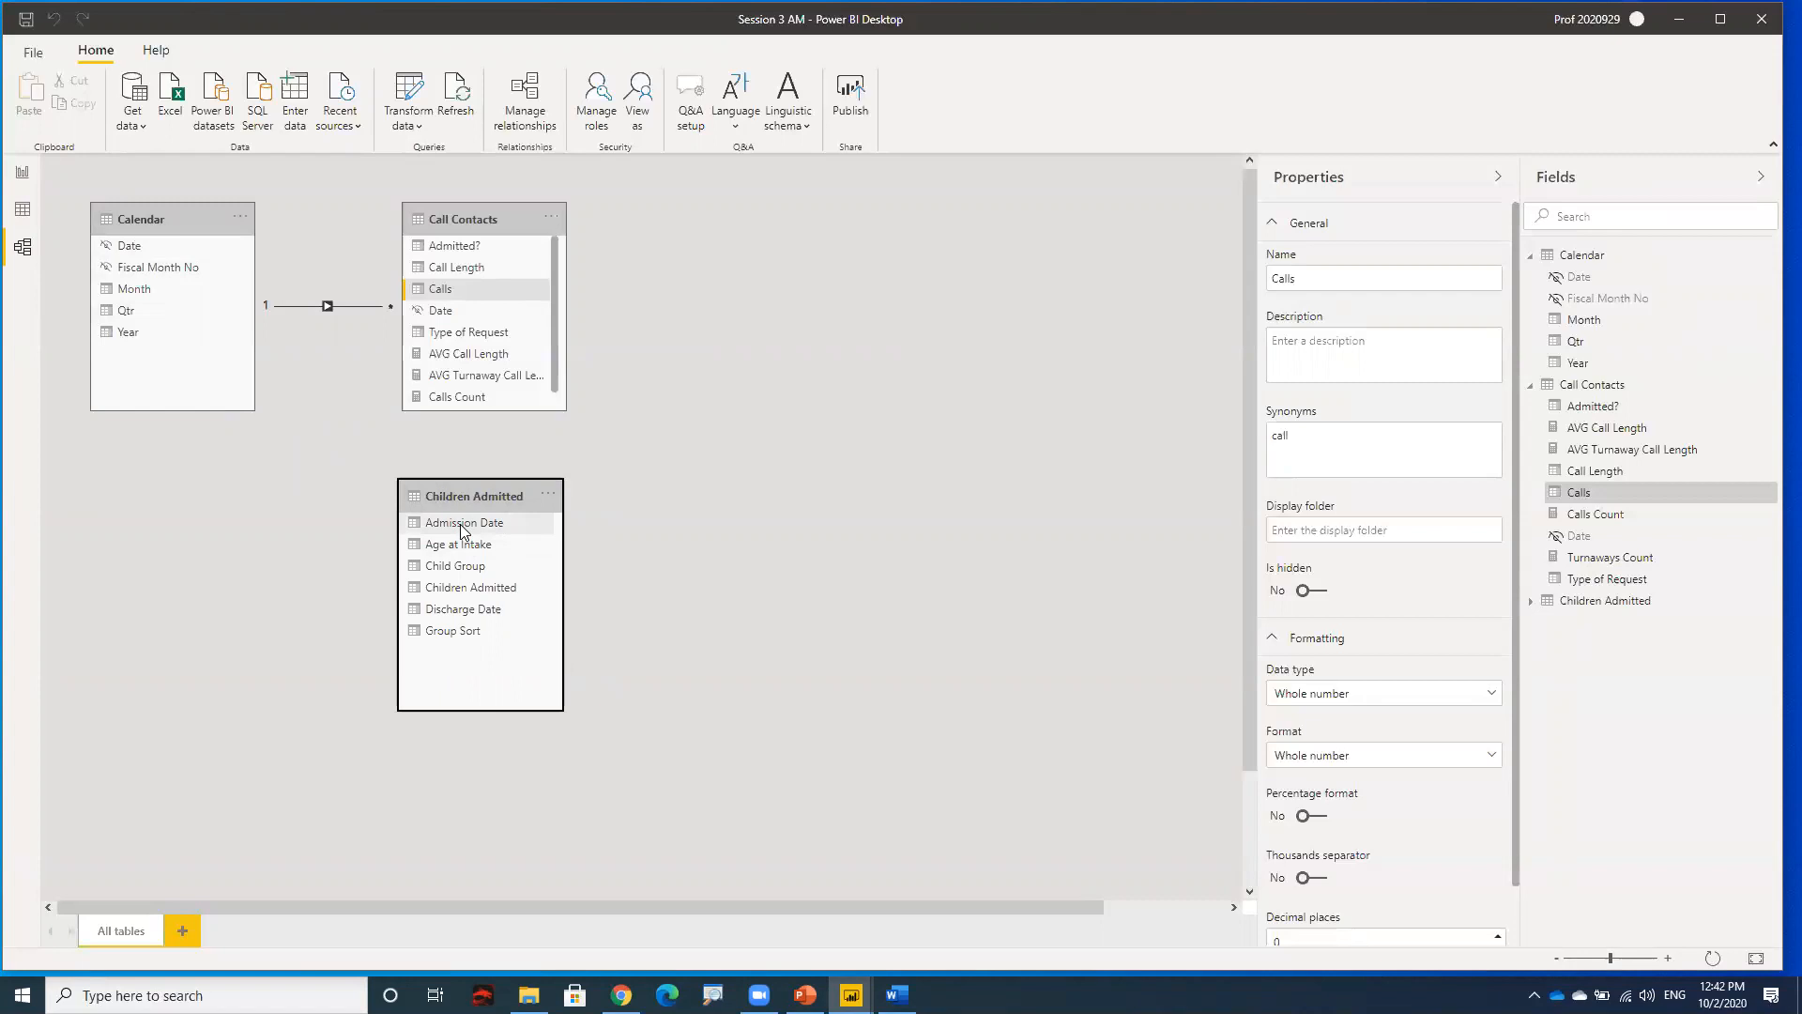
left_click_drag(463, 528, 187, 255)
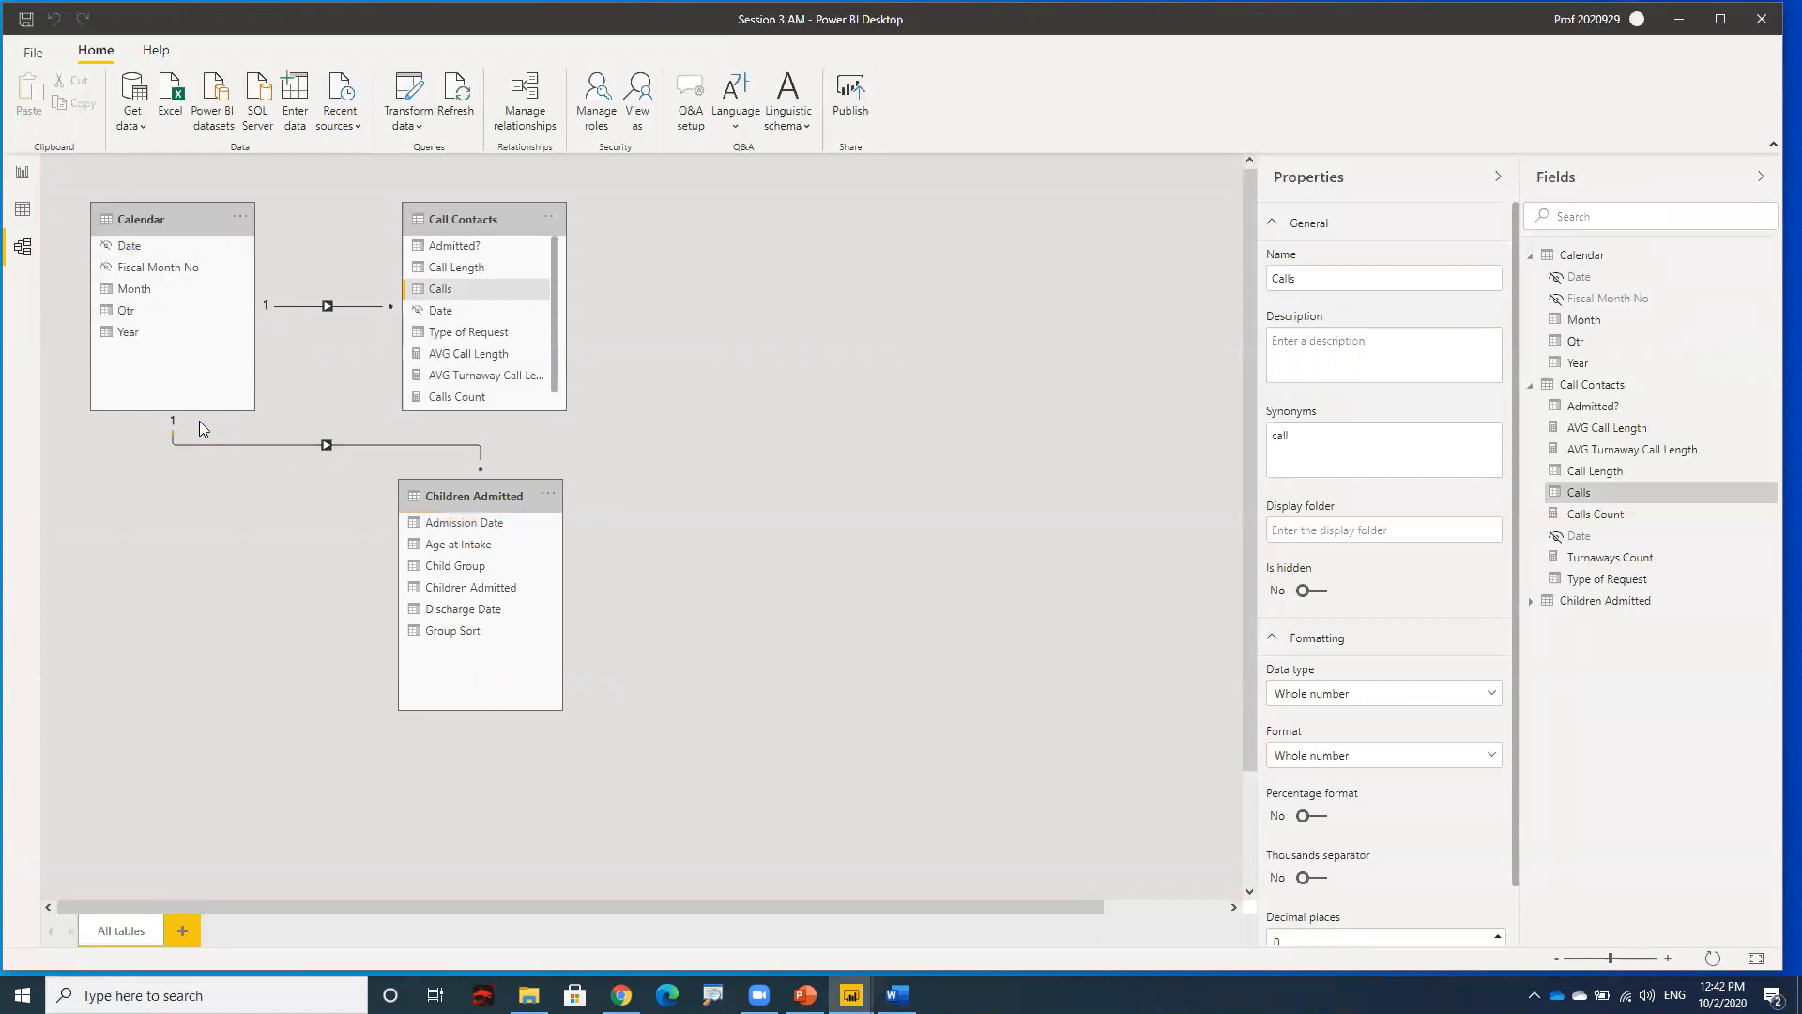
- In the Children Admitted table's data, set the default summarization of the Children Admitted column to Count
left_click(23, 210)
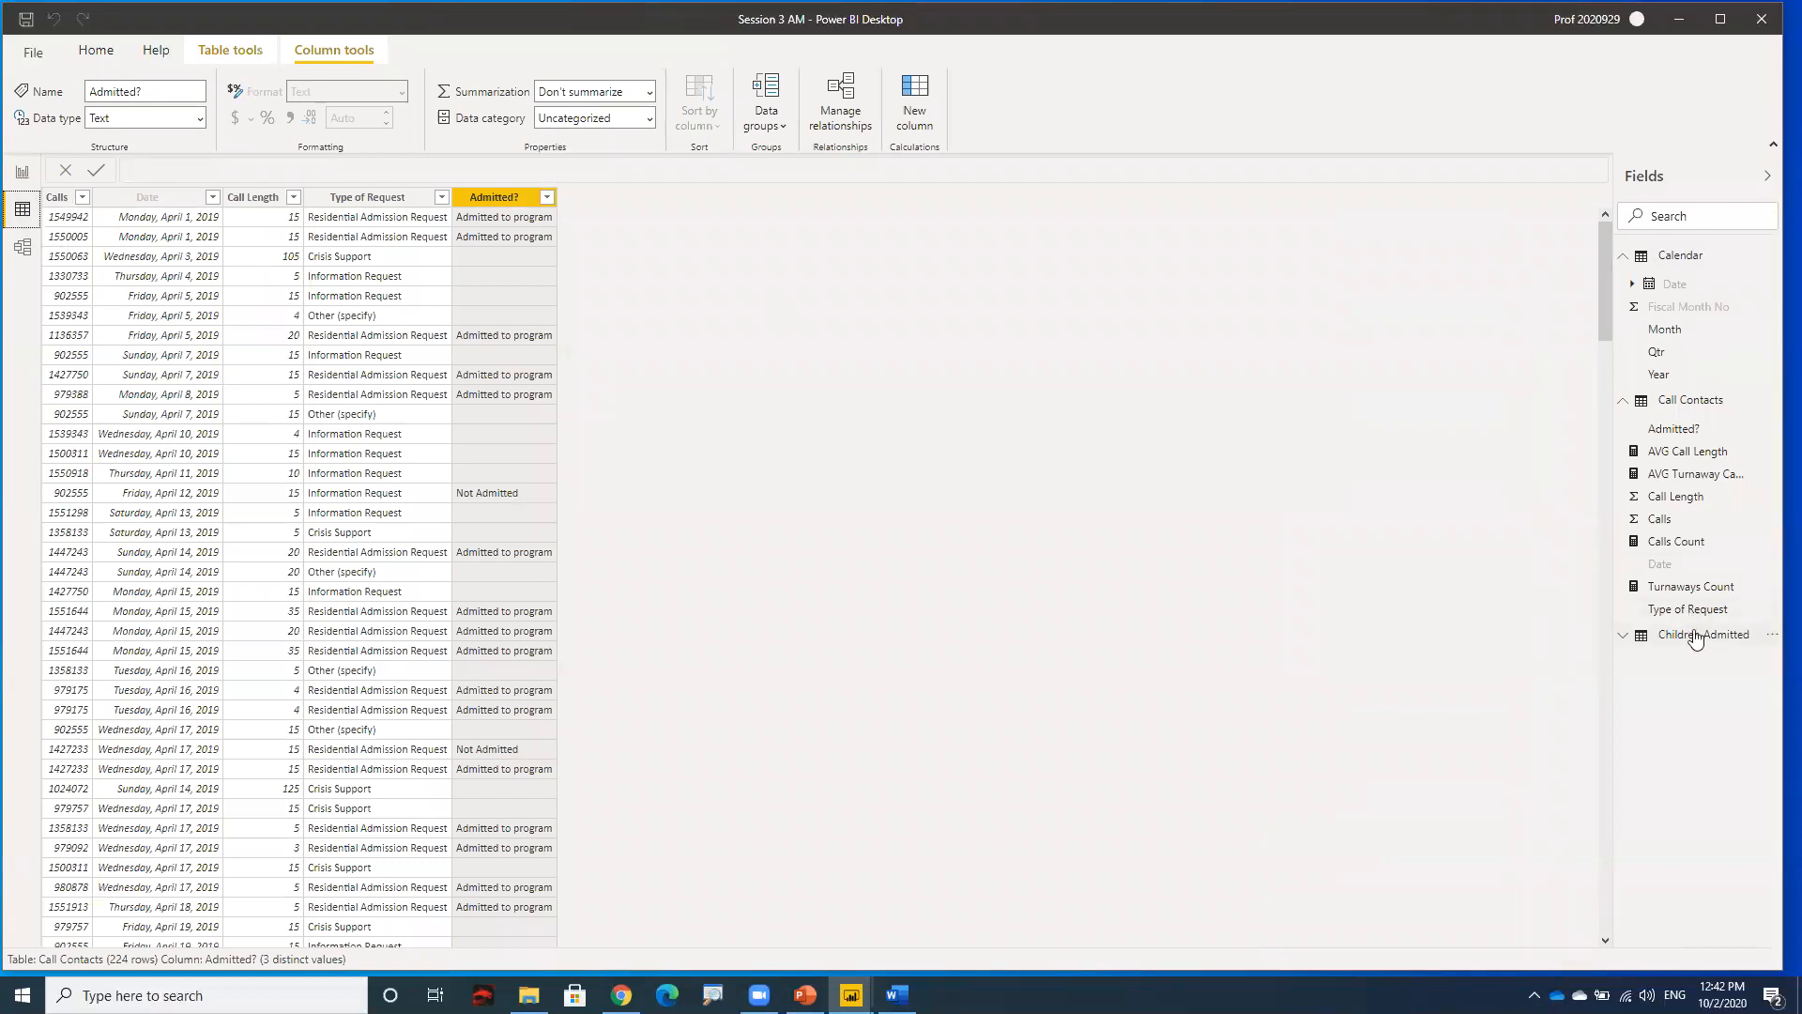
left_click(1623, 400)
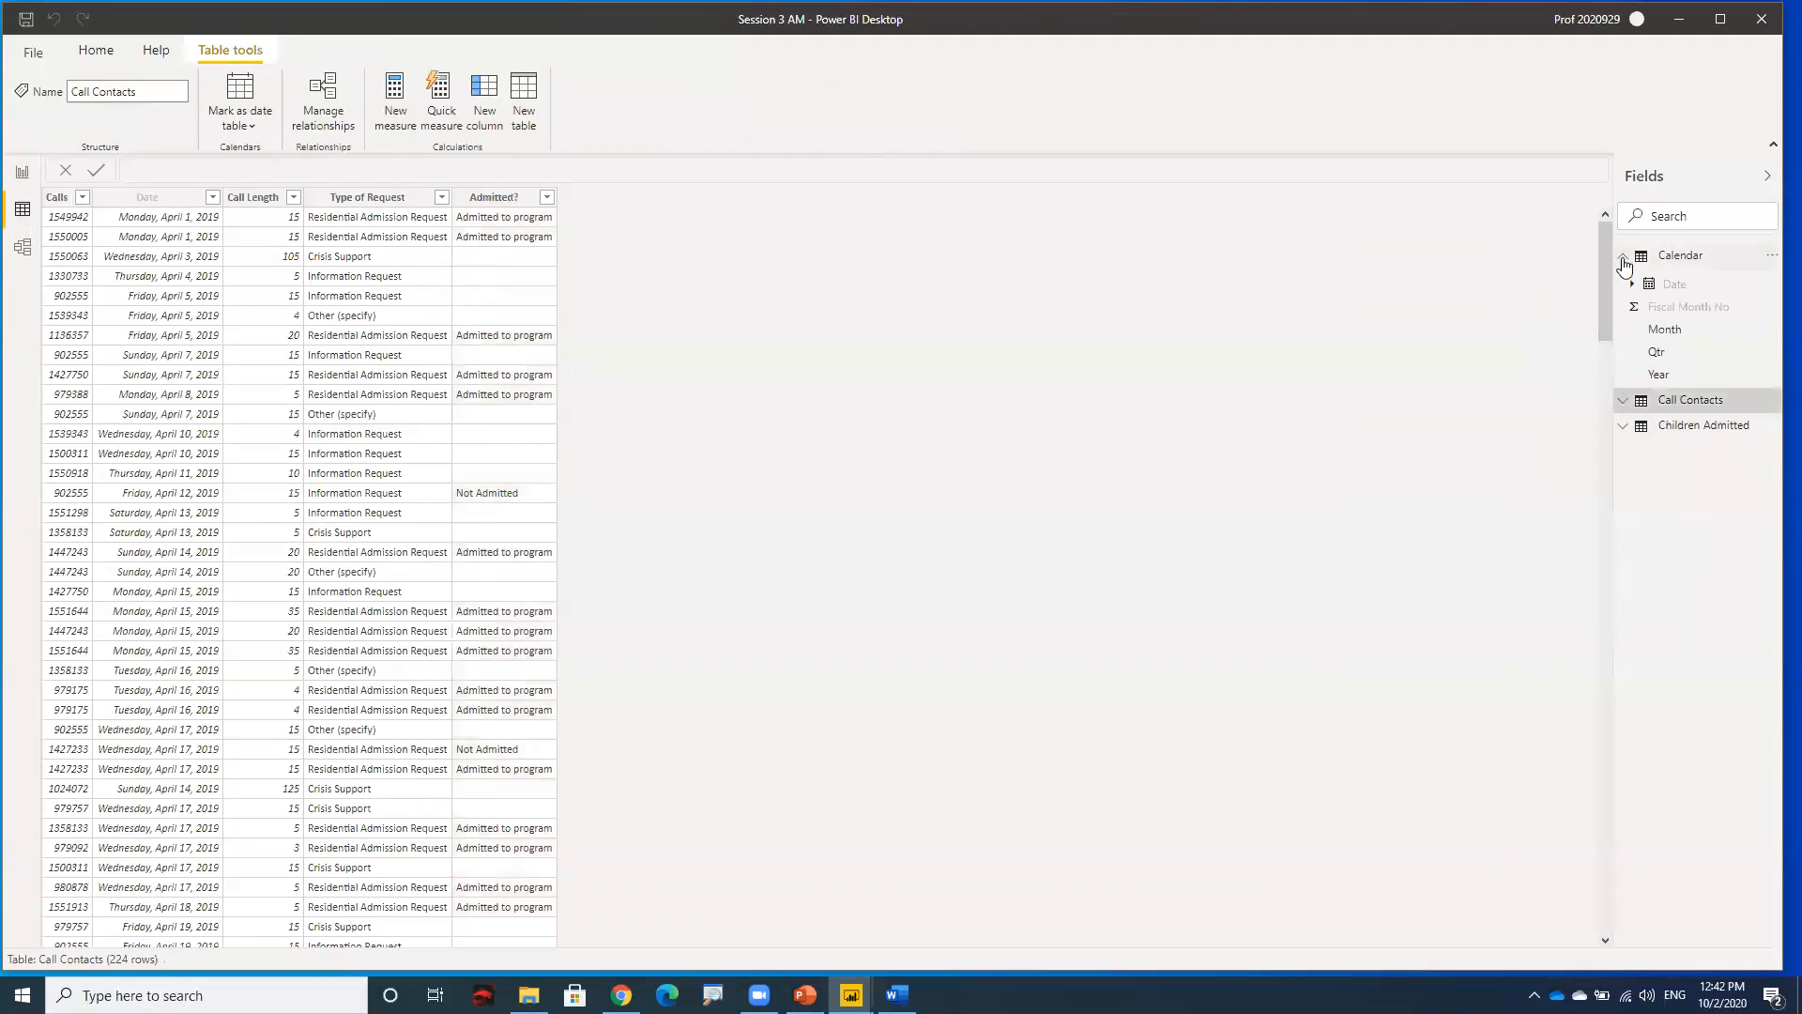
left_click(1623, 256)
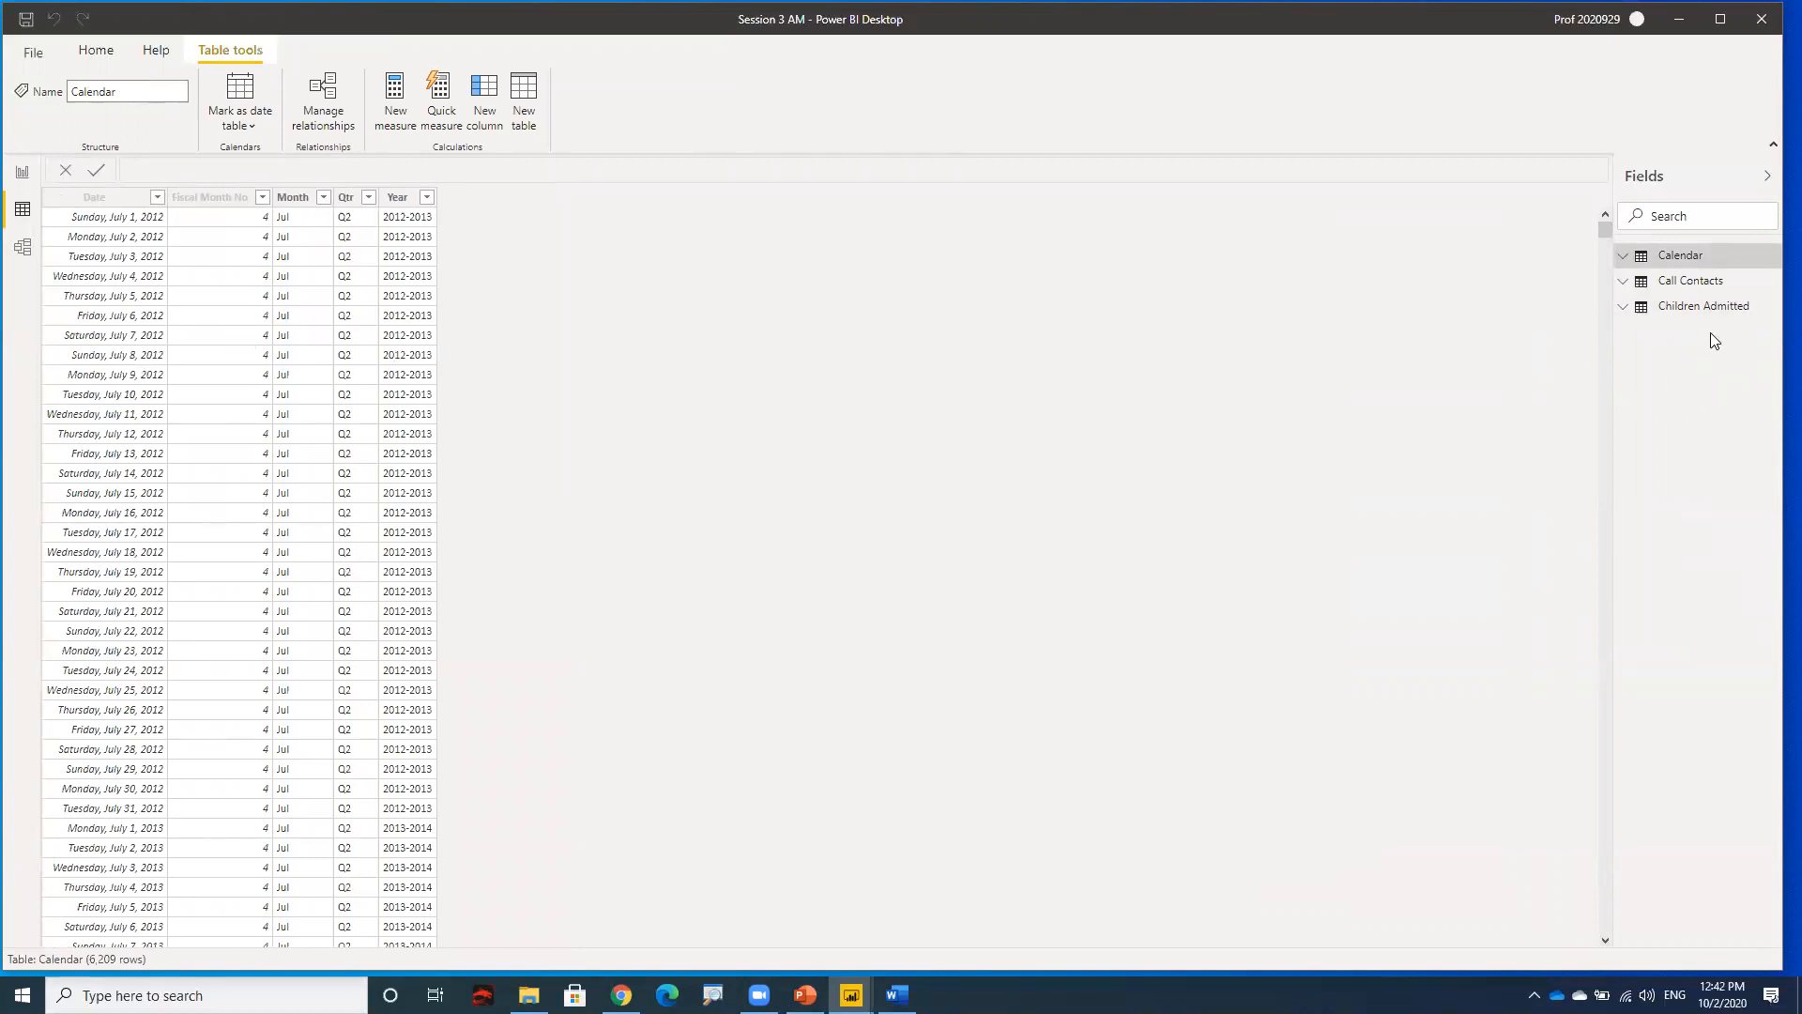
left_click(1704, 307)
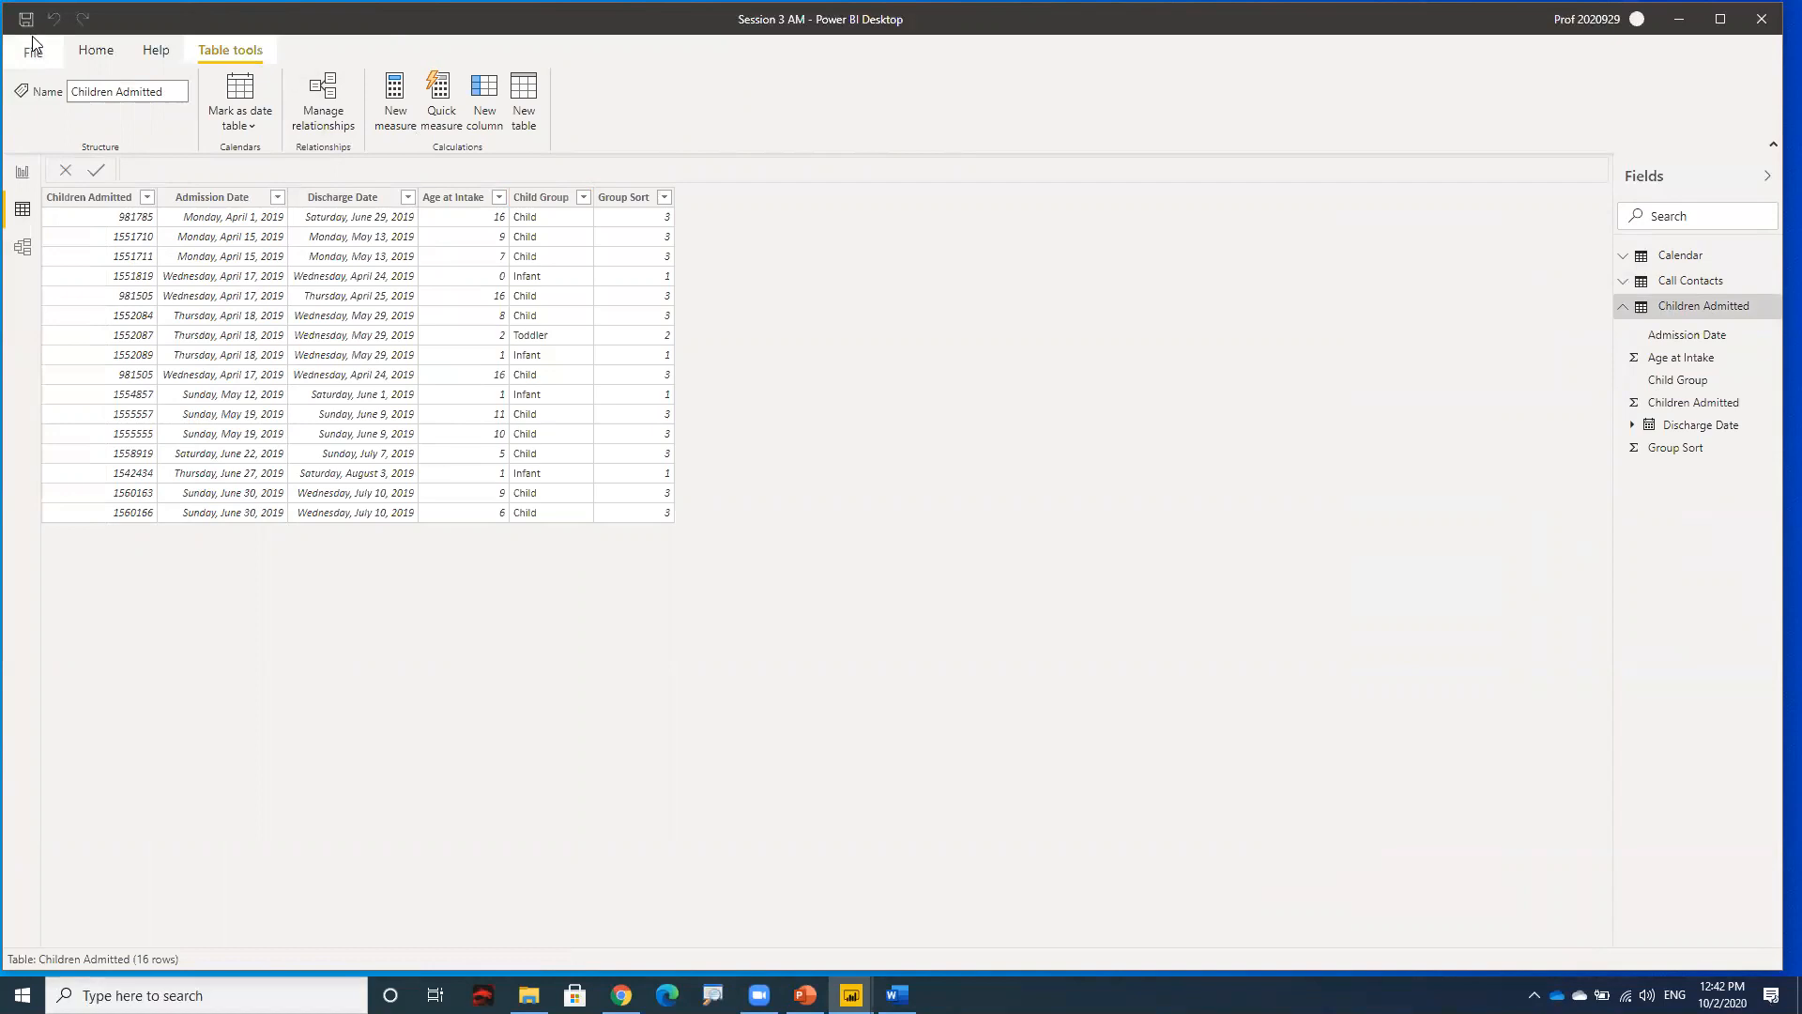
left_click(90, 205)
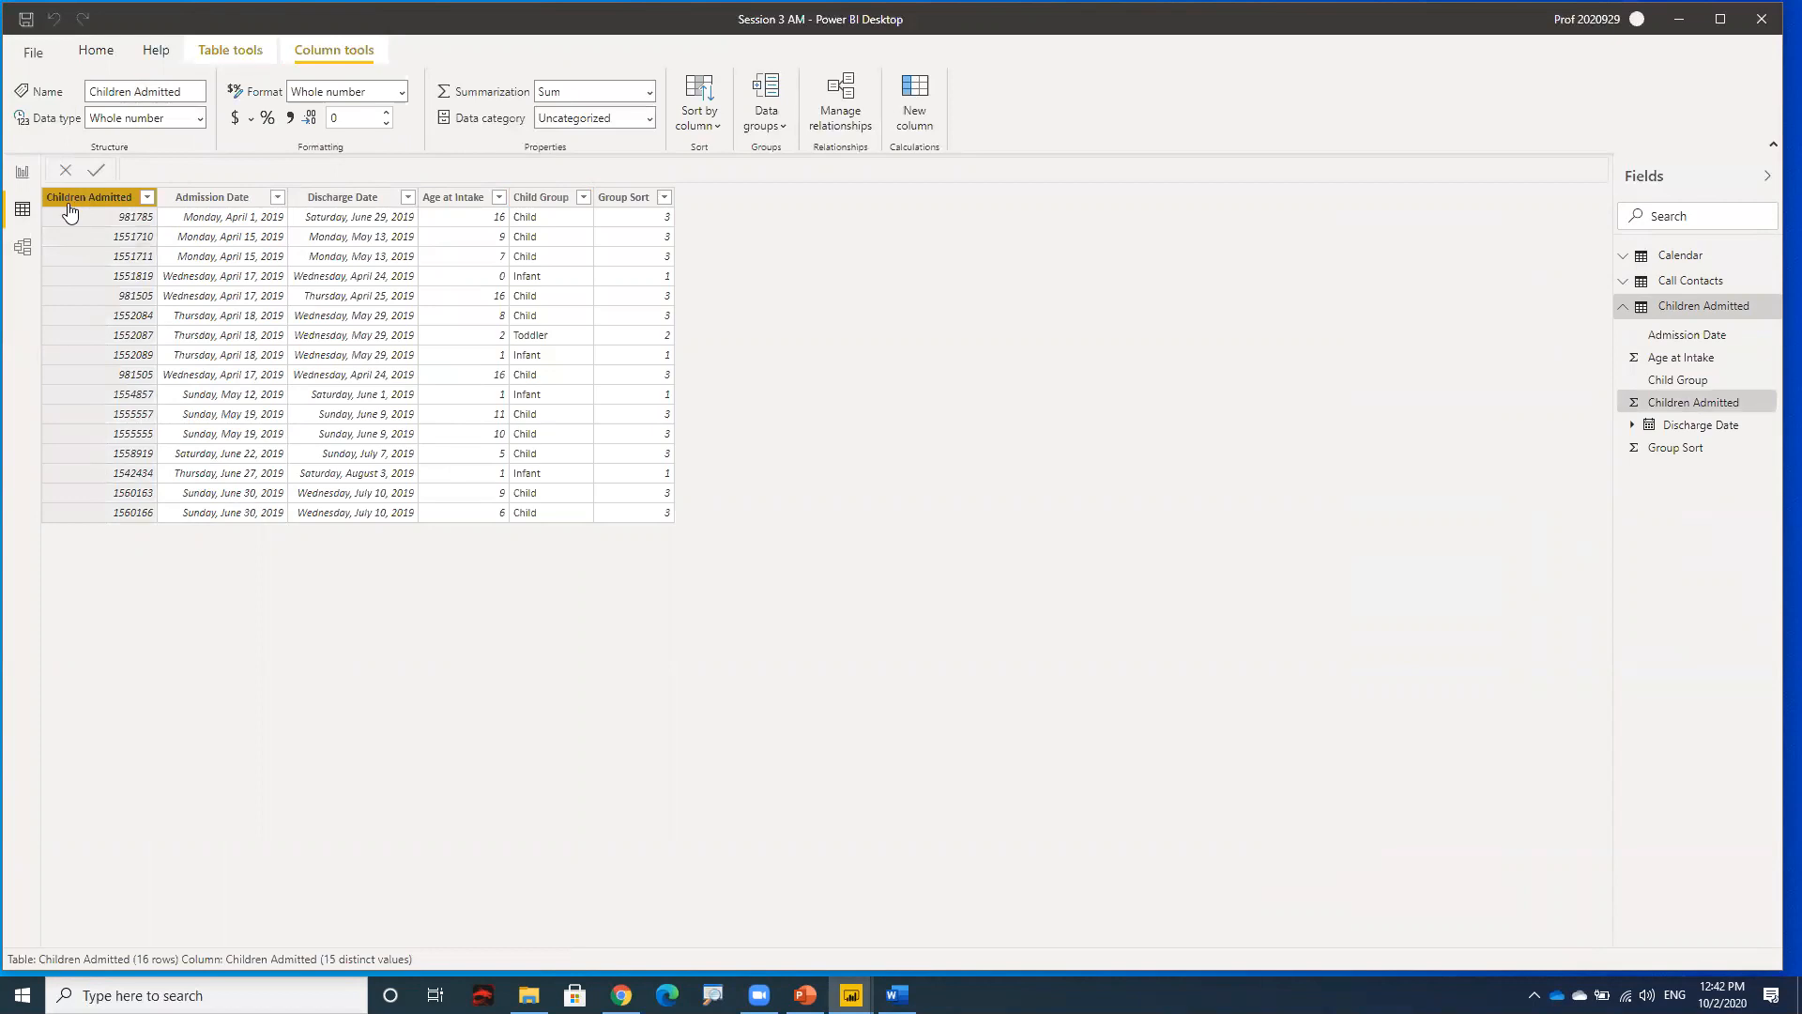
left_click(650, 93)
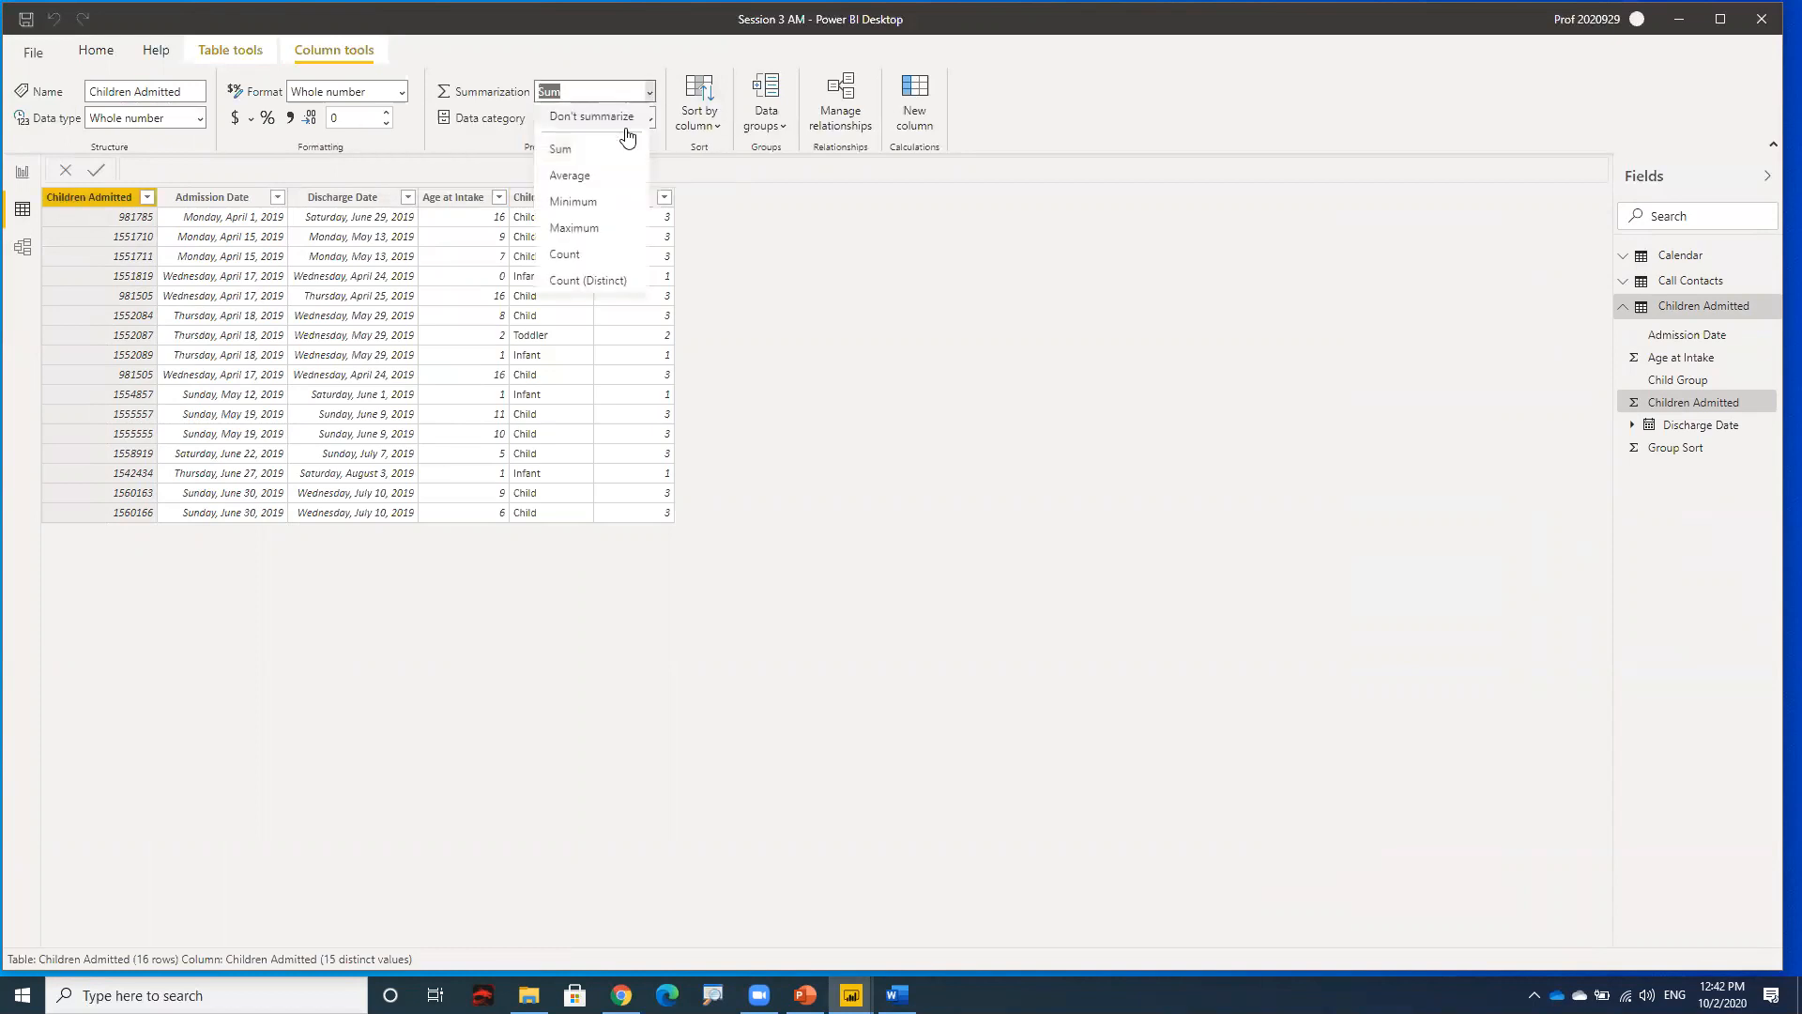
left_click(605, 262)
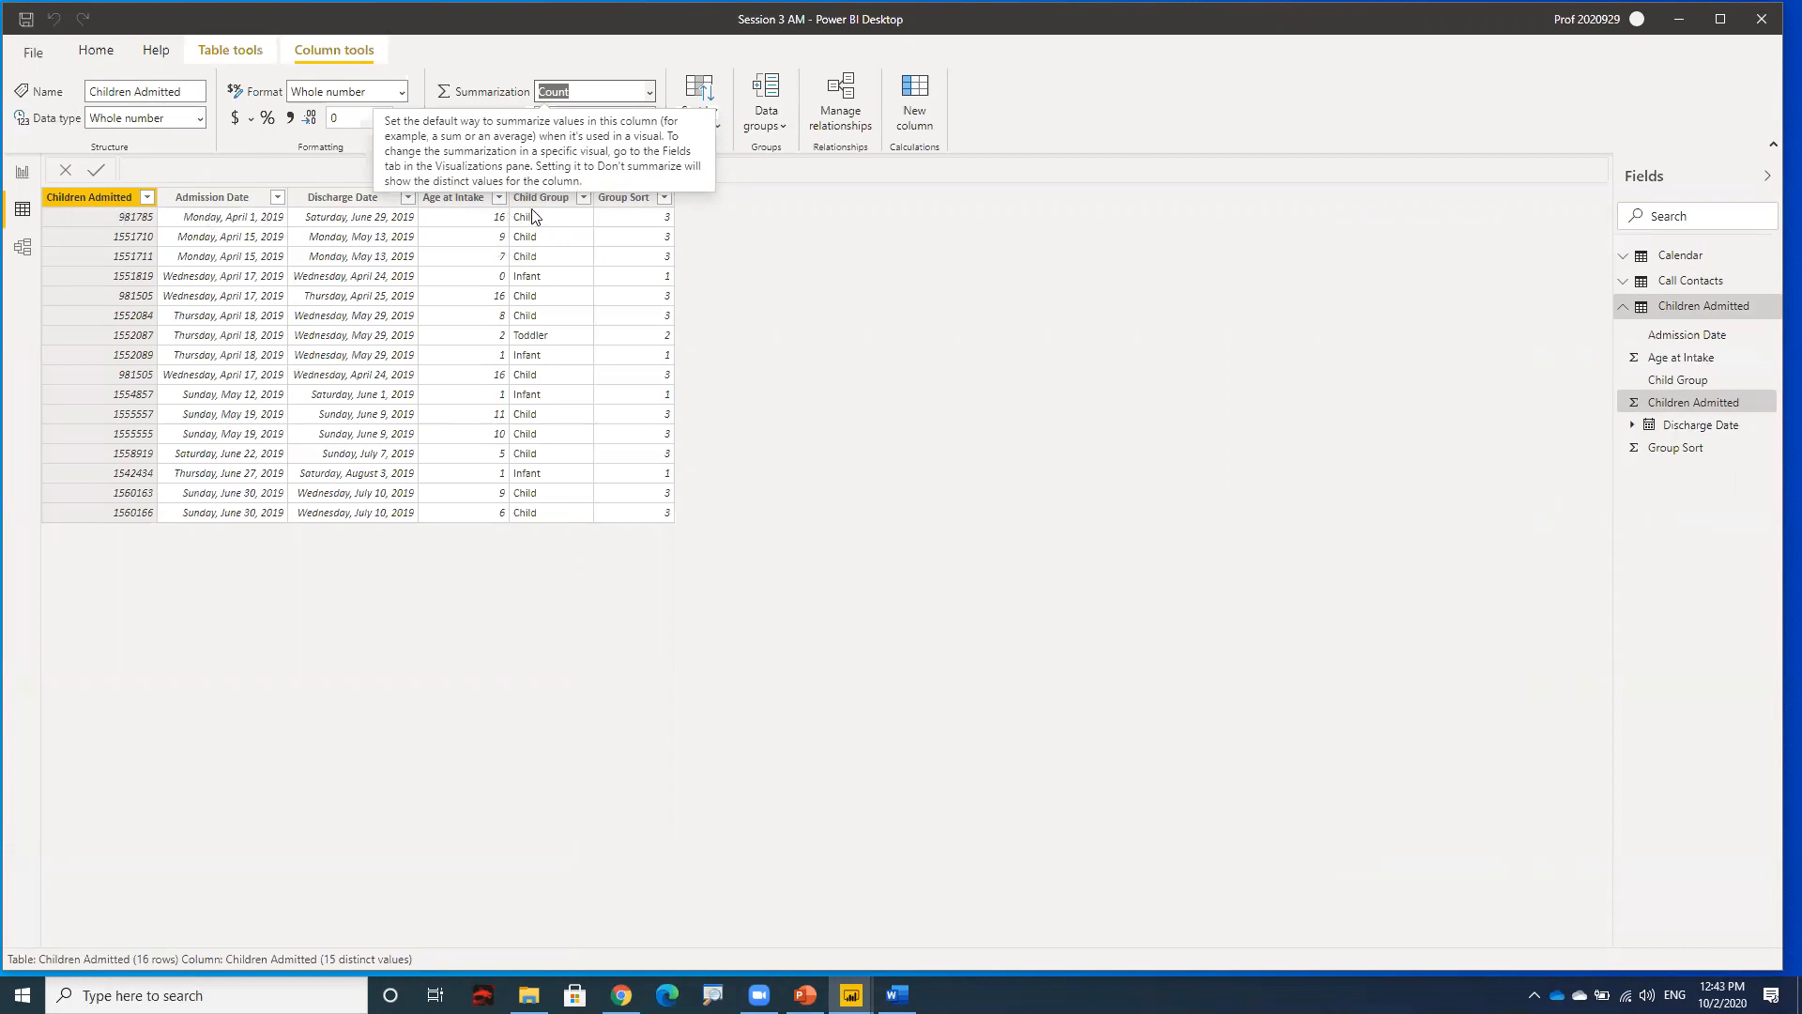
- Hide the Admission Date, Discharge Date, Age at Intake and Group Sort columns of Children Admitted from the report view
right_click(220, 204)
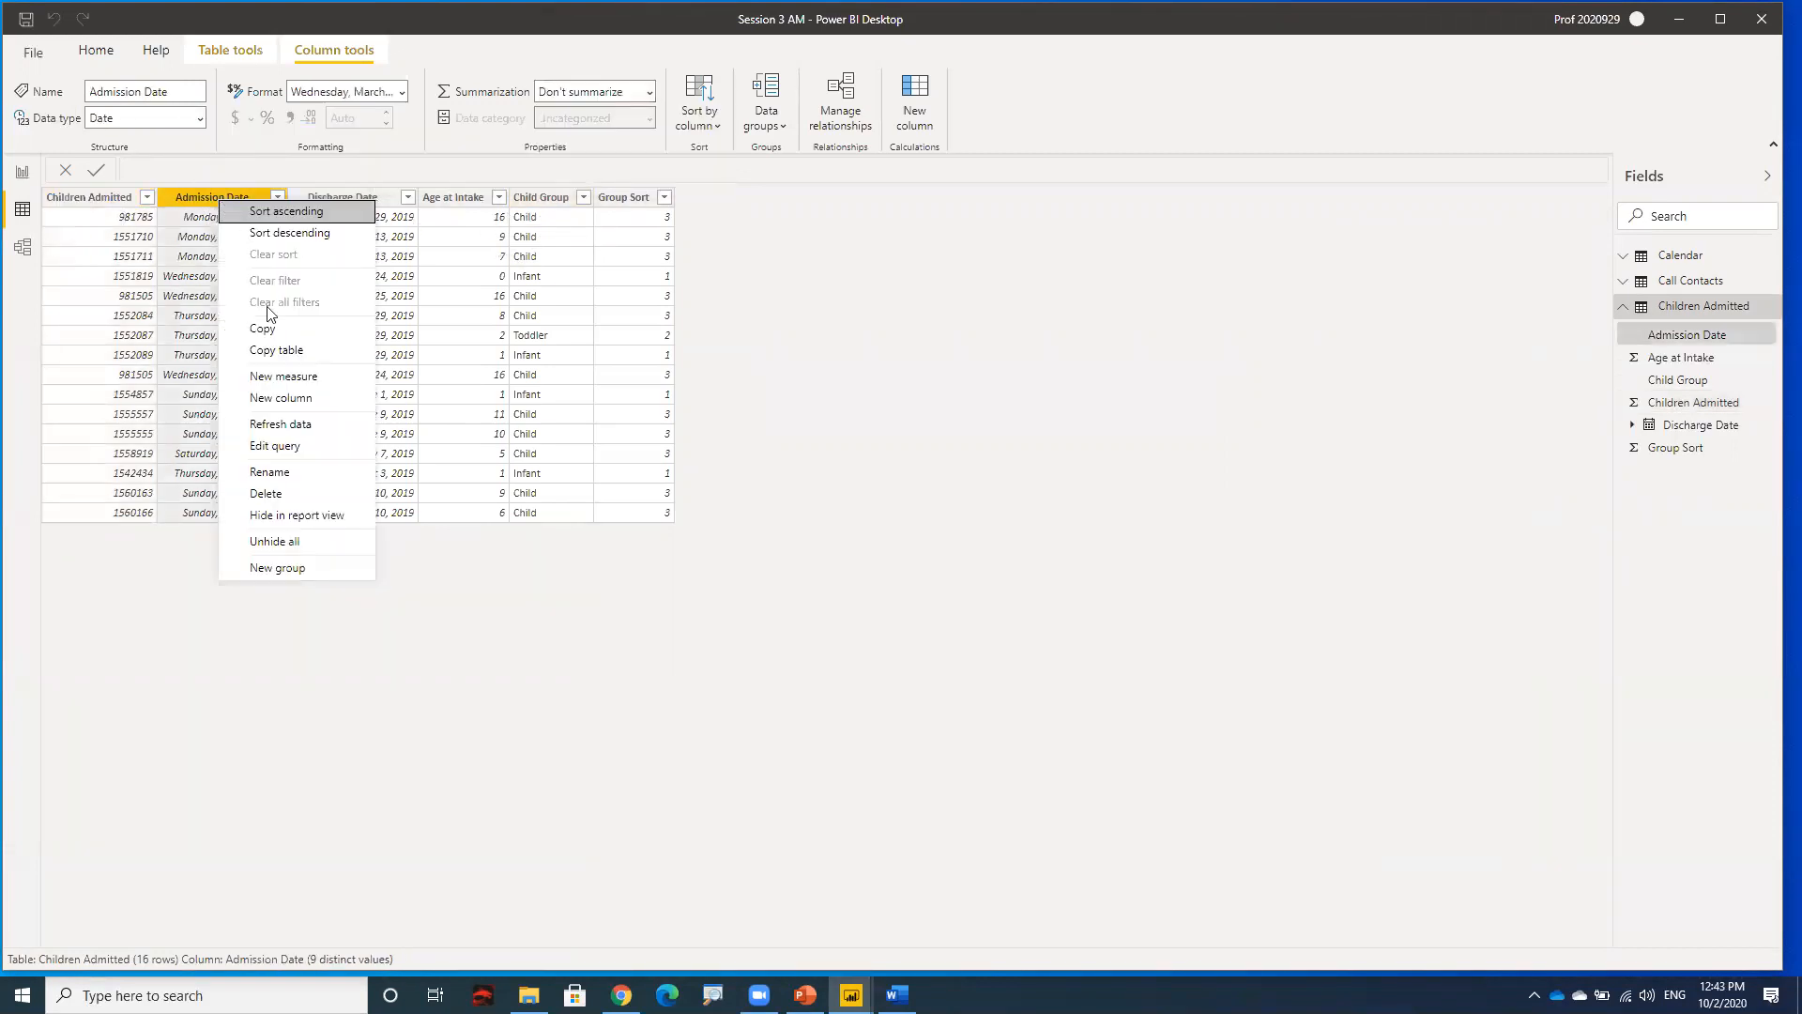
left_click(293, 511)
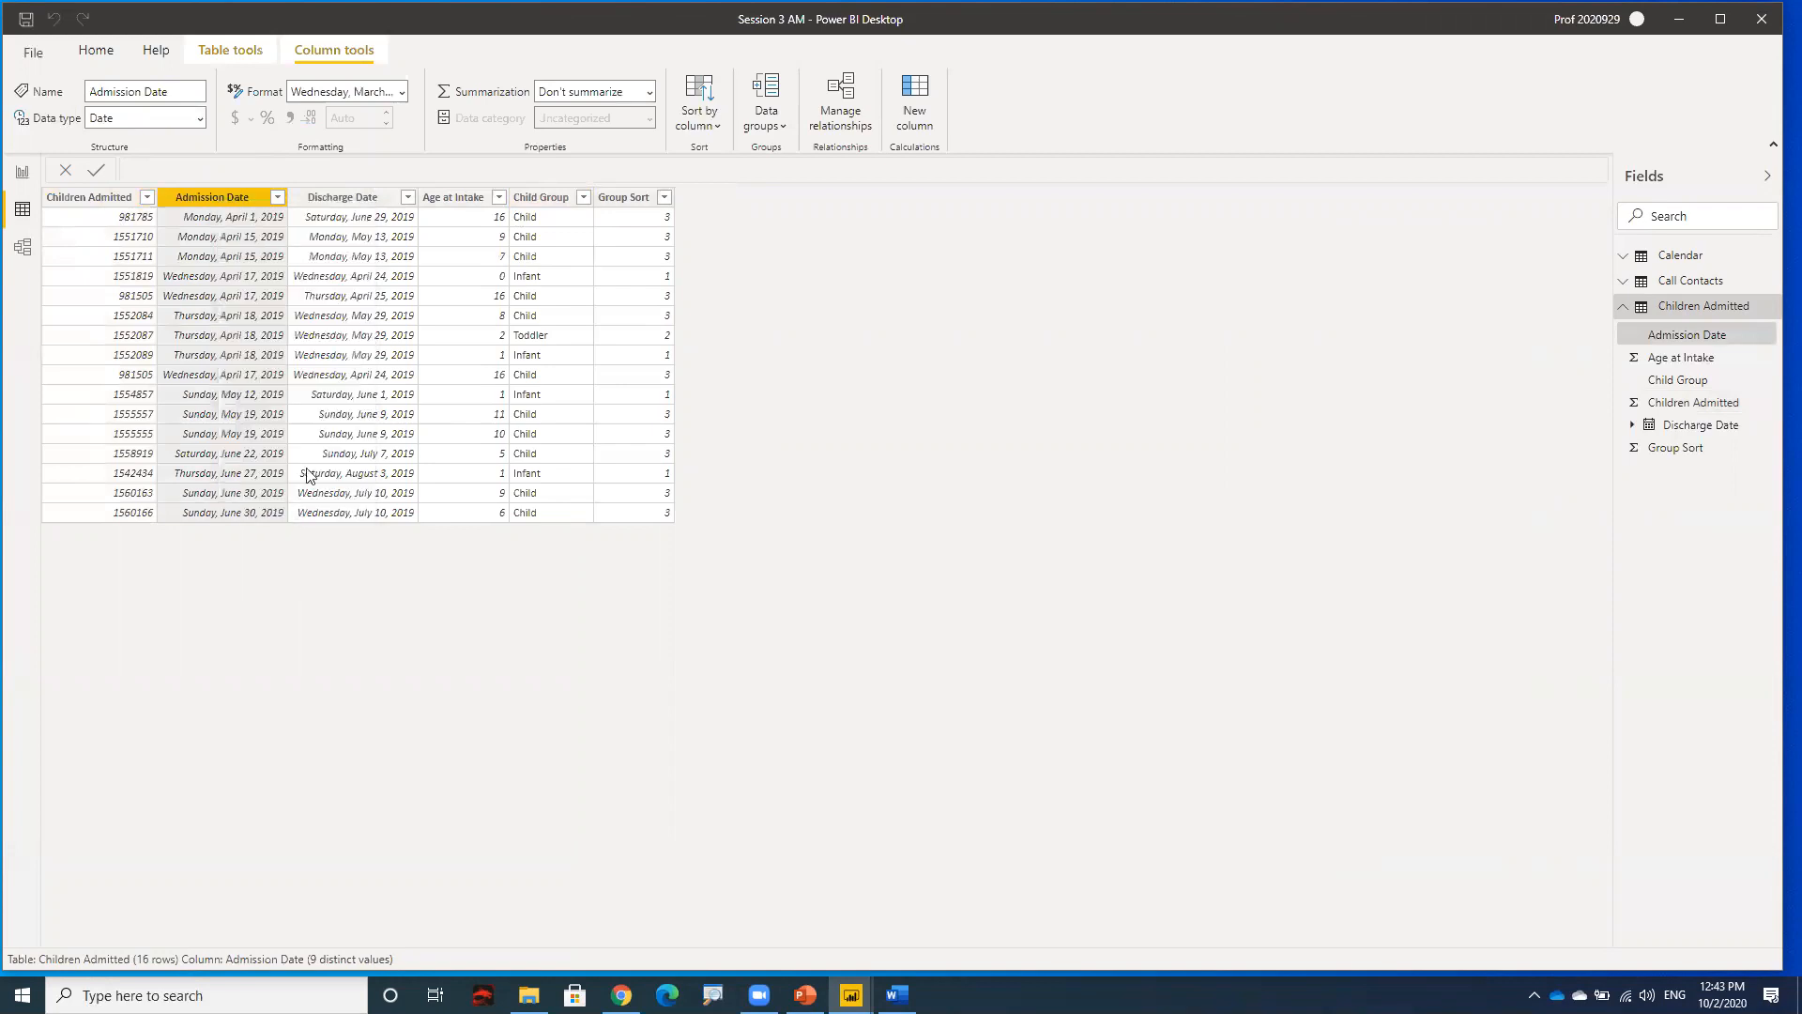
right_click(354, 205)
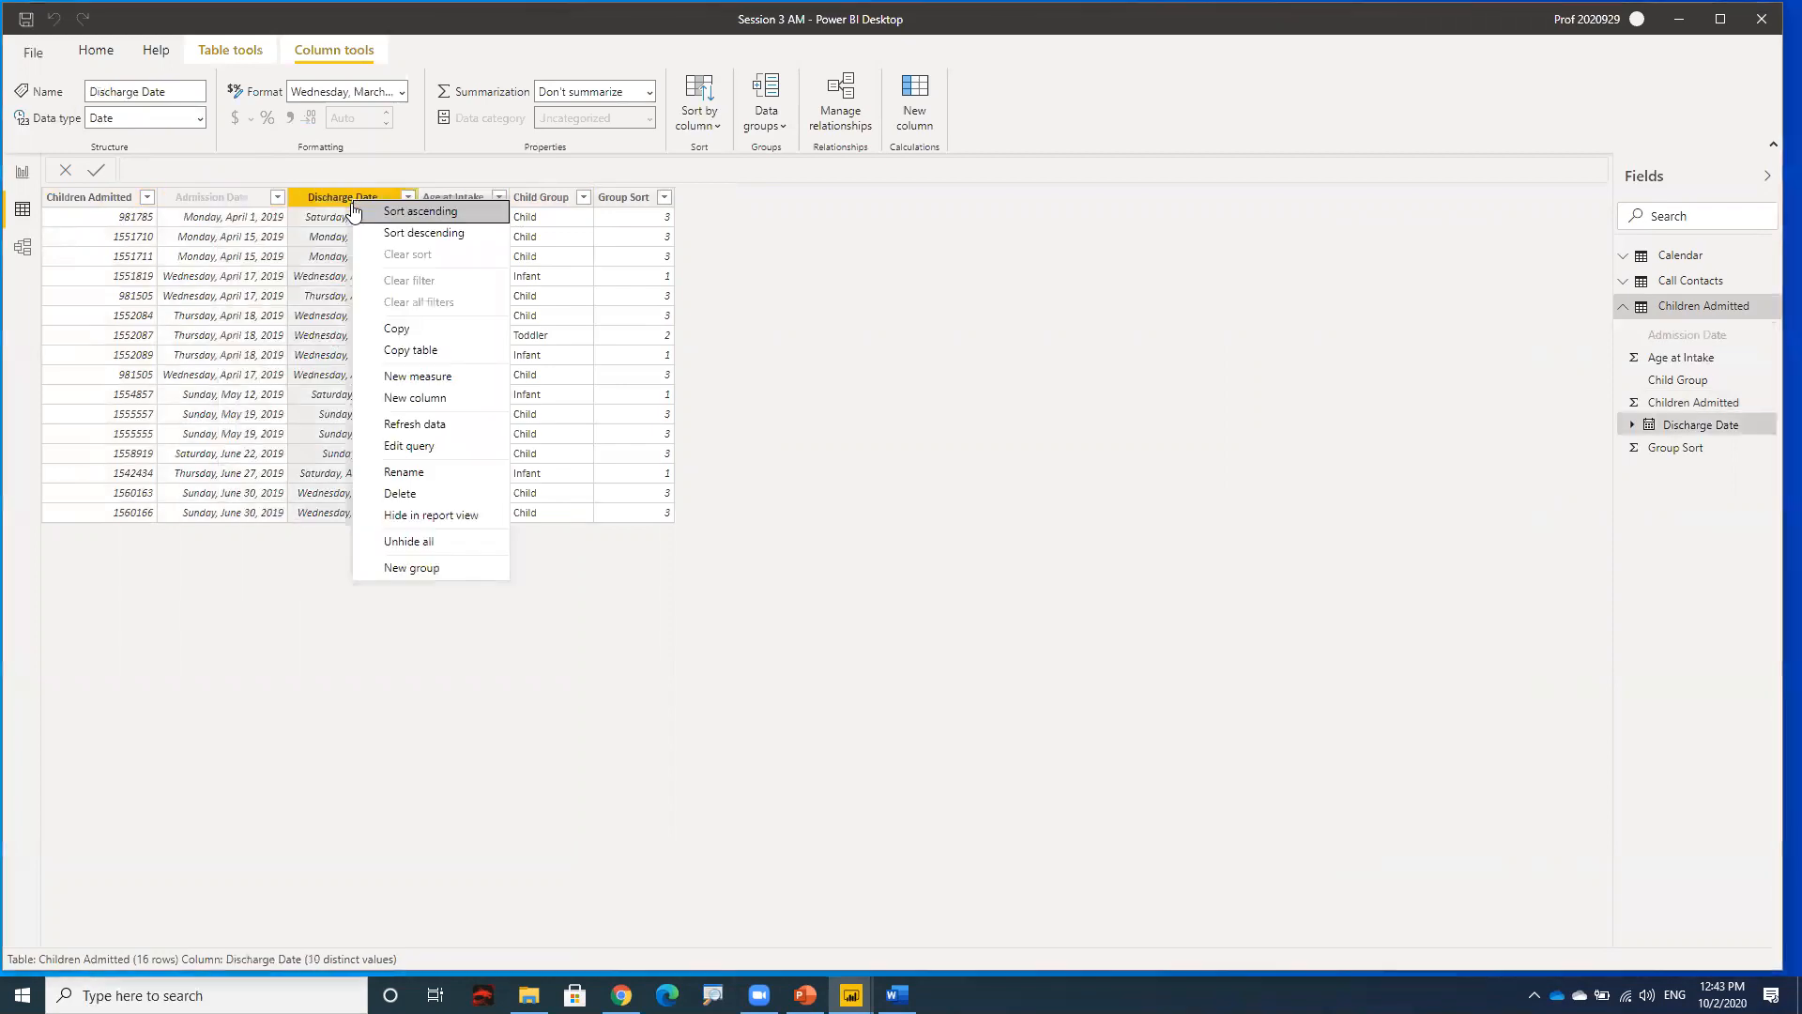
left_click(427, 515)
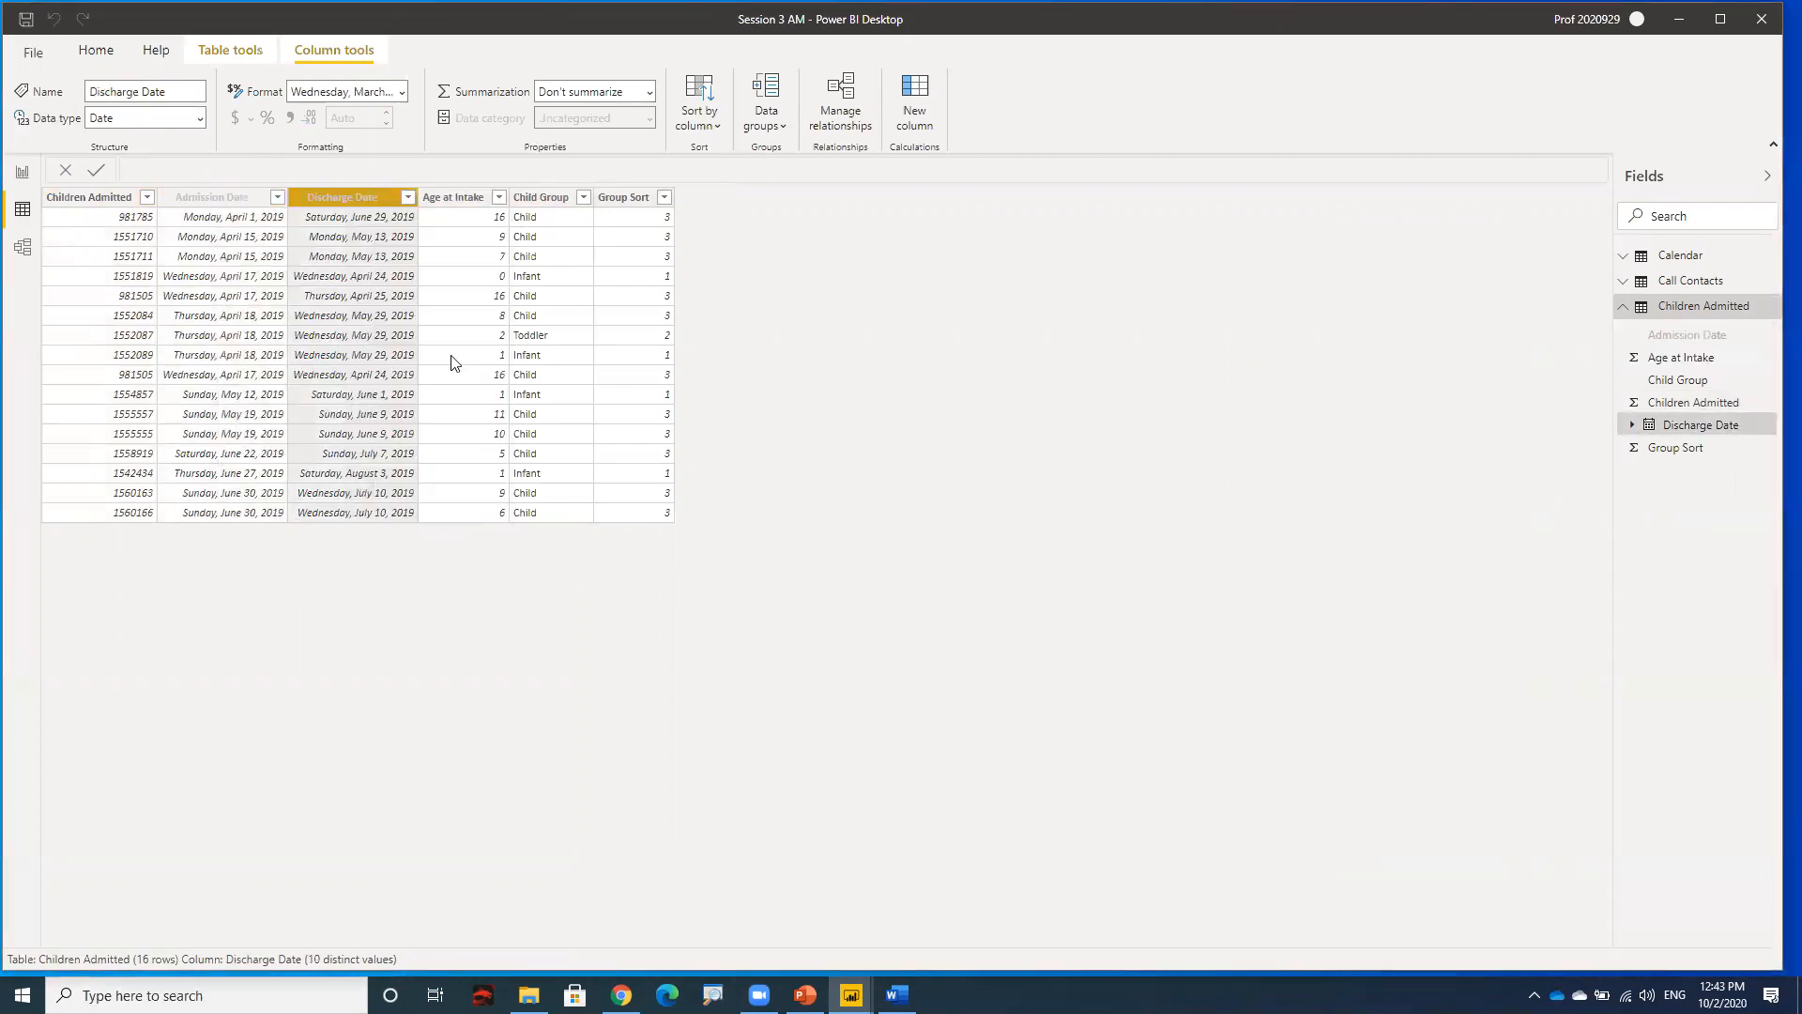
right_click(460, 197)
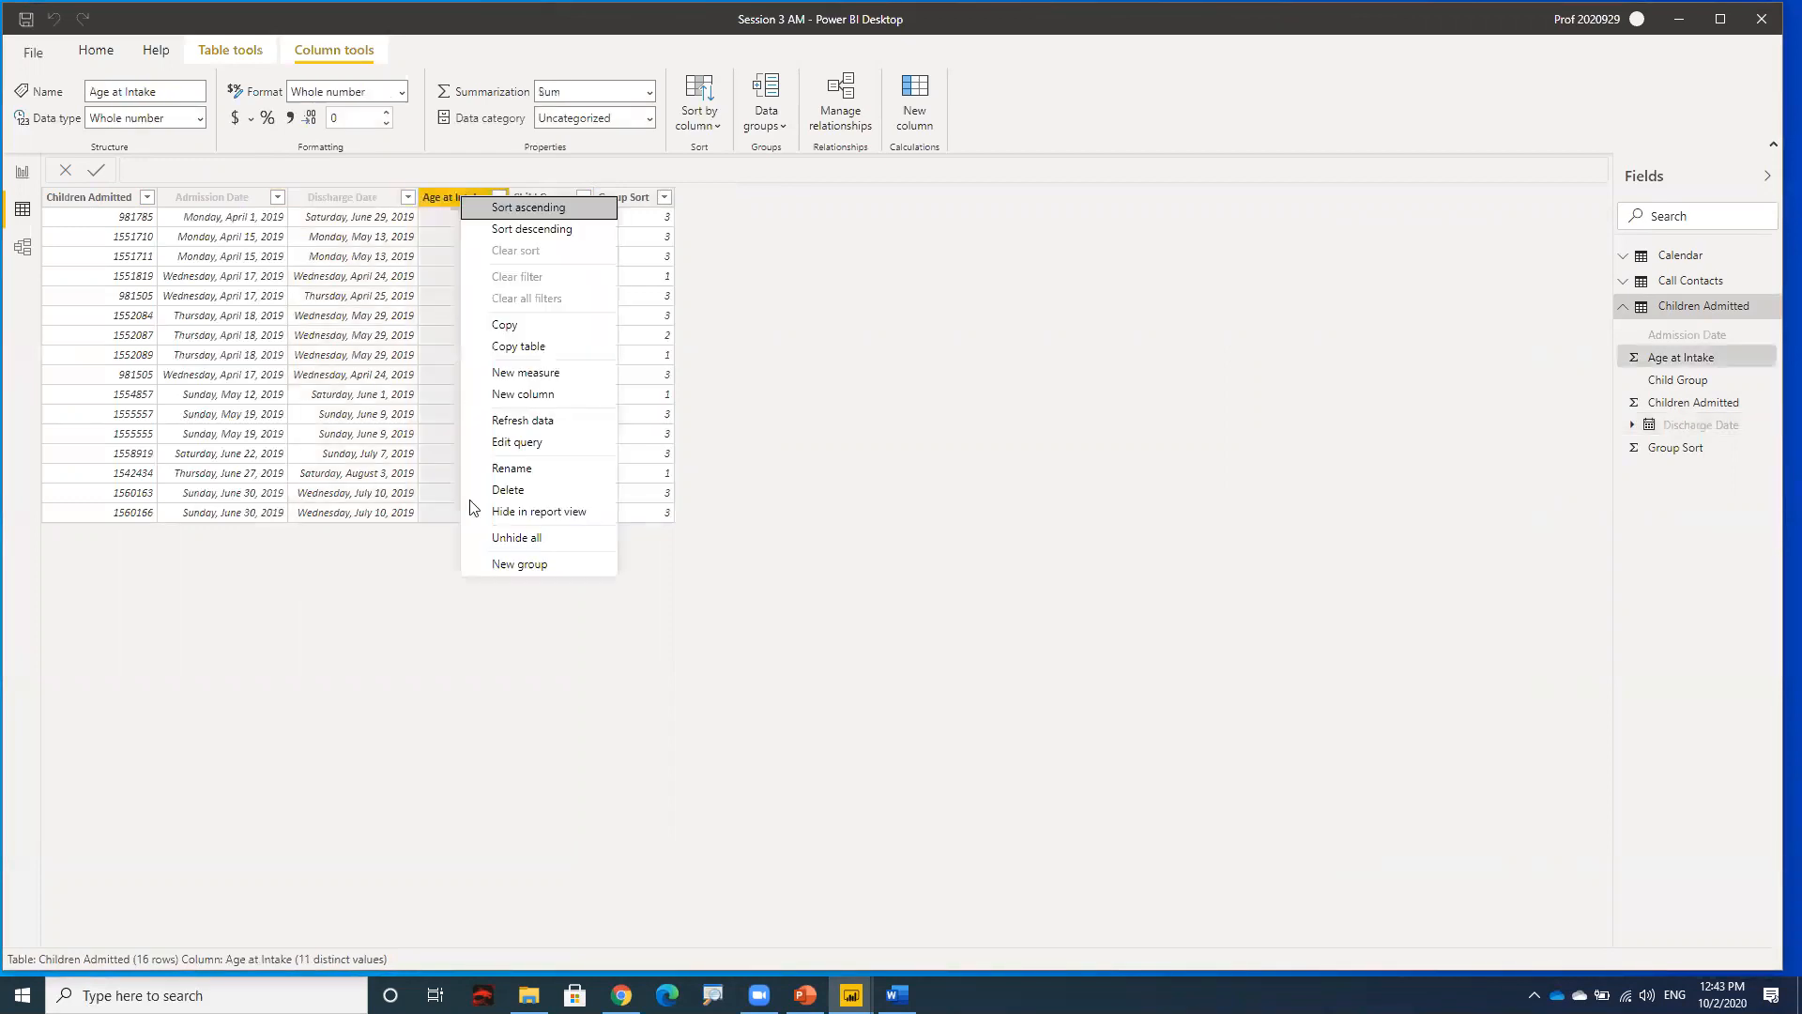
left_click(481, 515)
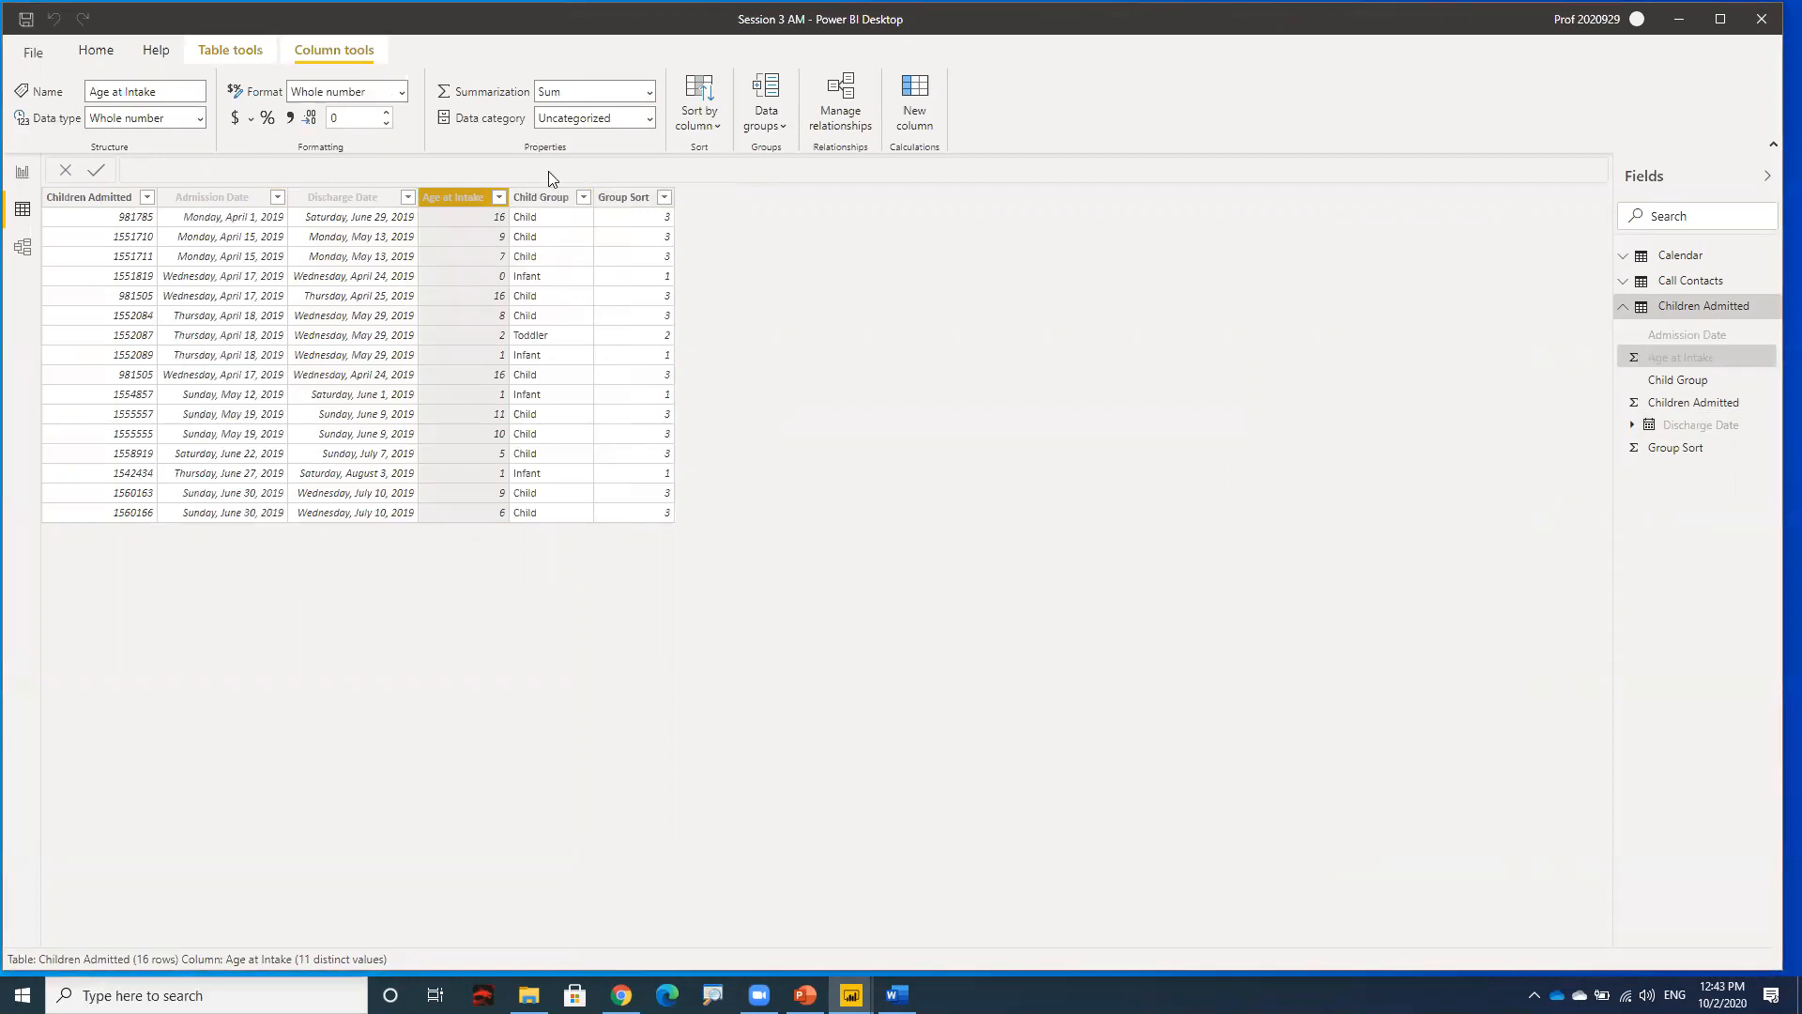
right_click(636, 205)
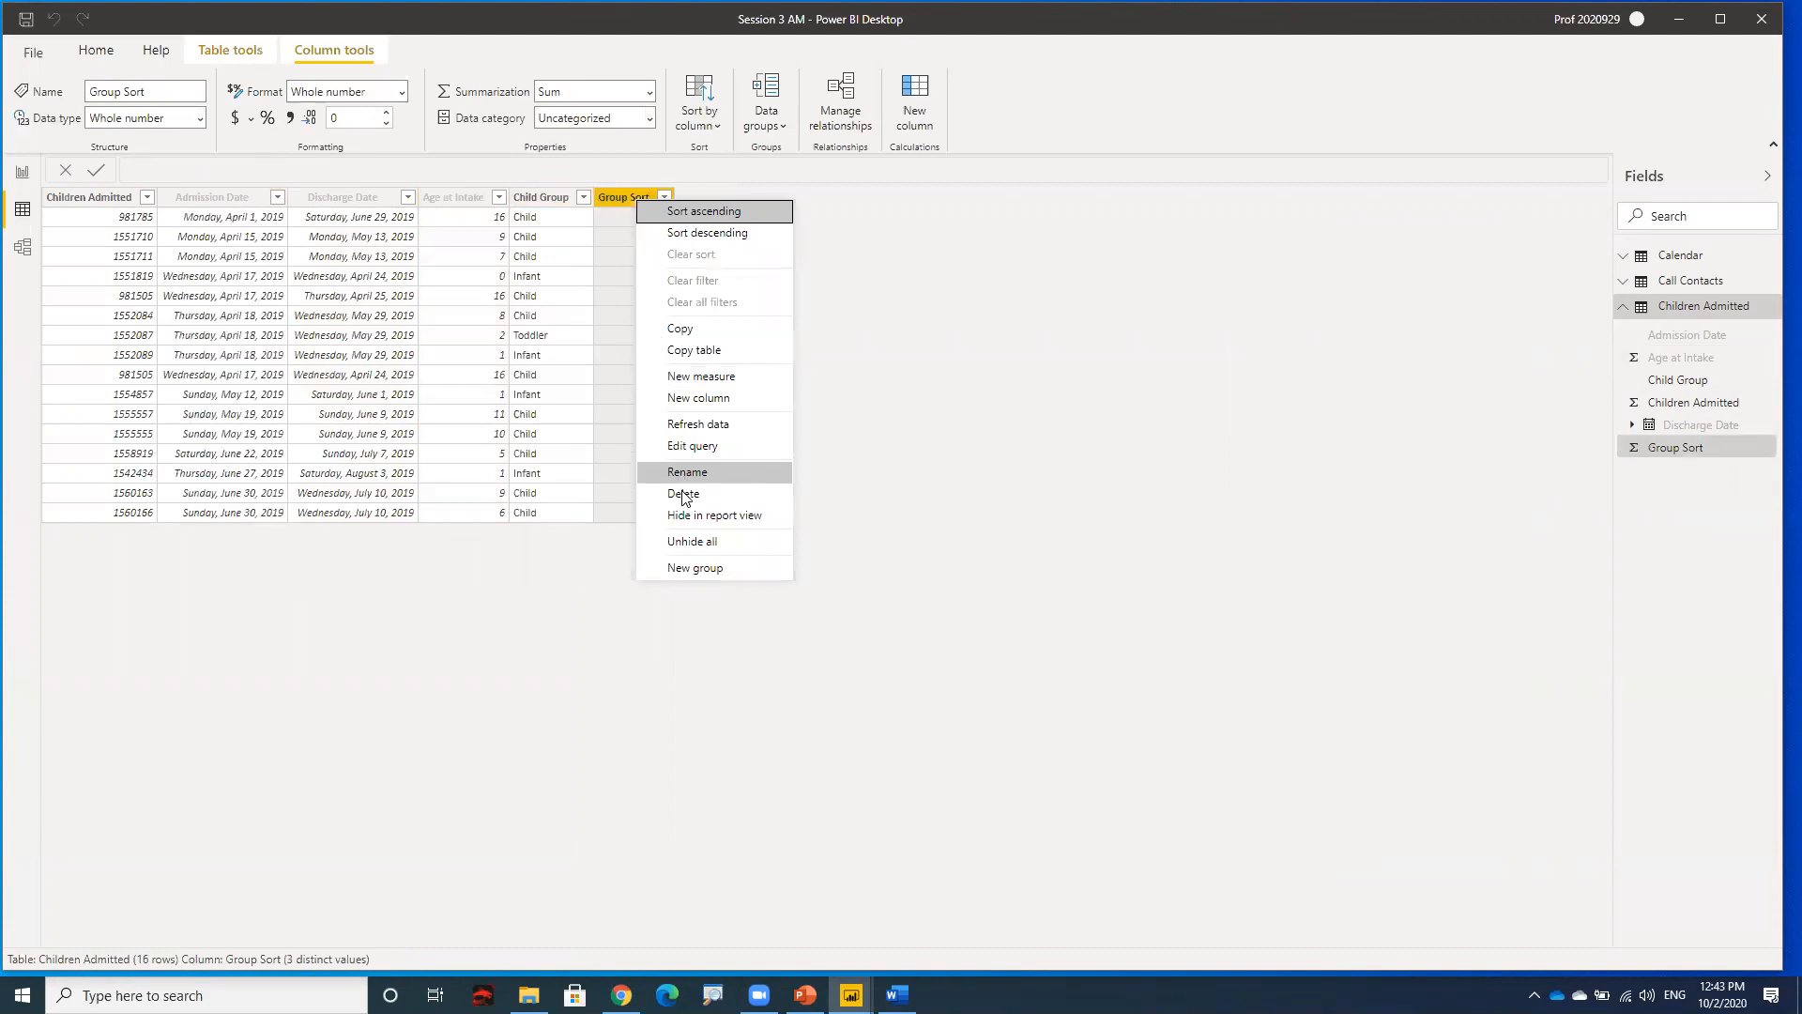
left_click(692, 518)
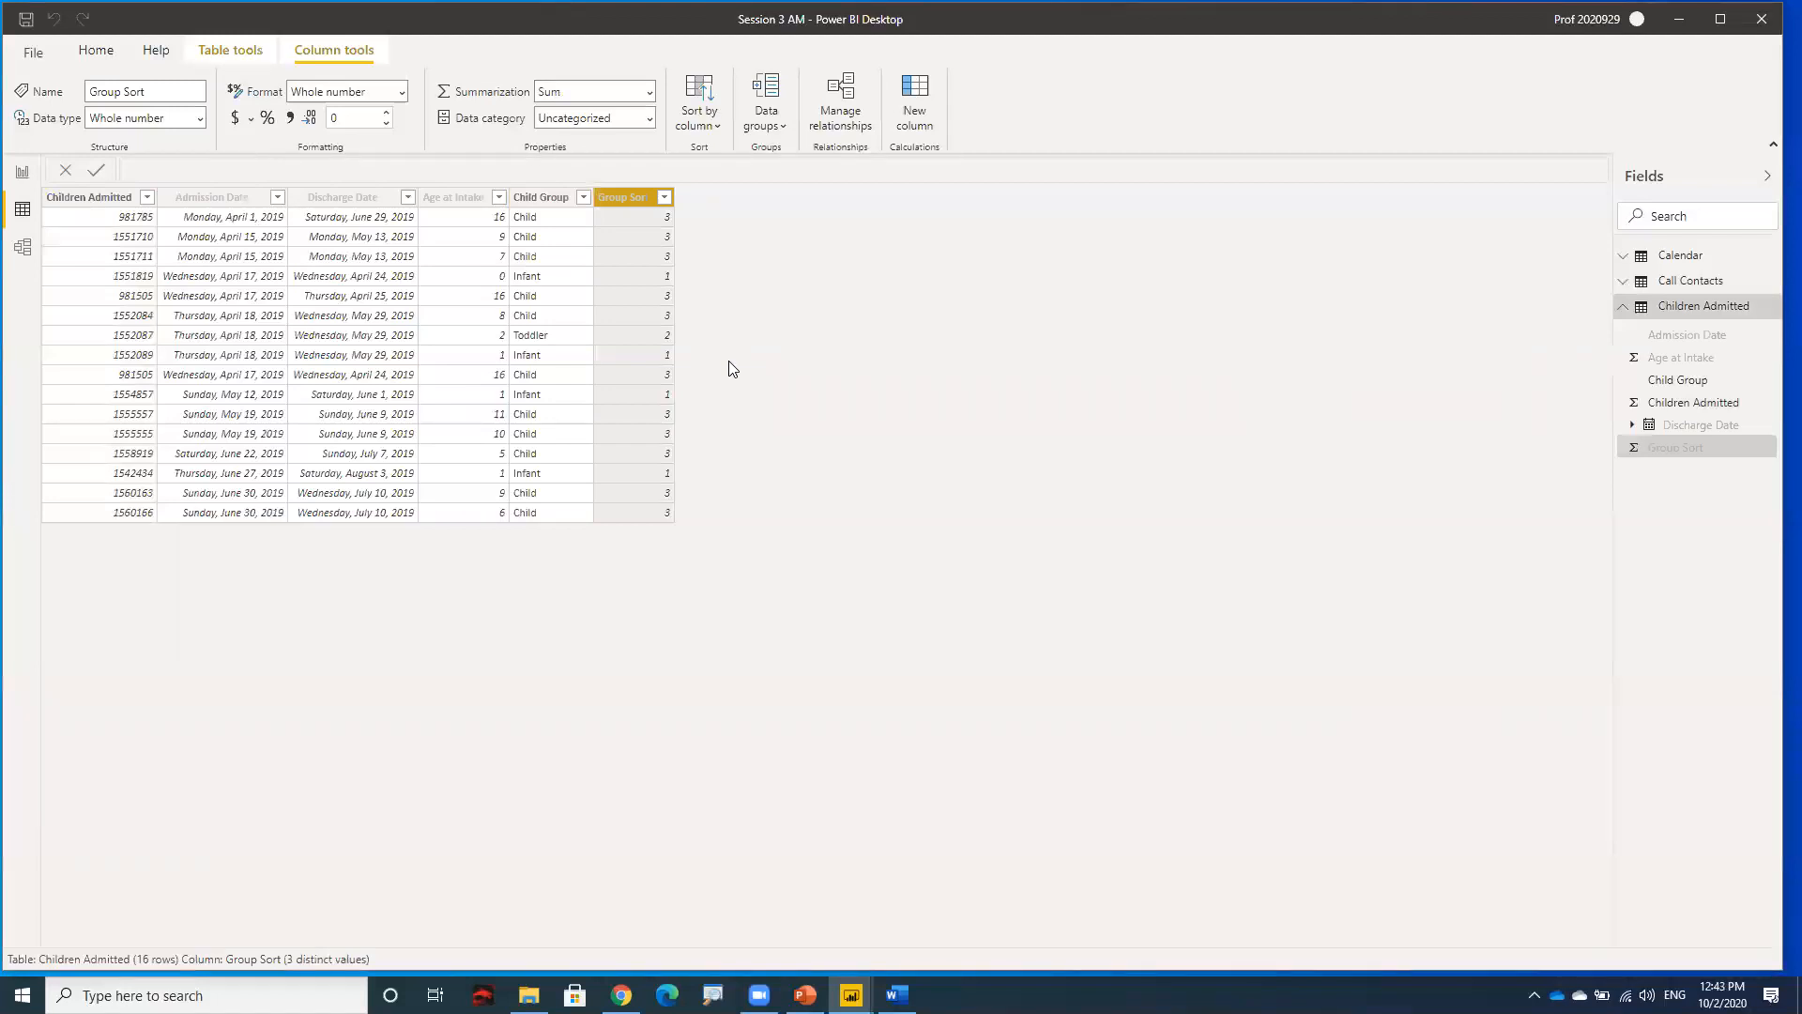
- Sort the Child Group column by the Group Sort column
left_click(542, 199)
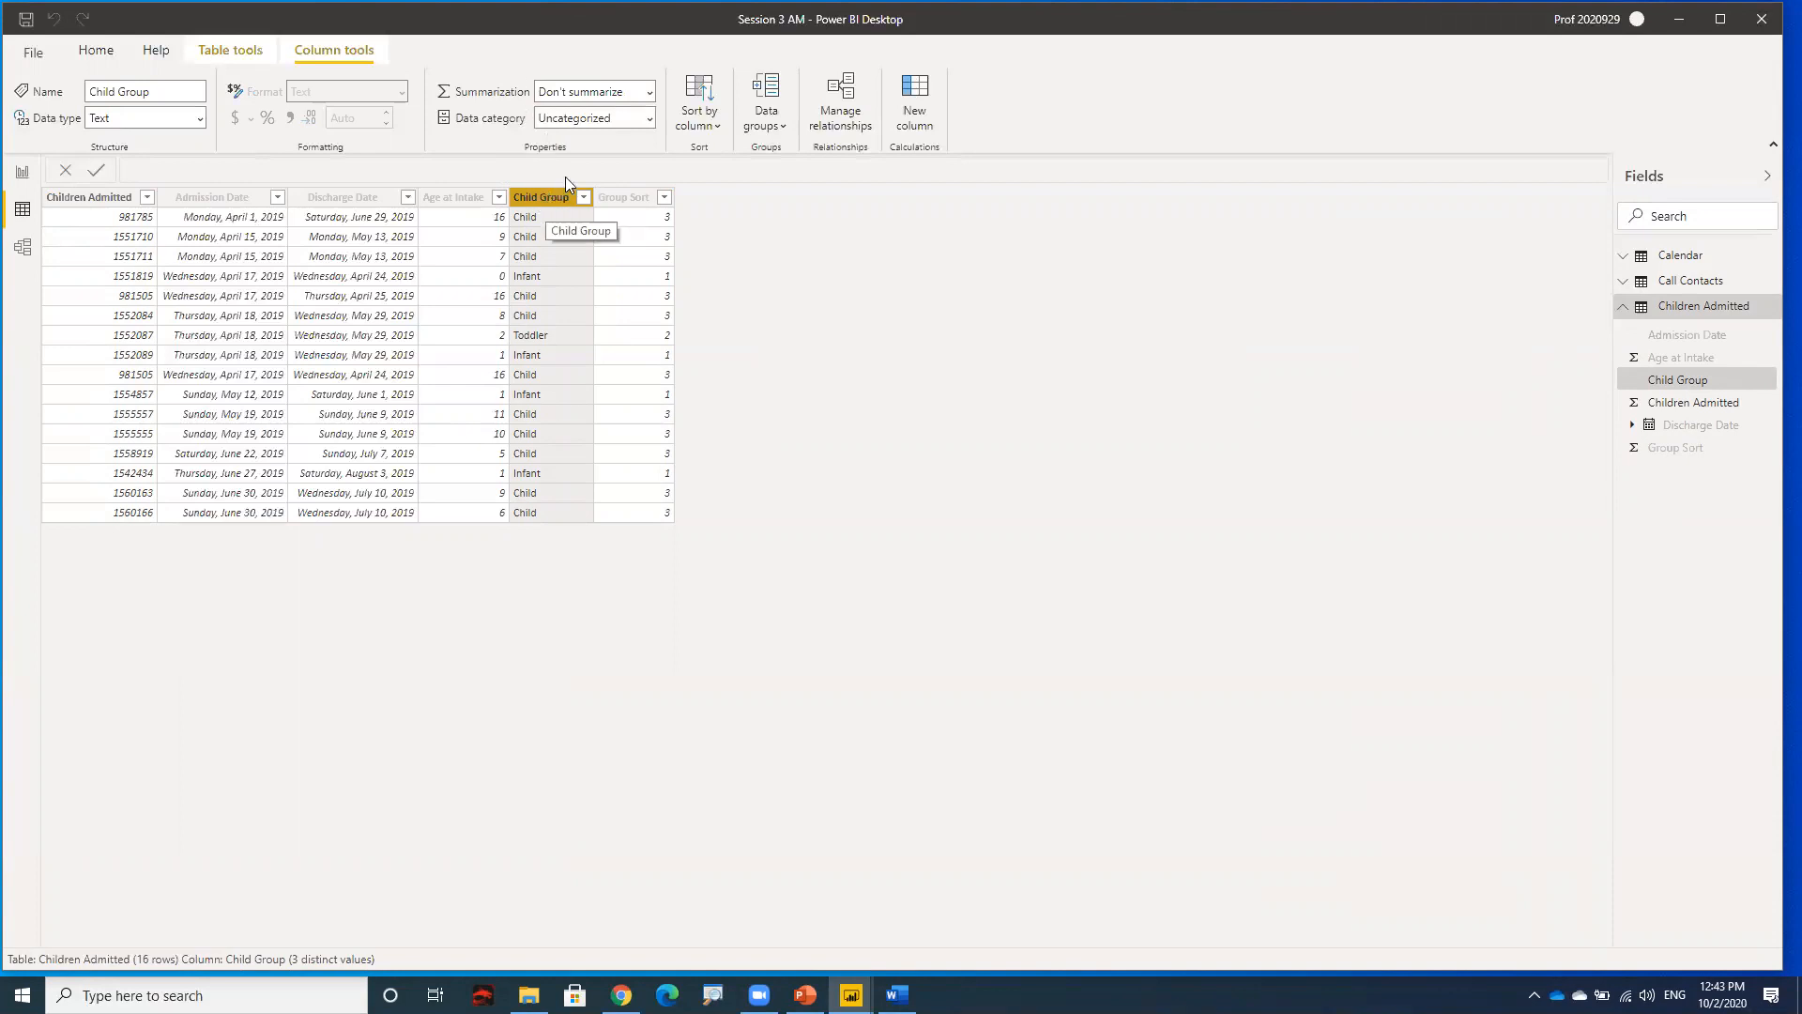
left_click(719, 128)
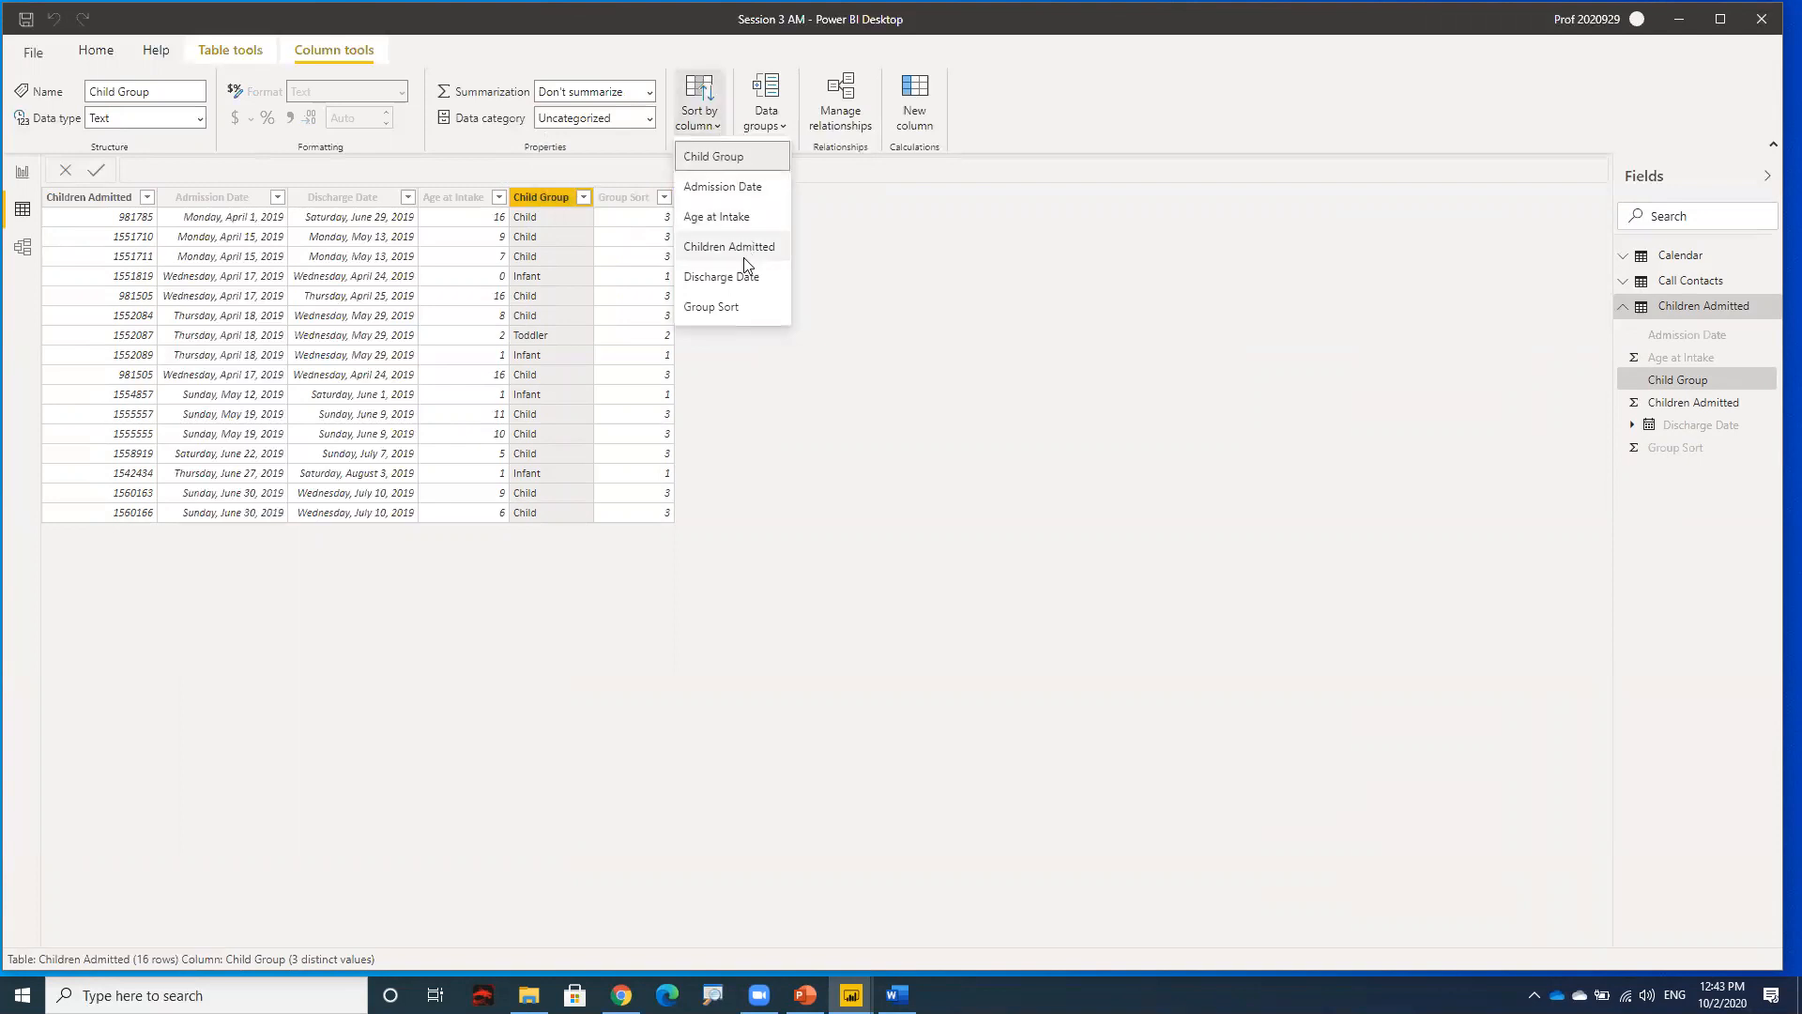
left_click(720, 312)
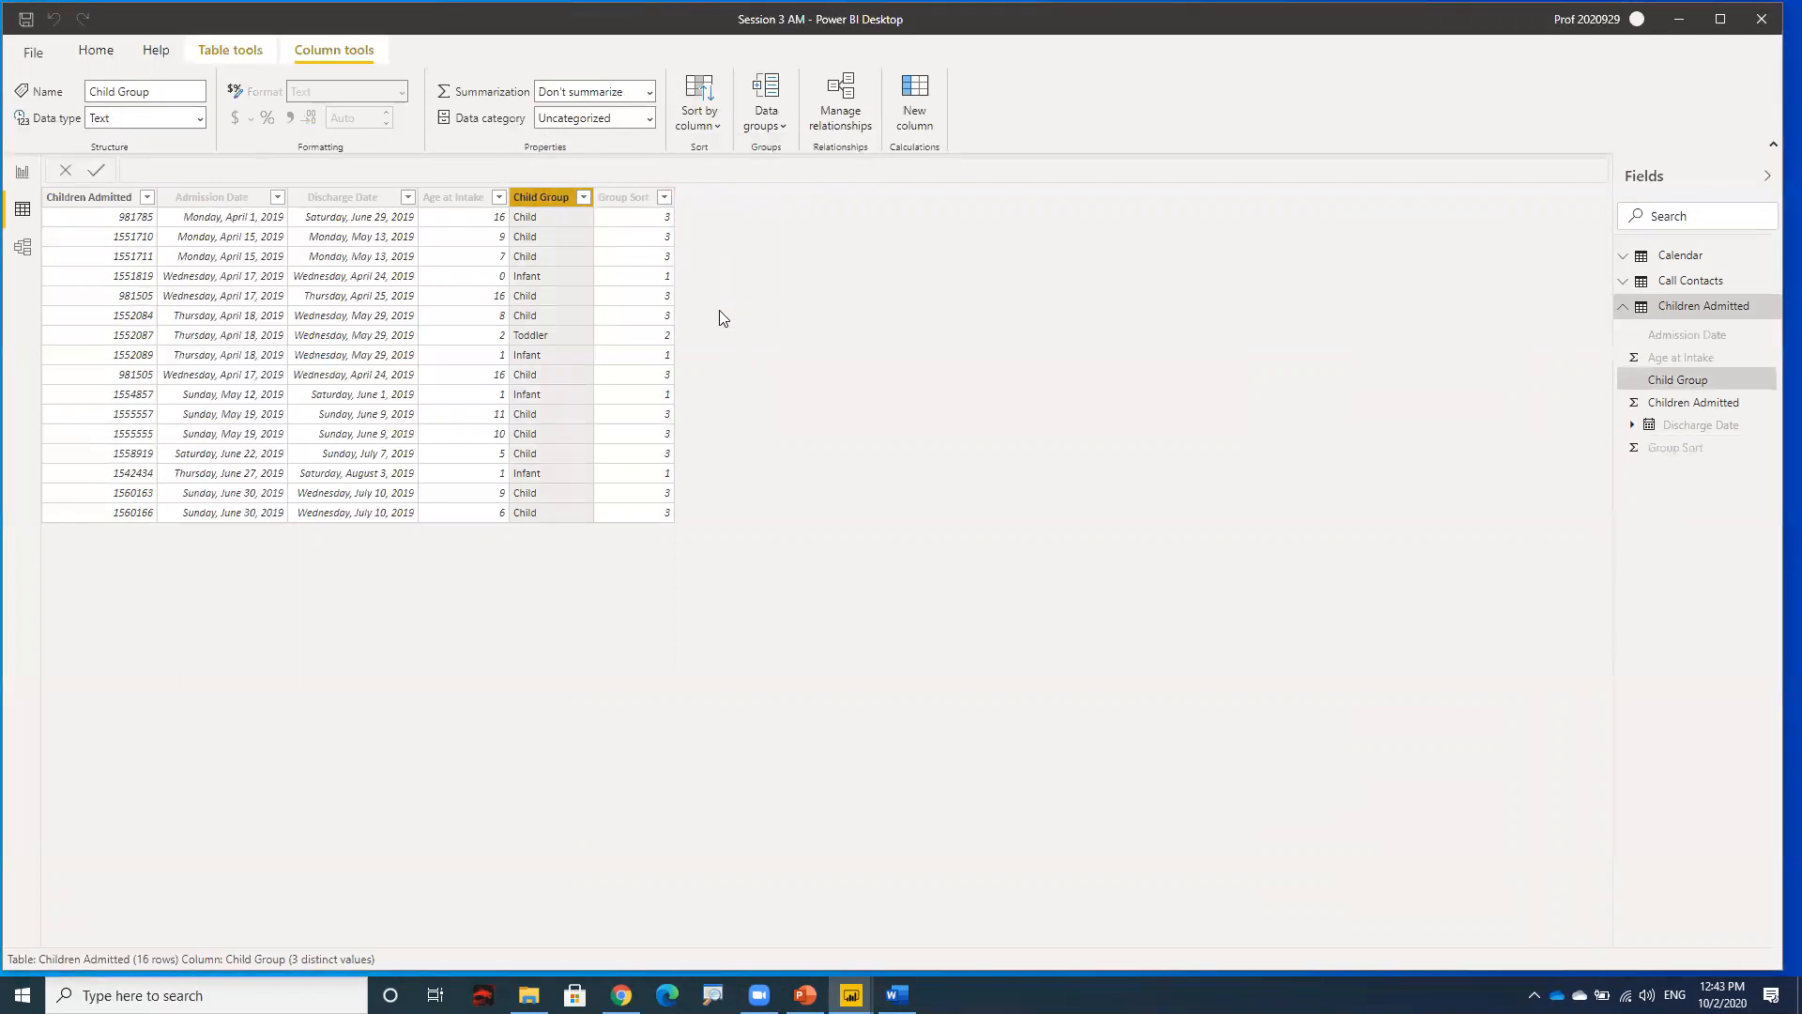
left_click(702, 120)
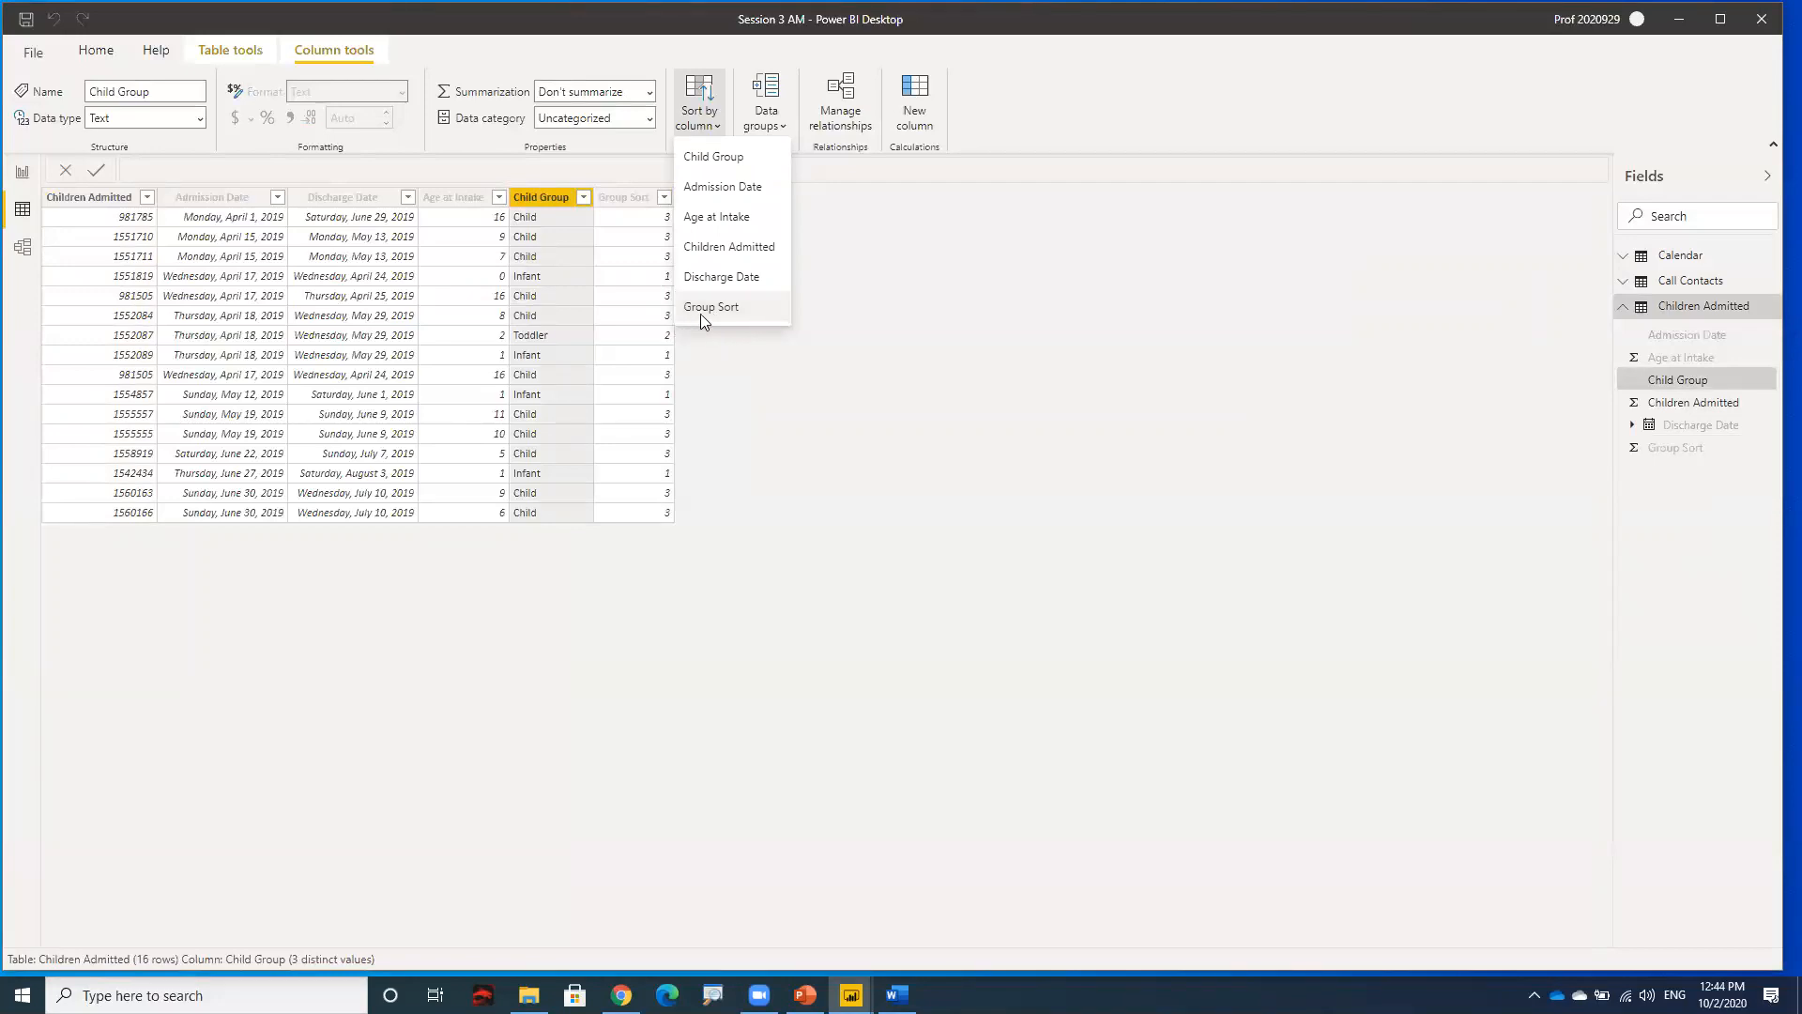
left_click(719, 361)
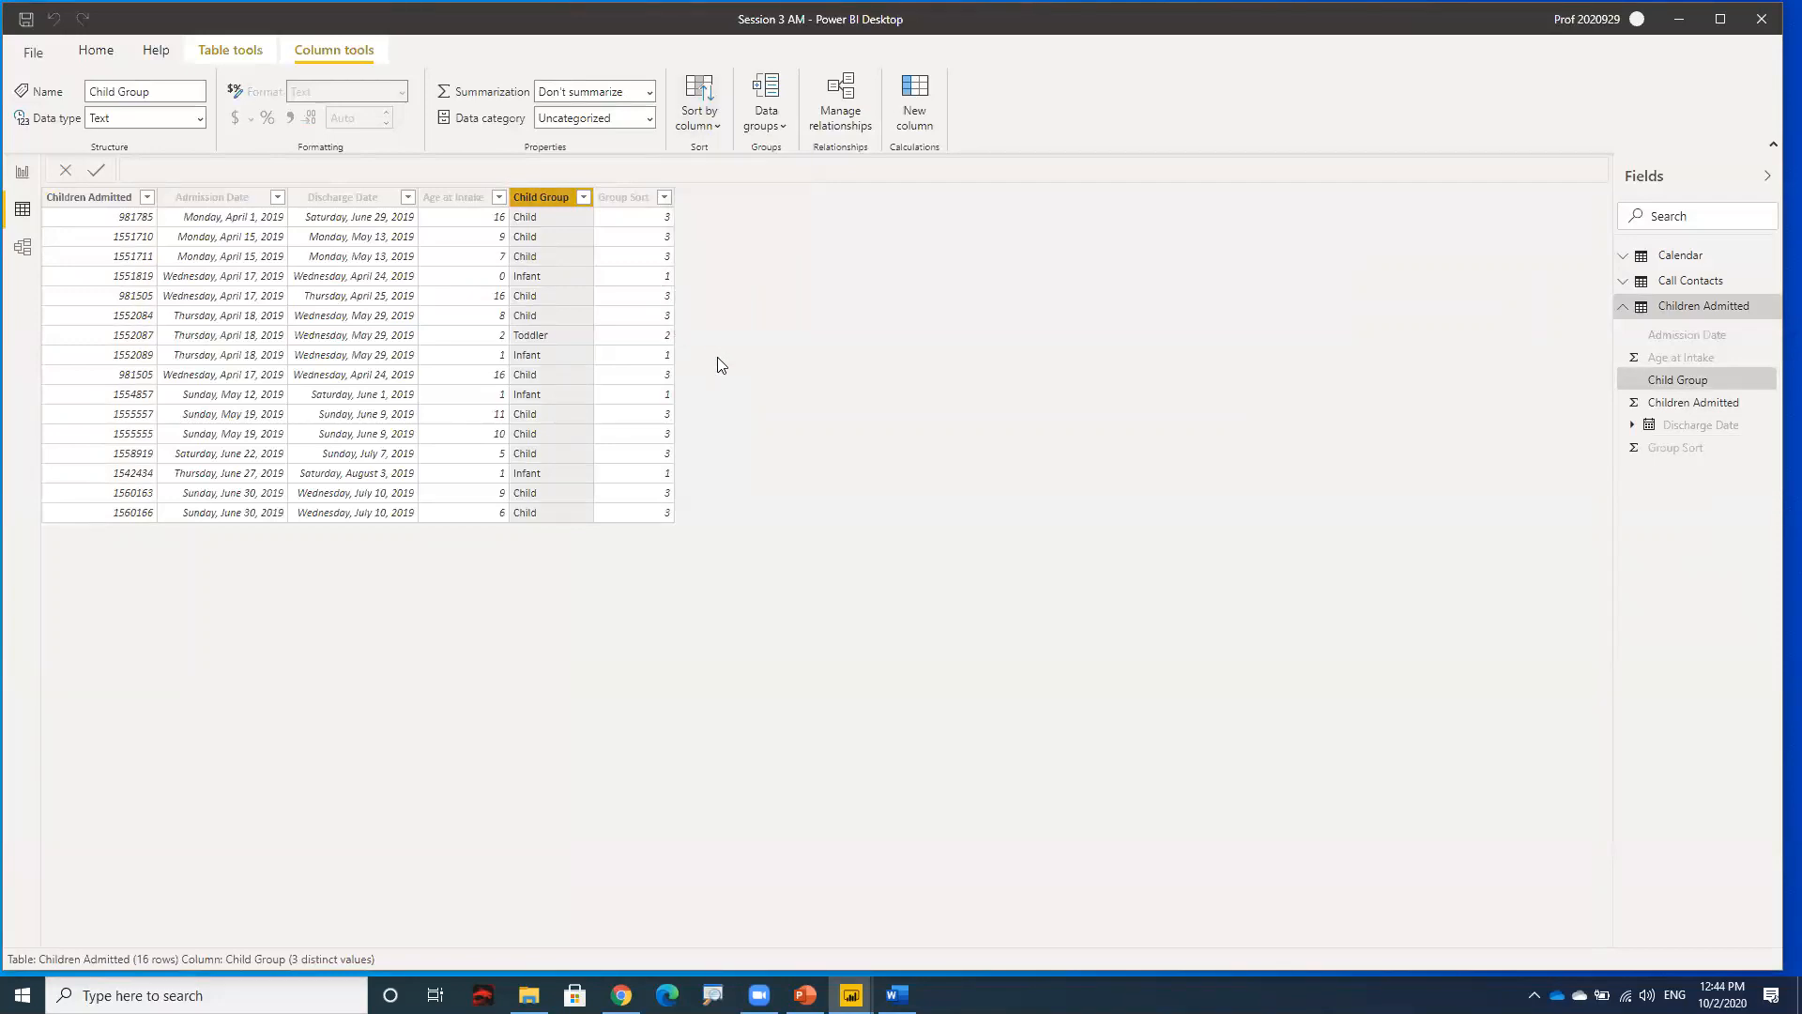
- Add a stacked bar chart to the report page with Child Group on the axis and Children Admitted as values
left_click(23, 175)
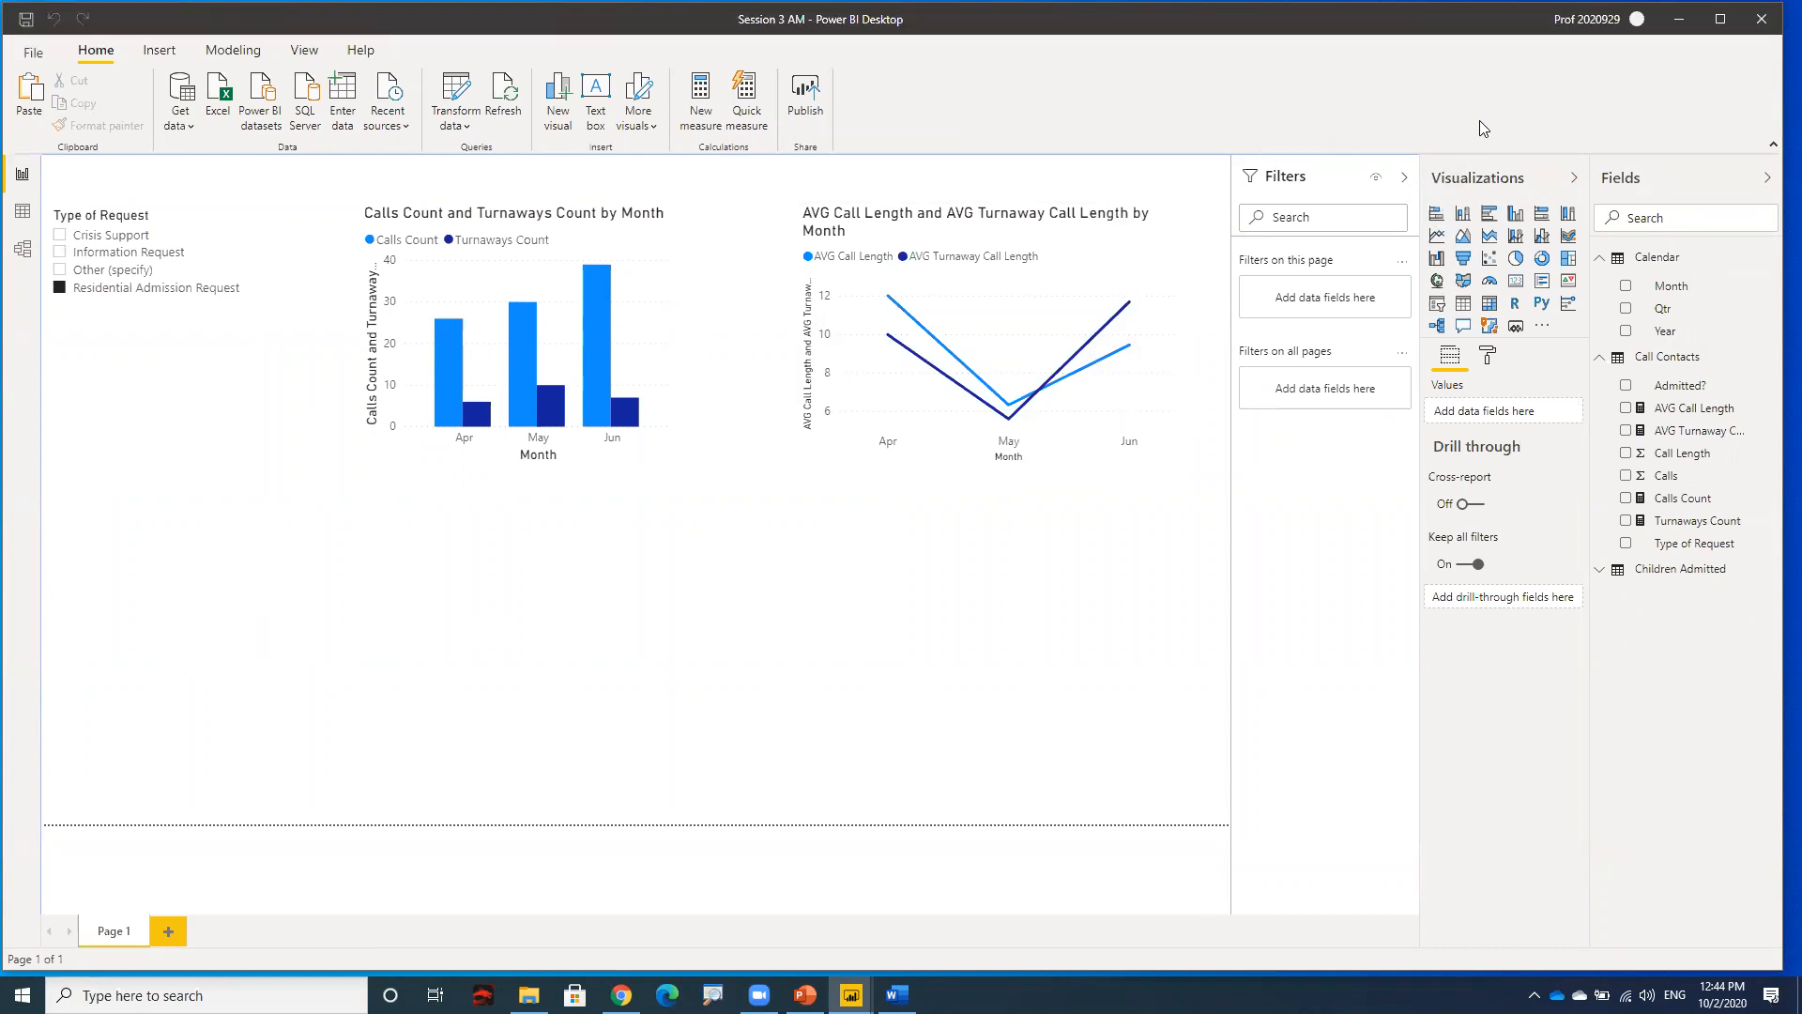
left_click(1440, 220)
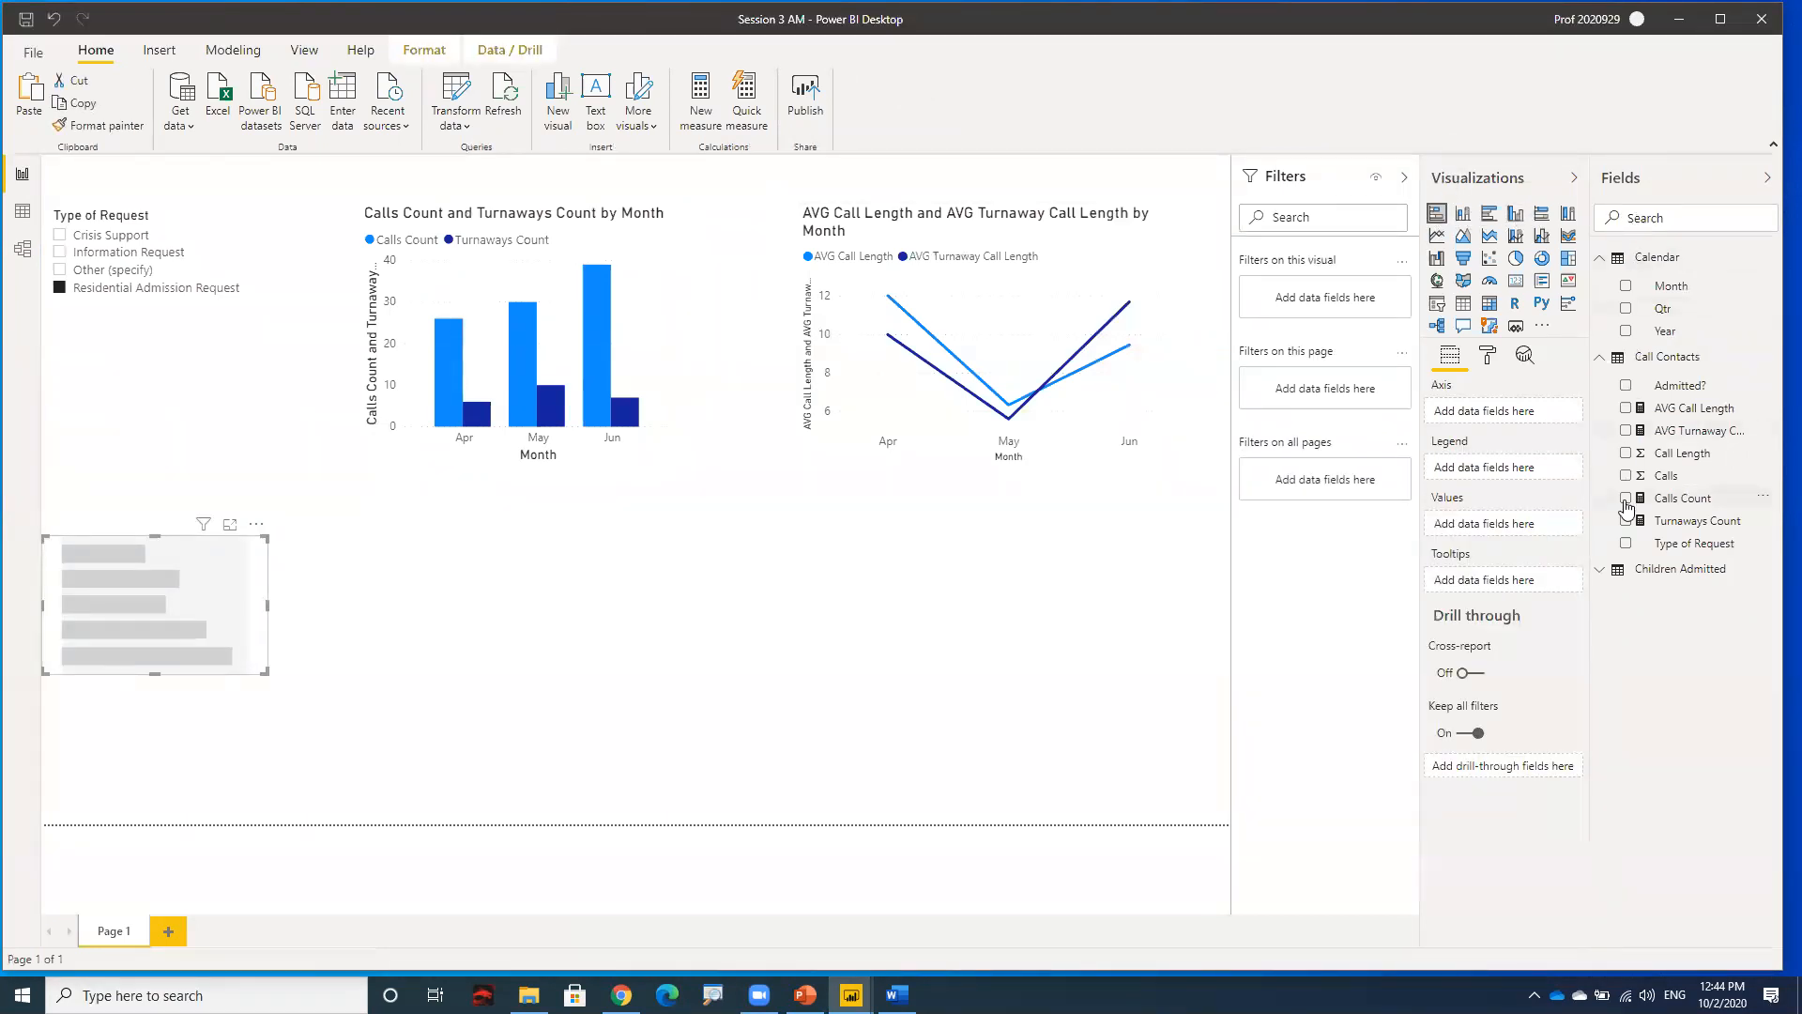
left_click(1603, 571)
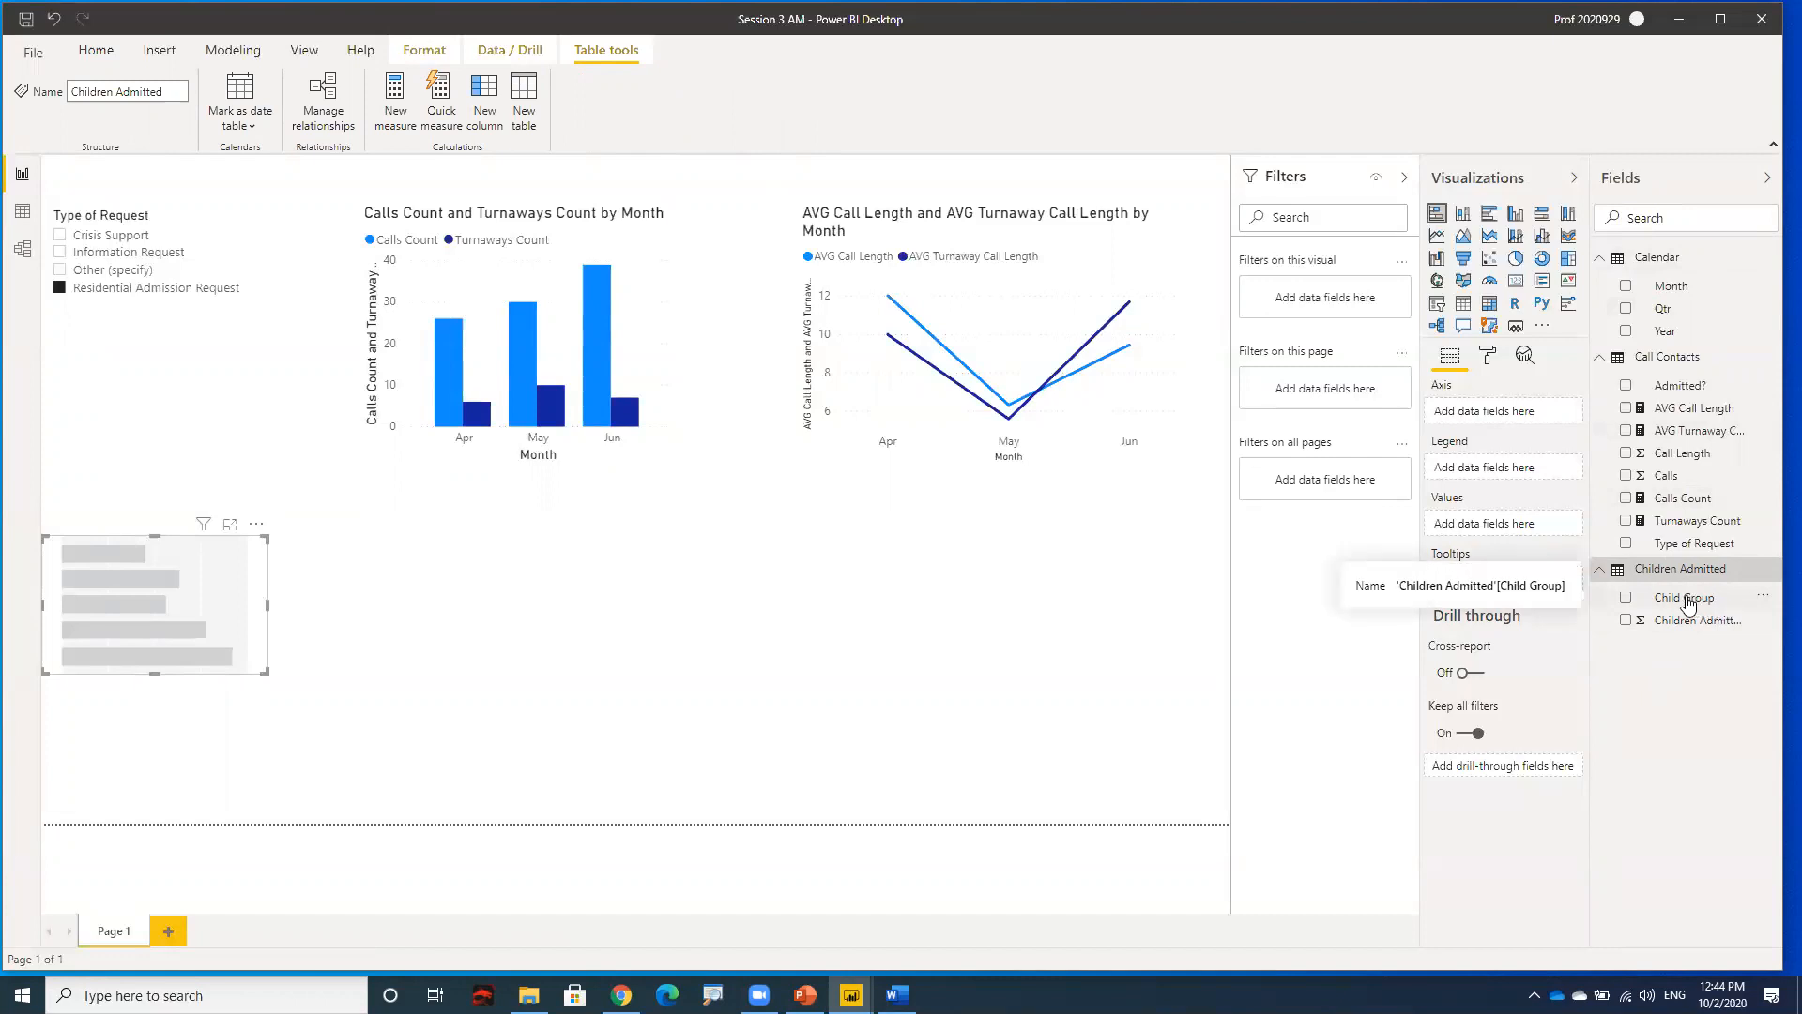
left_click_drag(1680, 602, 1491, 413)
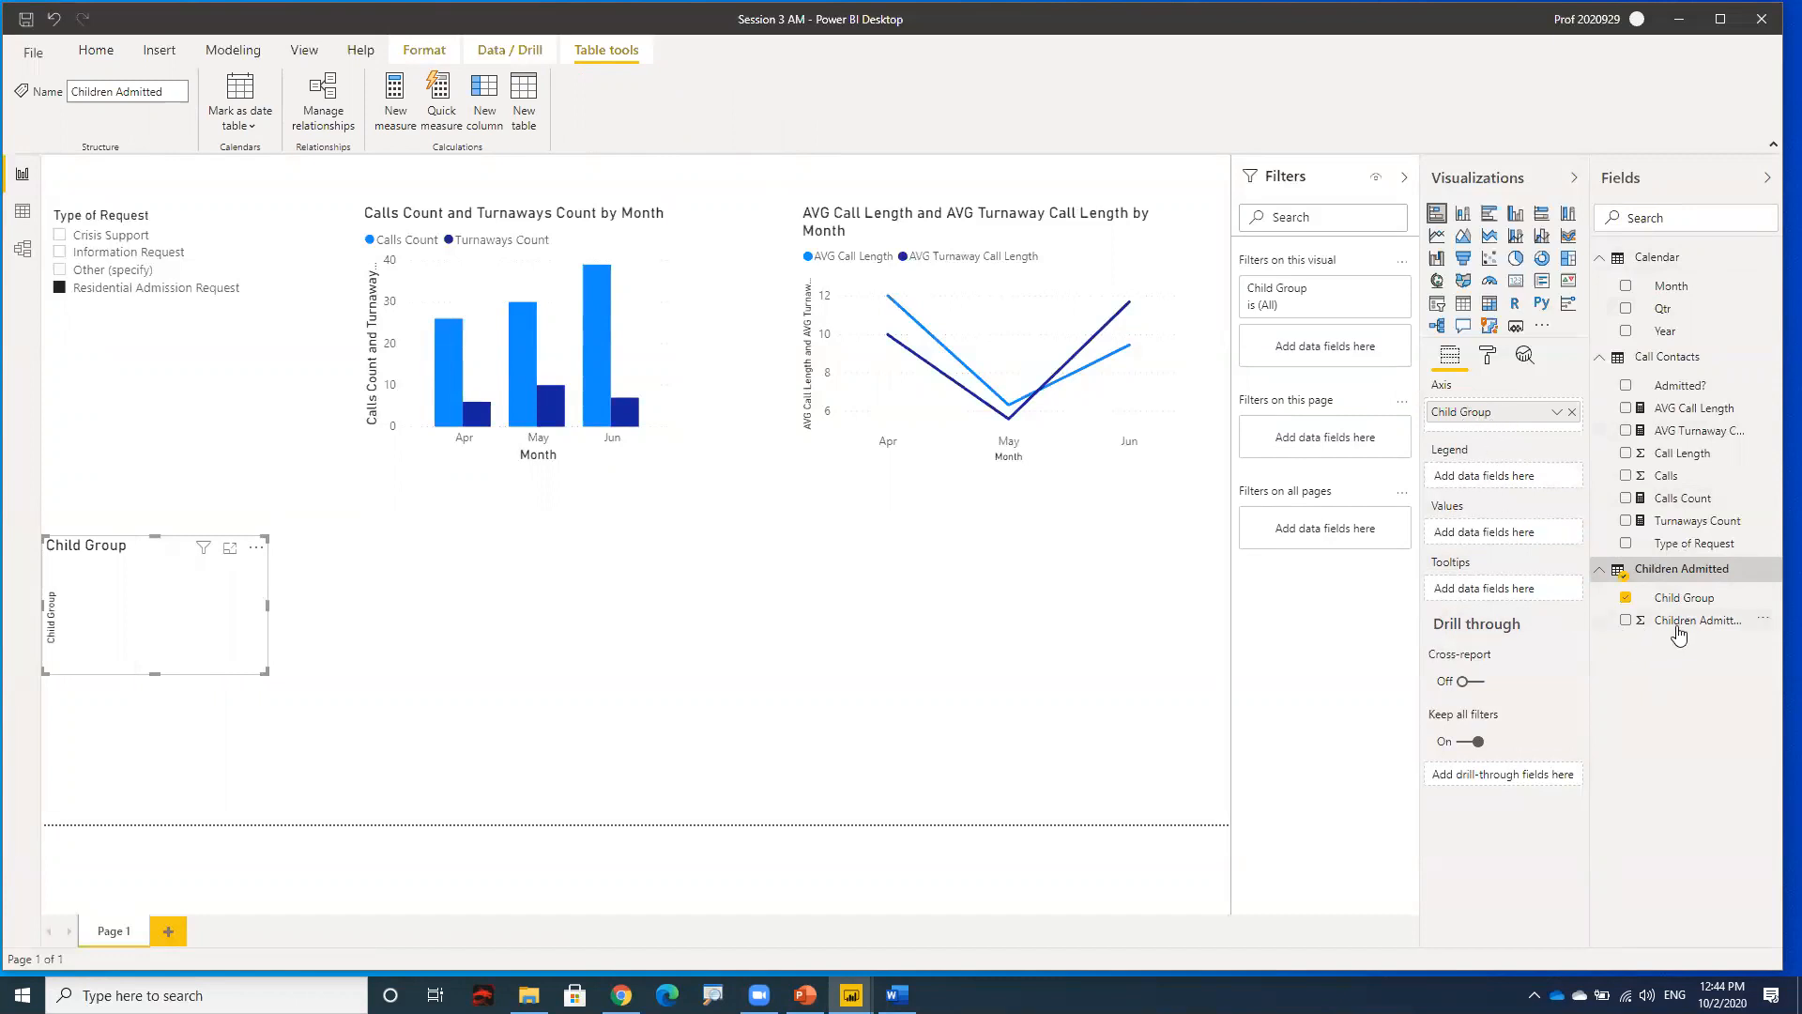
left_click_drag(1584, 598, 1488, 540)
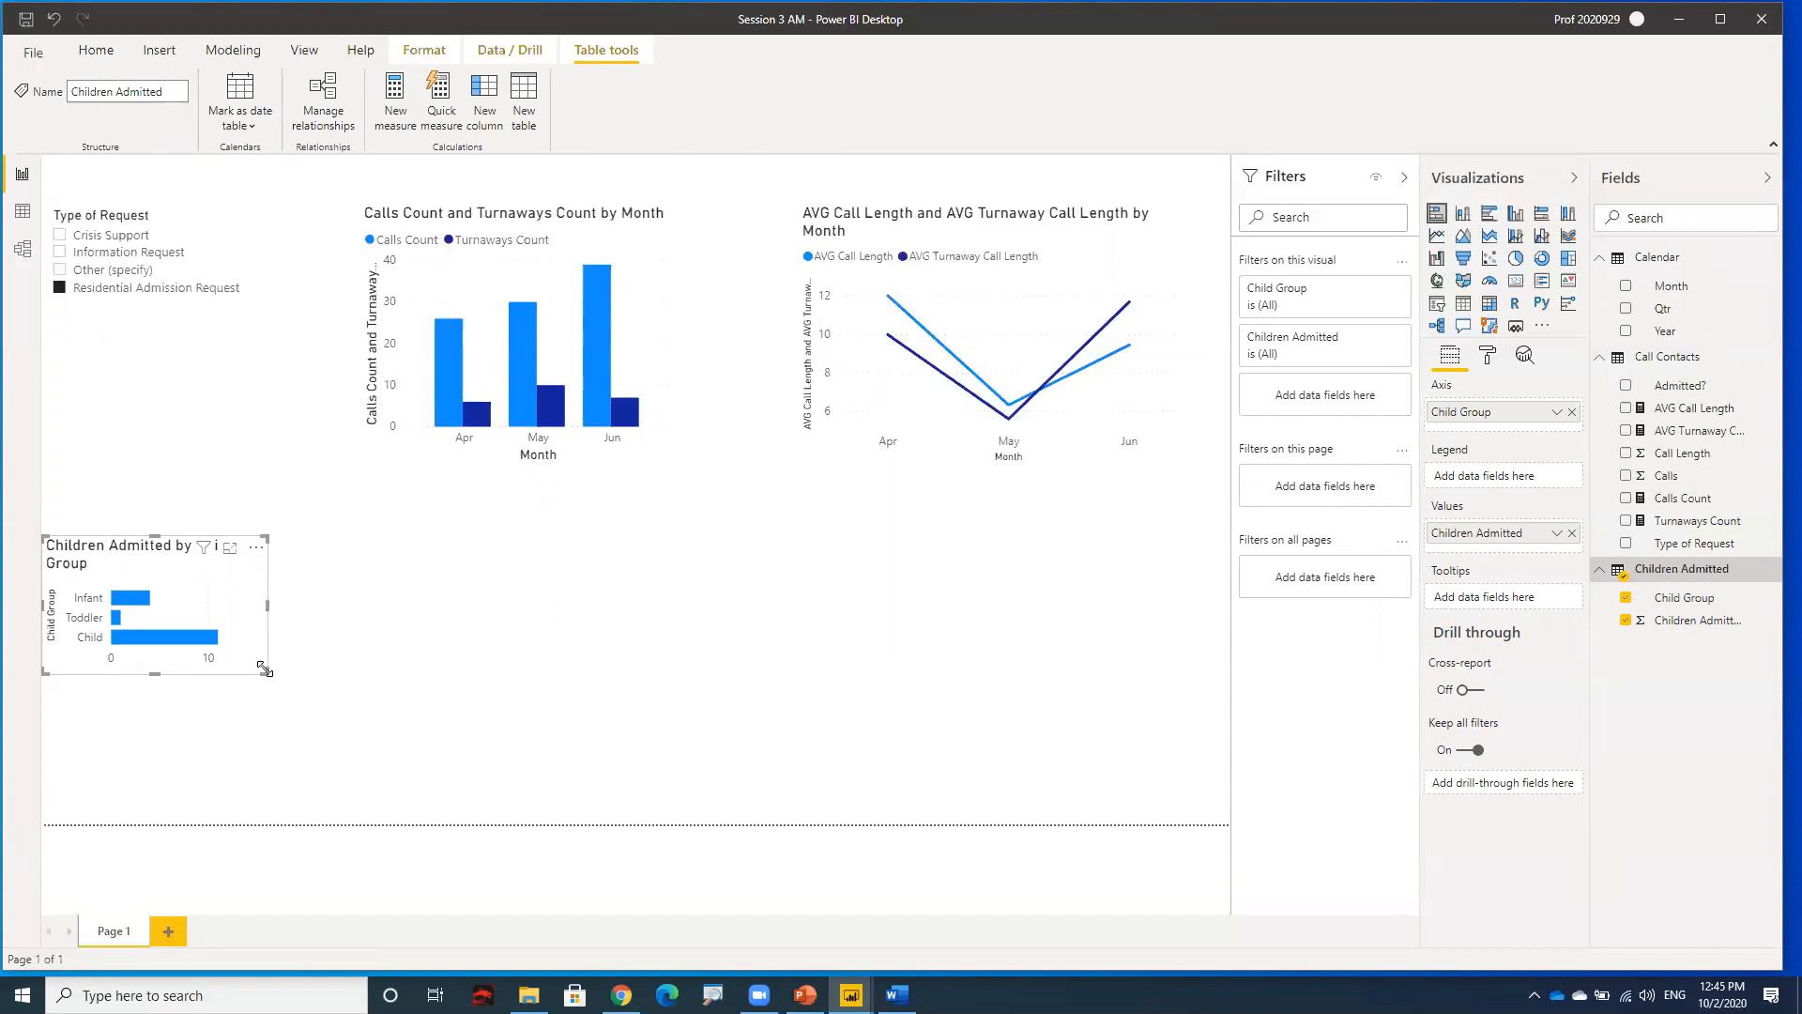
- Enlarge the Children Admitted by Child Group chart and position it beneath the slicer and the calls column chart
left_click_drag(266, 672, 378, 758)
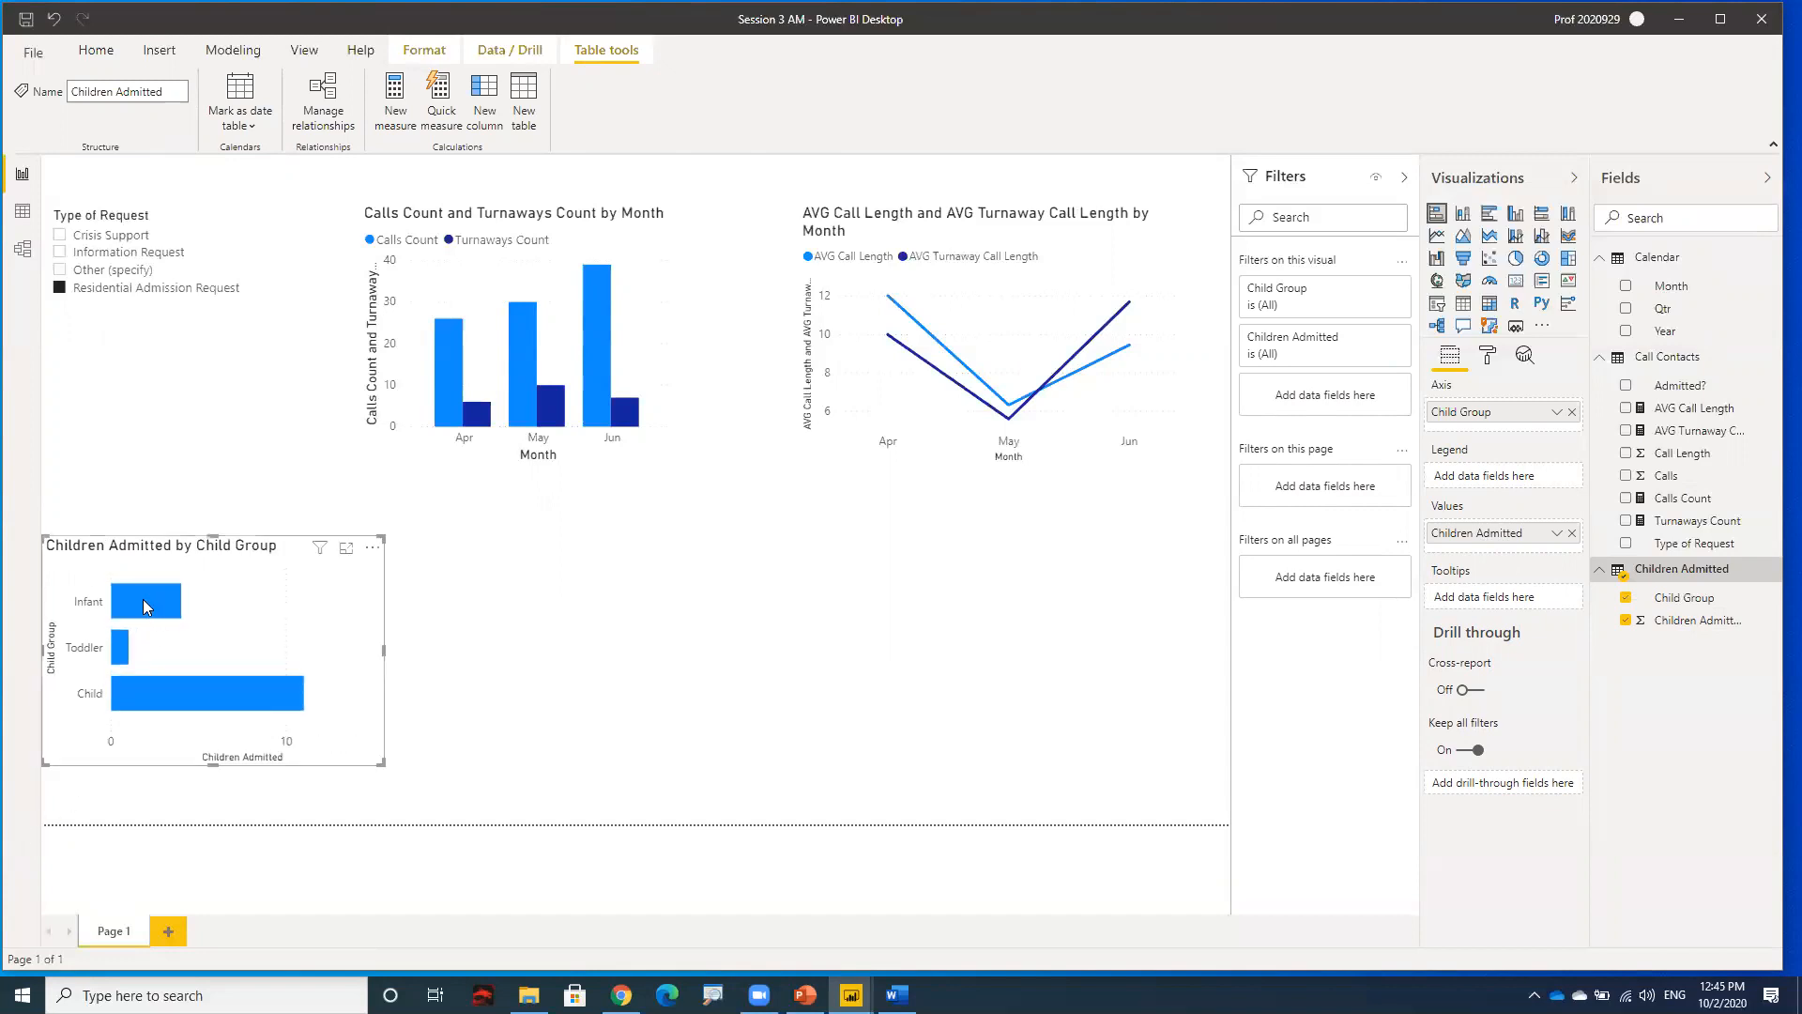
mouse_move(145, 605)
left_click_drag(103, 554, 217, 555)
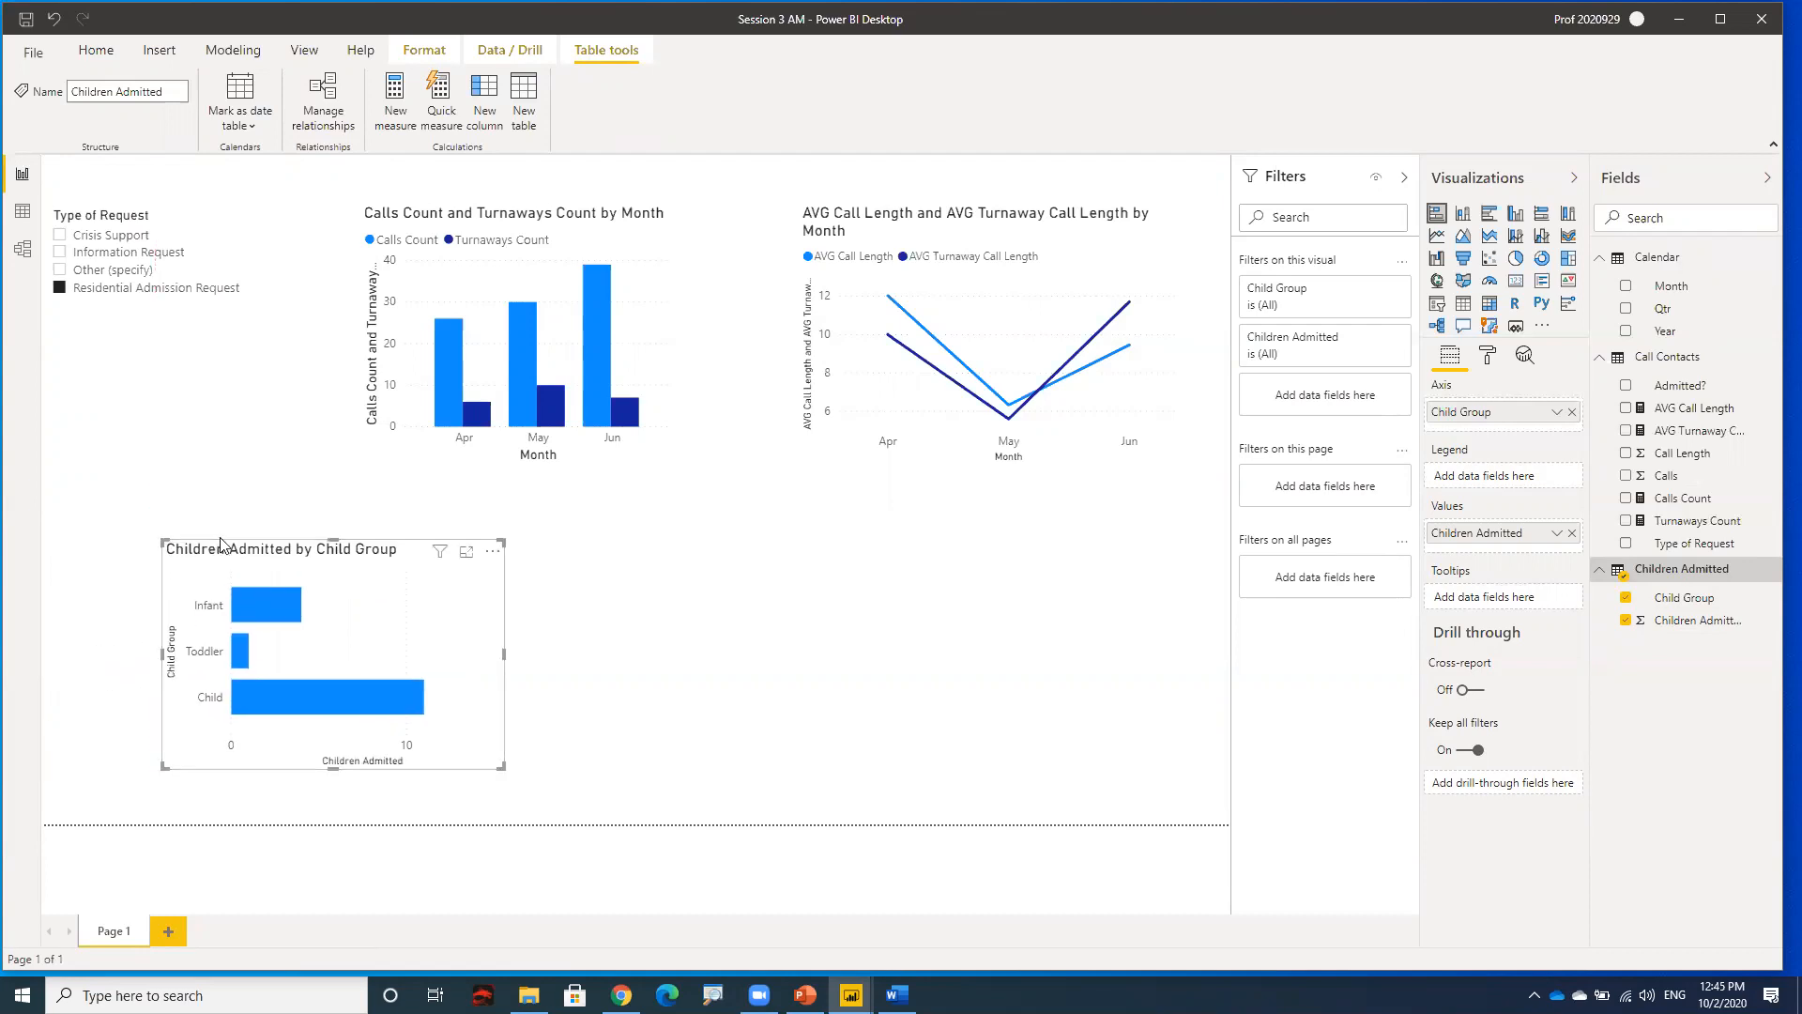
left_click(150, 496)
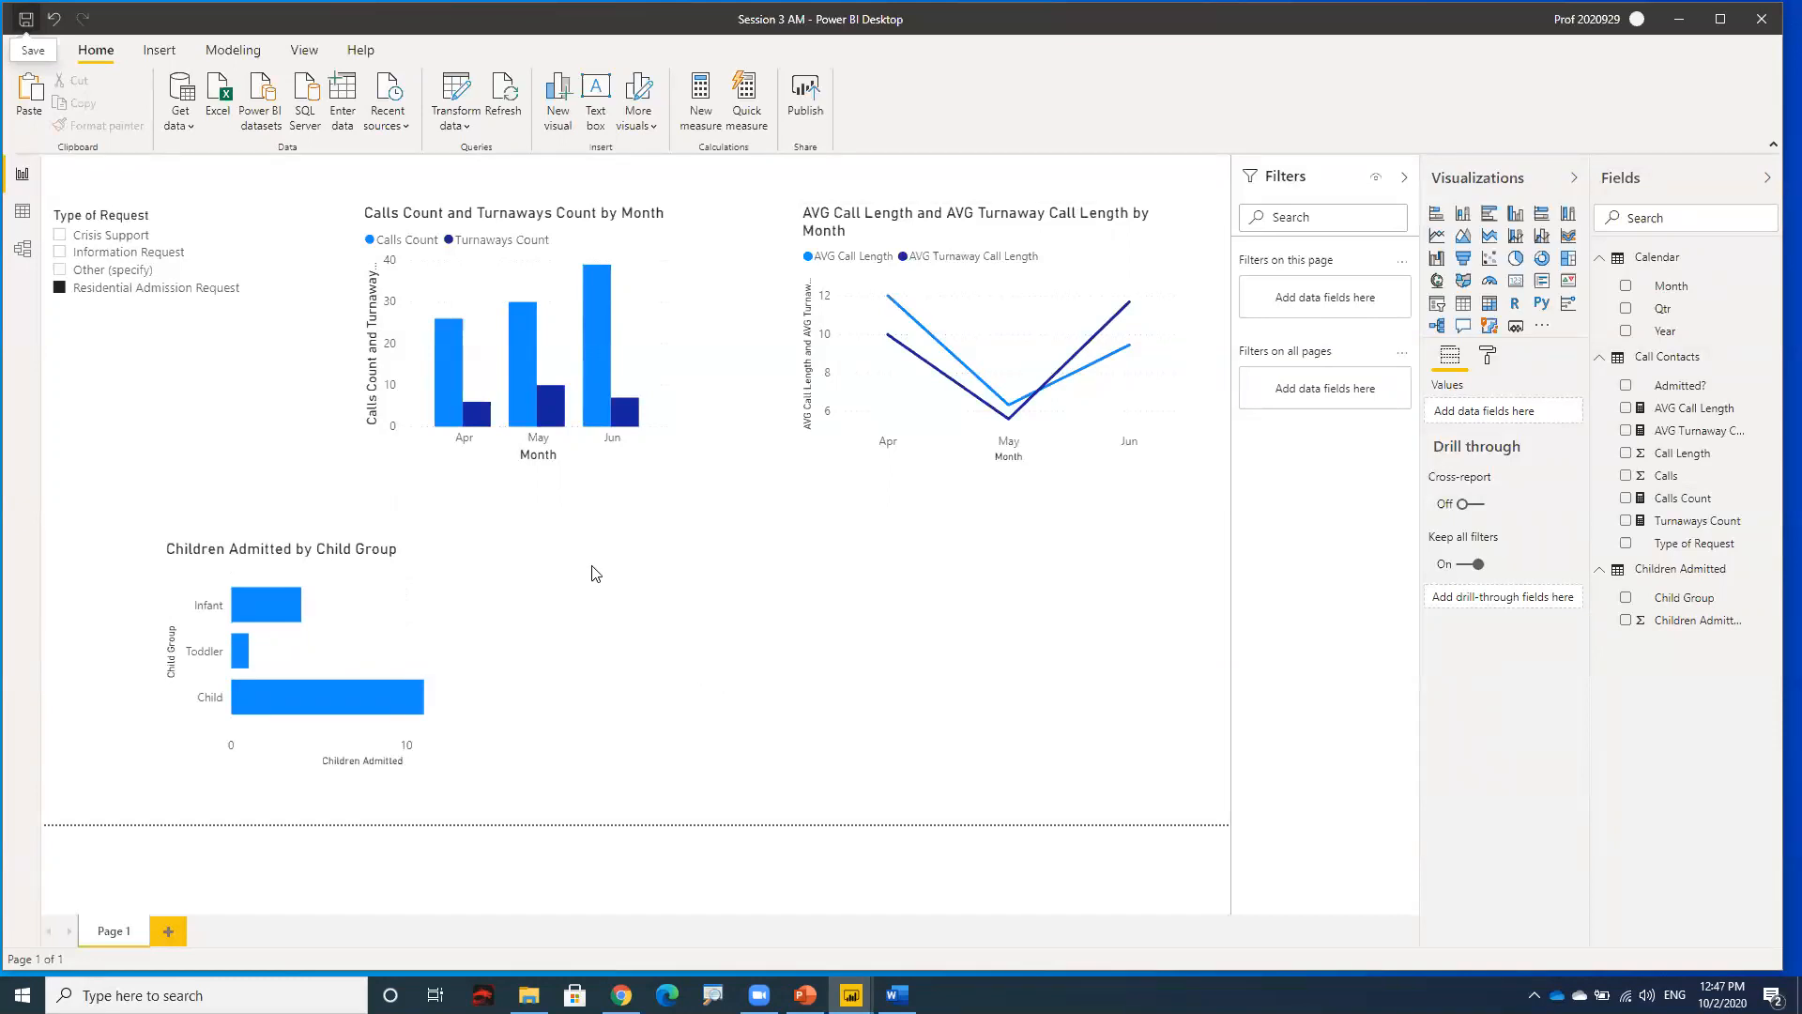
- Cross-highlight the report by April in the Calls Count chart, examine the child group bars, and clear the highlight
left_click(456, 422)
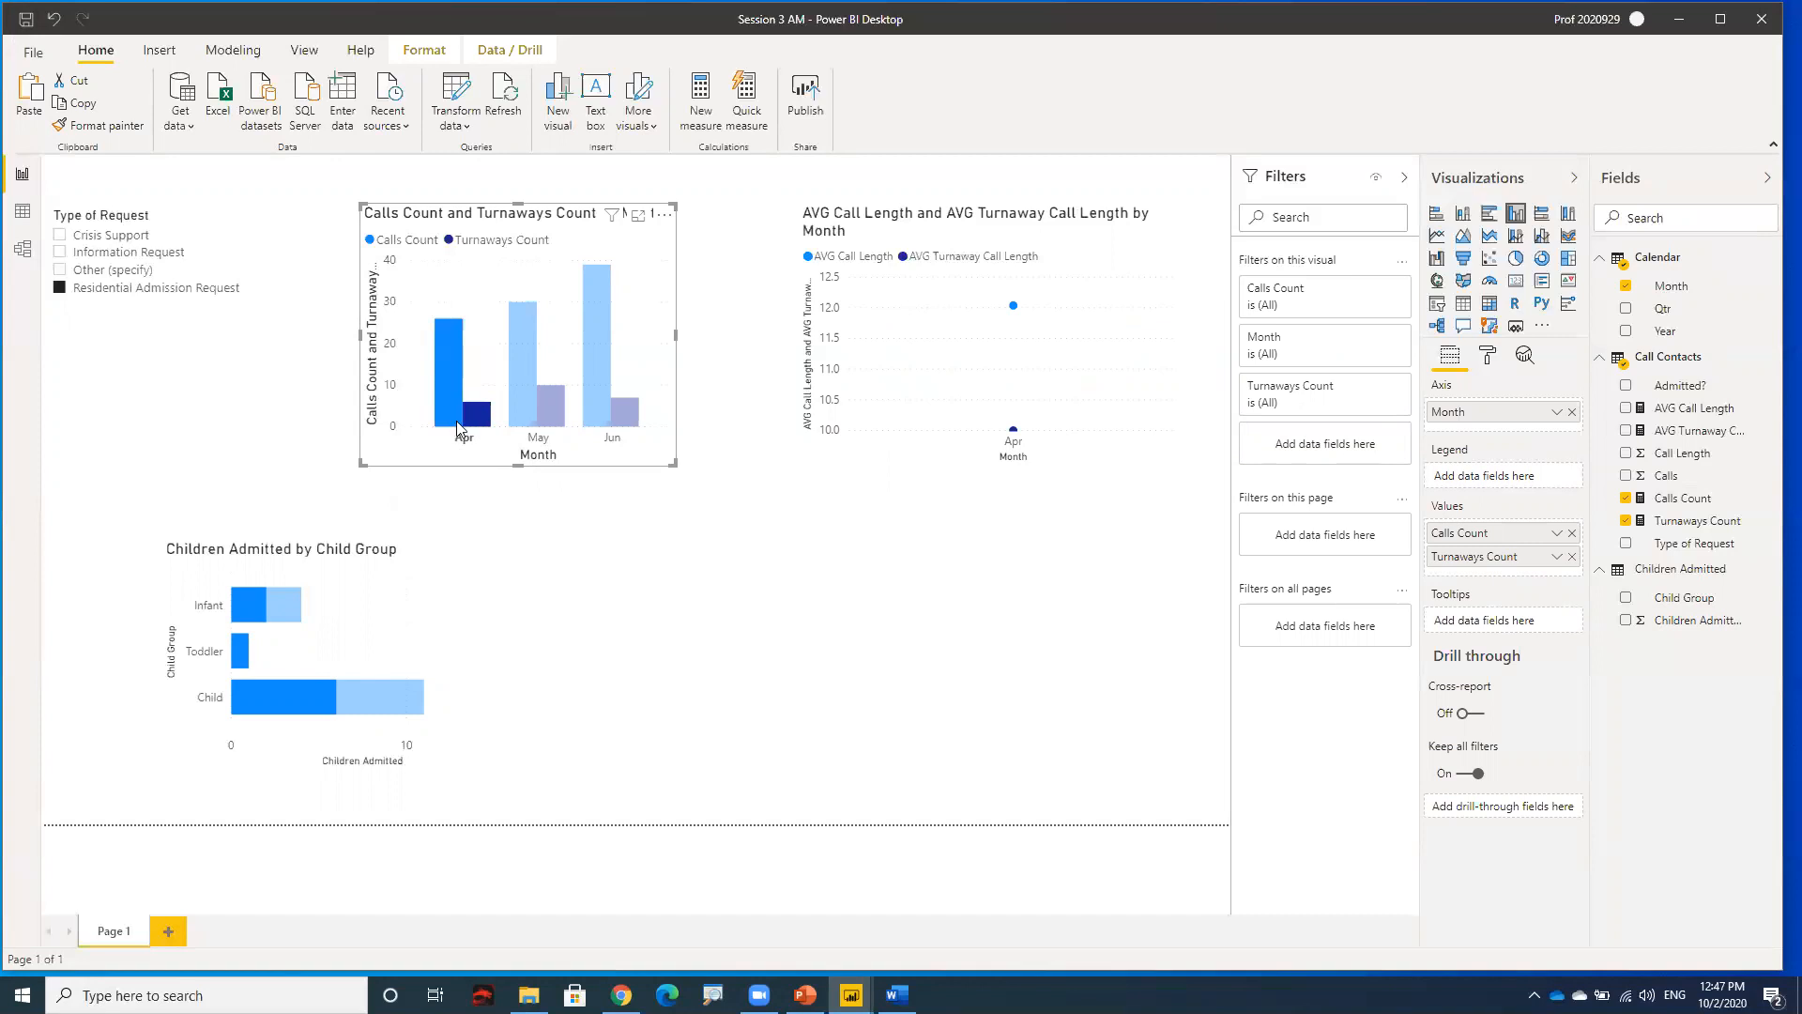
mouse_move(457, 424)
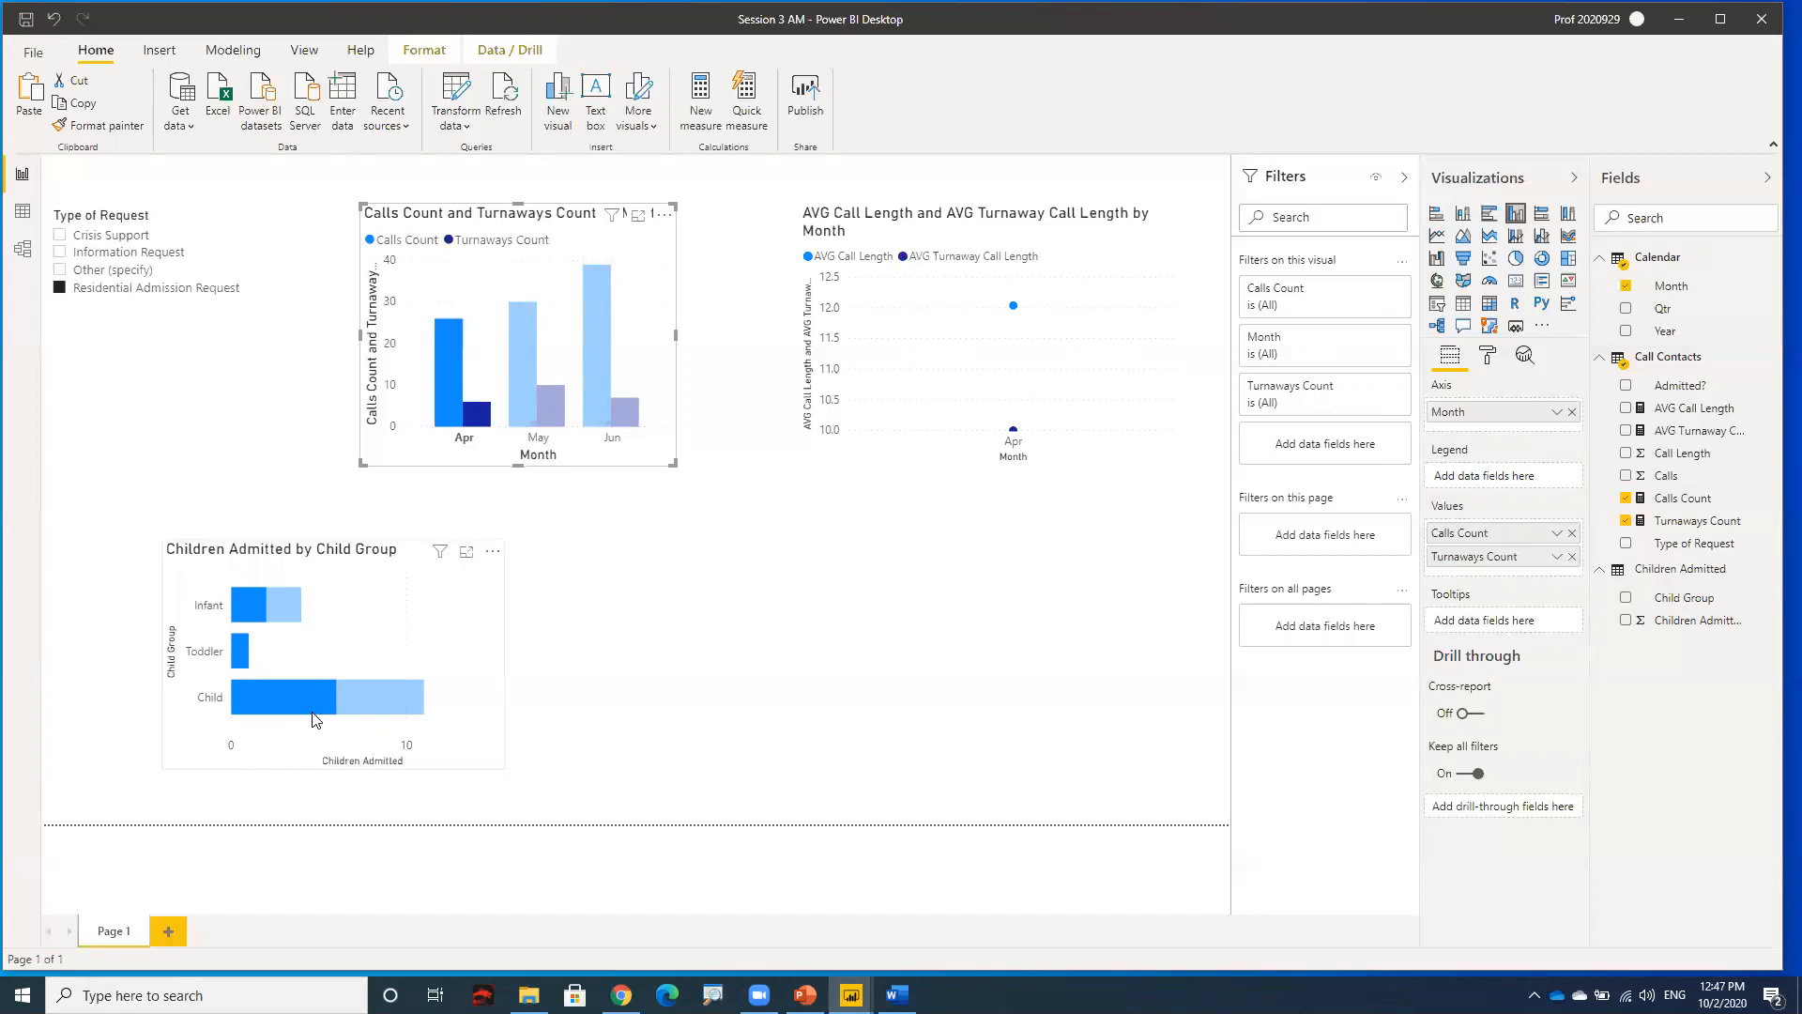
mouse_move(286, 707)
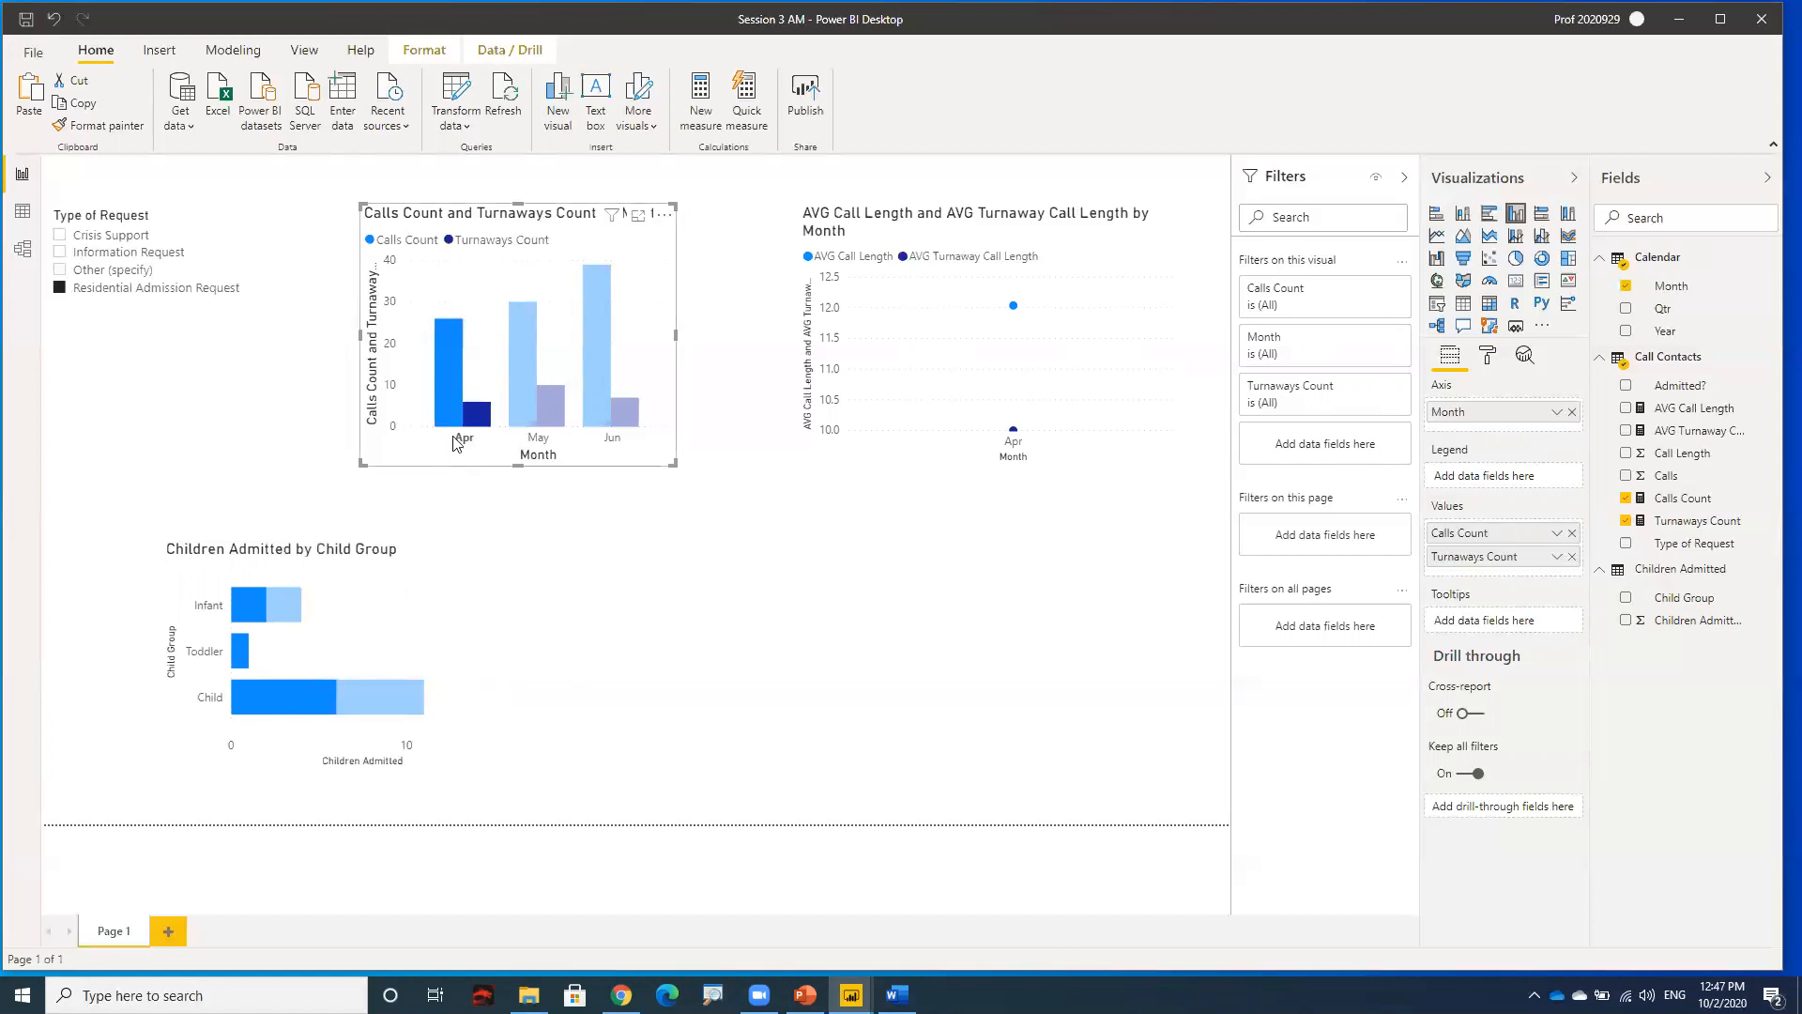
mouse_move(253, 605)
left_click(466, 425)
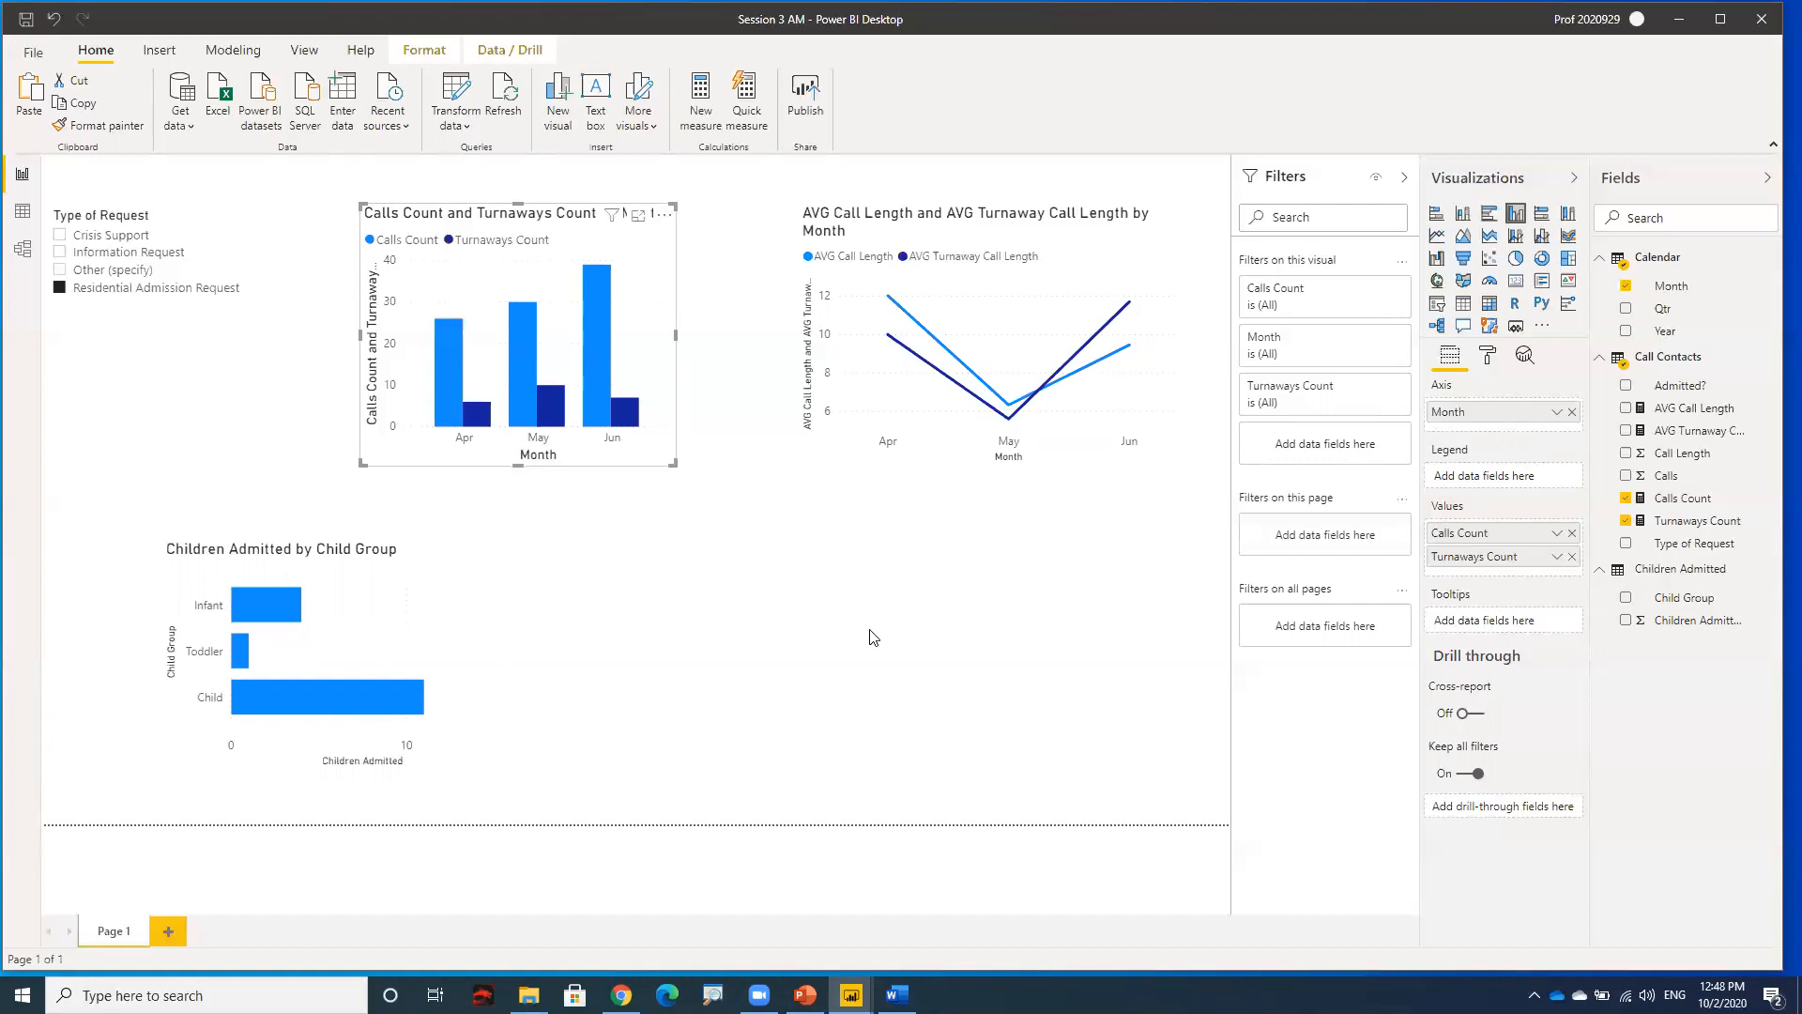
- Turn on interaction editing for the Type of Request slicer
left_click(96, 218)
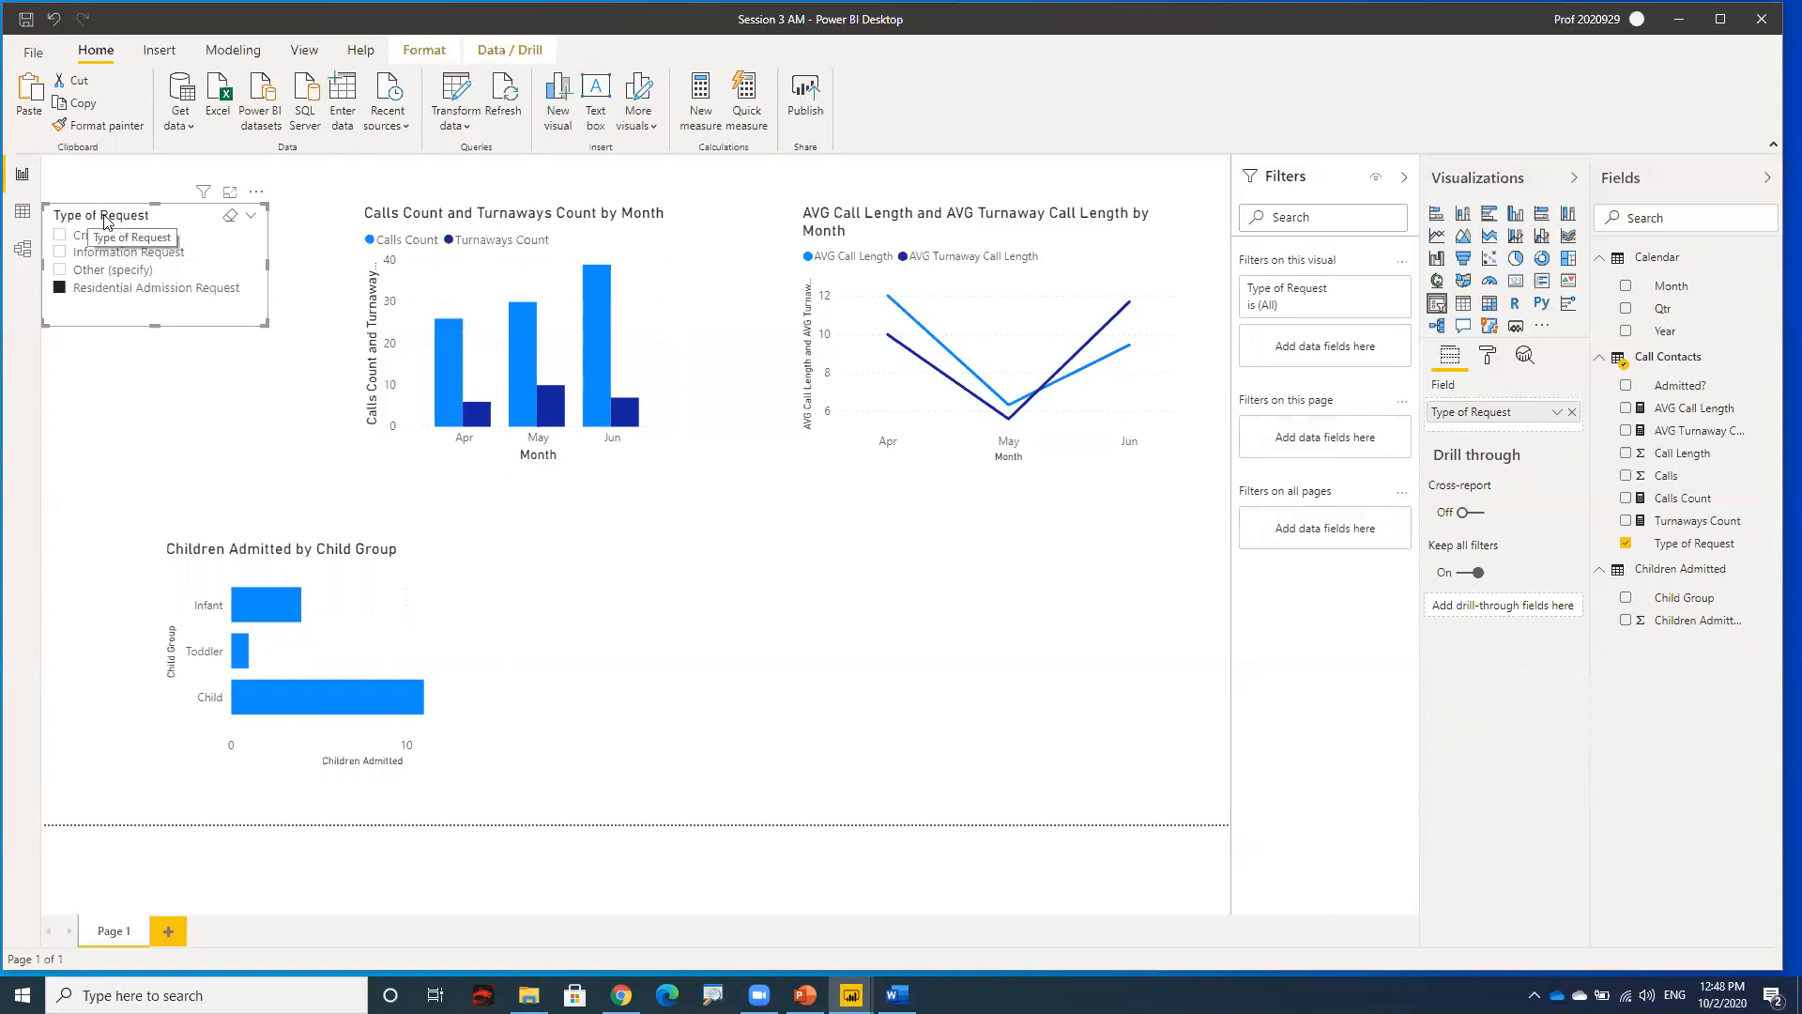
left_click(424, 54)
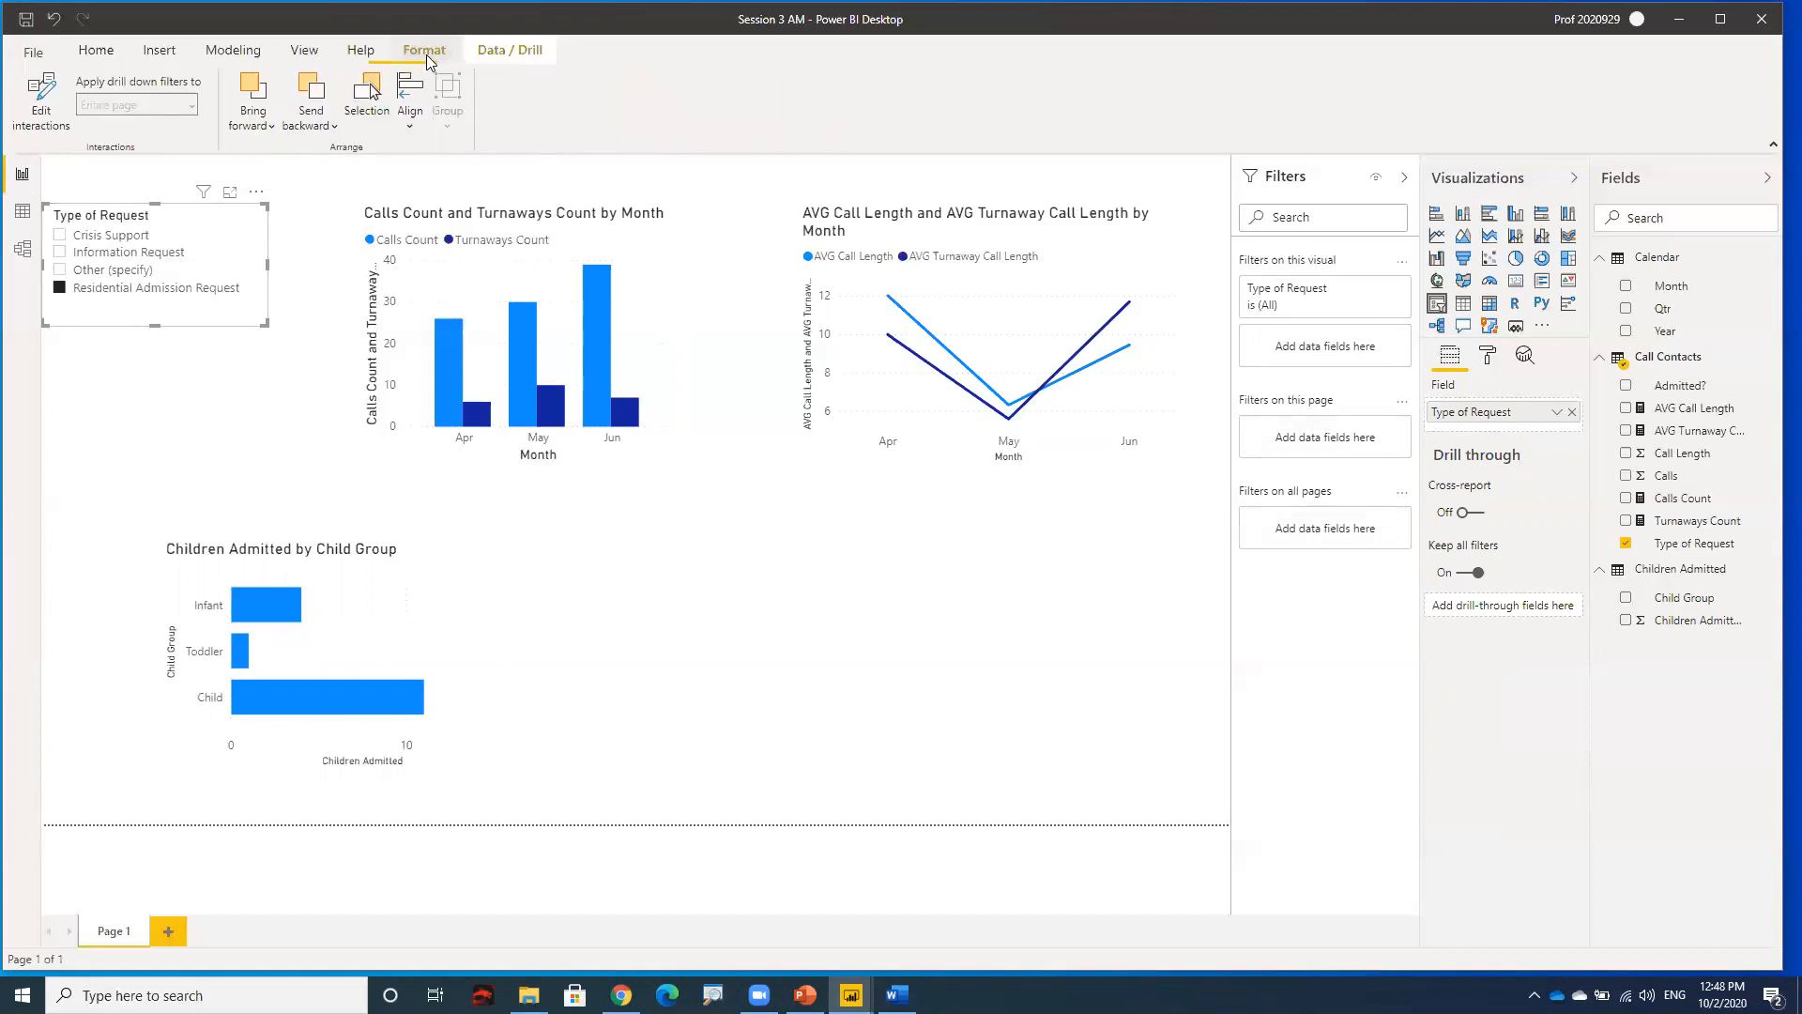
left_click(53, 124)
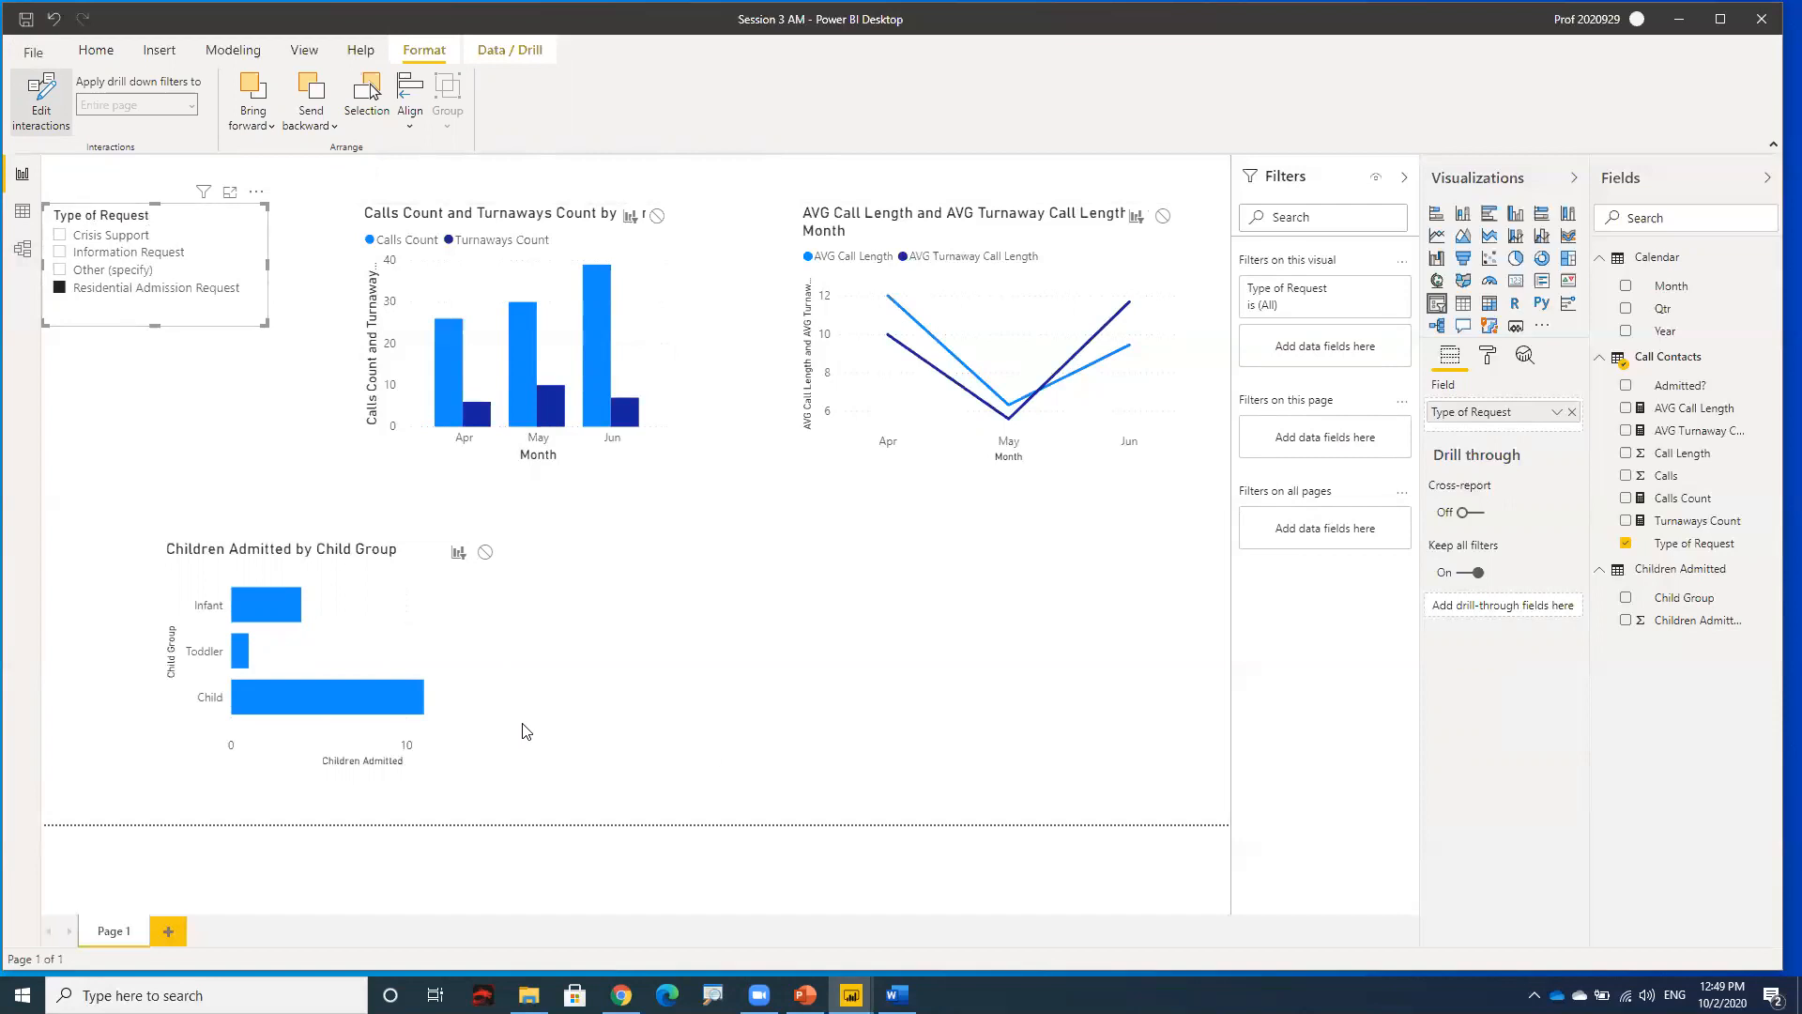
- Set no interaction from the Type of Request slicer to Children Admitted, and from the calls column chart to the average-length line chart, testing with April
left_click(485, 554)
left_click(393, 218)
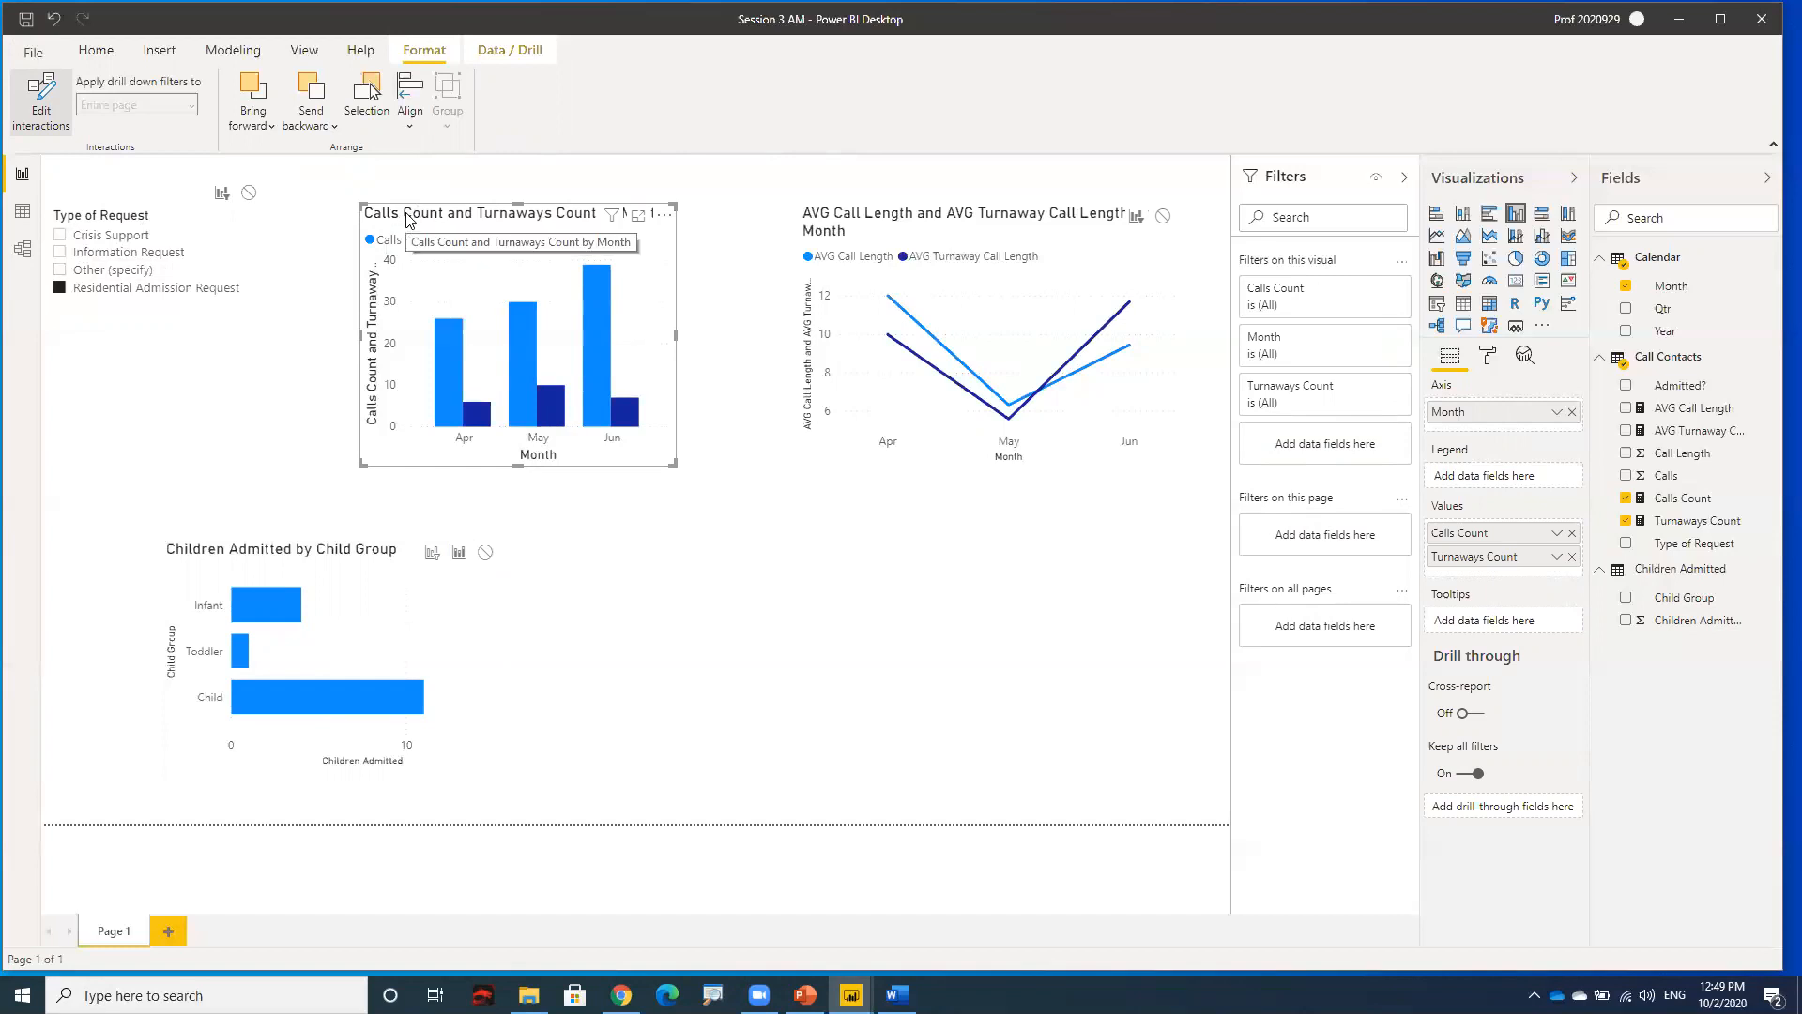
left_click(466, 438)
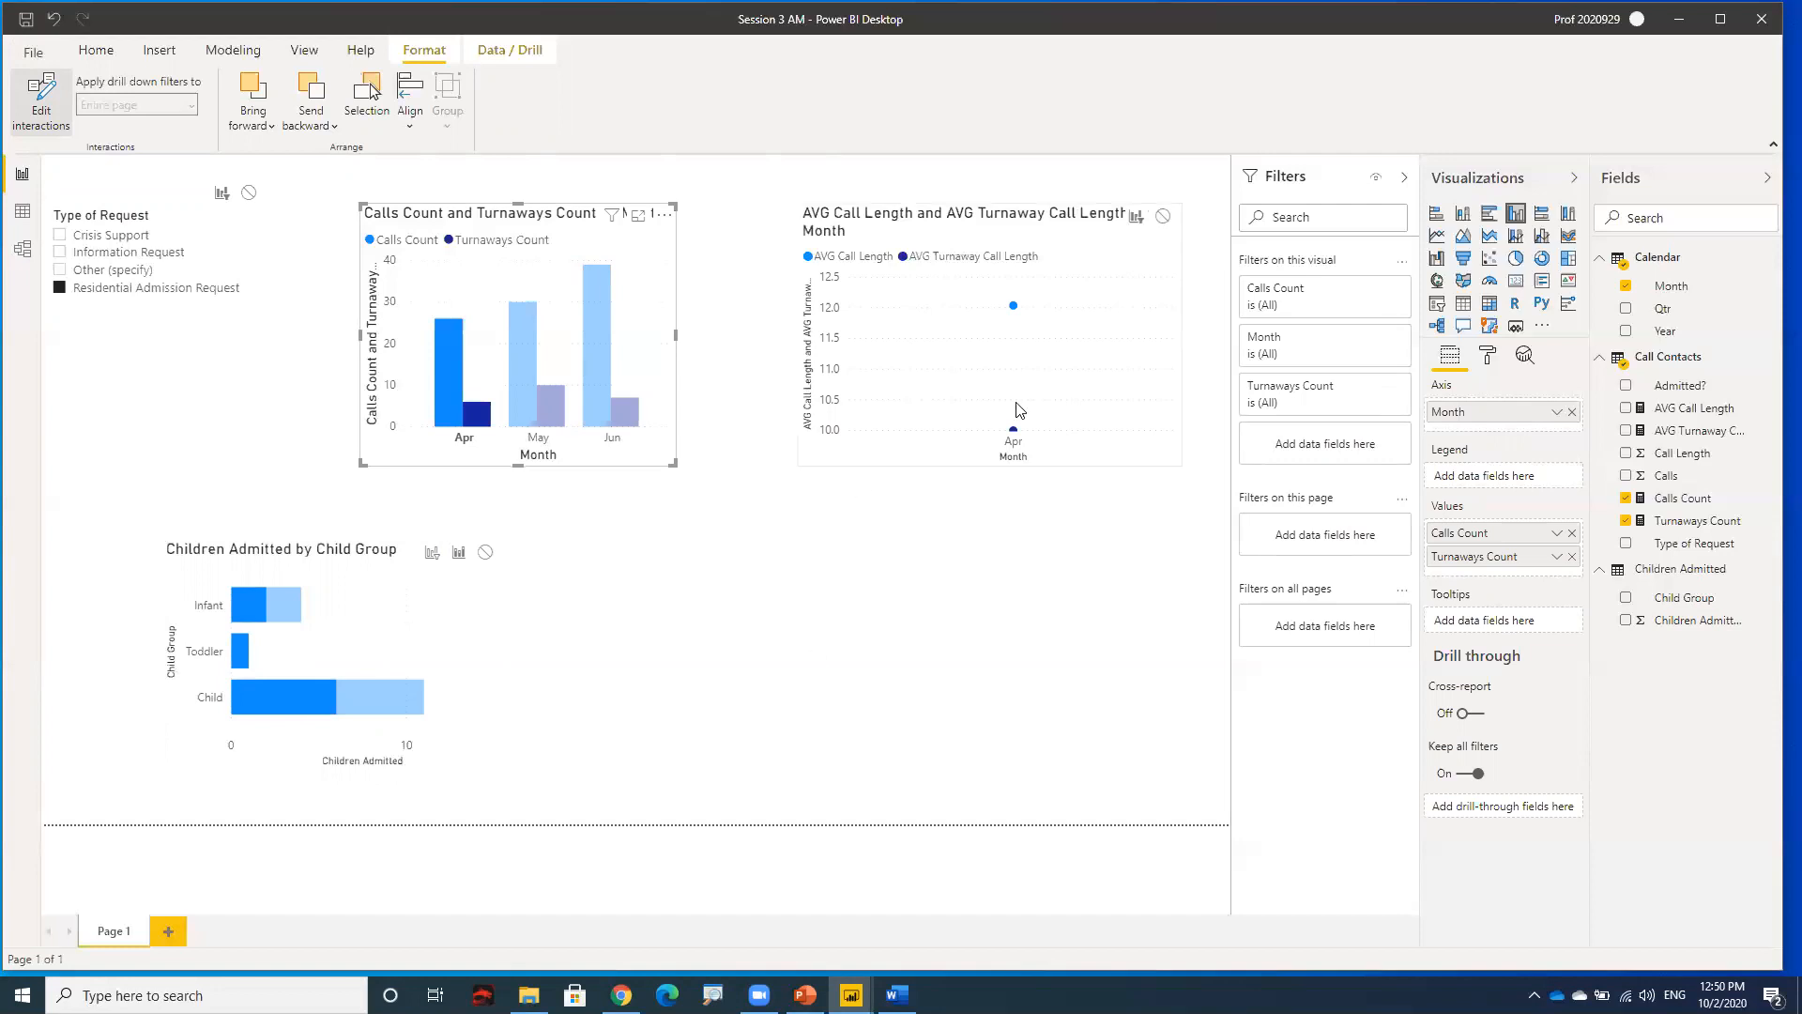
left_click(1163, 217)
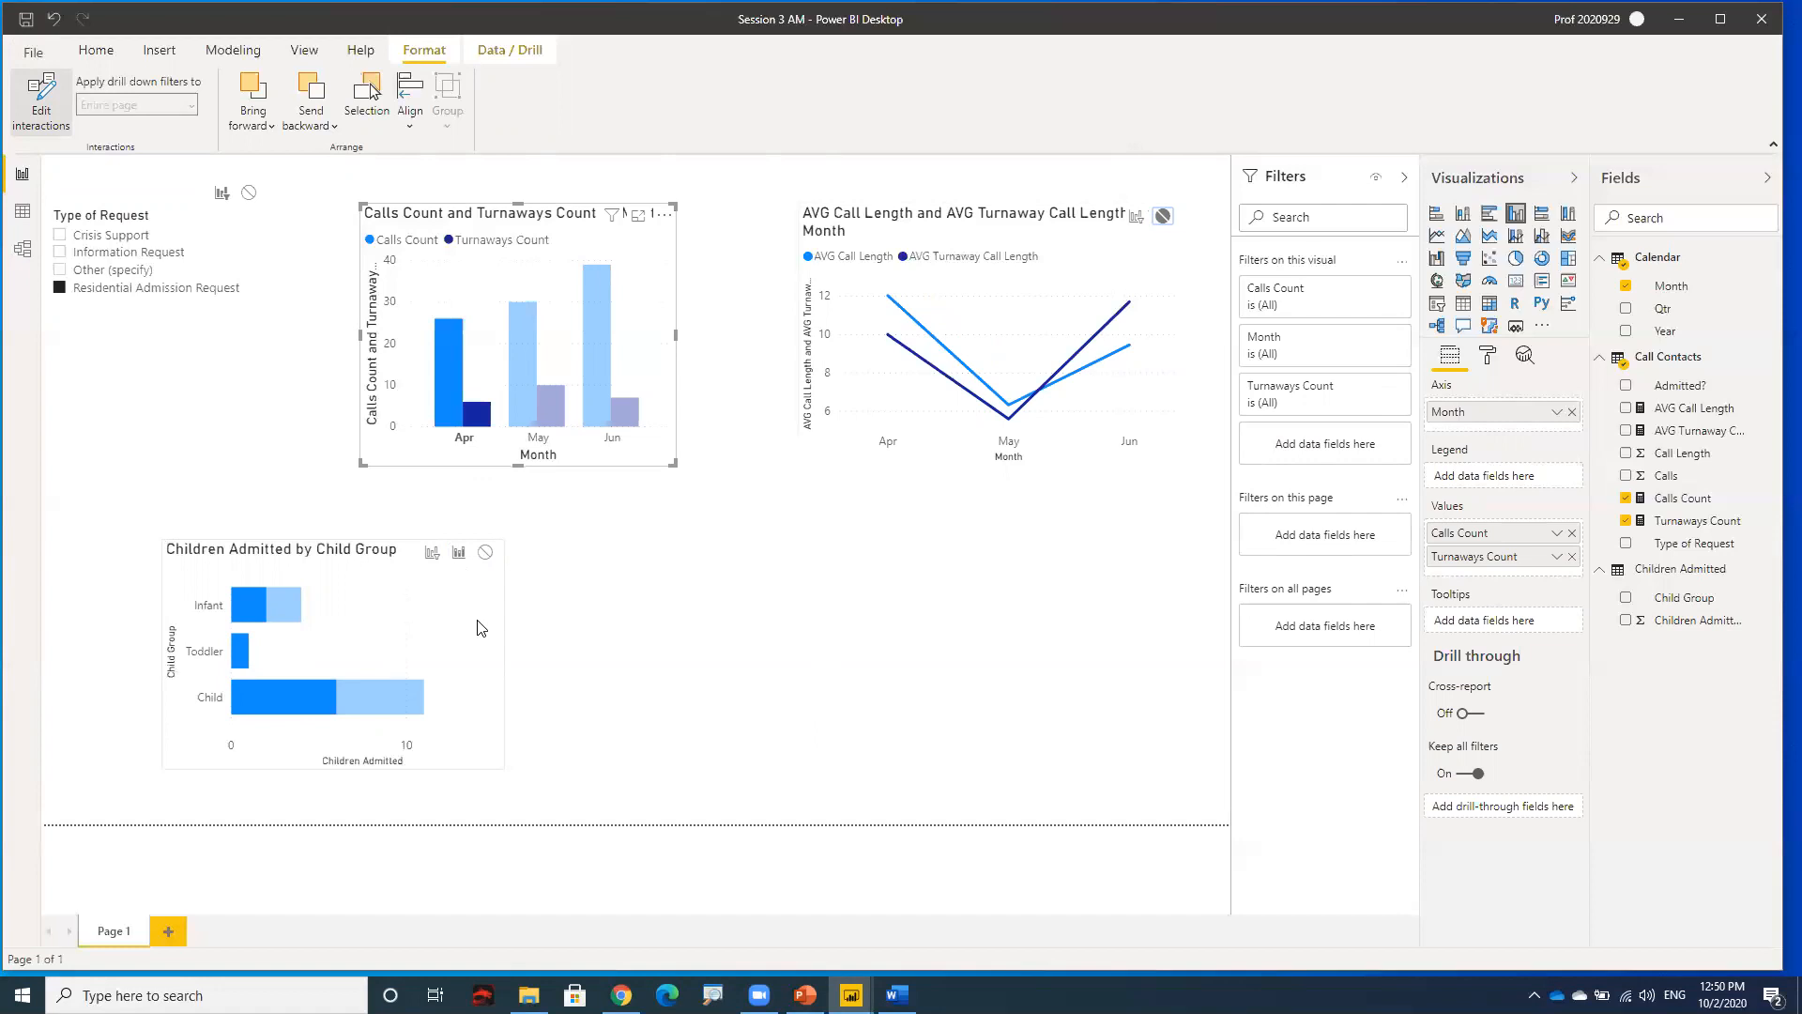
- Try filtering instead of highlighting the Children Admitted chart from the calls column chart, and switch back to highlighting
left_click(431, 555)
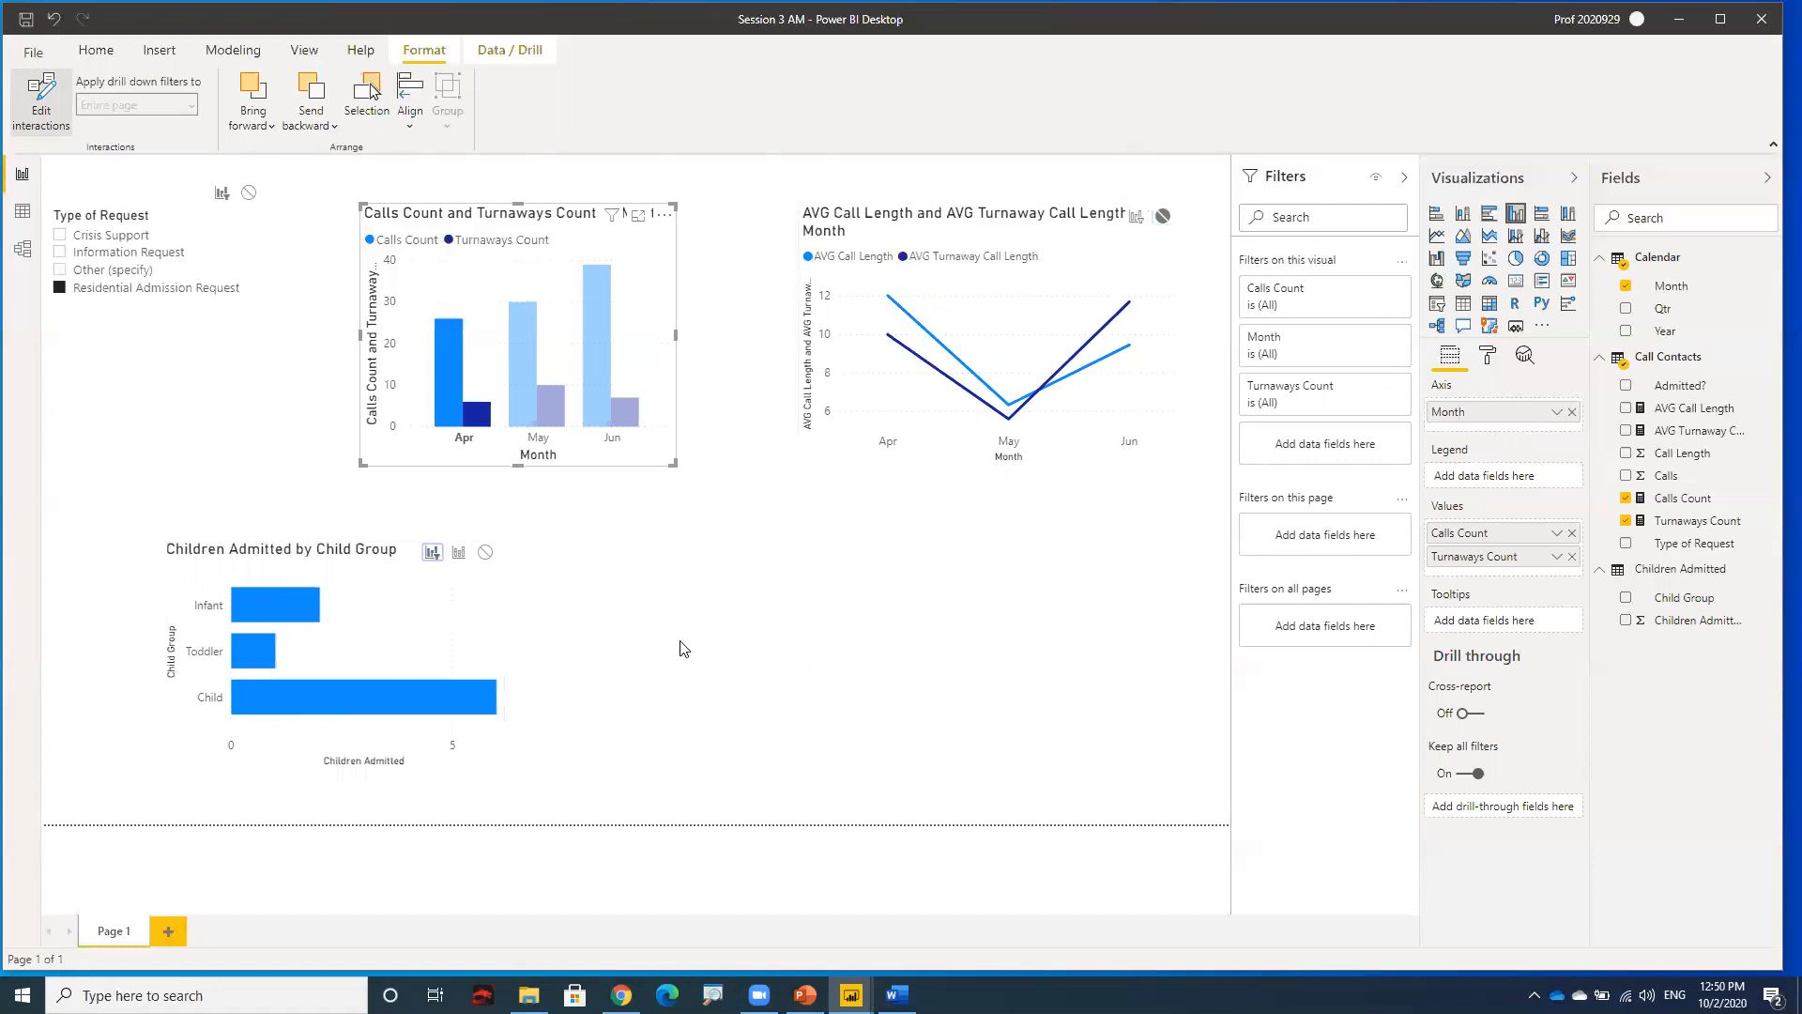
mouse_move(303, 609)
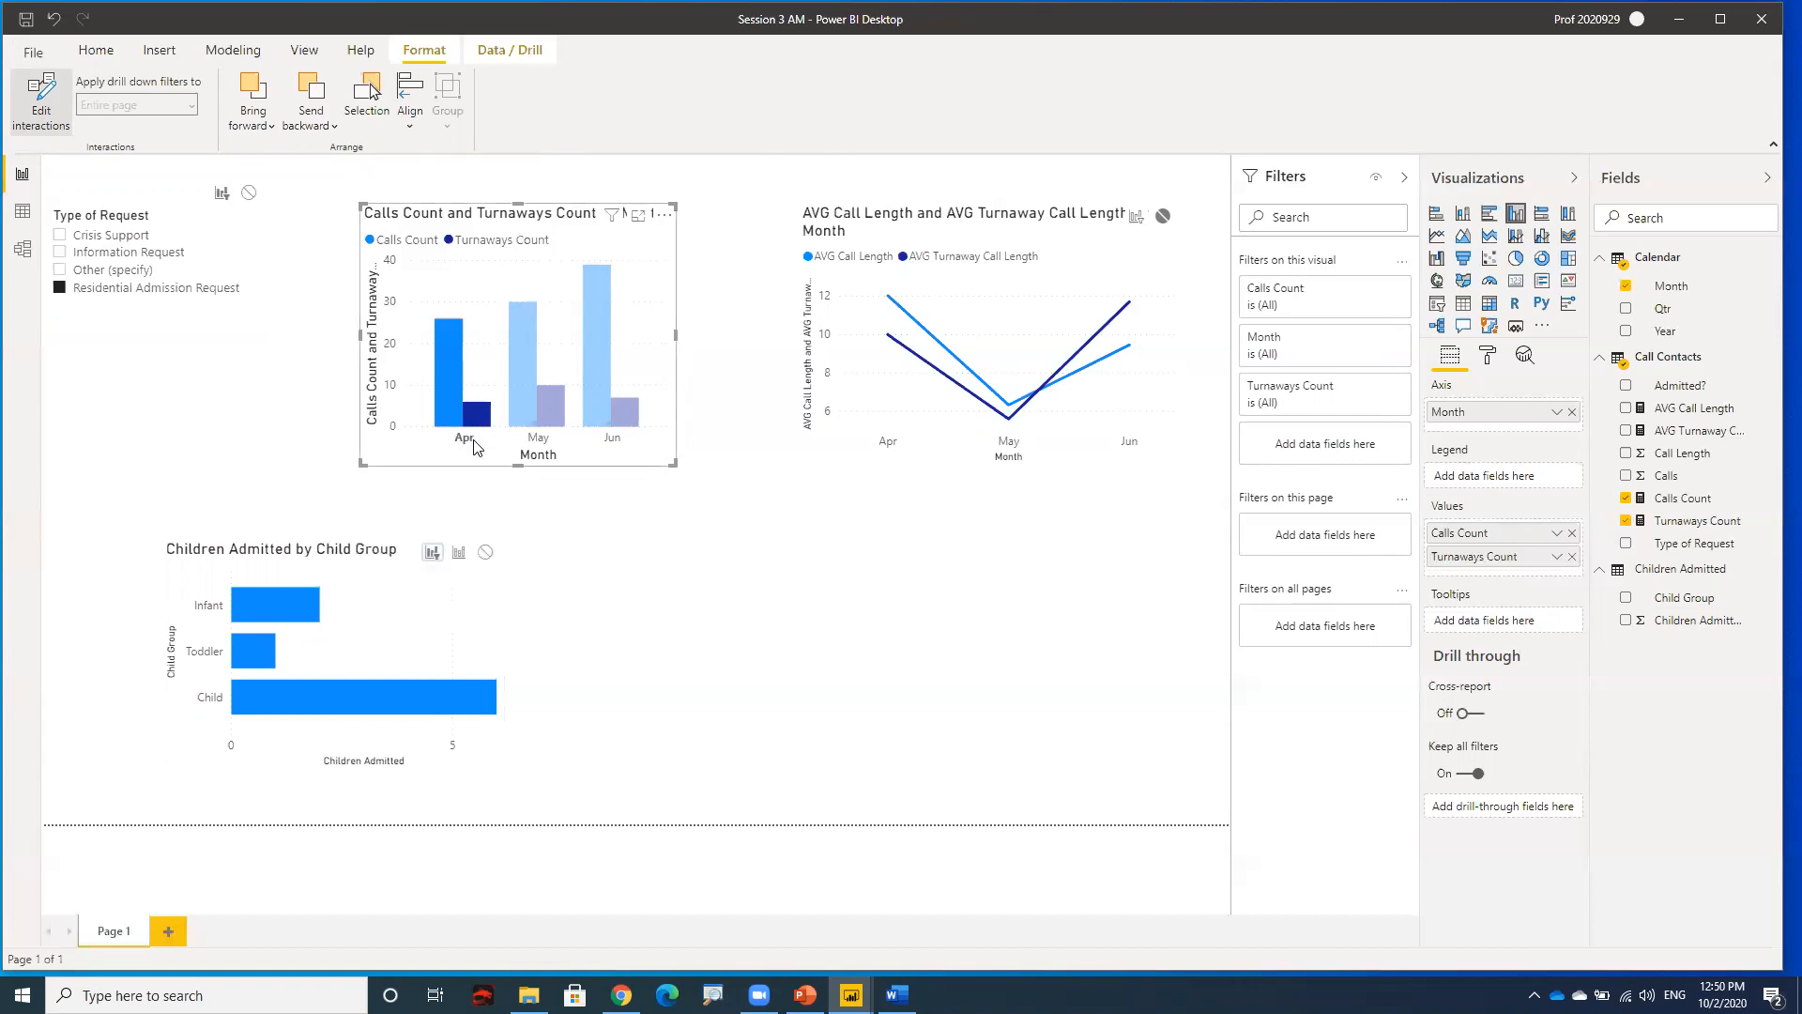
left_click(459, 554)
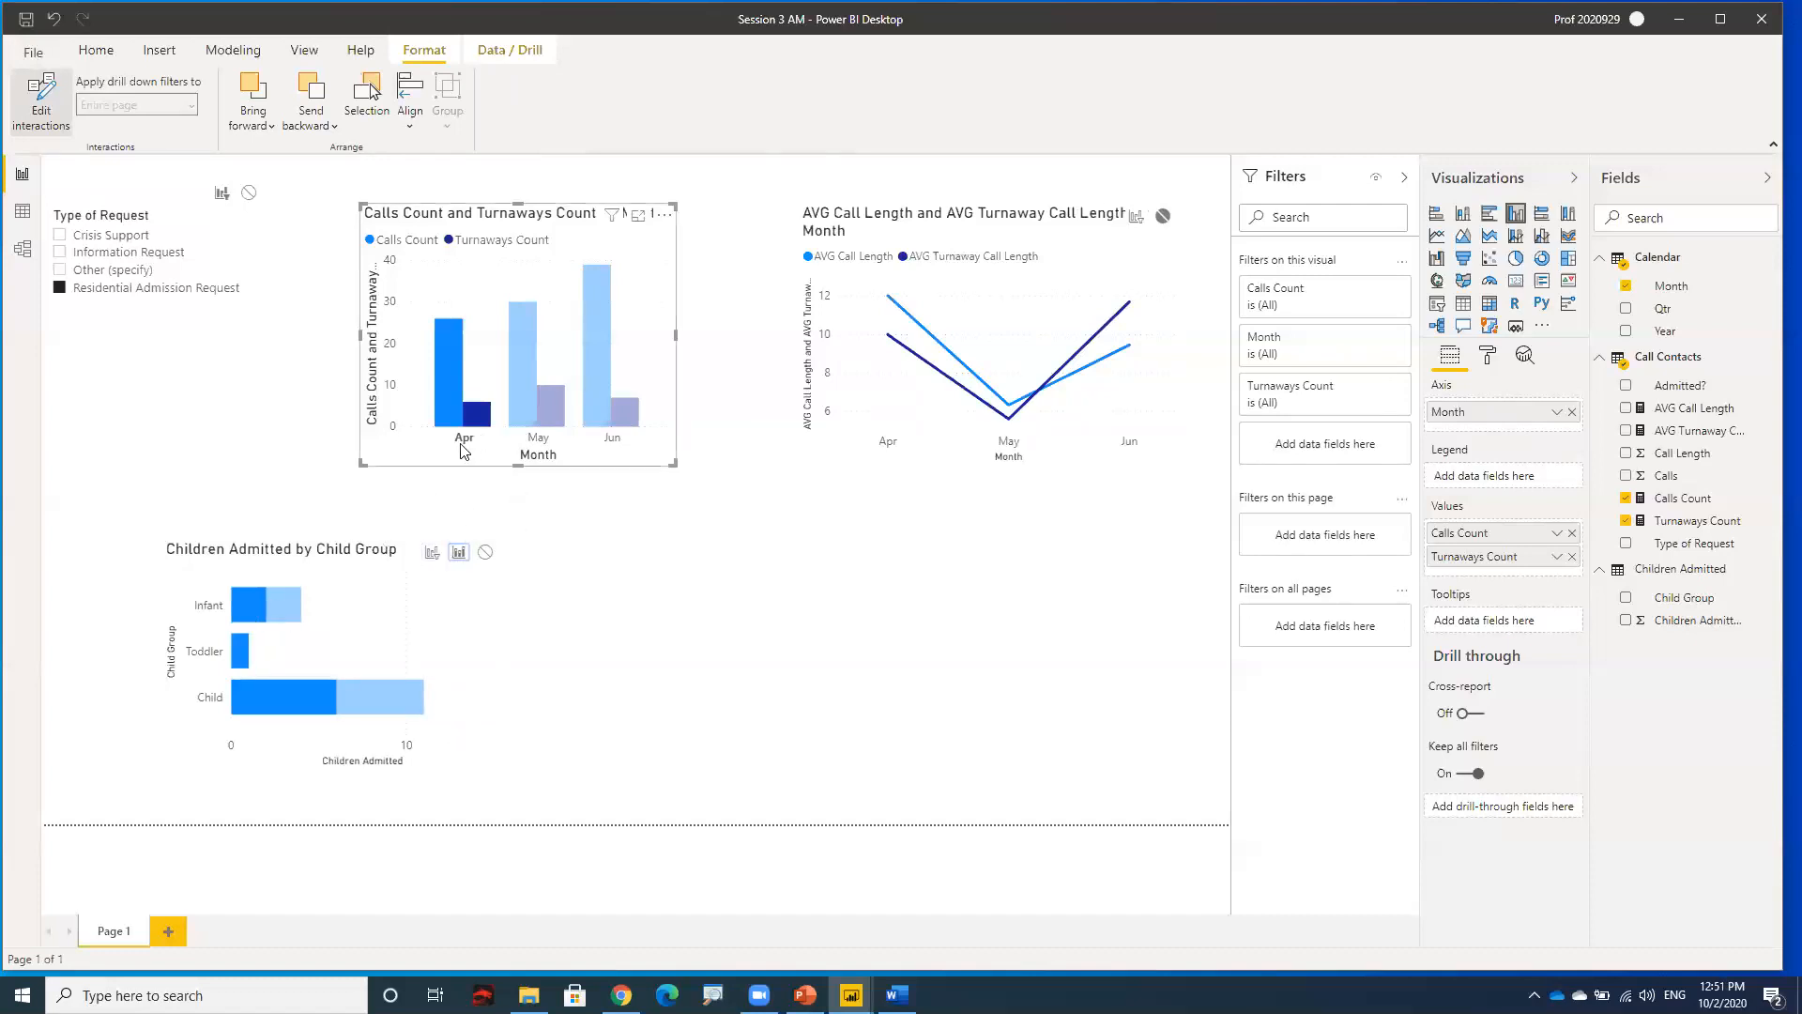
- Set the calls column chart to have no interaction with the Type of Request slicer, and clear the April selection
mouse_move(474, 432)
left_click(248, 195)
left_click(470, 422)
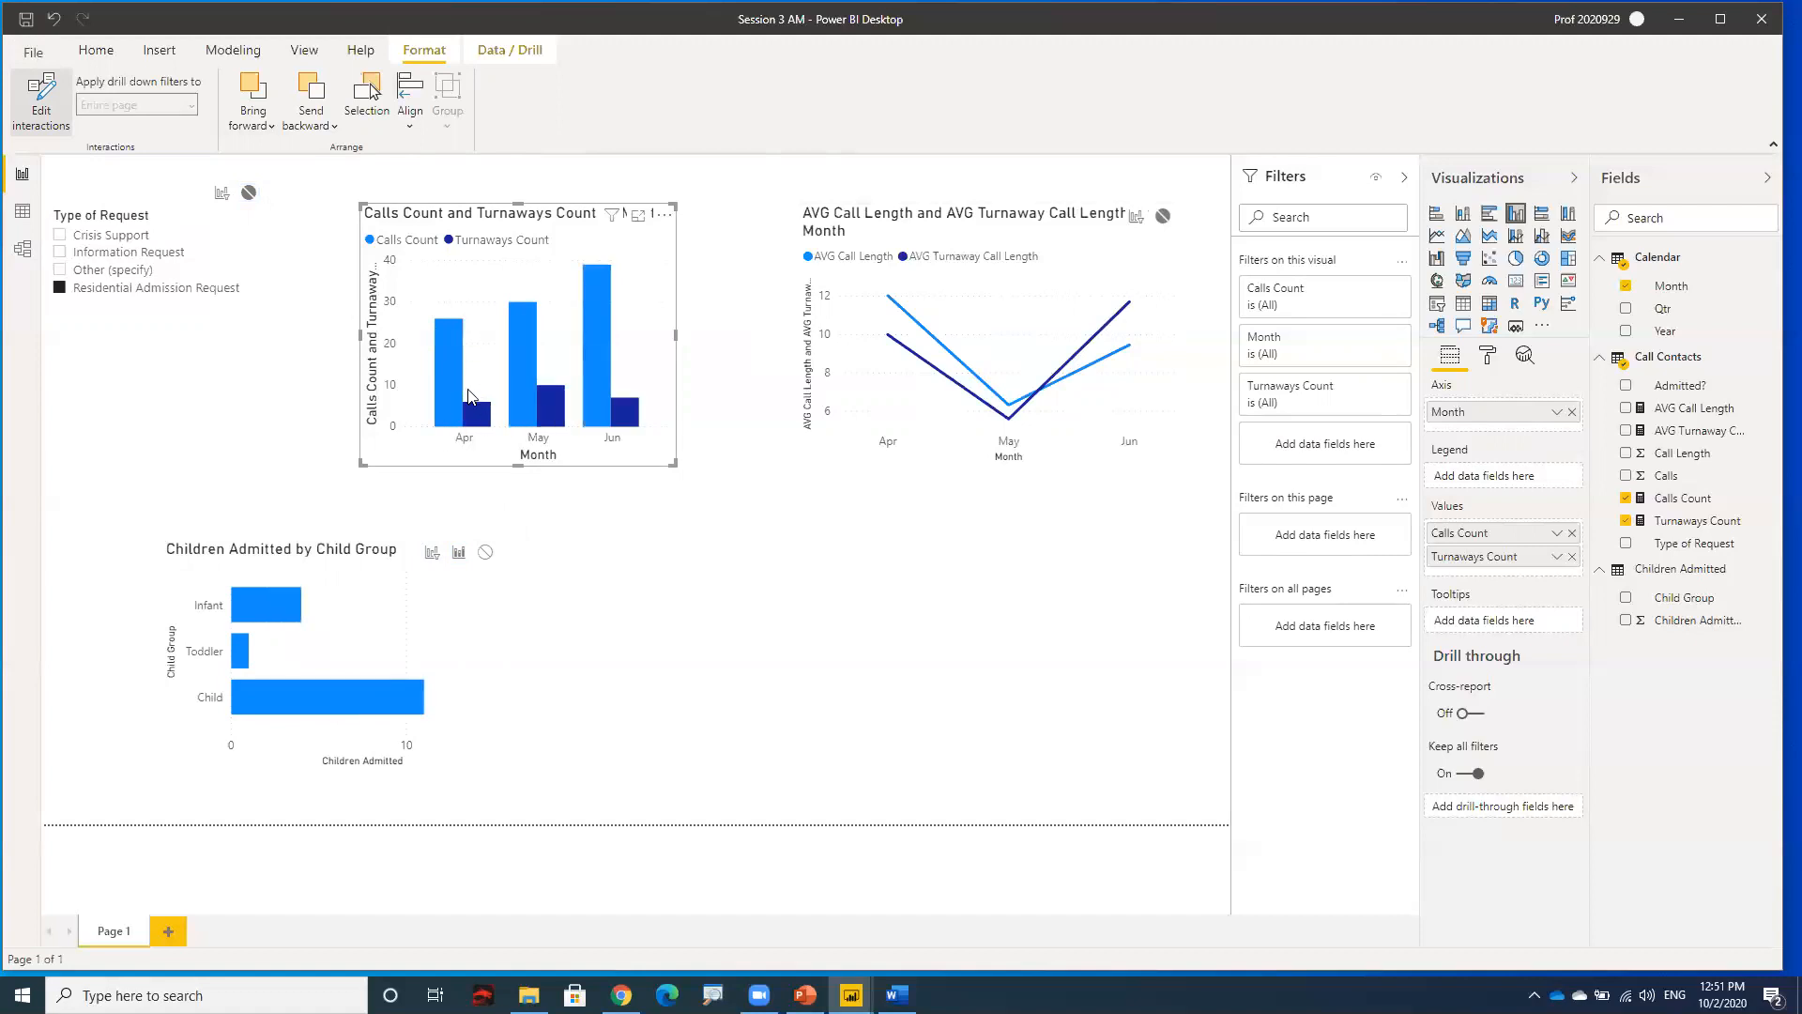
- Set the average call length line chart to have no interaction with the Type of Request slicer, testing with April selected and clearing it
left_click(906, 219)
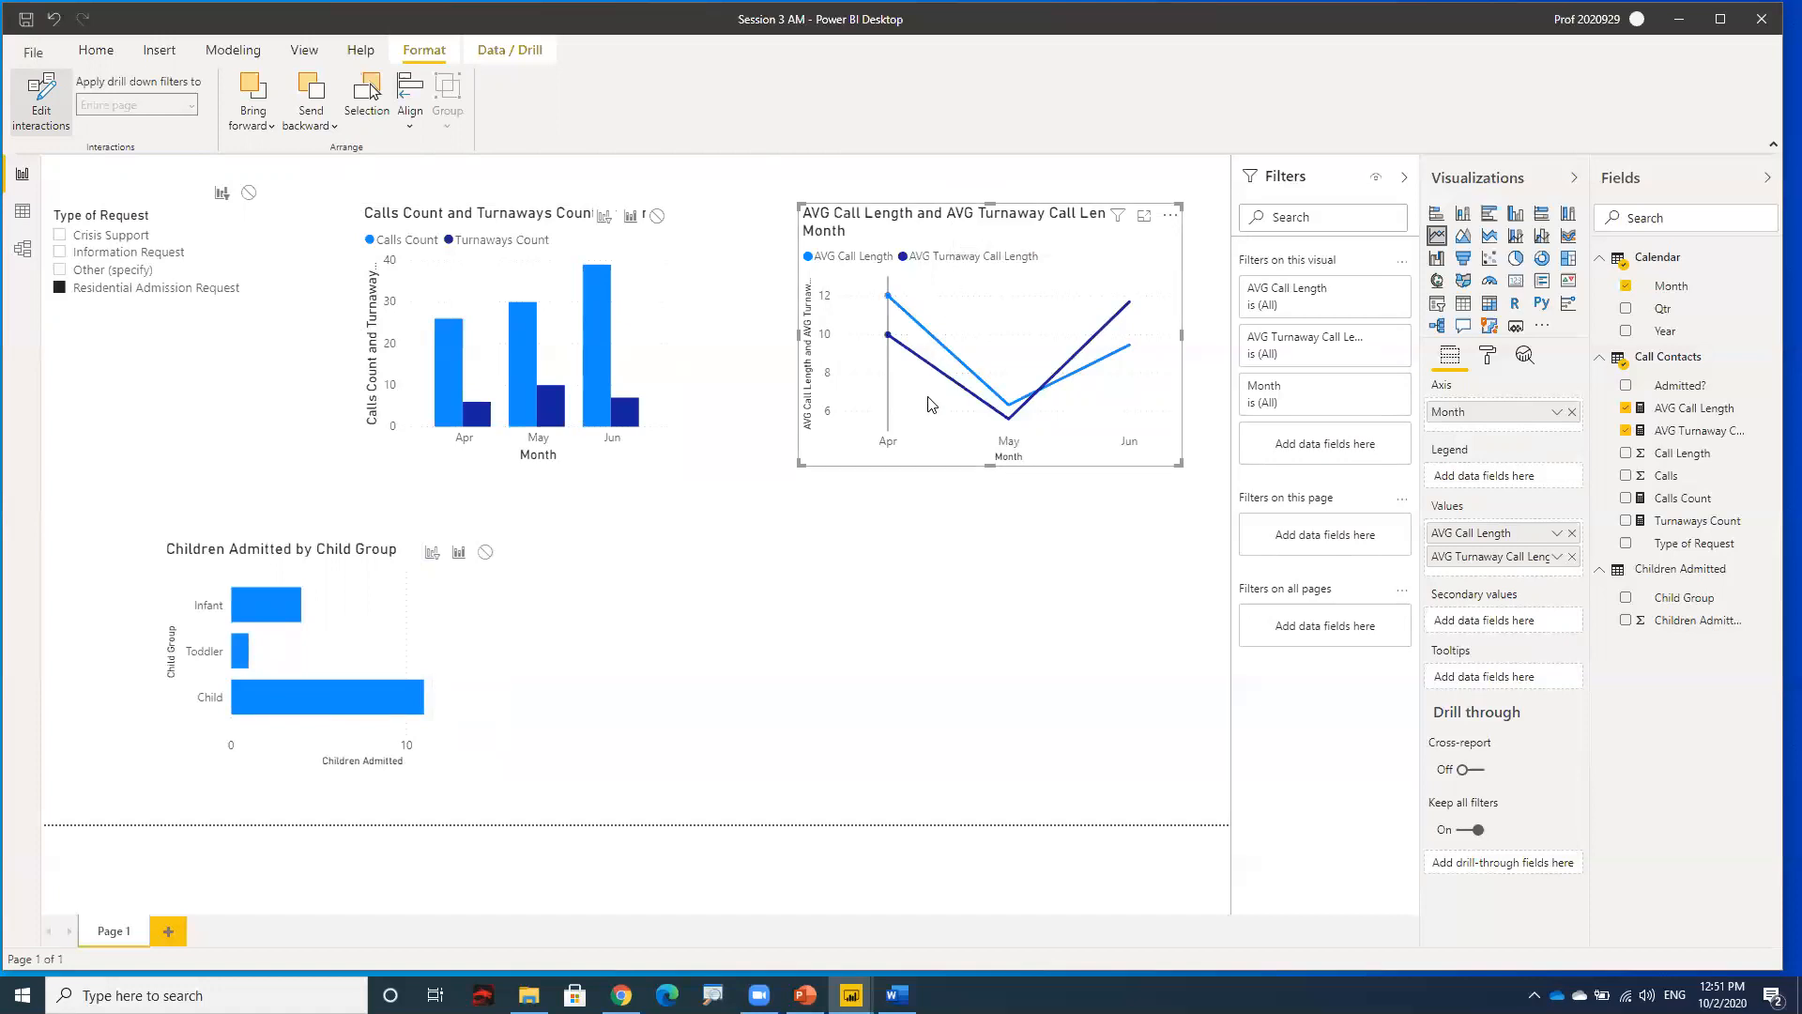
left_click(890, 441)
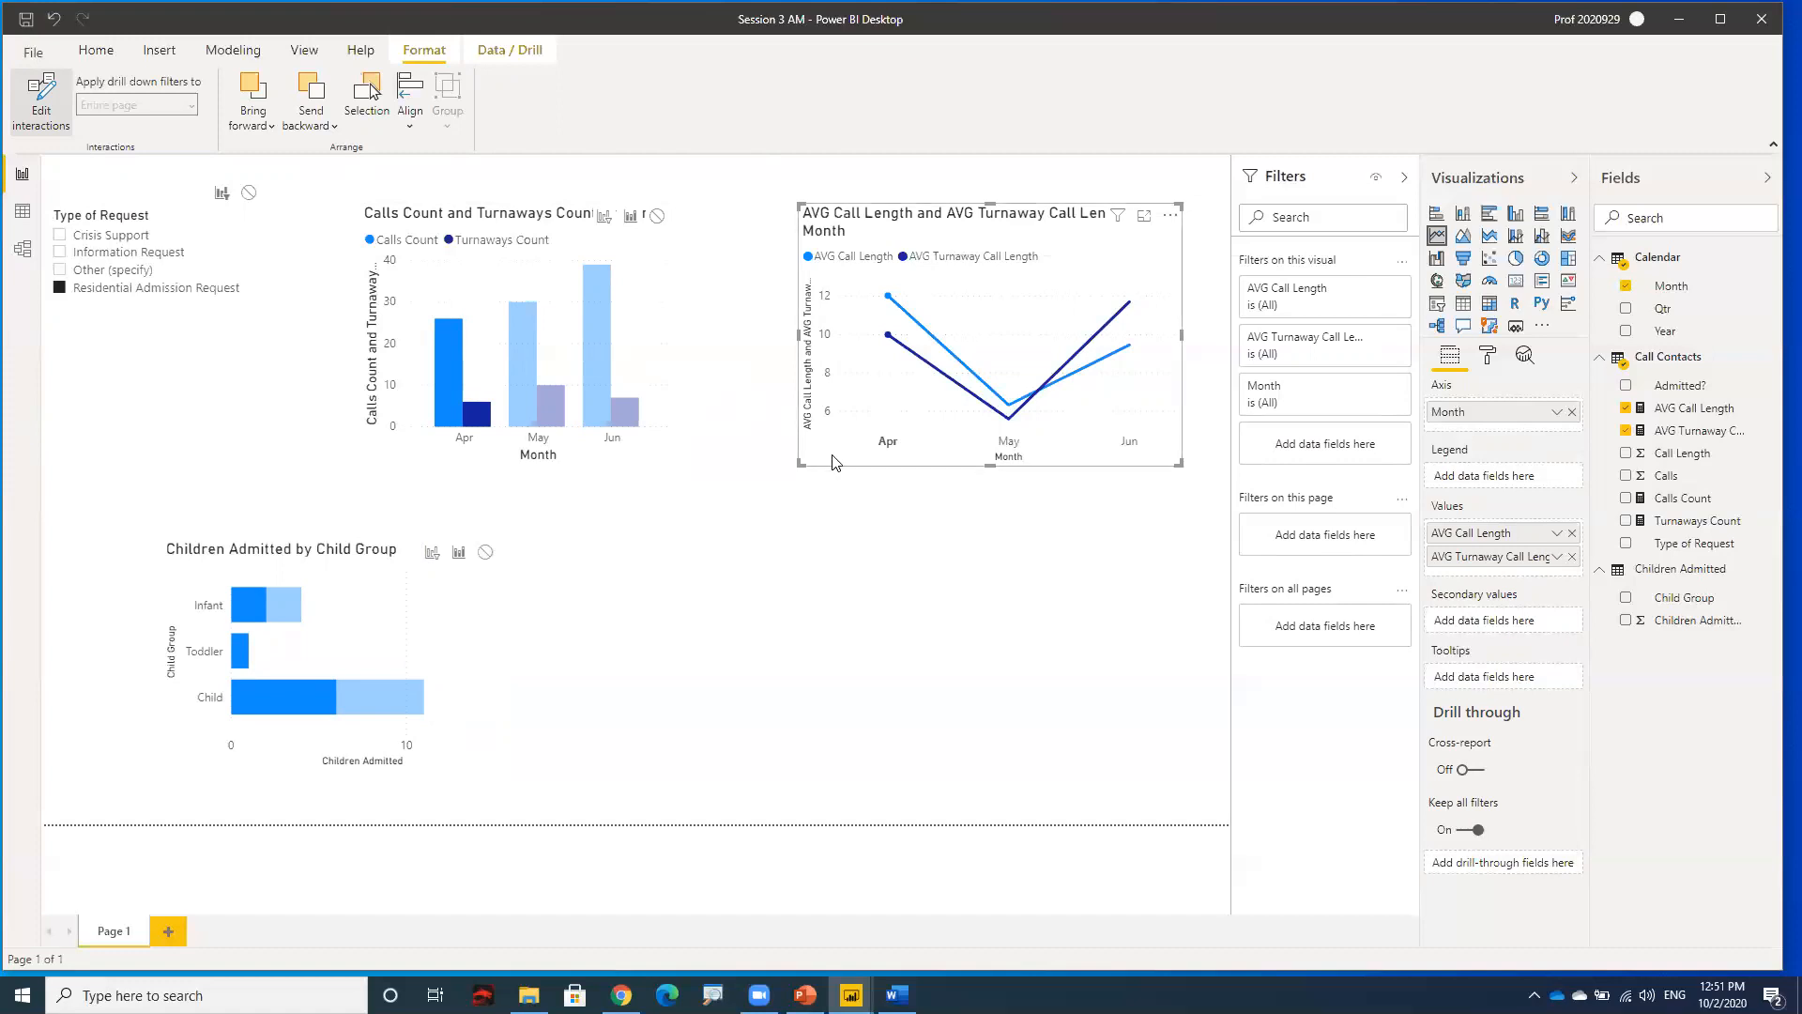
left_click(248, 192)
left_click(890, 445)
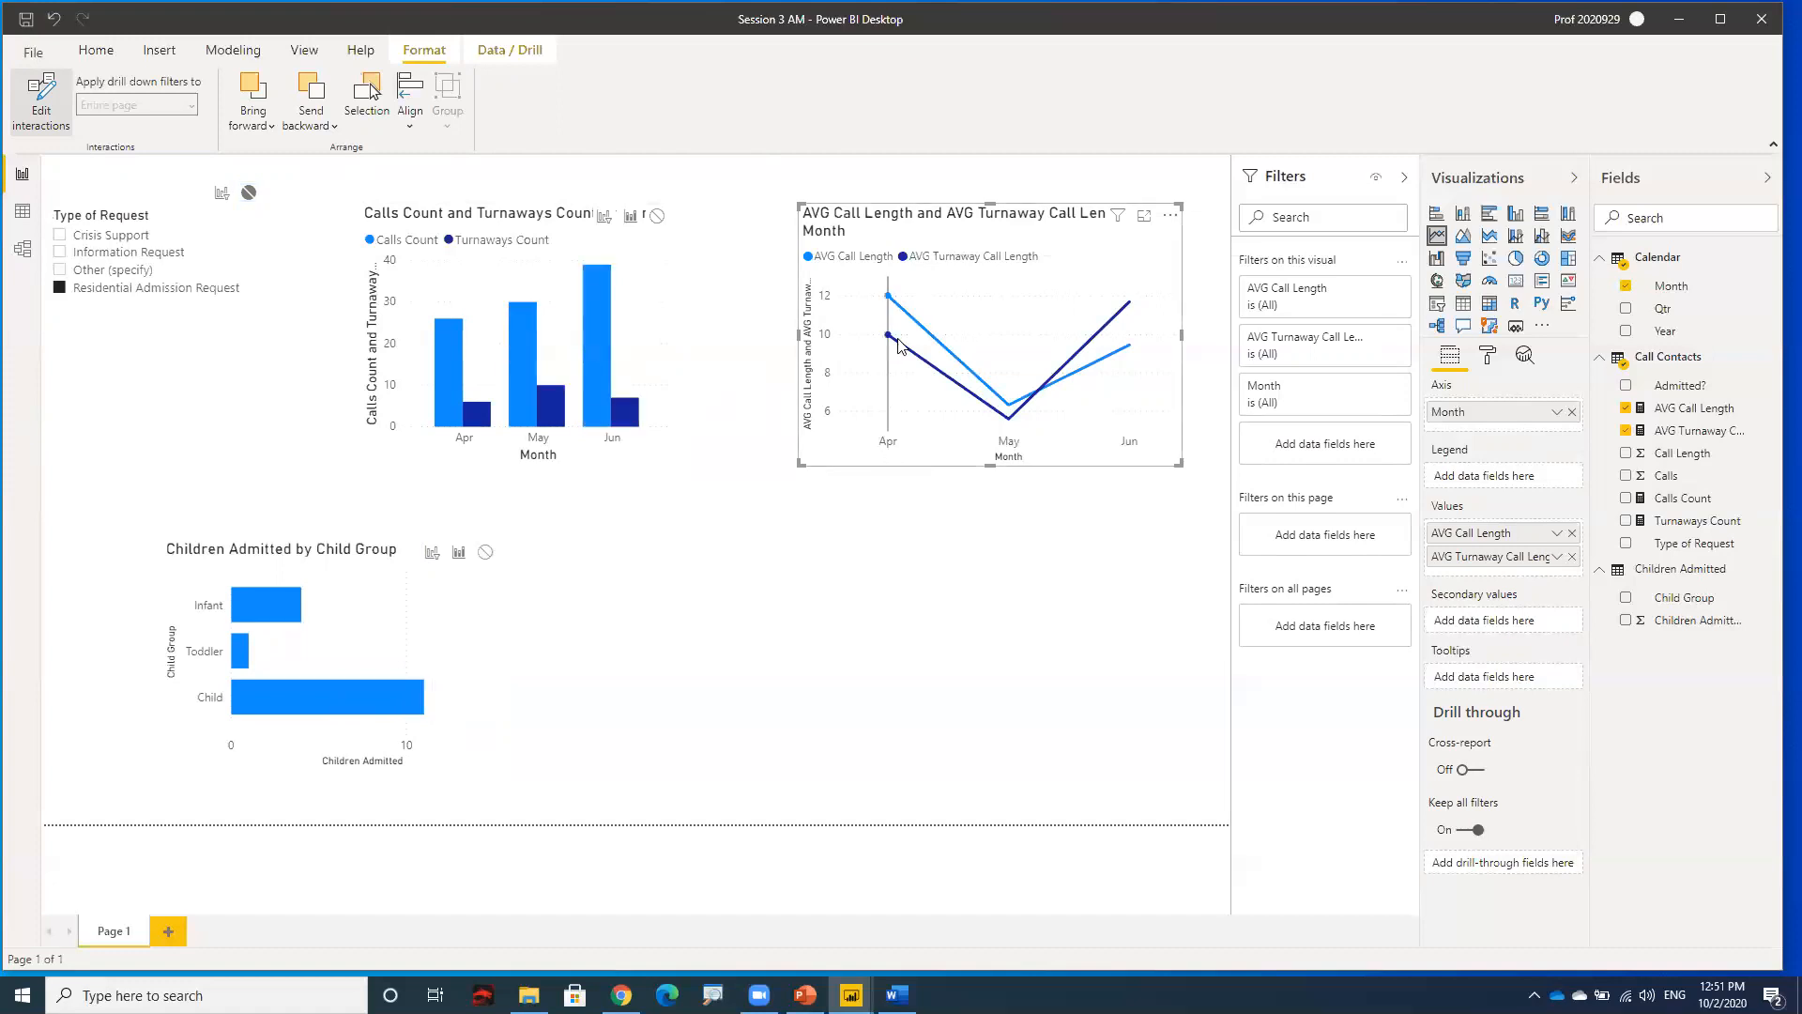
mouse_move(909, 409)
- Set the Children Admitted chart to have no interaction with the slicer and both monthly charts, testing with Infant, and save the report
left_click(225, 558)
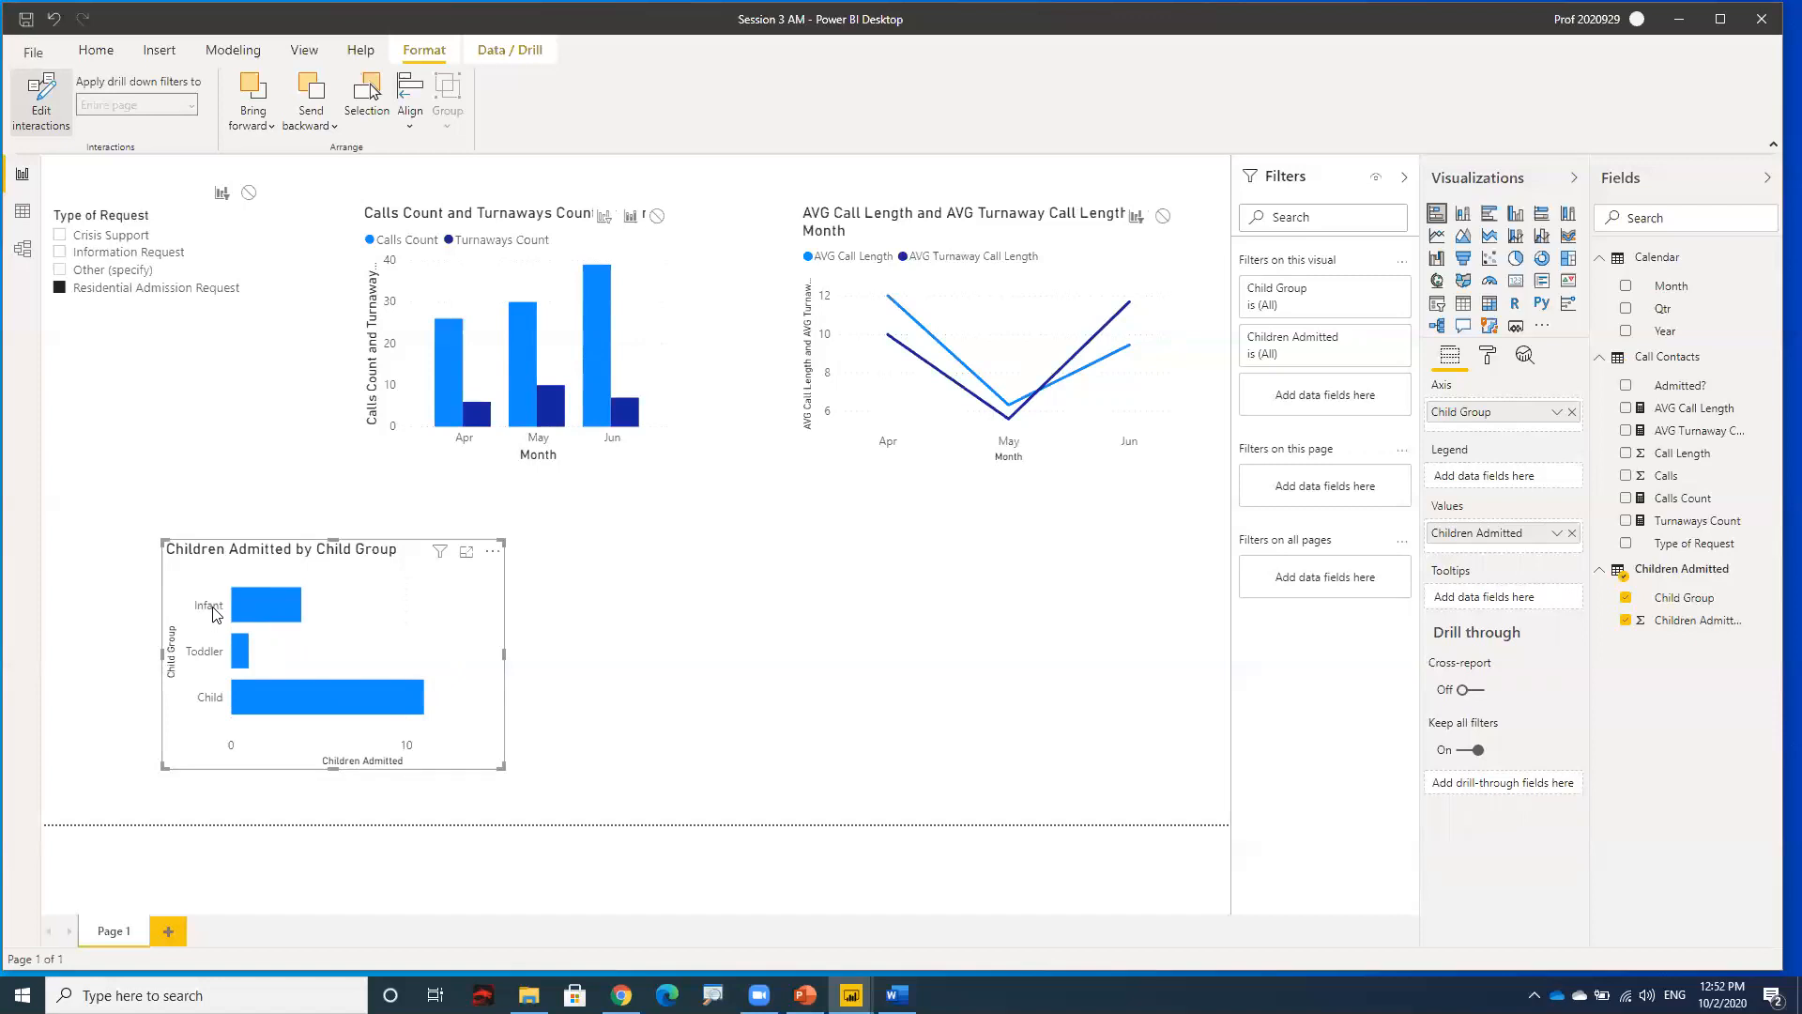
left_click(238, 609)
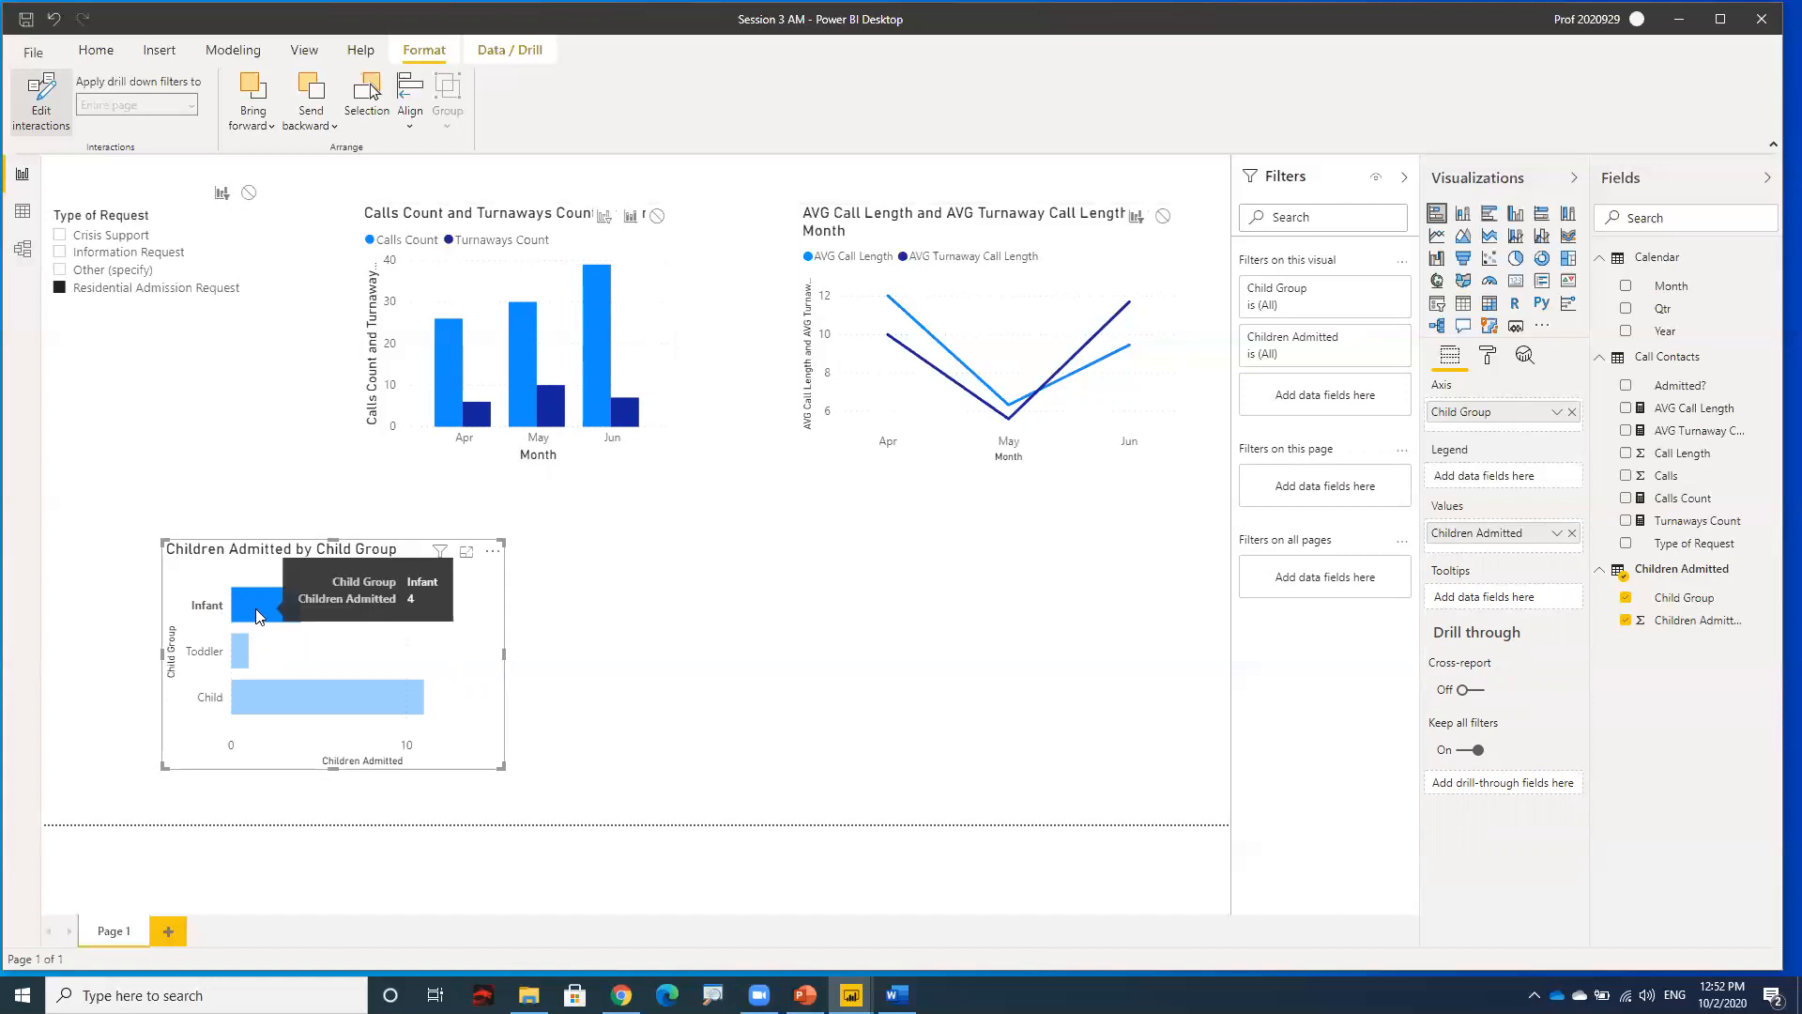
left_click(248, 192)
left_click(656, 216)
left_click(1163, 216)
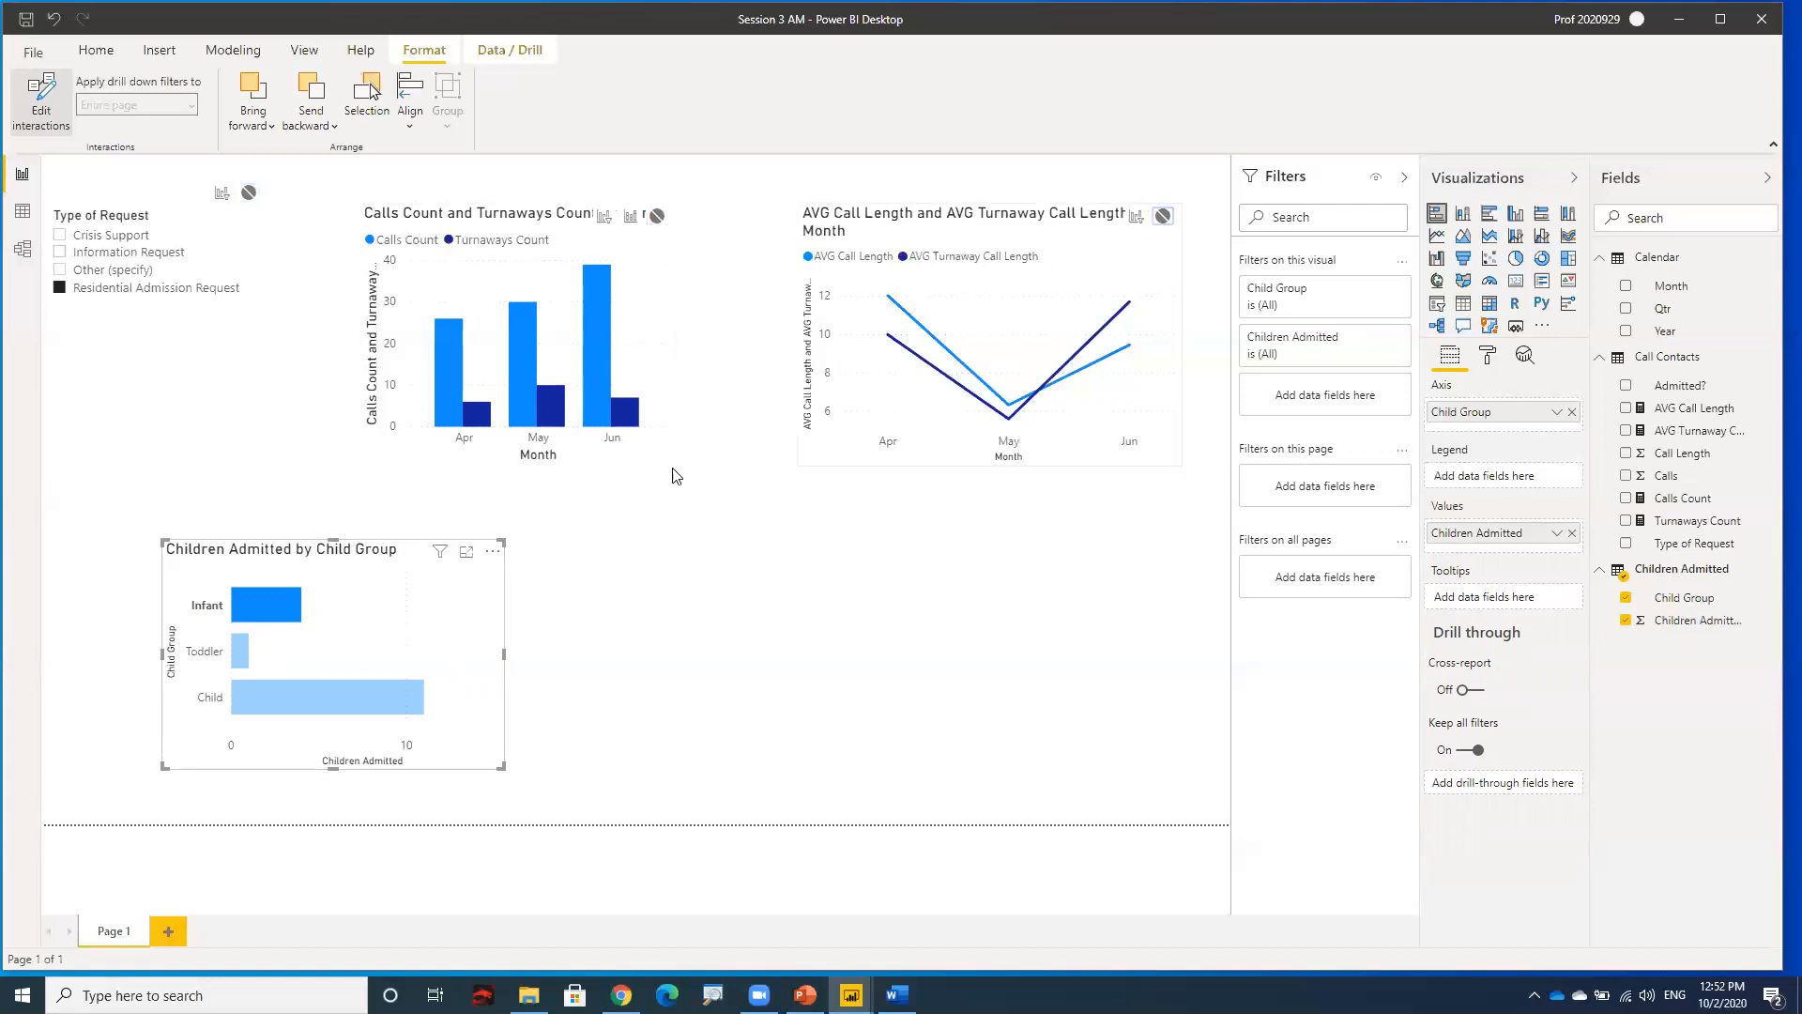
left_click(249, 617)
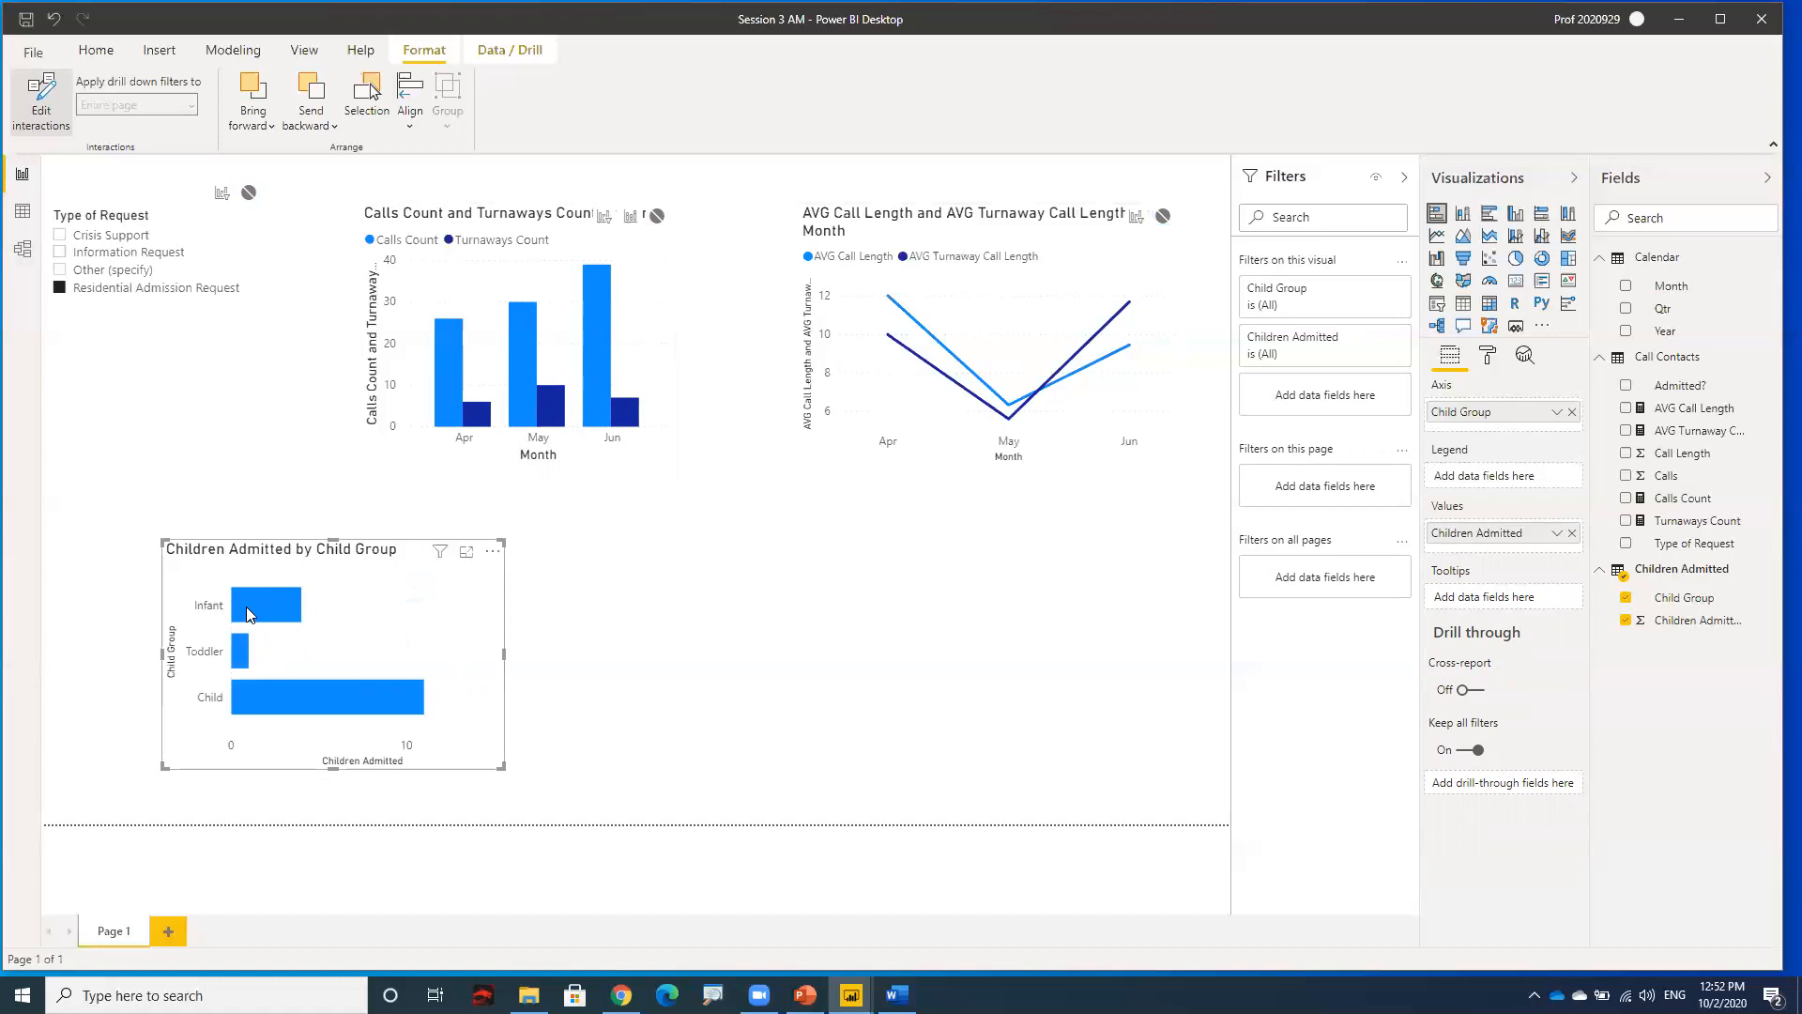
left_click(224, 508)
left_click(26, 19)
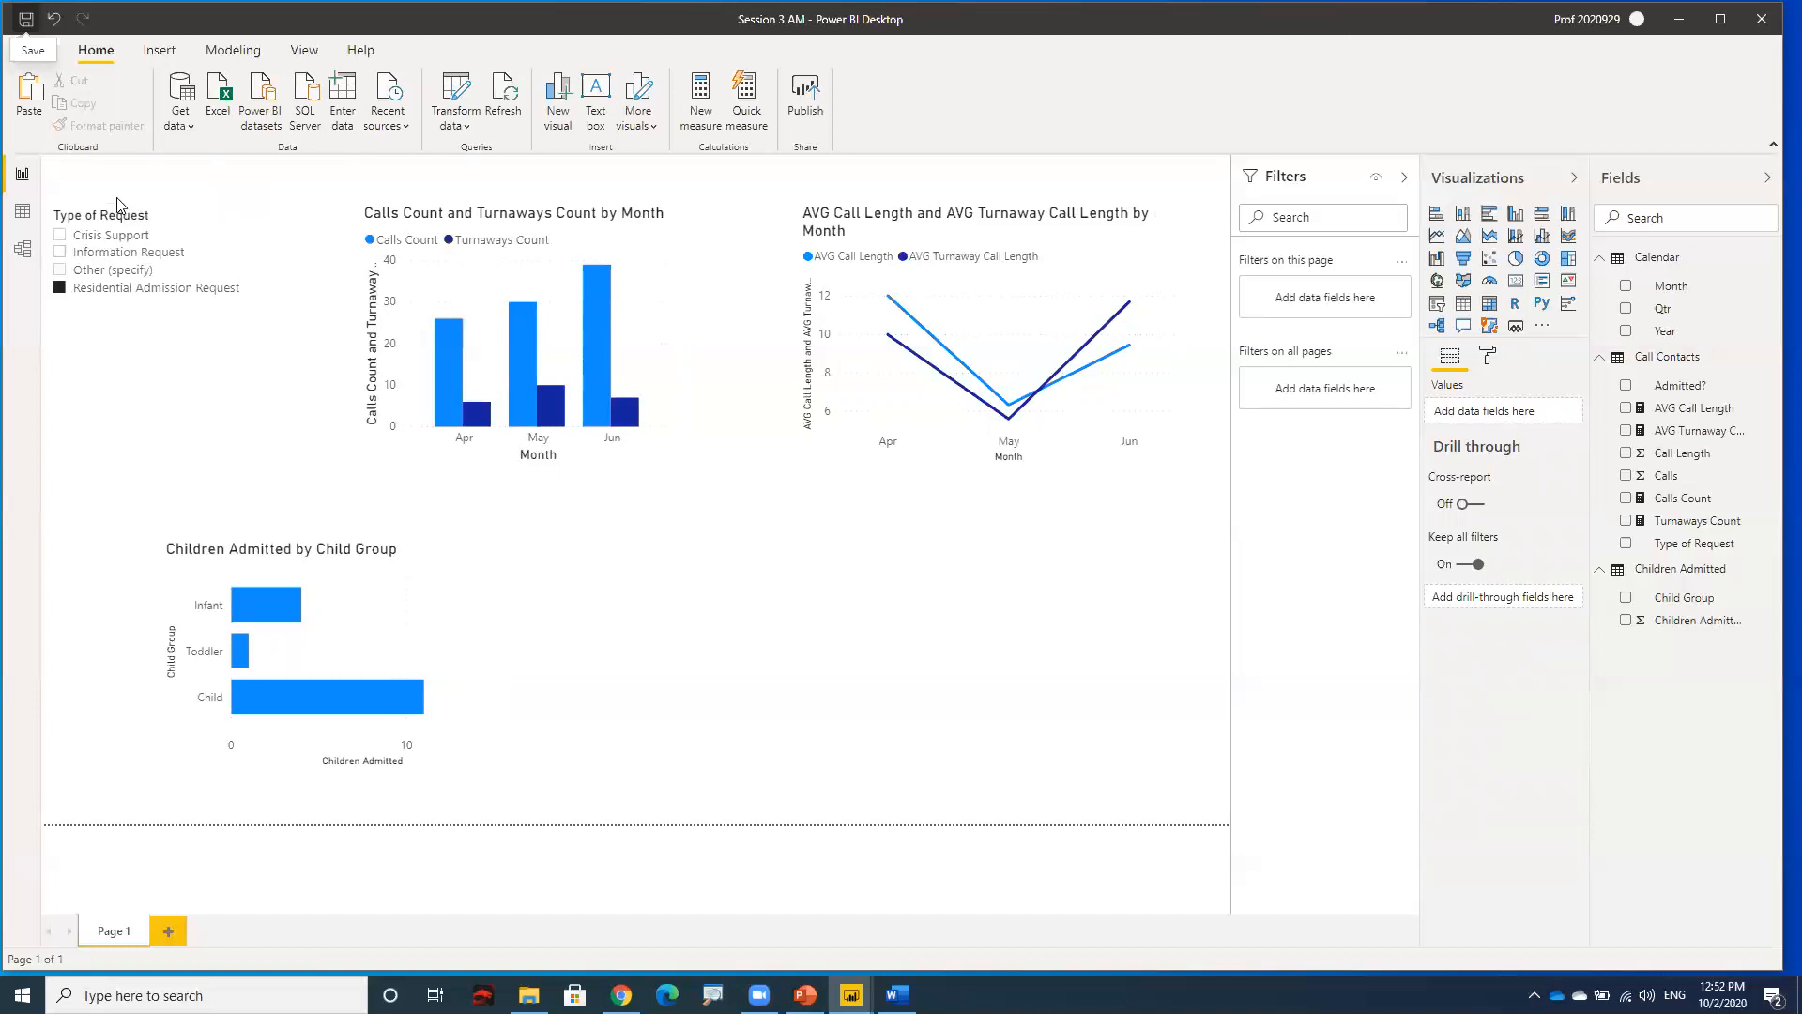
- Move the slicer and all three charts down to free space along the upper edge of the report page
left_click_drag(157, 297, 164, 374)
left_click_drag(423, 218, 421, 289)
left_click_drag(313, 549, 305, 604)
left_click_drag(876, 216, 878, 293)
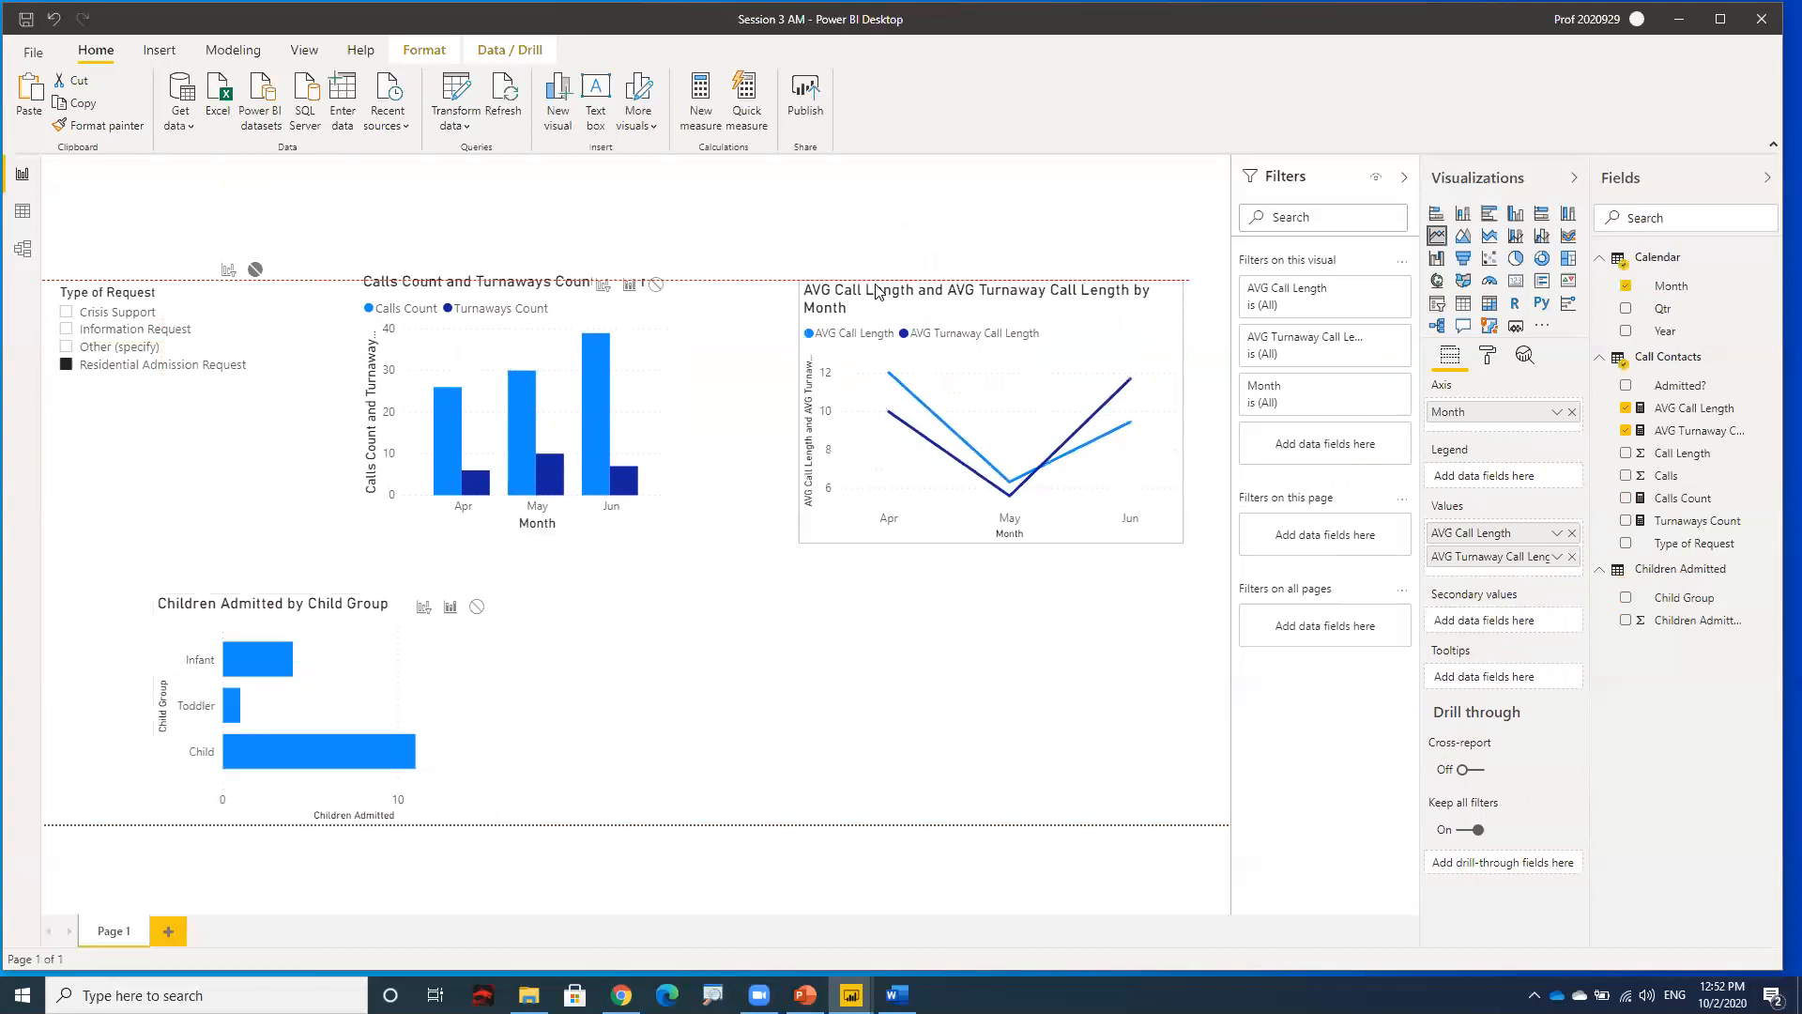
left_click(329, 182)
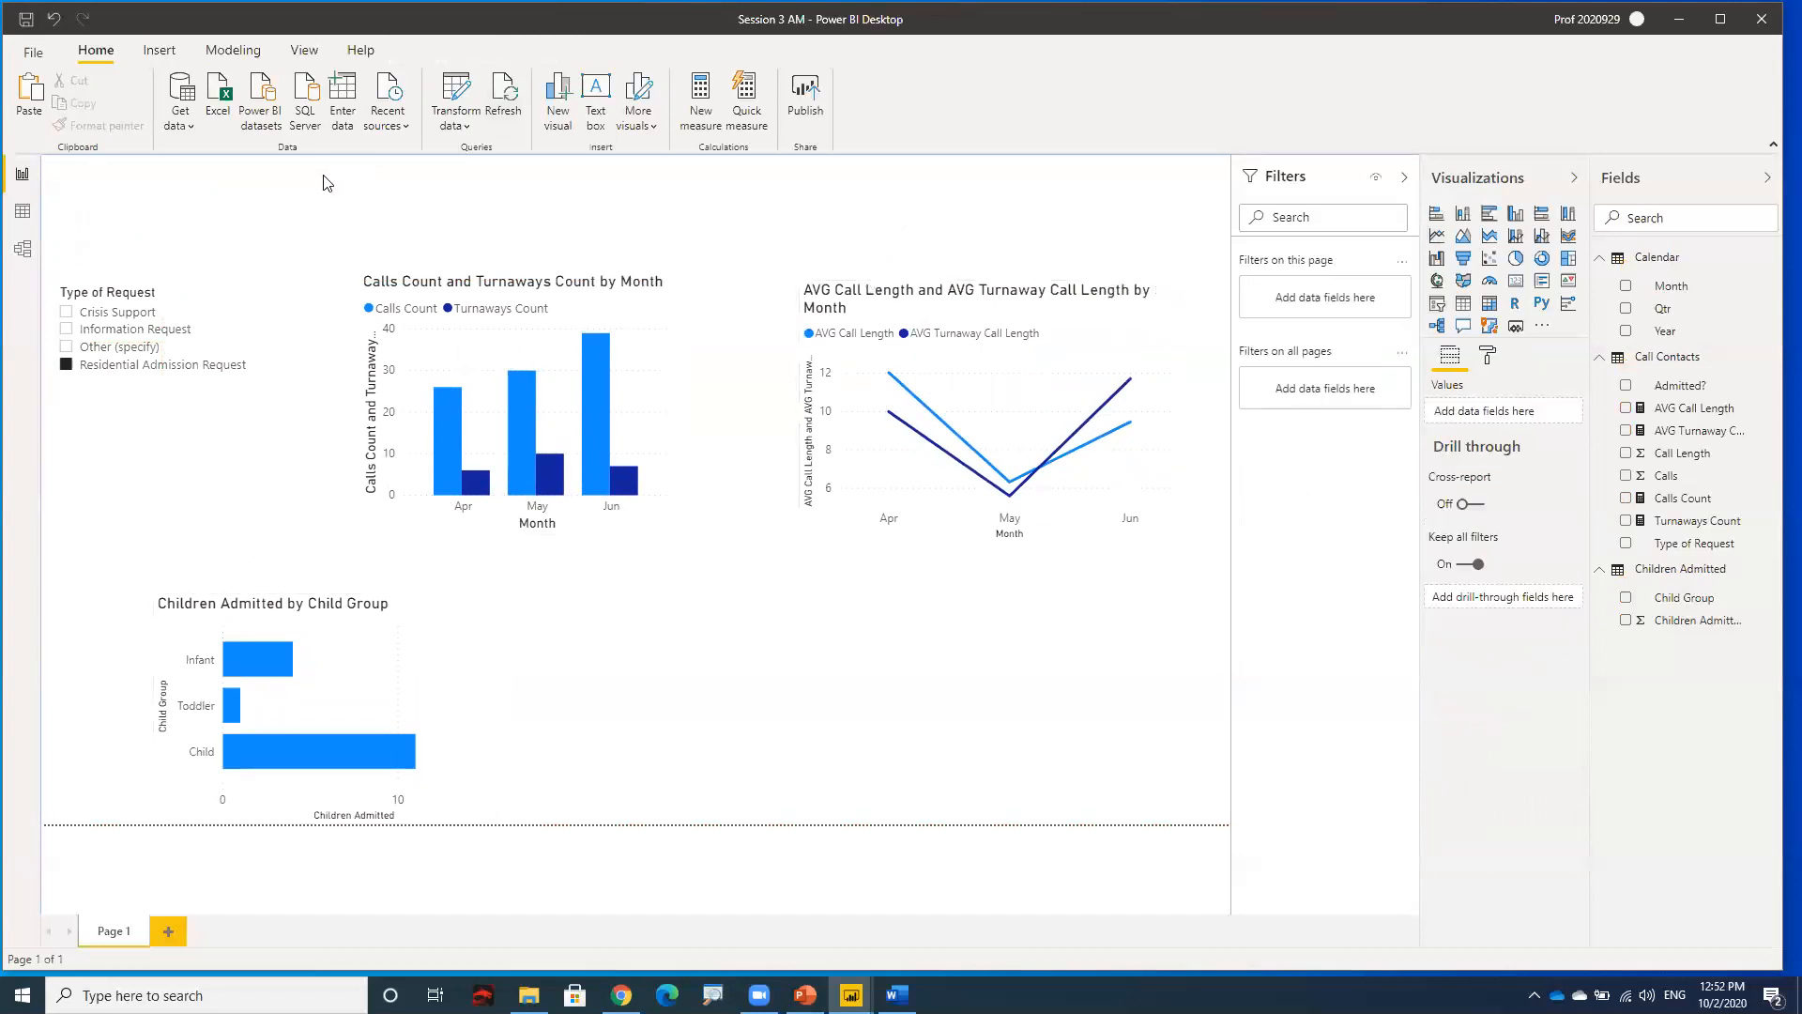
- Try the built-in report theme with dark navy, blue and red colors and examine the recolored charts
left_click(305, 53)
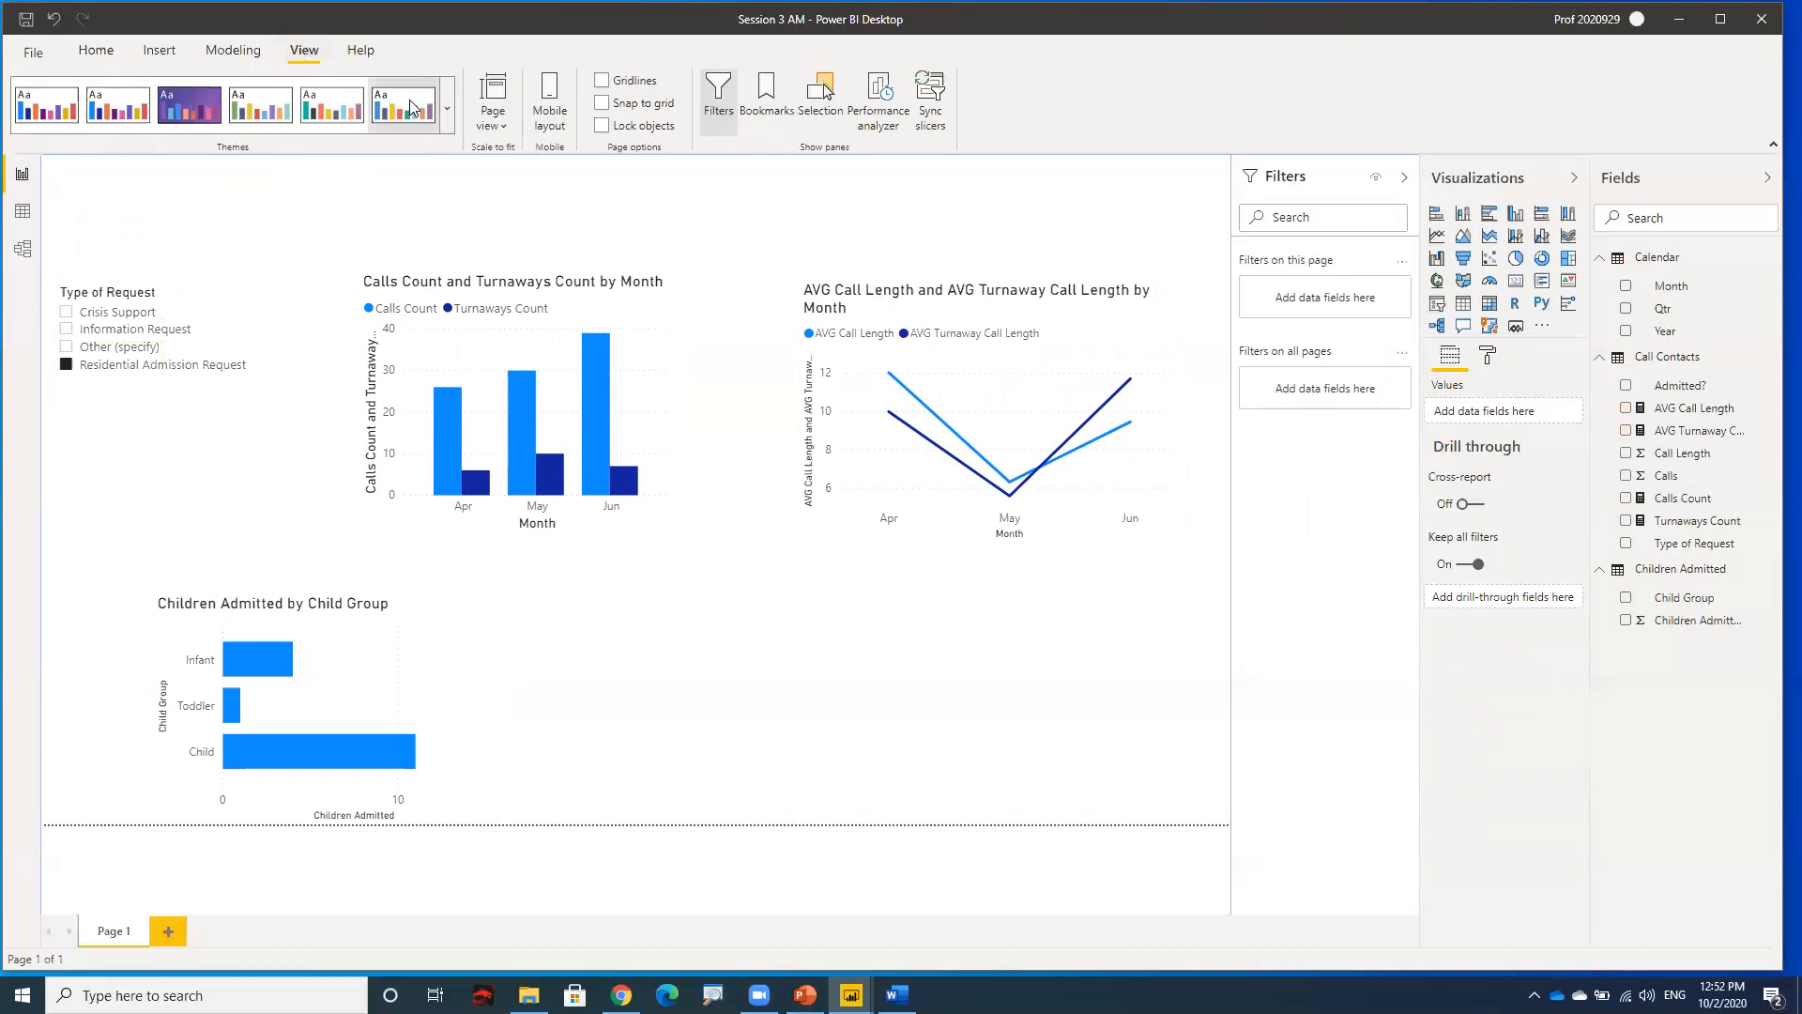
left_click(448, 109)
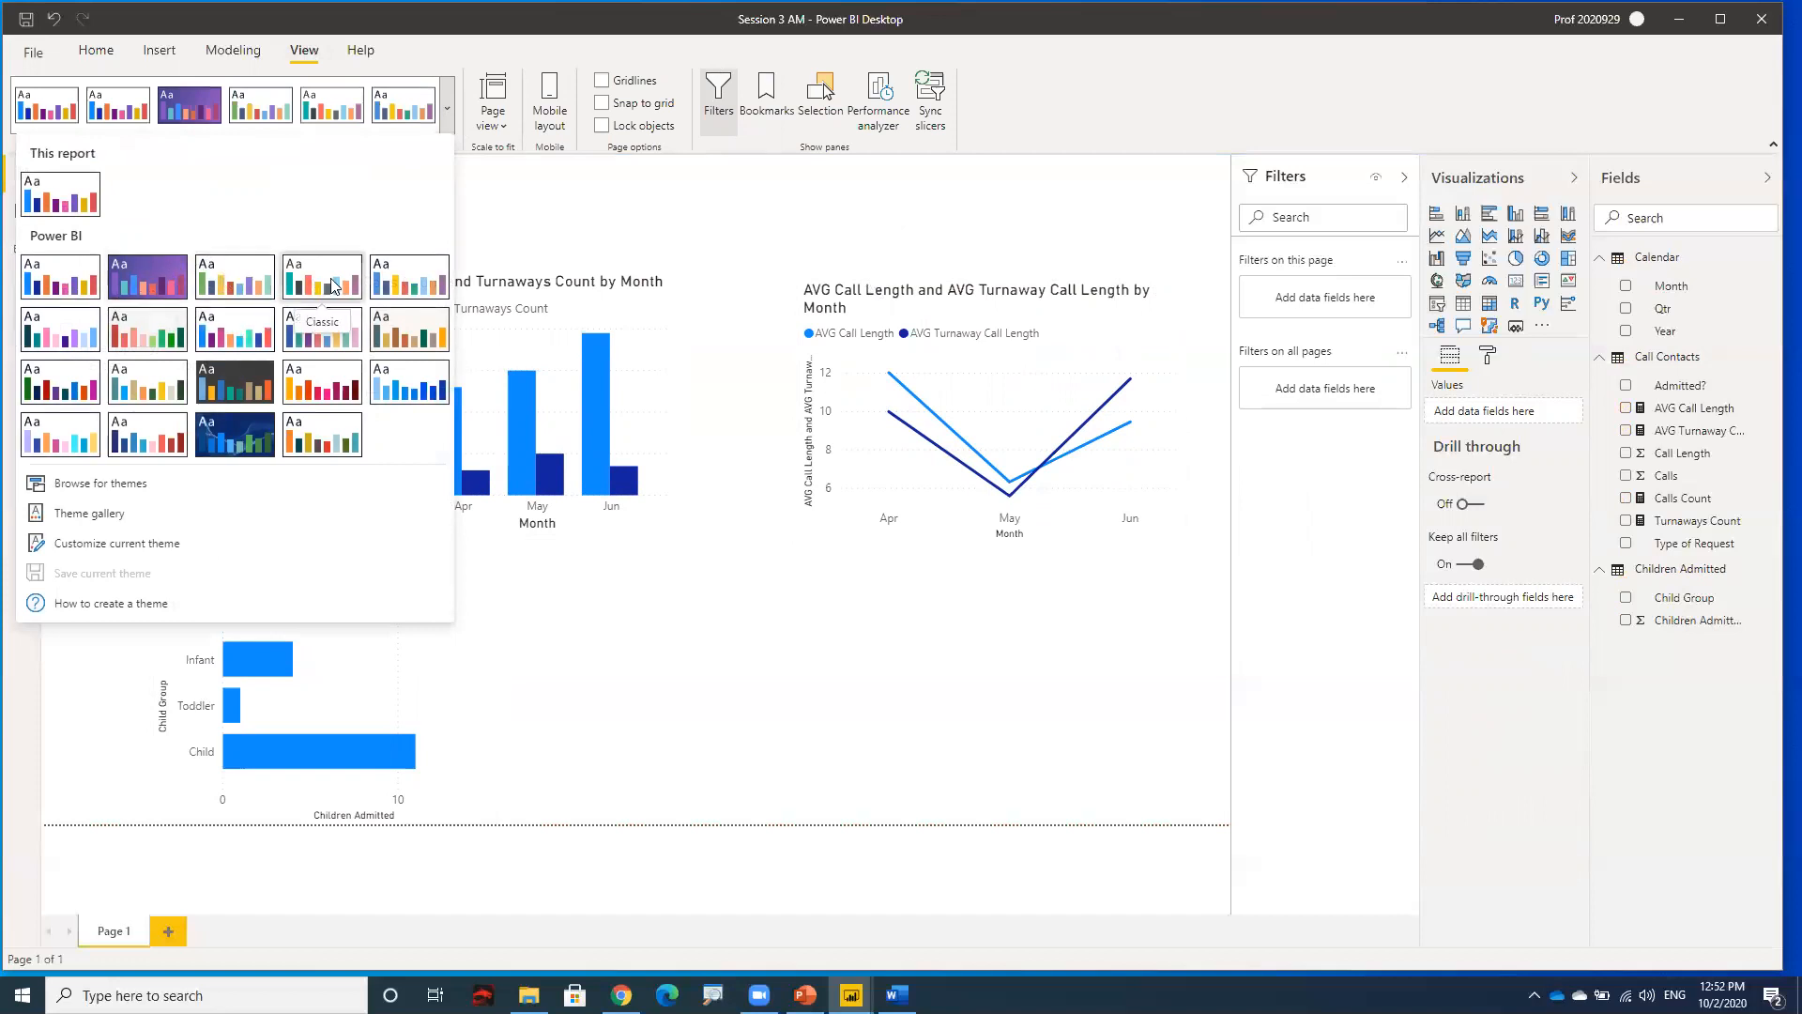
left_click(136, 432)
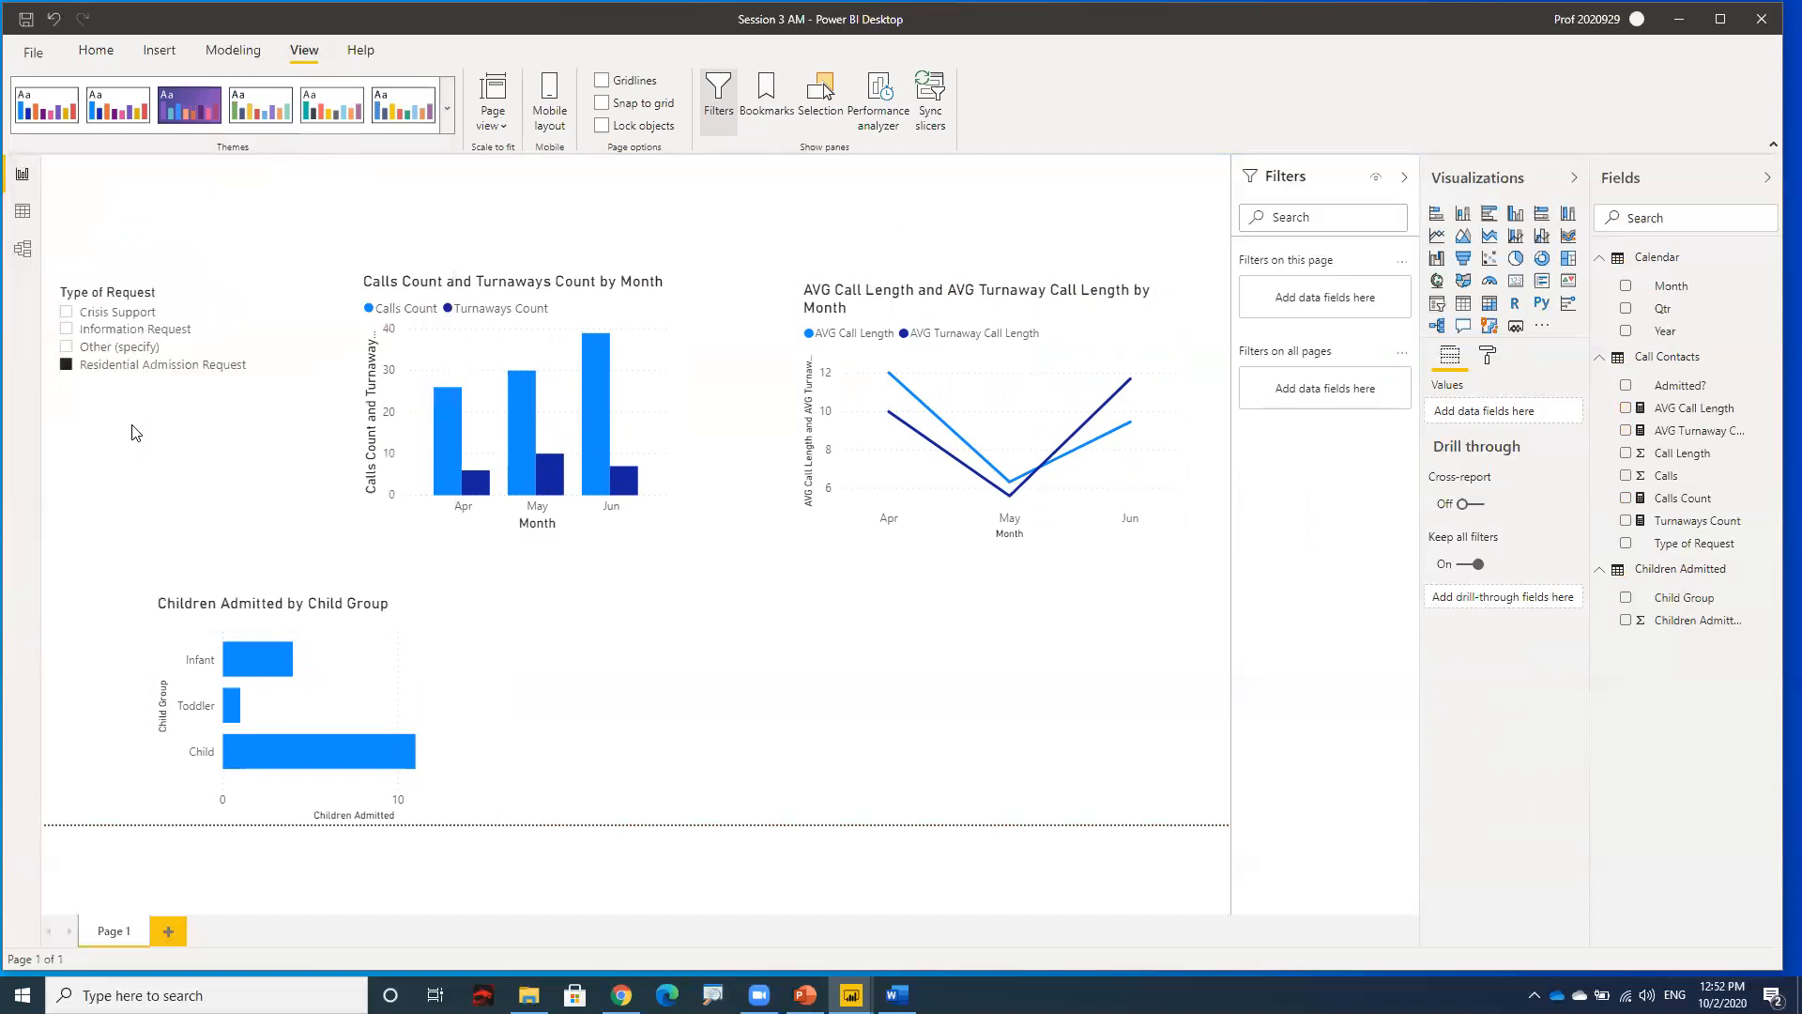
left_click(450, 108)
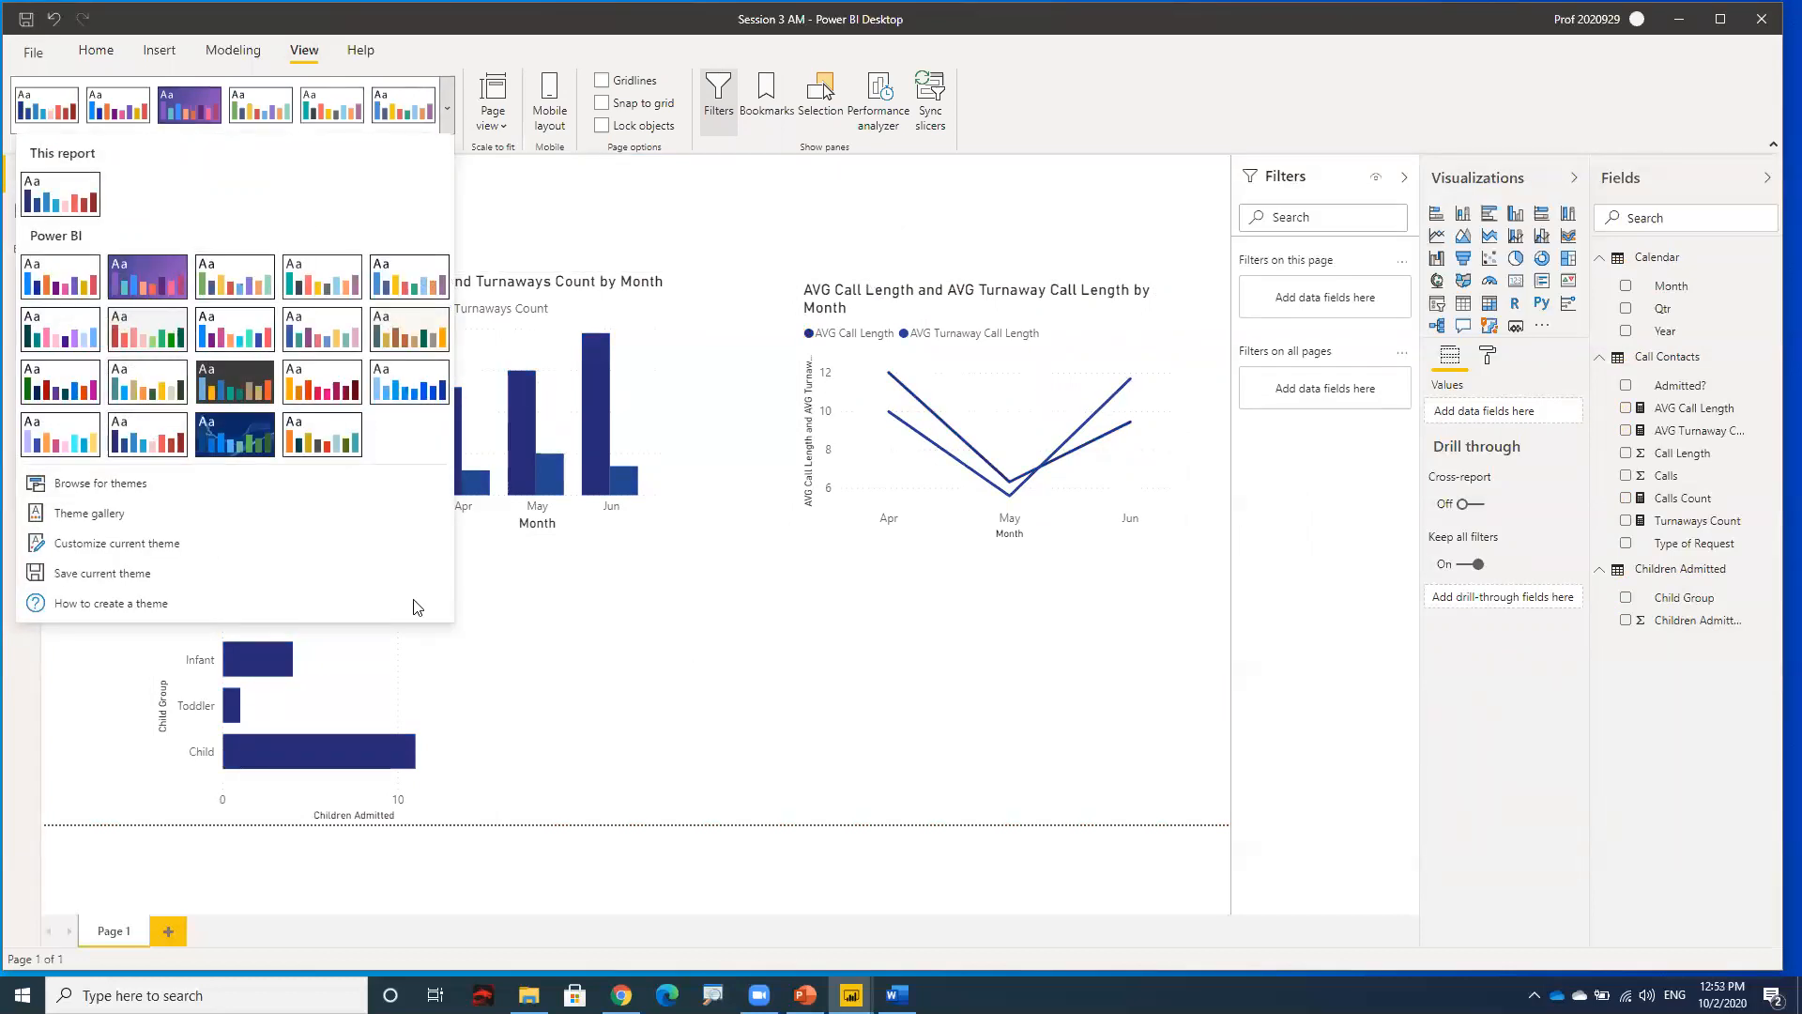
left_click(303, 535)
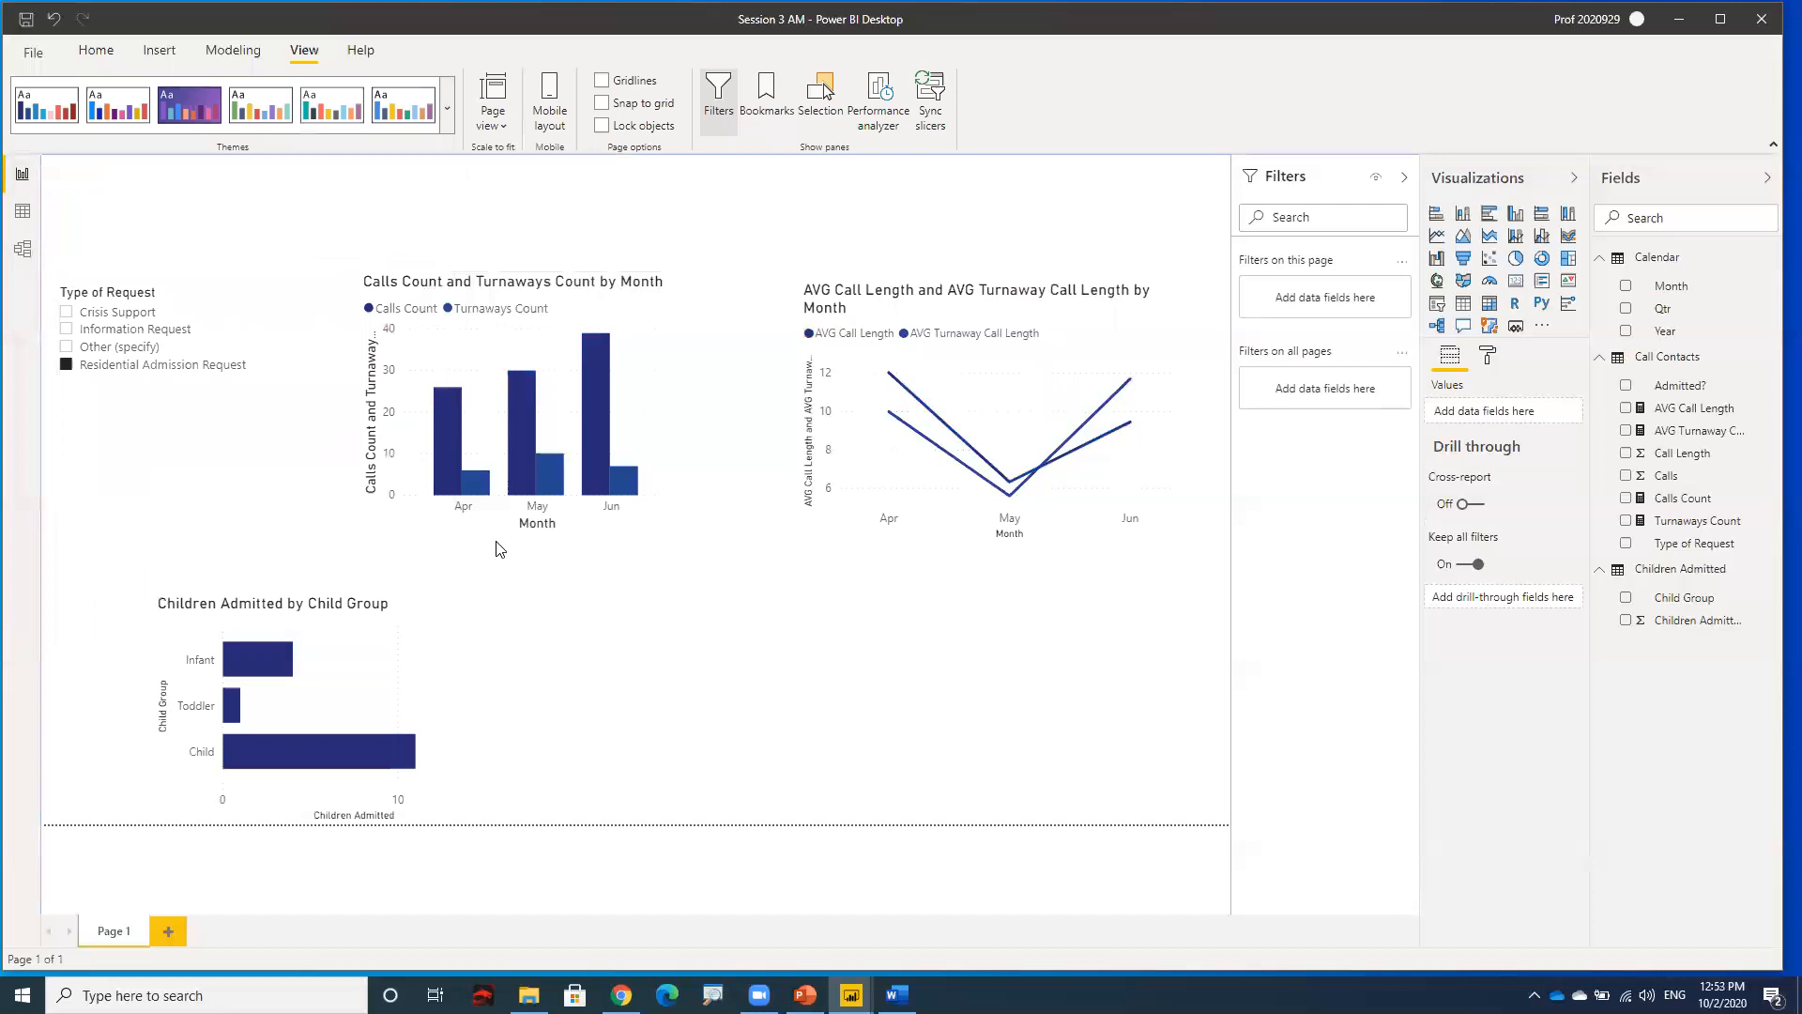
- Try the purple gradient report theme, and return to the original white theme with bright blue charts
left_click(448, 110)
left_click(129, 291)
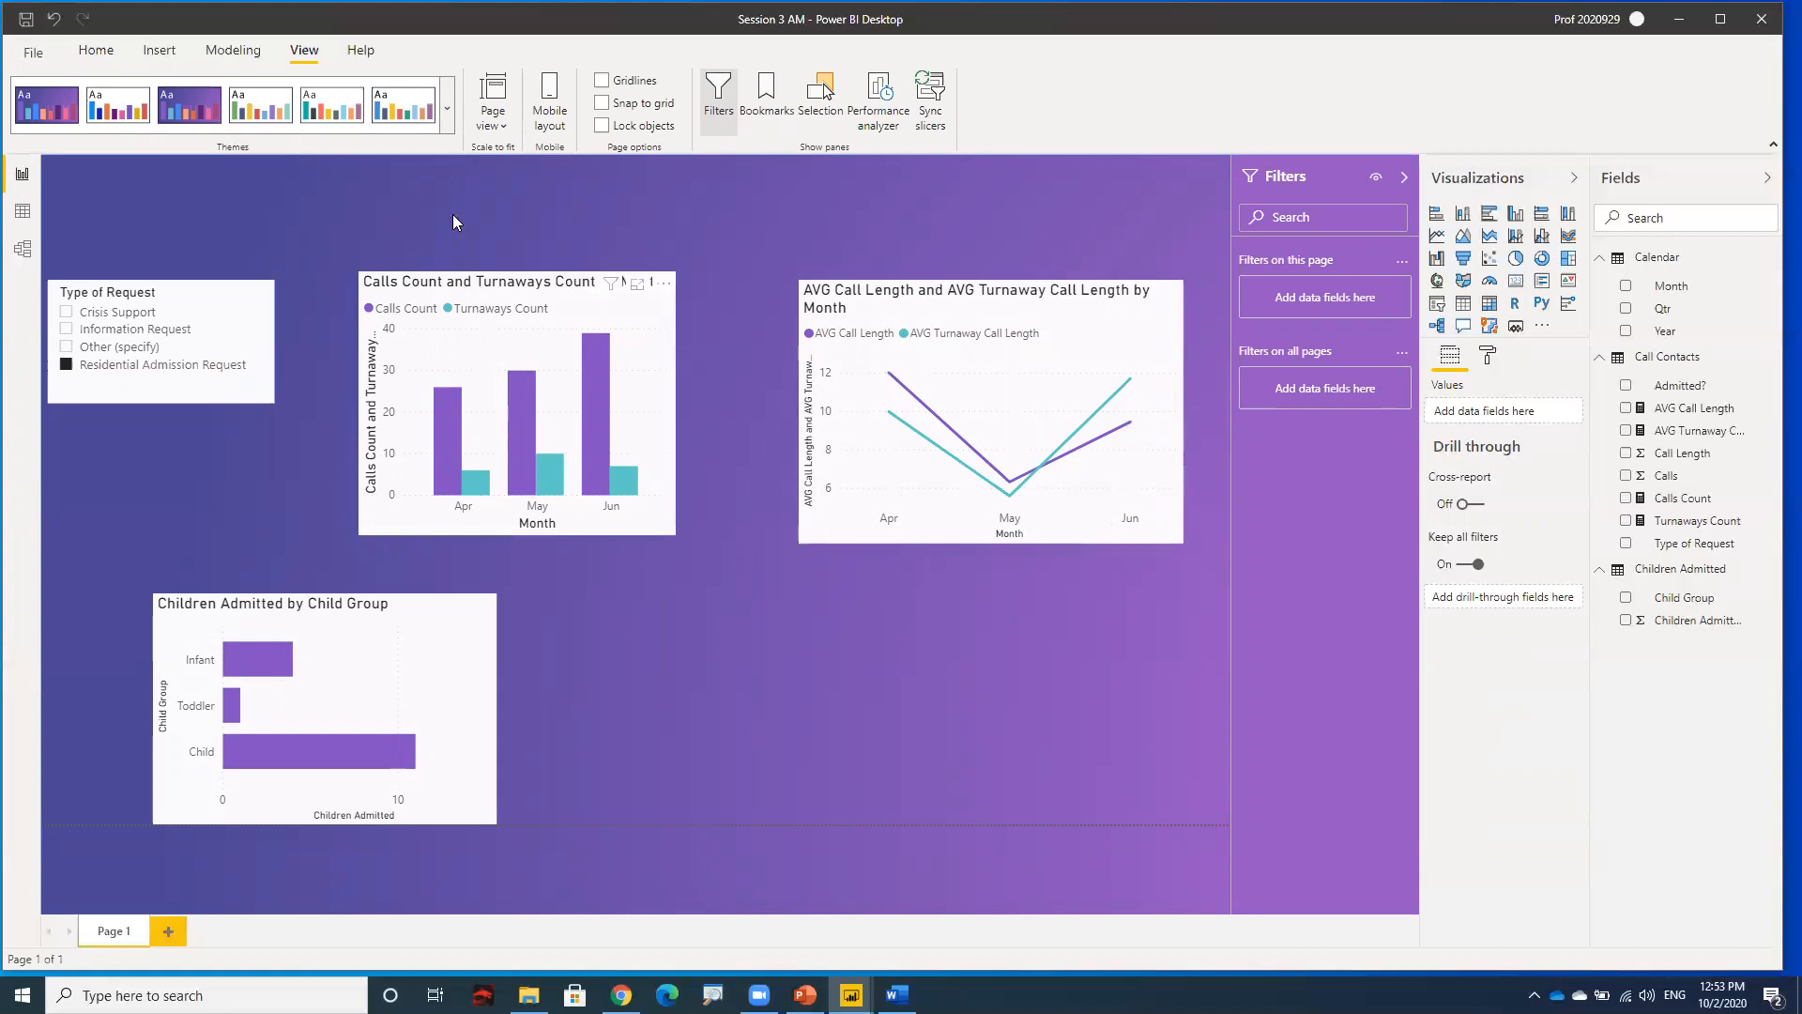
left_click(449, 127)
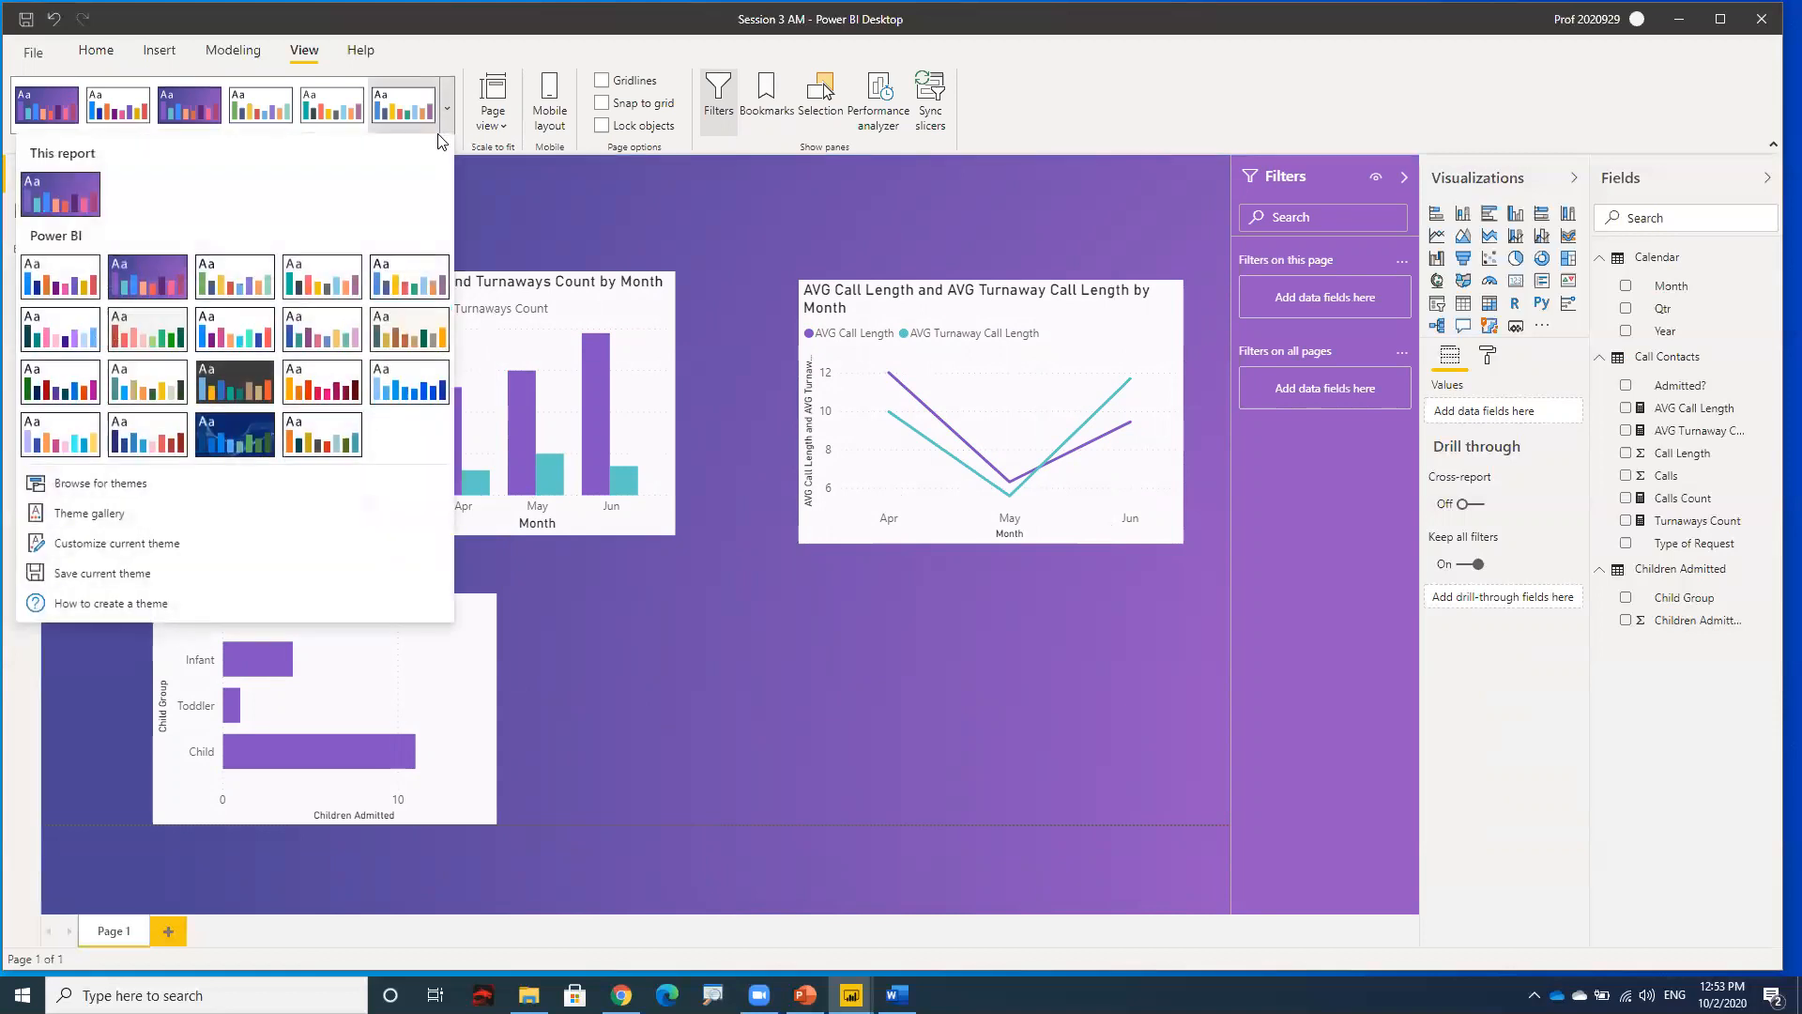
left_click(58, 279)
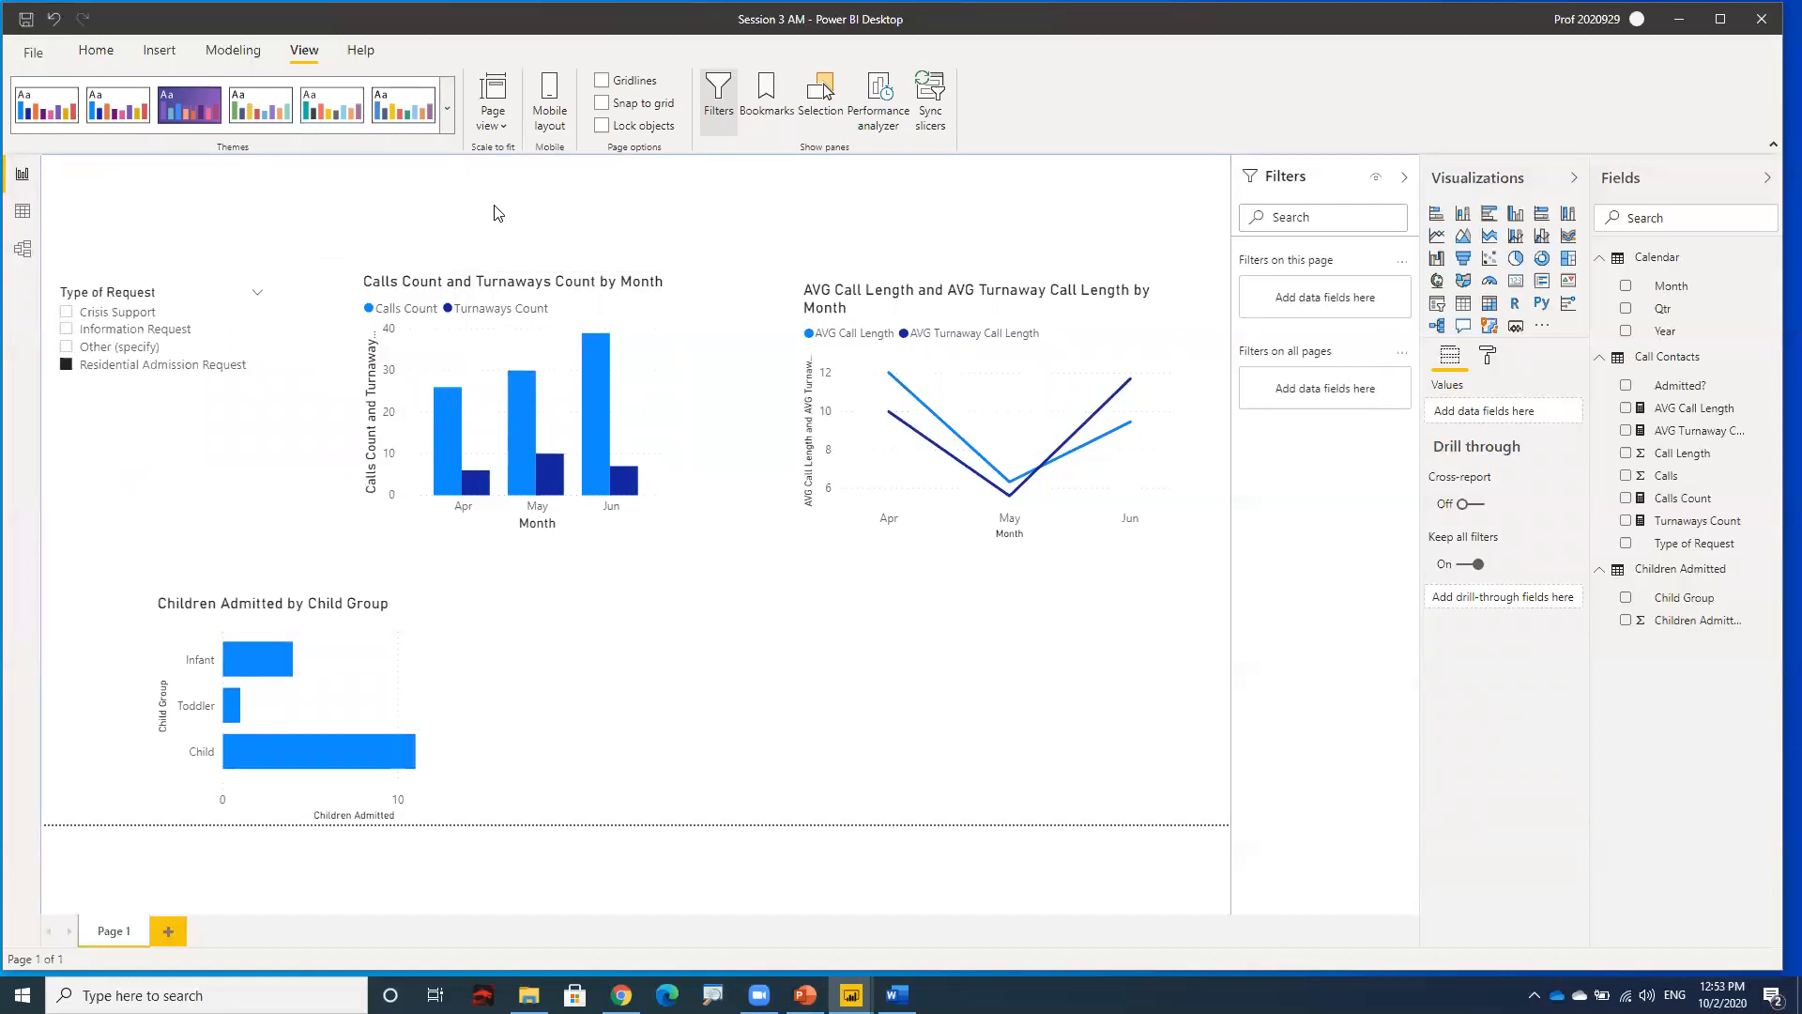
- Shift the calls column chart slightly right, away from the slicer, and widen it a little
mouse_move(395, 290)
left_mouse_down()
mouse_move(453, 240)
mouse_move(419, 283)
left_mouse_up()
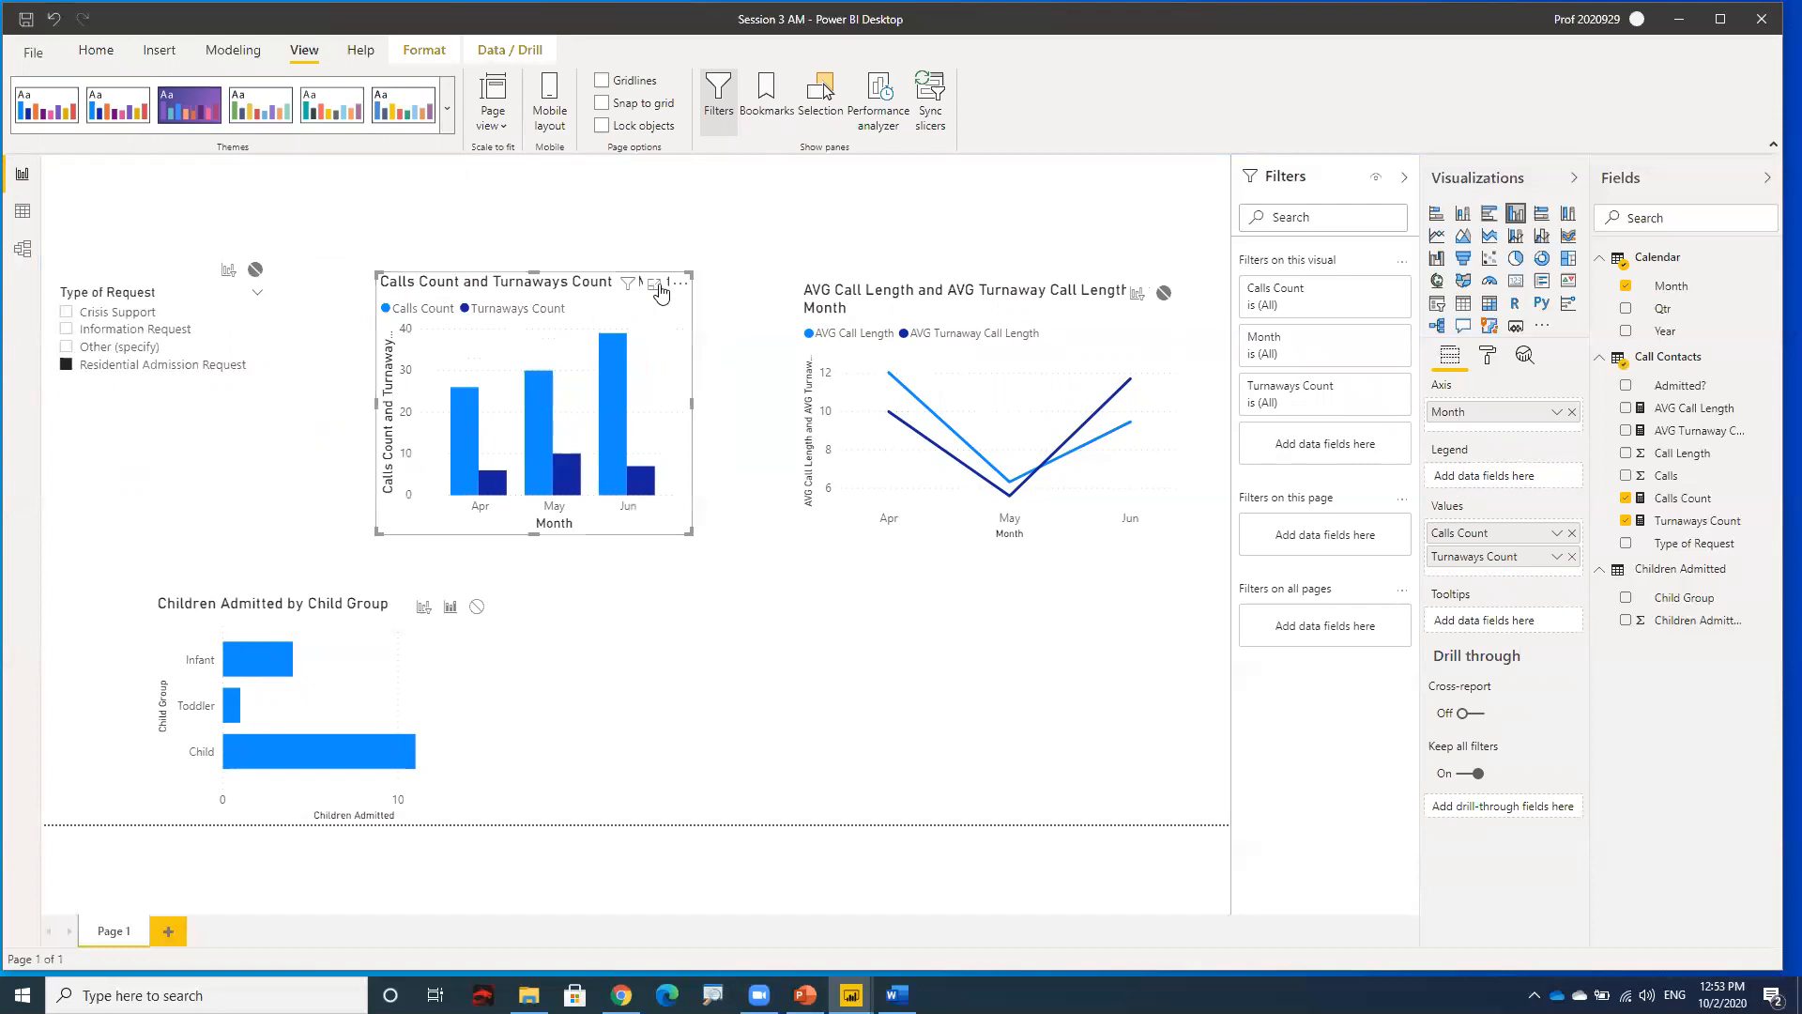
mouse_move(694, 404)
left_mouse_down()
mouse_move(717, 406)
mouse_move(696, 402)
left_mouse_up()
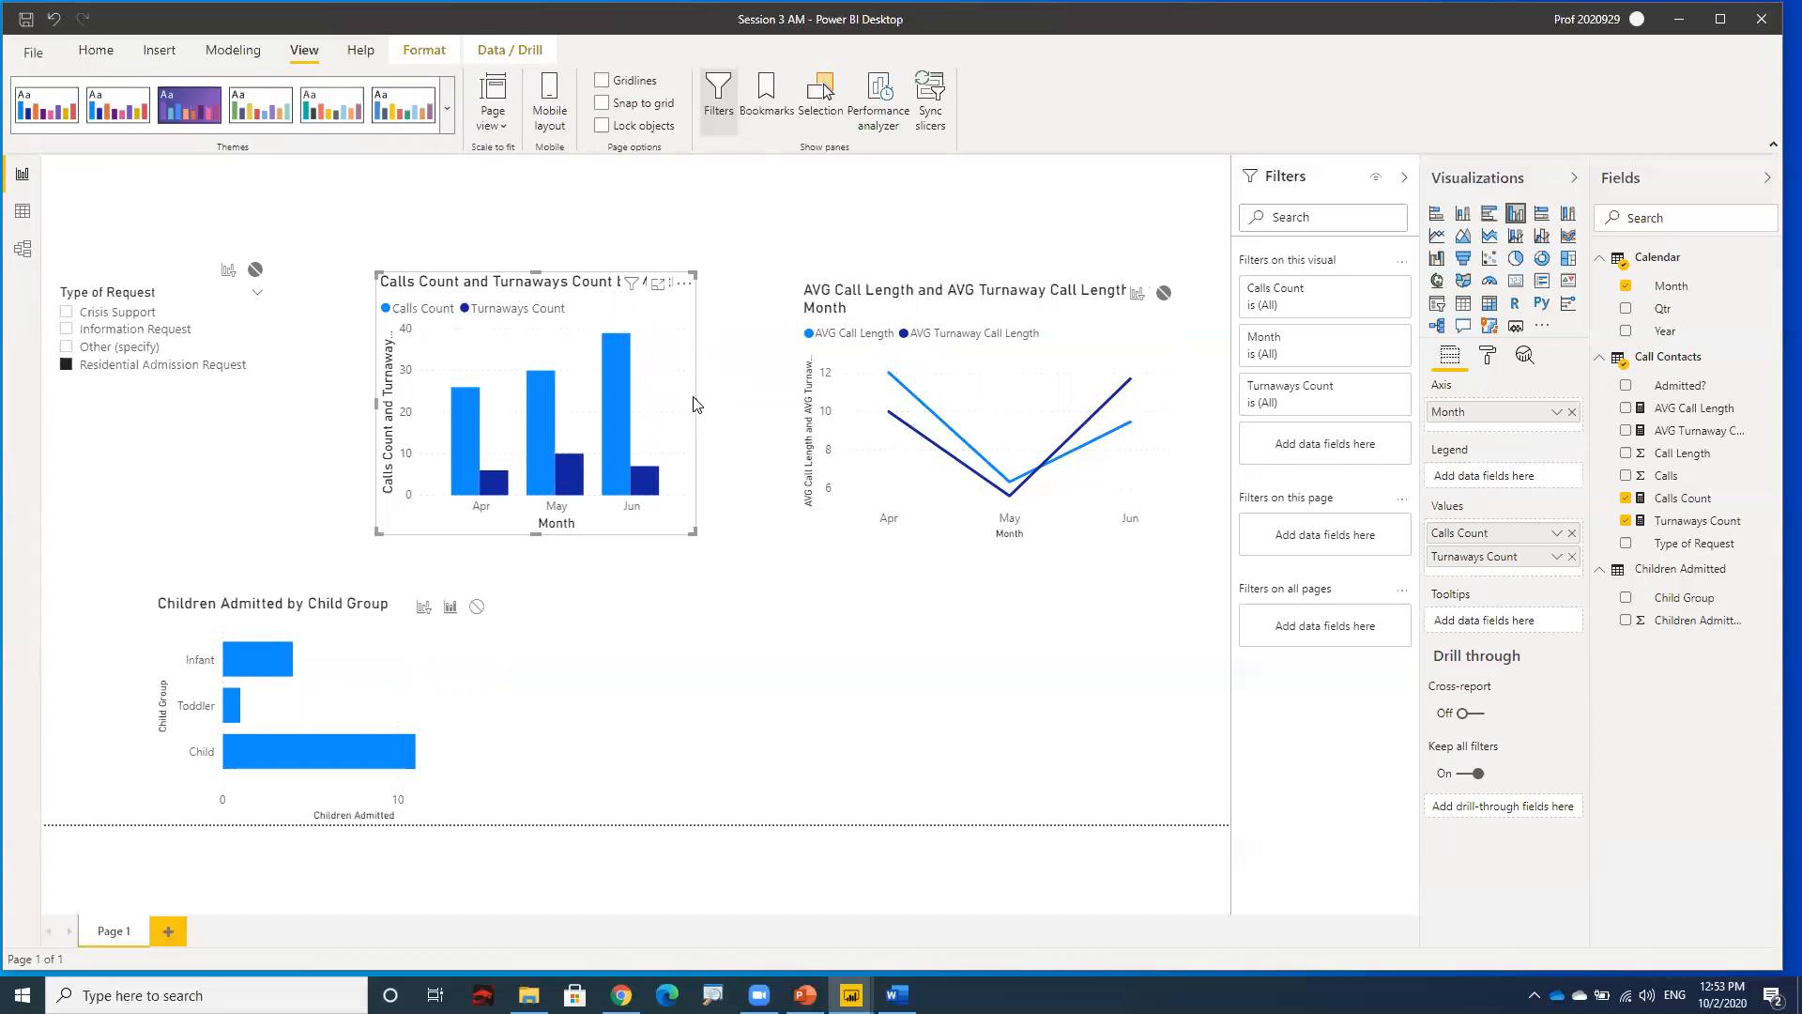
left_click(370, 194)
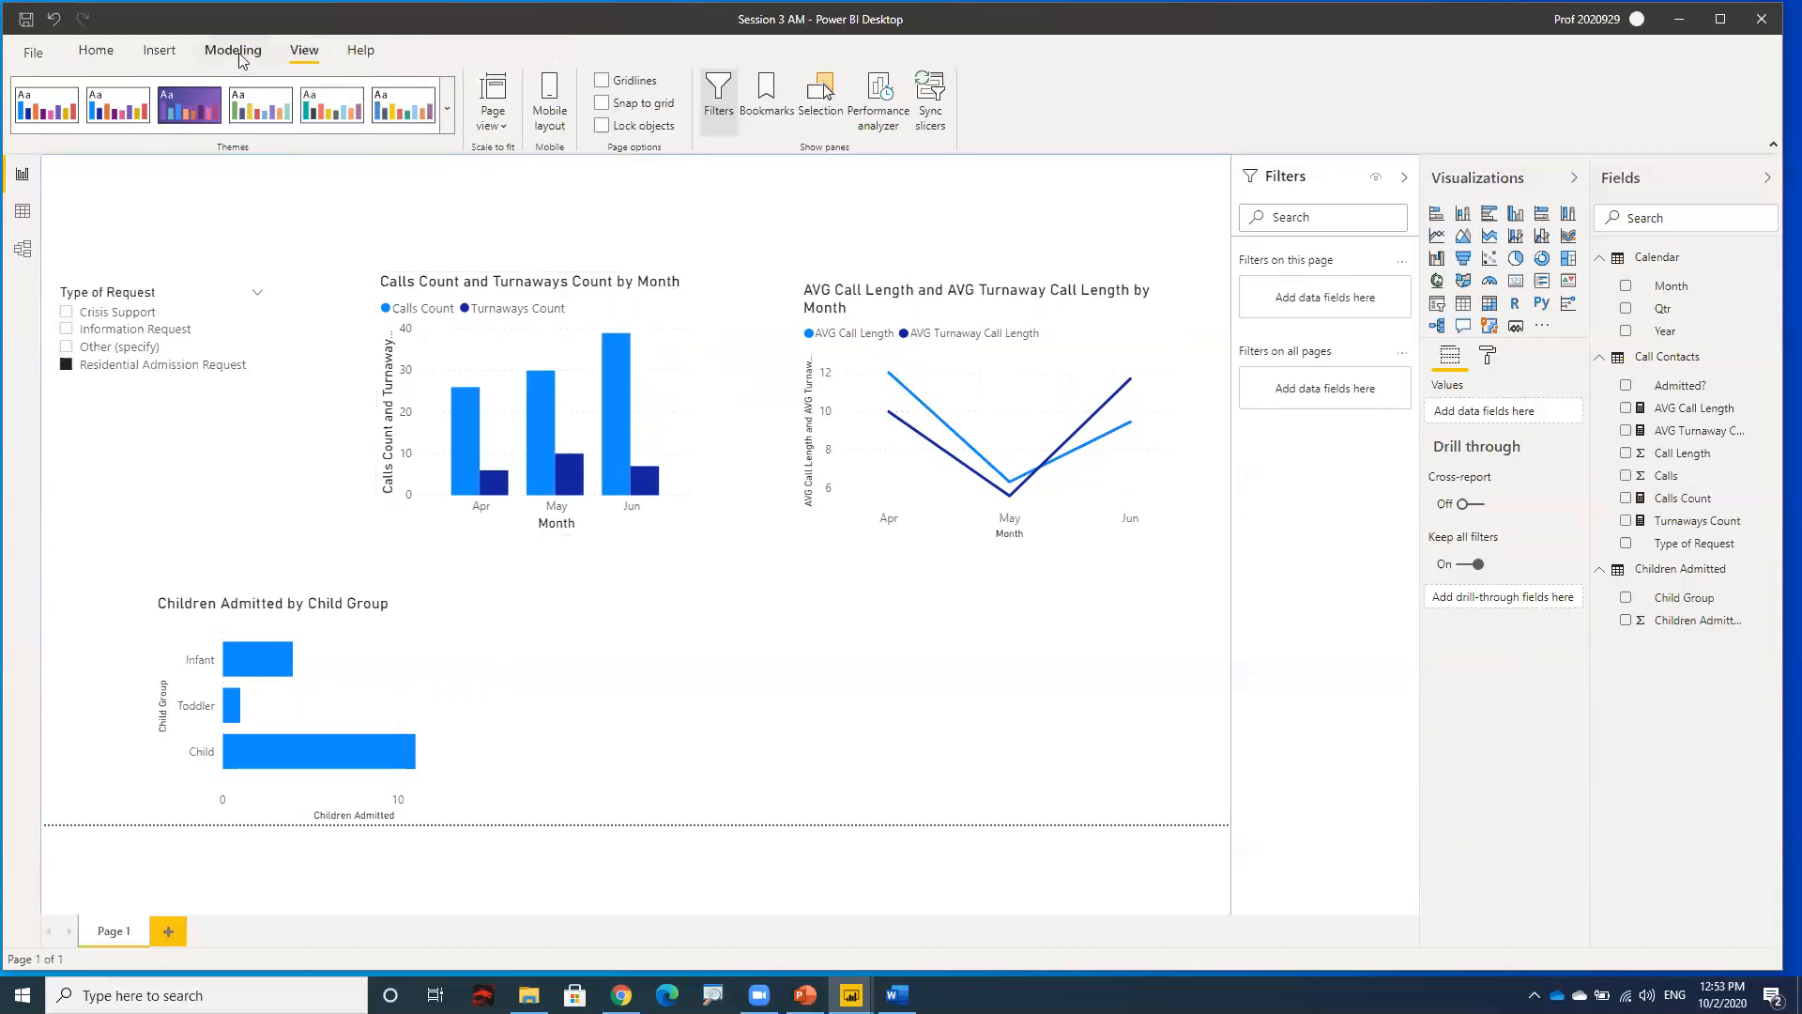
- Turn off interaction editing with the Type of Request slicer selected, and deselect the slicer
left_click(138, 294)
left_click(418, 51)
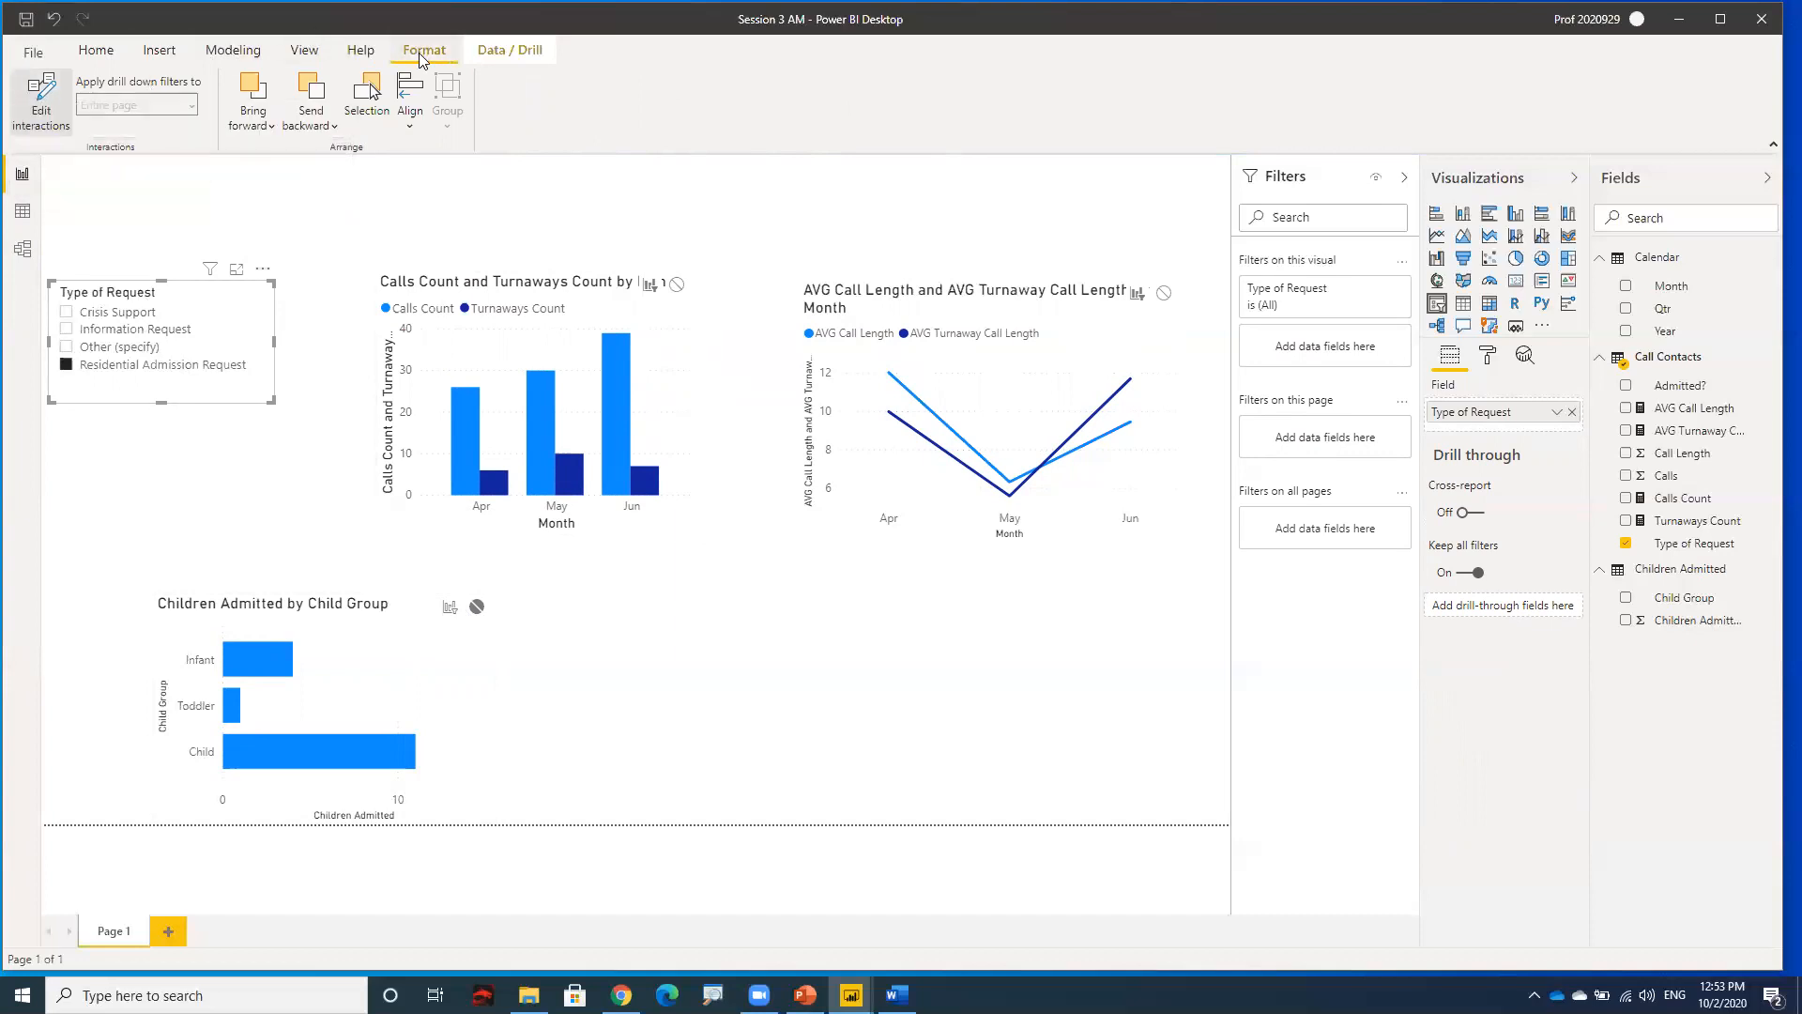
left_click(49, 124)
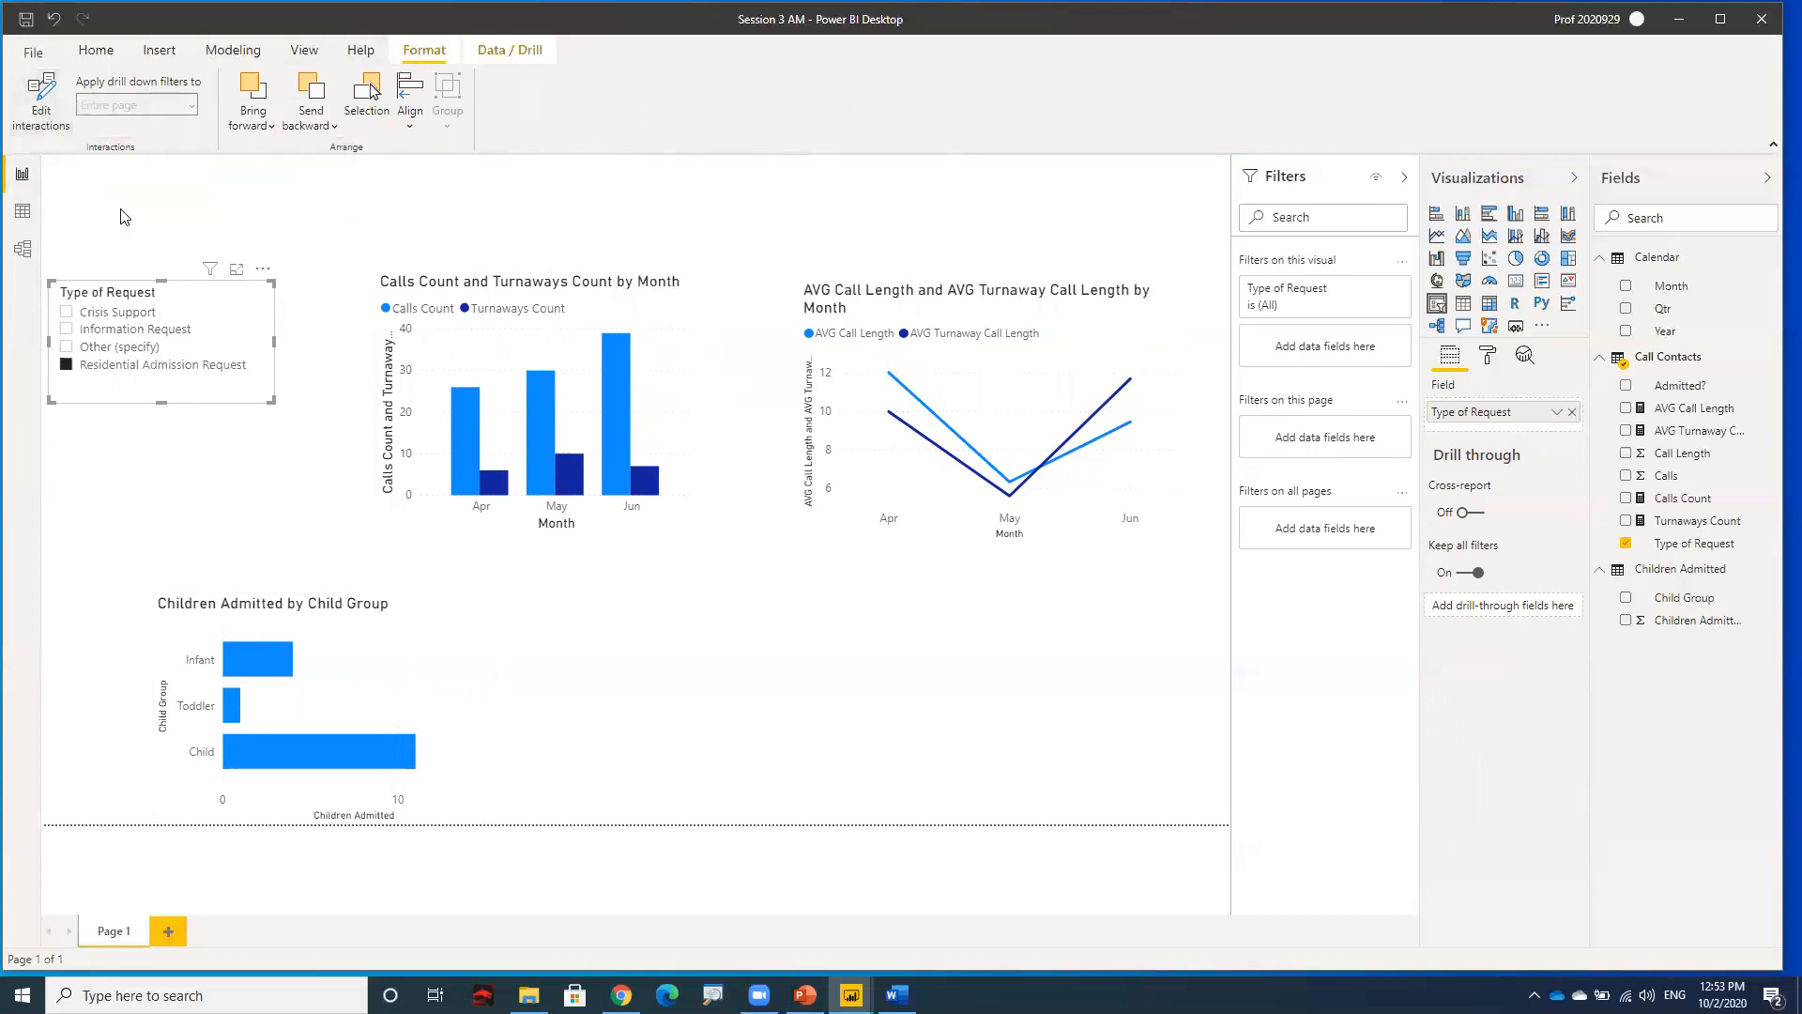
left_click(285, 522)
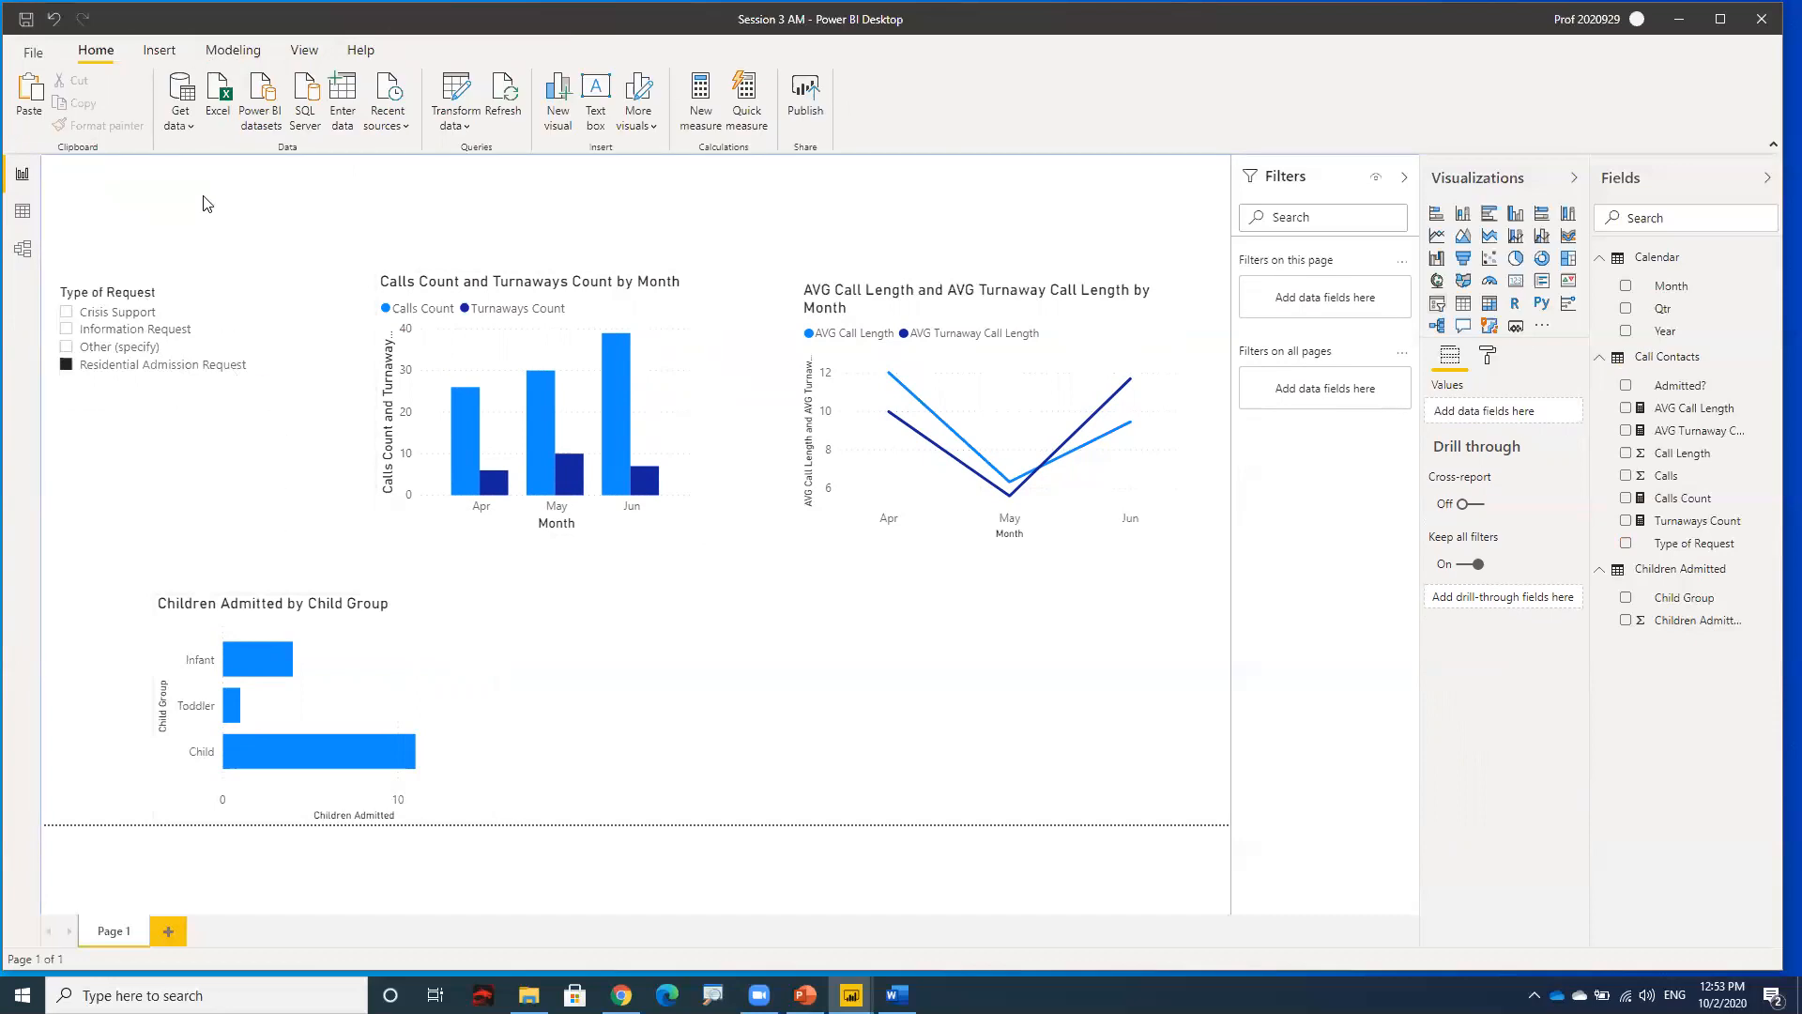
- Insert the image ACWS logo.jpg from the Session 3 Data folder onto the report page
left_click(159, 49)
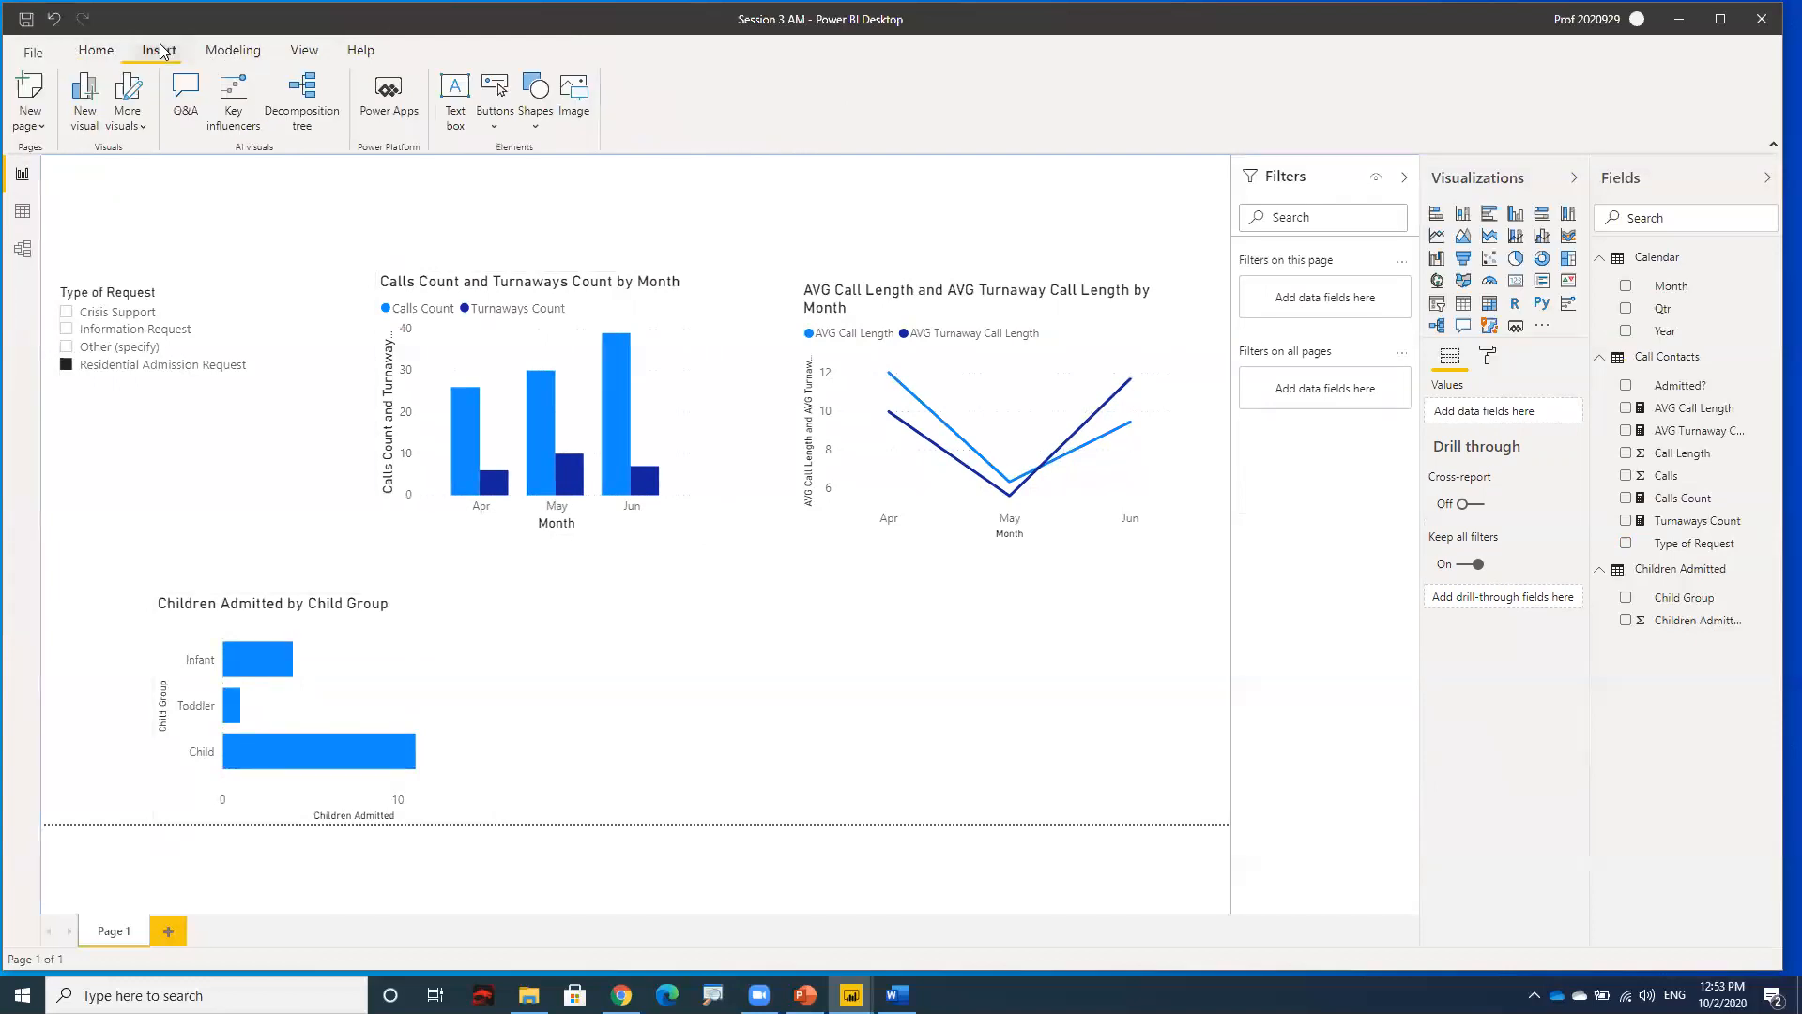
left_click(574, 104)
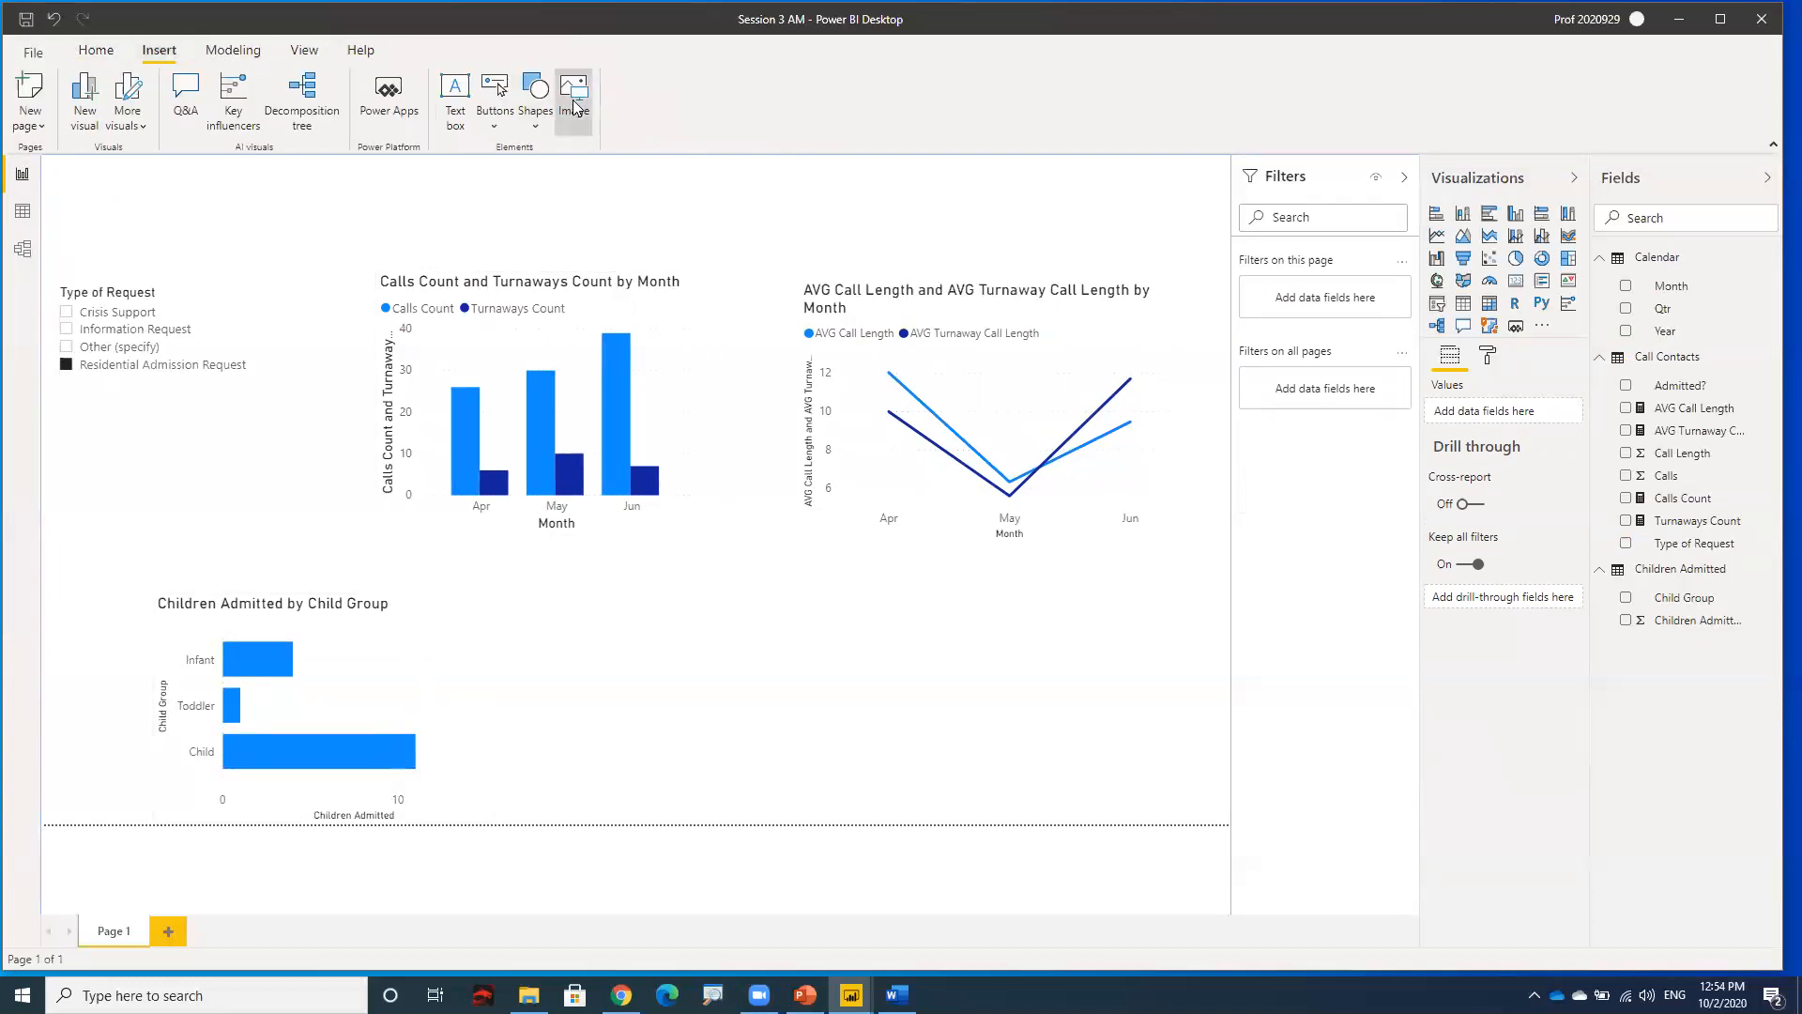
left_click(479, 438)
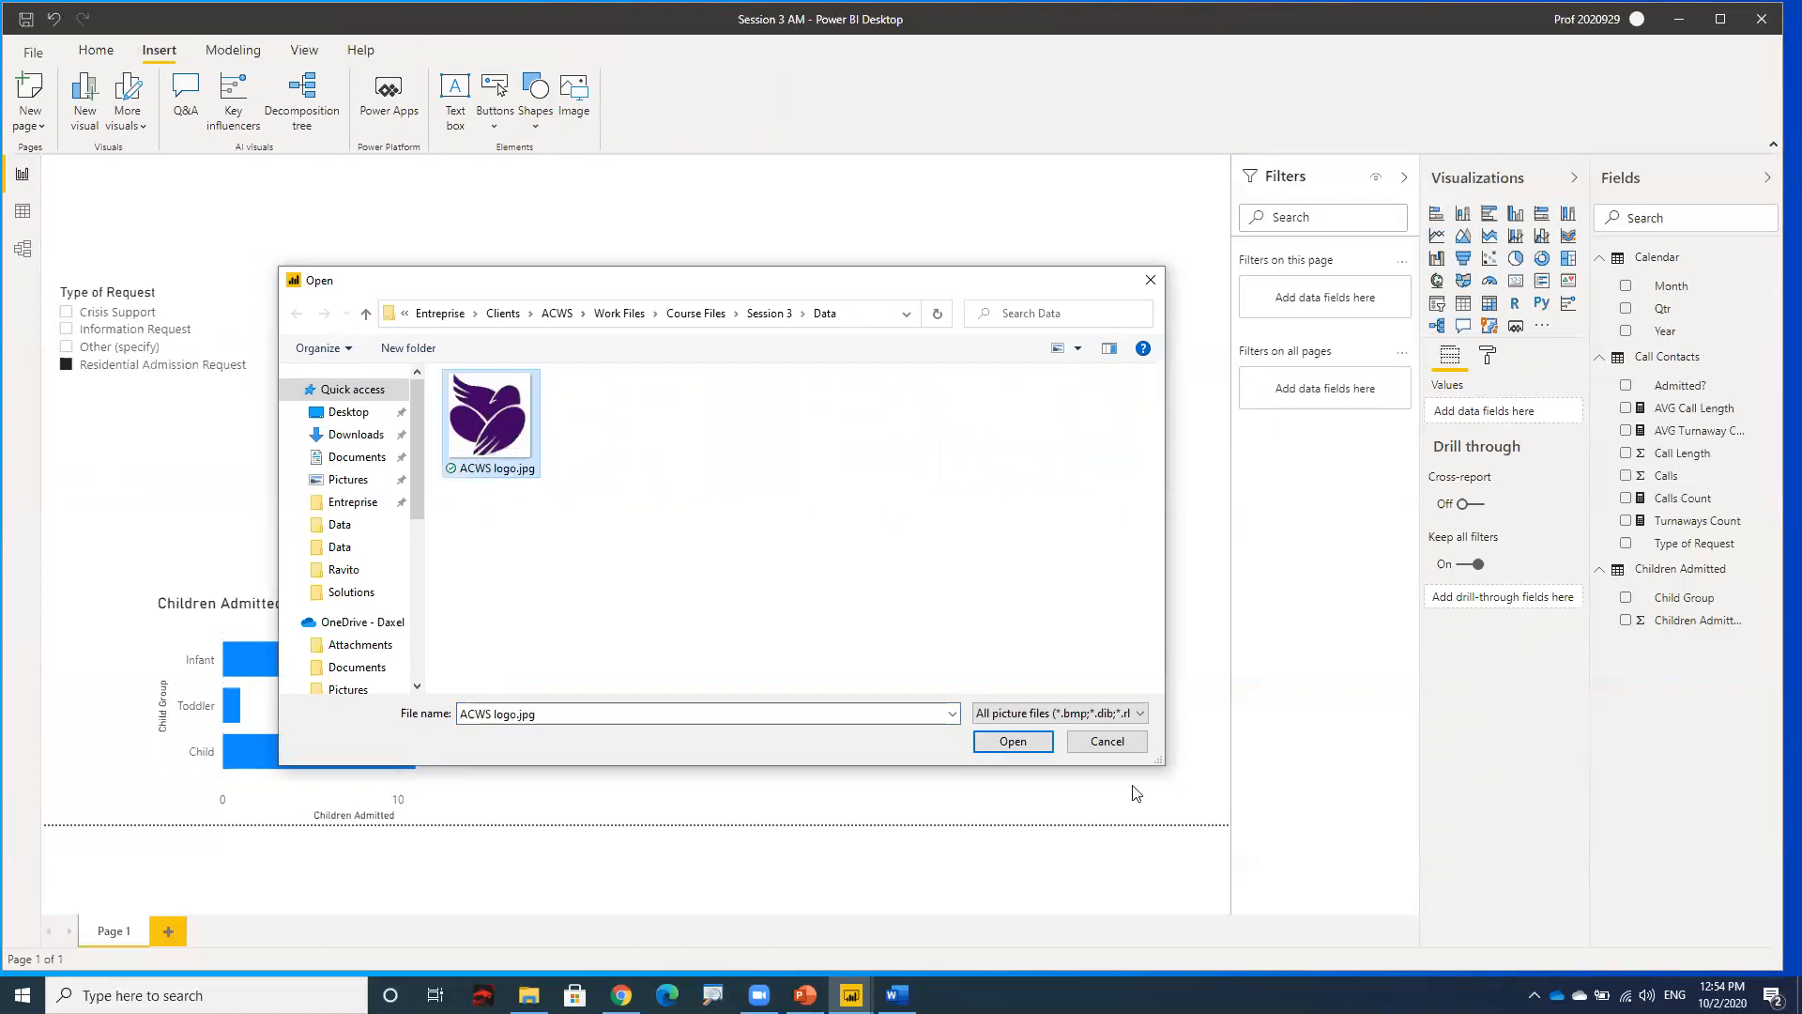
left_click(1019, 744)
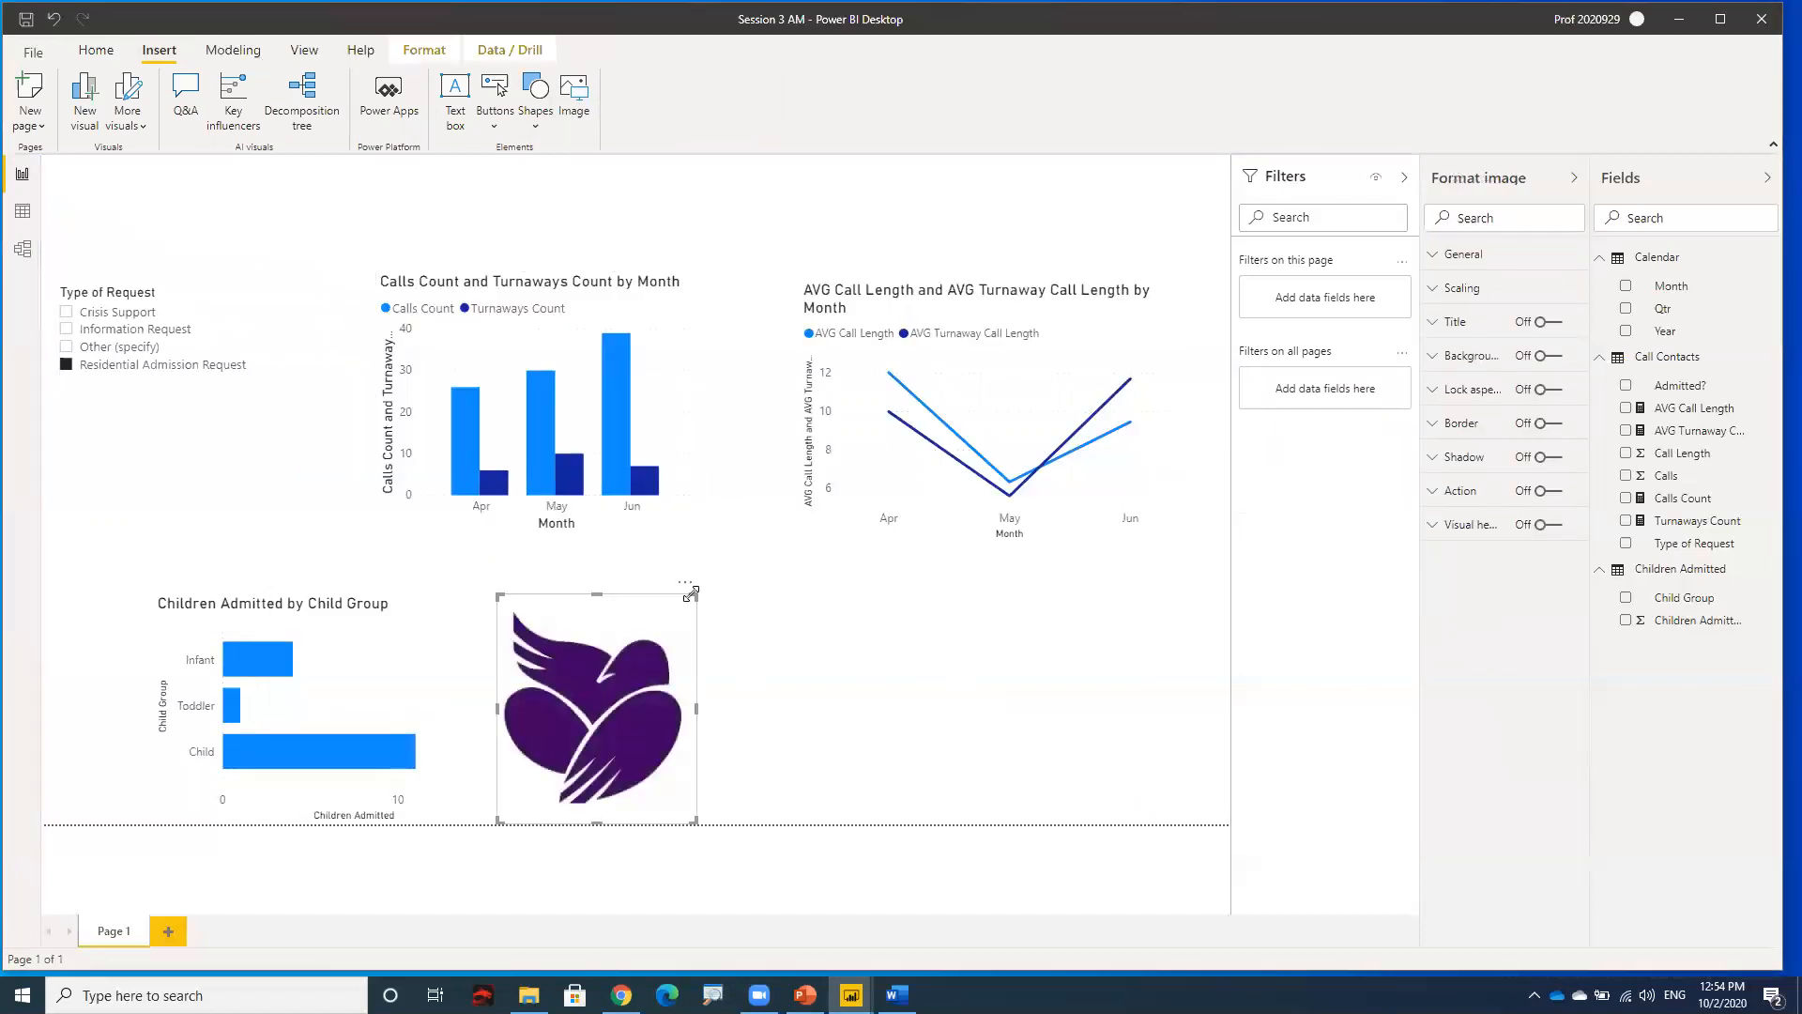
- Shrink the ACWS logo and place it in the upper-left corner of the report page
left_click_drag(695, 596, 118, 178)
left_click(247, 204)
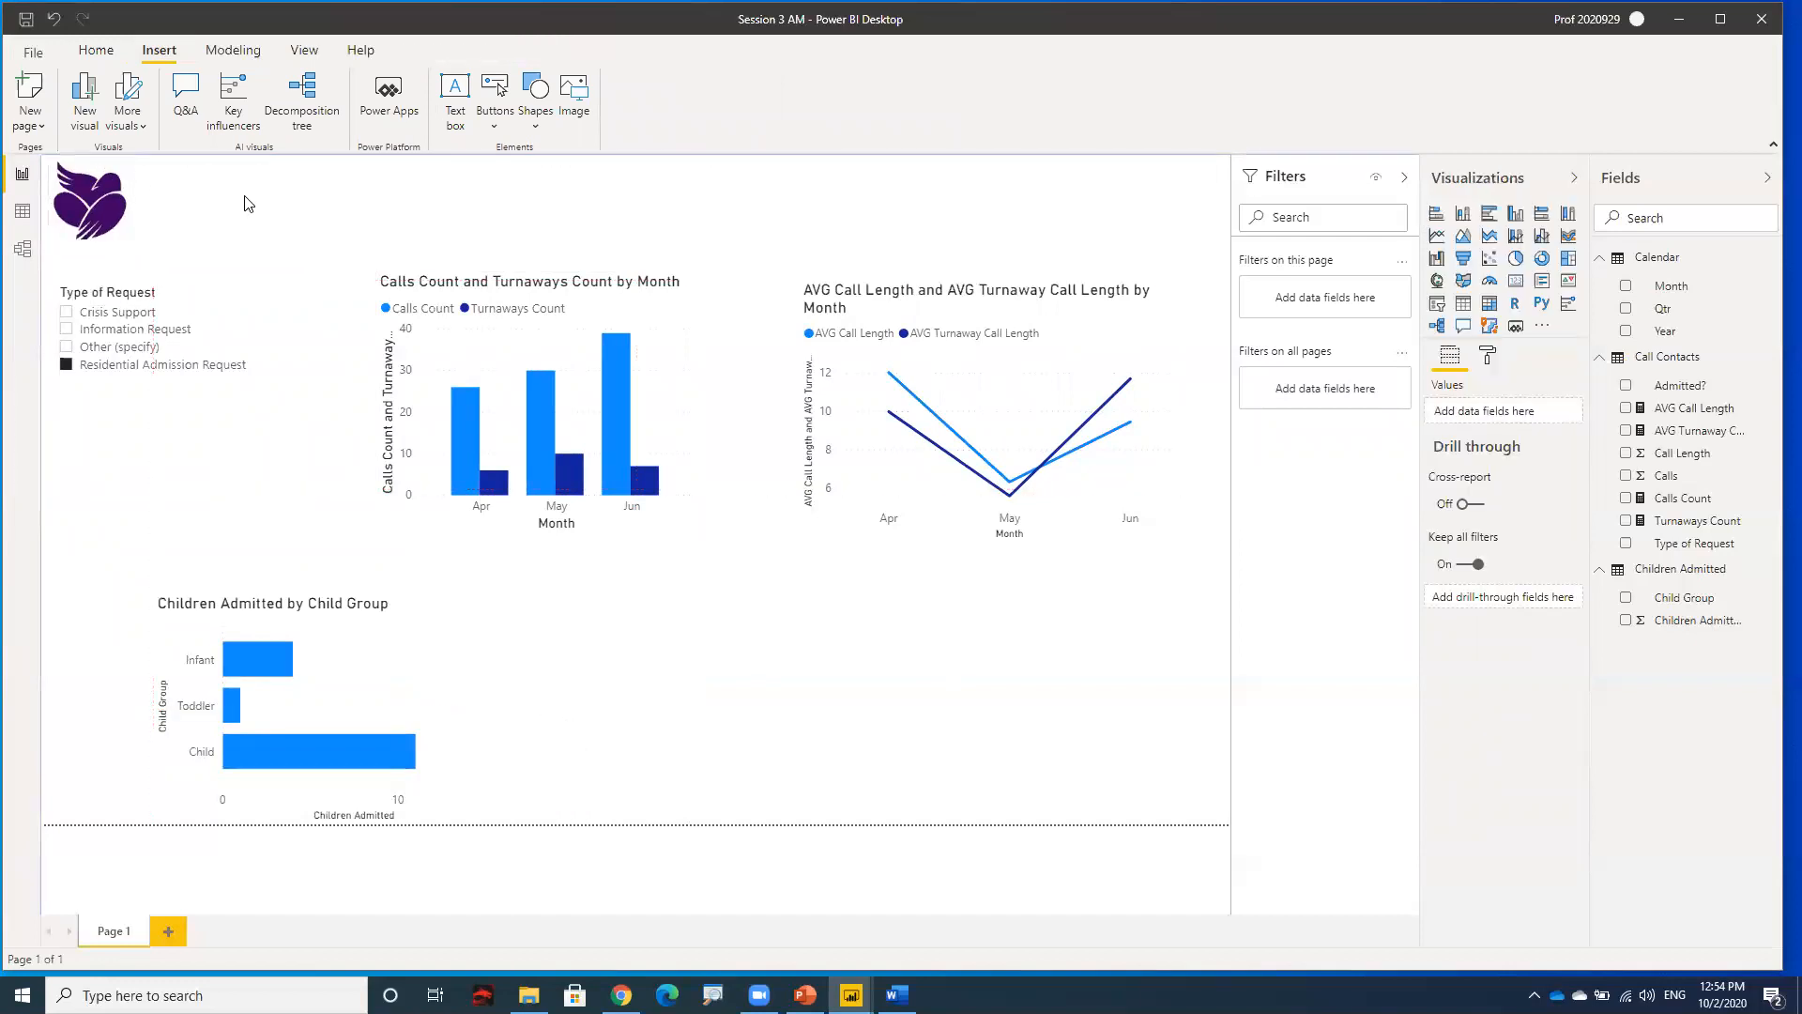
- Add a text box reading "My Report" and format its text as bold, size 28
left_click(455, 98)
type("My Report")
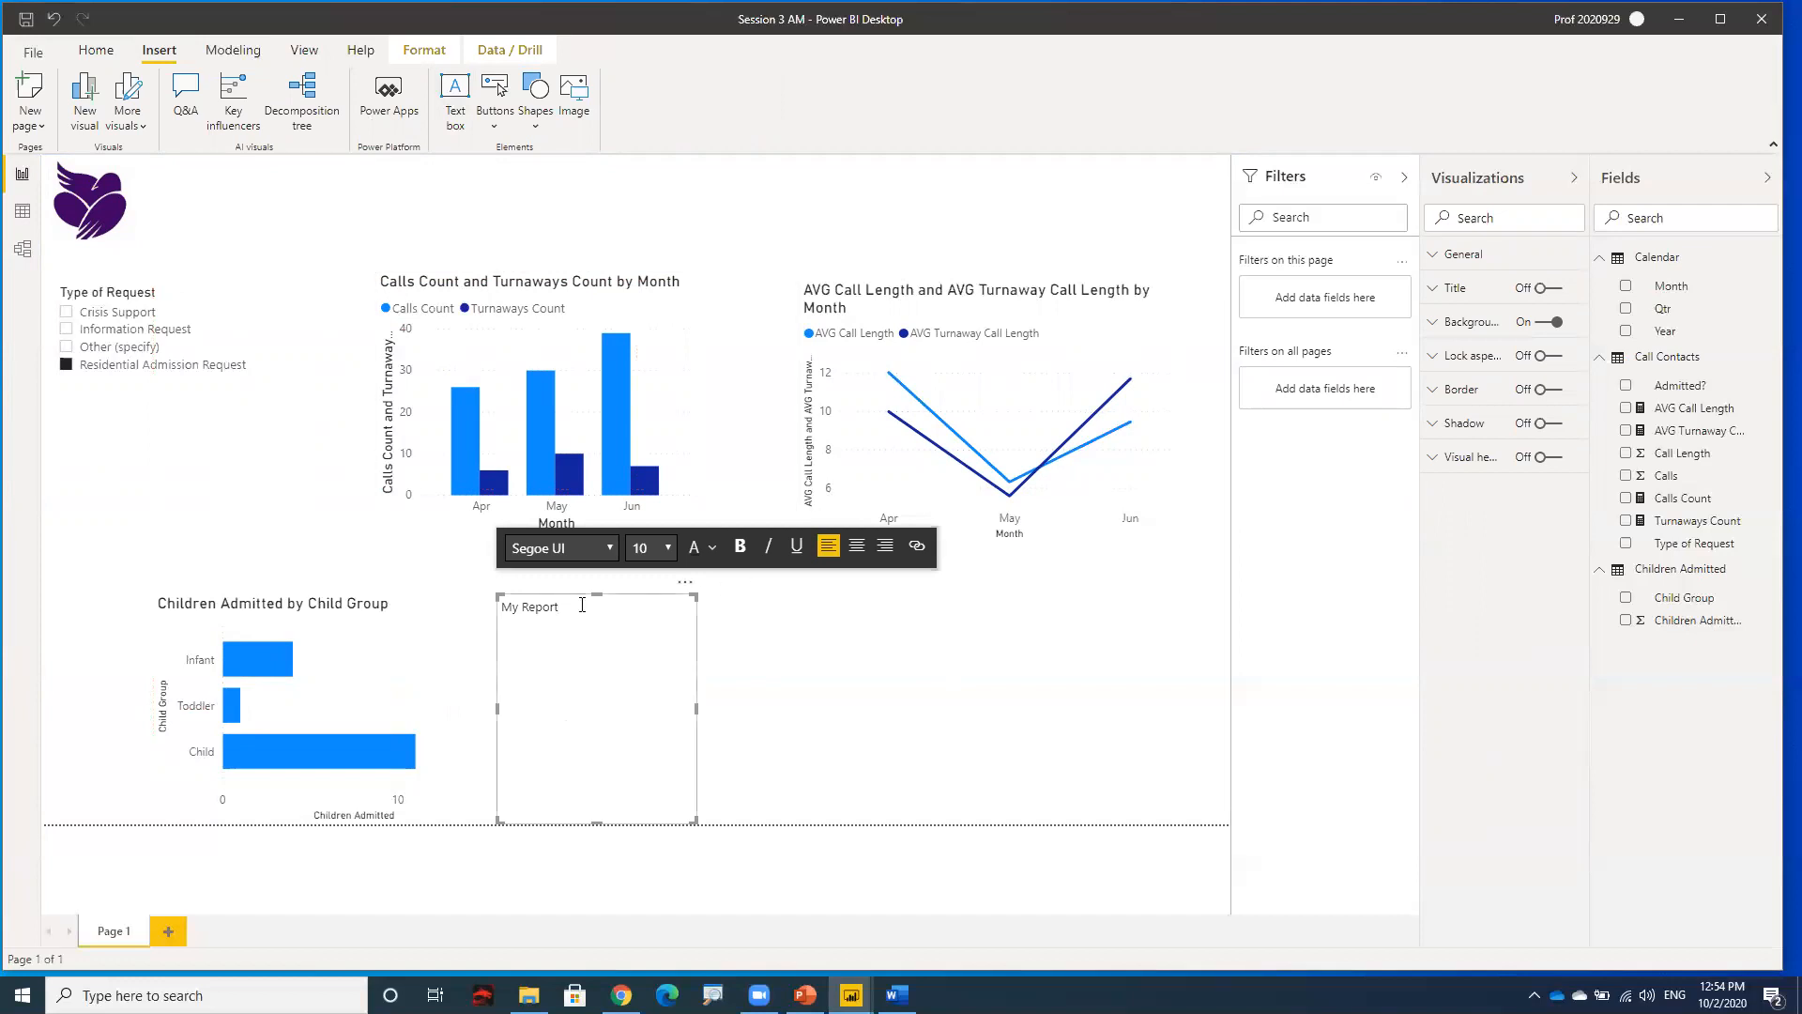
left_click_drag(582, 608, 499, 618)
left_click(739, 547)
left_click(669, 548)
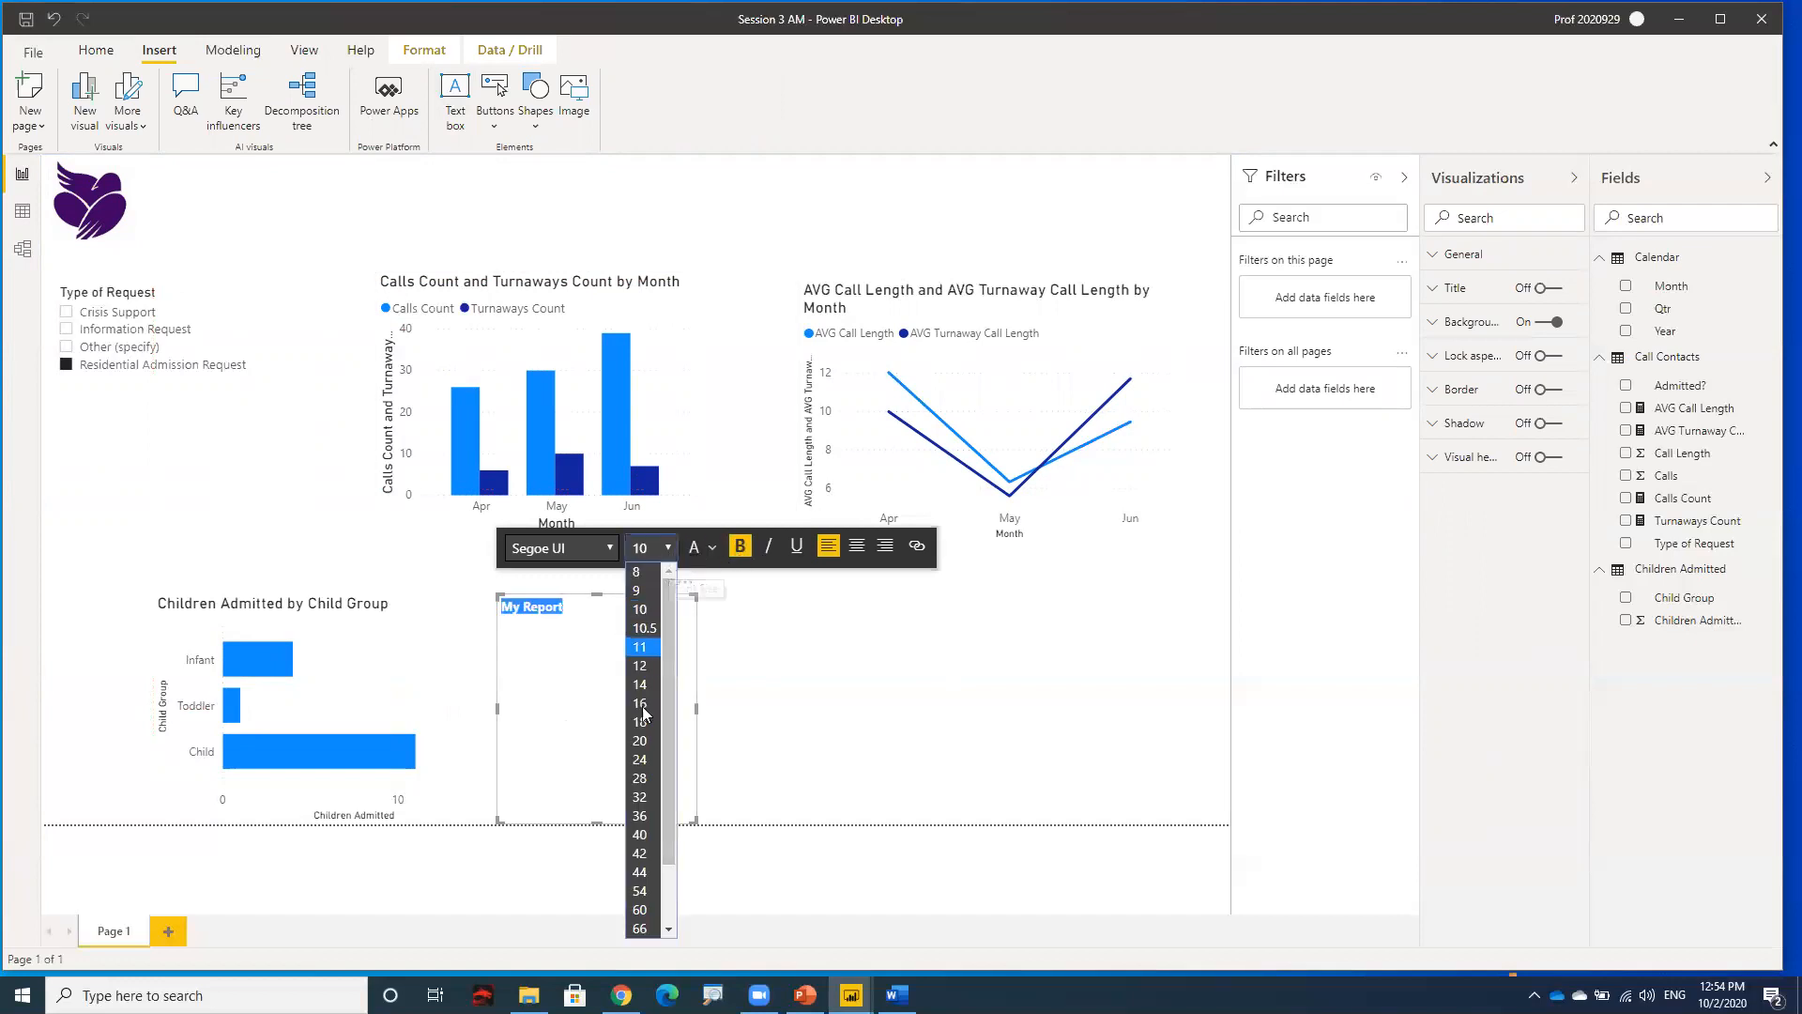
left_click(660, 777)
- Shrink the "My Report" text box to fit its title and place it just right of the logo
left_click_drag(695, 824, 259, 165)
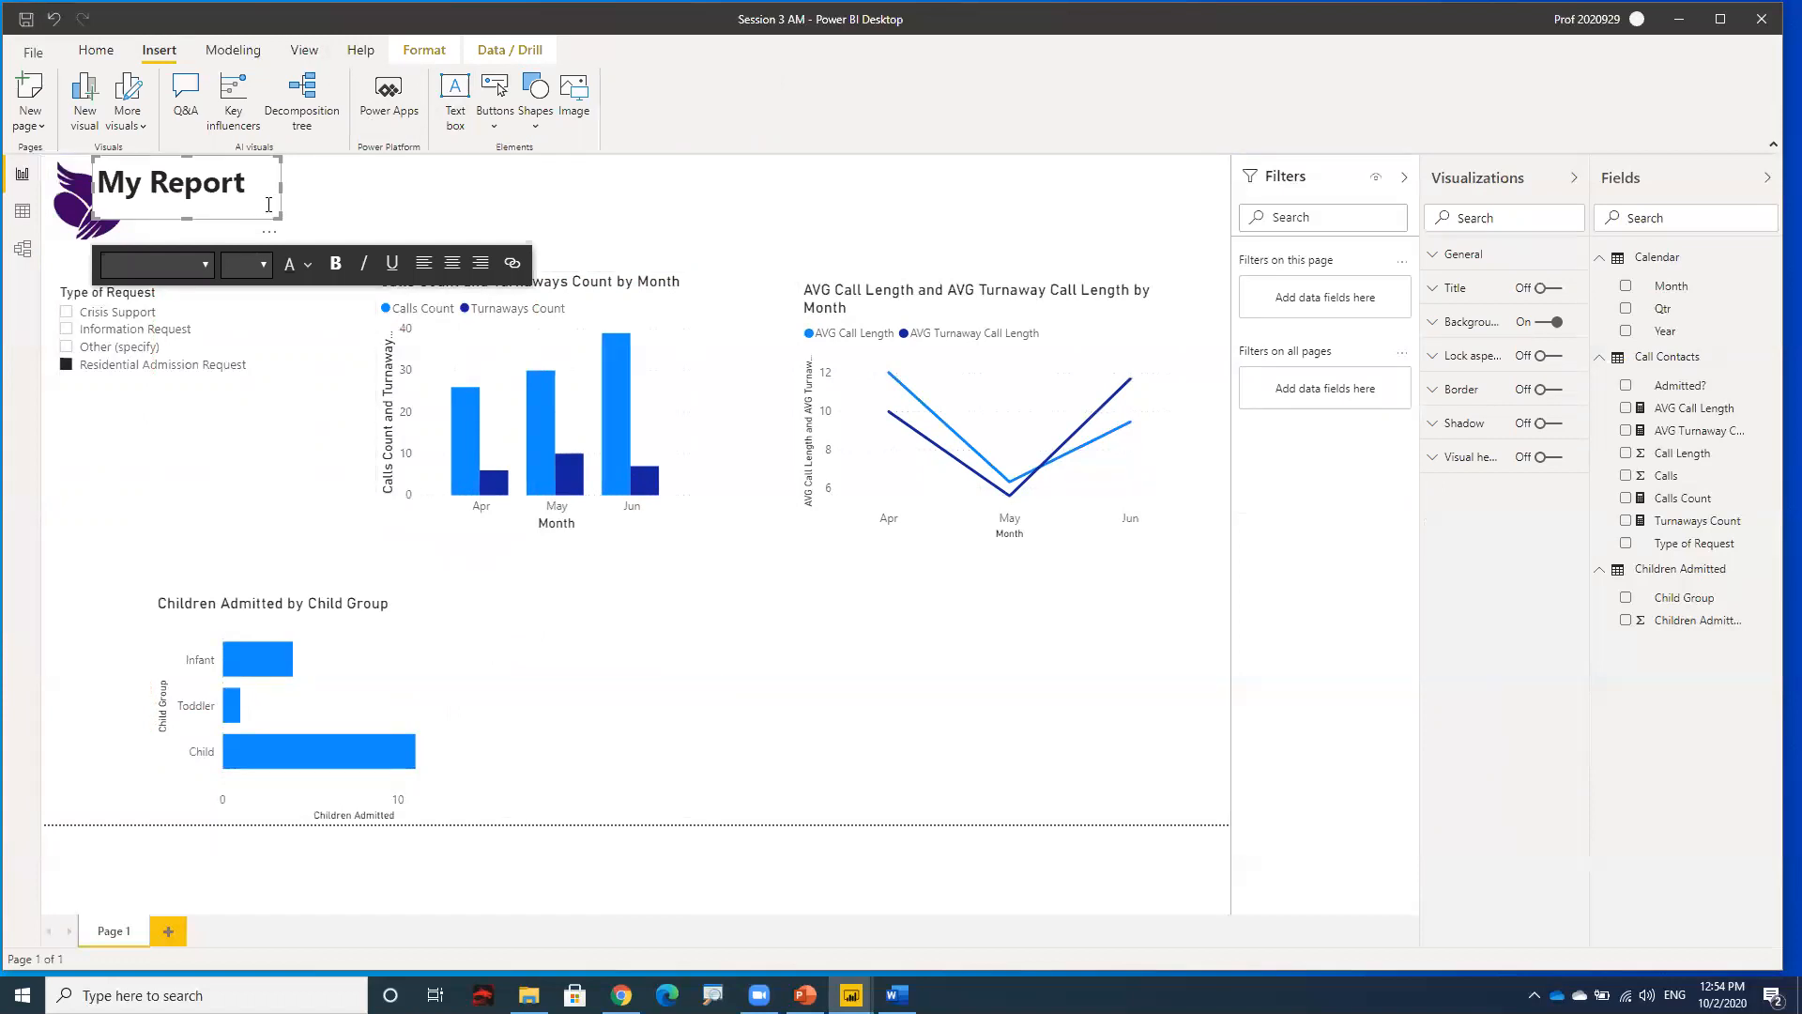
left_click_drag(232, 163, 308, 166)
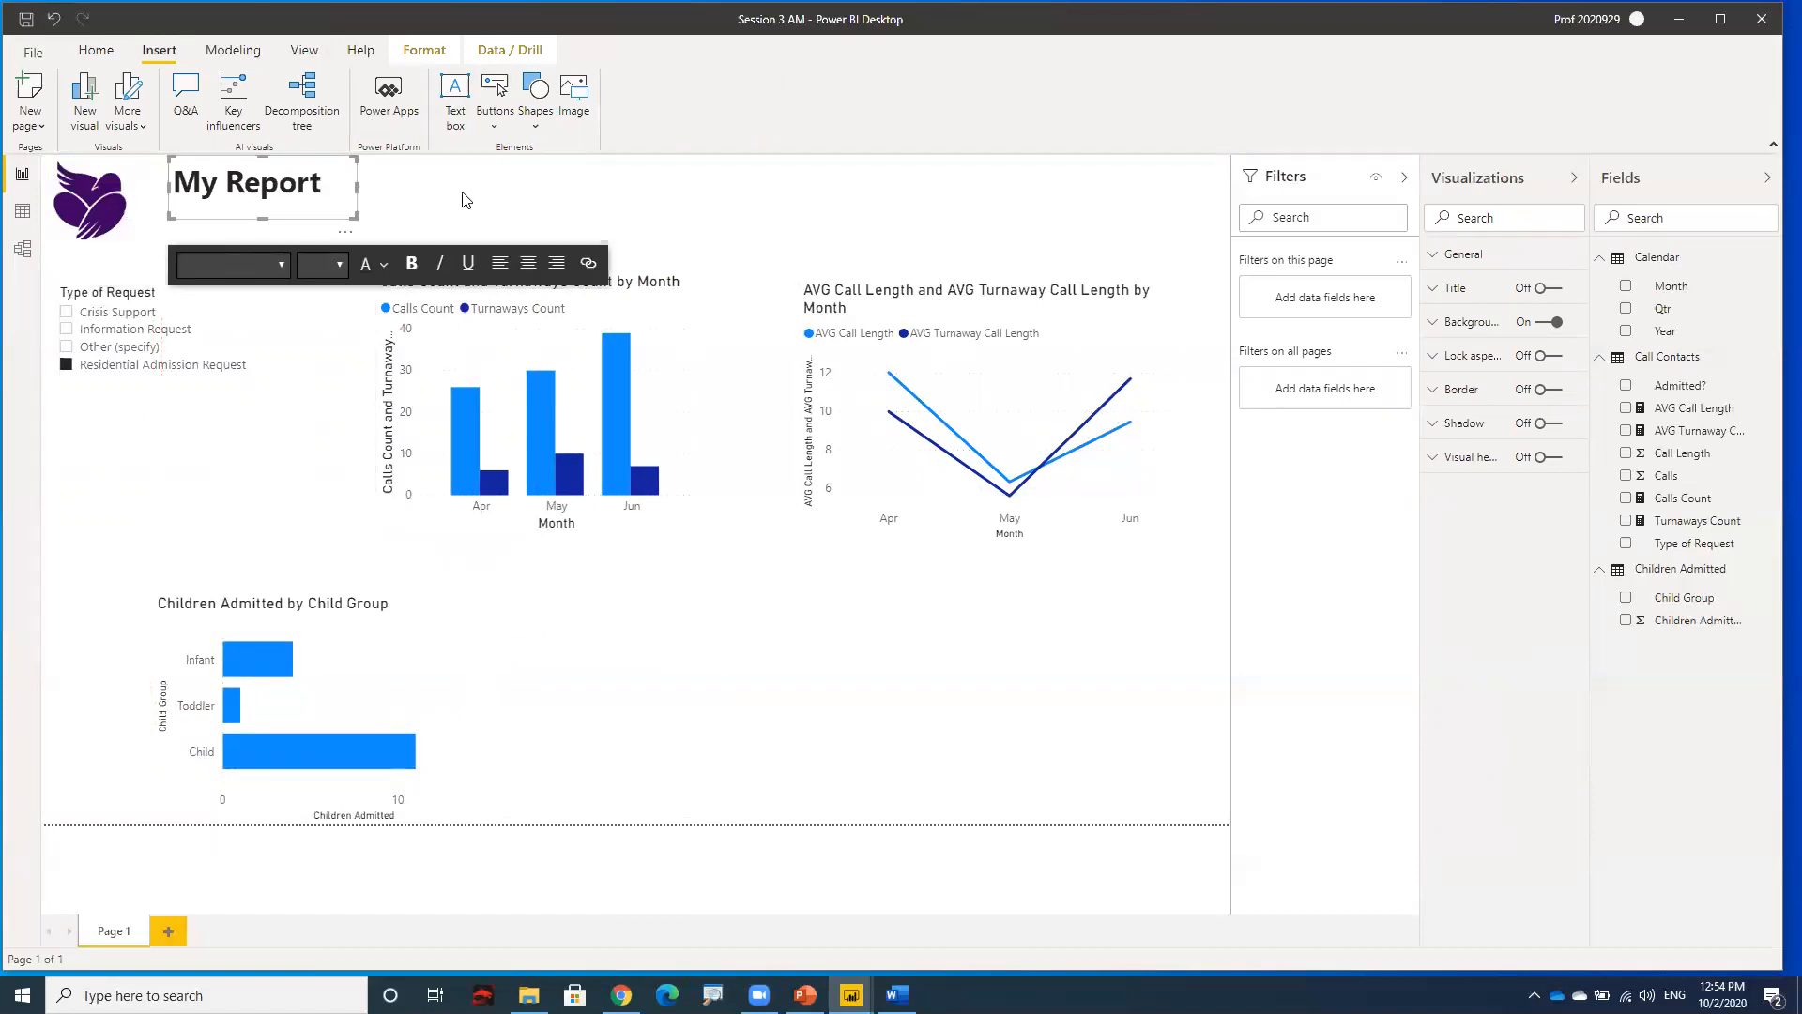
left_click(514, 186)
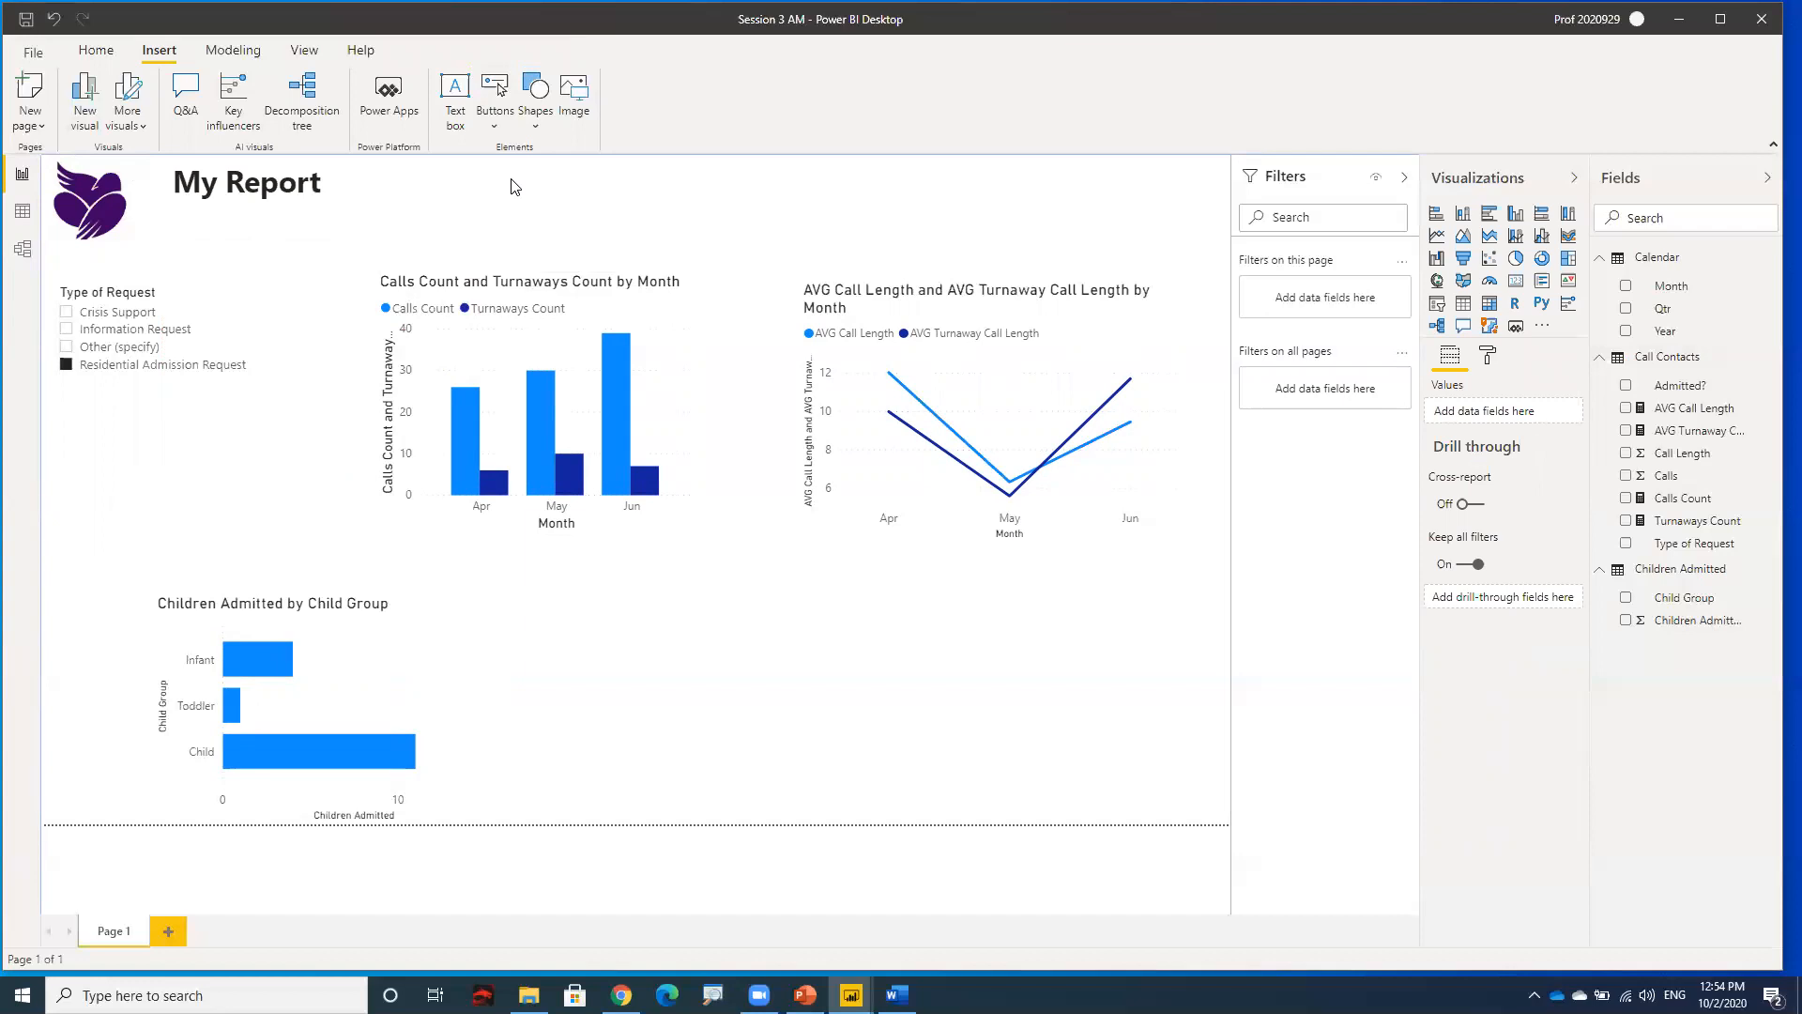
- Shift the calls column chart and the average call length line chart slightly left and up together
left_click(517, 289)
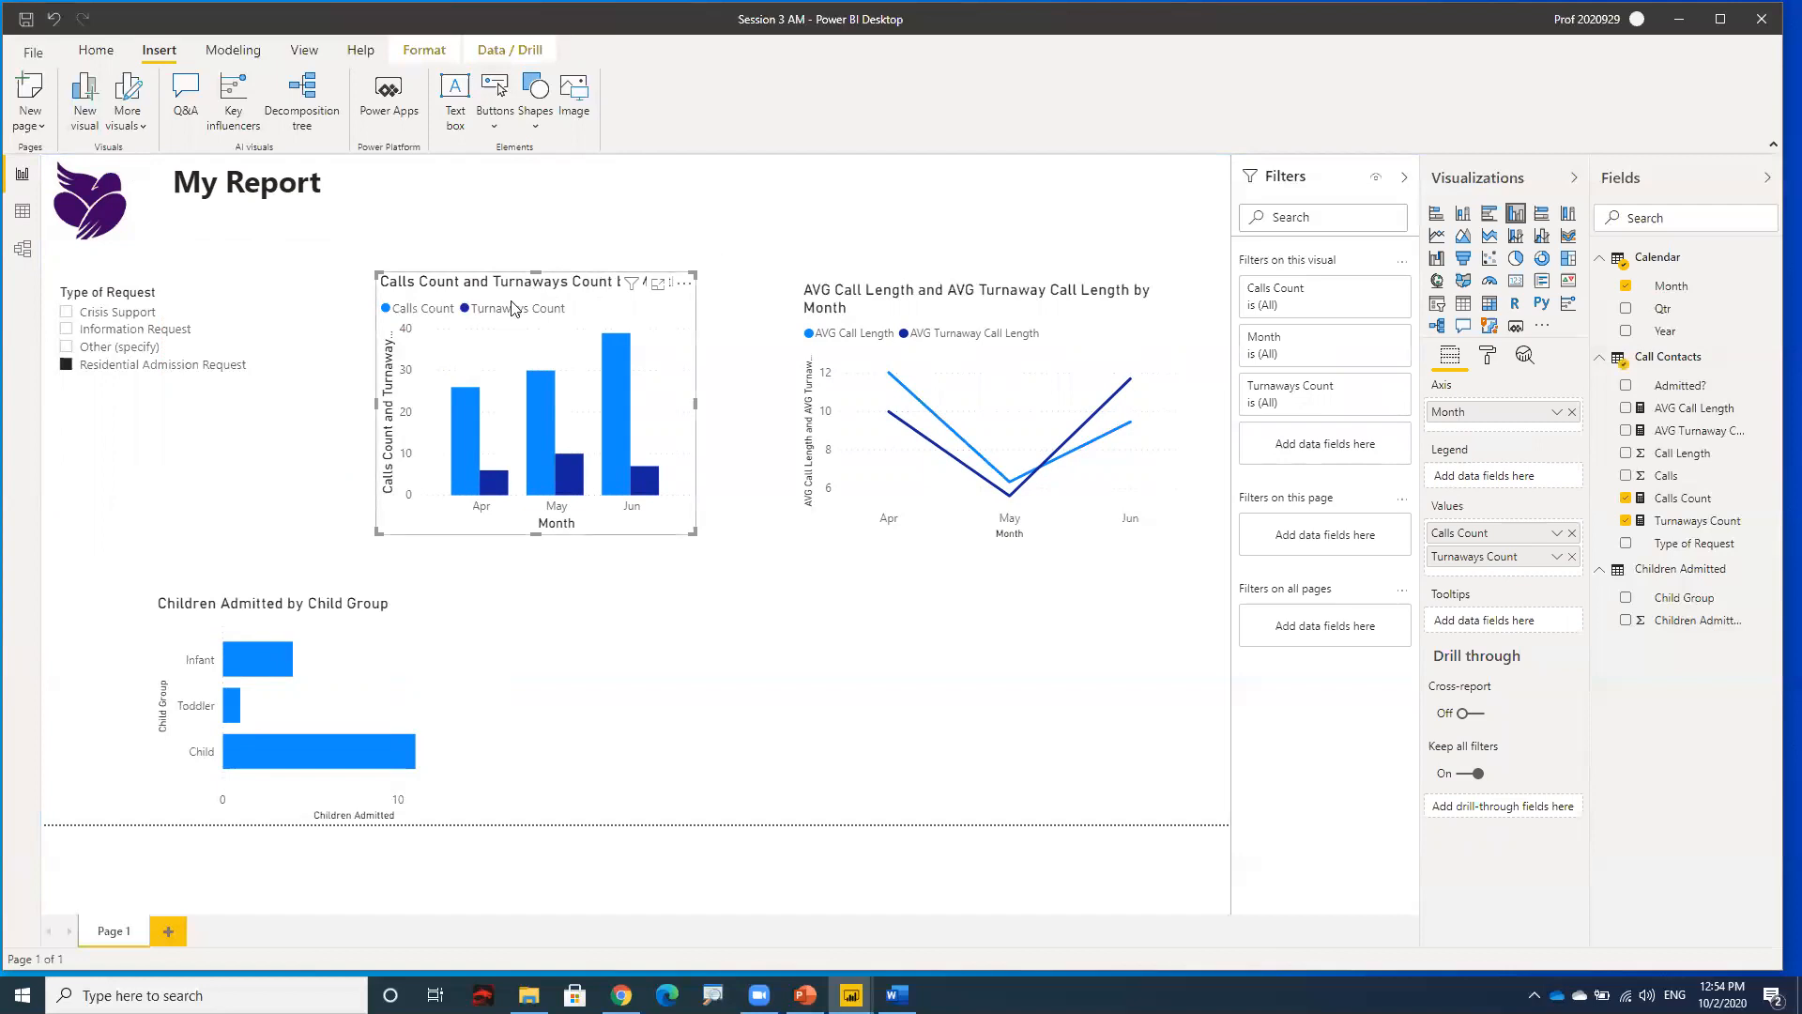
left_click(840, 294)
left_click_drag(840, 294, 789, 287)
left_click(723, 227)
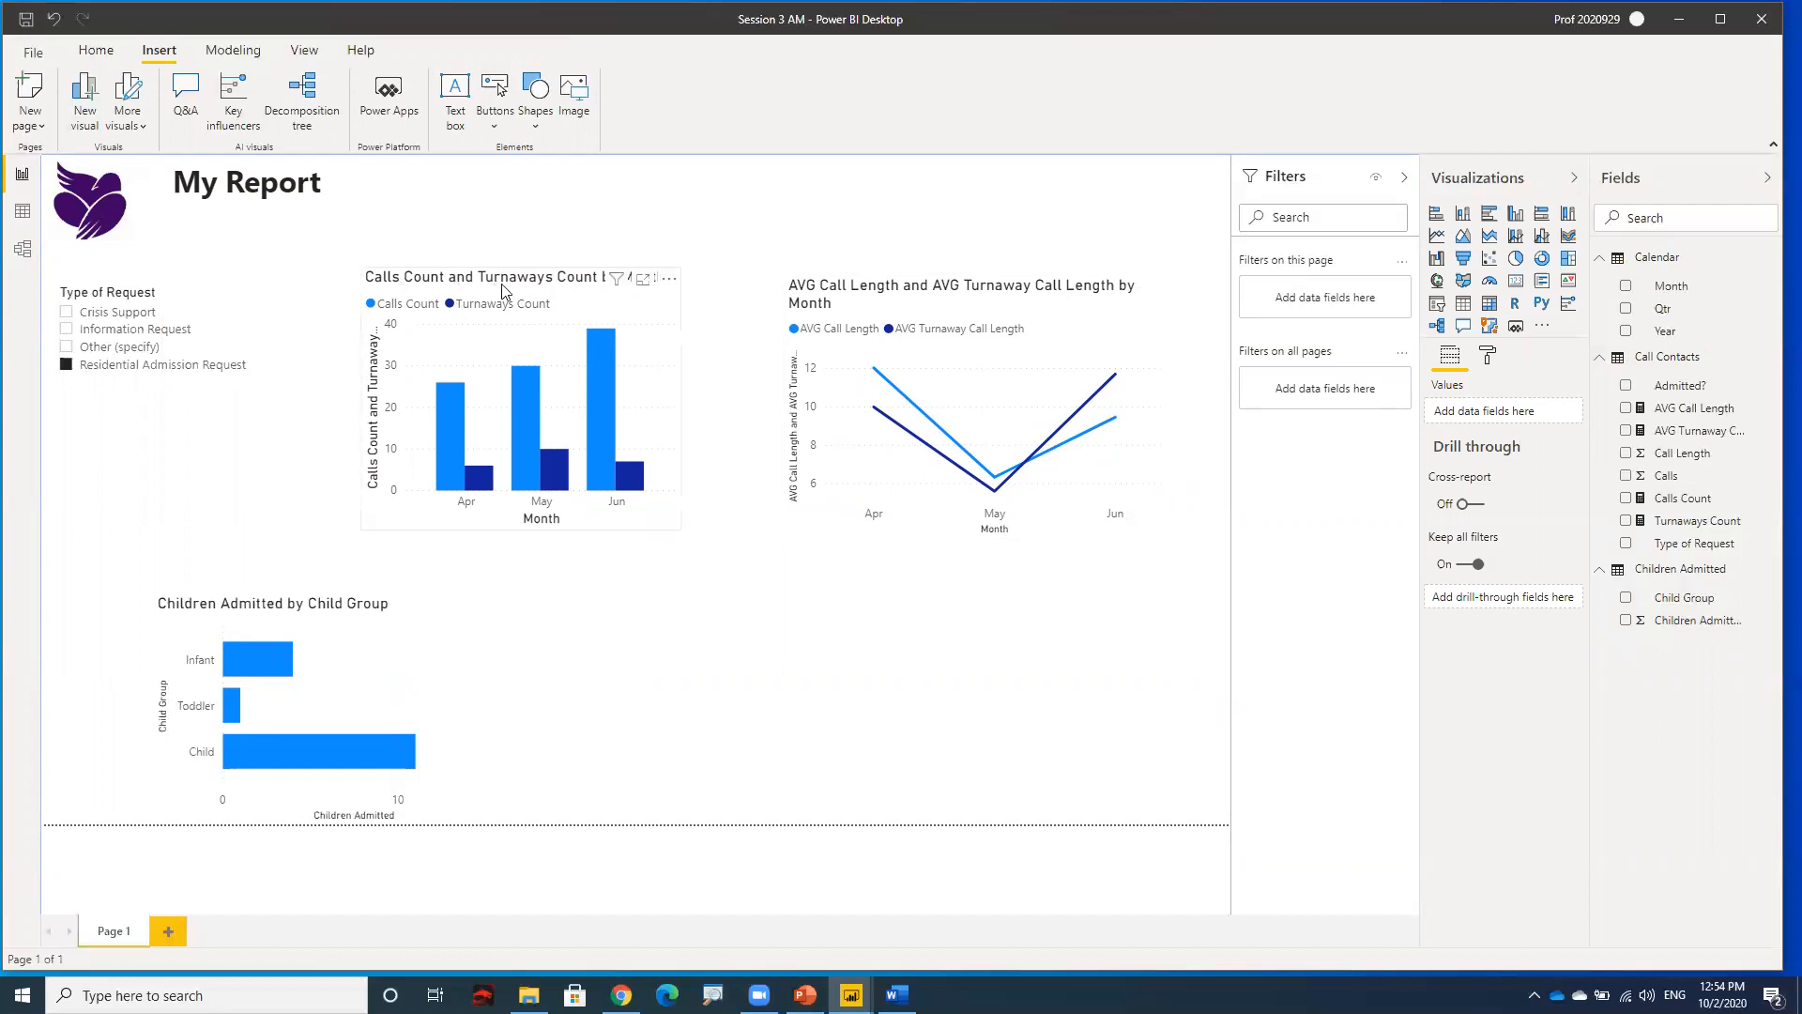
- Convert the Children Admitted by Child Group bar chart into a matrix
left_click(256, 611)
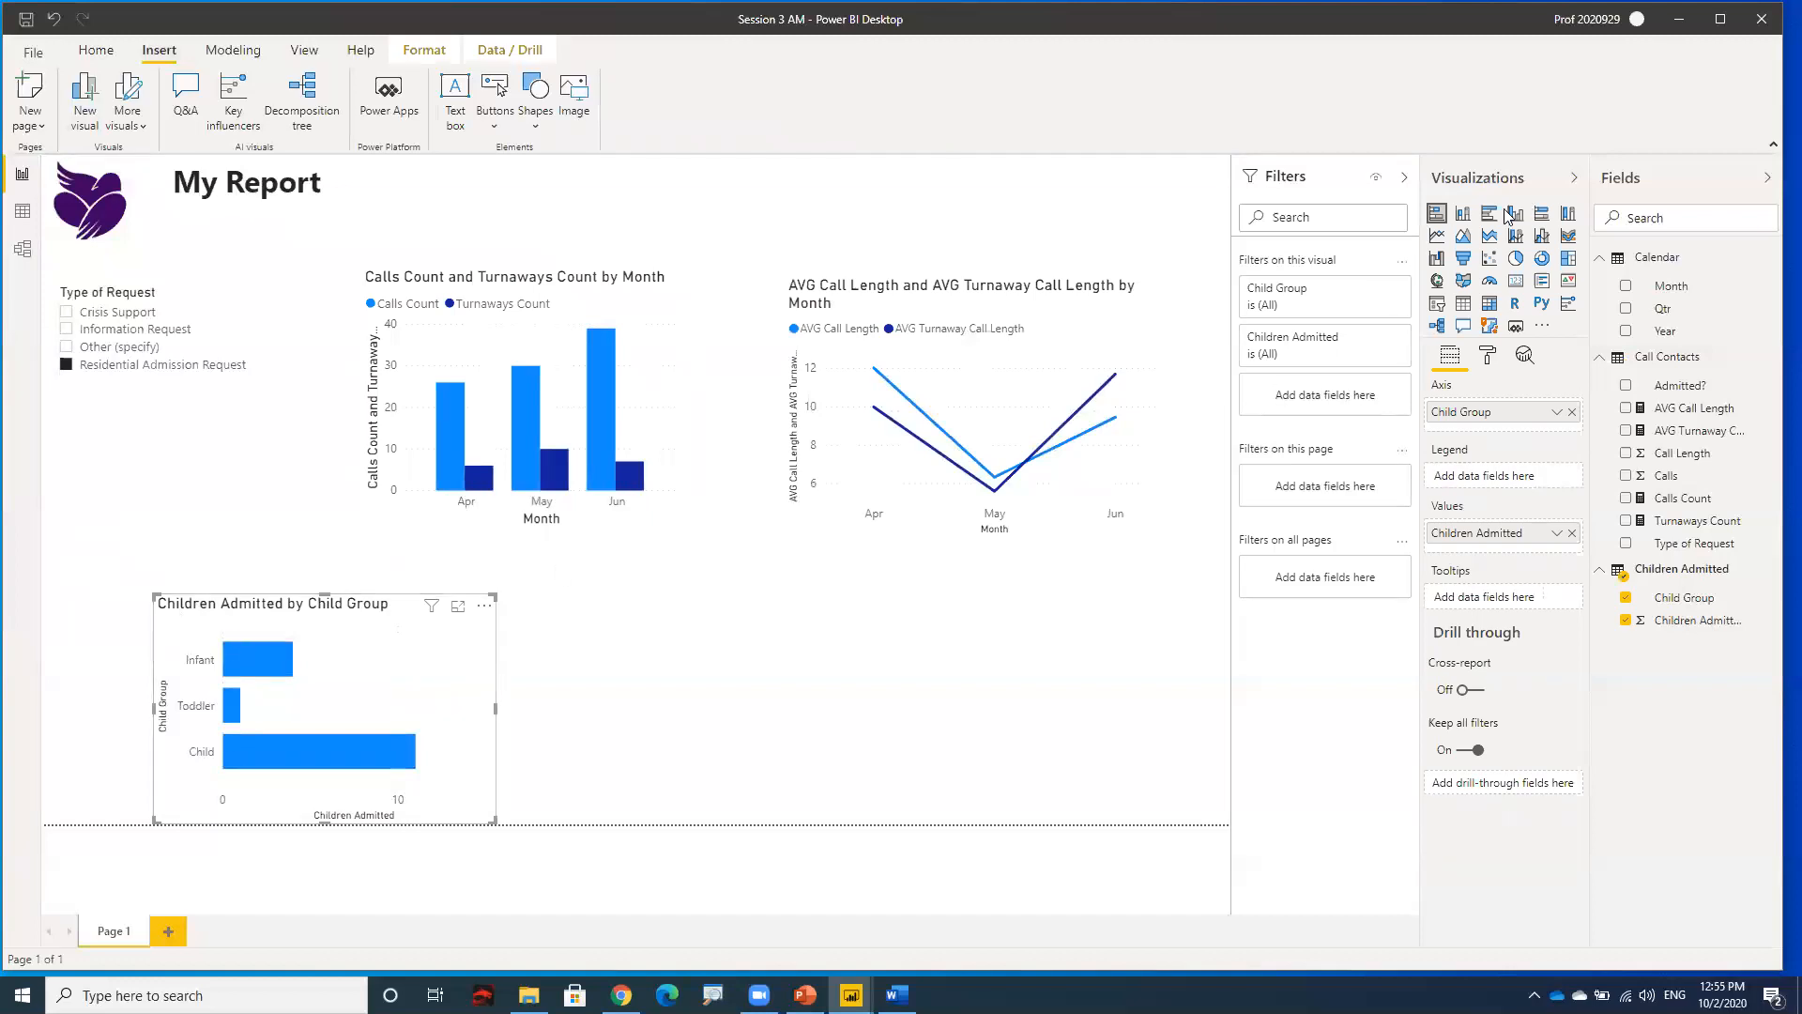
left_click(1490, 305)
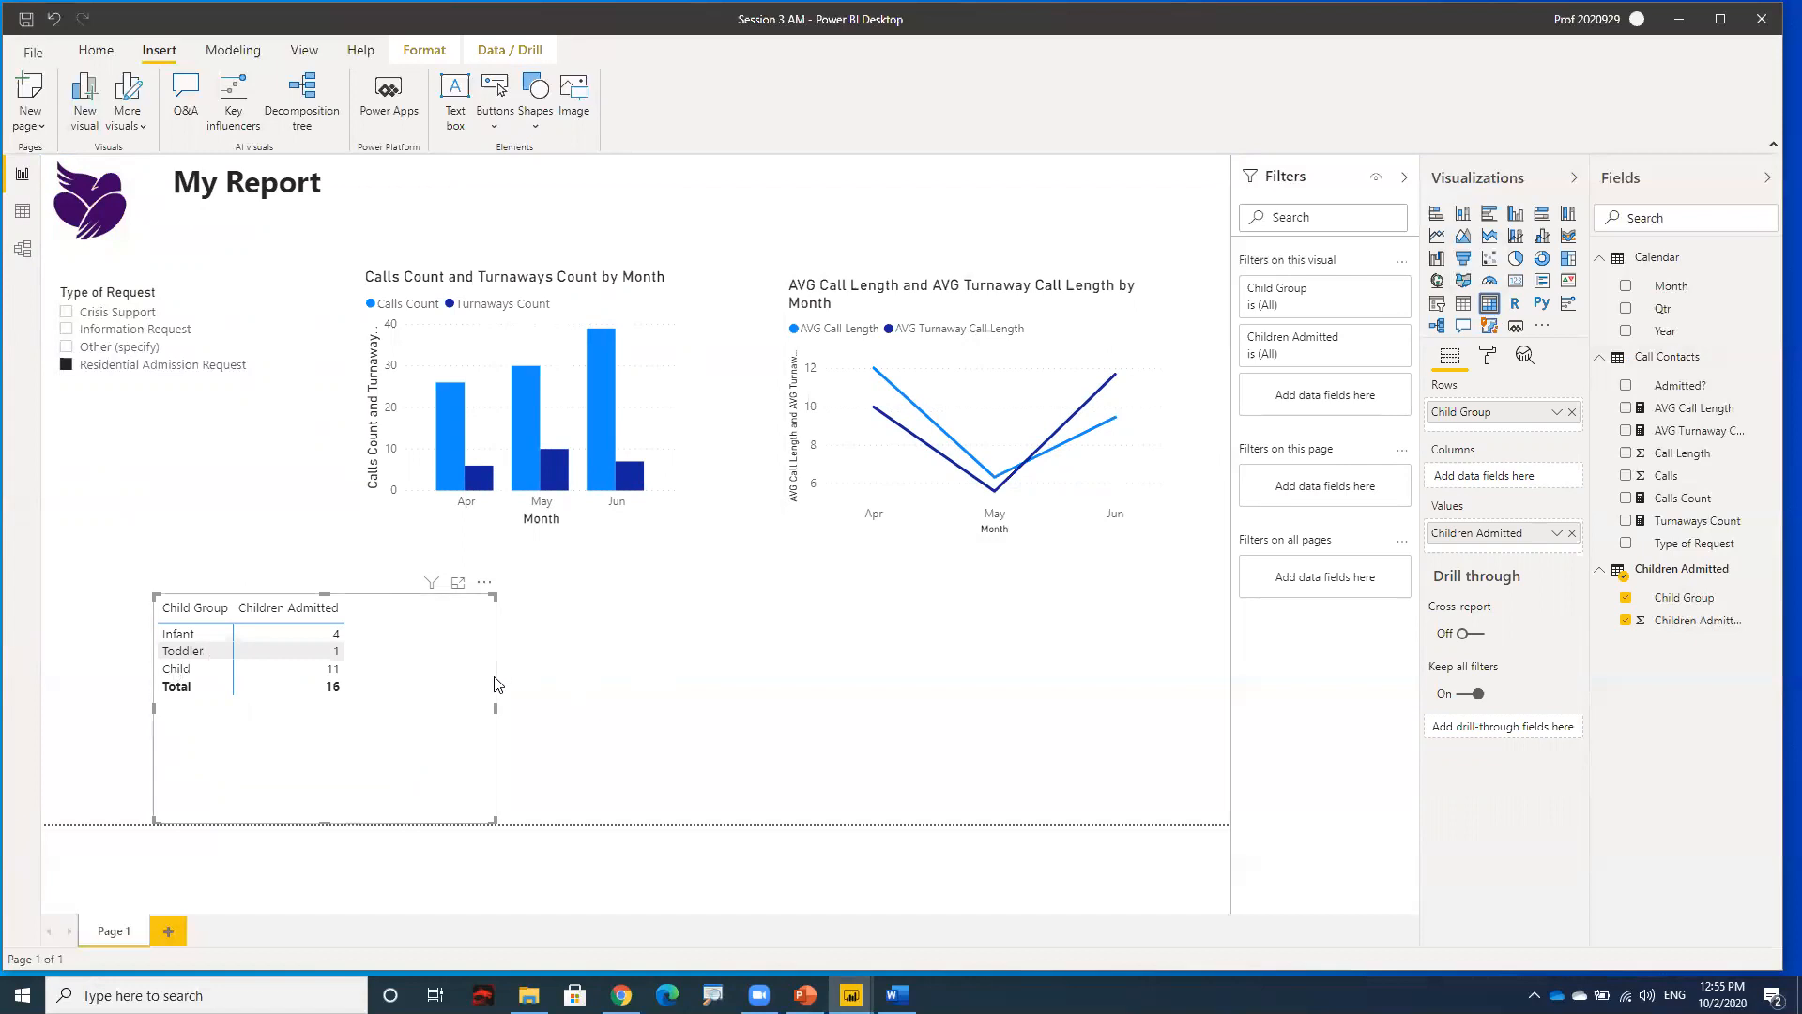
left_click(572, 679)
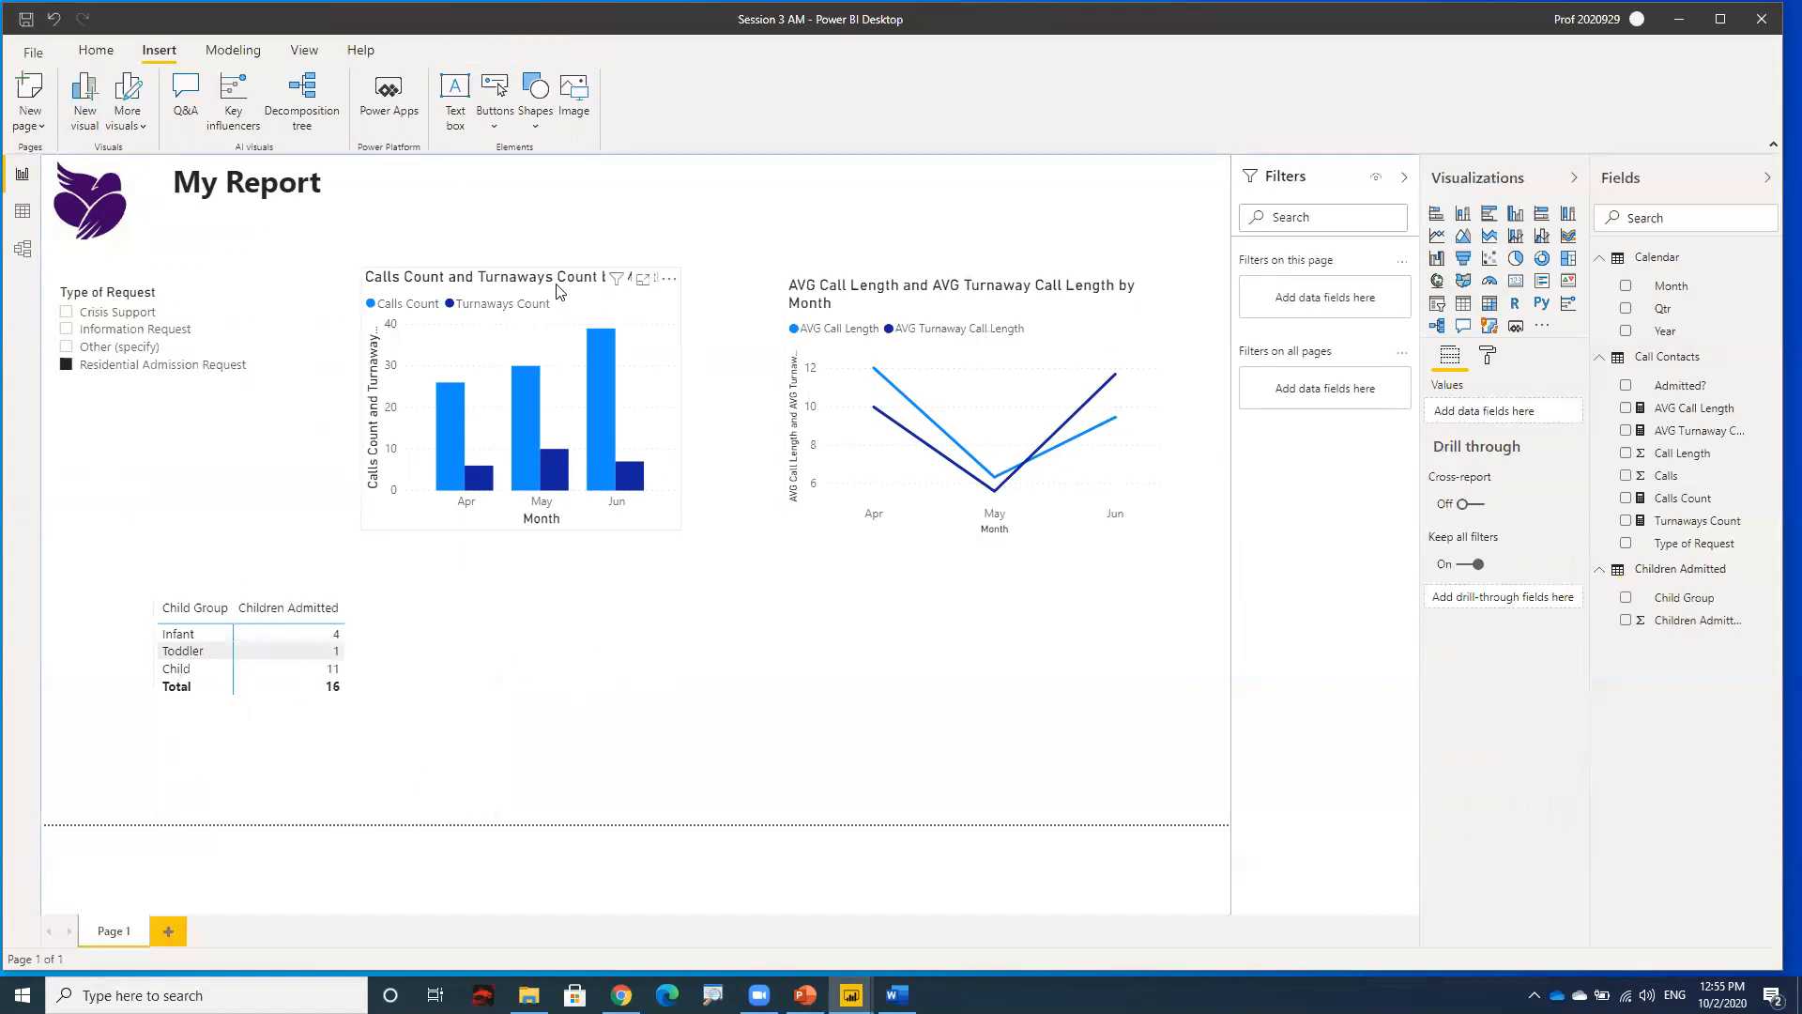
- View the calls column chart in focus mode with its data shown as a table, and return to the report
left_click(424, 284)
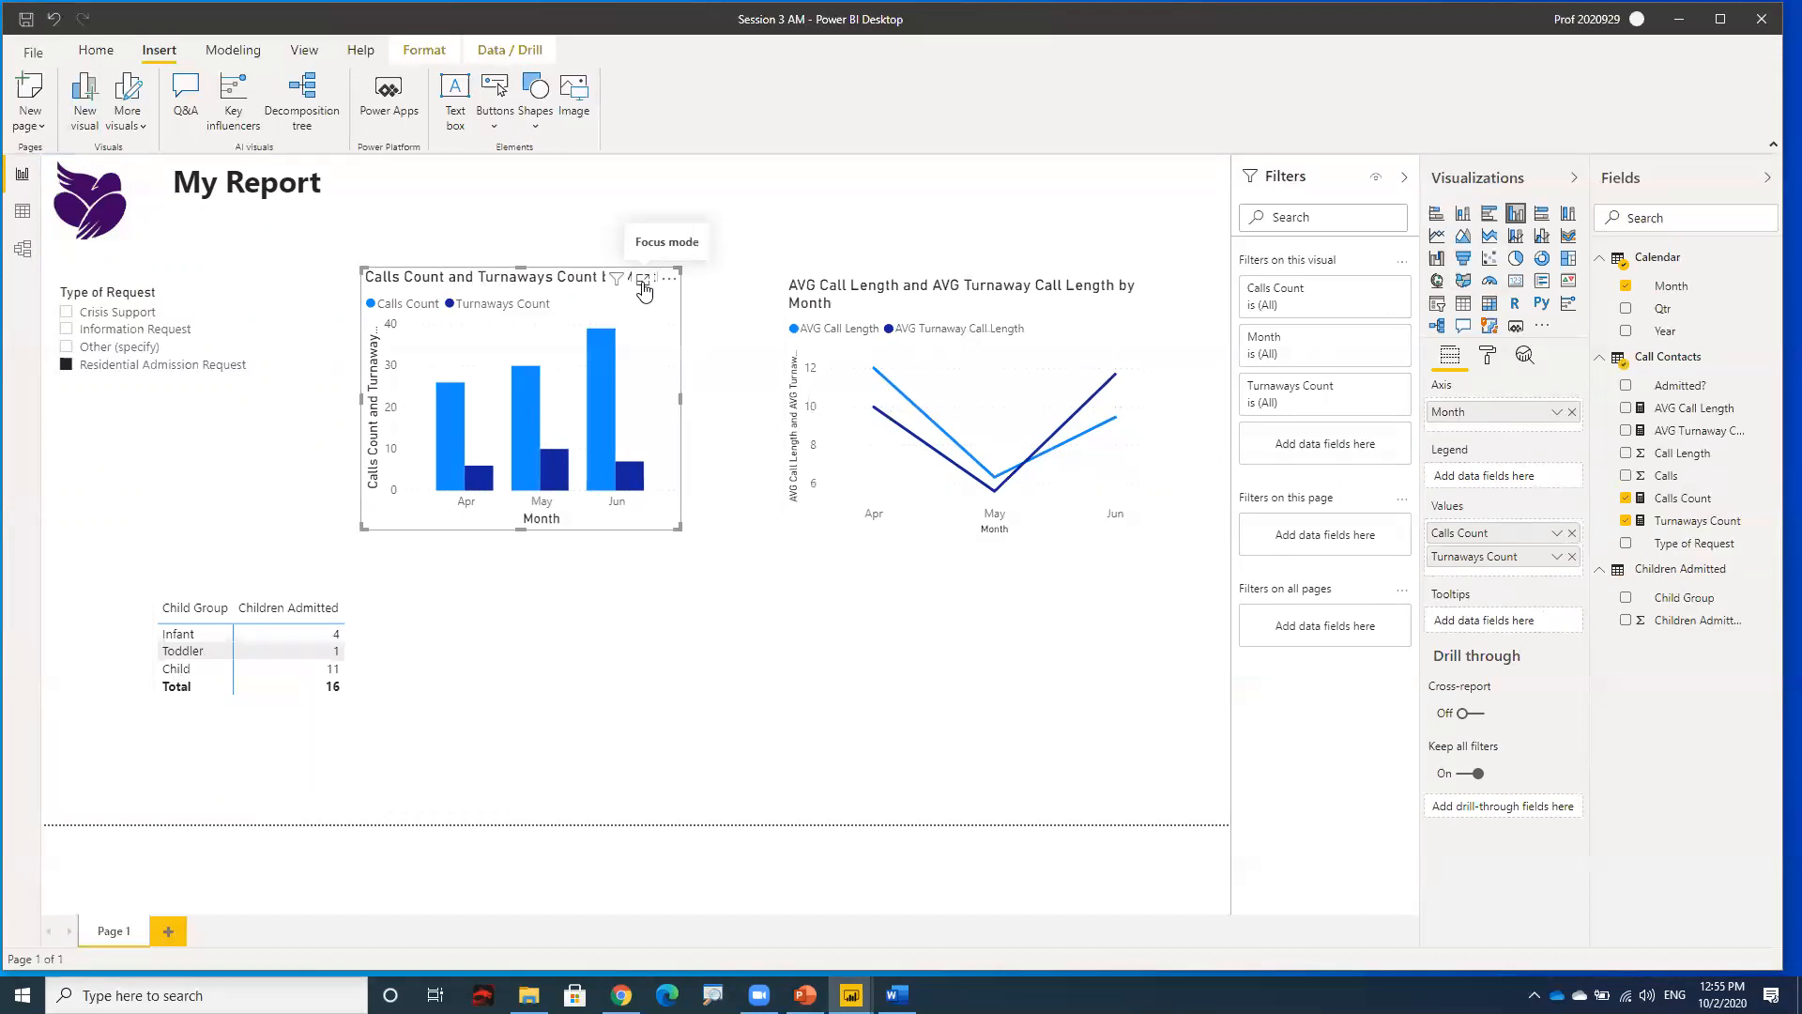
left_click(644, 281)
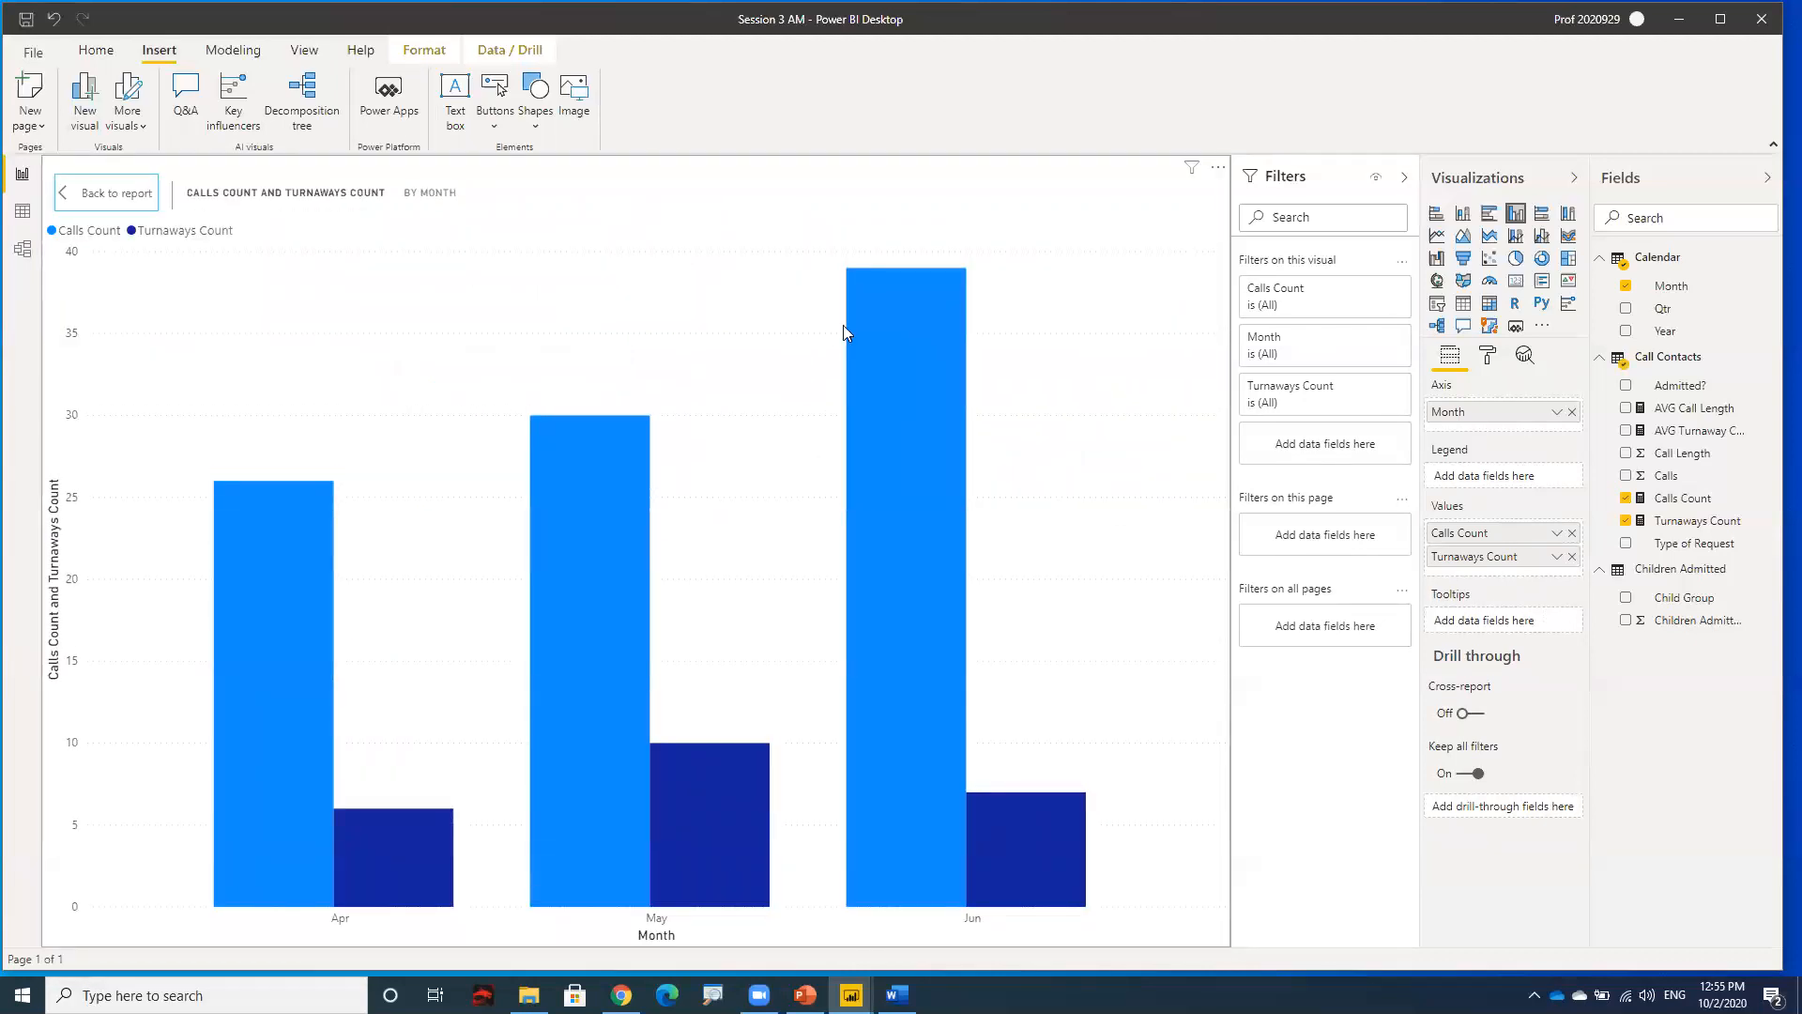
left_click(1219, 172)
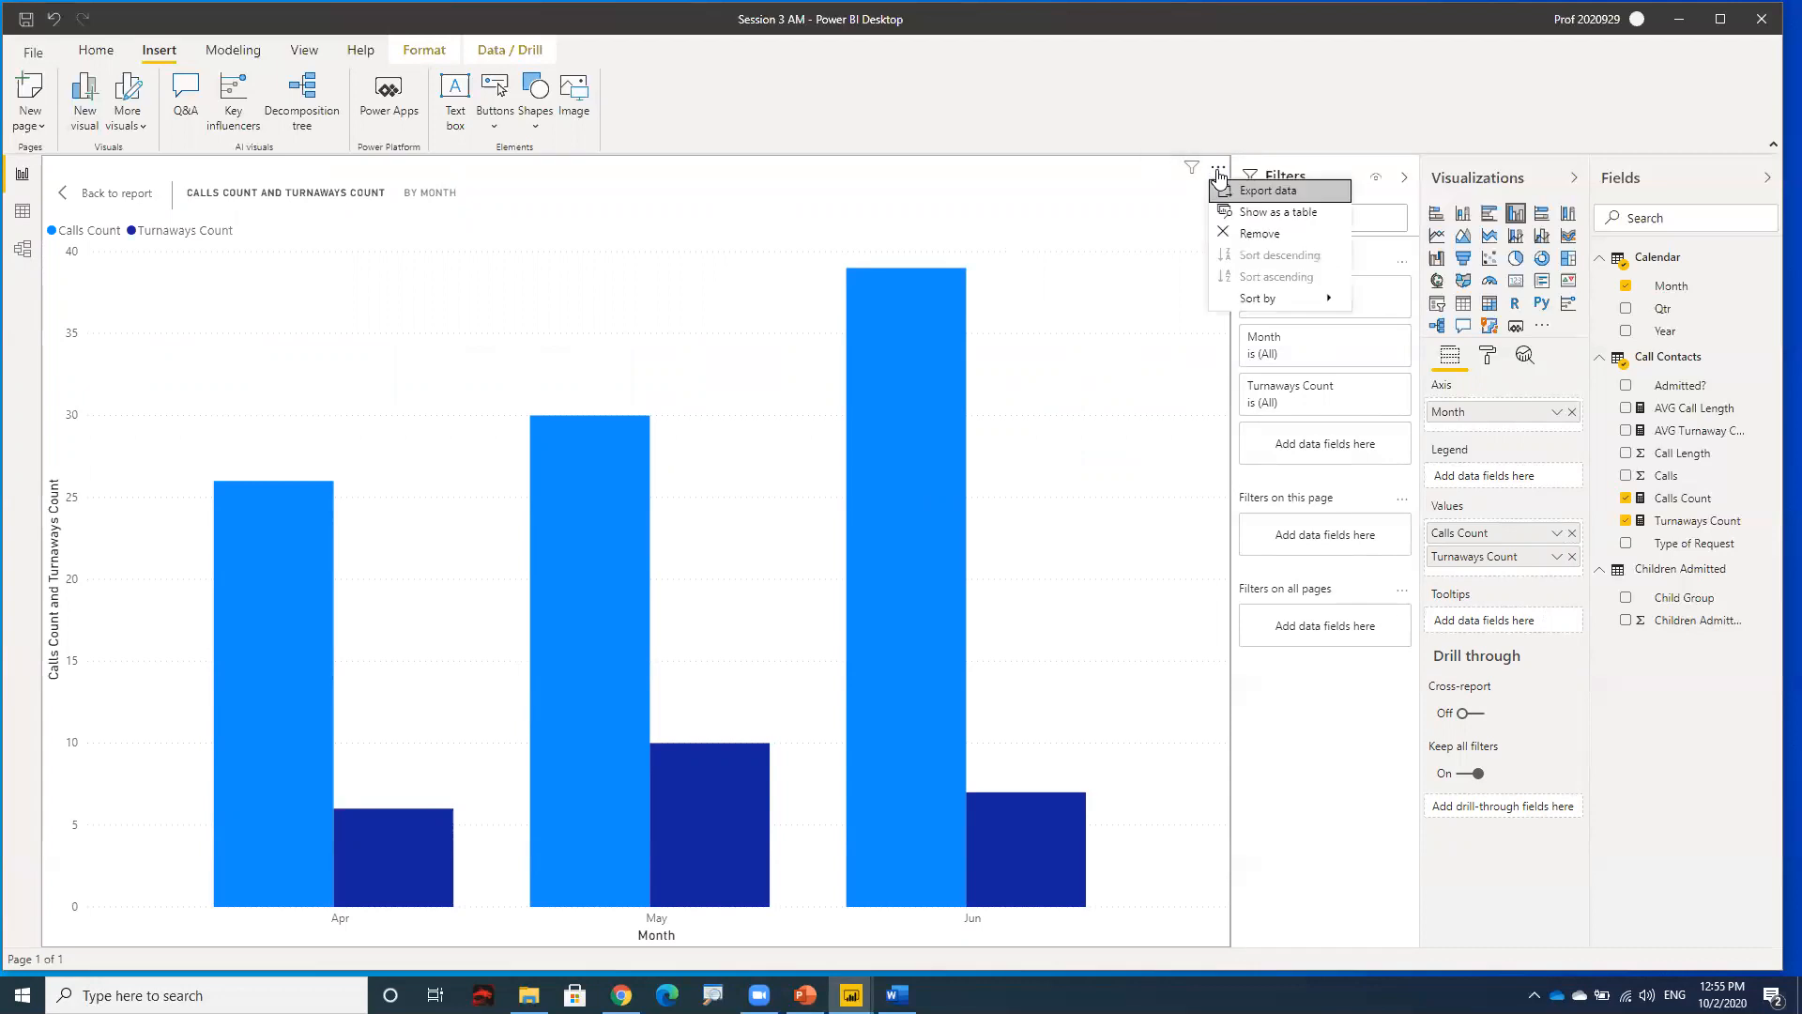
left_click(1245, 216)
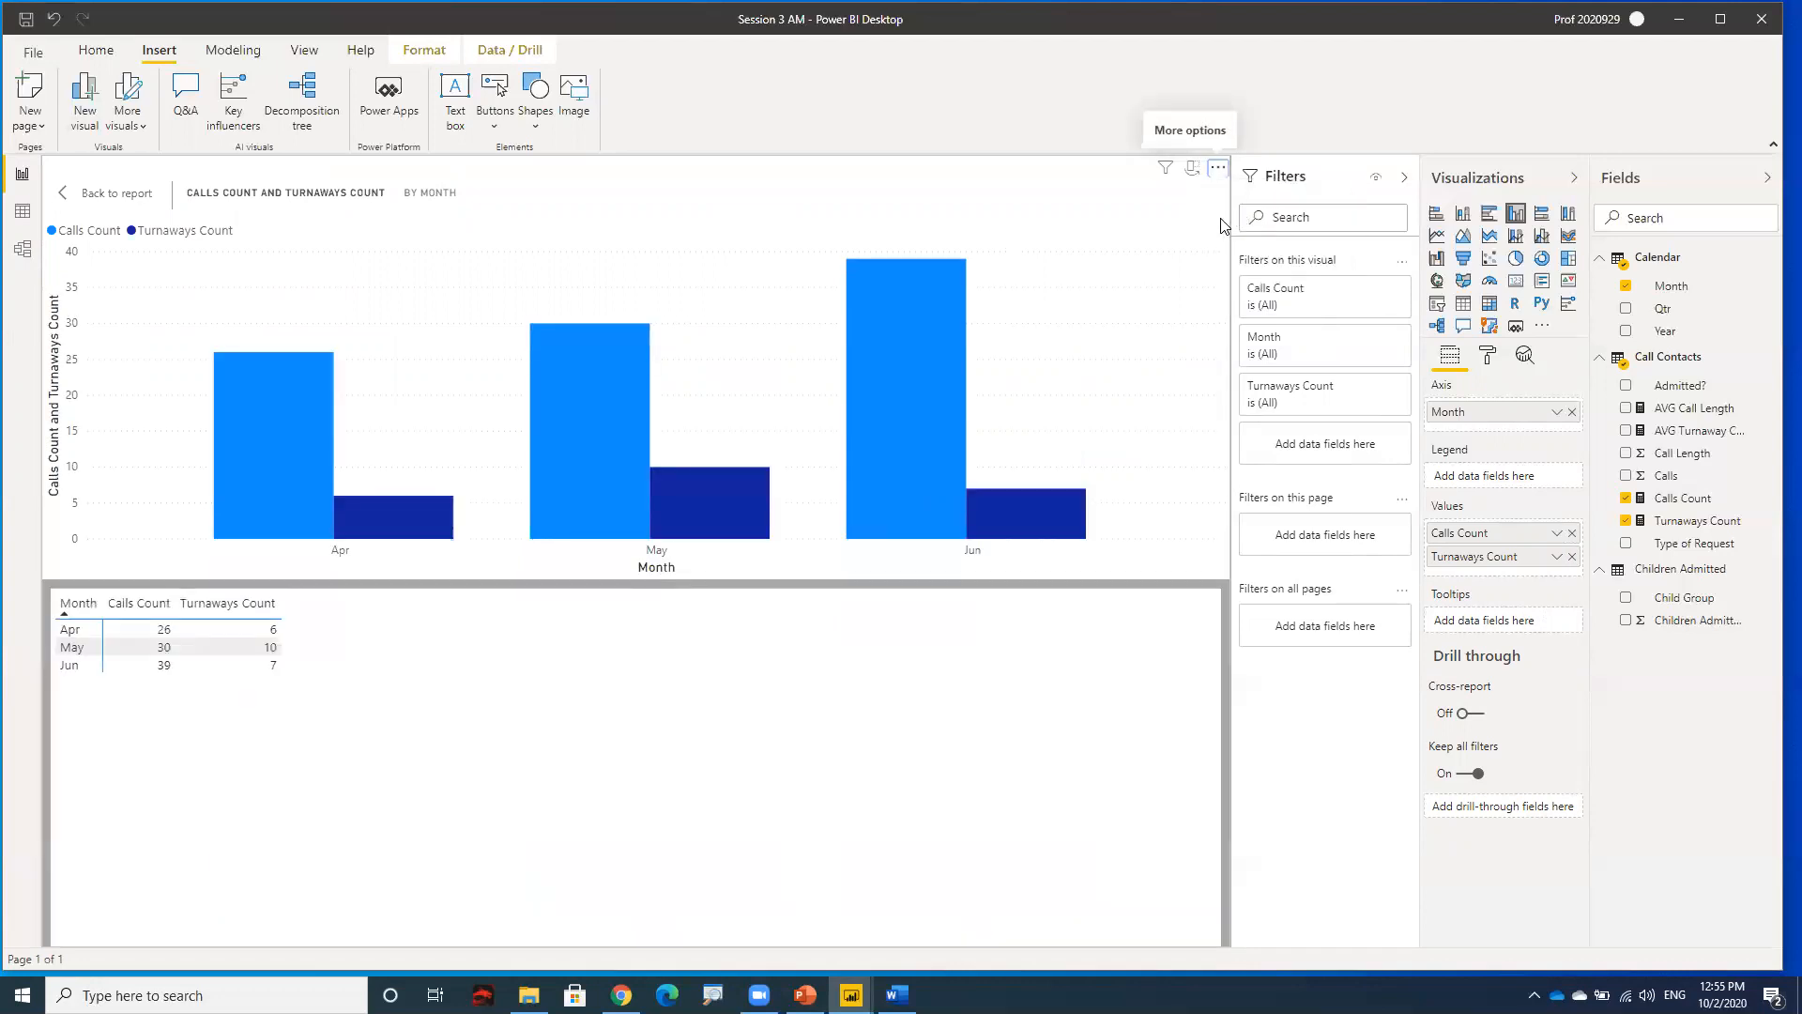
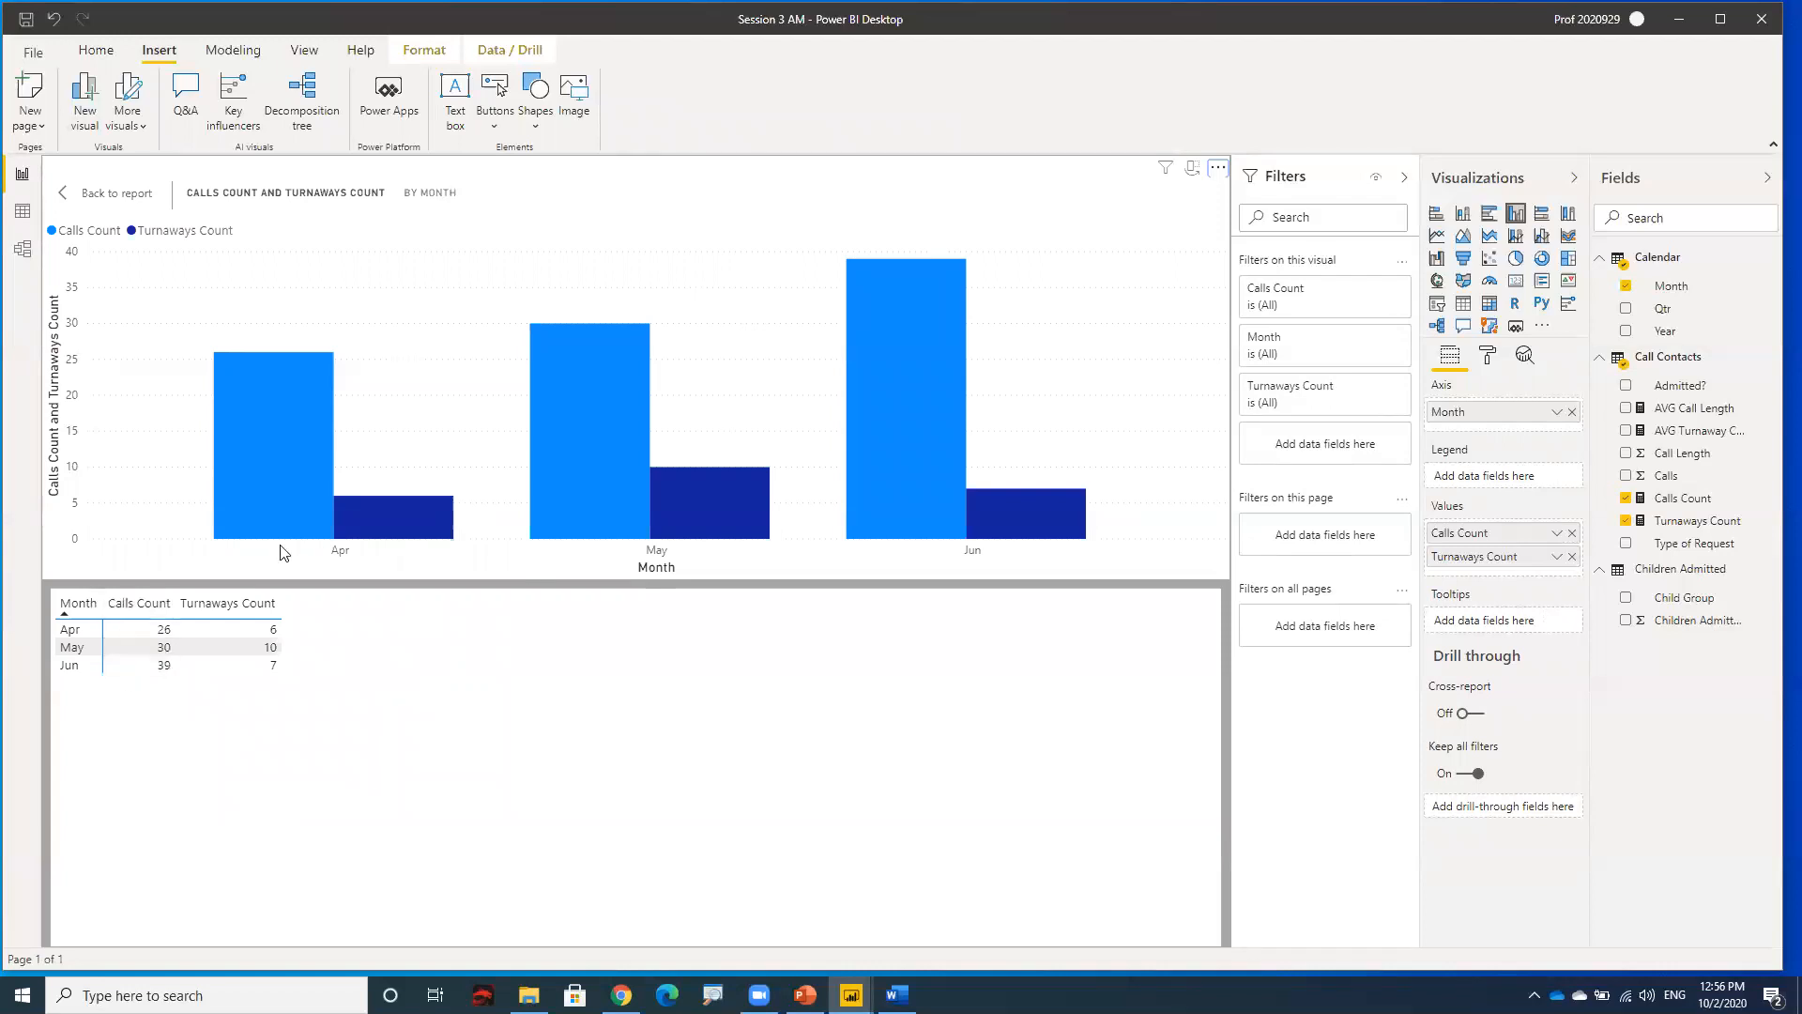
left_click(111, 200)
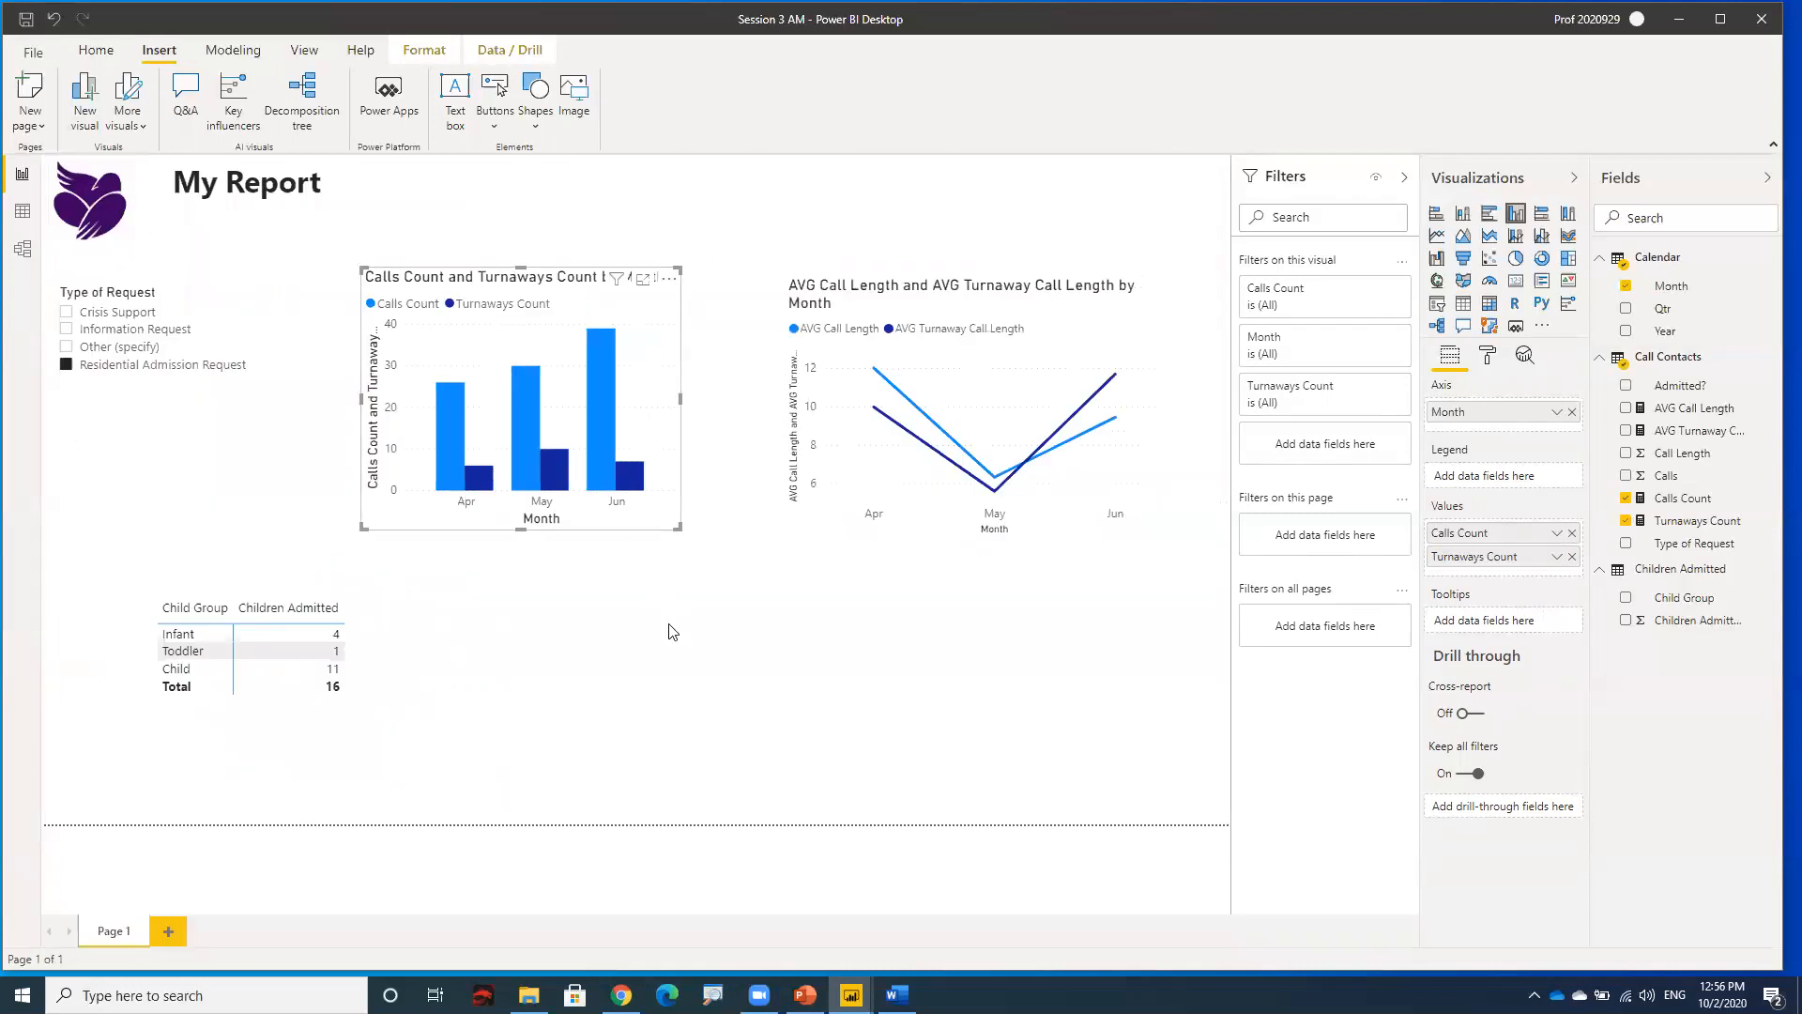
- Minimize the report, switch to File Explorer, and select Call Contact Report.csv in the Session 3 Data folder
left_click(800, 713)
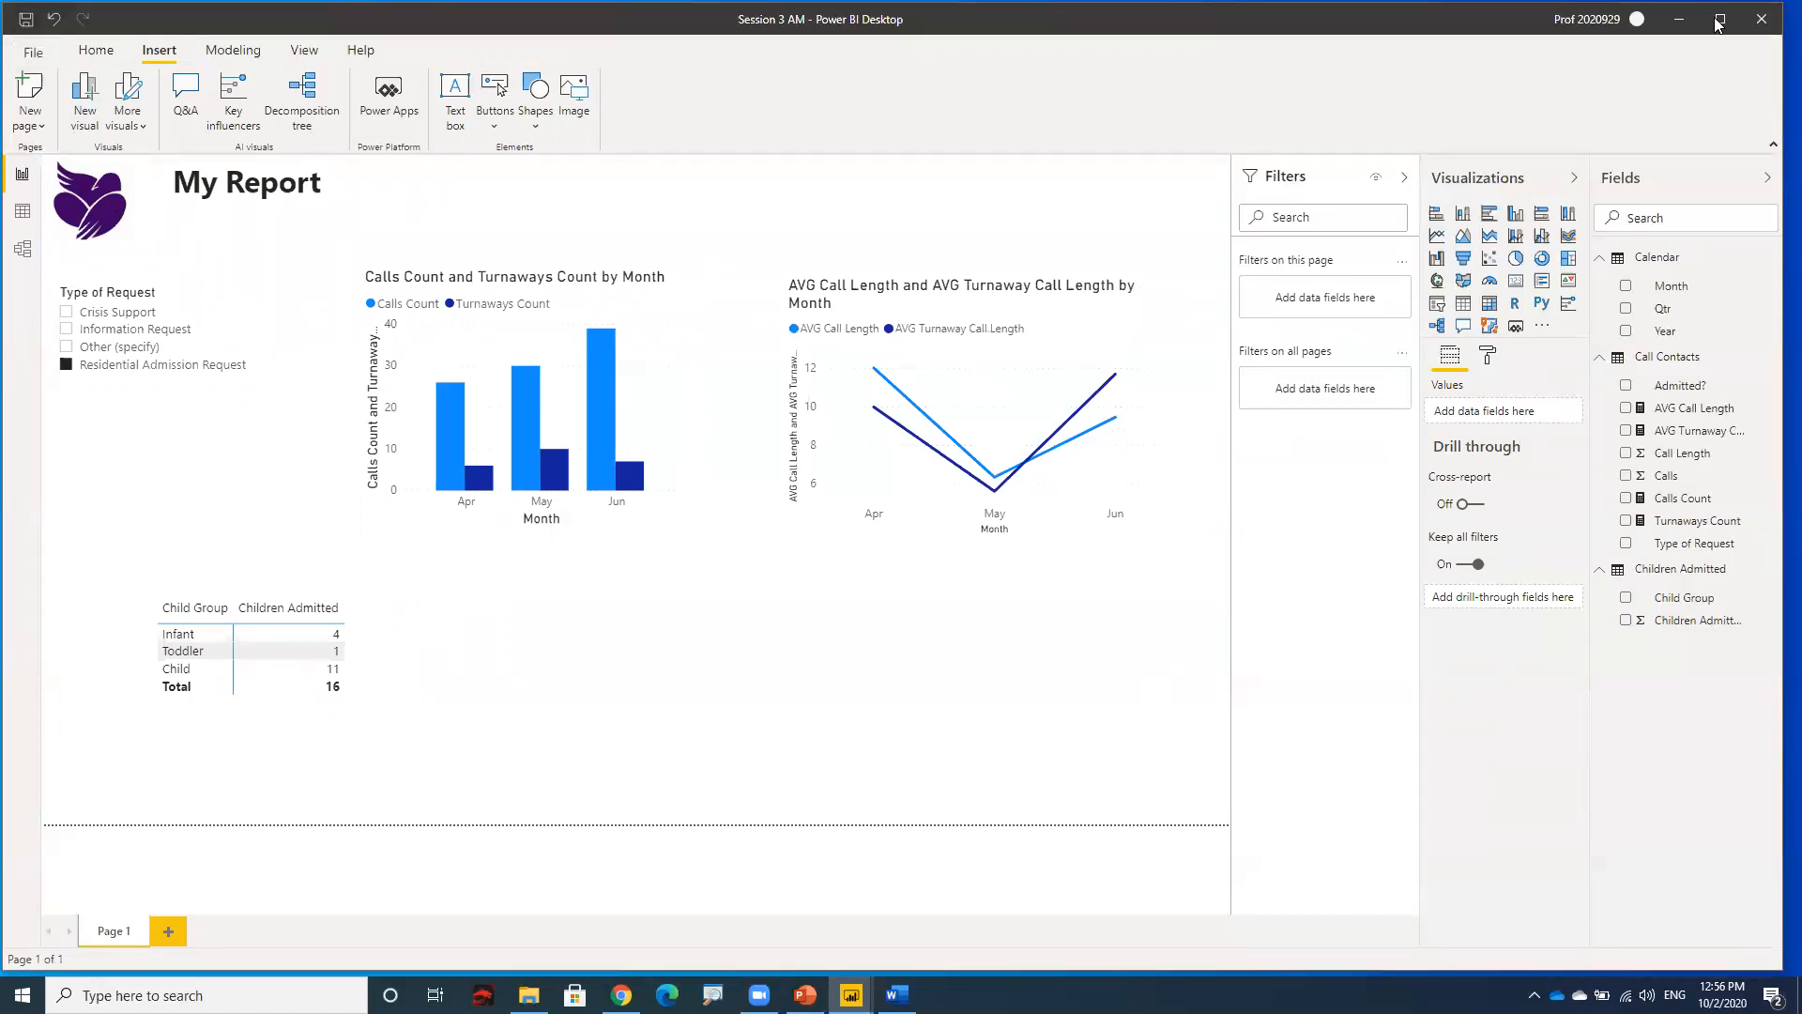
left_click(1752, 28)
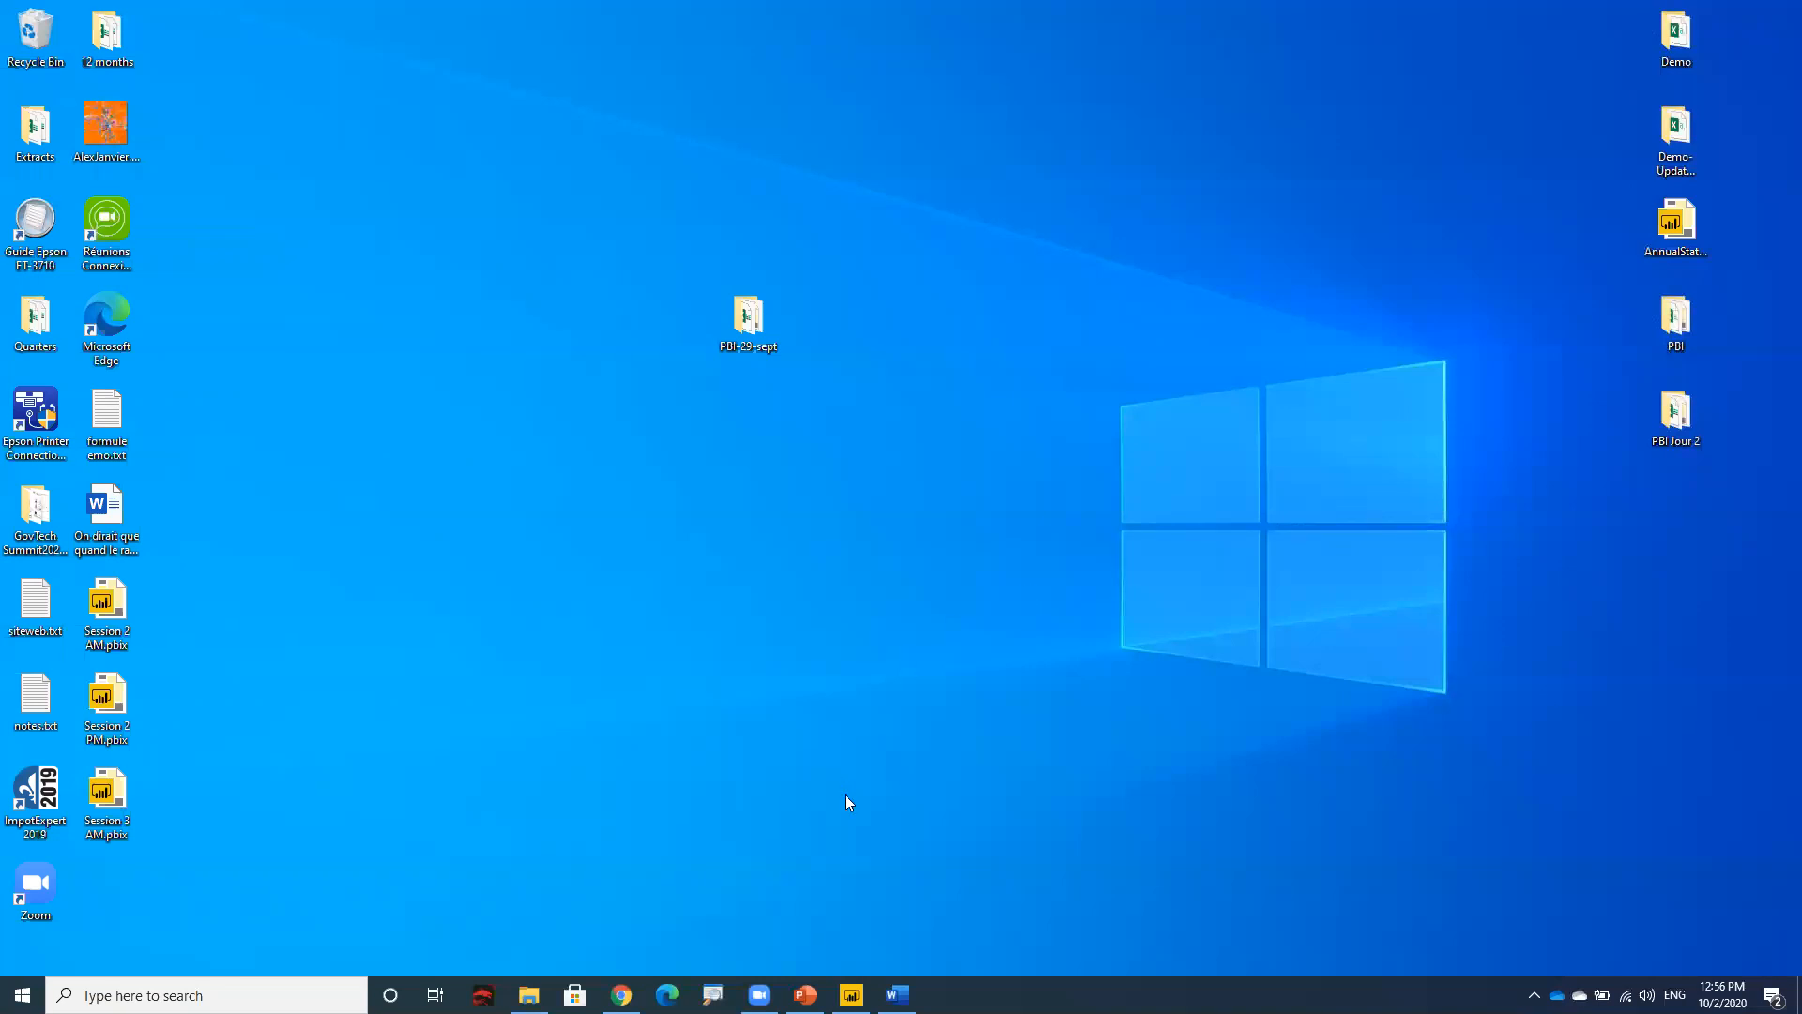
left_click(529, 995)
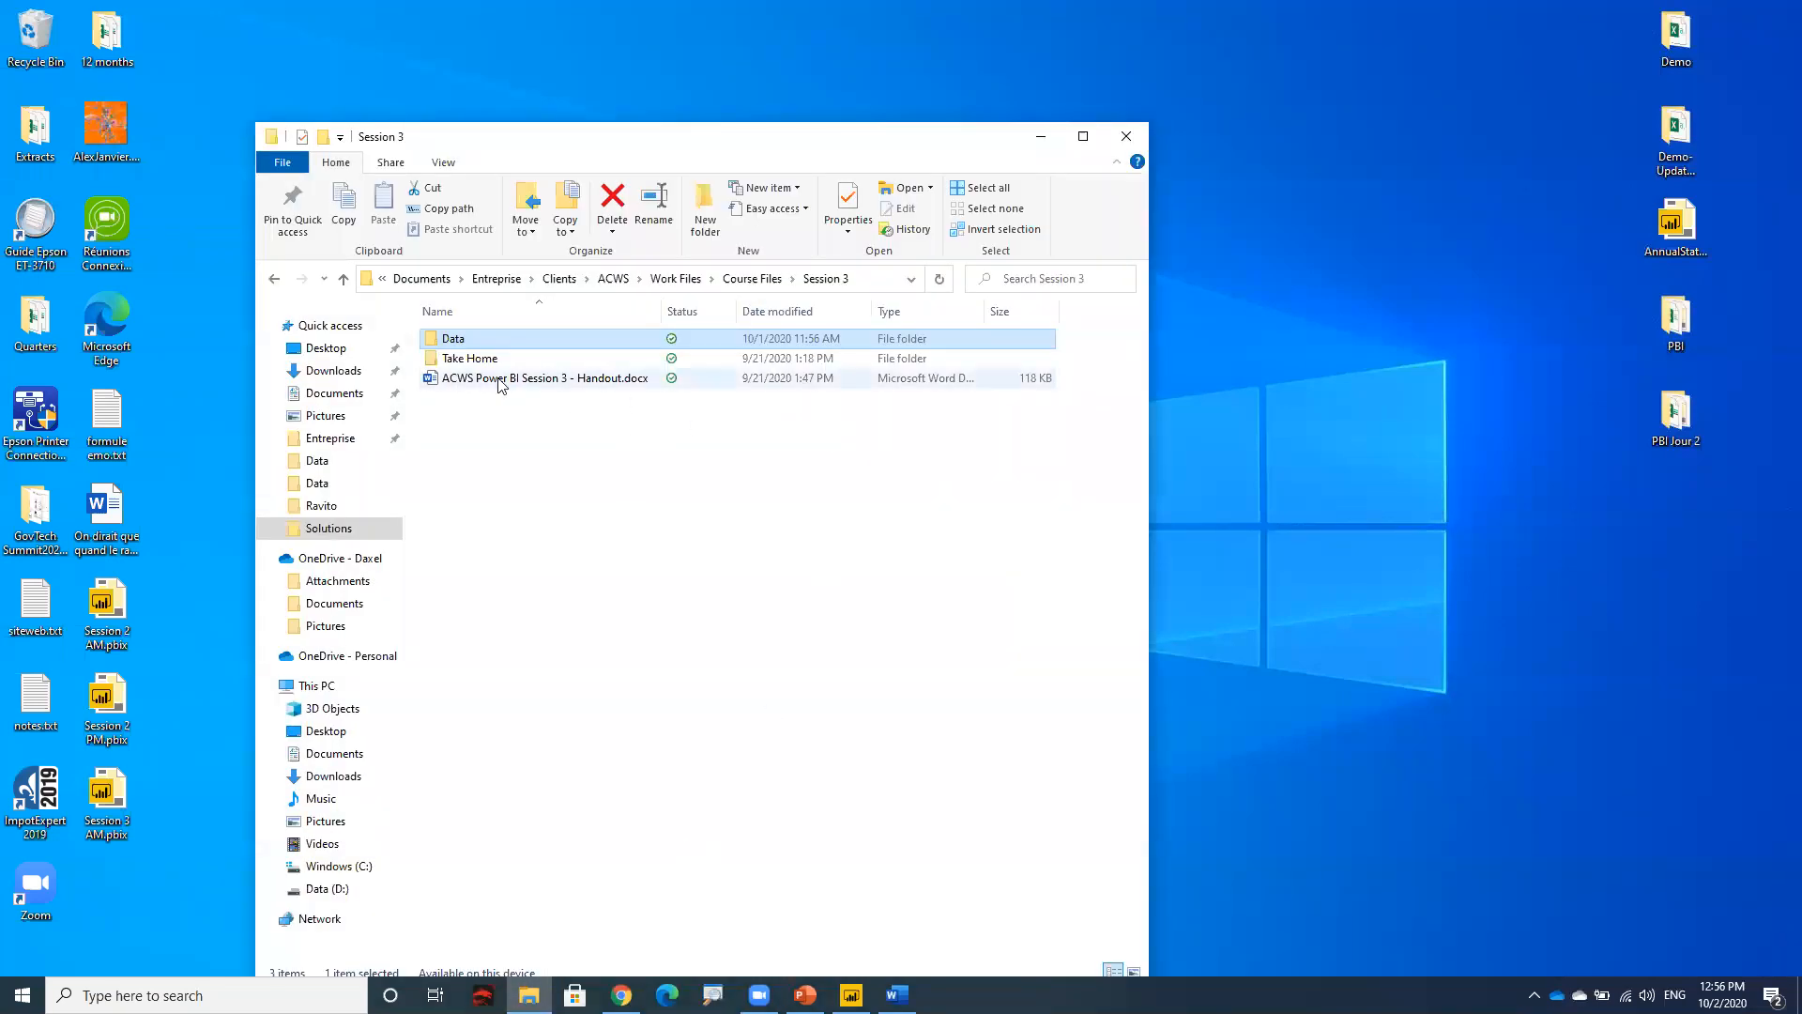
double_click(457, 345)
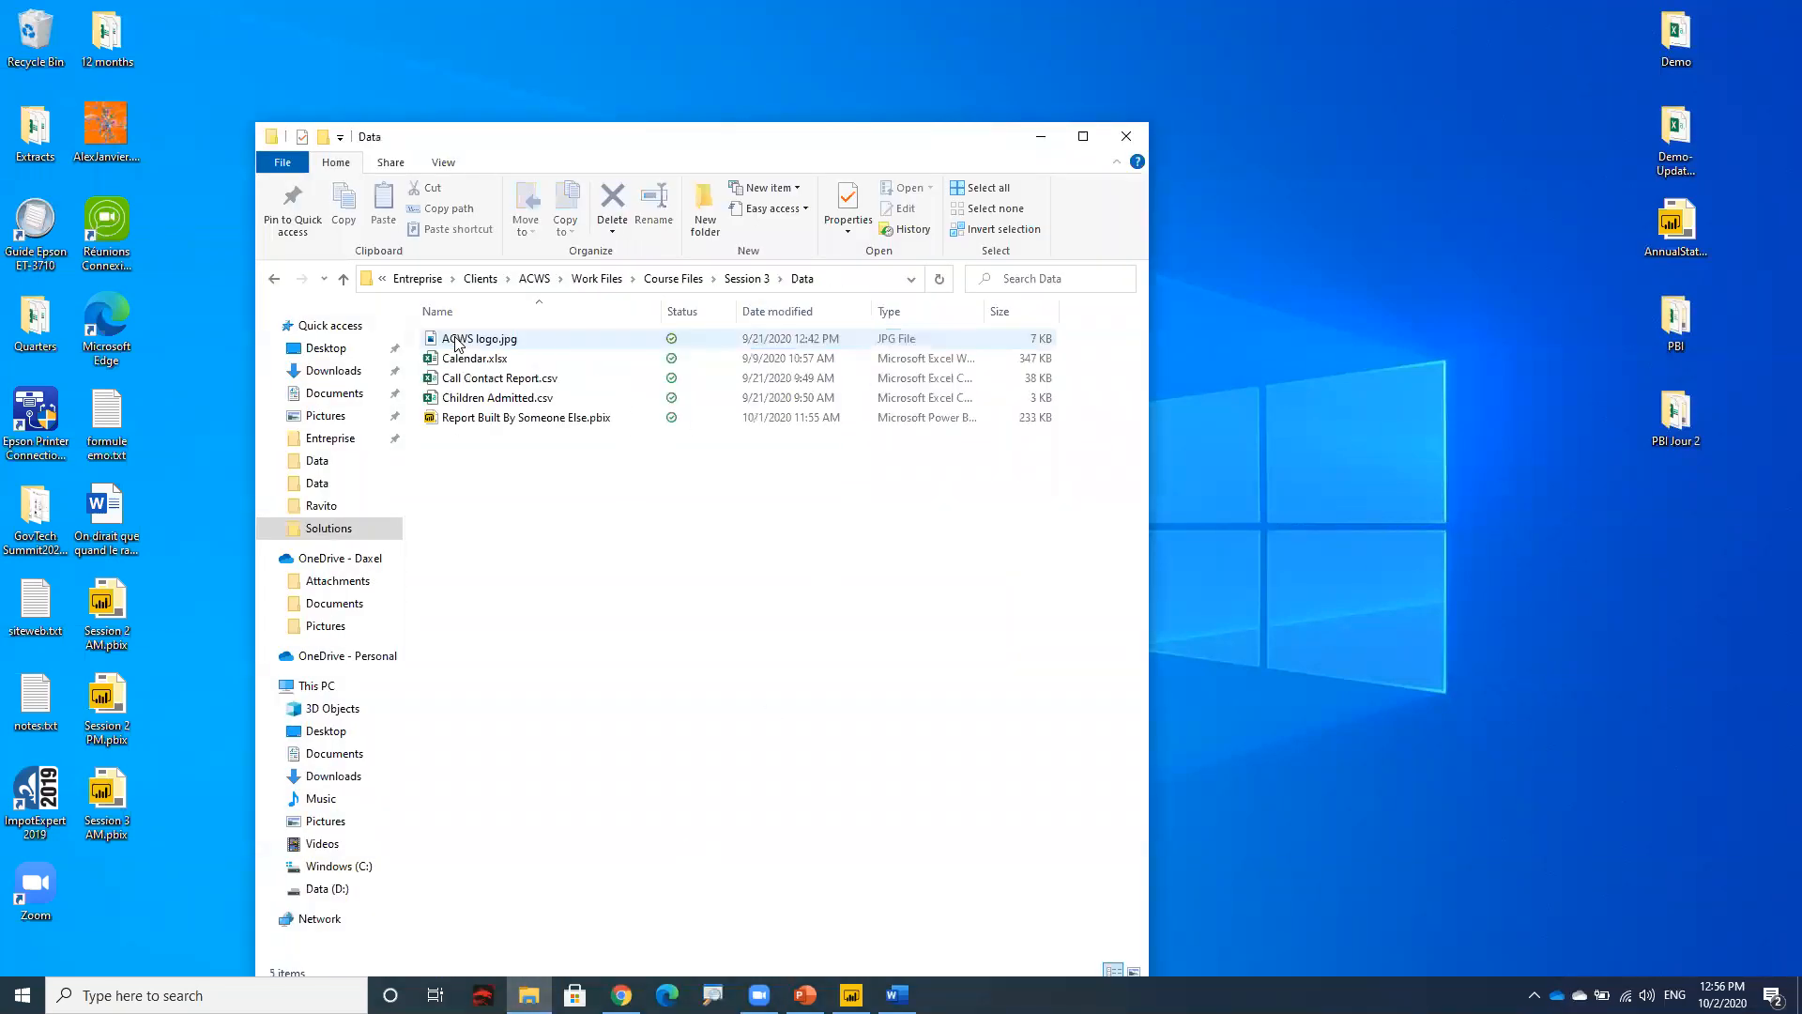
left_click(477, 379)
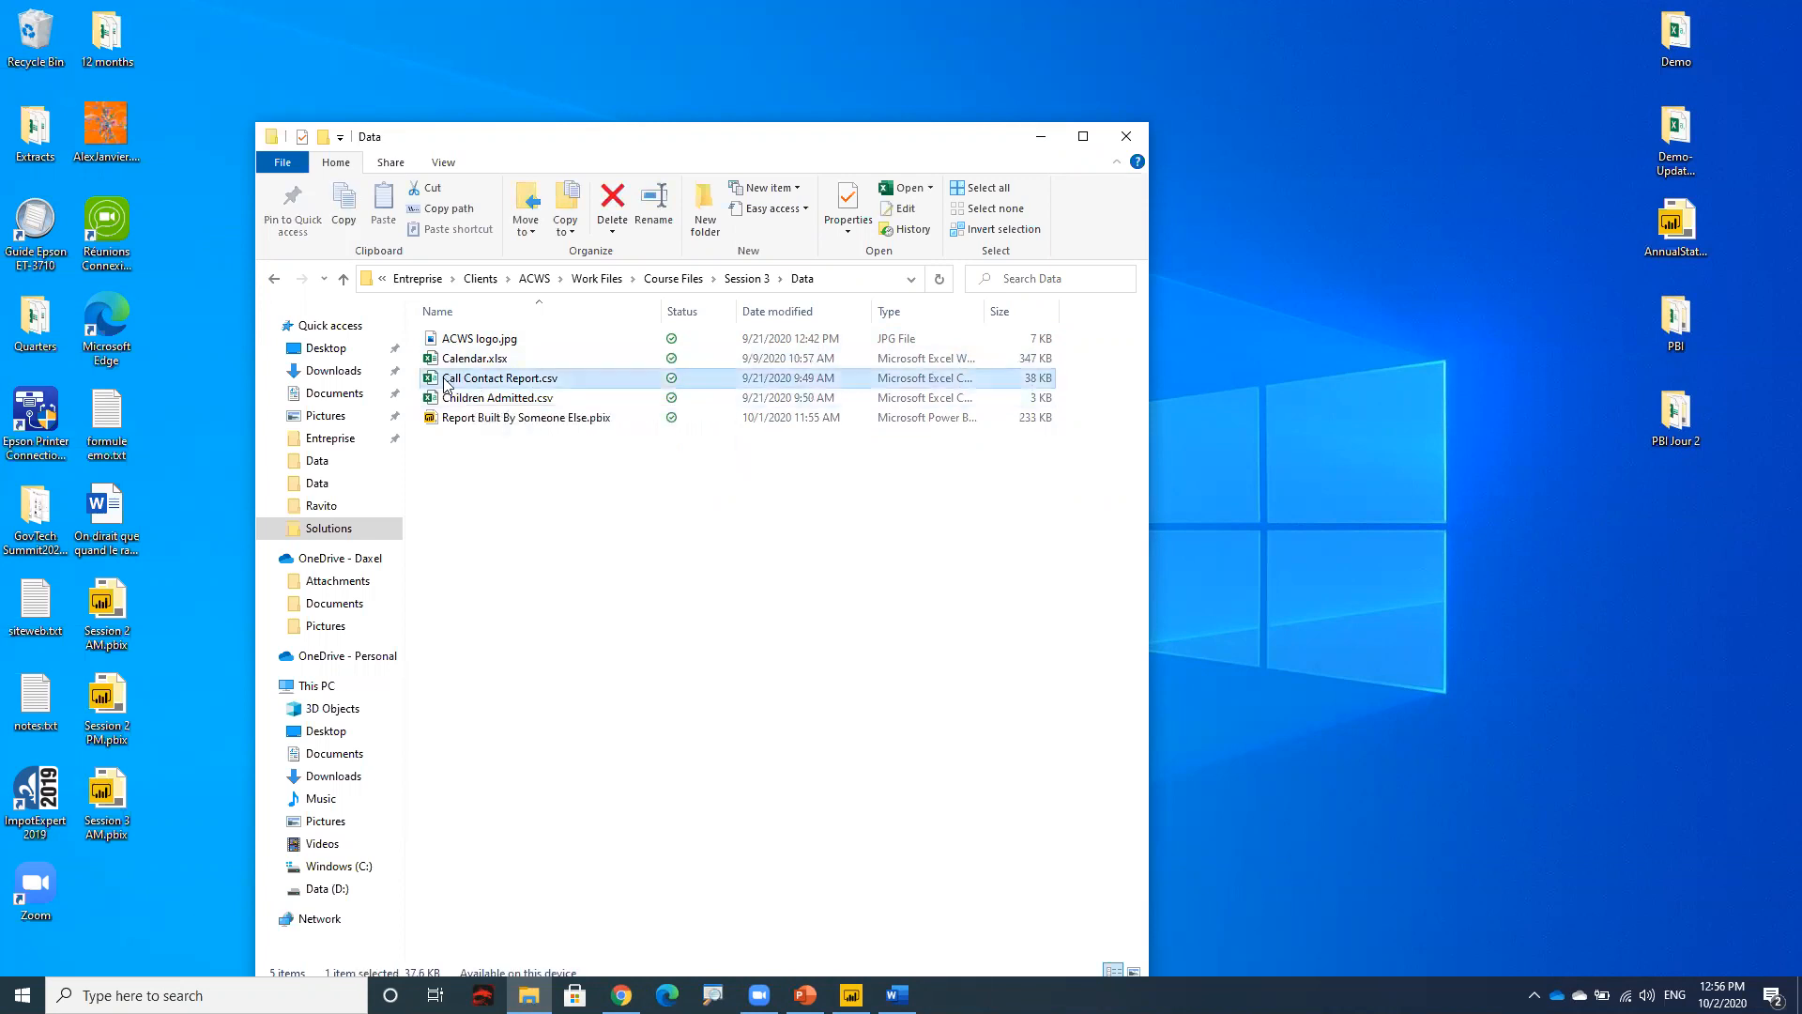
double_click(511, 380)
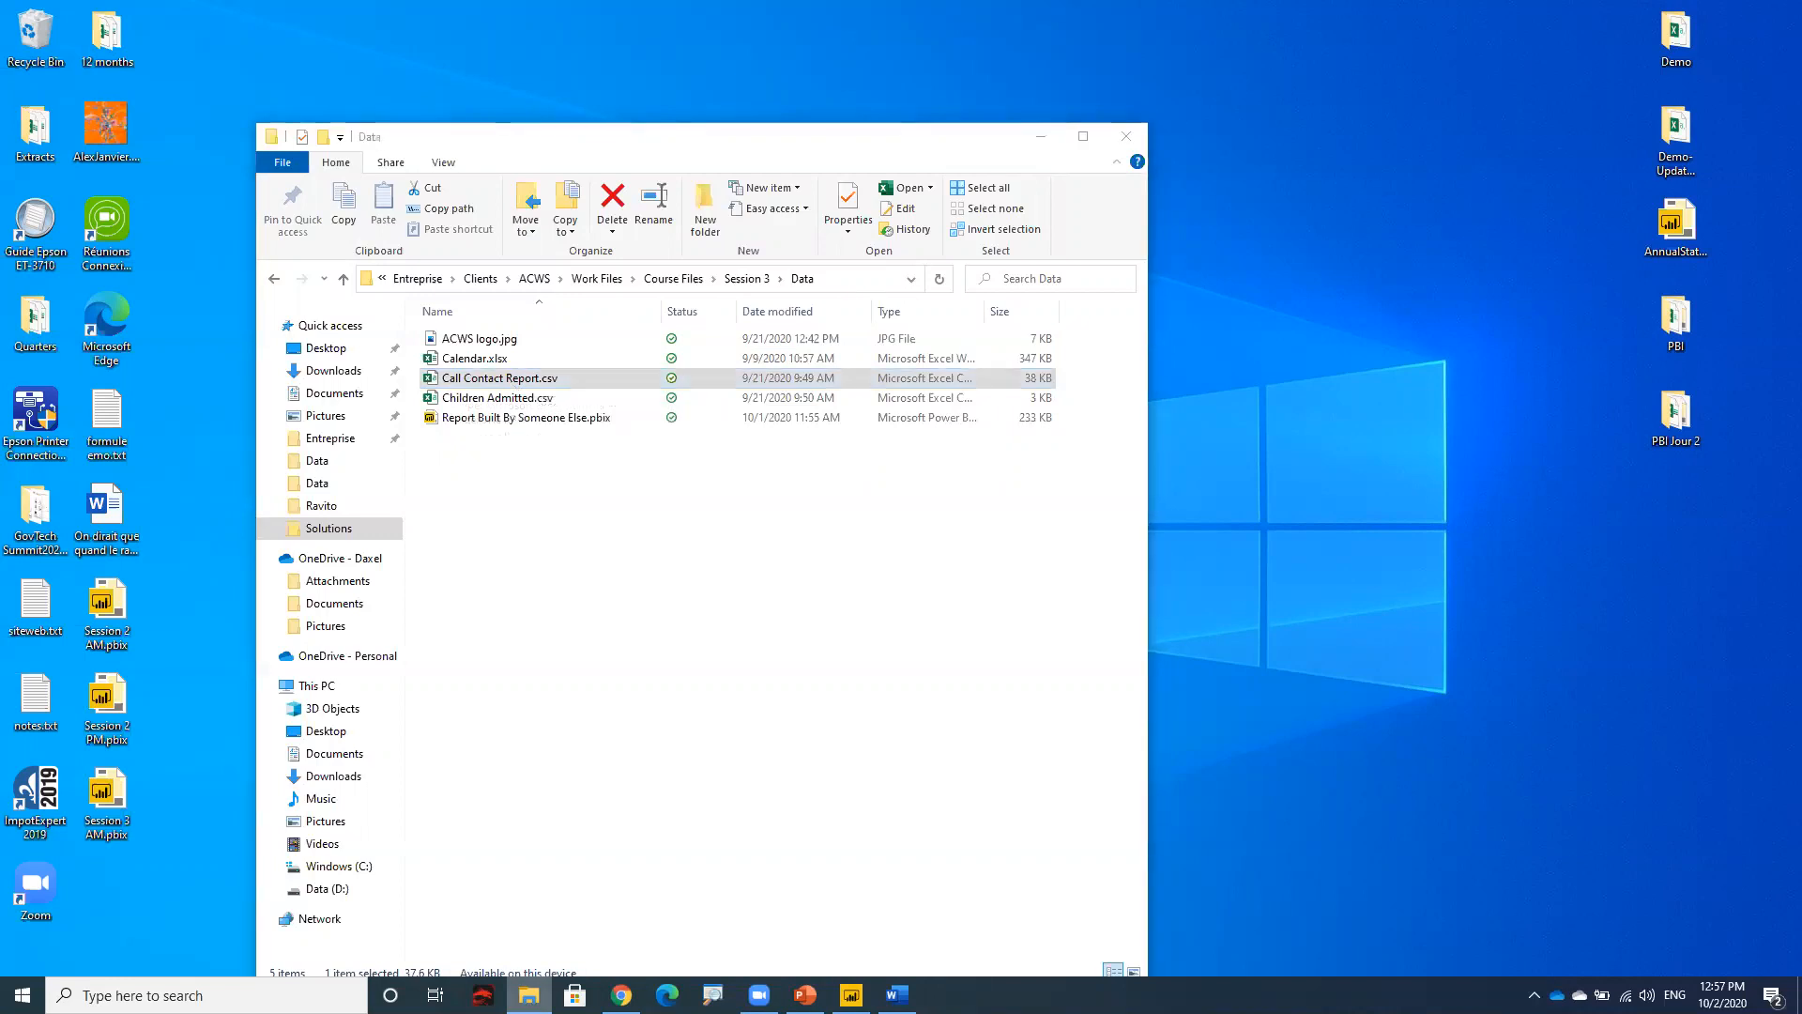
- Open a second File Explorer window and arrange it side by side with the Data folder window
right_click(528, 995)
left_click(525, 894)
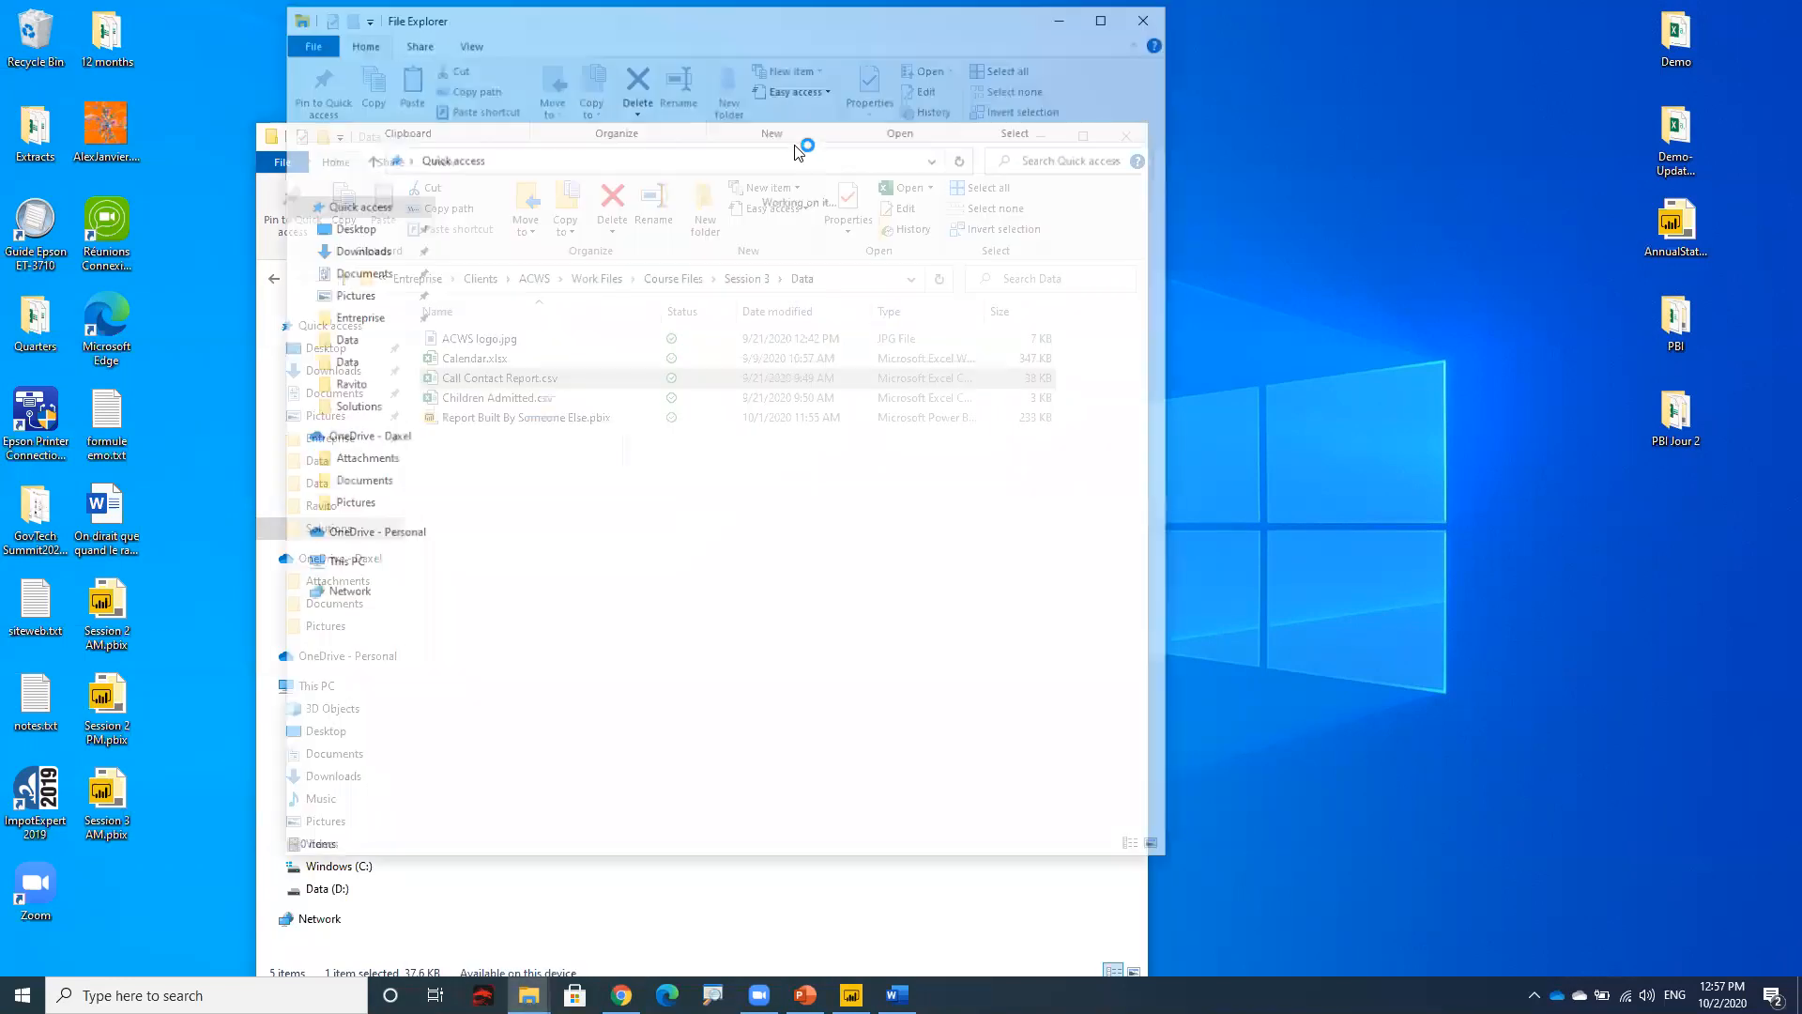
left_click_drag(649, 35, 1237, 100)
left_click(770, 149)
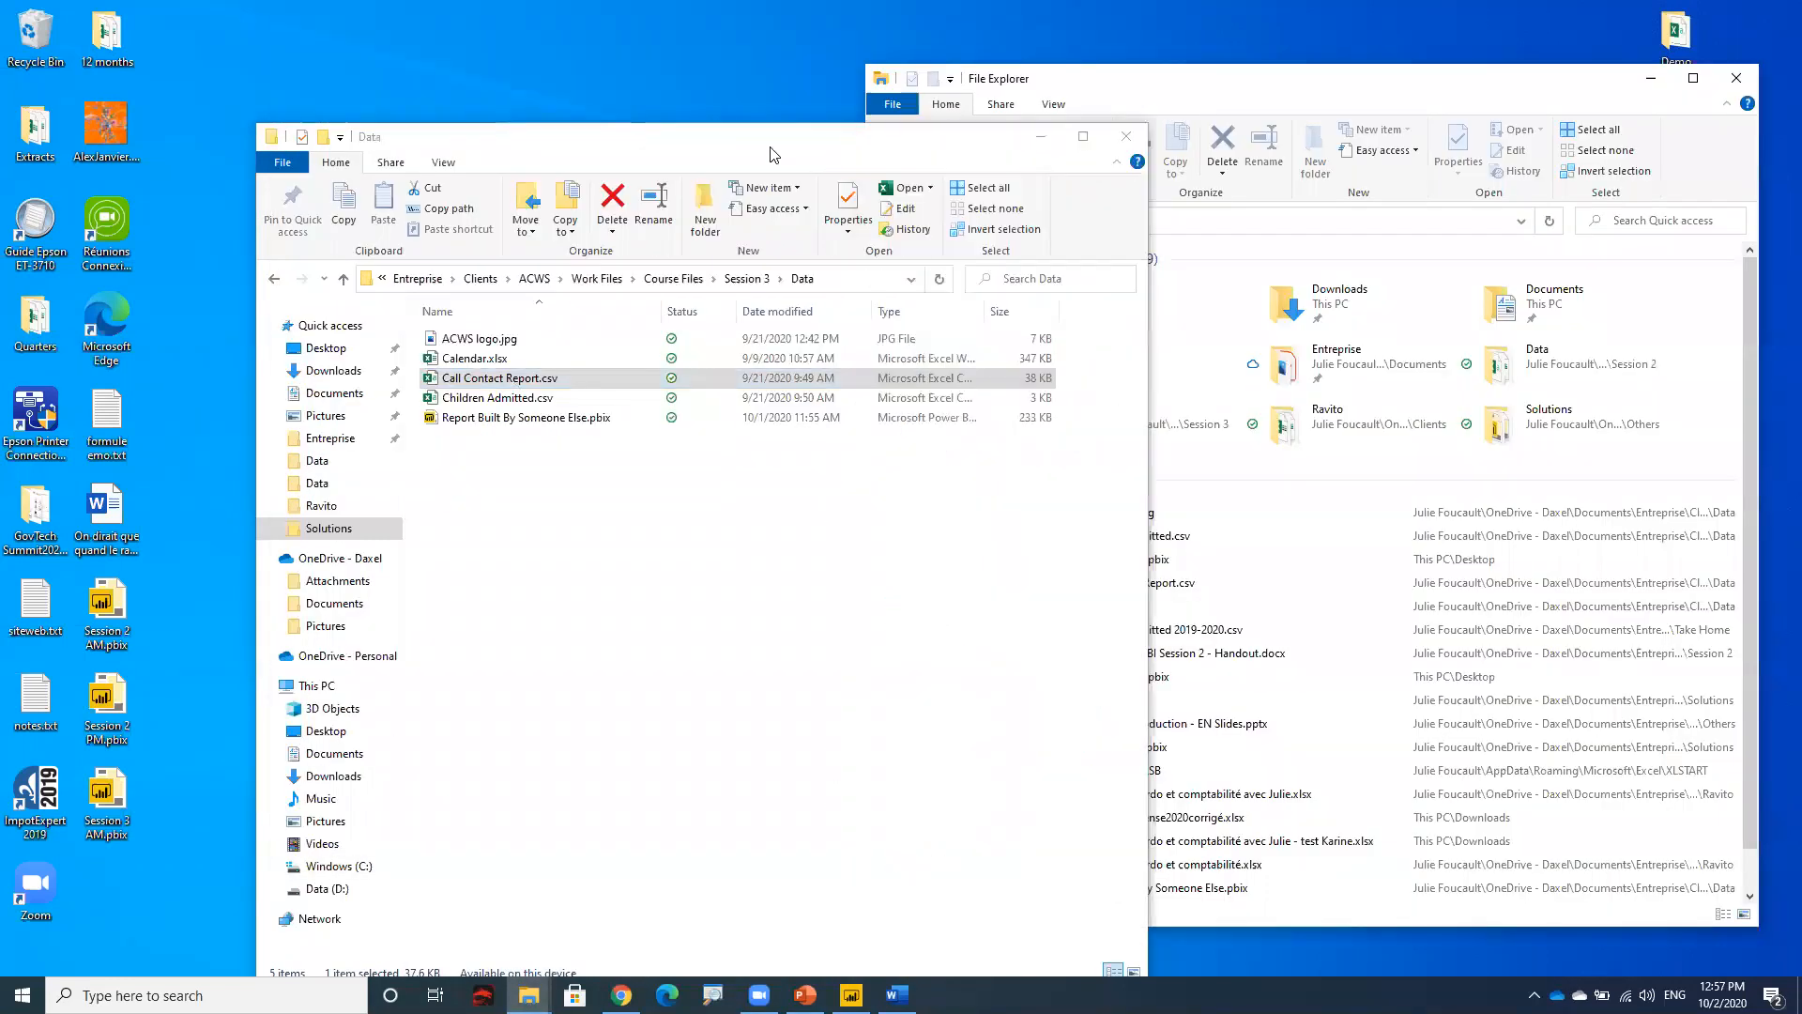
left_click_drag(649, 137, 429, 65)
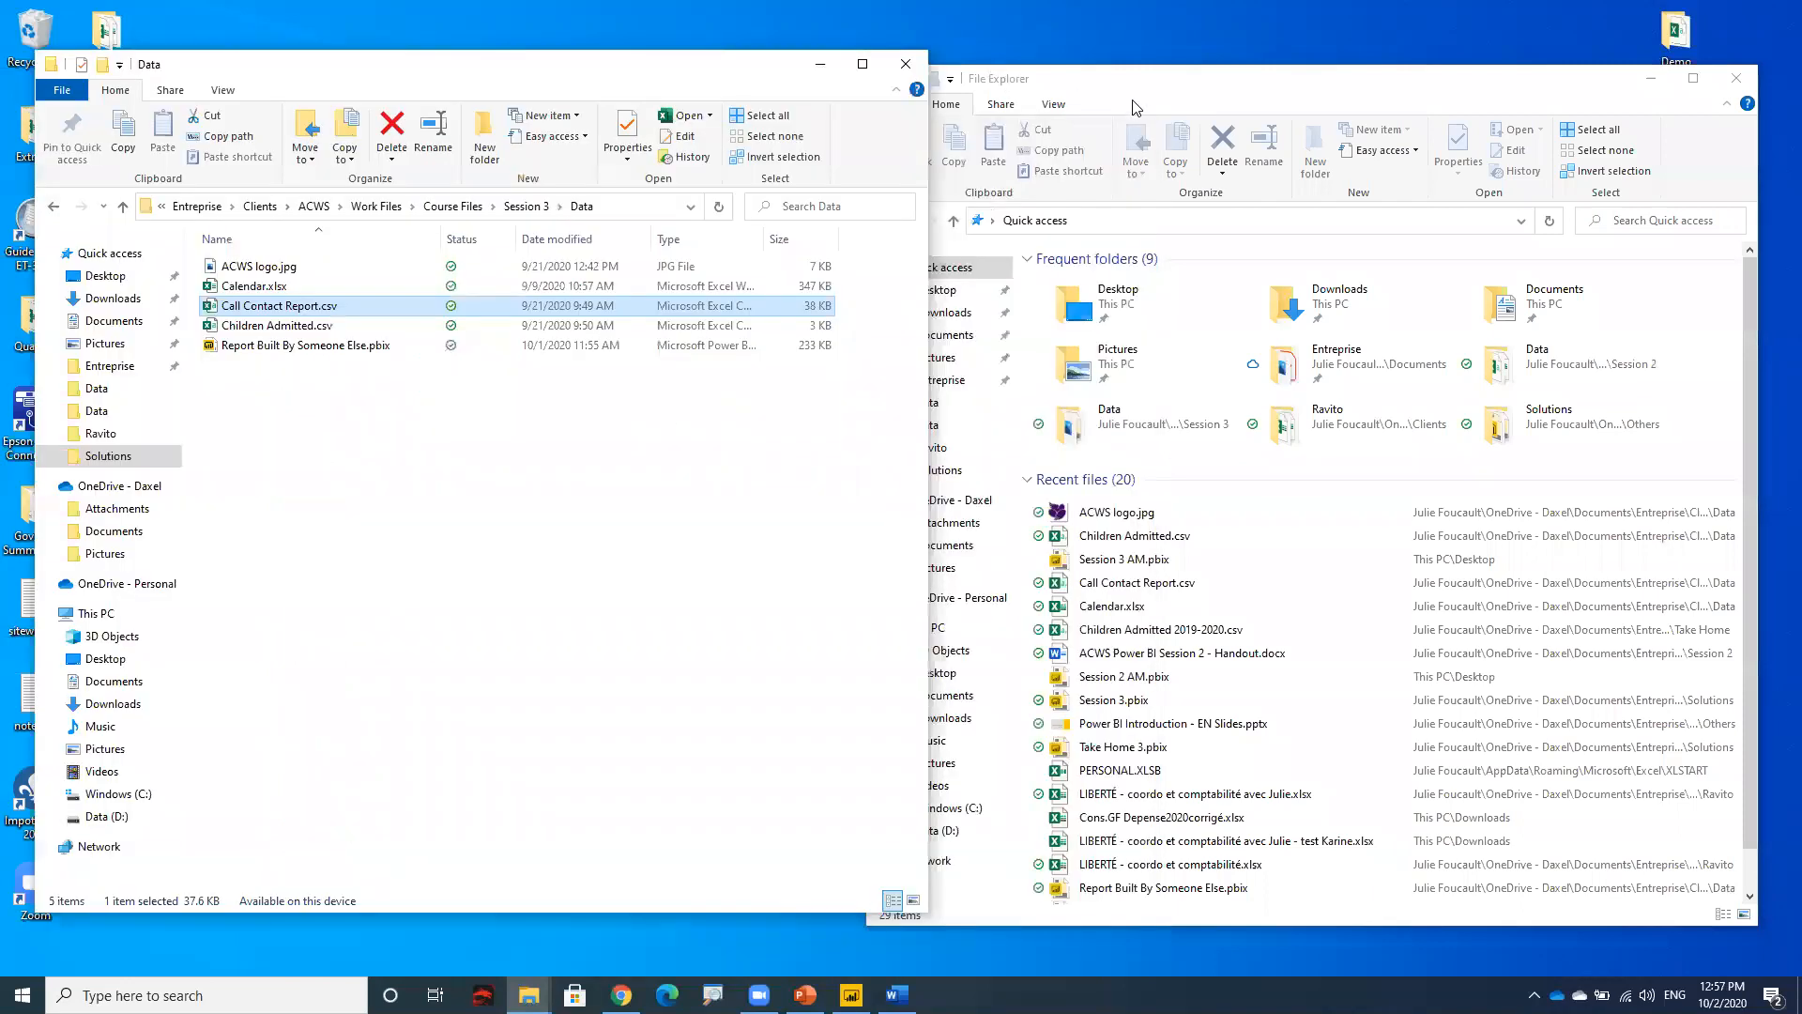
left_click_drag(1131, 94, 1203, 69)
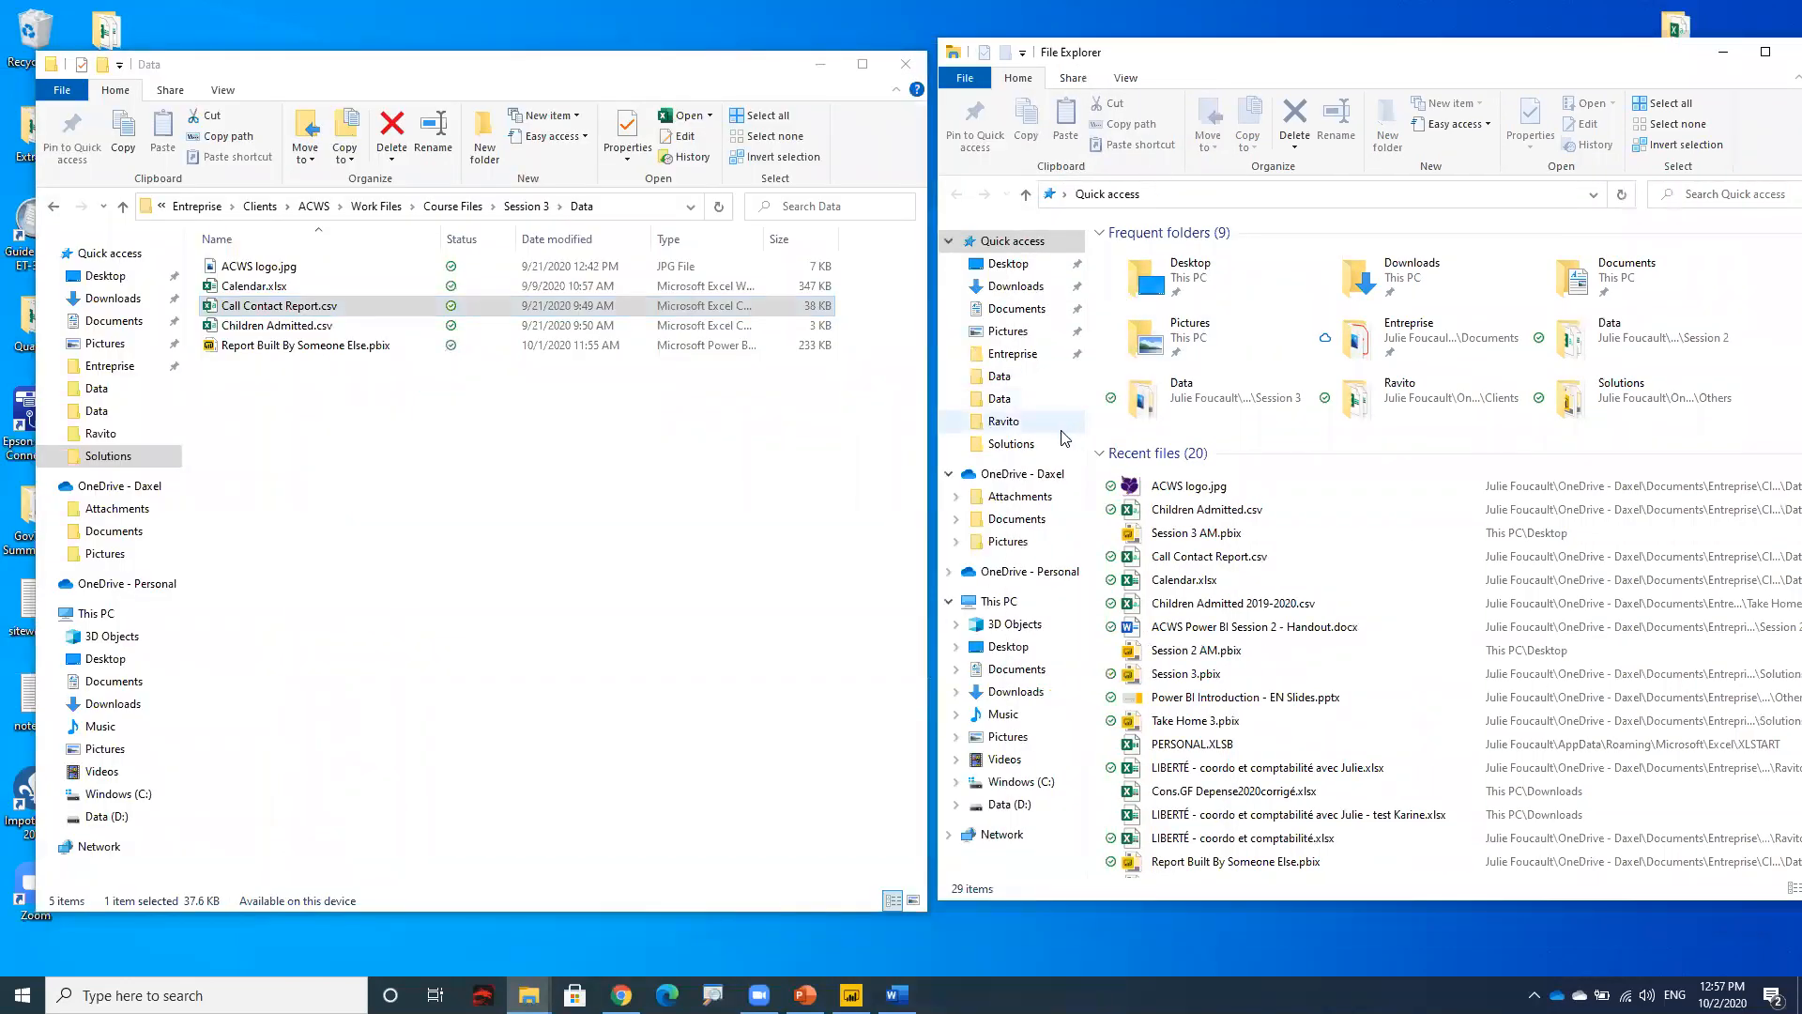
- In the second window, open the July Update folder inside Work Files, Course Files, Session 3, Take Home
left_click(1021, 444)
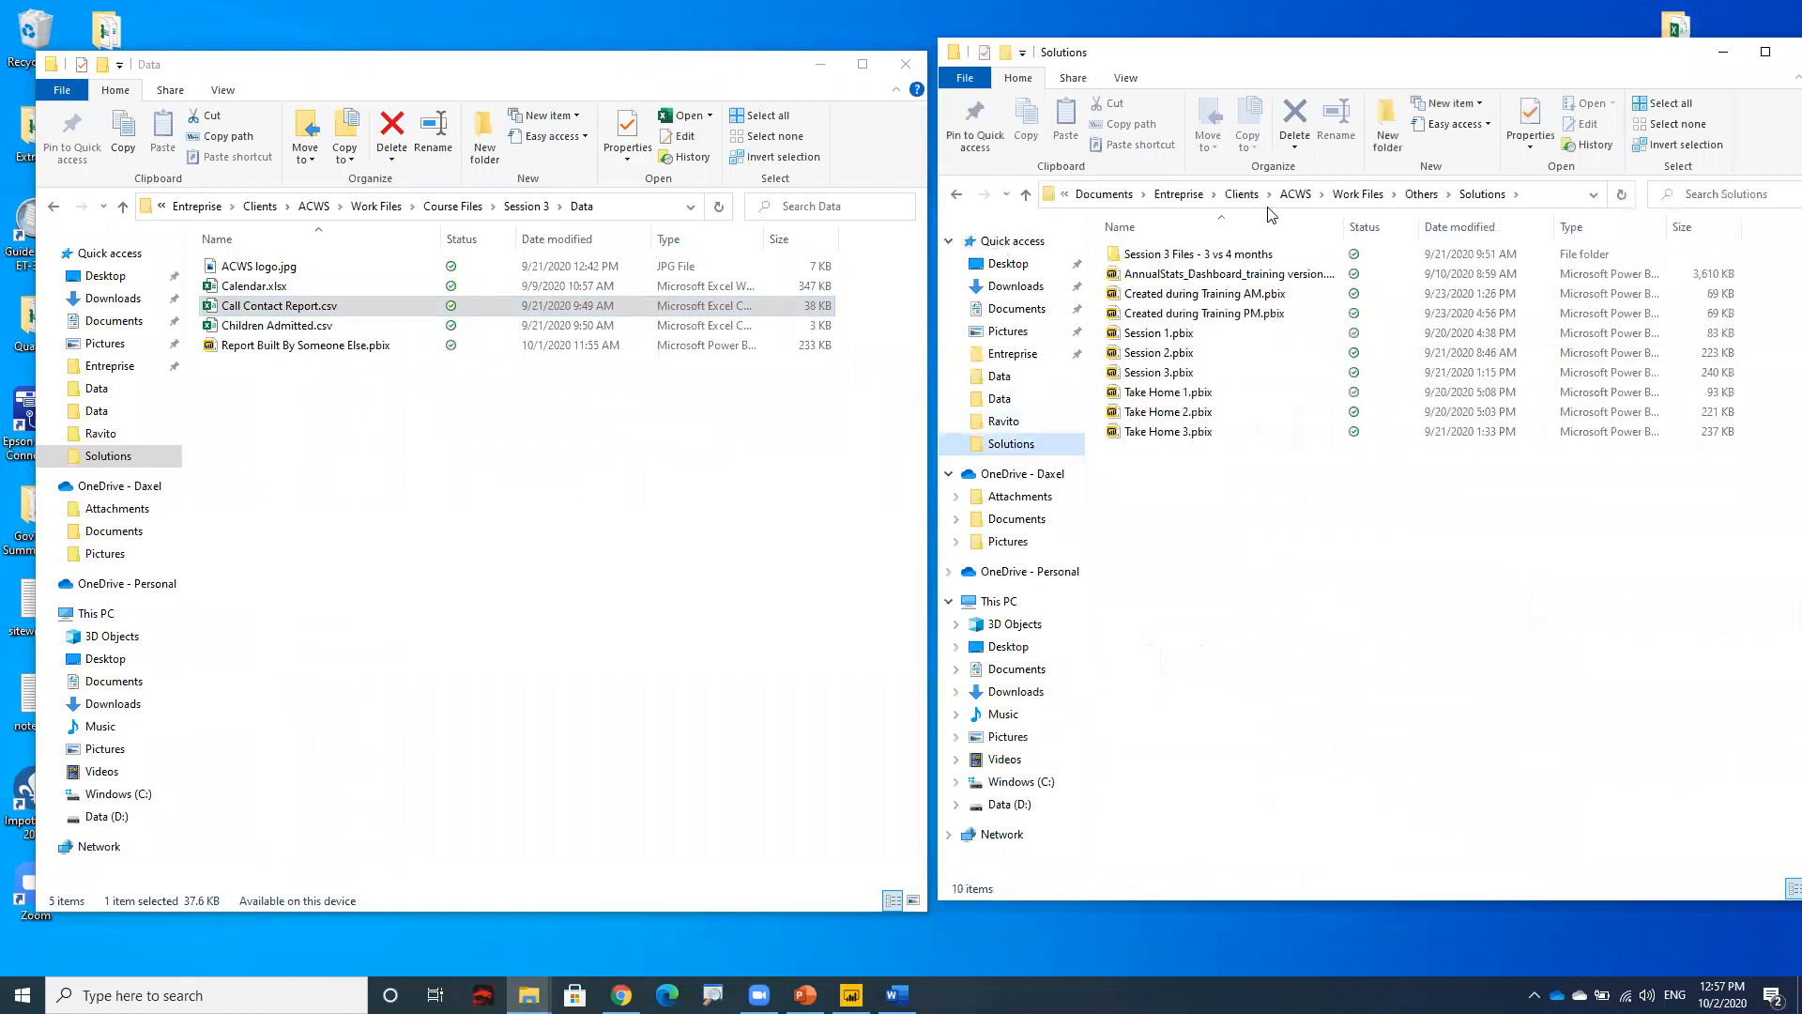
left_click(1357, 194)
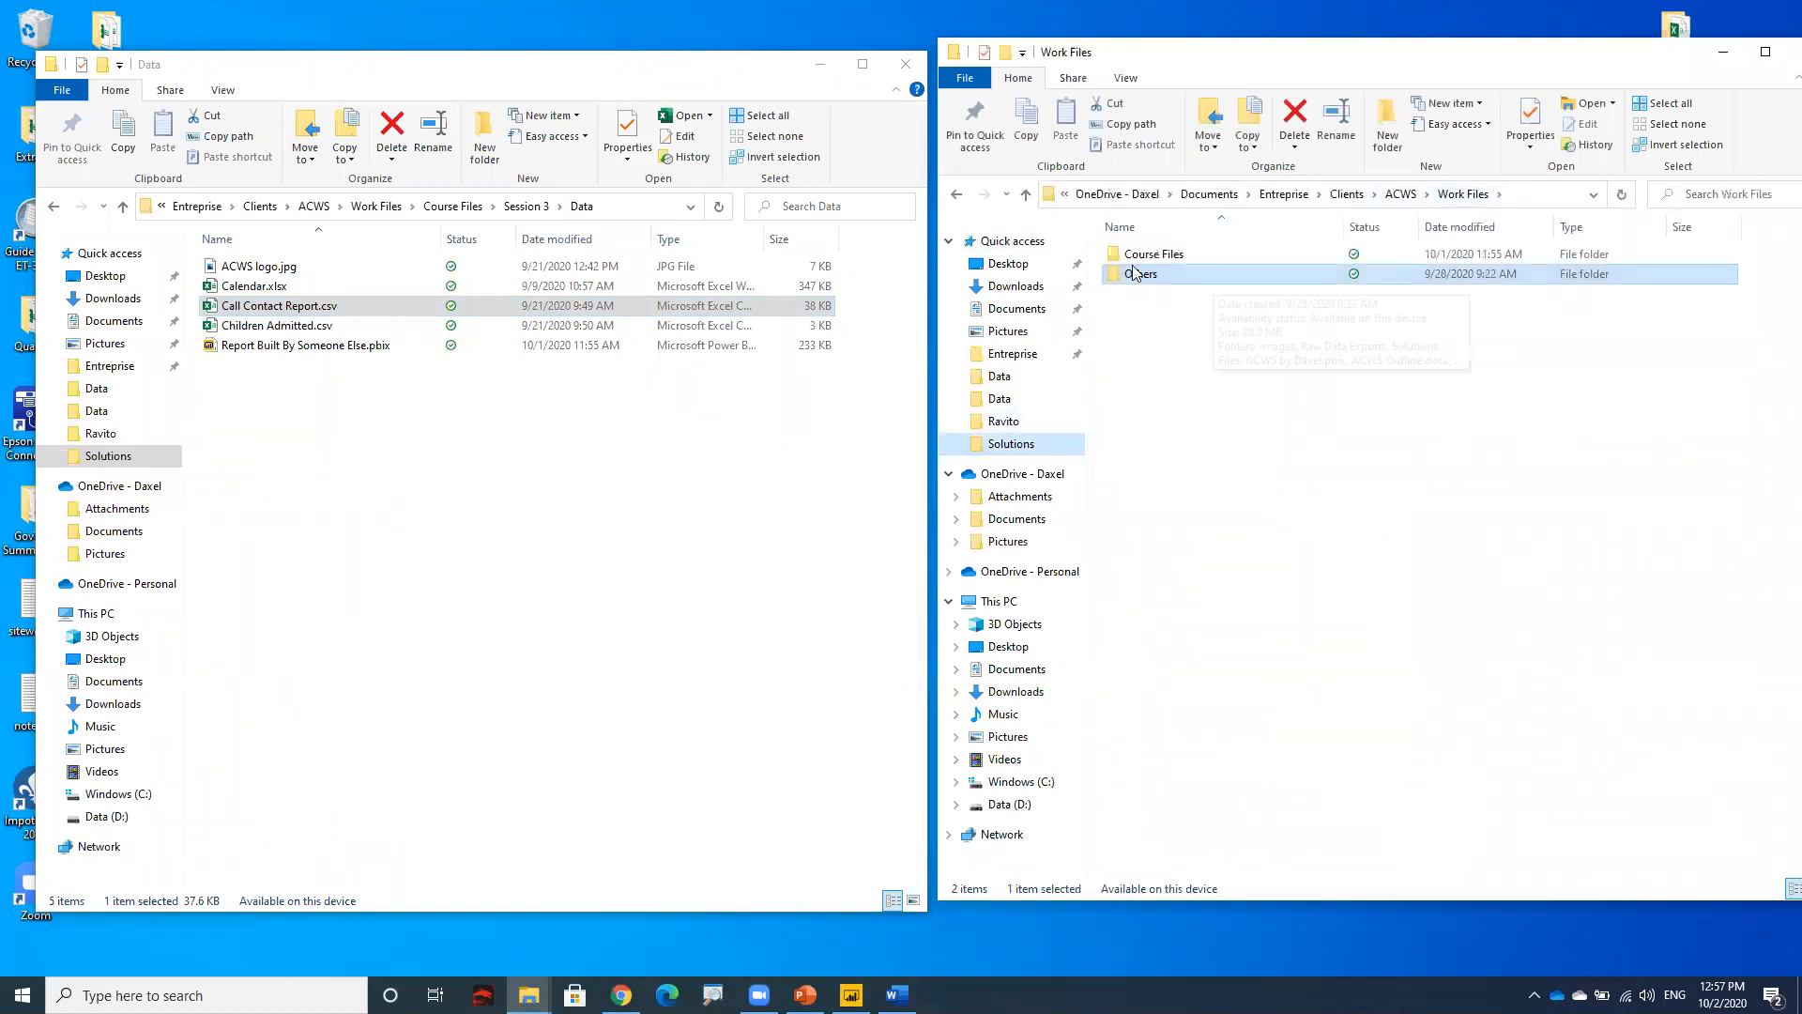
double_click(1140, 254)
double_click(1140, 293)
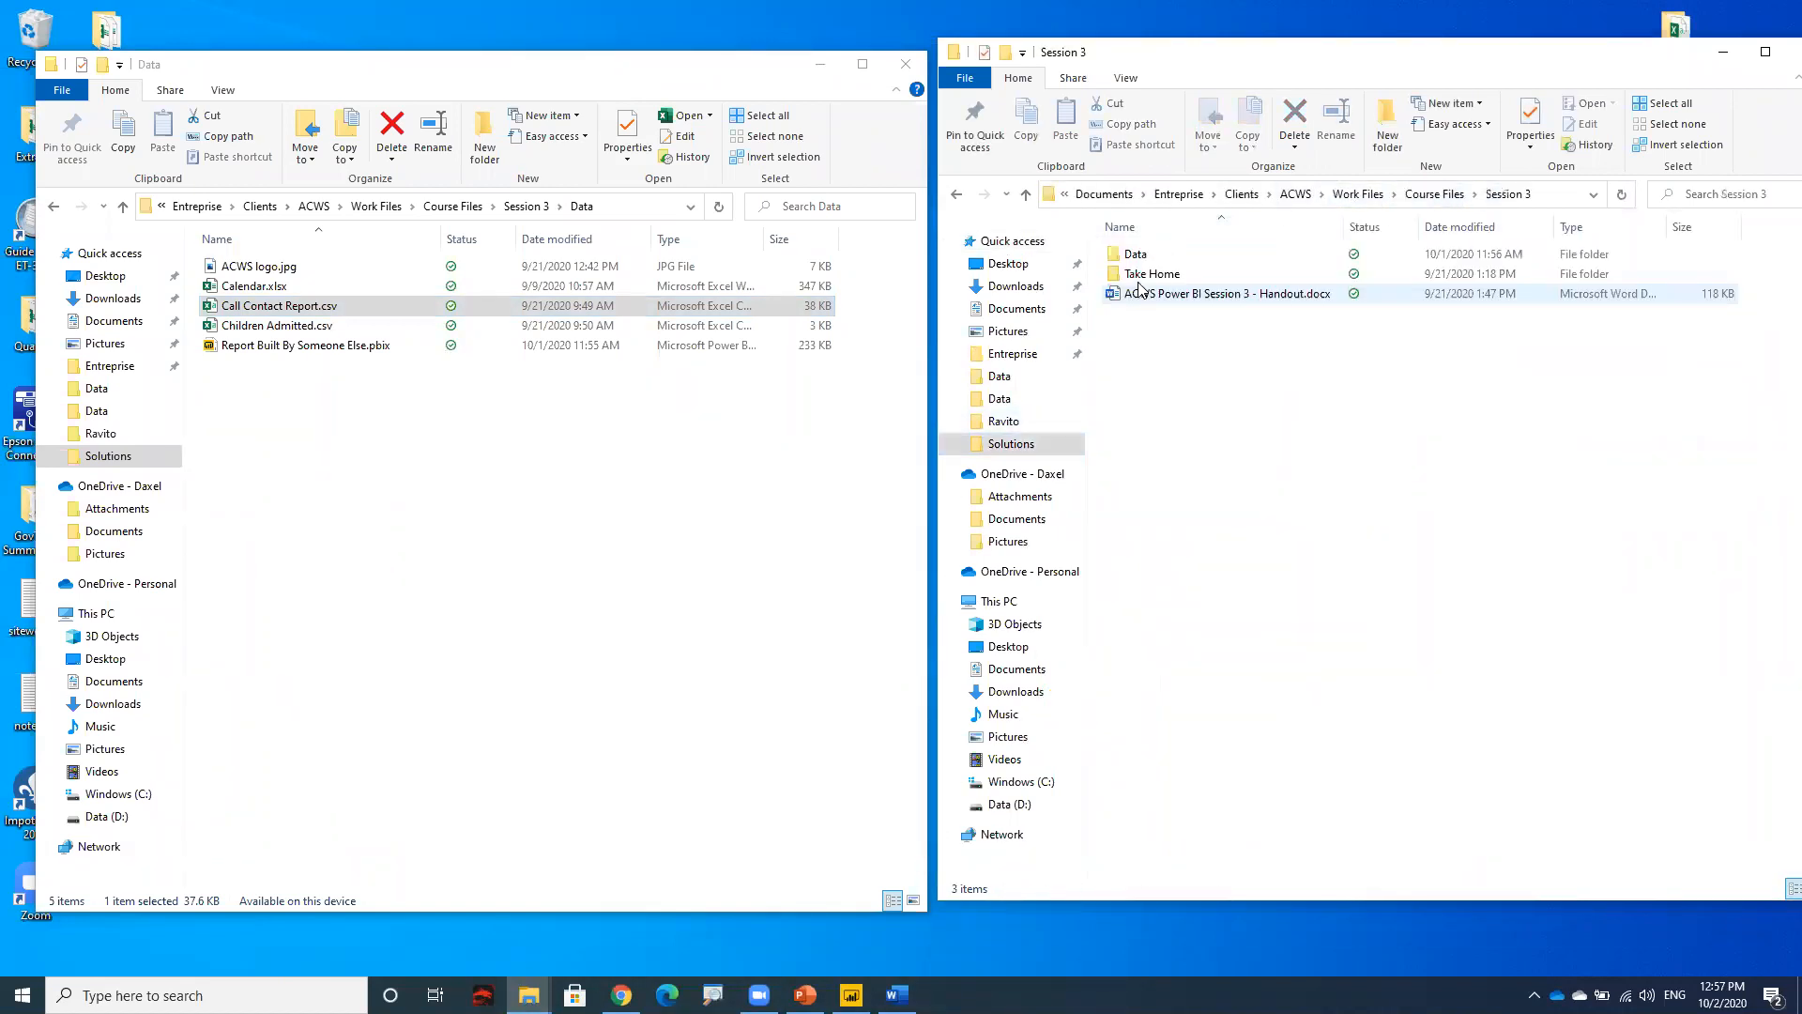
double_click(1141, 273)
double_click(1138, 256)
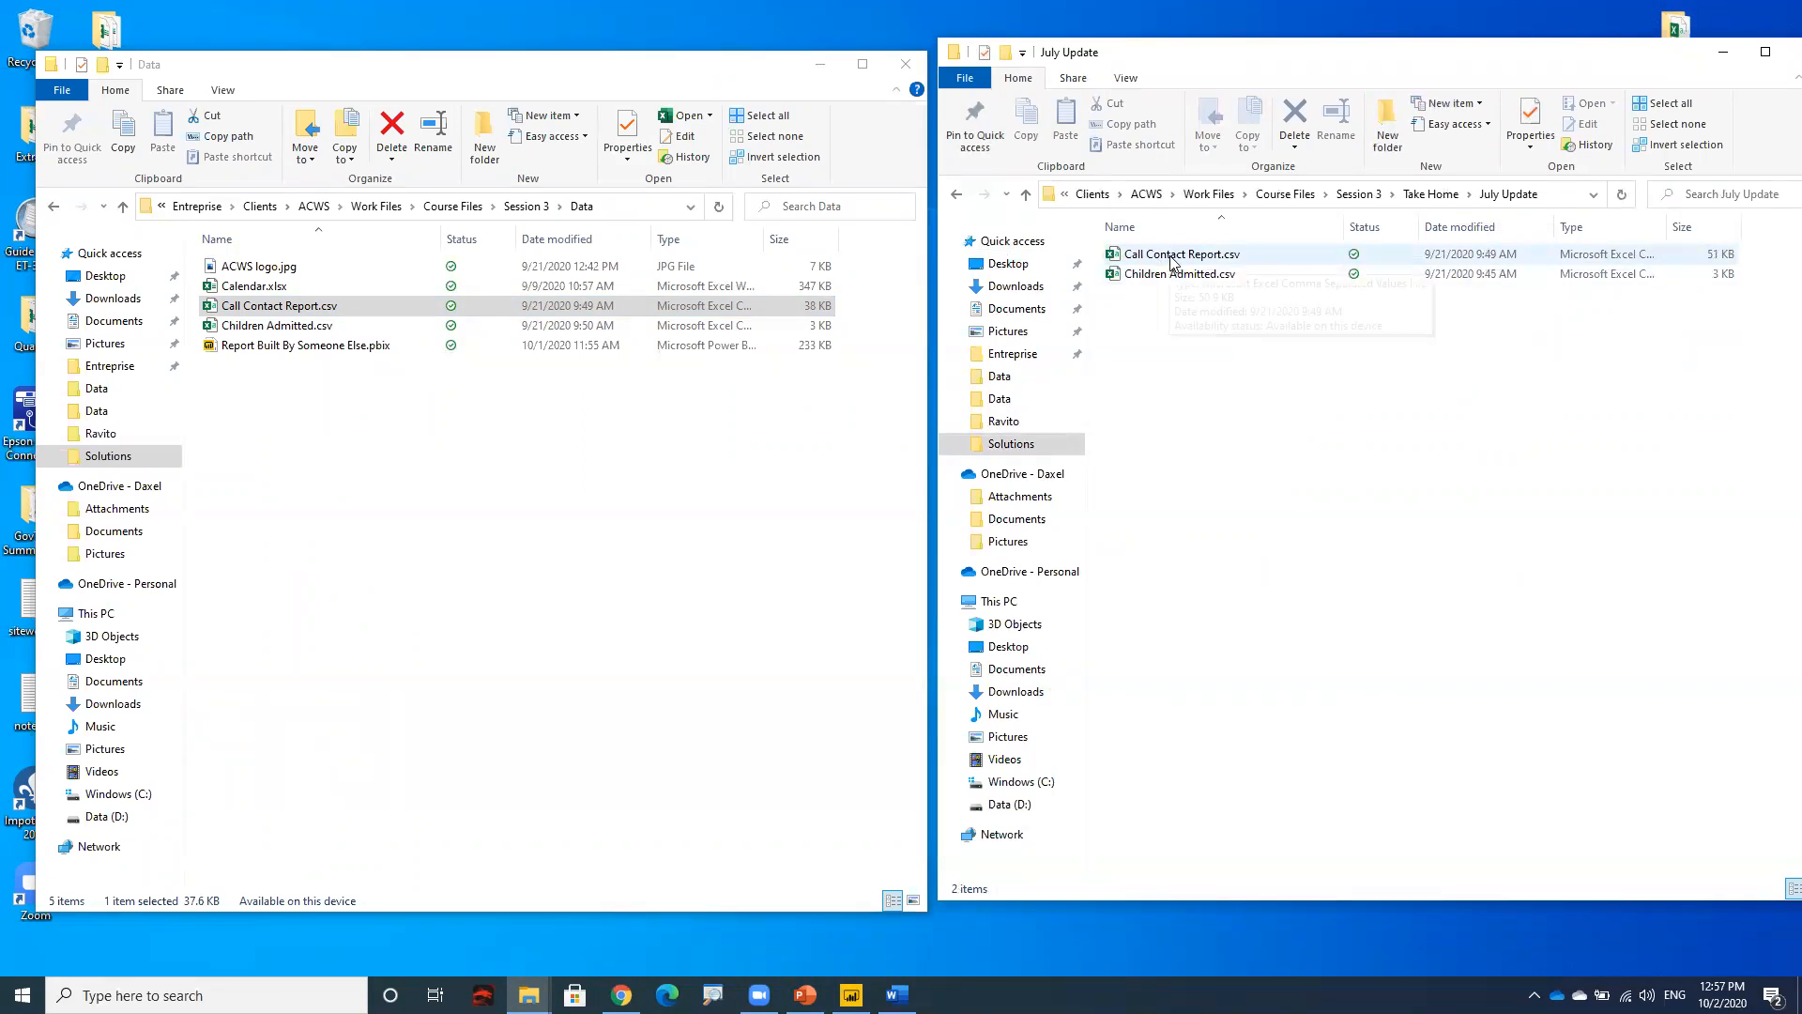
- Try moving Call Contact Report.csv from July Update into the Data folder, and skip replacing the existing file
left_click_drag(1177, 259, 285, 315)
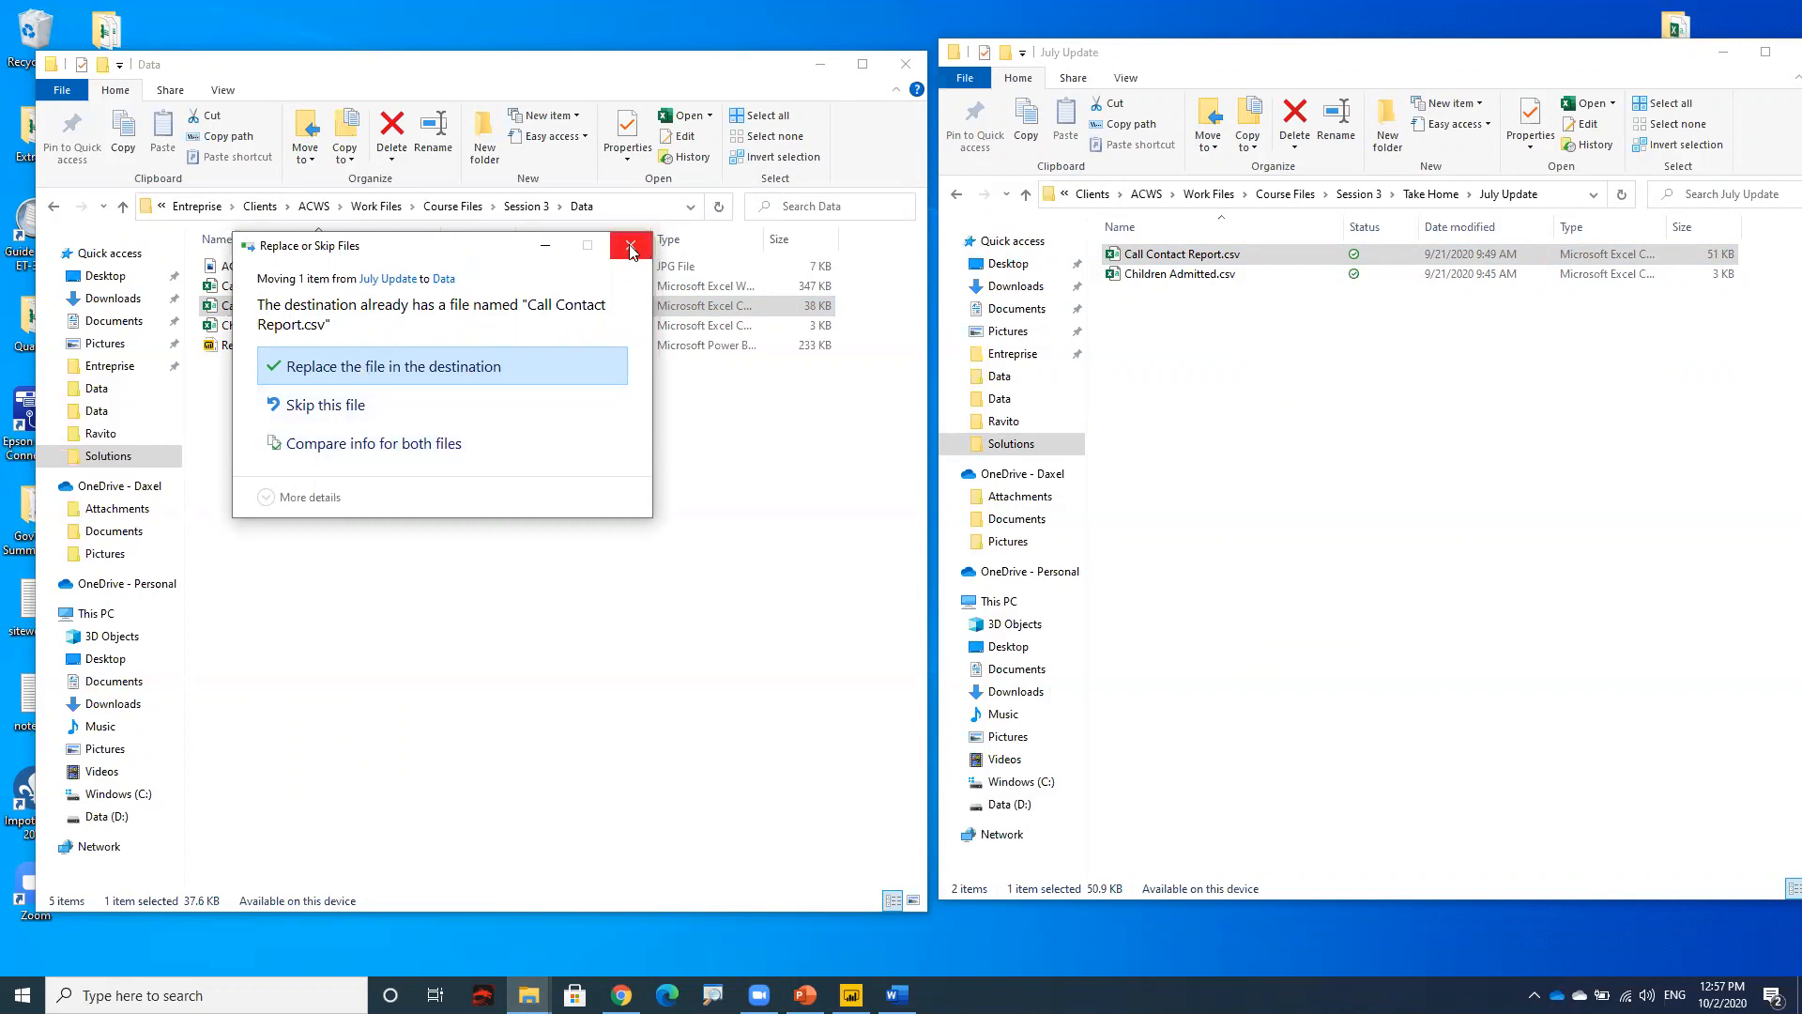
left_click(344, 411)
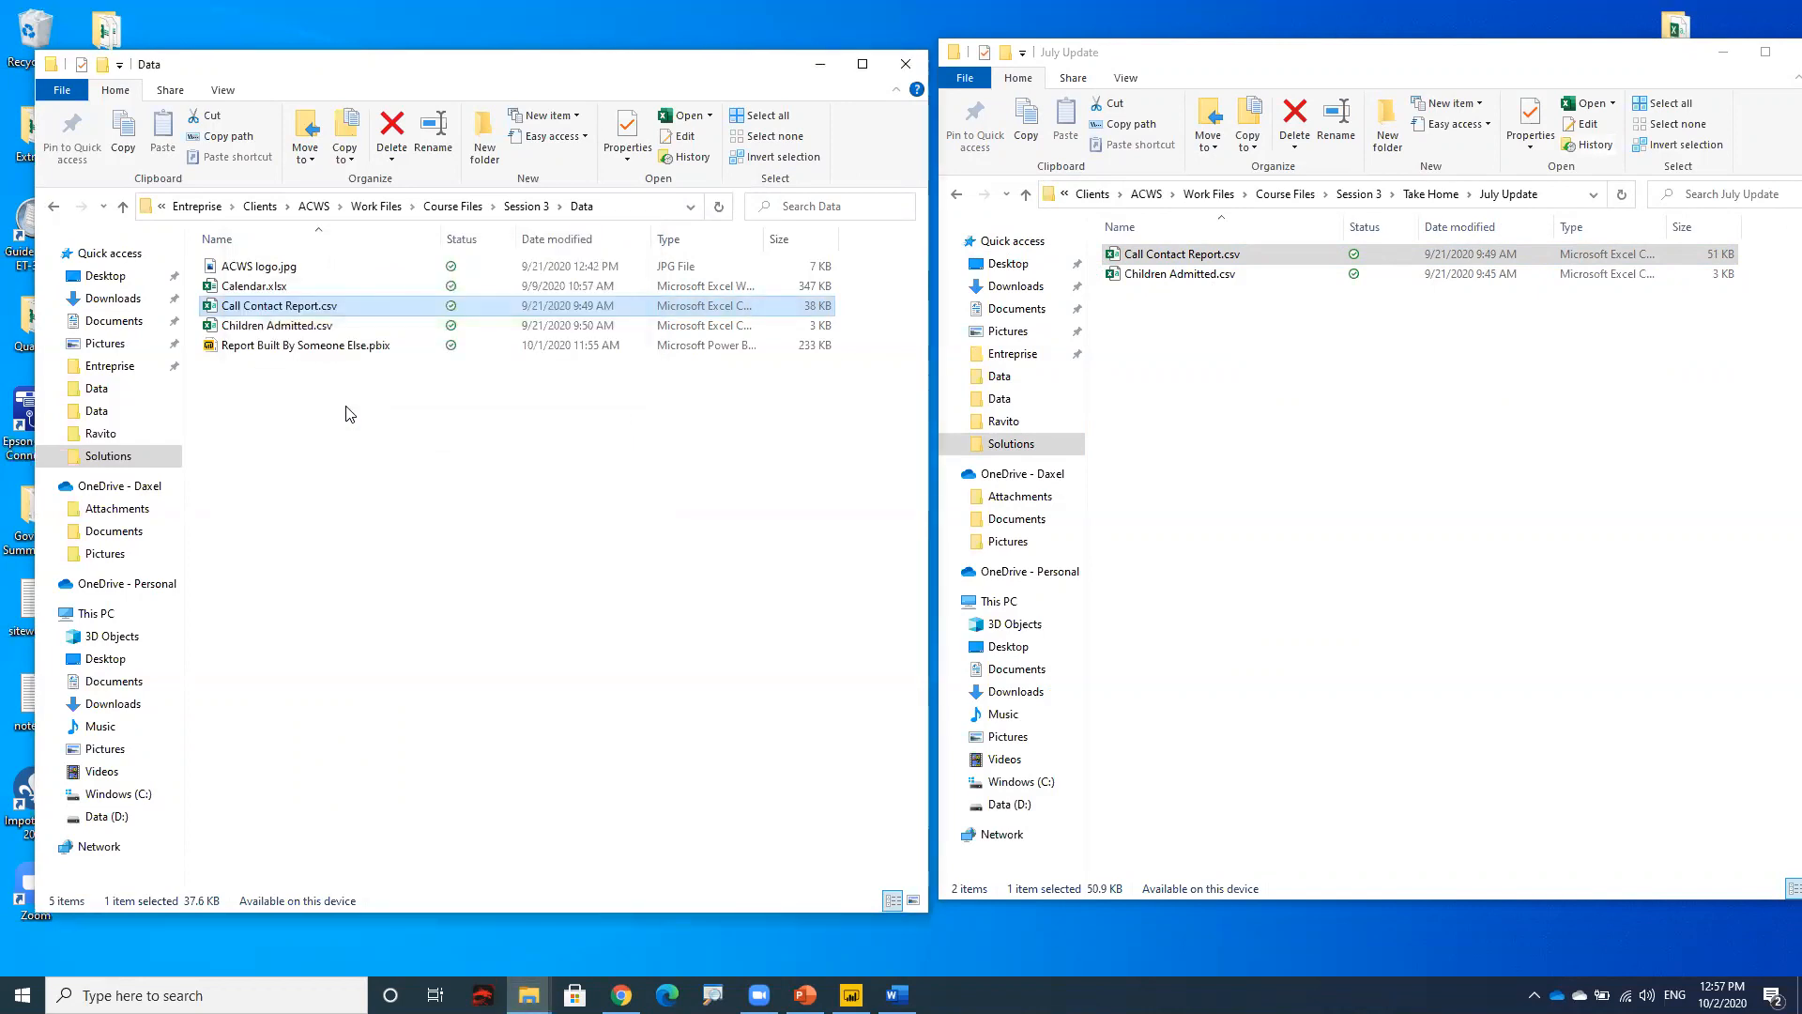
- Copy Call Contact Report.csv and Children Admitted.csv from the Data folder to the desktop
left_click(265, 326, "ctrl")
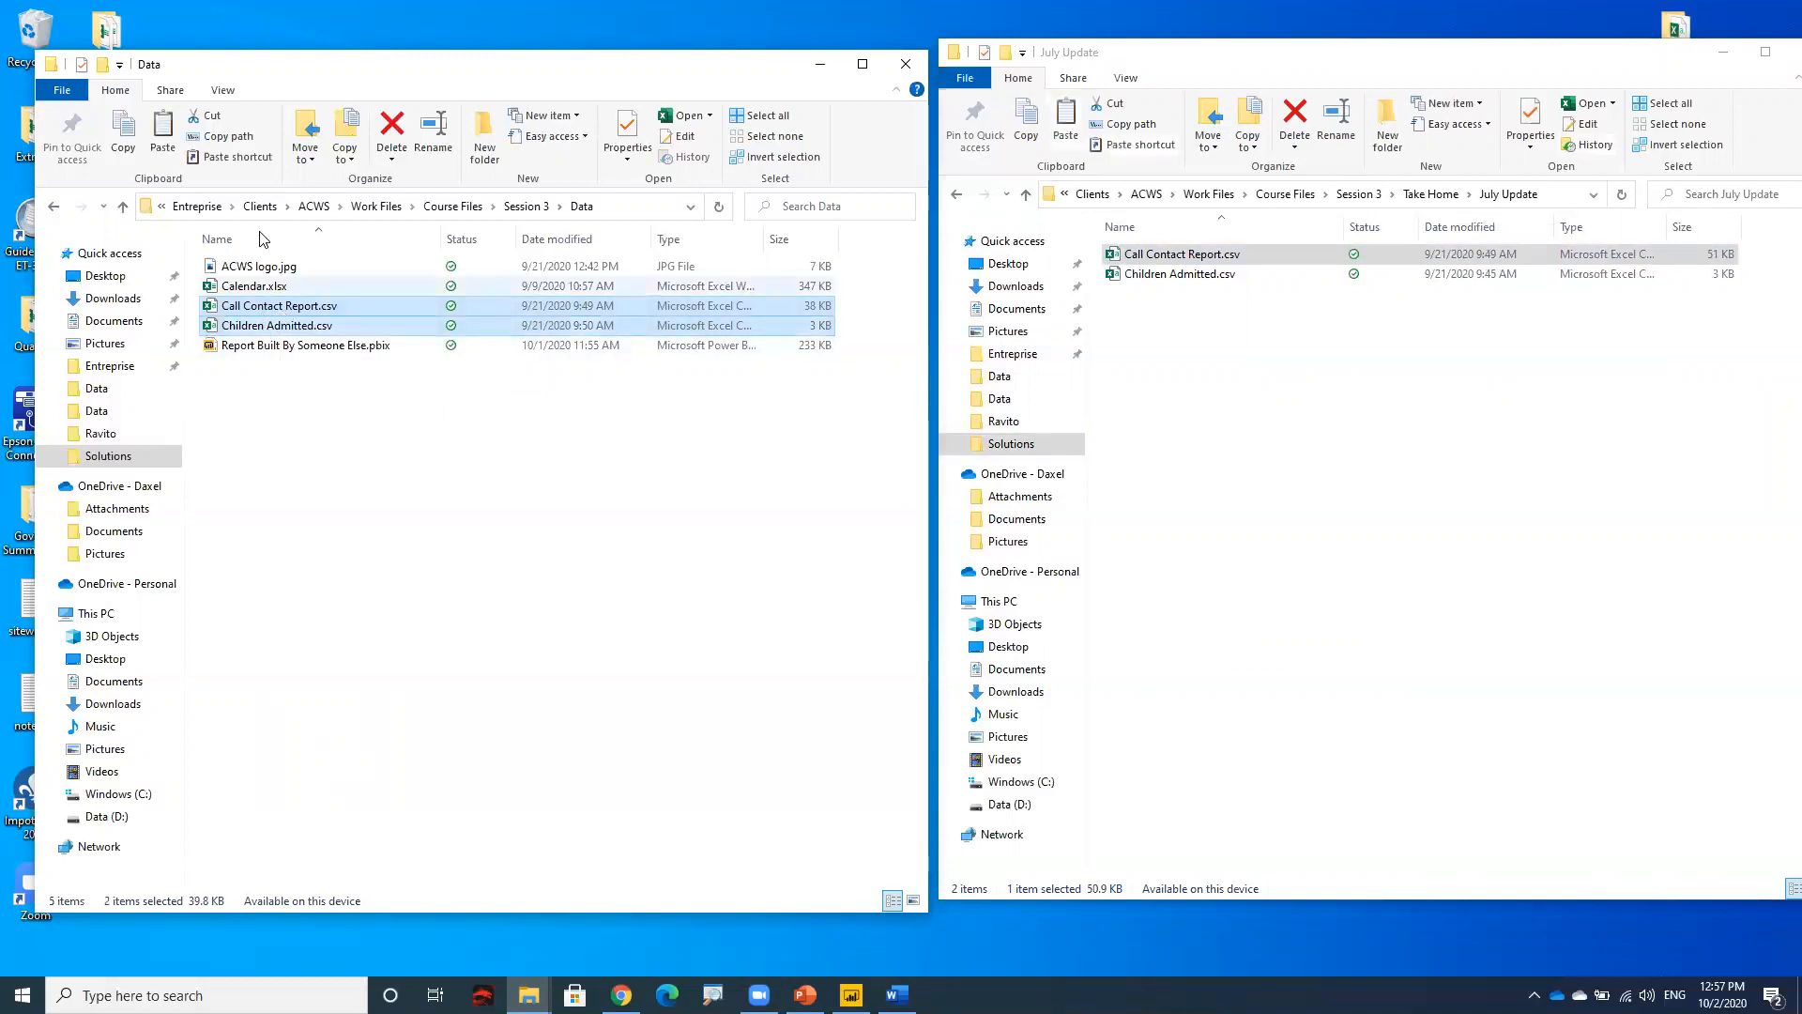
left_click(295, 20)
key("ctrl+v")
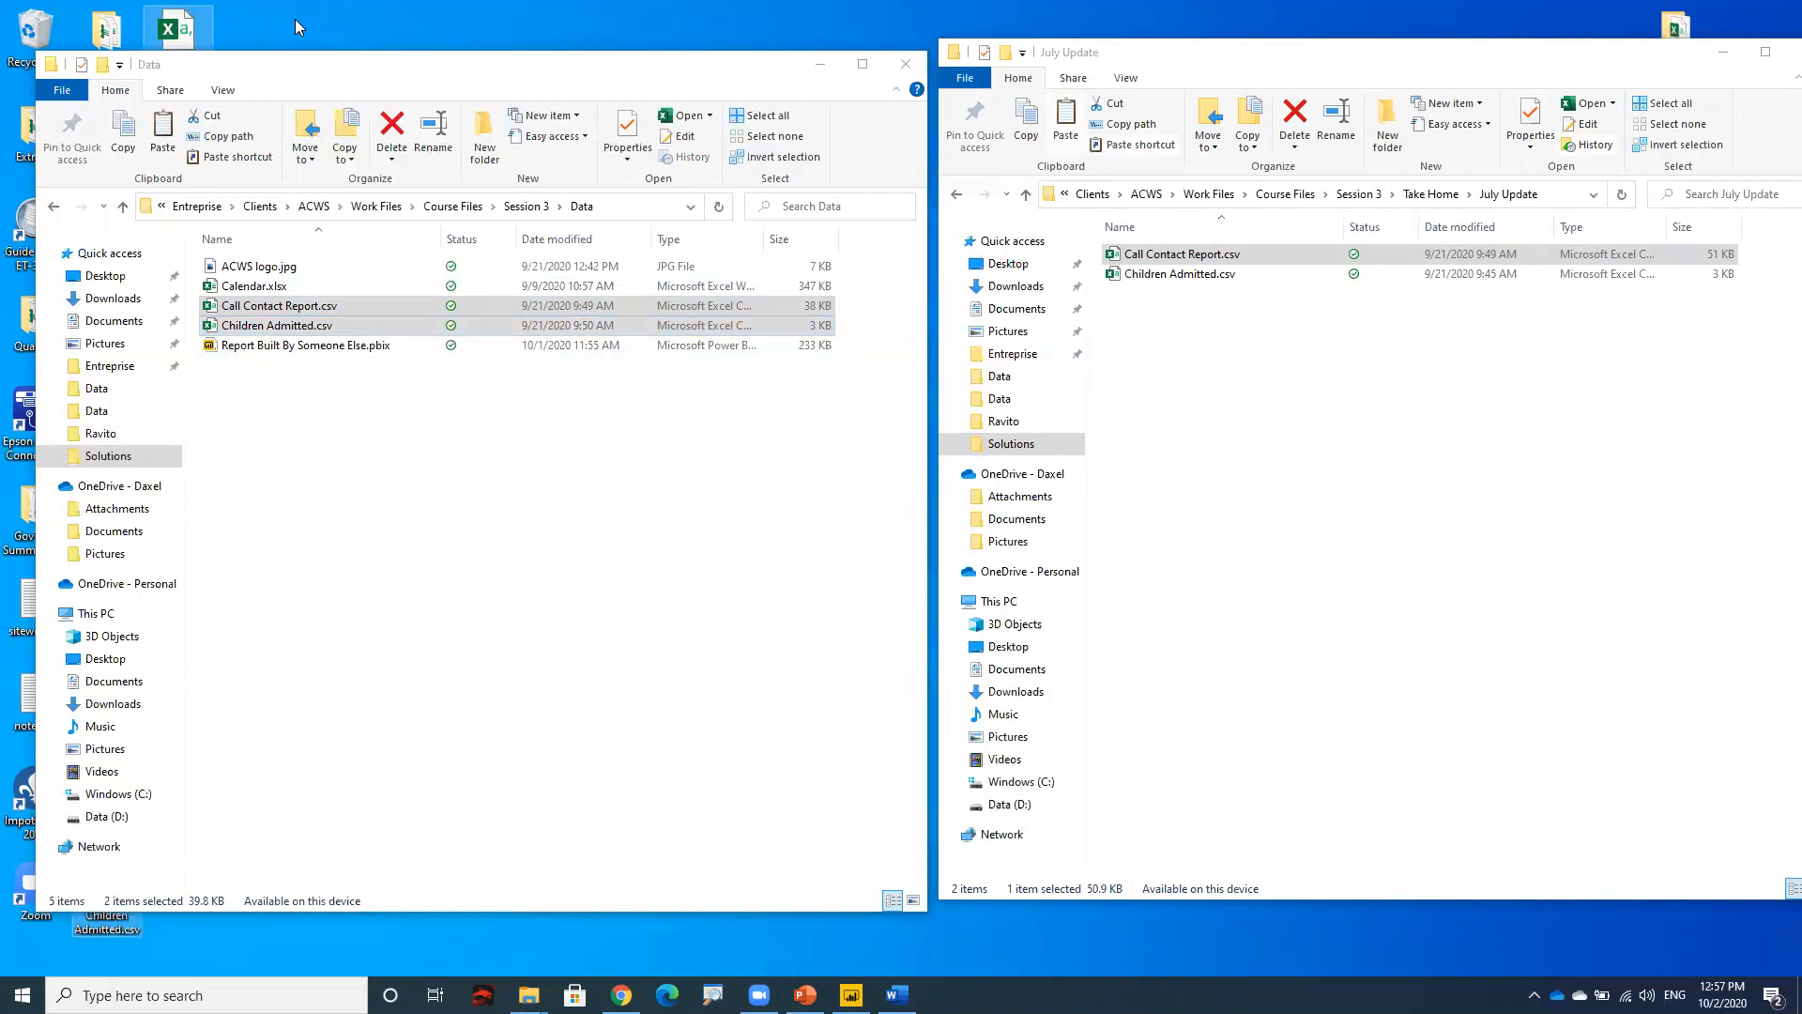
- Move Call Contact Report.csv and Children Admitted.csv from July Update into the Data folder, replacing the existing files
left_click(372, 433)
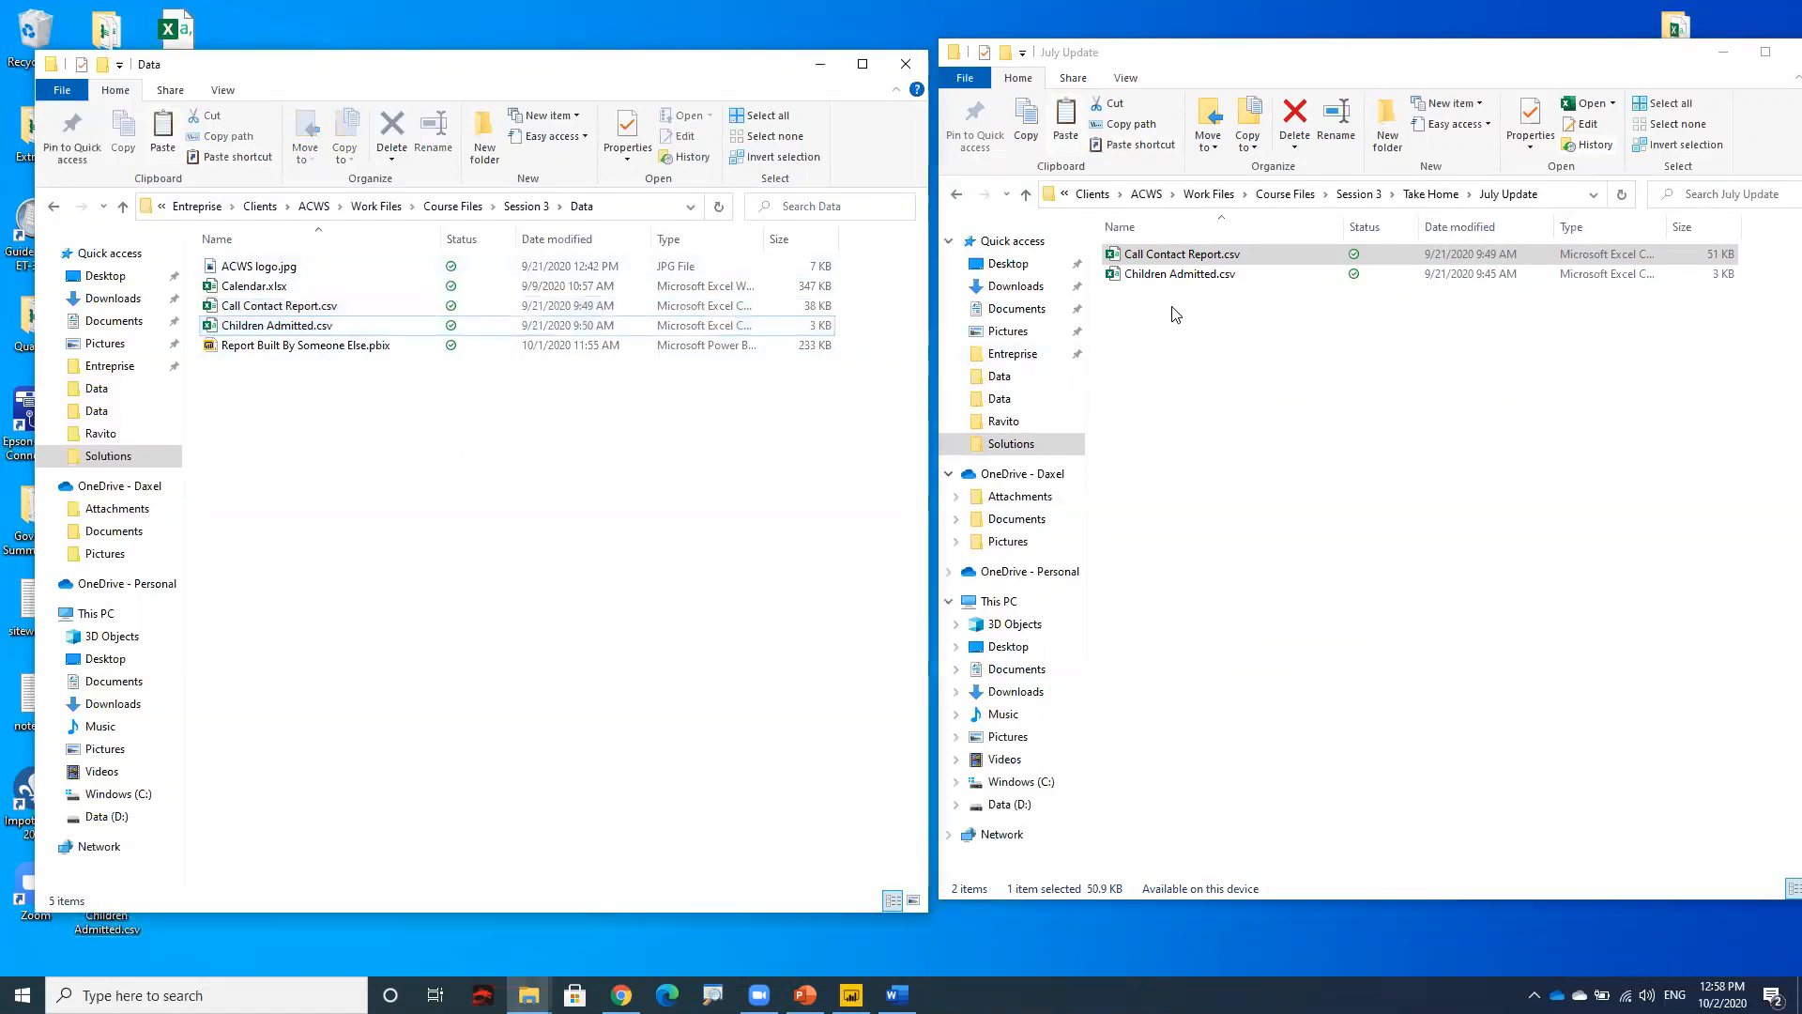
left_click_drag(1174, 256, 303, 313)
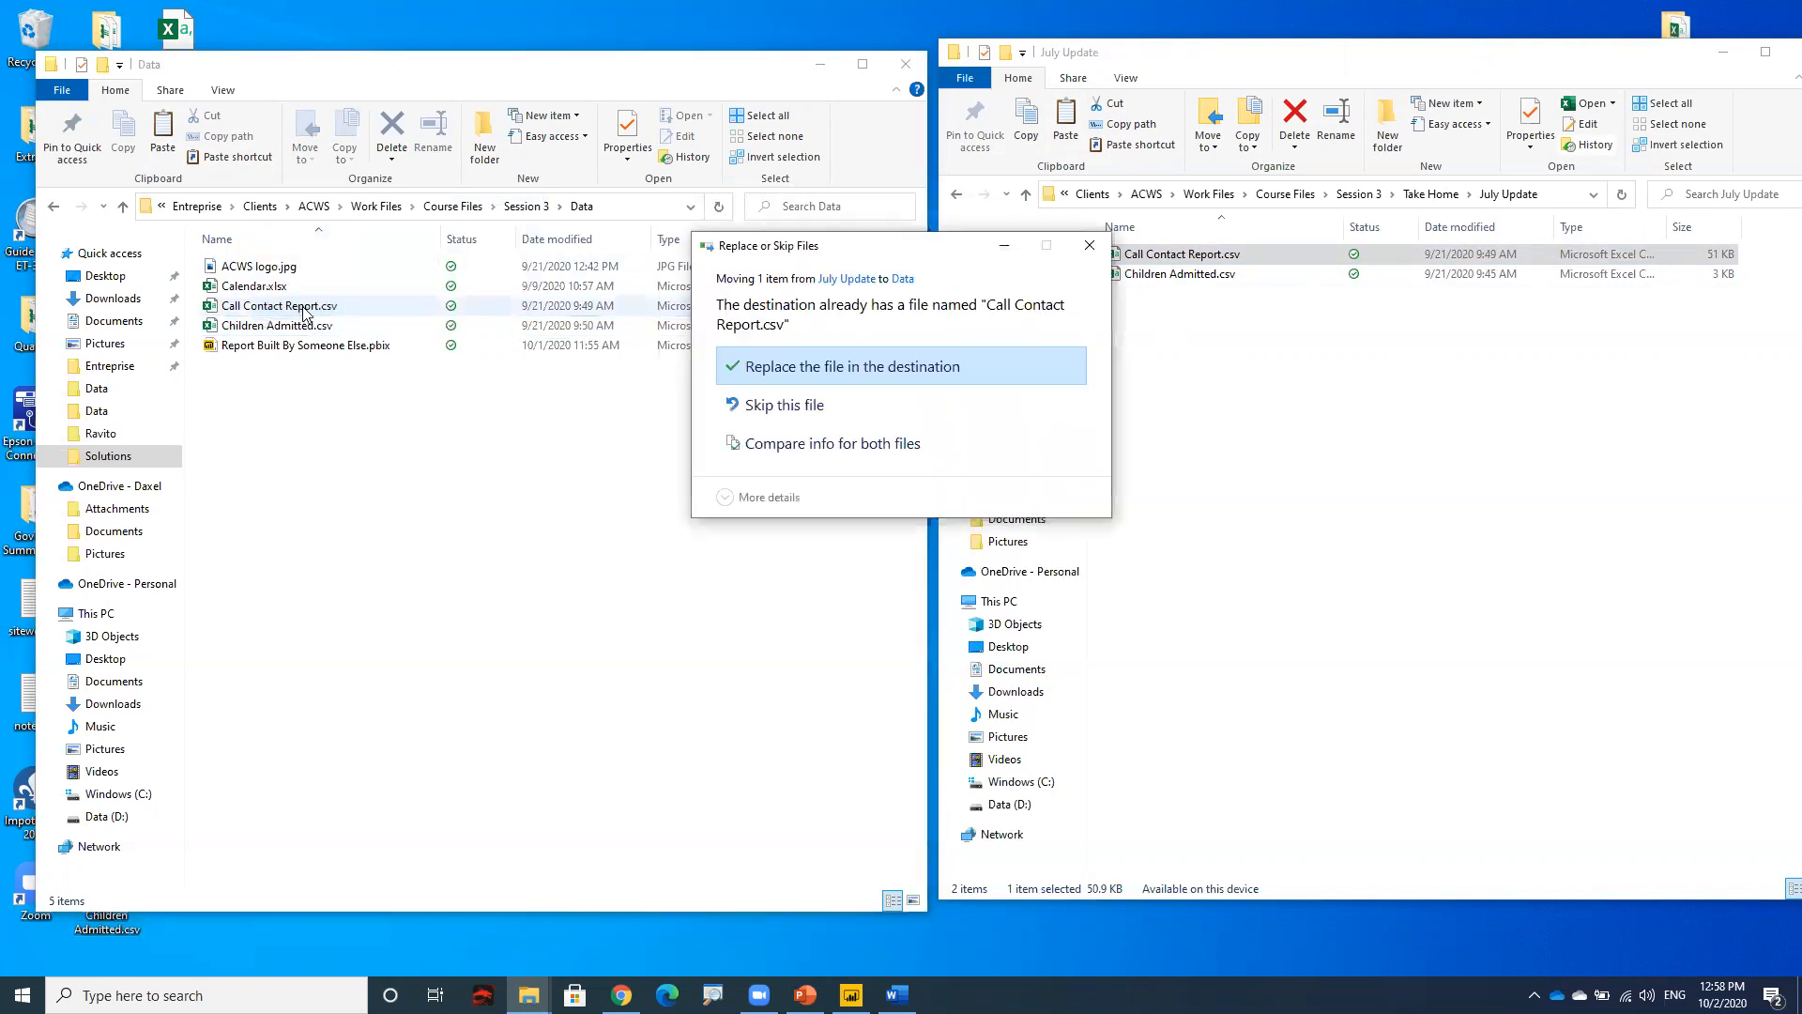
left_click(864, 372)
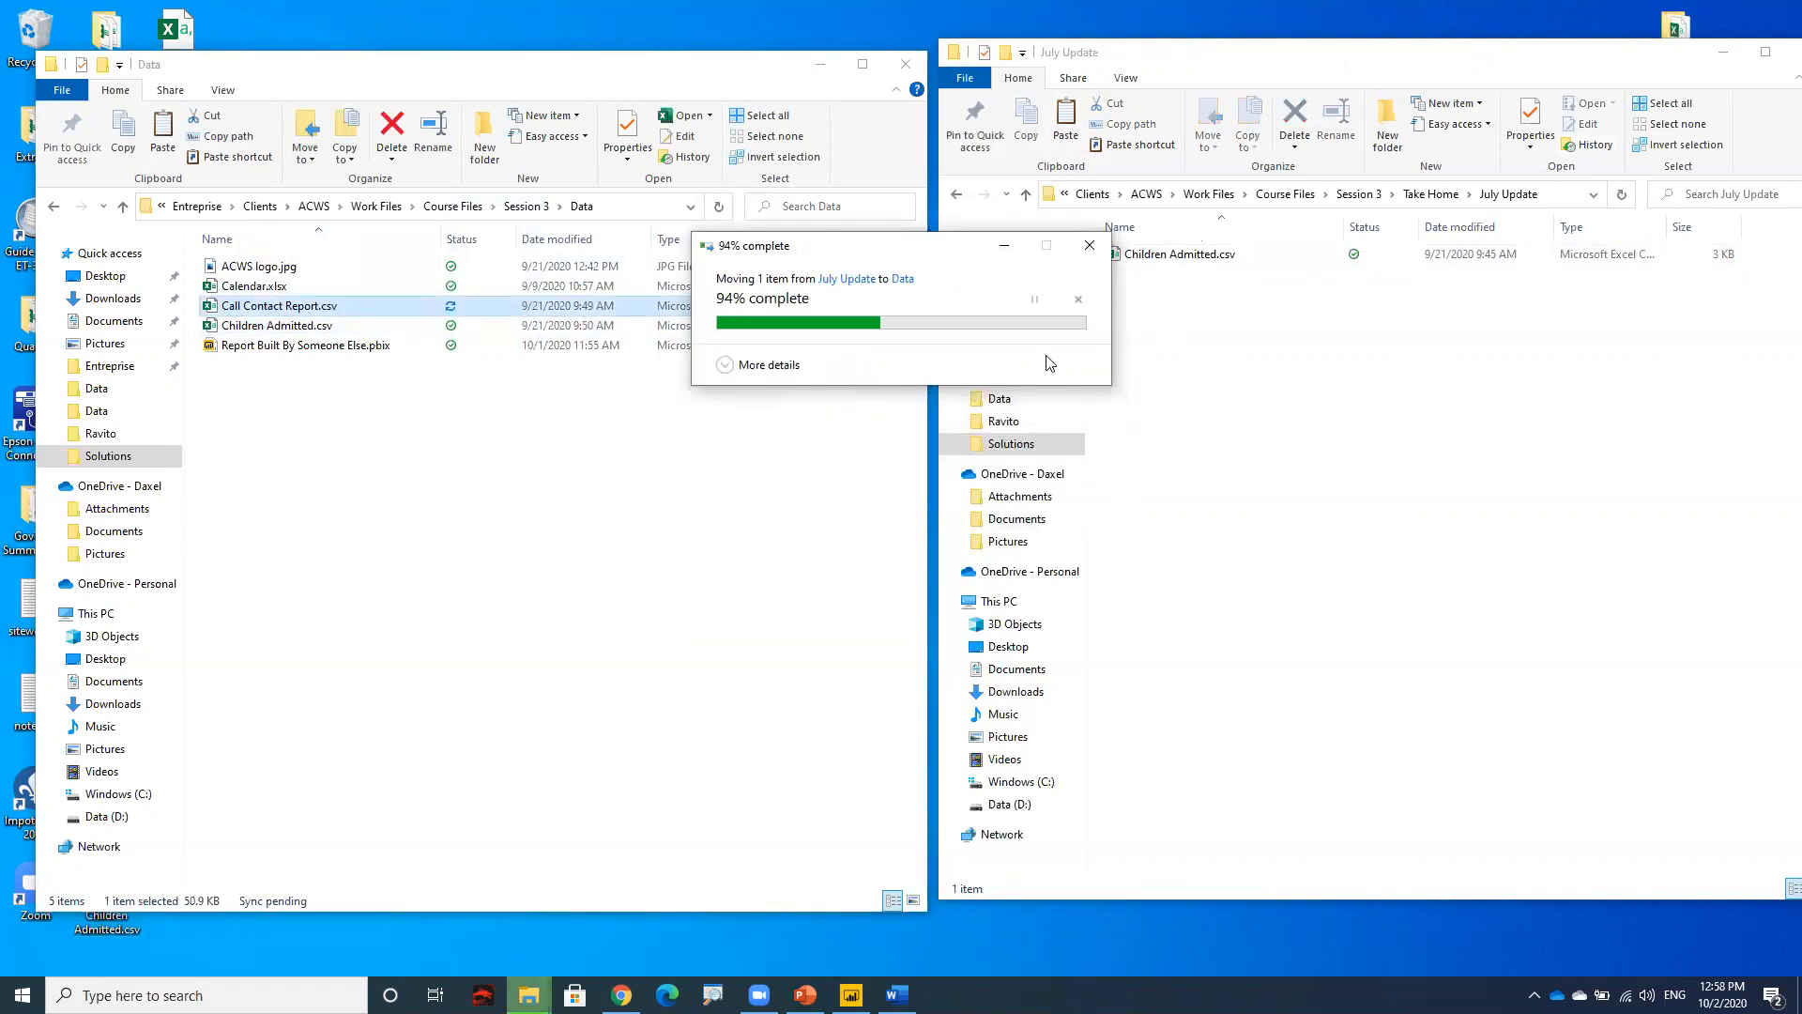
left_click_drag(1175, 264, 303, 335)
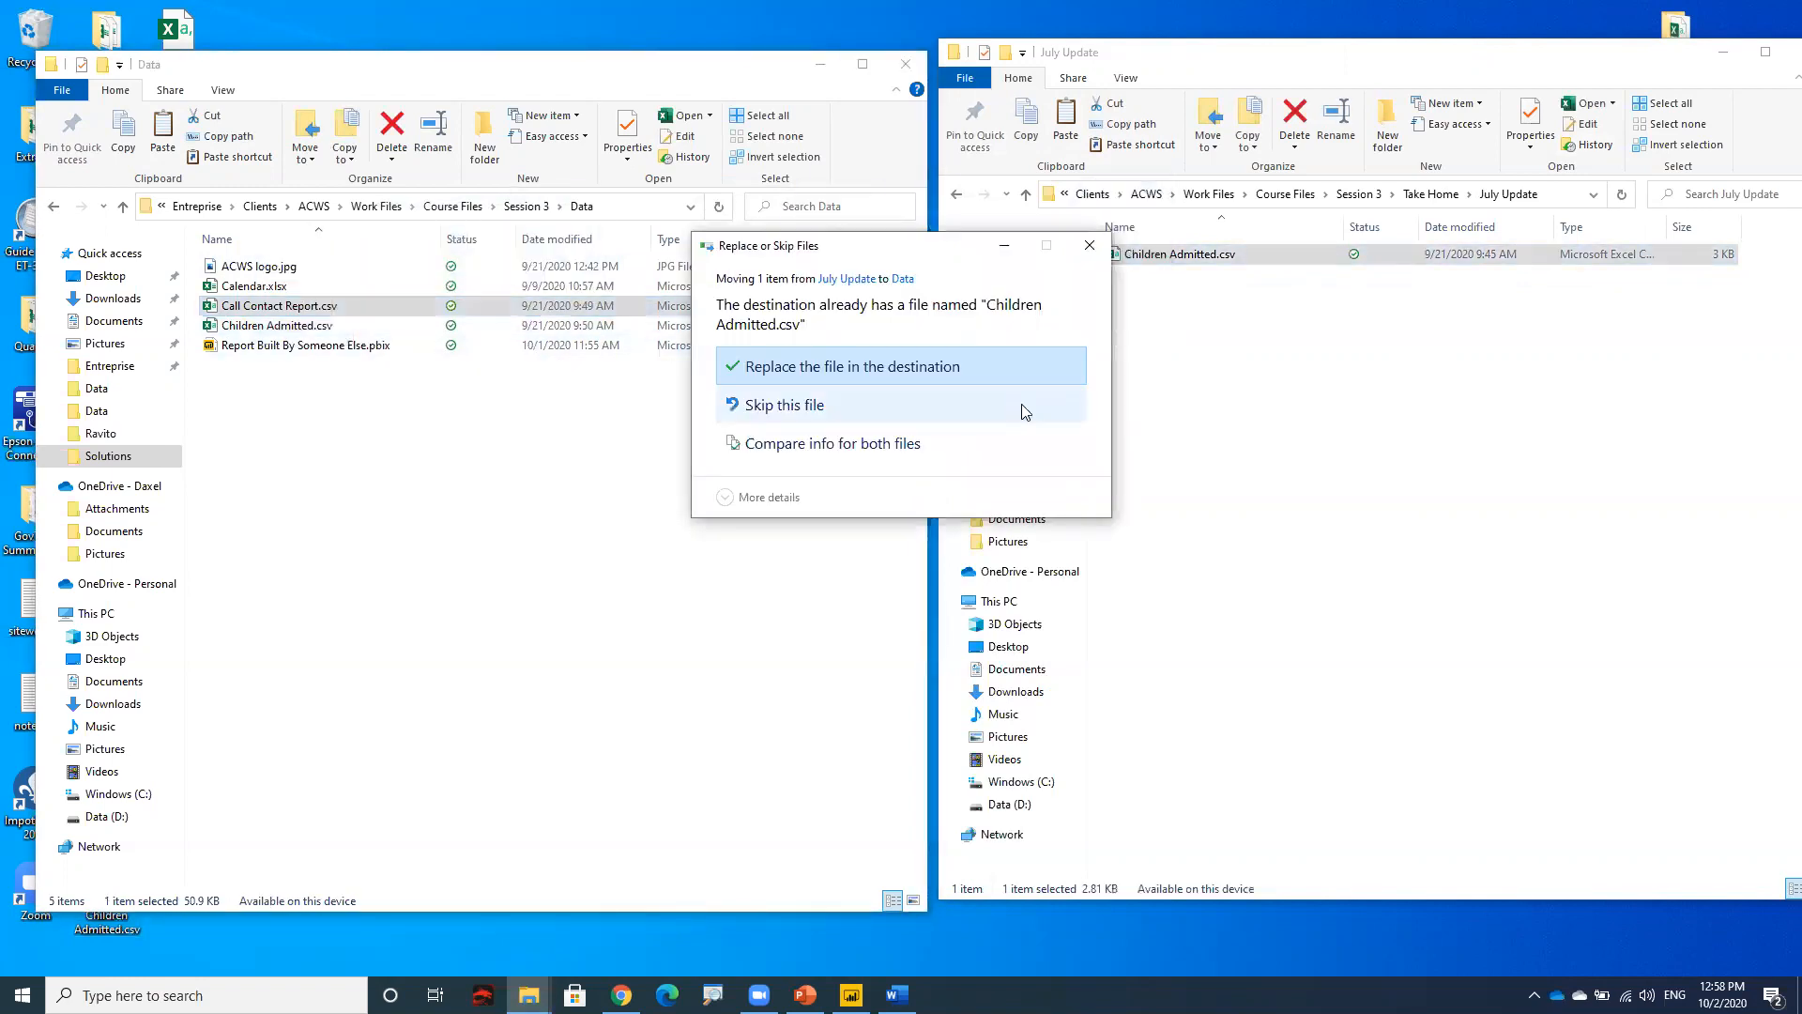
left_click(1023, 366)
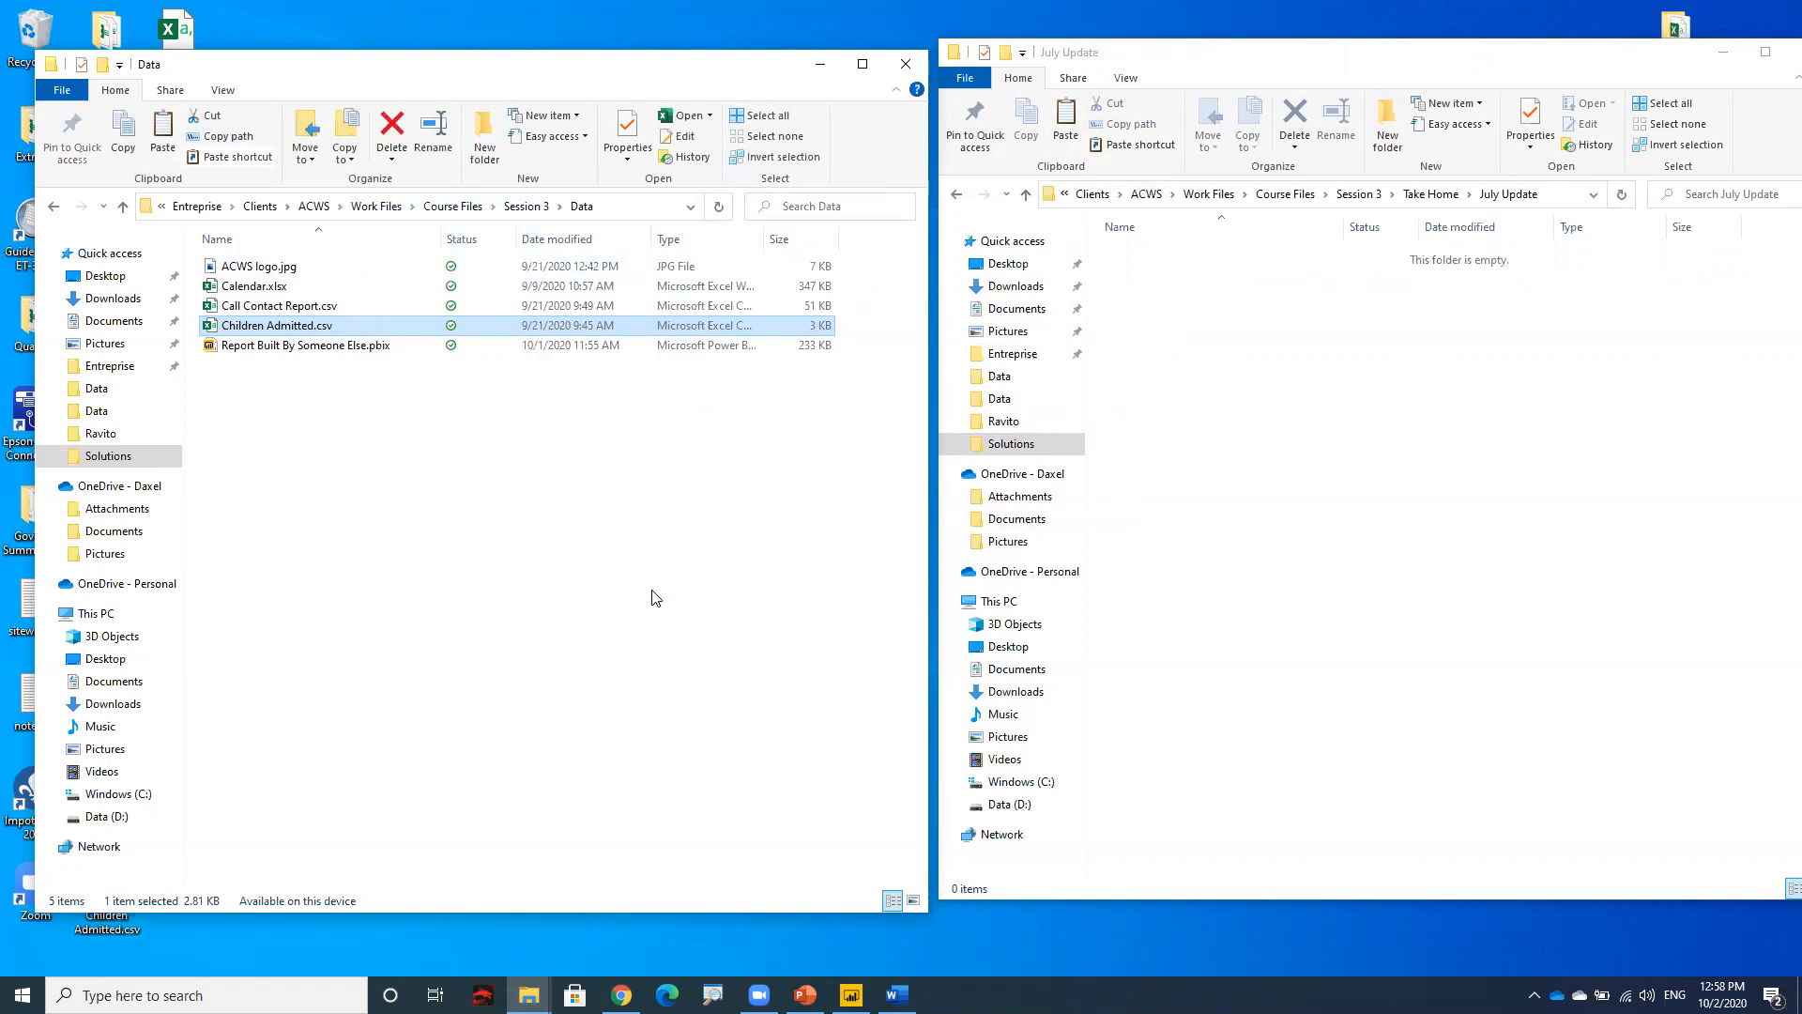
- Minimize both File Explorer windows, open Session 3 AM.pbix from the desktop and dismiss the version and layout notices
left_click(819, 63)
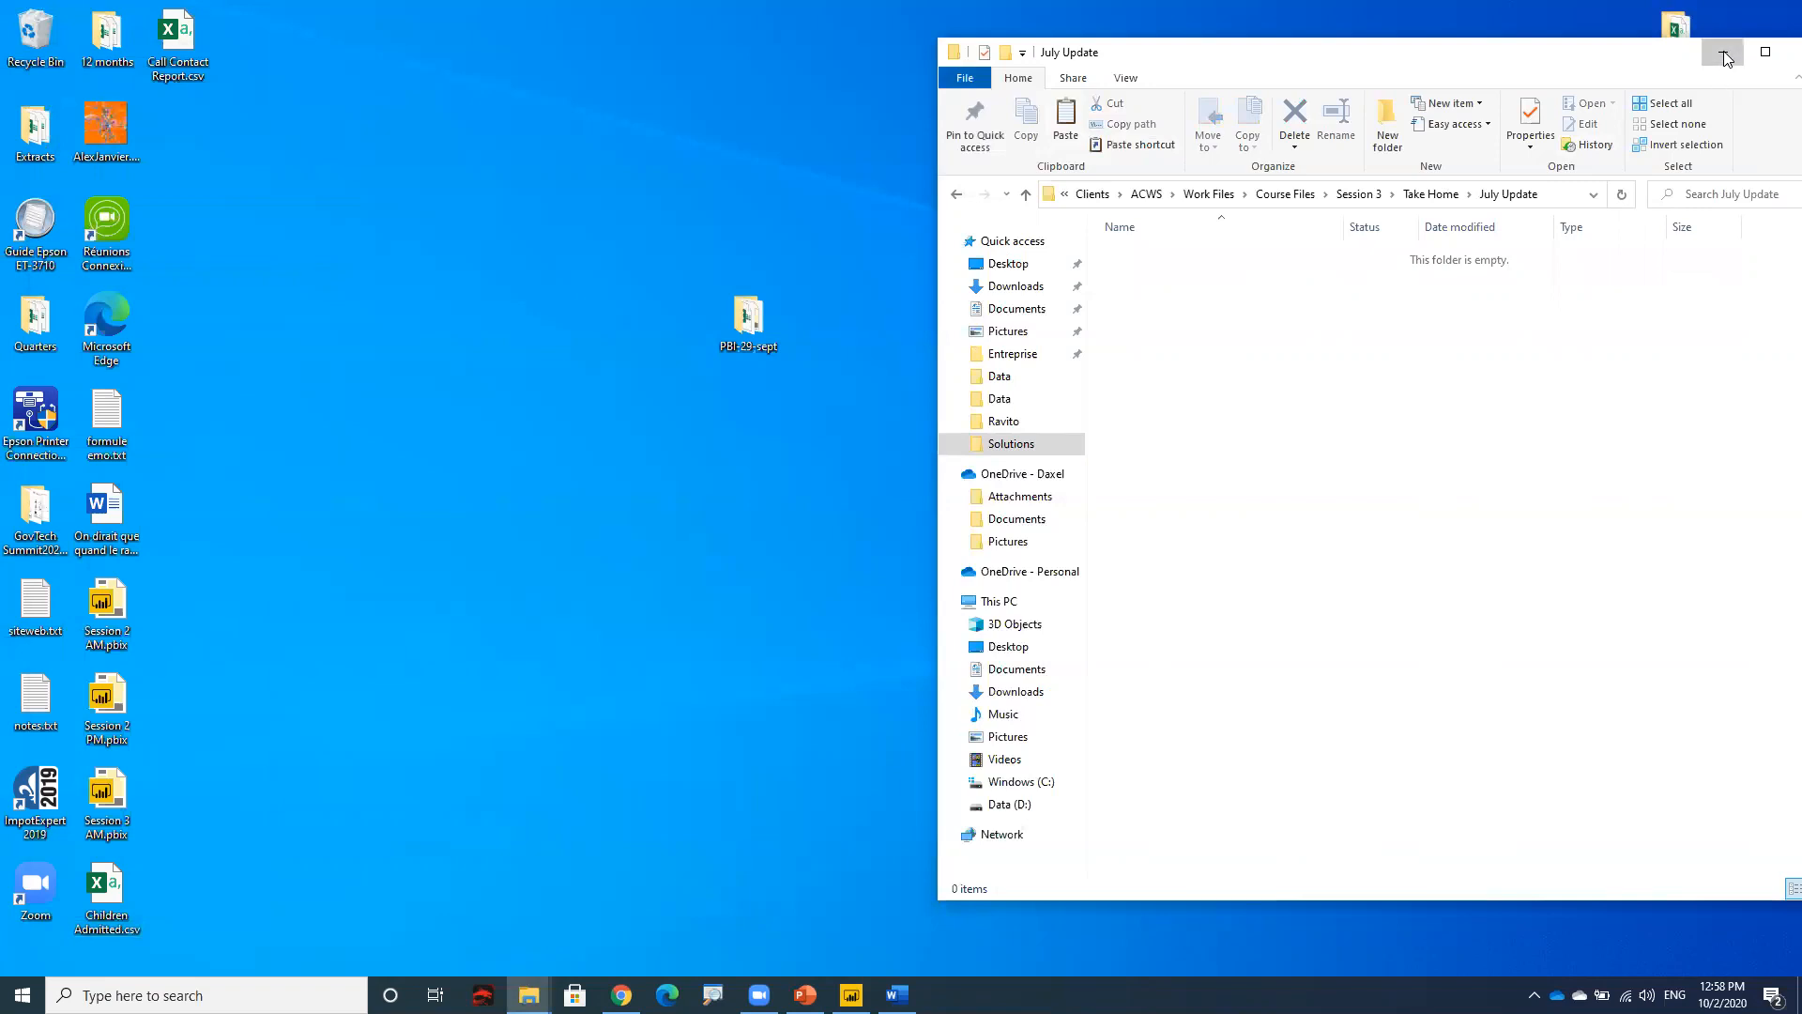
left_click(1725, 55)
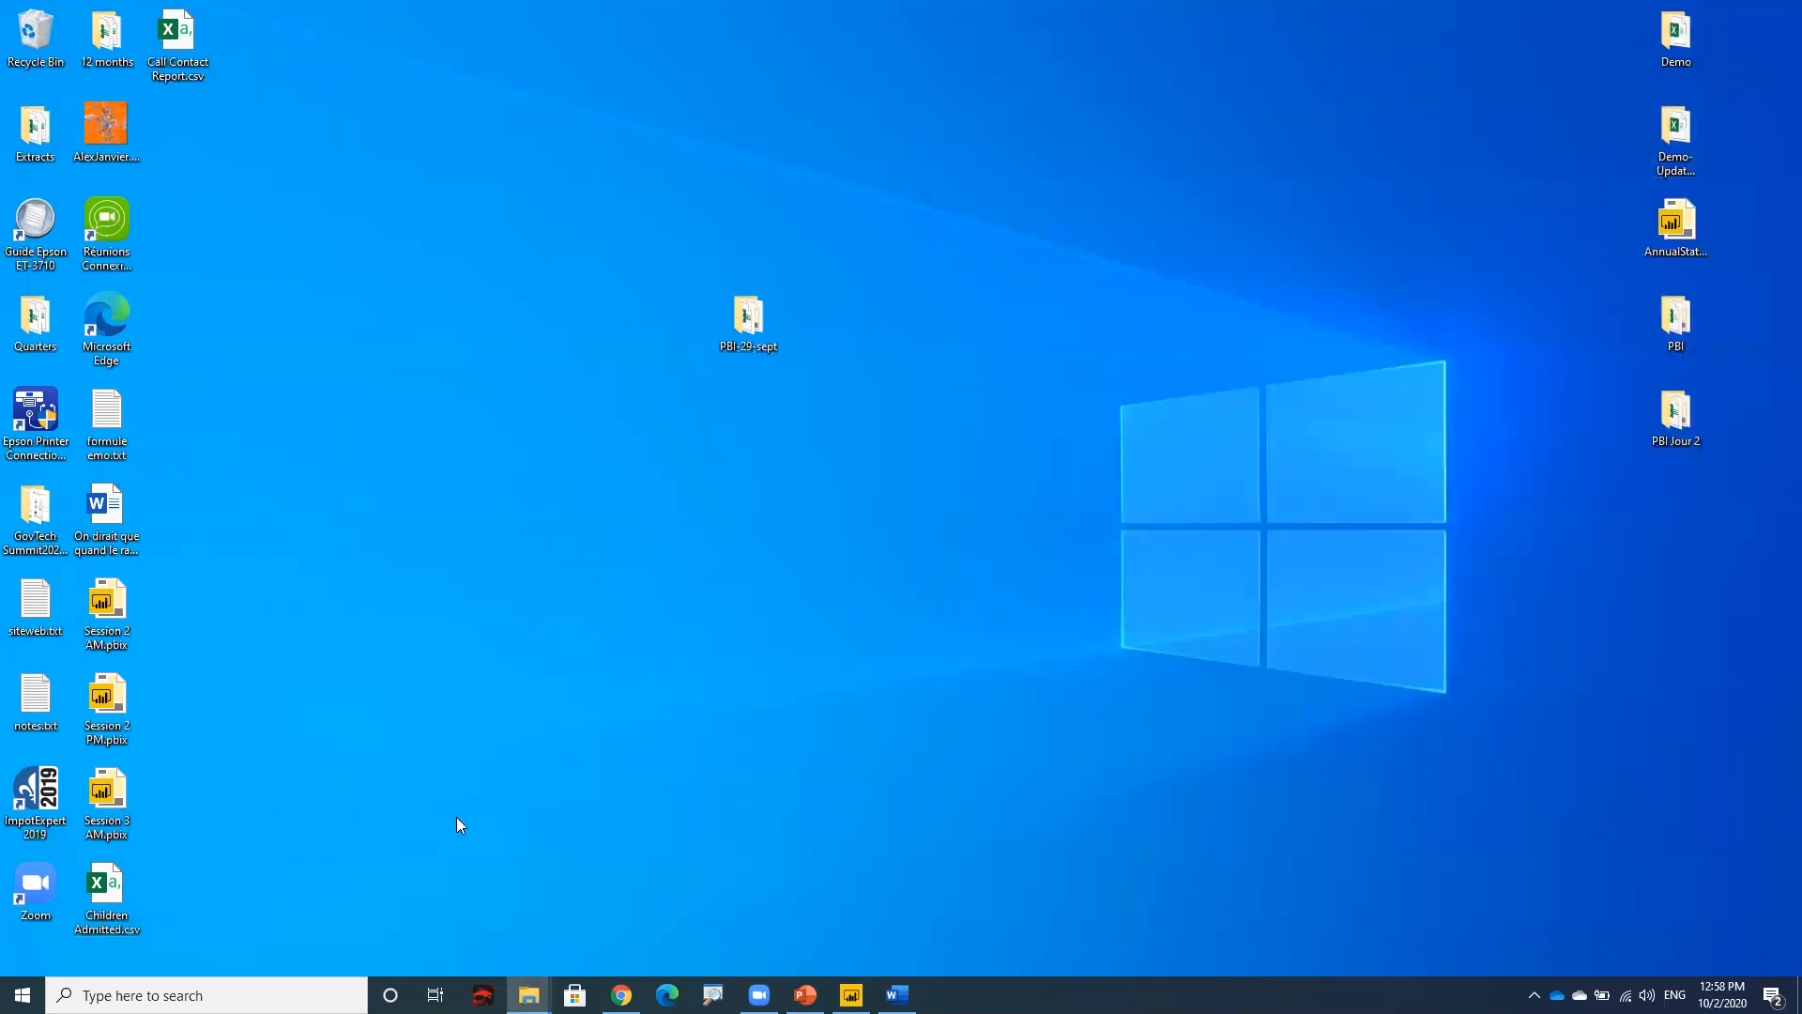
left_click(115, 810)
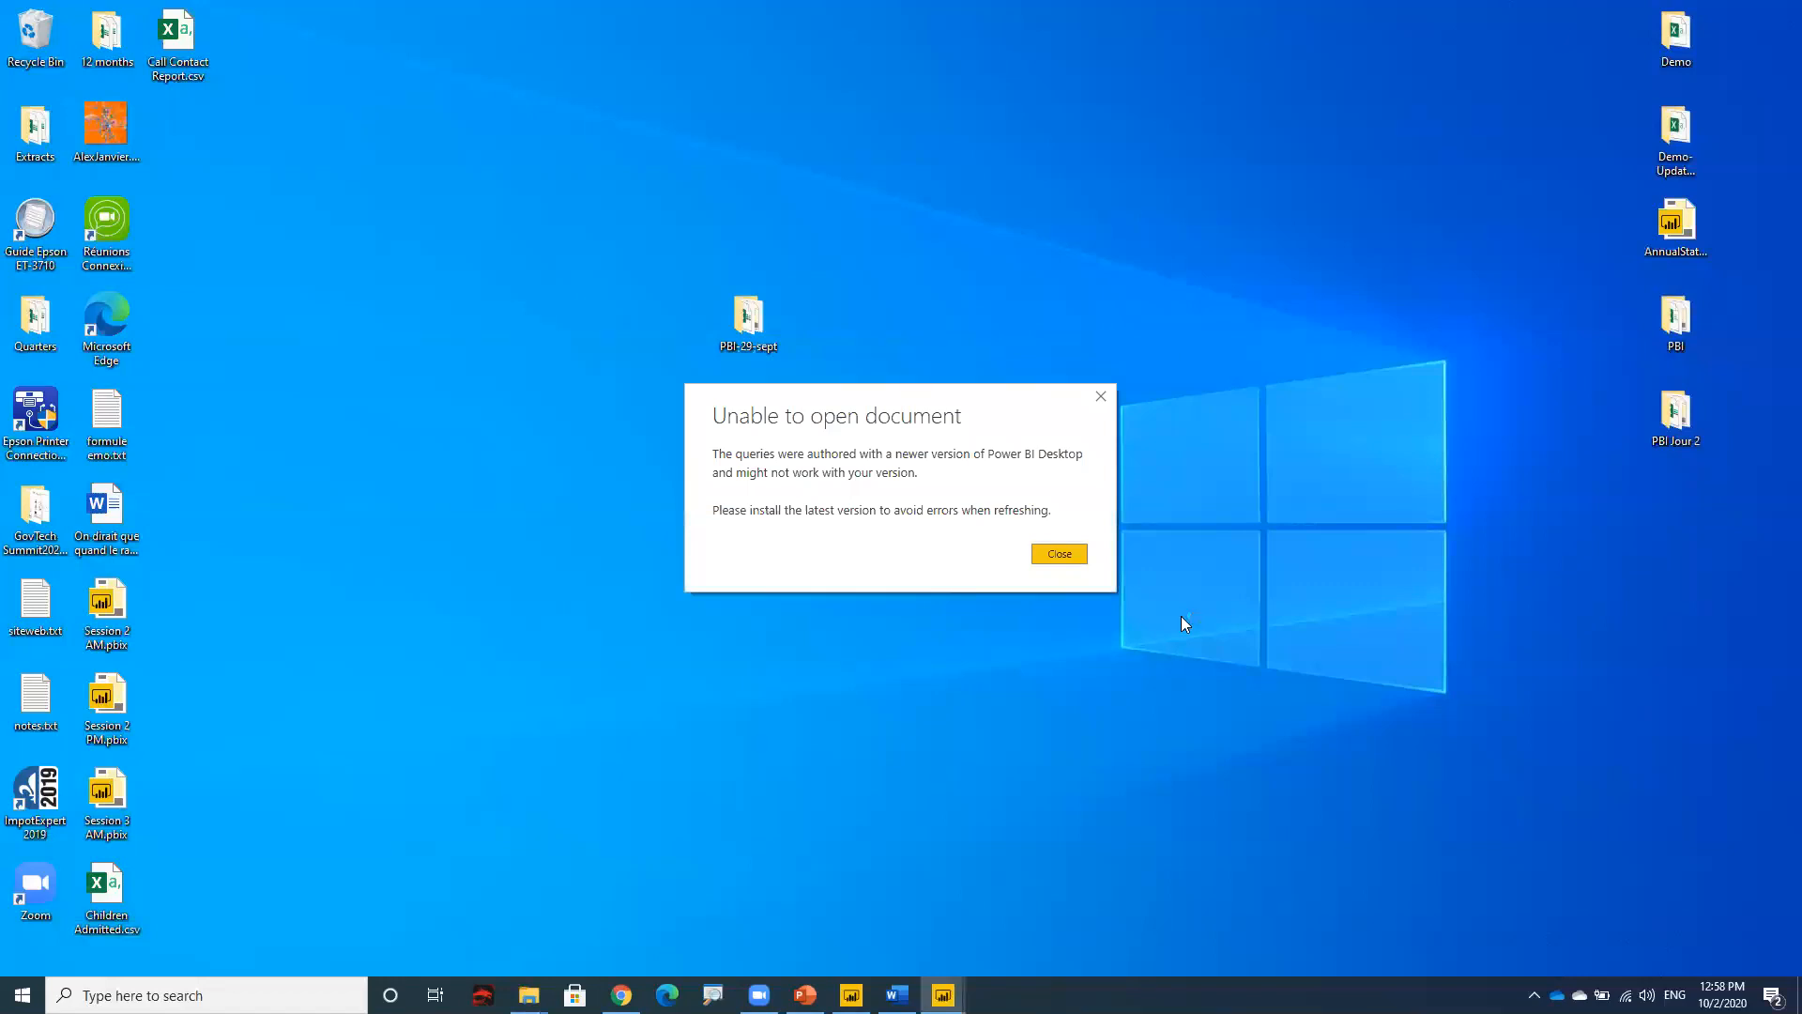
left_click(1050, 554)
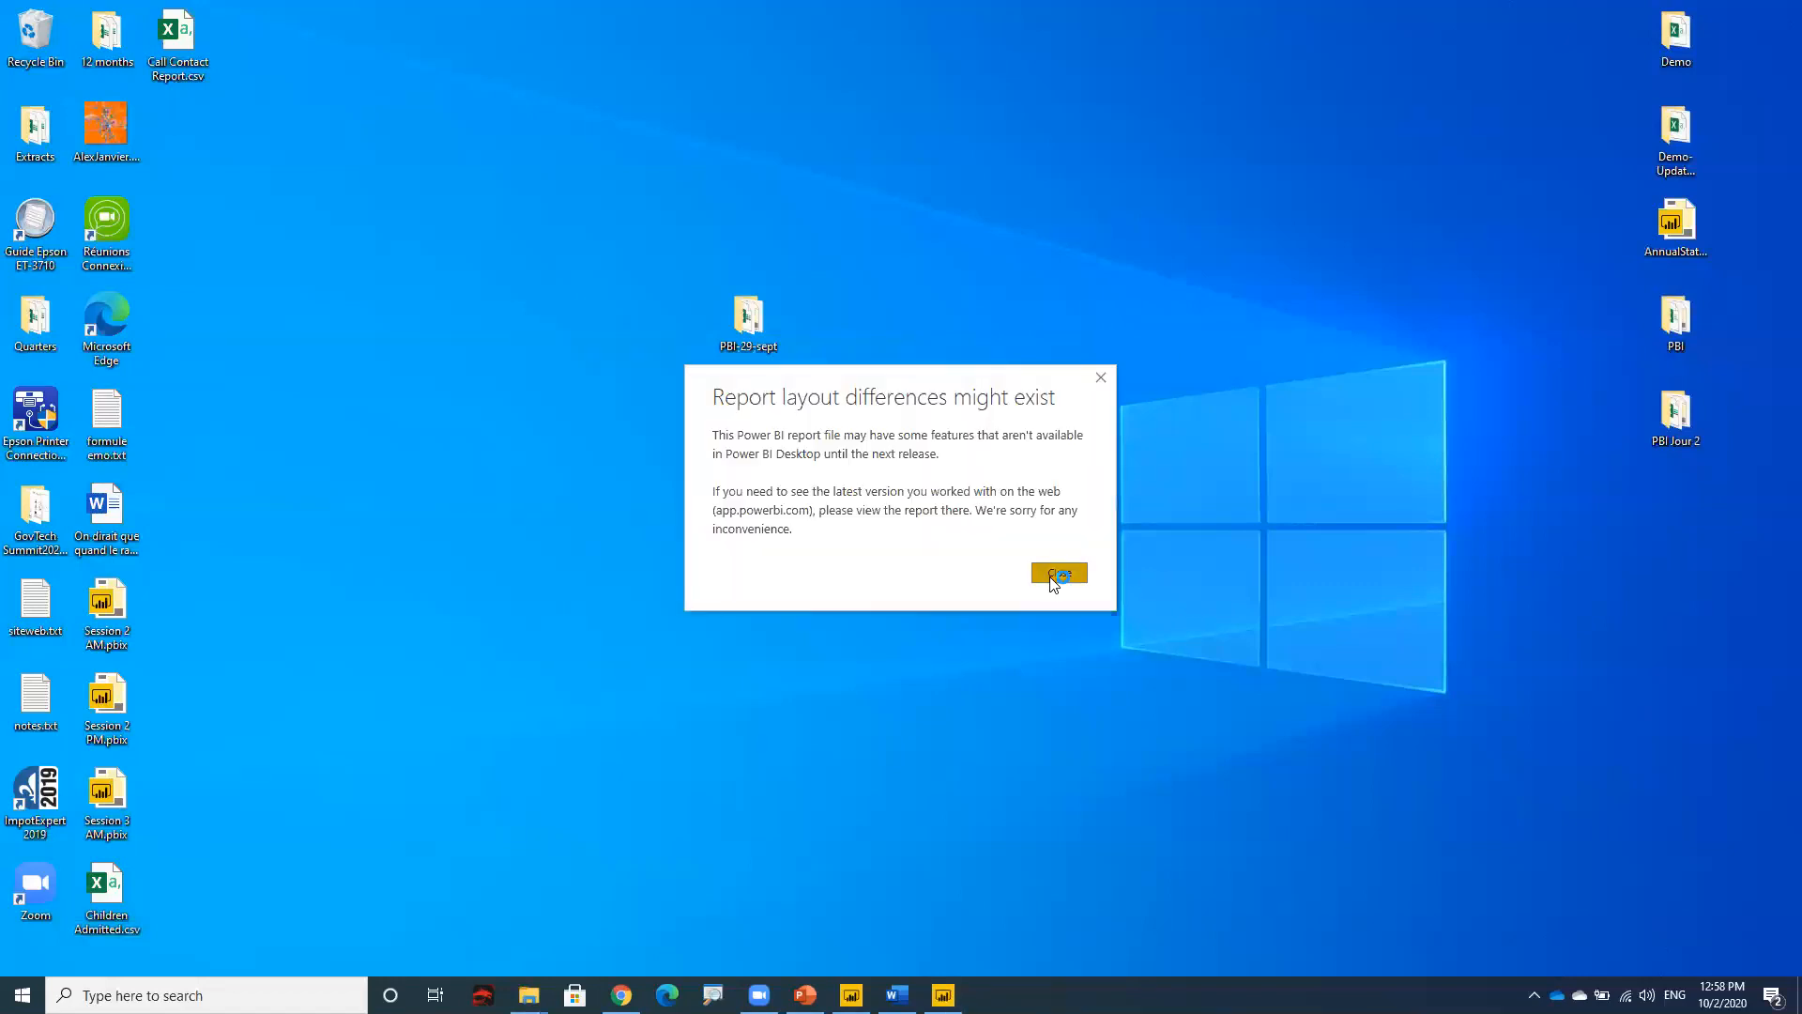
left_click(1053, 578)
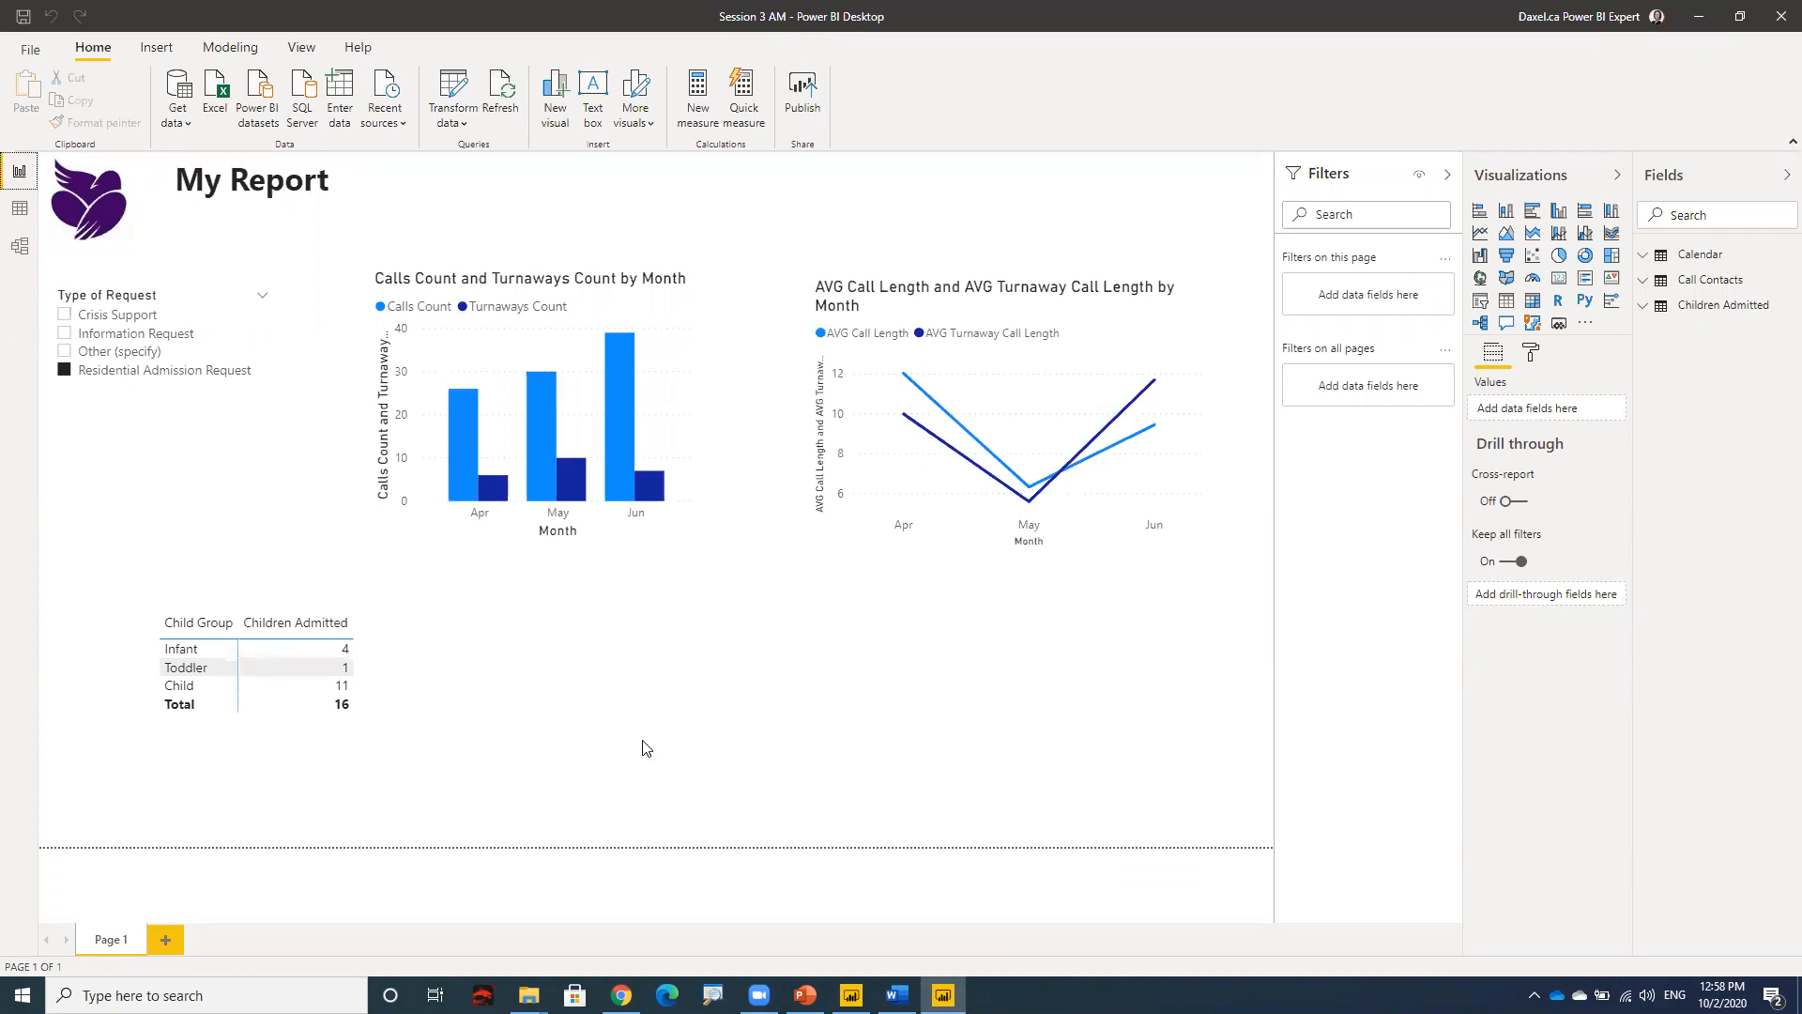
- Refresh the report's data from the replaced CSV files, save the report and close it
left_click(504, 105)
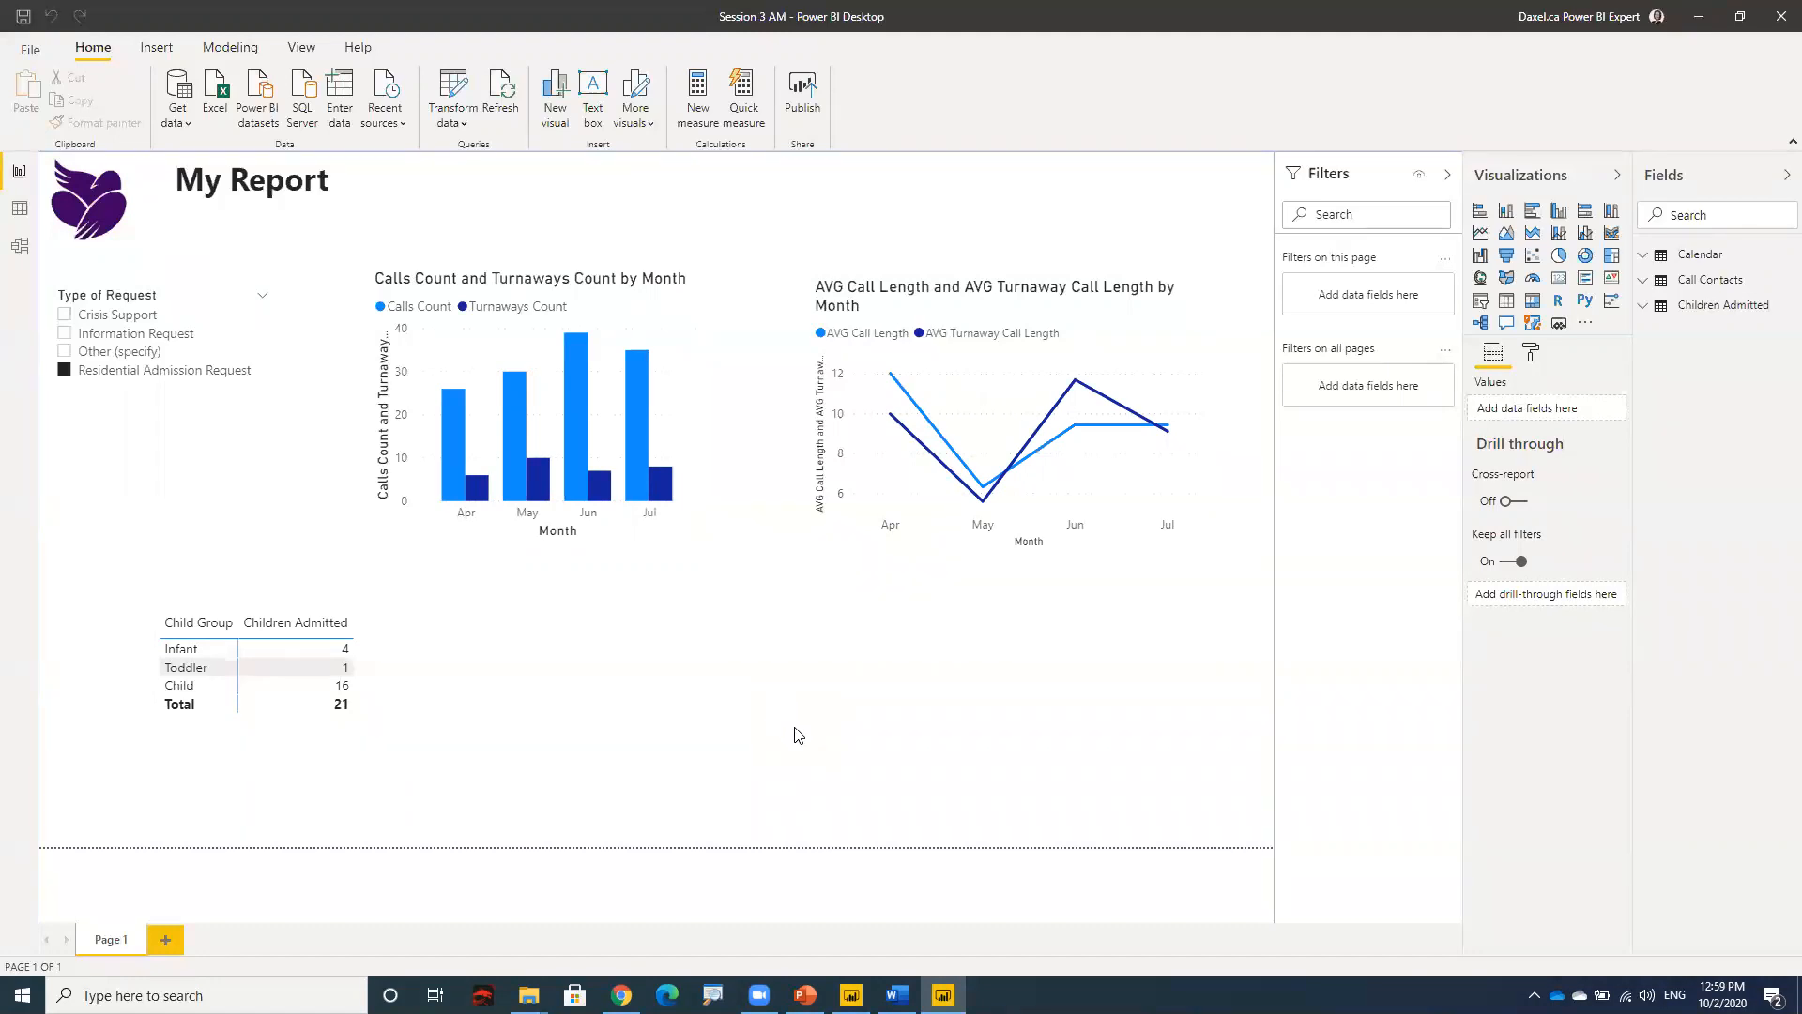
left_click(24, 16)
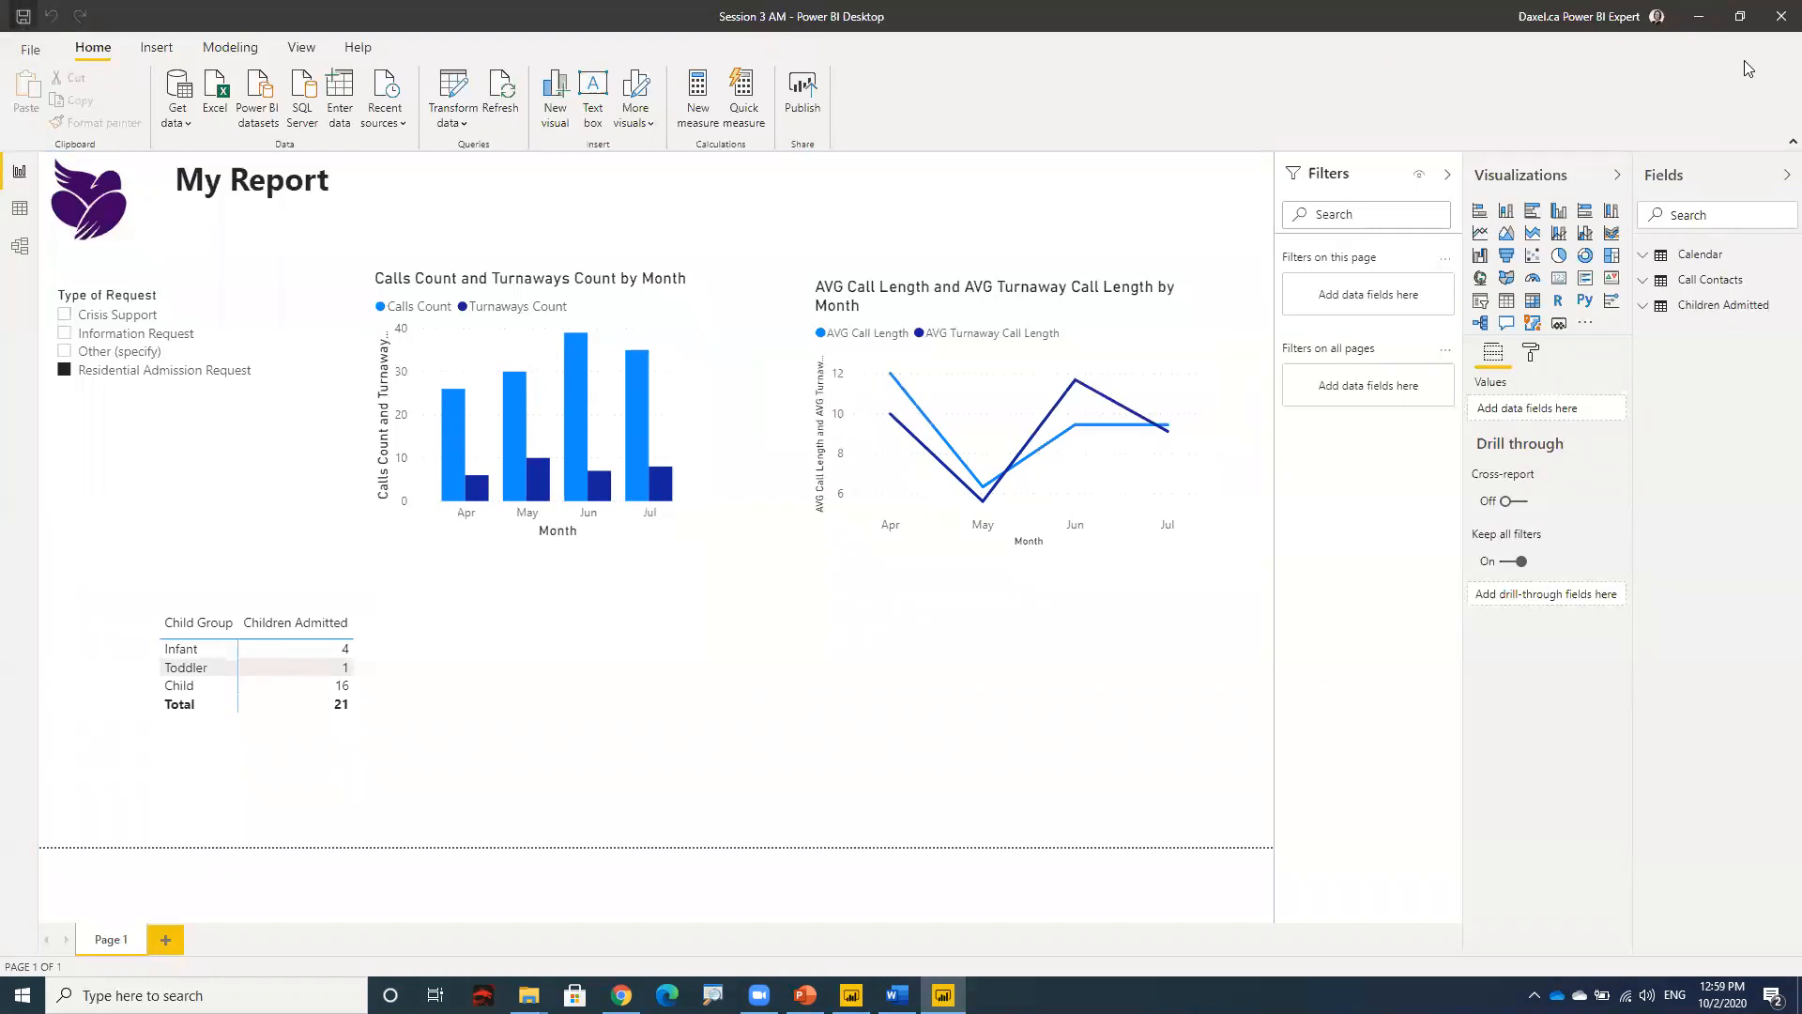
left_click(1781, 17)
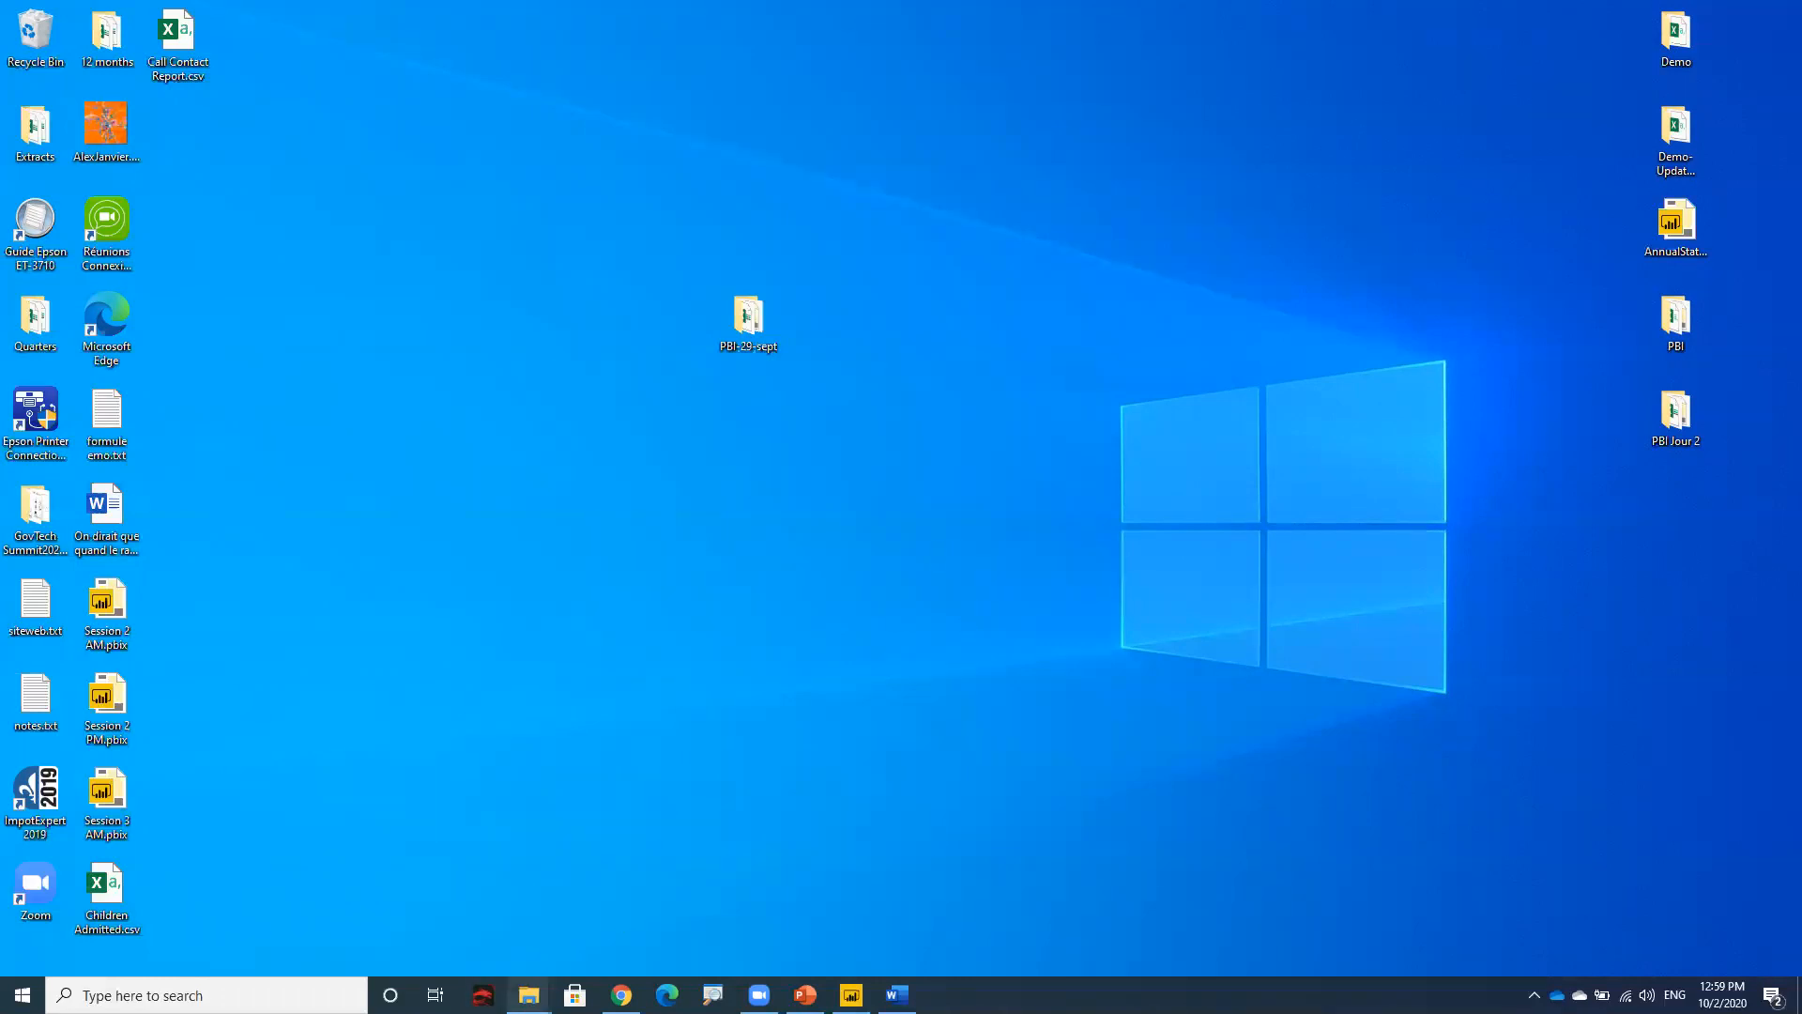
- Restore the Data folder window, go to Session 3's Take Home folder and move the window toward the middle of the desktop
mouse_move(526, 993)
left_click(487, 937)
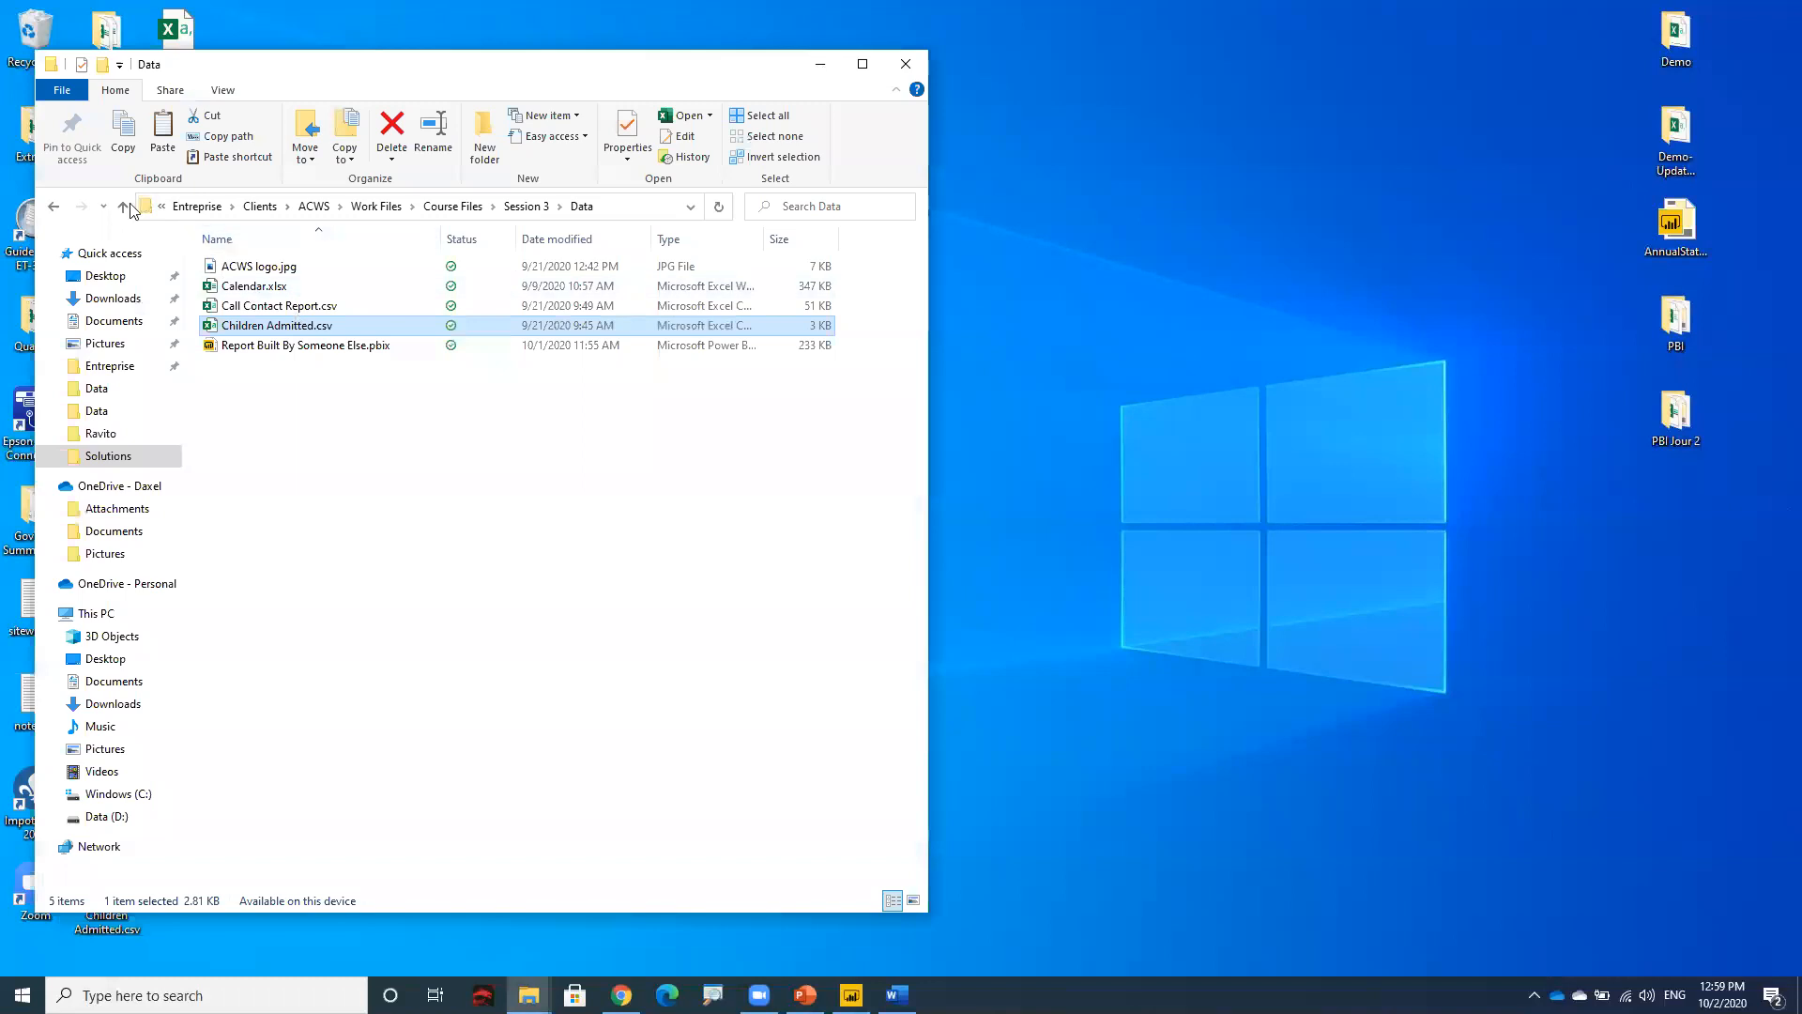
left_click(122, 205)
double_click(234, 287)
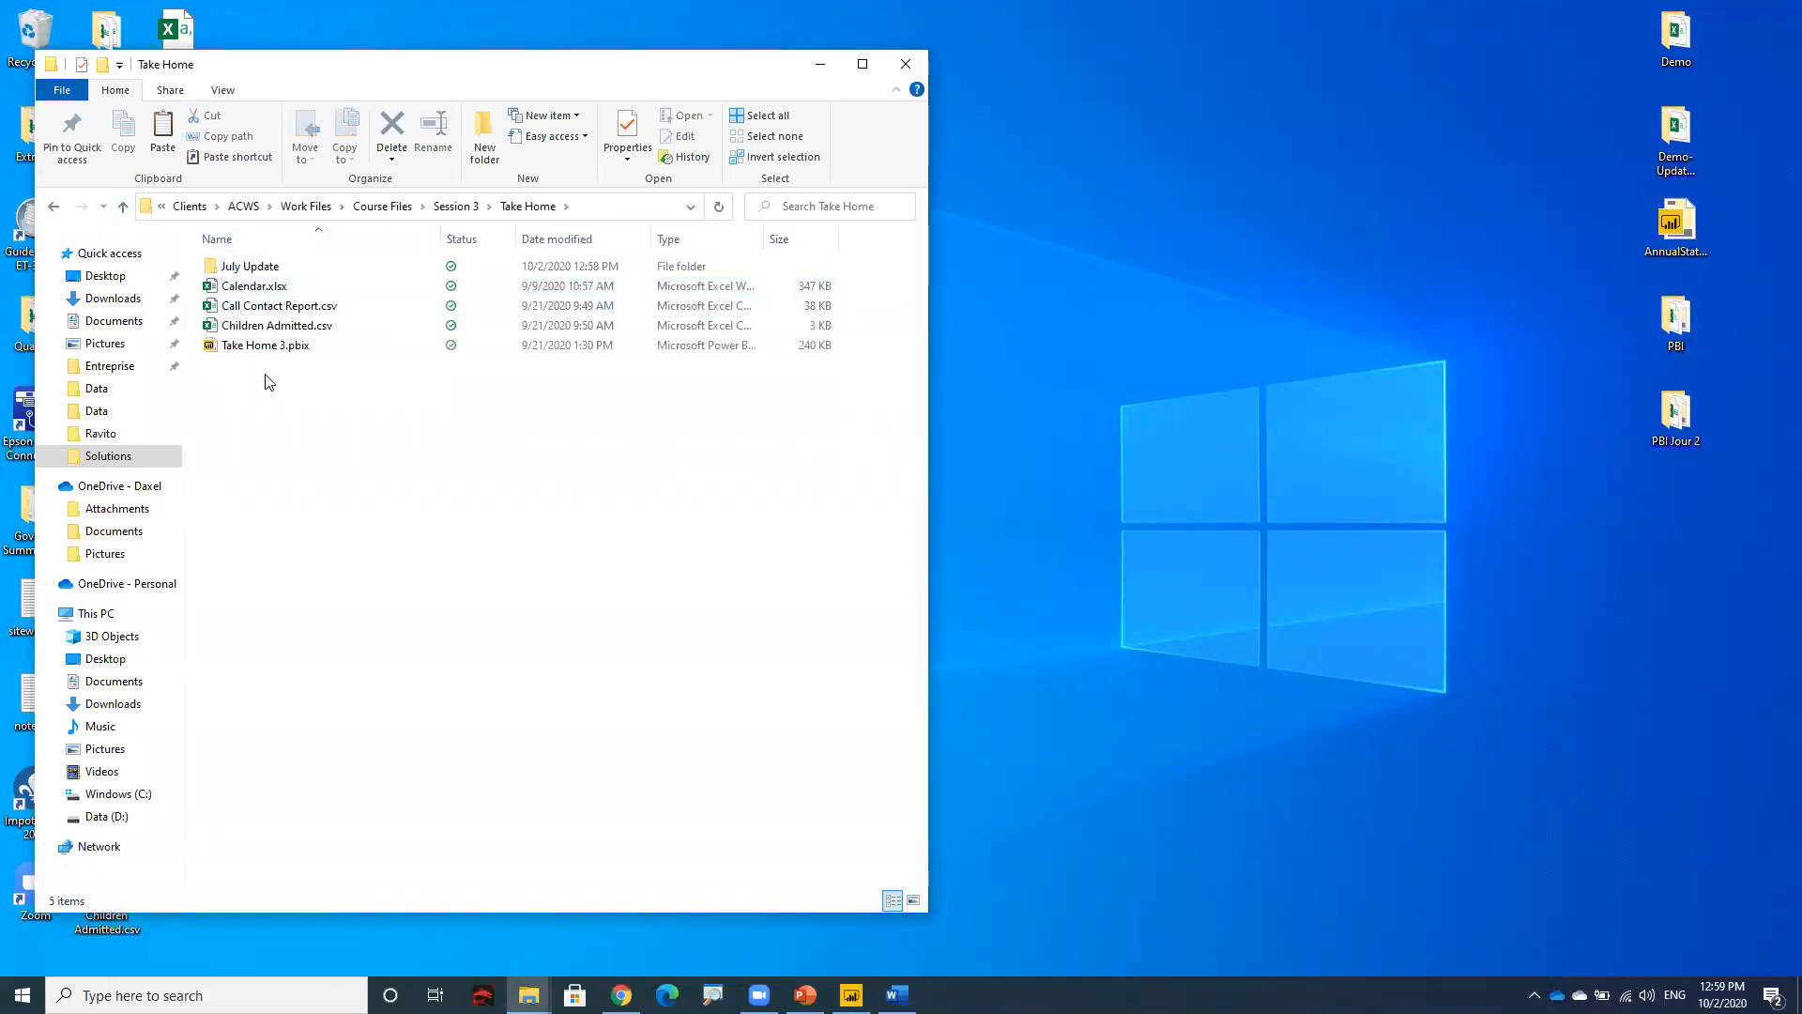
left_click(252, 345)
left_click_drag(499, 92, 832, 111)
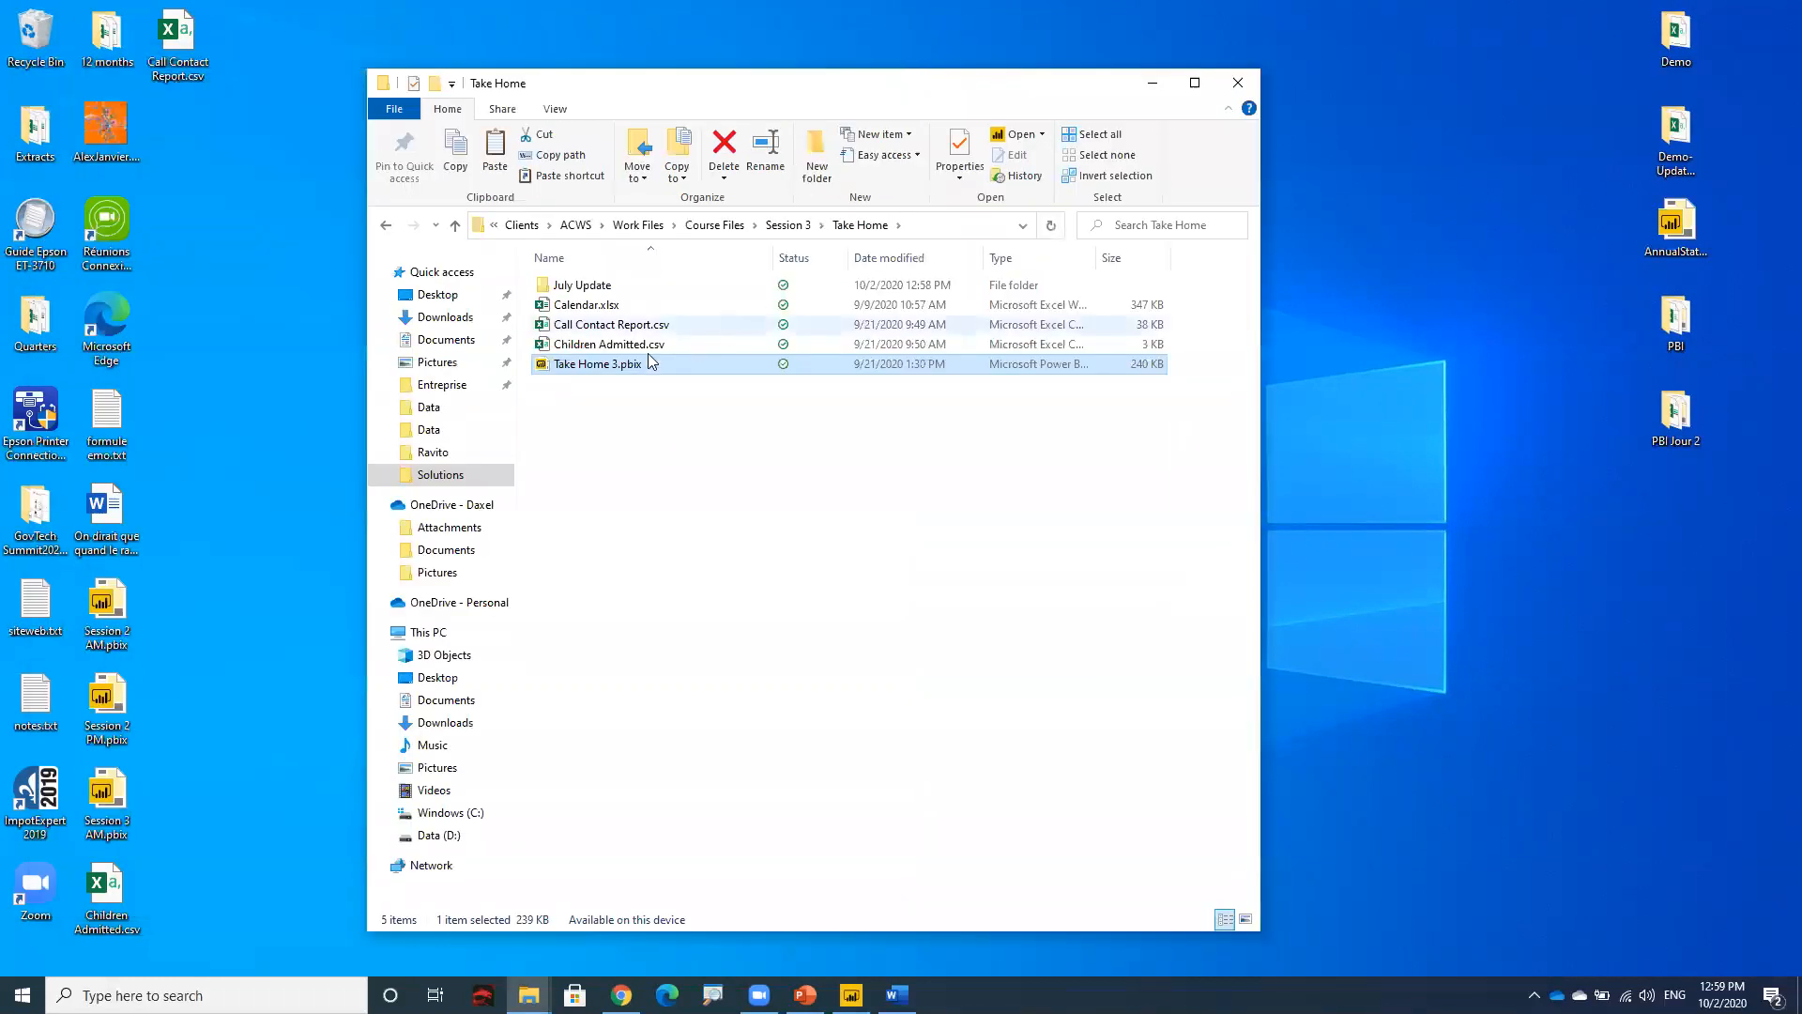
- Open Take Home 3.pbix from the Take Home folder
left_click(594, 345)
left_click(596, 327)
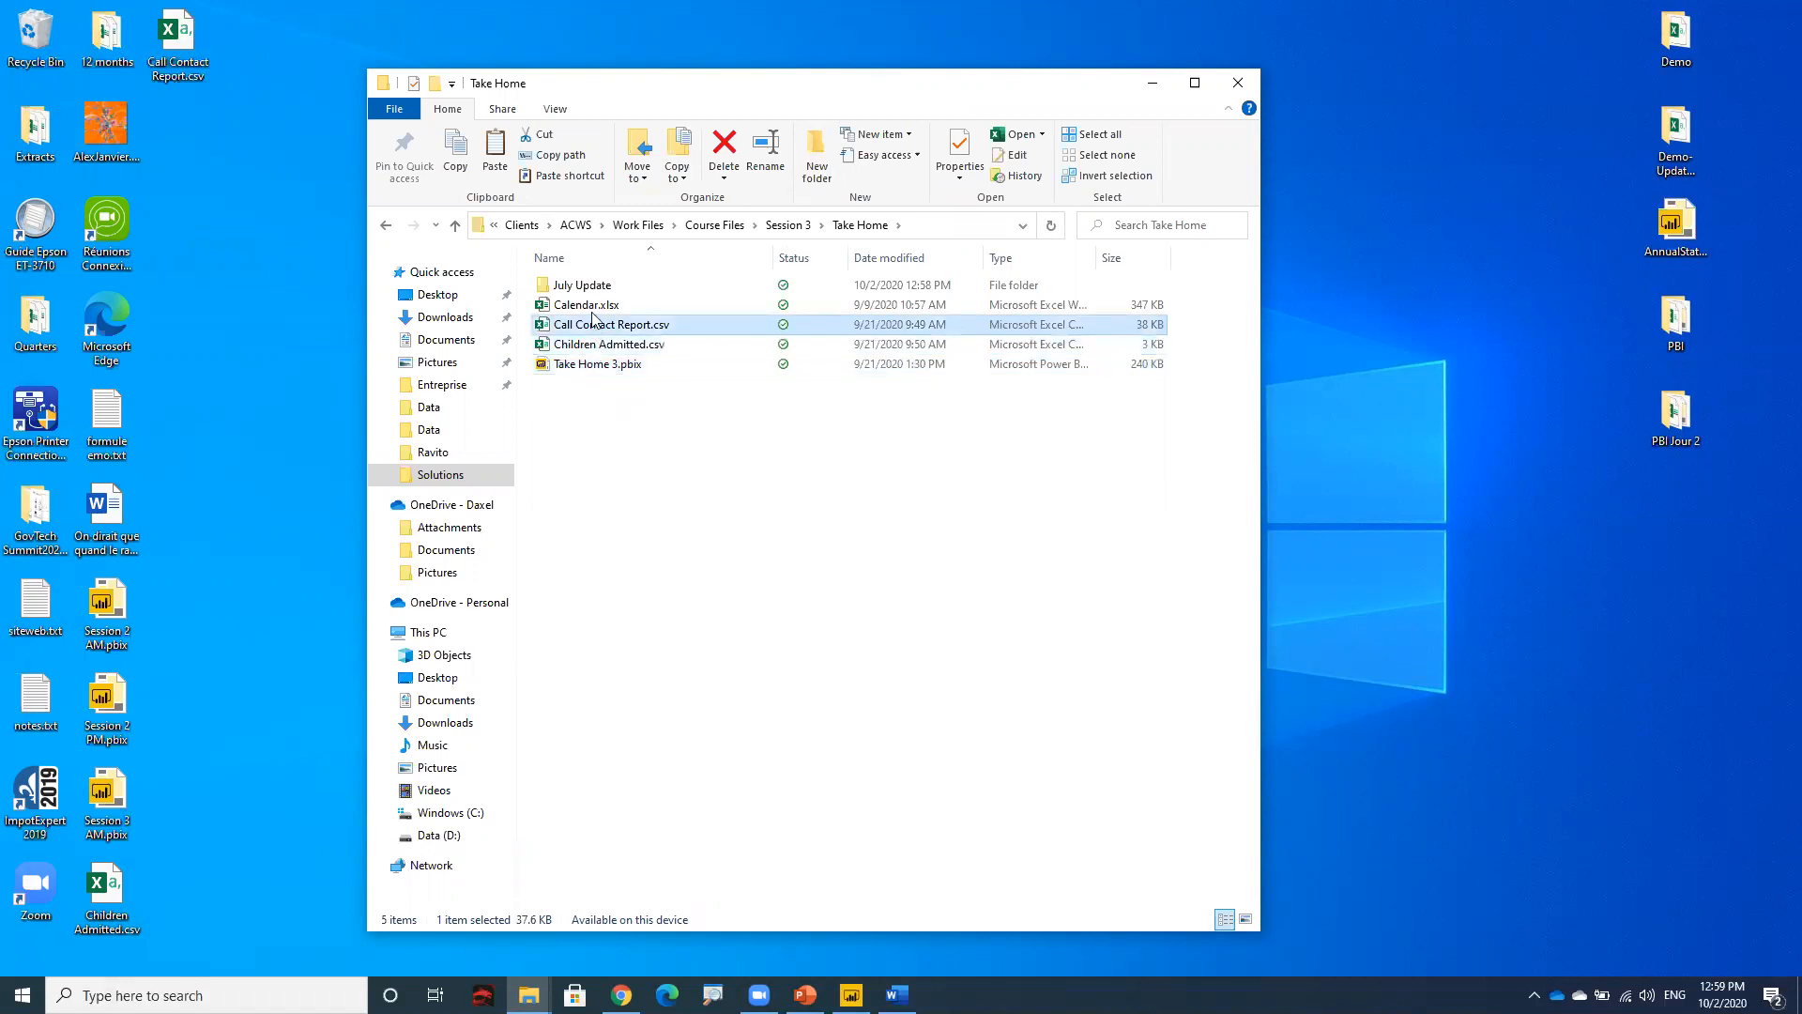
left_click(597, 306)
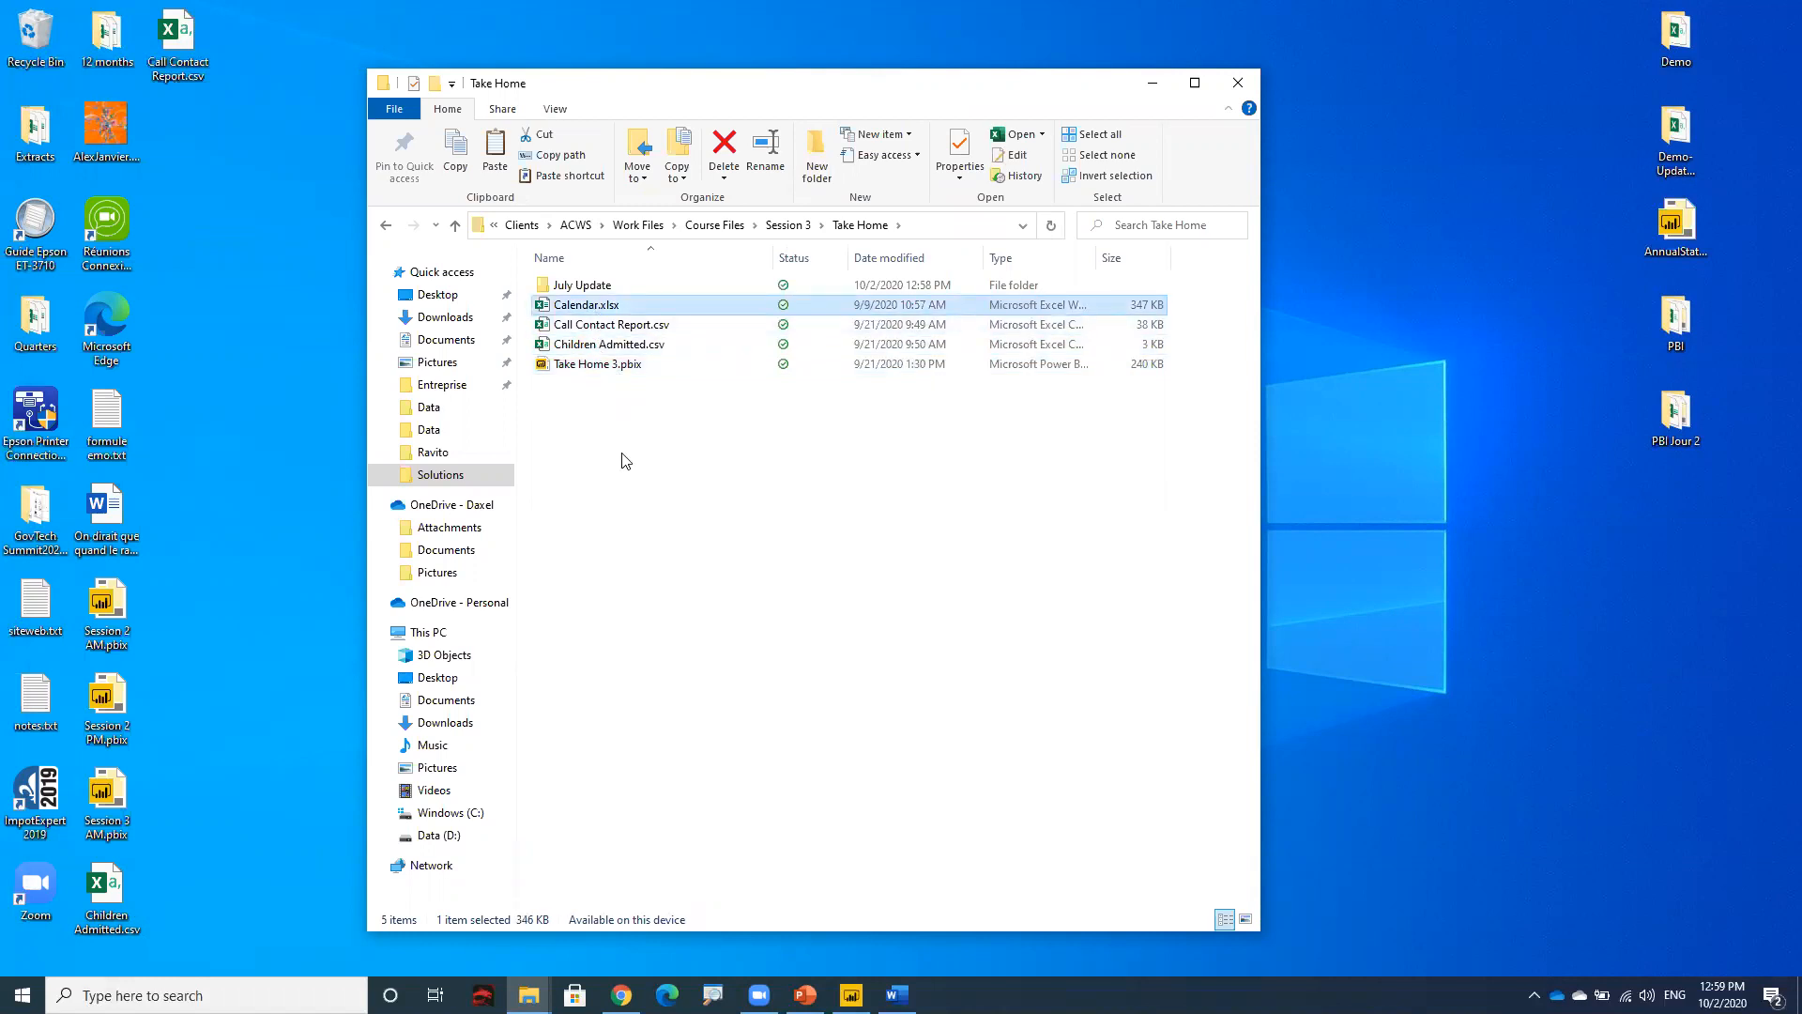
double_click(587, 366)
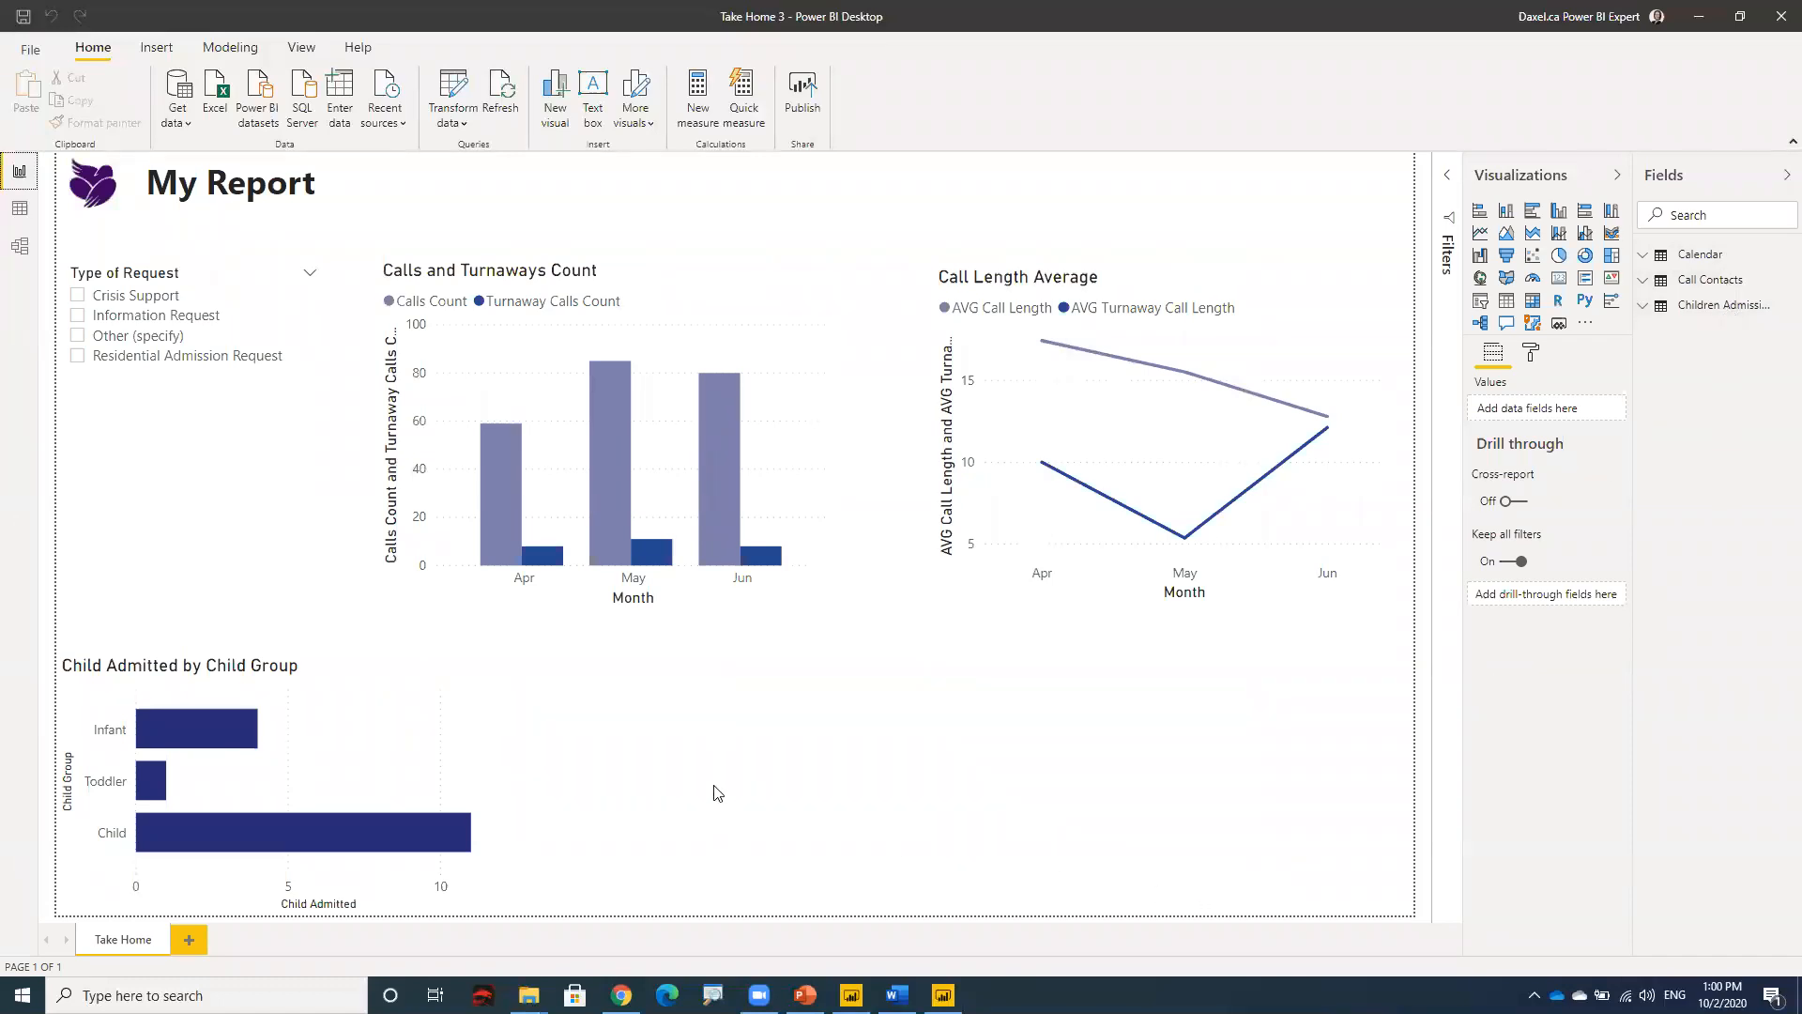
- Open the data source settings for the current file and move the dialog to view the report behind it
left_click(31, 51)
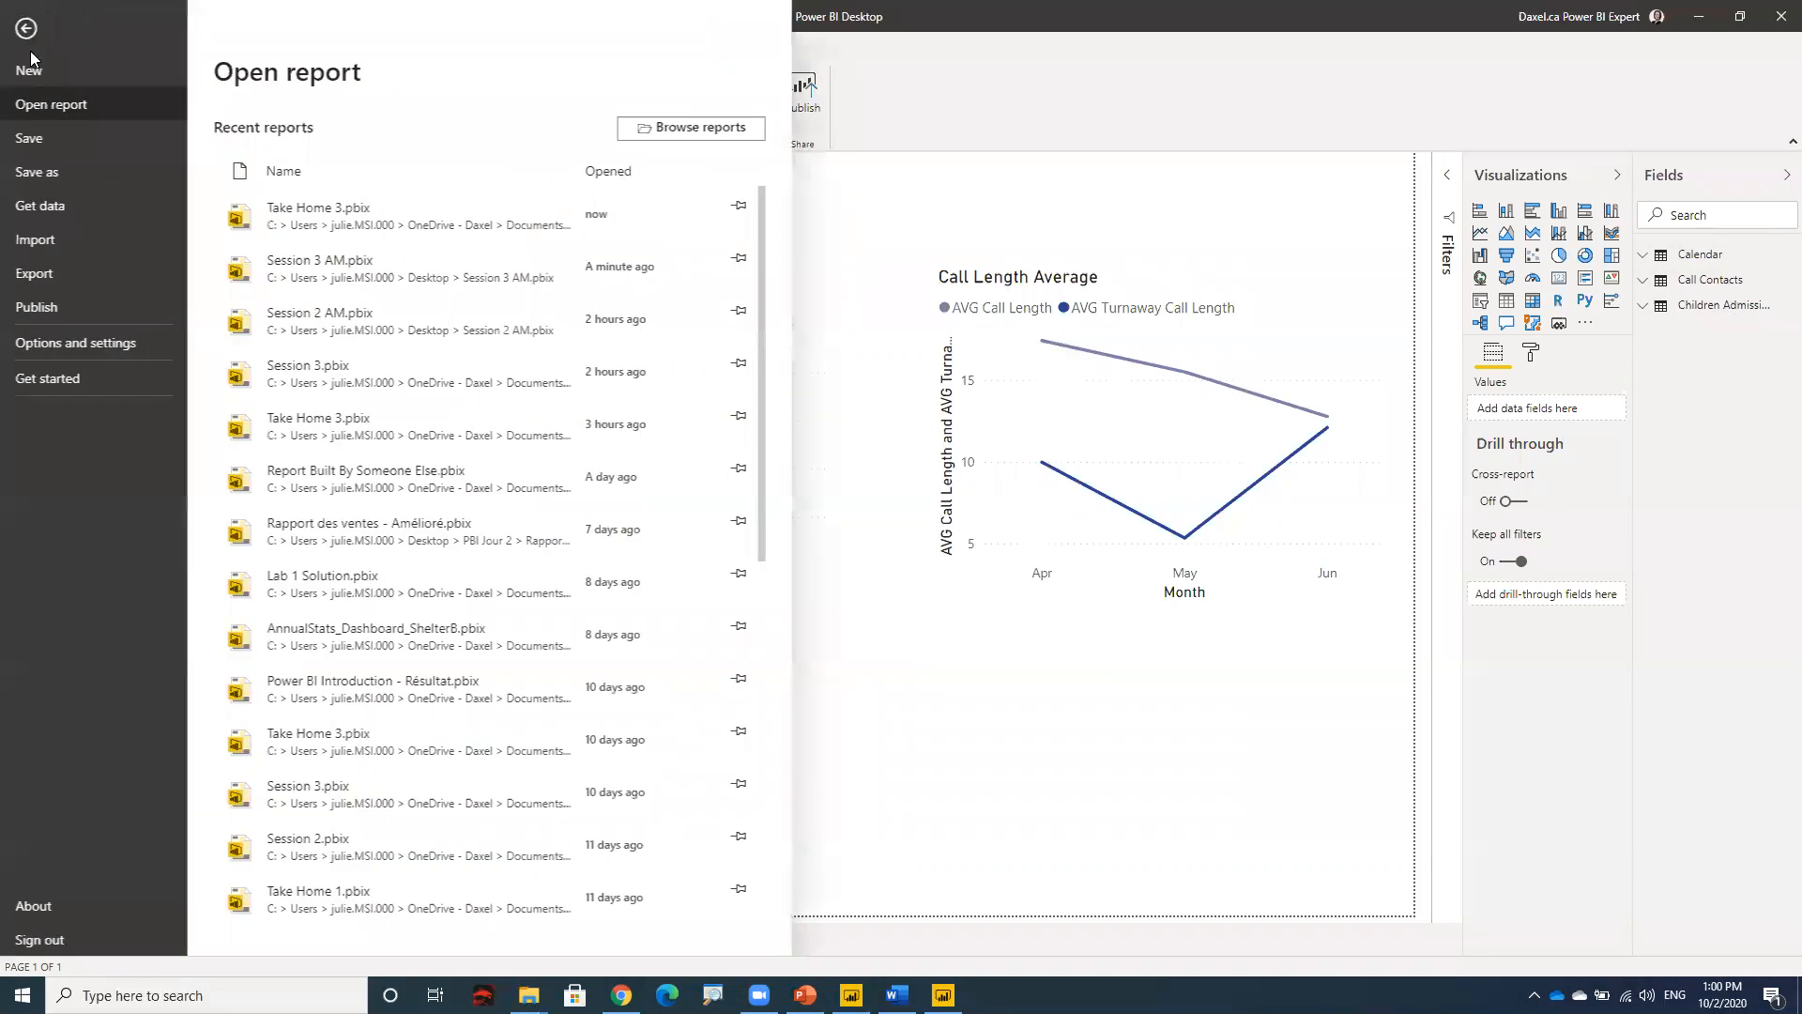
left_click(63, 347)
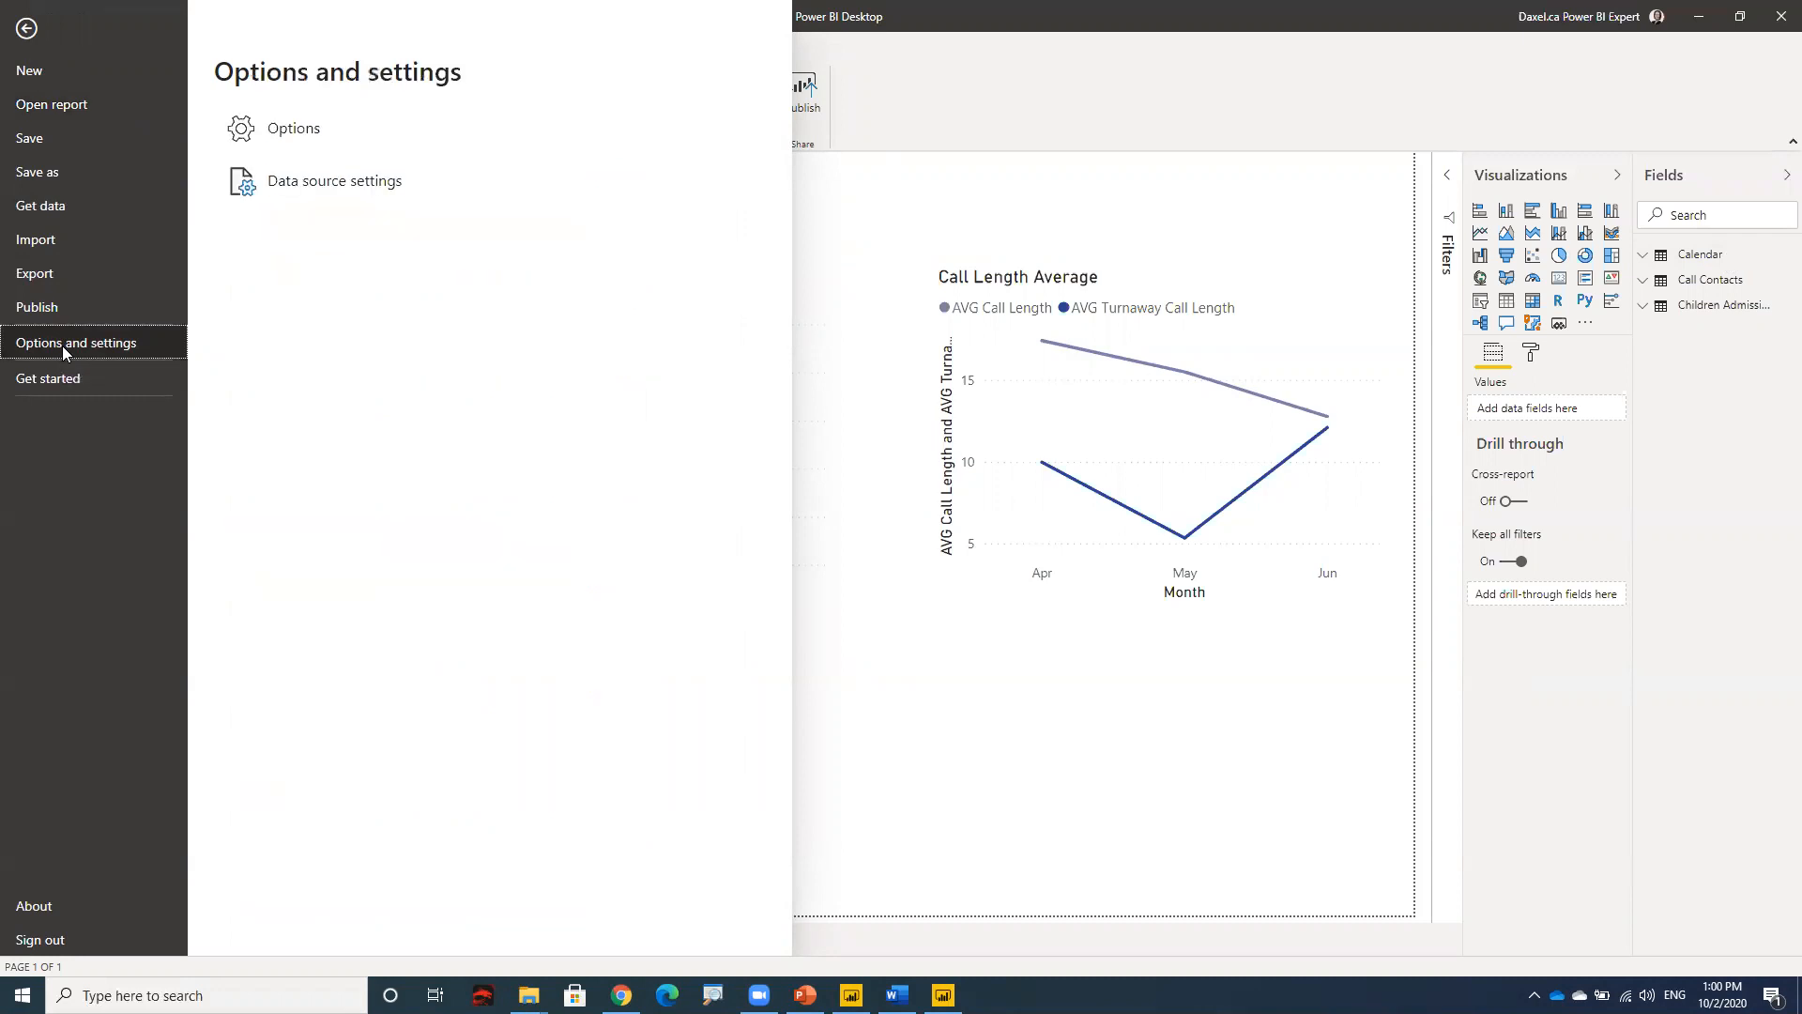
left_click(315, 191)
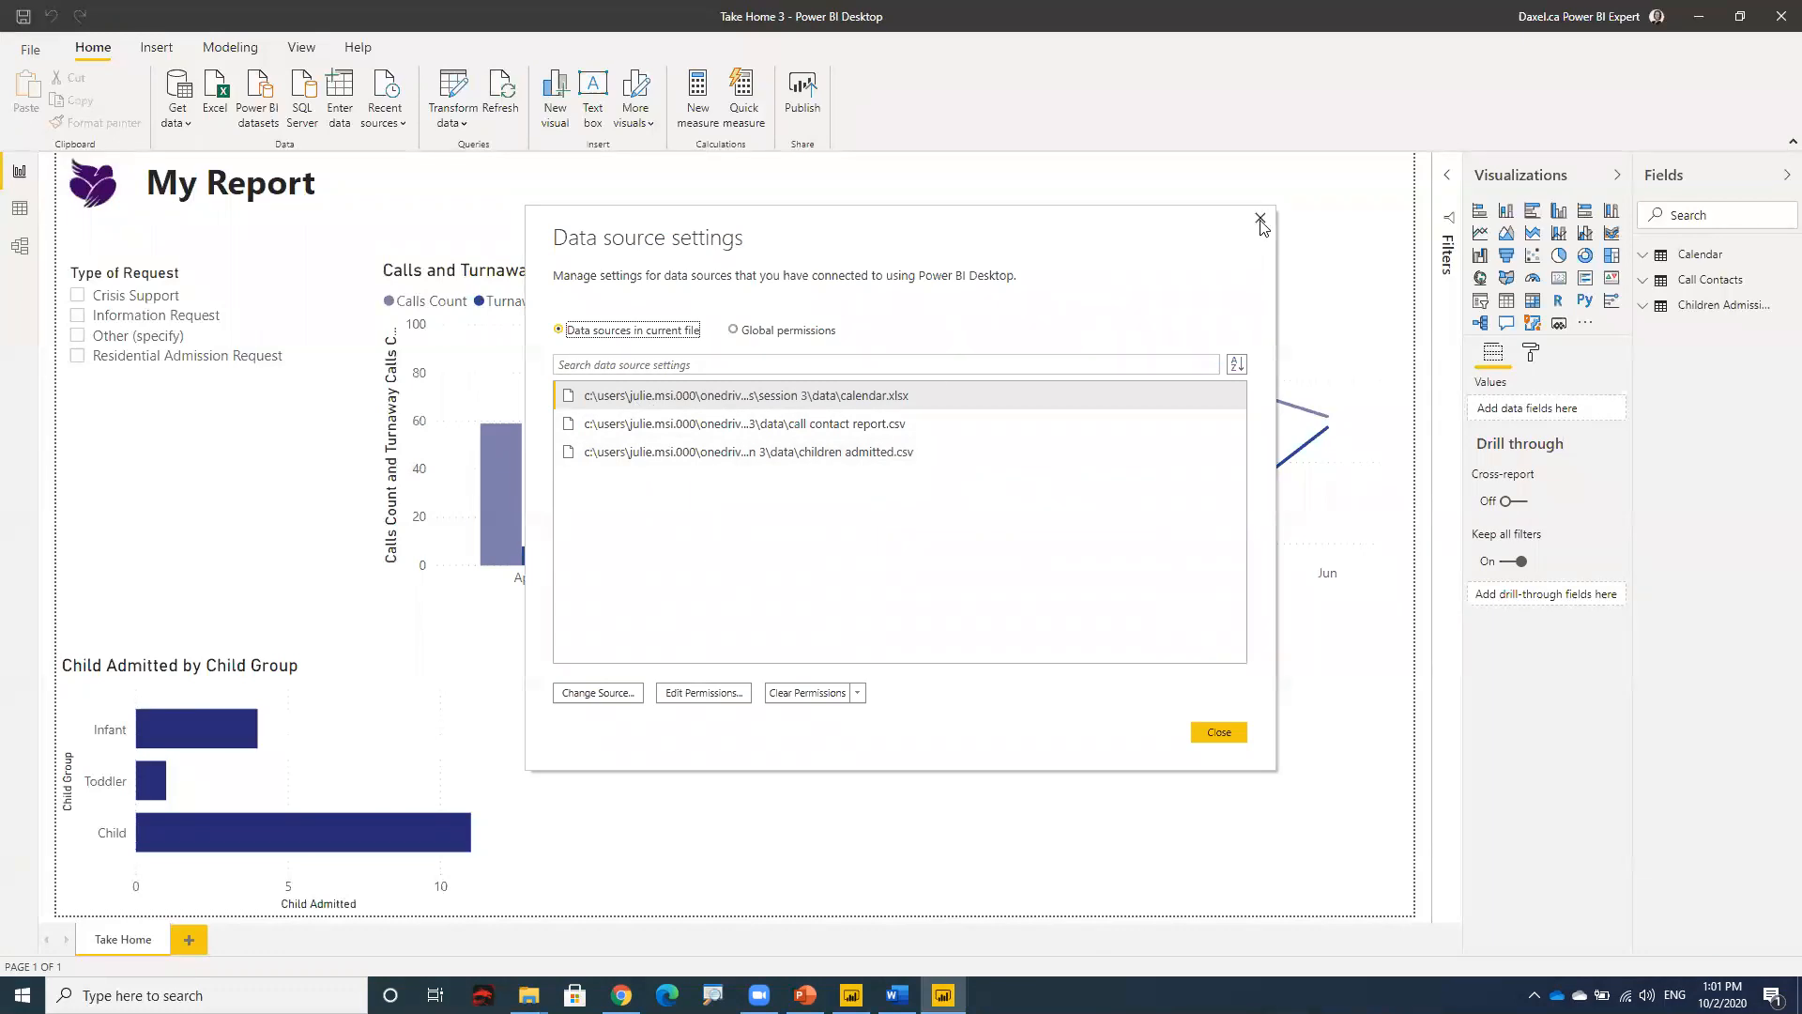
left_click_drag(1151, 222, 1253, 723)
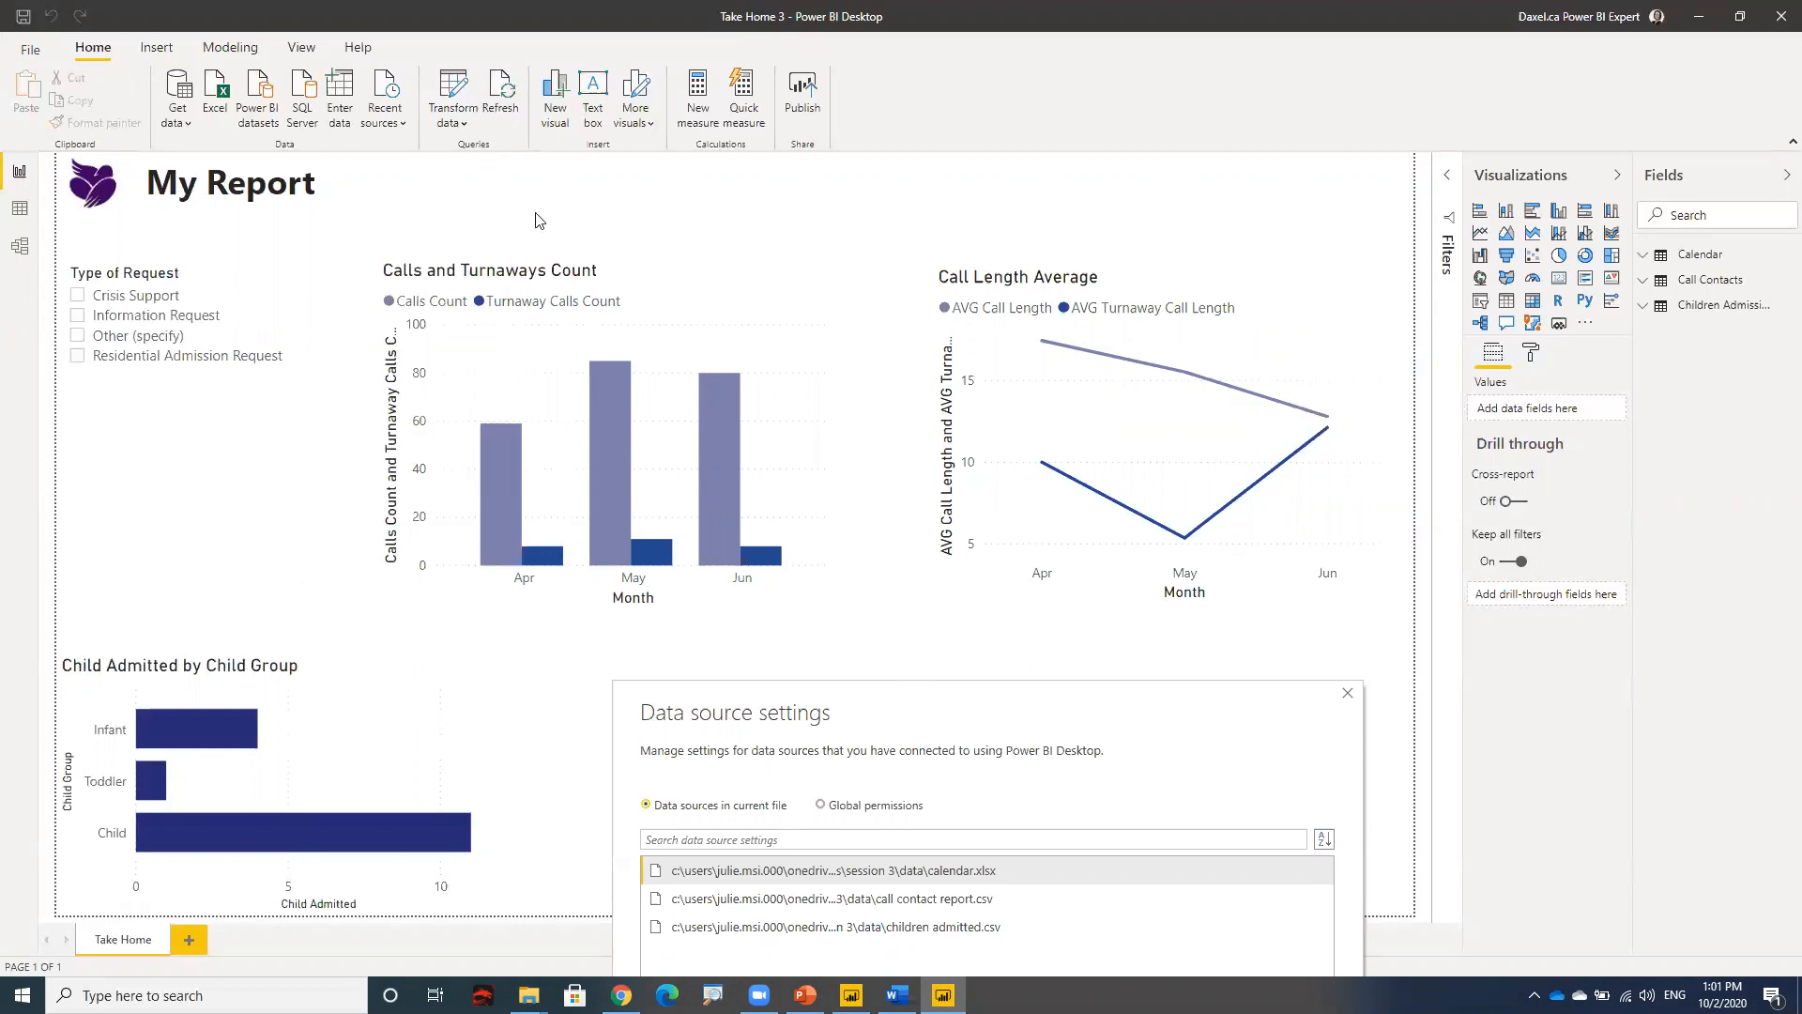
left_click_drag(955, 701, 893, 222)
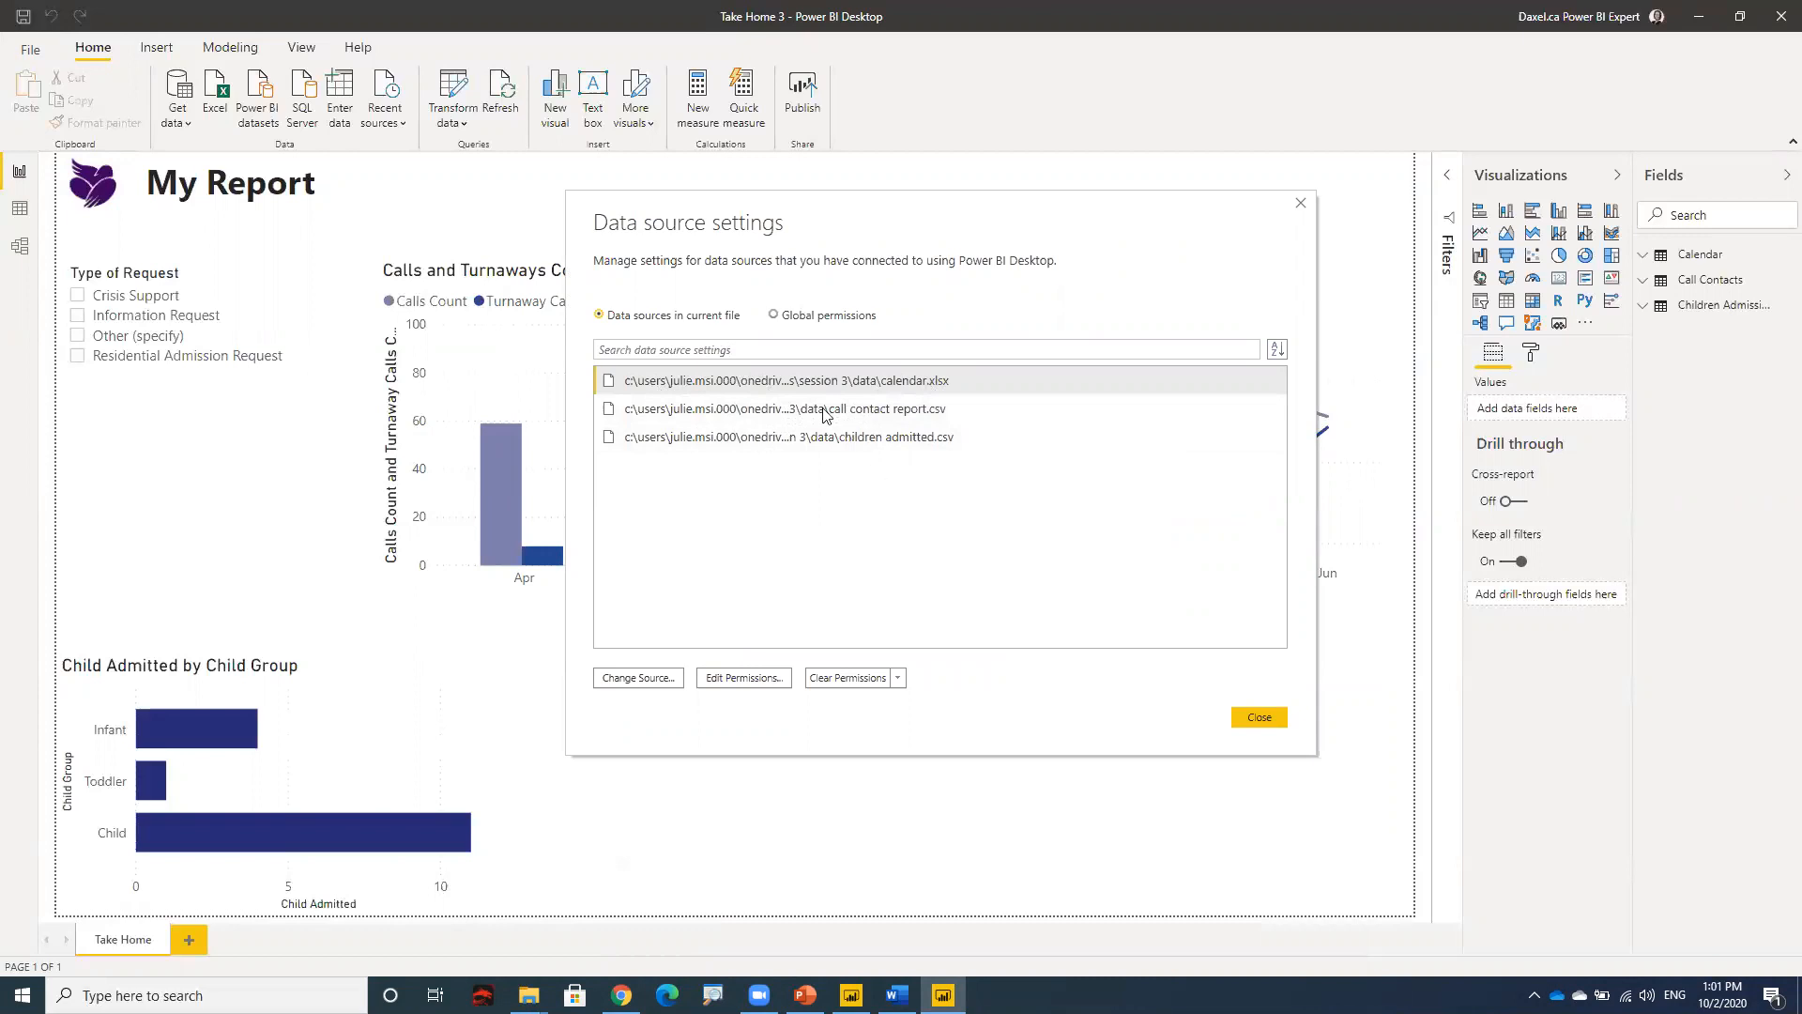
- Try pointing the calendar.xlsx data source to Calendar.xlsx in Session 3's Take Home folder, and cancel the source change
left_click(908, 385)
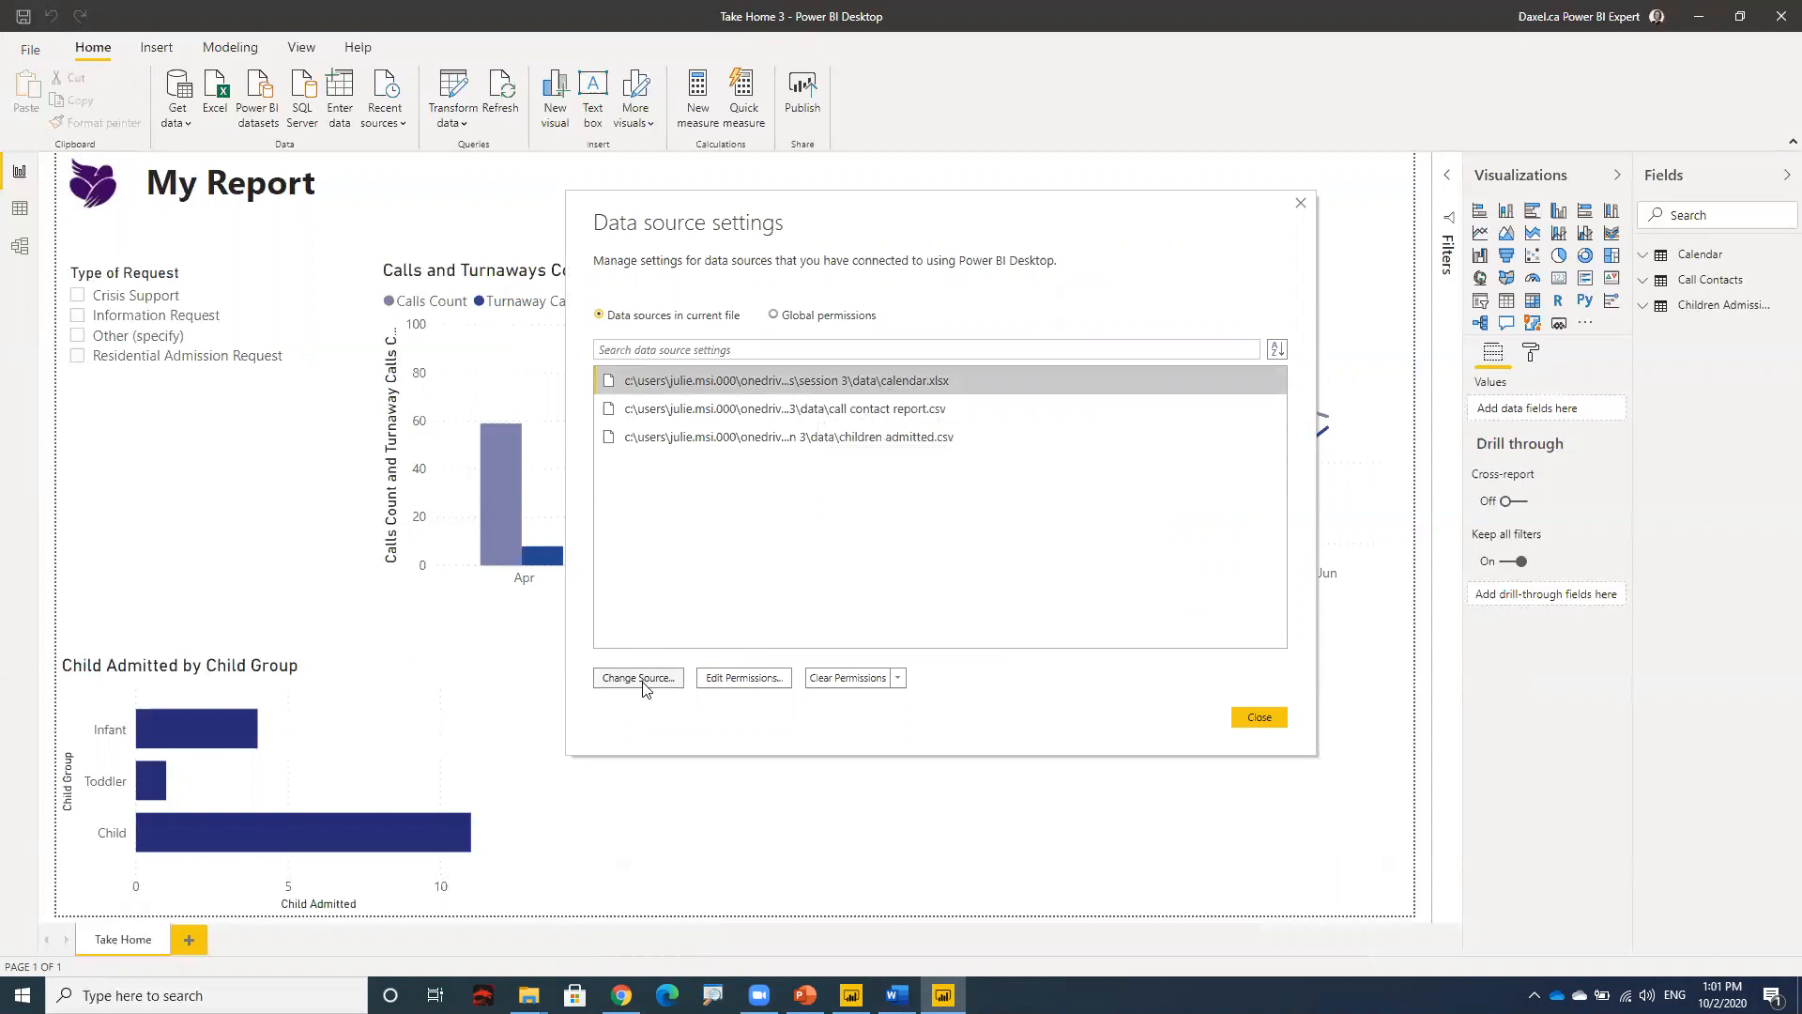
left_click(635, 685)
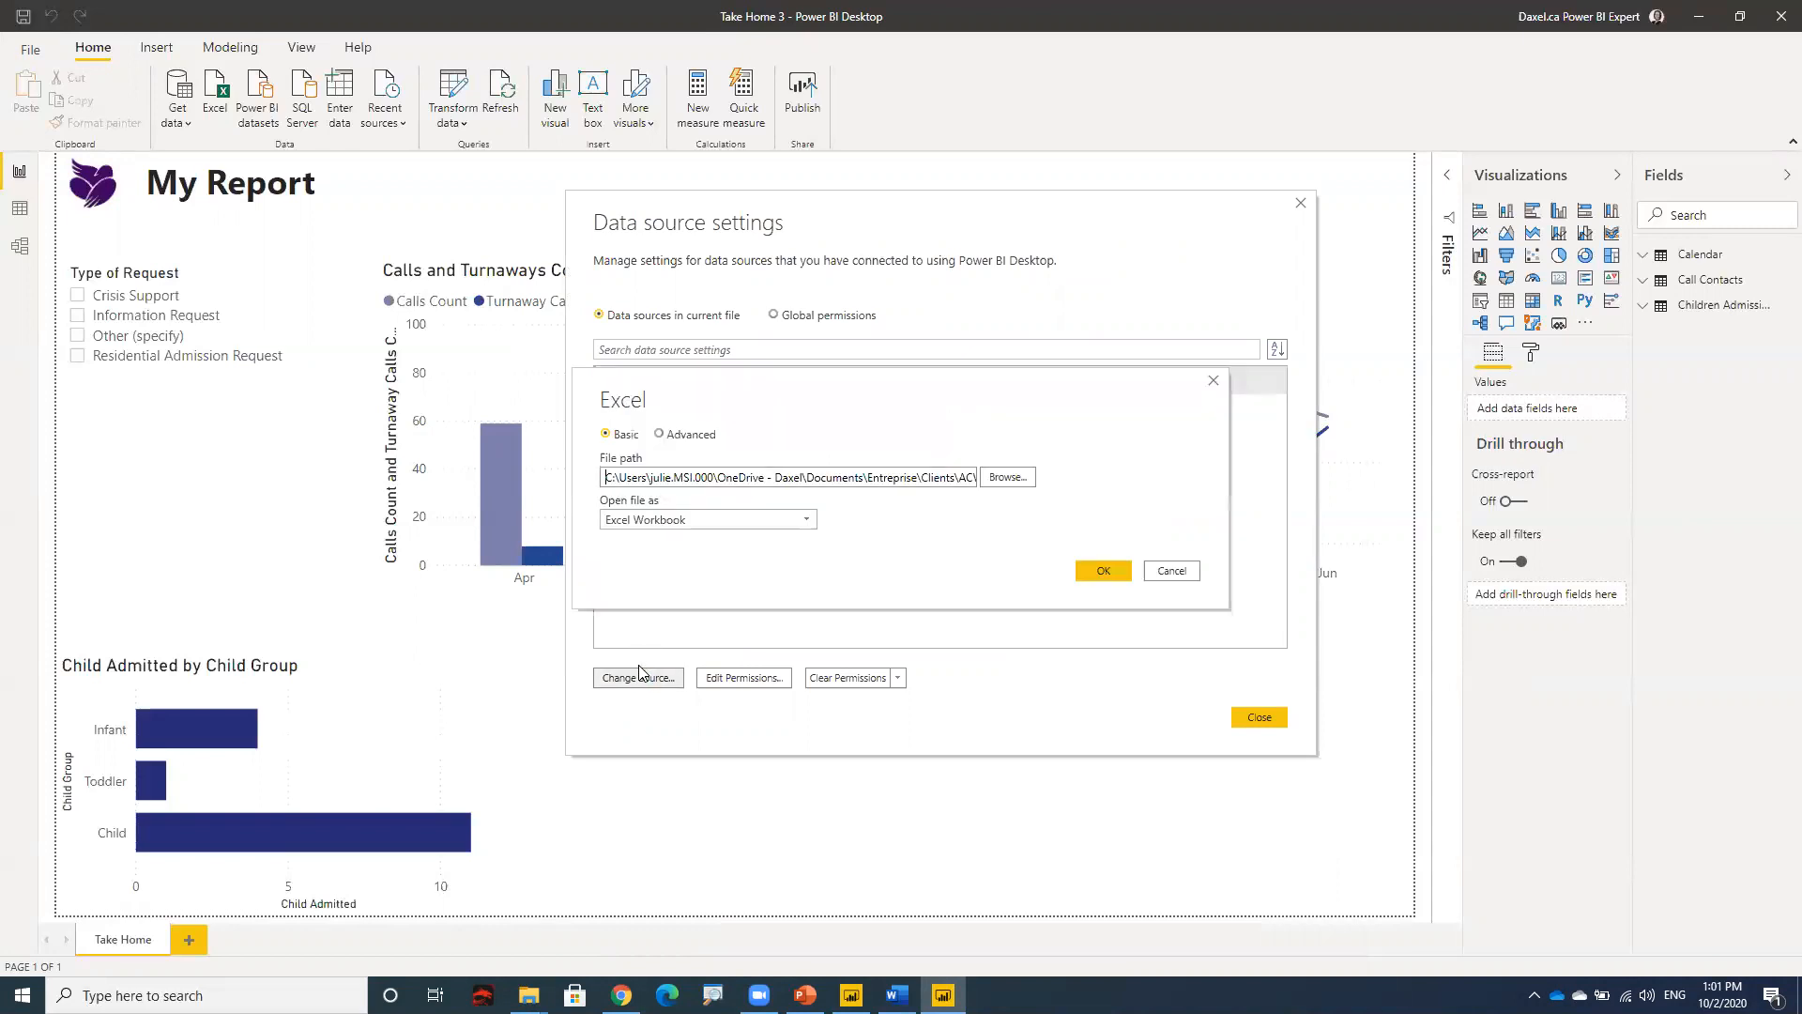
left_click(1010, 481)
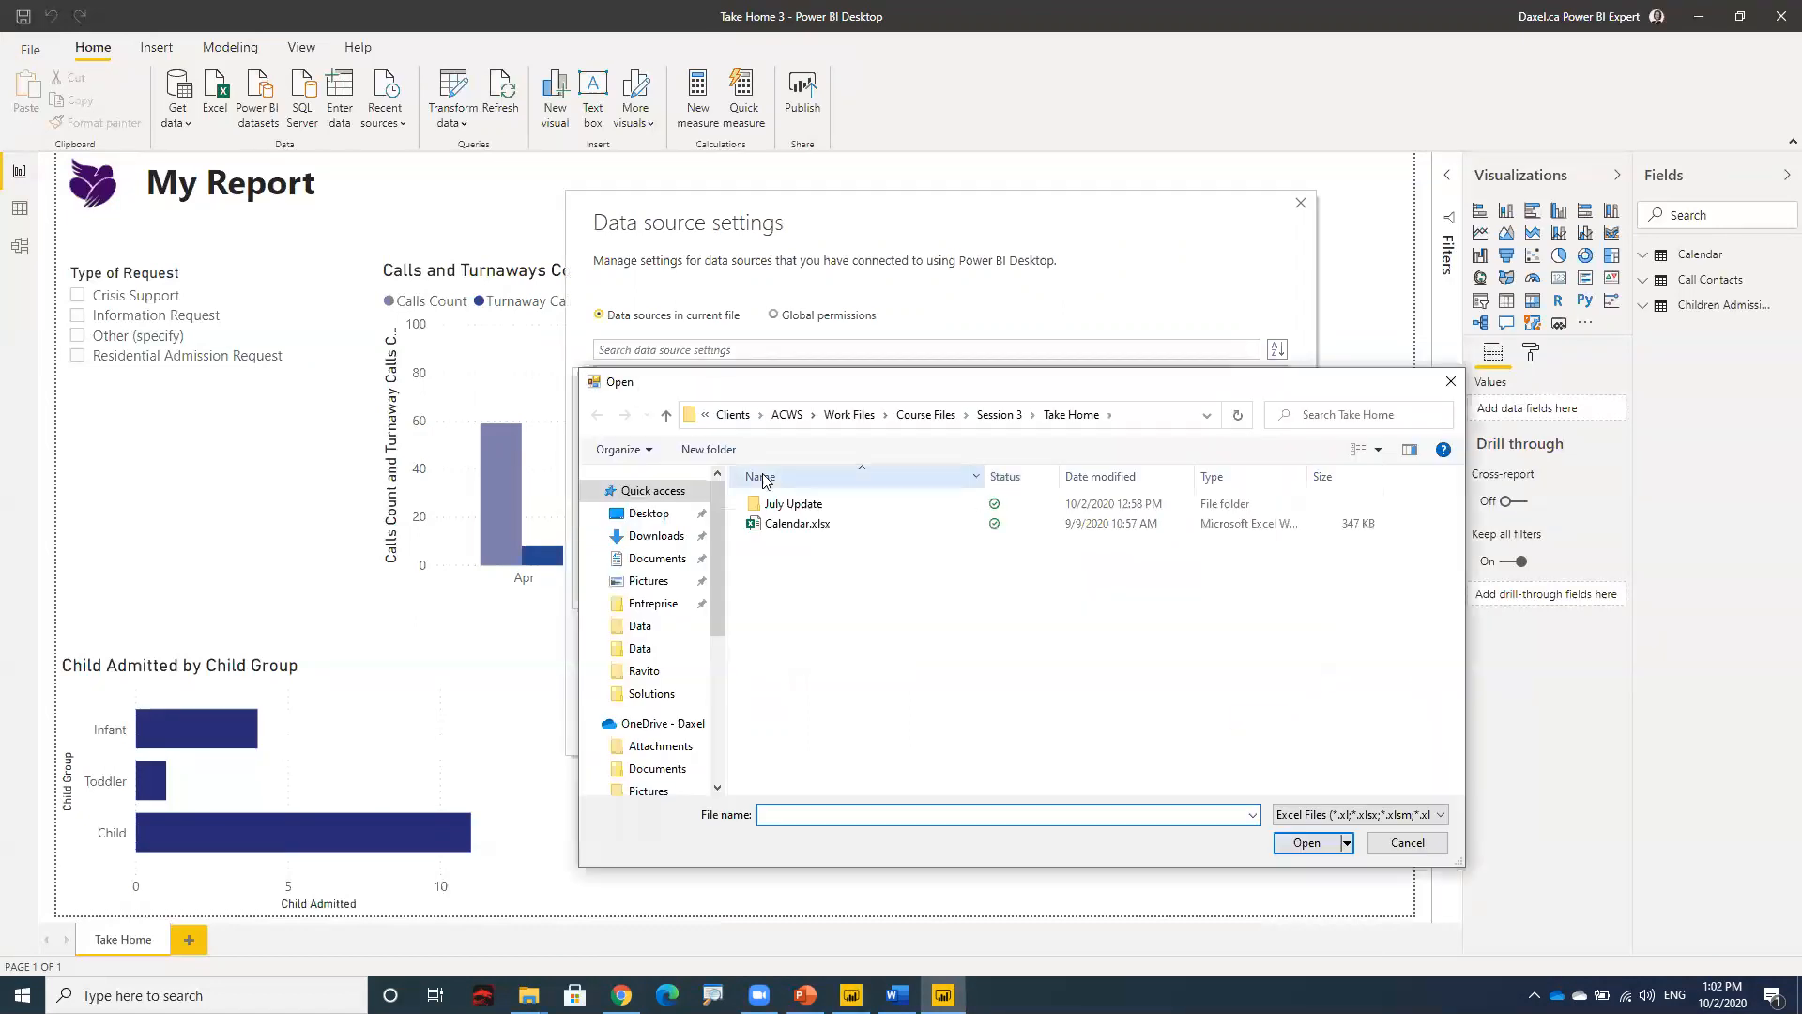
left_click(667, 416)
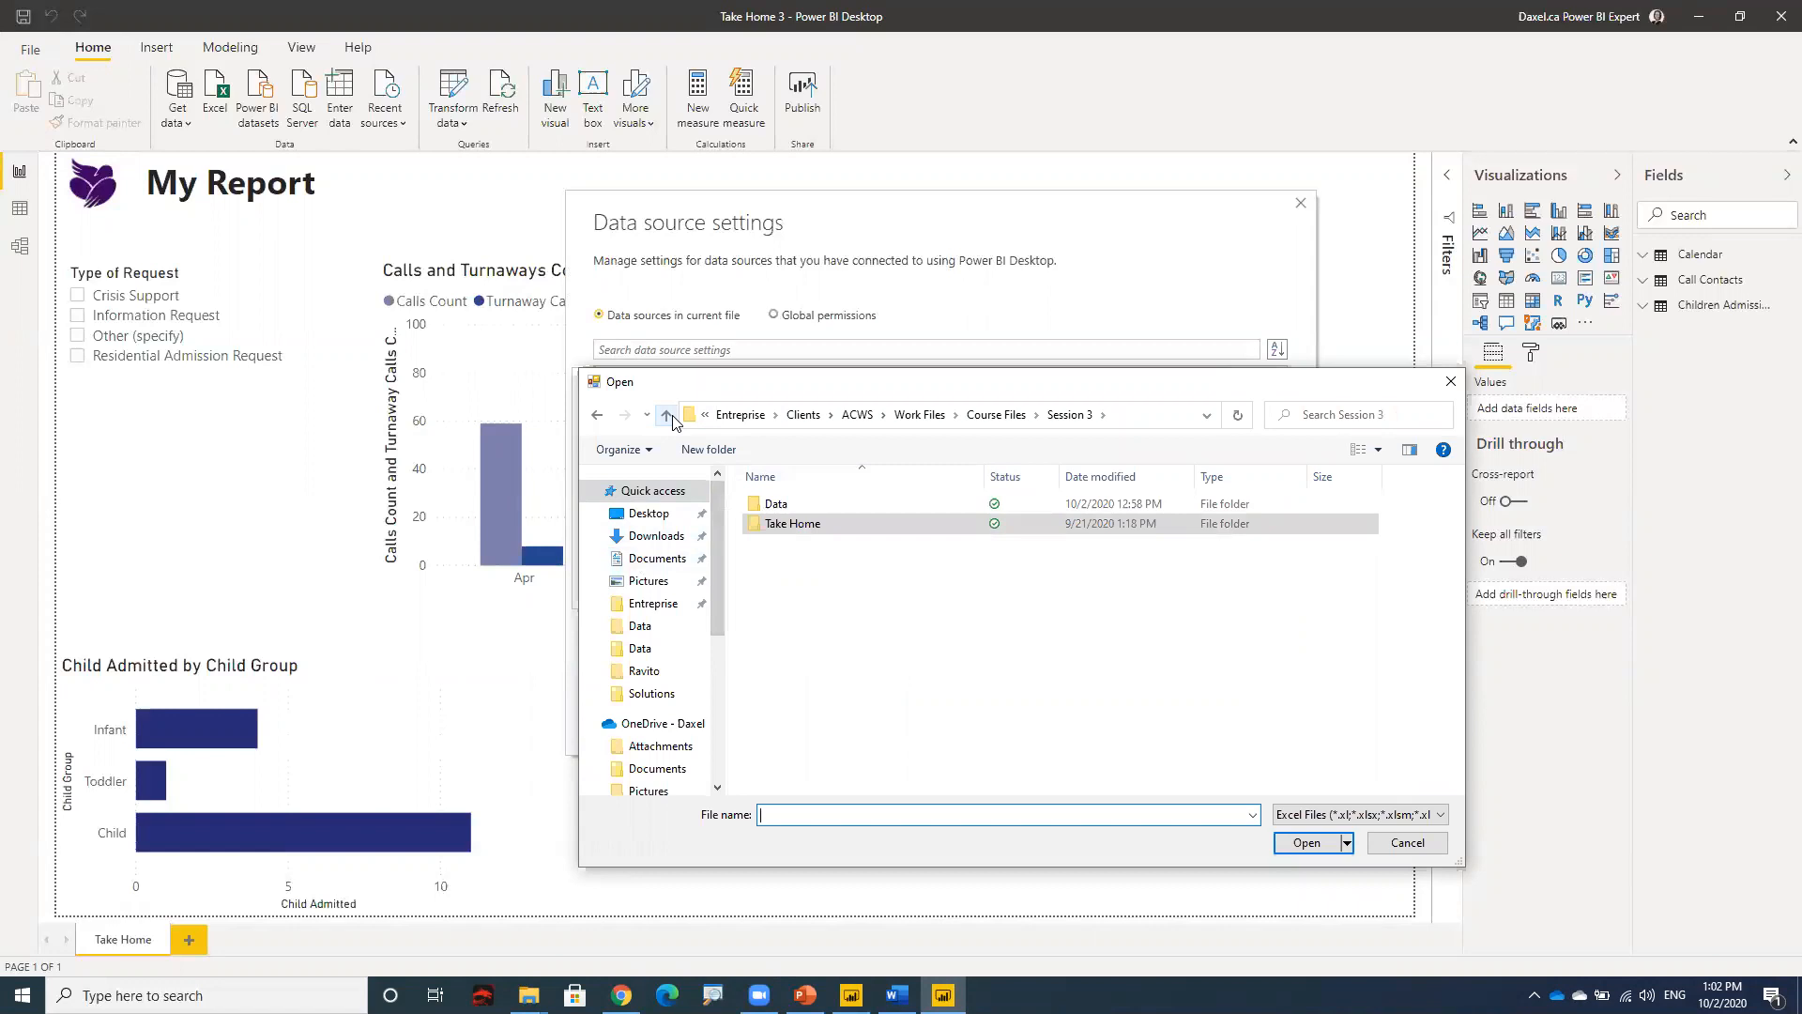
left_click(668, 416)
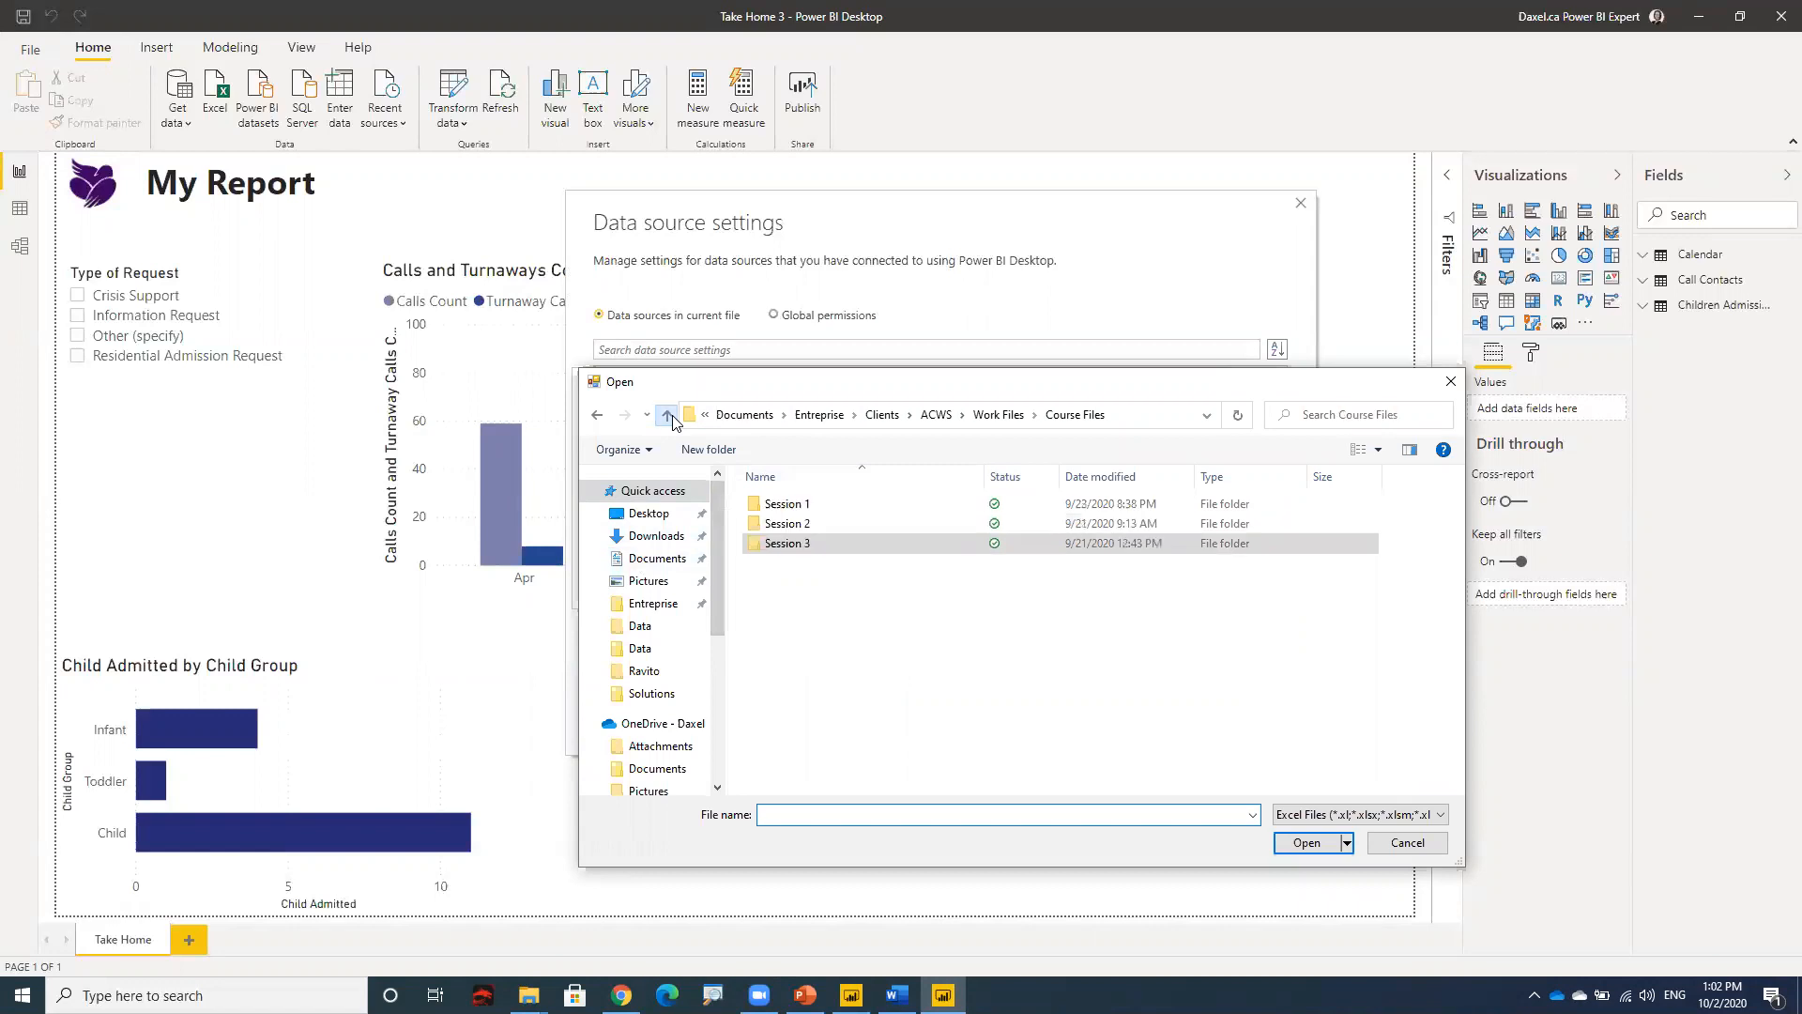
double_click(778, 545)
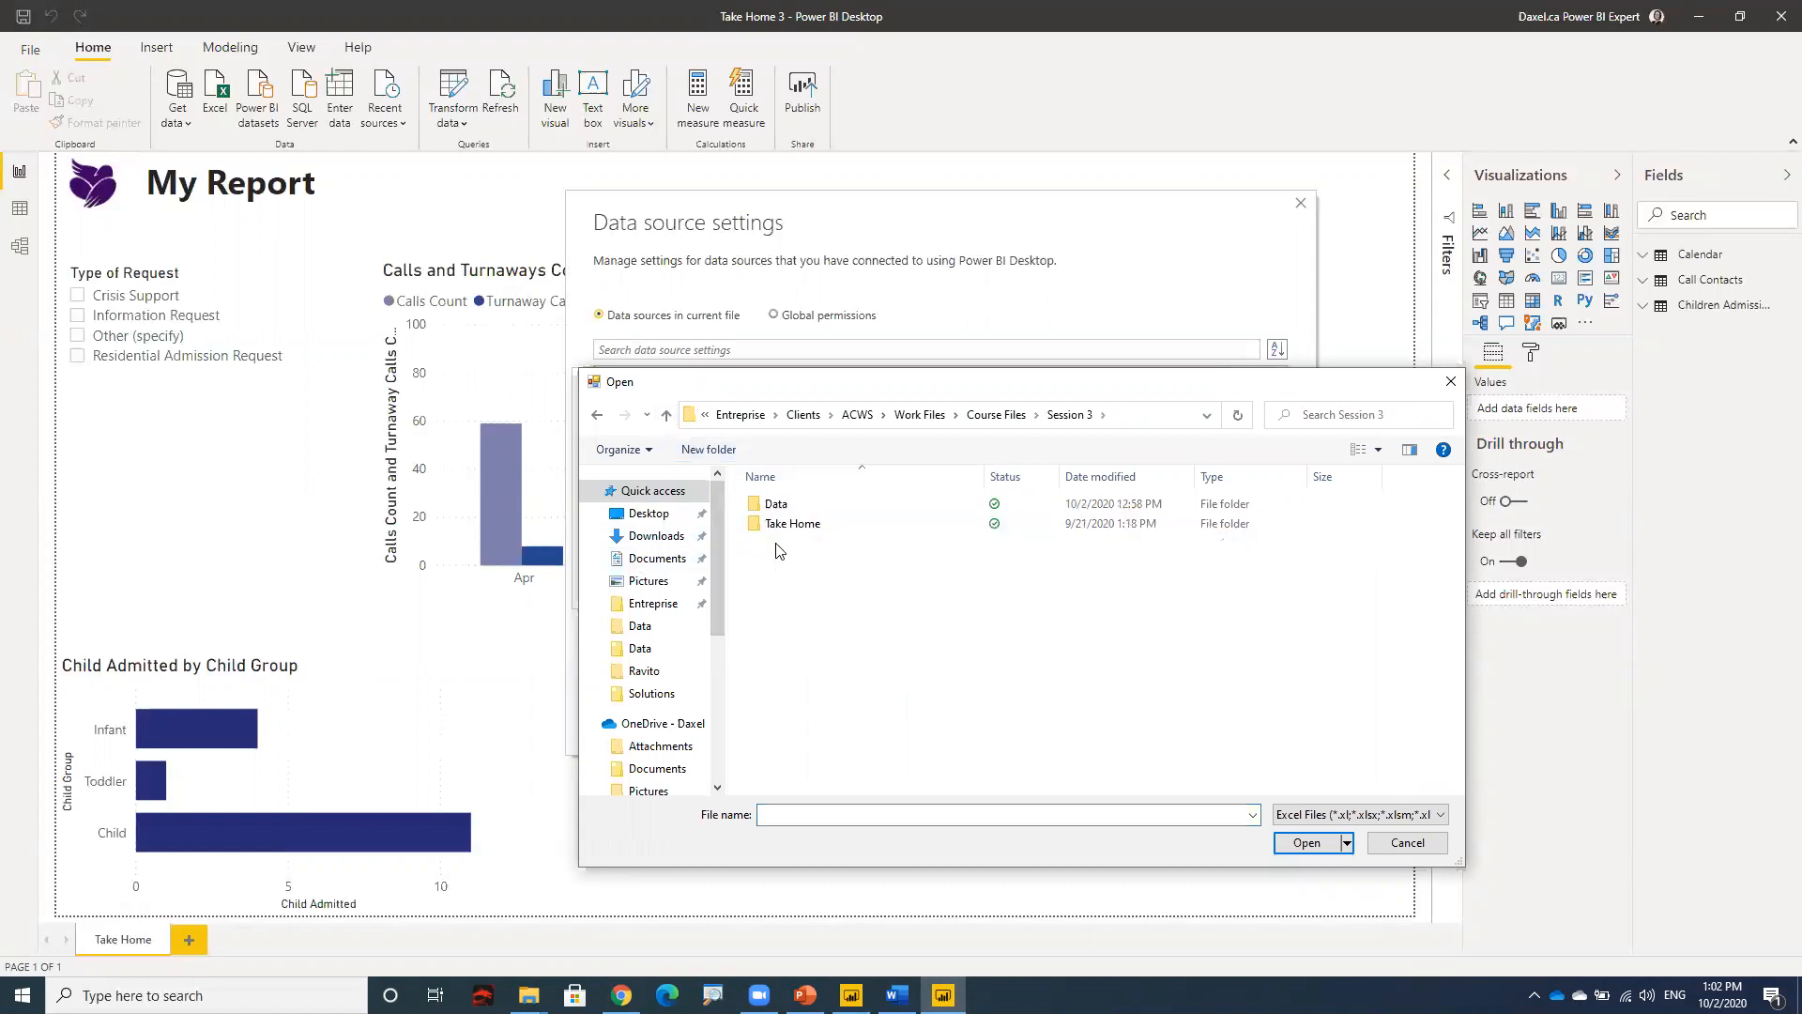
double_click(777, 529)
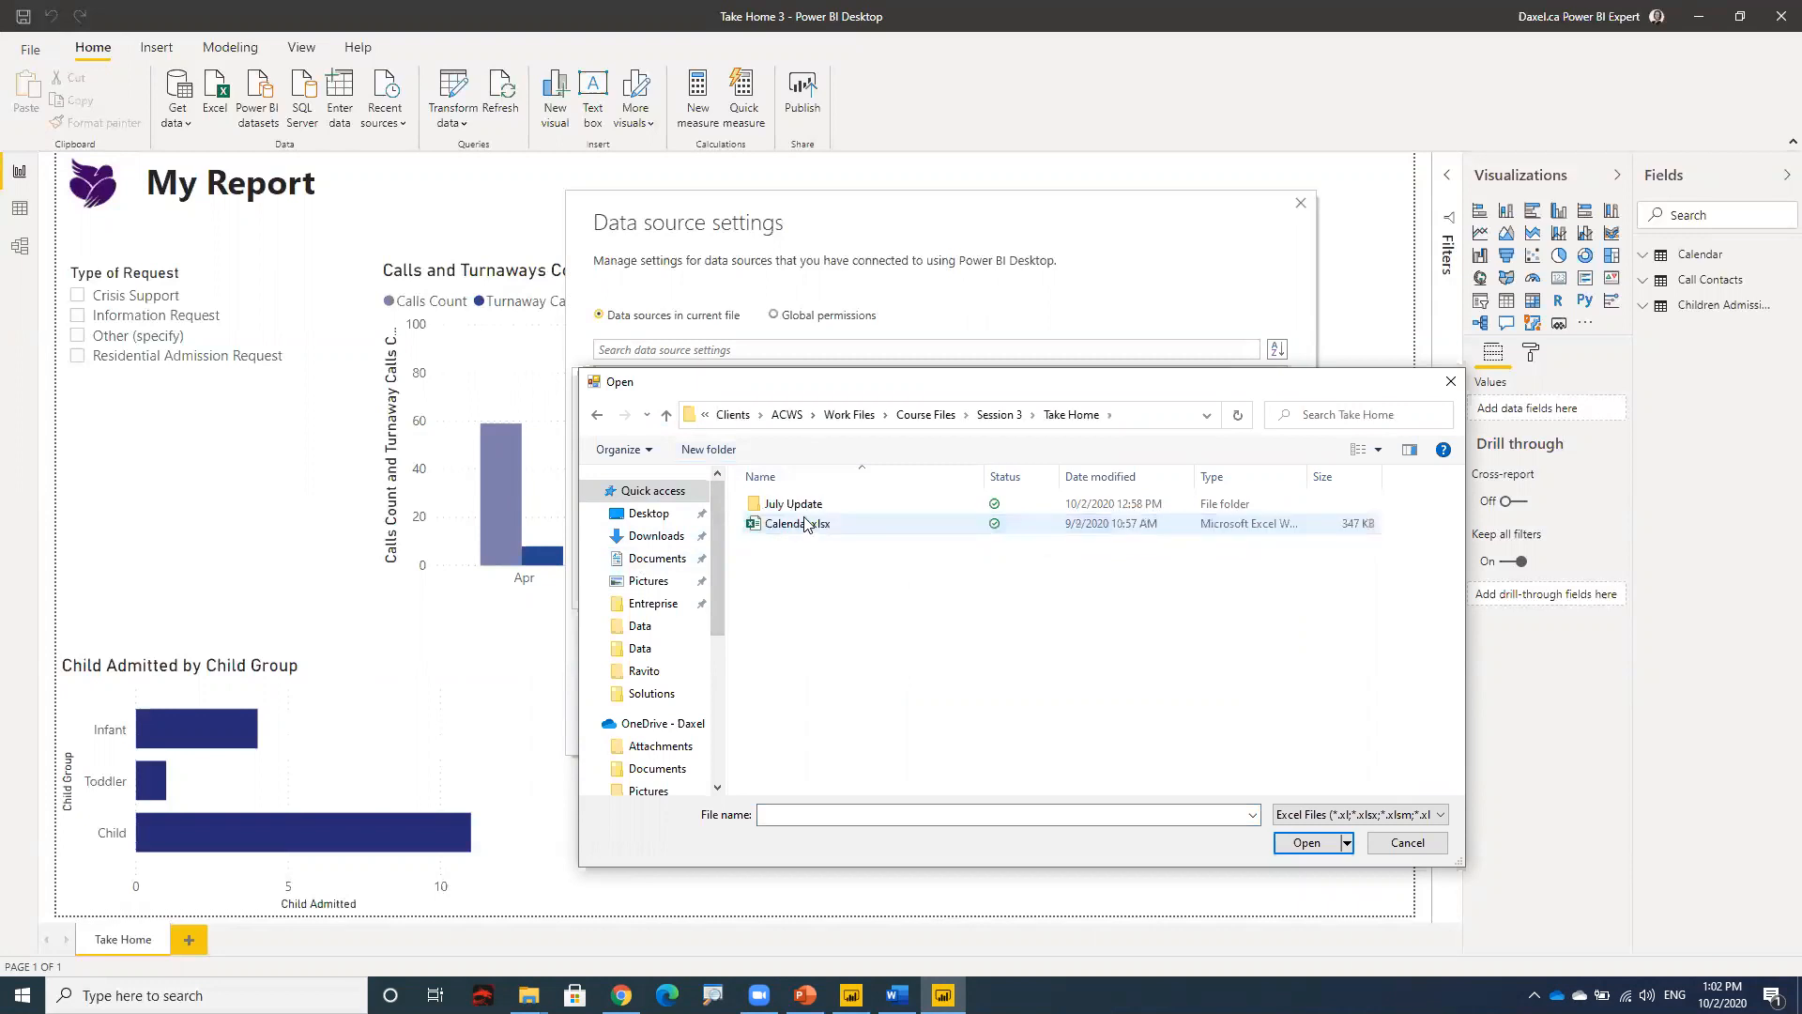
left_click(793, 532)
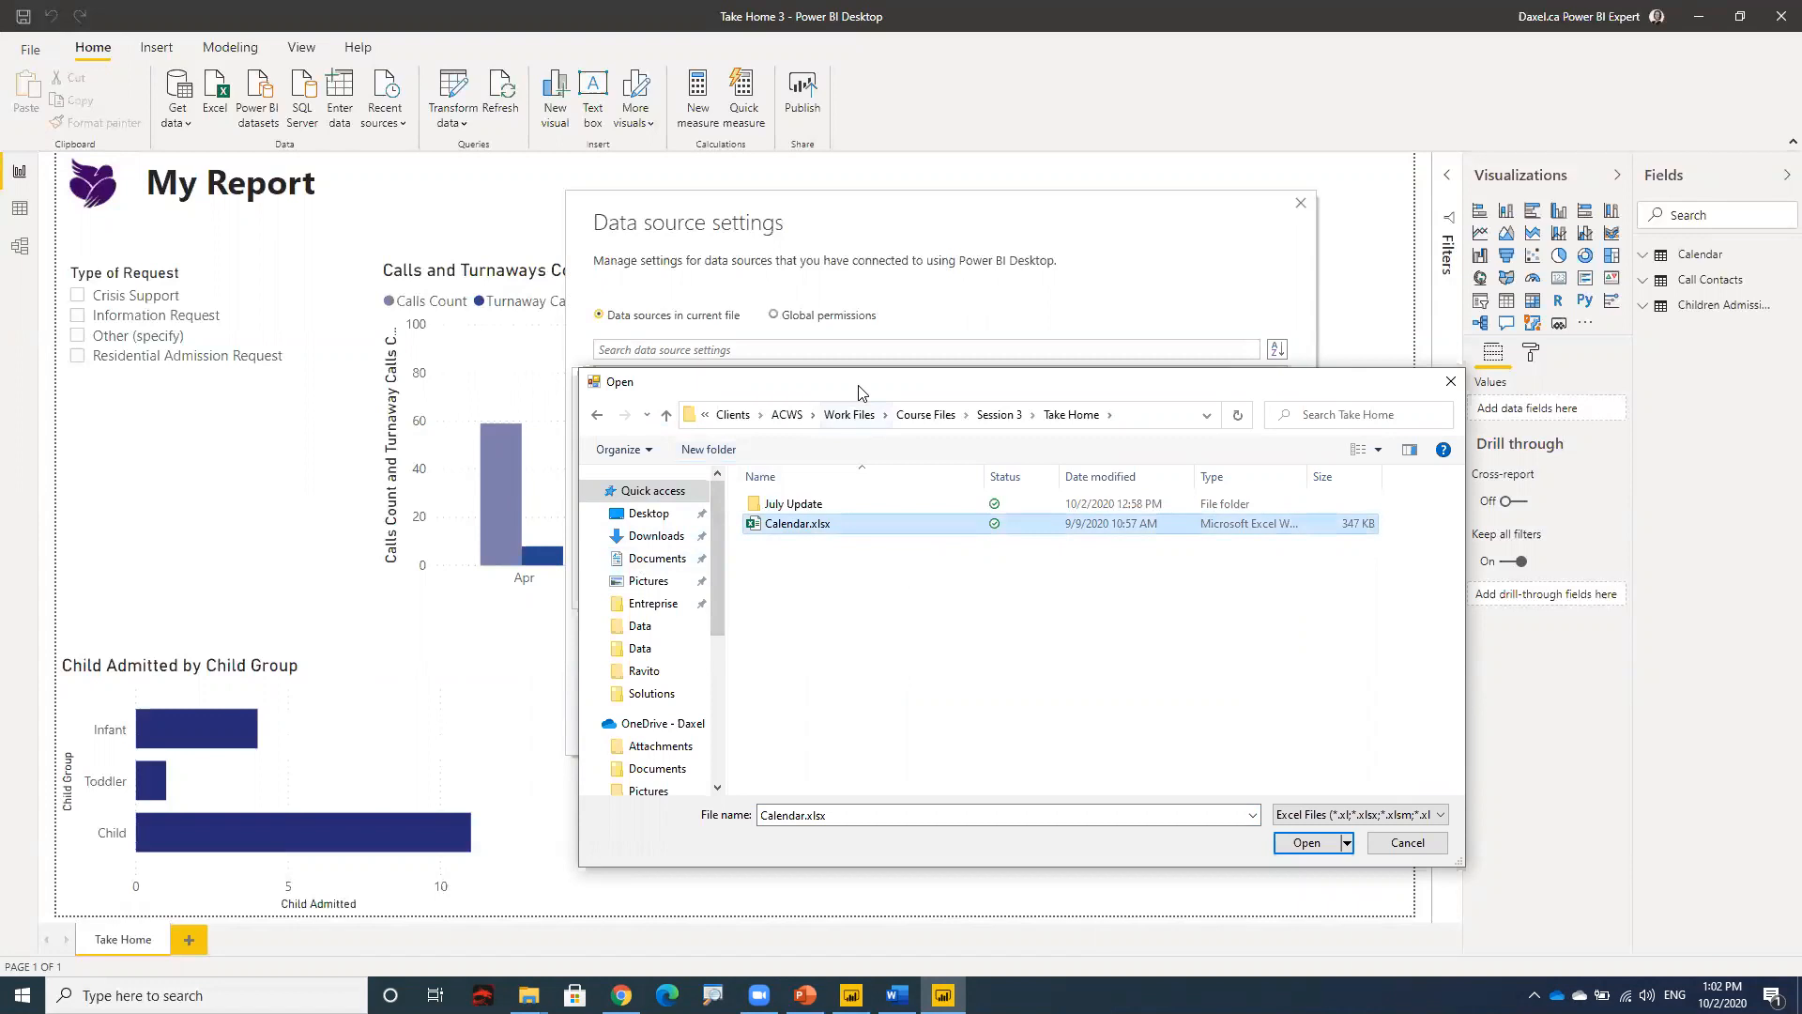
left_click_drag(859, 392, 829, 426)
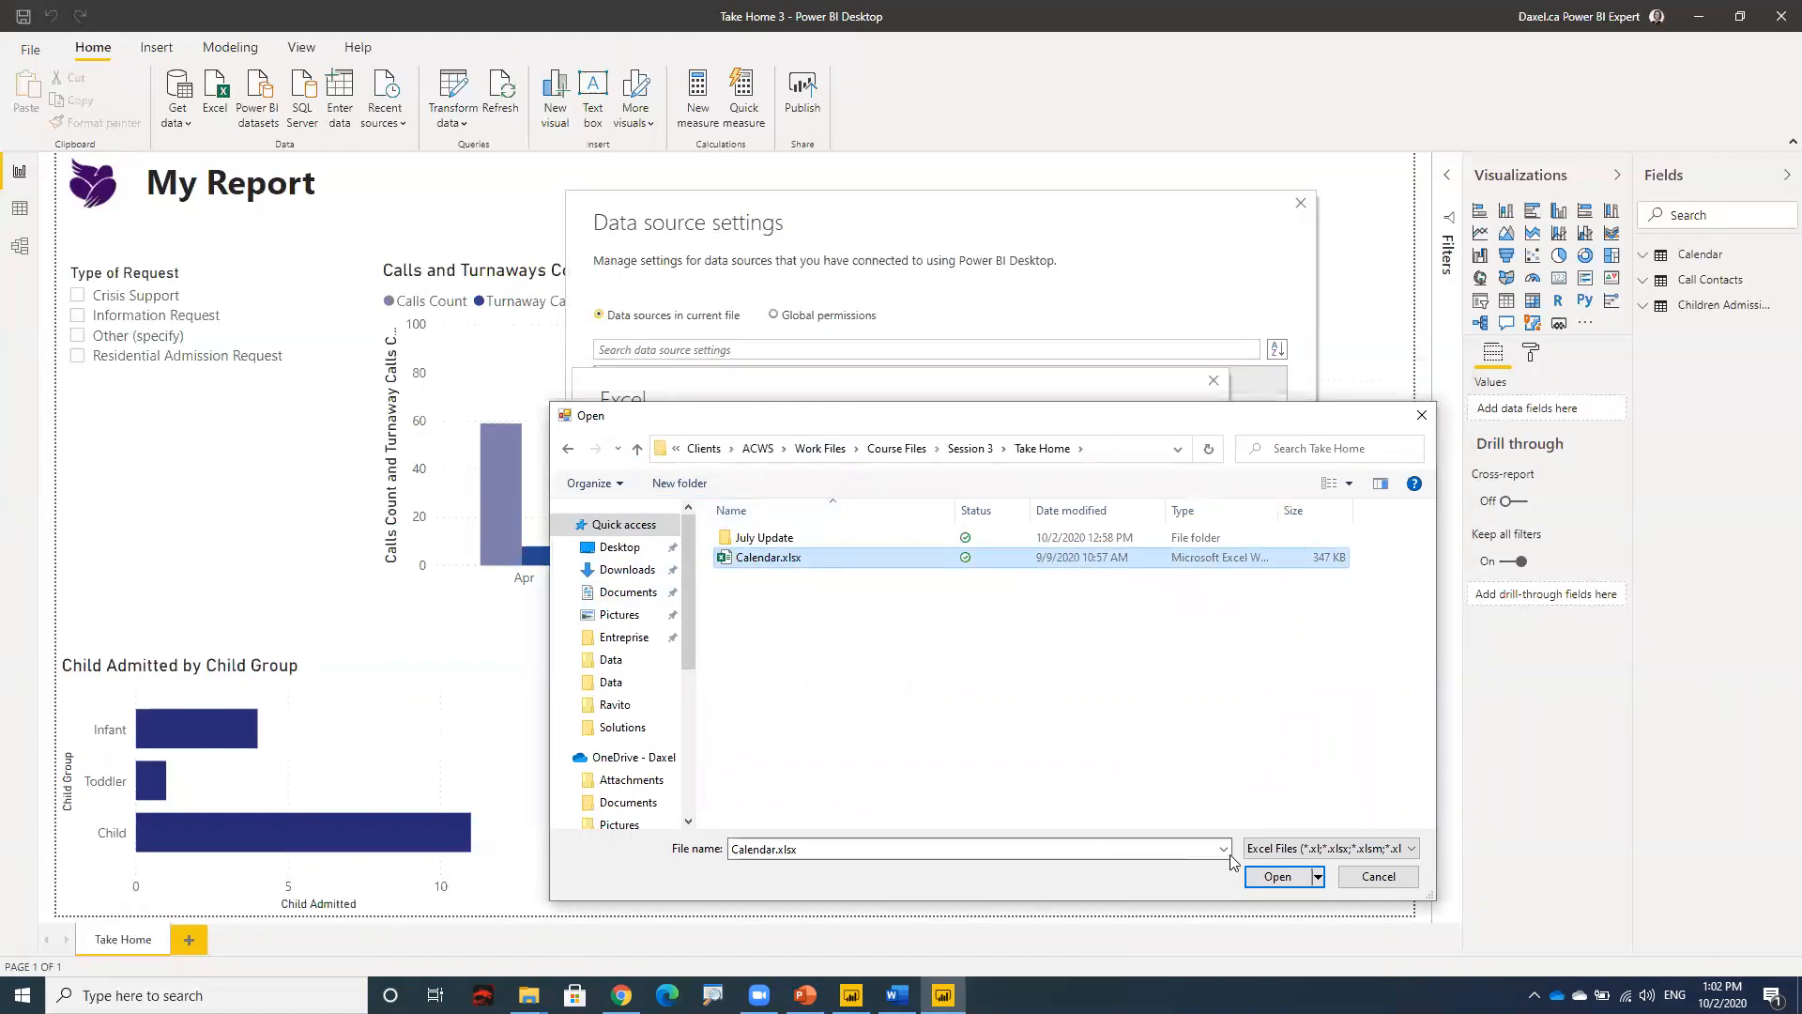
left_click(1278, 877)
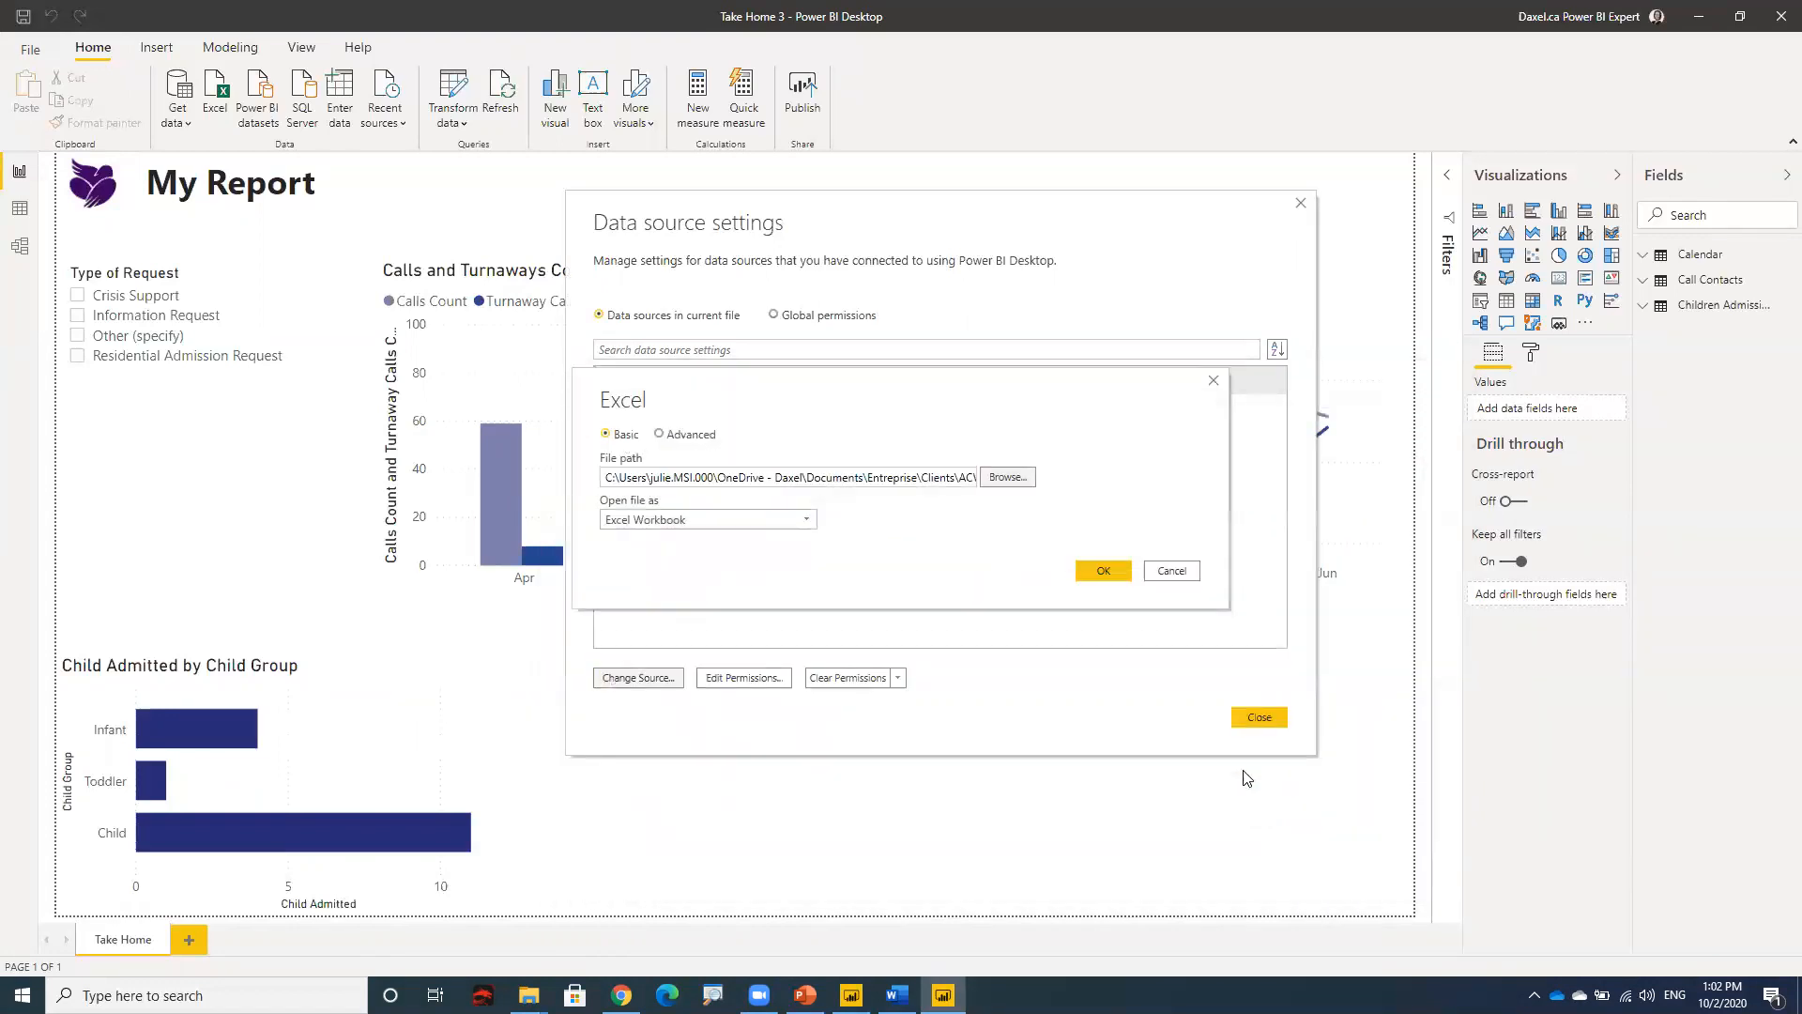
left_click(1171, 571)
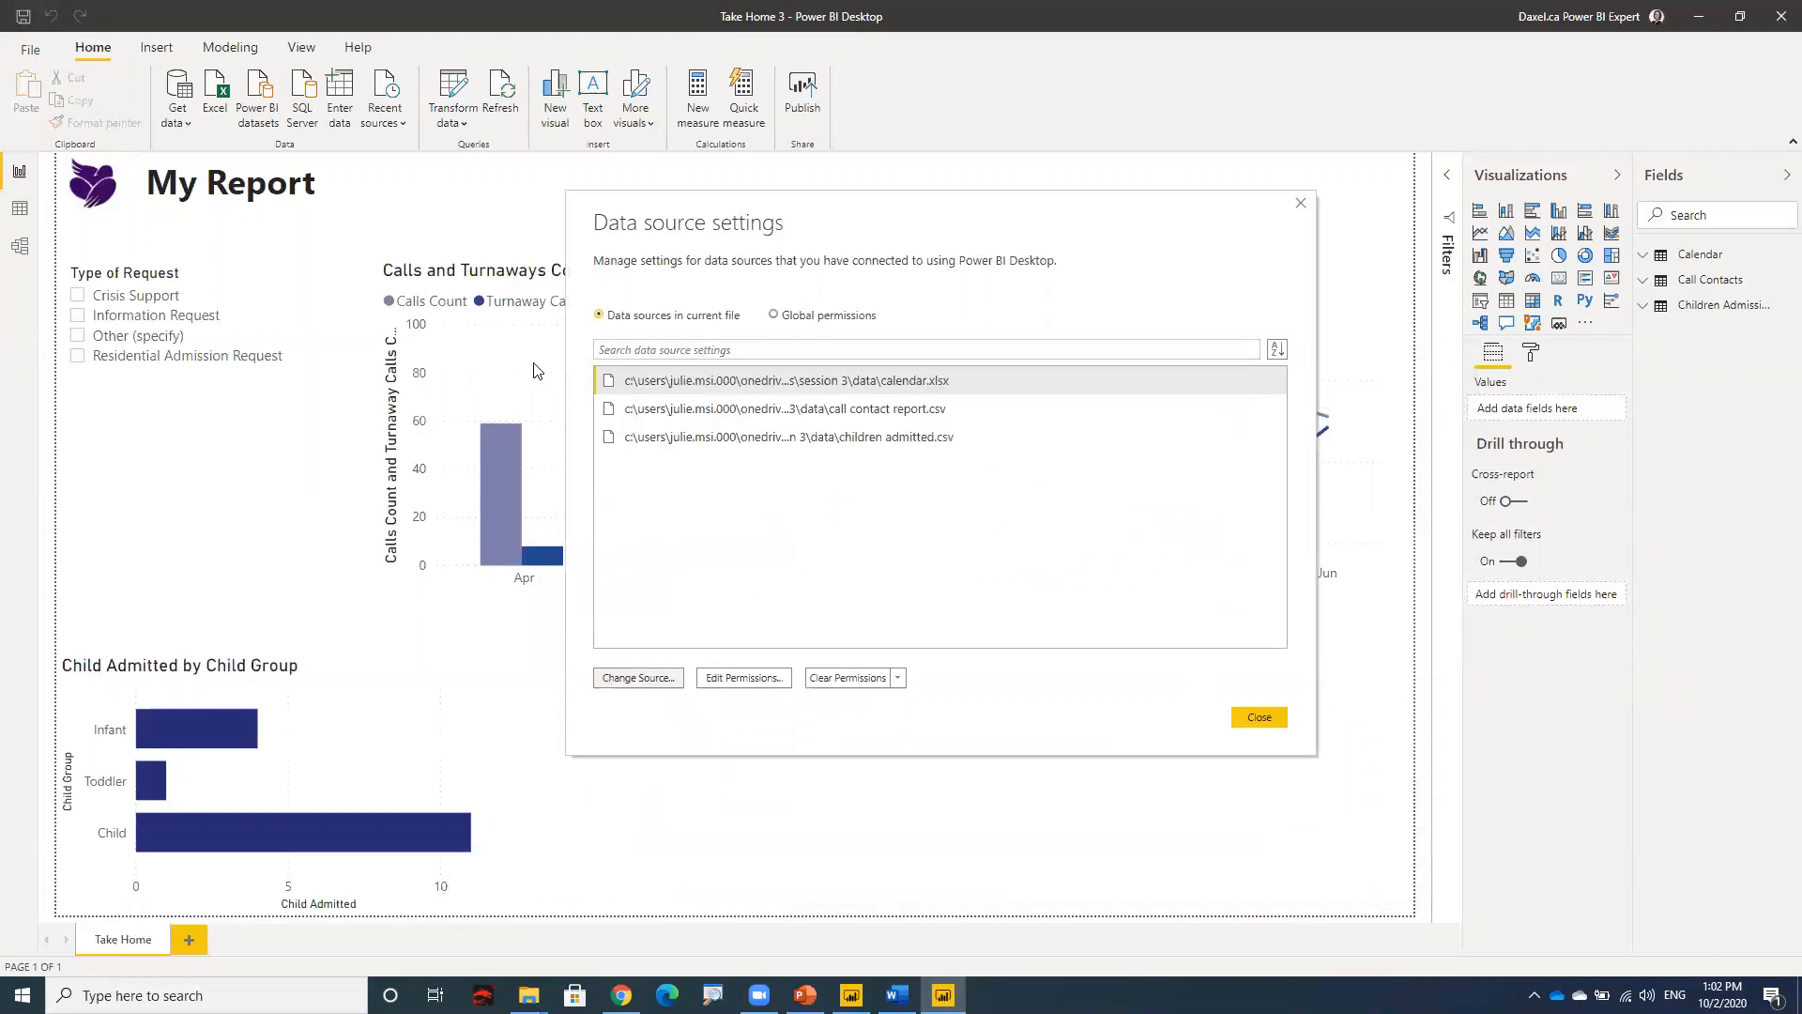
- Inspect the source settings of children admitted.csv, cancel the source change, and close the data source settings
left_click(674, 409)
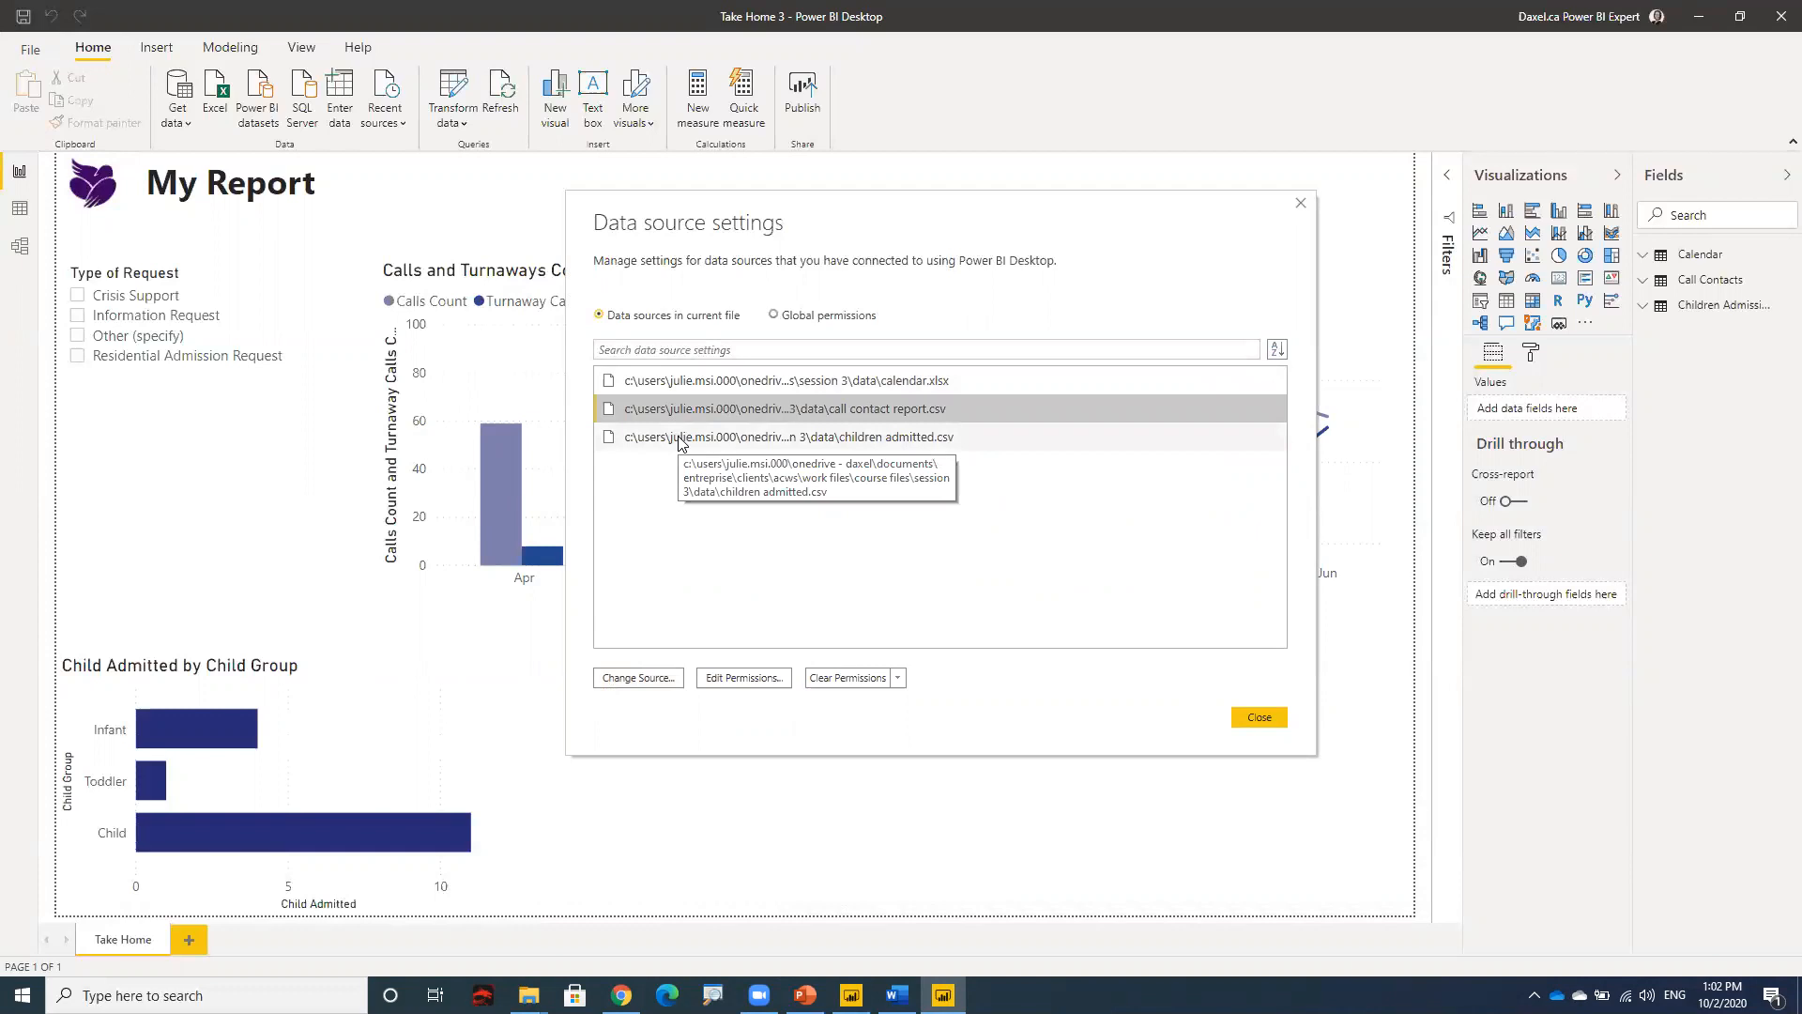
left_click(679, 440)
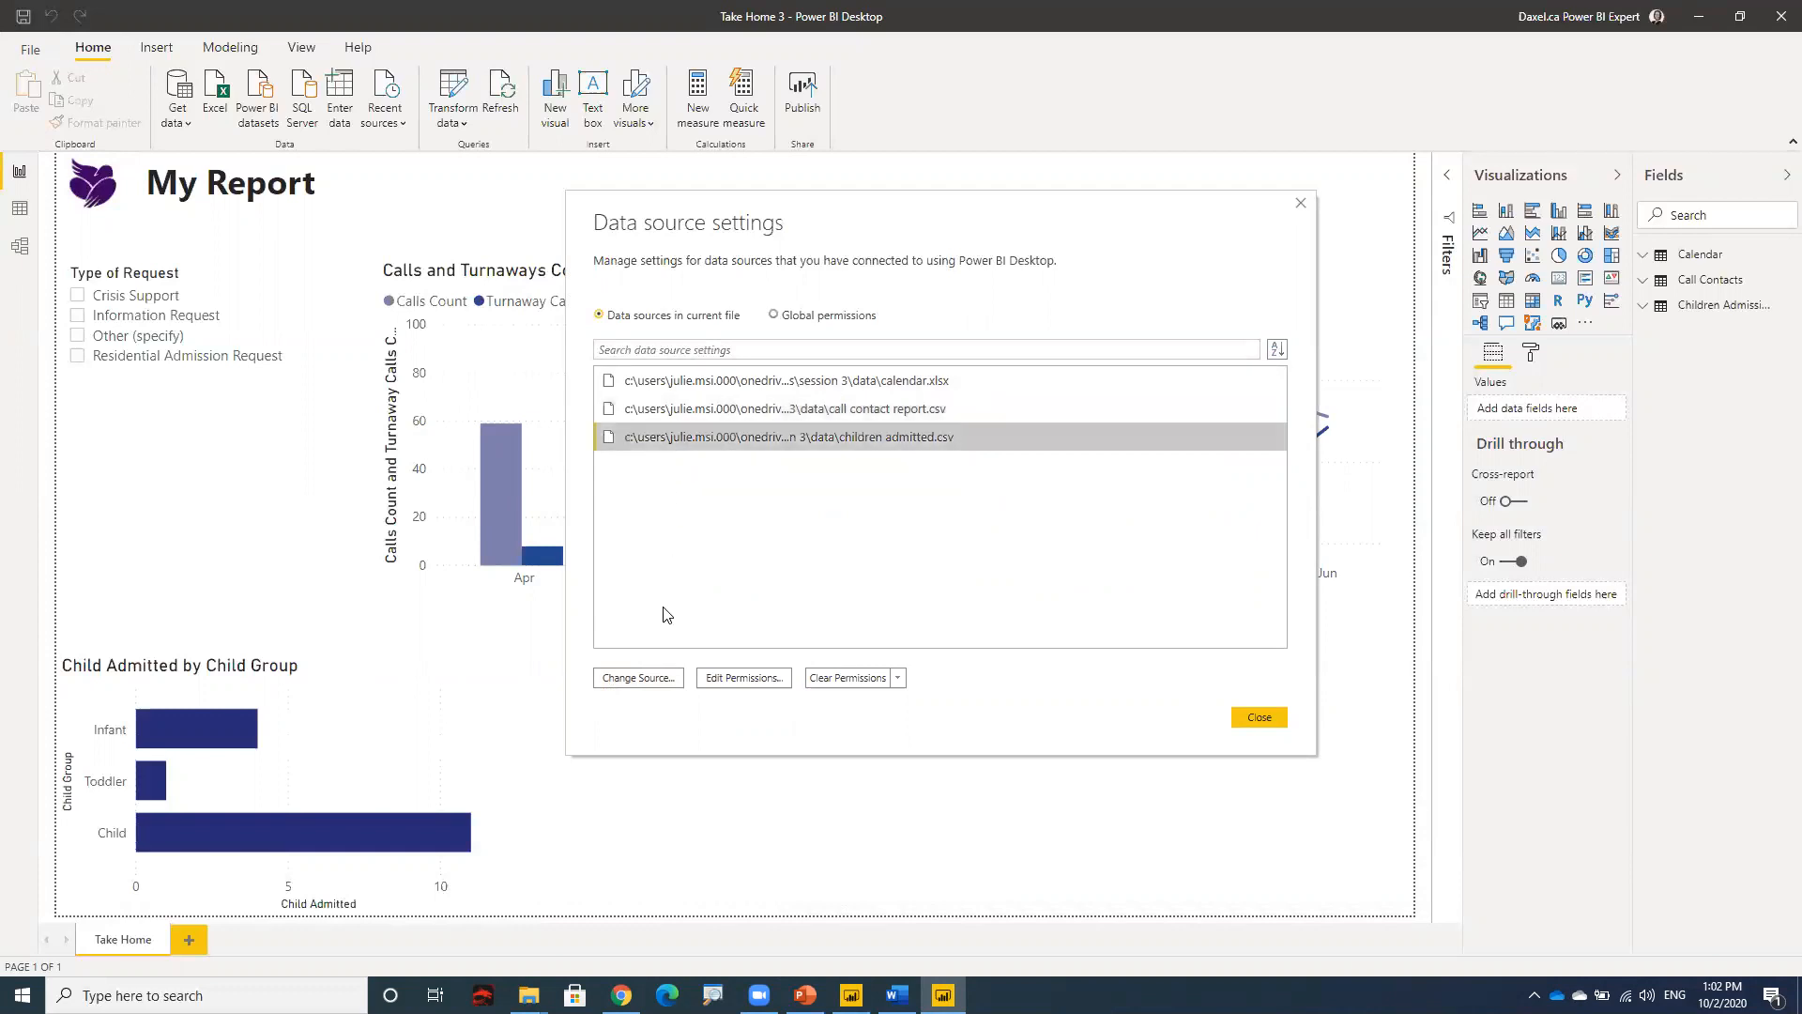
left_click(642, 686)
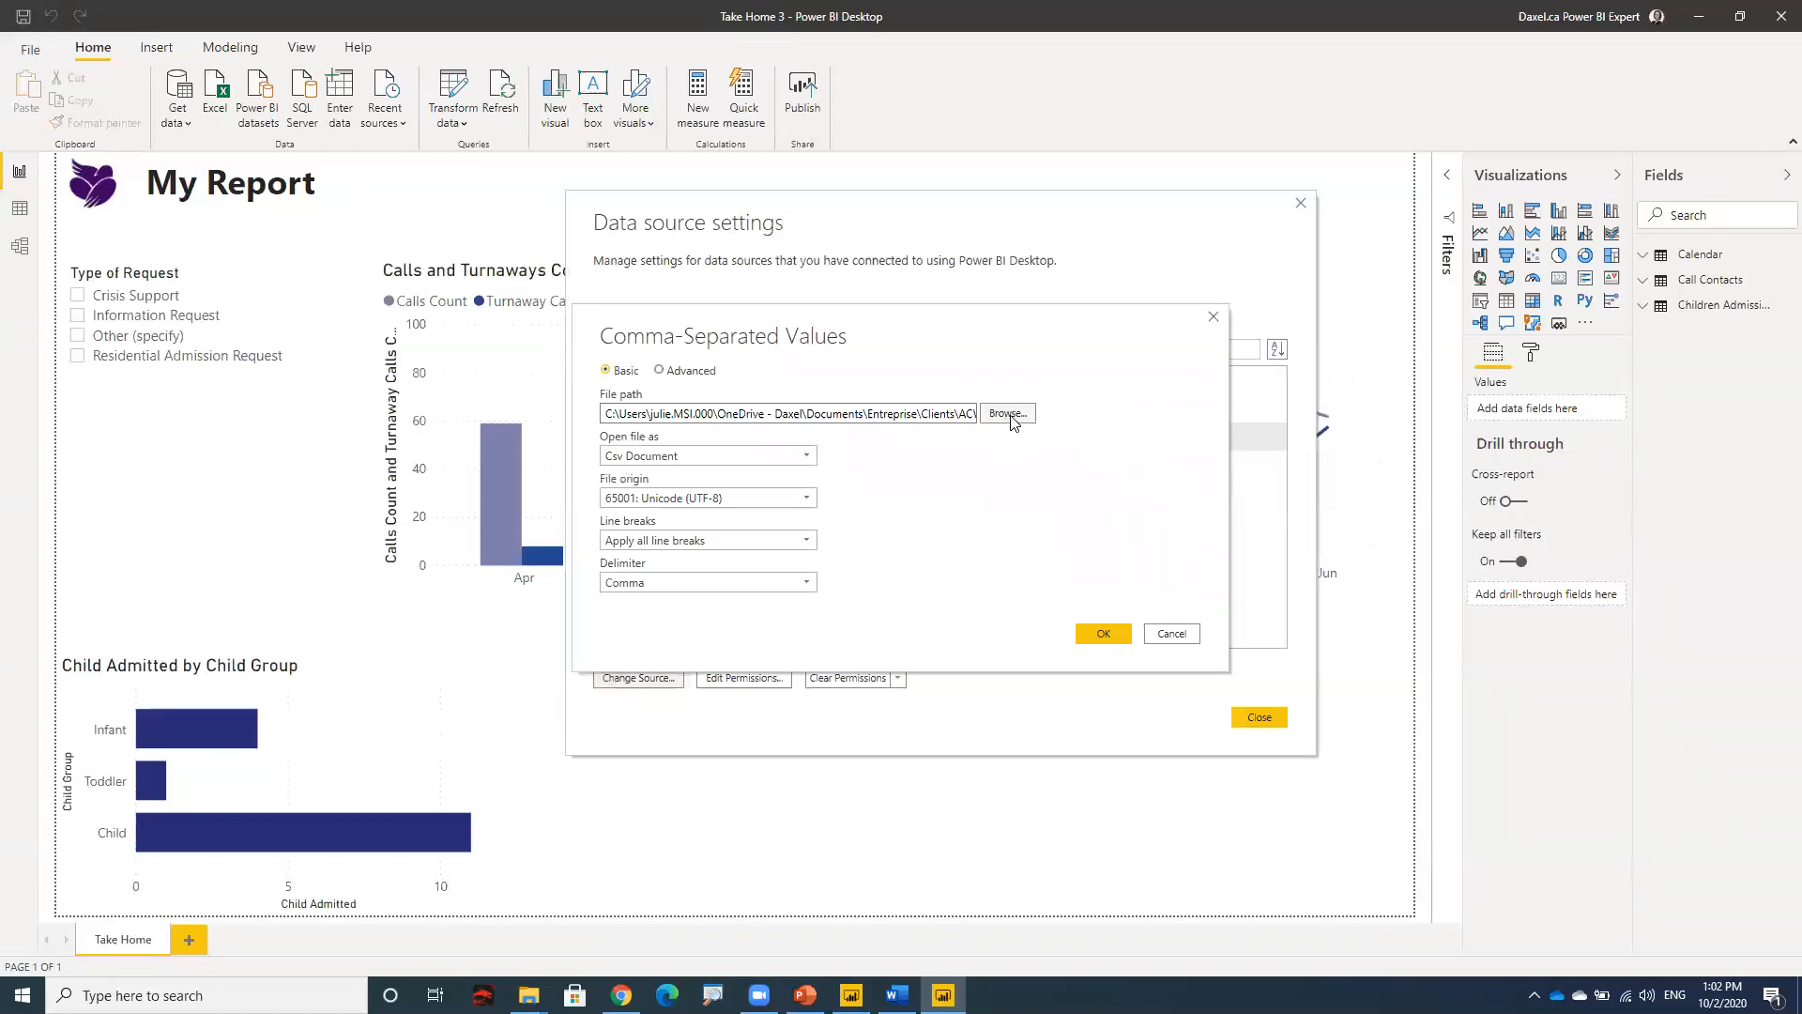
left_click(1174, 635)
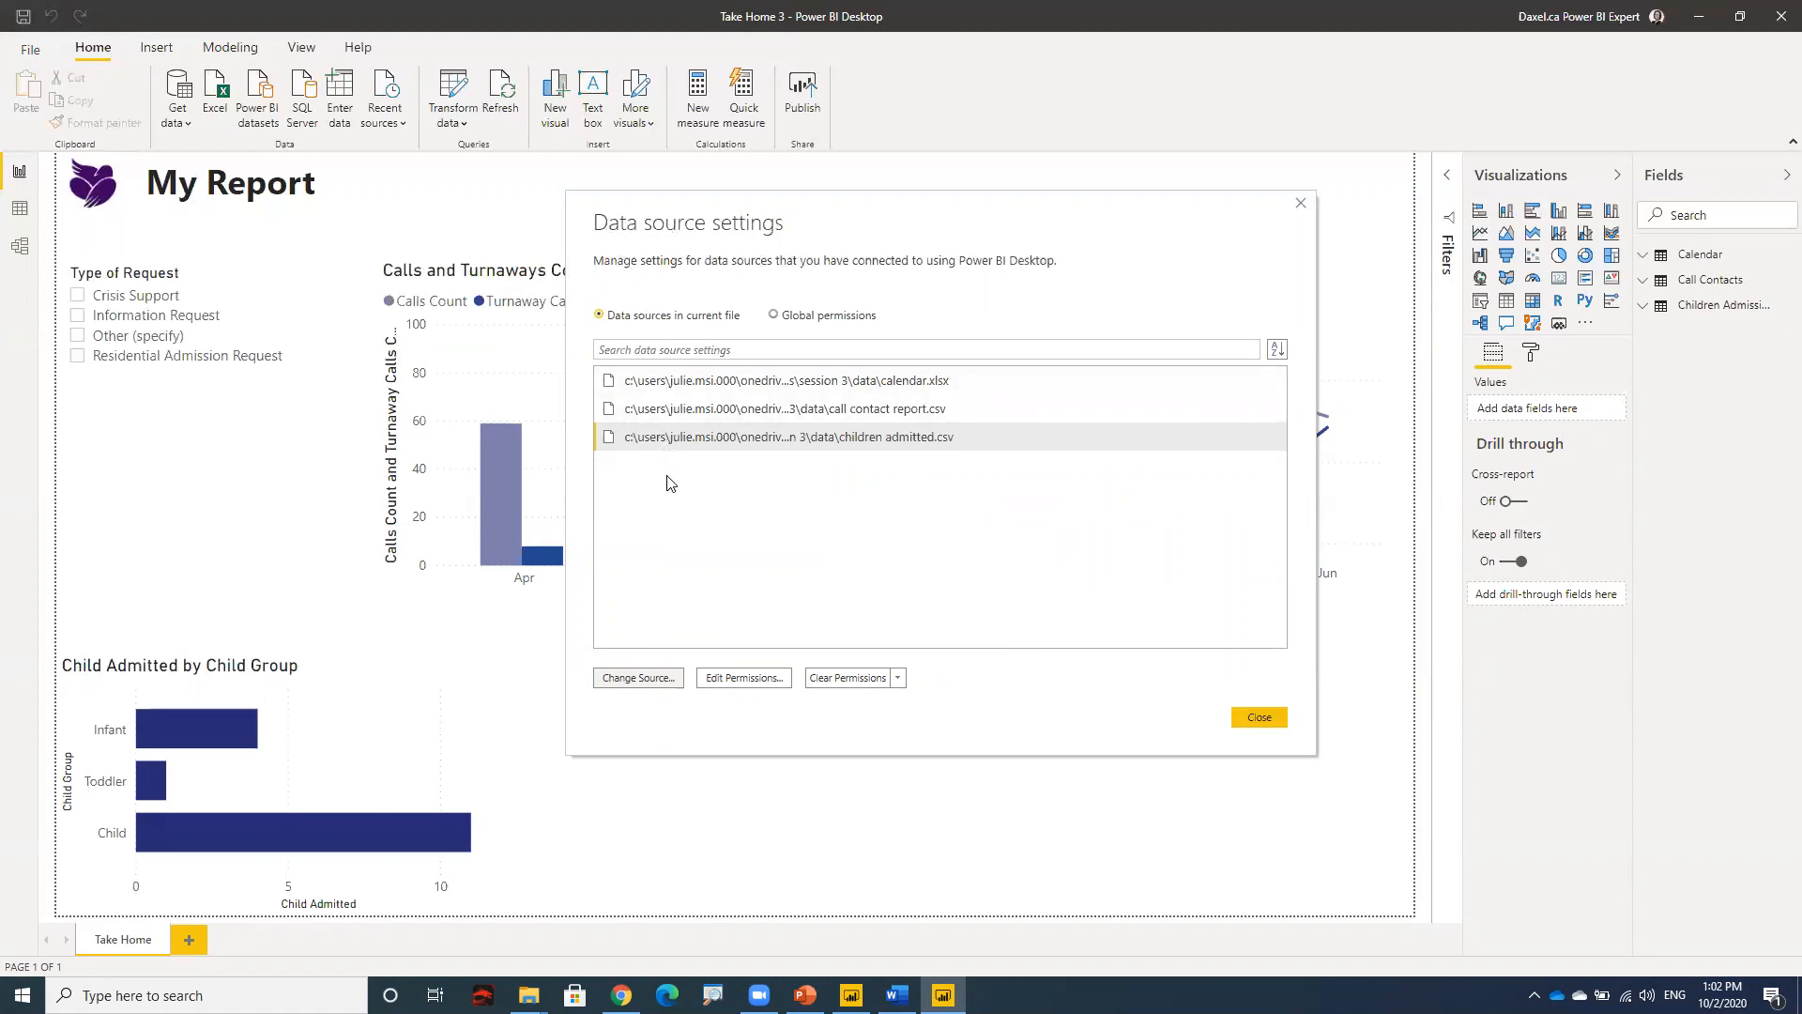
left_click(1243, 717)
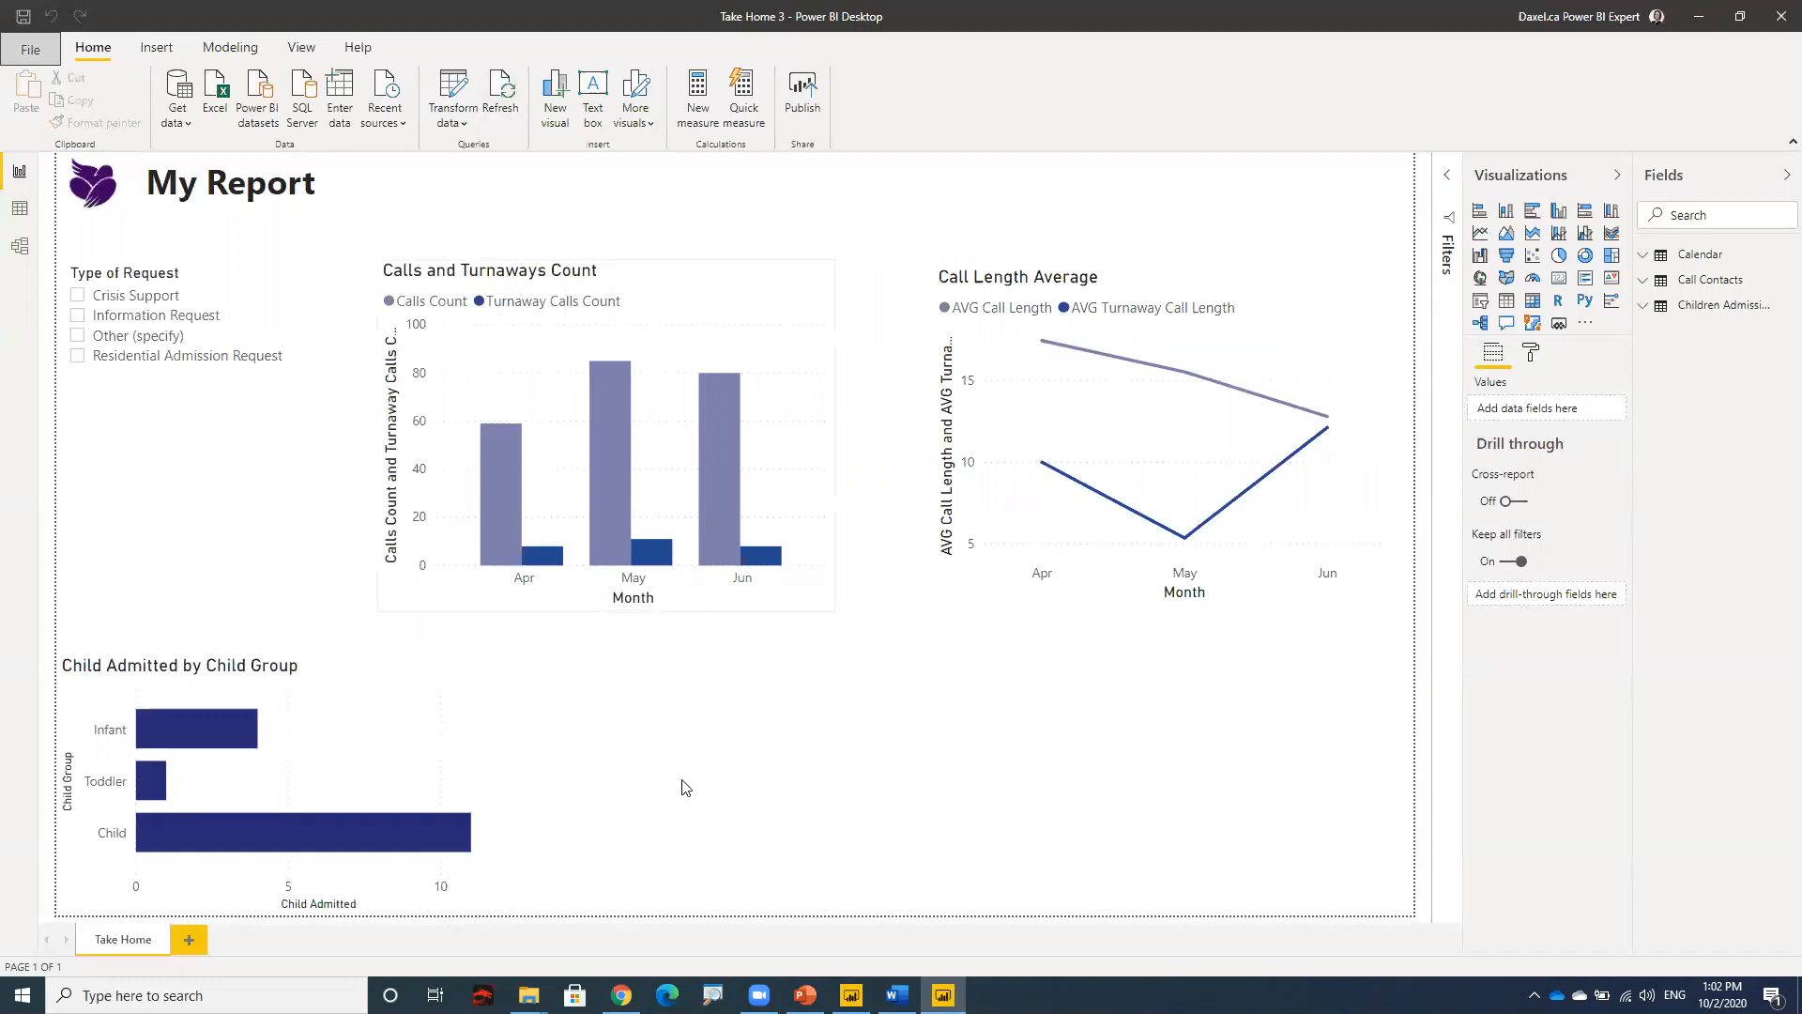
- Minimize the Take Home 3 report and select the July Update folder in Session 3's Take Home folder
left_click(1699, 16)
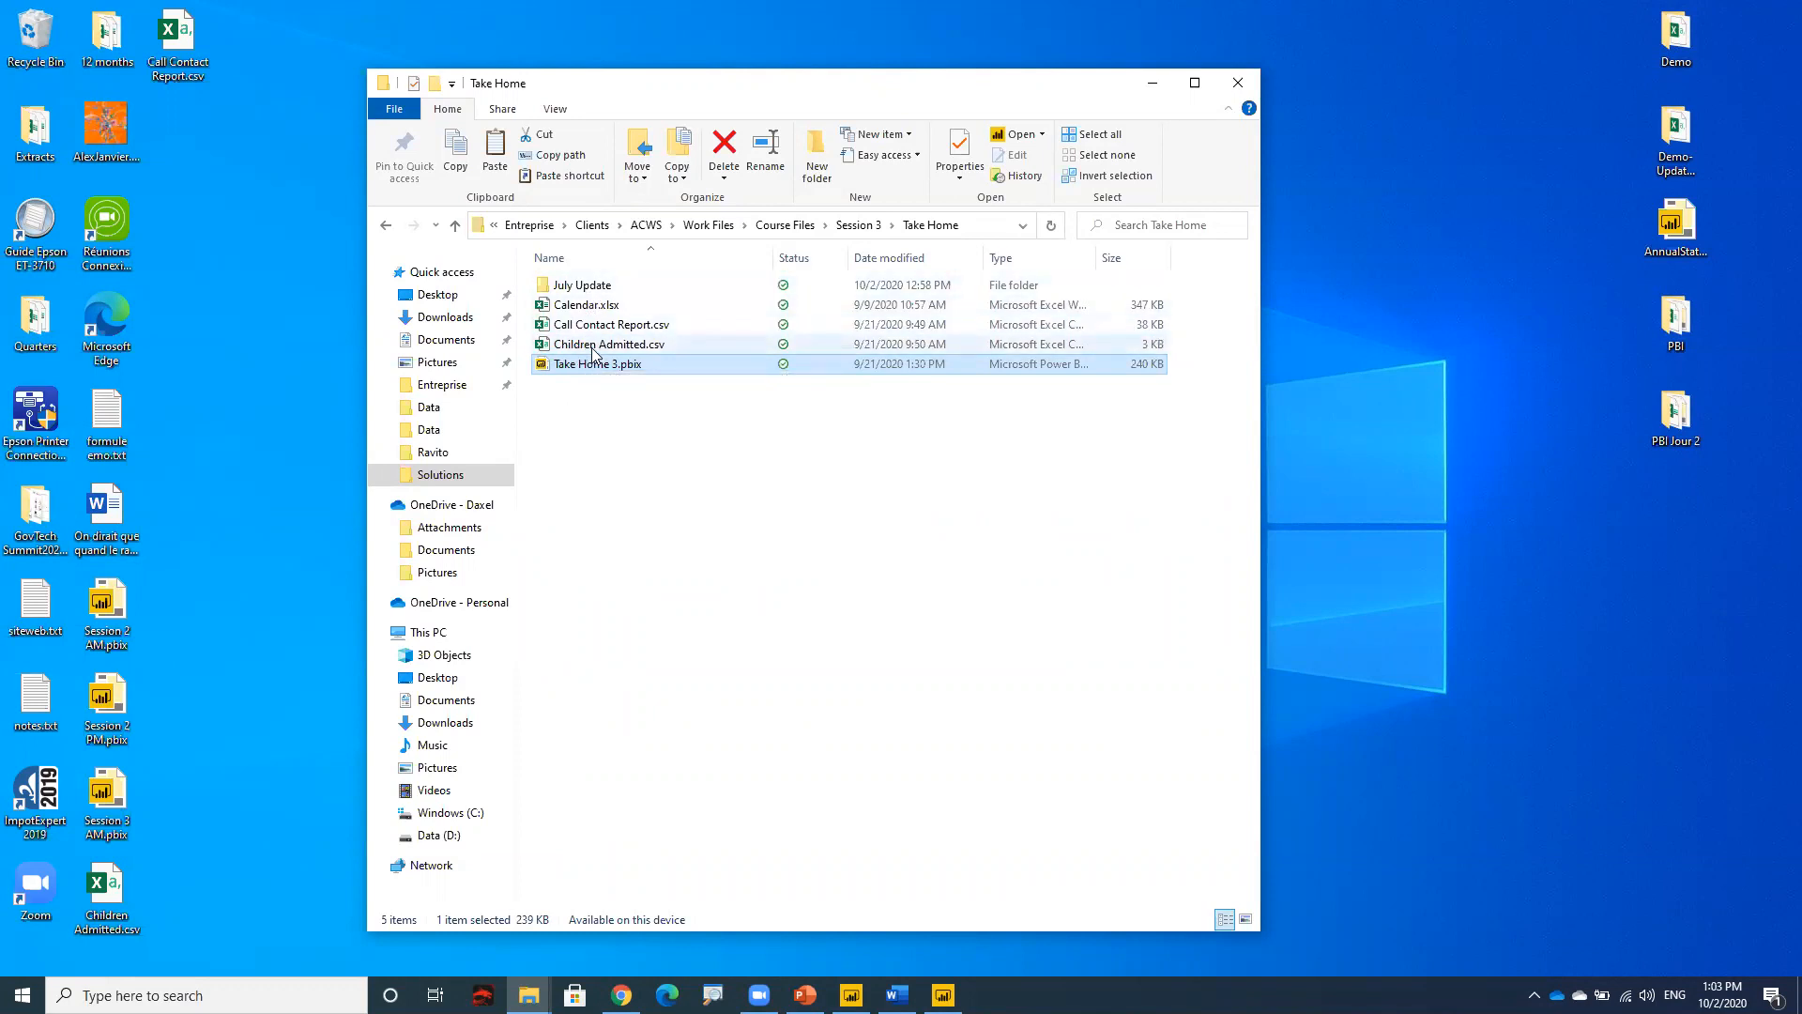
left_click(572, 285)
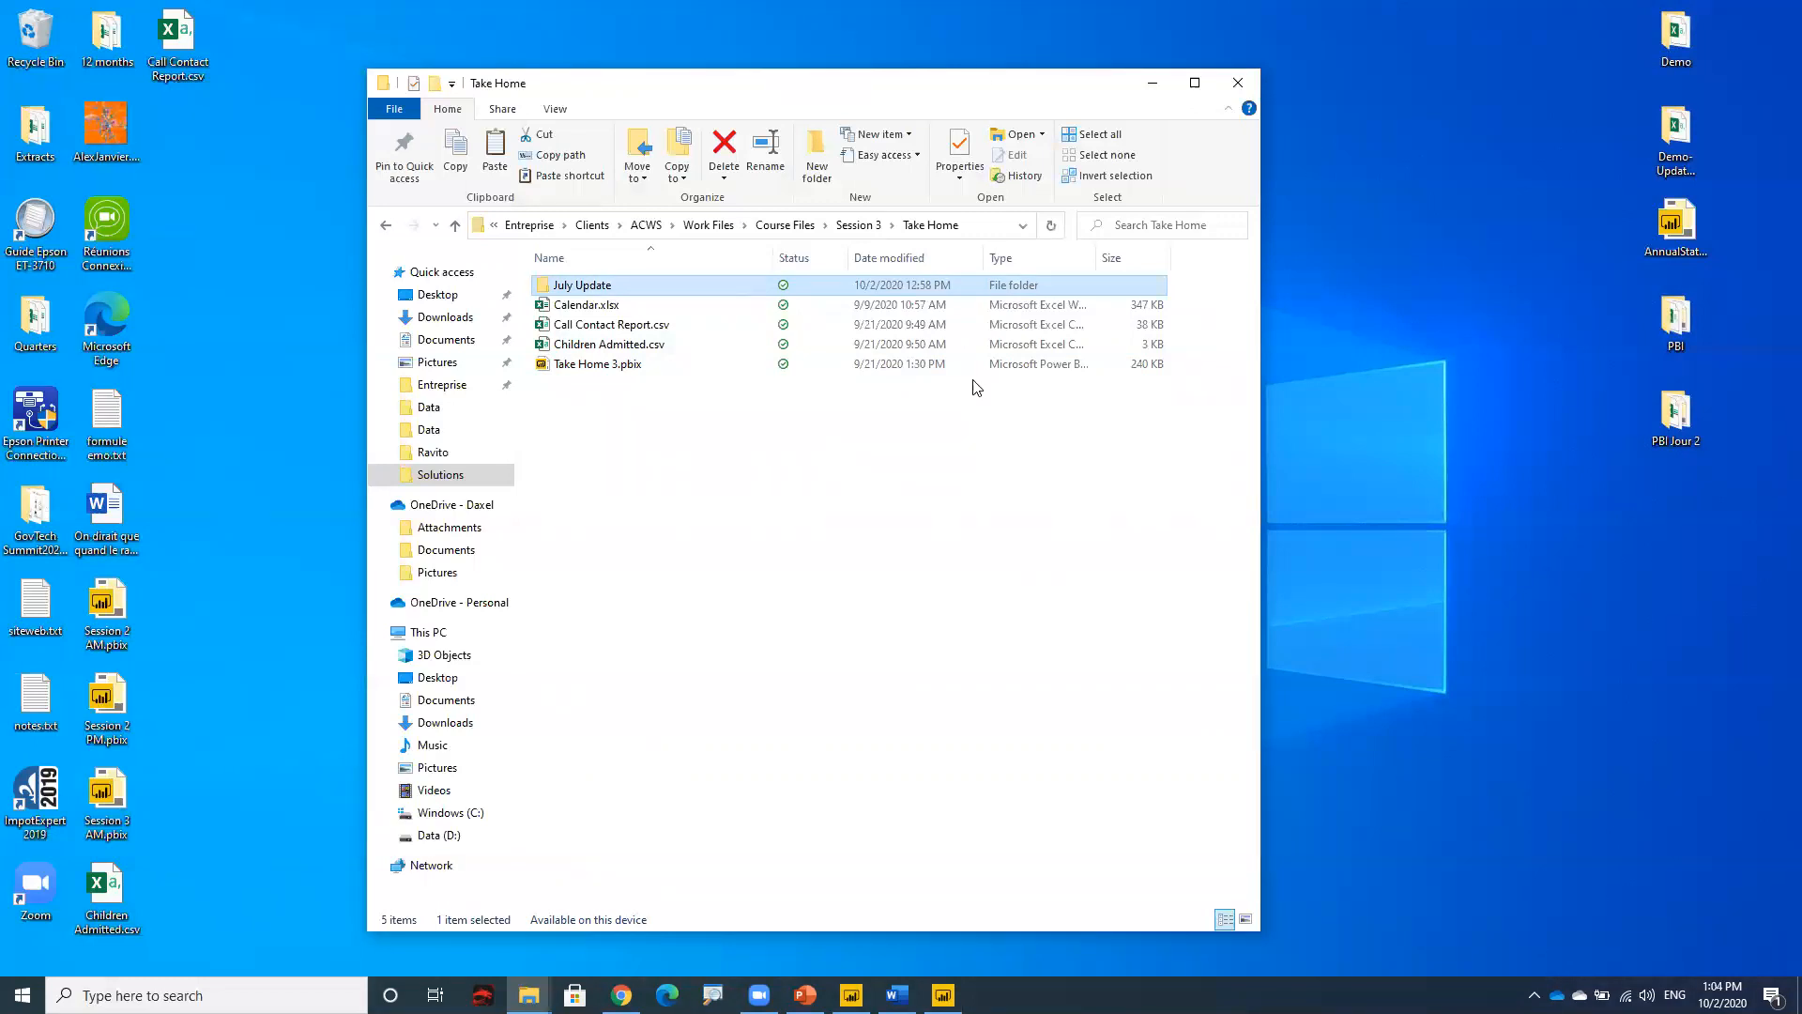
left_click(980, 70)
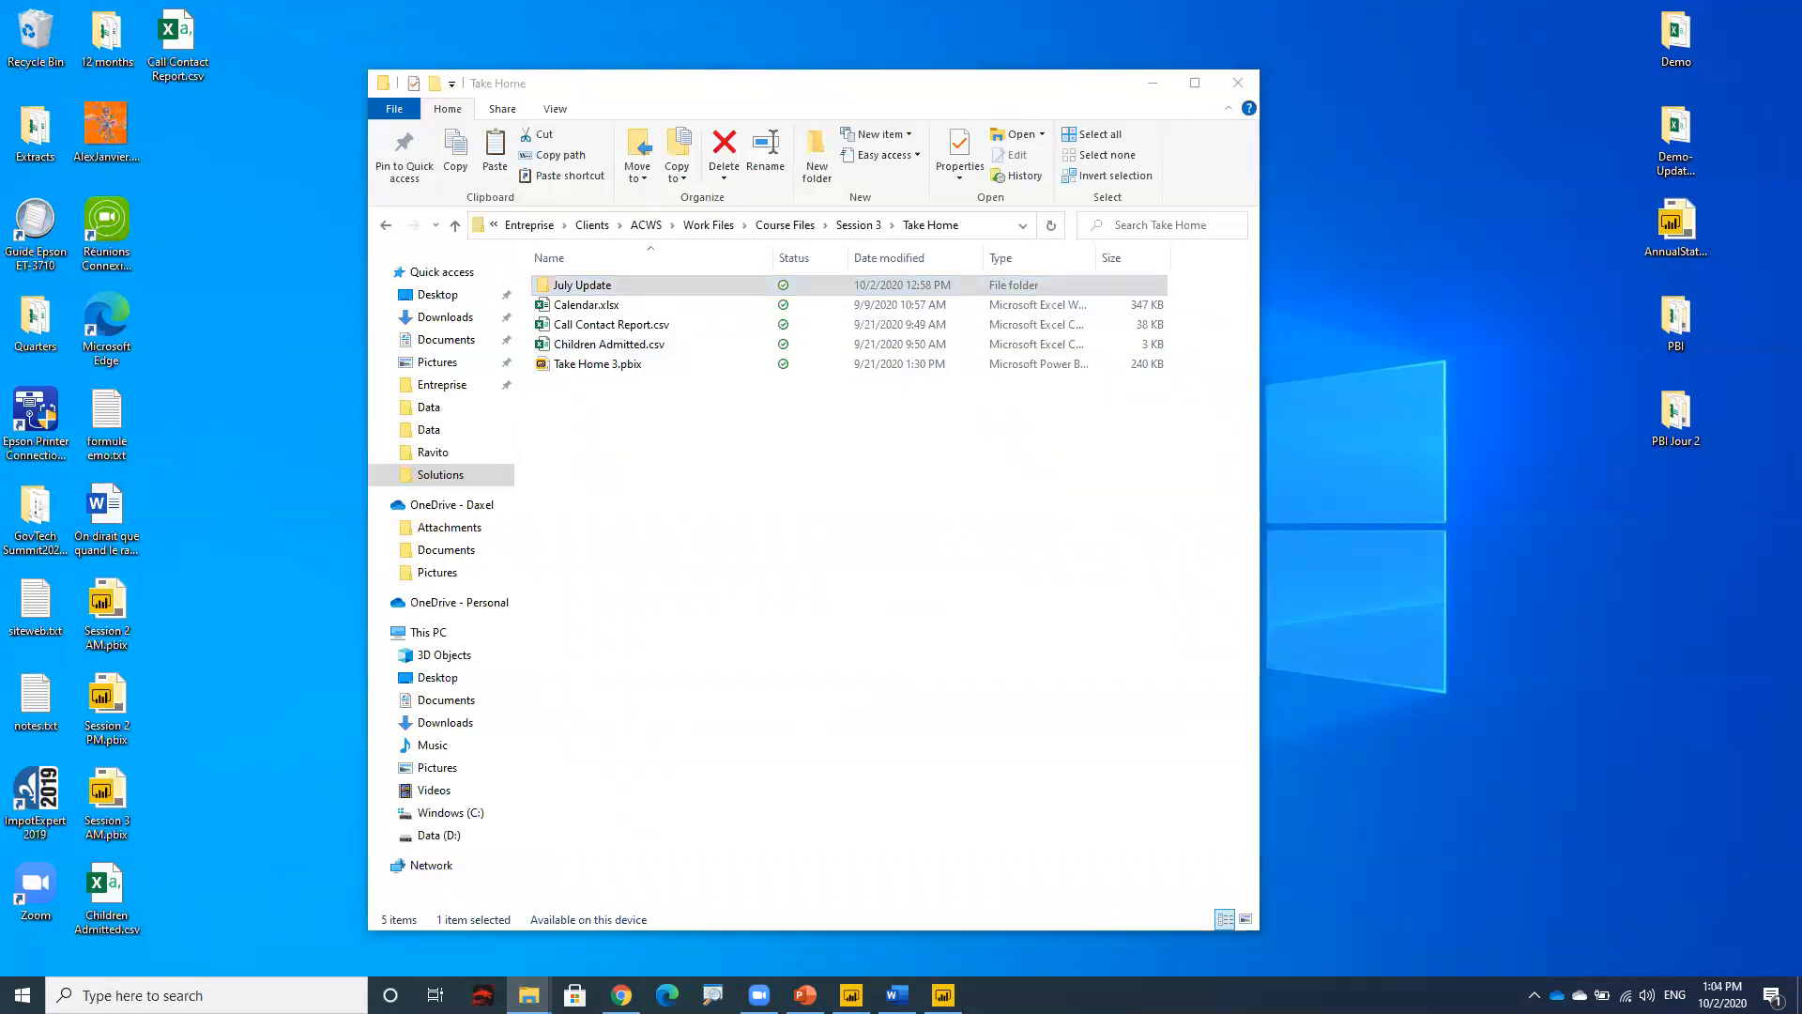